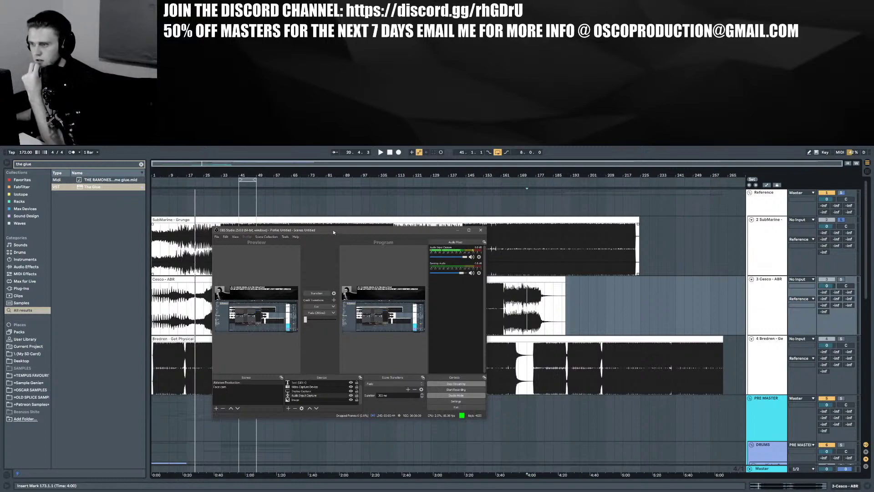
Move the OBS Studio window off the arrangement, turn off solo on the SubMarine reference track and select that track
left_click_drag(326, 232, 0, 0)
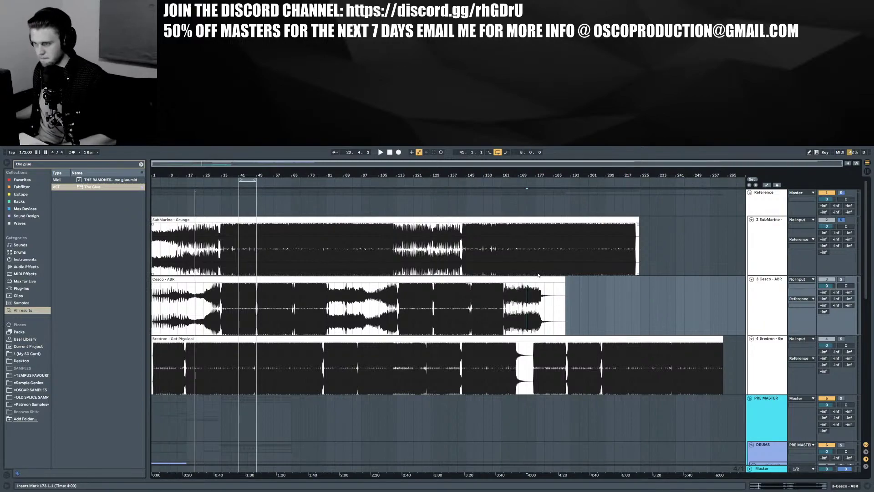
scroll(741, 292, "down", 2)
scroll(741, 292, "up", 2)
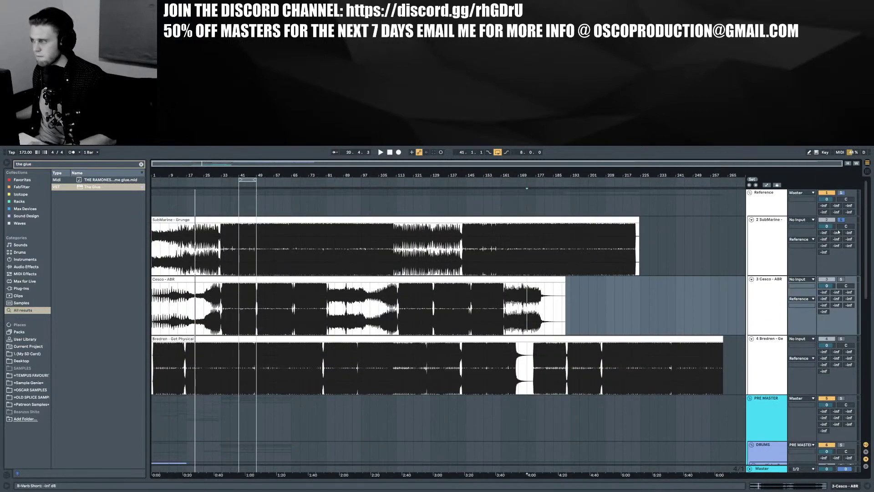
left_click(774, 228)
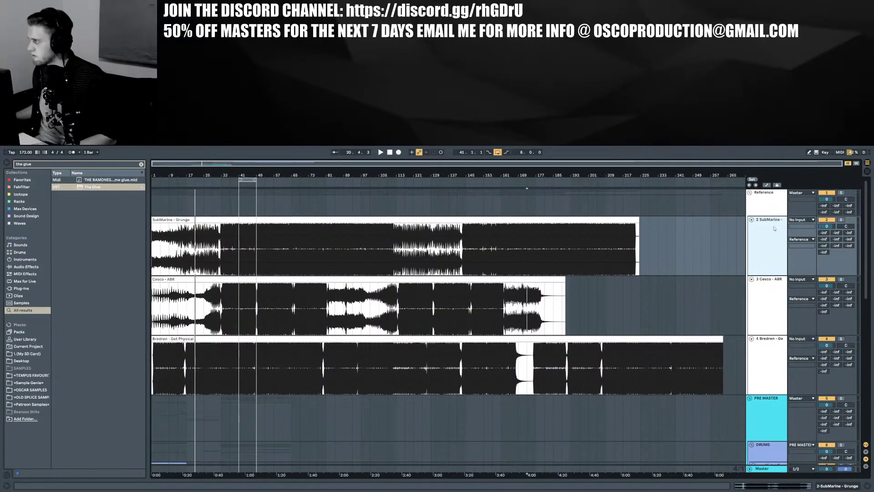
Reduce the height of the three reference tracks and select the Bredren - Get Physical track
scroll(774, 229, "down", 3)
scroll(773, 232, "down", 4)
scroll(773, 237, "up", 4)
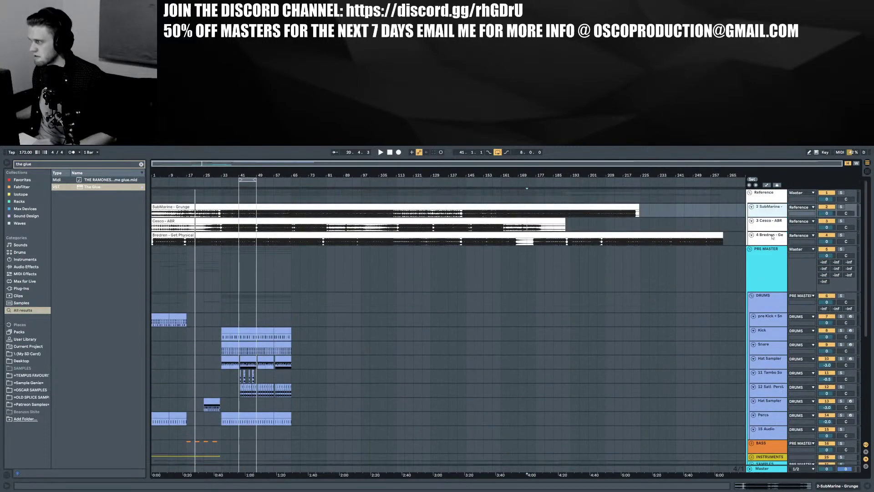
left_click(773, 238)
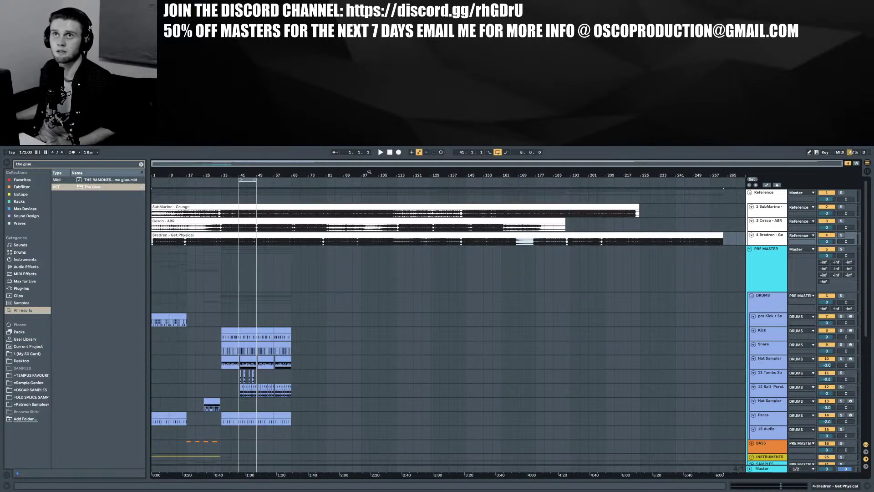
Move the eight-bar loop to start at bar 17 and select the Bredren - Get Physical clip
left_click_drag(281, 172, 193, 179)
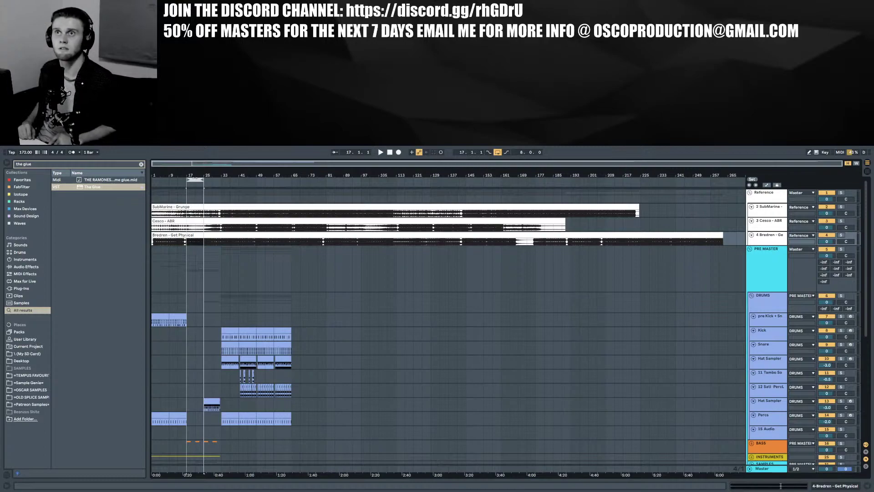
left_click(722, 235)
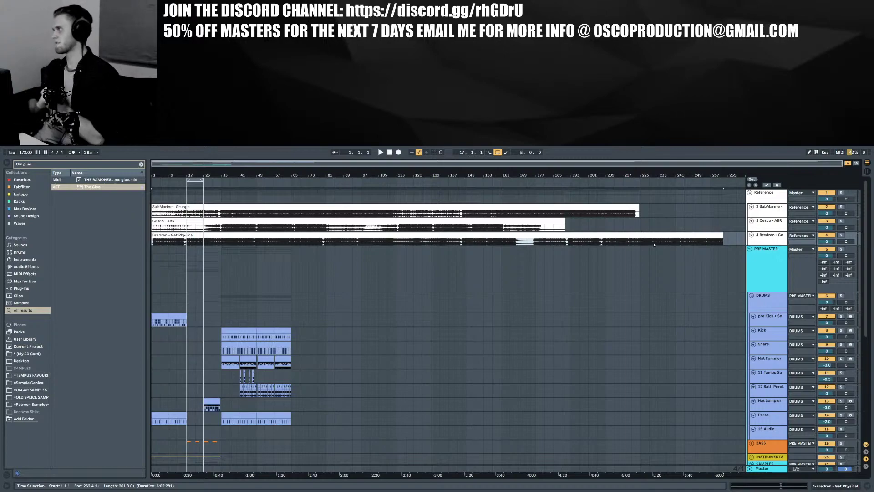
Examine the existing drum, bass and sample clips in the arrangement against the three reference tracks
left_click_drag(186, 175, 199, 223)
left_click_drag(262, 175, 307, 175)
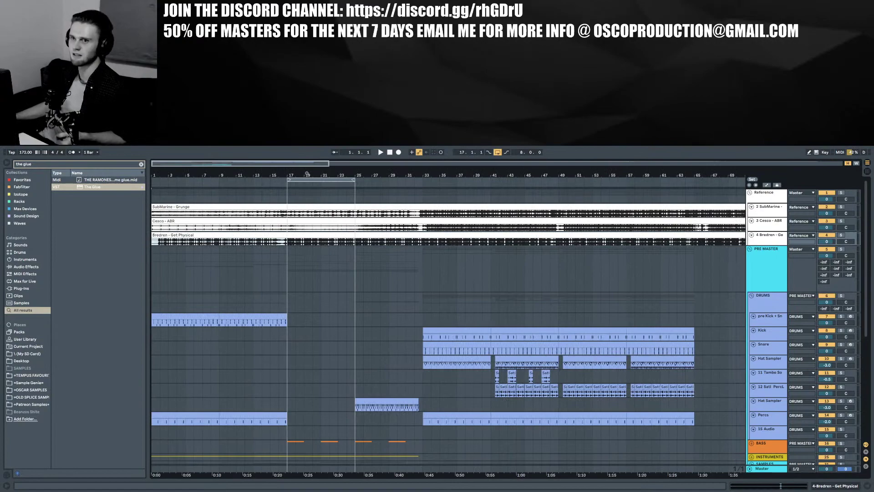
left_click_drag(299, 172, 247, 162)
scroll(297, 228, "down", 3)
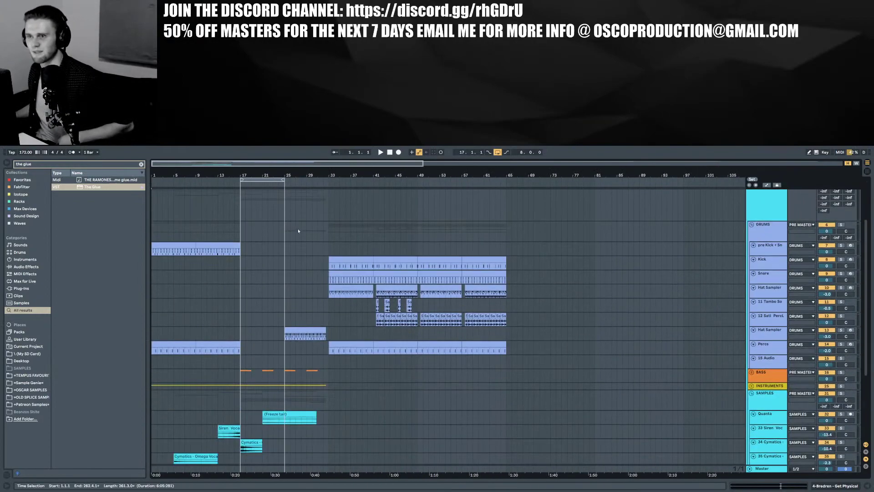
scroll(298, 229, "down", 3)
scroll(310, 239, "up", 6)
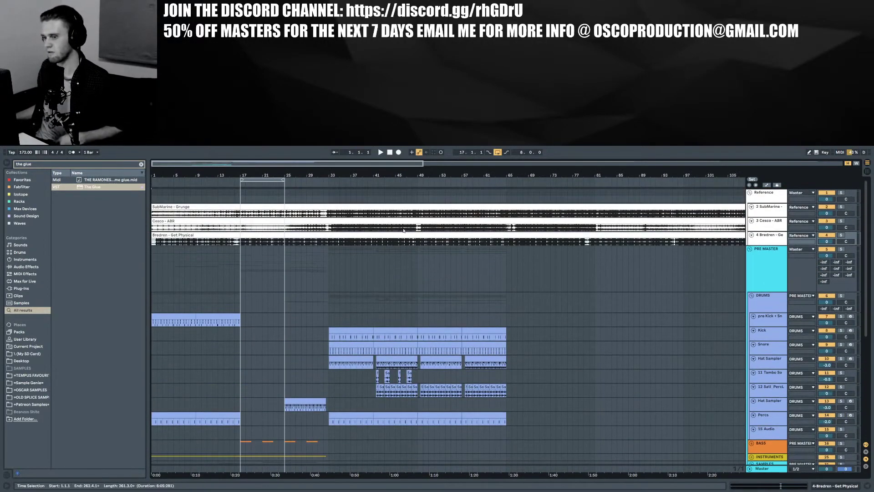
left_click(656, 253)
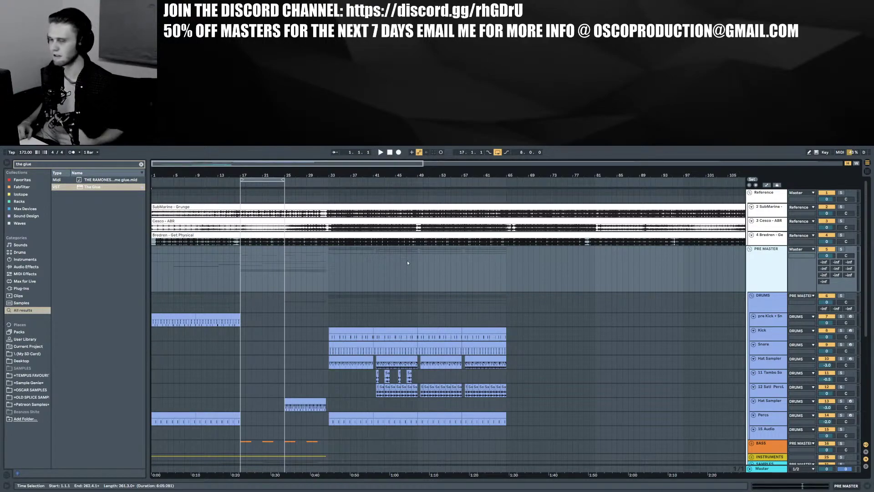
key("minus")
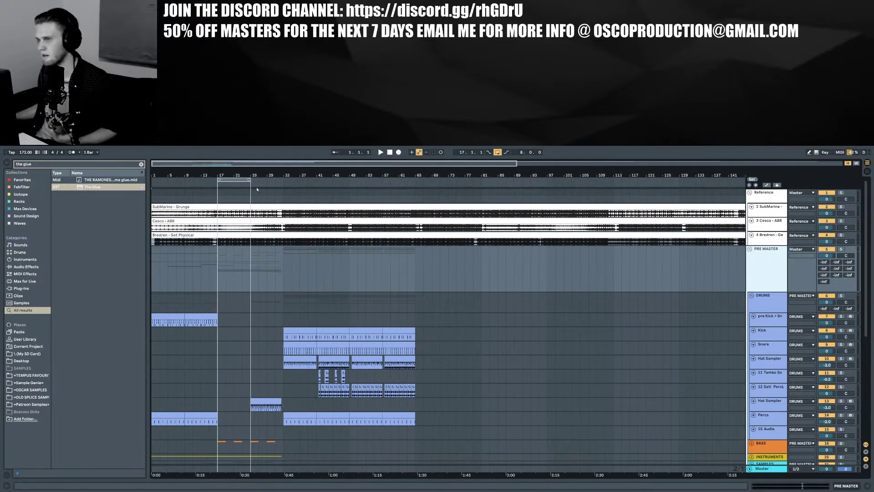
scroll(216, 261, "down", 3)
scroll(218, 265, "down", 5)
scroll(285, 304, "up", 10)
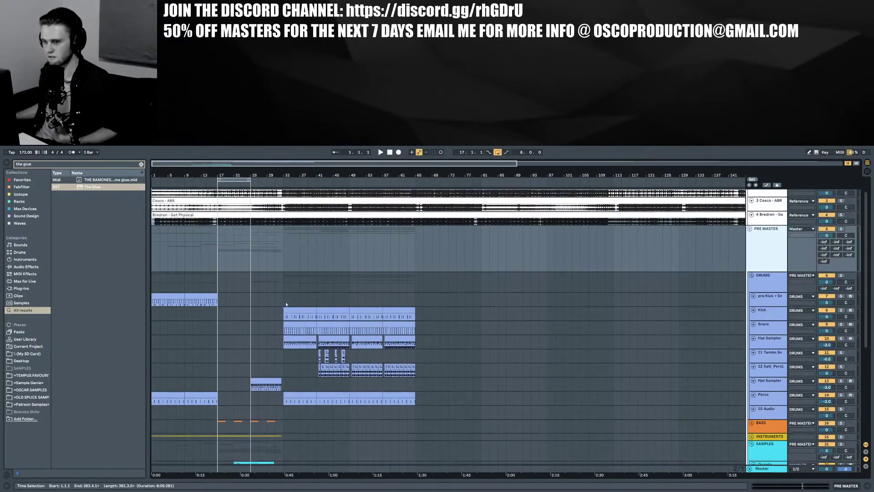
scroll(285, 303, "down", 9)
scroll(204, 314, "up", 4)
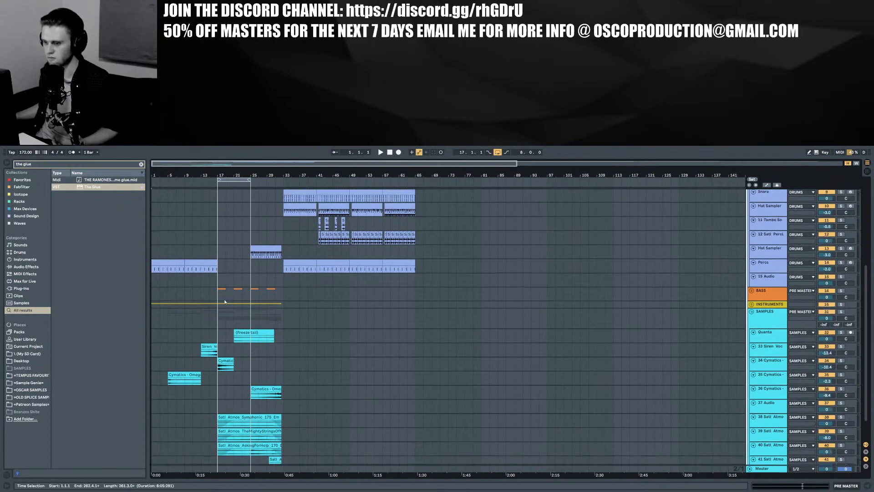
Unfold the BASS group, select the first Serum clip at bar 17 and fold the Mid Bass group
left_click(751, 332)
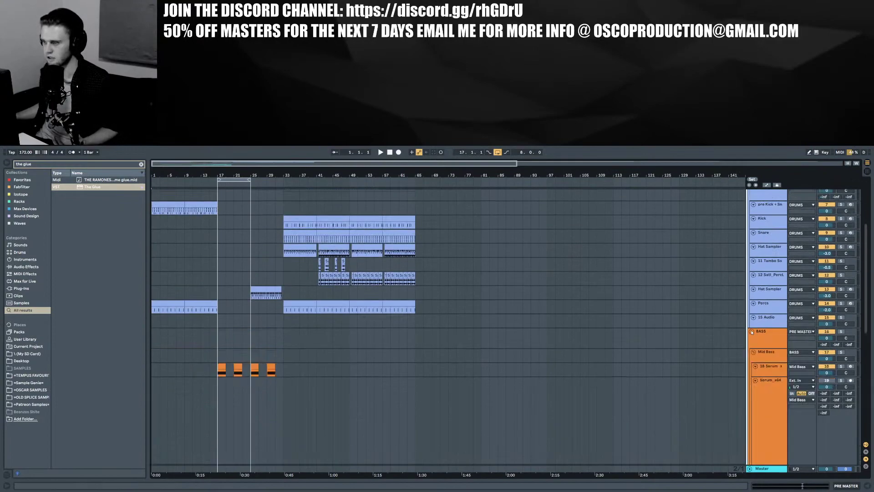
left_click(222, 366)
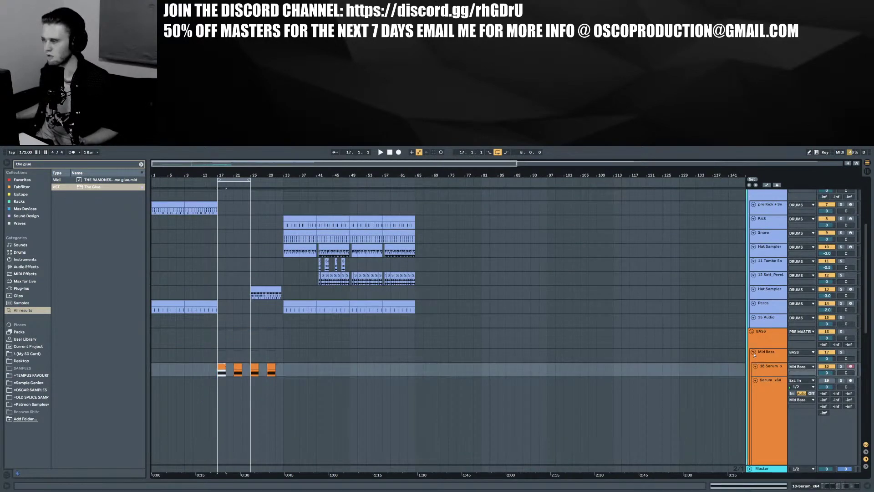
scroll(717, 372, "up", 9)
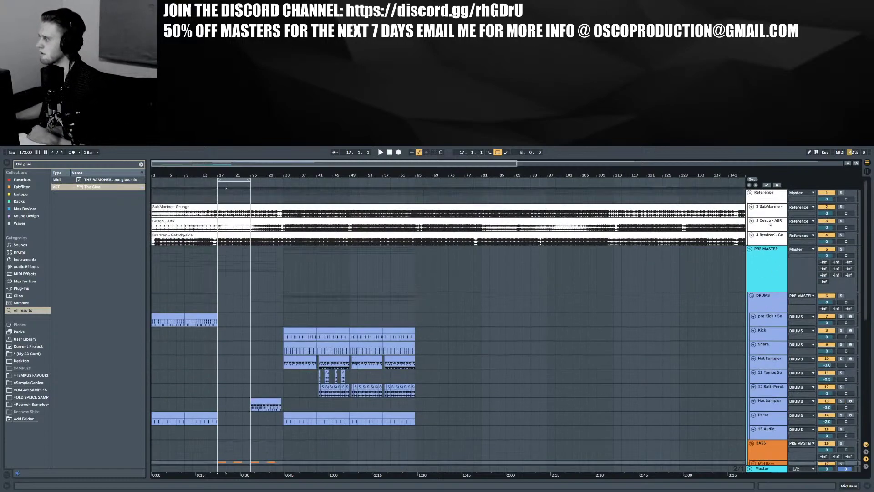
Extend the loop region at both ends so it runs from bar 1 to bar 77
left_click(756, 201)
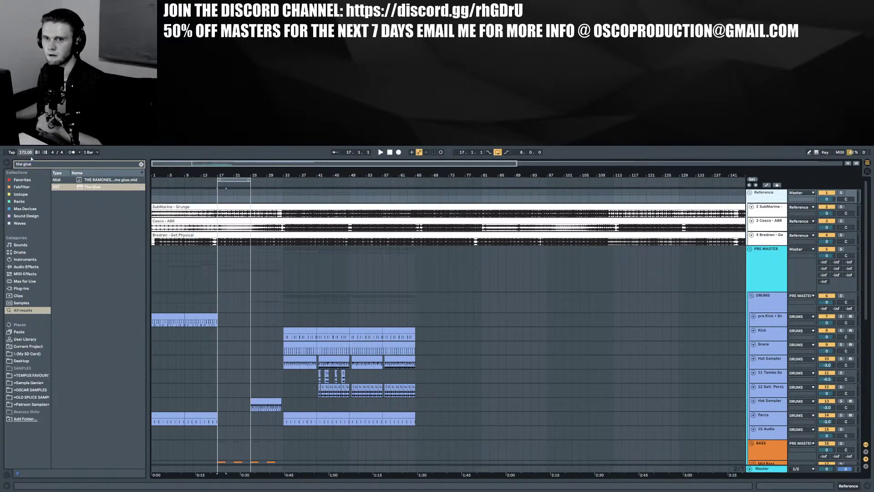
left_click_drag(193, 175, 193, 163)
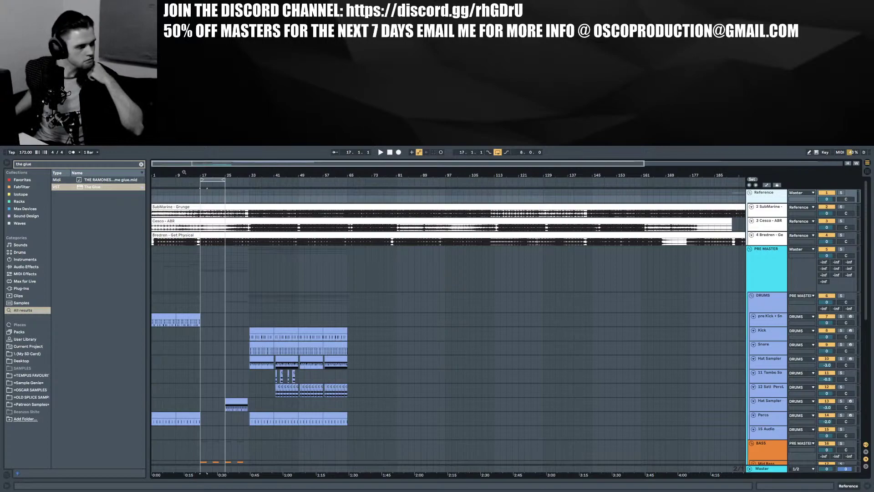
scroll(239, 252, "down", 6)
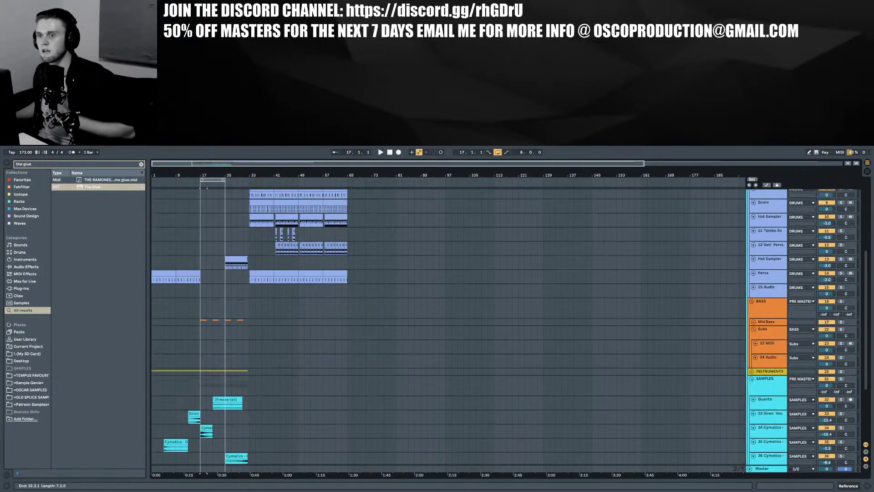
scroll(254, 259, "down", 5)
scroll(293, 279, "up", 9)
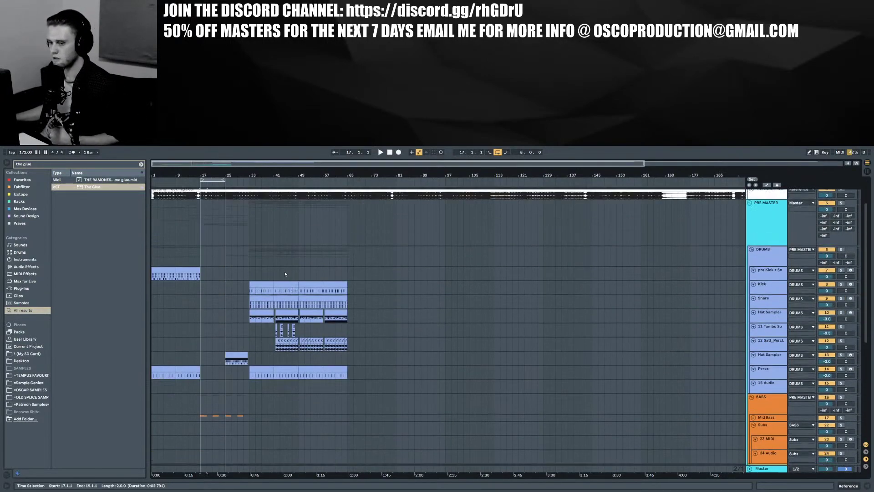
scroll(273, 264, "up", 3)
left_click_drag(201, 180, 152, 180)
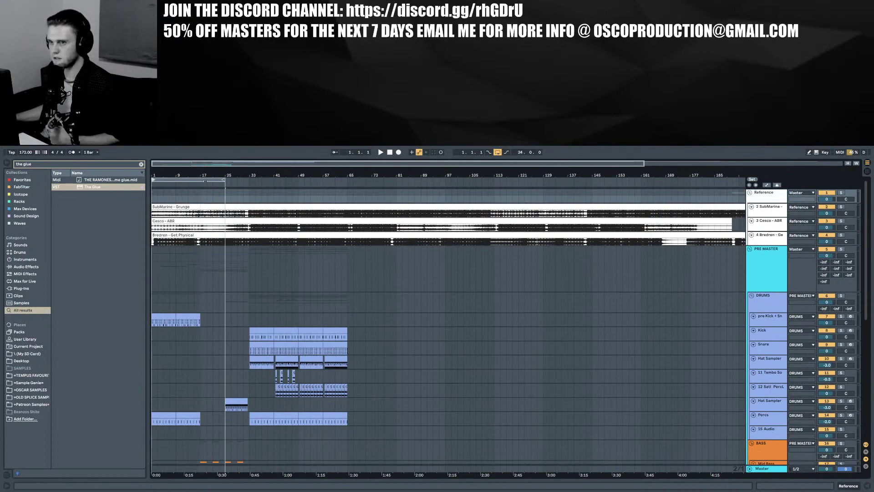
left_click_drag(224, 180, 382, 181)
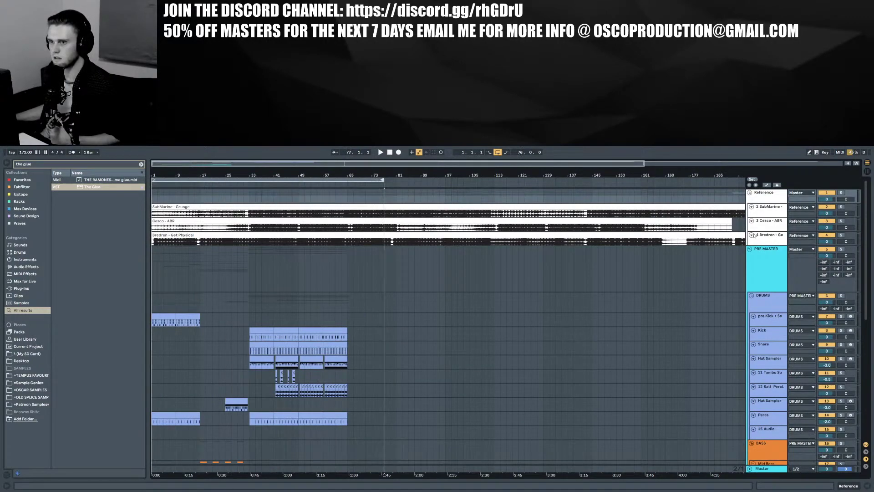
Fold the SubMarine, Cesco and Bredren reference tracks
left_click(750, 206)
left_click(751, 213)
left_click(751, 221)
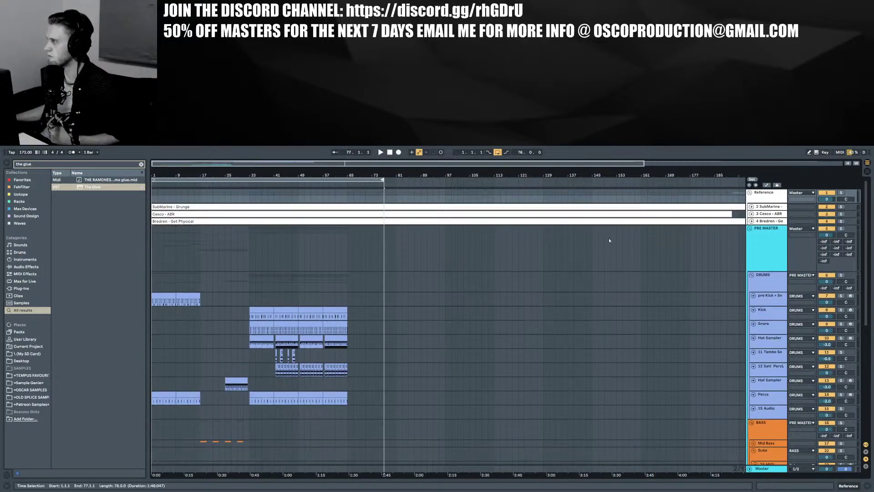
Select the first pre Kick + Snare clip, from bar 1 to bar 9, and look over the bass and sample tracks
scroll(194, 236, "down", 5)
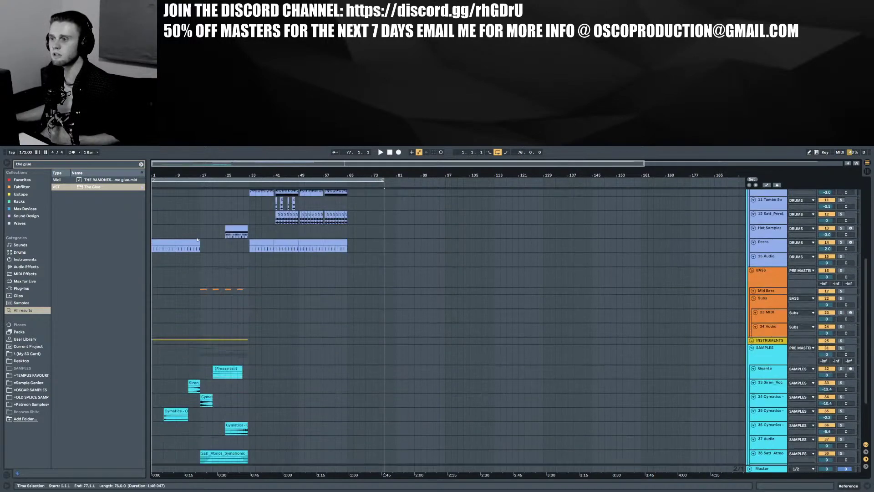
scroll(197, 242, "up", 2)
scroll(182, 245, "up", 3)
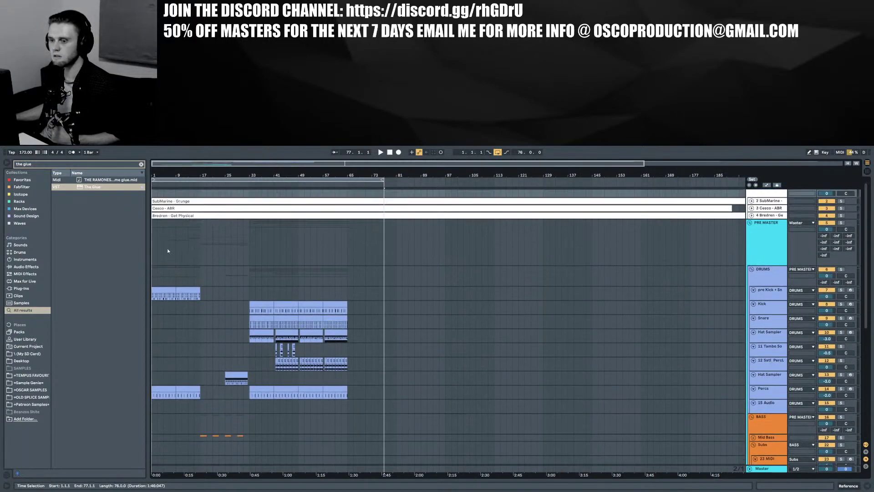
left_click(166, 290)
scroll(200, 298, "down", 4)
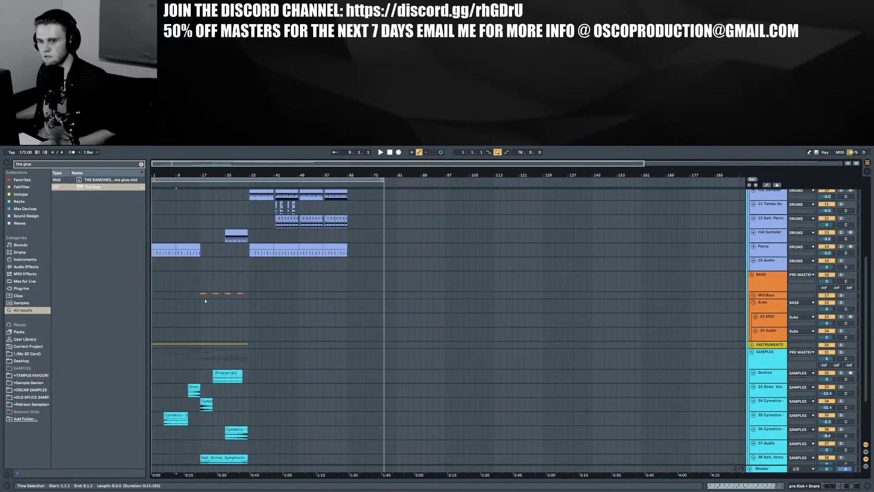
scroll(205, 301, "down", 2)
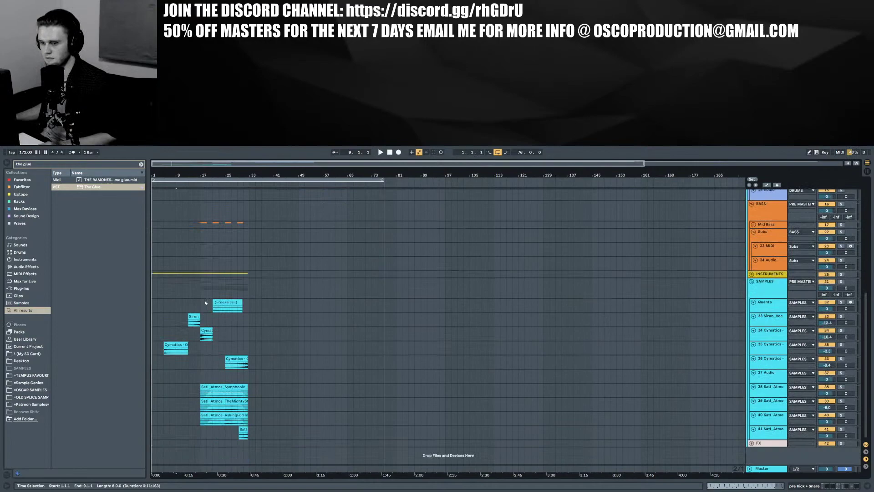
scroll(207, 305, "up", 8)
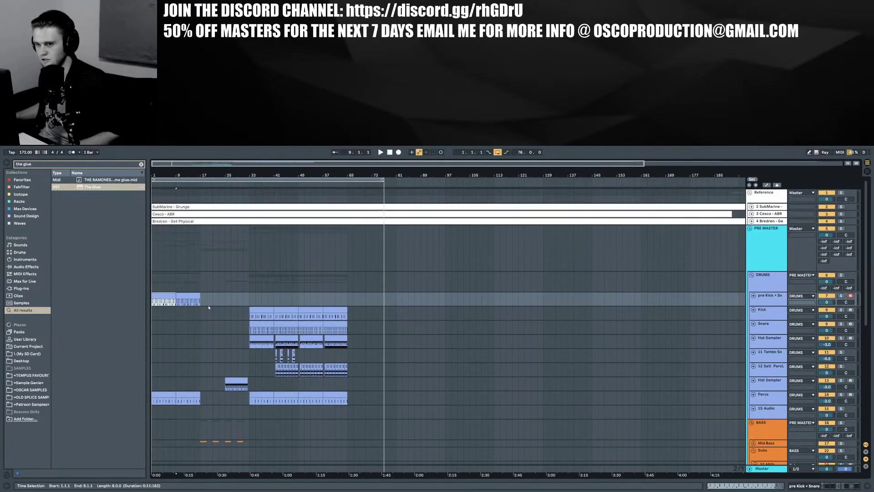
Deactivate and fold the Reference group, and play the arrangement from bar 1
key("space")
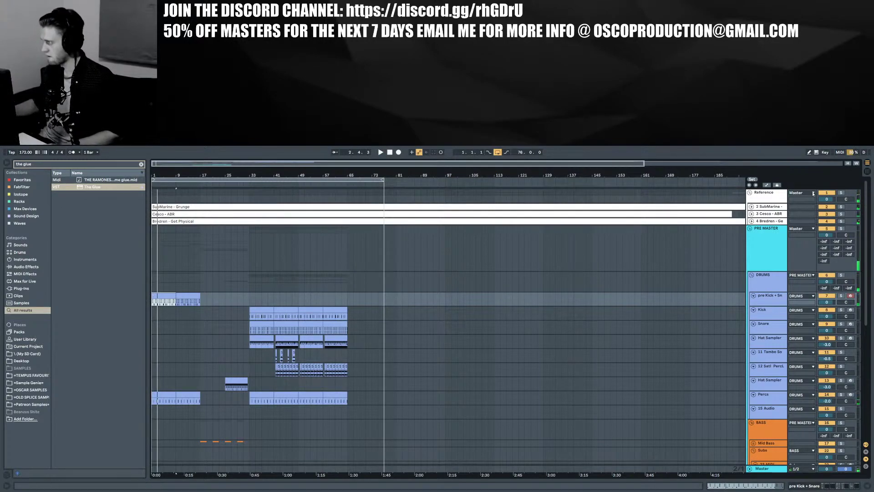
left_click(750, 192)
key("space")
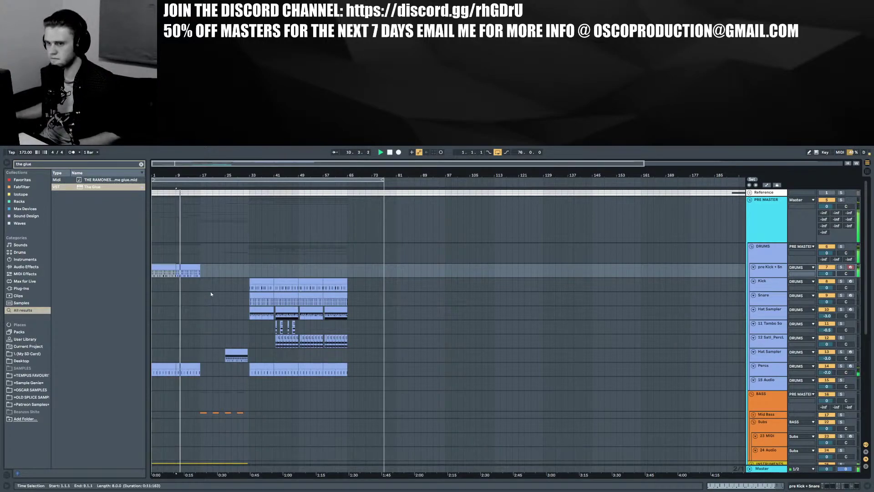
Unfold the INSTRUMENTS group, check the tracks inside its Pads subgroup and fold Pads again
scroll(210, 291, "down", 5)
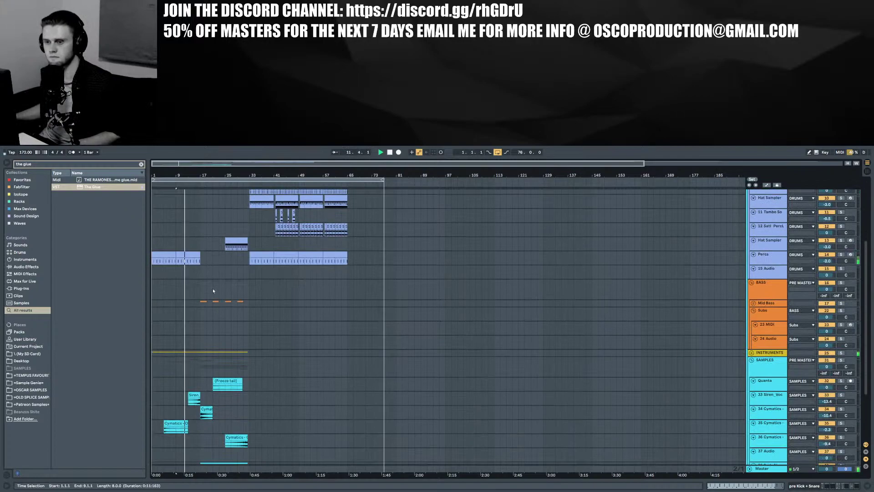
scroll(212, 290, "down", 4)
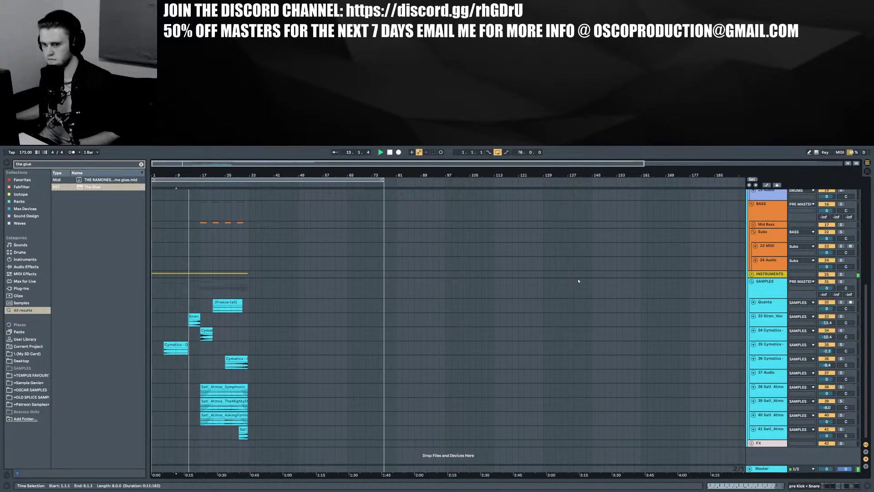
left_click(752, 274)
left_click(753, 316)
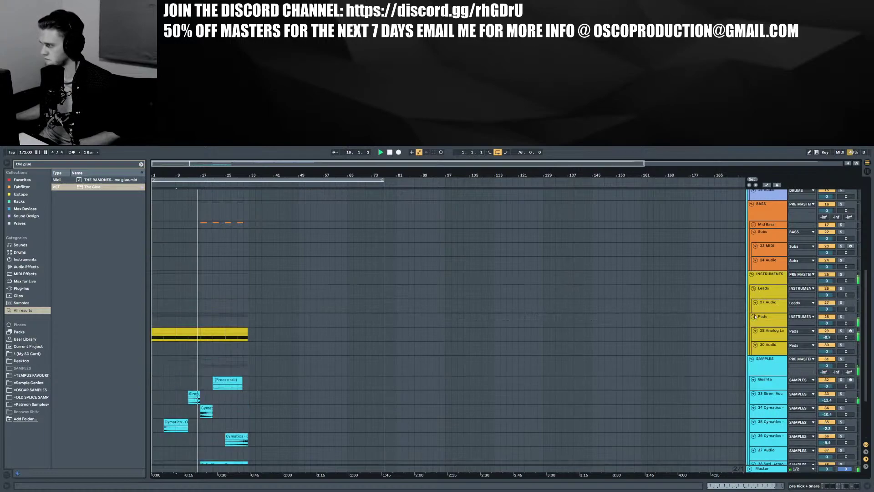
left_click(754, 317)
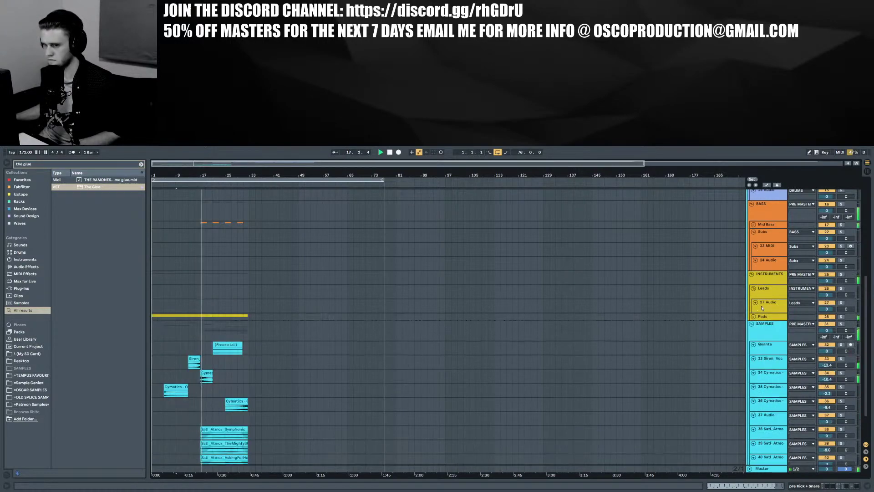
Fold the Leads subgroup inside the INSTRUMENTS group
left_click(753, 288)
scroll(644, 309, "down", 1)
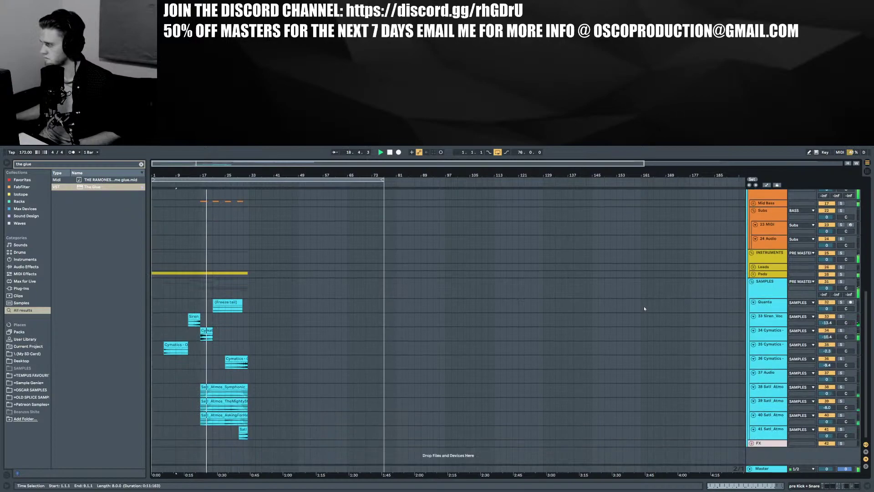
scroll(644, 308, "up", 4)
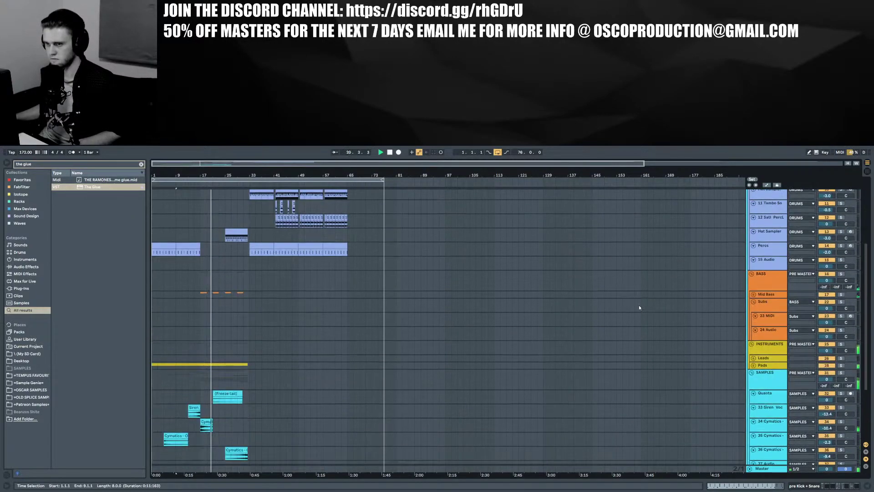
Look over the drum, bass, instrument and sample tracks while the arrangement plays on into the drum section
scroll(639, 308, "down", 3)
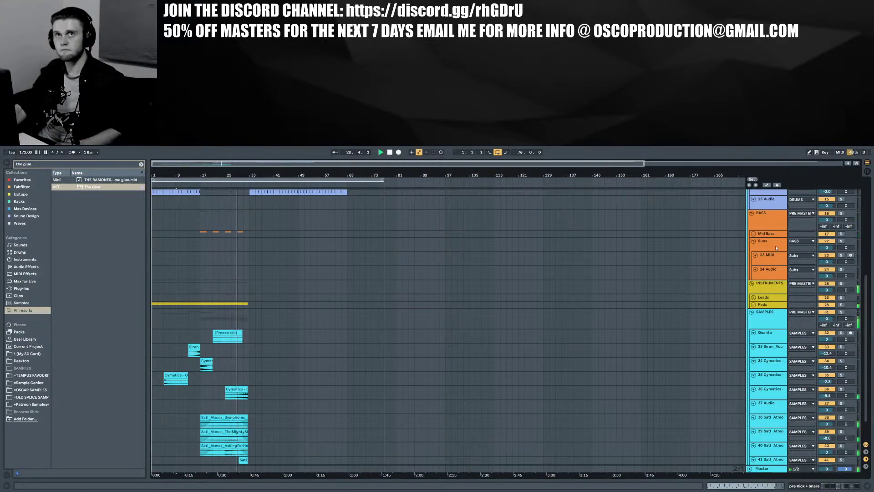
scroll(284, 330, "down", 3)
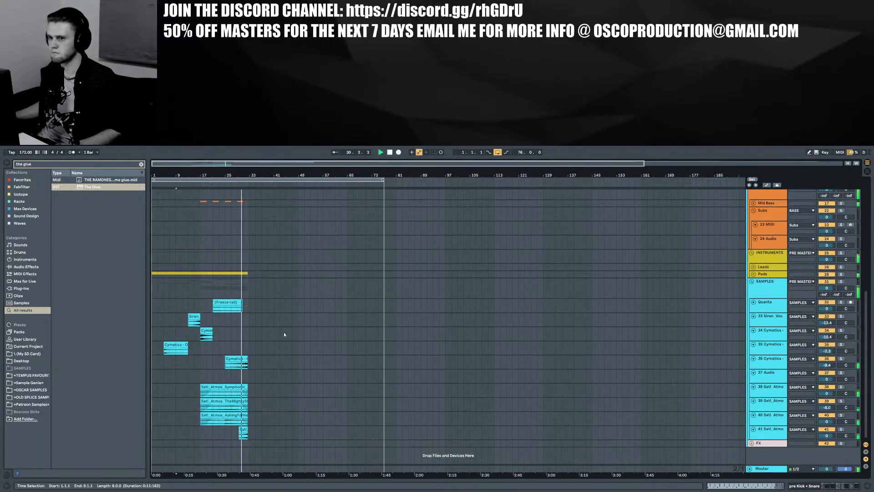
scroll(285, 337, "up", 1)
scroll(286, 339, "down", 1)
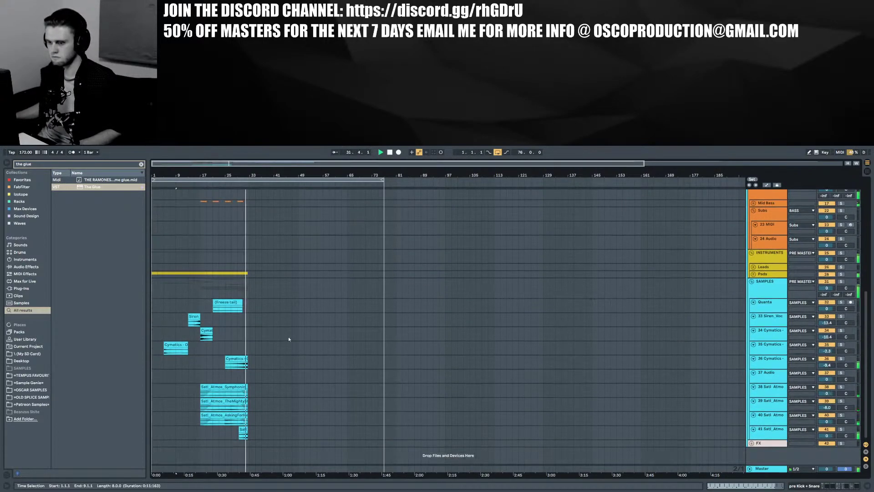
scroll(310, 338, "up", 20)
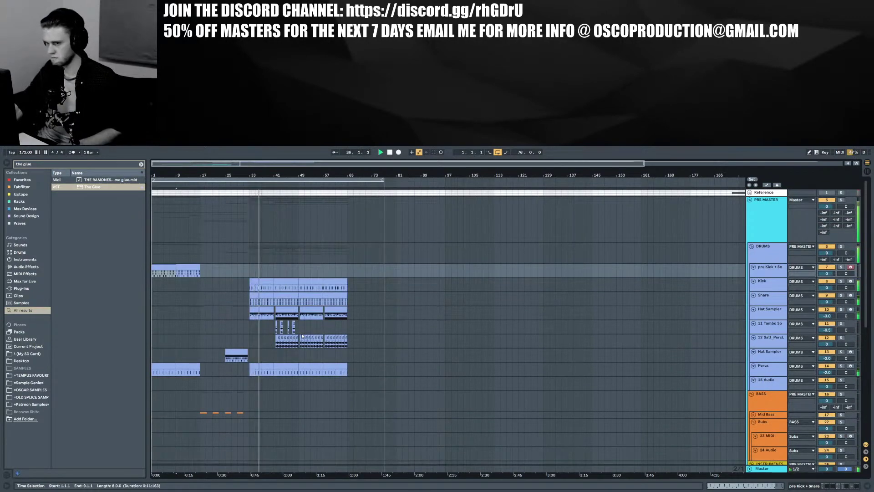
scroll(302, 336, "down", 5)
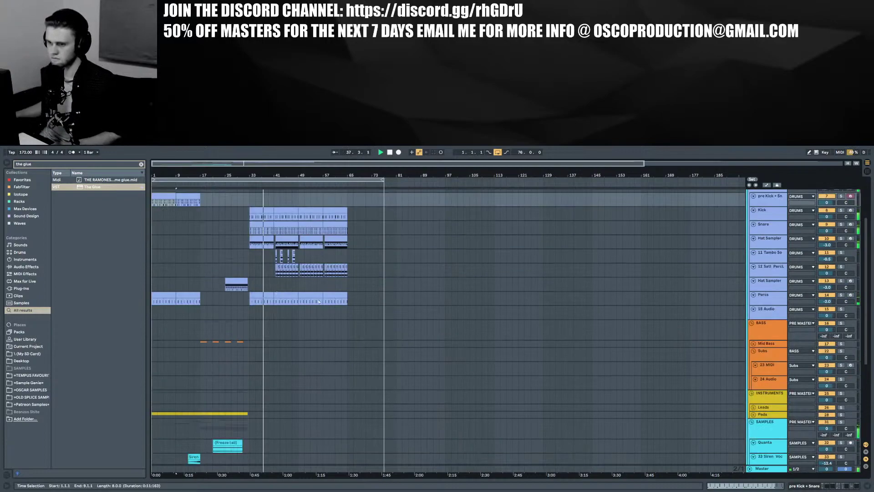
scroll(375, 319, "down", 4)
scroll(375, 318, "down", 5)
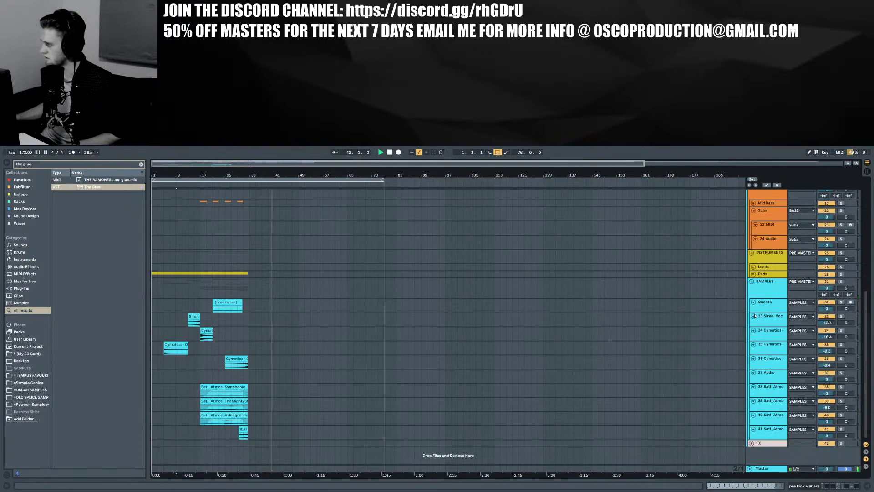
scroll(269, 363, "up", 10)
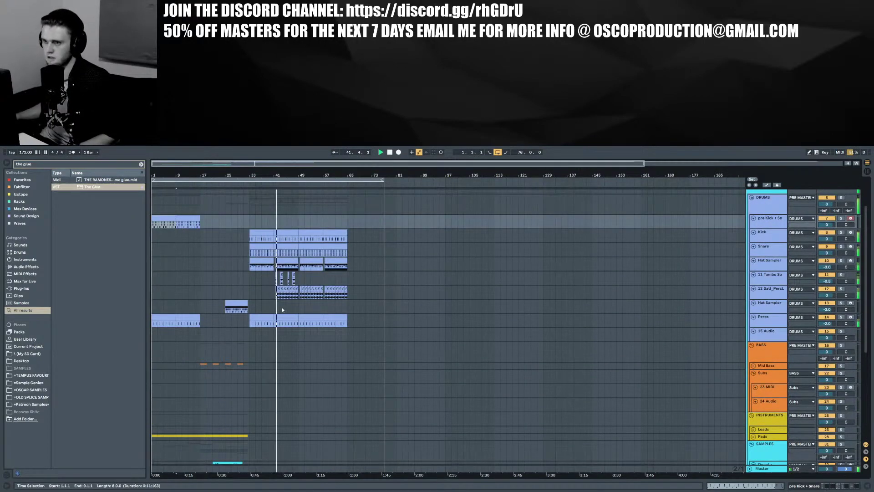
scroll(268, 273, "down", 3)
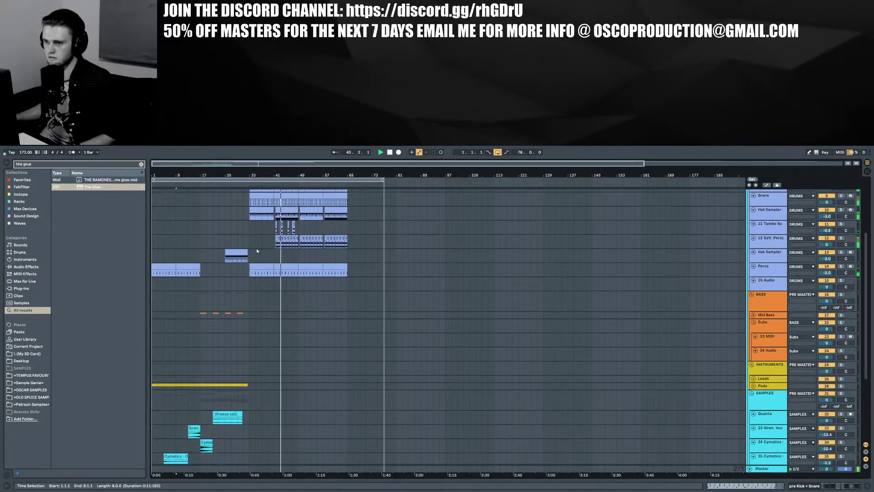
scroll(256, 247, "up", 3)
scroll(353, 324, "down", 10)
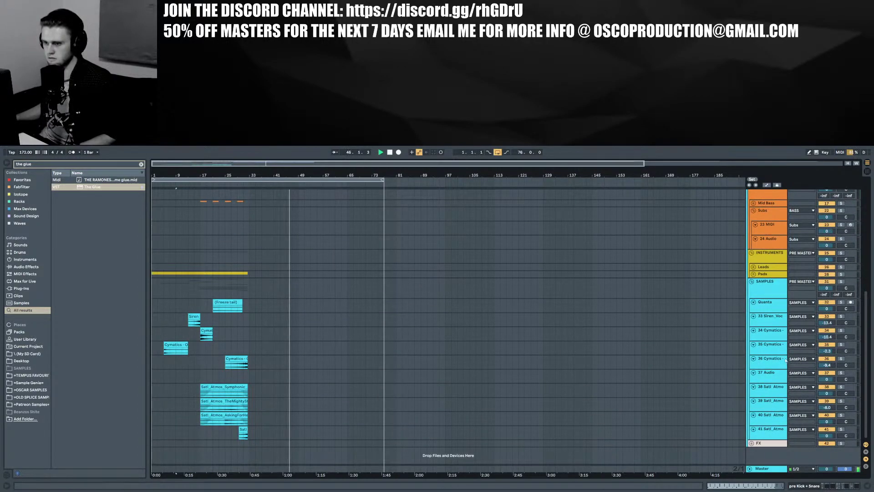
Show the automation lanes and enlarge the Quanta track to examine its ShaperBox 2 automation
key("a")
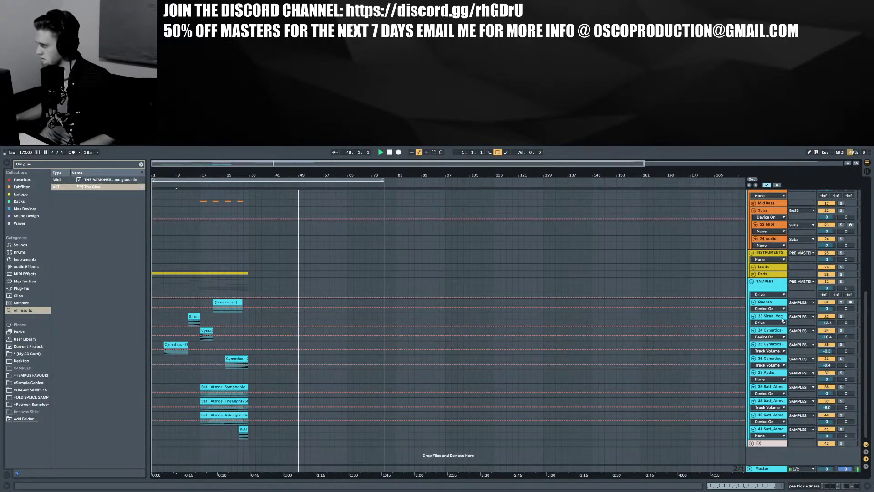
left_click(769, 345)
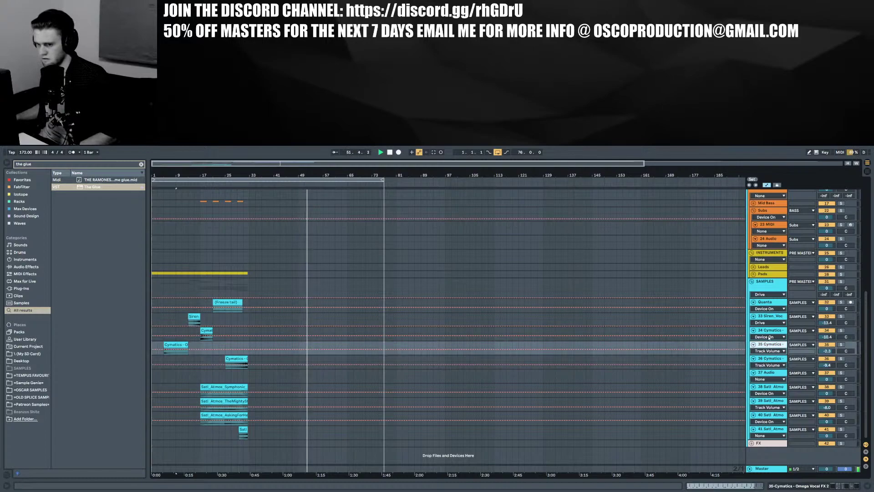
left_click(765, 304)
left_click_drag(766, 312, 766, 324)
left_click(767, 308)
left_click(766, 321)
scroll(762, 362, "down", 1)
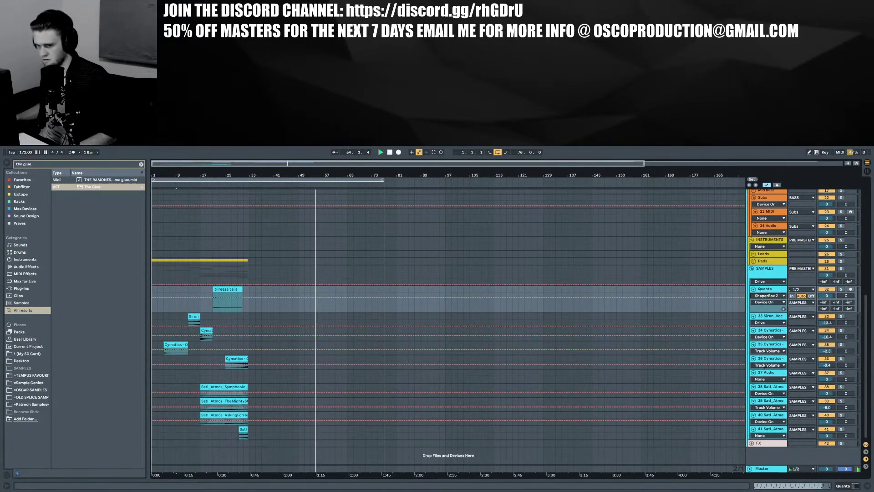
Enlarge the Cymatics Omega Reverse track to examine its Track Volume automation
left_click_drag(765, 367, 766, 381)
left_click(766, 365)
left_click(764, 409)
scroll(770, 400, "down", 1)
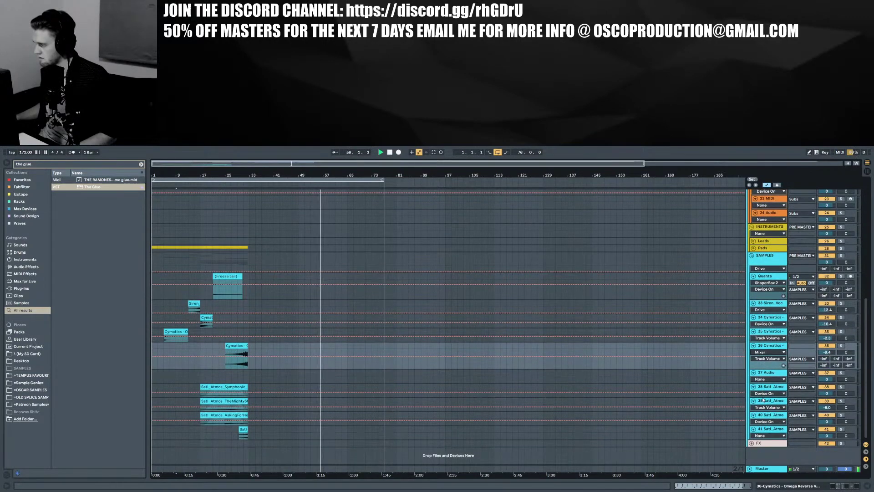
Stop playback and enlarge the Satl_Atmos Symphonic, TheMightyStrings and AskingForHelp tracks to examine their automation
left_click(769, 393)
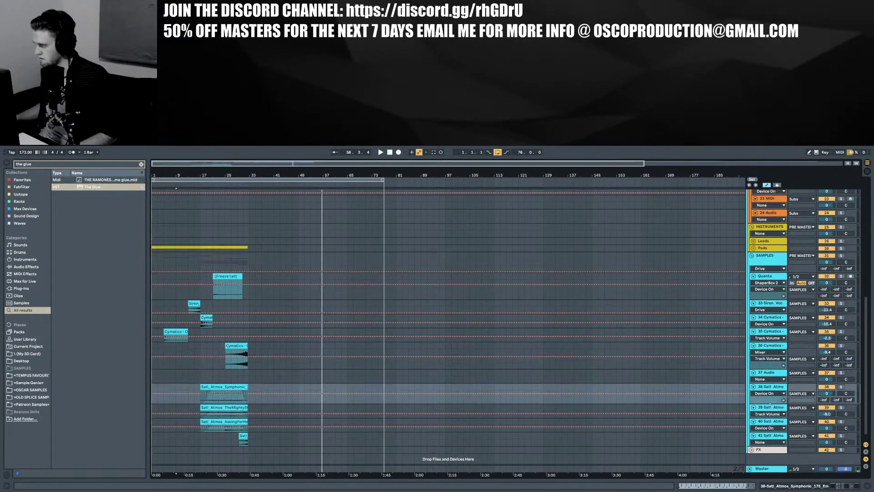
left_click_drag(769, 404, 769, 416)
scroll(768, 403, "down", 1)
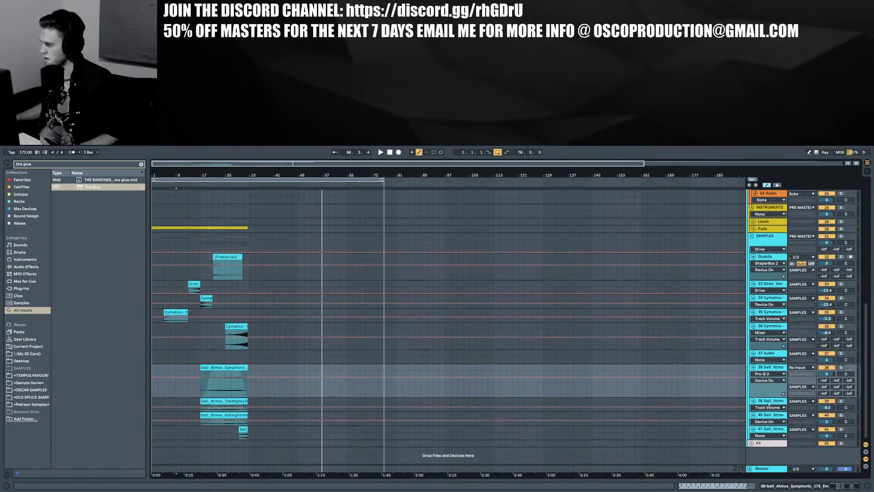
left_click(765, 410)
scroll(766, 417, "down", 1)
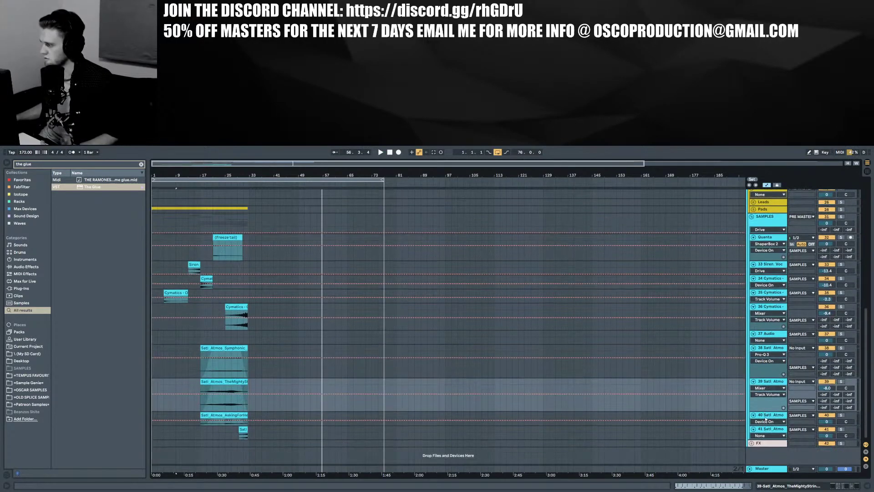
left_click(769, 415)
scroll(765, 449, "down", 1)
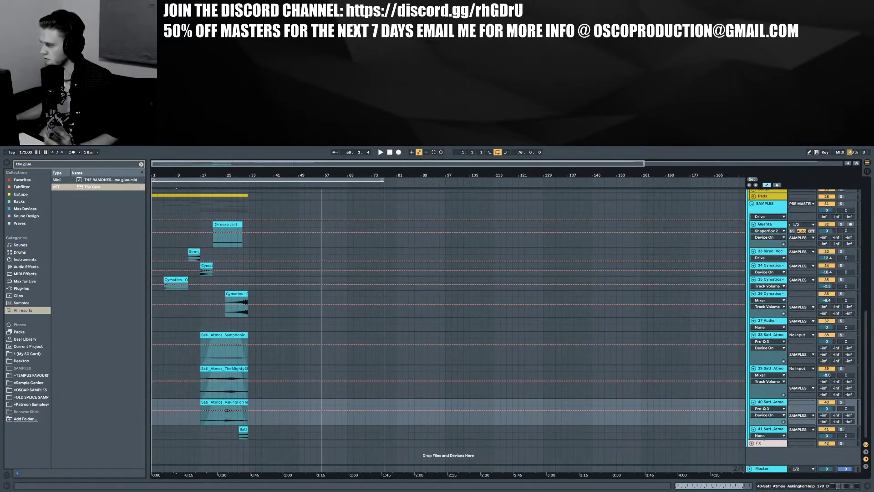
Enlarge the Satl_Atmos Apocalypse track and check the automation assignments of the atmosphere tracks above it
left_click(767, 428)
left_click(767, 409)
left_click(765, 392)
left_click(763, 374)
left_click(765, 358)
left_click(765, 341)
Delete the empty 37 Audio track from the SAMPLES group
left_click(766, 321)
left_click_drag(765, 329, 763, 342)
left_click(767, 322)
key("Delete")
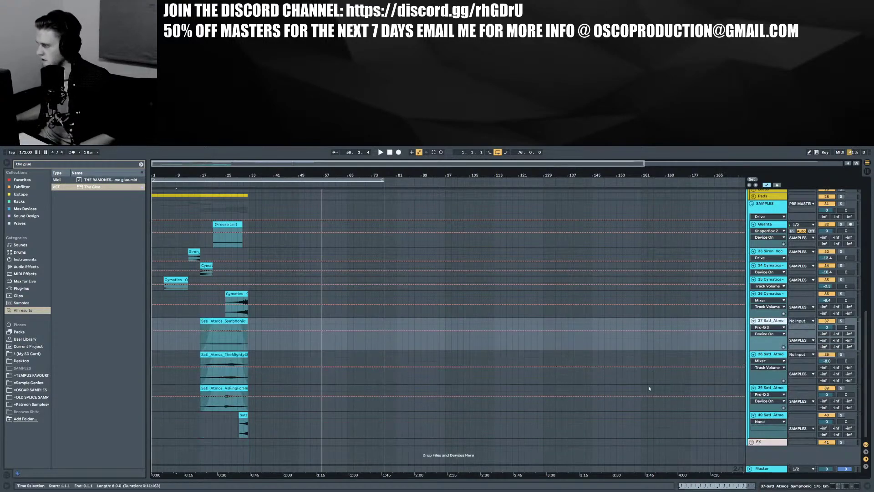
Select the Satl_Atmos Apocalypse track, adjust its height and check its automation assignment
left_click(771, 415)
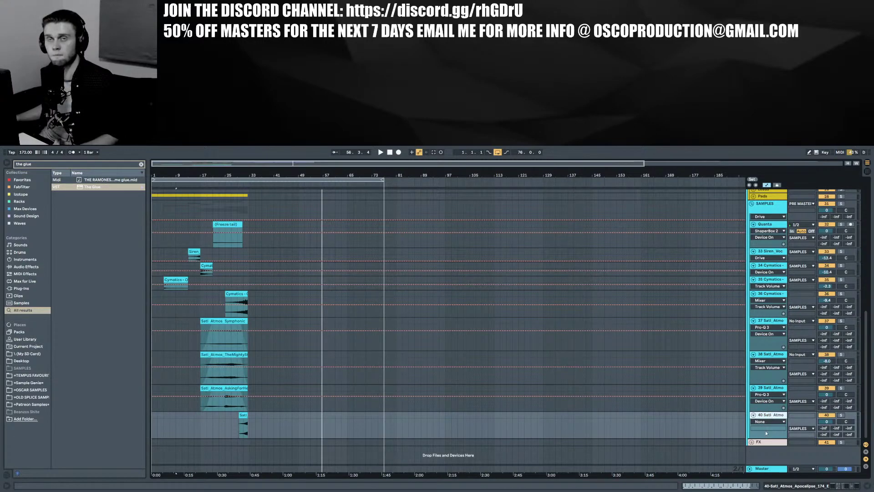
left_click_drag(767, 437, 767, 444)
left_click(797, 416)
left_click(798, 416)
left_click(768, 422)
left_click(767, 423)
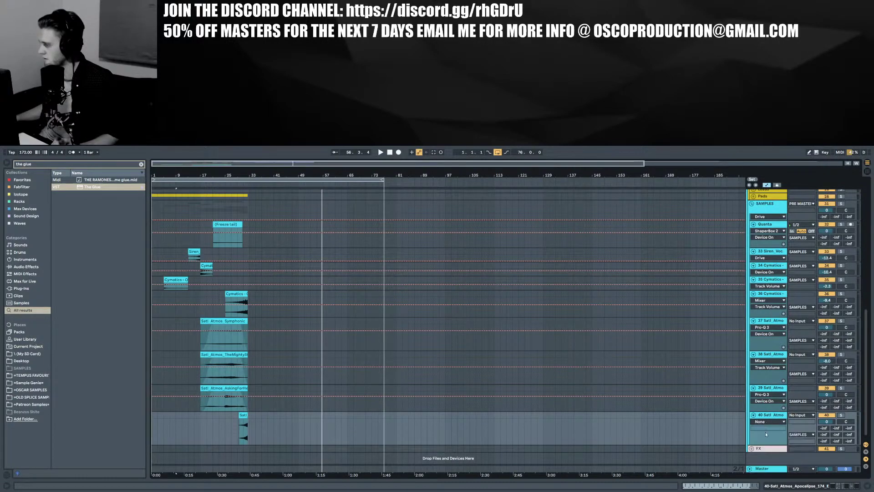
left_click_drag(767, 444, 763, 428)
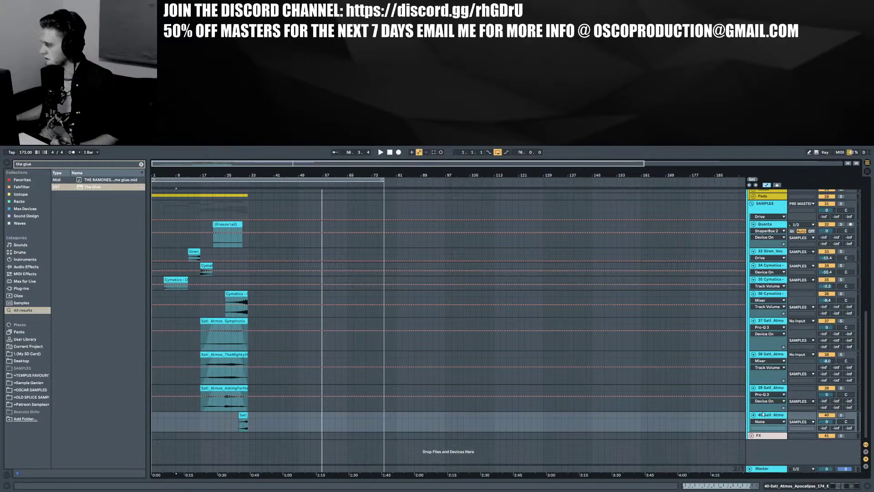
Check the automation device choices of the AskingForHelp, TheMightyStrings and Symphonic tracks without changing them
left_click(760, 409)
left_click(762, 395)
left_click(763, 395)
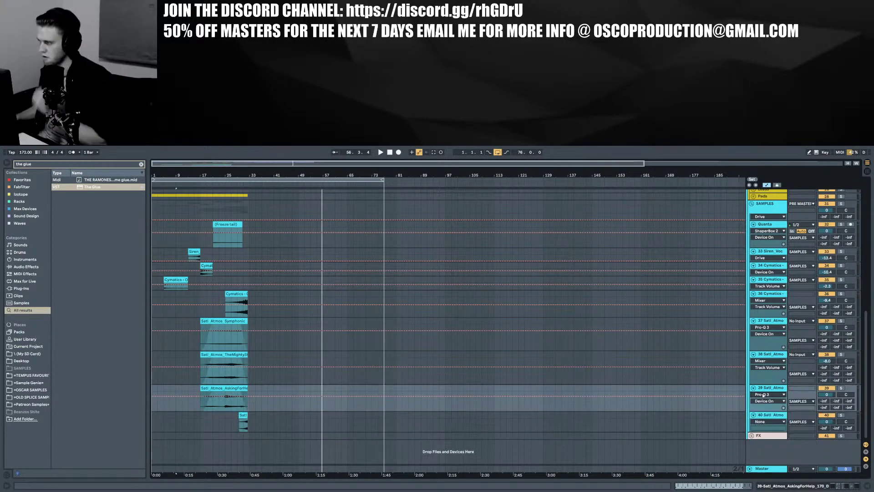
scroll(763, 395, "up", 3)
left_click(765, 421)
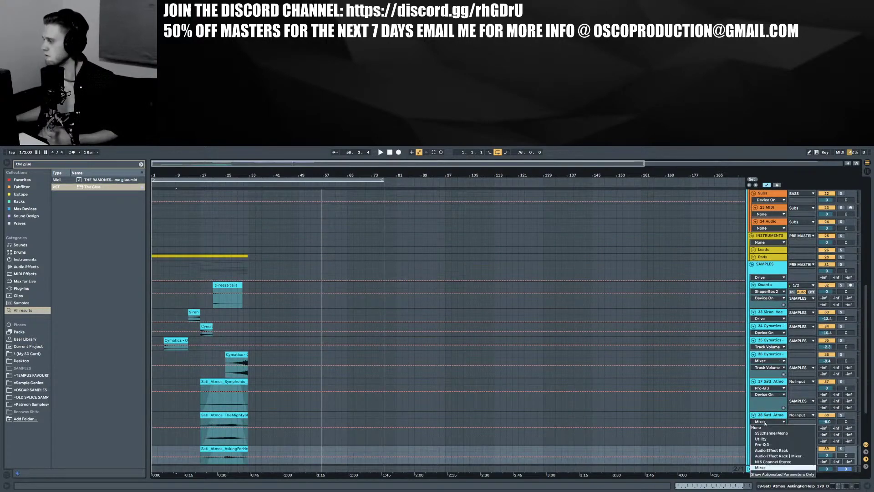
left_click(765, 421)
left_click(763, 387)
left_click(764, 387)
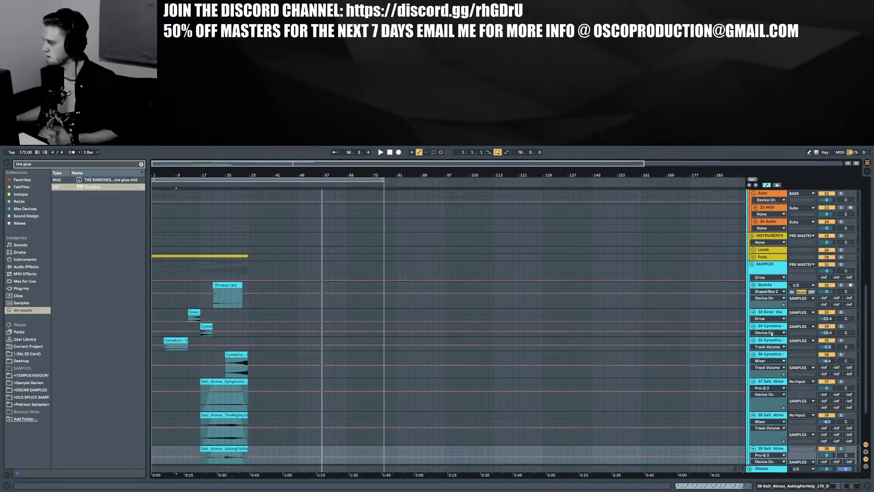
Show the Rev PLATE-140 Device On automation on the SAMPLES group and extend its switched-off section to bar 49
left_click(762, 268)
left_click_drag(763, 279, 765, 288)
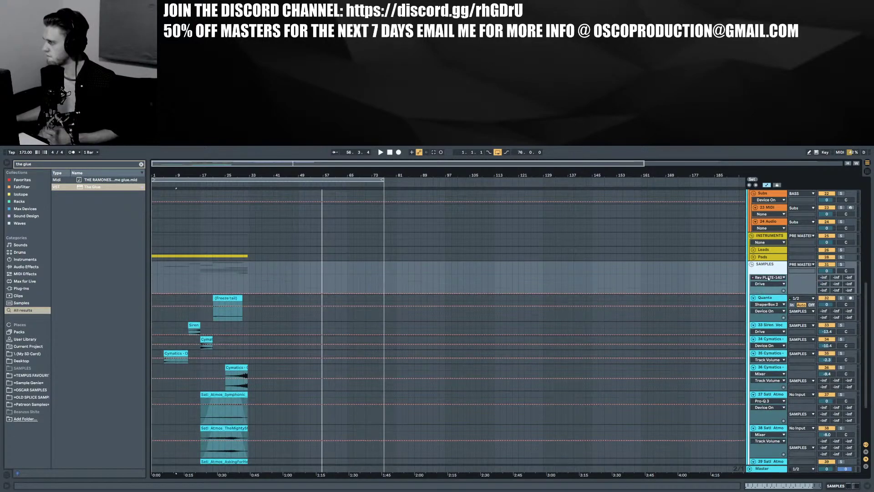
left_click(768, 278)
left_click(768, 281)
left_click(767, 284)
left_click(768, 289)
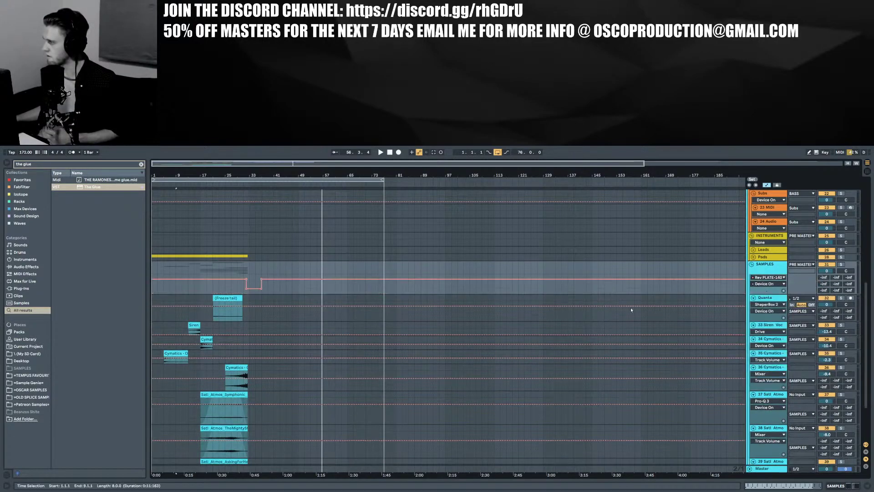
left_click_drag(262, 286, 303, 287)
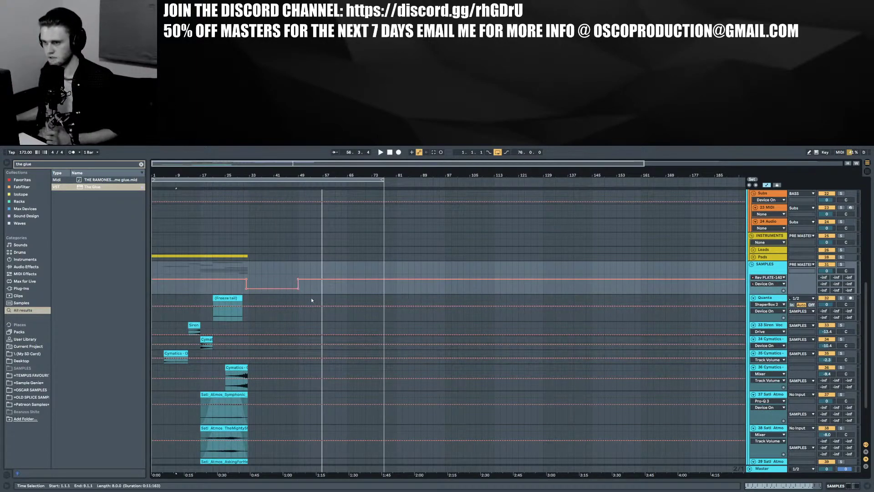
Hide the automation lanes, optimise the arrangement height and return to the DRUMS group
key("a")
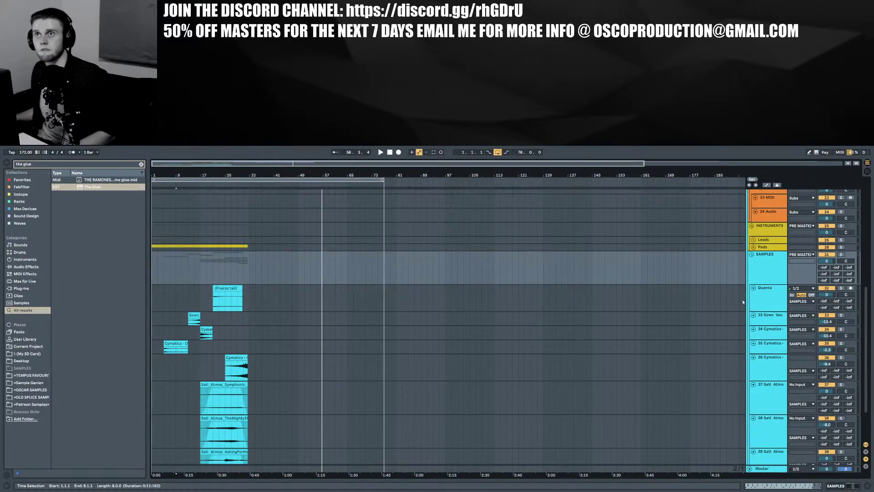
scroll(655, 308, "up", 3)
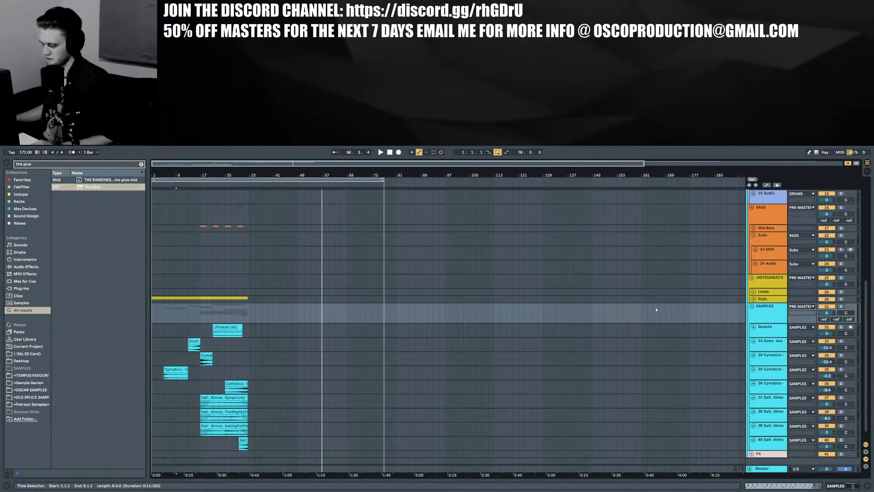
scroll(655, 308, "up", 10)
scroll(562, 301, "down", 3)
scroll(448, 294, "up", 5)
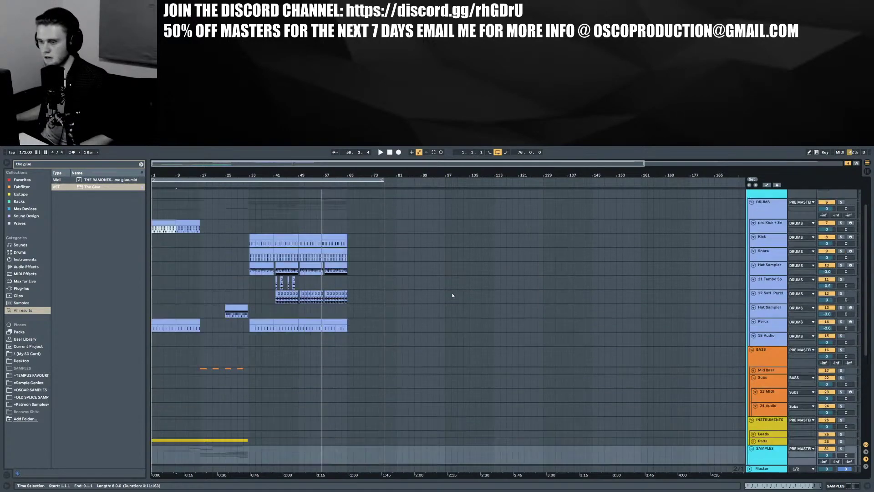
scroll(469, 300, "down", 5)
scroll(469, 301, "up", 5)
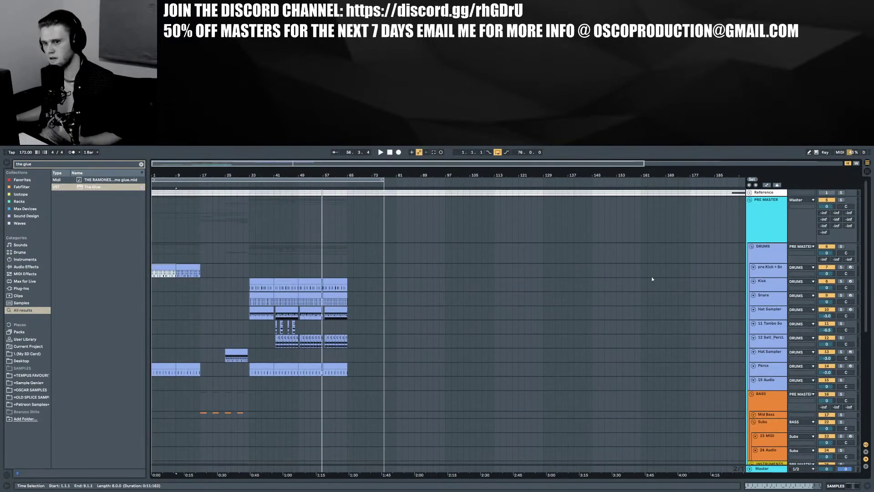
Select the pre Kick + Snare track and show its device chain
left_click(763, 273)
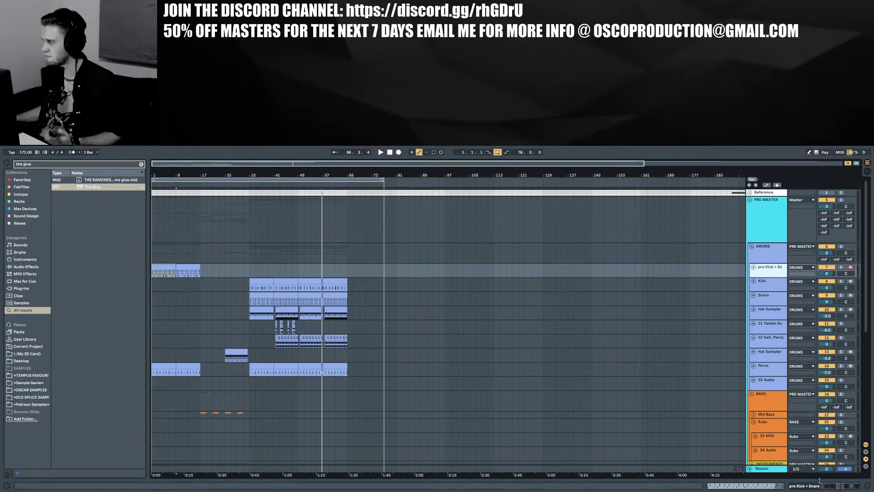
left_click(817, 486)
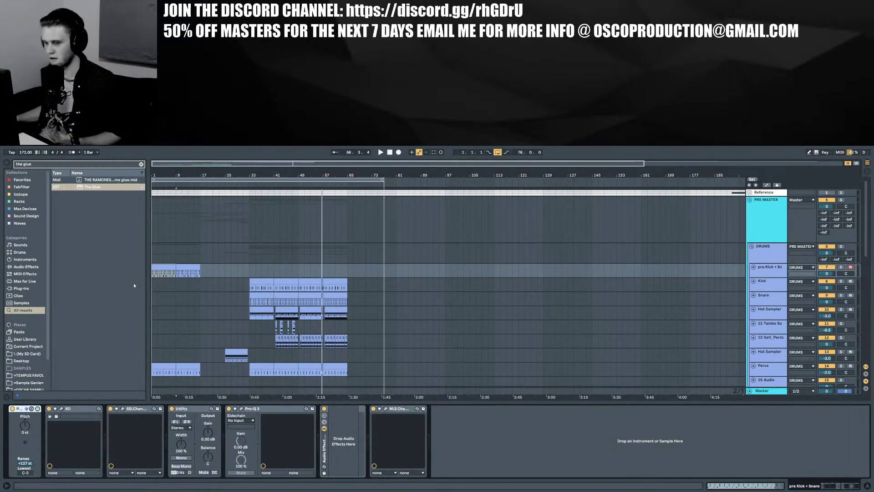
Open the XO sampler on the pre Kick + Snare track, dismiss its welcome page and examine the sample map
left_click(61, 409)
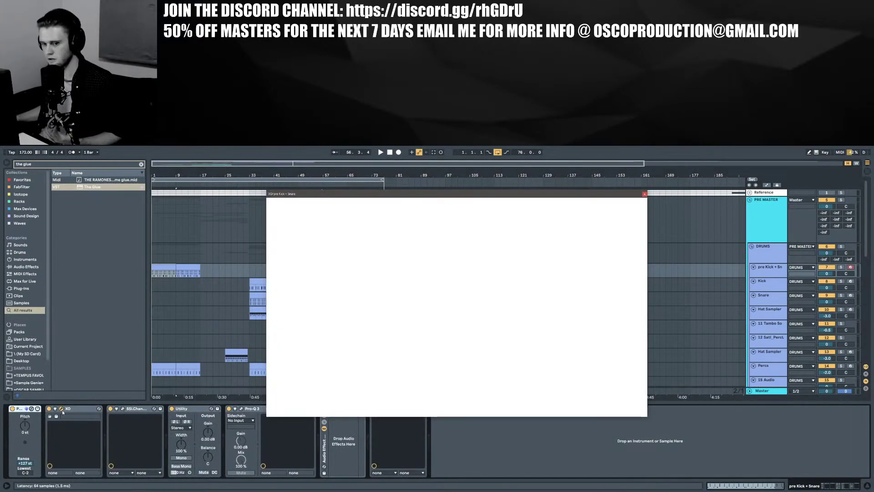
left_click(561, 224)
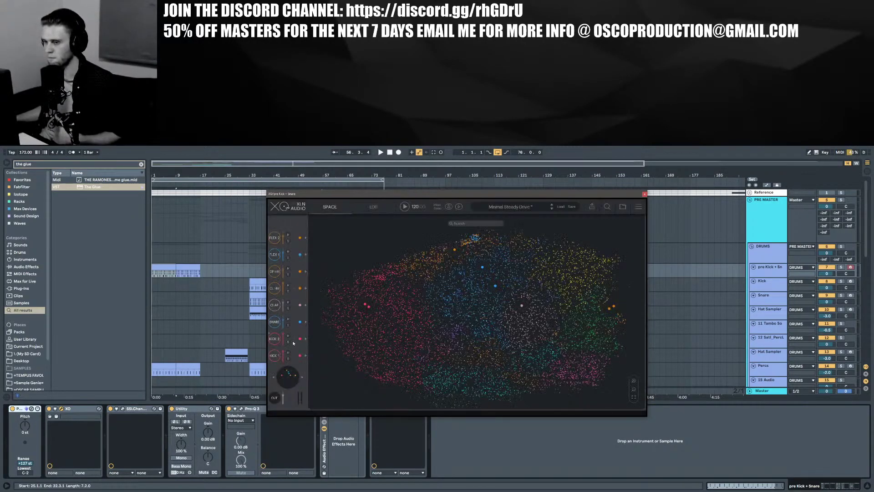
scroll(390, 313, "up", 5)
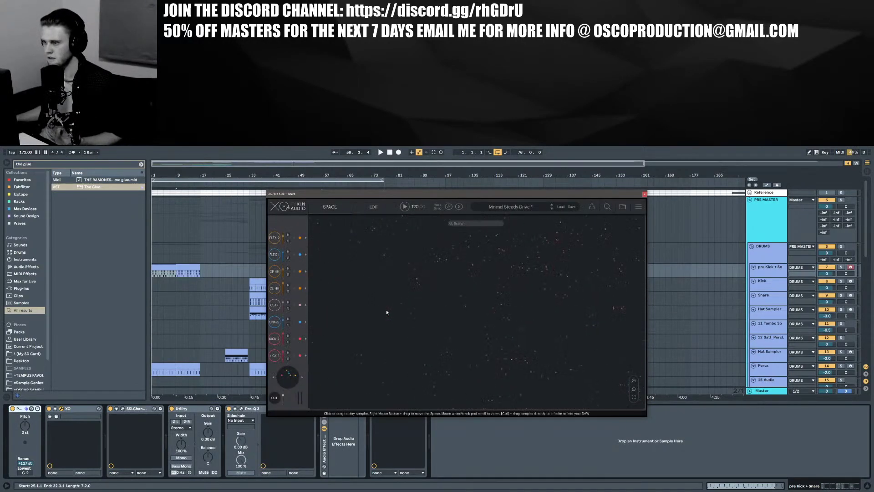
left_click_drag(357, 320, 423, 312)
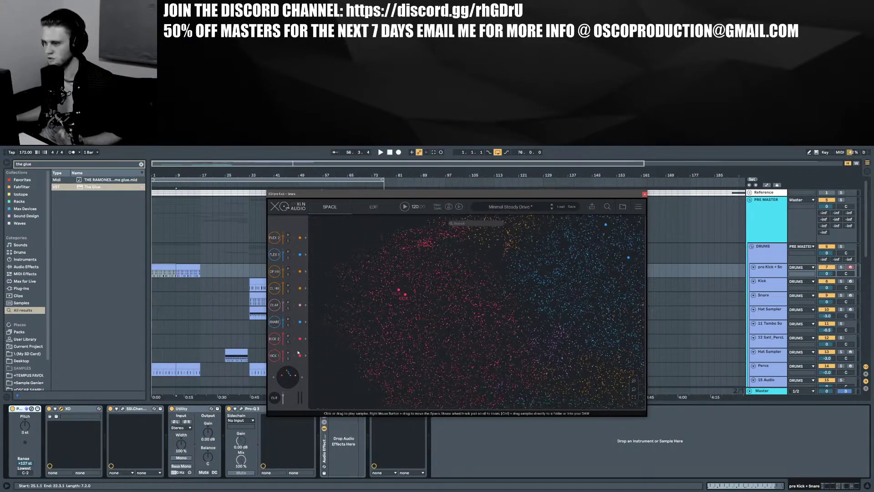
scroll(480, 317, "down", 5)
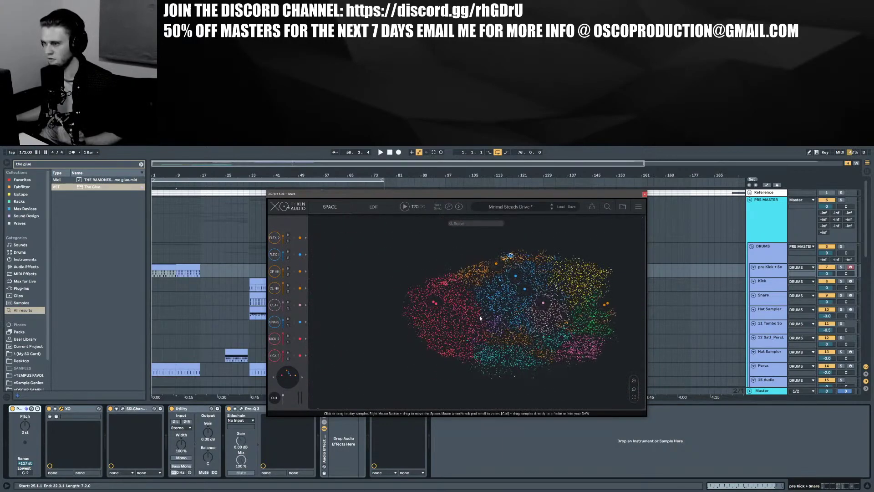
left_click_drag(480, 318, 453, 319)
scroll(451, 319, "up", 5)
scroll(445, 320, "down", 3)
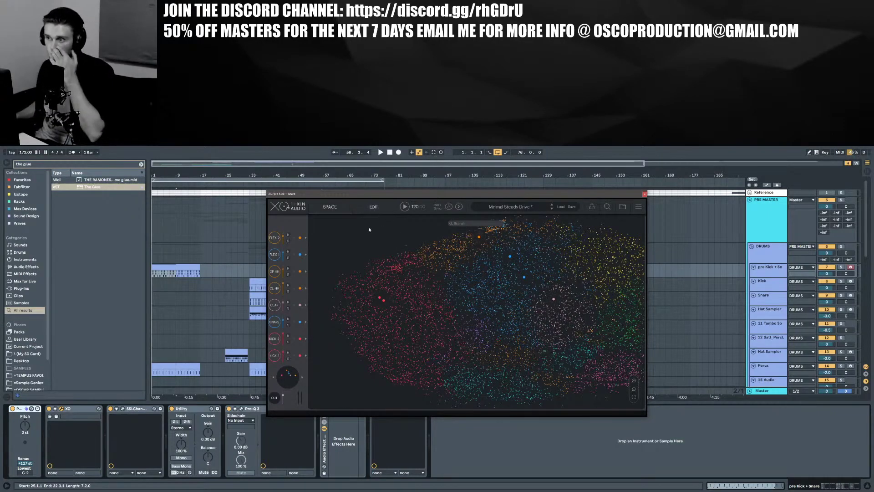
scroll(387, 296, "down", 3)
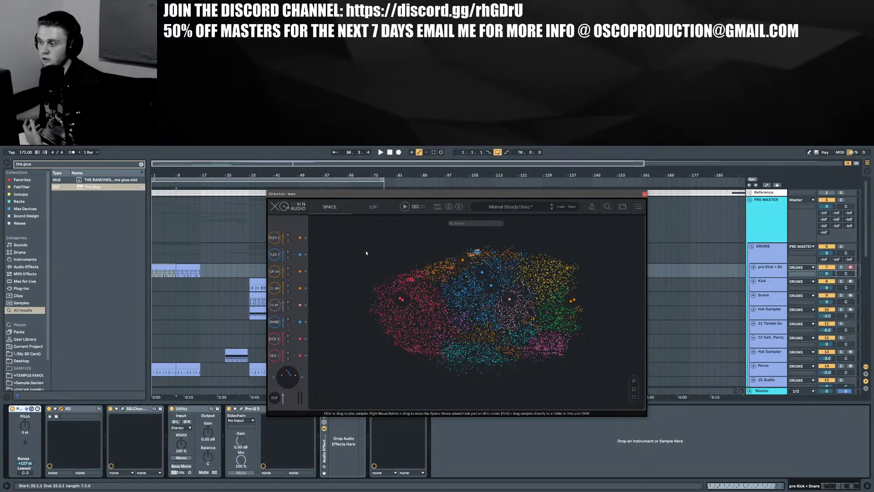
scroll(436, 302, "up", 3)
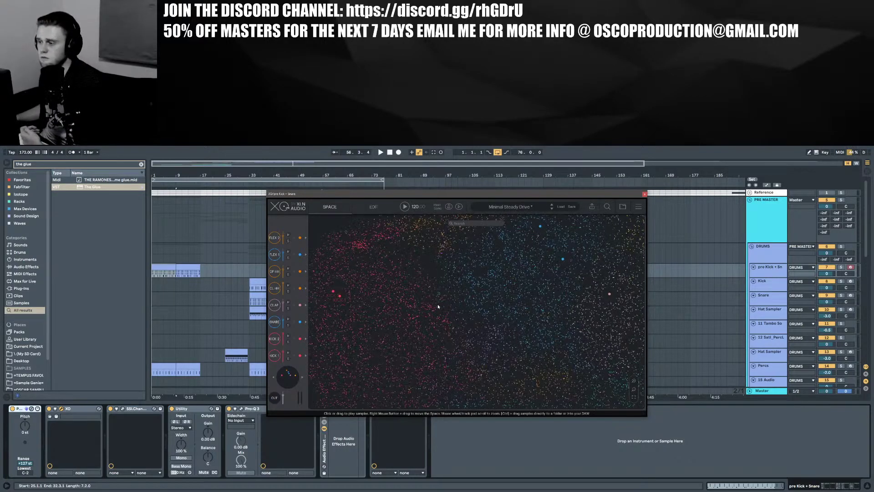
scroll(444, 298, "down", 3)
scroll(436, 301, "up", 3)
left_click_drag(396, 312, 412, 302)
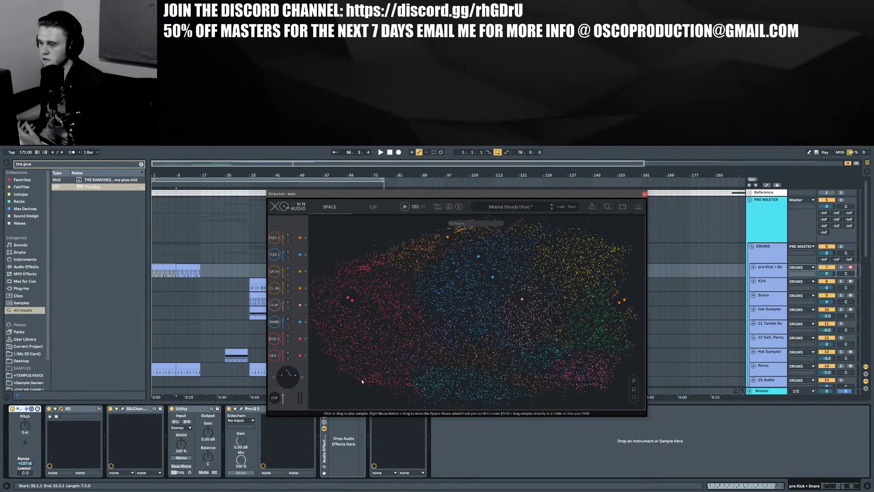
left_click_drag(339, 315, 349, 323)
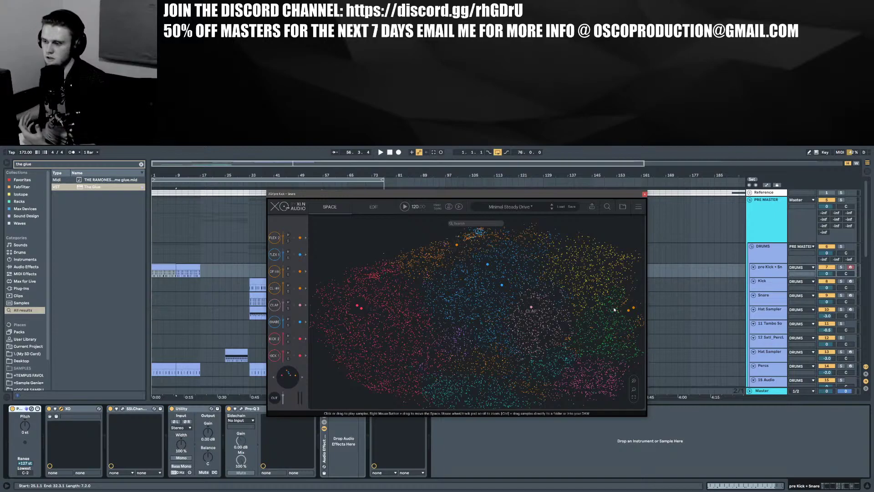
Audition single samples from several differently coloured areas of XO's sample map
left_click(343, 309)
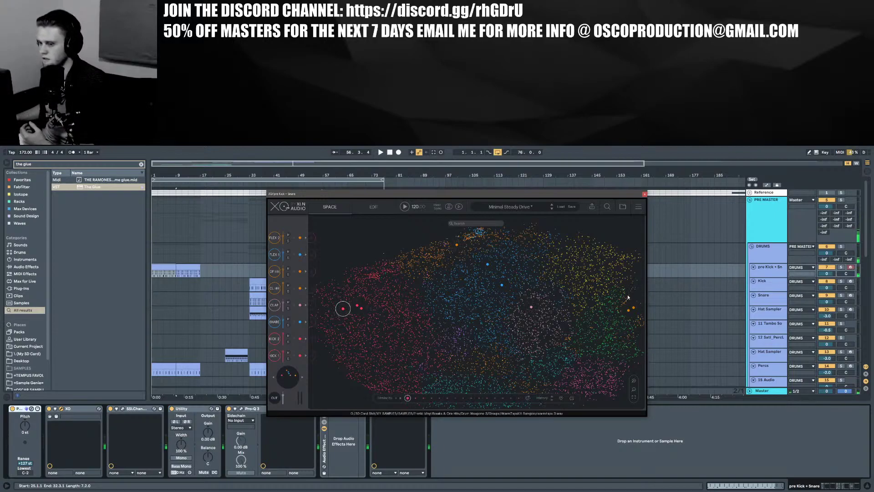
left_click(592, 273)
left_click(480, 241)
left_click(476, 361)
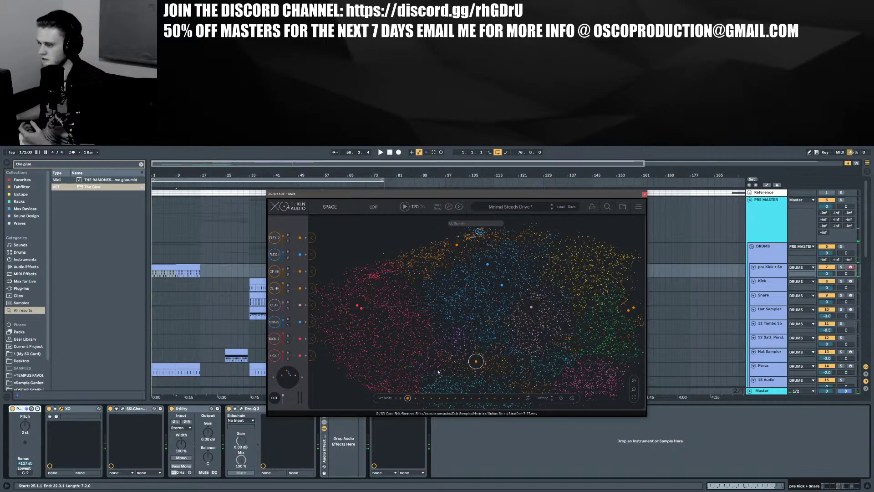
scroll(486, 329, "down", 3)
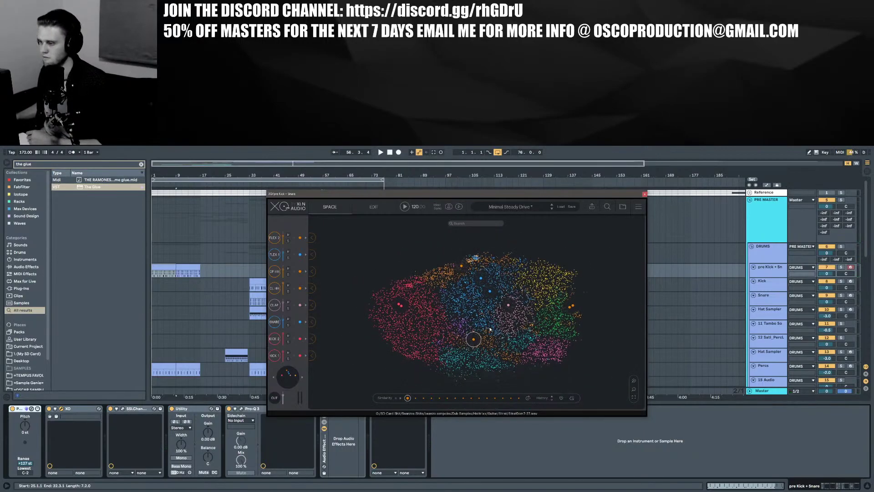
Play the samples in XO's Kick 1 and Kick 2 slots and close the sampler
left_click(274, 355)
left_click(276, 340)
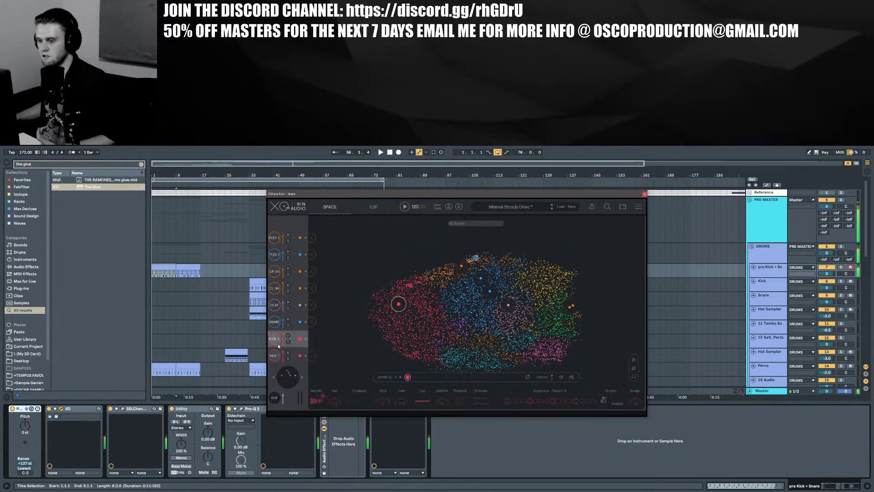
left_click(644, 194)
Select the Kick track at bar 33 and open its XO sampler without the welcome page
left_click(254, 282)
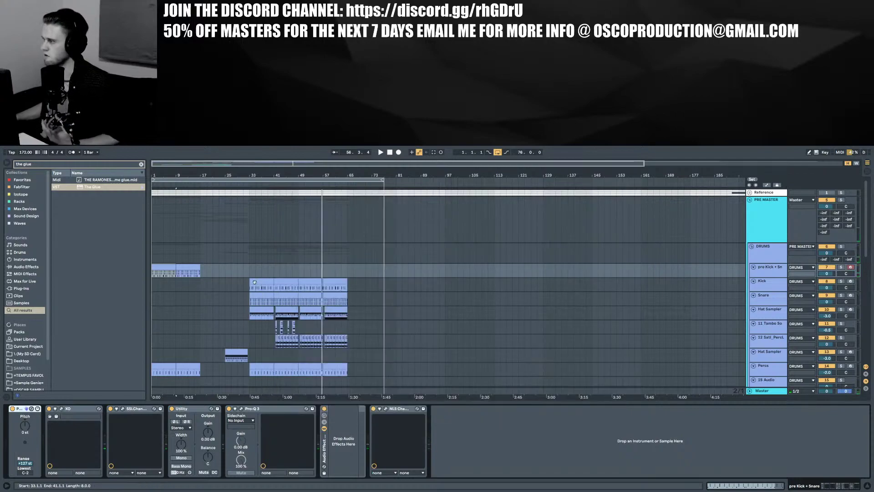
left_click(250, 282)
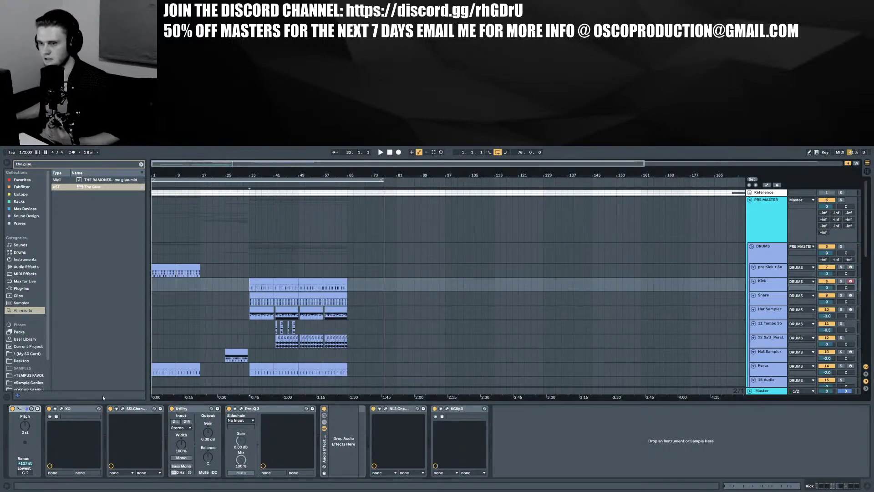
left_click(61, 408)
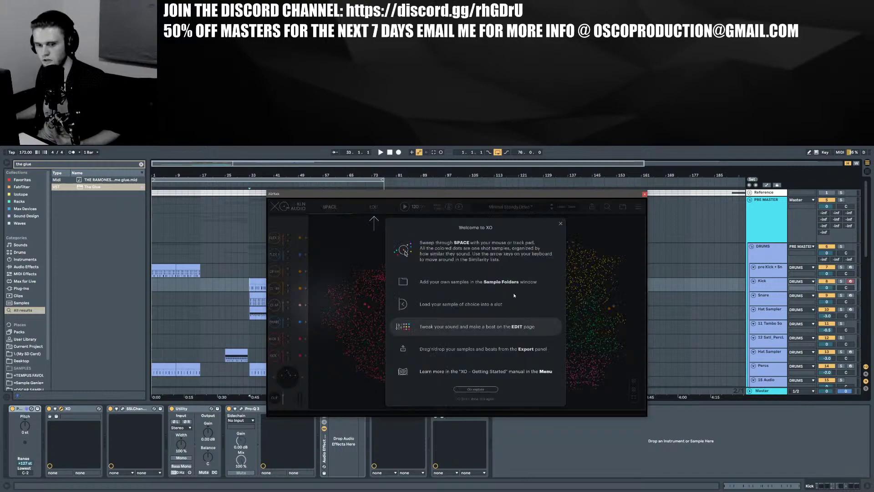
left_click(561, 223)
Audition the Kick track's Kick 2 and Kick 1 samples, select the first Snare clip and close XO
left_click(364, 303)
left_click_drag(365, 305, 371, 309)
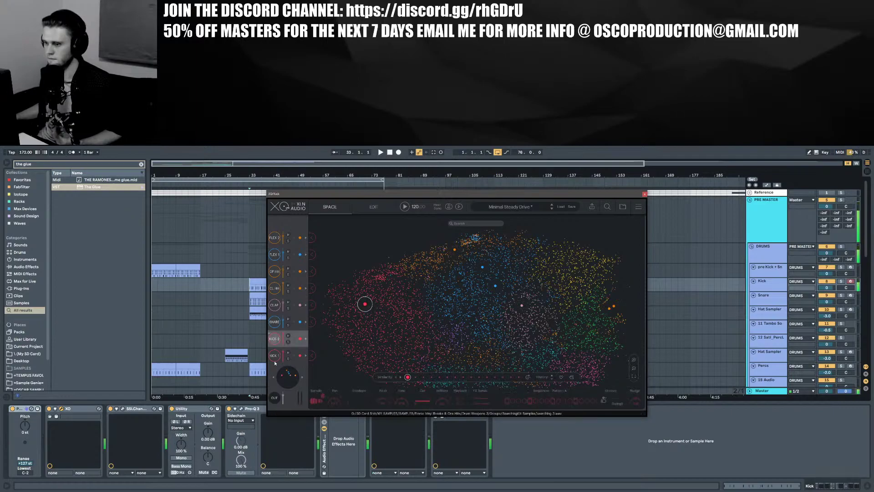
left_click(275, 359)
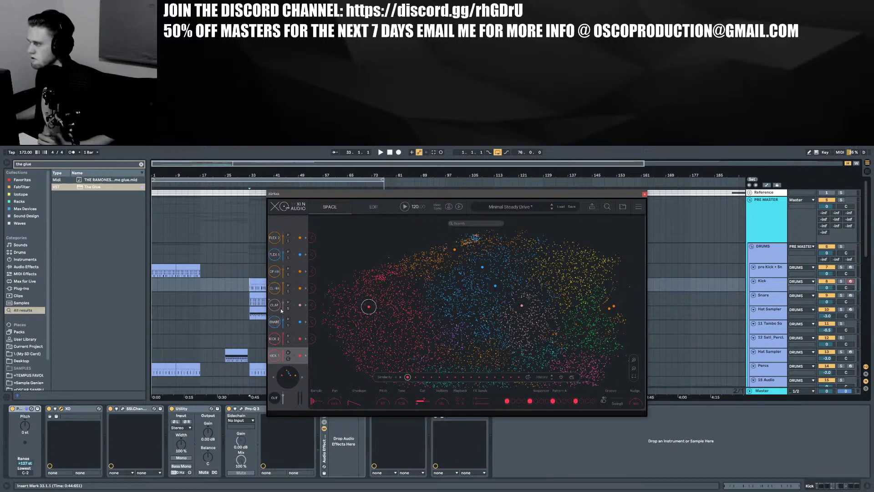
left_click(258, 294)
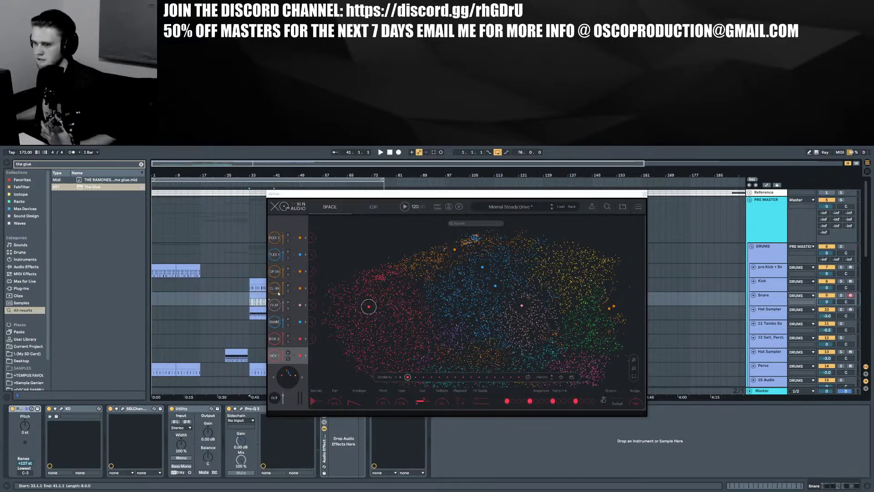
left_click(644, 194)
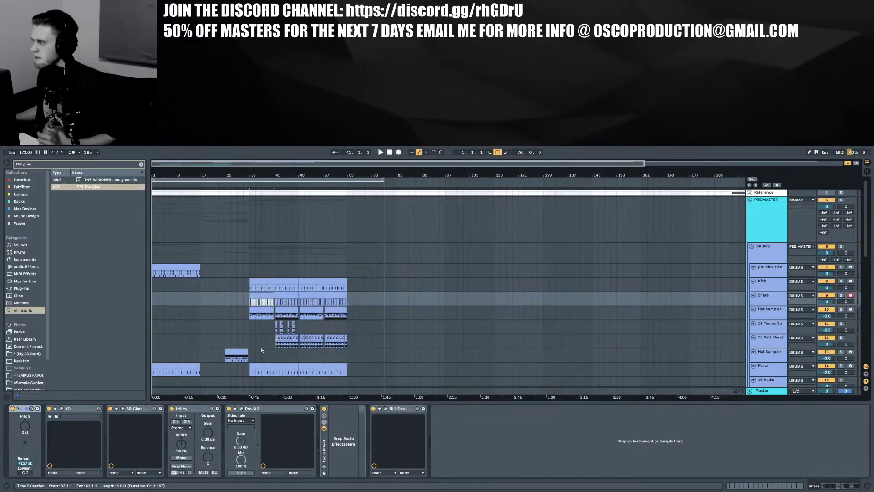
Open the Kick track's MIDI clip at bar 33, select all its notes and return to the device chain
double_click(263, 285)
left_click(262, 271)
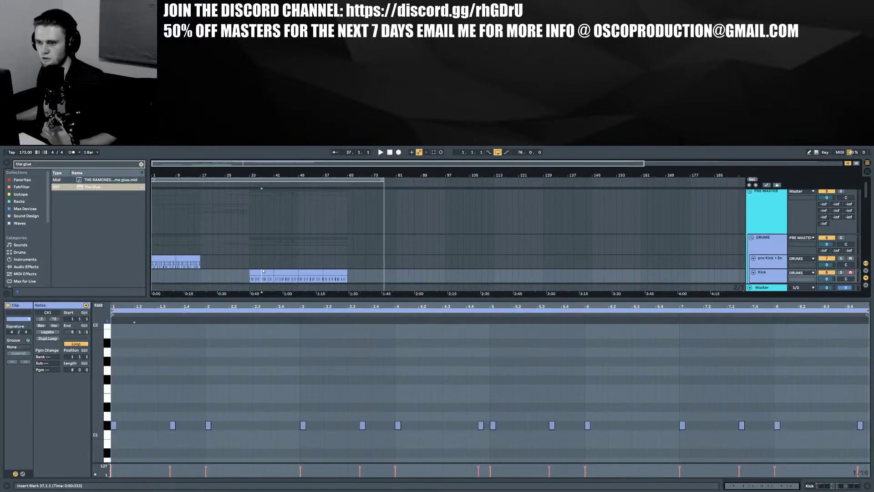
left_click(199, 386)
key("ctrl+a")
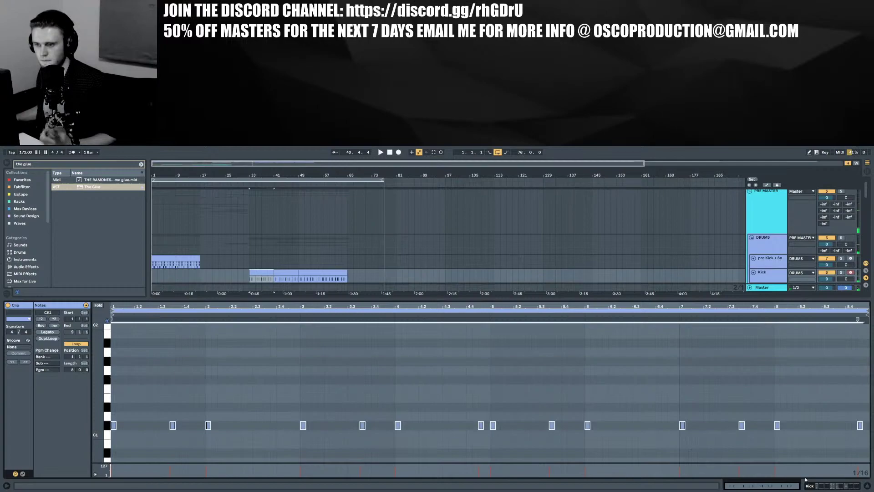
key("shift+Tab")
Inspect the SSL channel strip on the Kick track, nudge its left filter knob slightly and close the plug-in
left_click(122, 408)
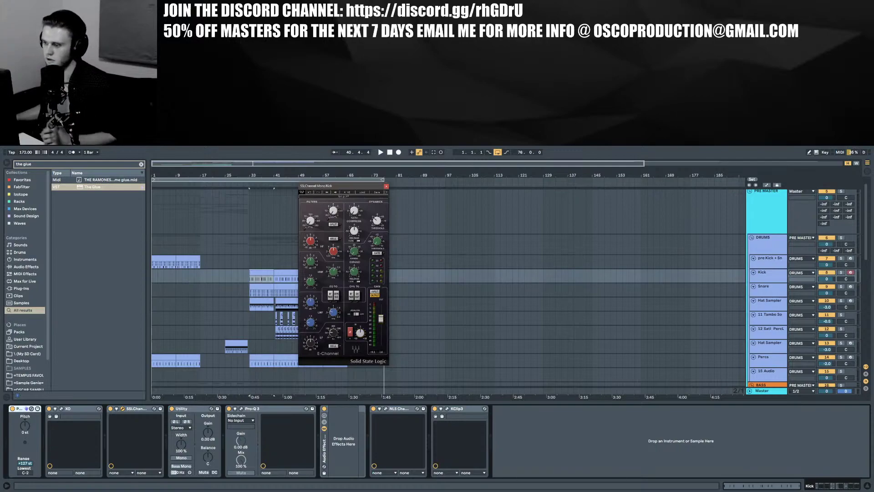
left_click(386, 186)
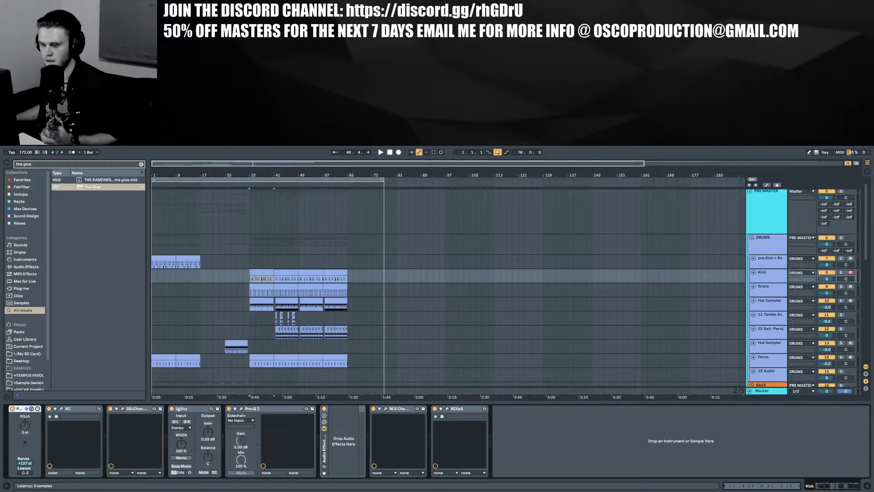
left_click(122, 408)
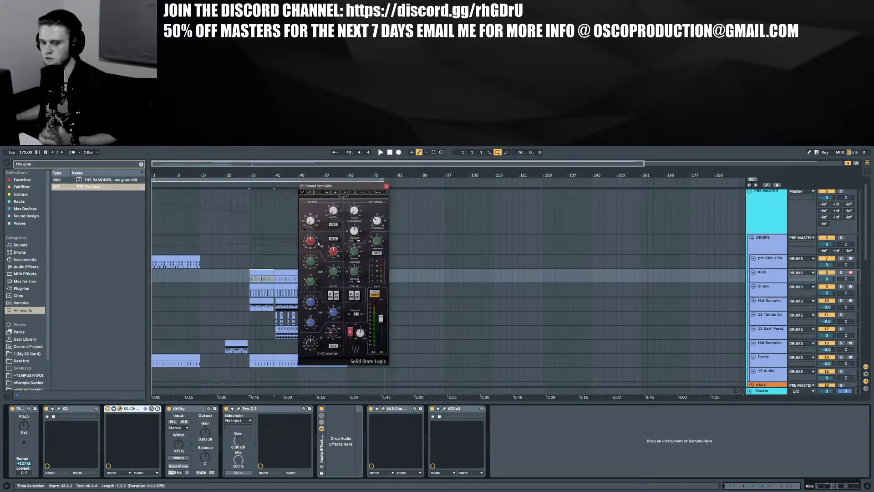
left_click_drag(307, 221, 307, 218)
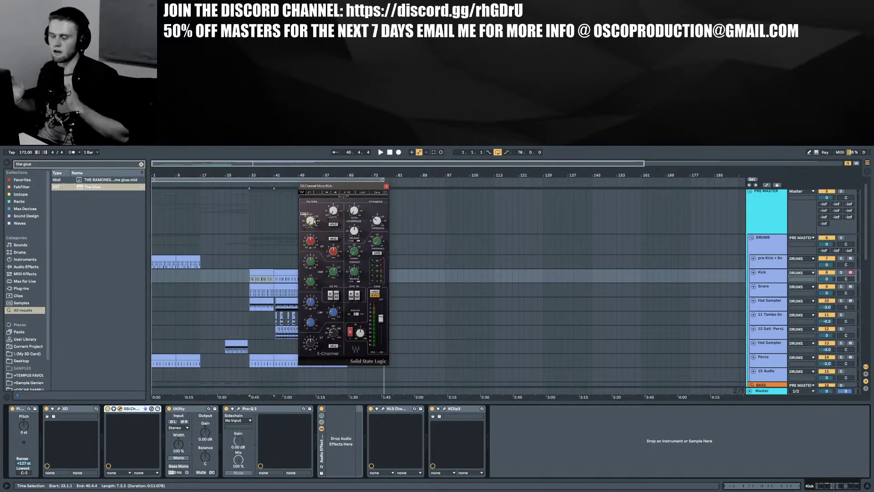
left_click(386, 185)
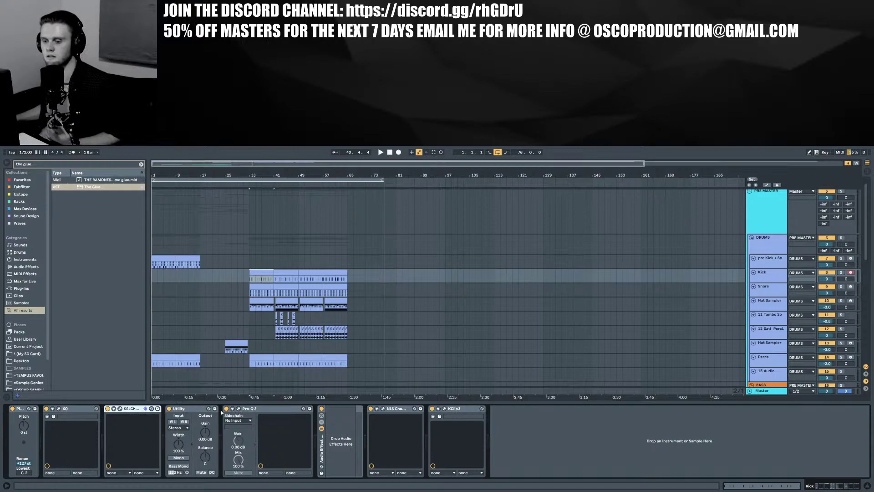
Open Pro-Q 3 on the Kick track and compare the kick with the equaliser off and on during playback
left_click(239, 408)
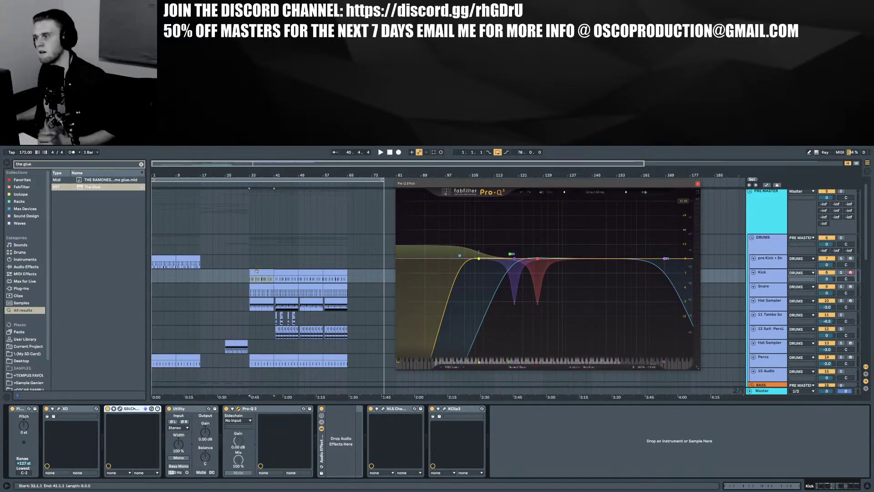
key("space")
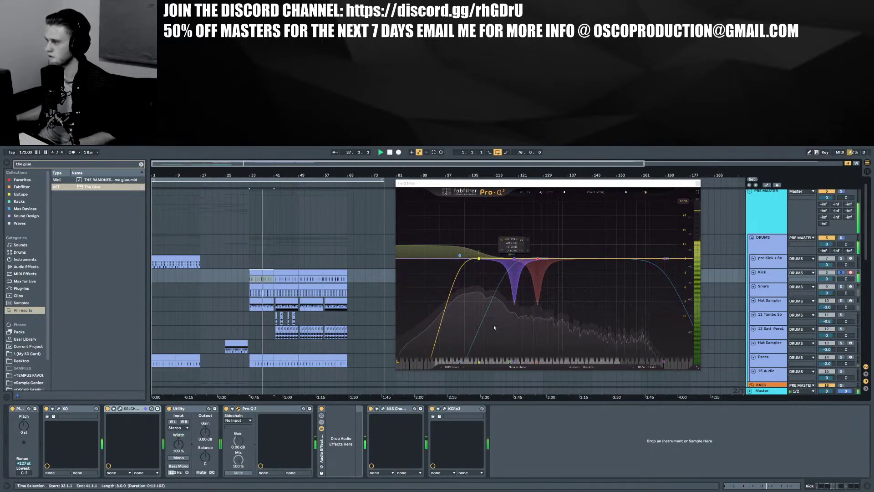
left_click(226, 408)
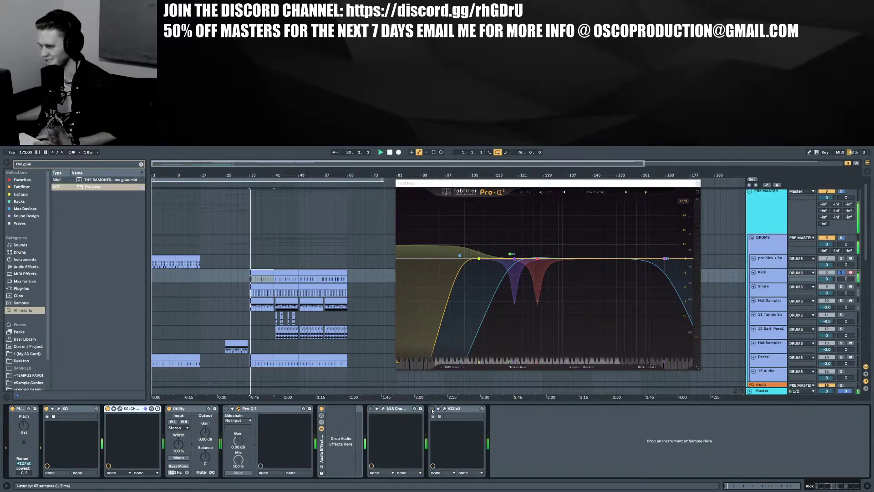
left_click(226, 409)
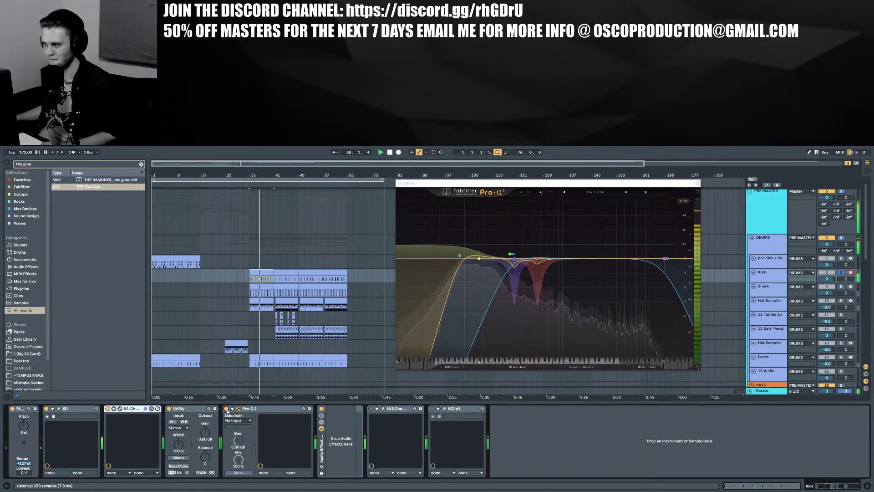
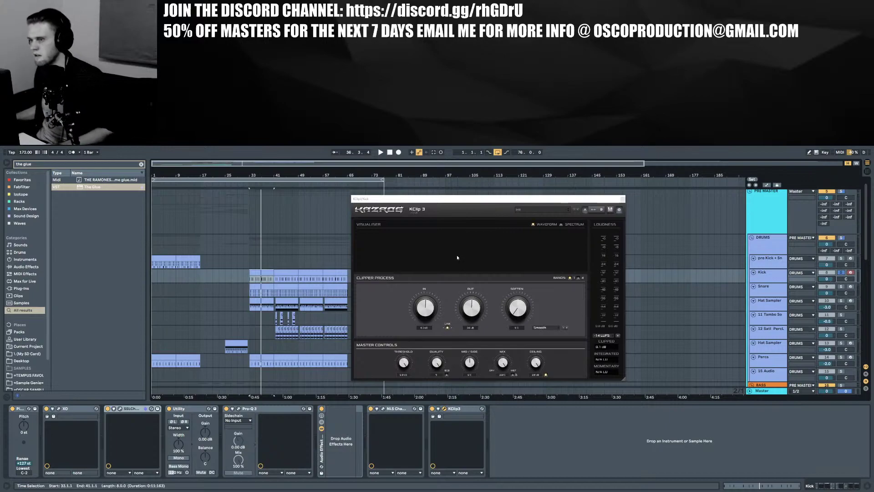
Reposition the Kick track's KClip 3 window and play the kick through it to check the clipping
left_click_drag(442, 208, 416, 193)
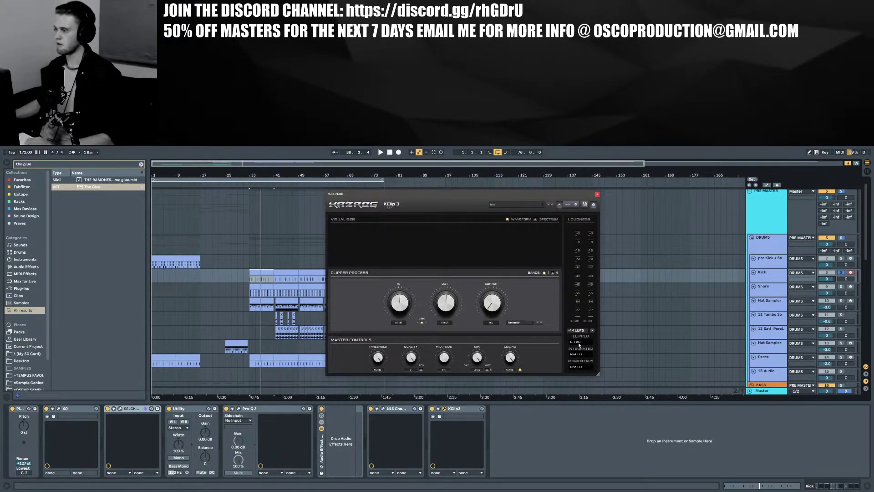
key("space")
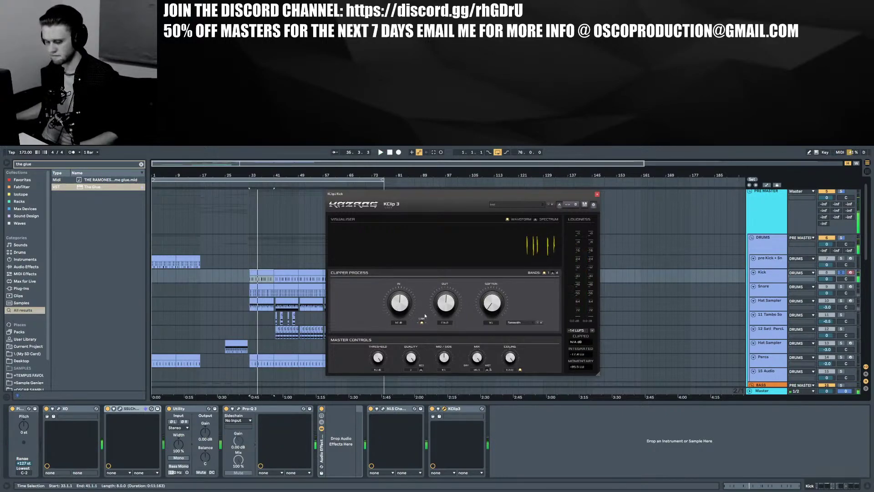
Raise the input gain of the Kick track's KClip 3 and play the kick to compare the clipping at different drive amounts
mouse_move(400, 302)
left_mouse_down()
mouse_move(402, 280)
mouse_move(402, 314)
mouse_move(402, 281)
mouse_move(403, 306)
left_mouse_up()
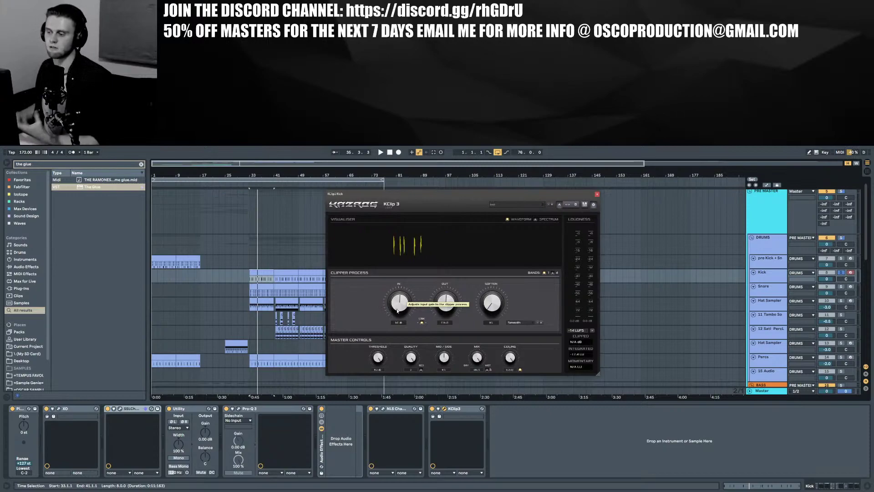
key("space")
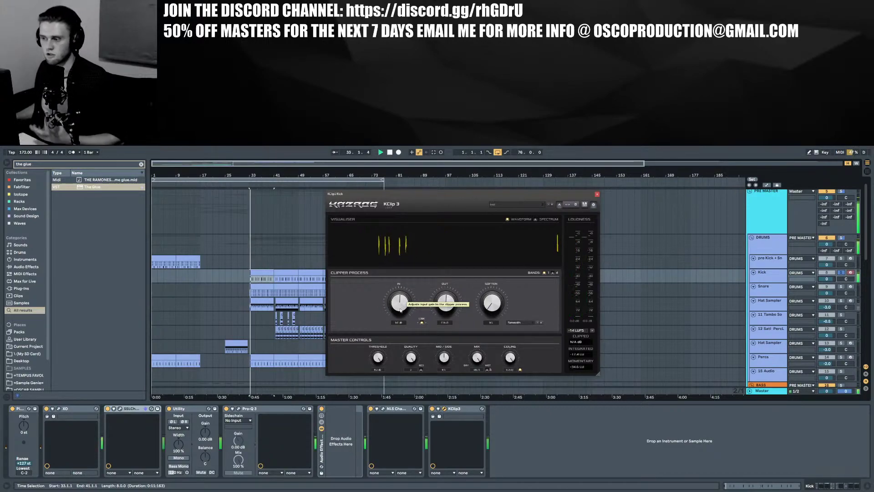
left_click_drag(401, 310, 399, 285)
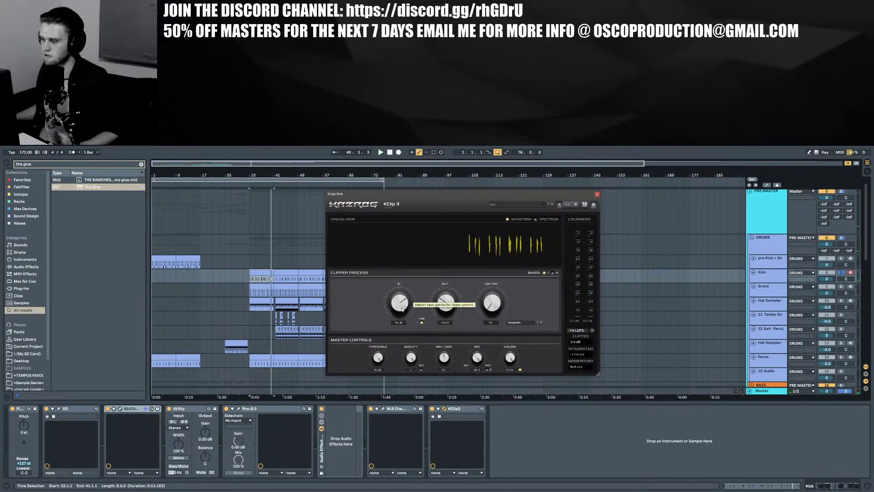
key("space")
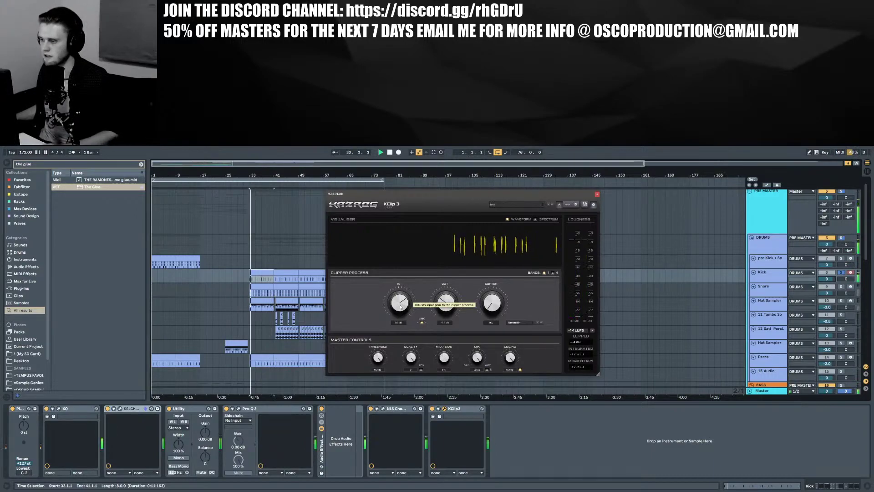
left_click_drag(400, 304, 400, 326)
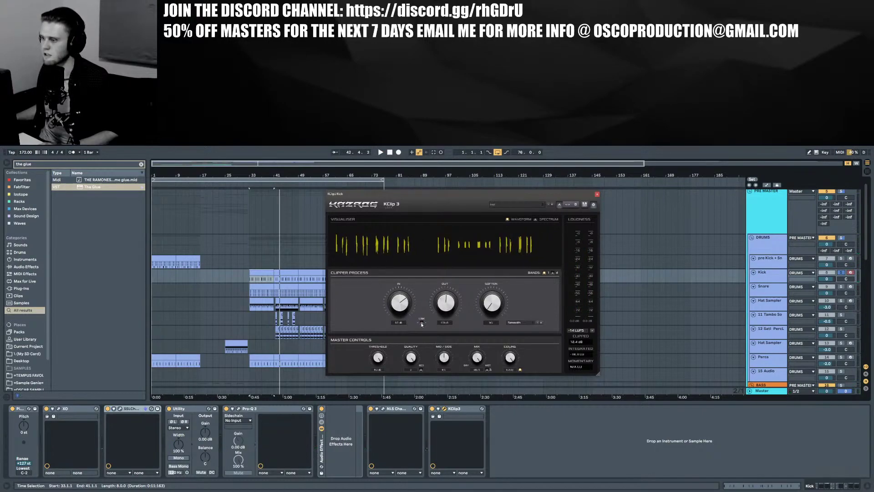
Reset KClip 3's output gain, play the kick while comparing the spectrum and waveform views, and close the plug-in
double_click(445, 307)
key("space")
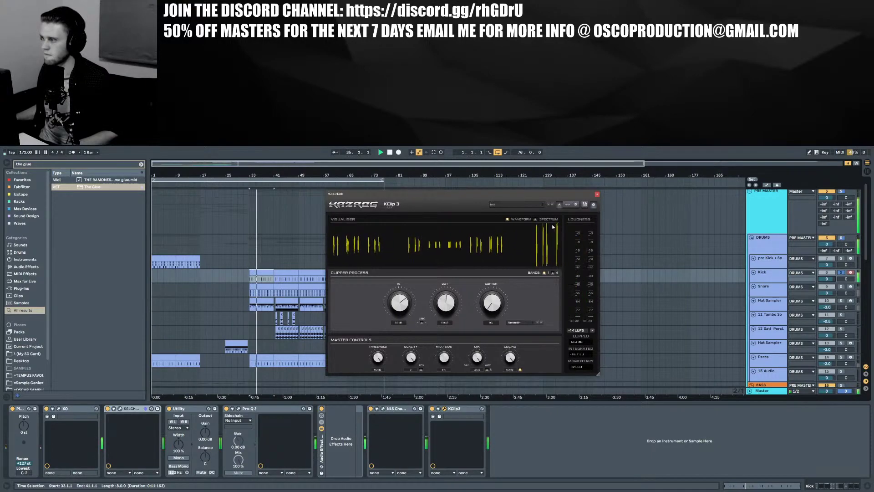
left_click(507, 220)
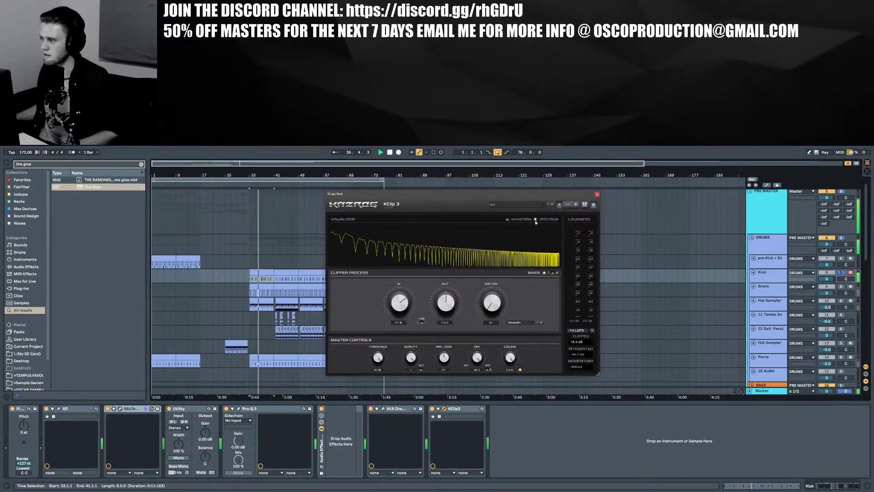
left_click(508, 220)
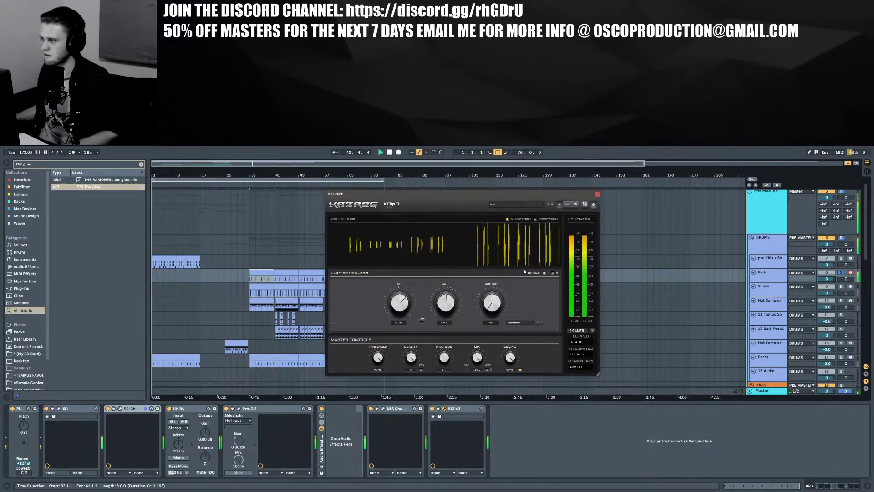
key("space")
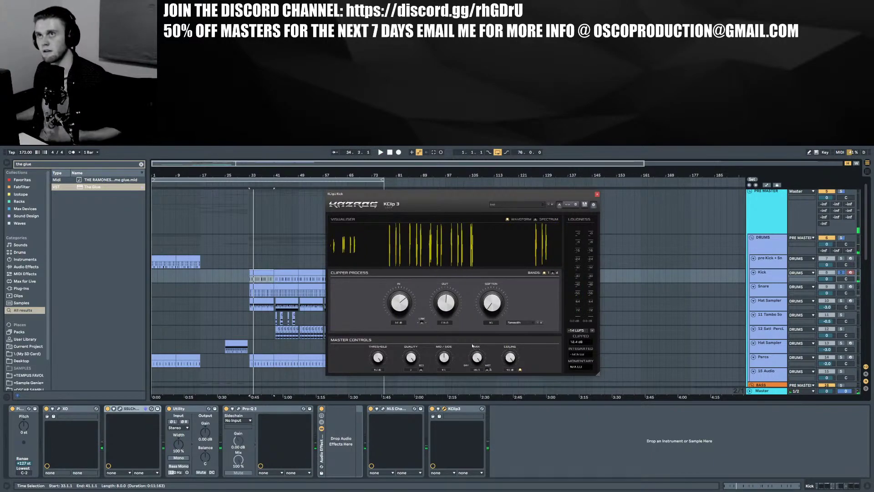
left_click(597, 194)
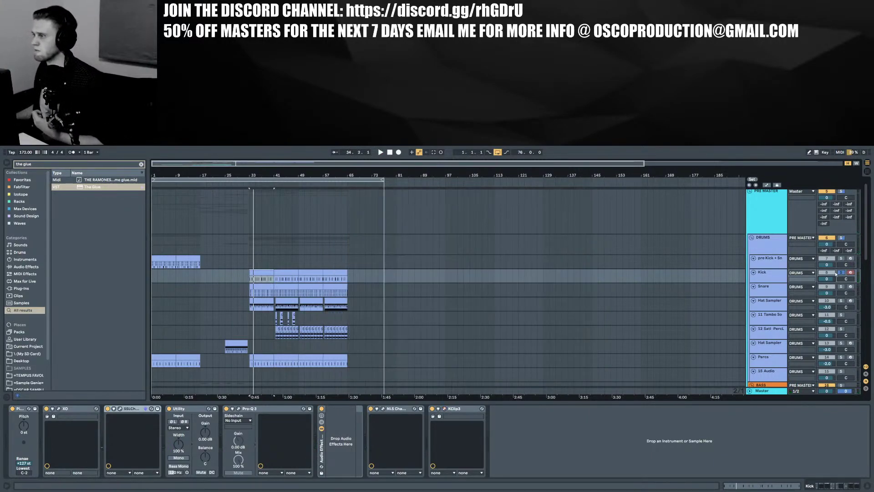
Turn off the Kick track's solo, then reopen and close its KClip 3 window
left_click(841, 273)
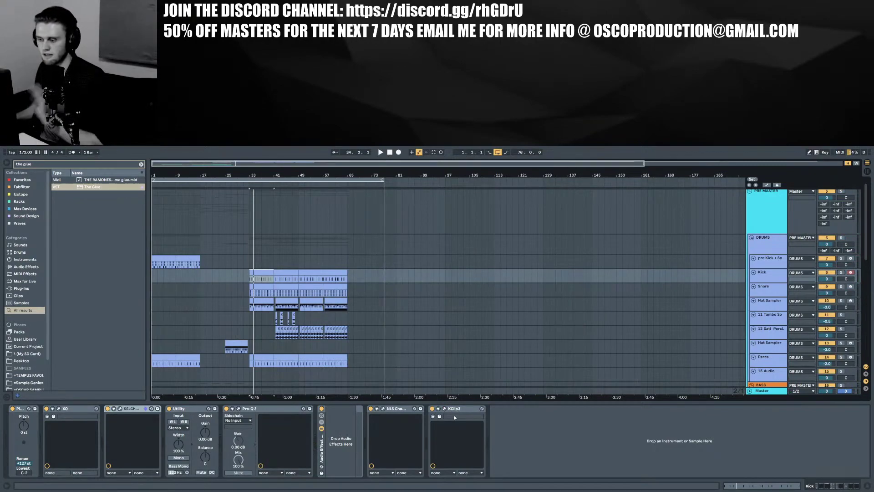
left_click(444, 409)
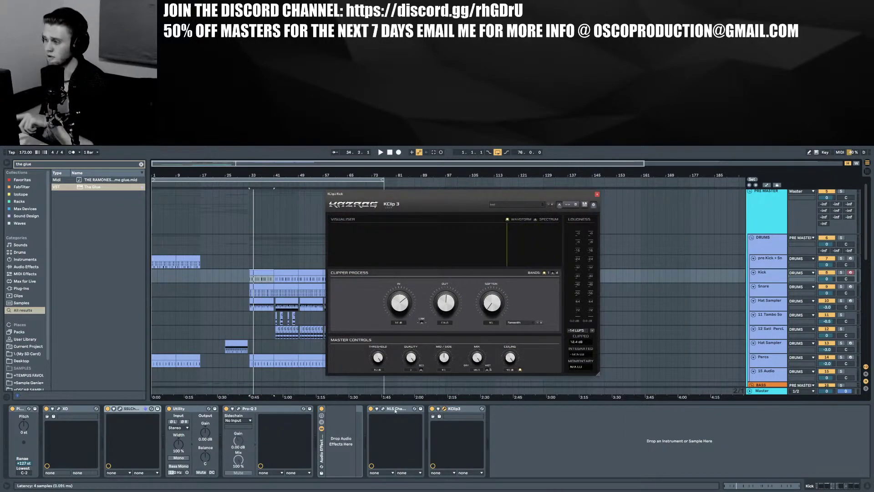
left_click(443, 409)
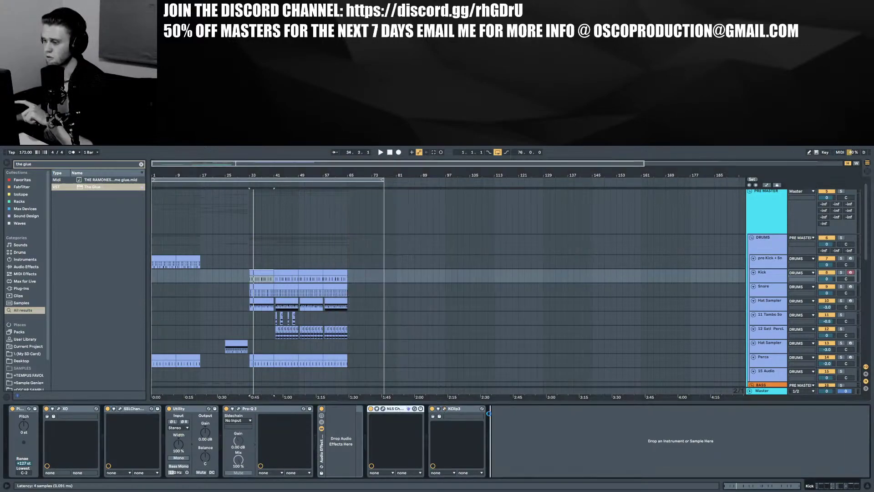
Move NLS Channel after KClip 3 on the Kick track, solo the track and audition it with NLS Channel open
left_click_drag(487, 411, 486, 411)
key("space")
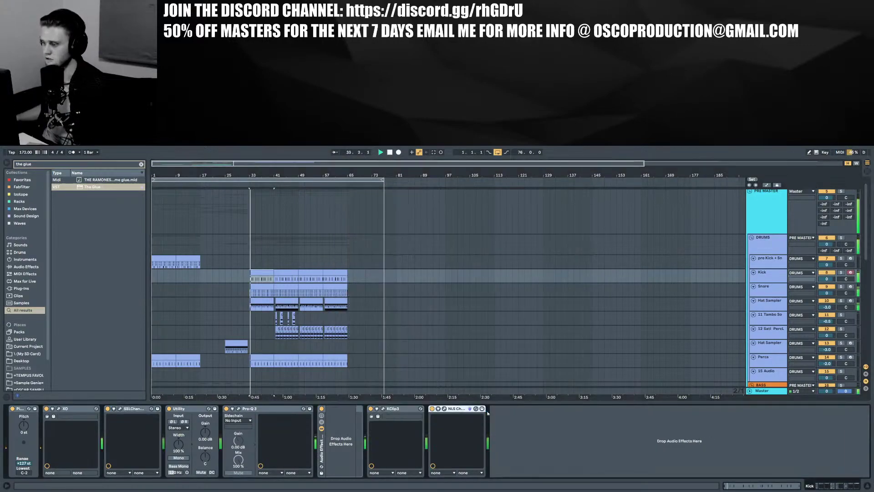
left_click(839, 272)
key("space")
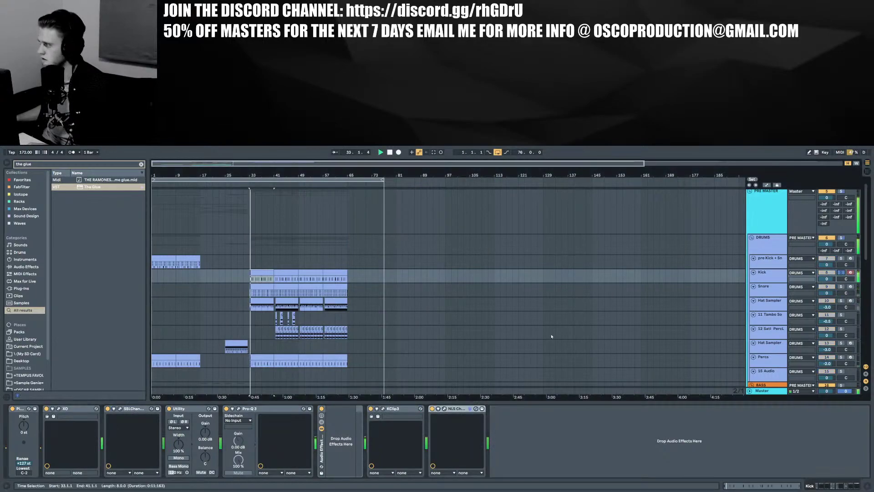
left_click(445, 408)
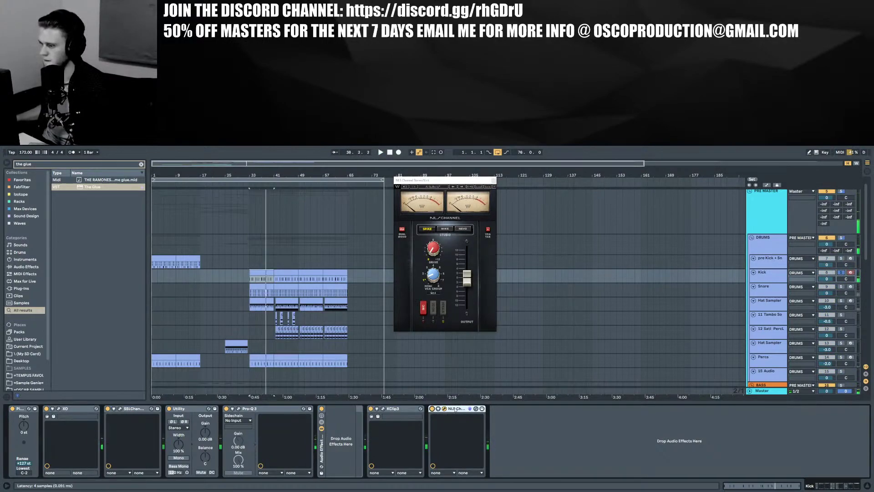
key("space")
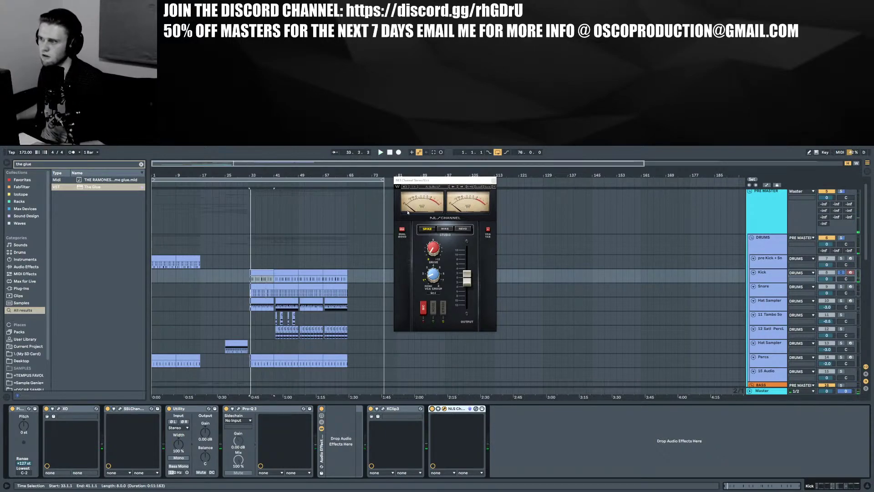
Return NLS Channel to its place before KClip 3, audition the kick again and close the NLS Channel window
left_click_drag(414, 414, 372, 412)
key("space")
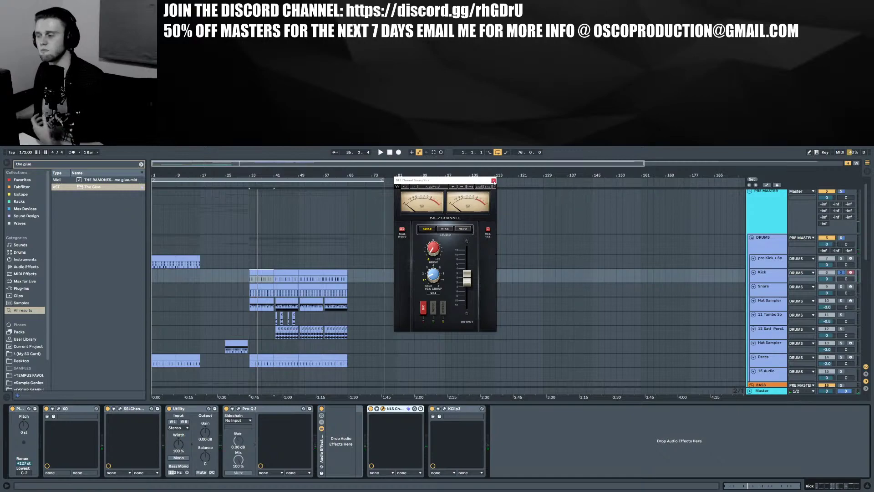
left_click(493, 181)
Switch from the Kick to the Snare track, solo it, play it from bar 33 and show its device chain
scroll(365, 346, "down", 5)
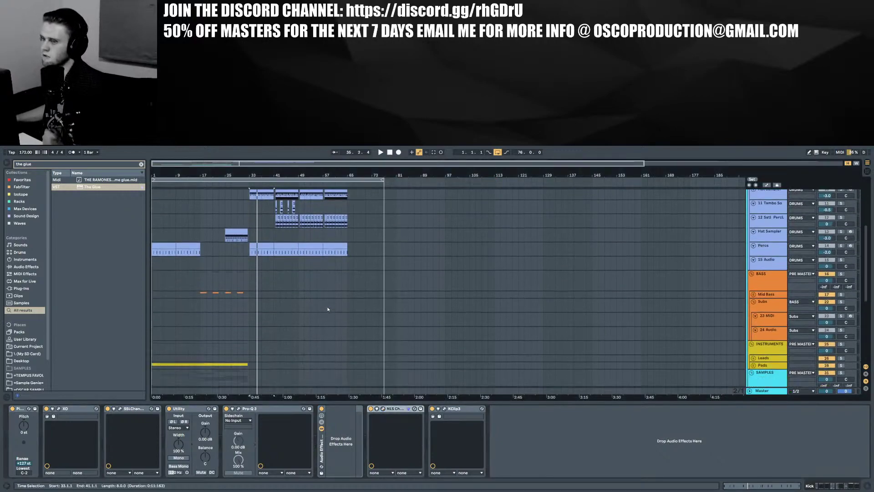
scroll(328, 309, "up", 5)
scroll(327, 307, "down", 5)
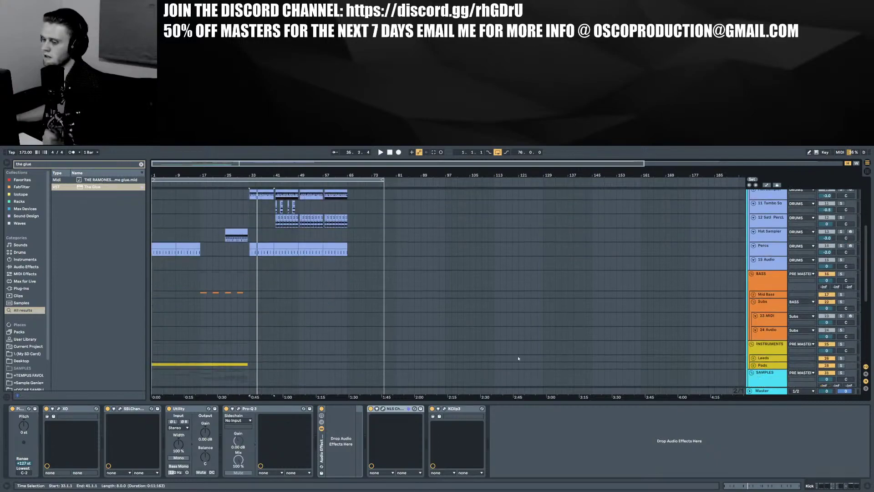
left_click(867, 486)
scroll(320, 345, "up", 5)
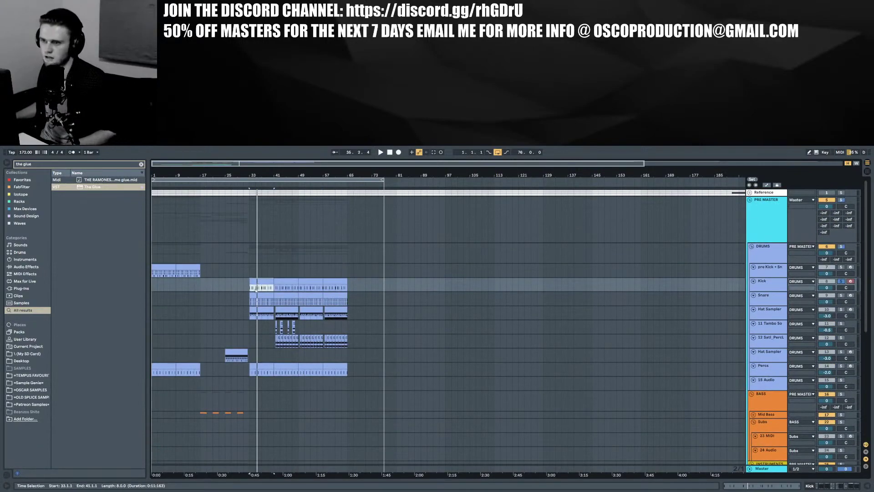
key("Down")
left_click(841, 295)
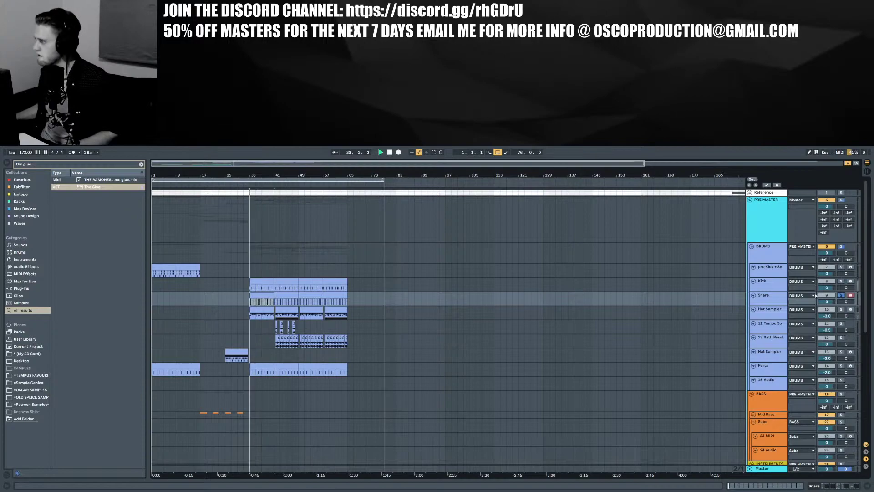
key("space")
left_click(833, 486)
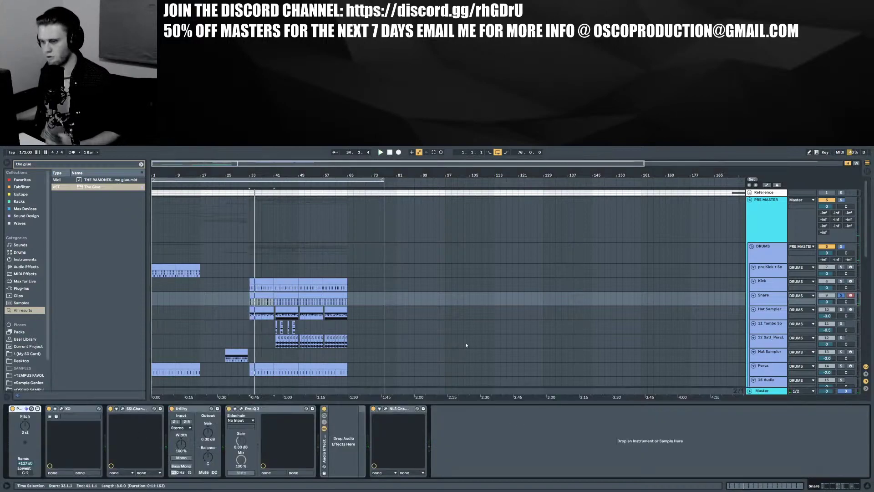
scroll(421, 327, "down", 3)
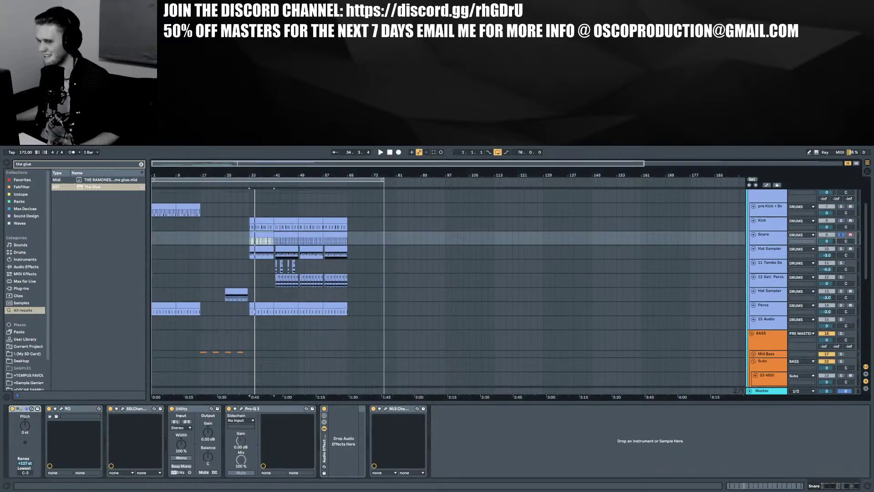
Open XO on the Snare track, dismiss the welcome message and audition the clap and snare samples
left_click(61, 409)
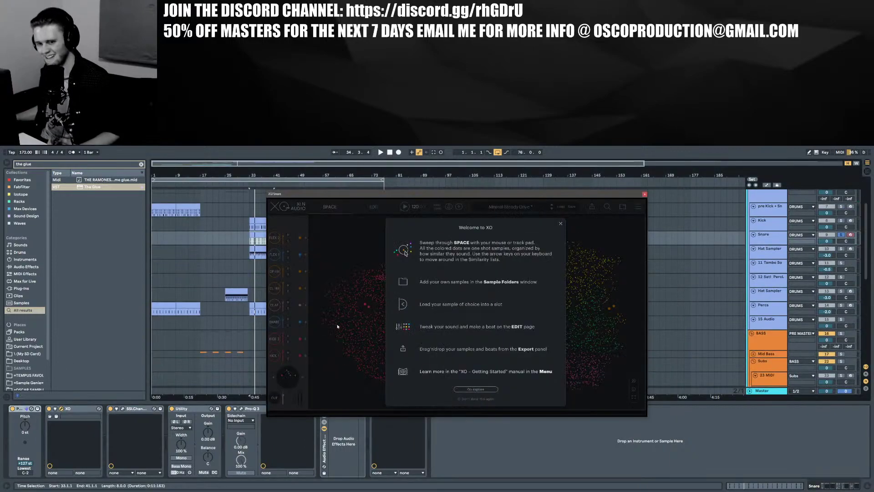
left_click(560, 224)
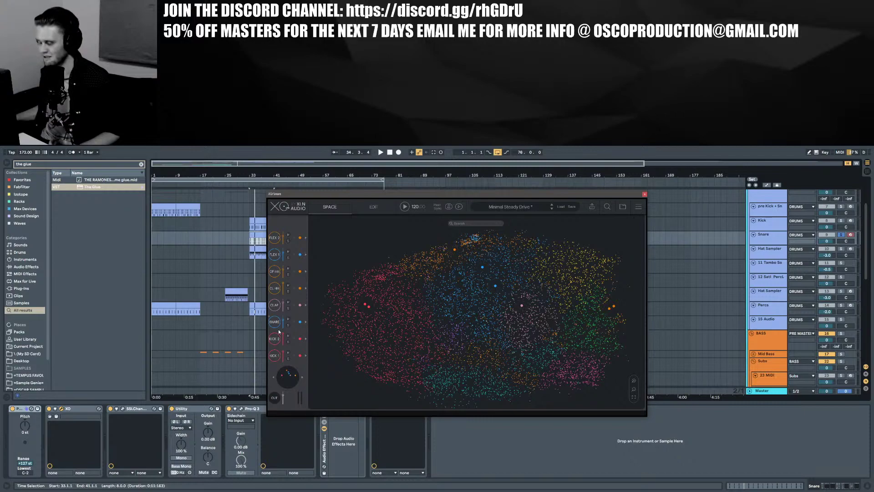
left_click(275, 305)
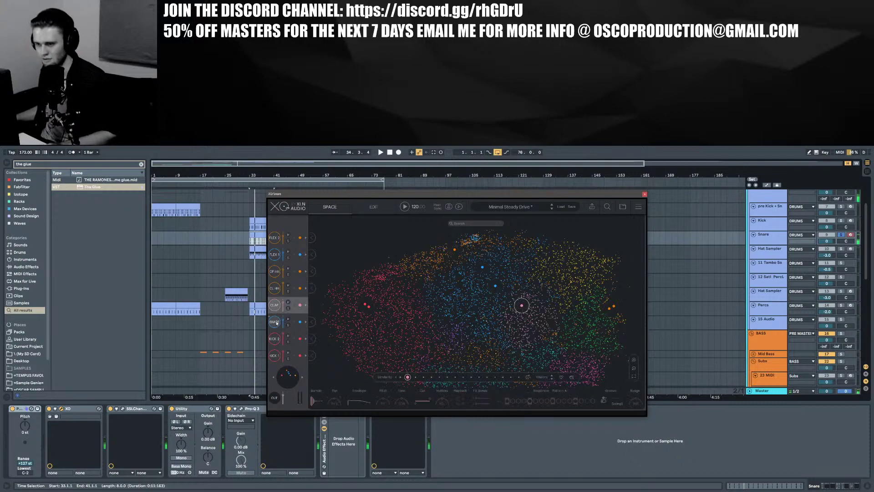
left_click(275, 321)
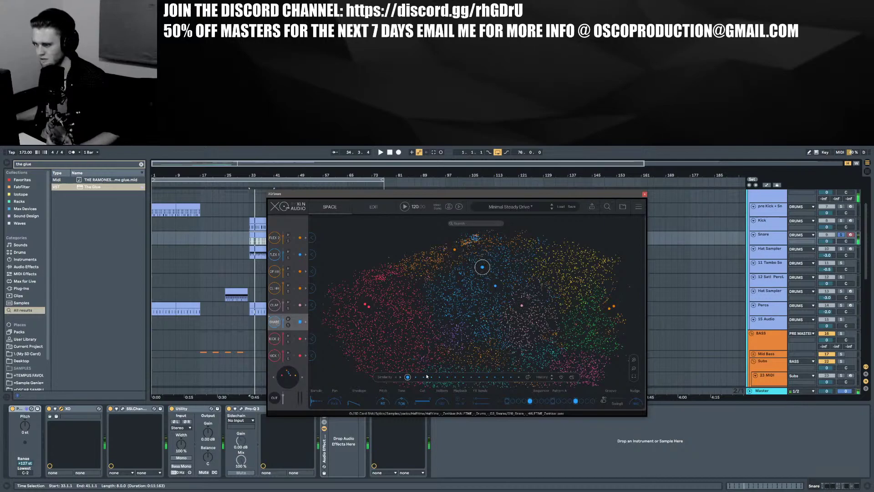
Open the snare sample for editing in XO, shorten its end to just after the initial hit and audition it
left_click(313, 401)
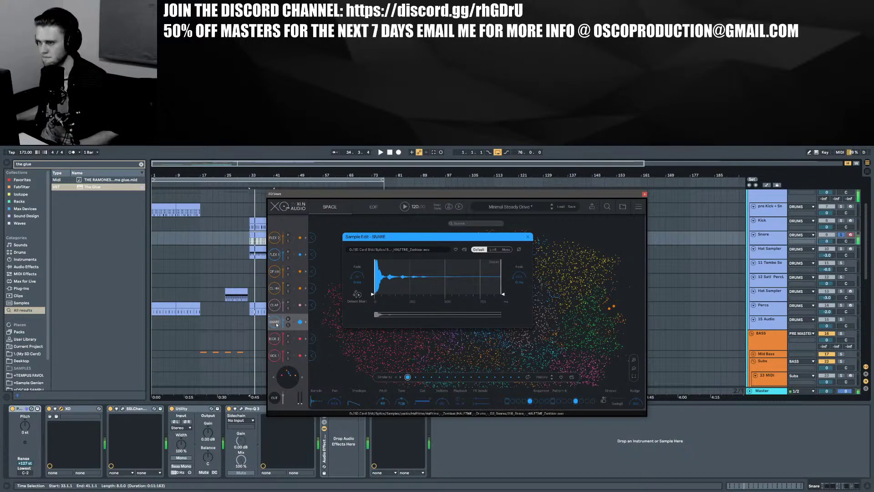
left_click(405, 295)
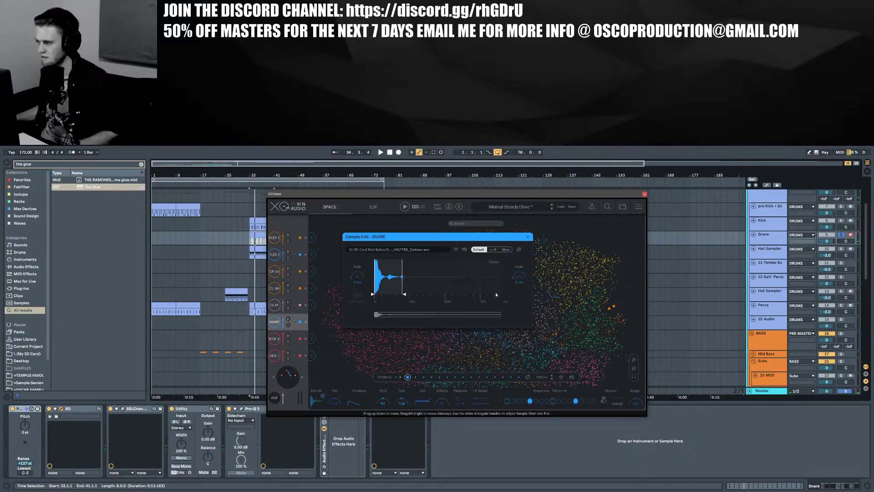
left_click_drag(405, 294, 388, 295)
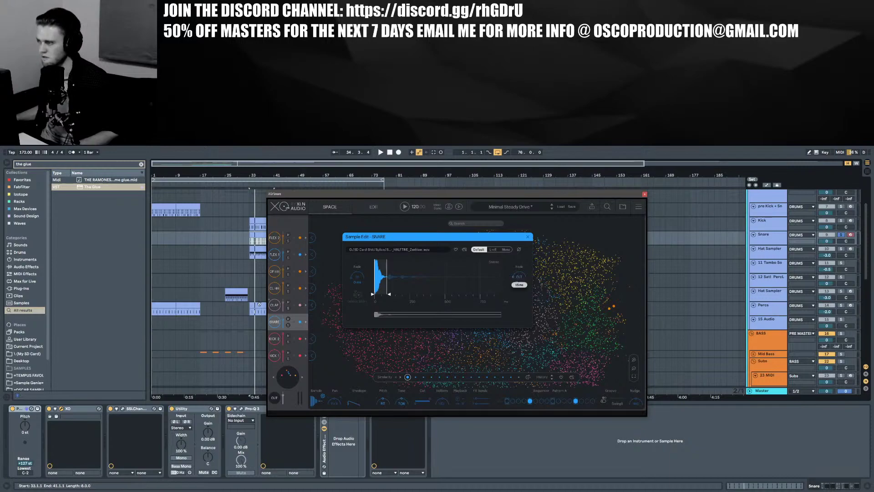
left_click(277, 323)
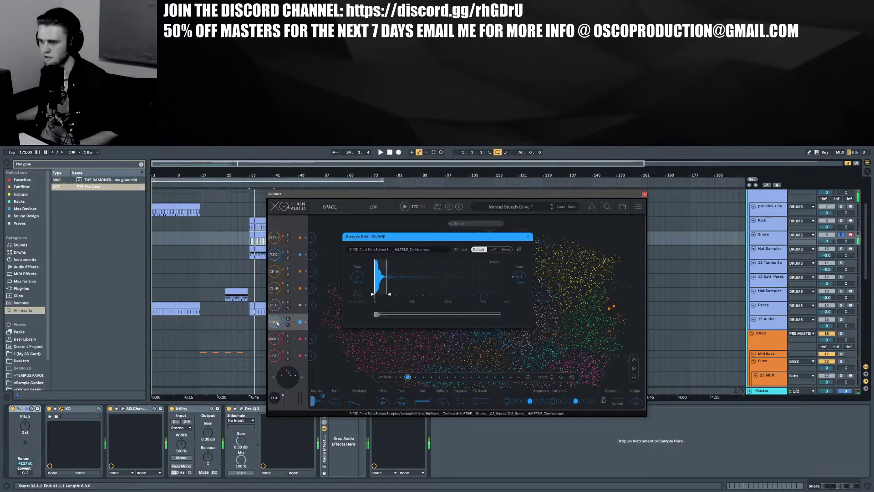
Show the clap sample in XO's sample editor, trim its start slightly later and audition the clap
left_click(274, 308)
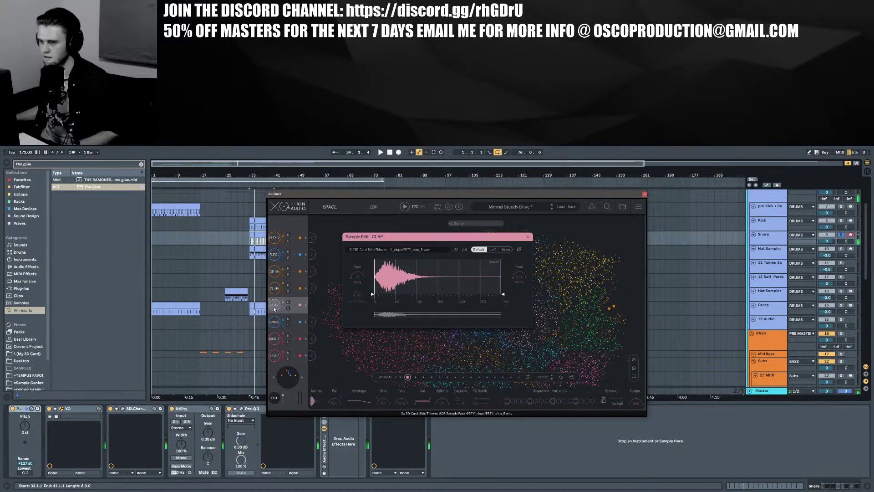
left_click_drag(372, 294, 379, 295)
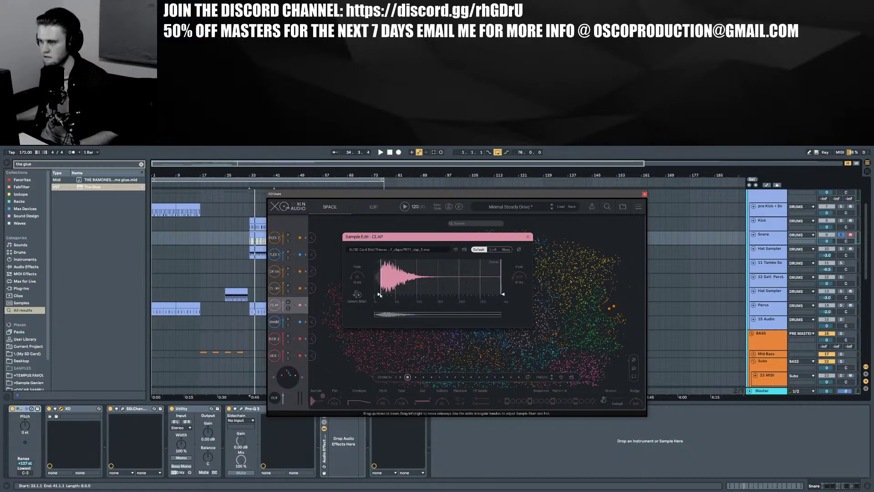
left_click(272, 308)
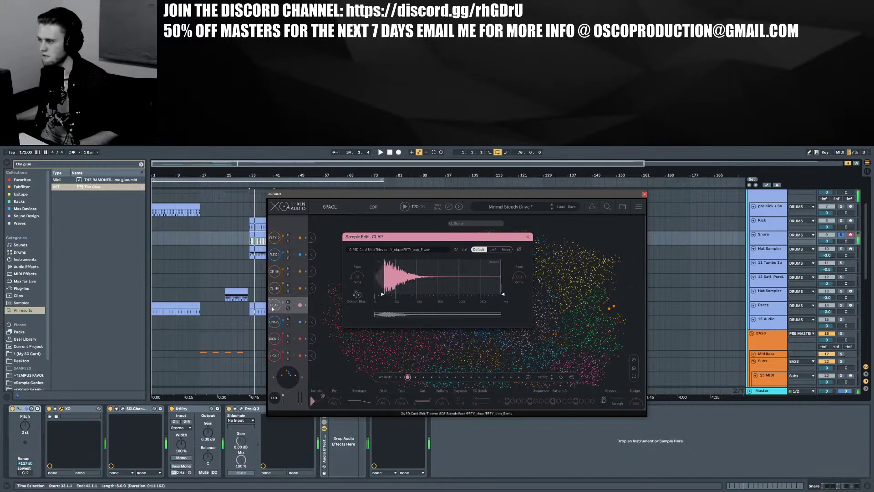
Show the snare sample in XO's sample editor, adjust the snare slot's volume and close the sample editor
left_click(276, 322)
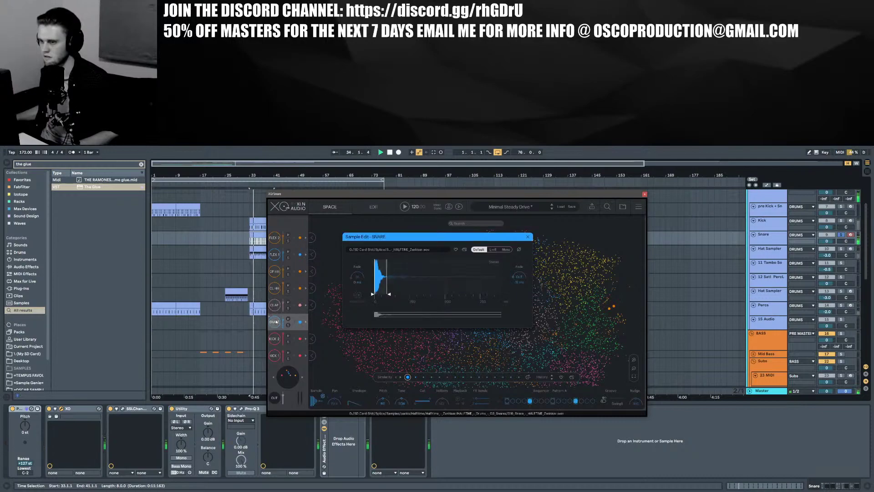
mouse_move(283, 319)
scroll(282, 319, "down", 5)
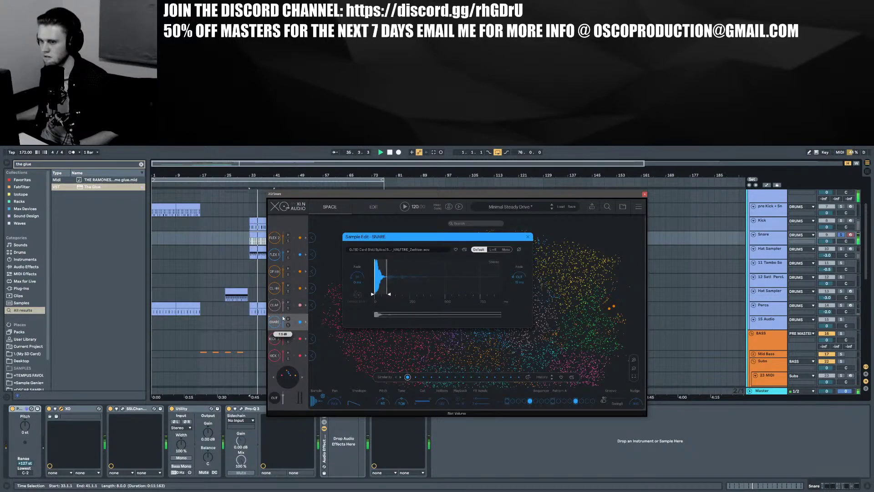
scroll(283, 319, "up", 2)
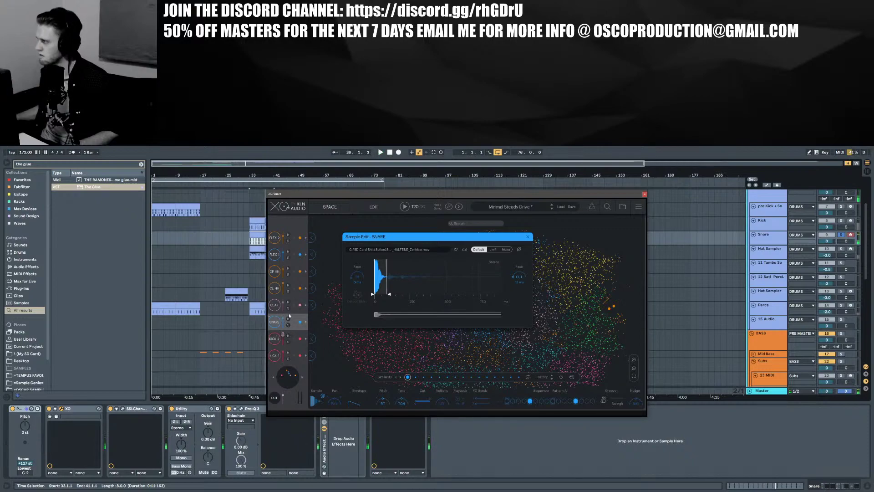
left_click(527, 238)
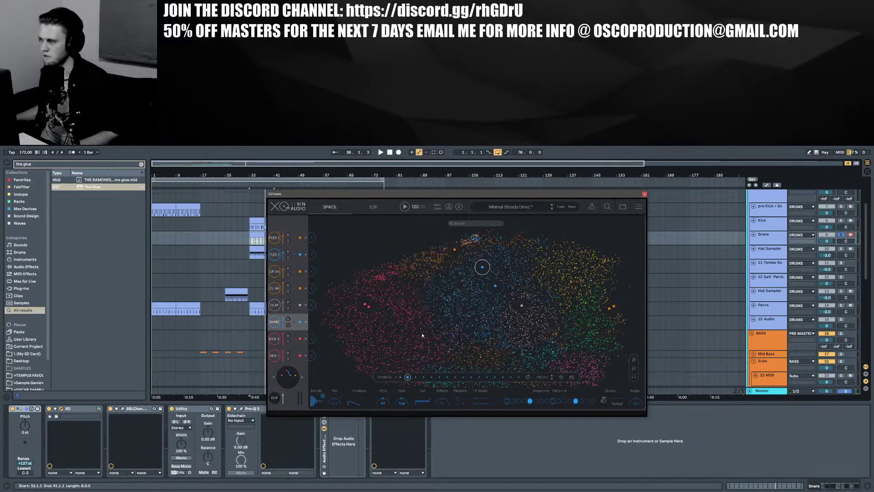
Audition several neighbouring snare samples in the blue area of XO's sample space, and close XO
left_click(450, 297)
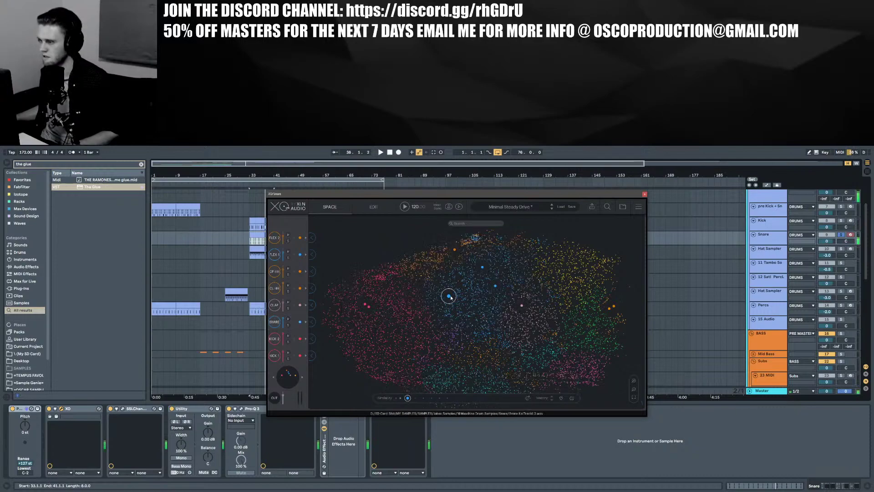
left_click(458, 292)
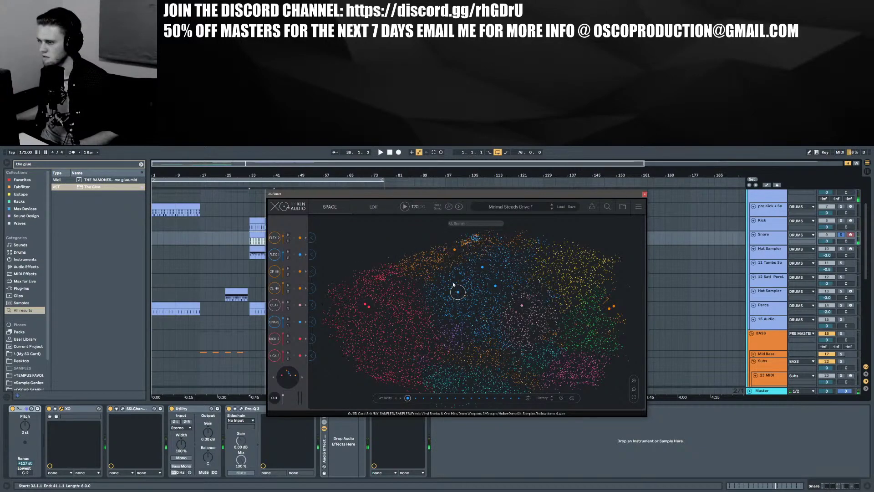
left_click(454, 275)
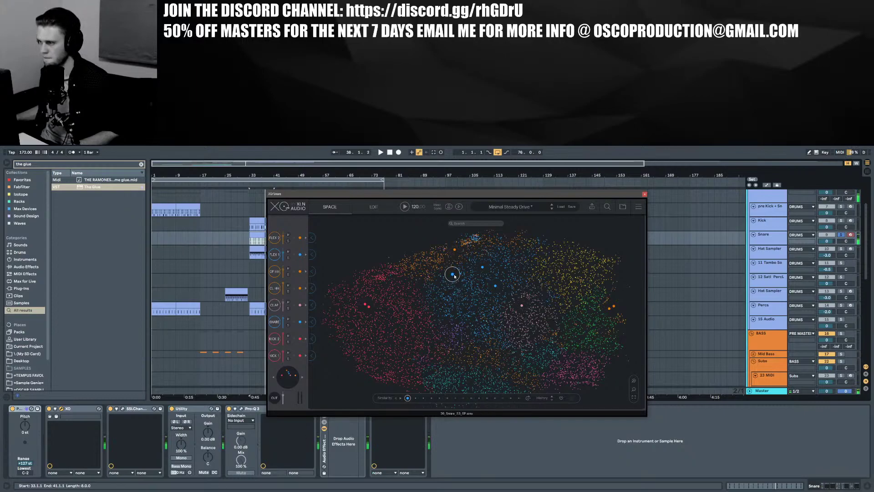
left_click(455, 280)
left_click(445, 281)
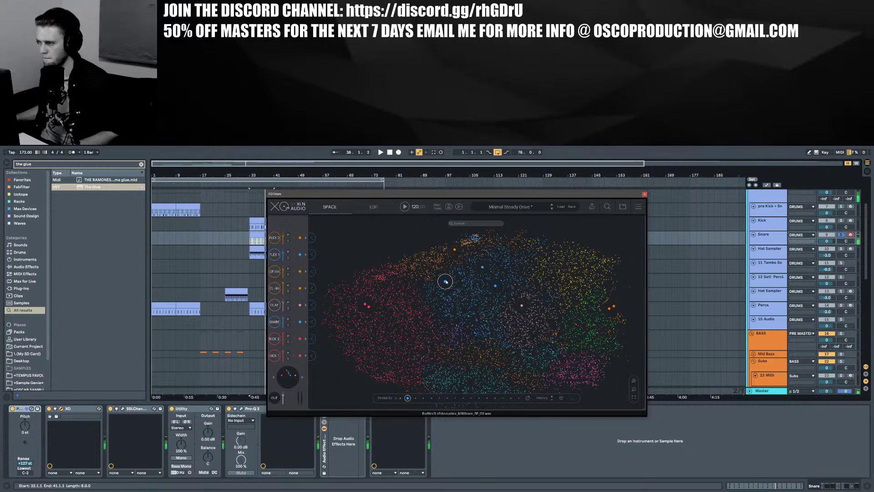
left_click(459, 270)
left_click(463, 267)
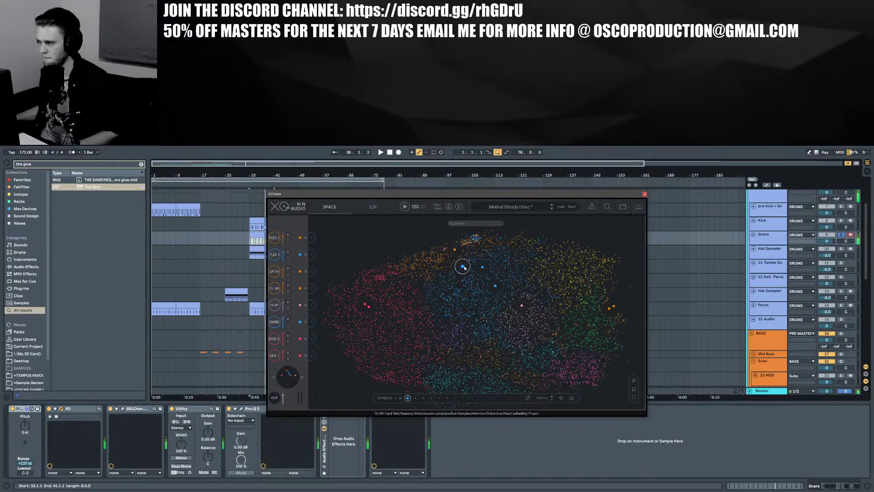
left_click(644, 193)
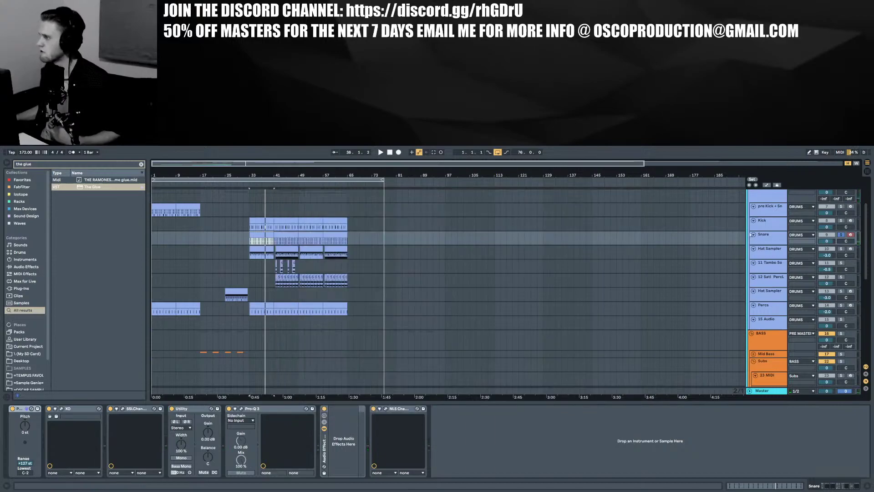
Insert a new MIDI track directly below the Snare track and search the browser for "add"
left_click(768, 240)
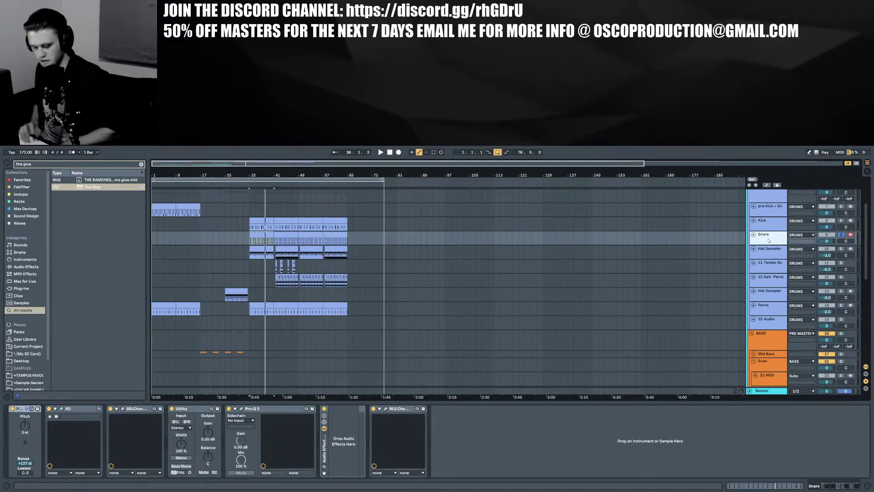
key("ctrl+shift+t")
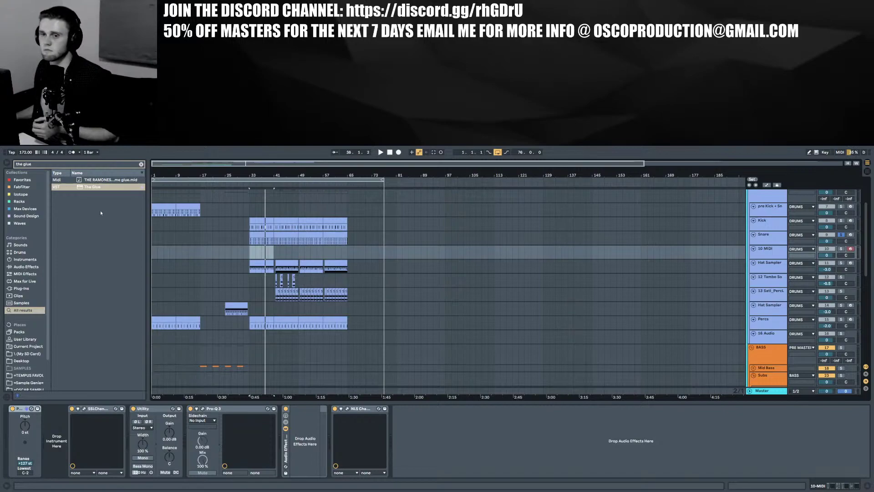
key("ctrl+f")
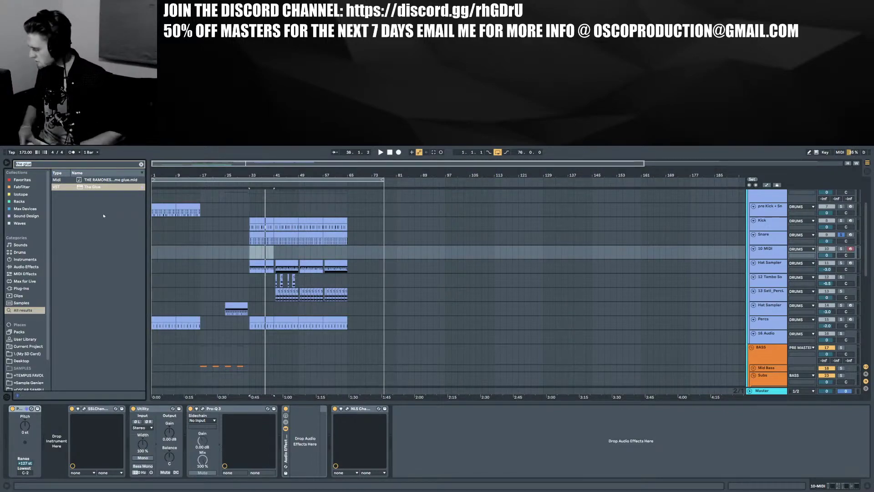
type("as")
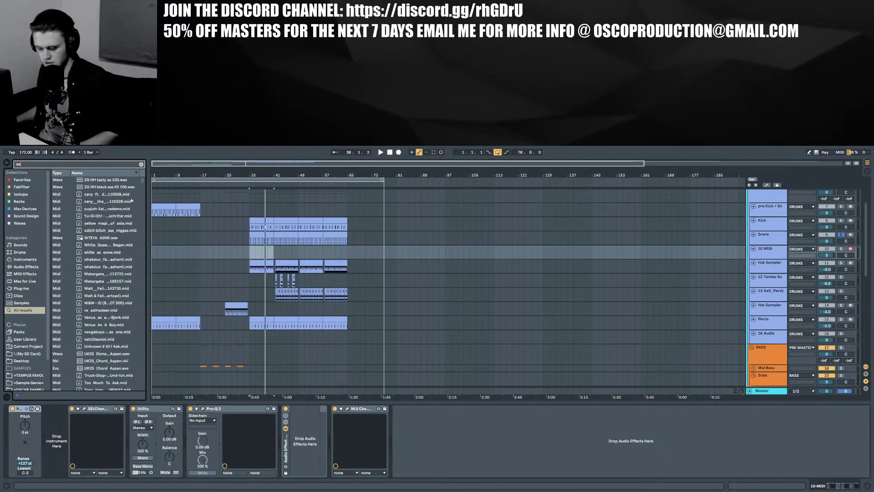
key("BackSpace")
key("BackSpace")
type("adic")
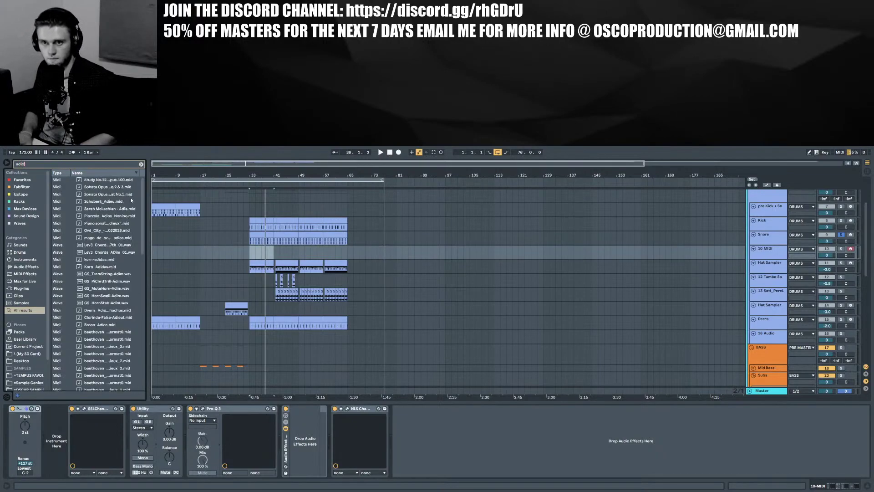
type("t")
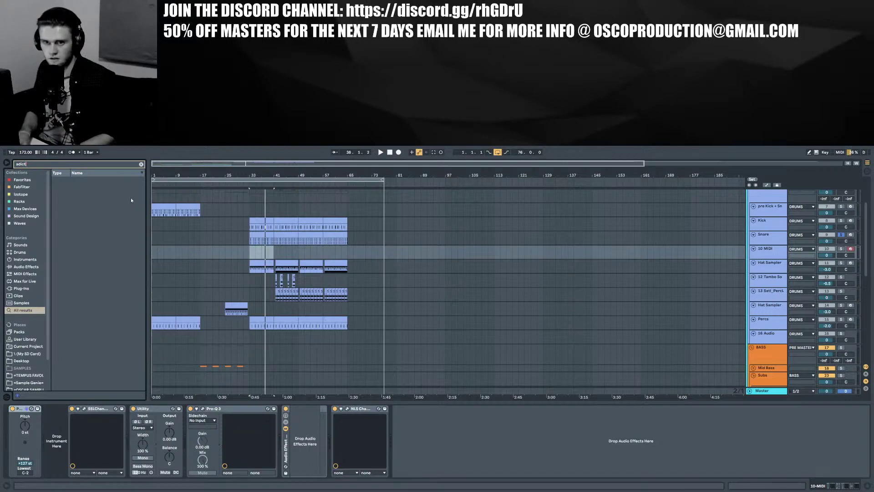
type("i")
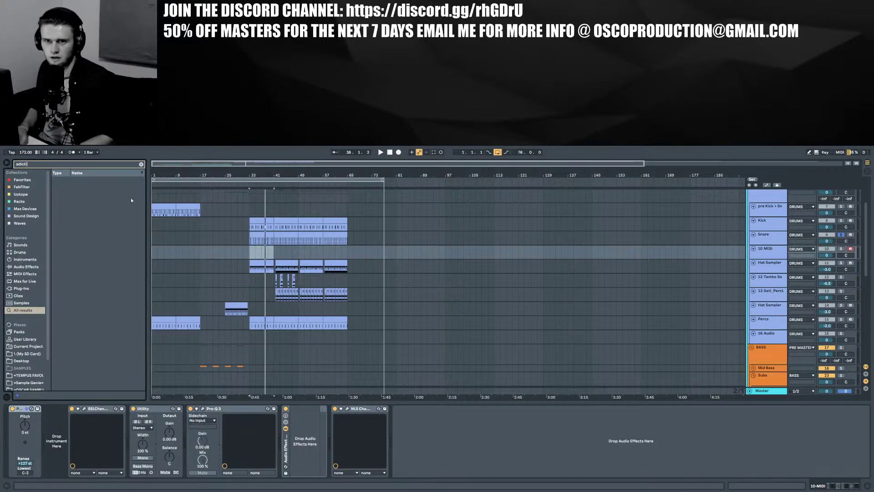
key("BackSpace")
key("BackSpace")
key("BackSpace")
key("BackSpace")
type("div")
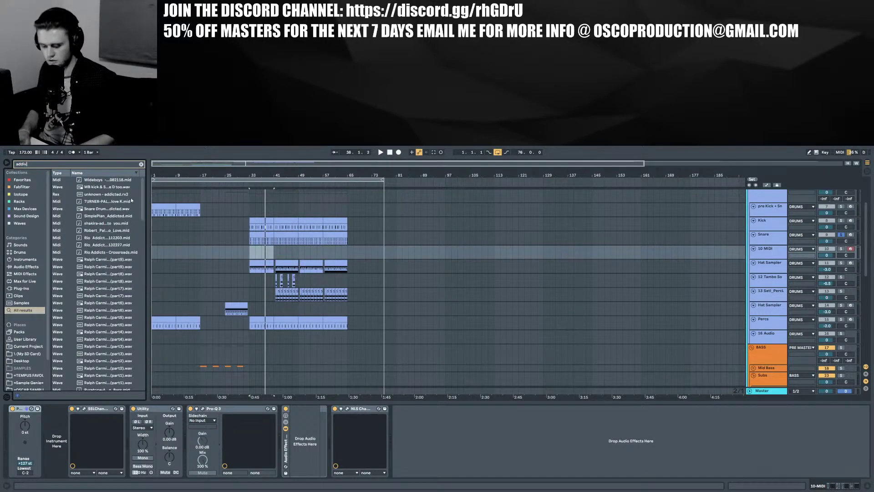
type("e")
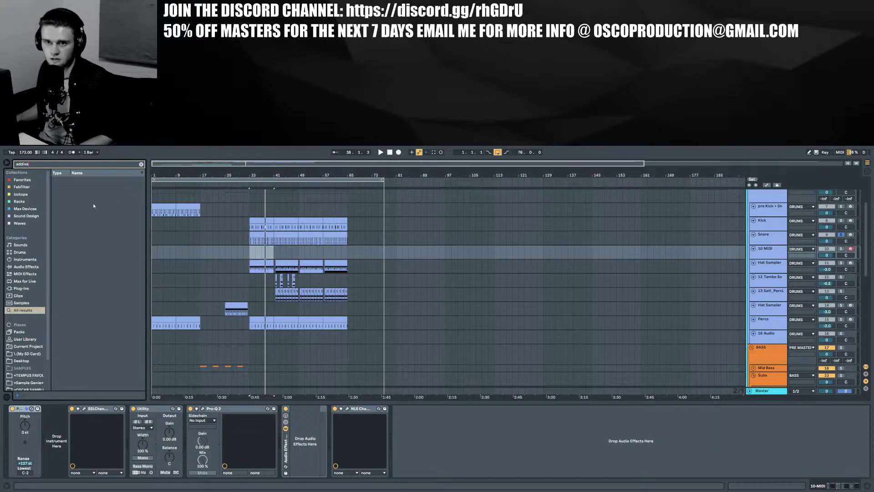
key("BackSpace")
key("BackSpace")
key("BackSpace")
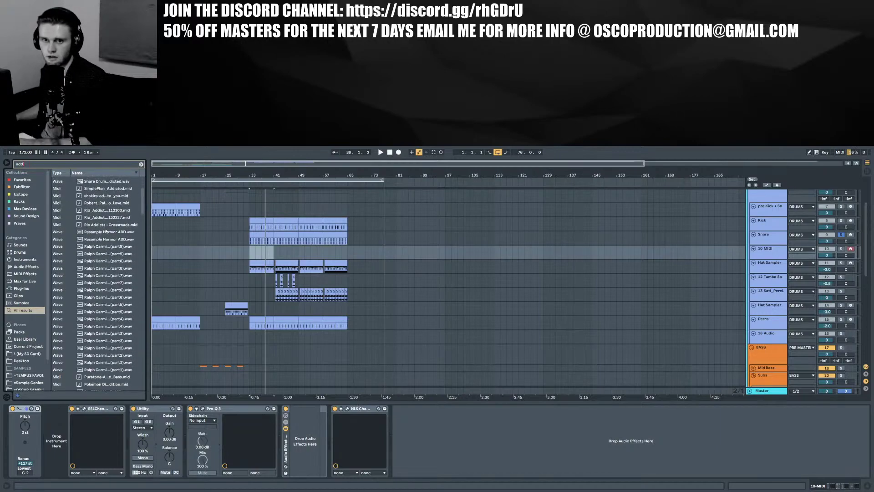
Find Addictive Drums 2 in the search results and load it as the instrument on the new MIDI track
scroll(104, 235, "down", 3)
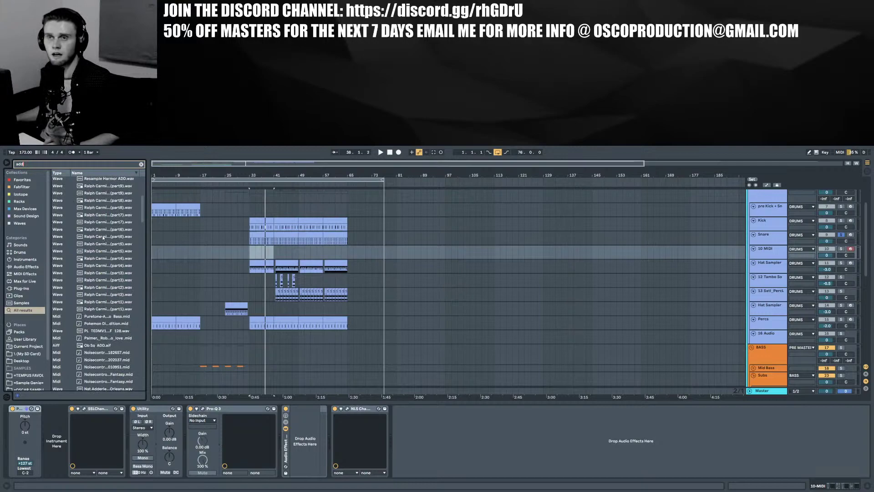
scroll(102, 237, "down", 10)
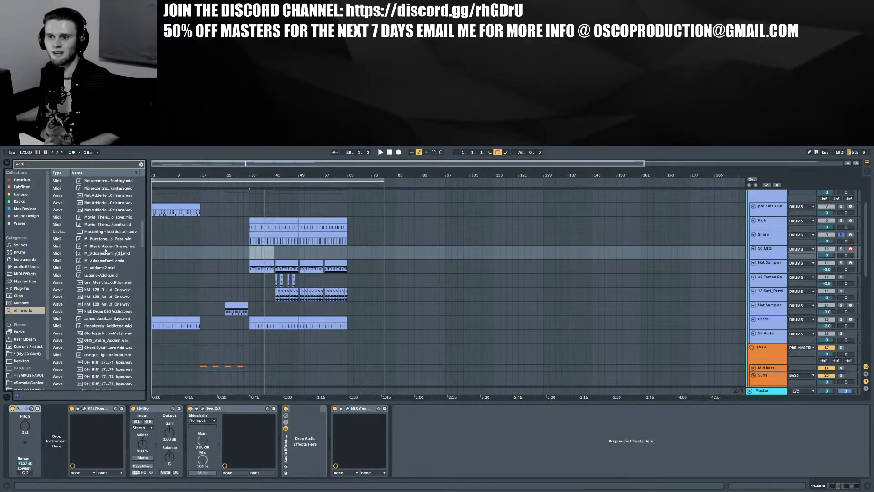
scroll(111, 253, "down", 10)
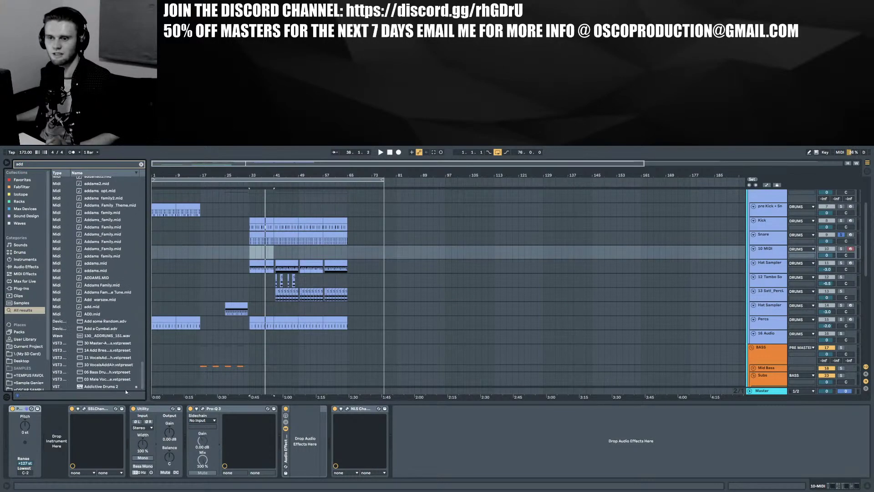
left_click(124, 387)
left_click_drag(94, 402, 54, 430)
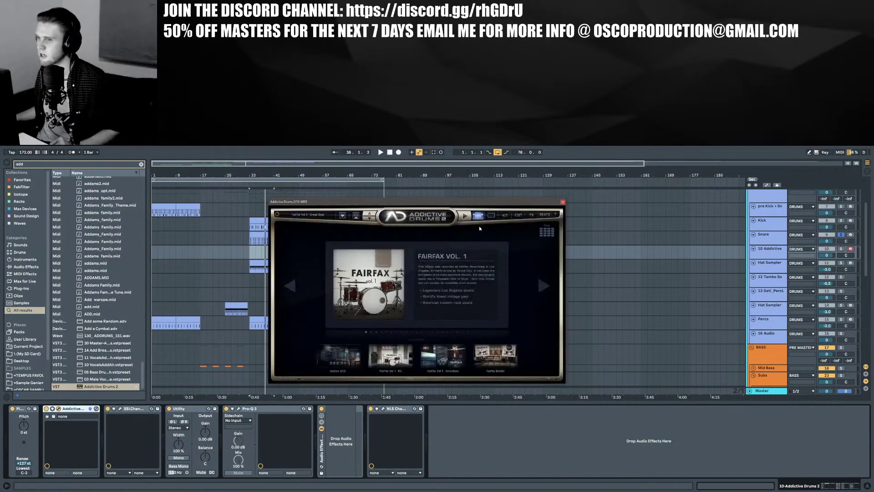
Show the Addictive Drums 2 kit pieces, solo the track and audition the kick drum
left_click(504, 214)
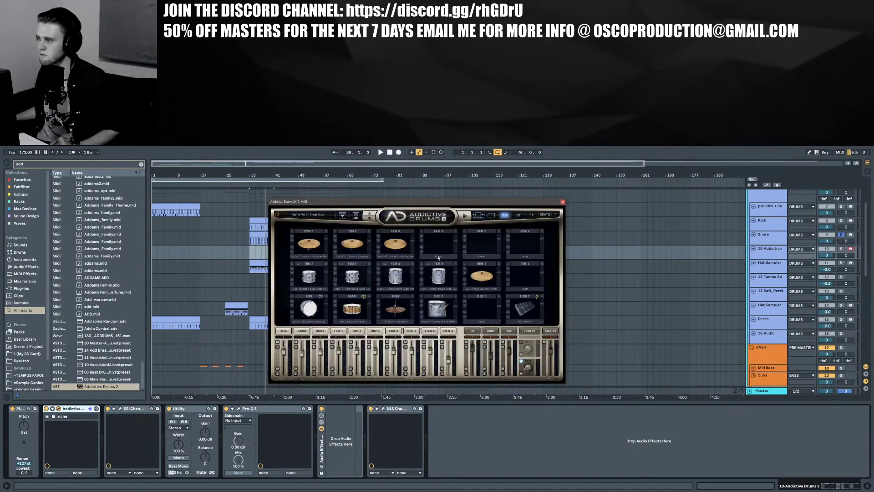
left_click(322, 312)
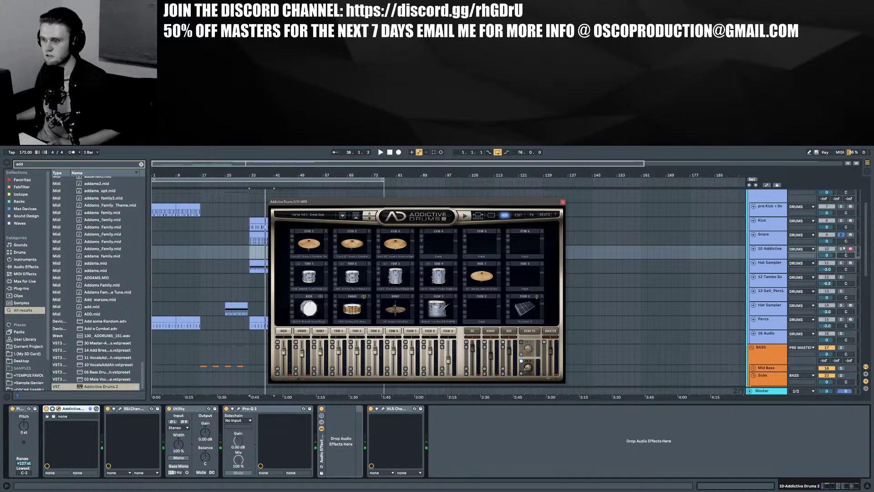
left_click(841, 249)
left_click(314, 309)
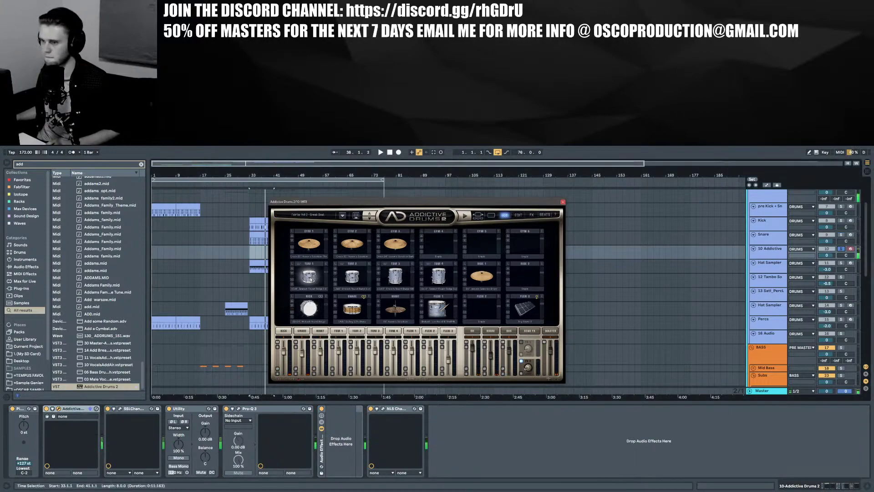
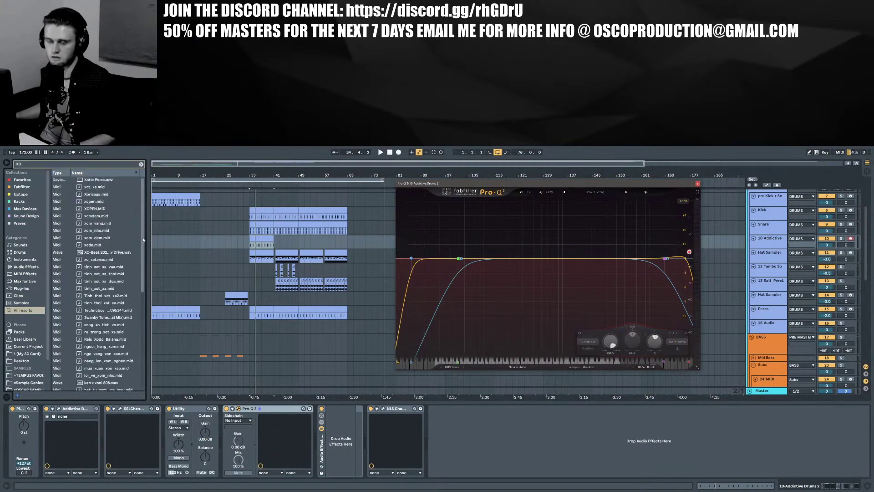
Load XO from the browser results onto track 10 in place of Addictive Drums 2 and reposition its window
scroll(135, 376, "down", 10)
left_click(83, 387)
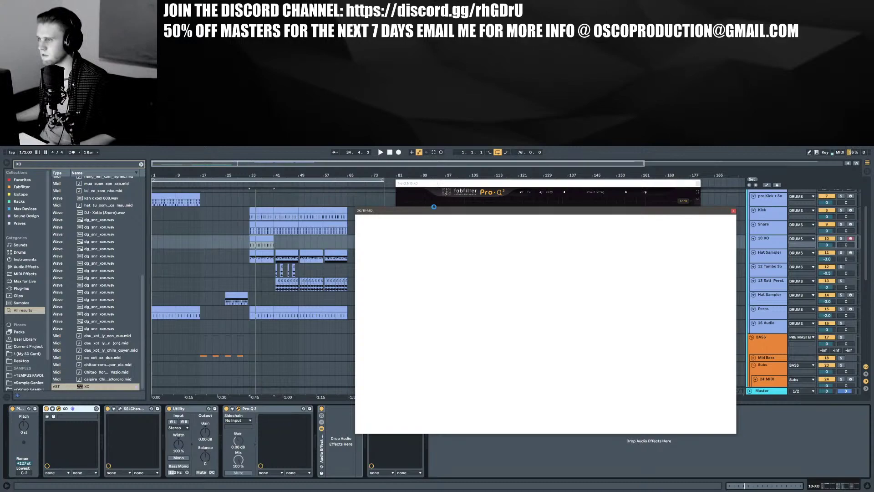
left_click(455, 358)
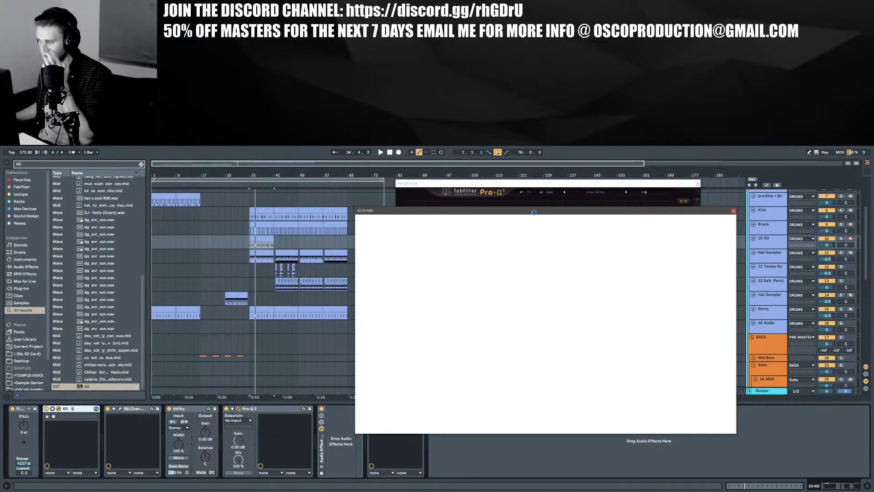
left_click(606, 236)
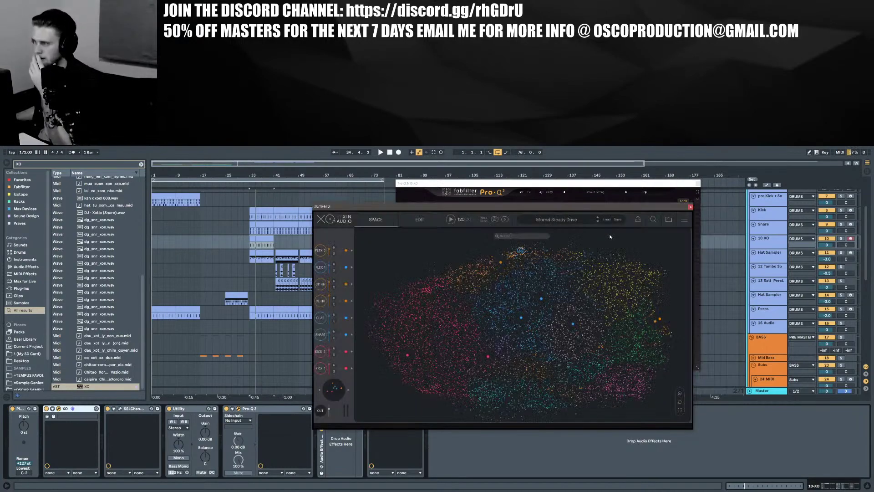
Assign a sample from the blue snare area to XO's Snare slot and try playing it from the computer MIDI keyboard
left_click(500, 306)
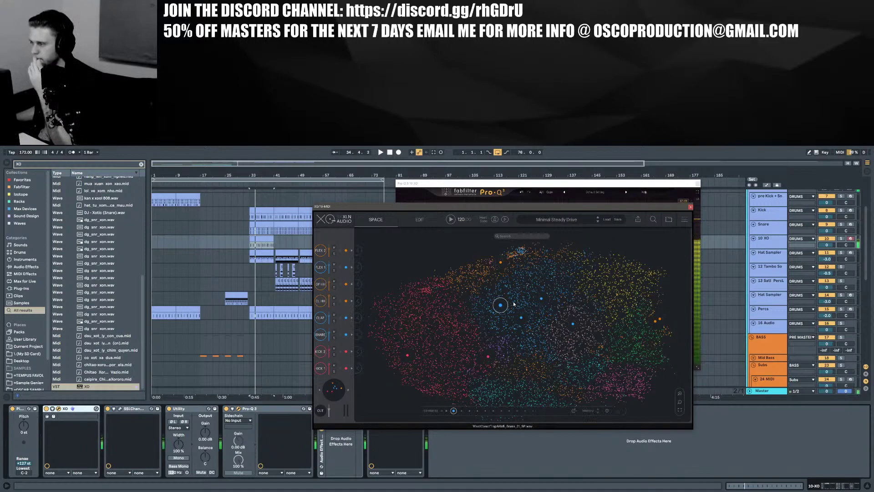
left_click(359, 334)
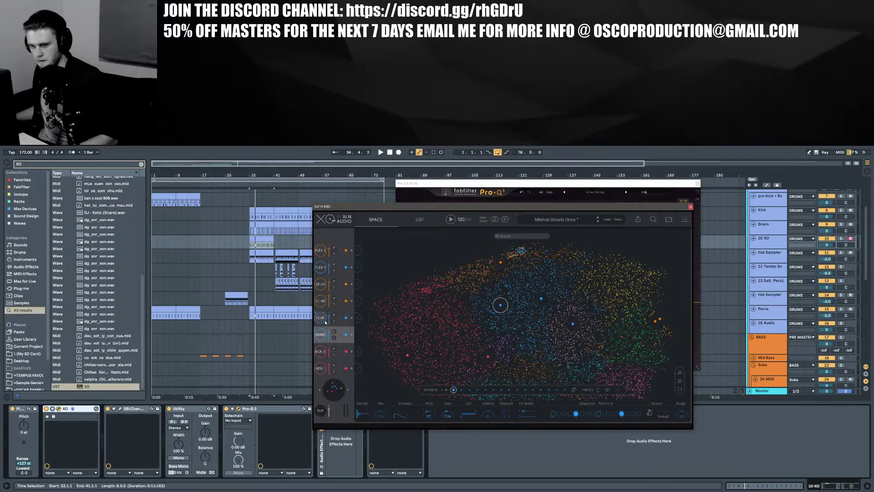
key("x")
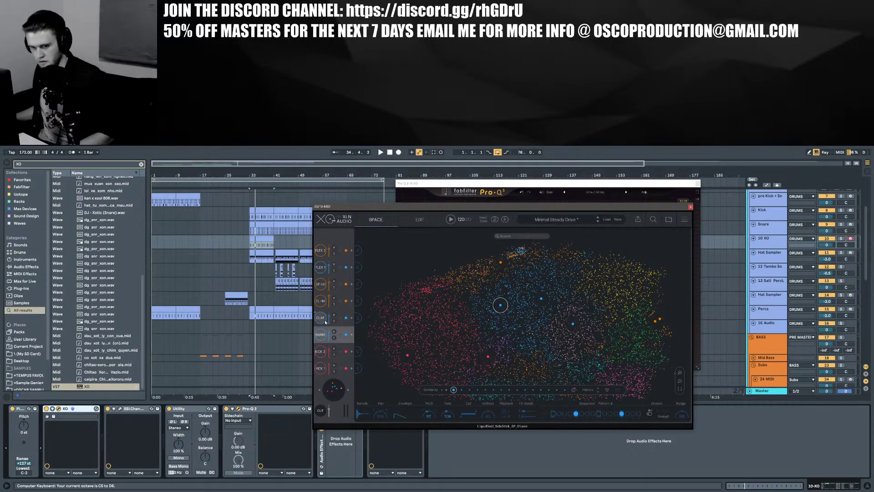
key("z")
key("d")
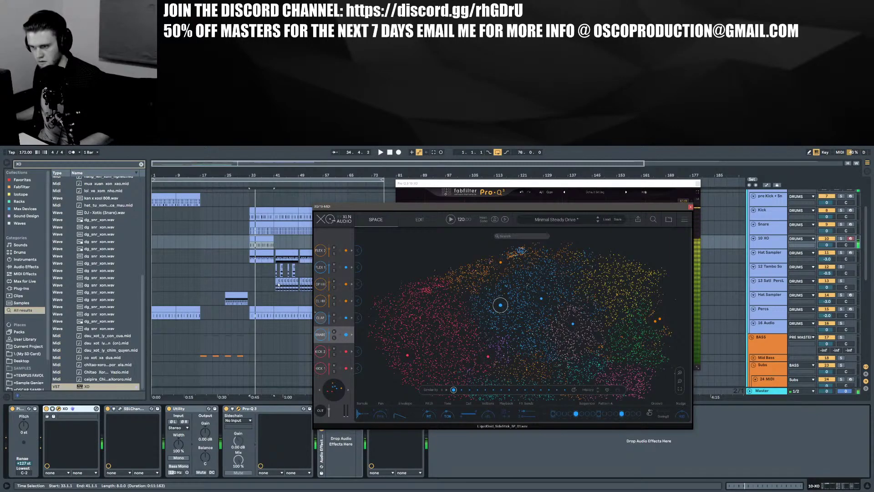
Open the first MIDI clip on track 10, transpose all its E1 notes to D1 and start playback
double_click(258, 239)
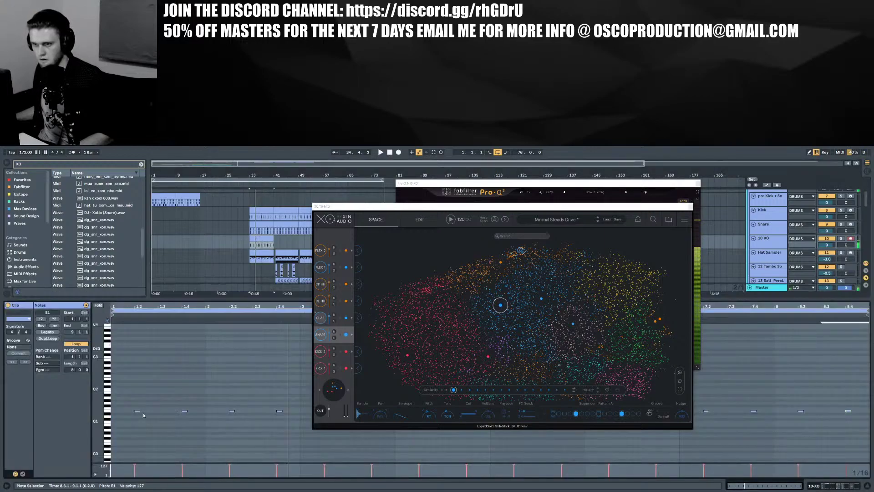
left_click(107, 412)
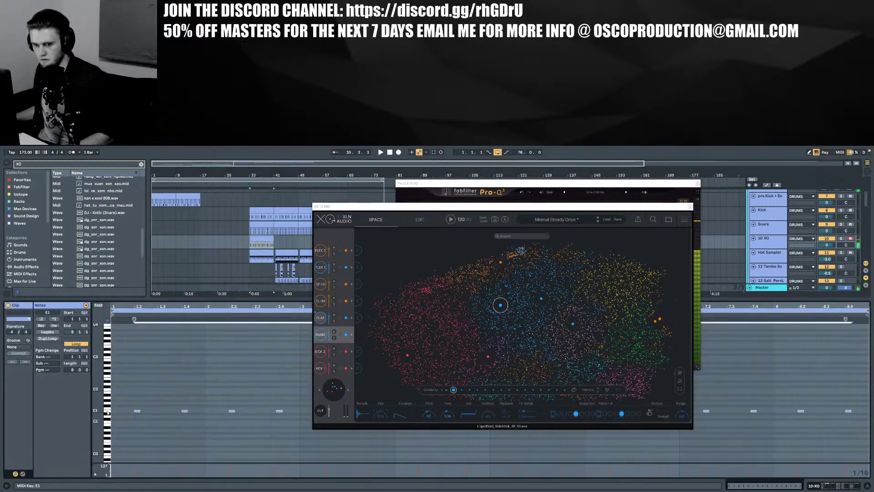
key("Down")
key("Down")
key("Down")
key("Up")
key("space")
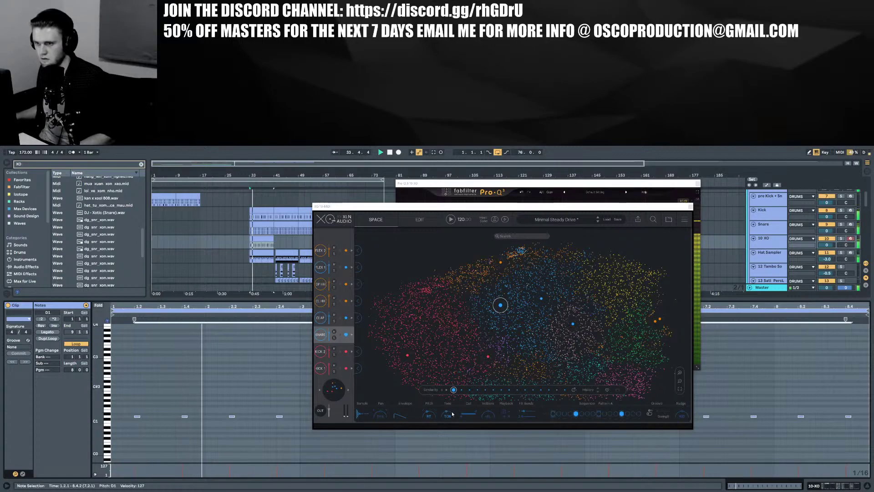
Adjust the pitch, tone and cut of XO's Snare sample while the arrangement plays
left_click(428, 412)
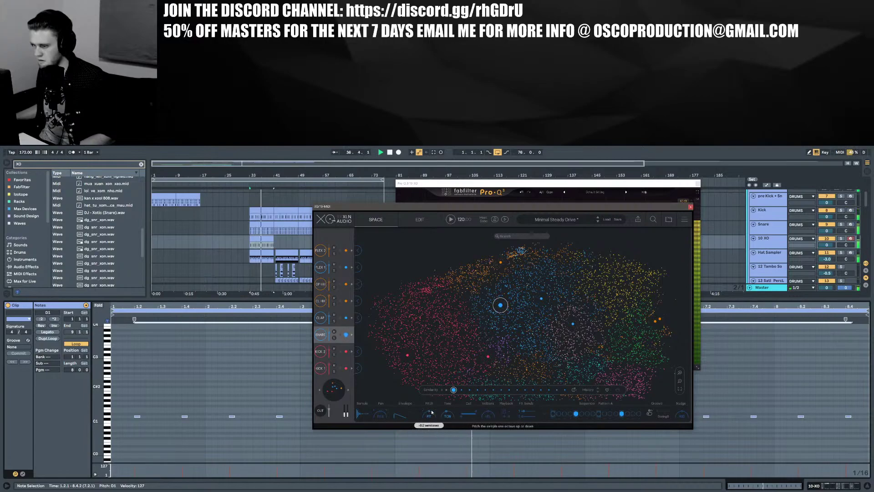
mouse_move(447, 412)
left_click_drag(448, 413, 451, 412)
mouse_move(506, 412)
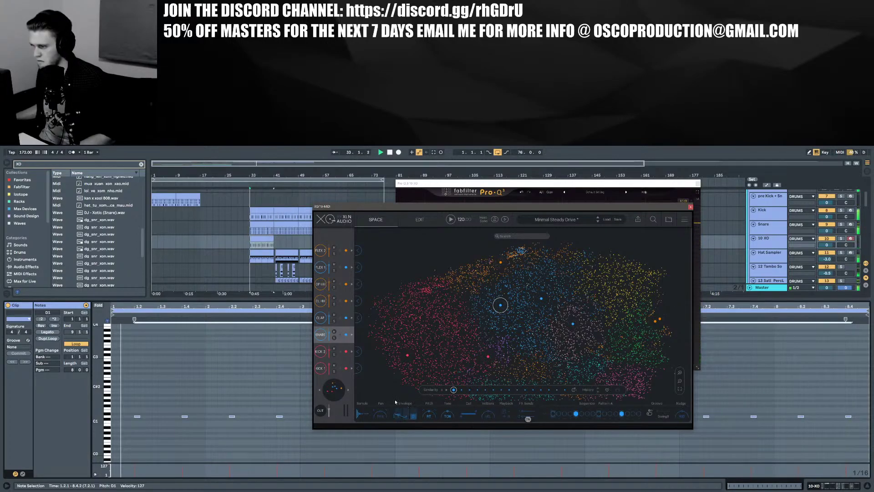
mouse_move(328, 331)
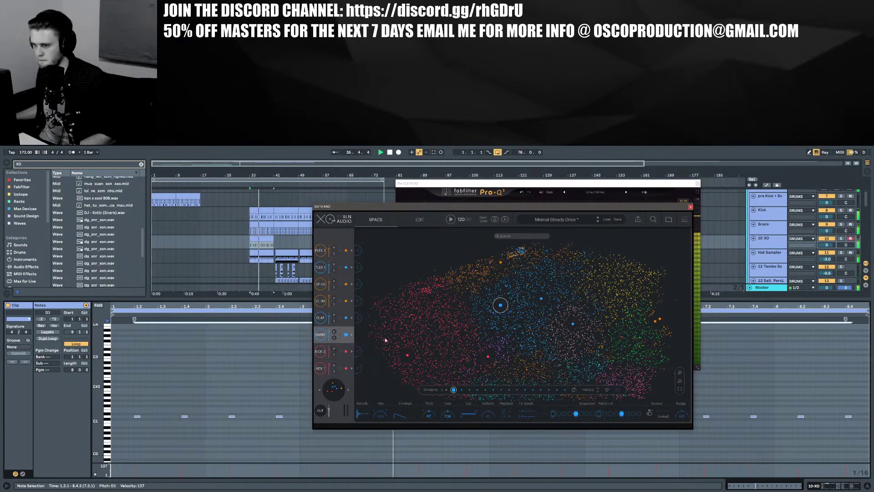
mouse_move(462, 417)
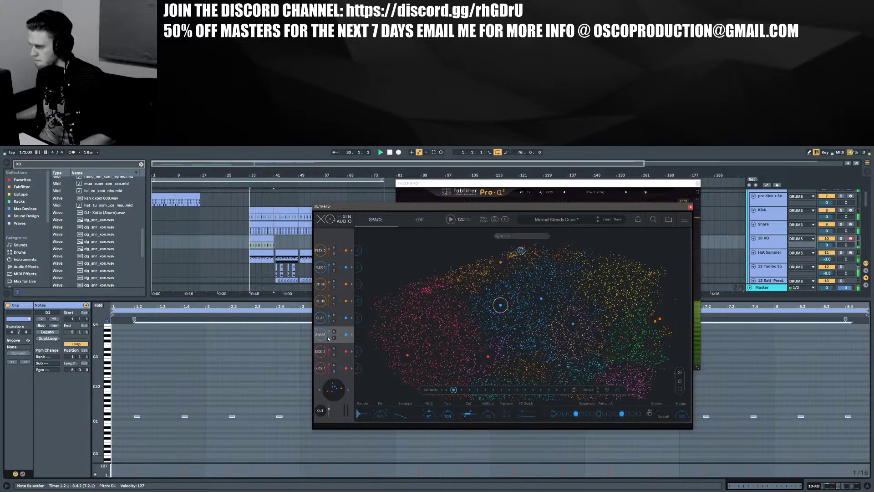
Duplicate the eight-bar XO snare clip three times so the copies run up to bar 65
left_click(264, 239)
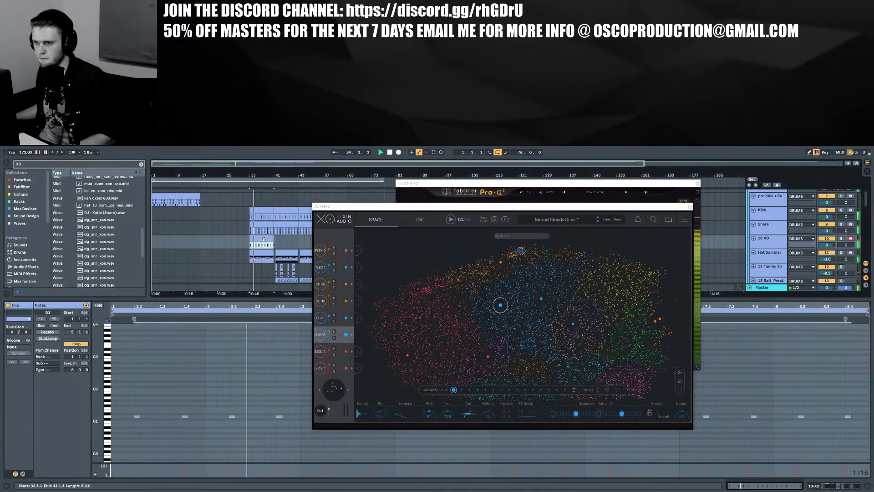
key("ctrl+d")
key("ctrl+d")
key("ctrl+d")
Close the XO and Pro-Q 3 plugin windows and hide the MIDI note editor
left_click(455, 221)
left_click_drag(353, 209, 455, 221)
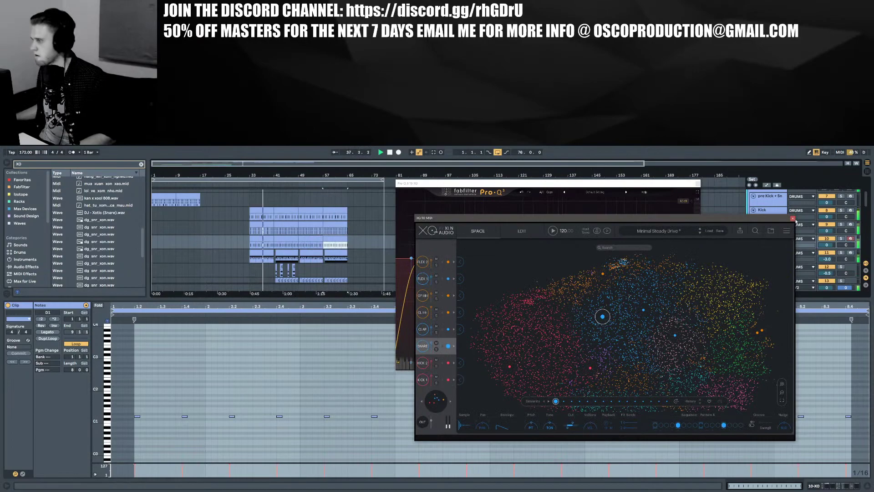
left_click(792, 218)
left_click(697, 183)
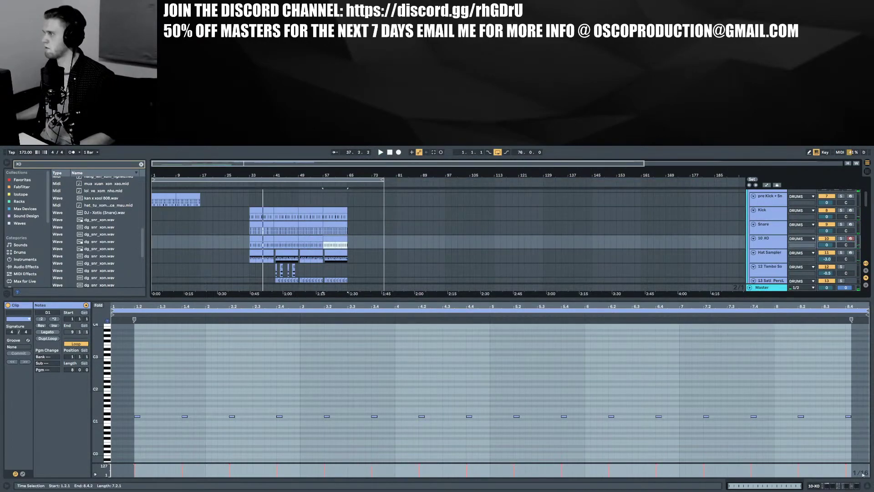
left_click(867, 485)
Copy the bar 41 to 49 clips on tracks 12 and 13 and paste them at bar 57
scroll(364, 339, "down", 3)
scroll(364, 336, "up", 4)
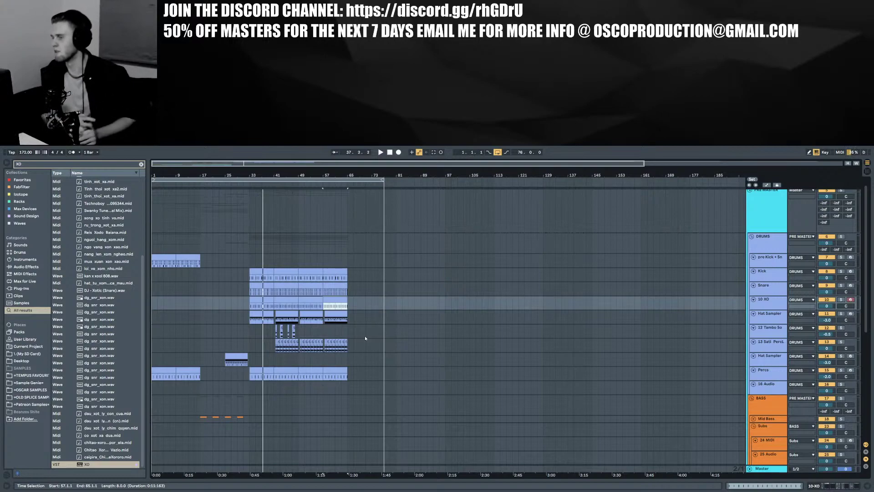
scroll(364, 338, "down", 8)
scroll(327, 287, "up", 6)
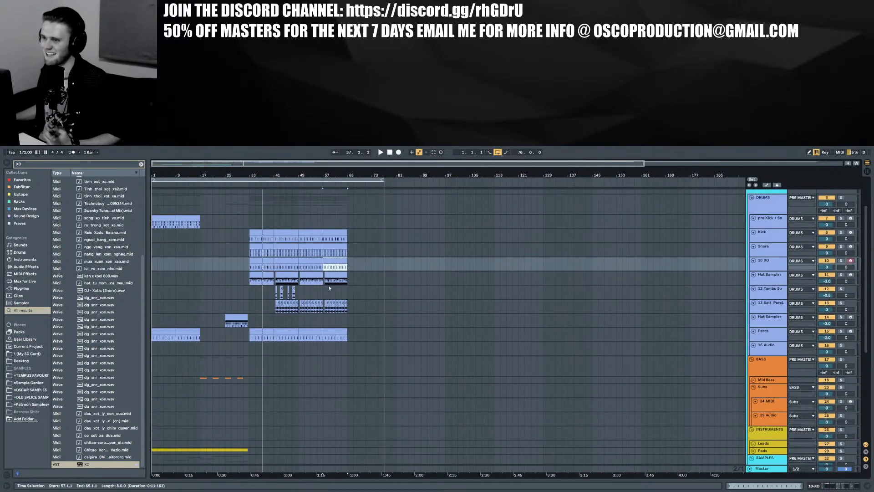
left_click(300, 295)
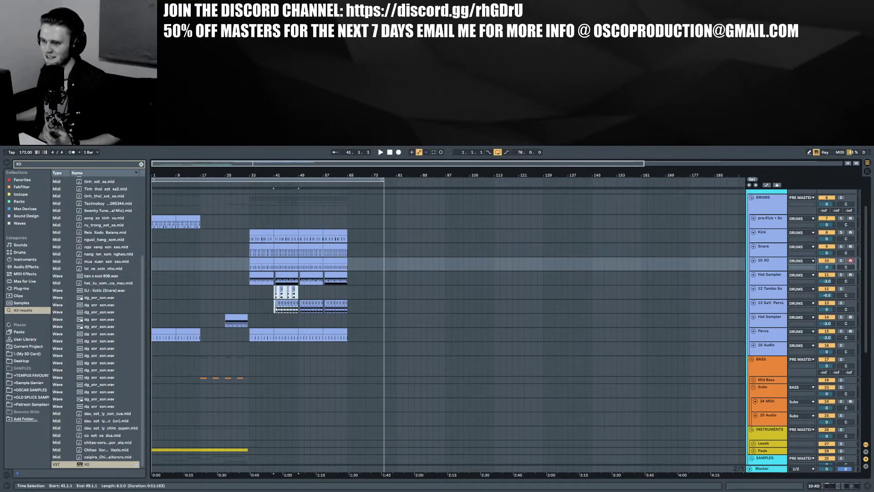
left_click(277, 308)
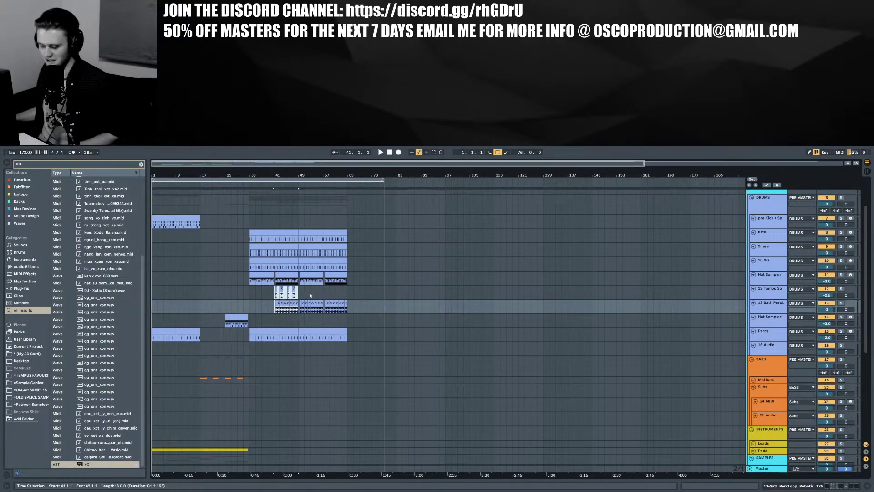
left_click(322, 292)
key("ctrl+v")
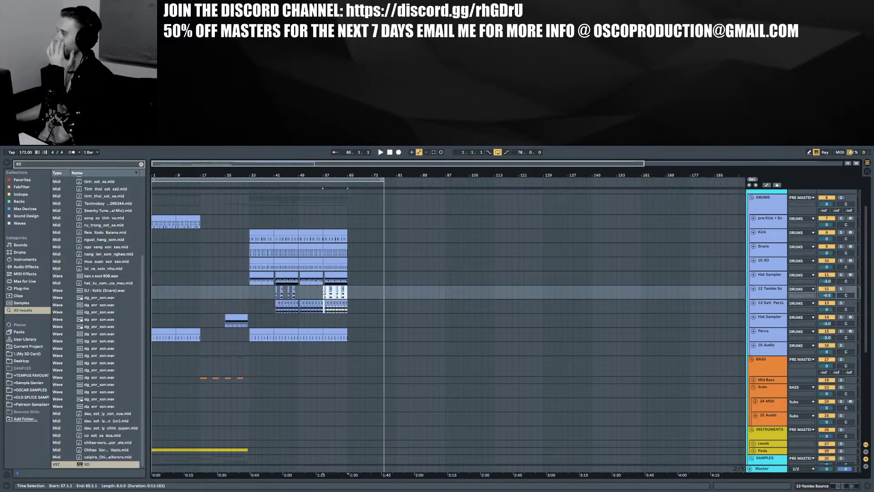
Unfold the Reference group, check the SubMarine - Grunge track and leave only Cesco - ABR unfolded
scroll(321, 291, "down", 10)
scroll(321, 296, "up", 10)
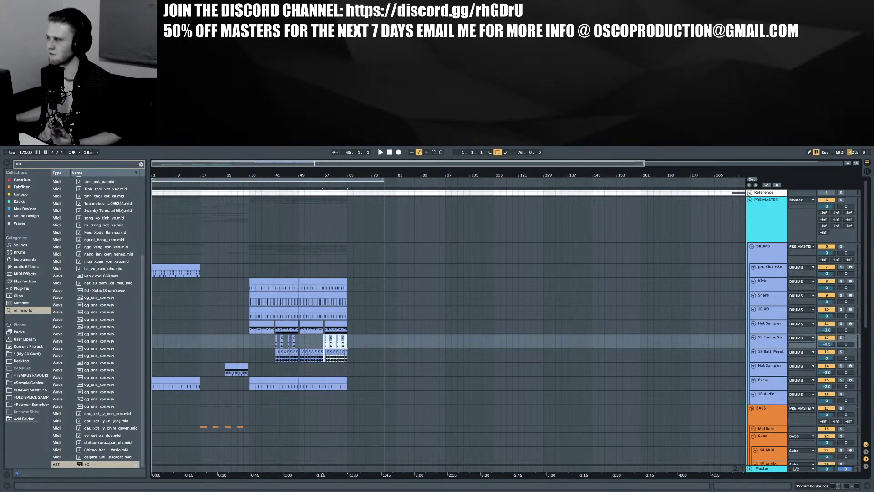
left_click(749, 192)
left_click(751, 207)
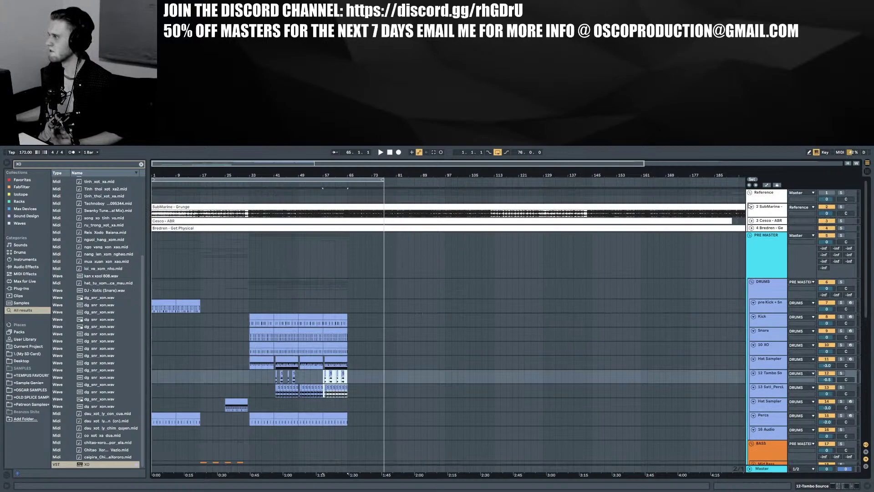
left_click(751, 206)
left_click(752, 213)
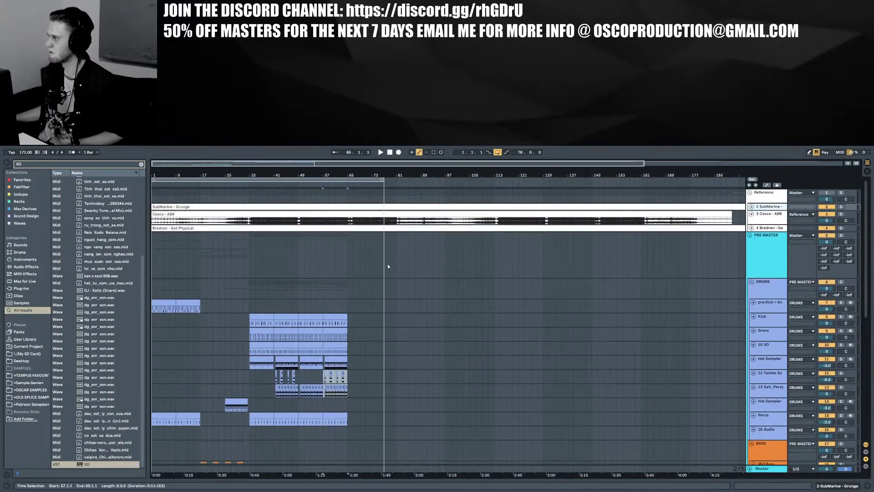
Solo the Cesco - ABR reference track and enlarge its lane in the arrangement
left_click(248, 223)
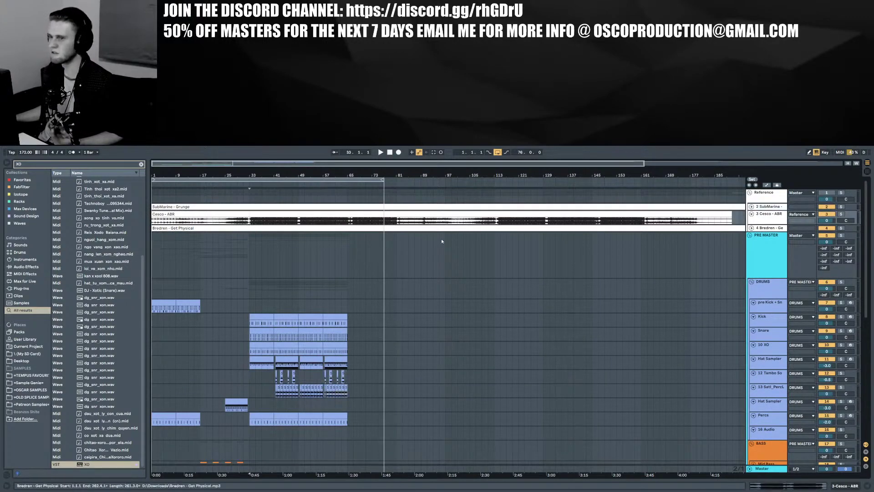
left_click(841, 214)
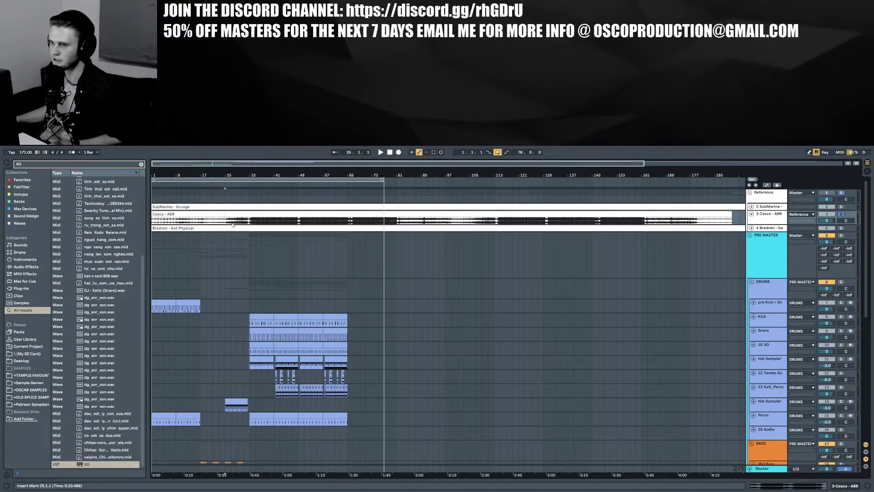
left_click_drag(748, 223, 755, 248)
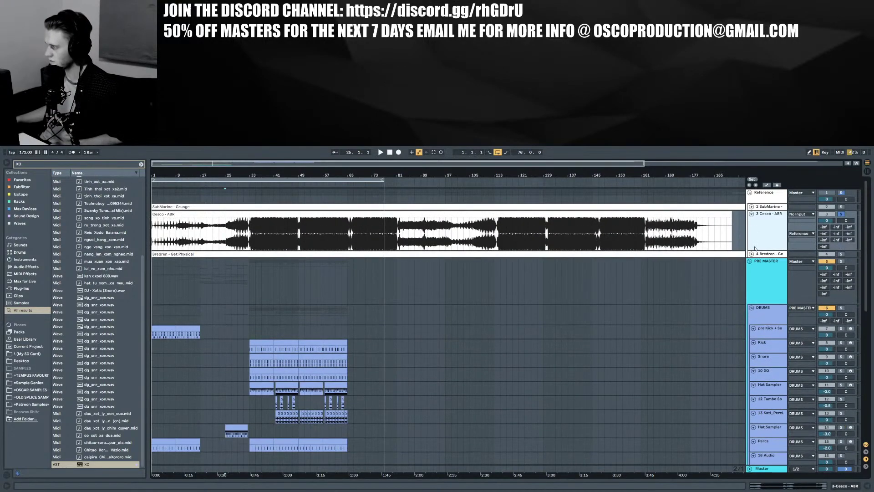
Set the Cesco - ABR clip's gain to -3.62 dB and close the clip view
double_click(572, 213)
left_click_drag(66, 354, 66, 356)
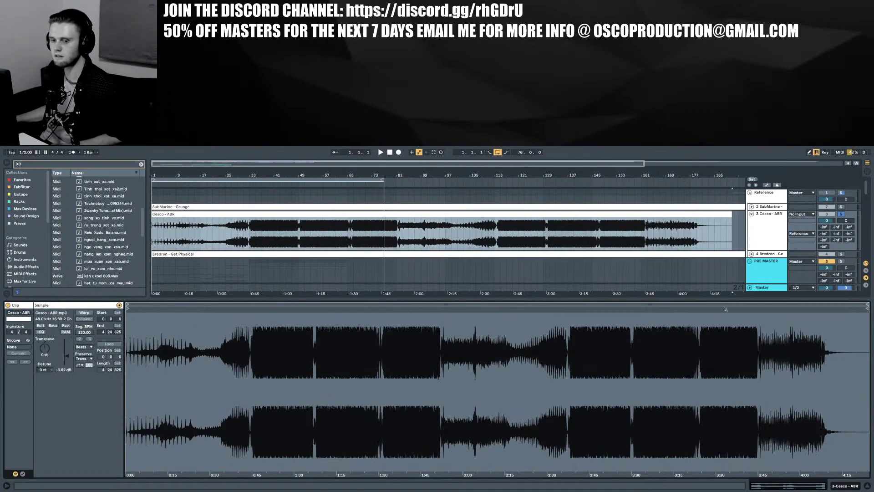
left_click(866, 487)
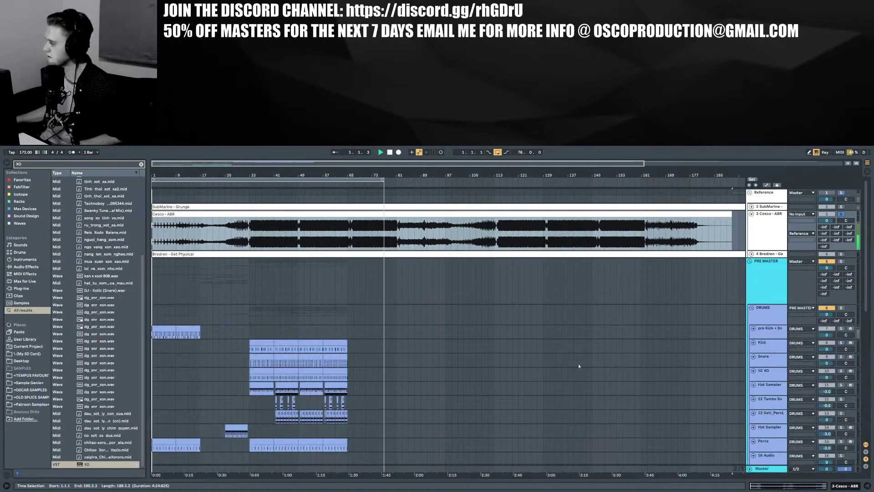
Play Cesco - ABR from bar 27, activate the Reference group, set the track volume to -3.5 dB and place the insert mark at bar 33
left_click(230, 237)
key("space")
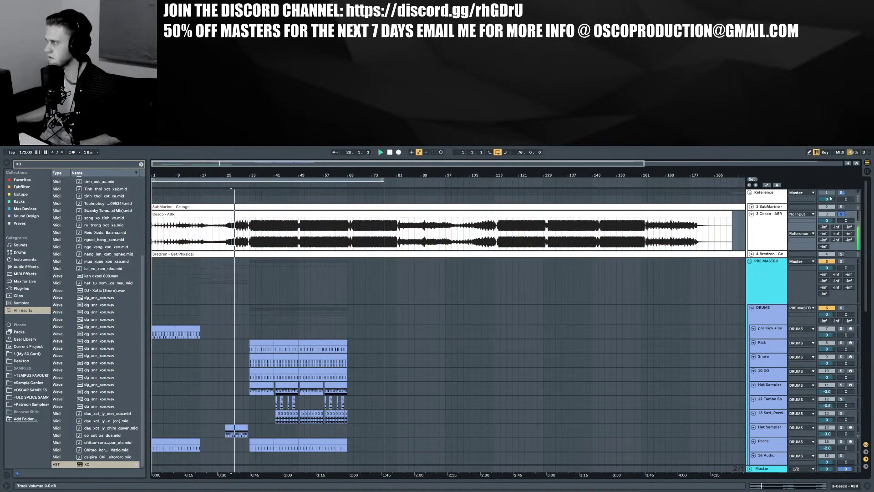
left_click(832, 199)
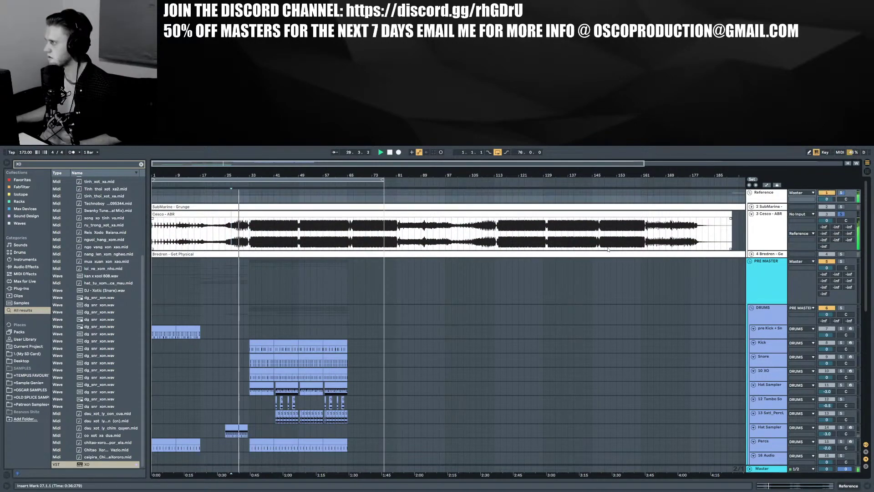
left_click_drag(826, 220, 826, 232)
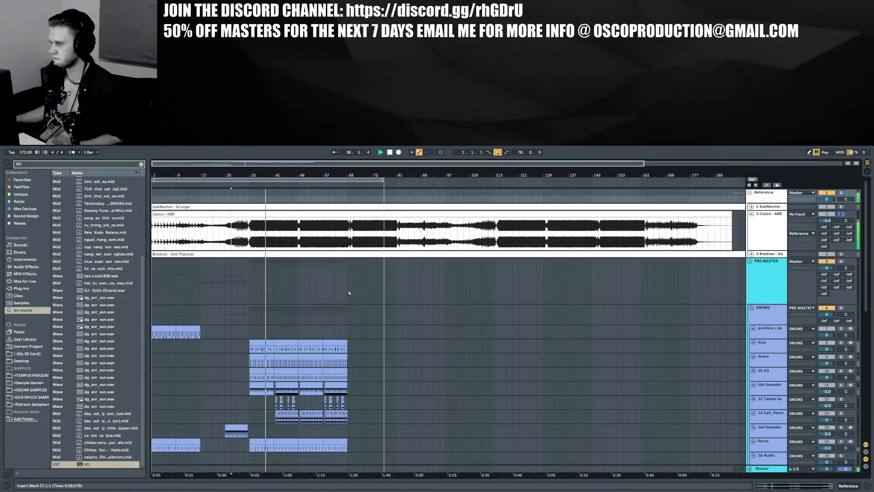
left_click(249, 235)
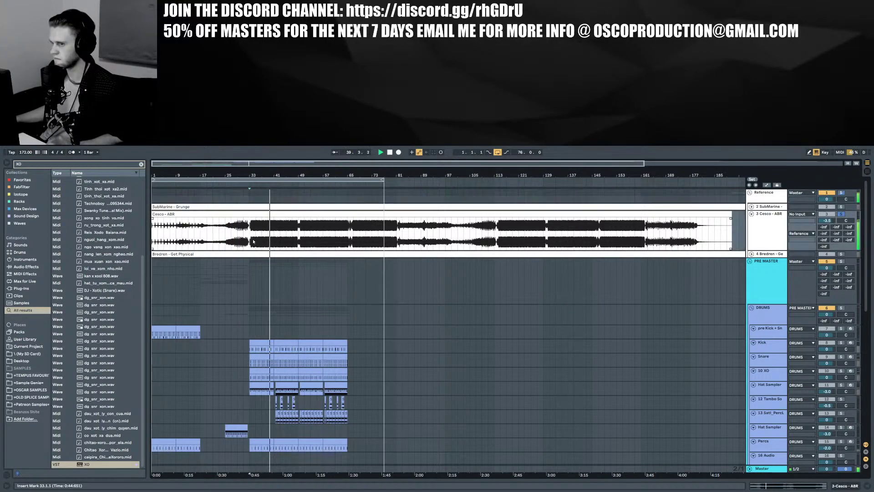
Show the Master track's devices, open Insight 2 and dismiss its preset browser
scroll(516, 278, "down", 1)
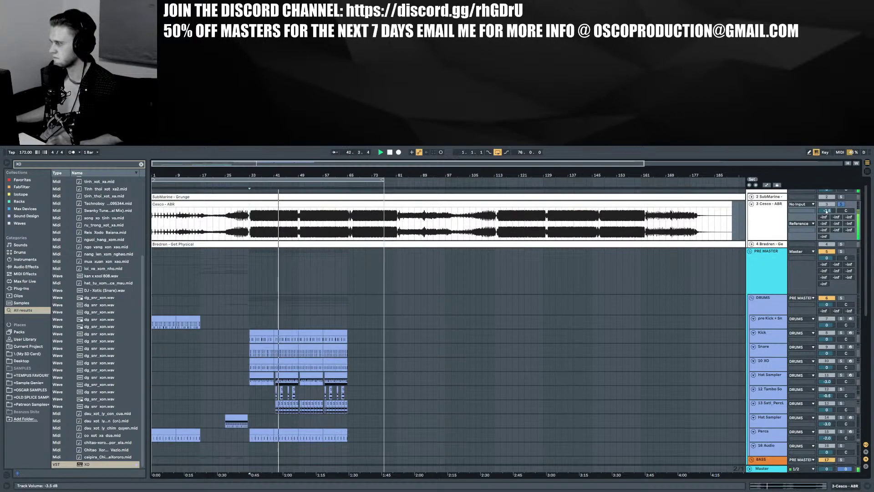
left_click(766, 468)
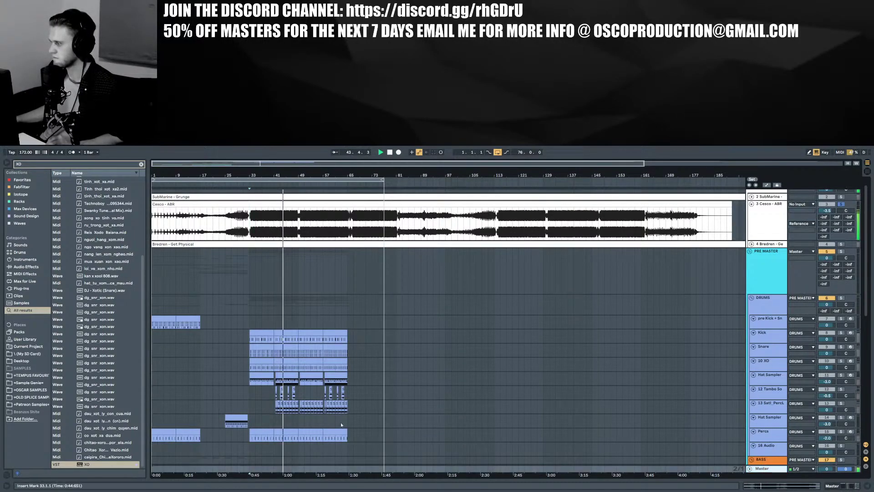
left_click(832, 485)
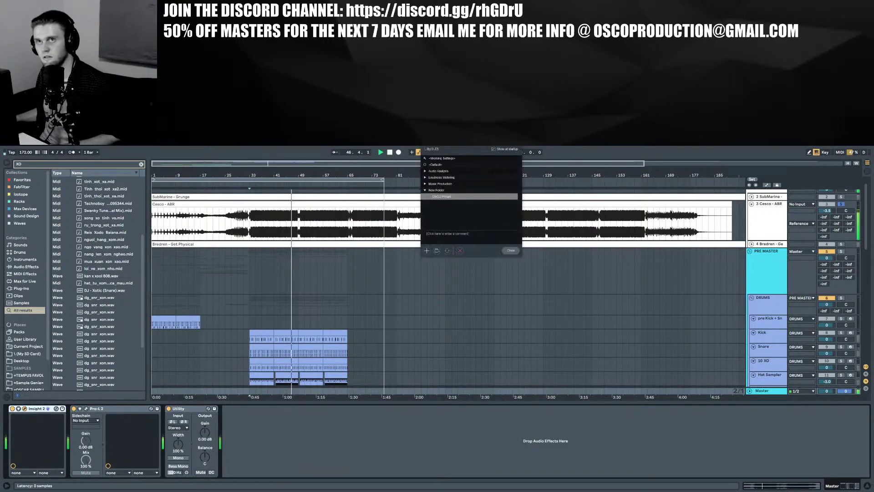
left_click(510, 250)
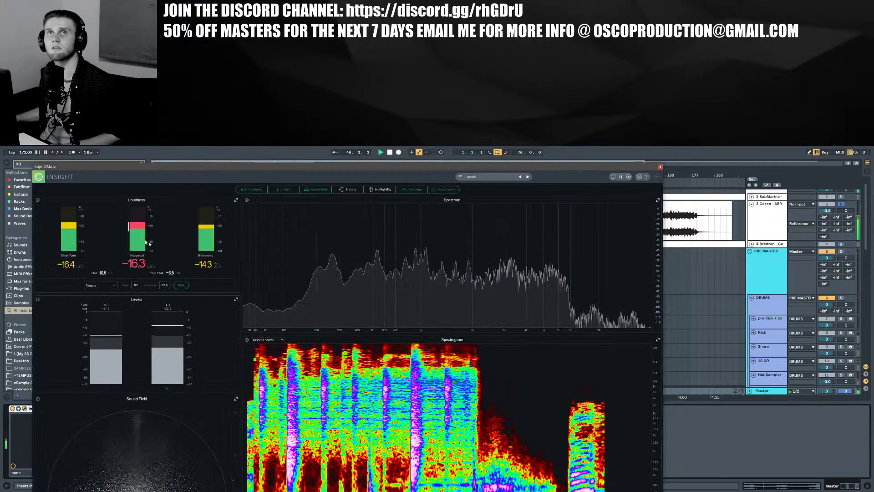
Shrink the Insight 2 window and reposition it so all its meters are visible while the reference plays
left_click_drag(133, 164, 320, 212)
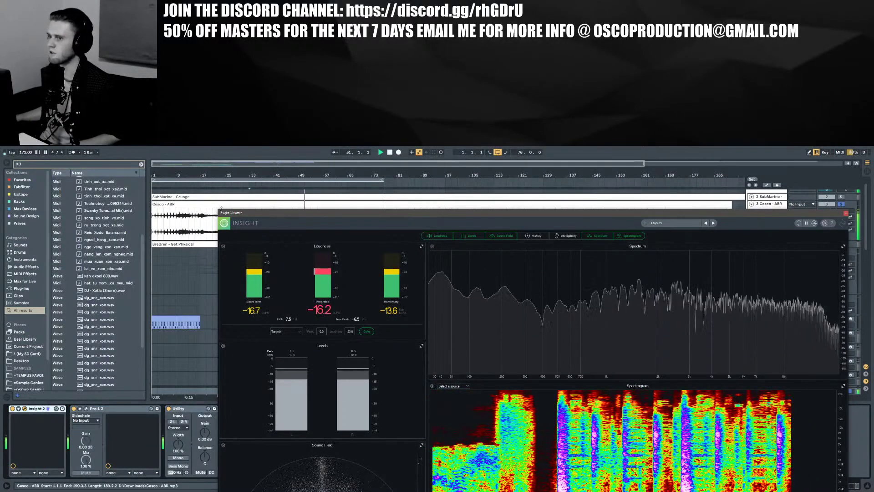
left_click_drag(218, 212, 373, 273)
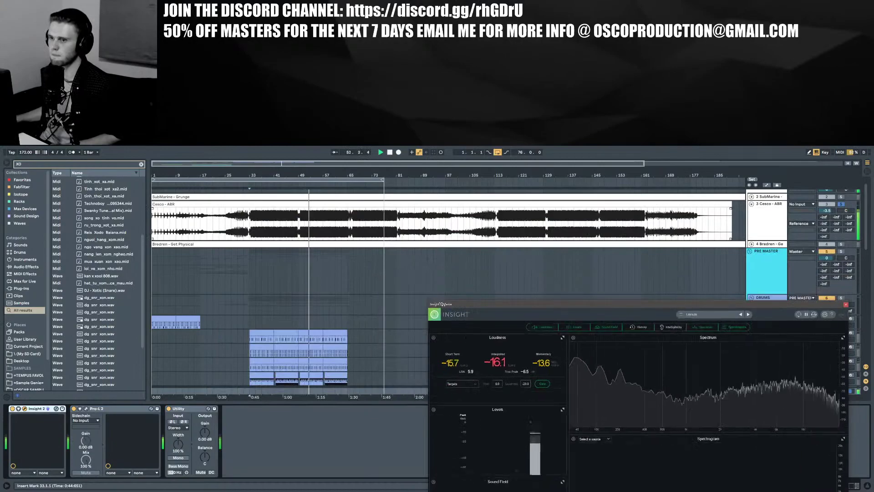
left_click_drag(469, 303, 327, 203)
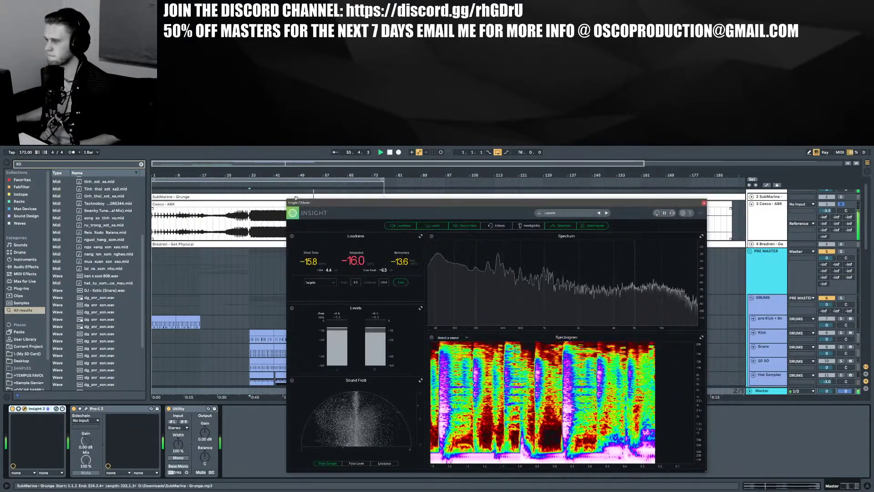
left_click_drag(392, 202, 348, 171)
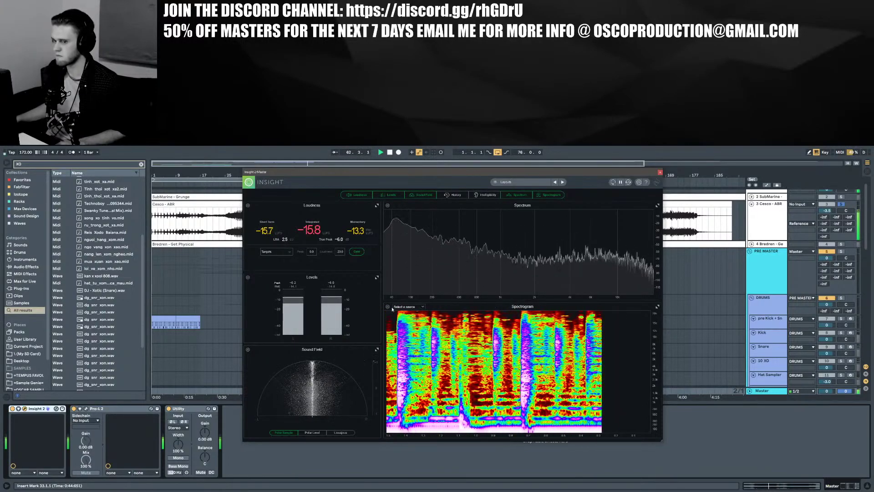
Add Pro-Q 3 after Insight 2 on the Master track, separate their windows, place the insert mark at bar 69 on Cesco - ABR and stop playback
key("ctrl+f")
type("pro q")
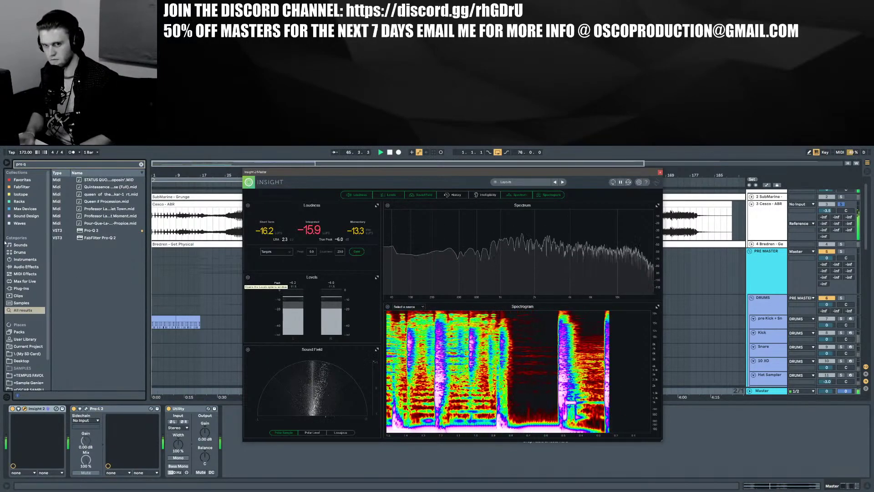
left_click(84, 231)
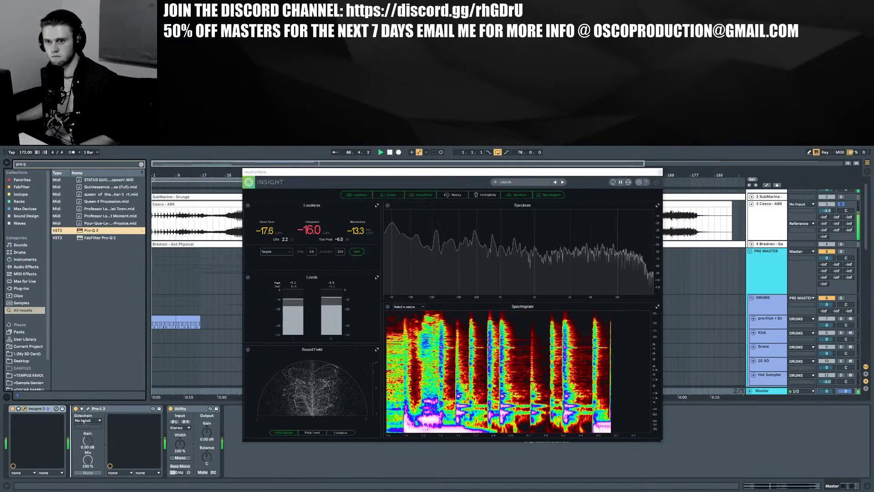
double_click(84, 231)
left_click_drag(417, 176, 548, 166)
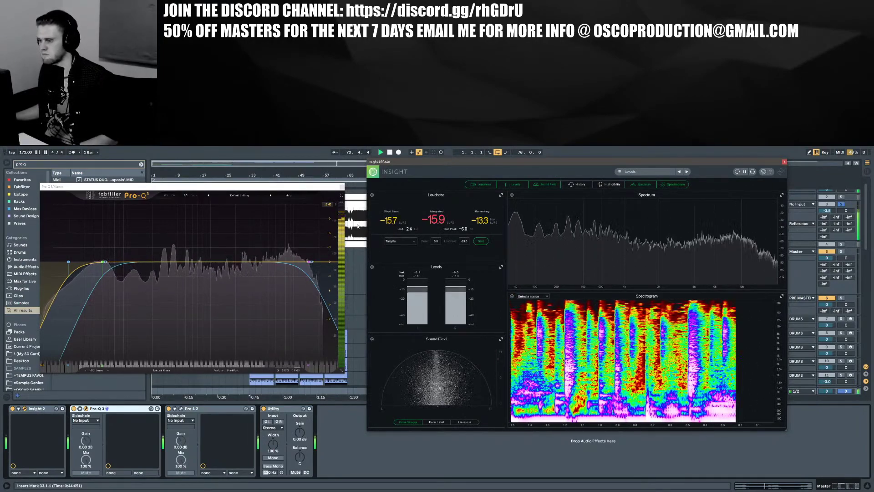
left_click(353, 223)
key("space")
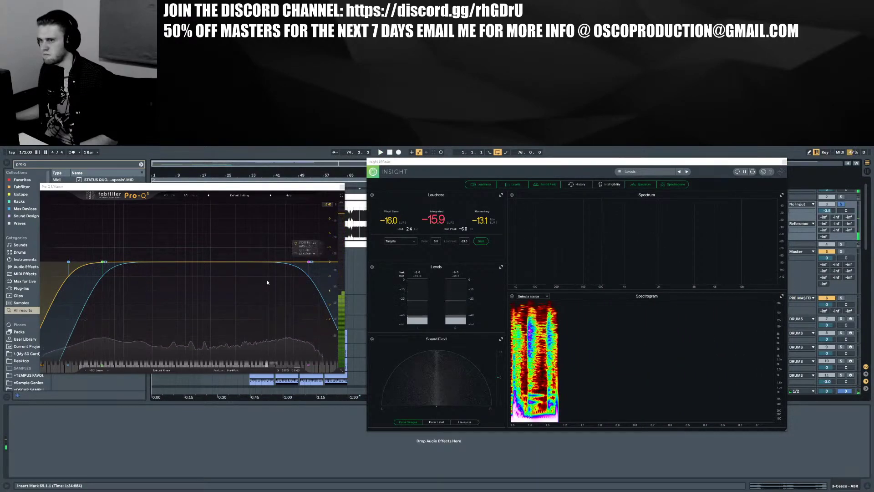
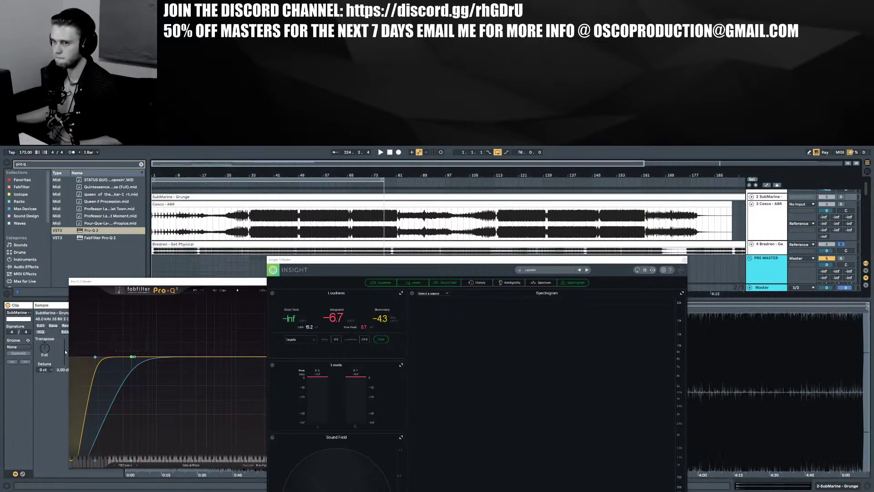
Set the SubMarine - Grunge clip's gain to -3 dB
left_click(65, 355)
type("-3")
key("Return")
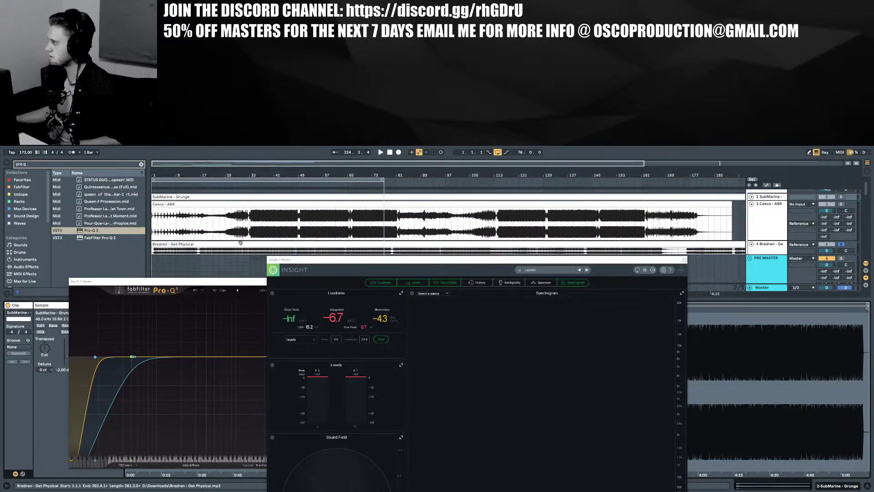
Play Bredren - Get Physical from bar 17 and arrange the Insight 2 and Pro-Q 3 windows side by side
left_click(201, 250)
key("space")
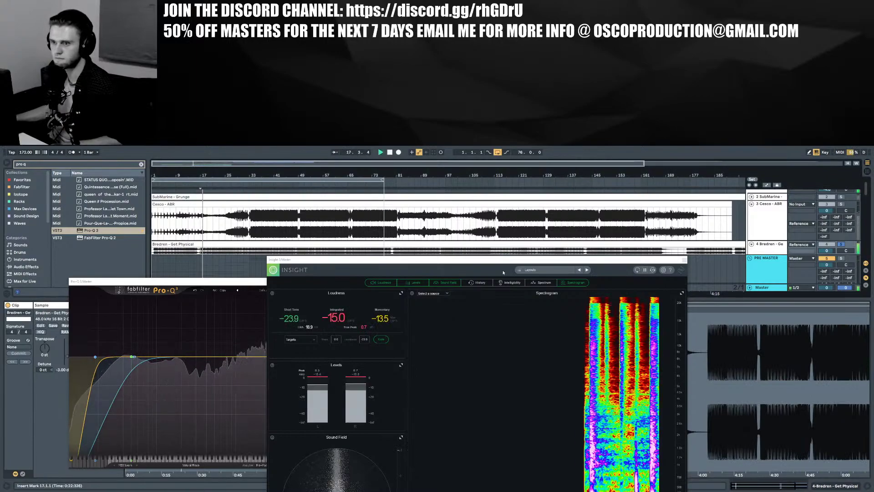
left_click_drag(487, 260, 601, 172)
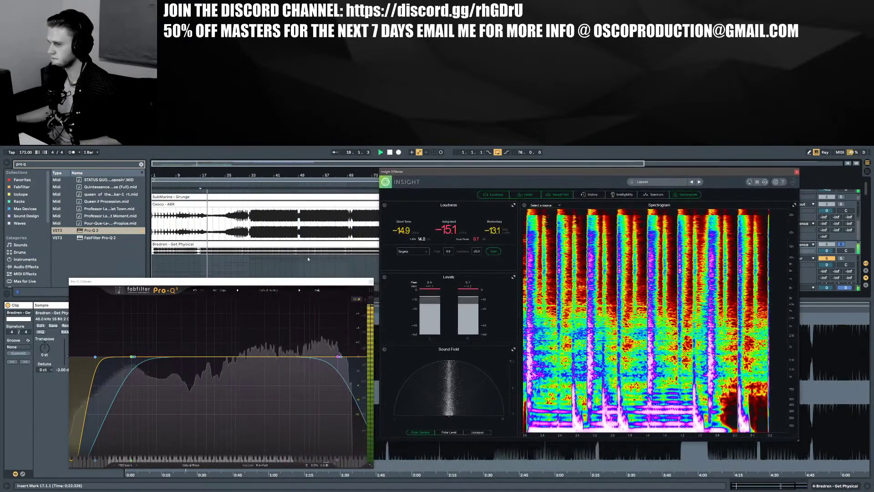
left_click_drag(222, 285, 224, 199)
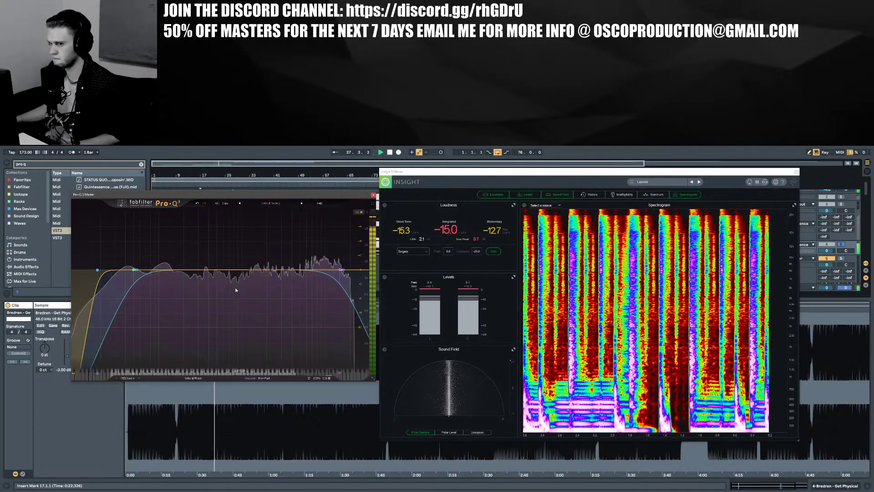
Audition a frequency band of the Bredren reference through Pro-Q 3's band solo, stop playback and close both plug-in windows
left_click(218, 270)
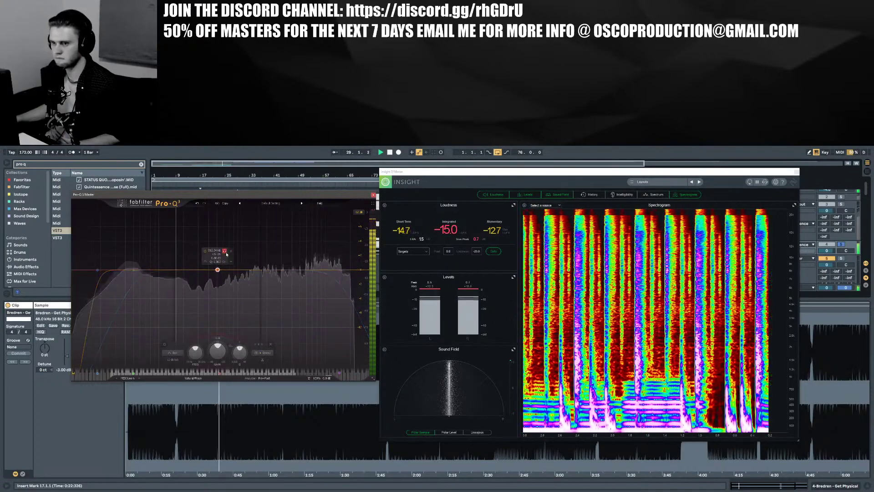
mouse_move(226, 254)
left_mouse_down()
mouse_move(326, 253)
mouse_move(212, 245)
mouse_move(237, 245)
left_mouse_up()
scroll(226, 254, "up", 5)
scroll(327, 253, "down", 1)
key("space")
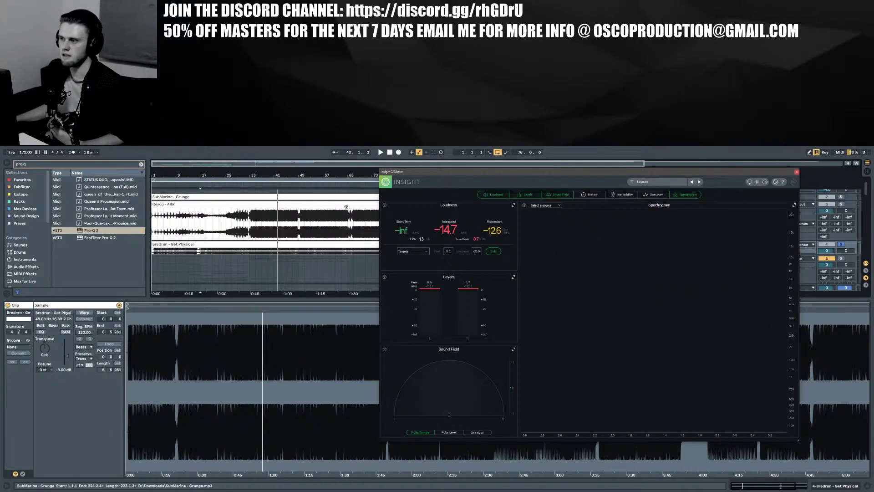
left_click(374, 194)
left_click(796, 172)
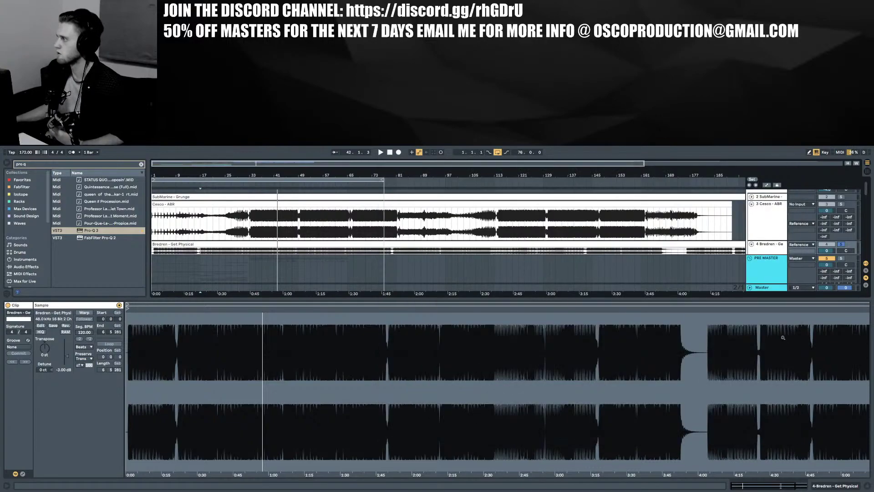
Hide the clip view, group the Snare and XO tracks and add Pro-Q 3 to the new group
left_click(870, 485)
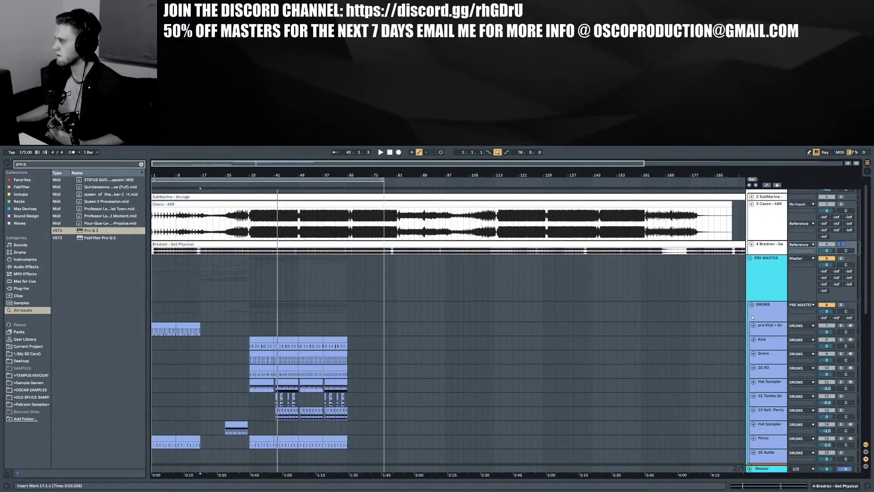
scroll(805, 273, "down", 5)
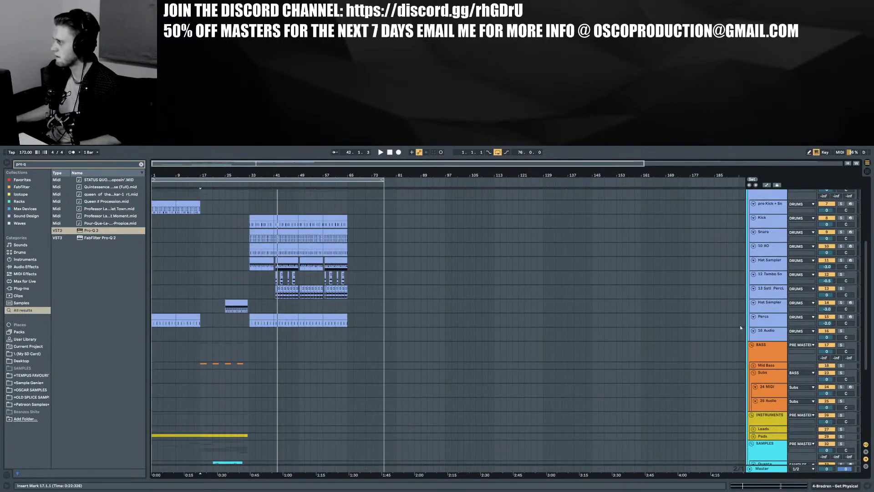
left_click(771, 250)
left_click(767, 238)
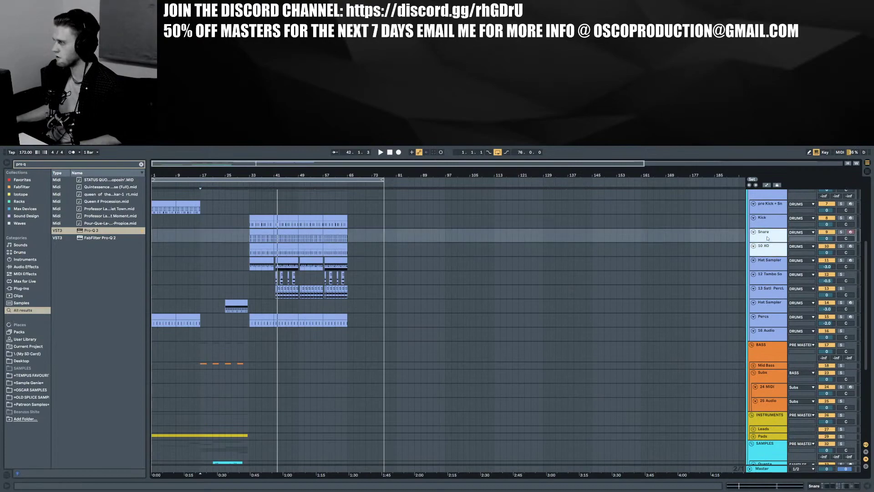
key("ctrl+g")
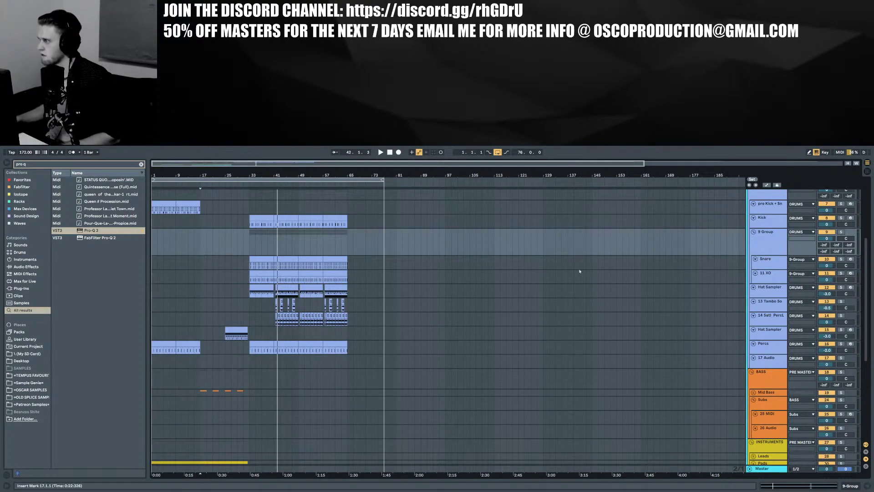
double_click(85, 230)
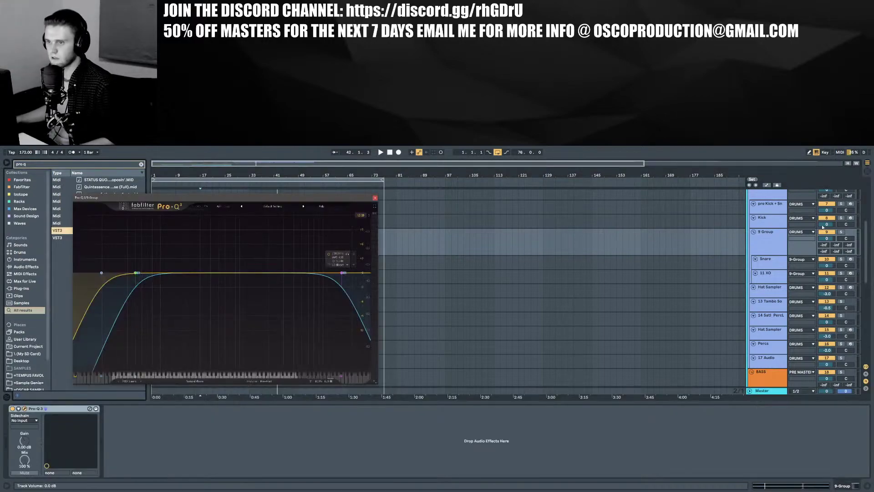
Play the soloed snare group from bar 33 and move Pro-Q 3's low-cut band up into the midrange
key("space")
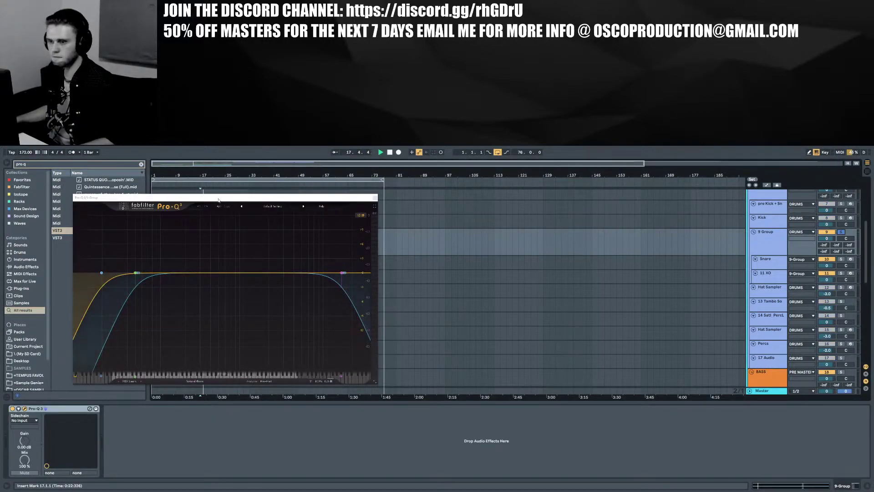
left_click_drag(200, 197, 403, 212)
left_click(261, 264)
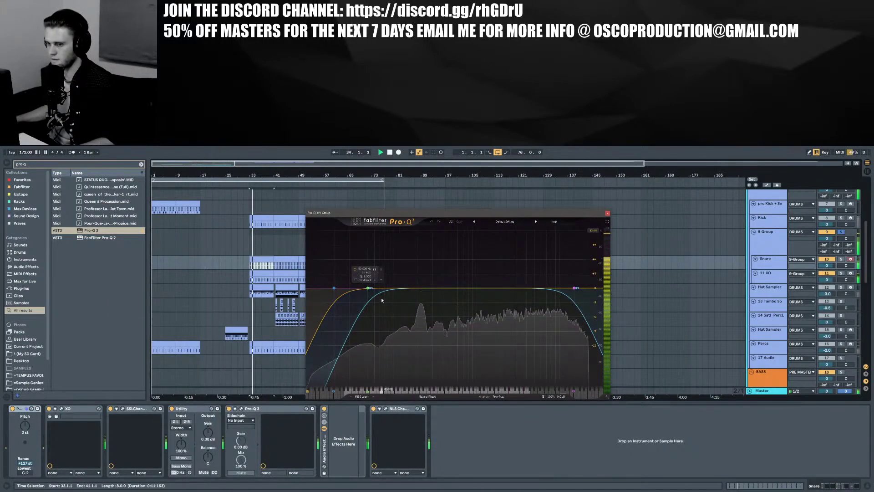
left_click_drag(334, 288, 451, 286)
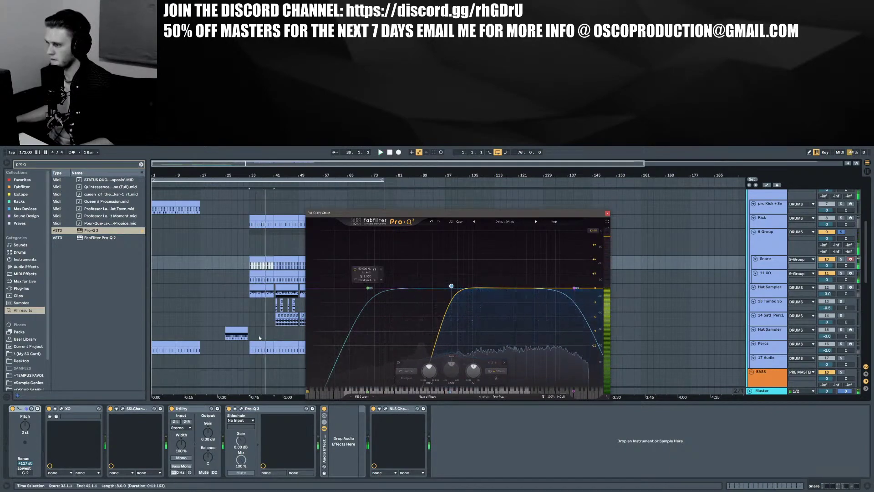
Open XO on the XO track, raise the snare slot's pitch during playback and move the XO window up
left_click(262, 275)
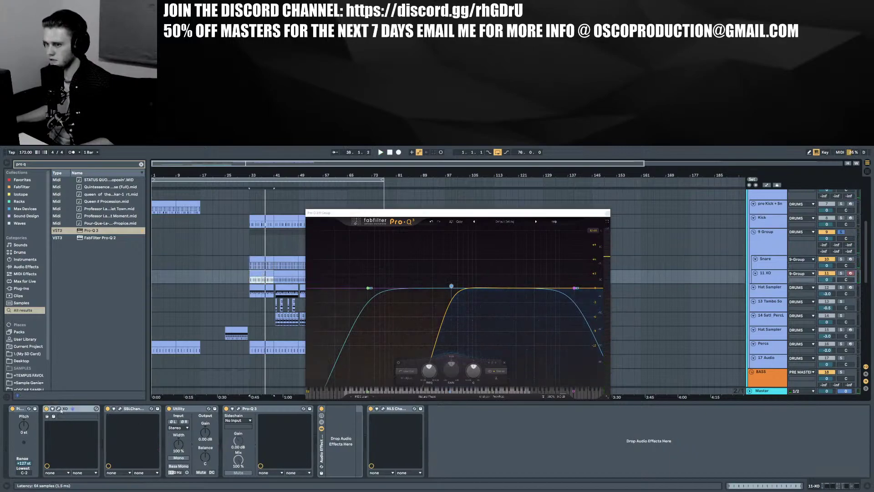
left_click(59, 408)
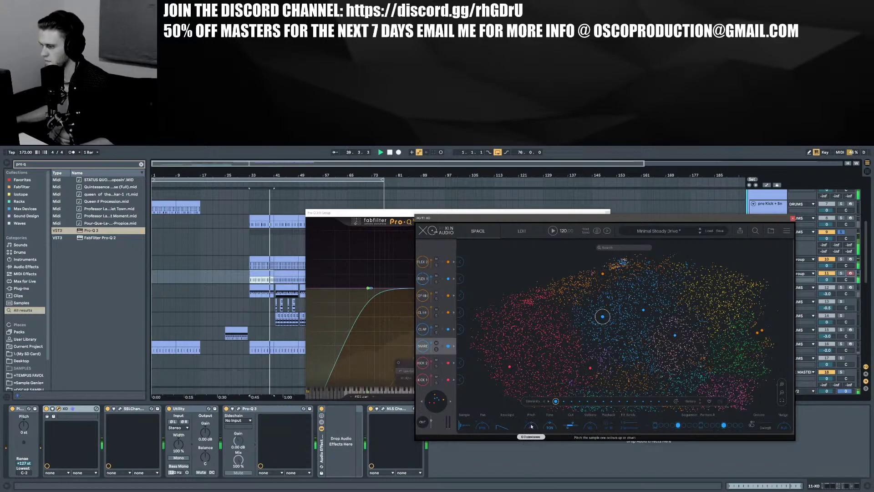
left_click_drag(531, 426, 647, 351)
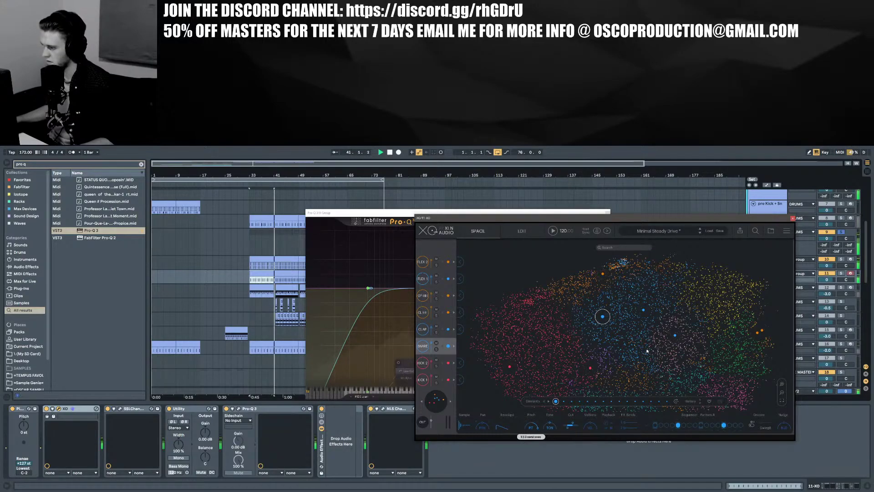
left_click_drag(512, 219, 499, 177)
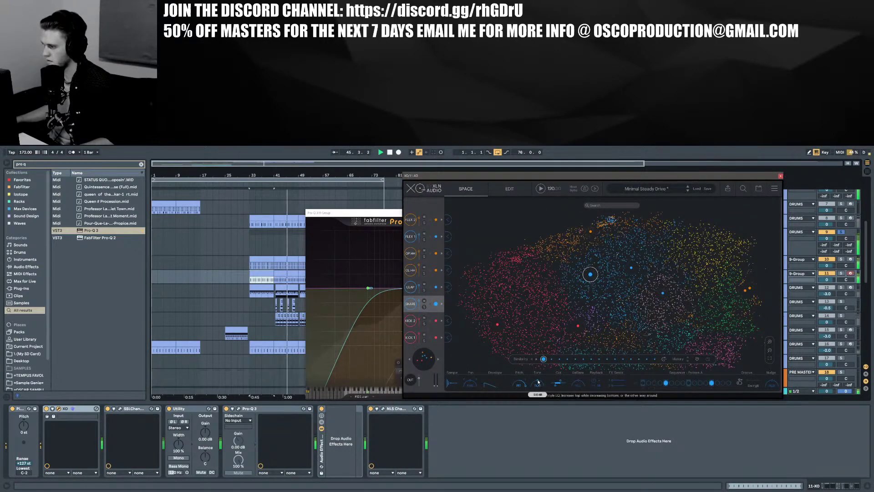
Step through similar samples for XO's snare slot and solo the XO track
left_click(535, 359)
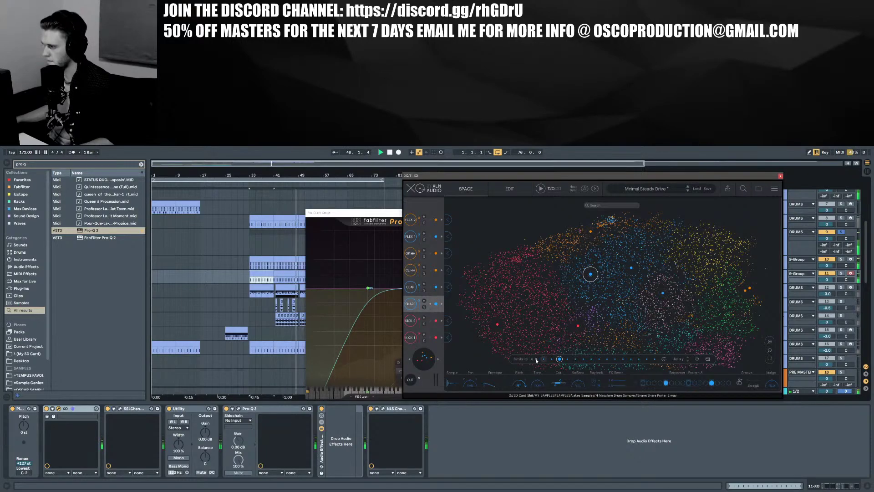
left_click(536, 359)
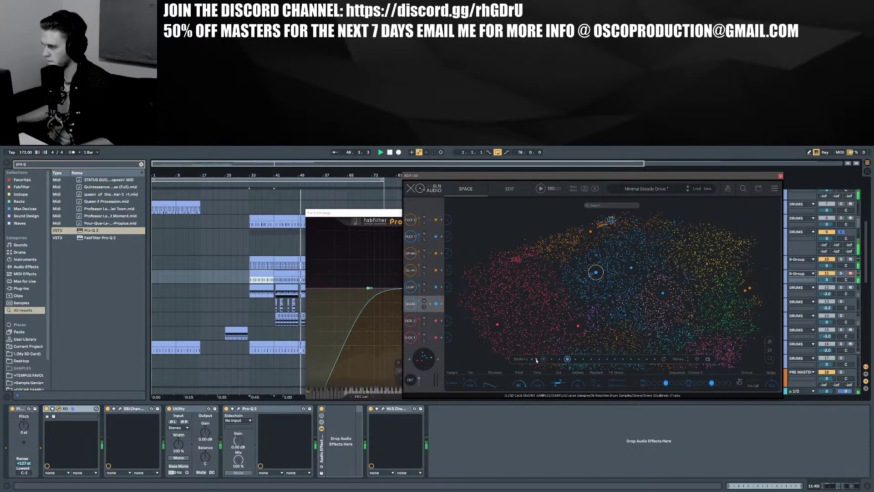
left_click(842, 274)
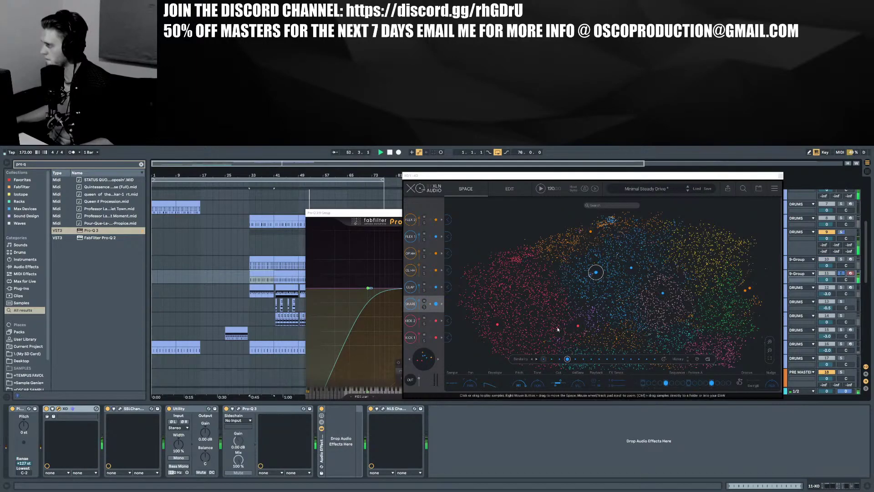
Adjust XO's snare slot volume and output volume, and switch to the next similar snare sample
left_click(418, 302)
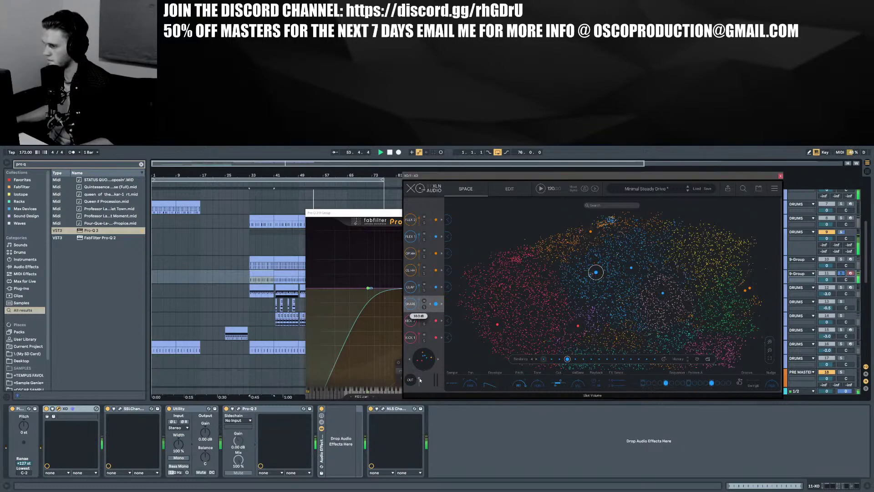
mouse_move(418, 378)
left_mouse_down()
mouse_move(429, 370)
mouse_move(419, 376)
left_mouse_up()
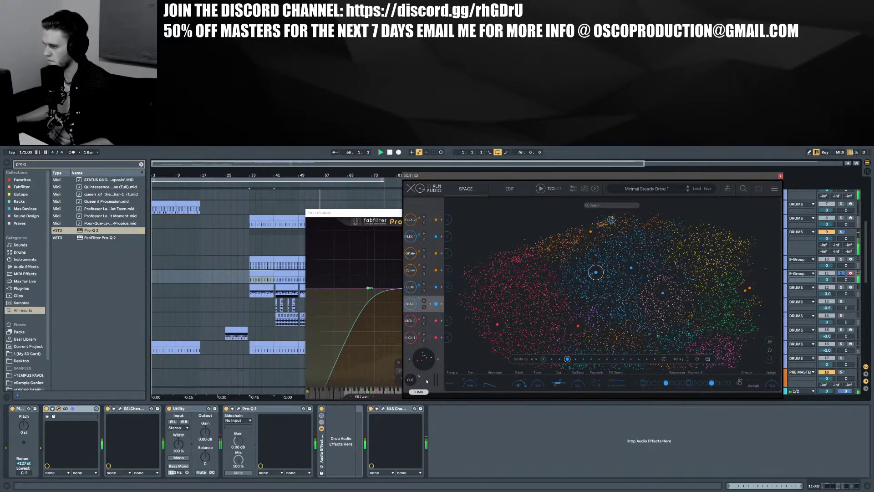
left_click(576, 359)
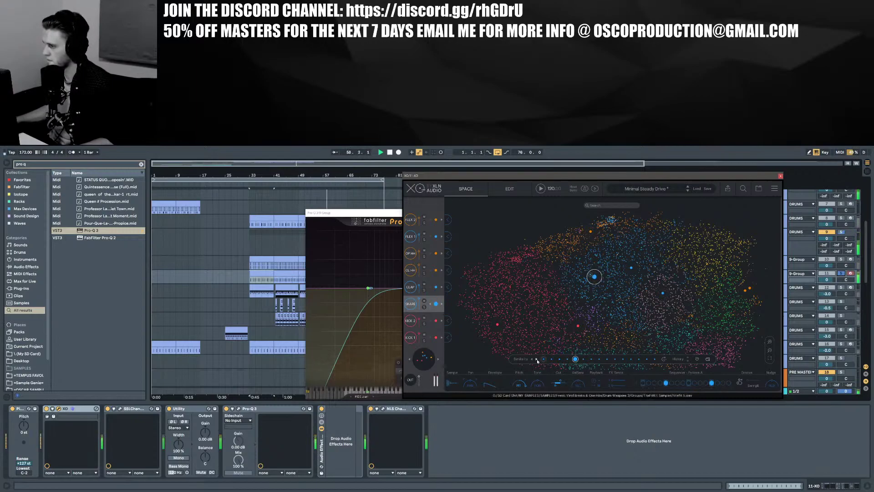
Solo the Snare track alongside XO to compare them, clear the solos, play the full mix from bar 33 and close XO
left_click(841, 259)
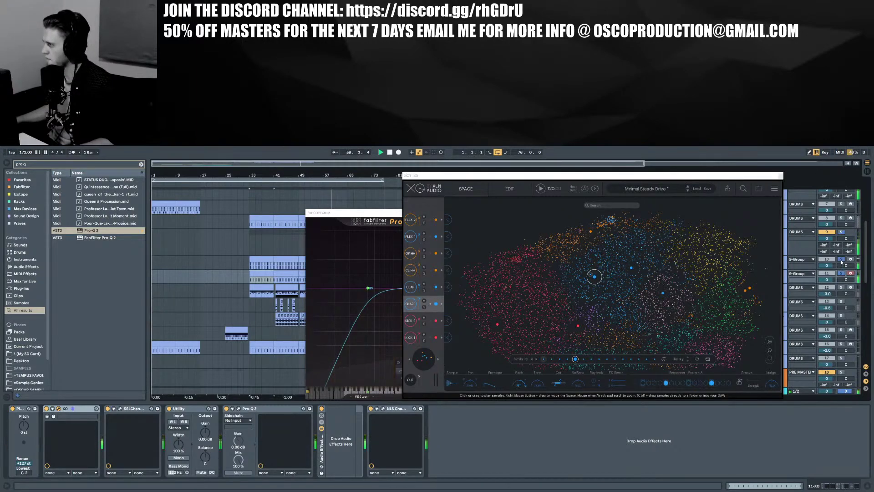
left_click(841, 260)
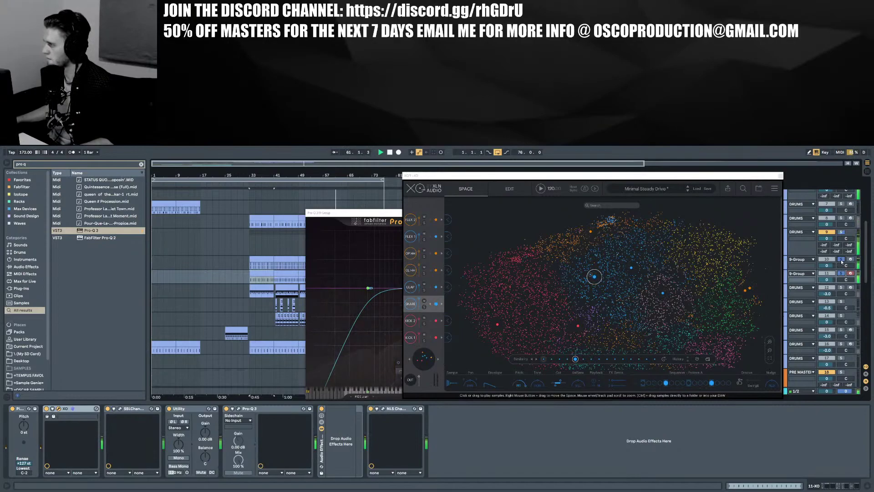
scroll(819, 246, "up", 6)
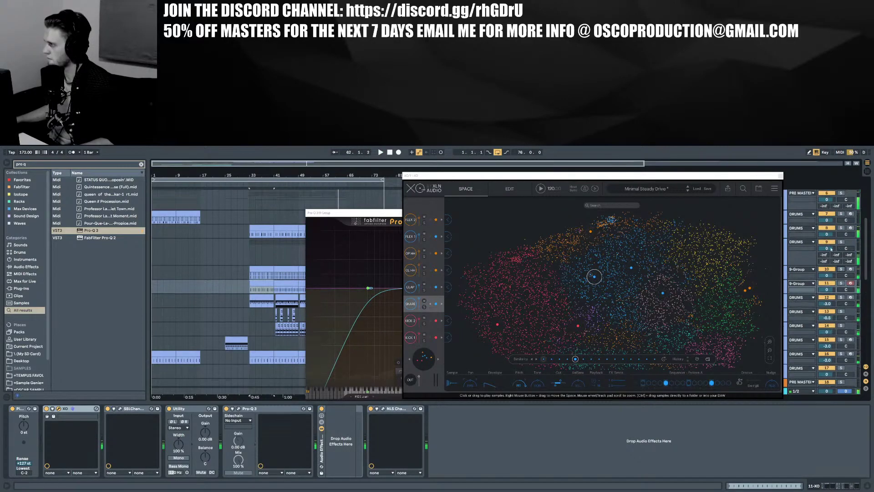
key("space")
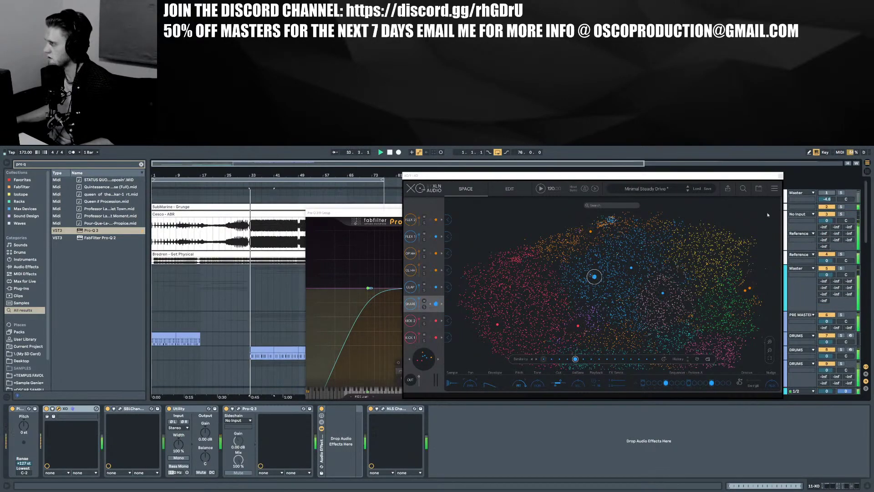
scroll(604, 282, "down", 3)
left_click(780, 176)
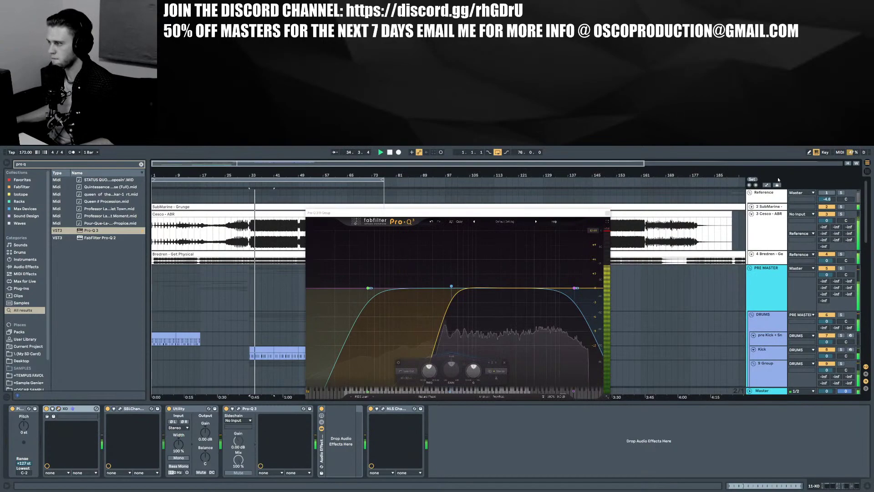
Shift the middle Pro-Q 3 band on the 9 Group slightly lower in frequency and close the equalizer
left_click(451, 286)
left_click_drag(451, 286, 447, 287)
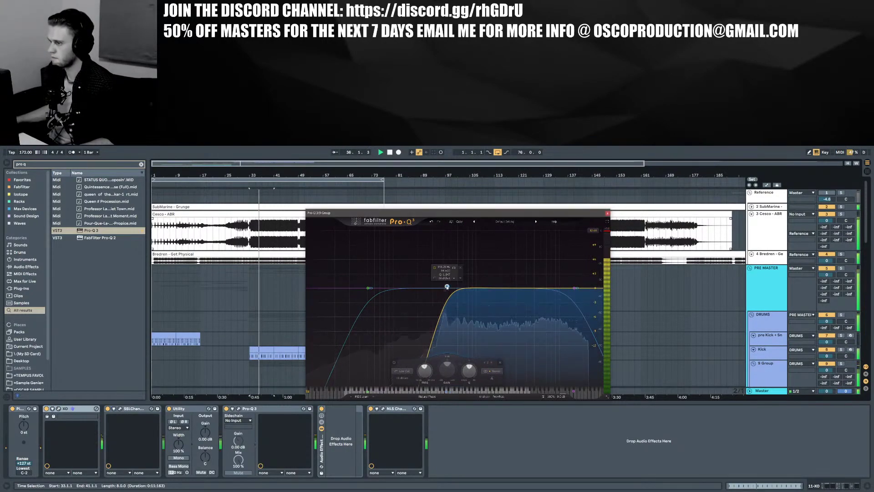
left_click(608, 214)
Select and solo the Snare track and play it from bar 33
scroll(569, 254, "down", 10)
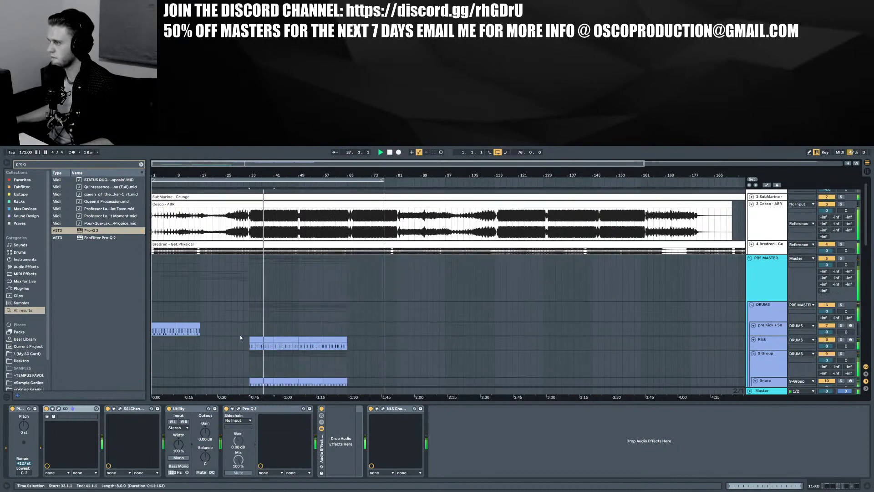
left_click_drag(827, 218, 826, 233)
left_click(821, 204)
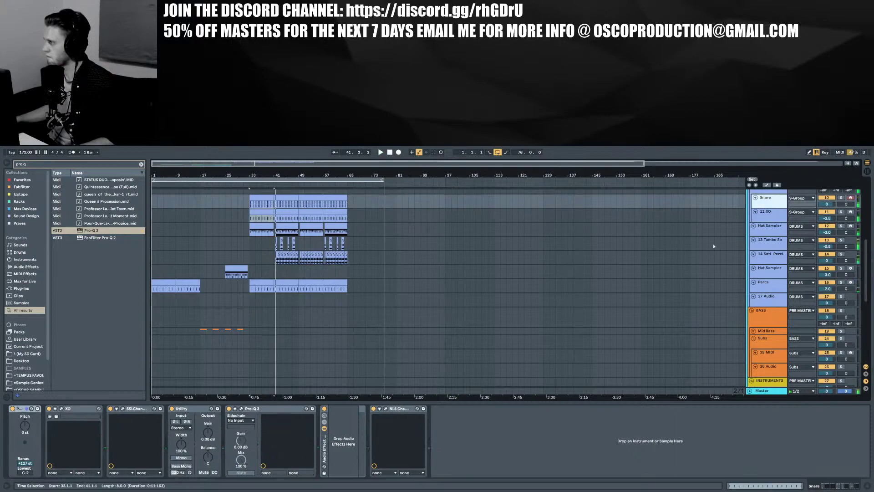
left_click(840, 197)
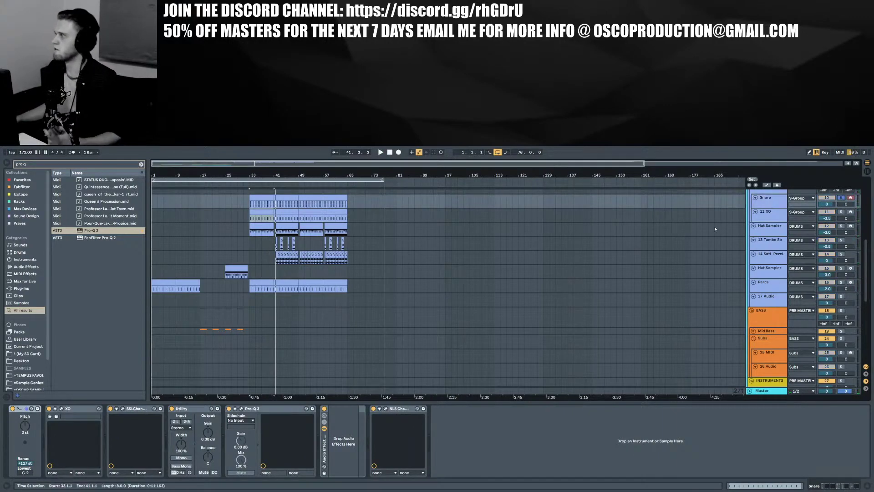
key("space")
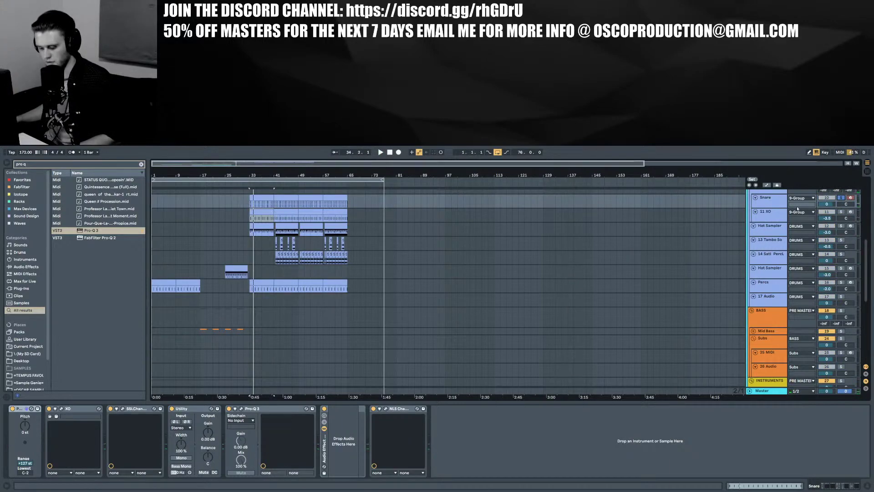
Enlarge the Snare track to expose its sends and show the return tracks
left_click_drag(775, 218, 774, 234)
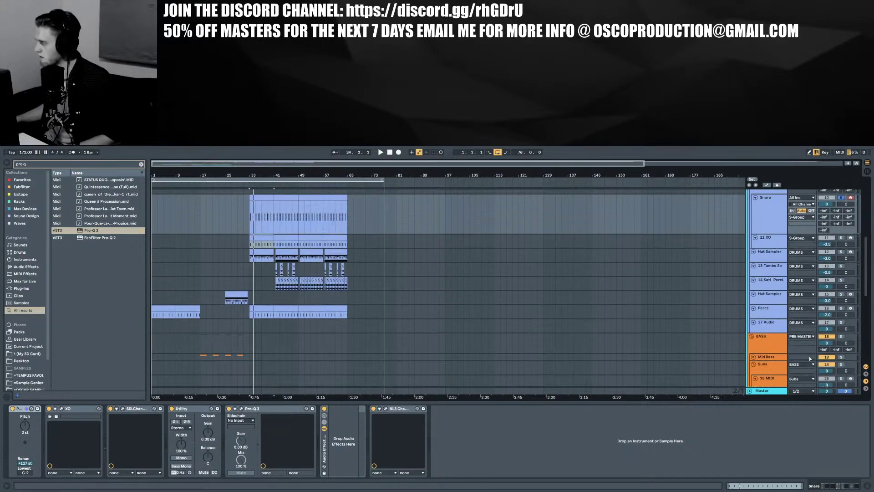
left_click(866, 373)
scroll(771, 374, "down", 1)
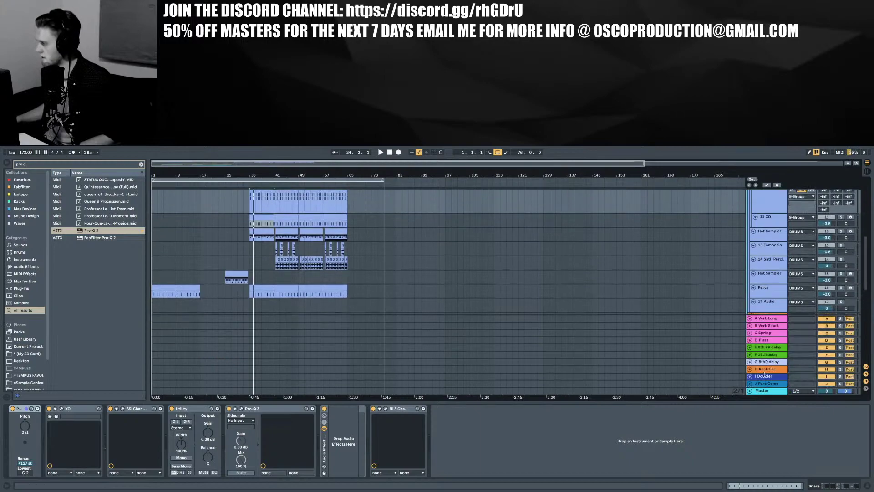
Open the Doubler plug-in on the I Doubler return track, review its voice settings and close it
left_click(765, 376)
left_click(24, 408)
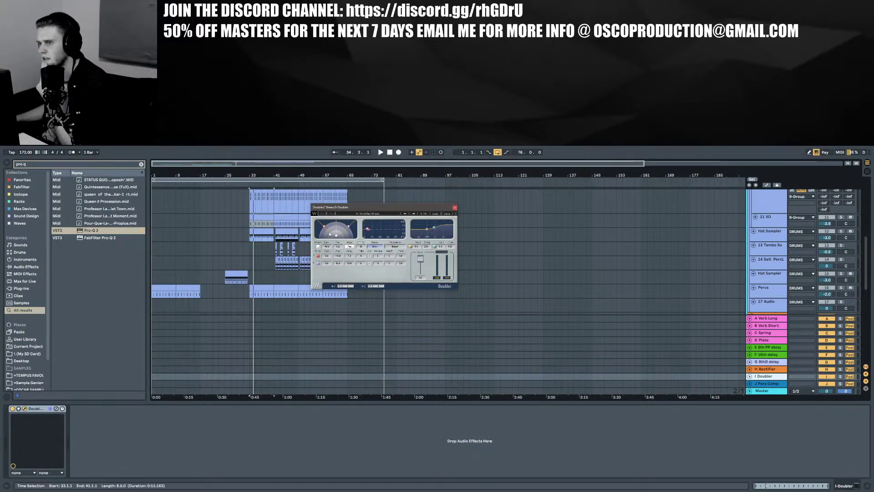
mouse_move(350, 207)
left_mouse_down()
mouse_move(355, 226)
mouse_move(357, 212)
left_mouse_up()
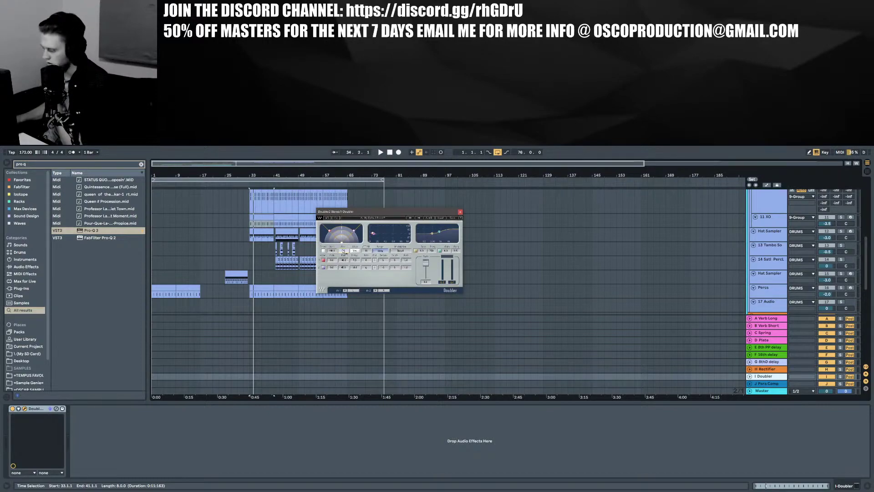
left_click_drag(333, 252, 333, 248)
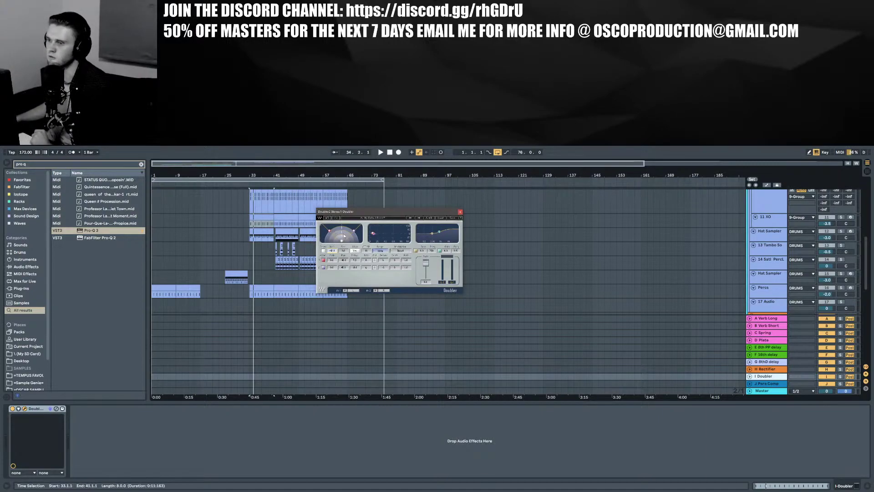
left_click(461, 212)
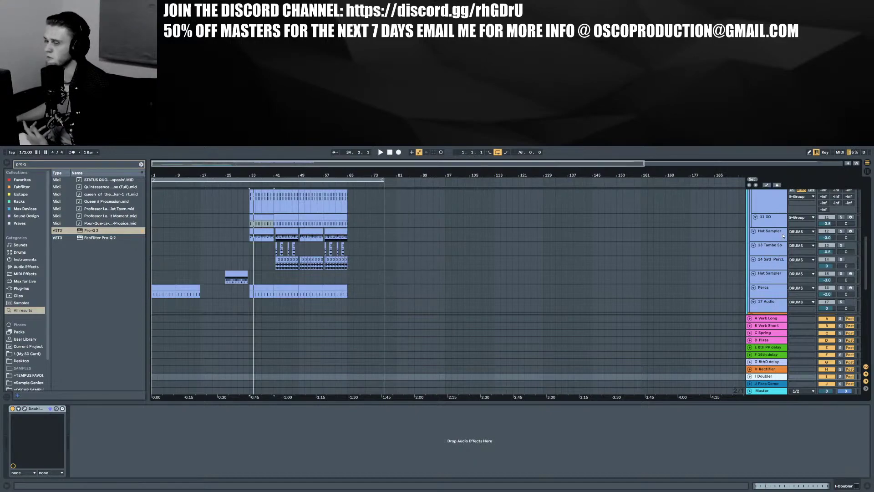
Enlarge the XO track in the 9 Group and select the I Doubler return track
scroll(783, 236, "up", 1)
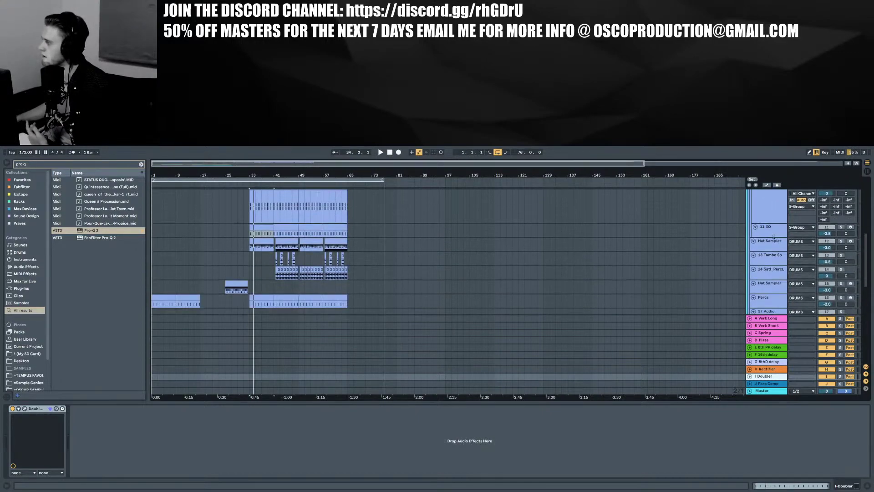
scroll(774, 236, "down", 1)
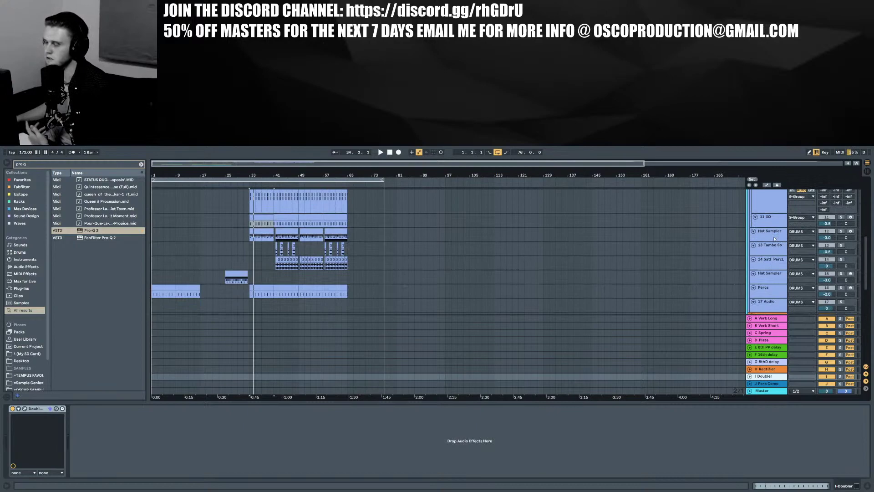
left_click(780, 226)
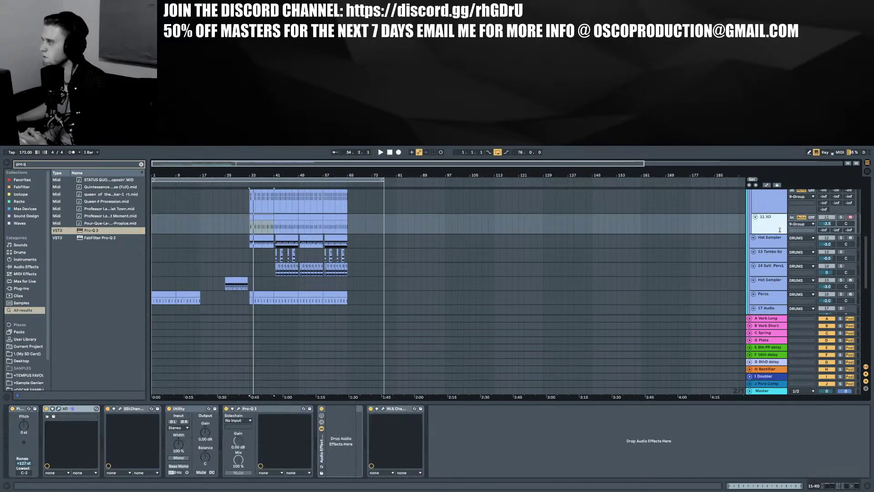
scroll(781, 231, "up", 5)
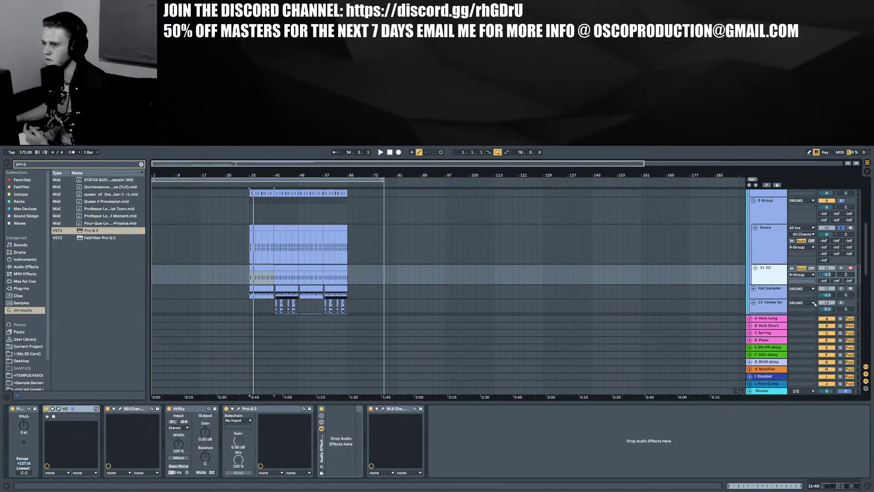
left_click(763, 377)
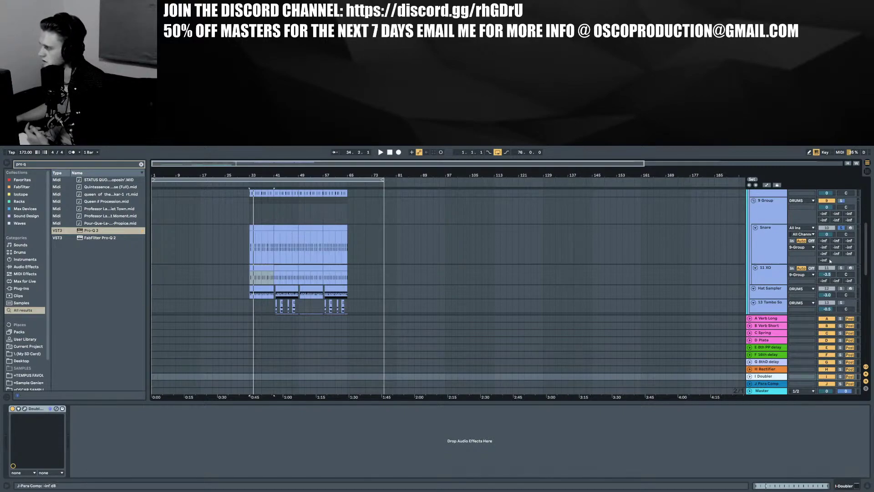
Send the Snare track to the Doubler return at -22.5 dB during playback and clear the Snare solo
mouse_move(849, 253)
left_mouse_down()
mouse_move(849, 237)
mouse_move(849, 260)
mouse_move(849, 252)
left_mouse_up()
key("space")
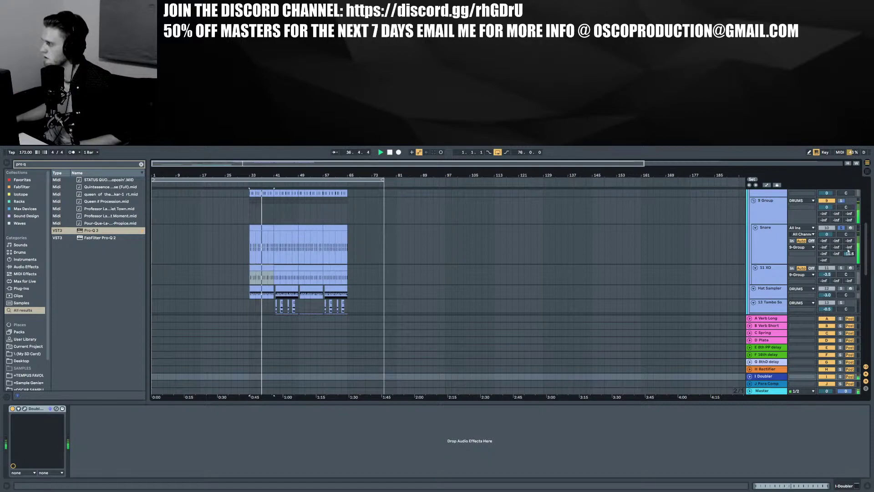
left_click(841, 227)
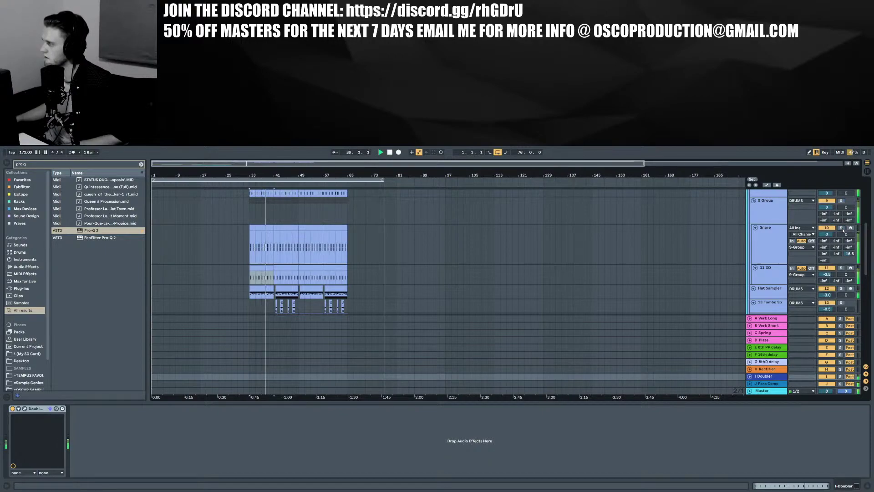
left_click_drag(848, 254, 849, 256)
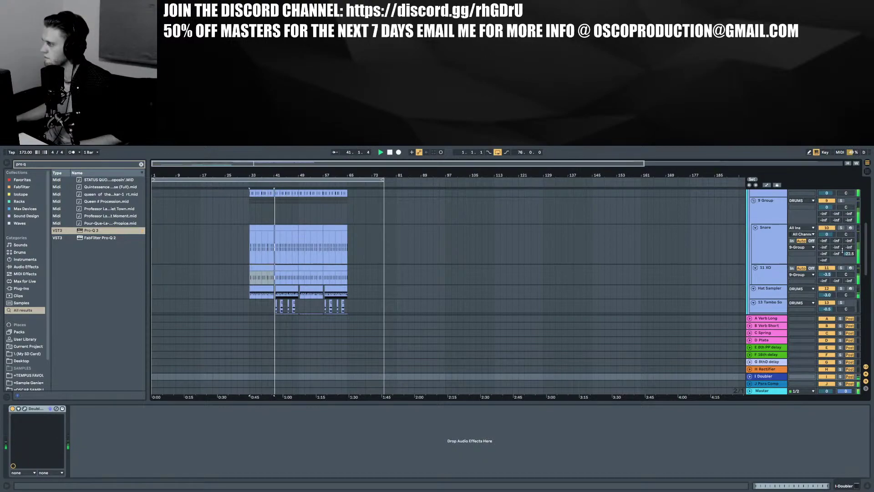
Stop playback, select the 25 MIDI track in the Subs group and search the browser for "serum"
left_click(866, 482)
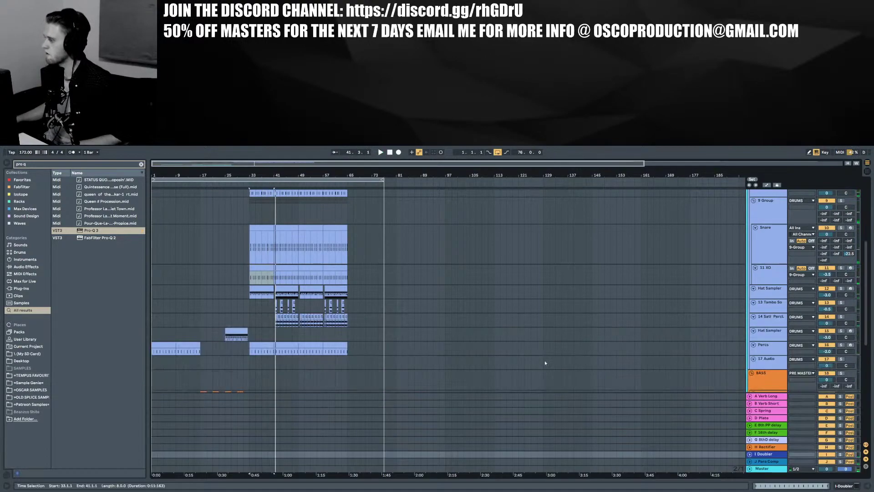
scroll(281, 296, "down", 10)
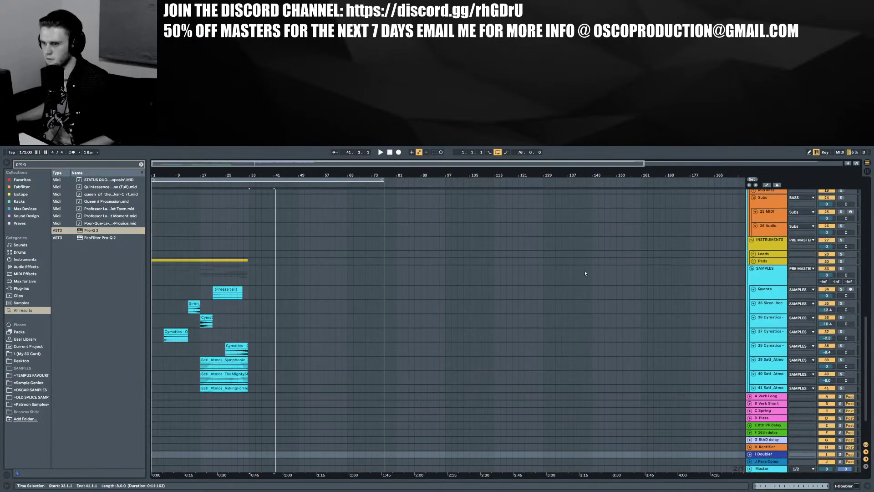
scroll(588, 271, "up", 10)
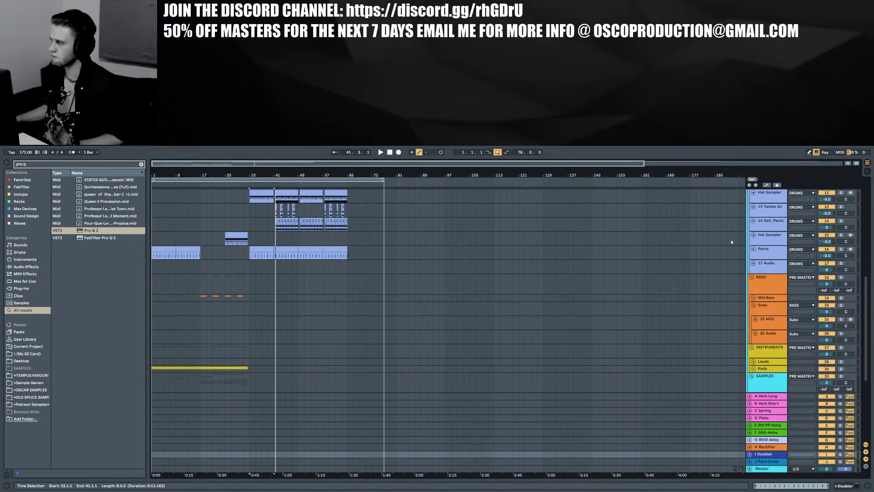
left_click(764, 321)
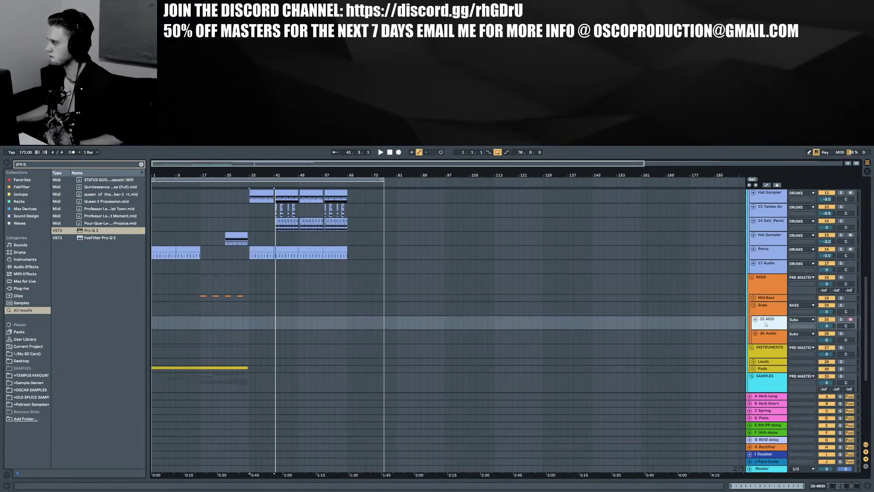
key("ctrl+f")
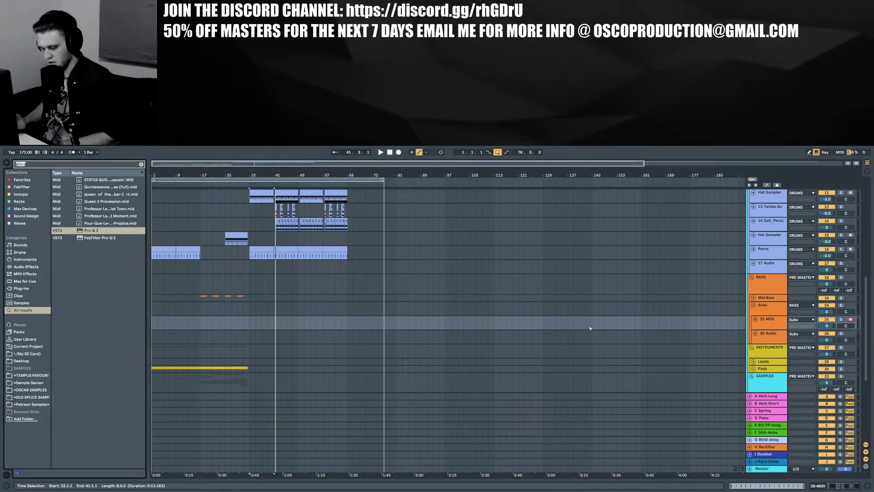
type("serum")
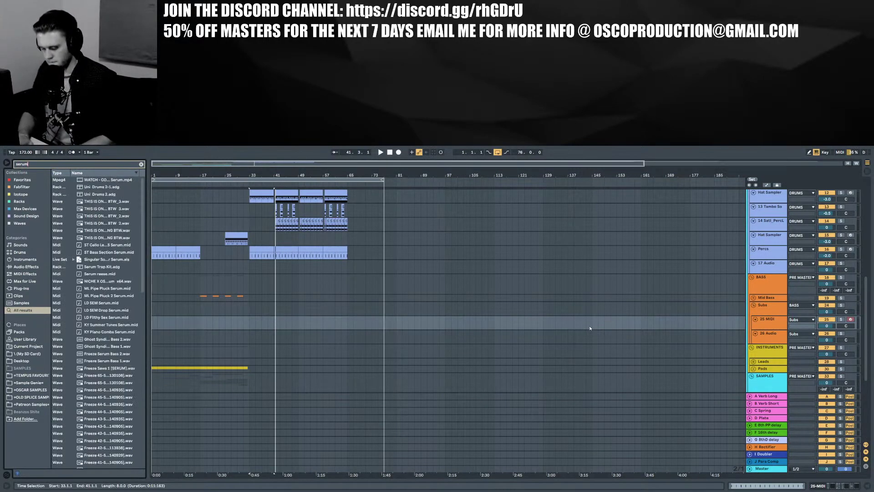
left_click_drag(143, 239, 142, 413)
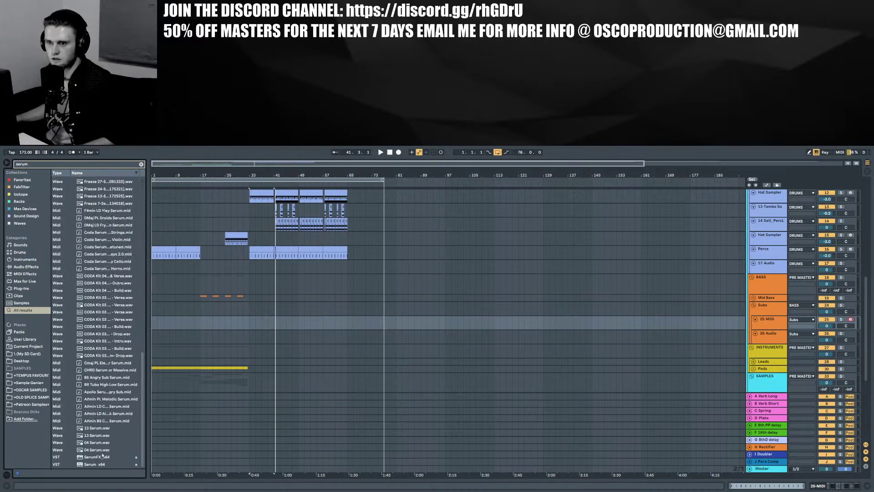
left_click(88, 457)
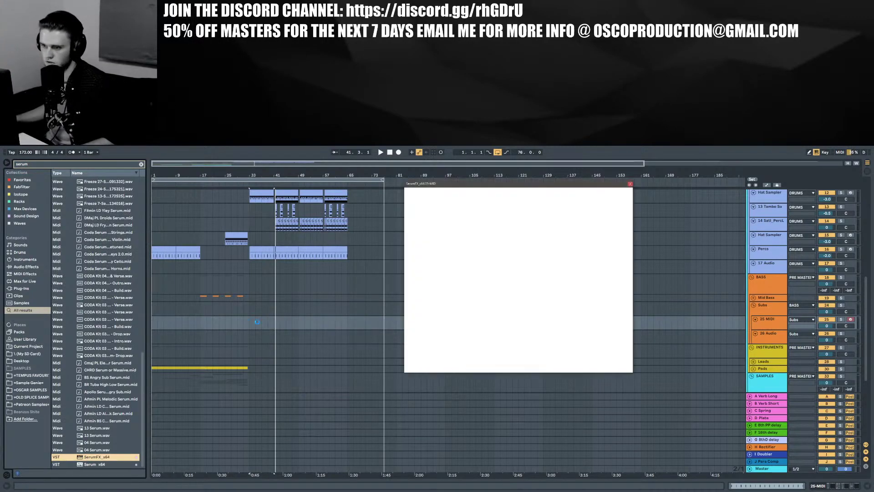
left_click(629, 184)
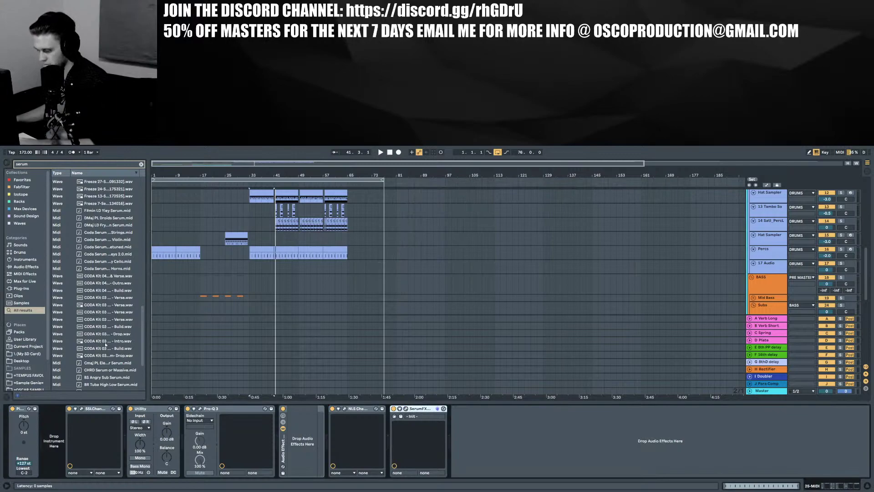
key("Delete")
Load Serum_x64 onto the 25 MIDI track, switch its skin to Default and move its window up
scroll(105, 344, "down", 5)
left_click_drag(108, 386, 323, 314)
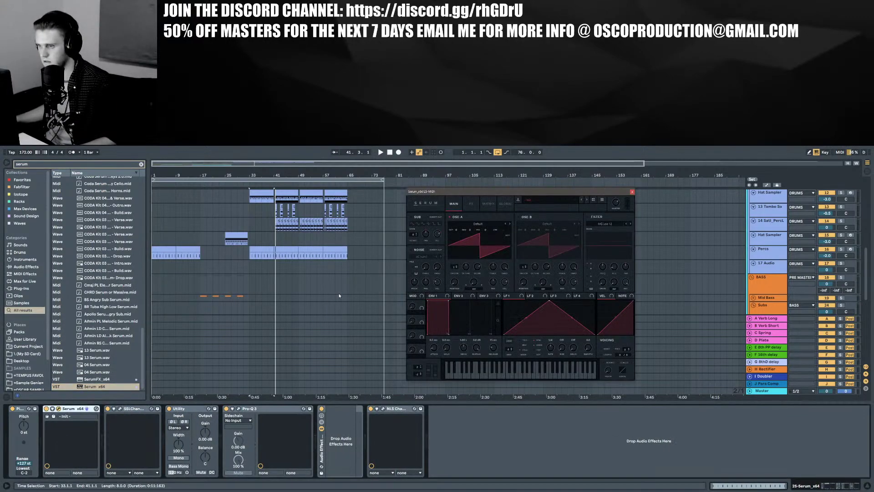
left_click(433, 199)
mouse_move(457, 217)
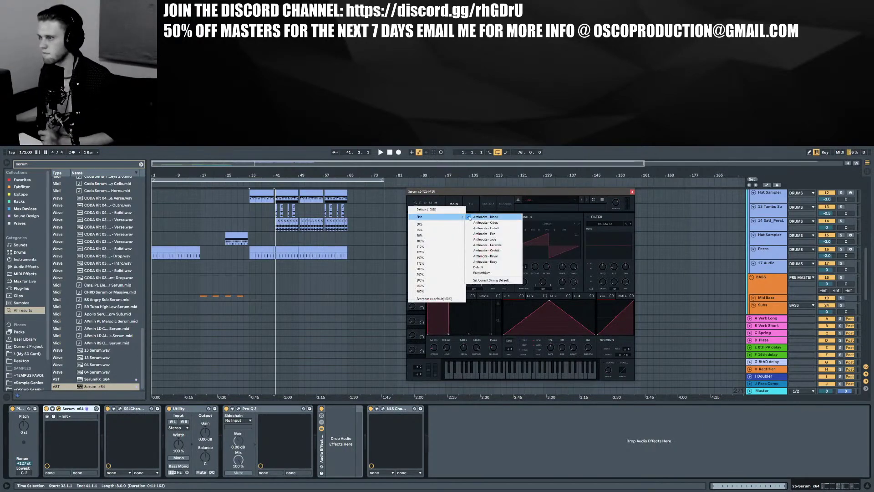
left_click(478, 267)
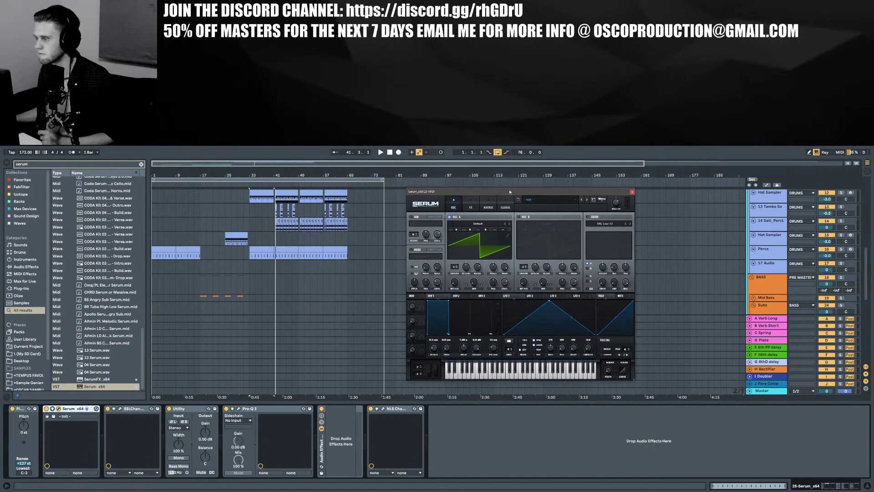
left_click_drag(510, 191, 475, 170)
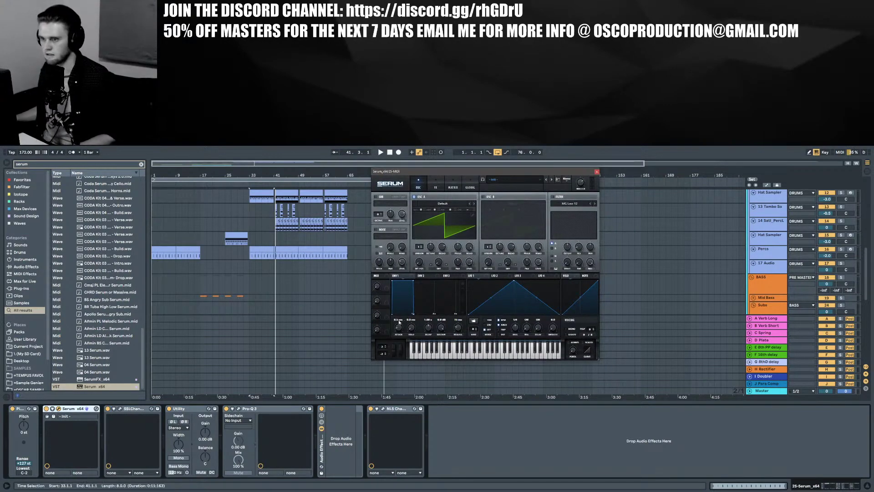
Place the insert marker at bar 33 on the Serum track and solo the SubMarine - Grunge reference track
scroll(294, 278, "down", 3)
left_click(251, 272)
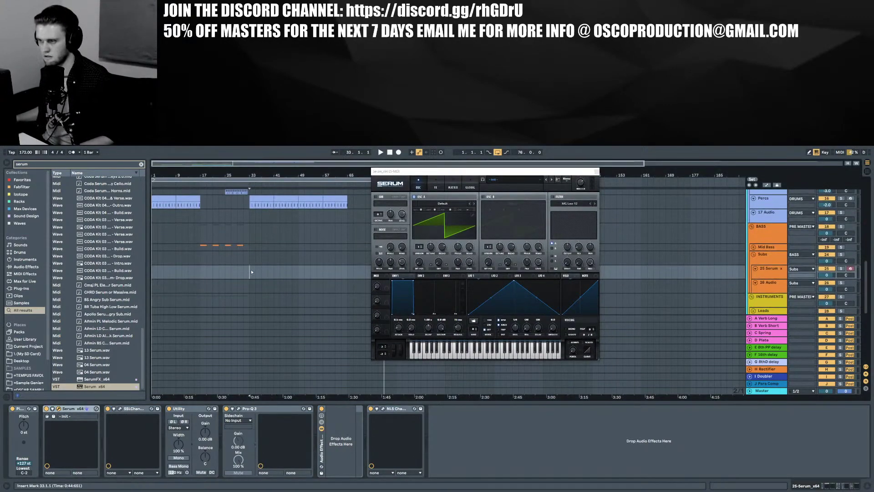
scroll(252, 269, "up", 10)
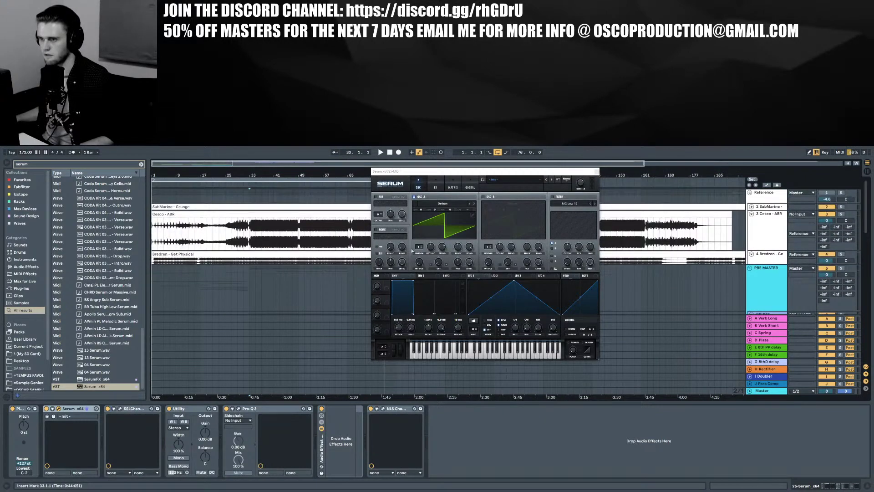
left_click(841, 206)
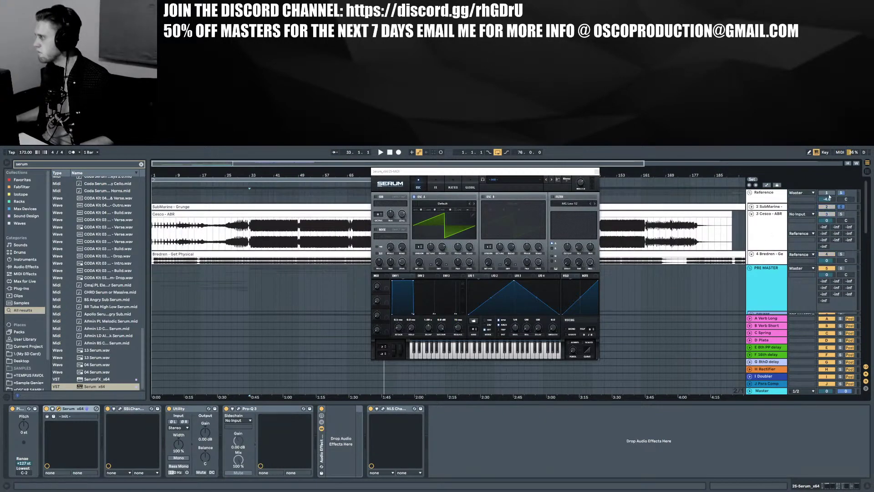
Play the references from bar 33, solo Cesco - ABR and Bredren - Get Physical in turn, clear the solo and mute the Reference group
key("space")
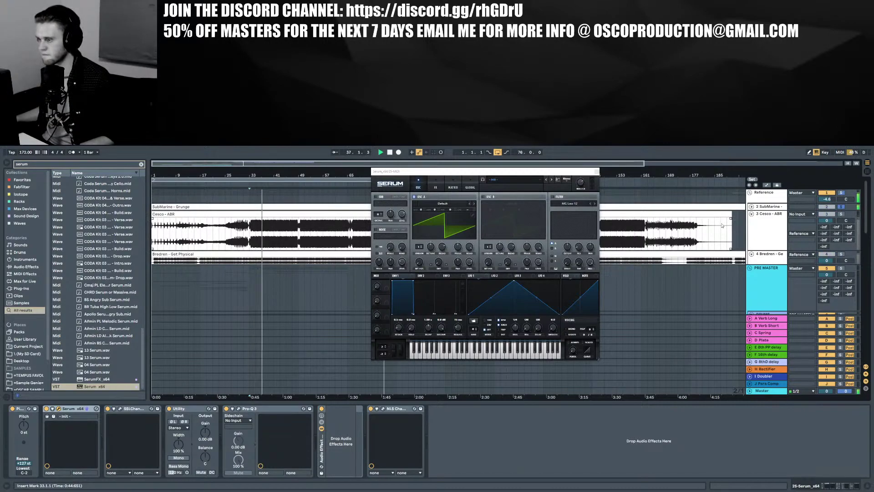
left_click(841, 214)
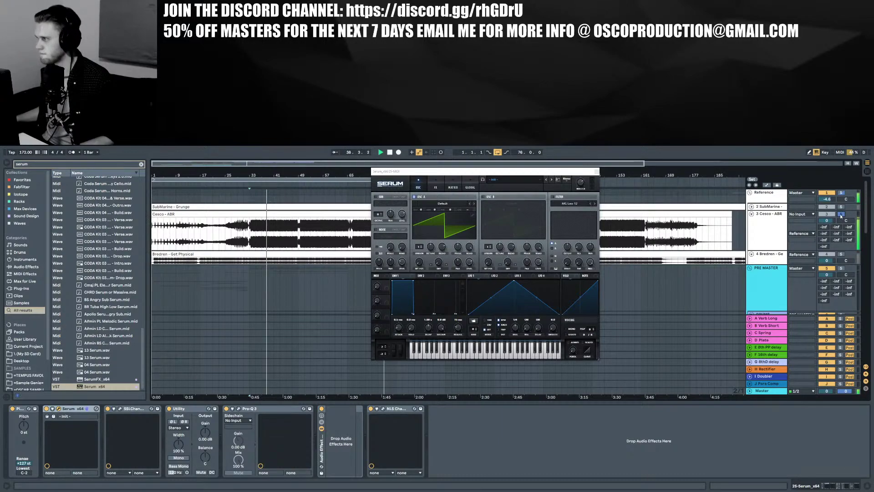
left_click(842, 254)
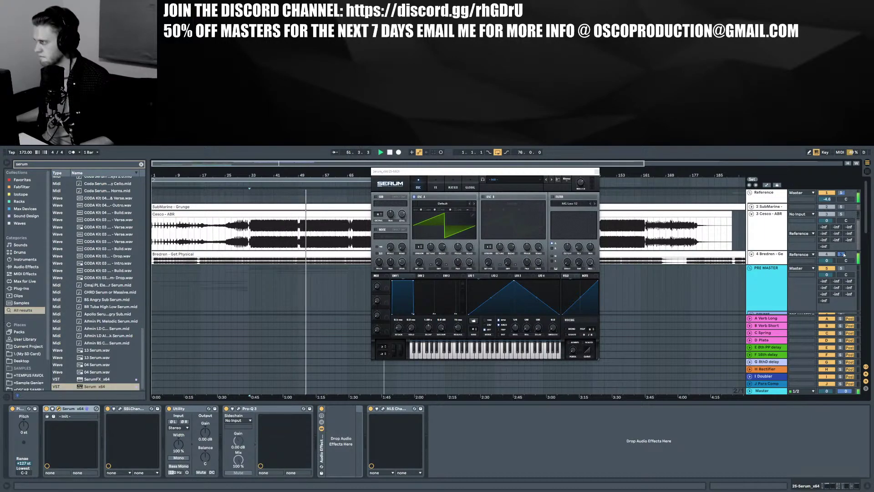
left_click(841, 254)
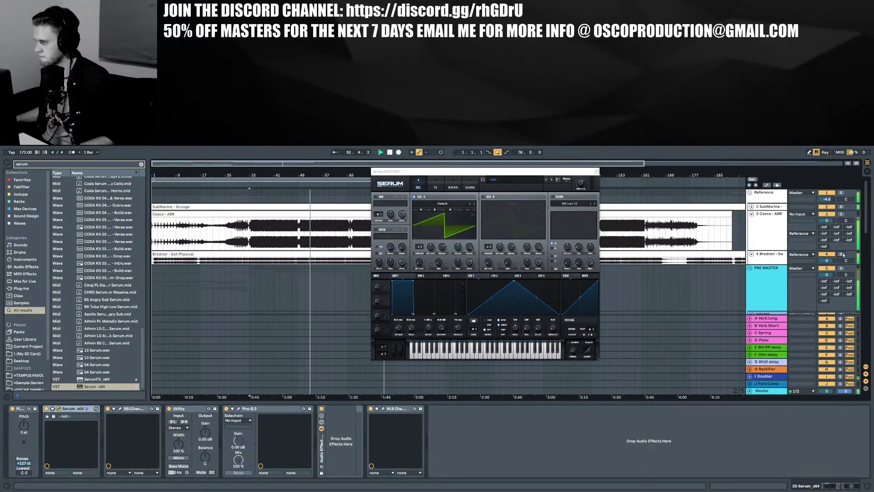
left_click(827, 193)
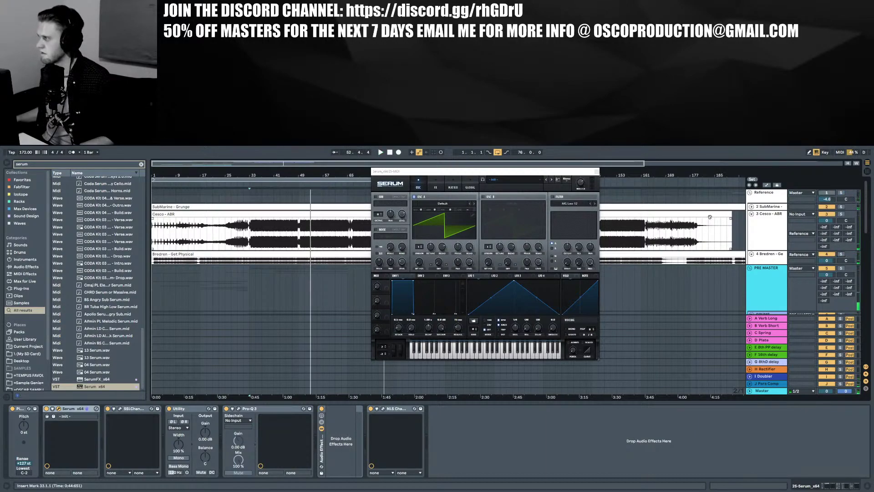
Fold the SubMarine, Cesco and Bredren reference tracks to minimum height
left_click(749, 193)
left_click(750, 193)
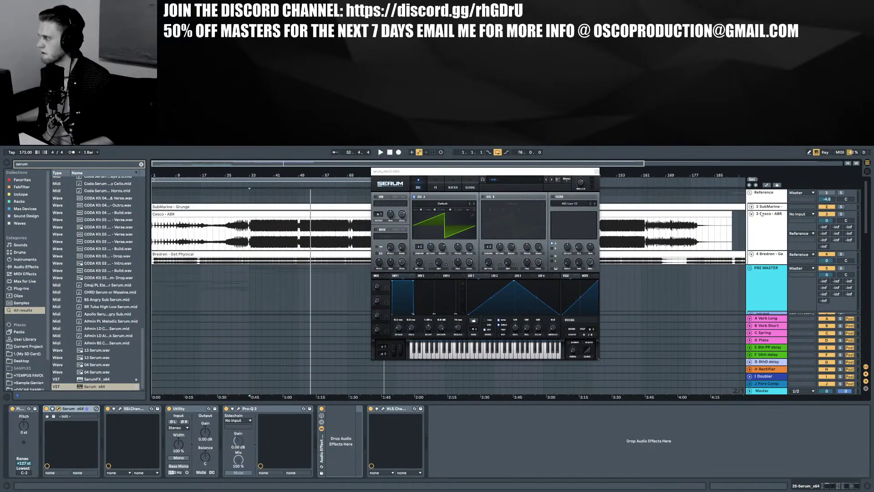
left_click(757, 208)
left_click(751, 207)
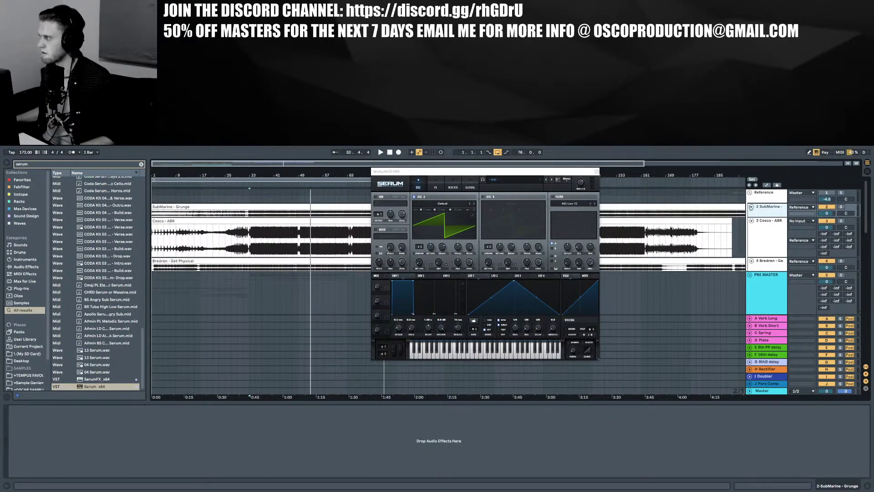
left_click(751, 207)
left_click_drag(760, 209, 759, 214)
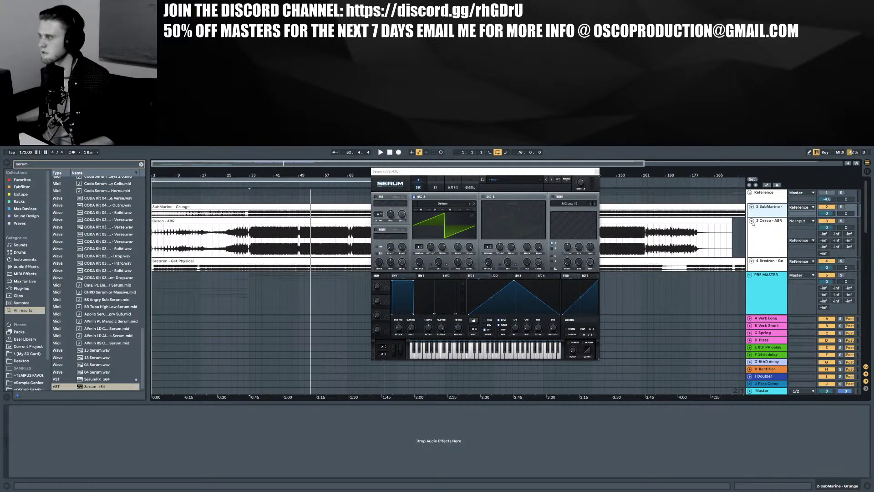
left_click(751, 221)
left_click(752, 228)
left_click(752, 207)
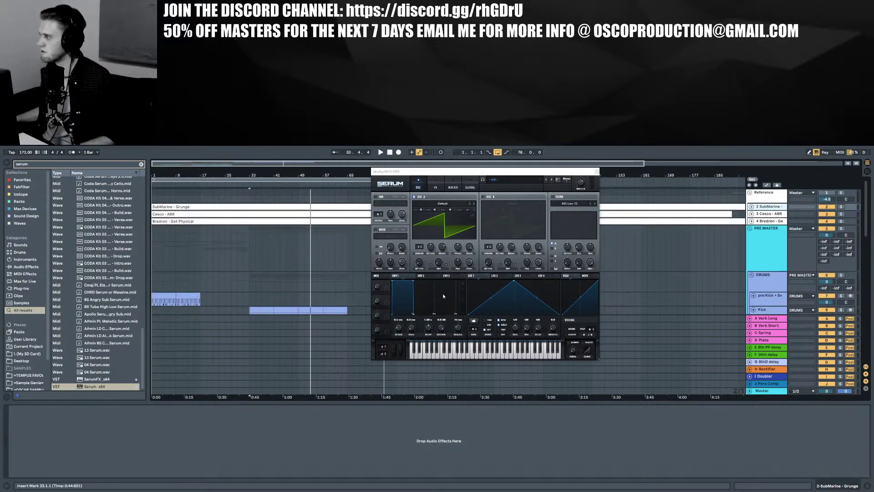
Place the insert marker at bar 33 on the Serum track and switch Serum's oscillator A to the Analog_BD_Sin wavetable
scroll(335, 253, "down", 10)
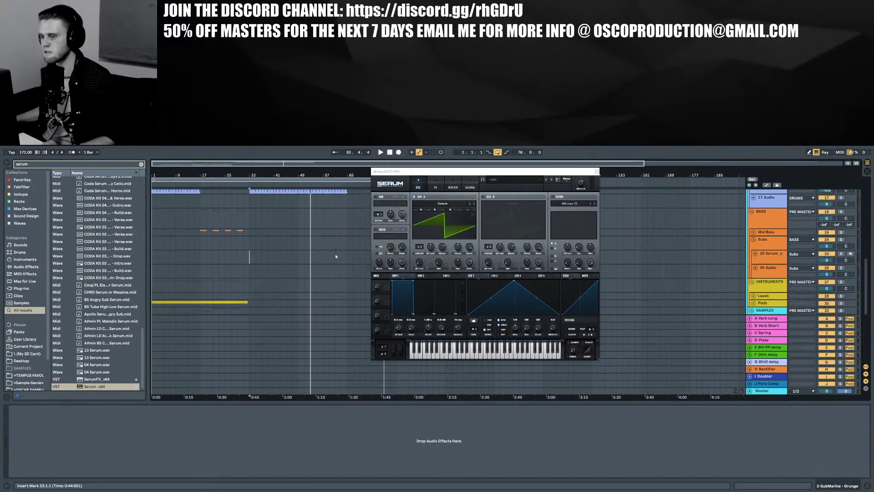
left_click_drag(249, 253, 273, 257)
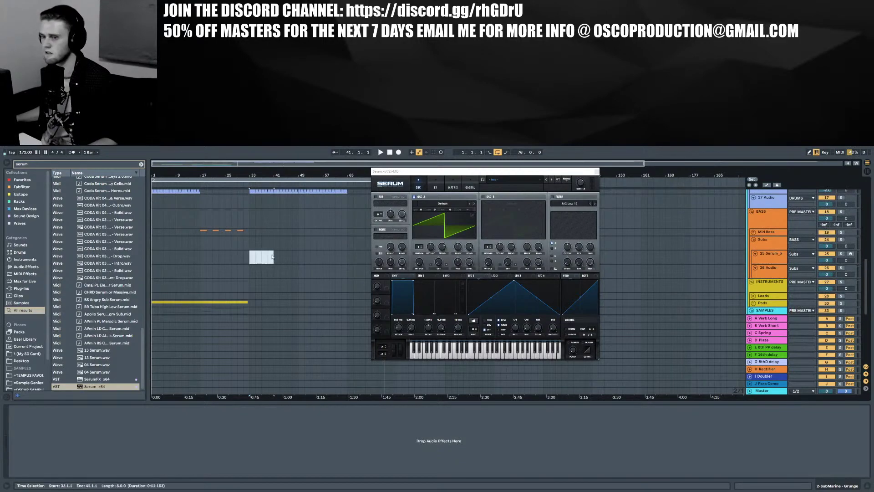
left_click(250, 258)
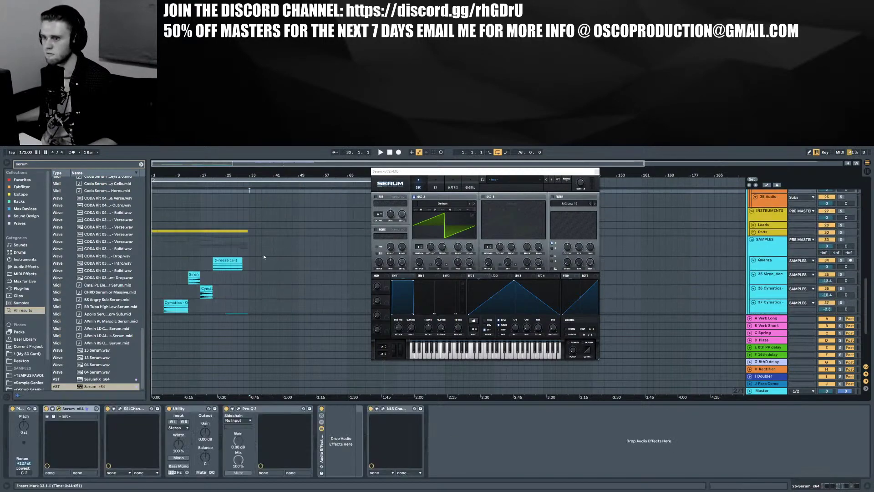
left_click(471, 204)
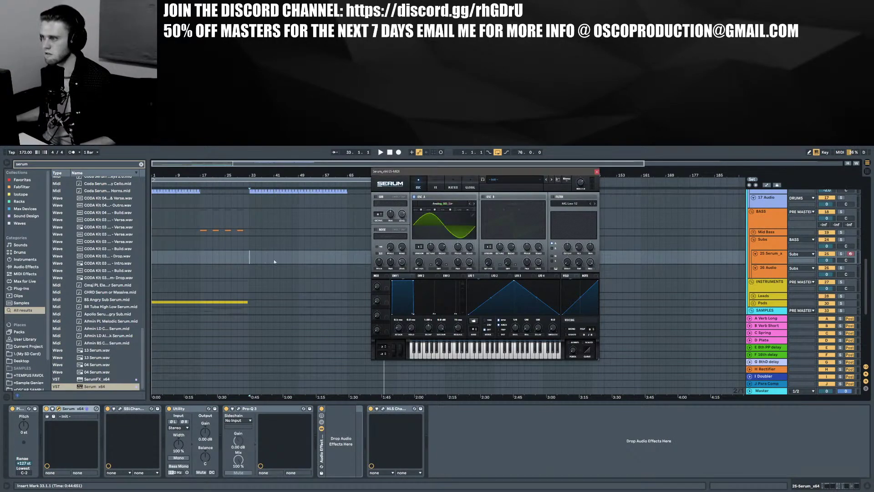
Insert an empty four-bar MIDI clip at bar 33 on the Serum track
left_click_drag(252, 254, 255, 256)
right_click(260, 255)
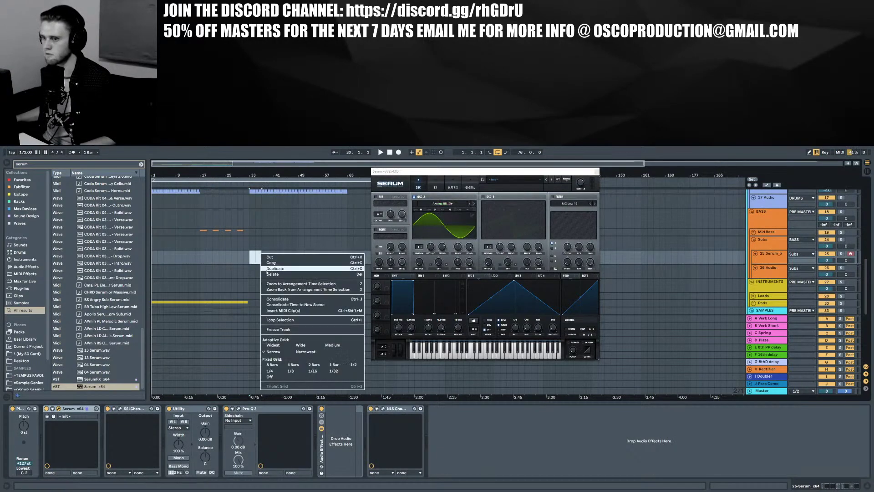
left_click(295, 311)
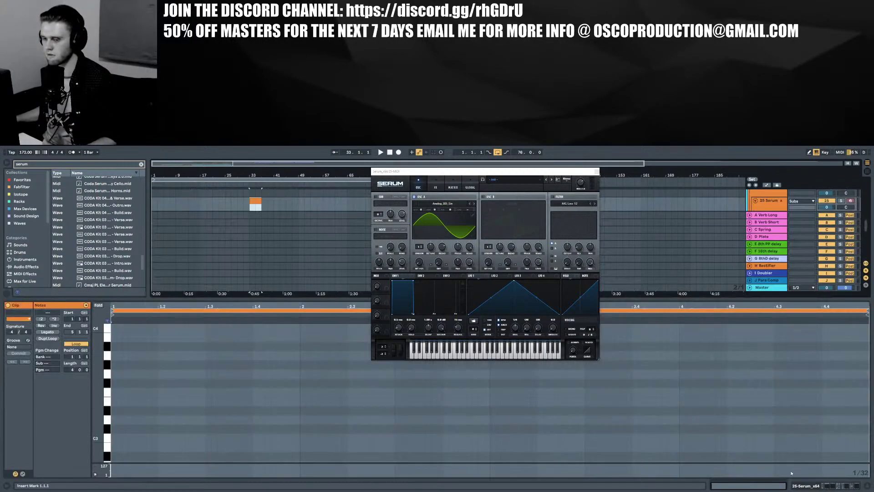
Add a one-bar E0 note to the clip, audition it and move its start to beat 1.2
scroll(318, 409, "down", 2)
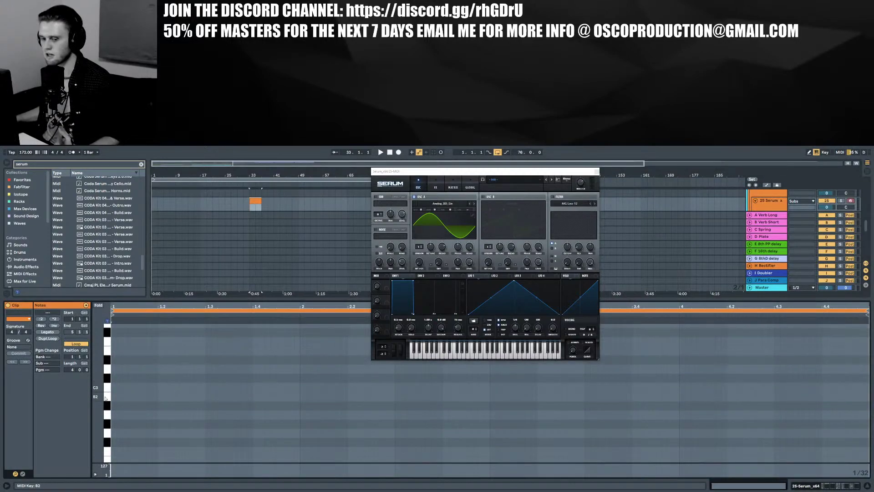
scroll(107, 427, "down", 2)
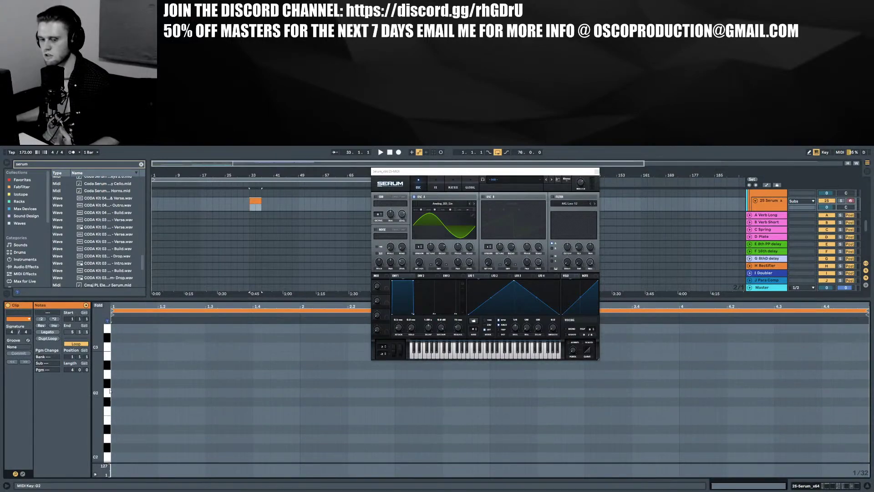
scroll(108, 404, "down", 1)
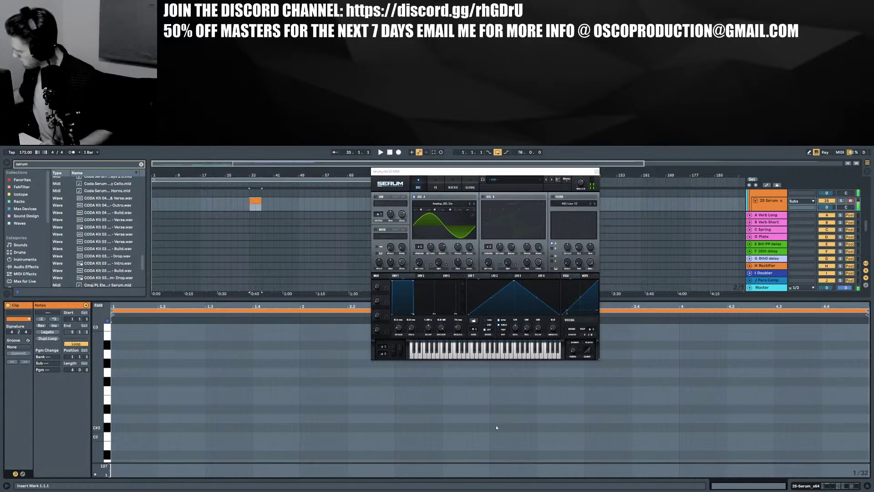
scroll(228, 396, "down", 3)
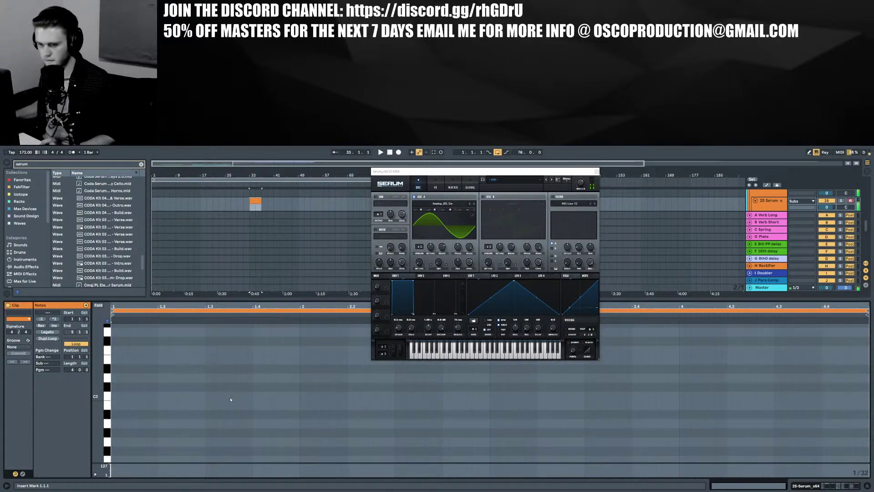
scroll(227, 396, "down", 10)
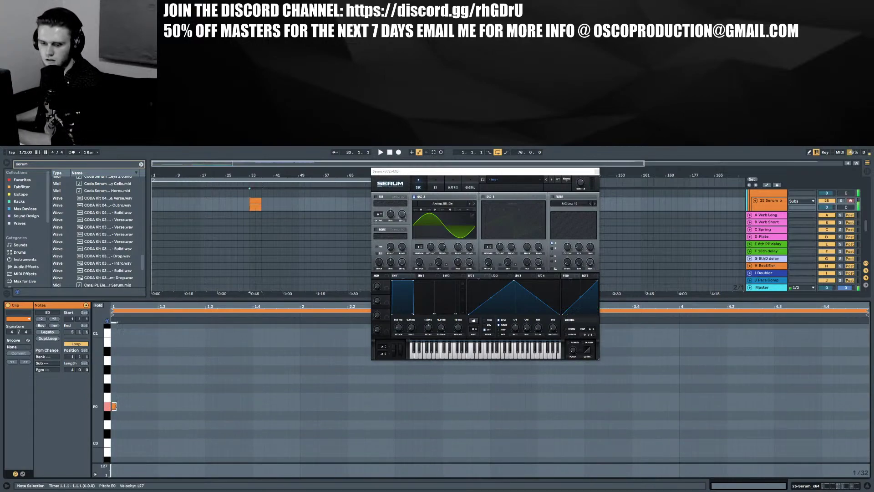
mouse_move(115, 405)
left_mouse_down()
mouse_move(371, 406)
mouse_move(288, 405)
mouse_move(299, 421)
left_mouse_up()
key("space")
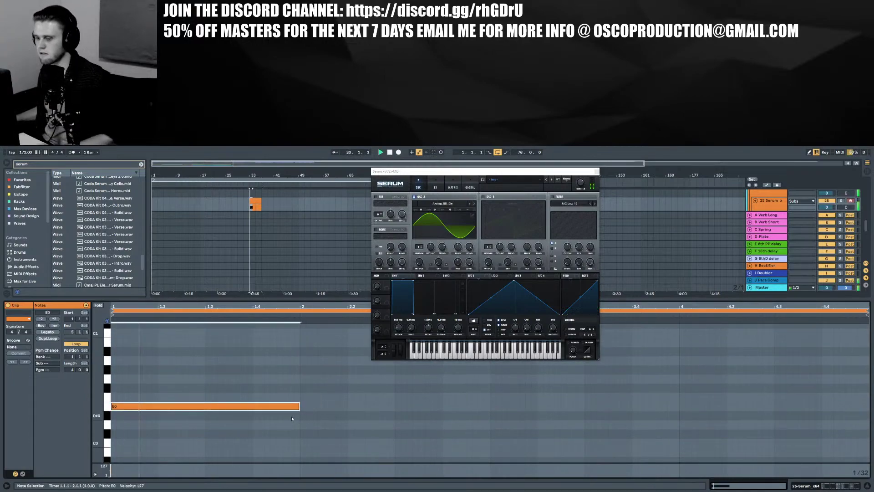
key("space")
left_click_drag(153, 405, 199, 406)
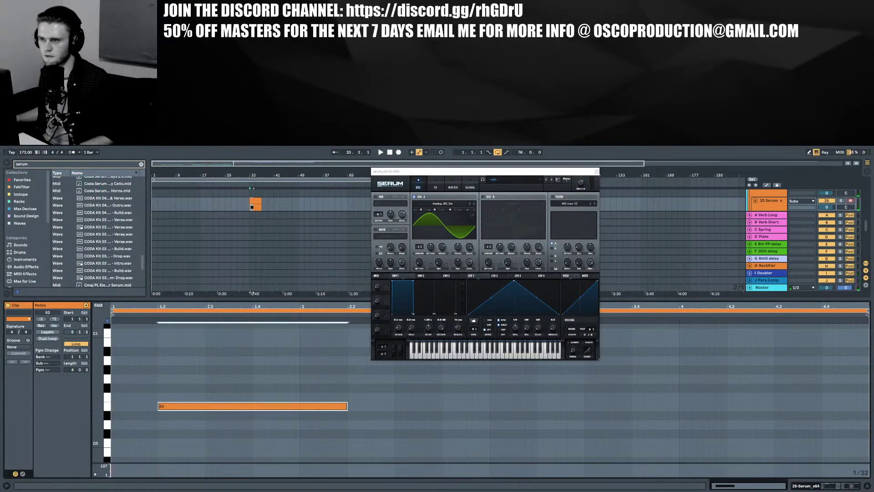
Hide the return tracks in the arrangement and play the sub clip from bar 33
left_click(245, 240)
scroll(248, 237, "down", 3)
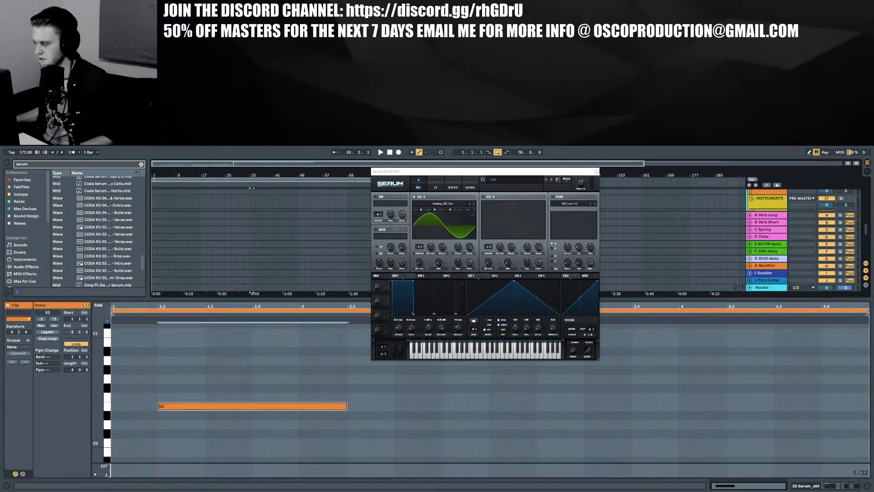
left_click(866, 270)
scroll(207, 245, "up", 2)
left_click(236, 235)
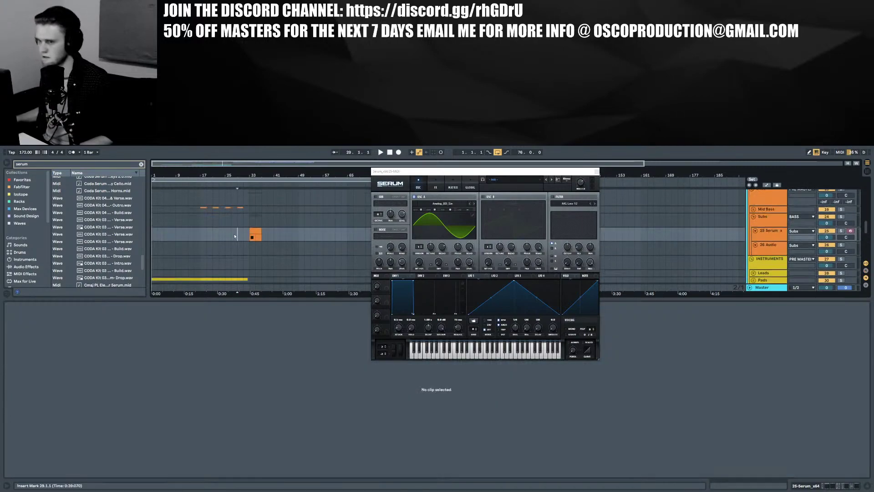
left_click(248, 236)
key("space")
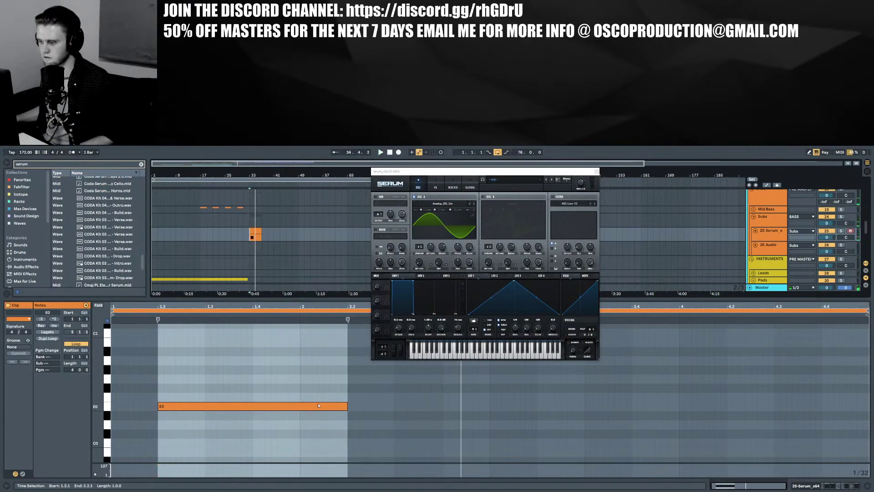
Copy the E0 note so the second one starts at beat 3.2, and audition the pattern
left_click_drag(226, 405, 511, 406)
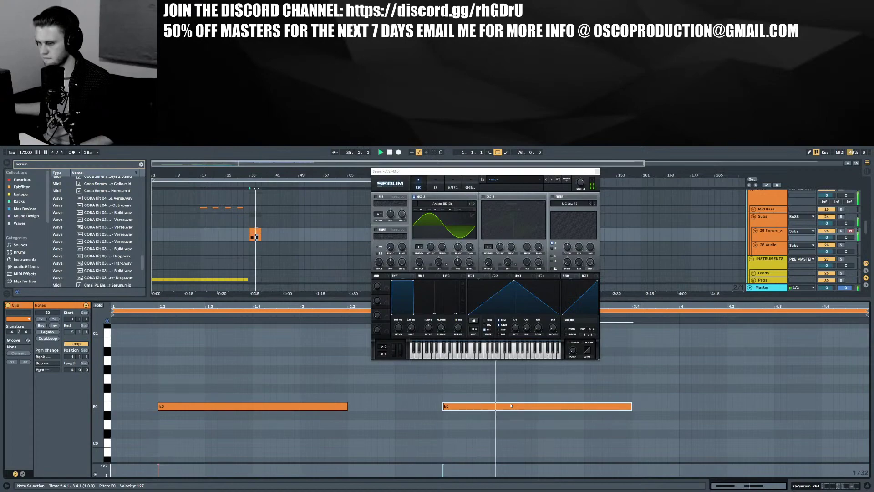
left_click_drag(511, 405, 583, 406)
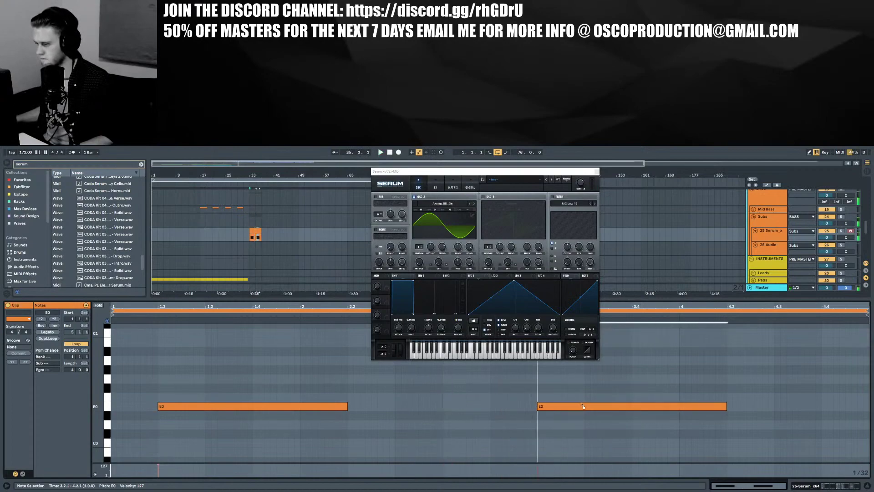
key("space")
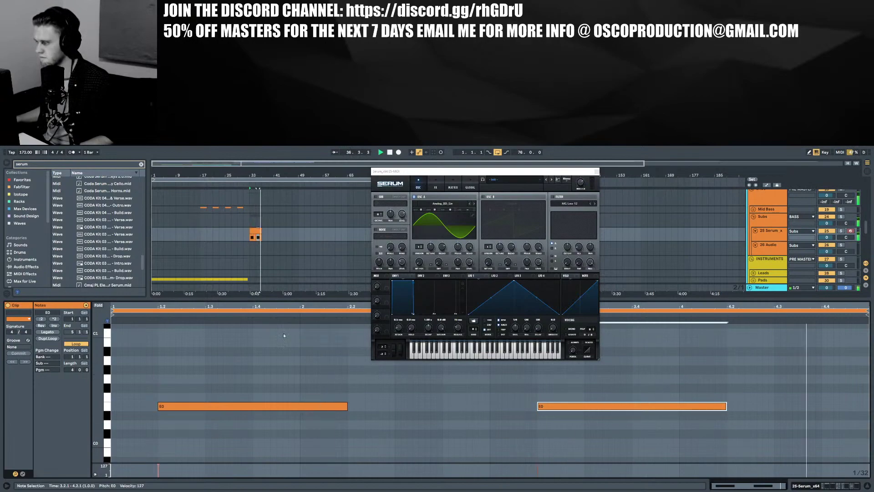
Duplicate the sub clip to bars 37–41 and loop both clips from bar 33 to 41
left_click(256, 230)
key("space")
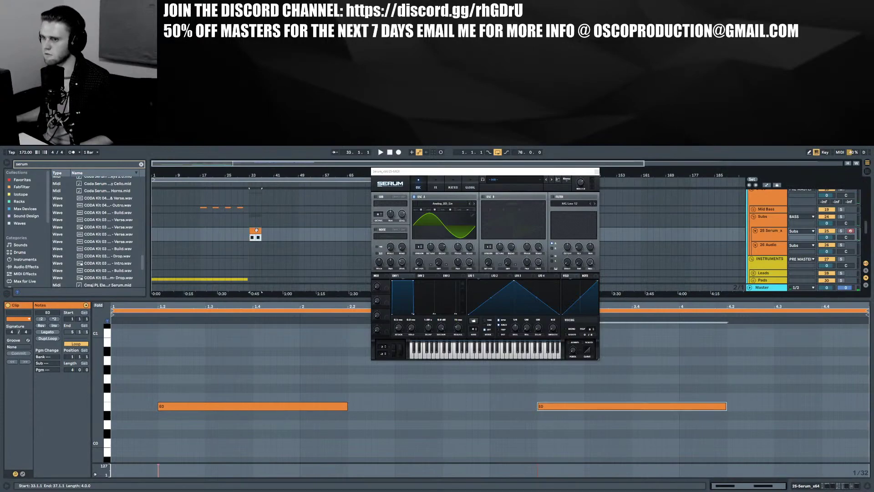
key("ctrl+d")
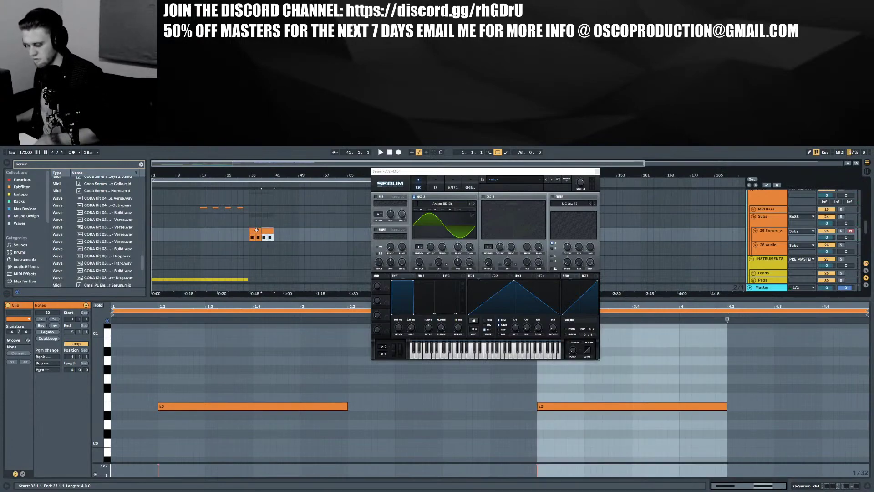
left_click(256, 230, "shift")
key("ctrl+l")
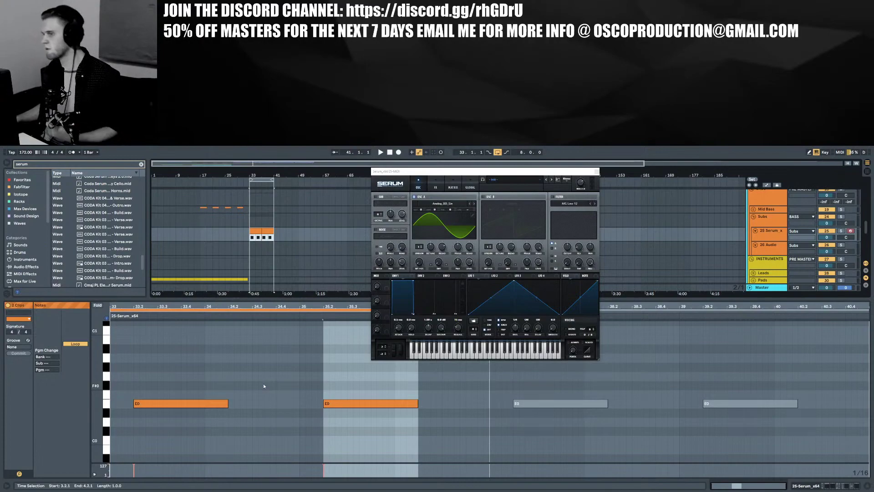
Hide the clip's note editor and adjust oscillator A's wavetable position in Serum
left_click(868, 485)
scroll(244, 253, "up", 6)
scroll(246, 255, "down", 5)
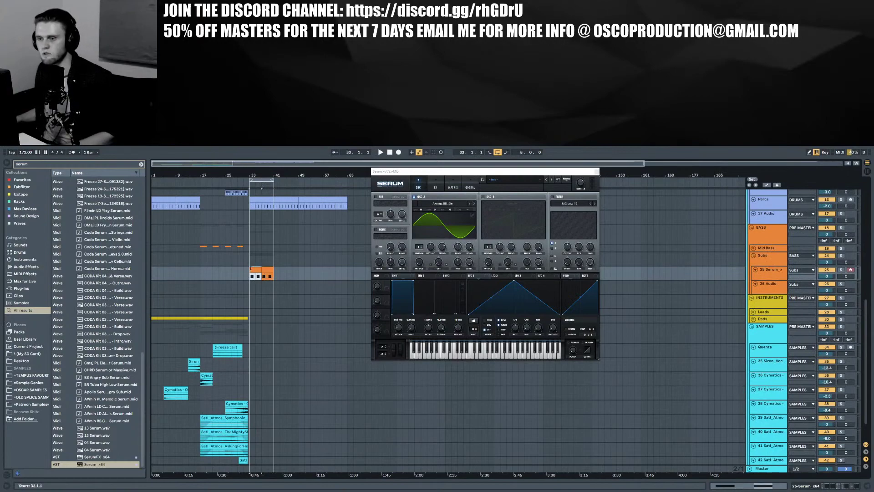
scroll(246, 269, "up", 5)
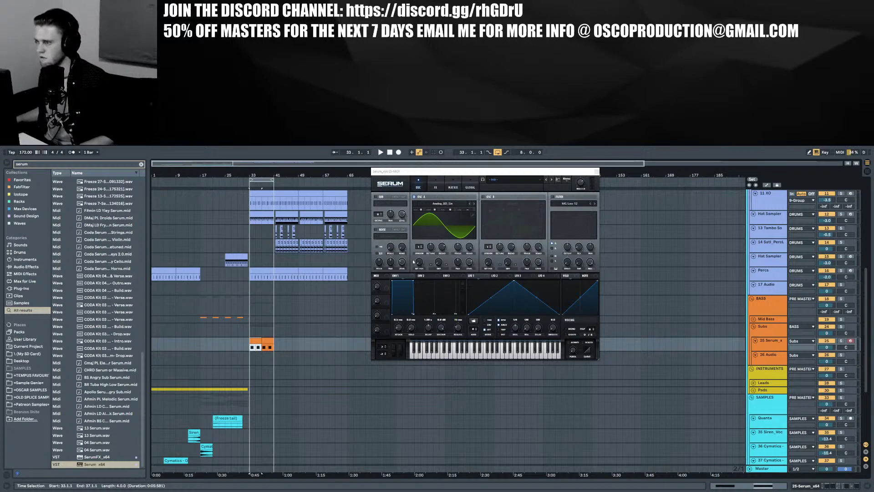
left_click_drag(416, 261, 420, 276)
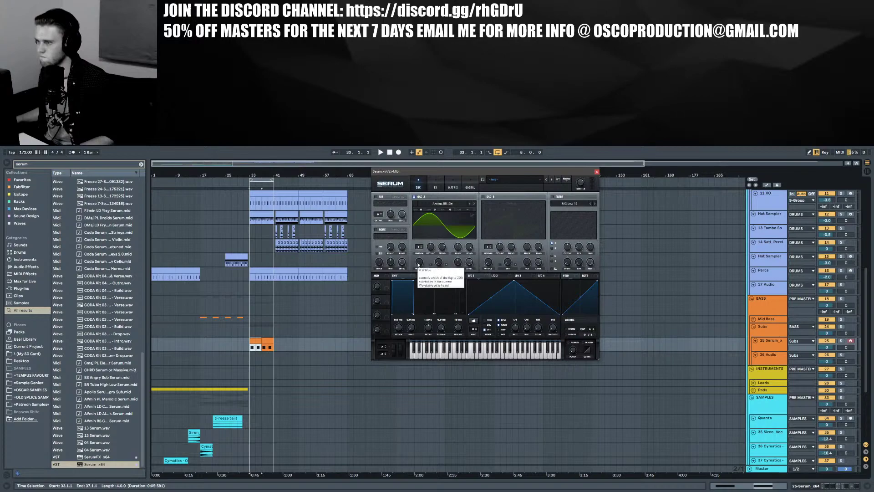
left_click_drag(417, 264, 422, 231)
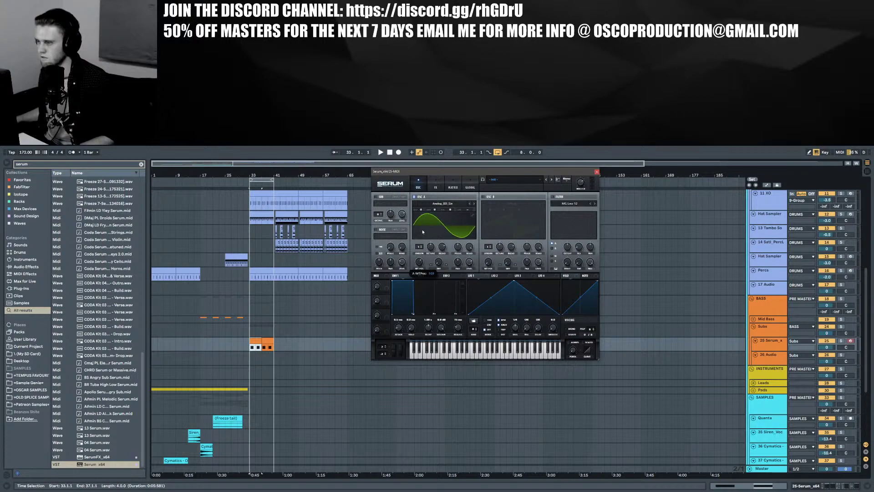
Audition the looped sub pattern and adjust Serum's master volume
key("space")
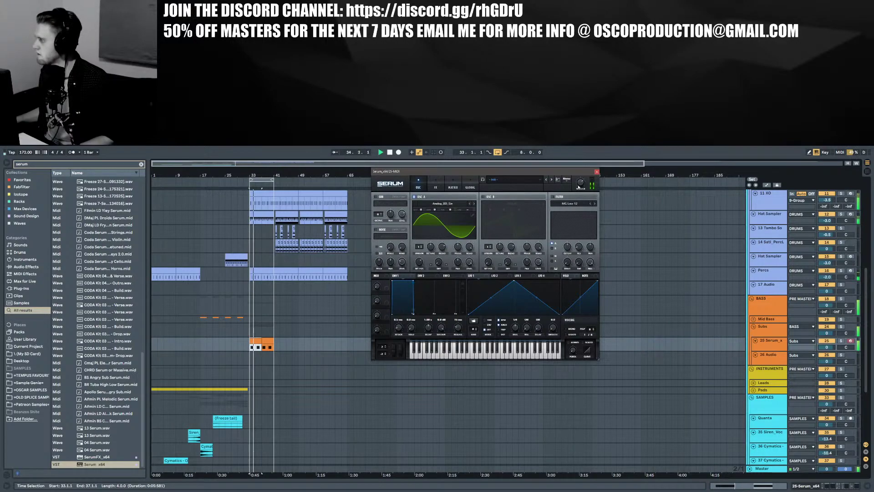
key("space")
left_click_drag(577, 185, 578, 181)
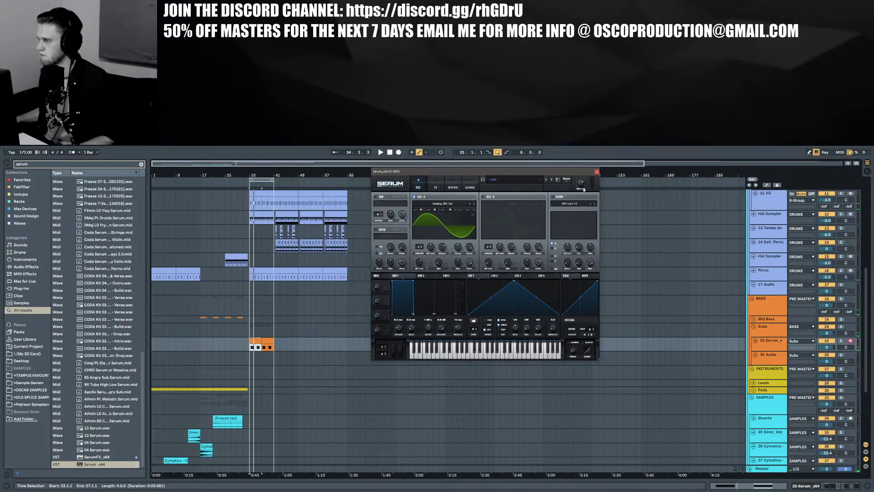
mouse_move(581, 184)
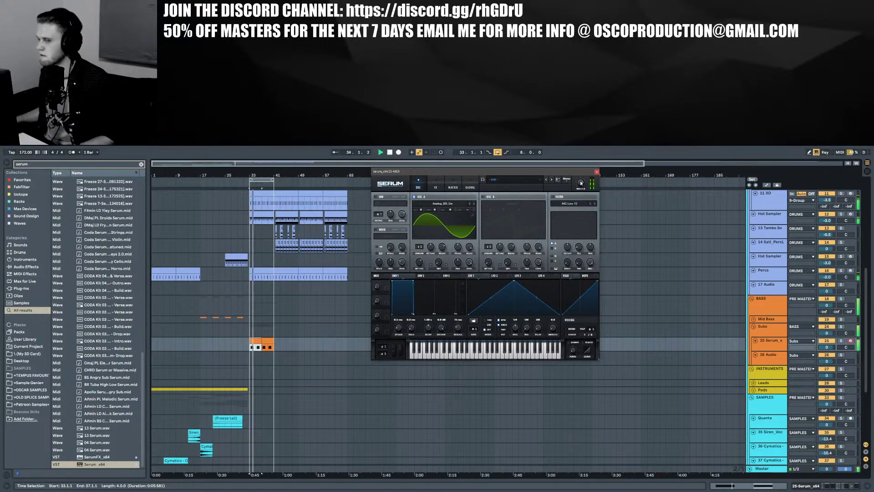
Show the sub track's device chain and delete the NLS Channel and SSLChannel plug-ins
left_click(820, 485)
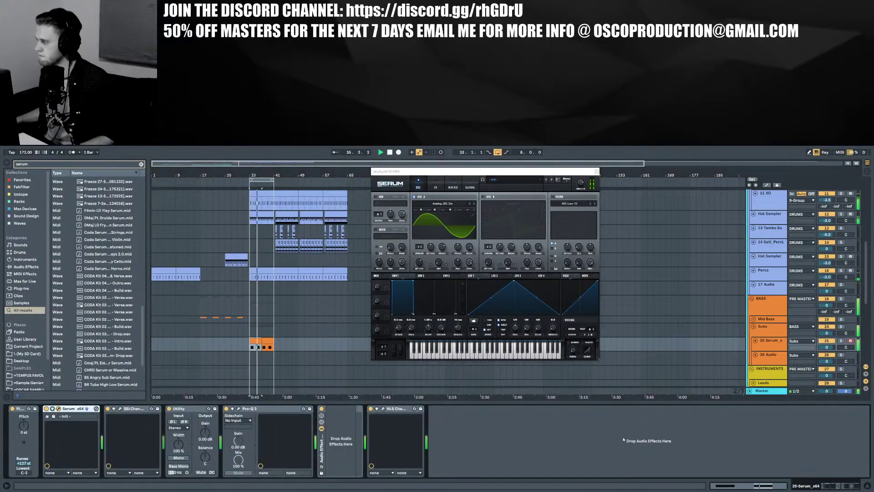
left_click(389, 409)
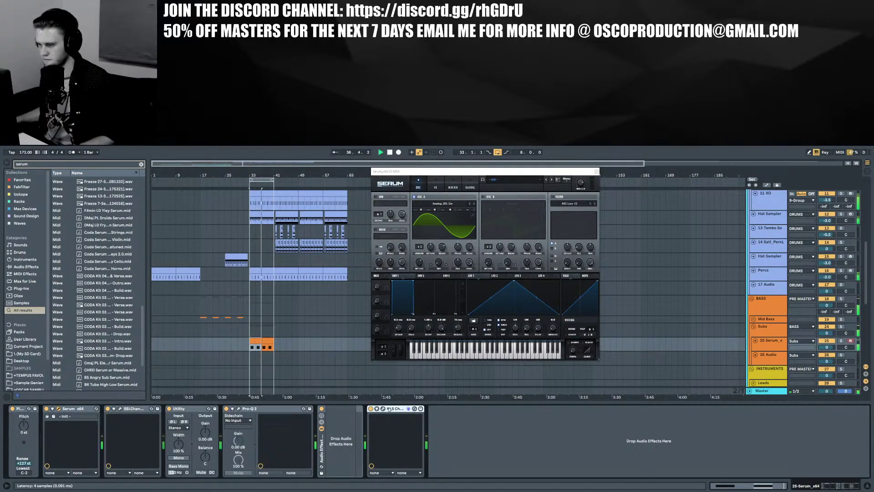
key("Delete")
left_click(131, 409)
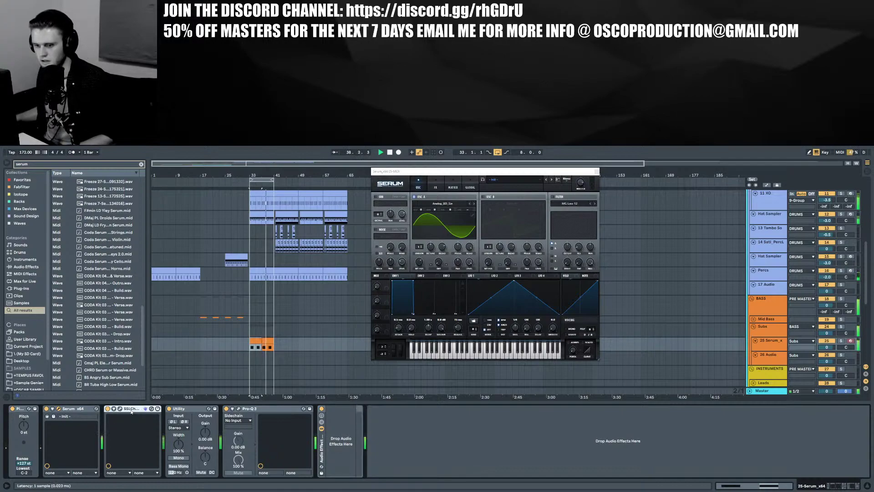
key("Delete")
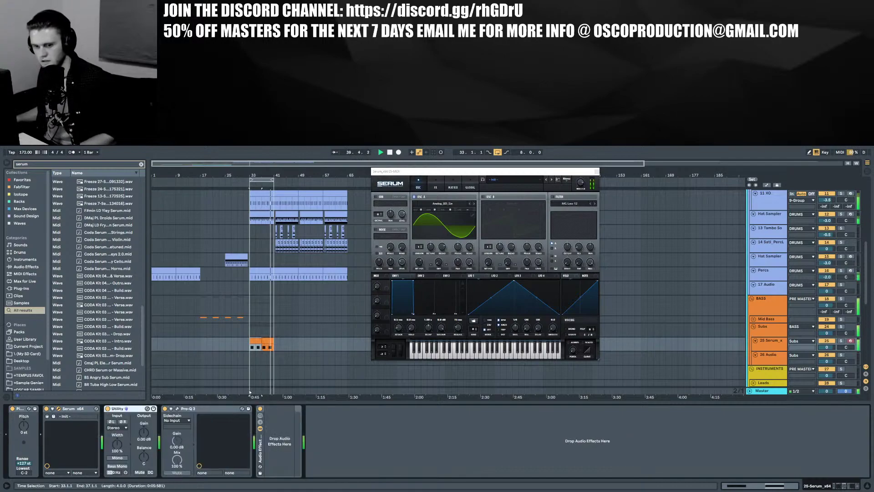
Shape Serum's Env 2 into a short, fast decay that falls to zero sustain
left_click_drag(419, 262, 418, 311)
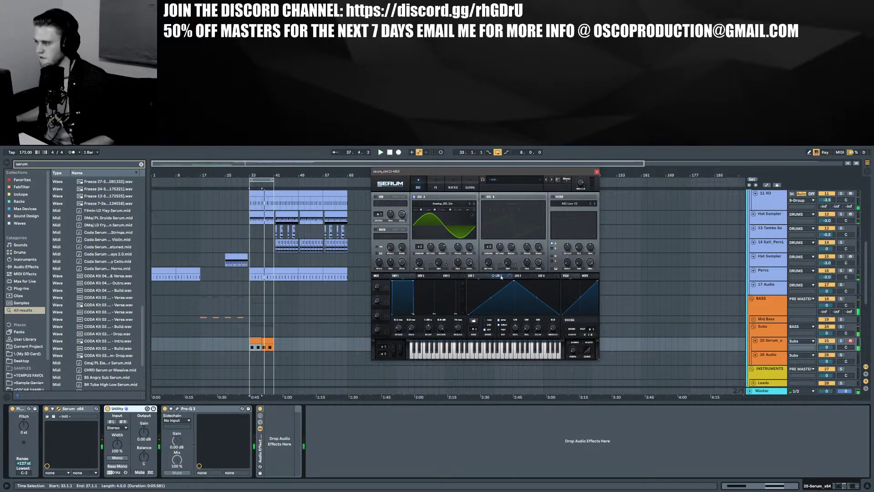
left_click(433, 277)
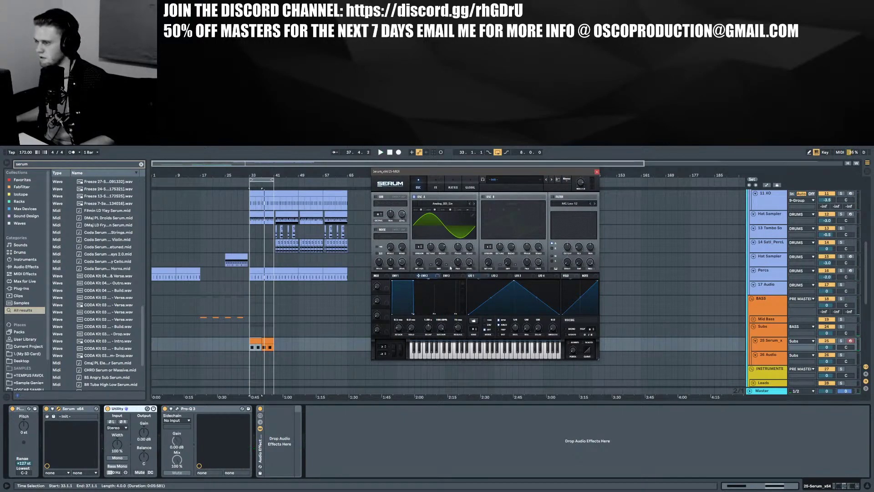
left_click_drag(413, 281, 379, 361)
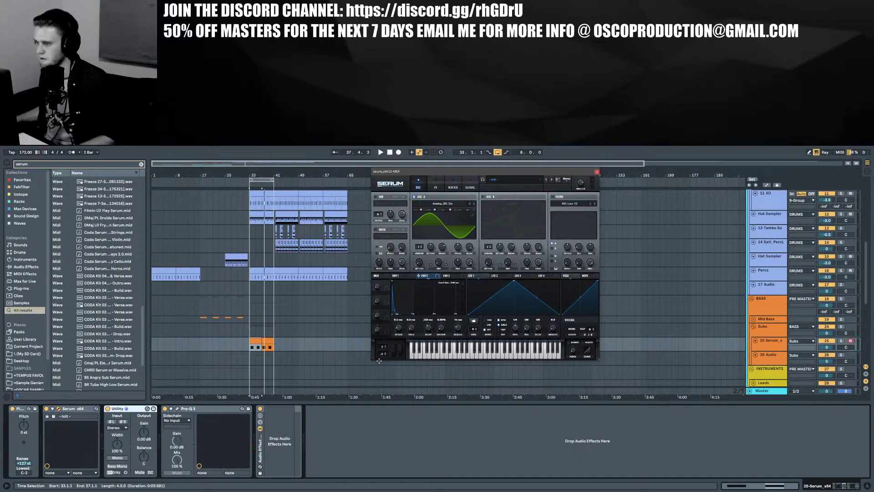
Route Env 2 to the global master tuning in Serum's modulation matrix
left_click(435, 184)
left_click(452, 187)
left_click(384, 203)
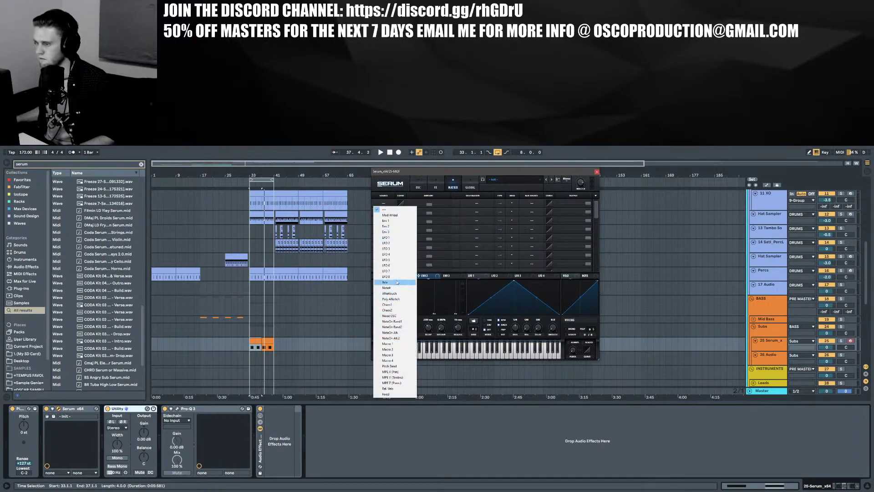
left_click(400, 226)
left_click(476, 203)
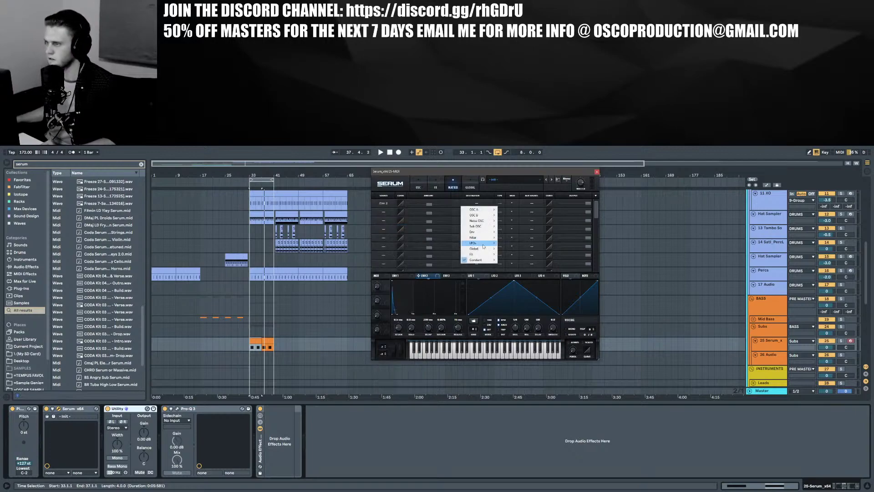
mouse_move(478, 249)
left_click(509, 249)
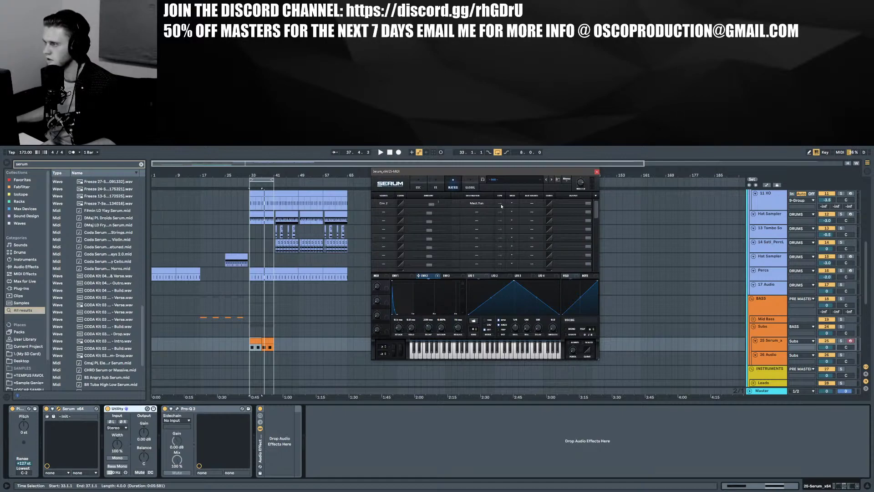
Fine-tune Env 2's decay time by ear while playing the sub loop, and check Serum's effects page
key("space")
left_click(435, 183)
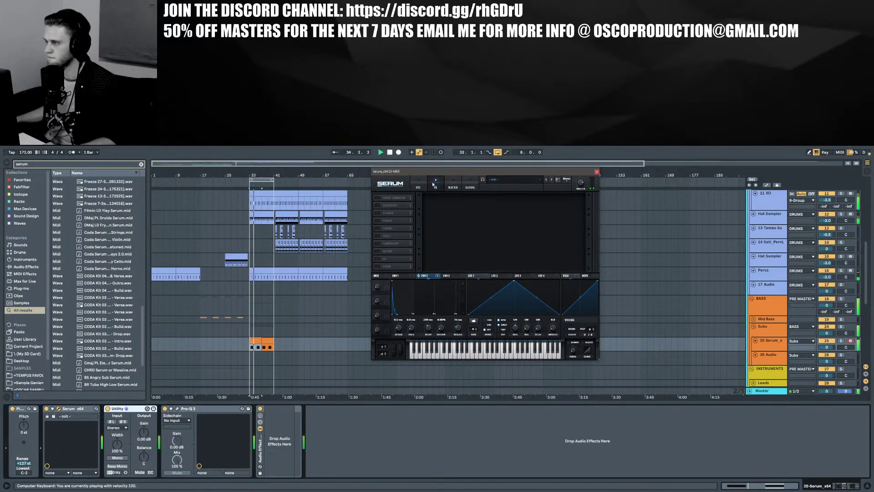
left_click(417, 184)
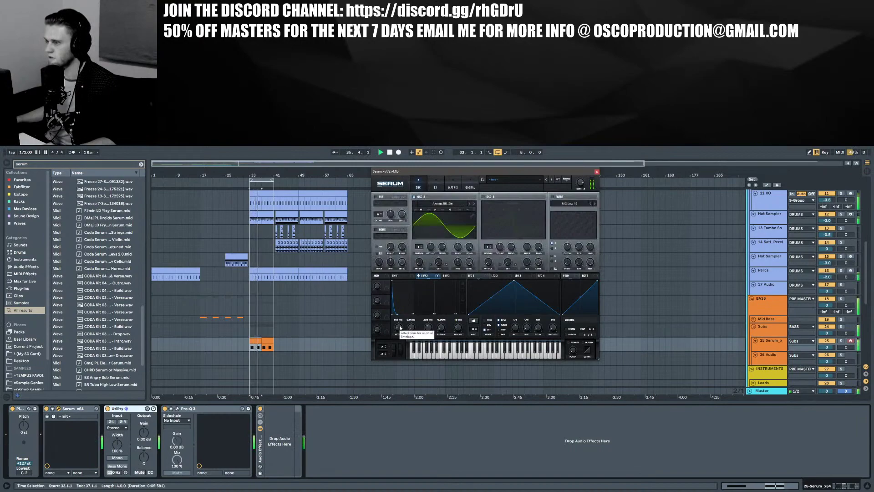
key("space")
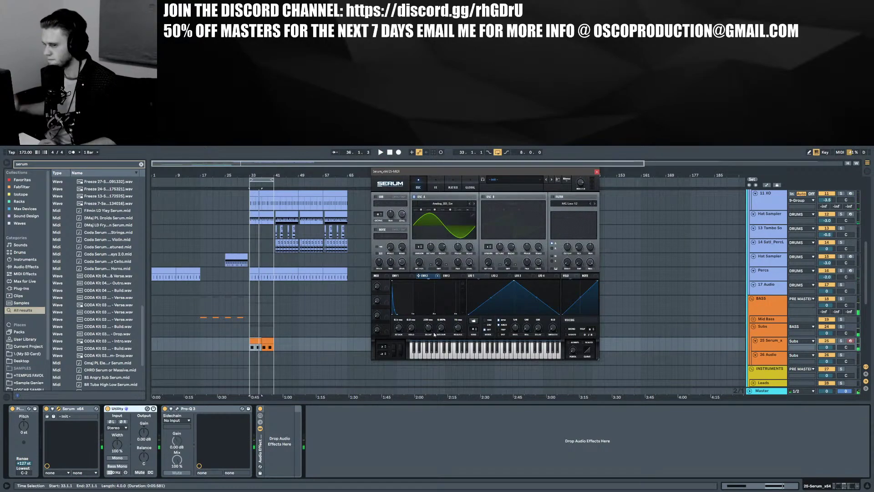
left_click_drag(428, 331, 428, 326)
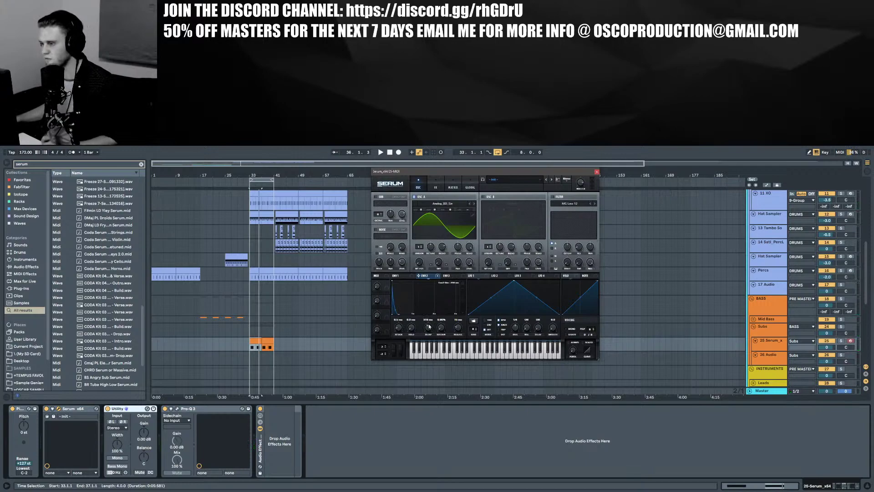
key("space")
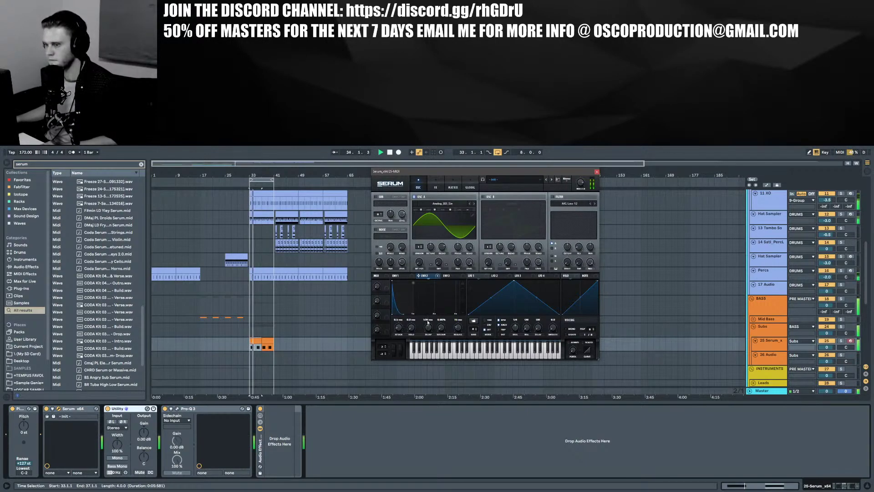
left_click_drag(399, 327, 408, 369)
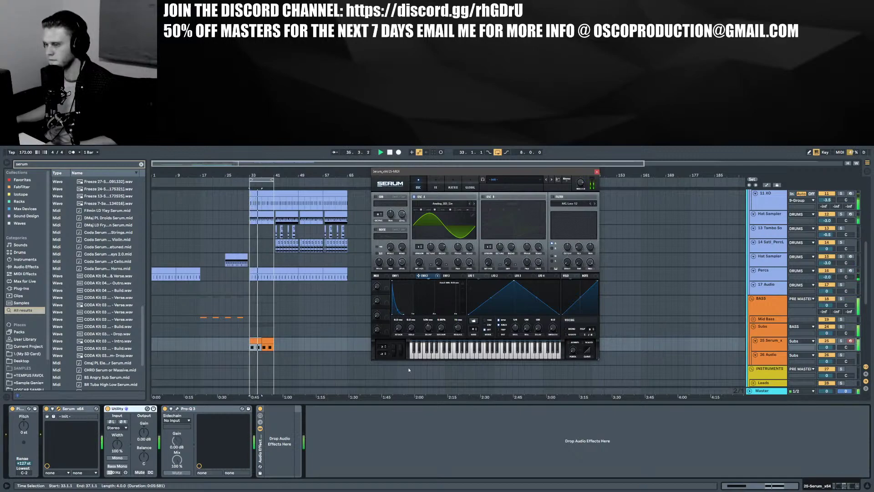
left_click_drag(428, 328, 428, 334)
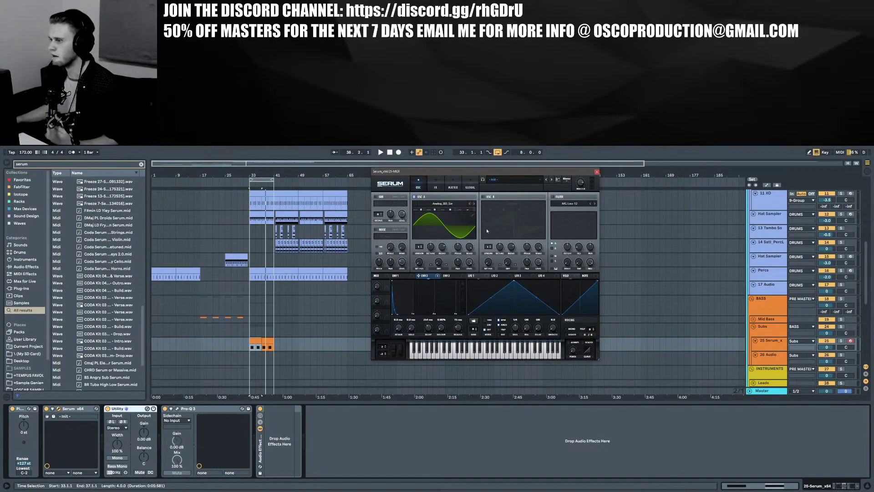
left_click(435, 187)
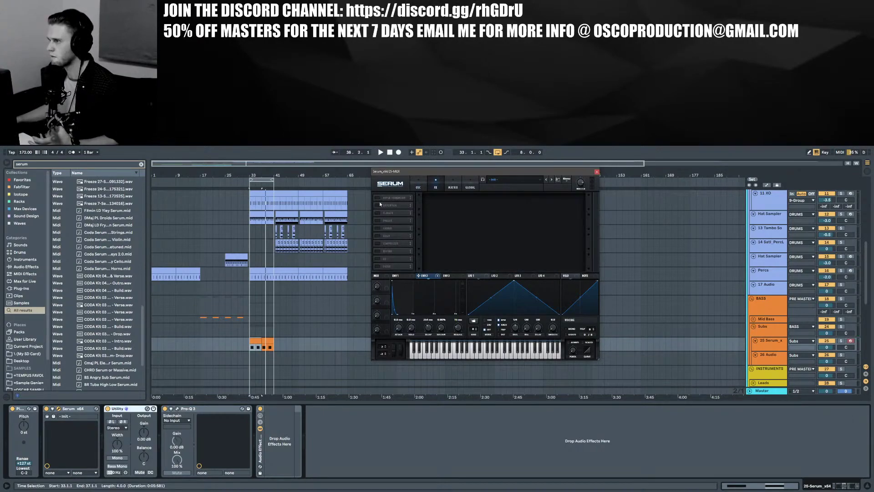
left_click(418, 186)
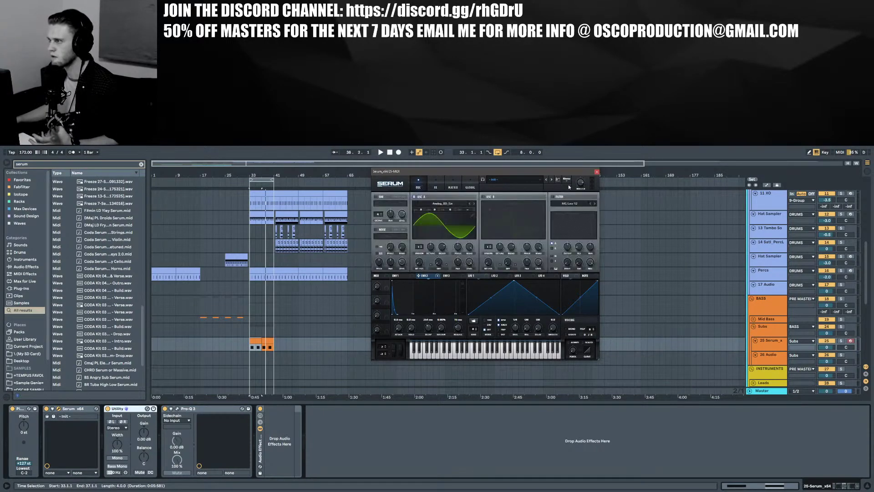
Add a second chain to the Audio Effect Rack on the Serum sub track and place a copy of Pro-Q 3 in its first chain
left_click(596, 171)
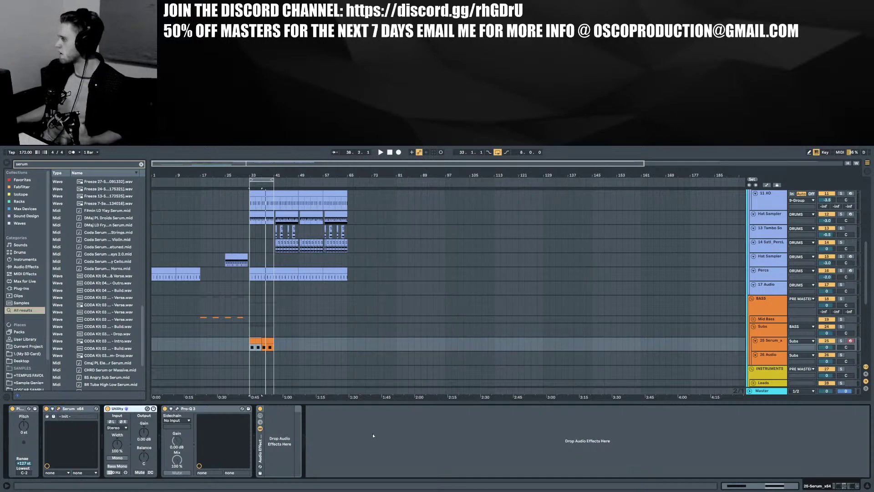
left_click(260, 422)
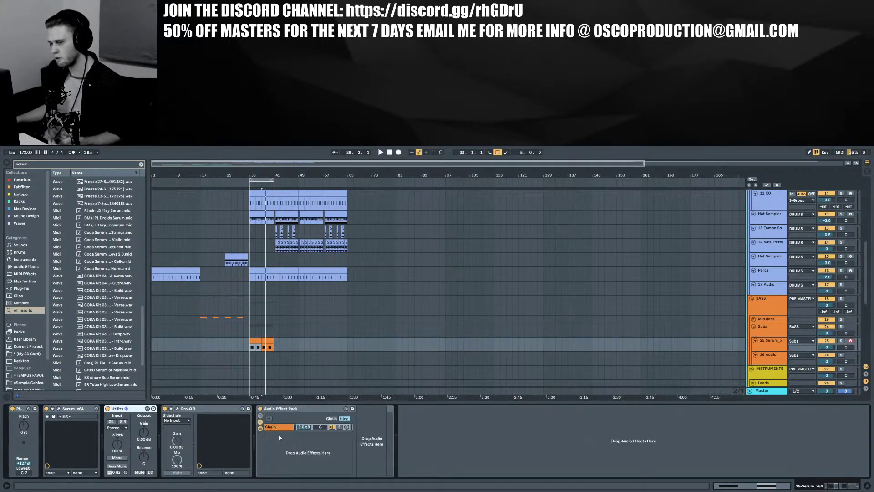
key("ctrl+d")
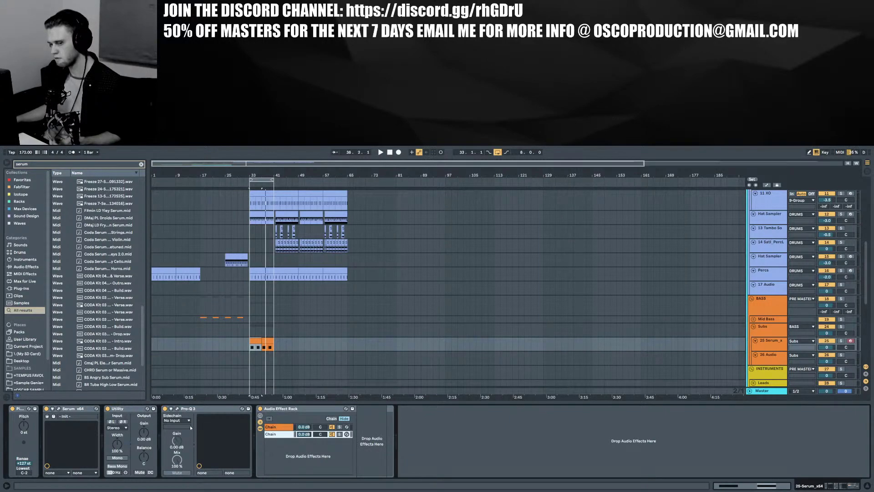
left_click(280, 427)
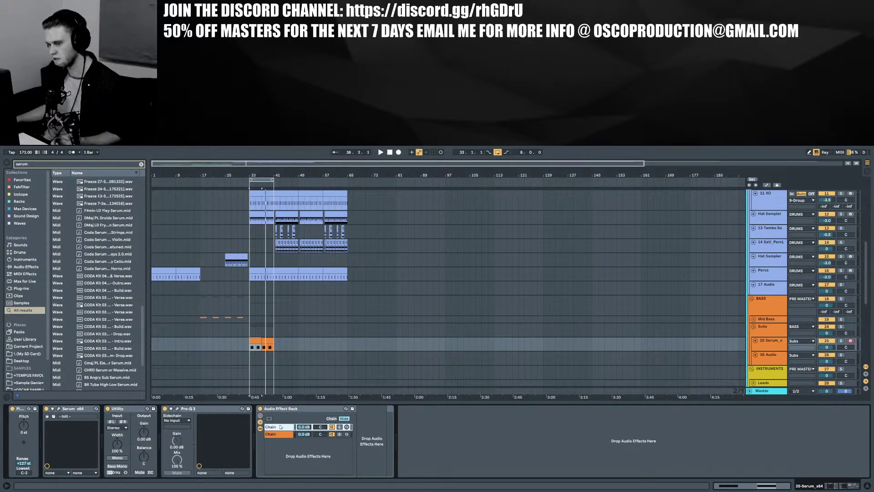
left_click(194, 409)
left_click_drag(442, 446, 442, 446)
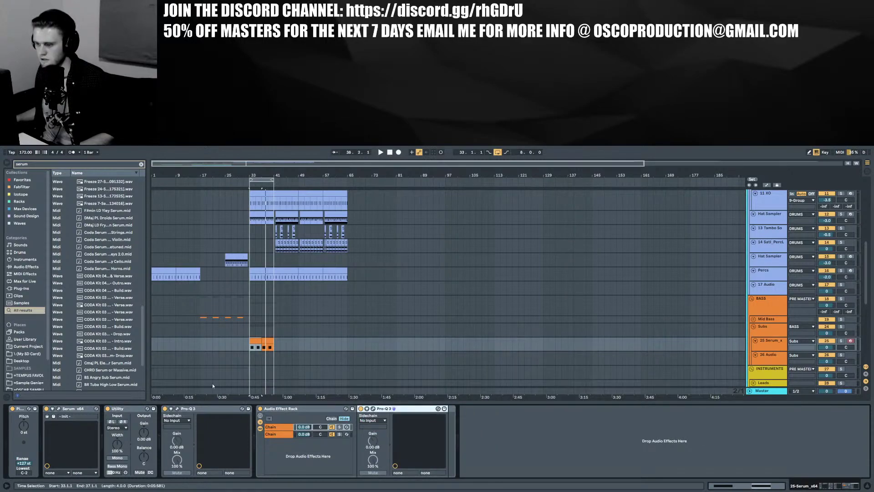
Look through the Arturia VST3 plug-ins in the browser and search for "pre"
key("ctrl+f")
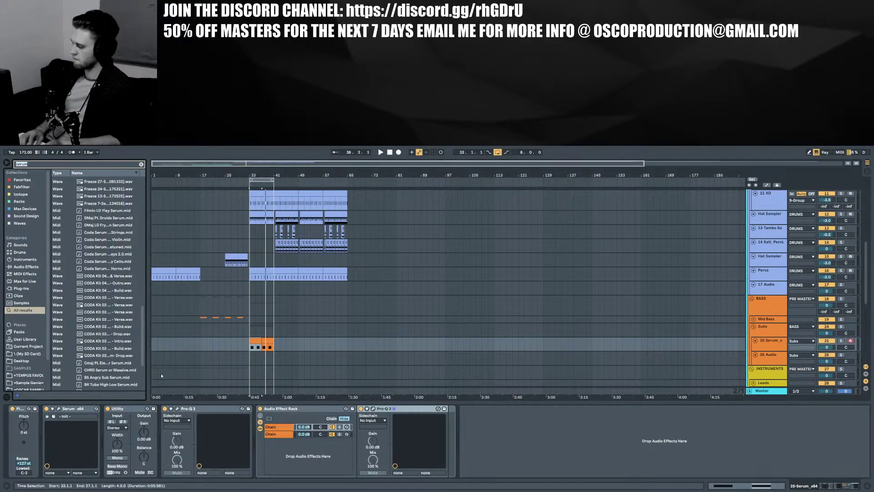
left_click(22, 288)
key("BackSpace")
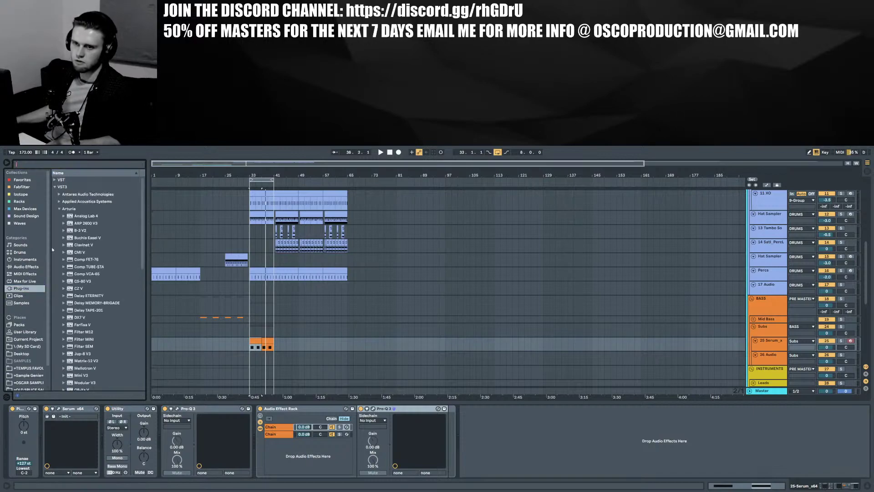
scroll(97, 256, "down", 5)
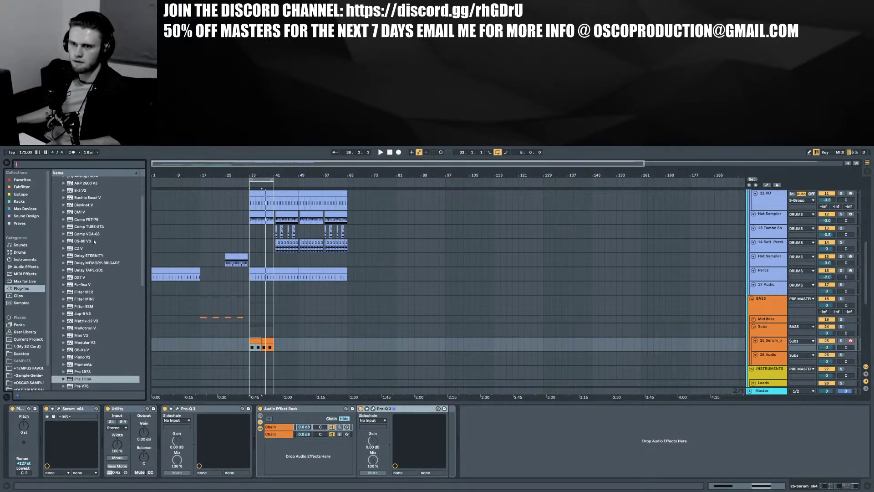
scroll(97, 258, "down", 2)
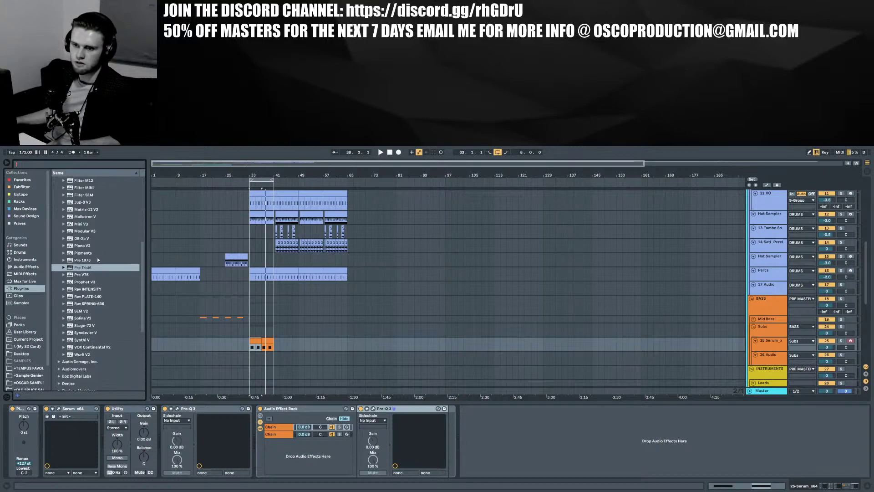
scroll(97, 258, "up", 2)
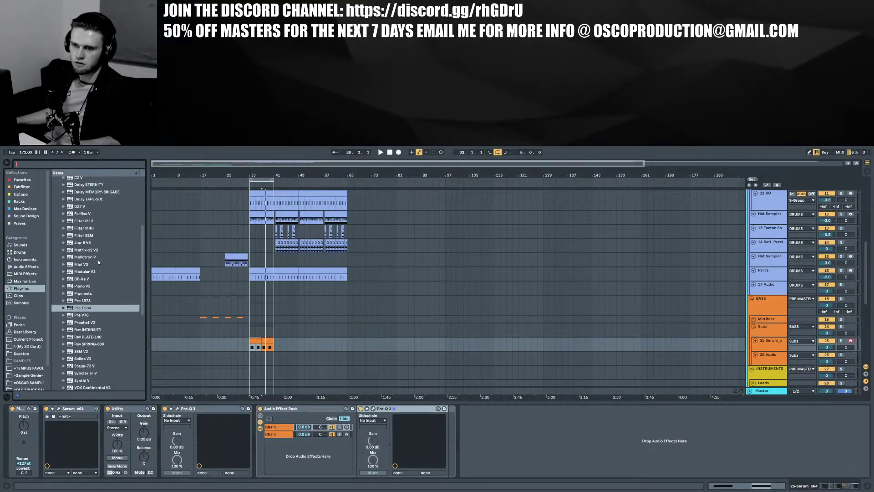
scroll(100, 222, "up", 5)
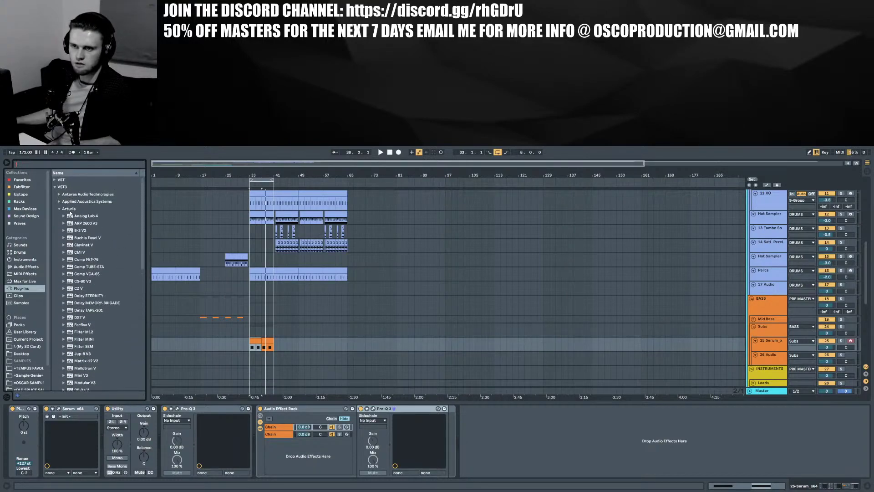
type("pre")
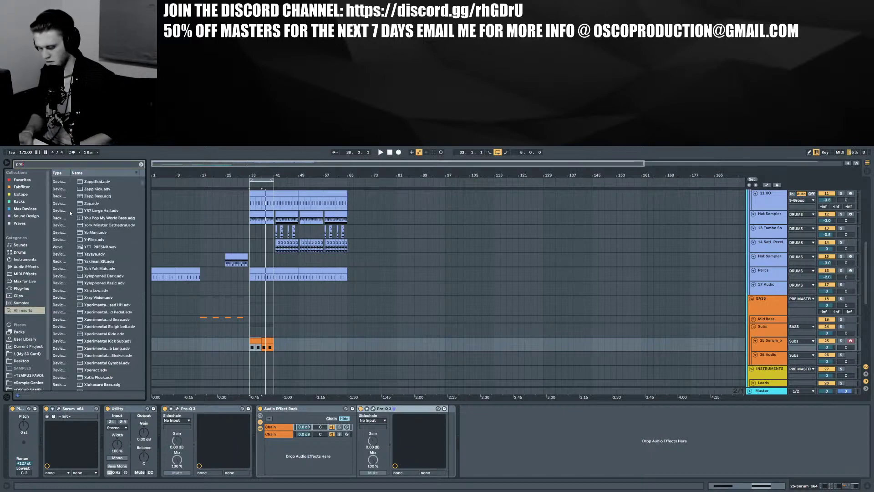
left_click_drag(141, 181, 141, 213)
Add the Arturia Pre Box rack from the Sound Design collection after Pro-Q 3 in the first chain and spread its plug-in windows side by side
left_click(26, 180)
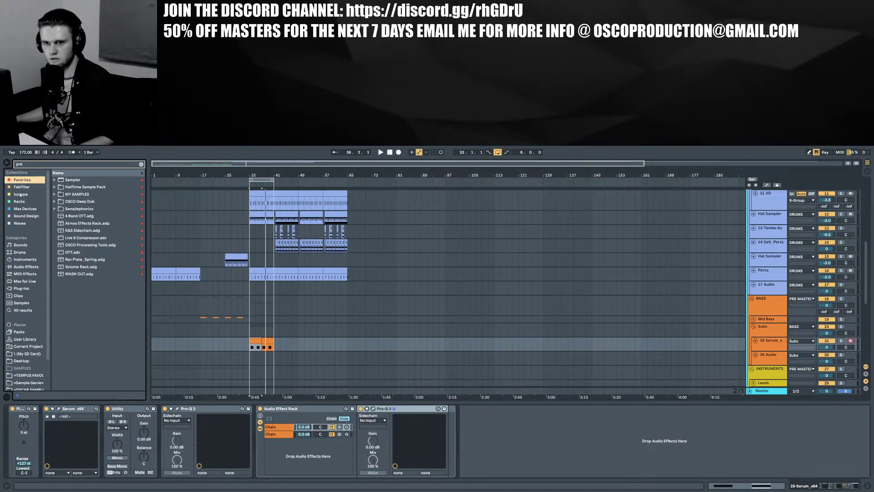
left_click(28, 216)
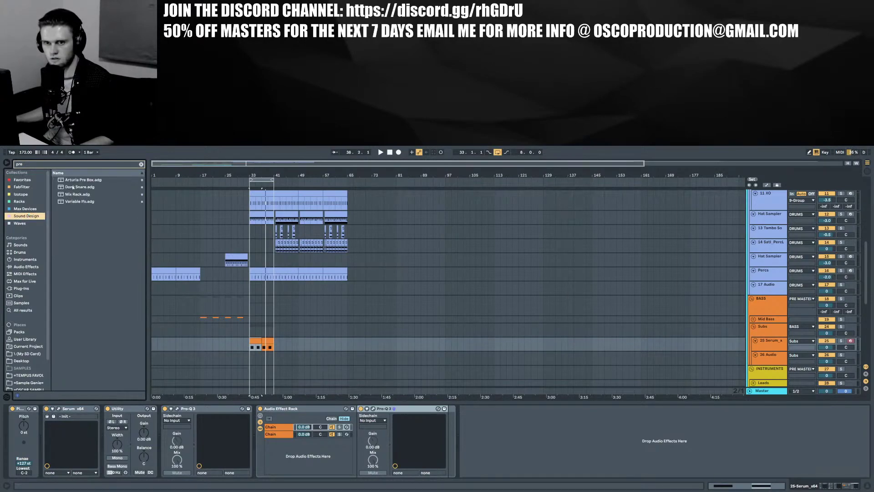
left_click_drag(73, 180, 449, 428)
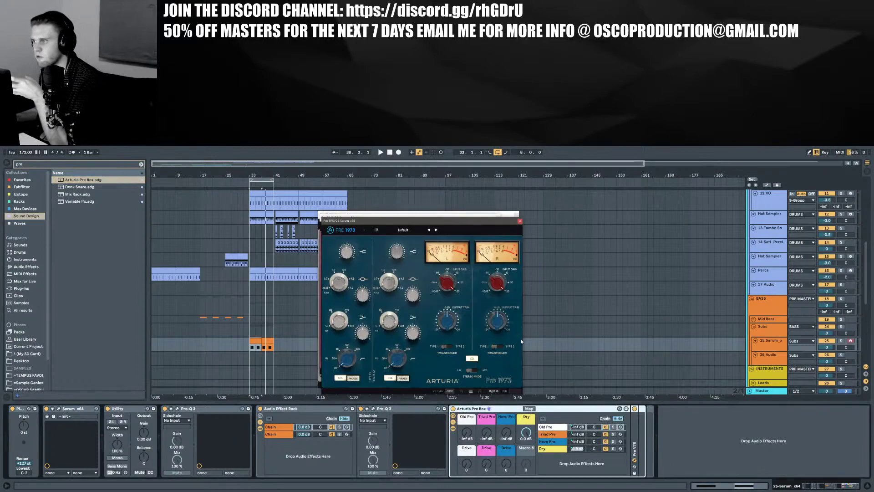
left_click_drag(486, 222, 714, 226)
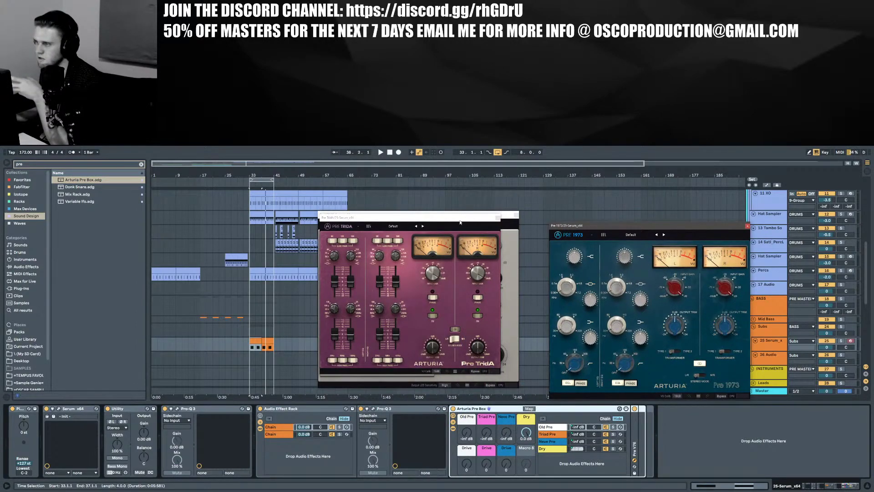
left_click_drag(459, 222, 260, 230)
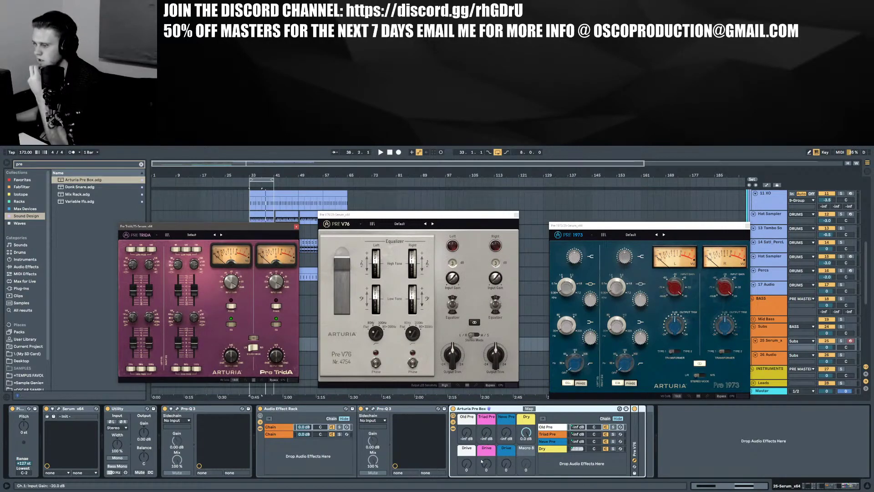
Try out the Drive macros of the Arturia Pre Box and show the rack's macro mappings
left_click_drag(466, 463, 466, 427)
left_click_drag(466, 463, 466, 463)
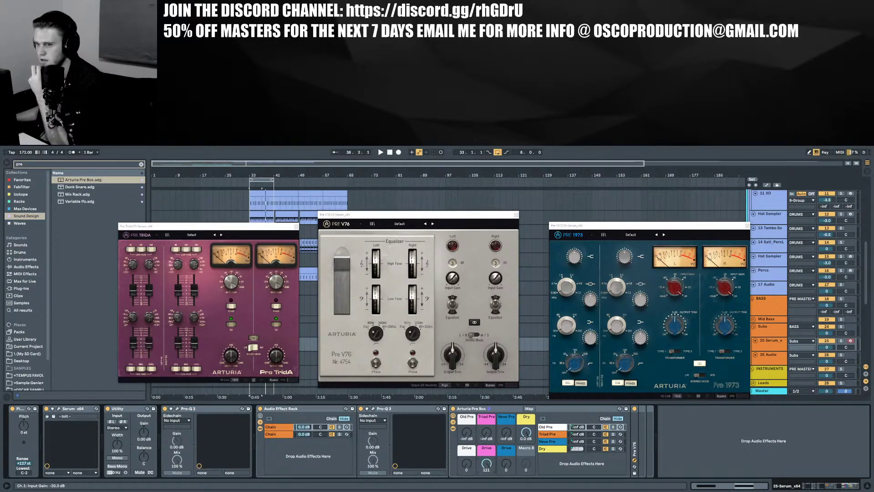
mouse_move(466, 431)
left_mouse_down()
mouse_move(466, 423)
mouse_move(466, 440)
left_mouse_up()
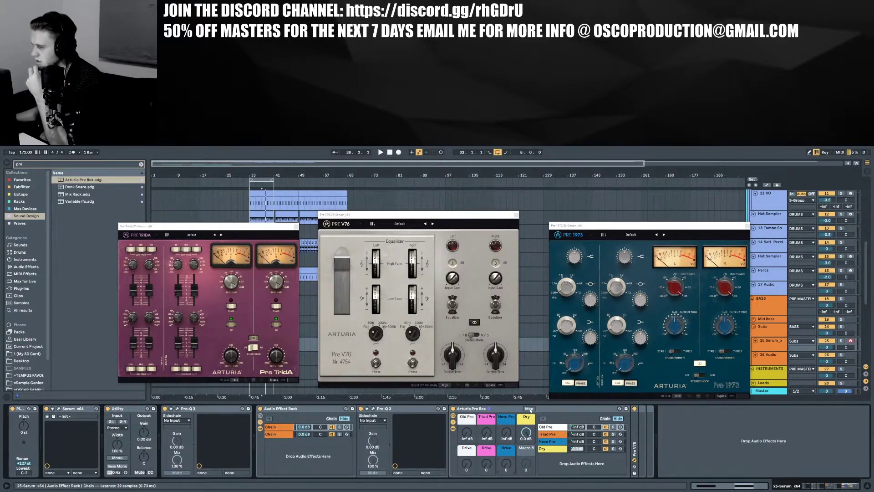
left_click(530, 408)
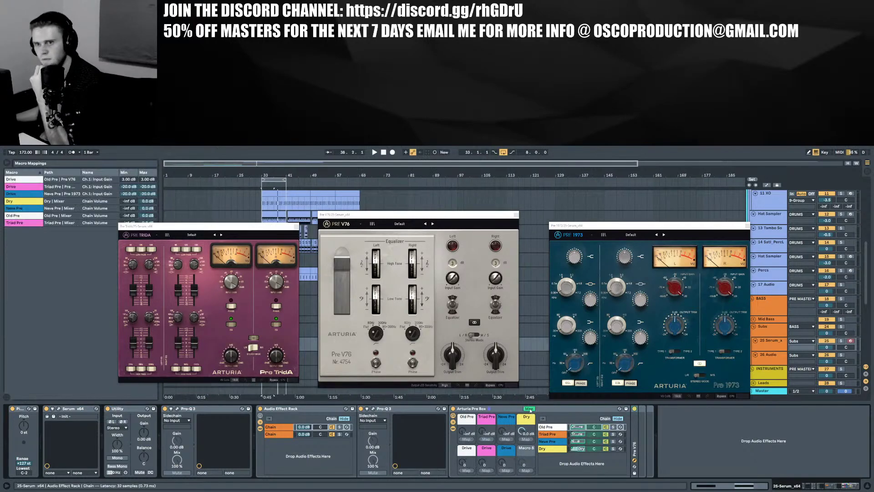
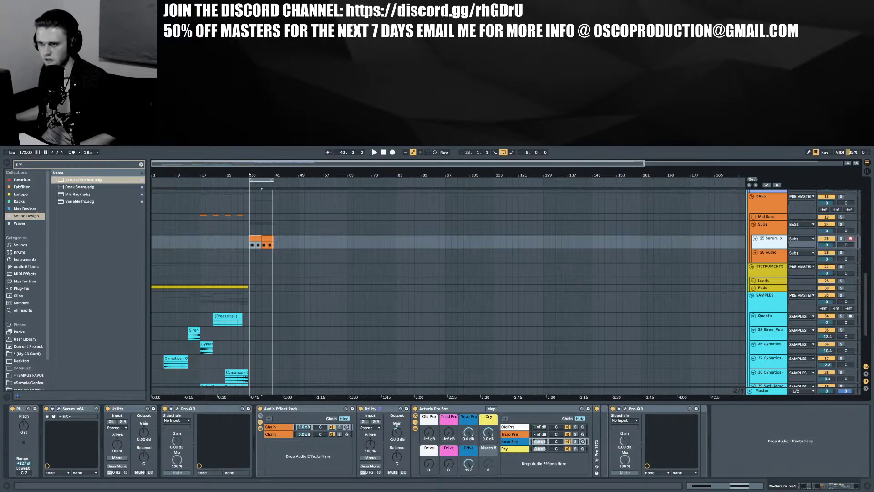
Duplicate the Serum track in the Subs group together with its clips and devices
key("ctrl+d")
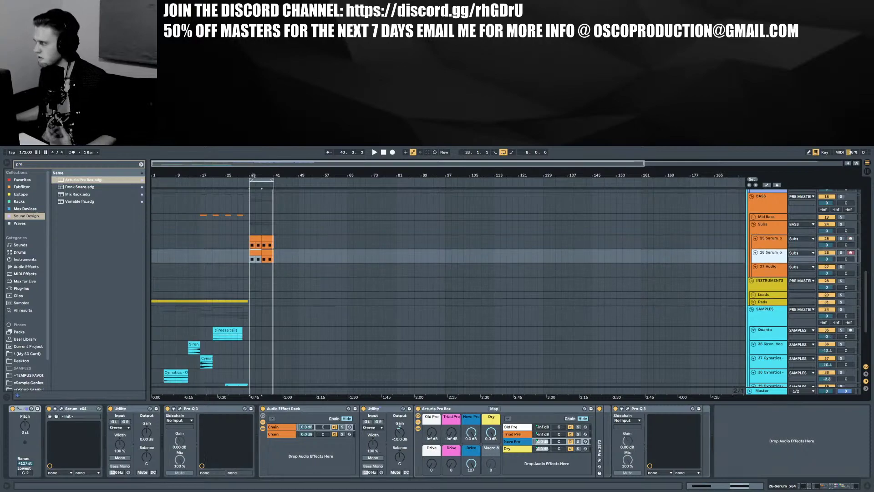
key("z")
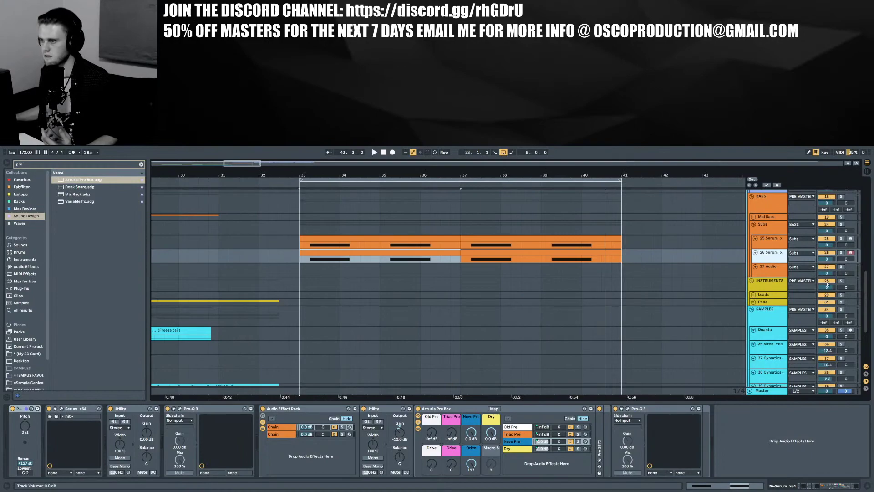
Collapse the SAMPLES, 9 Group, DRUMS and Reference track groups so that mainly the bass tracks stay unfolded
left_click(752, 309)
scroll(753, 273, "up", 5)
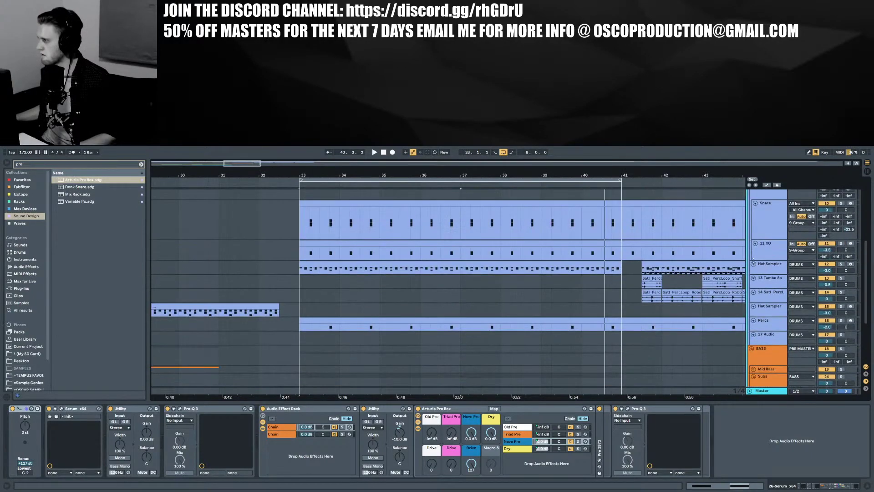
scroll(758, 217, "up", 2)
left_click(753, 232)
scroll(753, 232, "up", 2)
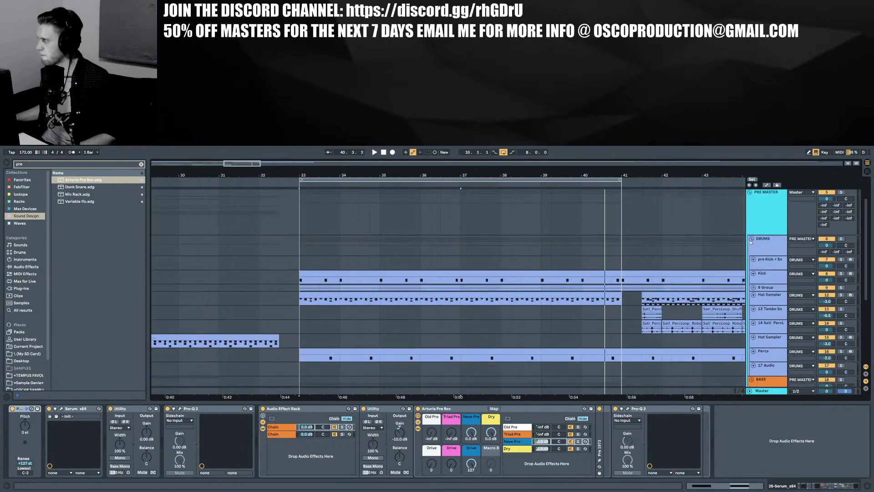
left_click(751, 239)
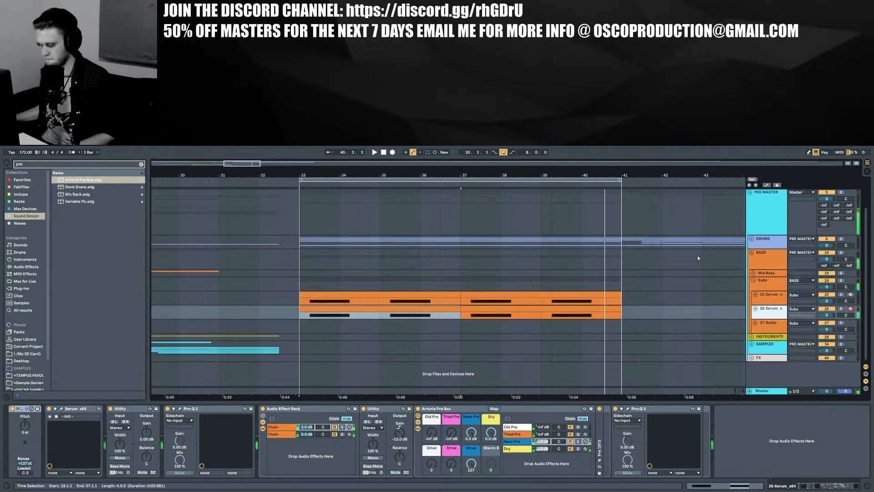
scroll(697, 257, "up", 1)
scroll(683, 243, "up", 3)
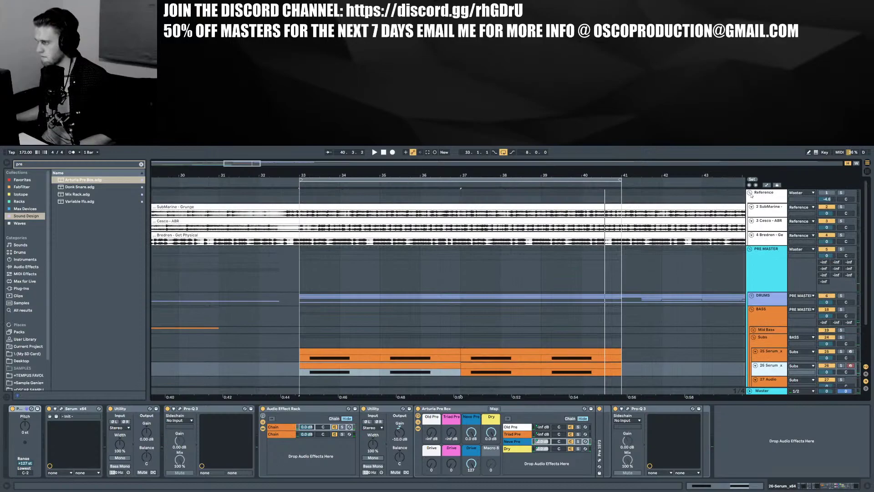
left_click(749, 192)
scroll(461, 273, "up", 1)
scroll(462, 273, "down", 2)
Move the first clip on the duplicated Serum track to bar 34 and delete the remaining clip after it
key("space")
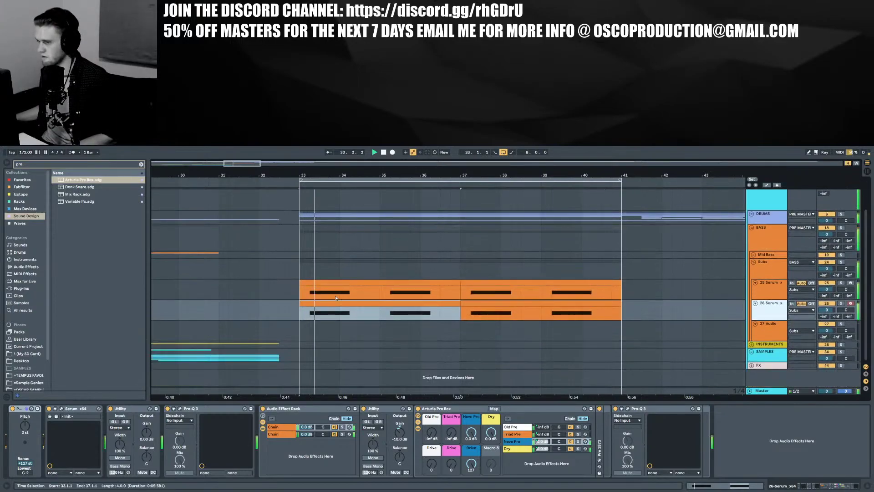
left_click_drag(334, 302, 375, 302)
key("space")
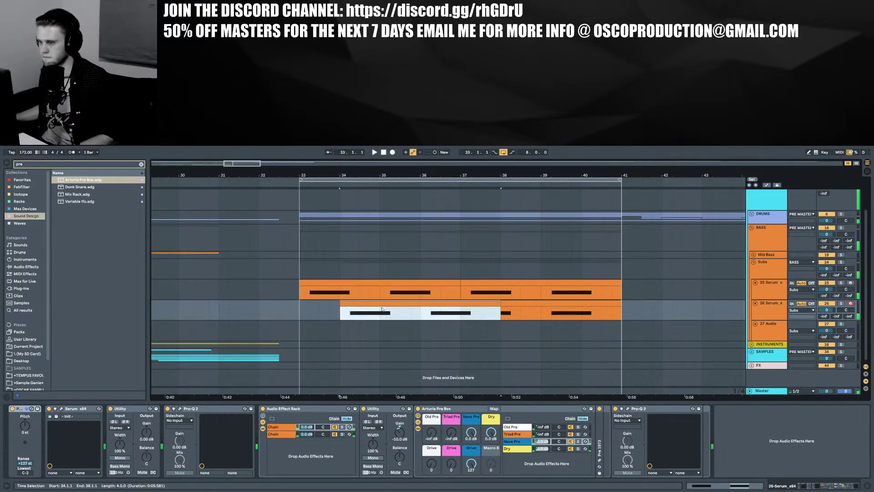
left_click(511, 303)
key("Delete")
Shorten the remaining clip on the duplicated Serum track to the half bar from 34.3.1 to 35.1.1 and audition it
left_click_drag(500, 303, 356, 304)
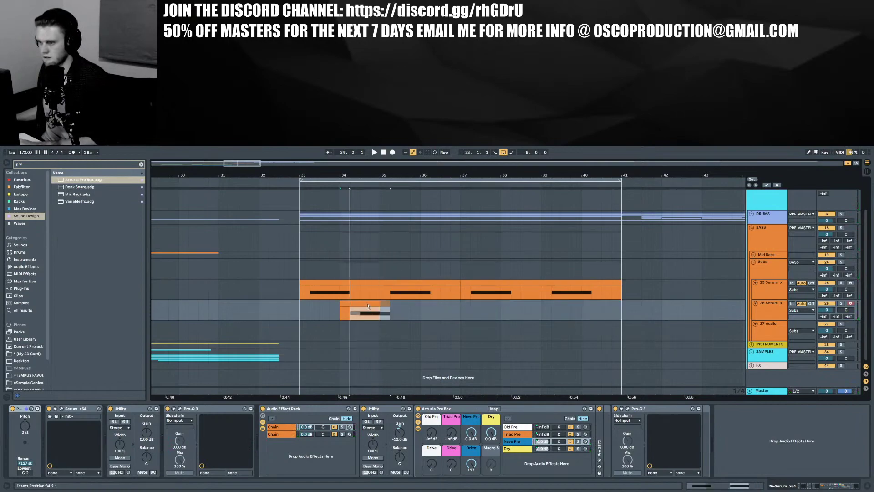
key("space")
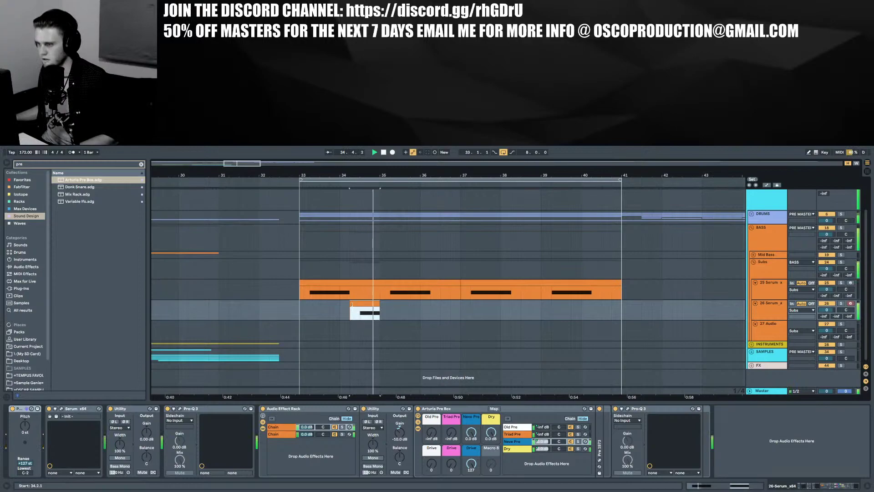
left_click(297, 298)
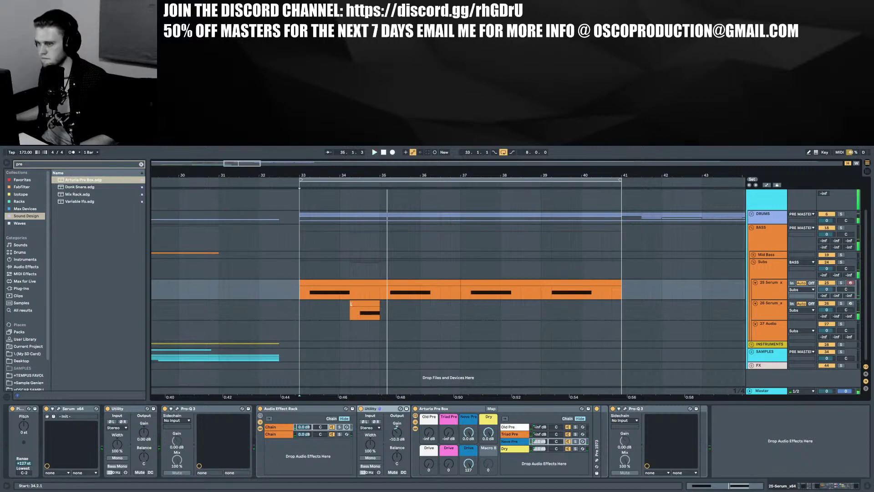
mouse_move(353, 304)
left_mouse_down()
mouse_move(390, 304)
mouse_move(359, 302)
left_mouse_up()
key("space")
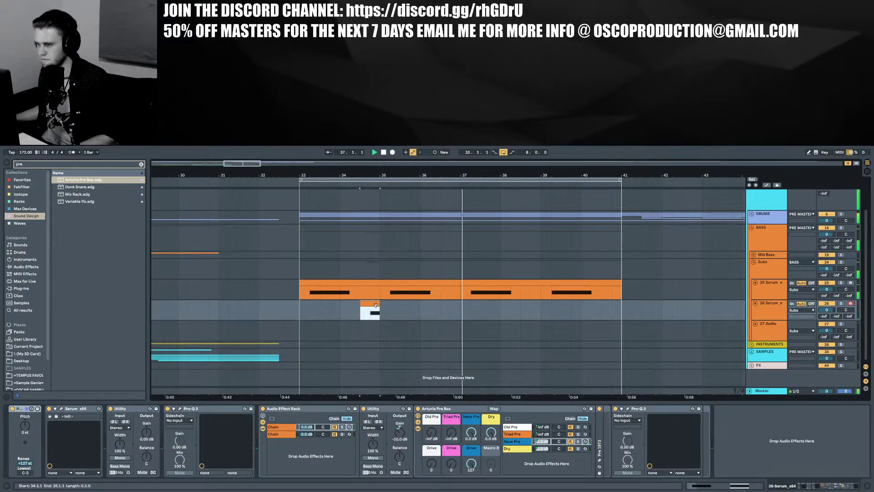
key("space")
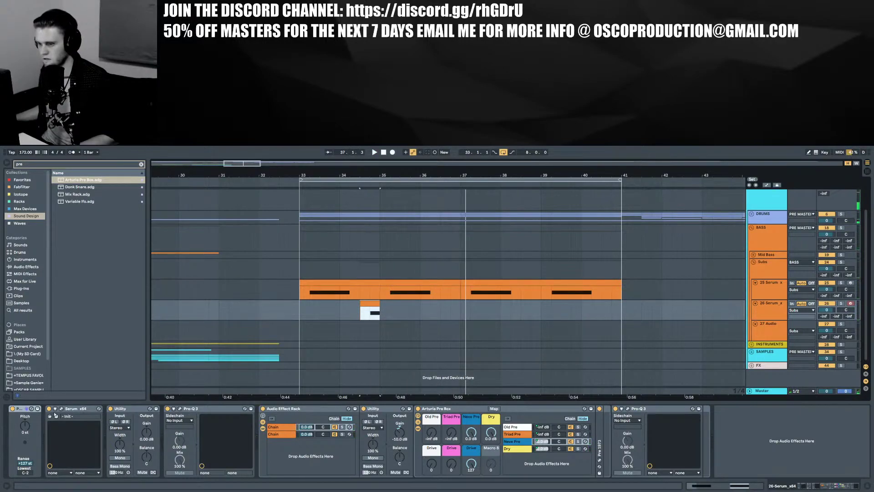
Open Serum on the duplicated track and delete all devices after the first Pro-Q 3, from the Audio Effect Rack onward
key("ctrl+alt+p")
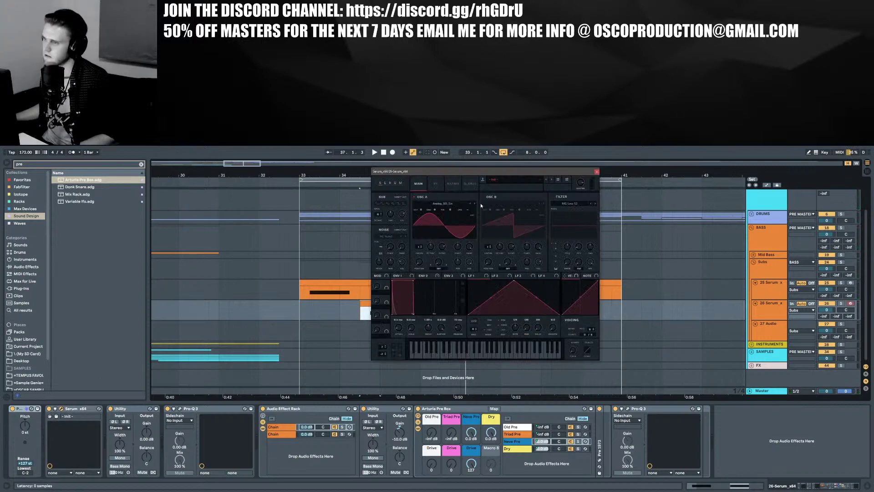
left_click(295, 409)
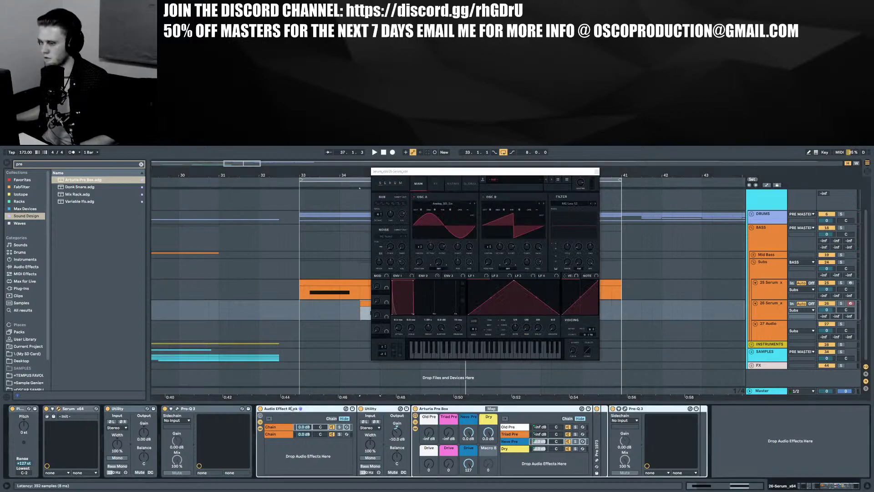
key("Delete")
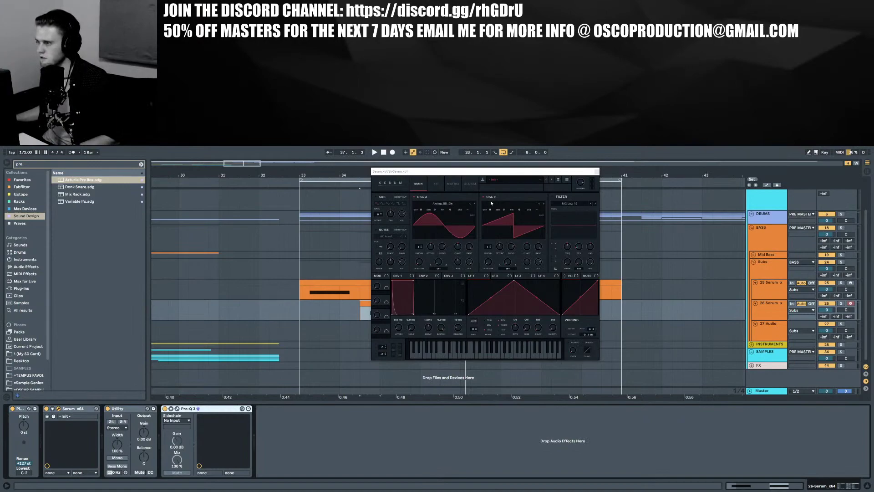
Reduce the amount of the Env 2 to master tuning modulation in Serum's matrix
left_click(533, 309)
left_click(438, 269)
left_click(430, 281)
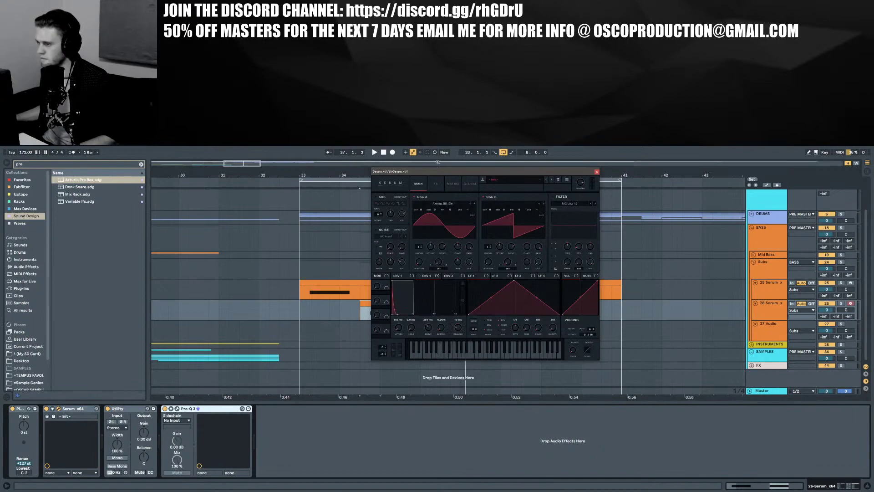
left_click(453, 183)
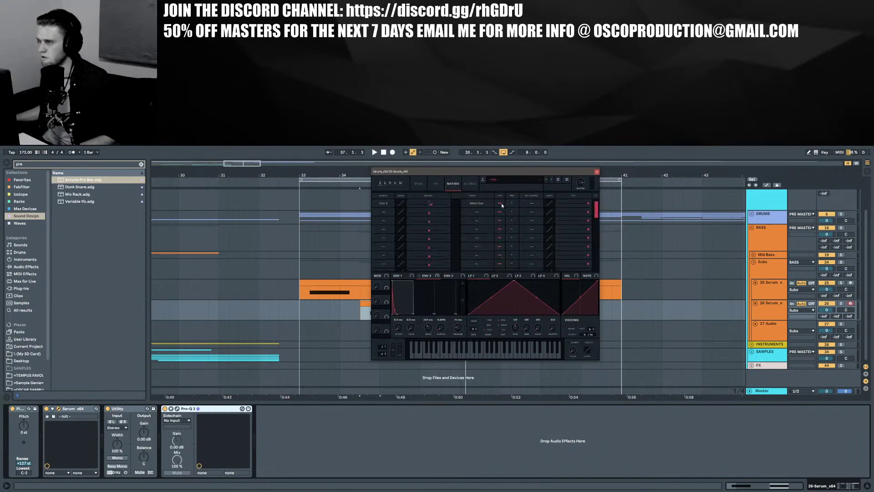
left_click_drag(430, 205, 428, 206)
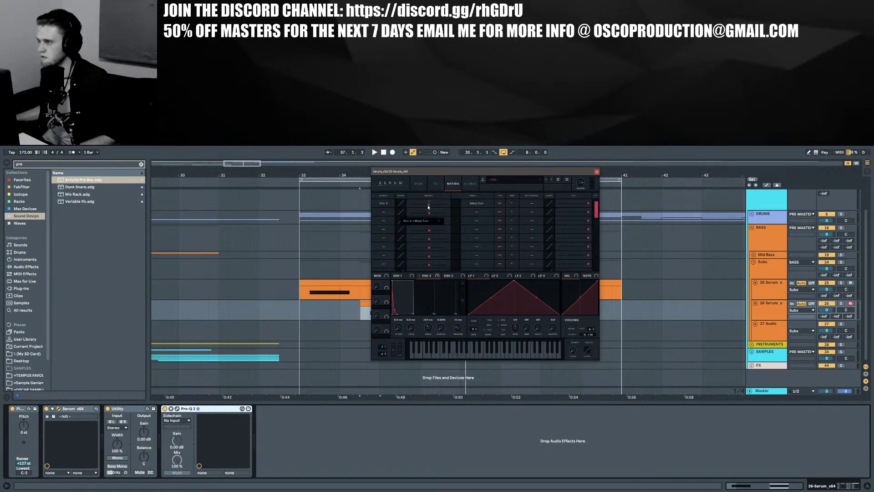
left_click(419, 184)
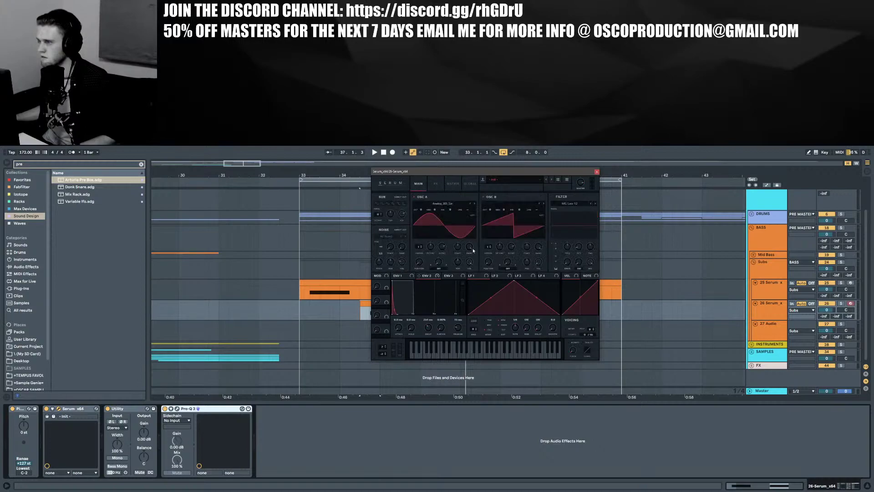
Set oscillator A's warp mode to FM from B and load an AC wavetable from the User collection into oscillator B
left_click(440, 270)
left_click(451, 374)
left_click(497, 209)
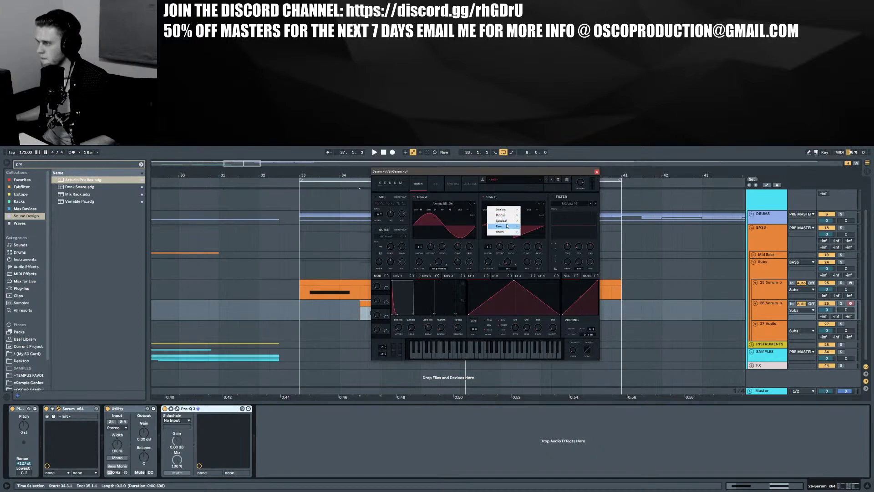
mouse_move(507, 226)
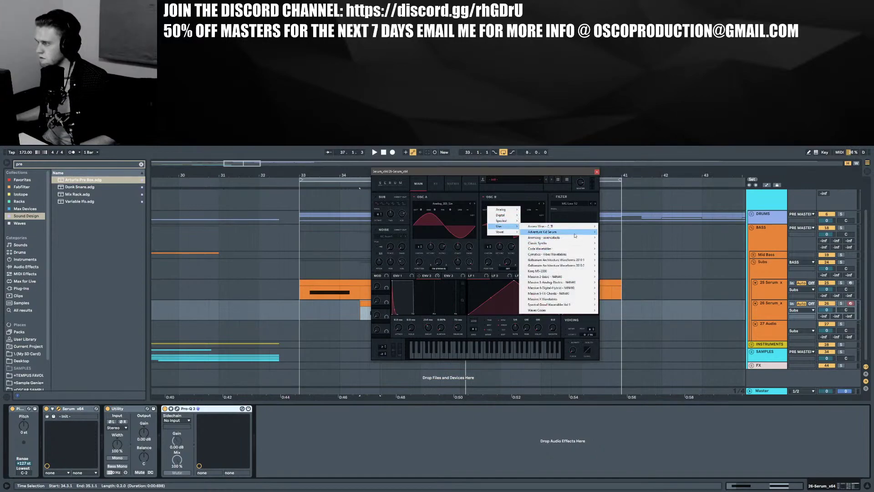
mouse_move(579, 237)
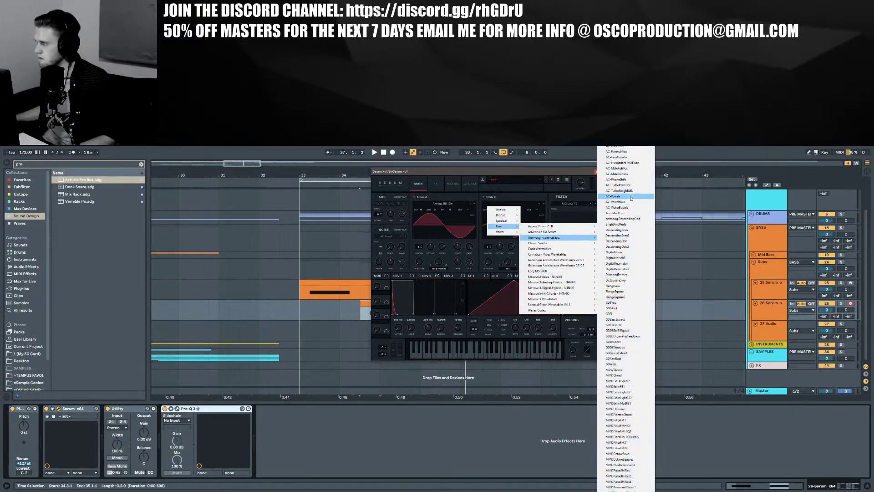
left_click(614, 196)
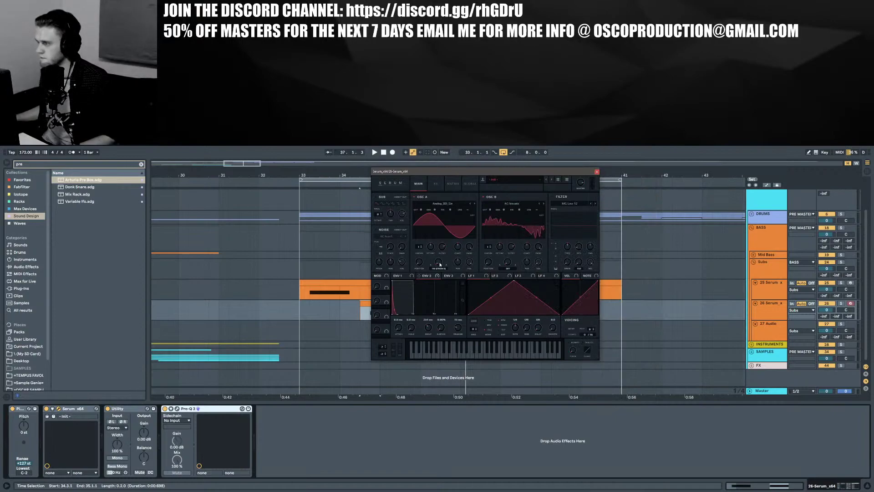
Modulate oscillator A's level with LFO 1 and audition the result
key("space")
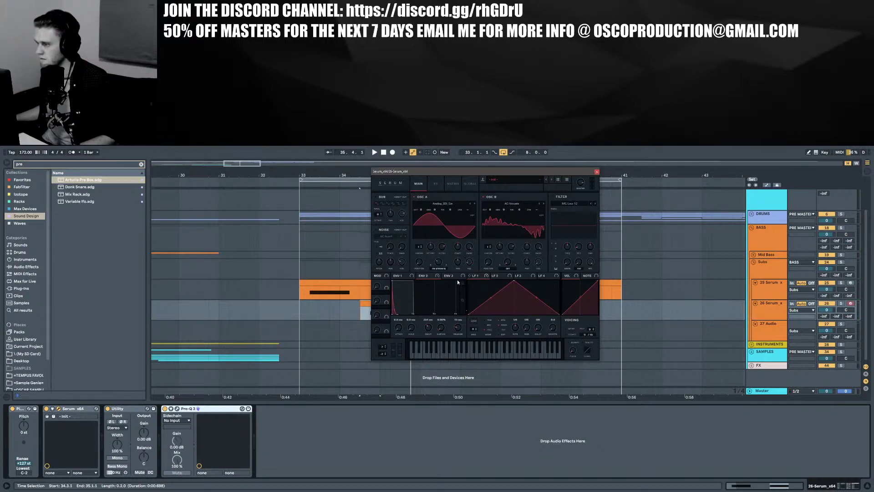
key("space")
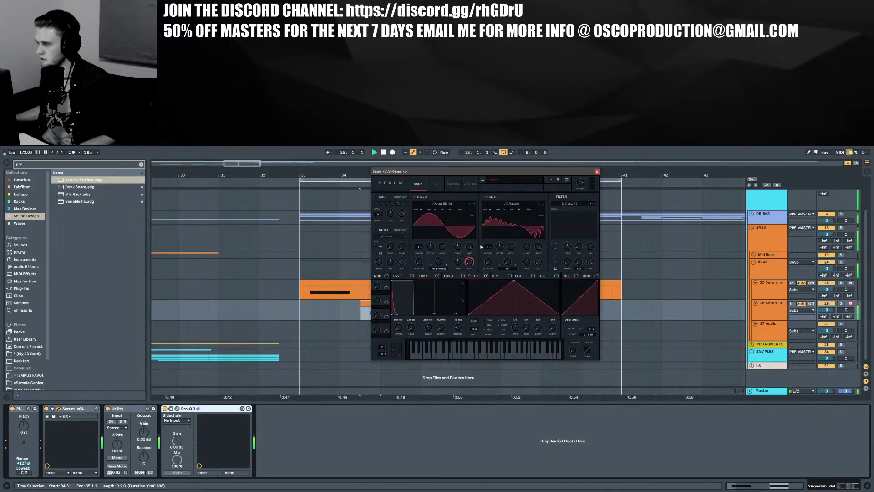
key("space")
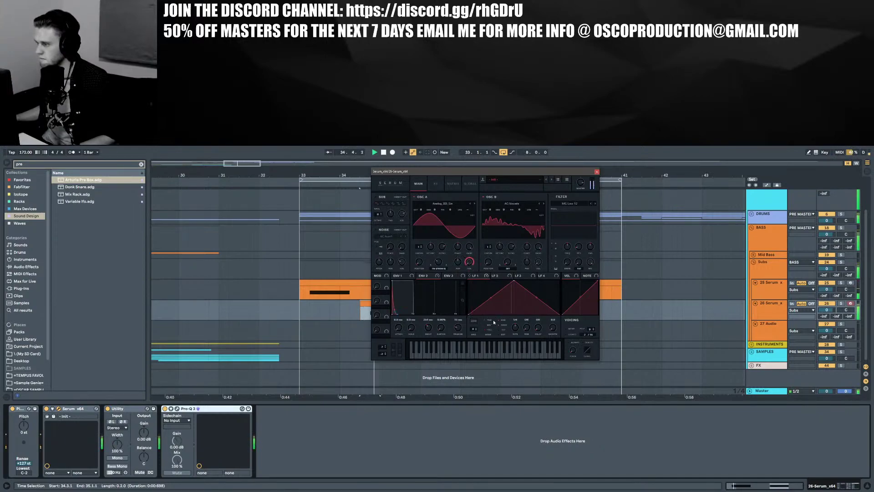
Move the Serum window off the clips, adjust the half-bar clip so its note fills it from 34.3.1, and audition it
left_click_drag(453, 175, 576, 182)
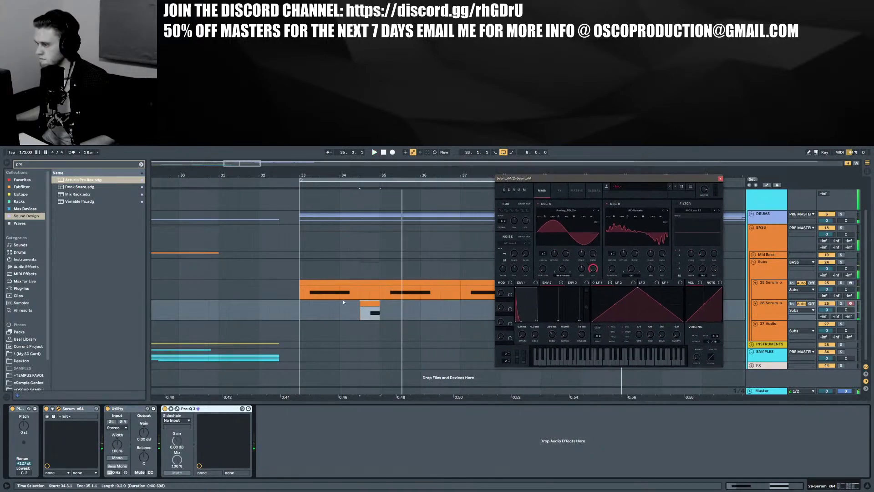
left_click(361, 306)
mouse_move(362, 303)
left_mouse_down()
mouse_move(379, 304)
mouse_move(359, 303)
left_mouse_up()
key("space")
key("space")
Move the peak of LFO 1's shape earlier and reshape LFO 2 into a rising ramp
left_click(638, 334)
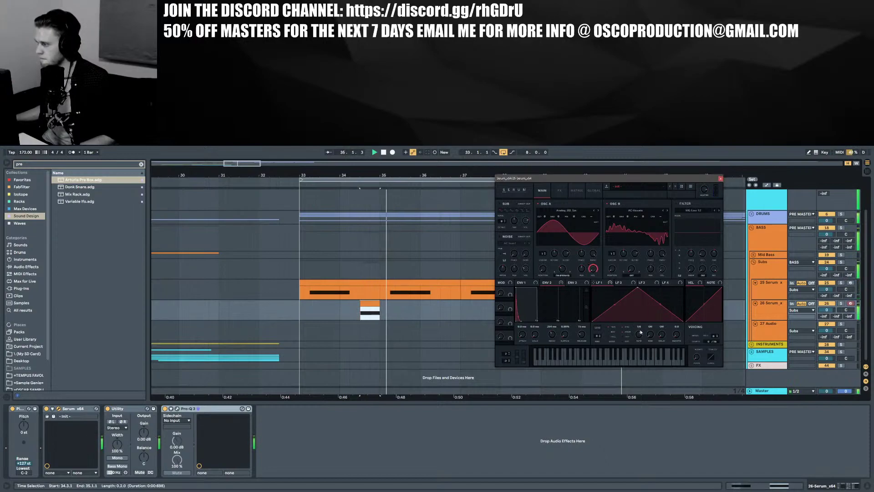
left_click_drag(635, 286, 615, 287)
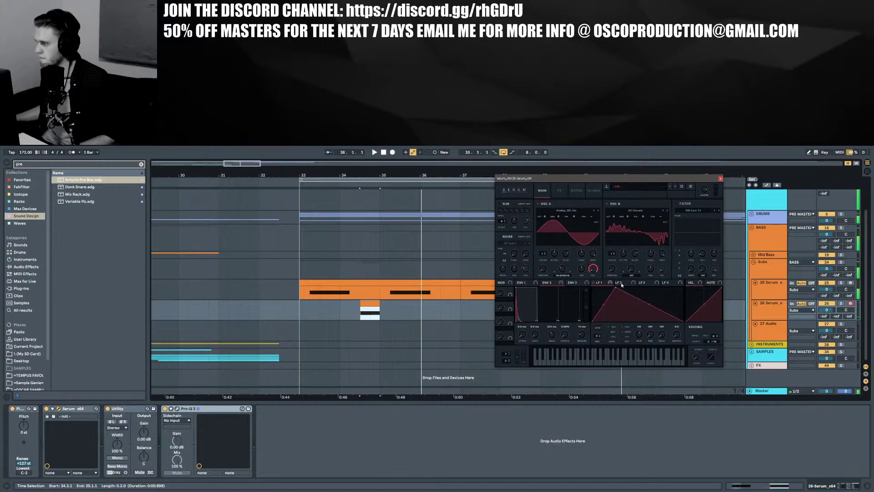
left_click_drag(638, 288, 713, 273)
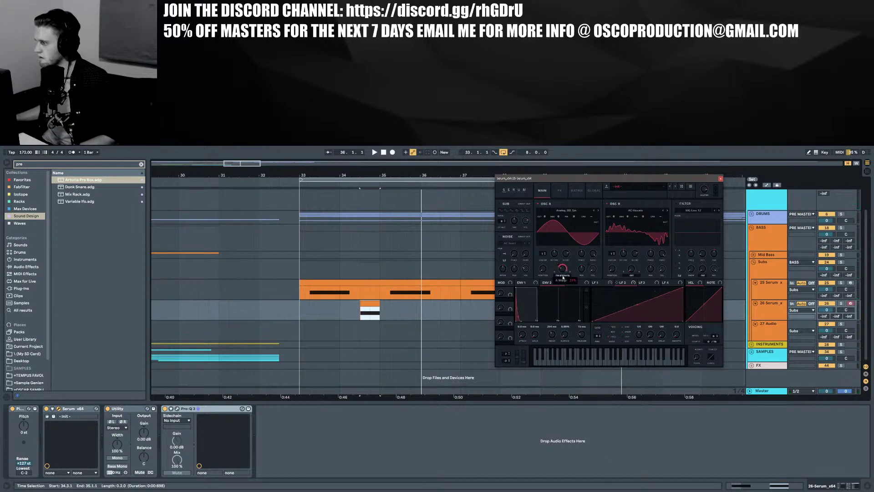
Adjust oscillator A's FM amount with LFO 2 modulating it, auditioning the sound between changes
left_click_drag(559, 267, 560, 273)
key("space")
key("space")
key("space")
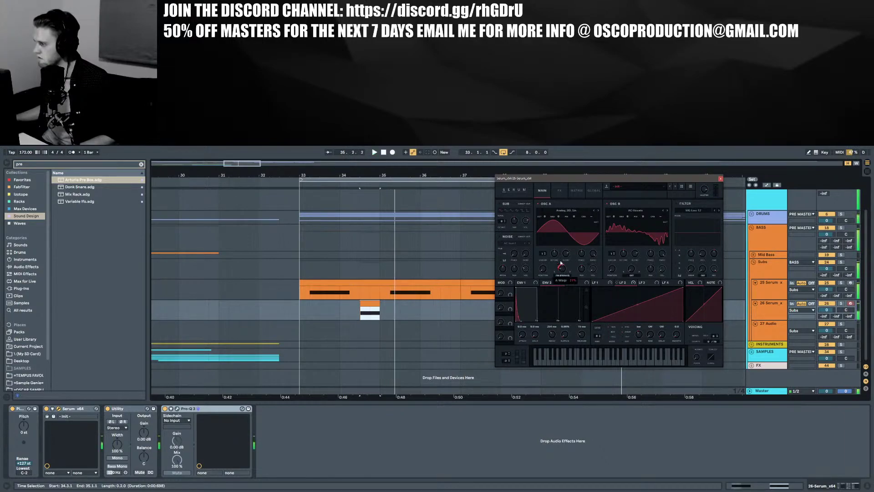
left_click_drag(558, 266, 562, 273)
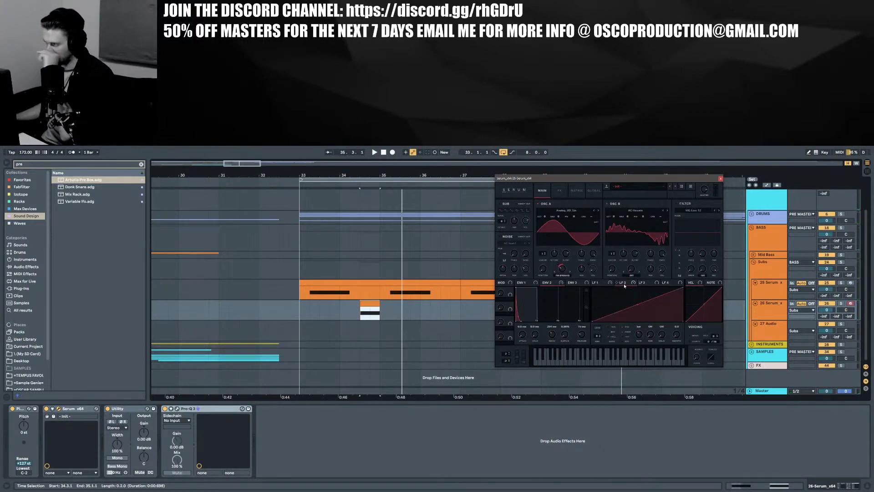
Modulate oscillator B's wavetable position with LFO 2, adjust its octave and position, and audition the changes
left_click_drag(612, 268, 610, 262)
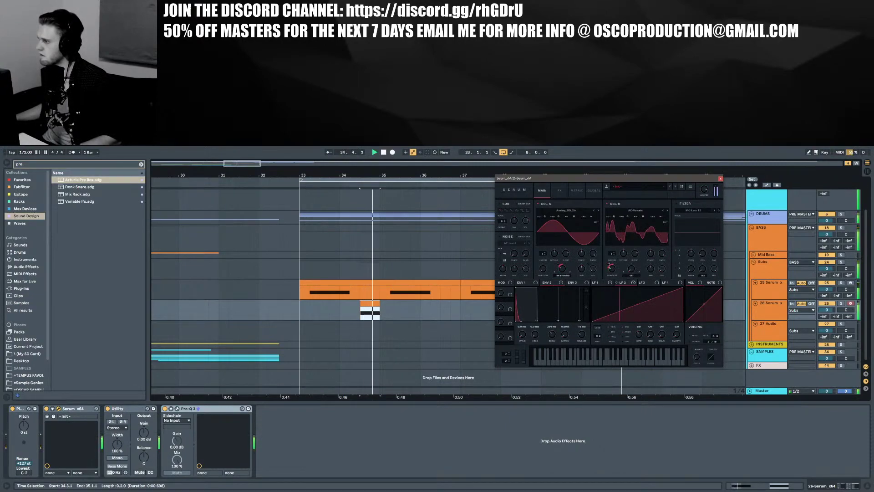
left_click_drag(613, 218, 614, 225)
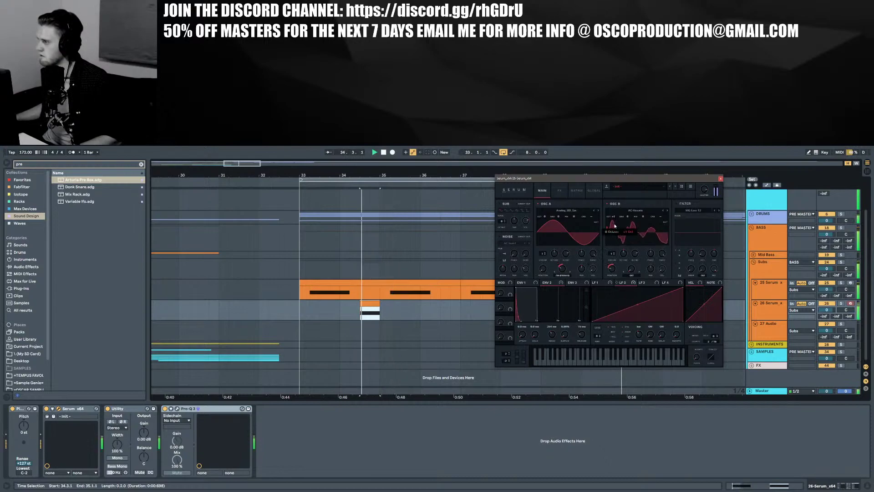
mouse_move(611, 265)
left_mouse_down()
mouse_move(613, 284)
mouse_move(614, 272)
left_mouse_up()
key("space")
key("space")
key("space")
key("space")
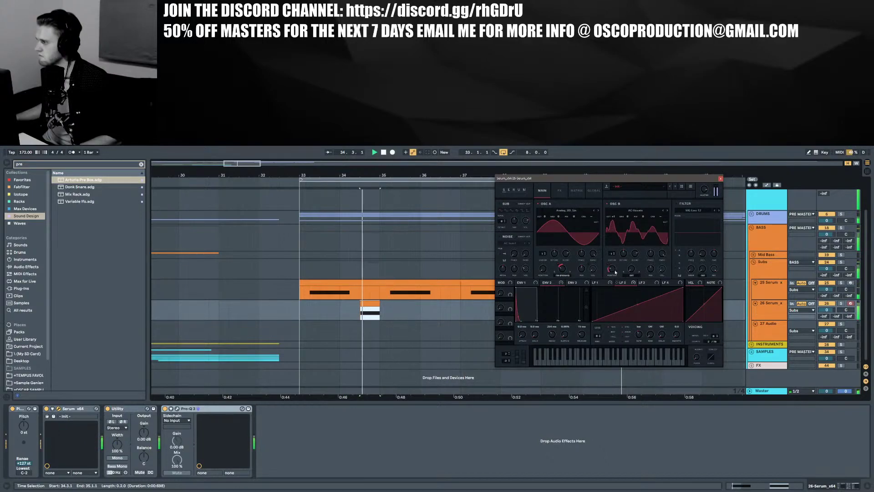
Change Serum's filter to a comb type from the Flanges group and audition it
left_click(678, 204)
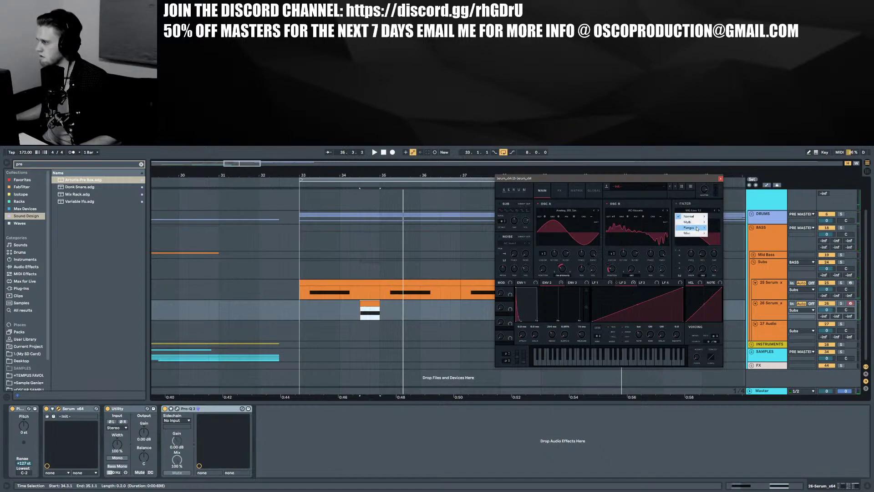
left_click(719, 234)
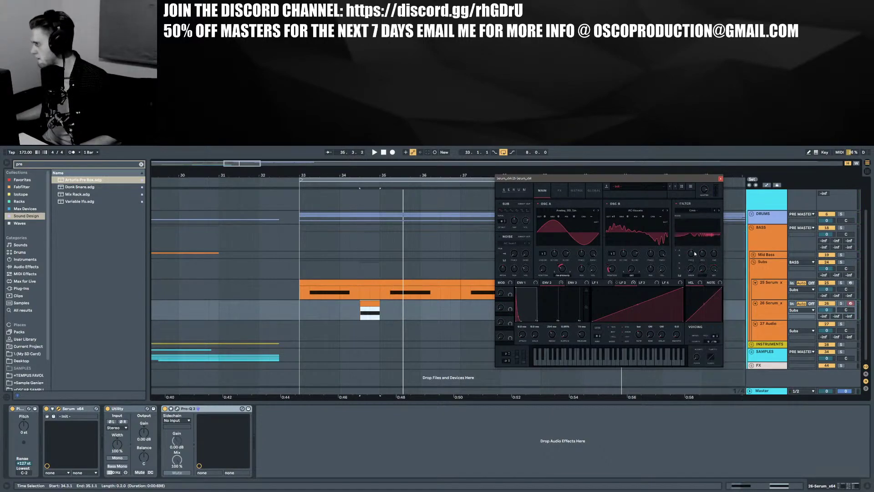
key("space")
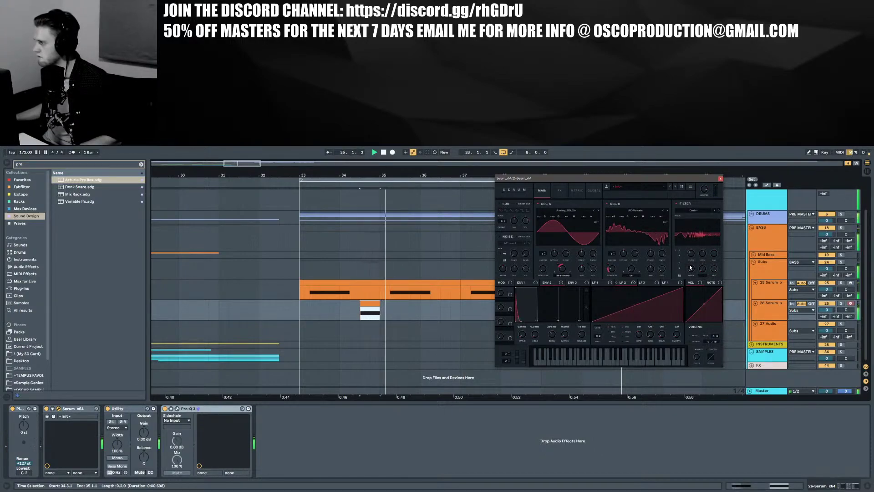
Modulate the filter's Mix and Drive with LFO 1 while auditioning the sound
left_click(598, 284)
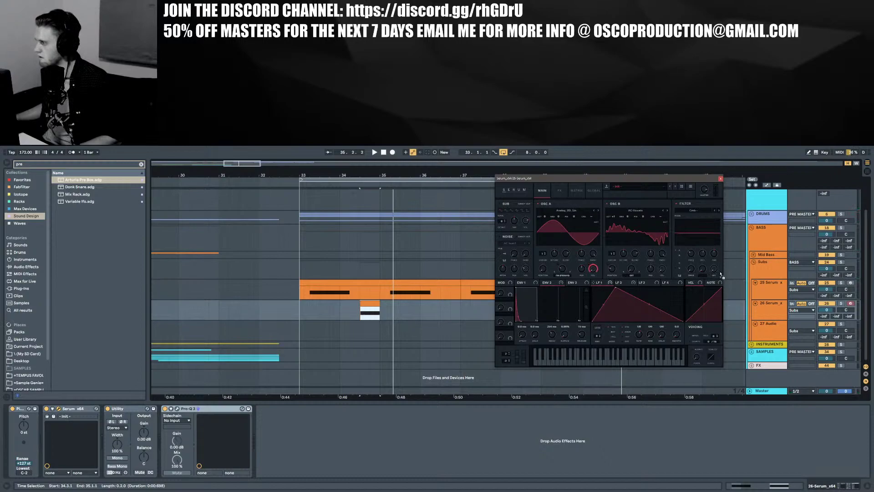
key("space")
left_click_drag(712, 271, 715, 272)
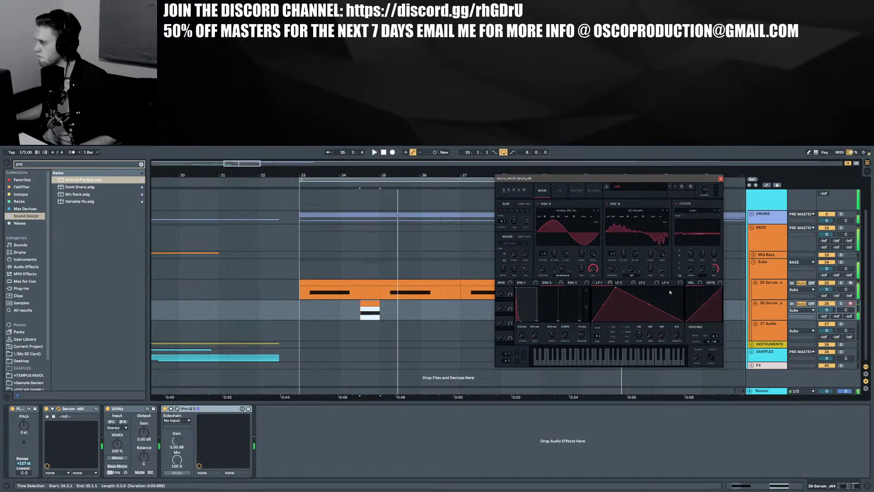
left_click_drag(691, 272, 690, 270)
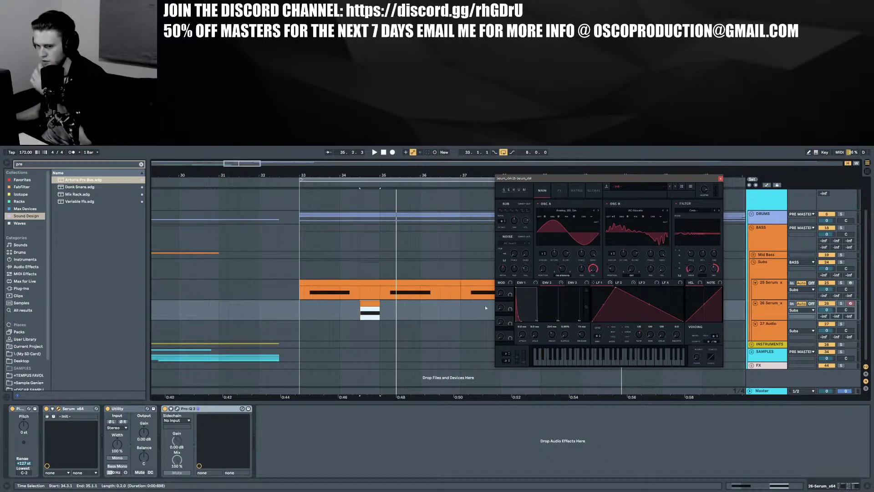
Duplicate the second Serum track in the Subs group with its half-bar clip and devices
left_click(759, 312)
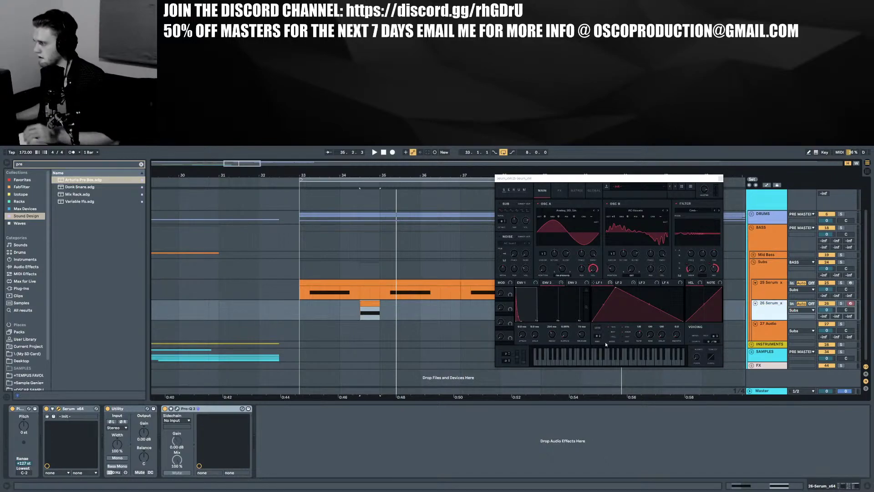
key("ctrl+d")
key("ctrl+d")
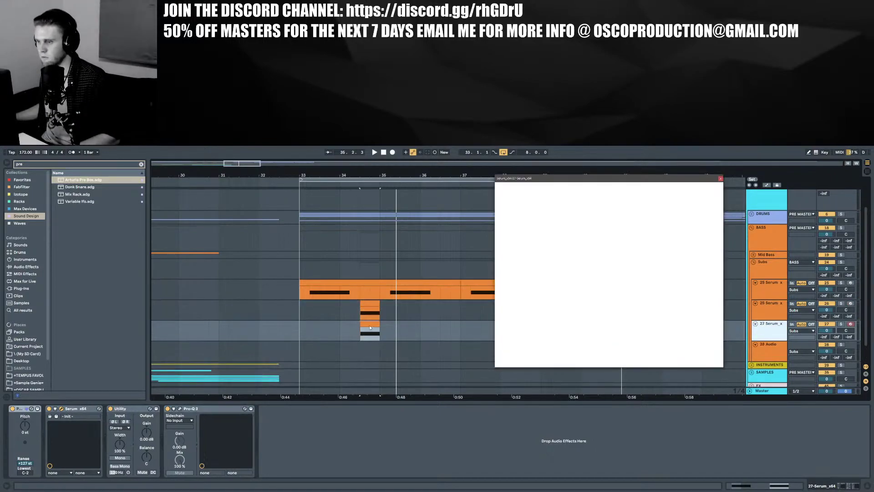
Swap oscillators A and B for the direct-out sub oscillator in the new track's Serum and modulate its level with LFO 1
left_click(539, 204)
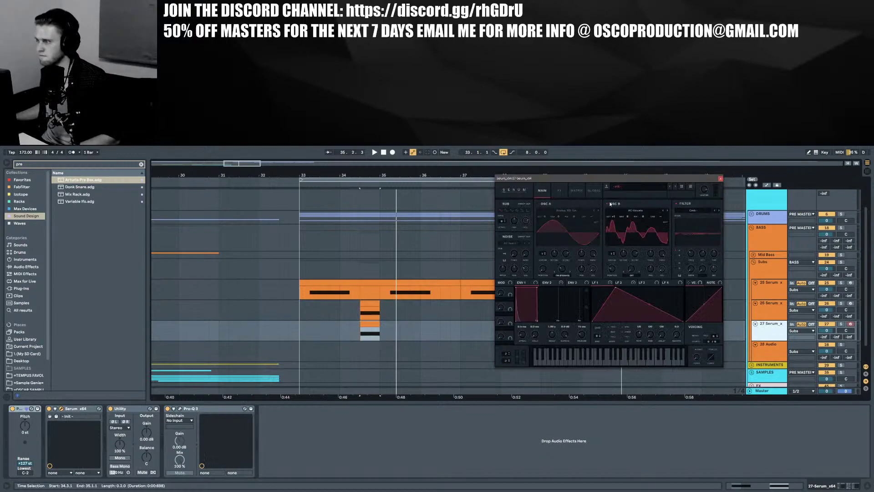
left_click(606, 204)
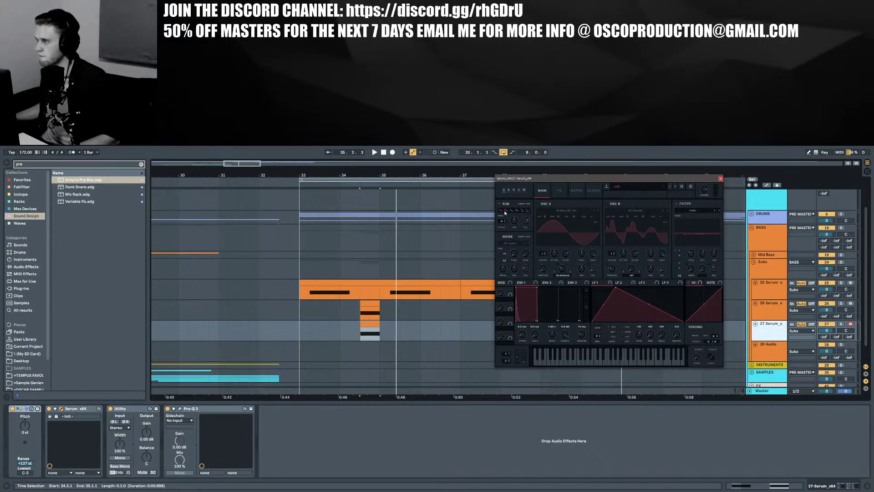
left_click(511, 210)
left_click(517, 204)
left_click_drag(526, 221, 528, 238)
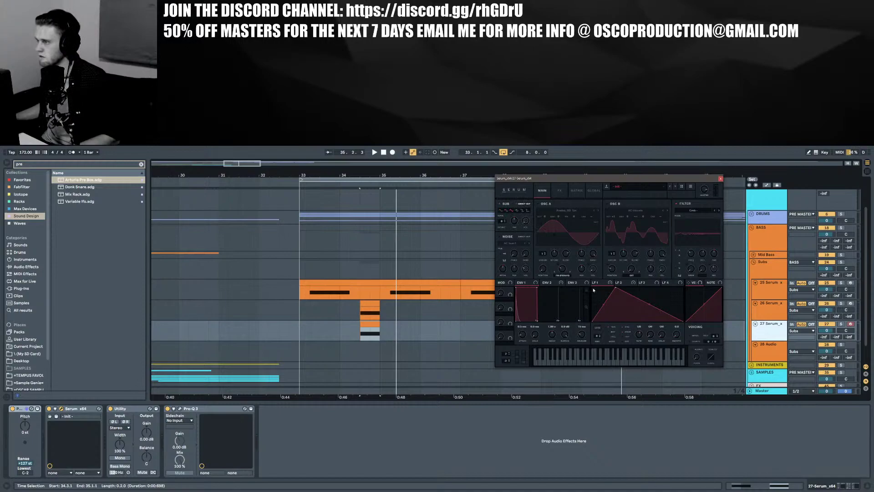
key("space")
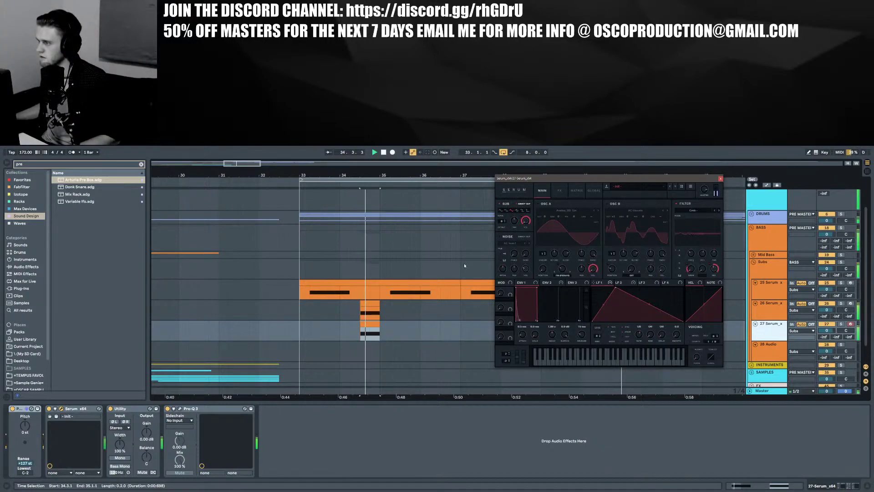
Solo the new sub track and shape Serum's LFO 3 into an early peak that falls to zero about midway
left_click(831, 324)
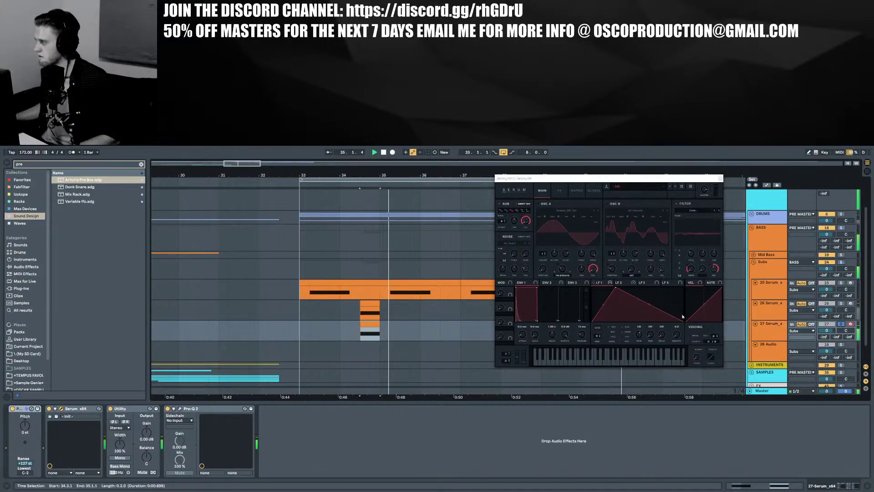
left_click(562, 190)
left_click(542, 190)
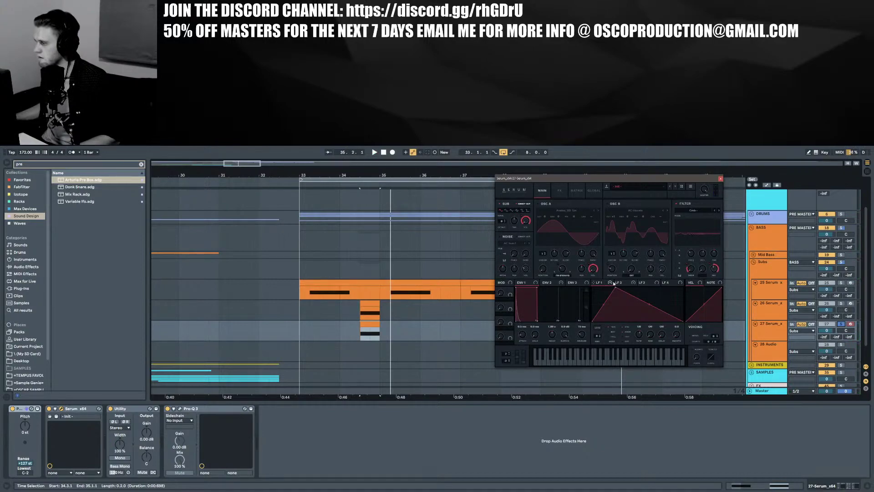
left_click(647, 284)
left_click_drag(638, 288, 639, 331)
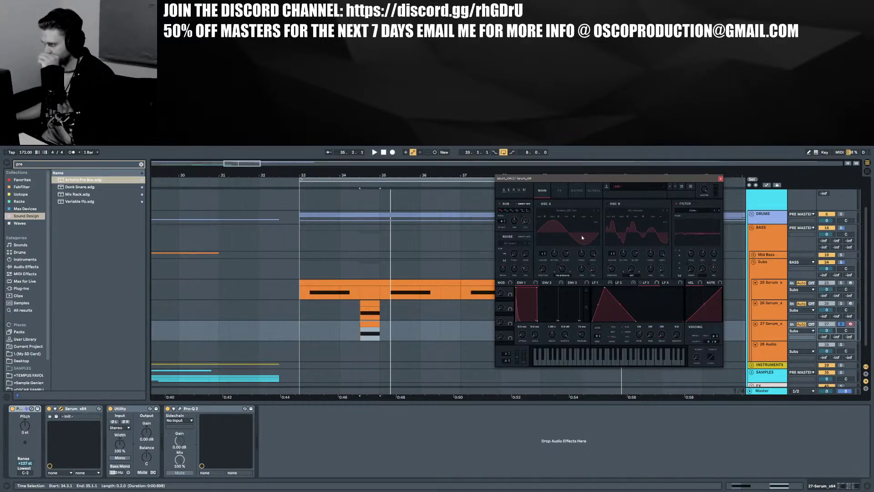
Add a modulation matrix slot routing Env 3 to the master tuning with a small positive amount, and audition it
left_click(575, 190)
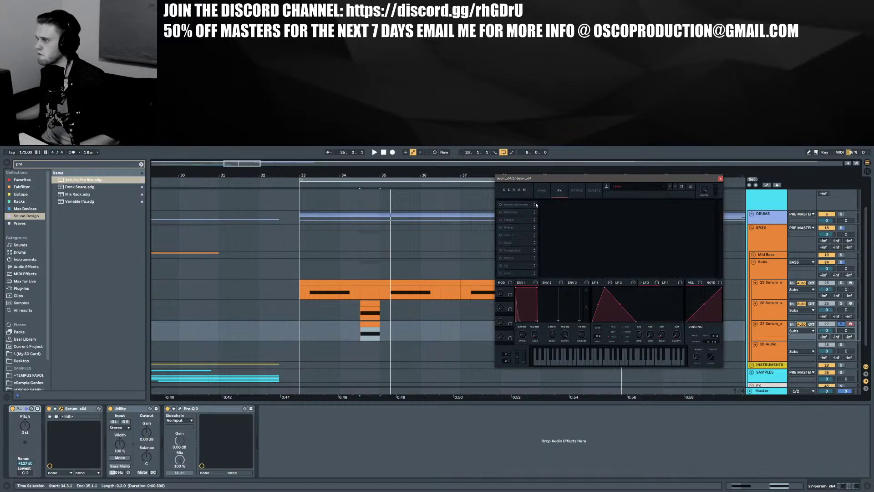
left_click(506, 275)
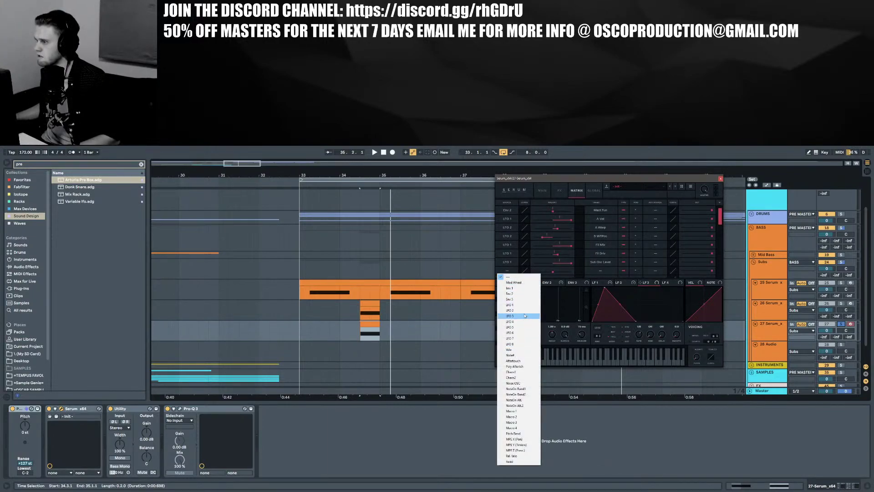
left_click(515, 303)
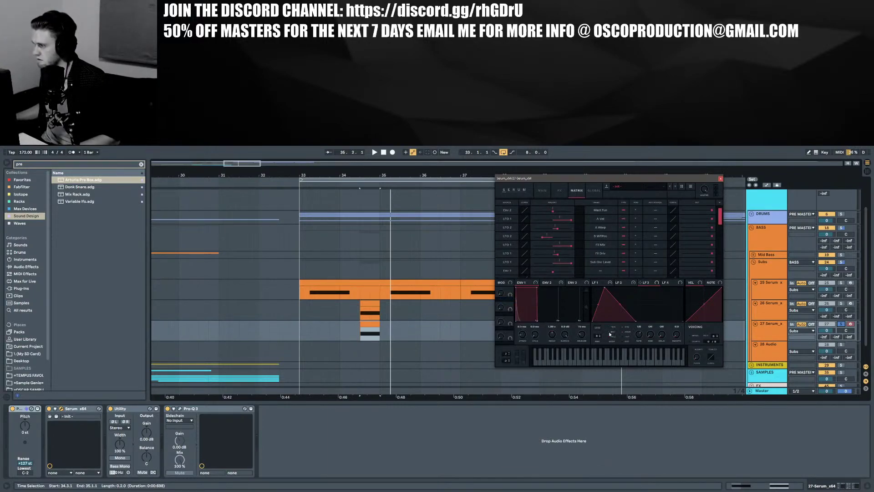
left_click(600, 270)
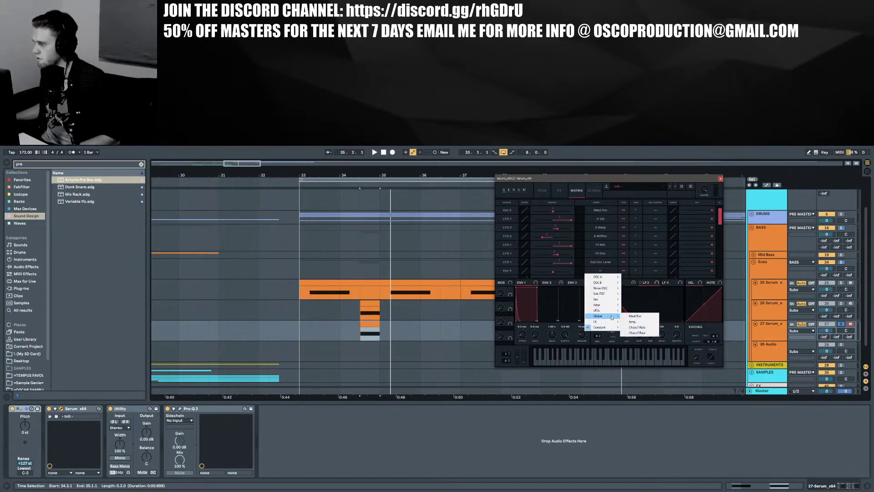
left_click(634, 315)
left_click_drag(554, 272, 557, 272)
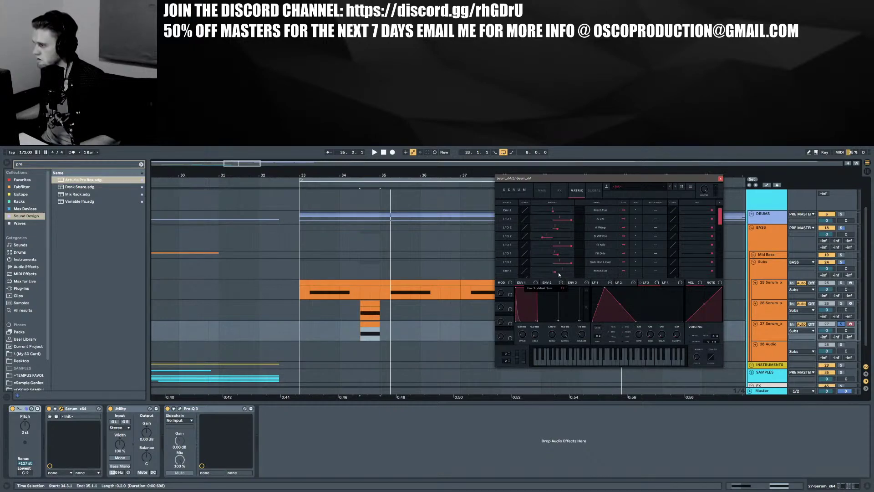
key("space")
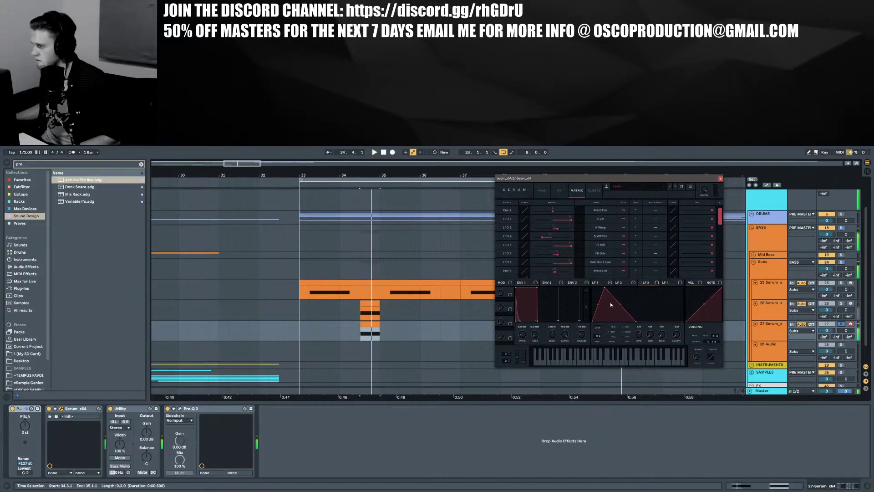
Change the master tuning's modulation source to LFO 3 and lower that LFO's peak to about half height
left_click(514, 272)
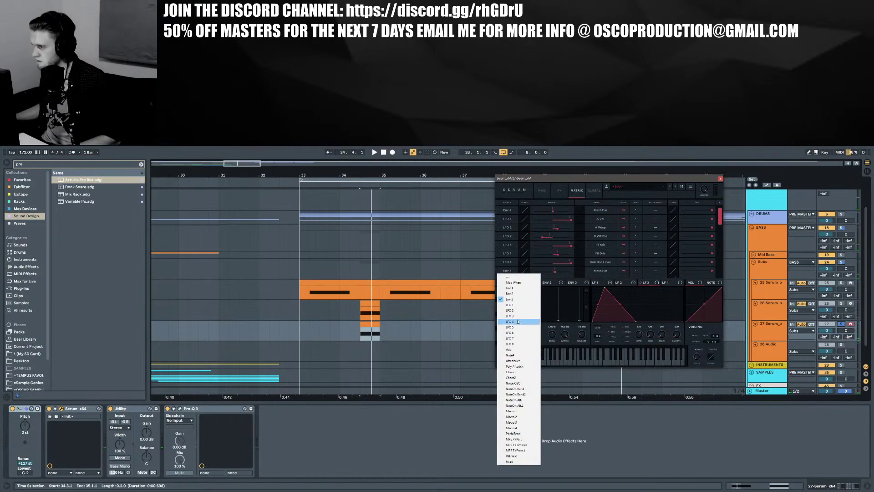
left_click(518, 316)
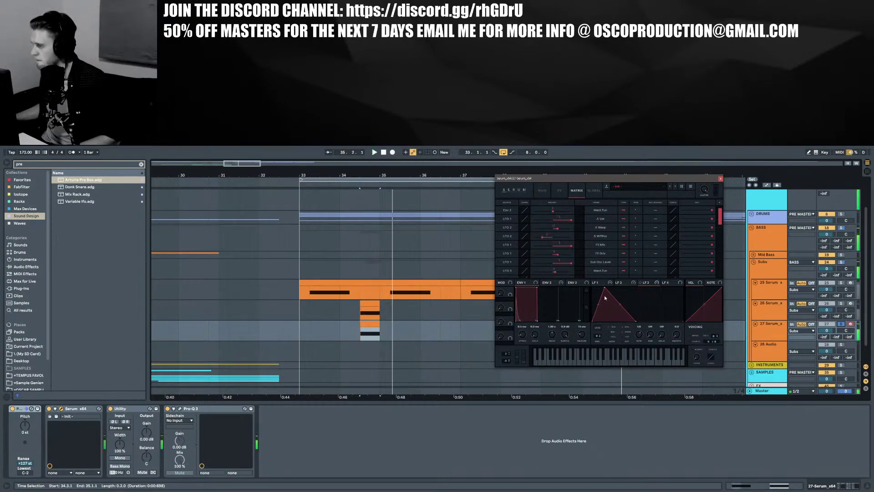
left_click_drag(605, 289, 603, 305)
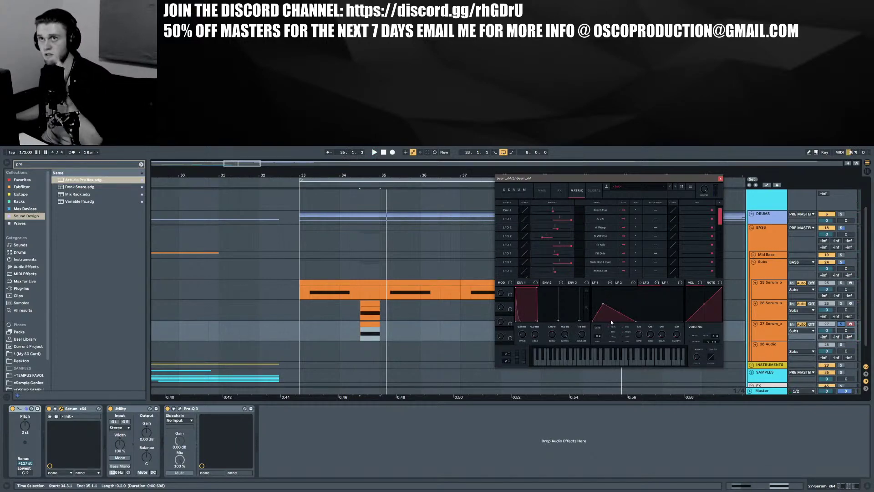
key("space")
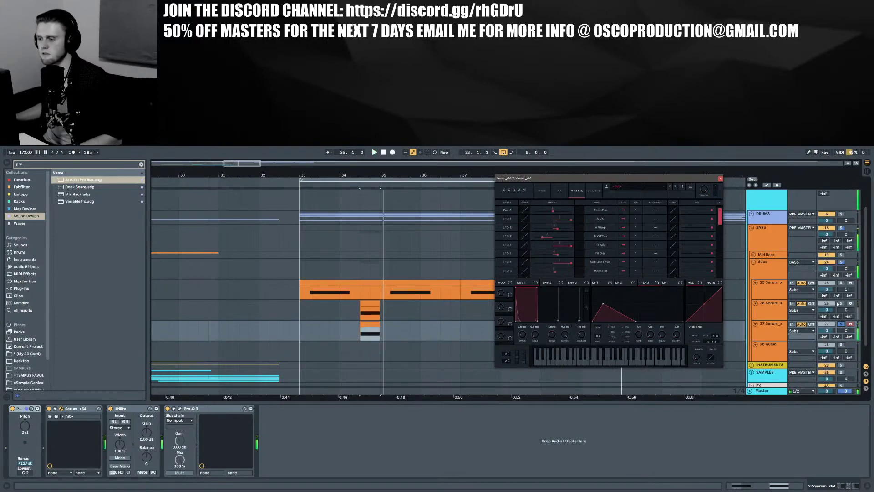
Solo the second Serum track as well and raise the low-cut frequency in its Pro-Q 3 while auditioning its half-bar clip
left_click(835, 303)
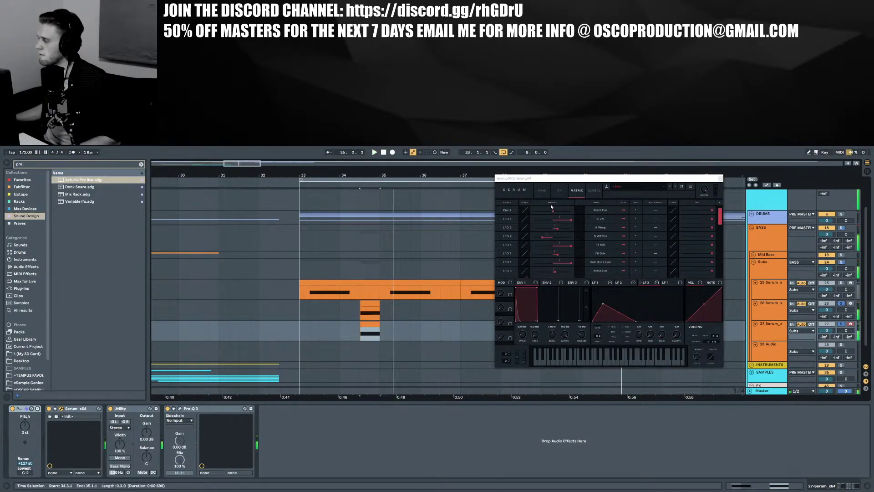
left_click(368, 306)
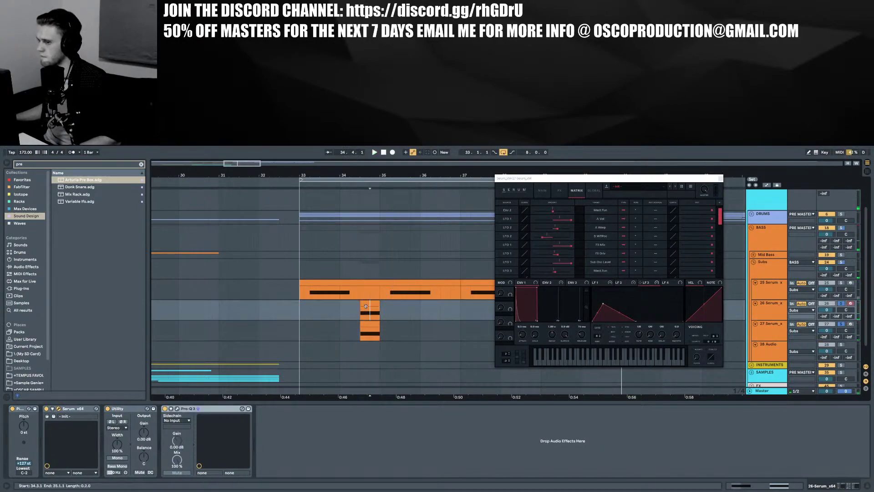
left_click(176, 409)
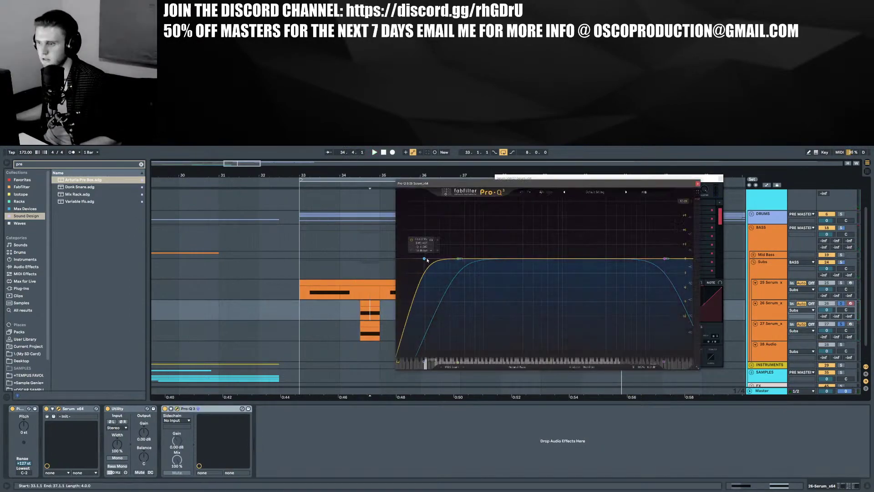
left_click_drag(433, 259, 485, 258)
key("space")
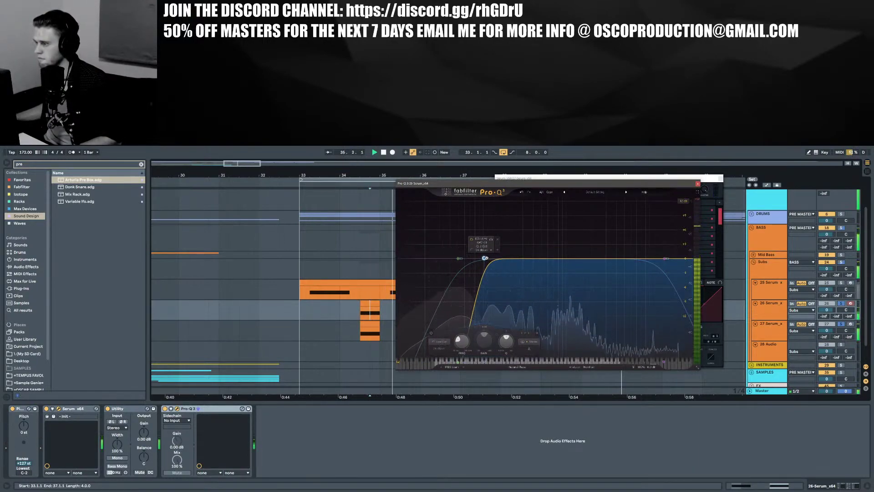
key("space")
left_click(369, 304)
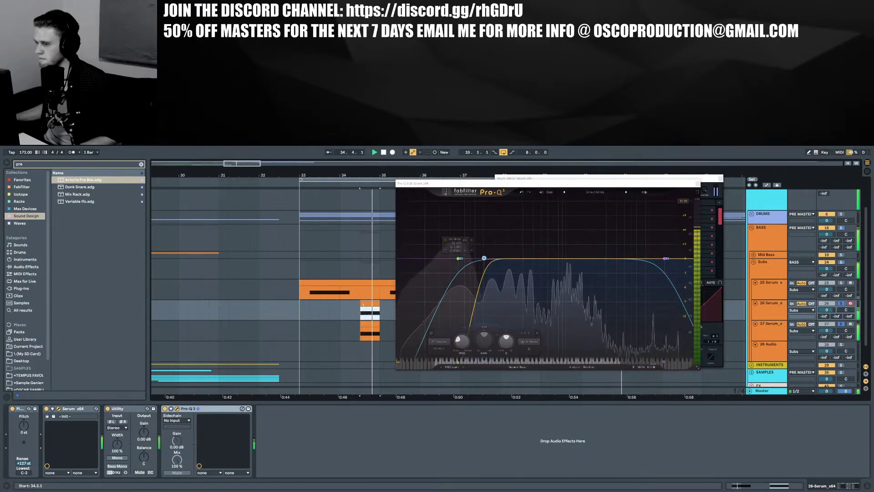
left_click_drag(484, 258, 507, 258)
key("space")
key("space")
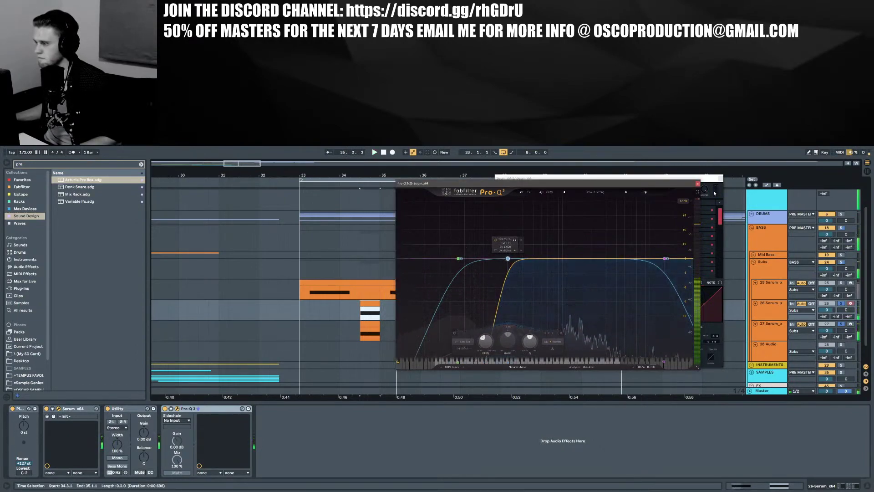
left_click(698, 185)
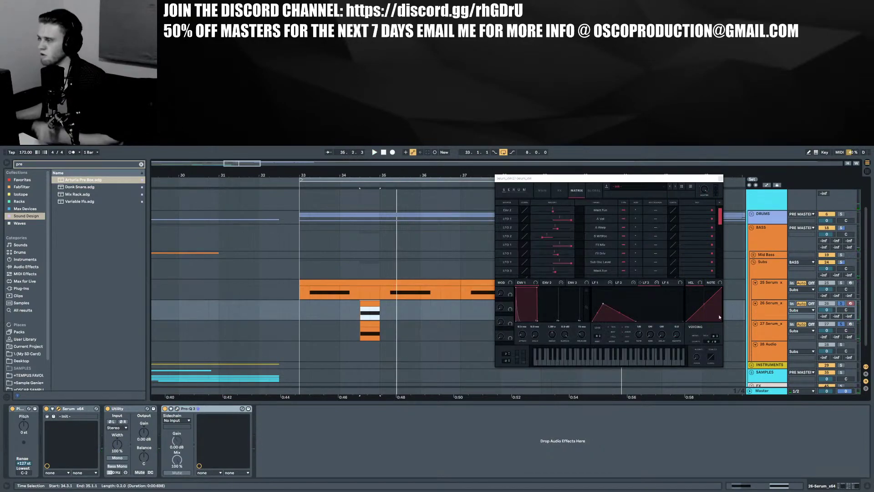
Adjust oscillator B's wavetable position and the filter cutoff in the second track's Serum, and lower its master volume, while auditioning
left_click(721, 179)
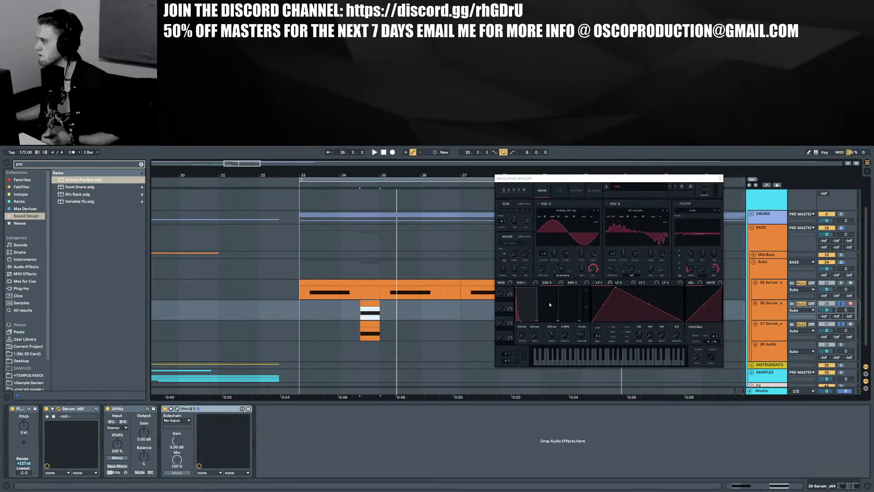
left_click(559, 192)
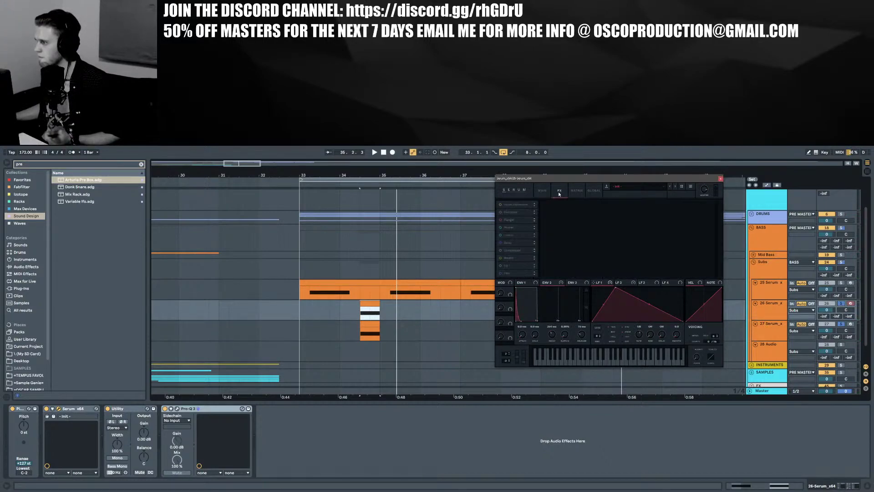
left_click(543, 191)
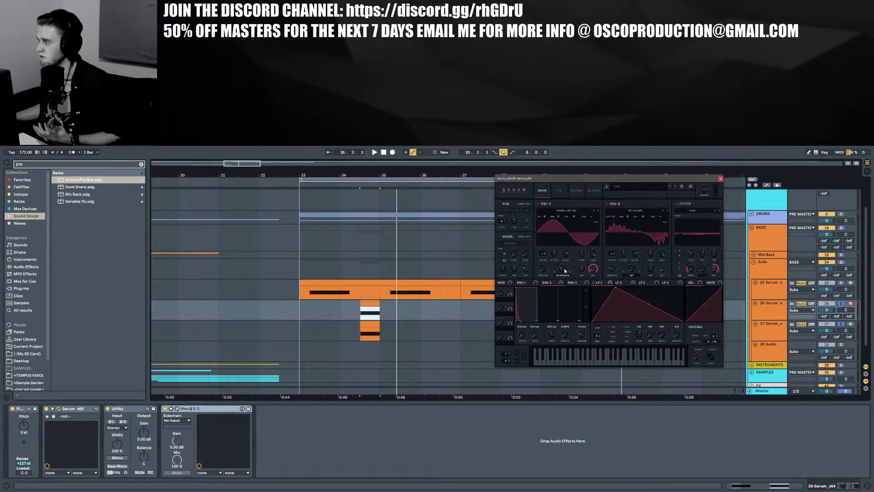
key("space")
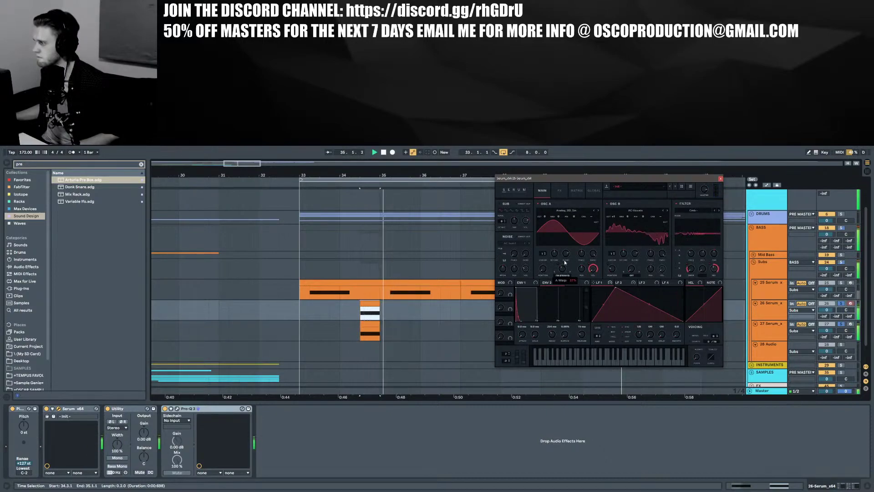
mouse_move(612, 269)
left_mouse_down()
mouse_move(614, 221)
mouse_move(611, 272)
mouse_move(611, 256)
left_mouse_up()
left_click_drag(693, 249, 694, 241)
left_click_drag(704, 193, 705, 199)
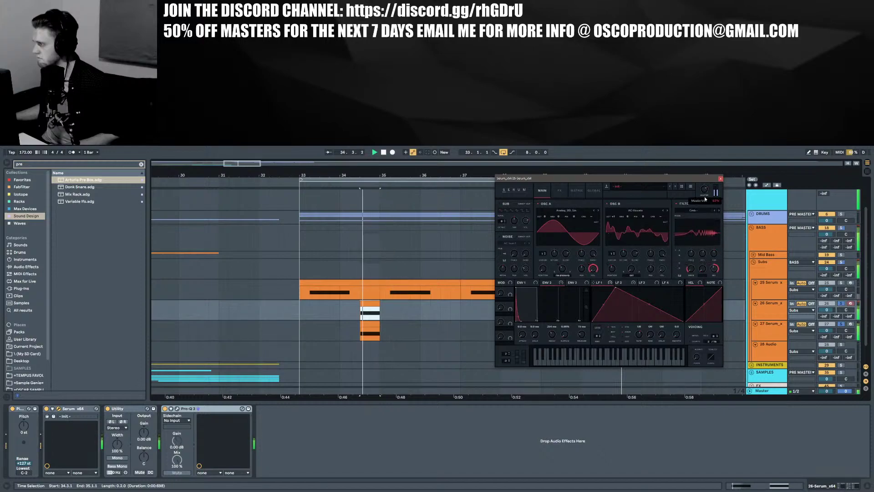
key("space")
key("space")
left_click_drag(691, 253, 690, 262)
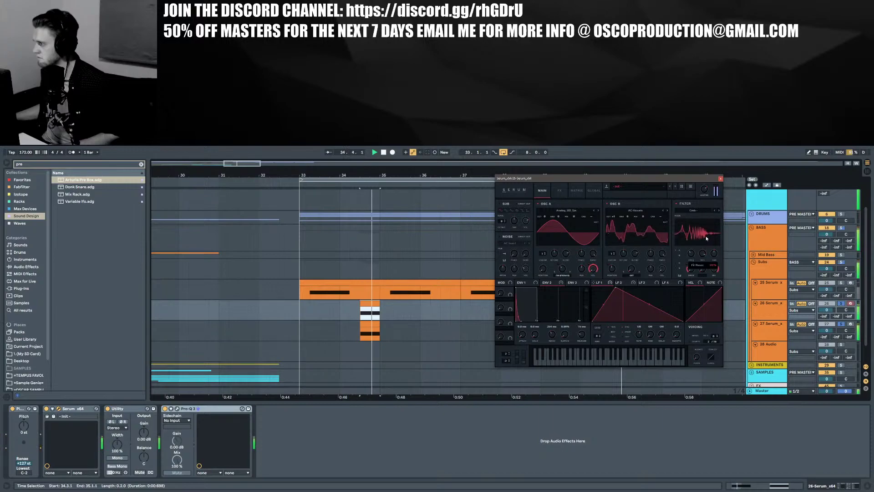
left_click_drag(691, 253, 692, 254)
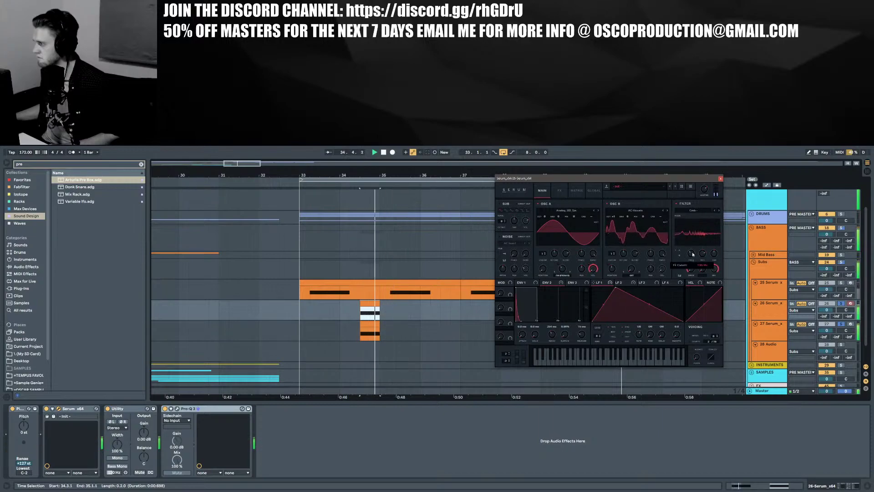
Try the neighbouring filter type in Serum, and settle on another one from the Flanges group
key("space")
left_click(718, 211)
key("space")
key("space")
left_click(702, 212)
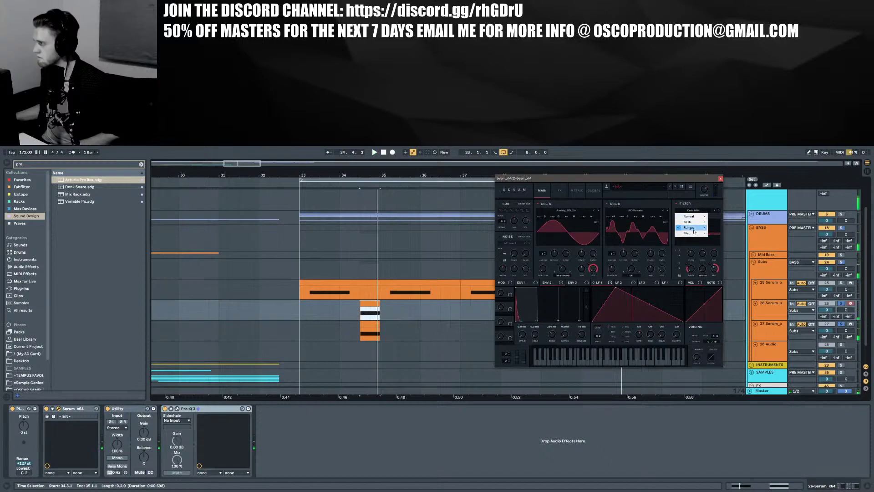
mouse_move(691, 227)
left_click(727, 273)
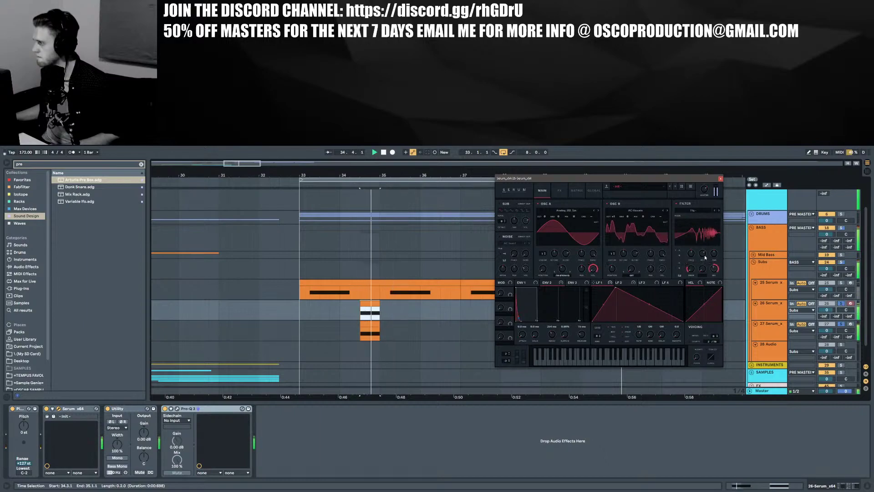
Enable Serum's EQ effect with low-cut and high-cut bands and adjust the upper band's frequency during playback
left_click(559, 190)
left_click(502, 266)
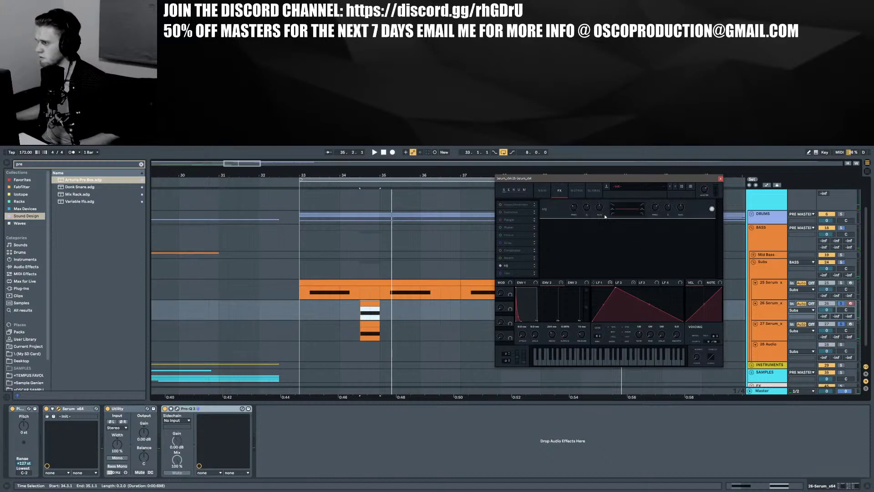
key("space")
left_click_drag(653, 208, 656, 216)
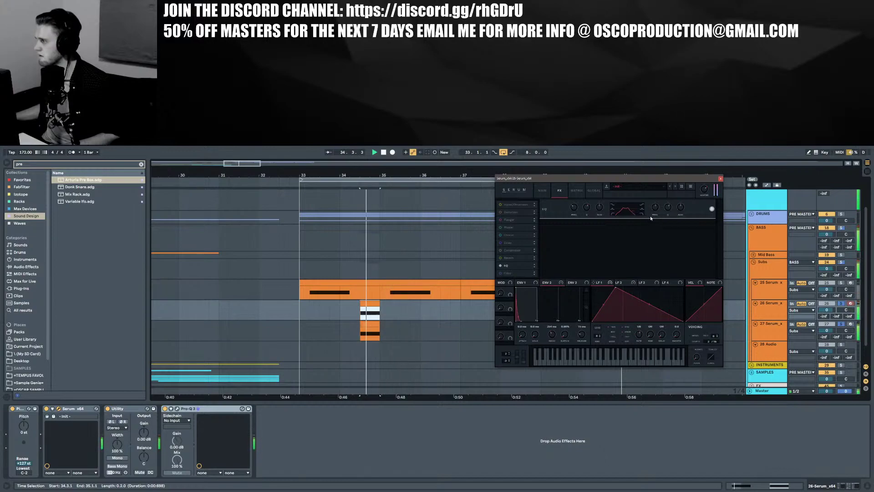
Modulate the frequencies of both EQ bands with LFO 1, audition the result and close Serum
mouse_move(574, 200)
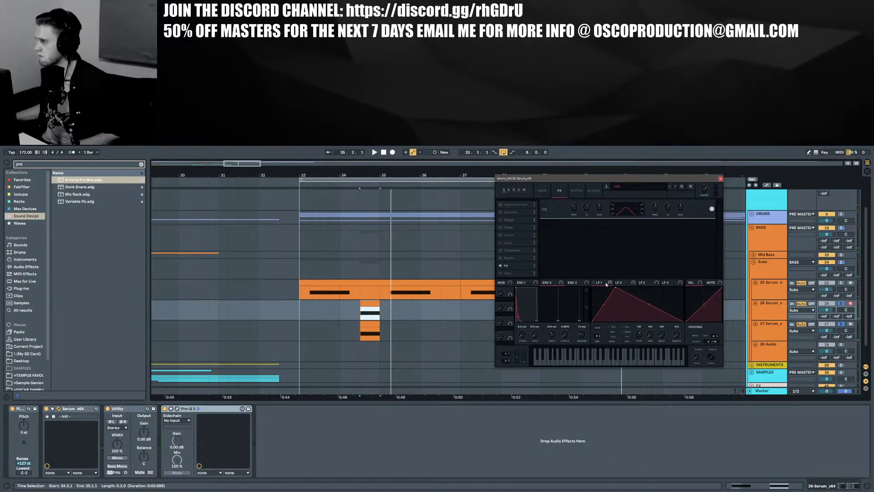
left_click_drag(574, 207, 574, 228)
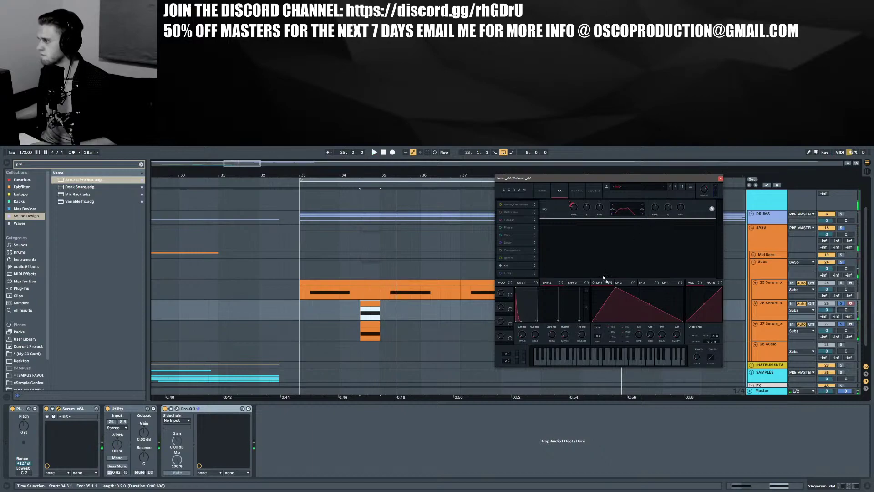
mouse_move(656, 211)
left_mouse_down()
mouse_move(655, 223)
mouse_move(654, 203)
left_mouse_up()
key("space")
key("space")
key("space")
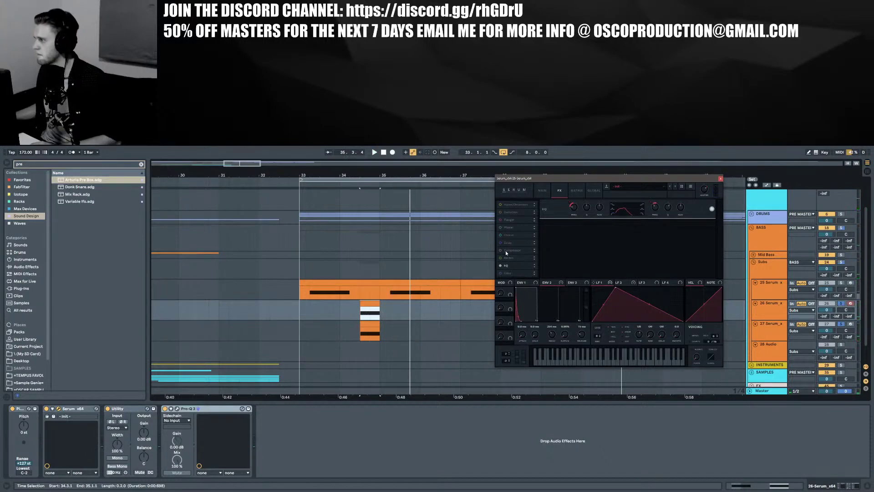
left_click(720, 178)
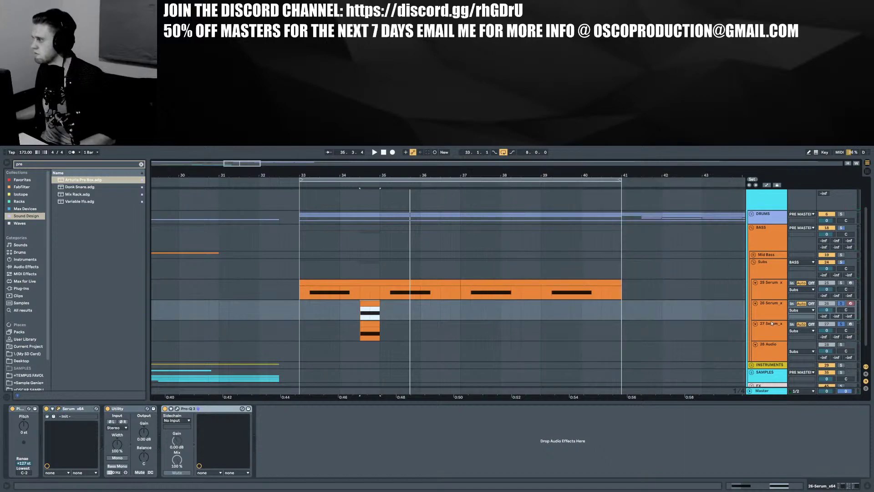
Show the return tracks, select B Verb Short, and inspect its ValhallaVintageVerb reverb before closing it
left_click(865, 374)
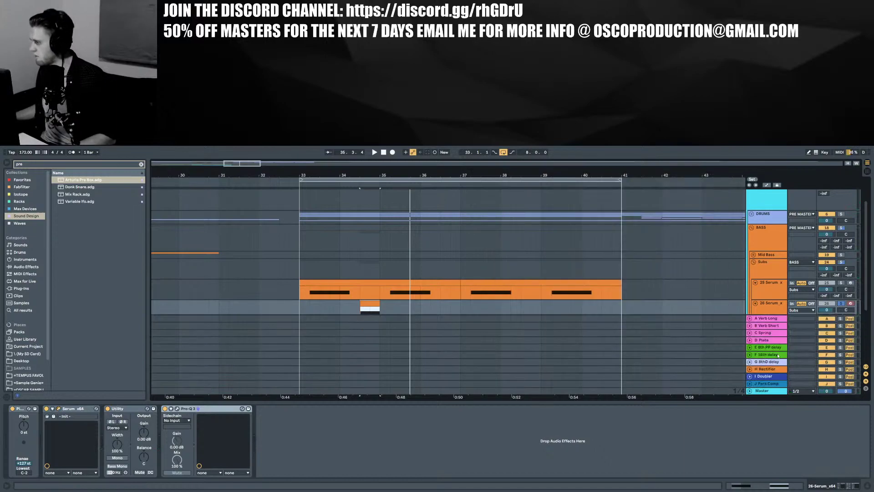
scroll(739, 296, "down", 2)
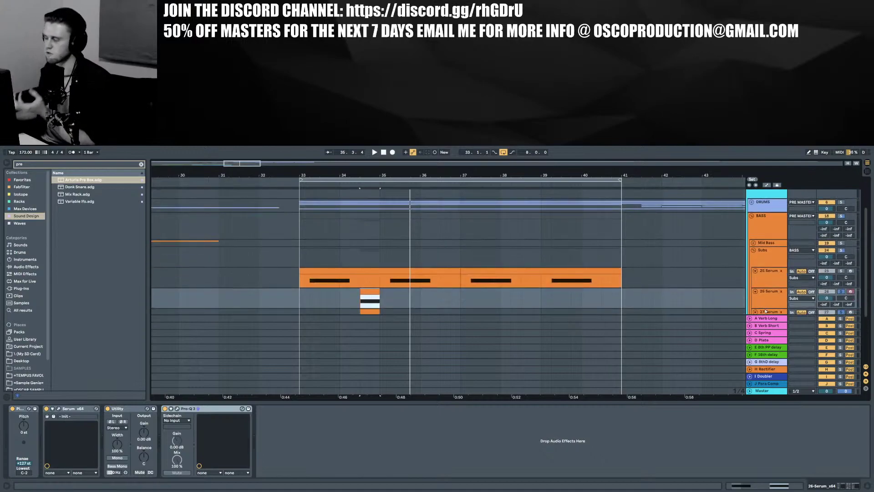
scroll(767, 313, "down", 3)
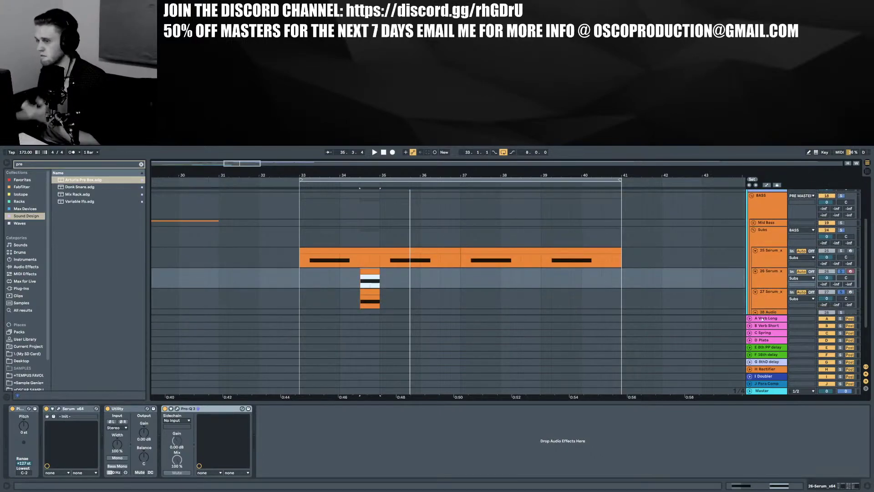
left_click(765, 325)
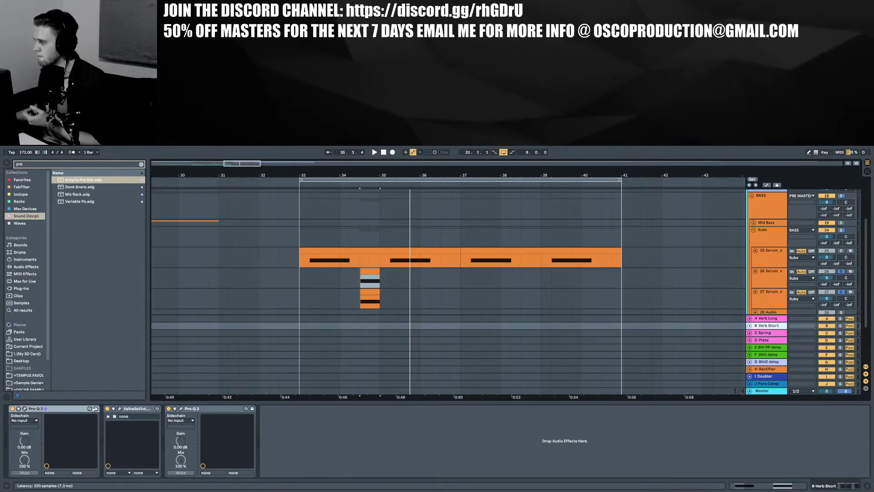
left_click(119, 409)
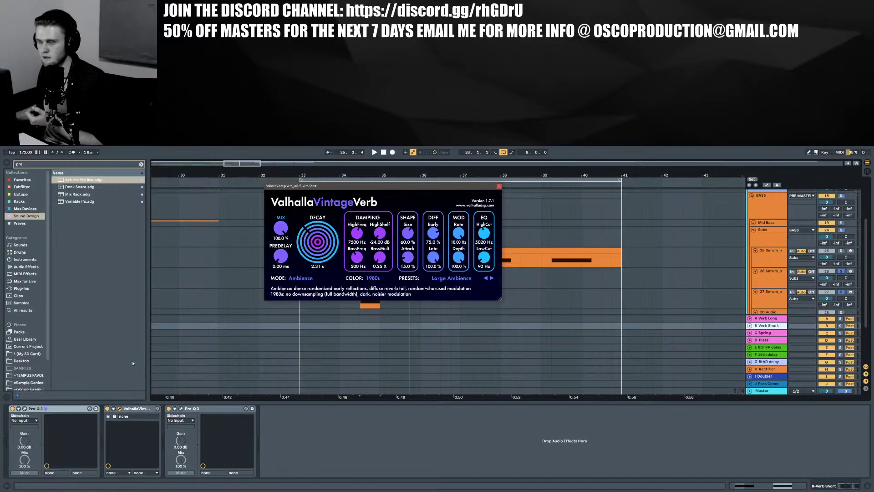
left_click(120, 409)
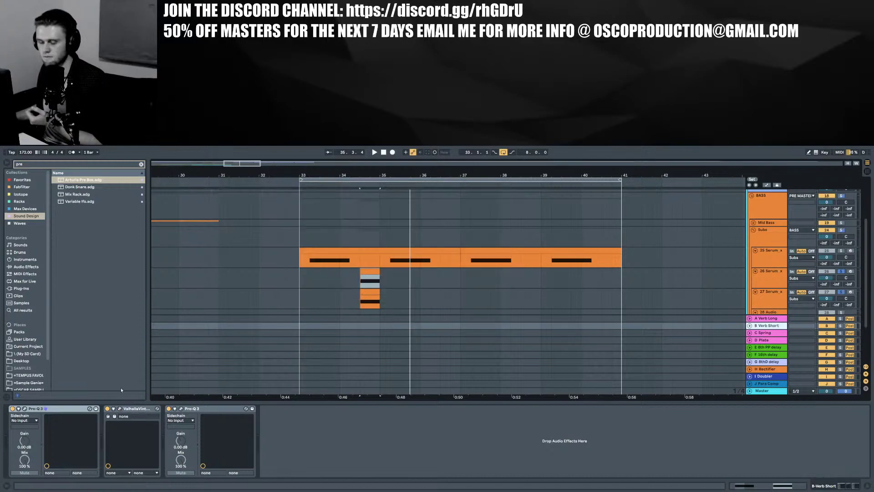
Search the browser for "rev plate" and replace ValhallaVintageVerb on B Verb Short with Rev PLATE-140
key("ctrl+f")
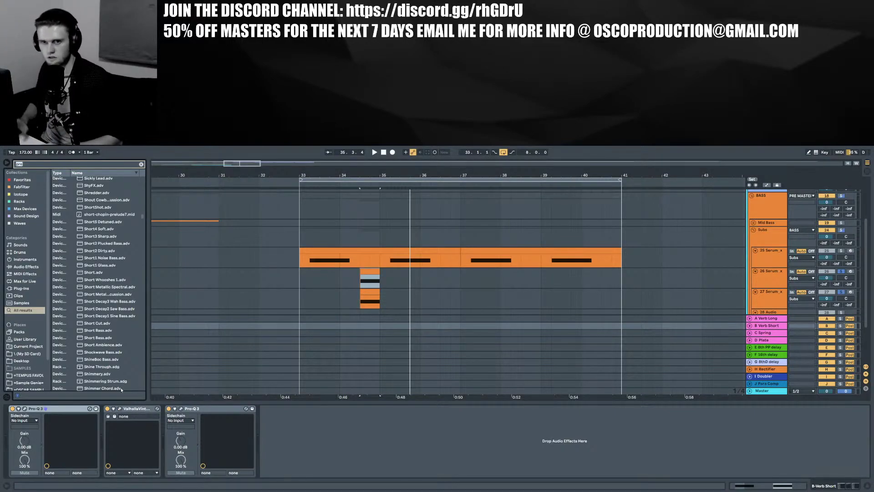
type("r")
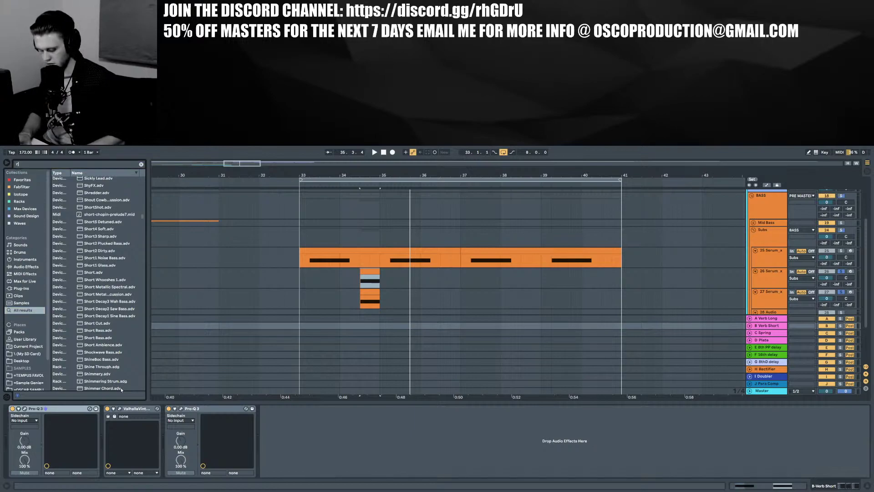
type("ev plate")
left_click_drag(139, 256, 142, 413)
left_click(95, 372)
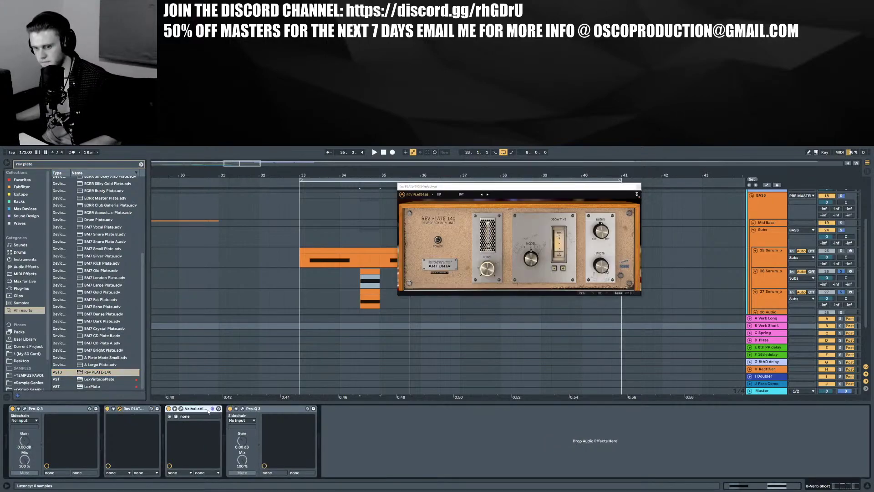
key("Delete")
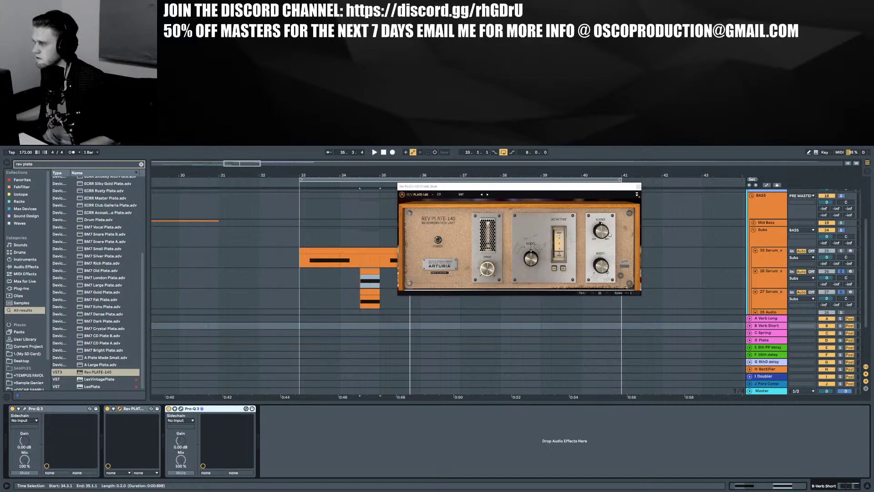
Raise the blend and the control below it on Rev PLATE-140, and send the 26 Serum track to B Verb Short, auditioning the result
left_click_drag(607, 233, 610, 201)
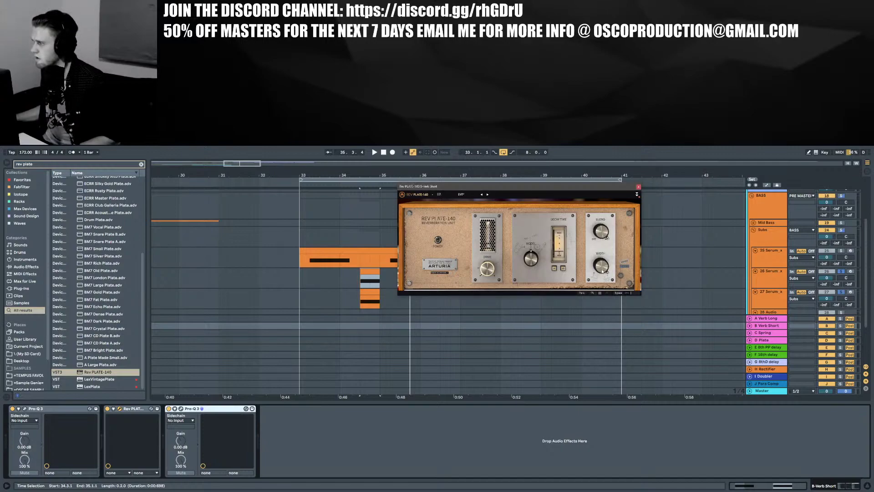
left_click_drag(607, 270, 609, 263)
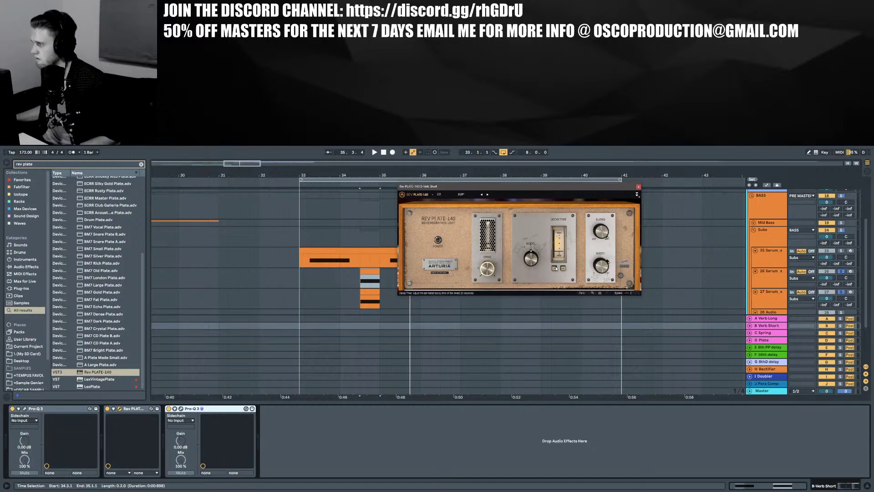
mouse_move(491, 273)
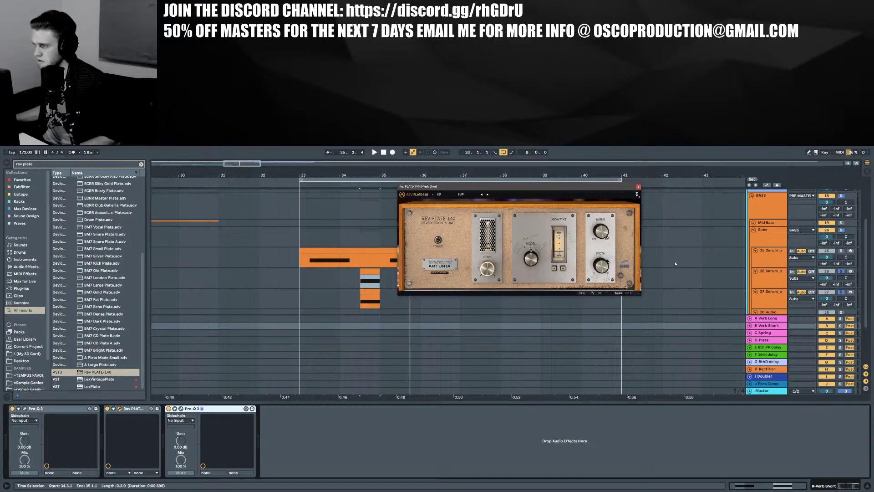
mouse_move(539, 258)
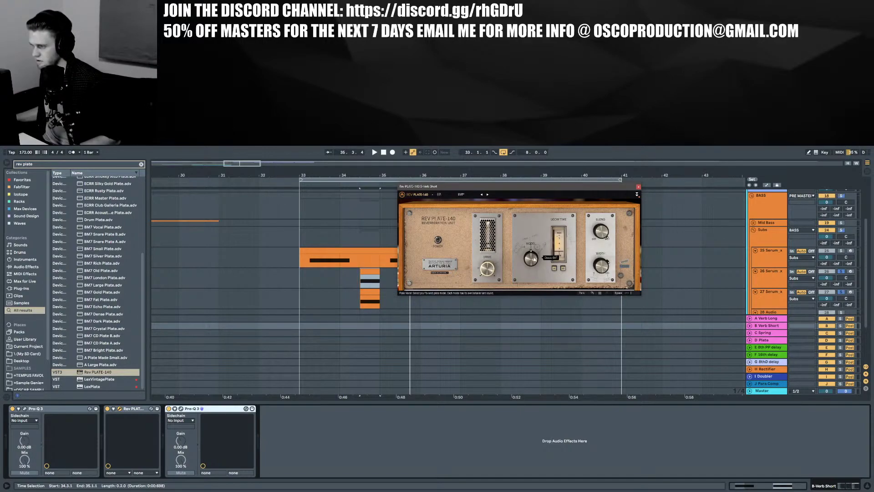
left_click_drag(836, 284, 835, 257)
key("space")
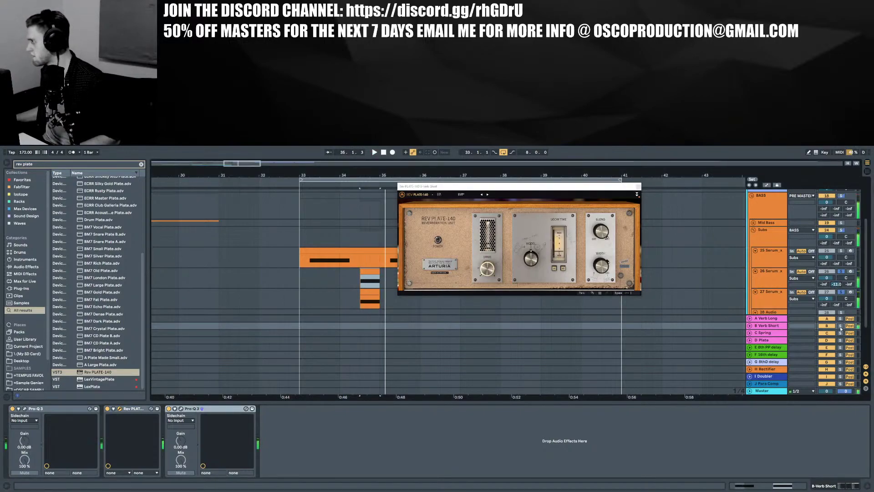
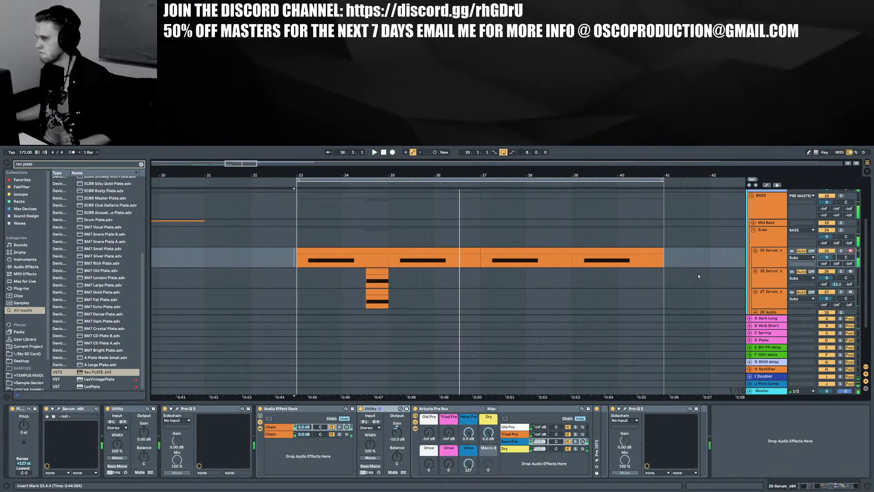
Copy both half-bar variation clips from 34.3.1 to 36.3.1 and duplicate the 26 Serum track
left_click(761, 281)
left_click(378, 292)
left_click(377, 272, "shift")
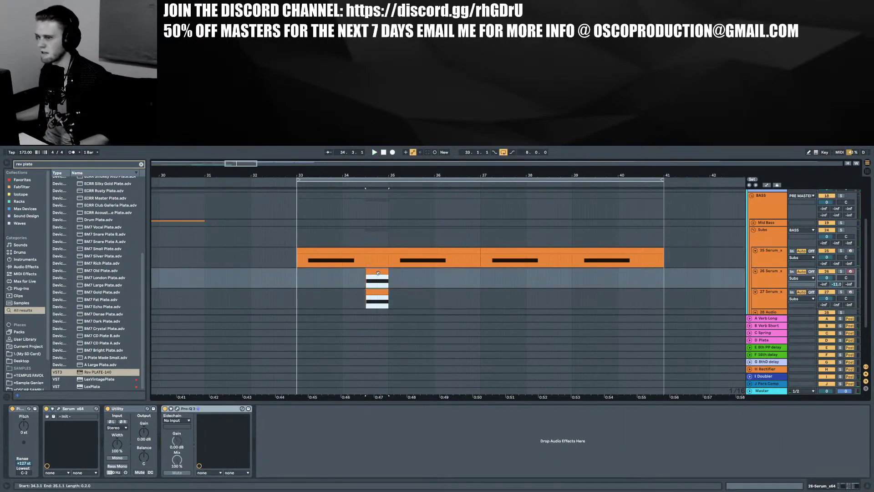
left_click_drag(377, 272, 470, 275)
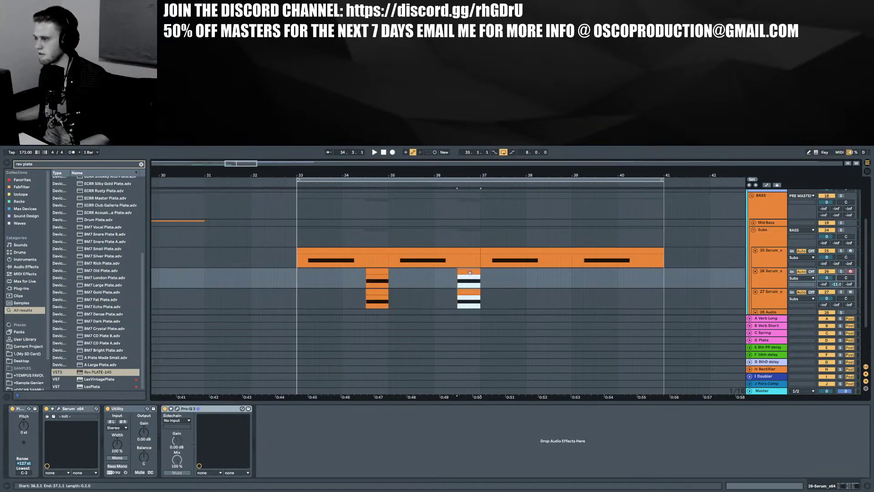
left_click(761, 281)
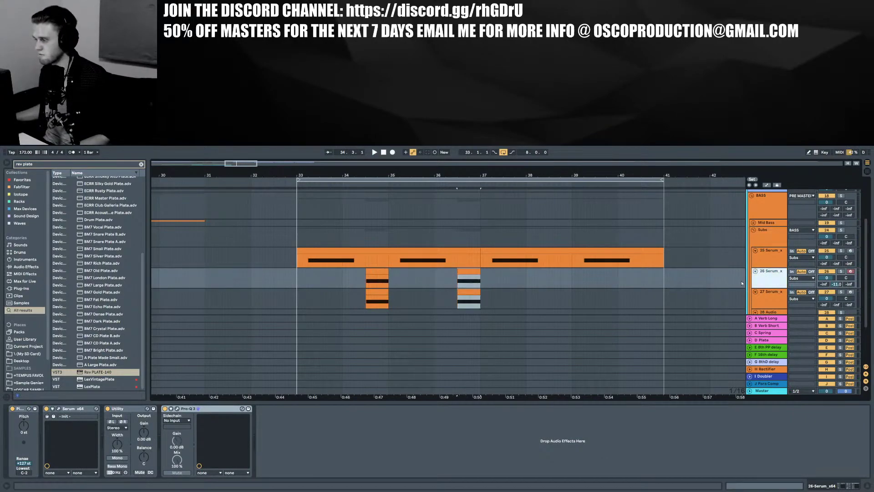
key("ctrl+d")
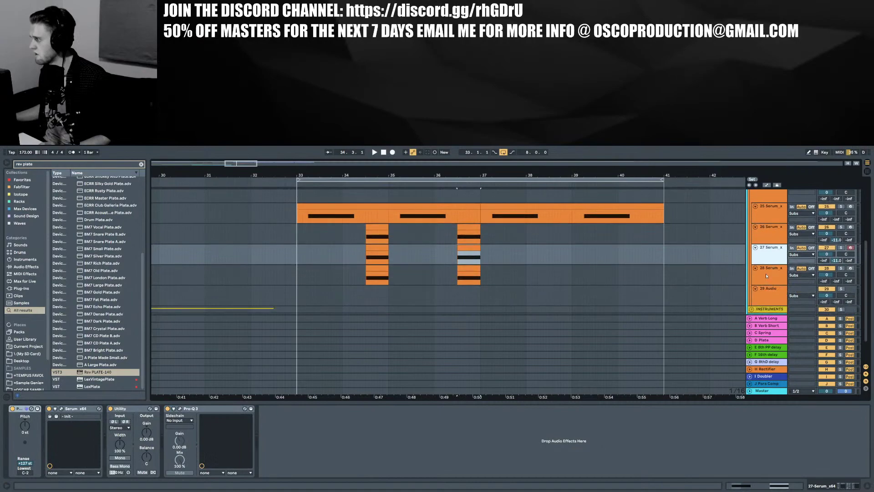
Recolour the 28 Serum track red and assign the track colour to its clips
right_click(767, 275)
left_click(773, 374)
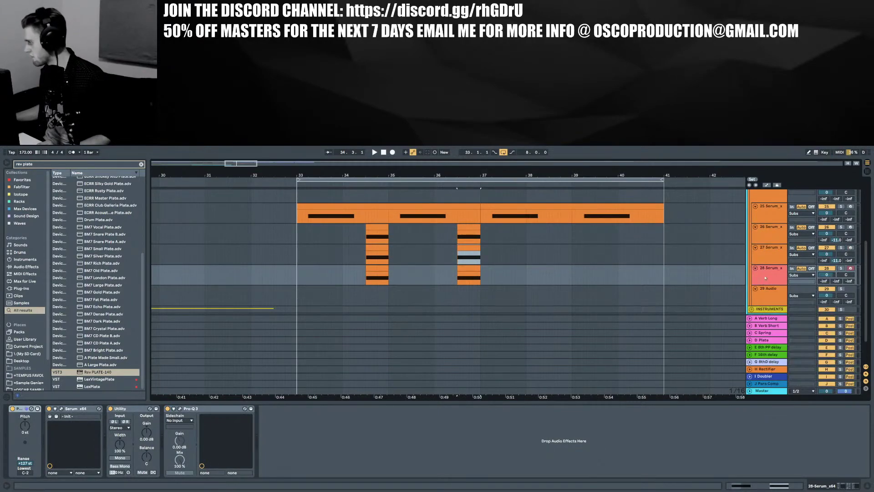
right_click(769, 274)
left_click(796, 411)
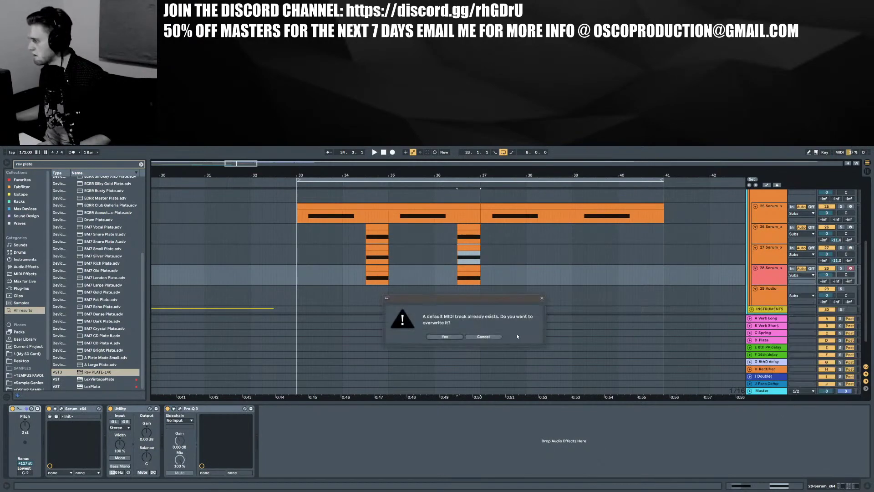
left_click(483, 336)
right_click(770, 269)
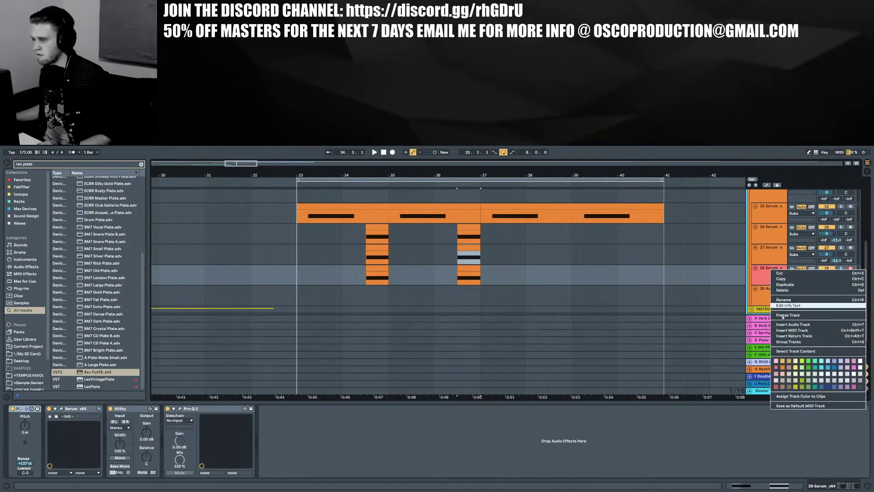
left_click(778, 396)
Delete the duplicated track's clip at 34.3.1 and the 26 Serum track's clip at 36.3.1
left_click(374, 248)
key("space")
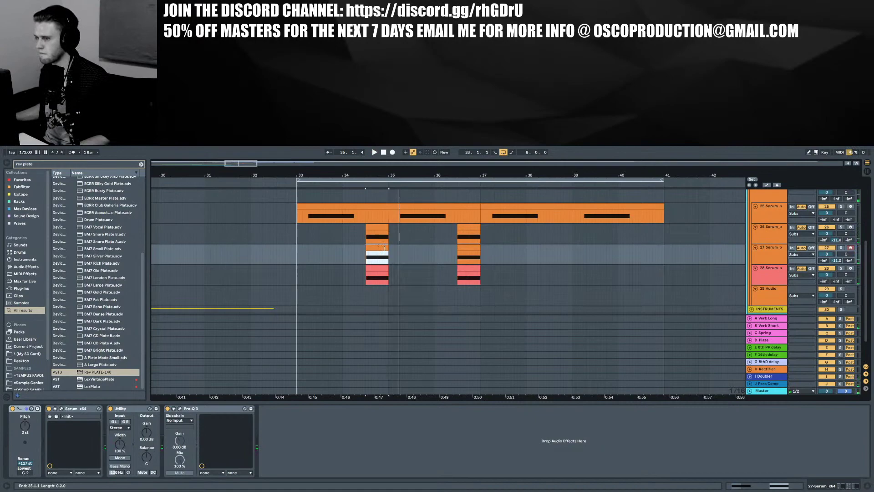
key("Delete")
left_click(468, 227)
key("Delete")
Open the 27 Serum track's synth, audition the next oscillator B wavetables, and load another one from the User Animoog set
left_click(468, 247)
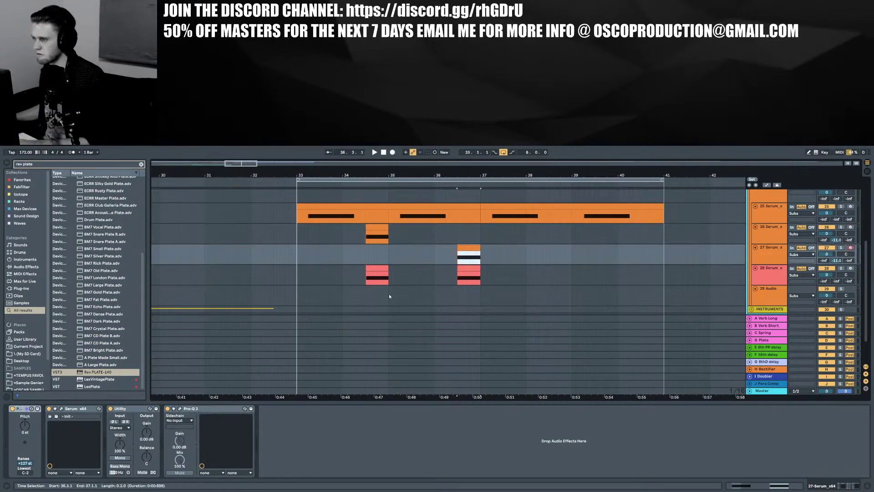
key("ctrl+alt+p")
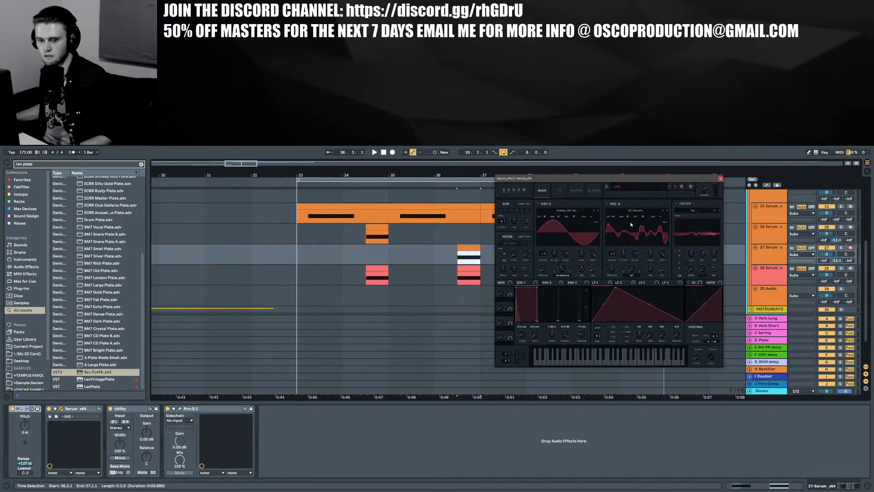
left_click(667, 210)
key("space")
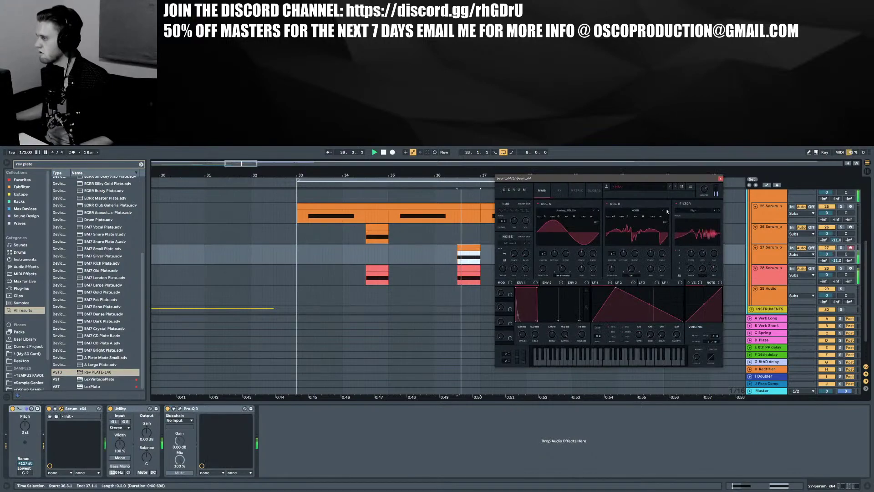
left_click(667, 210)
left_click(641, 212)
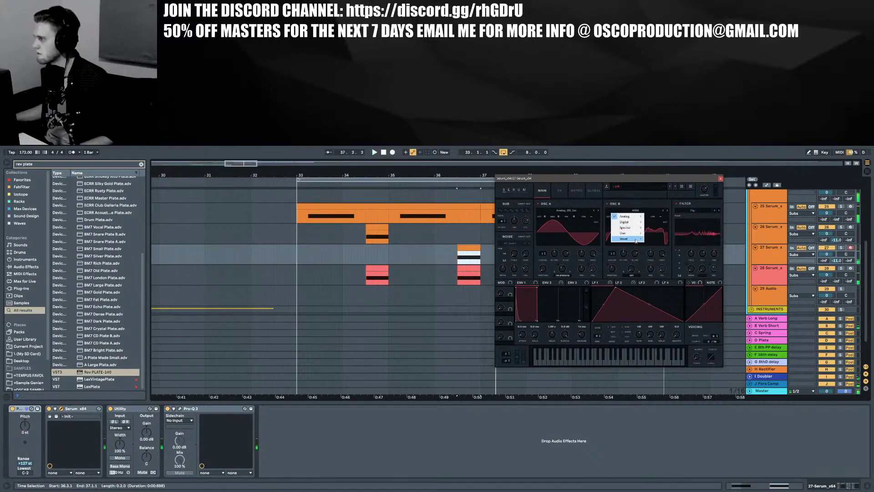
mouse_move(628, 233)
mouse_move(669, 245)
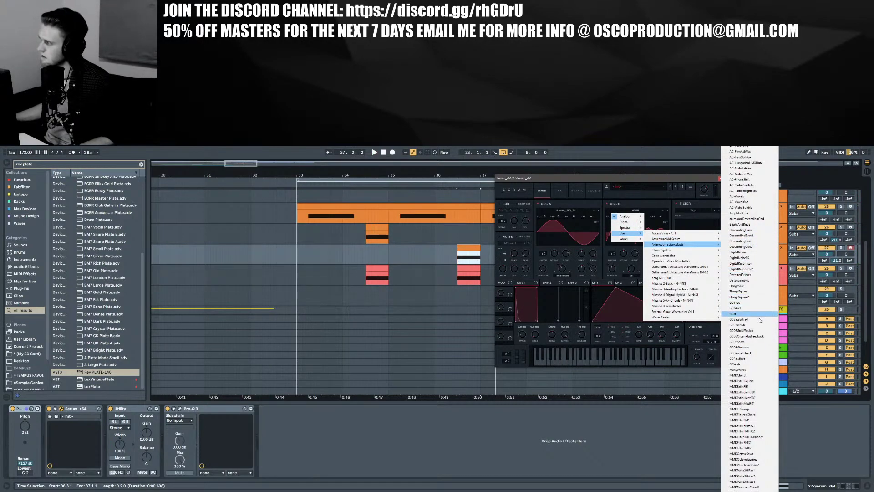
left_click(746, 319)
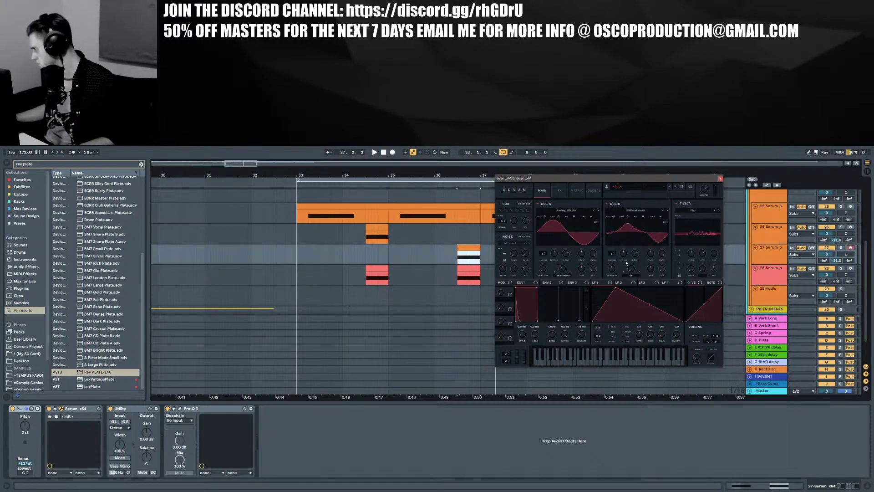
Raise oscillator B's wavetable position and adjust oscillator A's FM warp amount while repeatedly auditioning the clip at 36.3.1
left_click_drag(610, 272, 611, 246)
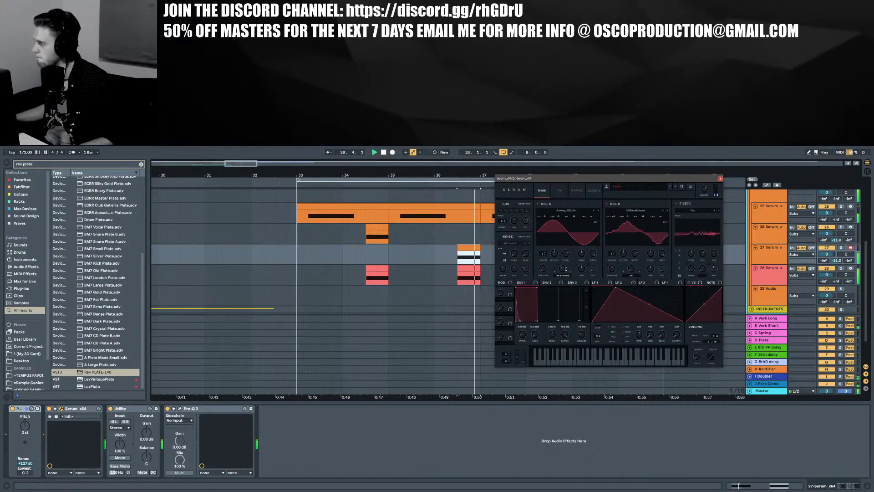
key("space")
key("space")
key("space")
key("space")
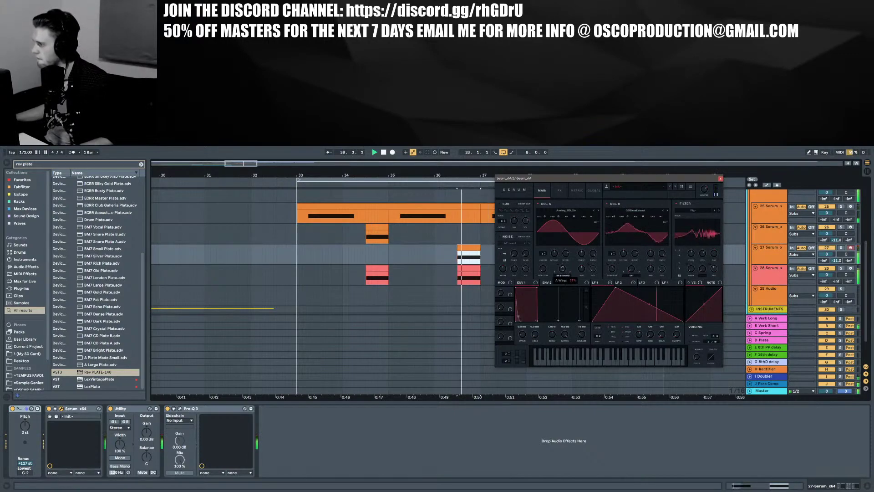
key("space")
key("space")
Lower Serum's filter cutoff, and raise its master volume slightly with the effects page open while auditioning
left_click_drag(690, 254, 691, 263)
key("space")
key("space")
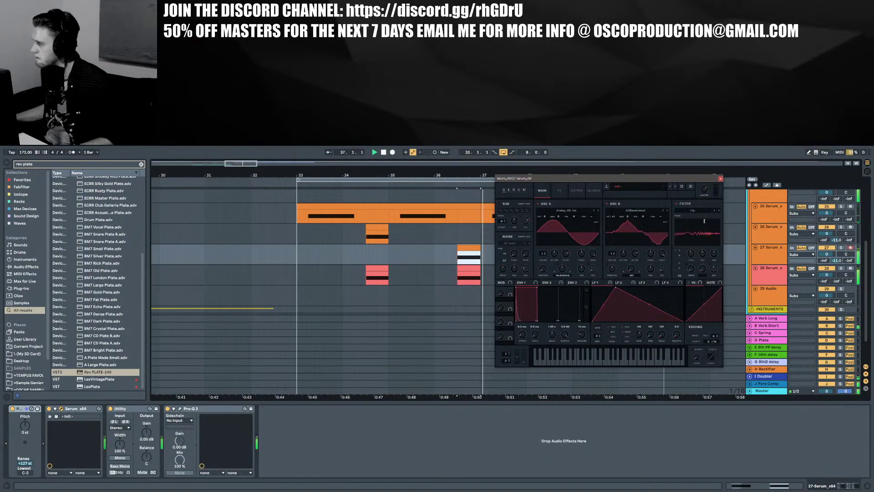
left_click(557, 194)
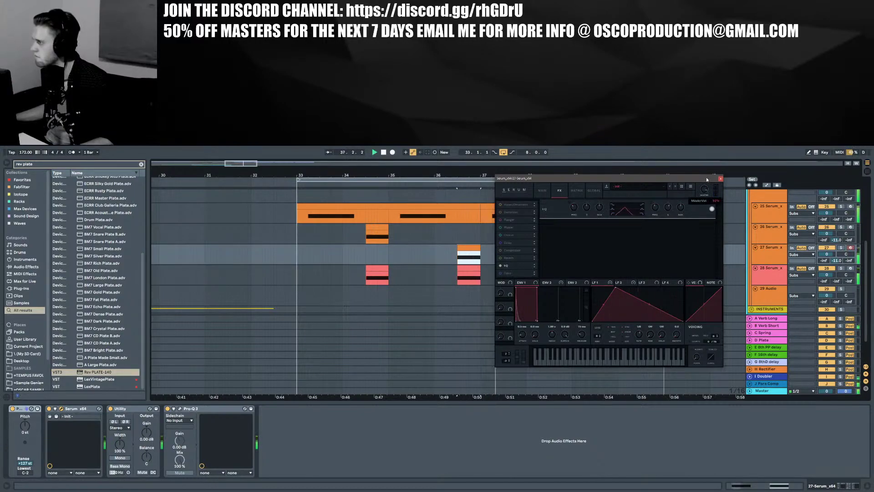
left_click_drag(705, 195, 706, 188)
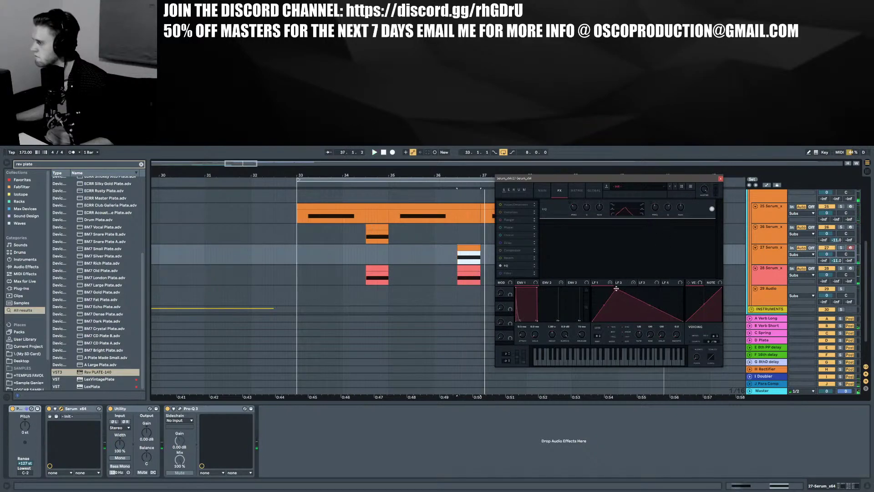
Move LFO 1's peak closer to the start and modulate that point's X position from LFO 4 through the LFO bus
left_click_drag(616, 288, 605, 282)
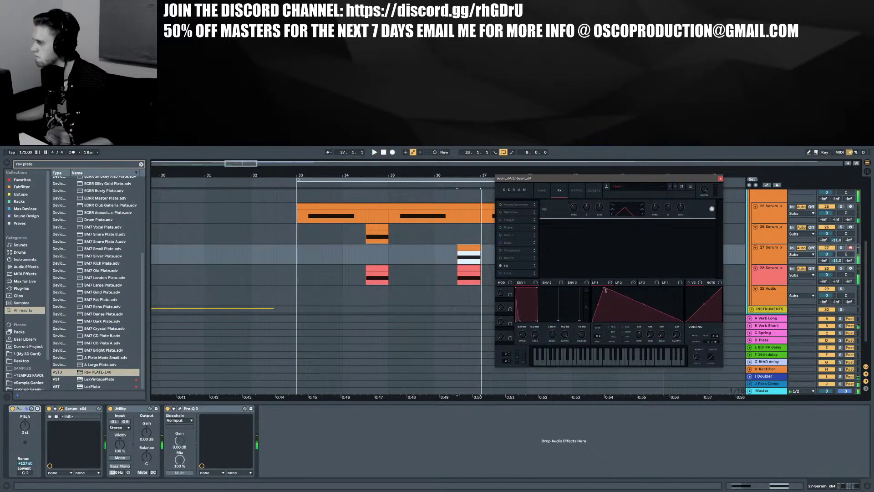
right_click(605, 290)
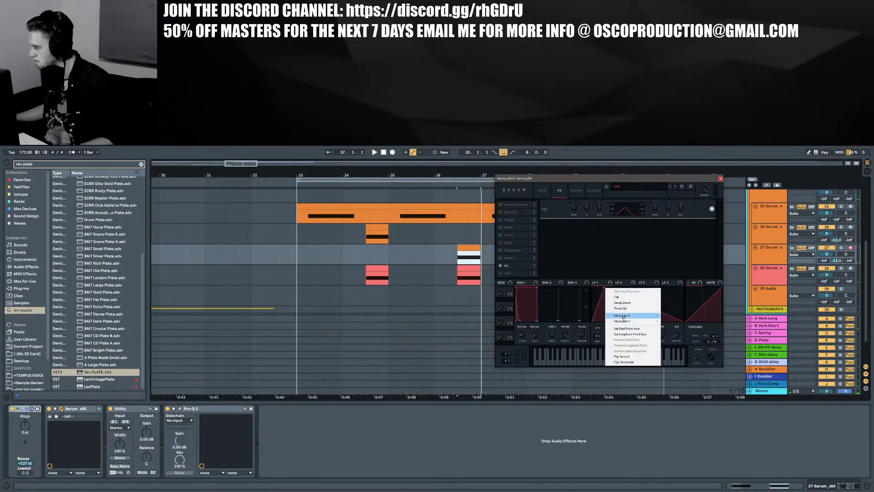
mouse_move(622, 316)
mouse_move(674, 316)
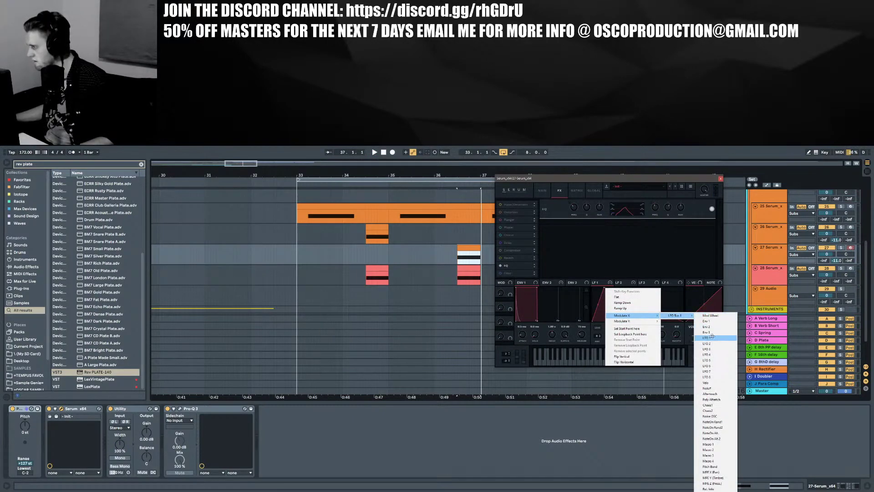
left_click(708, 355)
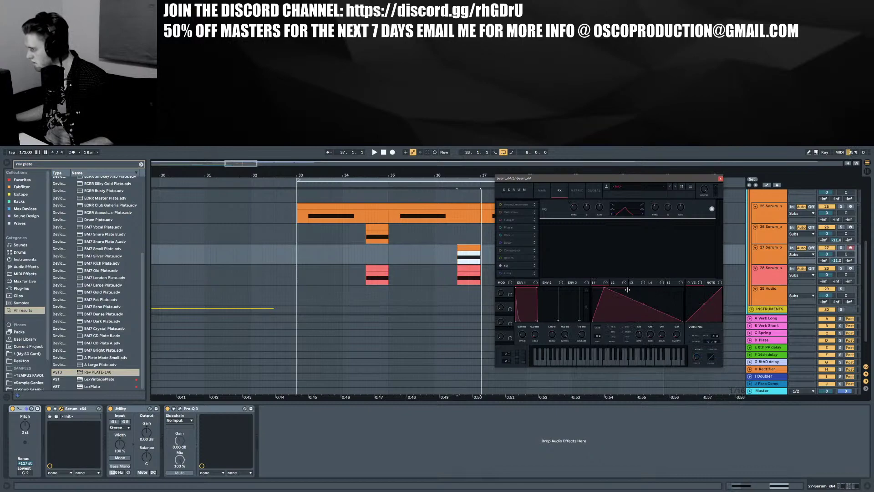
Move LFO 4's centre peak to the start at full height, and check the LFO 2 and LFO 3 shapes
left_click(641, 283)
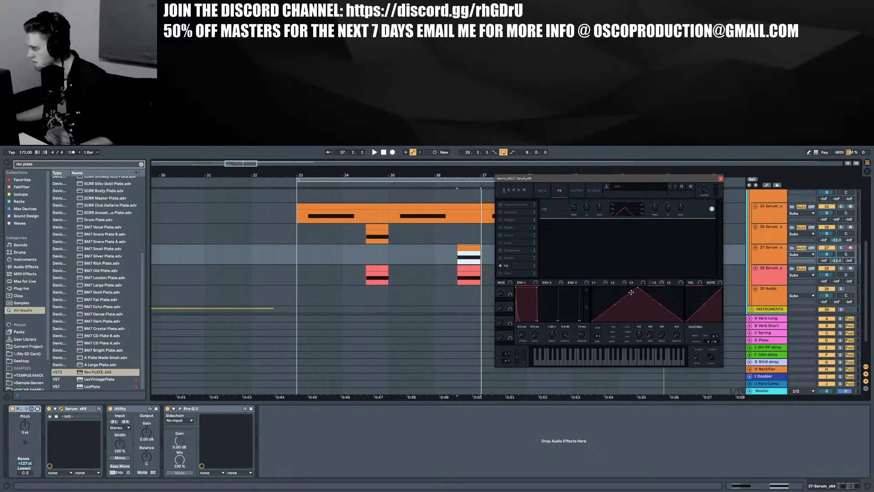
left_click_drag(638, 290, 594, 283)
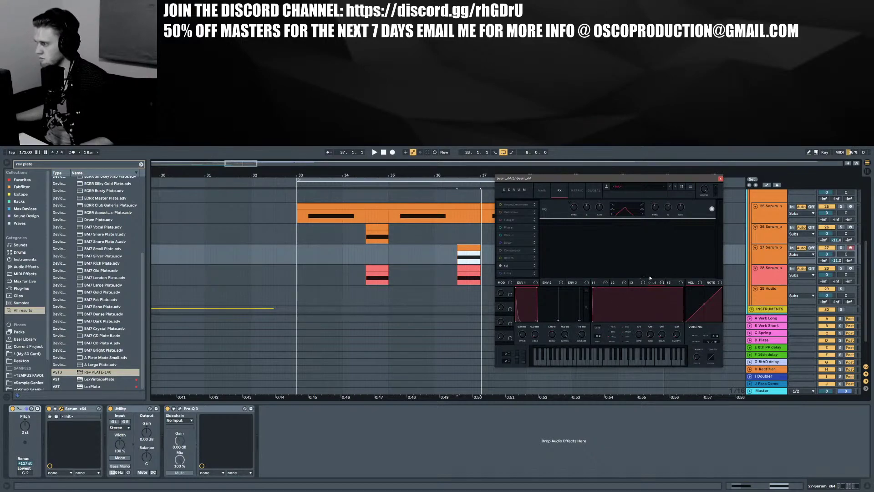
left_click(617, 283)
left_click(634, 284)
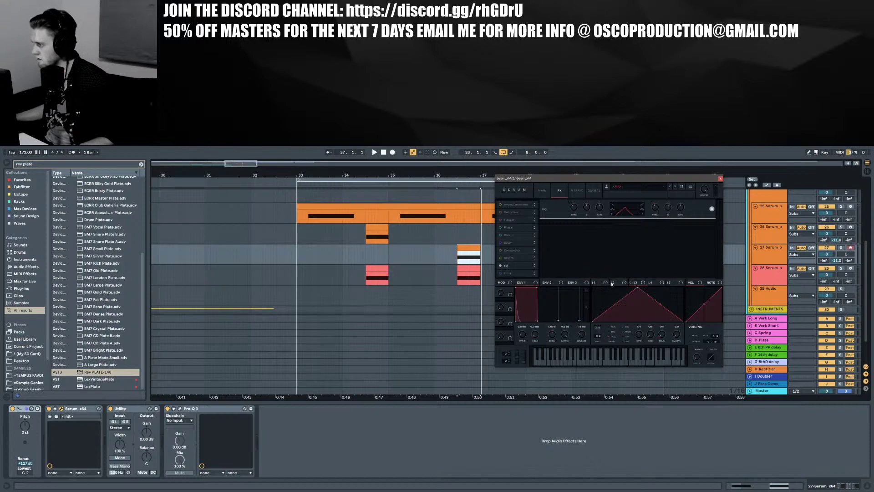
Move LFO 1's peak to a little before the middle of its cycle and audition the clip
left_click(596, 282)
left_click_drag(597, 287, 627, 287)
key("space")
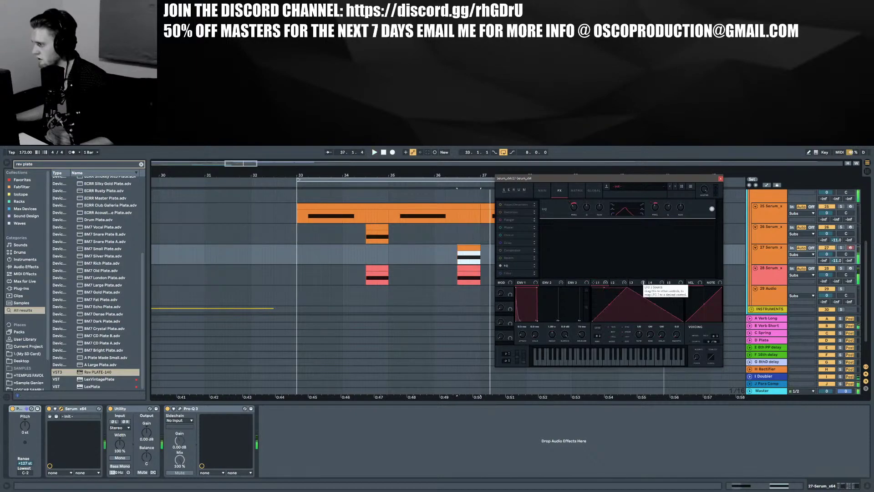
Reshape LFO 4 into a step that drops to about half level midway, and audition it with LFO 1 in view
left_click(657, 283)
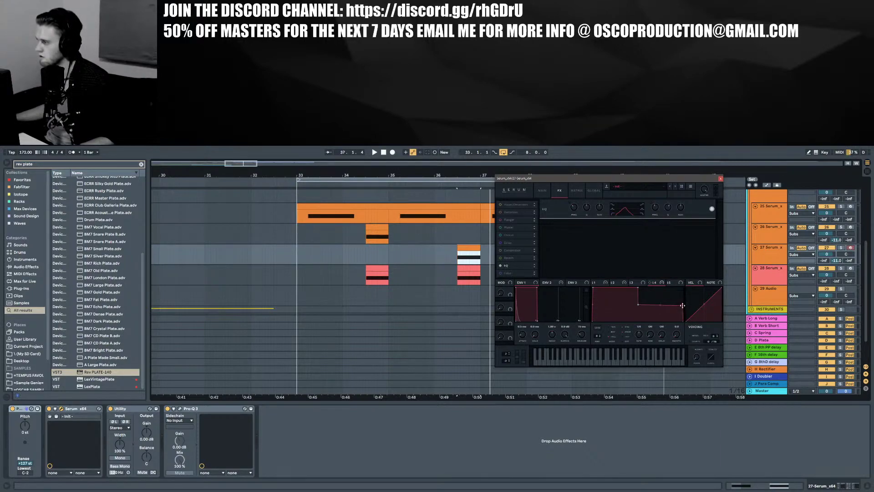
left_click(606, 282)
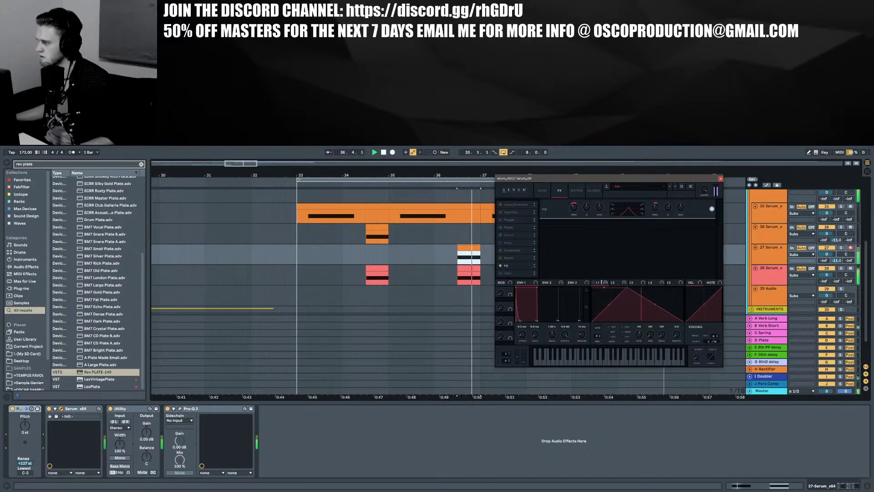
key("space")
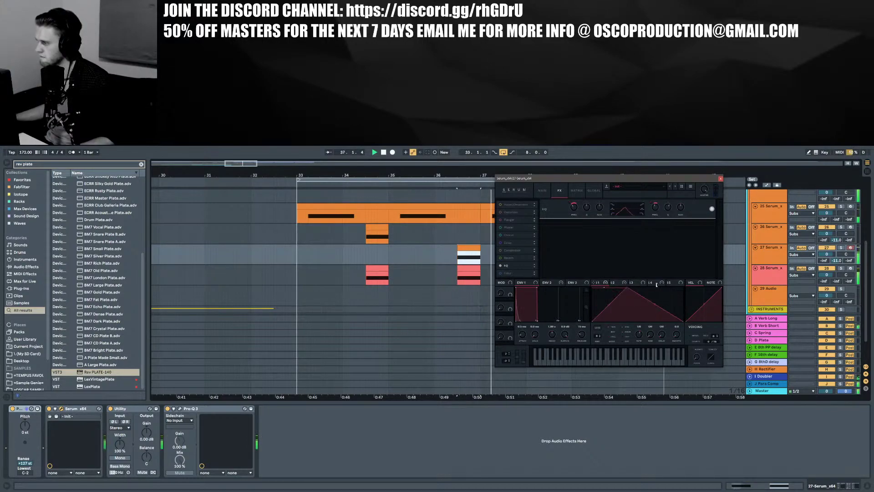
Adjust LFO 4's rate while repeatedly auditioning the clip at 36.3.1
left_click(650, 282)
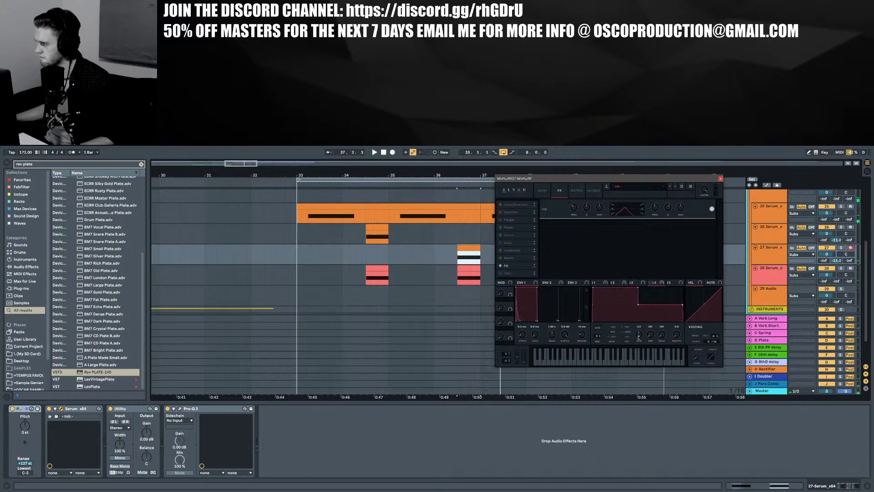
left_click_drag(639, 340, 639, 344)
key("space")
key("space")
key("space")
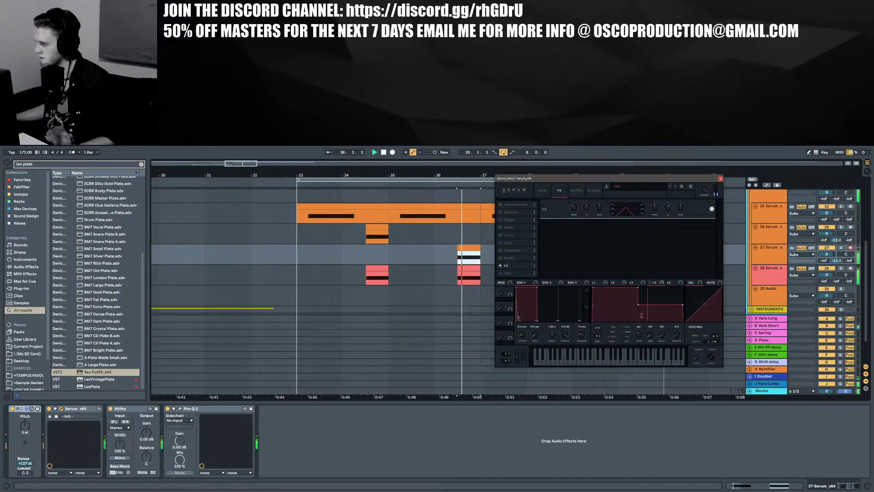
key("space")
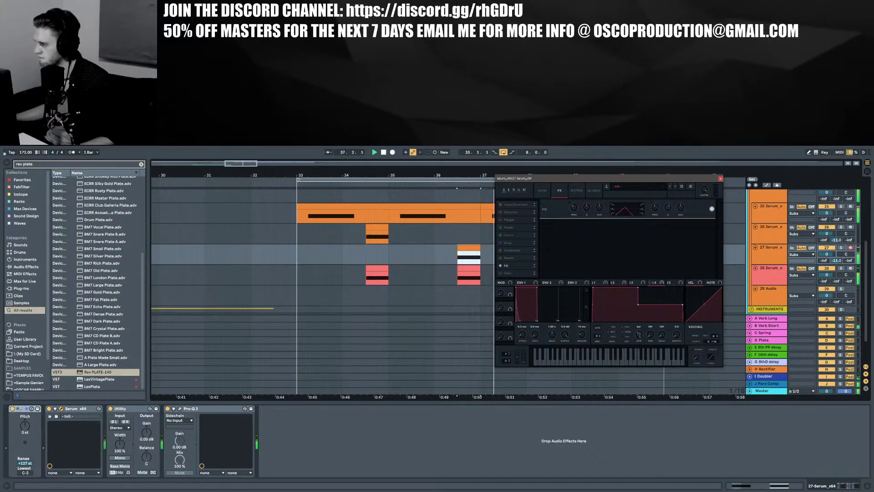
key("space")
Check the LFO 2 and LFO 1 shapes while repeatedly auditioning the clip
left_click(614, 283)
key("space")
key("space")
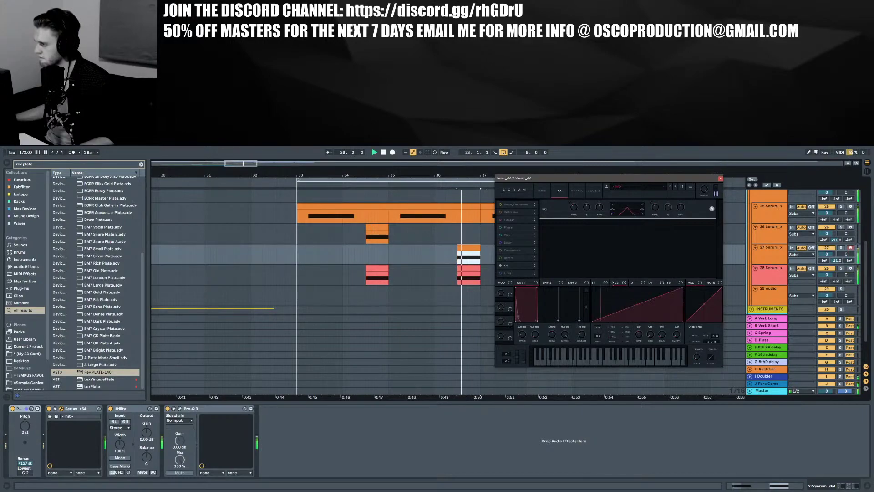
left_click(599, 283)
key("space")
key("space")
key("space")
key("space")
Reshape LFO 1 into a falling ramp by moving its peak to the start, auditioning the clip
mouse_move(614, 292)
left_mouse_down()
mouse_move(650, 286)
mouse_move(619, 276)
mouse_move(655, 287)
mouse_move(619, 287)
left_mouse_up()
key("space")
key("space")
key("space")
key("space")
Return to Serum's main page and assign LFO 2 to oscillator A's FM warp amount while auditioning
left_click(542, 189)
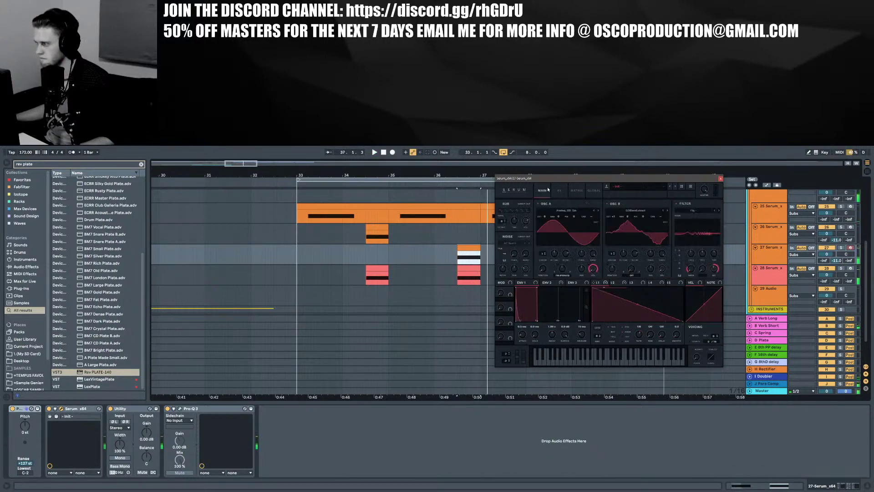
key("space")
key("space")
key("space")
left_click_drag(630, 288, 683, 288)
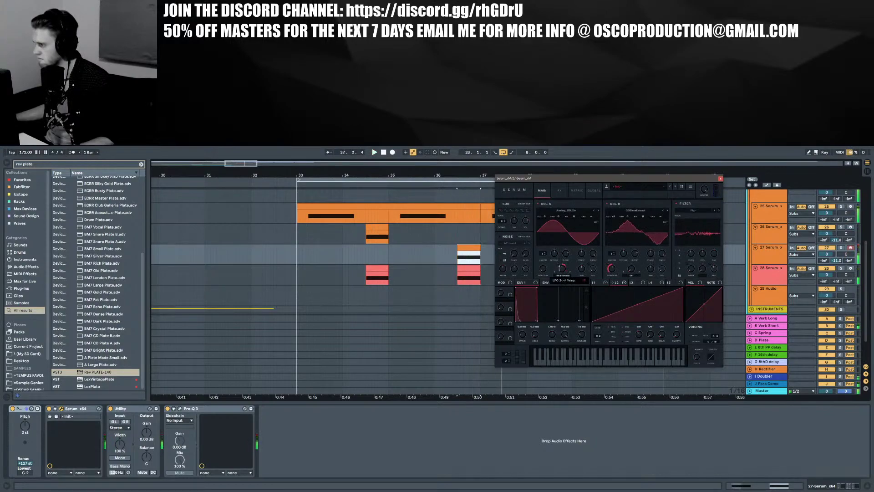
Lower Serum's filter cutoff and try adjusting oscillator B's octave while auditioning the clip
key("space")
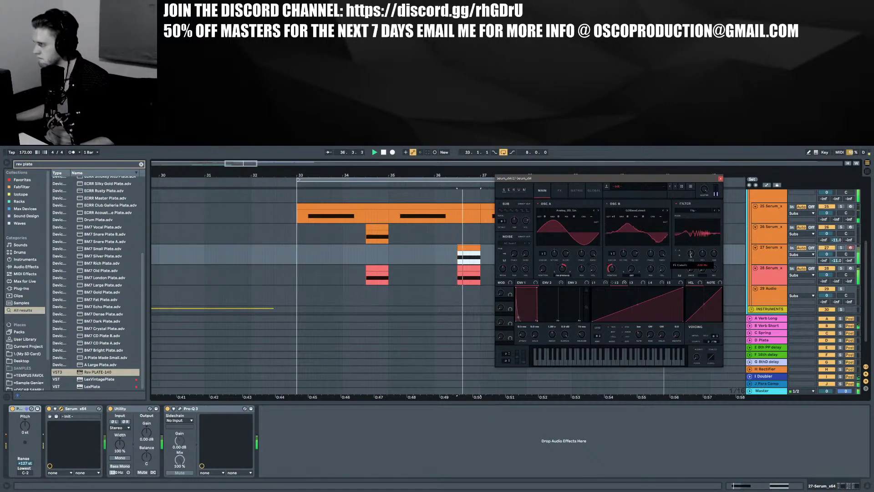
left_click_drag(690, 254, 691, 259)
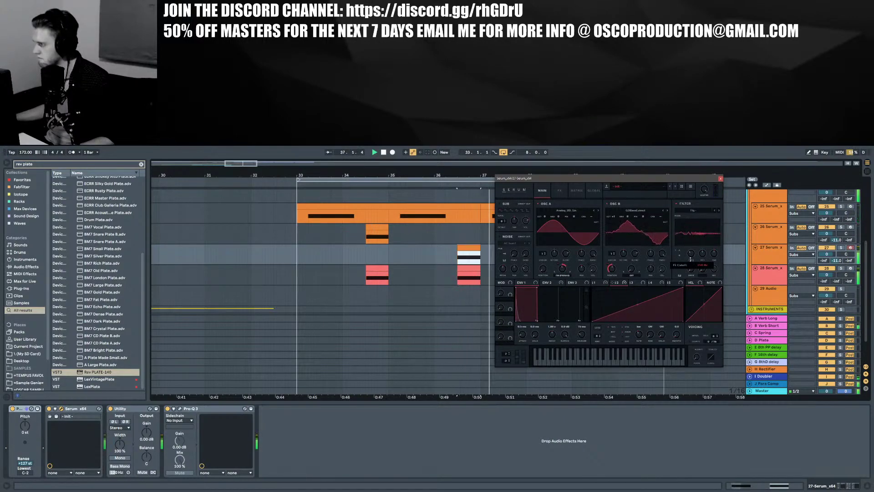
key("space")
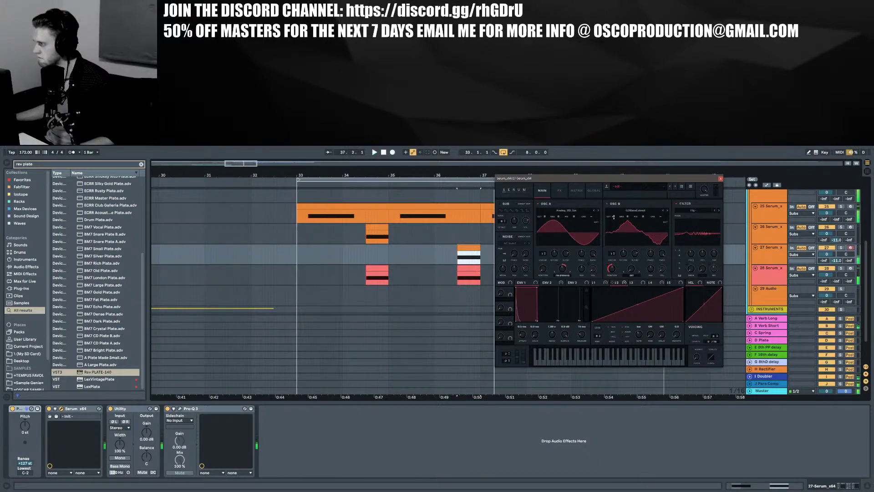
key("space")
mouse_move(614, 217)
left_mouse_down()
mouse_move(614, 224)
mouse_move(615, 206)
mouse_move(614, 215)
left_mouse_up()
key("space")
key("space")
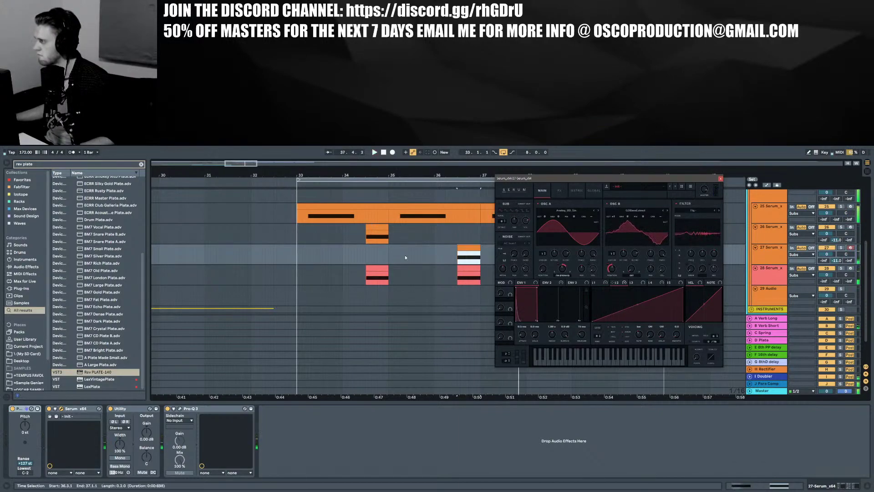
Close the Serum window and select the 27 Serum track's clip at 36.3.1
left_click(345, 234)
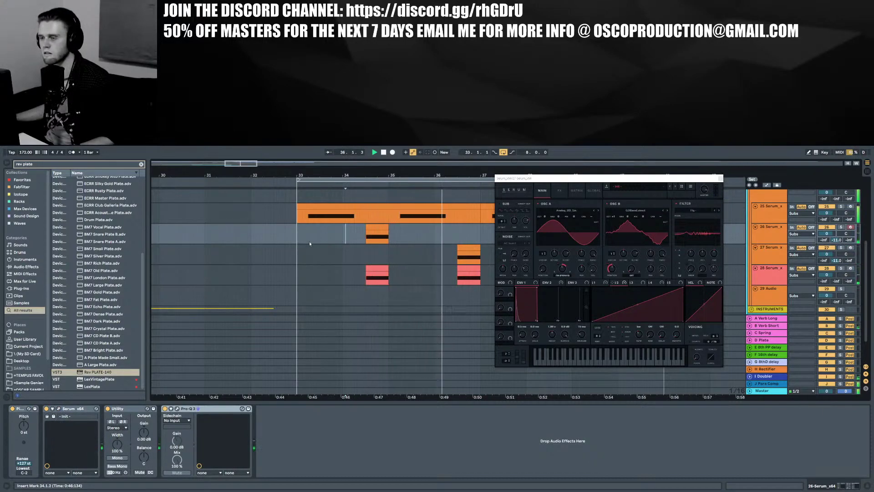
left_click(721, 179)
left_click(469, 255)
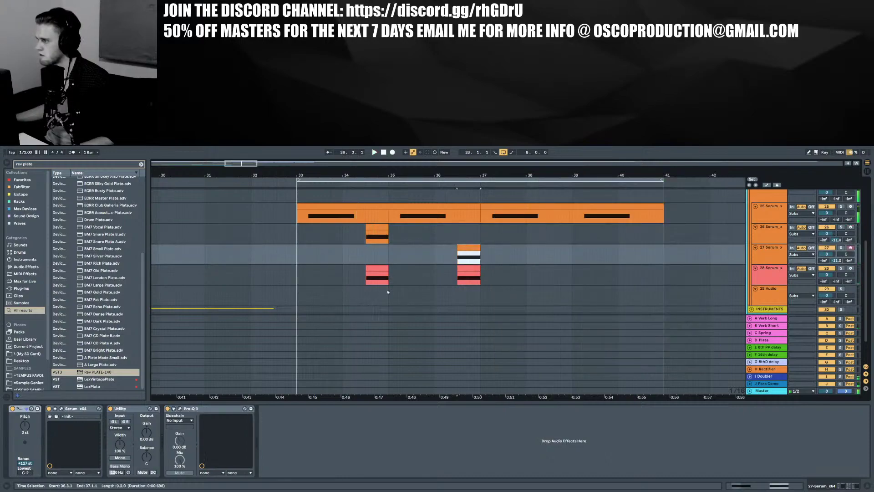
Open the track's Pro-Q 3, try a narrow high-frequency boost during playback, and remove that band
left_click(180, 409)
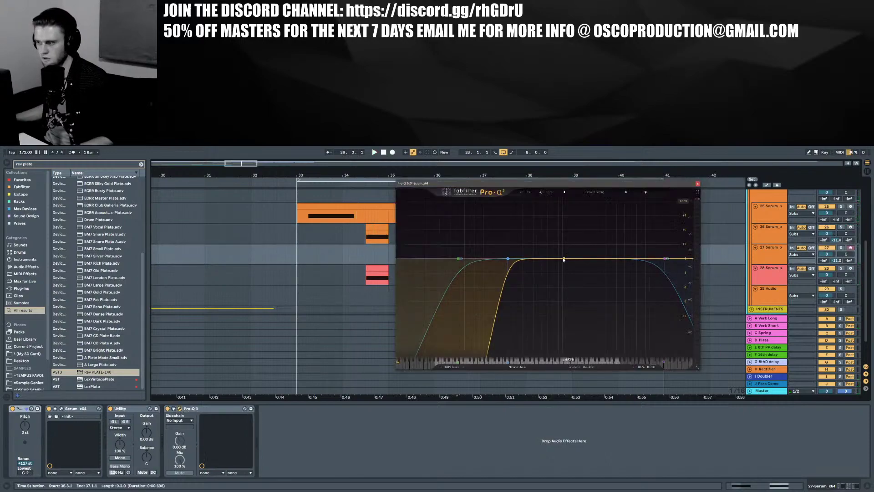
left_click_drag(548, 258, 642, 239)
key("space")
double_click(641, 219)
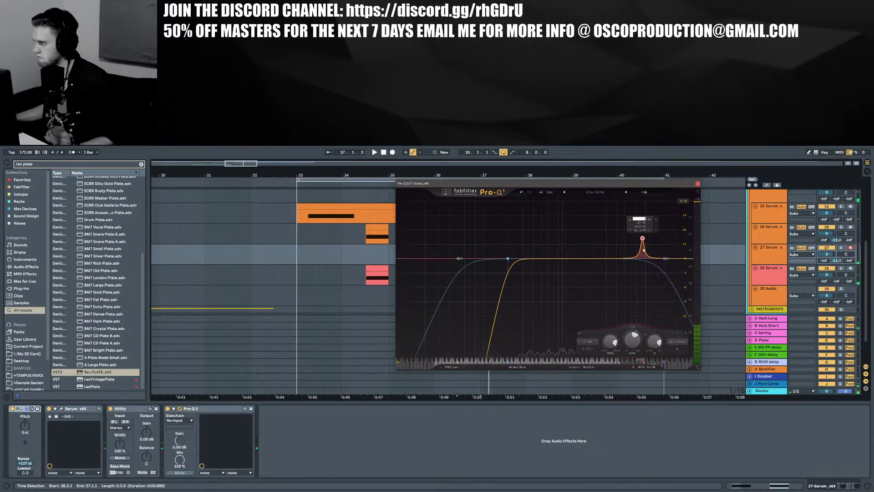
left_click(656, 220)
Search the browser for "filter fre", load FilterFreak1 after Pro-Q 3 on the 27 Serum track, and close the Pro-Q 3 window
key("ctrl+f")
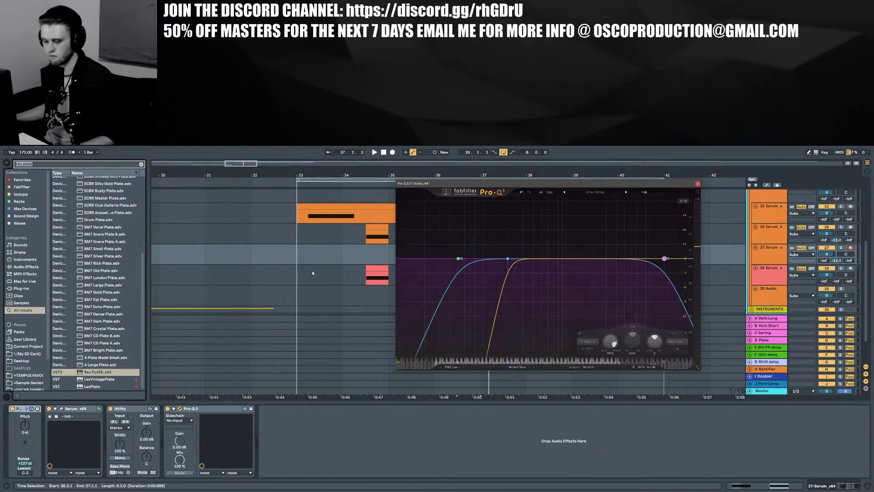
type("filter fre")
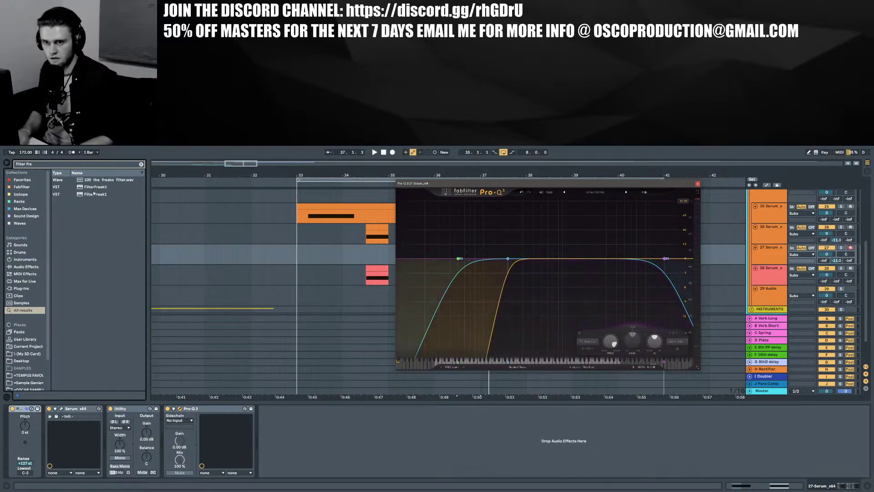
left_click_drag(96, 193, 235, 298)
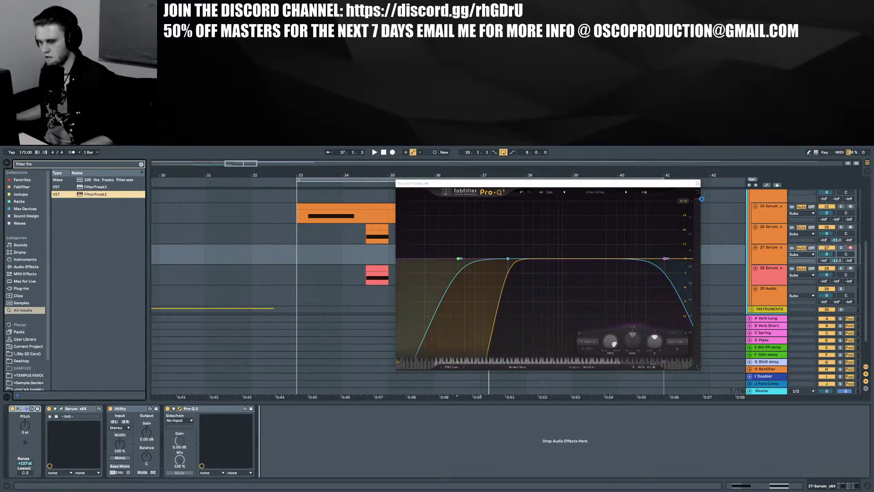
left_click_drag(452, 183, 311, 187)
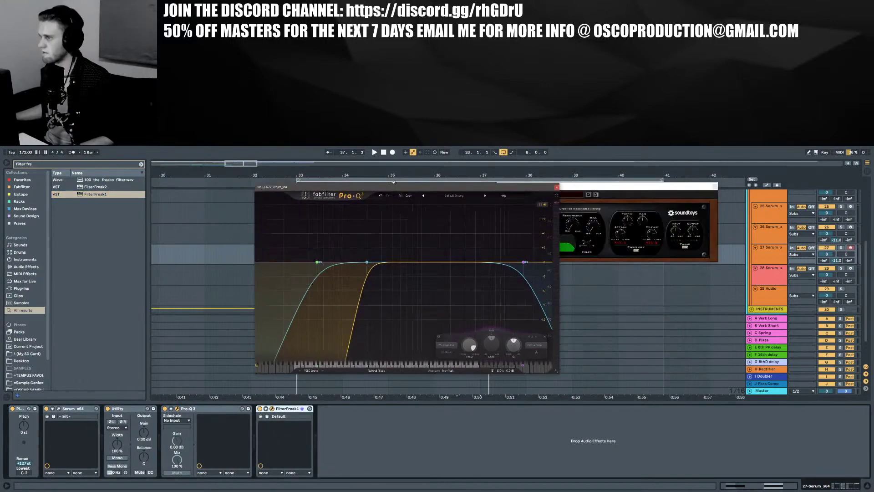
left_click(557, 188)
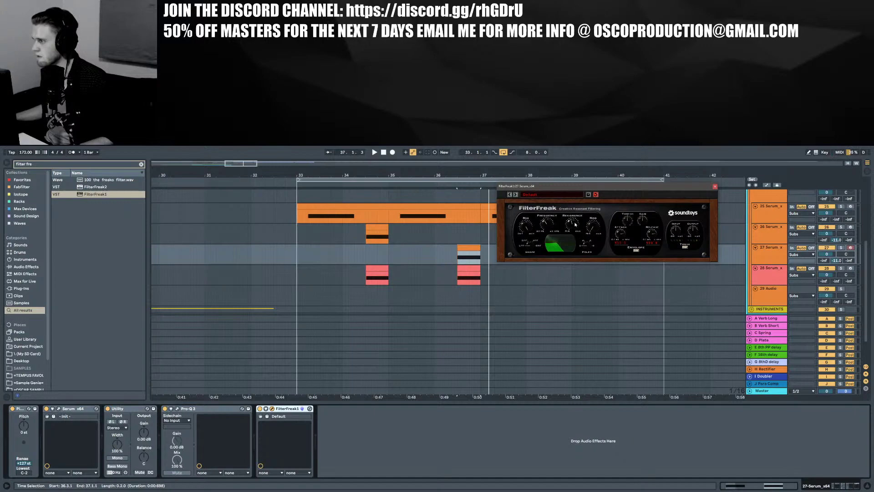
Insert a sine-shaped automation curve for FilterFreak1's Frequency across the 27 Serum clip and play it back
key("space")
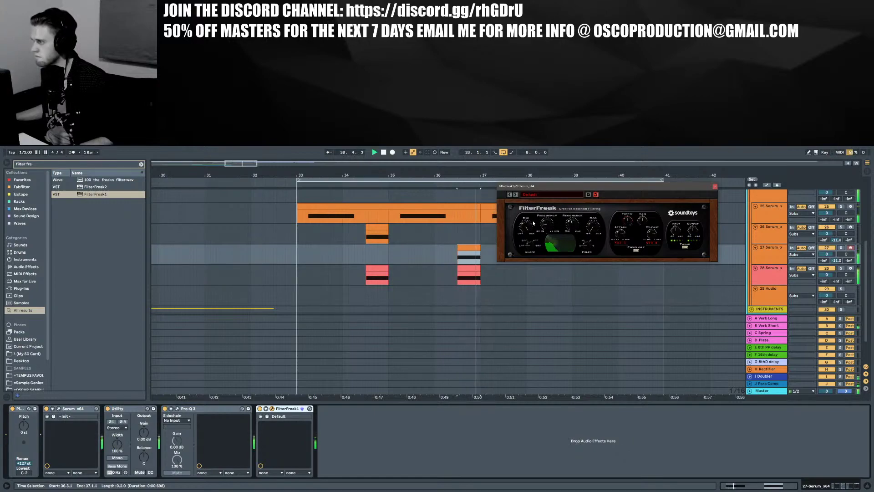
key("a")
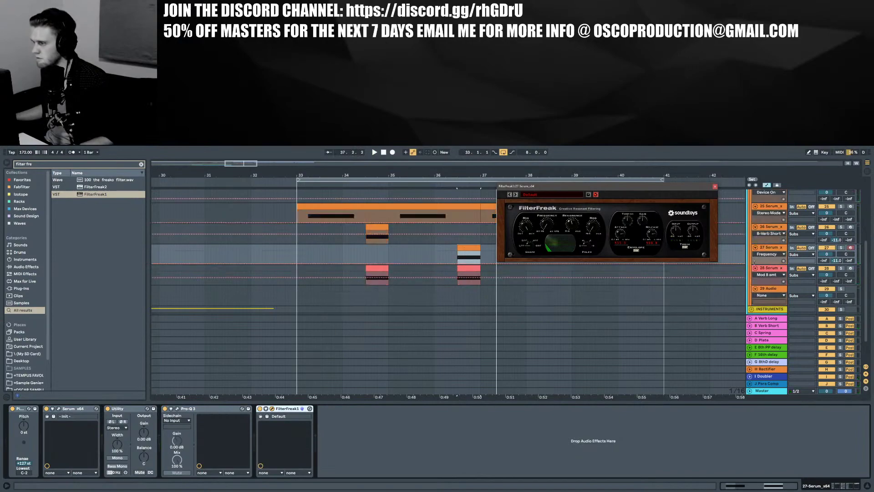
key("z")
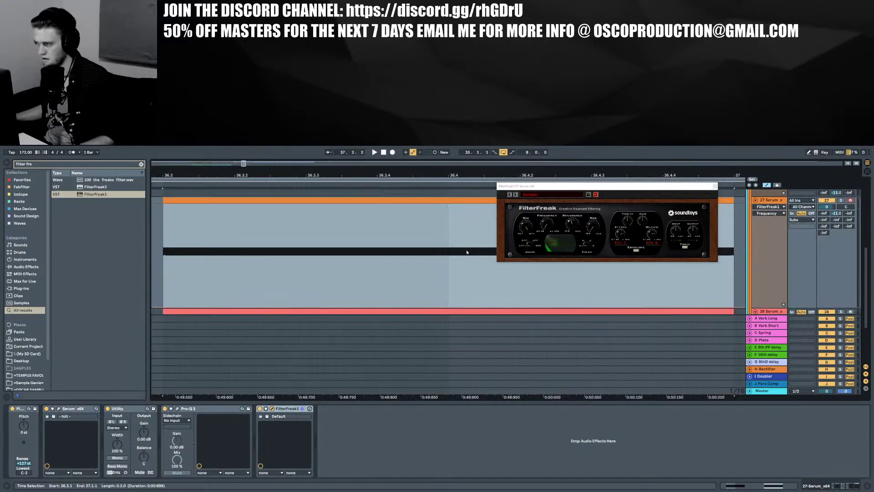
left_click_drag(559, 188, 445, 349)
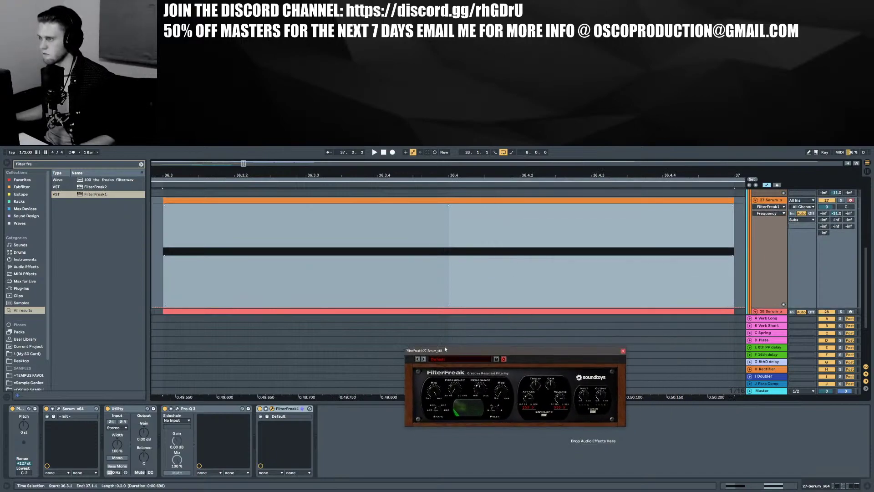
right_click(306, 262)
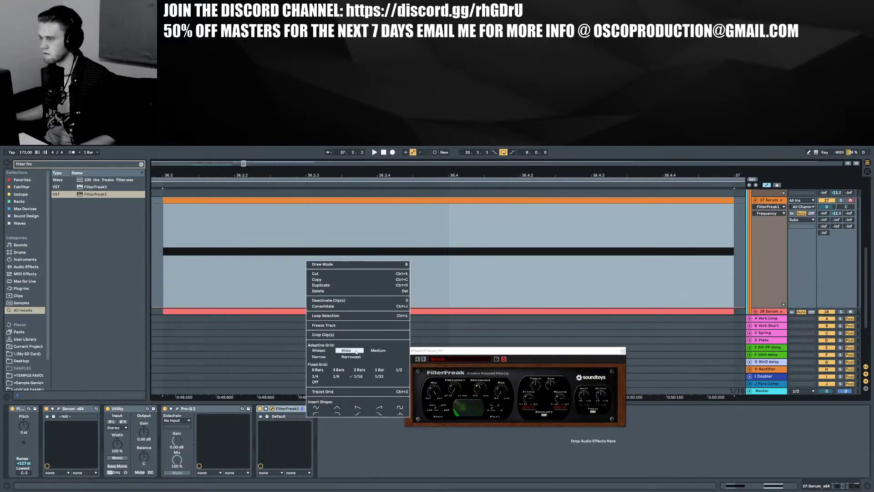
left_click(317, 407)
key("space")
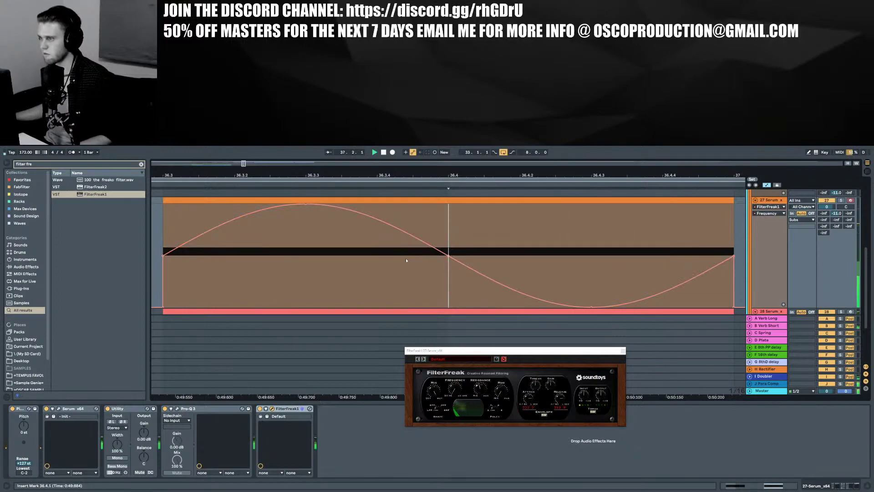
Reshape the Frequency curve by raising its trough into a second peak of about 0.78 and lowering the midpoint to about 0.29
left_click(163, 228)
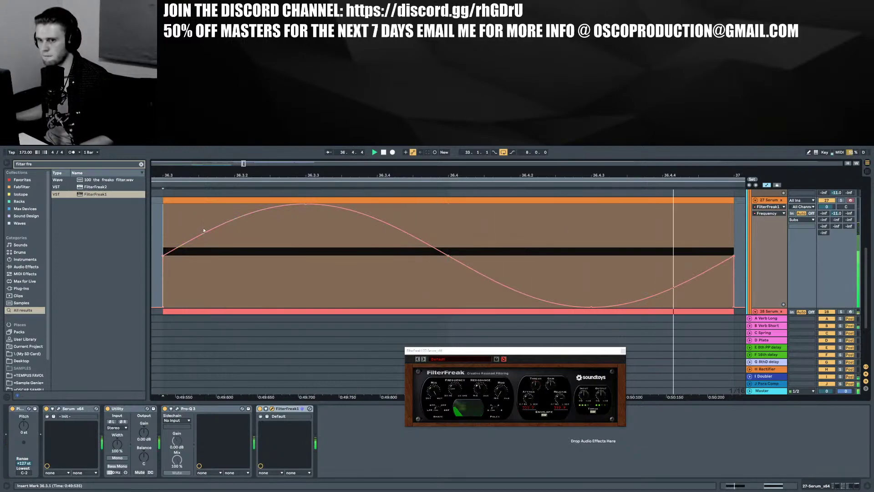
left_click_drag(592, 306, 591, 226)
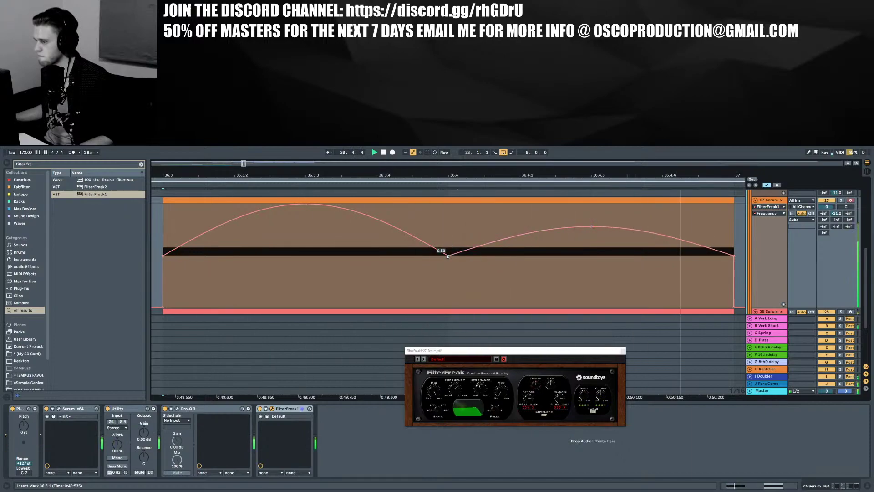
left_click_drag(446, 256, 448, 276)
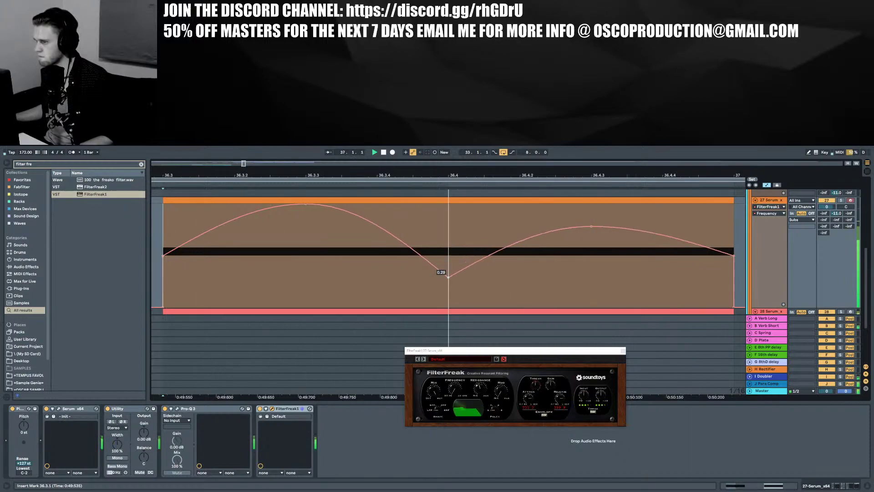
Adjust FilterFreak1's resonance, mix and output gain while auditioning the clip
left_click(479, 387)
key("space")
left_click_drag(477, 385, 478, 379)
key("space")
key("space")
left_click(439, 390)
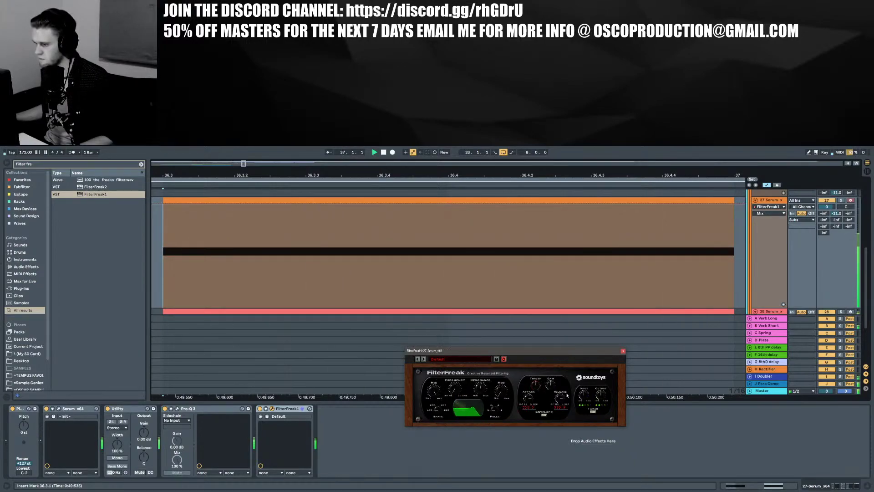
left_click(600, 395)
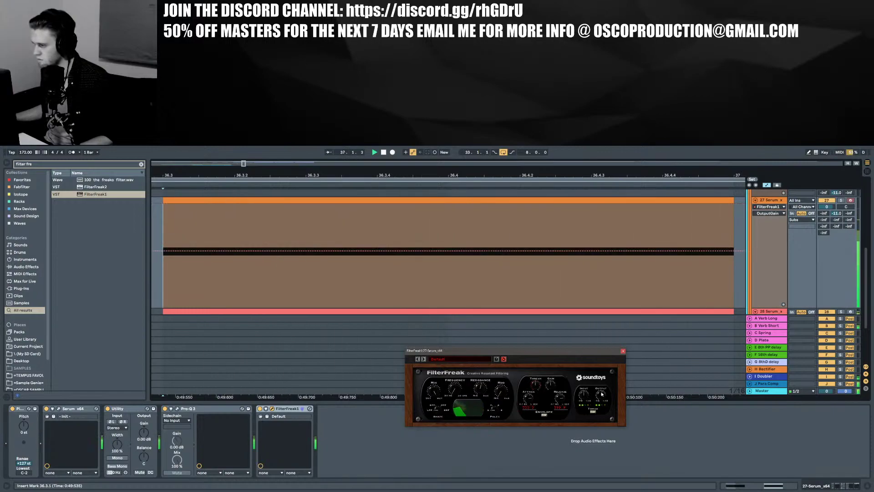
Change FilterFreak1's filter shape to band-reject, adjust the resonance and raise the poles to maximum while auditioning
left_click(438, 399)
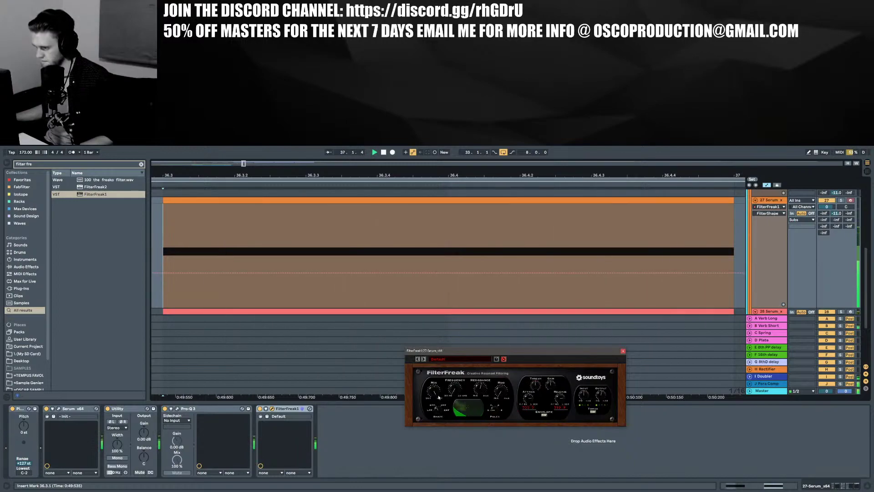
left_click_drag(438, 397, 482, 412)
key("space")
key("space")
key("space")
key("space")
key("space")
key("space")
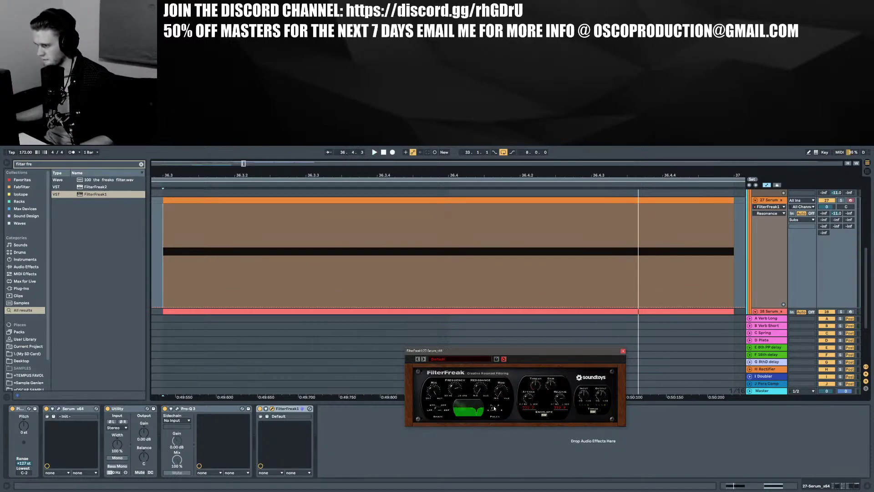
left_click_drag(493, 408, 493, 392)
key("space")
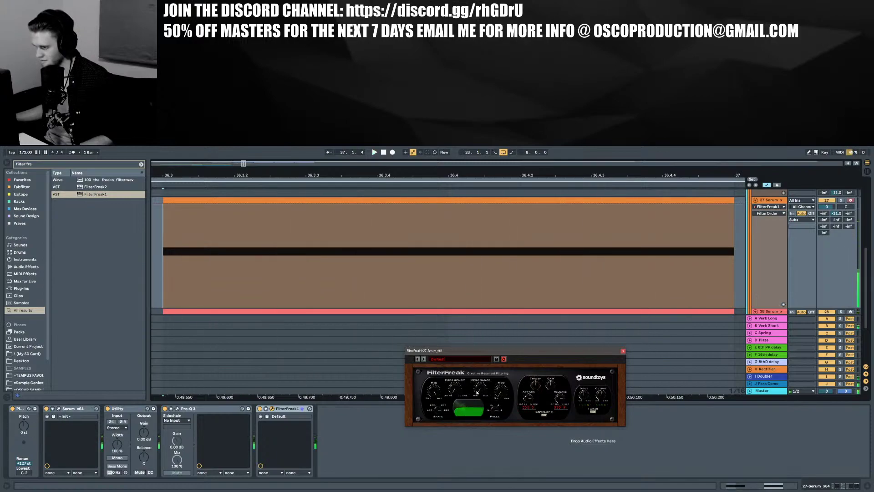
Move Pro-Q 3 after FilterFreak1 and lower the frequency of its high-cut band, auditioning the result before closing the EQ window
left_click_drag(187, 409, 295, 407)
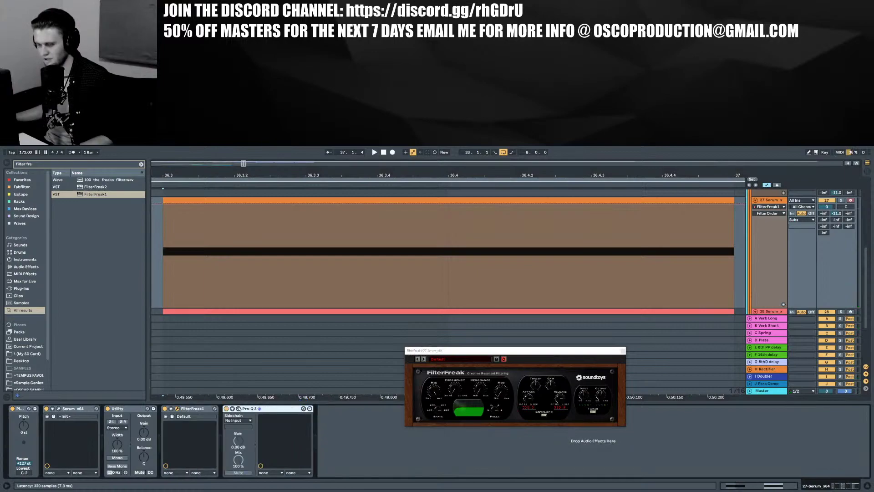
left_click(238, 409)
left_click(542, 262)
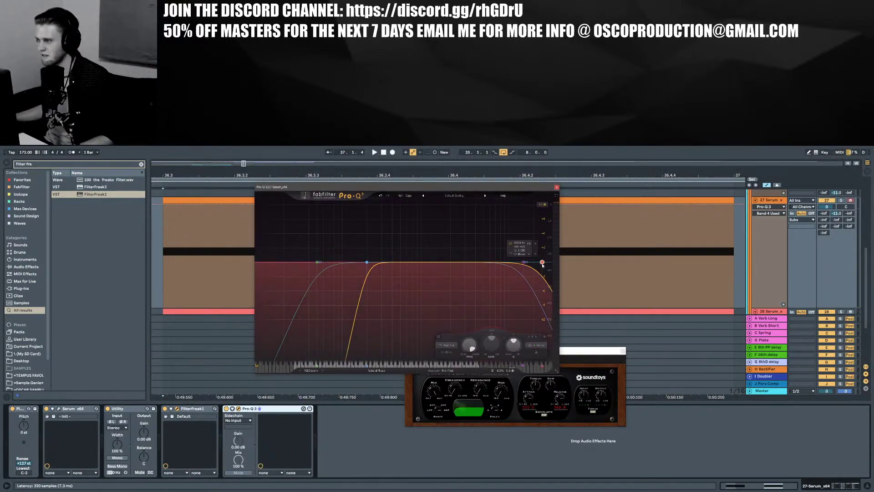
left_click_drag(542, 262, 449, 260)
key("space")
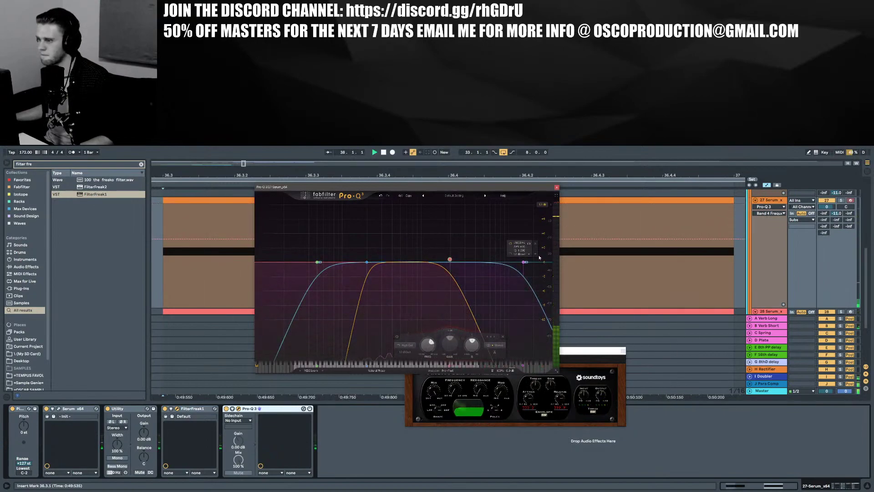
left_click(556, 187)
Audition the filtered clip with the surrounding bars and close the FilterFreak1 window
key("space")
key("space")
left_click_drag(406, 174, 408, 136)
key("space")
key("space")
key("space")
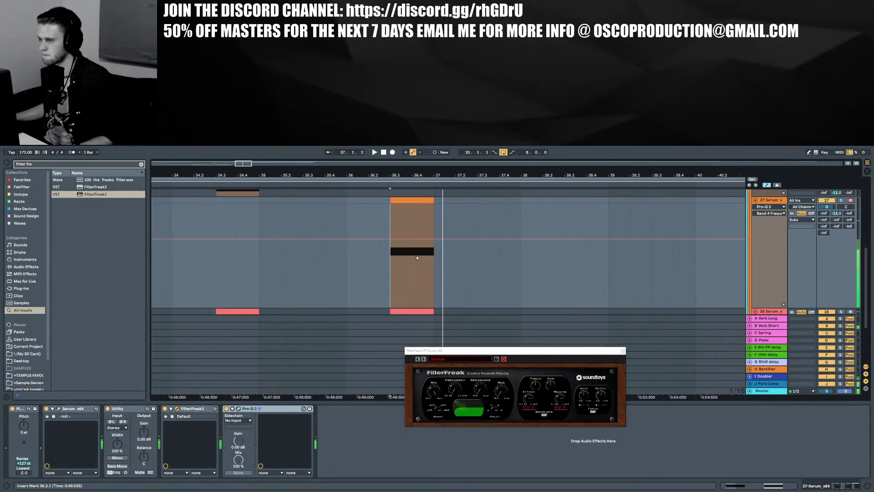
left_click(619, 351)
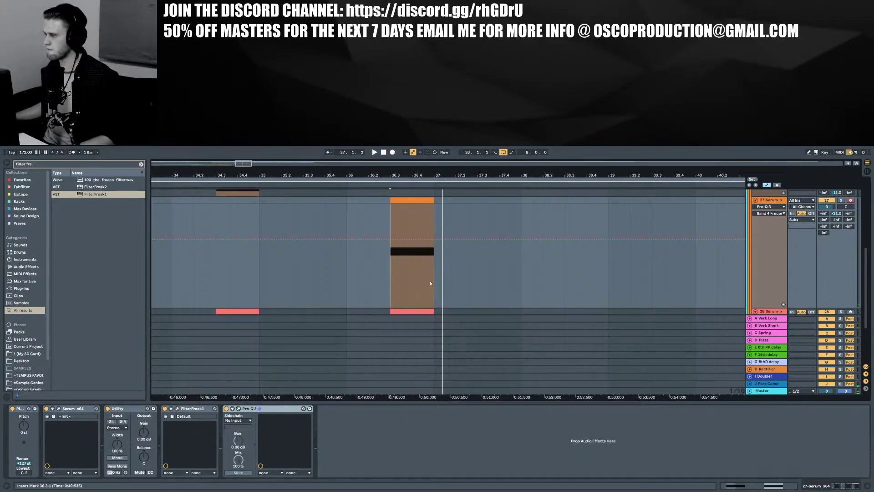
Duplicate FilterFreak1 to the end of the 27 Serum device chain, after Pro-Q 3
key("ctrl+f")
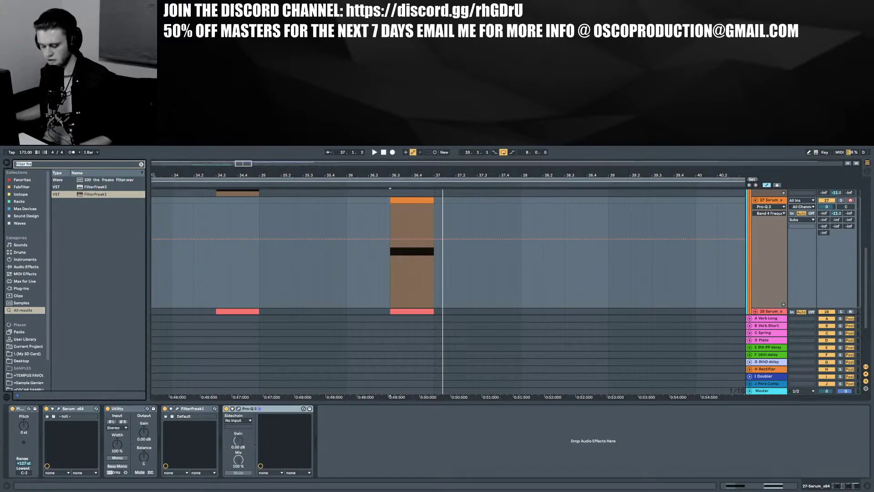
left_click(191, 409)
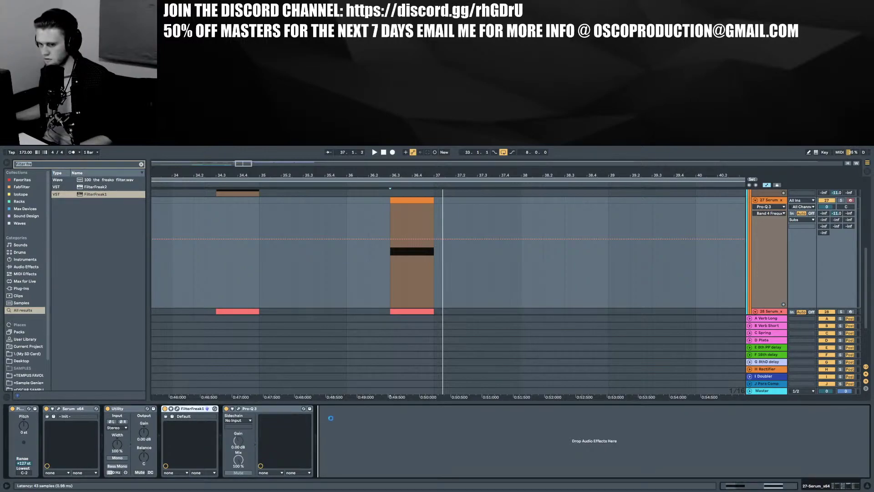
left_click_drag(331, 416, 337, 409)
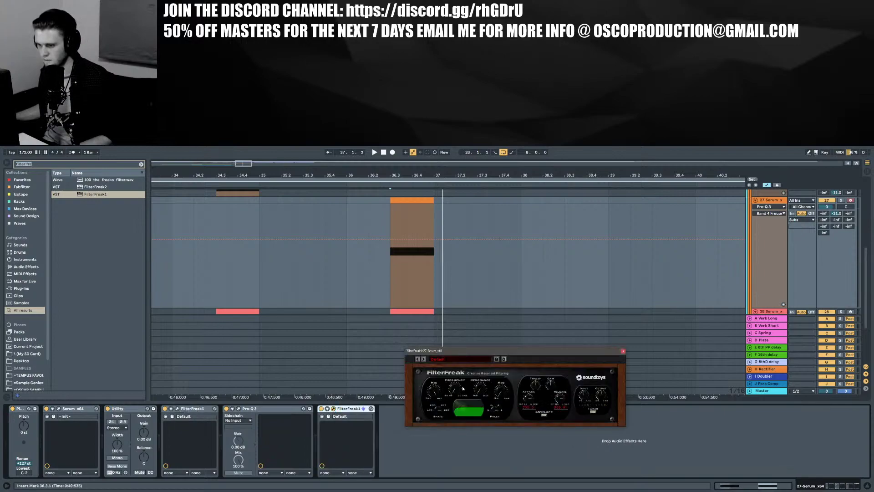
Reshape FilterFreak1's Frequency automation over the clip with both peaks at about 0.65 and the central dip at about 0.44
left_click(454, 390)
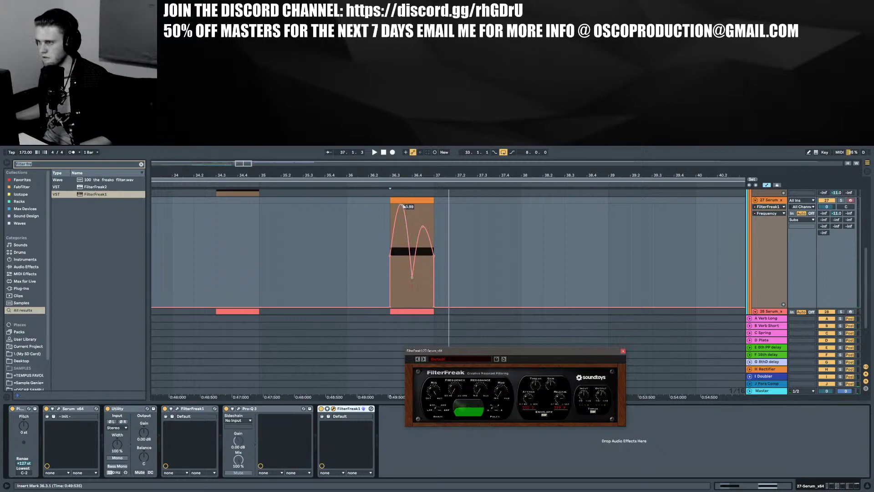
left_click_drag(403, 206, 401, 216)
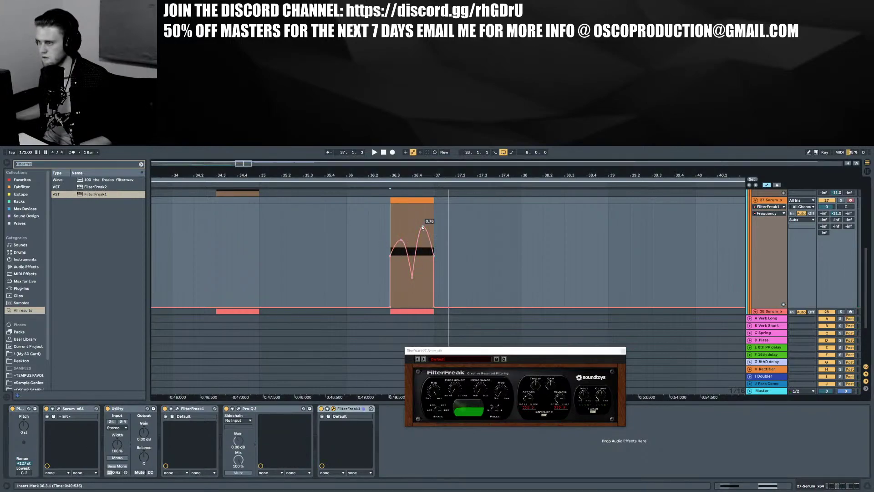
key("space")
left_click_drag(422, 228, 423, 240)
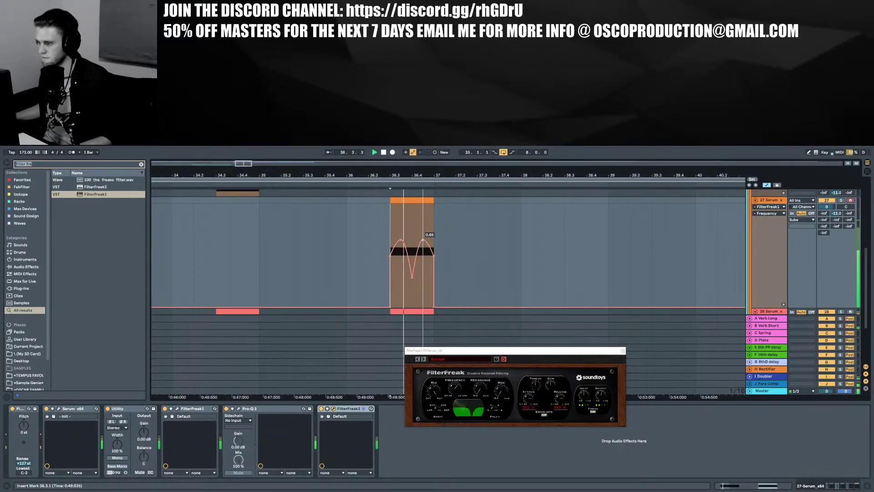
left_click_drag(412, 276, 412, 259)
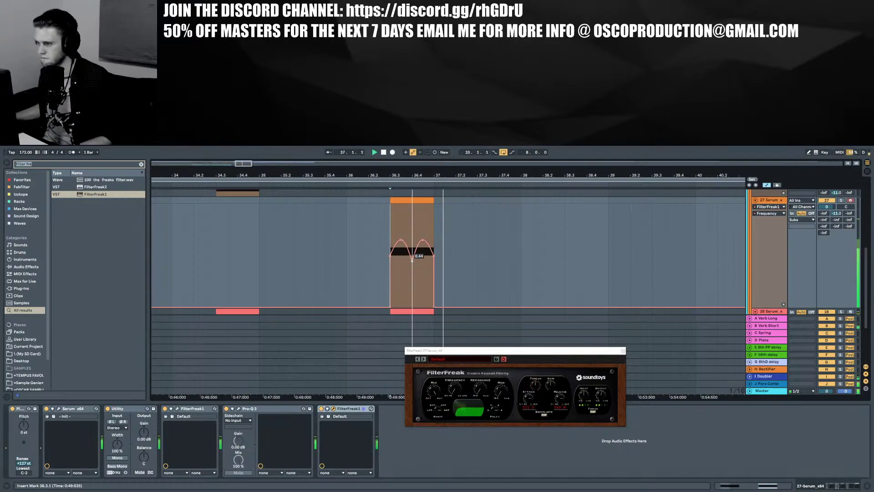
Open Serum on the 27 Serum track and clear LFO 4's modulation destinations
left_click(59, 408)
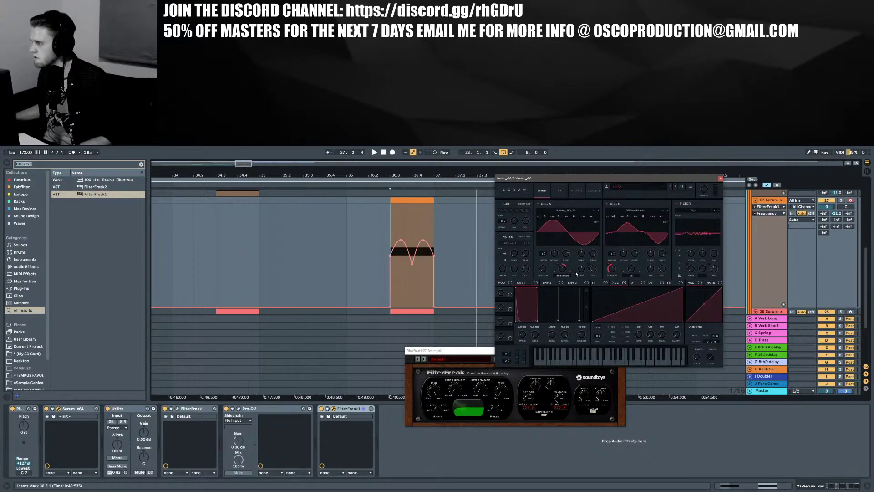
left_click(614, 283)
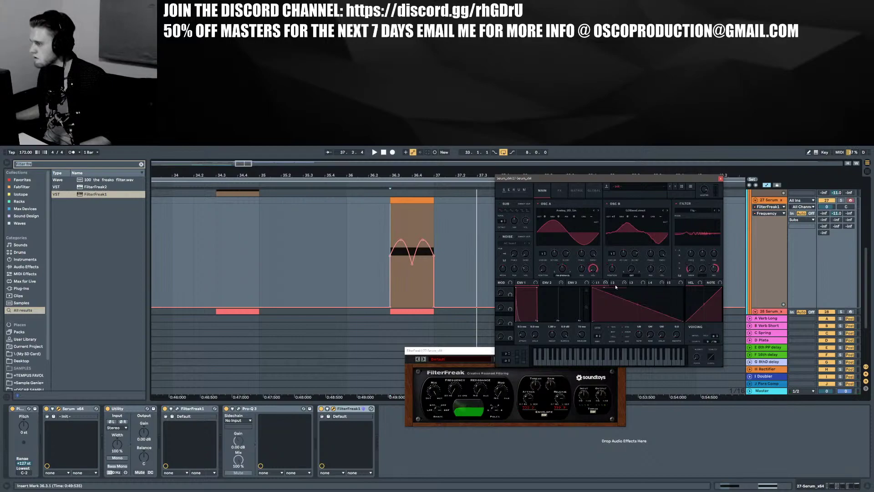
right_click(655, 283)
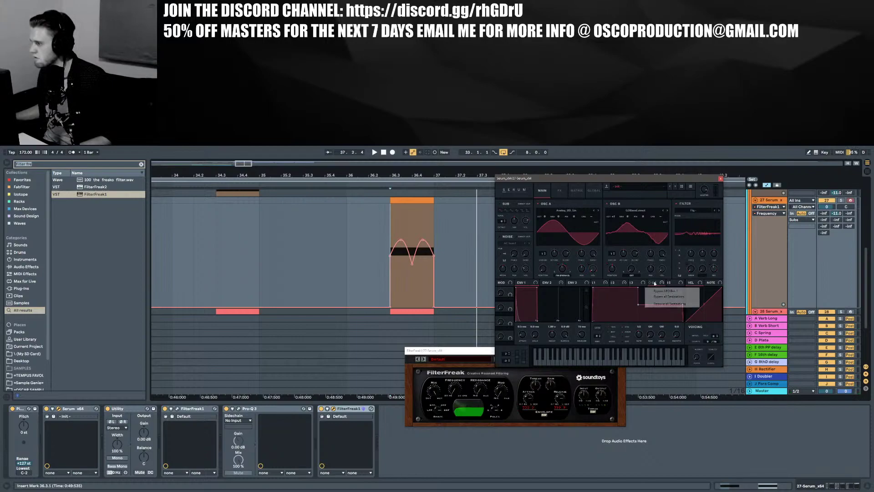
left_click(621, 283)
Flatten LFO 1's shape and draw a central peak that falls to zero about three quarters through the cycle
right_click(602, 290)
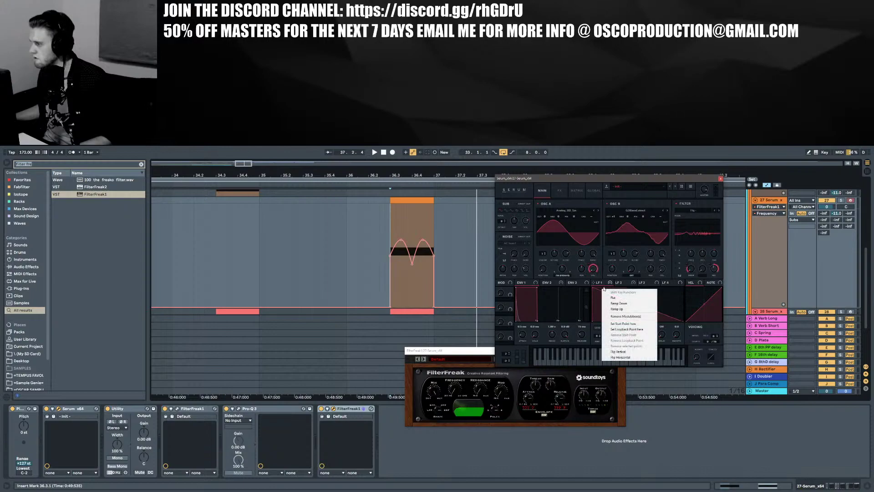
left_click(603, 289)
right_click(603, 289)
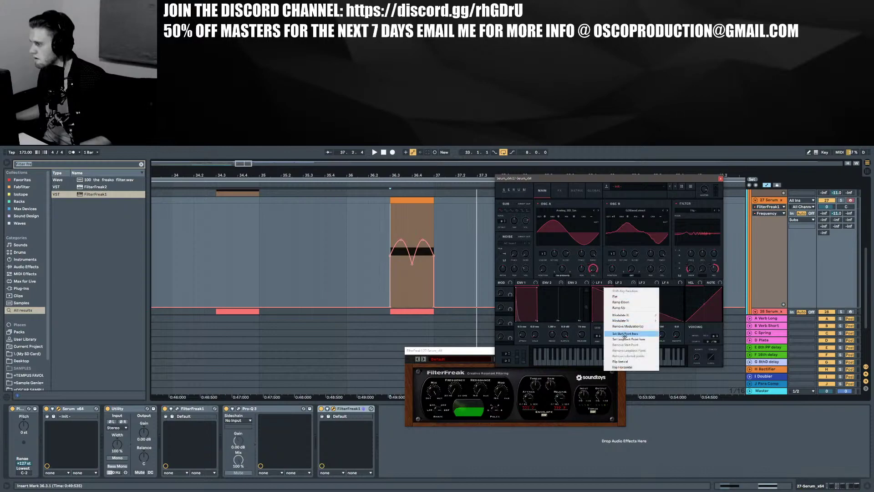
left_click(603, 300)
left_click(604, 285)
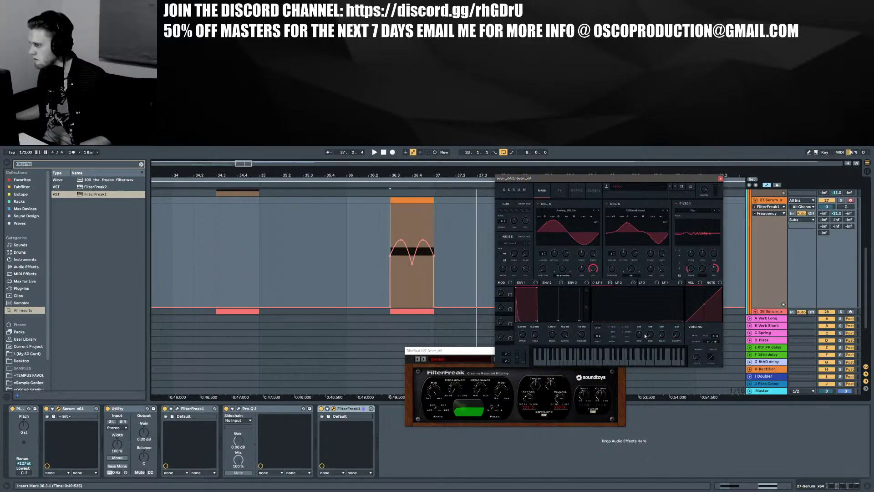
left_click_drag(647, 320, 635, 289)
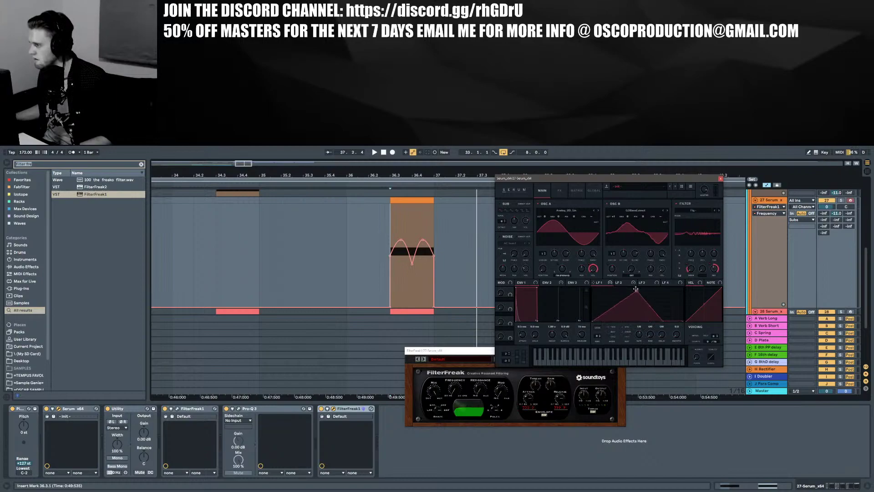
right_click(670, 318)
left_click(661, 320)
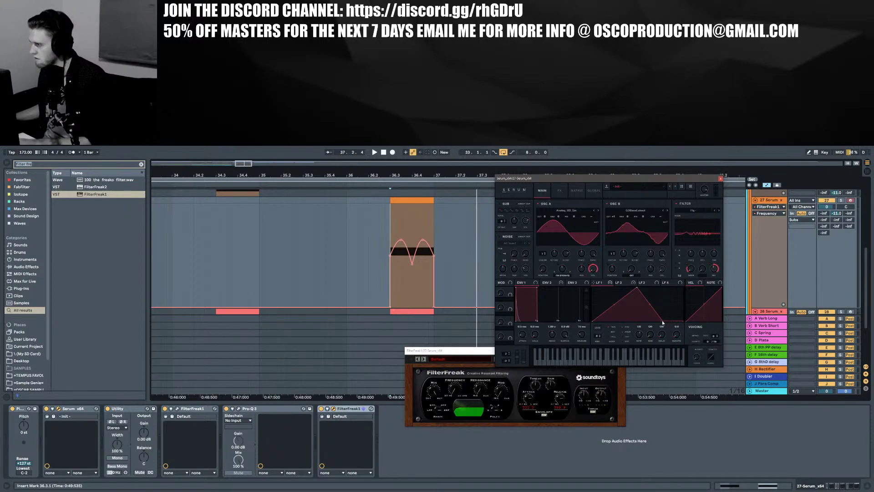
Review LFO 1's modulation destinations in the modulation matrix, along with the effects rack and the LFO shape options
right_click(600, 285)
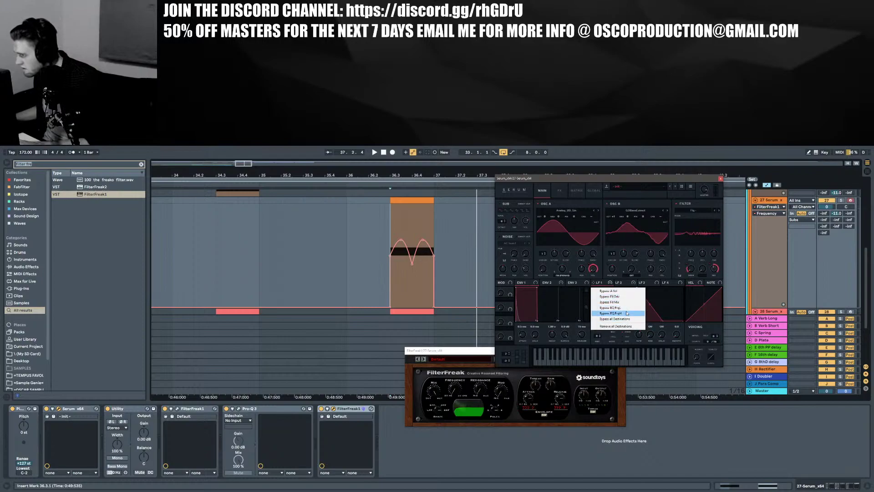
left_click(601, 283)
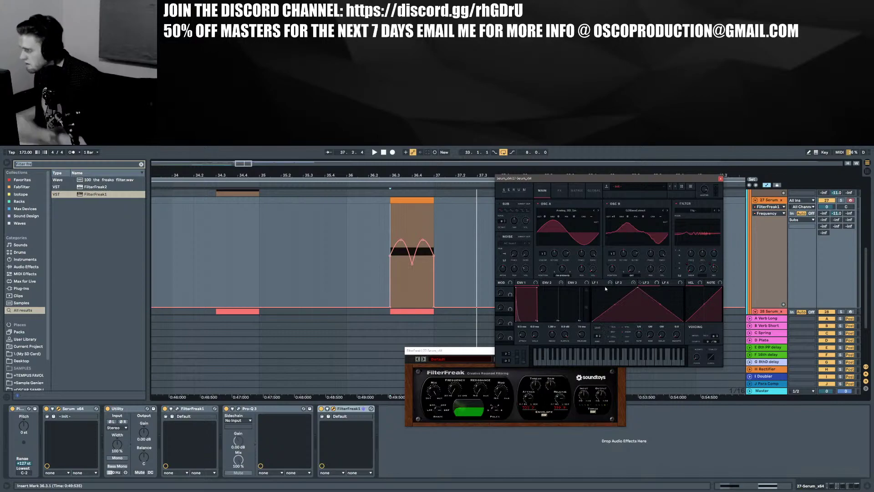
left_click(559, 190)
left_click(579, 191)
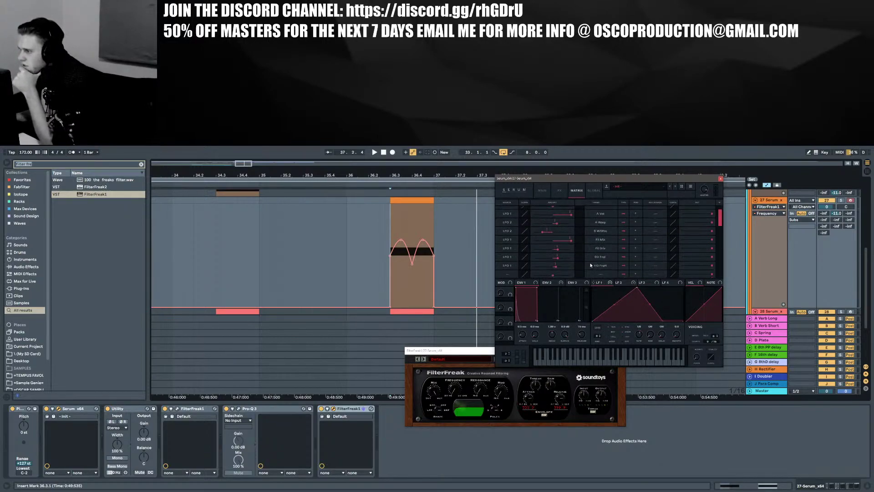
scroll(591, 265, "up", 1)
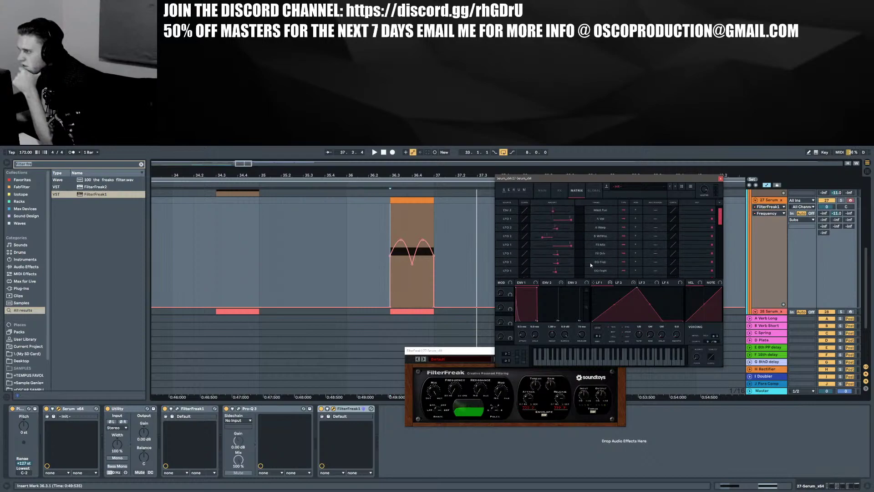
scroll(590, 262, "down", 2)
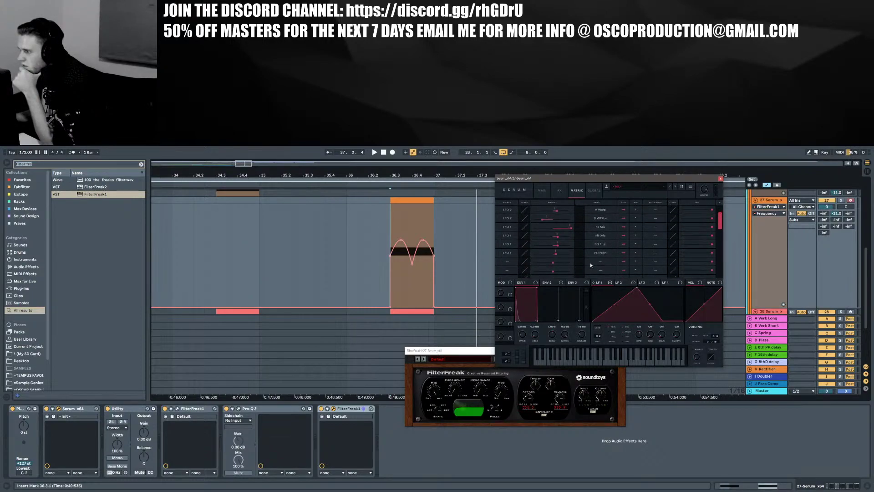
scroll(590, 262, "up", 1)
left_click(719, 202)
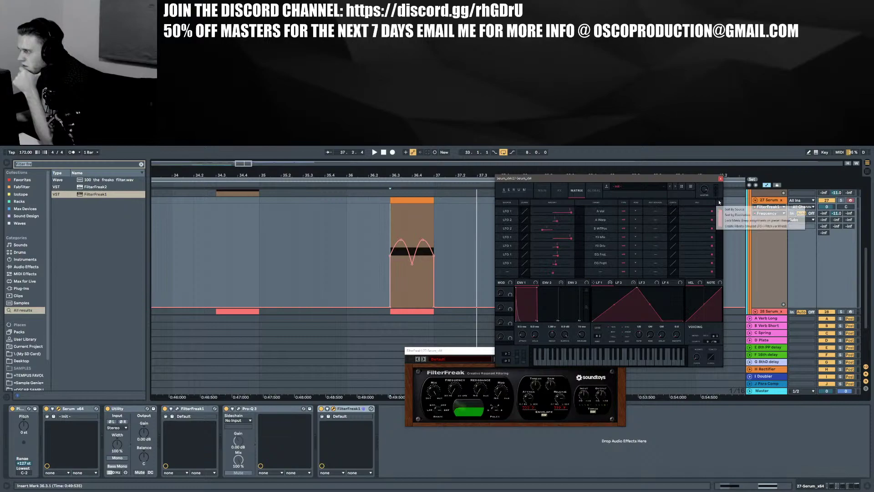
left_click(522, 193)
left_click(542, 189)
left_click(560, 187)
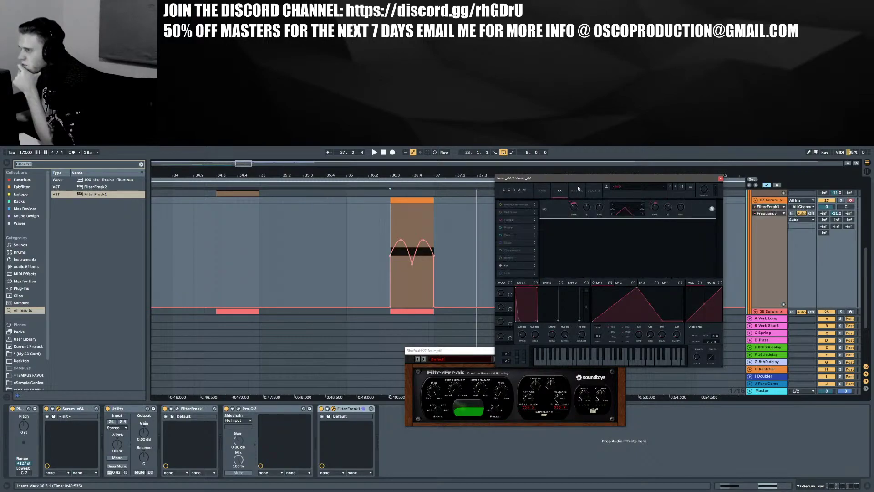
left_click(541, 191)
right_click(663, 321)
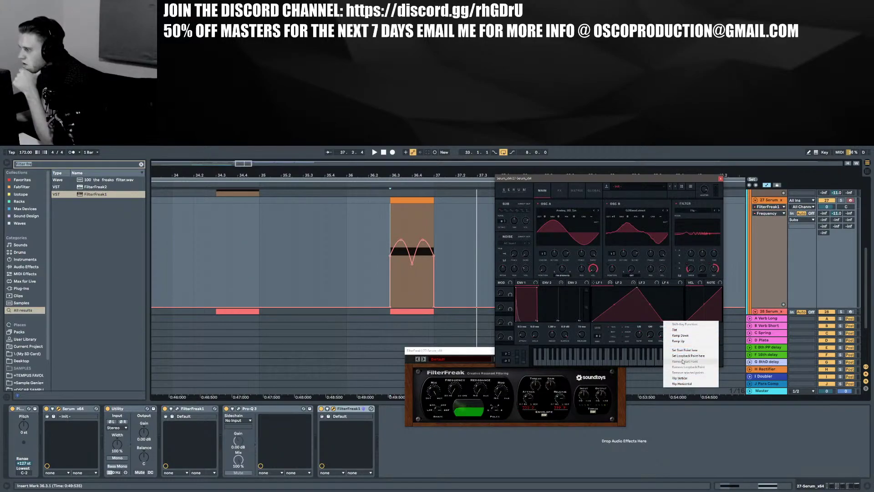
left_click(657, 296)
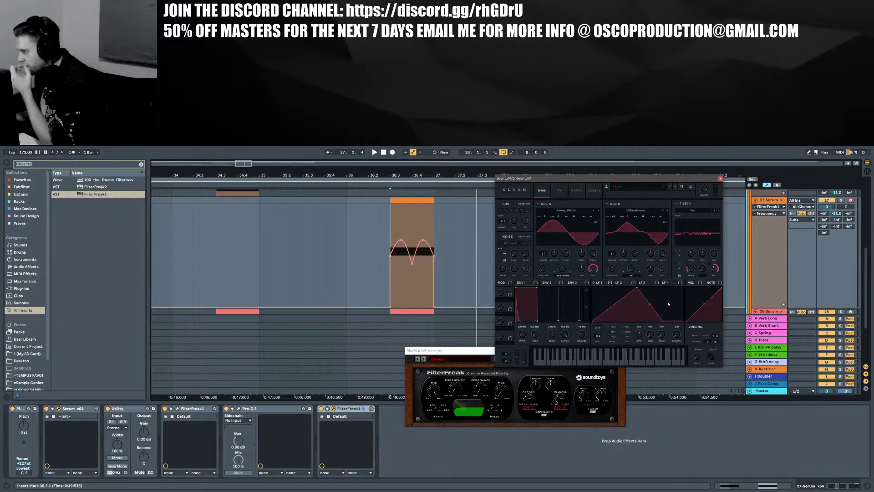
Move LFO 1's peak to about a quarter through its cycle and remove all of its modulation destinations
key("space")
left_click_drag(636, 287, 614, 285)
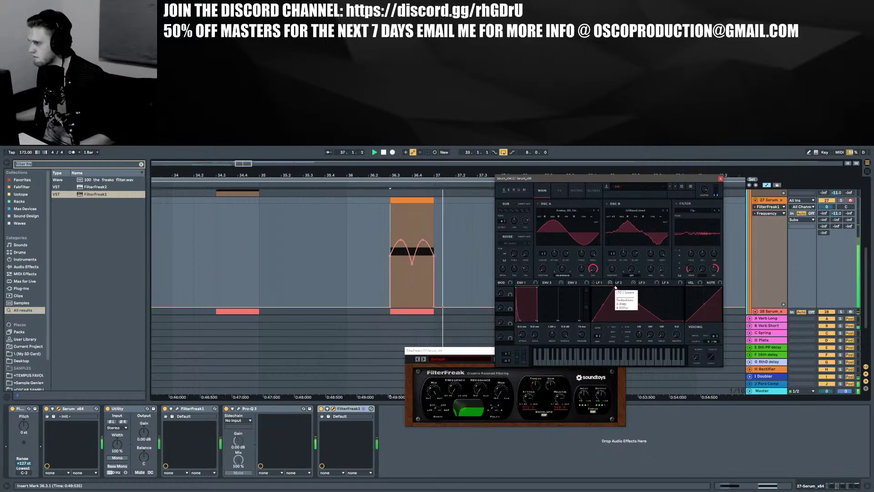
right_click(599, 282)
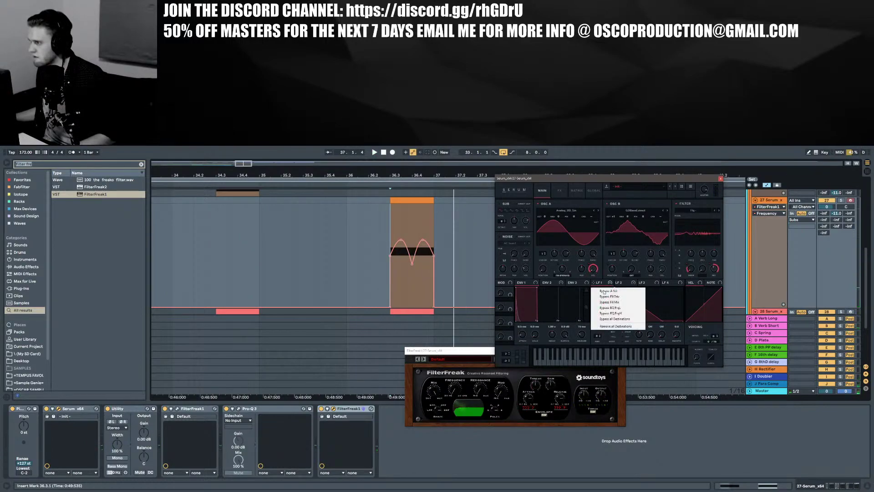
left_click(611, 326)
right_click(606, 283)
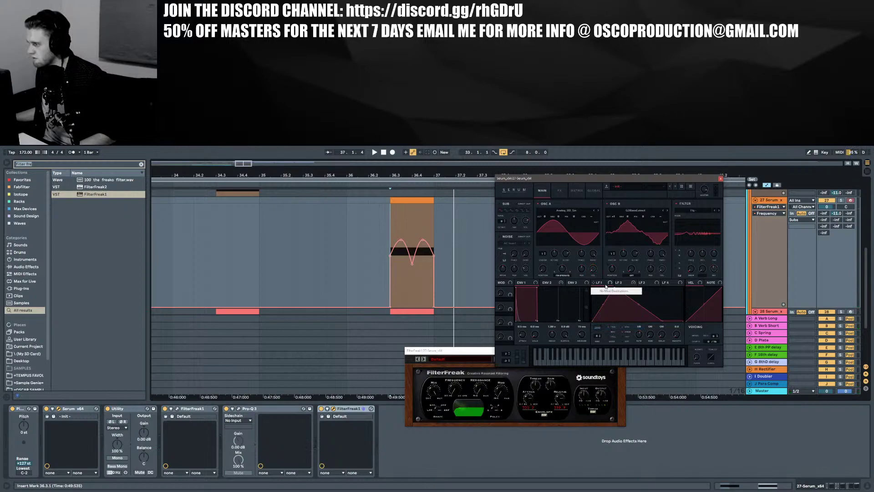
left_click(605, 283)
right_click(609, 283)
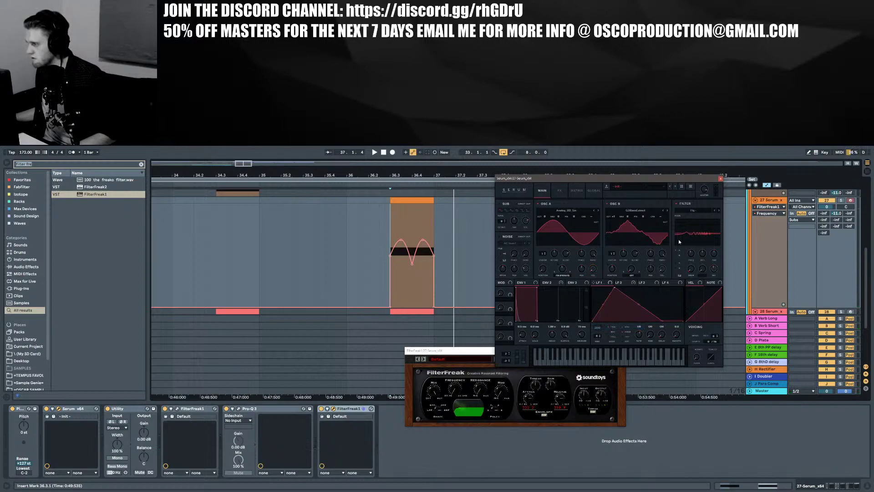
Initialise the Serum preset and load the Analog_BD_Sin wavetable into oscillator A
left_click(690, 187)
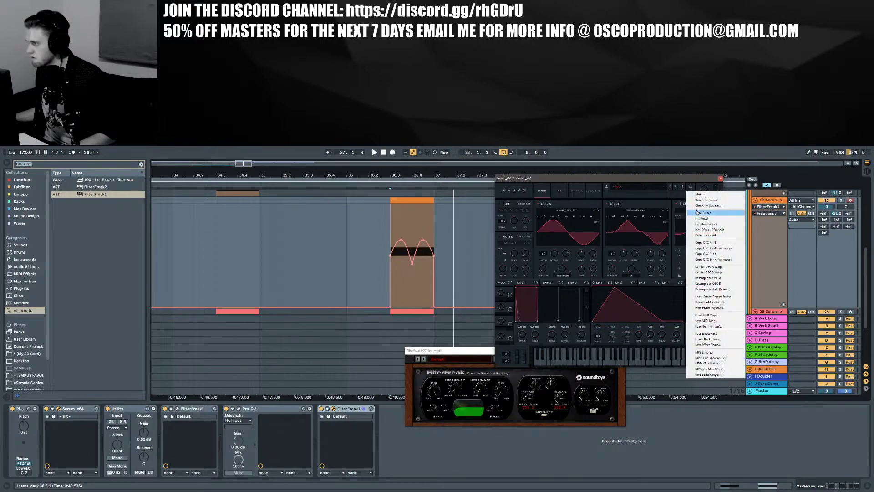
left_click(698, 212)
left_click(580, 211)
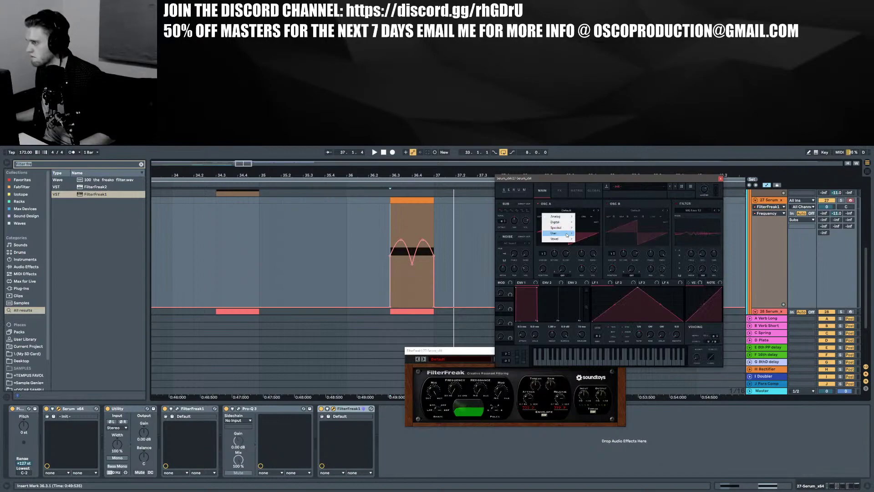
mouse_move(559, 233)
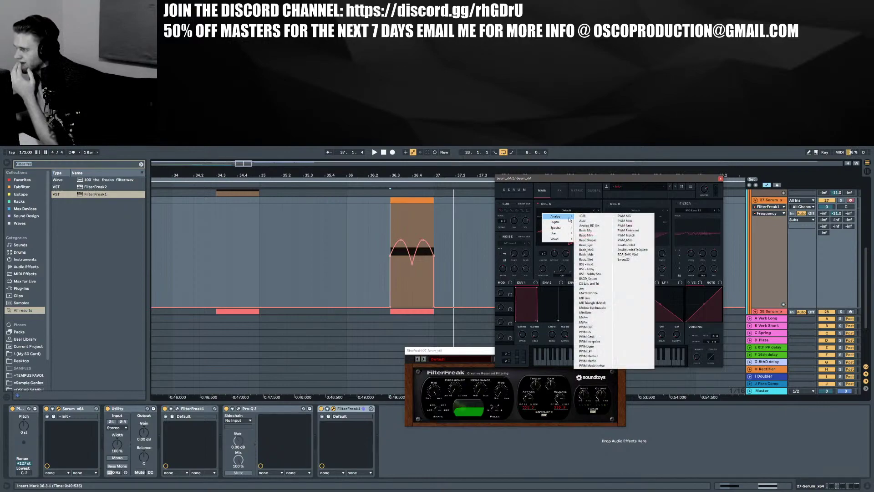
left_click(582, 214)
left_click(579, 212)
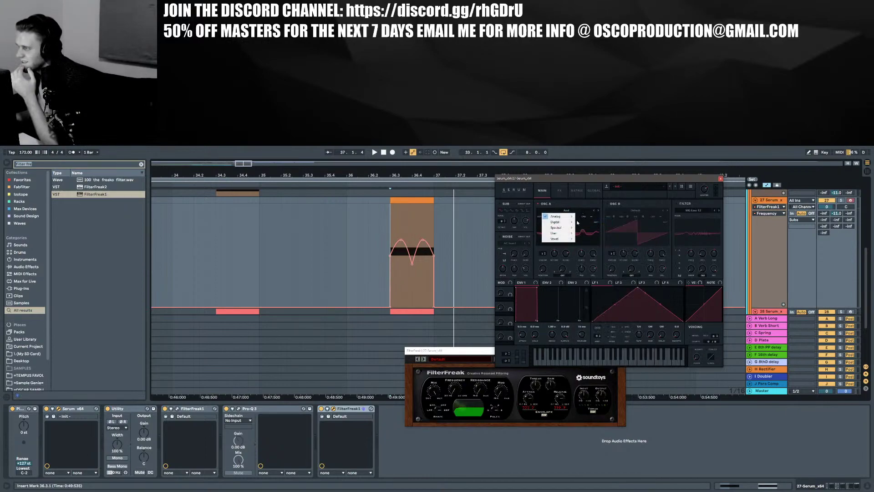
left_click(596, 225)
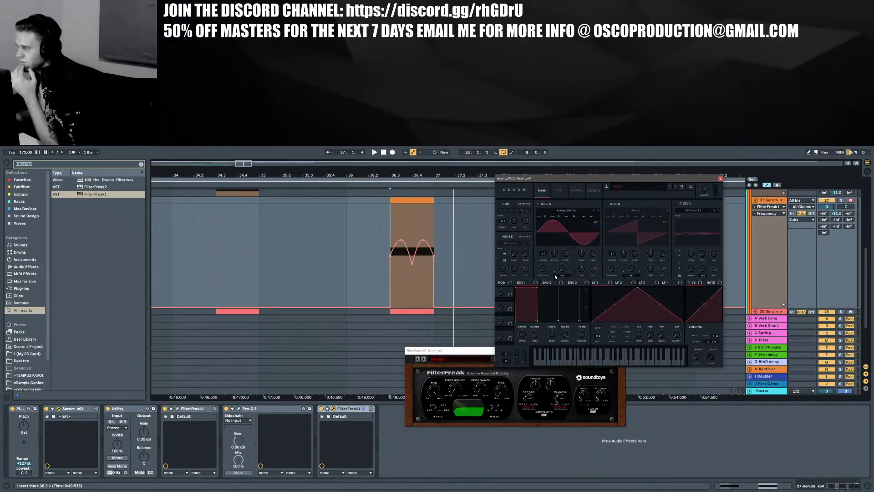
Solo the 27 Serum track and play the clip to audition the plain sine
key("space")
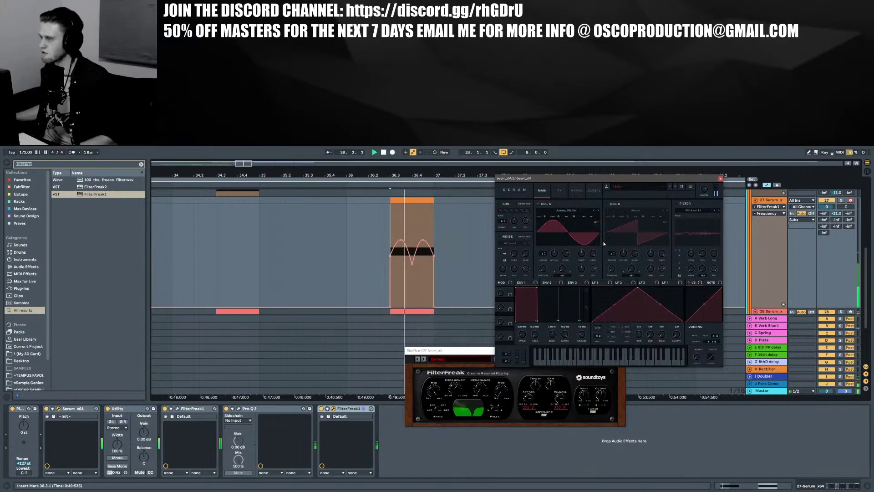
left_click(840, 200)
key("space")
key("space")
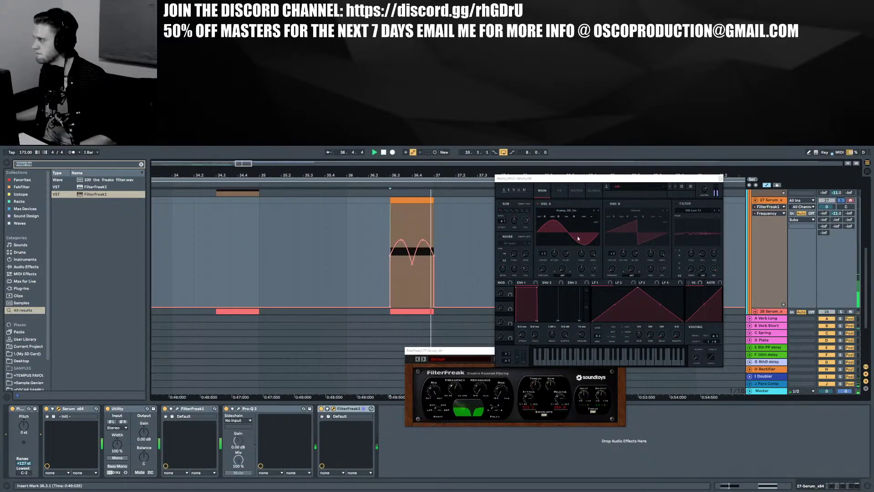
key("space")
key("space")
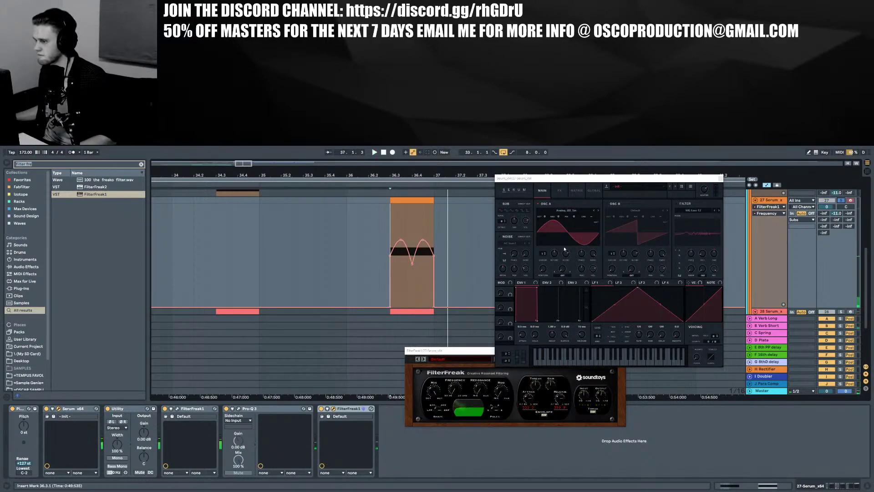
Enable oscillator B and load the Laserbox A wavetable from the Additive FM group of the Massive X Wavetables
left_click(616, 212)
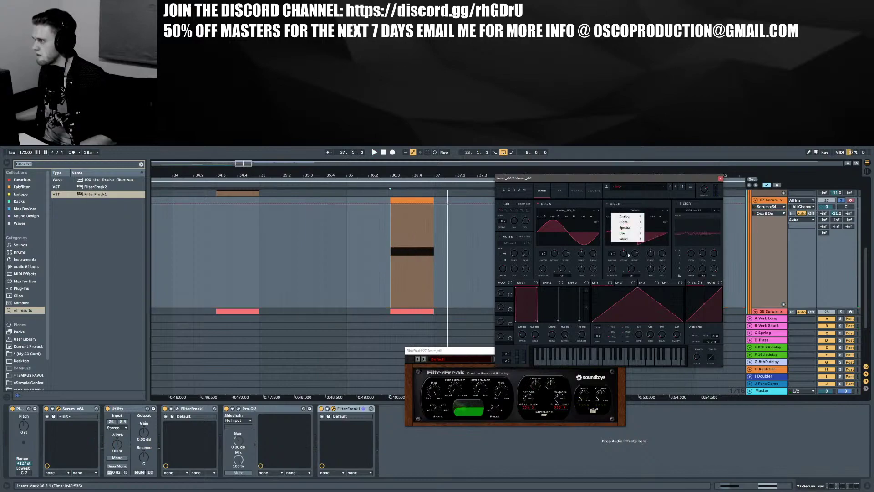
mouse_move(629, 234)
mouse_move(679, 239)
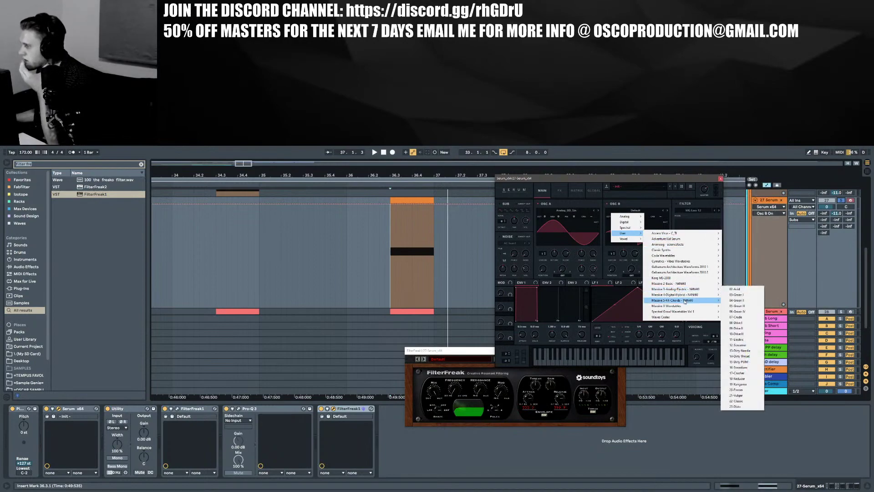
mouse_move(685, 306)
mouse_move(736, 307)
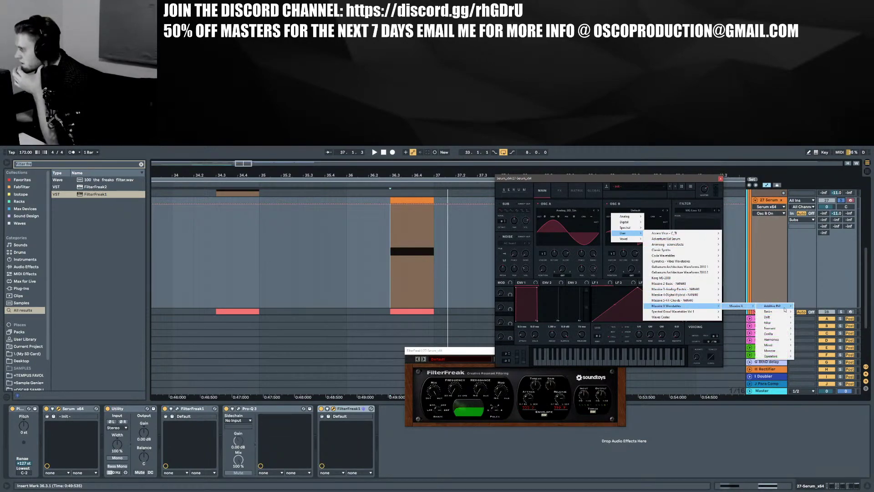
mouse_move(791, 334)
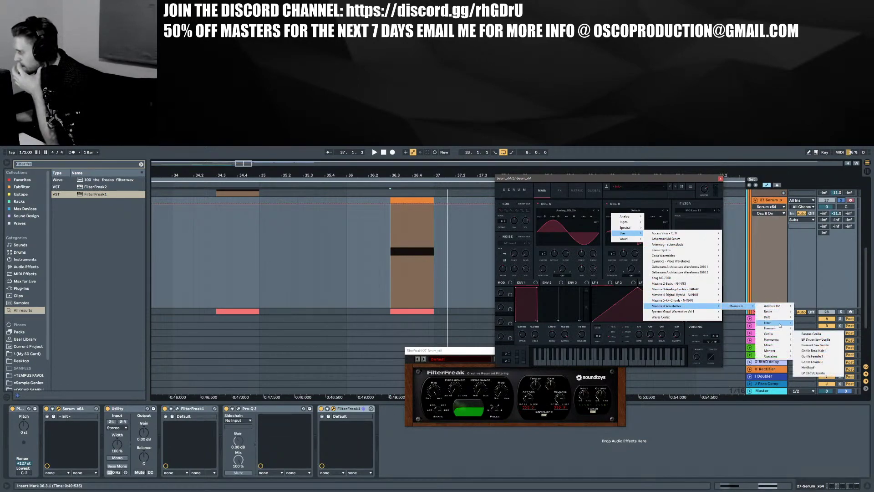
mouse_move(779, 313)
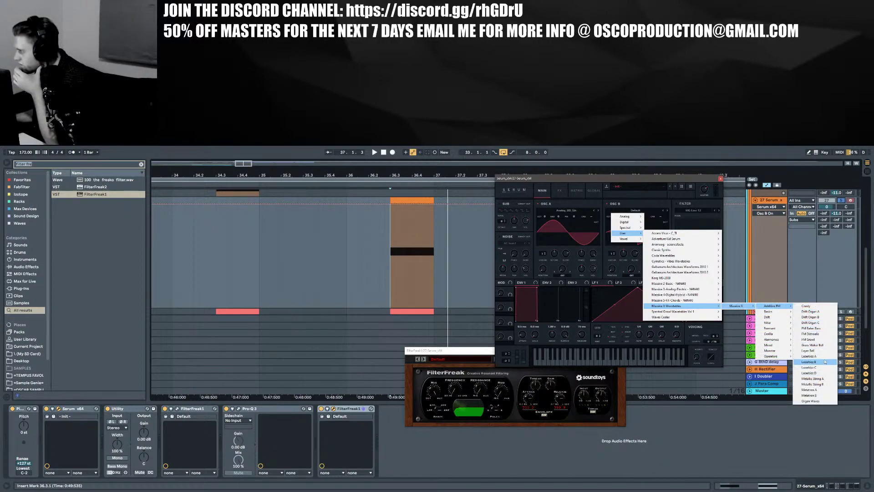
left_click(824, 356)
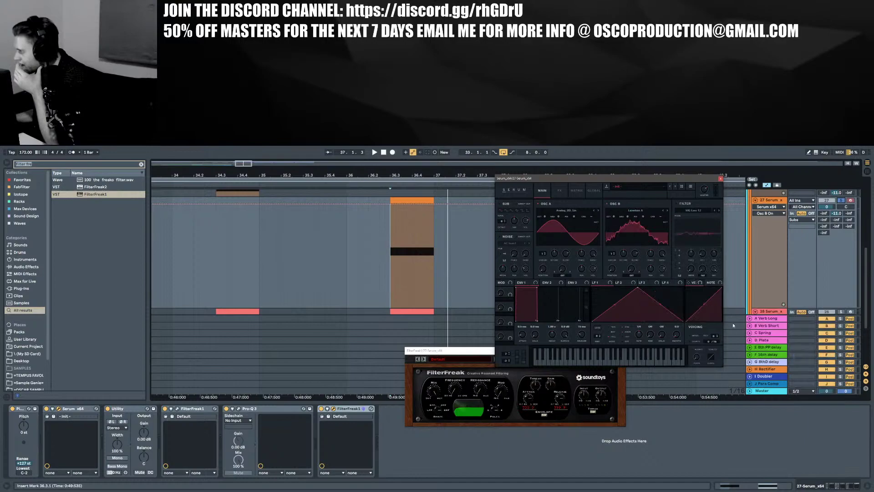
Set oscillator A's warp mode to FM (From B) and play back the clip
left_click(563, 275)
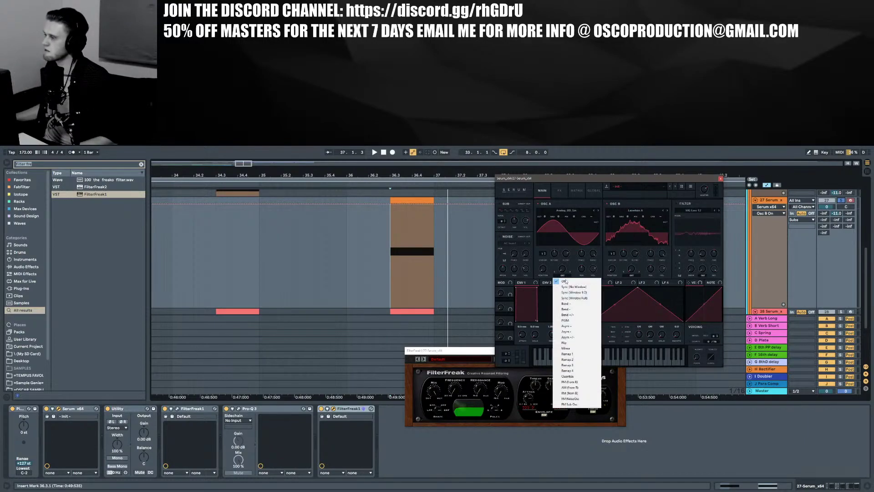
left_click(579, 382)
key("space")
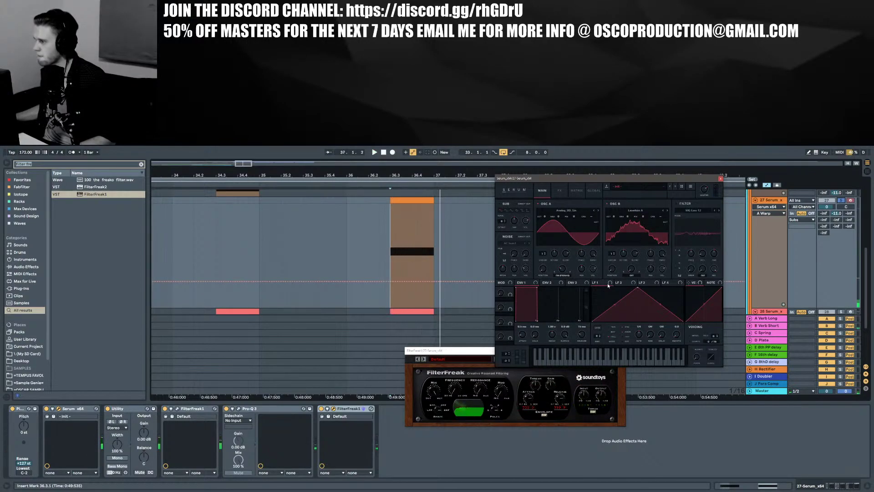
Move LFO 1's peak to about a quarter through its cycle and use it to modulate oscillator A's level from zero
left_click_drag(635, 289, 617, 283)
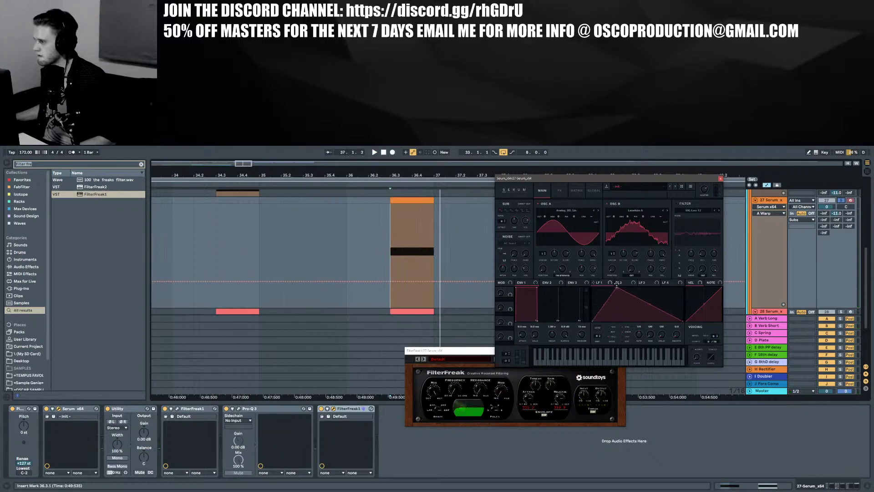
left_click(593, 270)
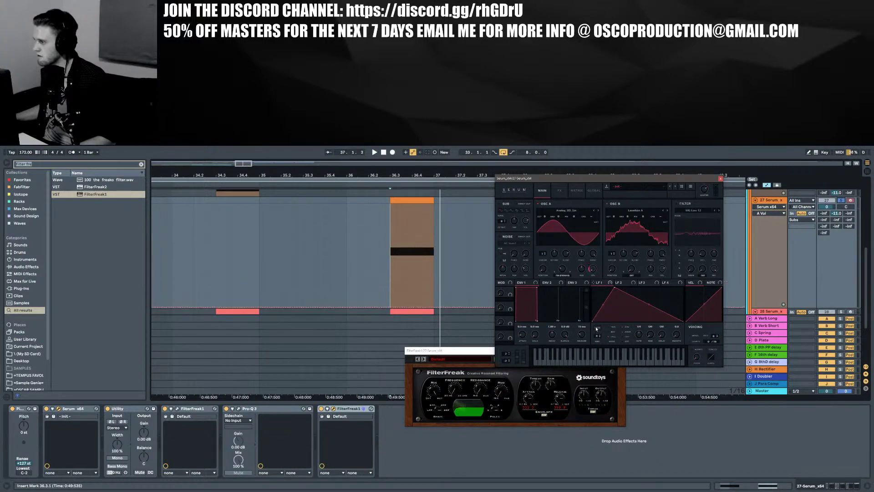
key("space")
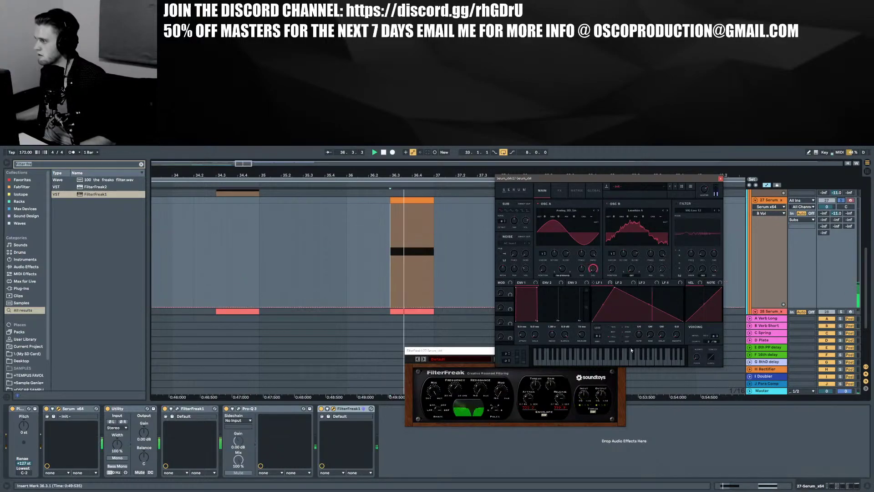
key("space")
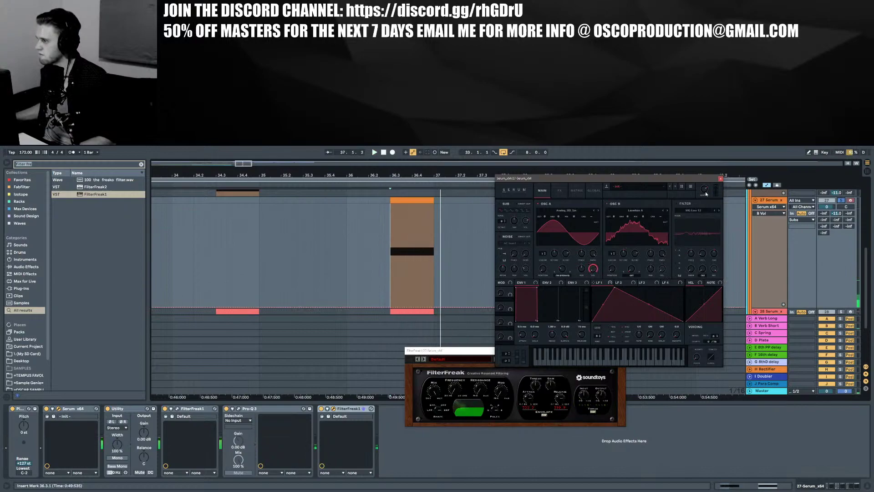
Raise Serum's master volume and adjust LFO 1's rate while auditioning the clip
left_click(703, 189)
key("space")
key("space")
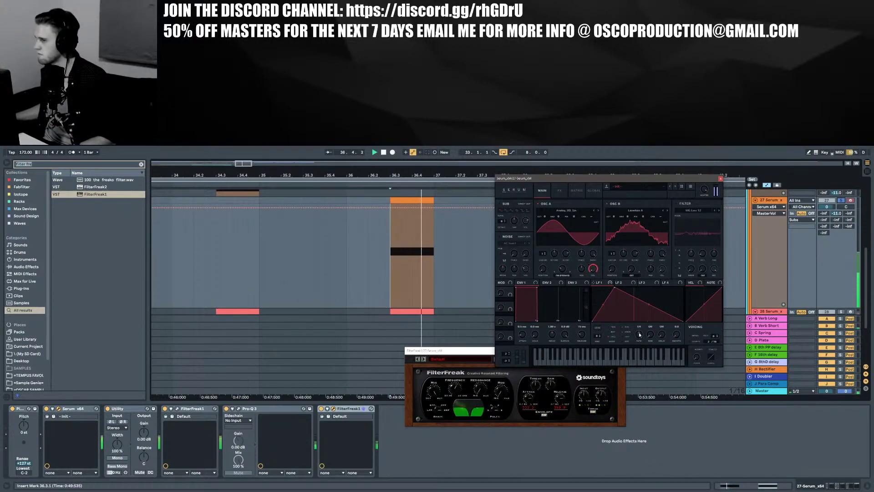
left_click(639, 332)
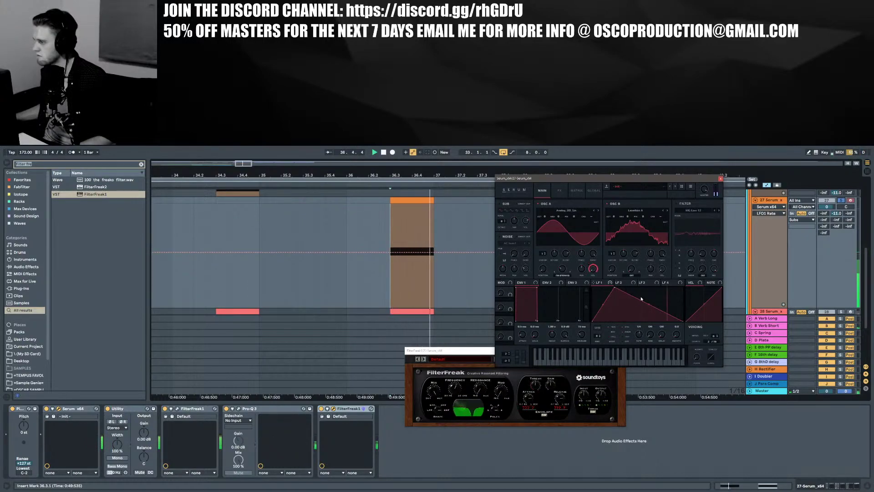
Bulge LFO 1's falling slope outward and adjust its rate, oscillator A's FM amount and oscillator B's octave while auditioning the clip
left_click(563, 271)
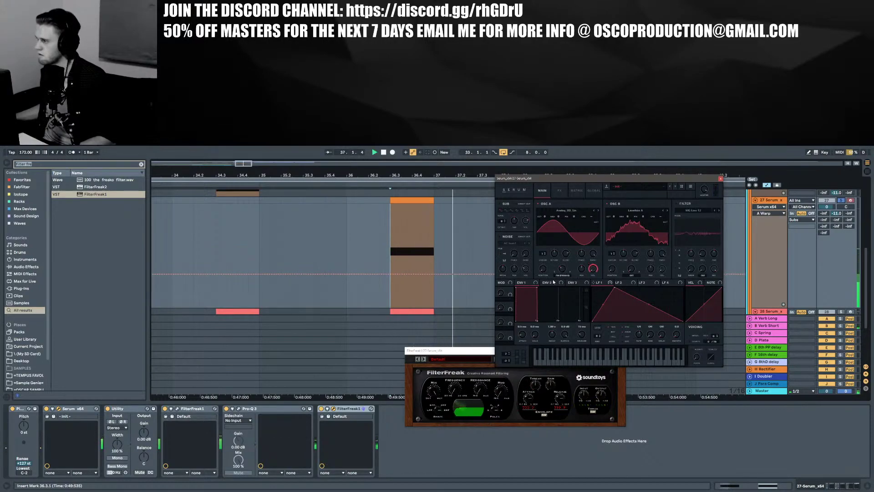
left_click(614, 217)
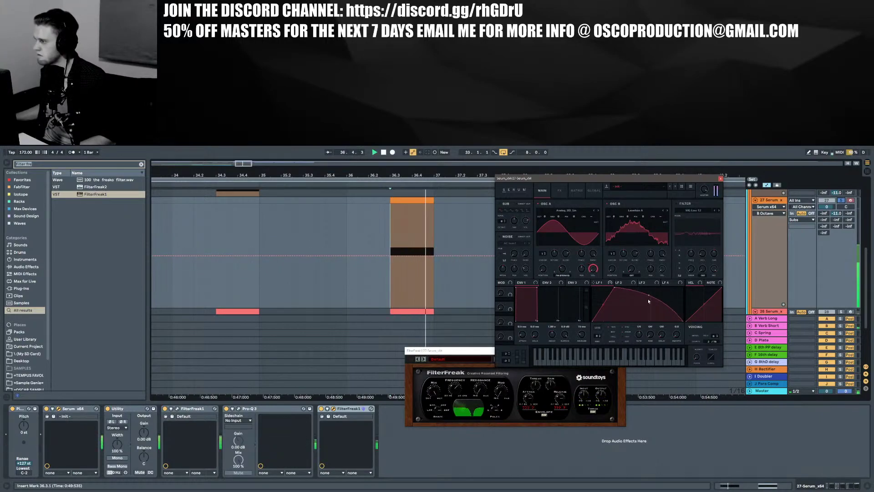
left_click_drag(649, 298, 591, 286)
left_click(562, 270)
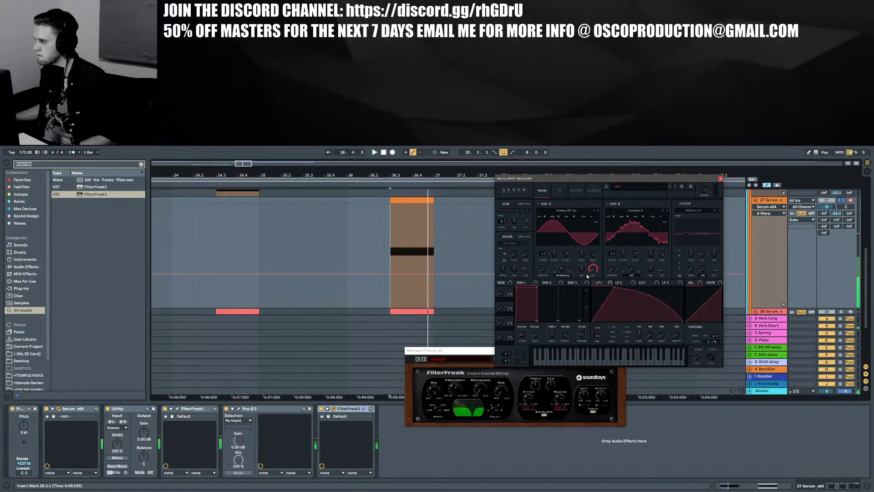
left_click_drag(639, 334, 668, 276)
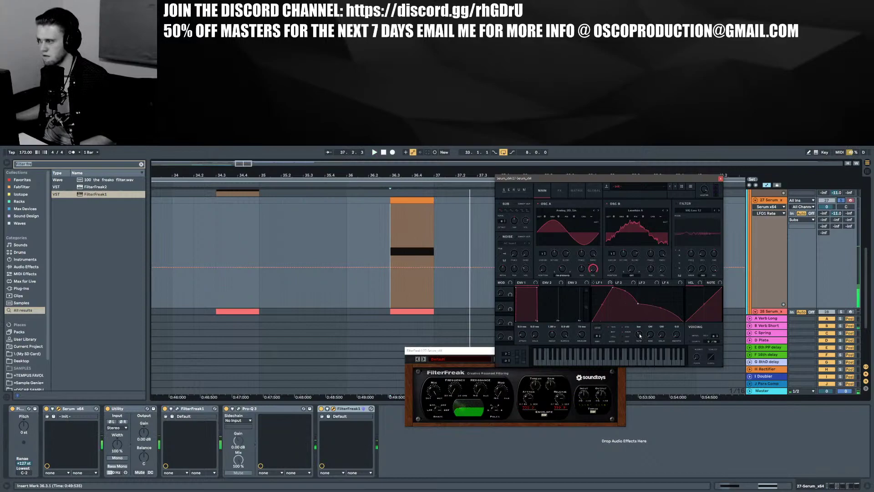
left_click_drag(637, 303, 673, 297)
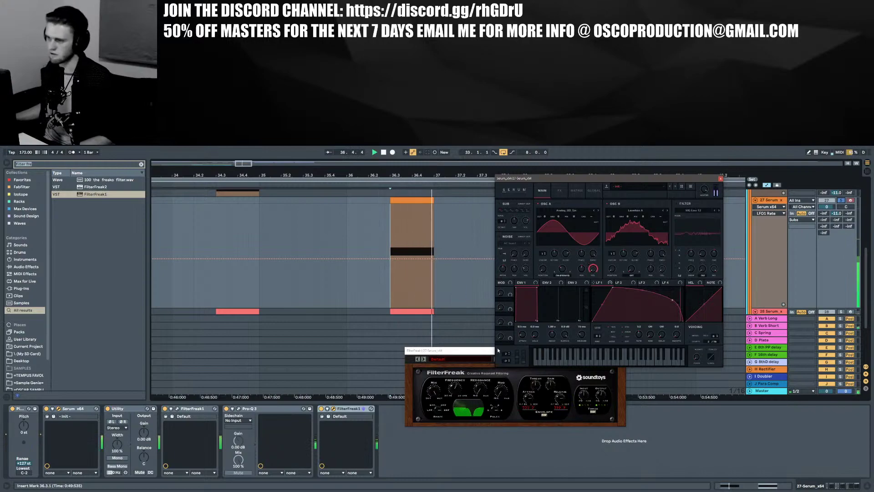
Duplicate the last FilterFreak in the chain and reshape the copy's frequency automation into two humps peaking at about 0.96, auditioning the clip
left_click(349, 409)
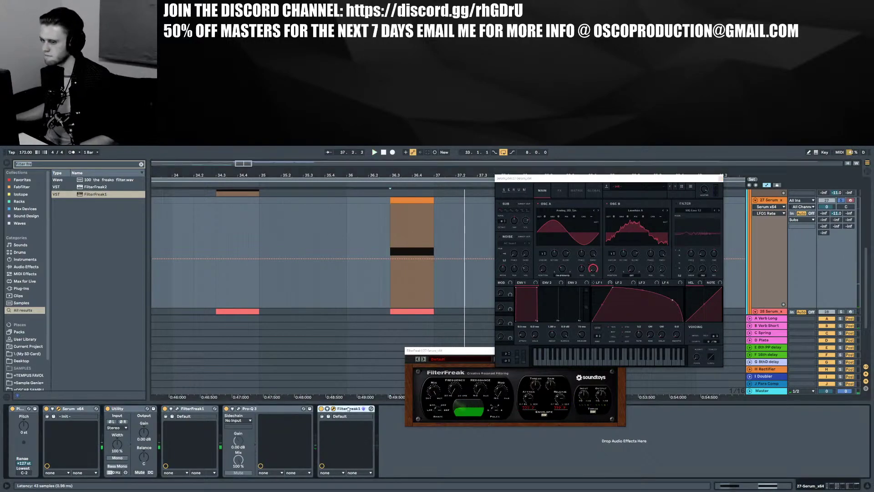
left_click(407, 397)
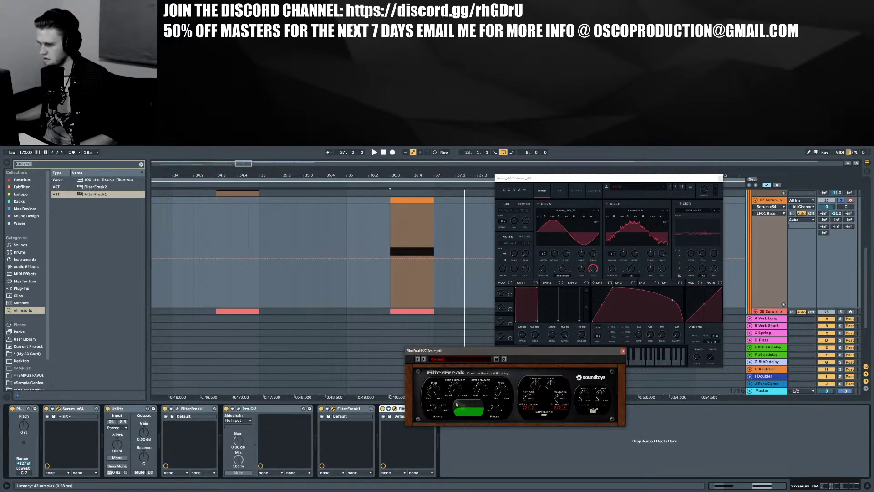
left_click(455, 392)
left_click_drag(443, 272, 423, 212)
left_click(401, 243)
key("space")
key("space")
key("space")
key("space")
key("space")
key("space")
key("space")
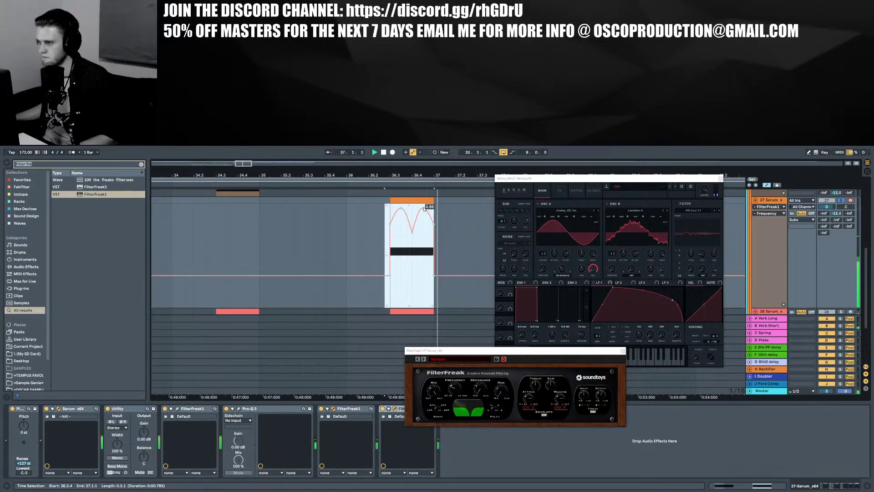
Add an extra dip and peak to the early part of the FilterFreak frequency automation, lower its final peak, and close the plugin window
left_click(417, 257)
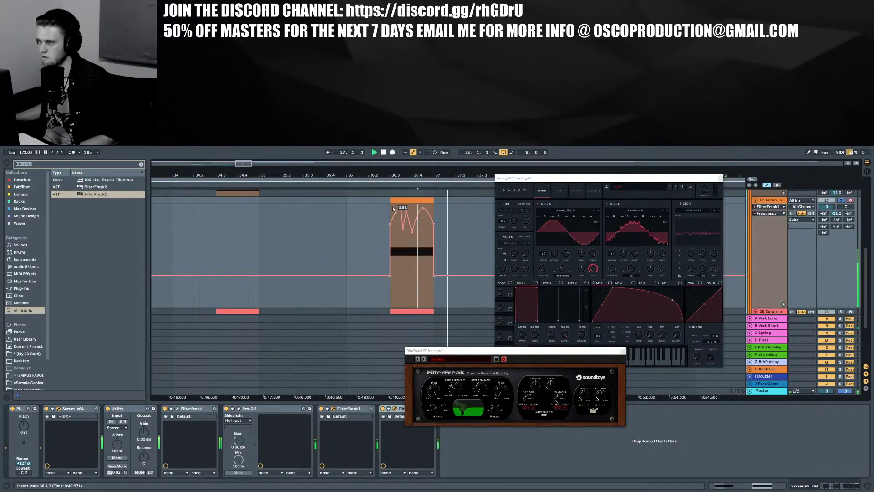
left_click(390, 208)
key("space")
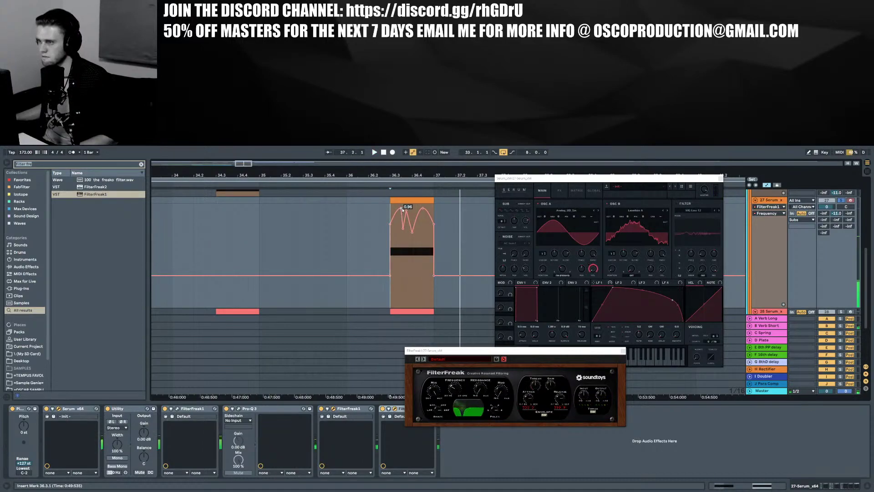
left_click_drag(401, 208, 406, 211)
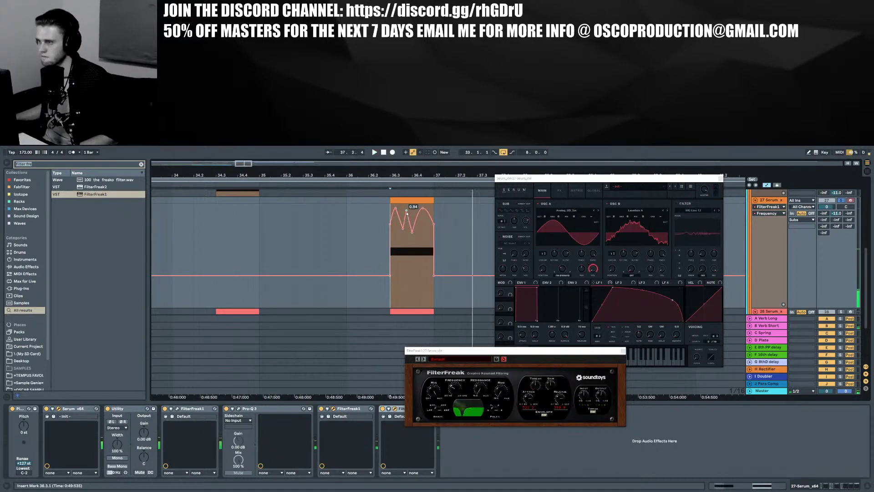
key("space")
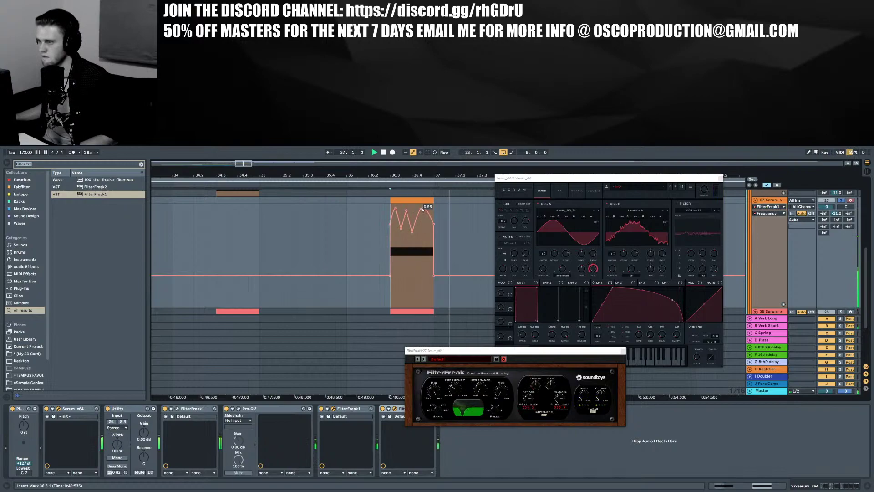
left_click_drag(425, 209, 425, 218)
key("space")
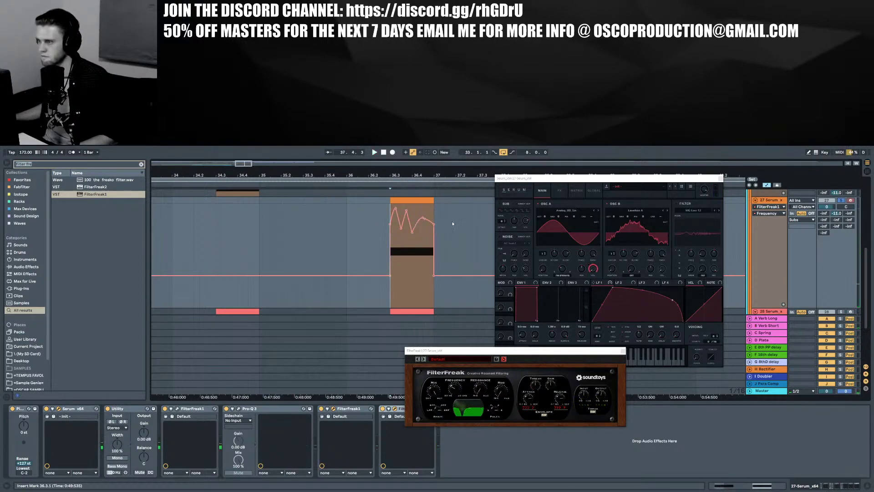
left_click(541, 342)
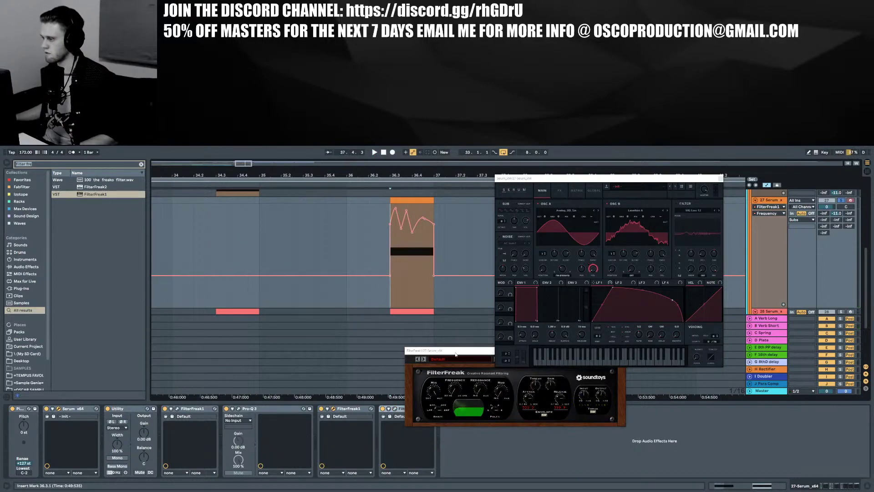
left_click(456, 353)
left_click(622, 350)
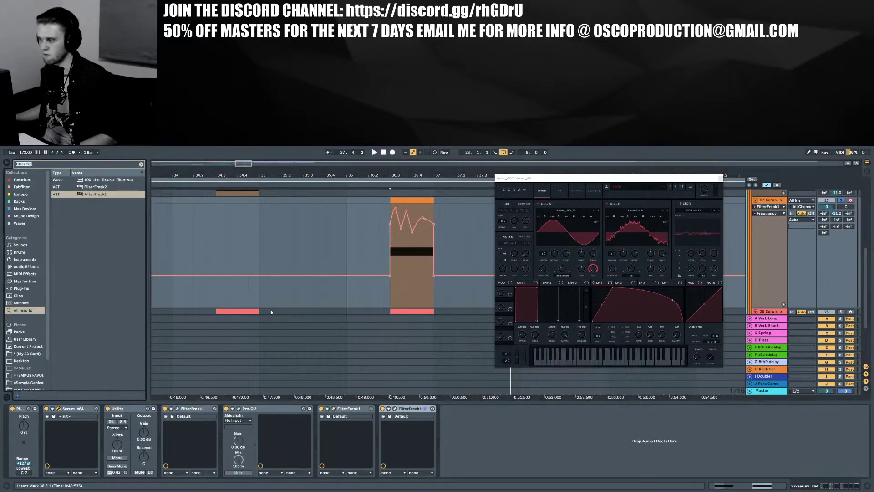
Load The Glue compressor at the end of the chain with oversampling at Realtime x2 and Render x8
type("The Glue")
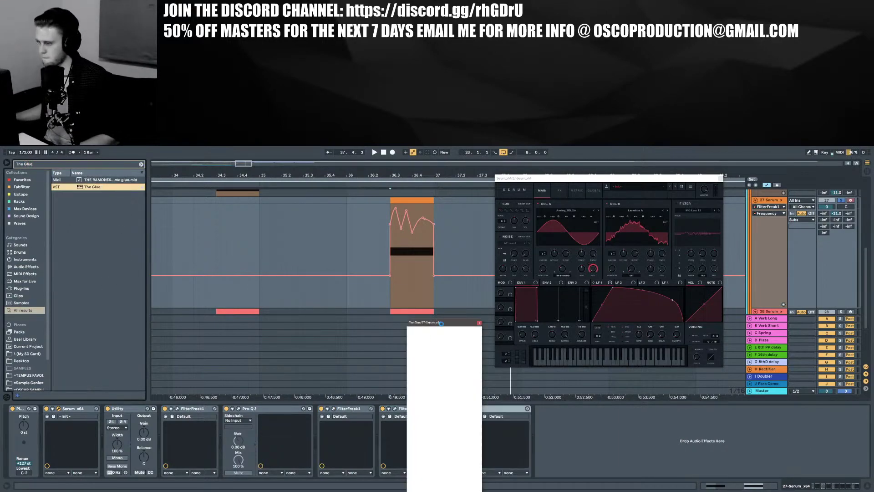
mouse_move(441, 325)
left_mouse_down()
mouse_move(376, 283)
mouse_move(307, 204)
left_mouse_up()
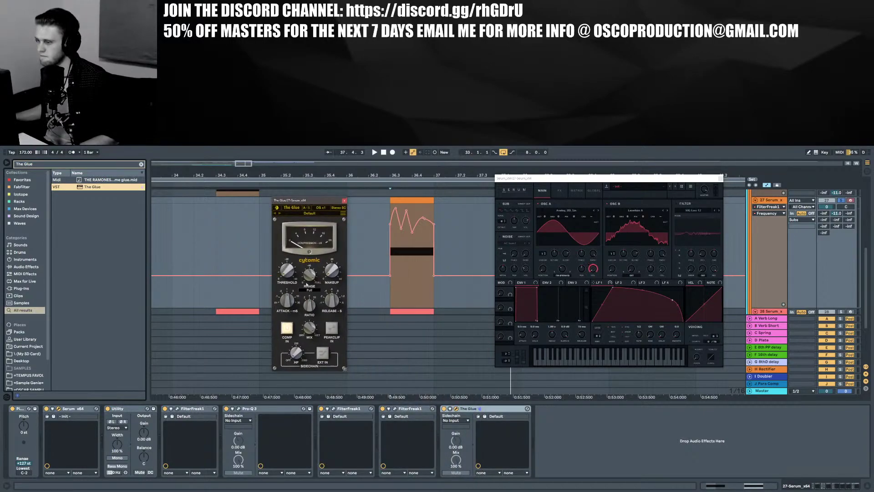
left_click(321, 207)
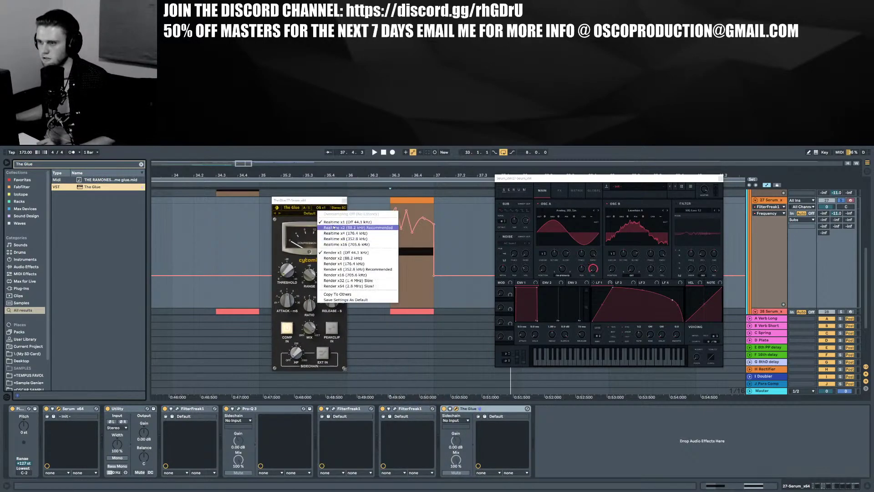
left_click(329, 216)
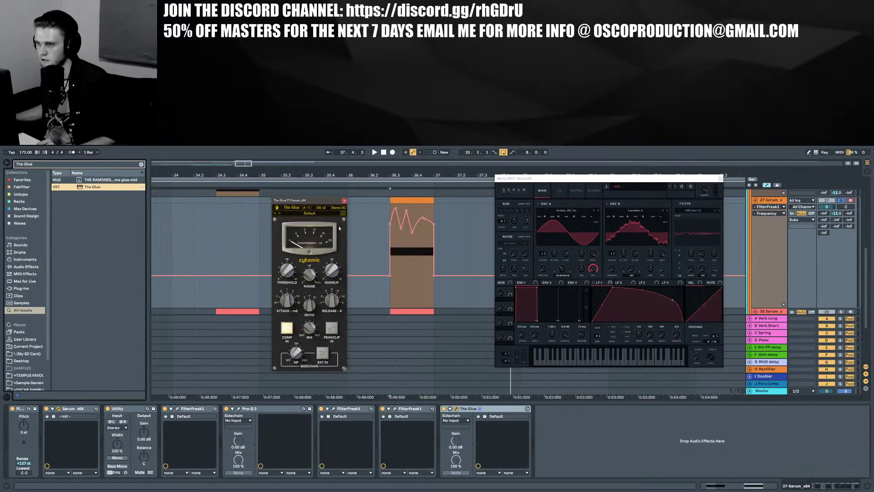
left_click(327, 208)
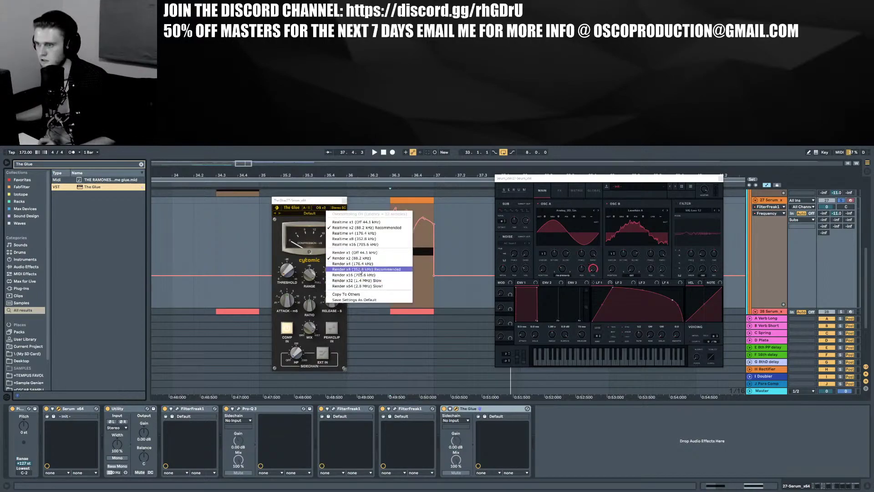
left_click(360, 271)
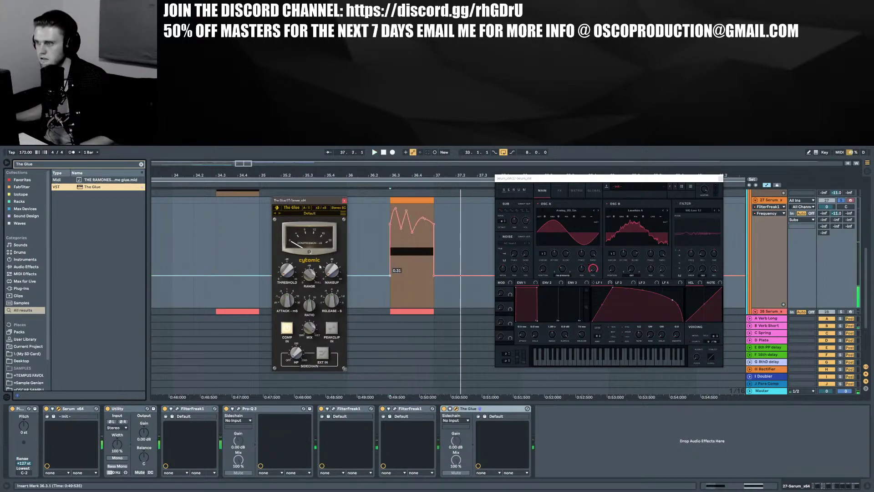
Lower The Glue's threshold until it compresses the sound clearly during playback
left_click(288, 256)
key("space")
key("space")
left_click_drag(287, 255, 299, 228)
key("space")
key("space")
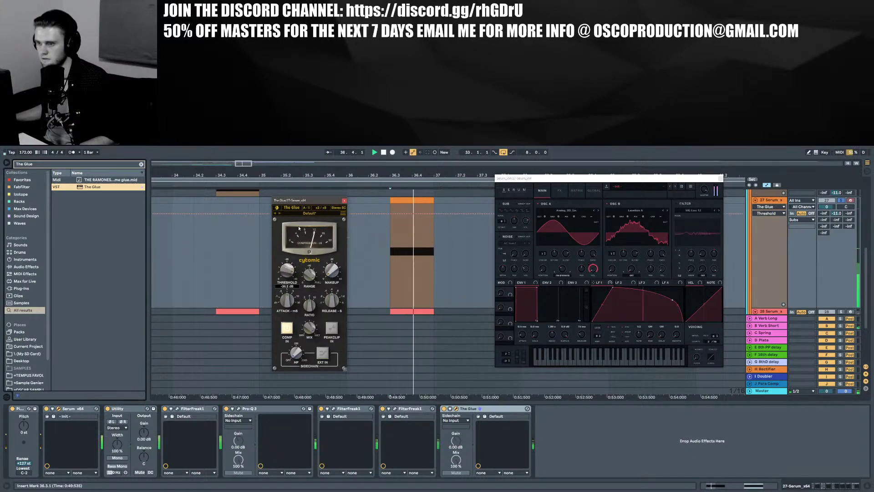
Raise The Glue's makeup gain while auditioning the clip, turn on its peak clip, and close the plugin window
left_click(332, 270)
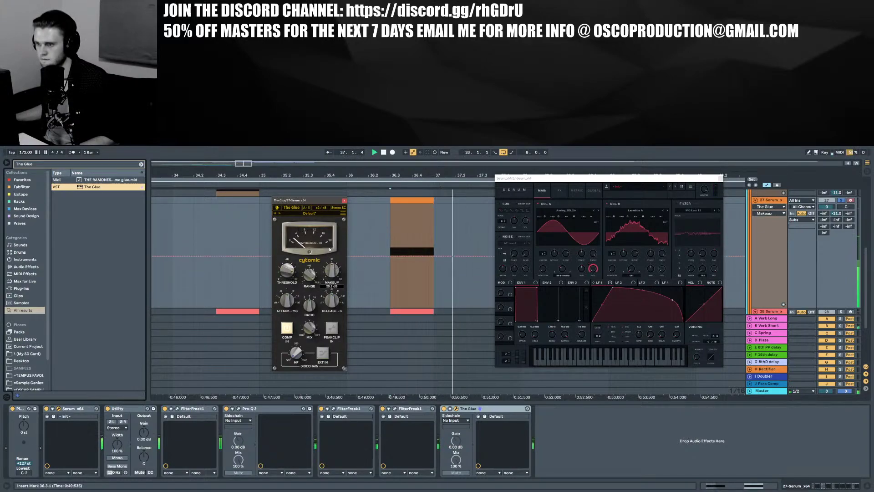
left_click_drag(329, 249, 326, 246)
key("space")
key("space")
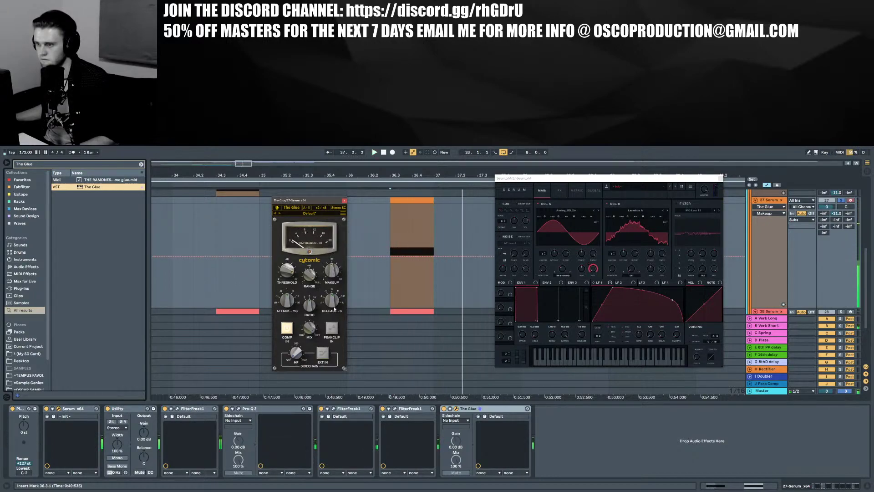
left_click(328, 331)
mouse_move(332, 270)
left_mouse_down()
mouse_move(331, 261)
mouse_move(335, 268)
left_mouse_up()
left_click(344, 200)
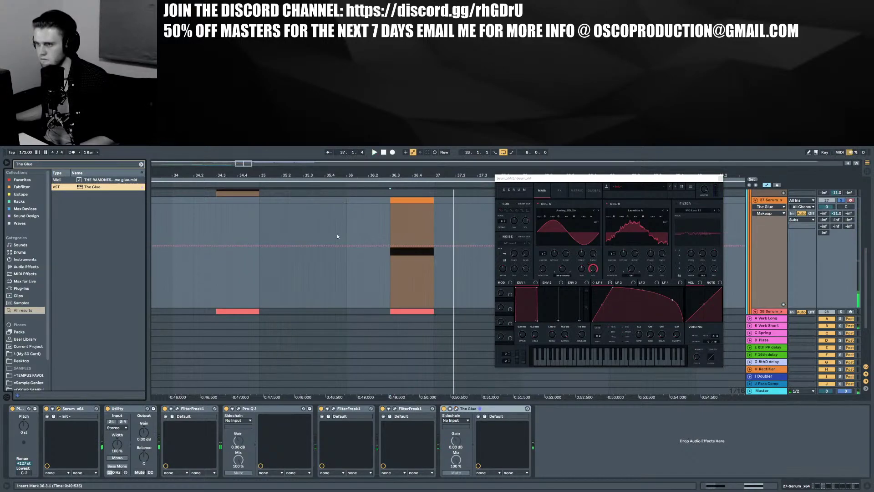
Copy the three FilterFreak devices to the end of the chain after The Glue
left_click(408, 410)
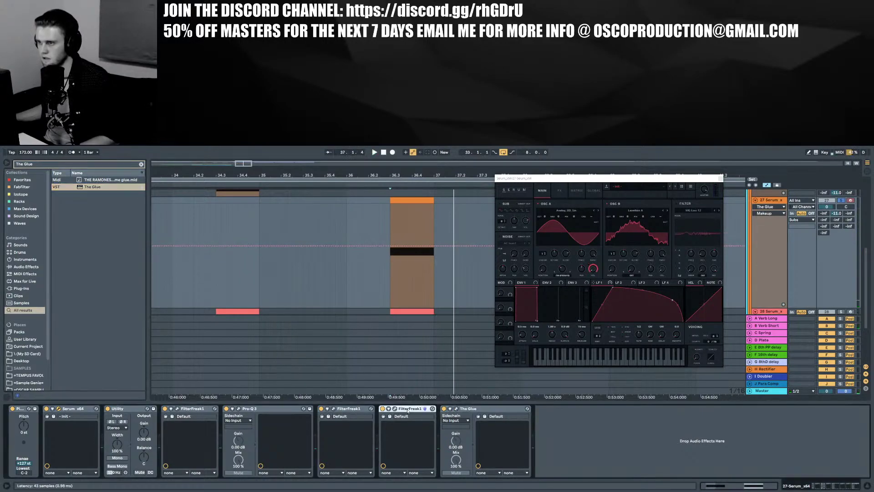
left_click(200, 409)
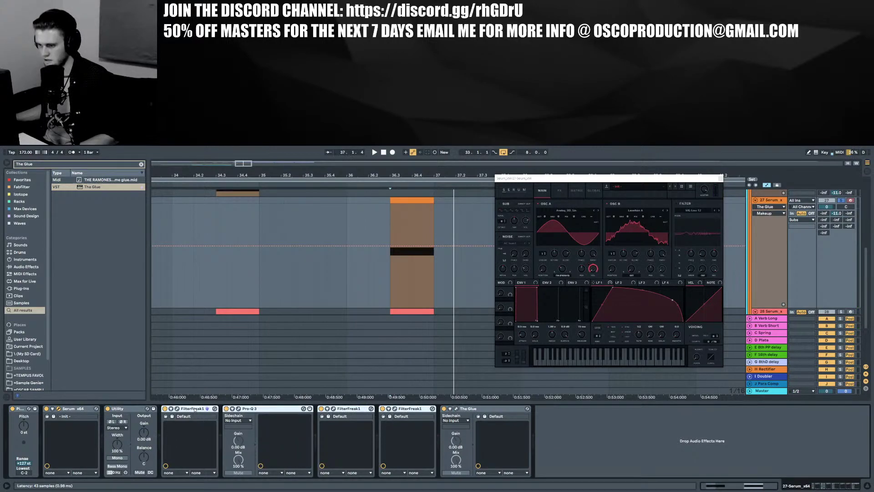
left_click(192, 408)
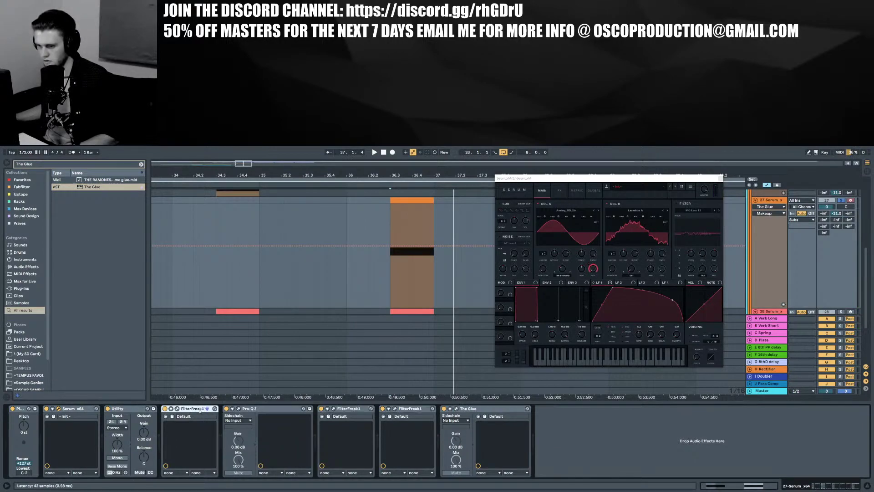
left_click_drag(200, 409, 541, 420)
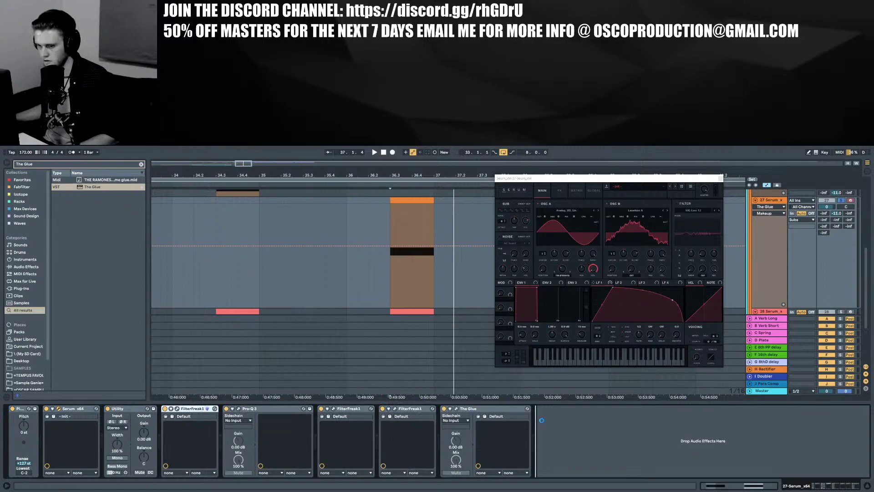
left_click(350, 410)
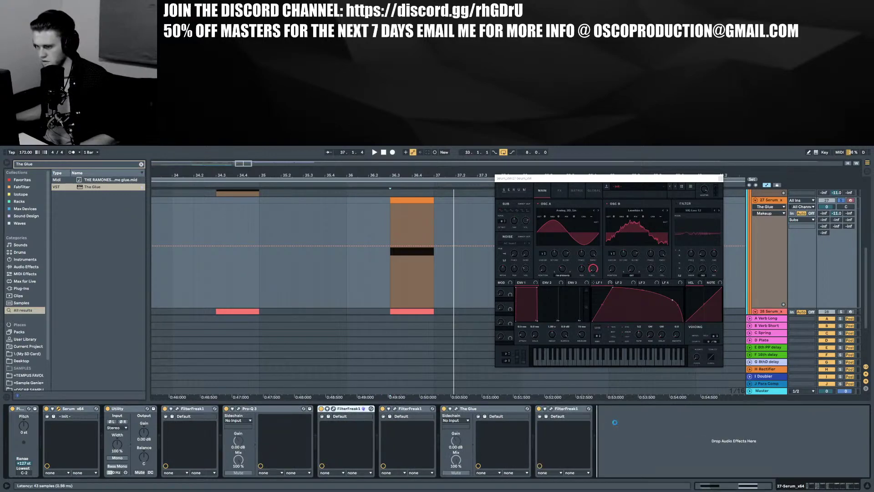
left_click_drag(412, 408, 687, 417)
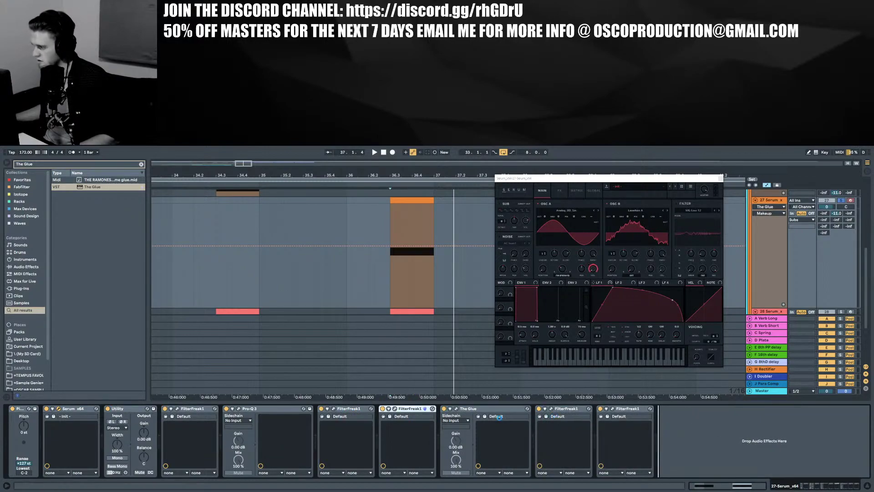
left_click_drag(499, 417, 683, 417)
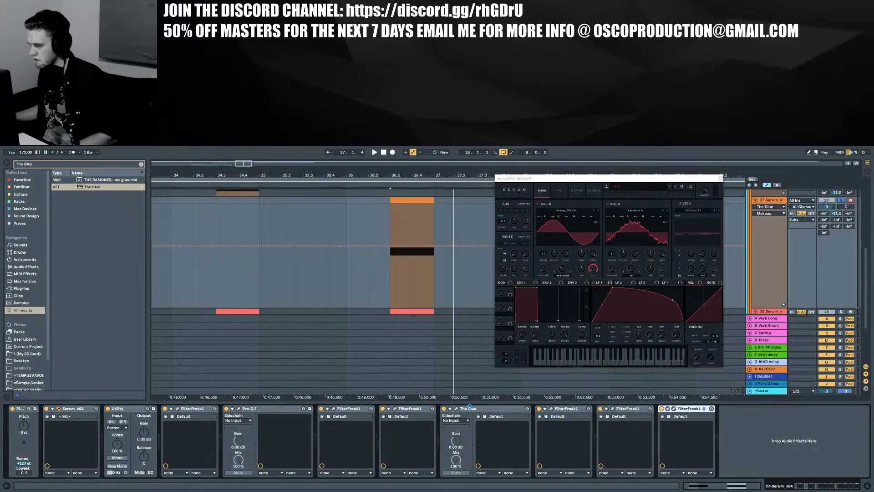
Lower both peaks of the last FilterFreak's frequency automation to about 0.58, play the clip, and move the plugin window clear of it
left_click(550, 410)
left_click(460, 389)
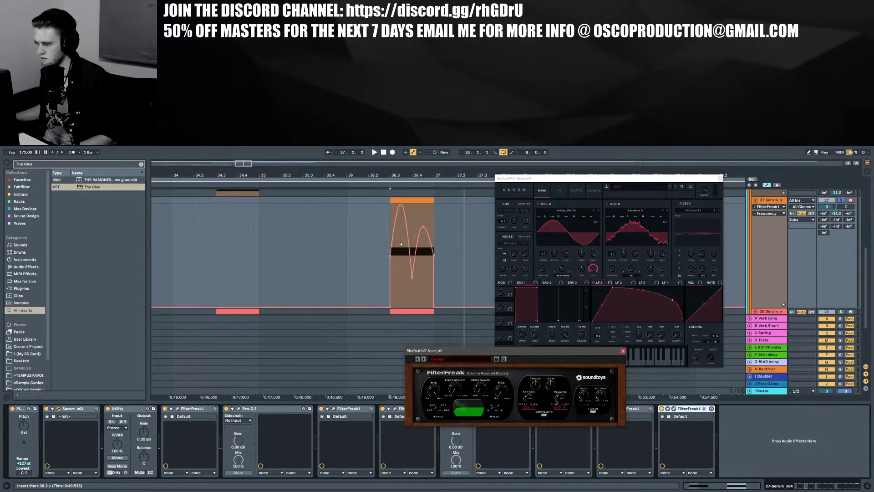
left_click_drag(400, 205, 423, 249)
key("space")
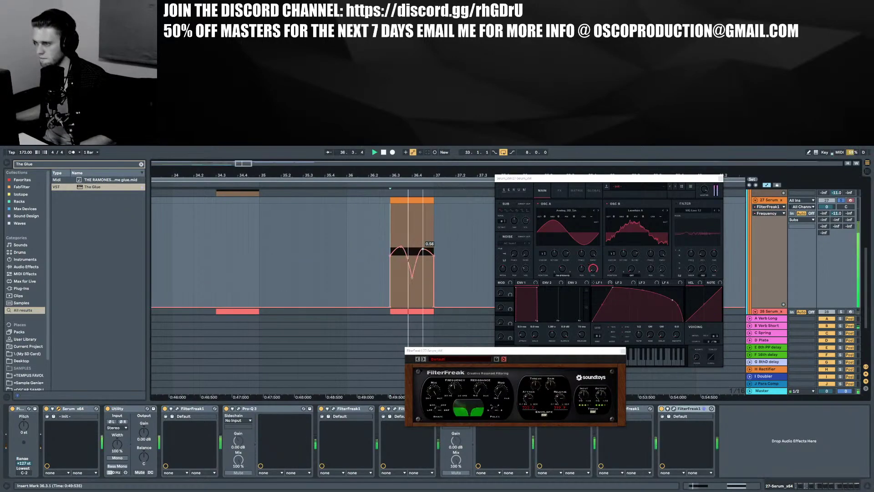
left_click_drag(553, 358, 316, 265)
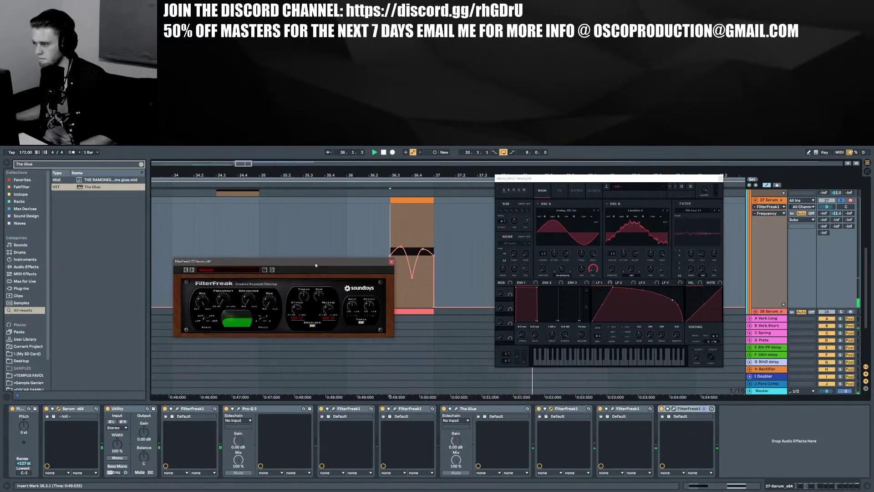
Move Pro-Q 3 to the end of the device chain, shift its band 4 high cut to a higher frequency, and close it
left_click_drag(268, 411, 660, 408)
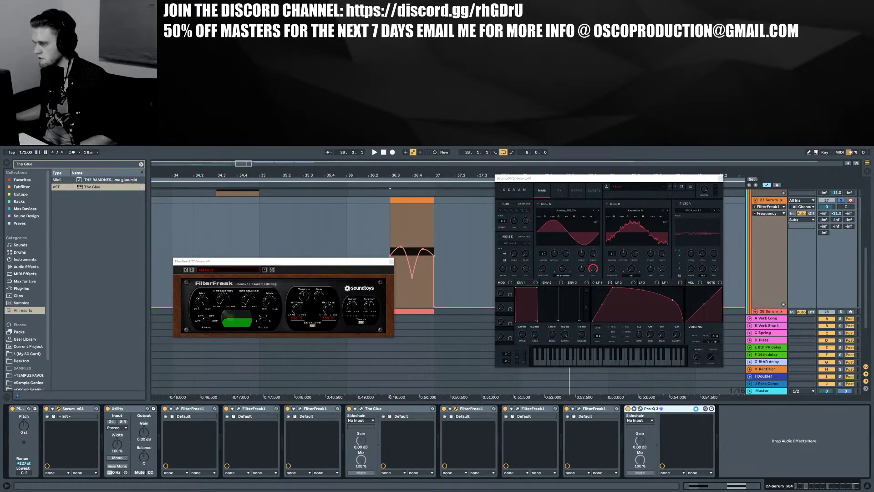
left_click(640, 409)
key("space")
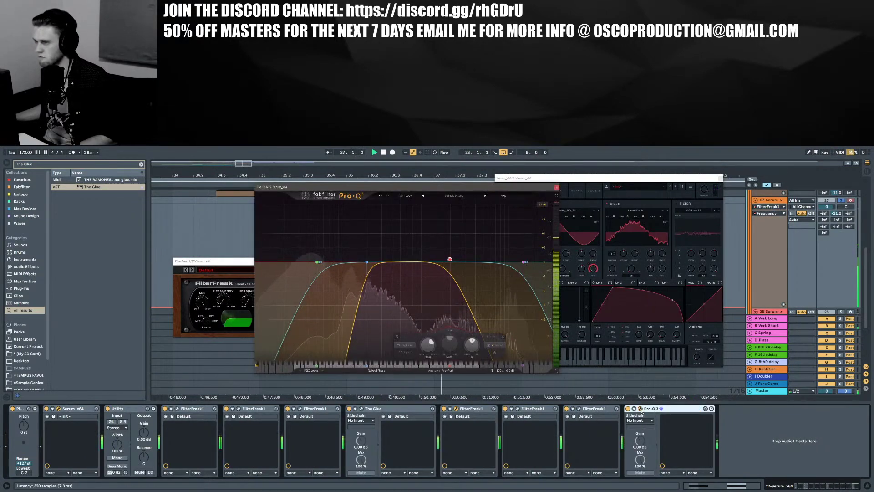
left_click_drag(449, 260, 470, 261)
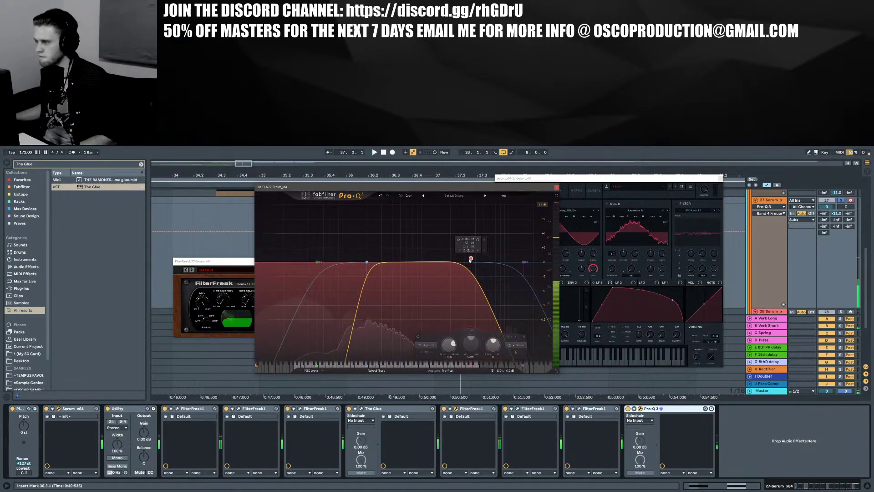
left_click(556, 187)
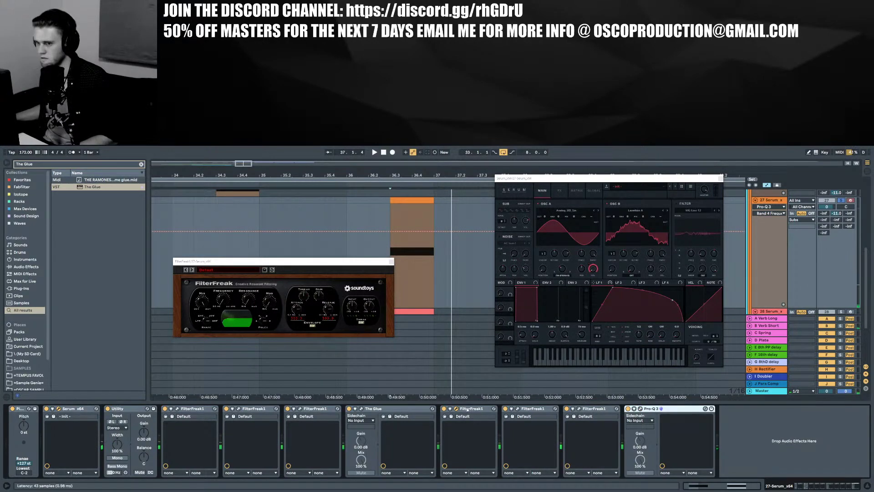
Open the middle FilterFreak after The Glue and reshape its frequency automation with an extra dip in the first half of the clip
left_click(517, 408)
left_click(454, 390)
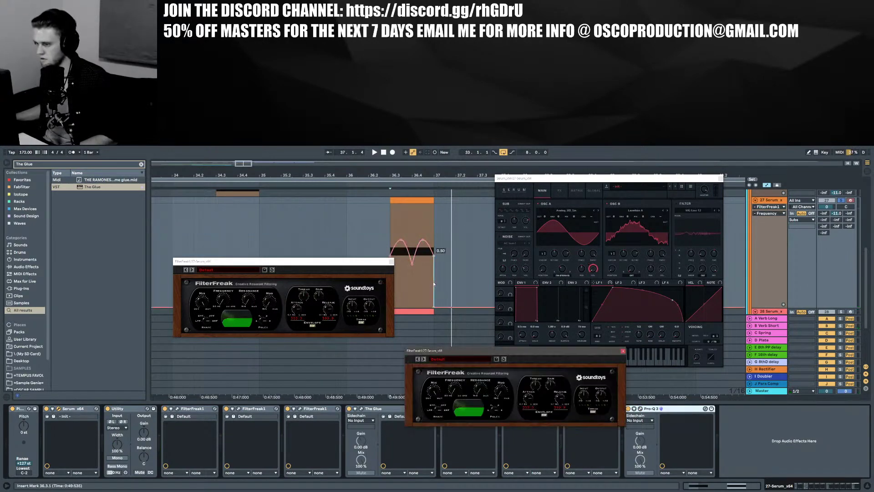
left_click_drag(384, 263, 326, 259)
left_click_drag(402, 244, 397, 243)
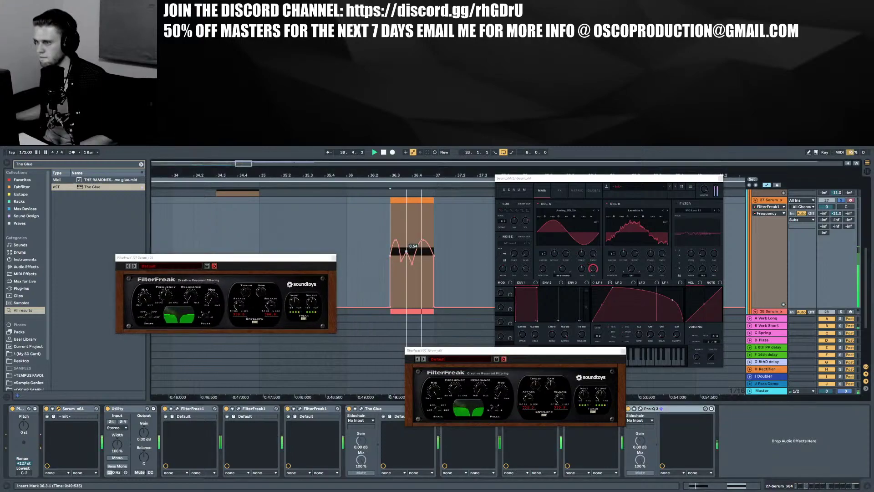
Set this FilterFreak's output gain to 9.9 dB and its resonance to 0.0 dB during playback, using the Notch filter shape
mouse_move(495, 409)
left_mouse_down()
mouse_move(493, 421)
mouse_move(493, 400)
left_mouse_up()
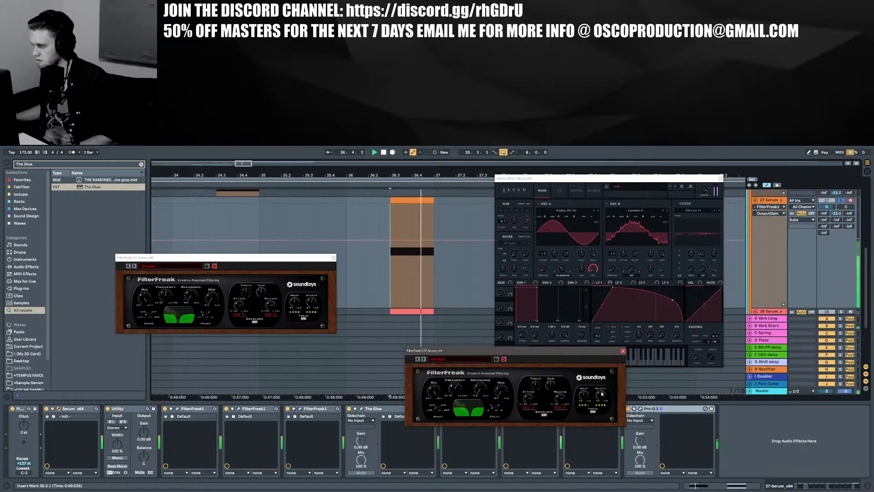
left_click(600, 391)
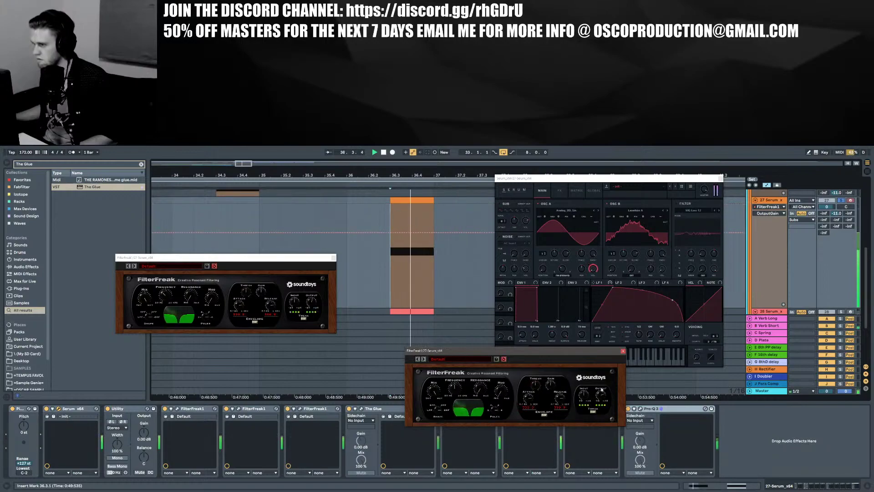
left_click_drag(438, 408, 438, 439)
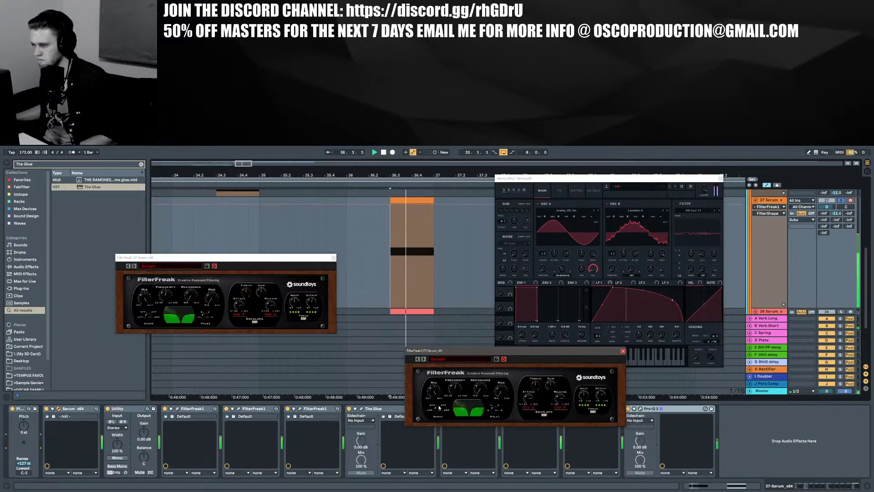
left_click(481, 381)
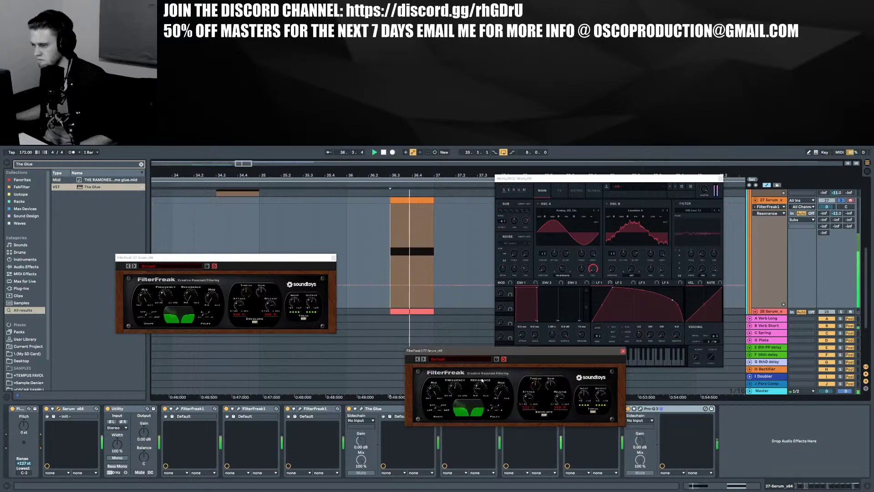
left_click_drag(482, 382, 462, 393)
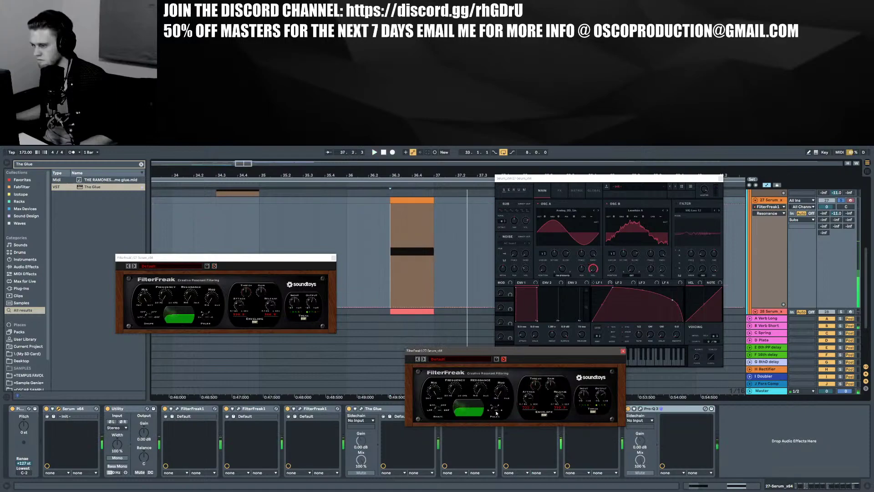
Show this FilterFreak's device parameters, re-enable its overridden frequency automation, and play the clip
left_click(454, 382)
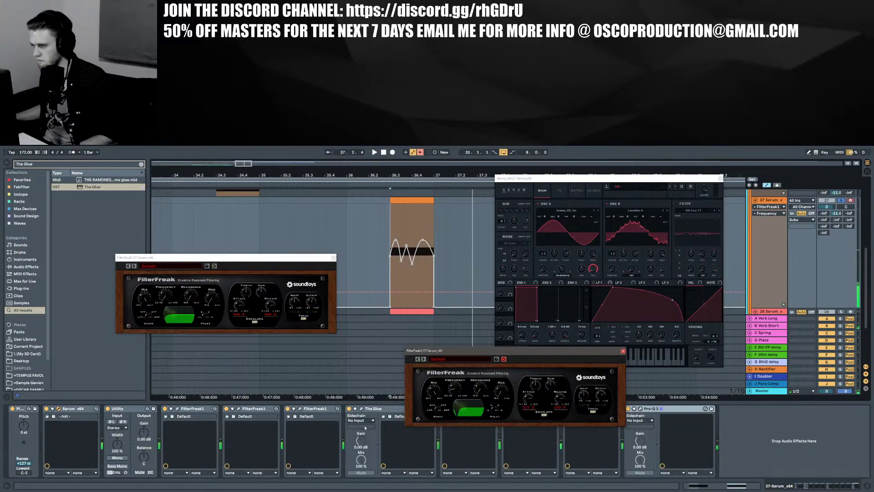
left_click_drag(474, 353, 380, 288)
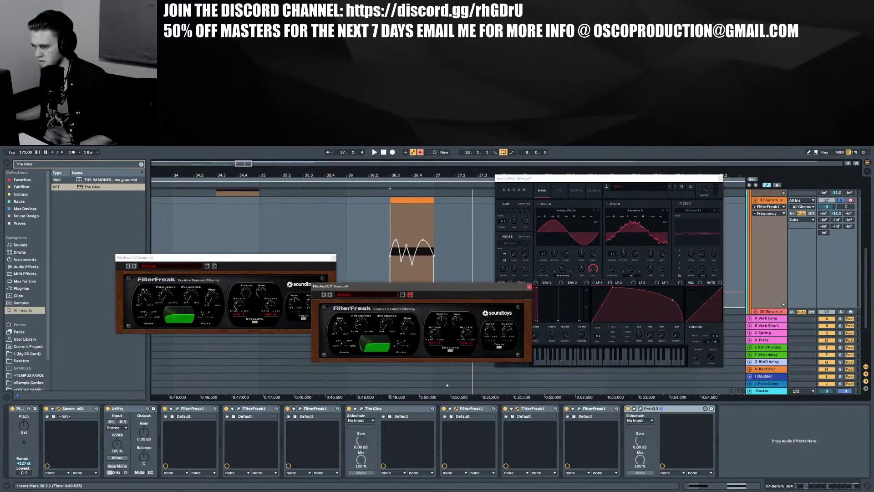
left_click(510, 408)
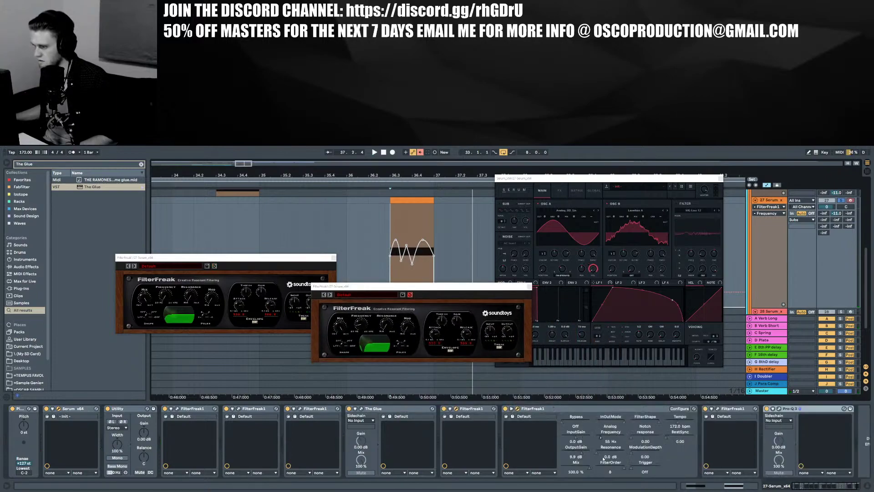
right_click(600, 441)
left_click(630, 458)
key("space")
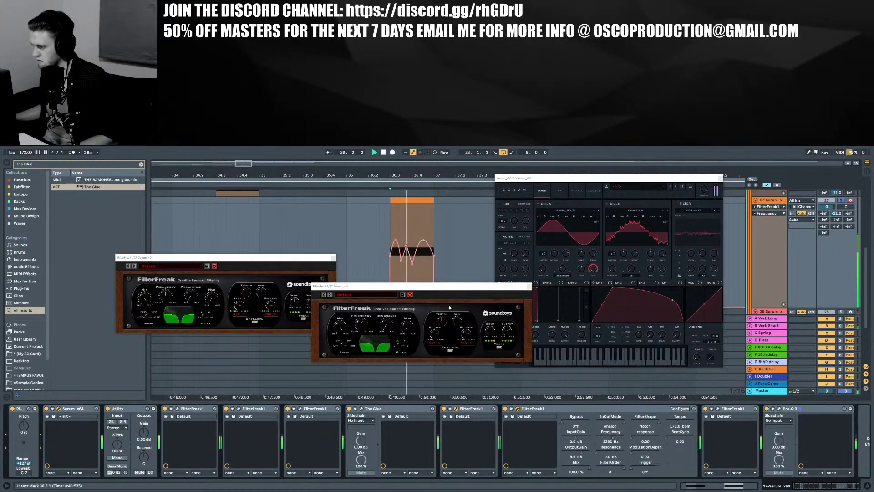
Raise the final peak of the FilterFreak's frequency automation near the clip's end, audition it, and close both FilterFreak windows
left_click_drag(359, 286, 371, 320)
key("space")
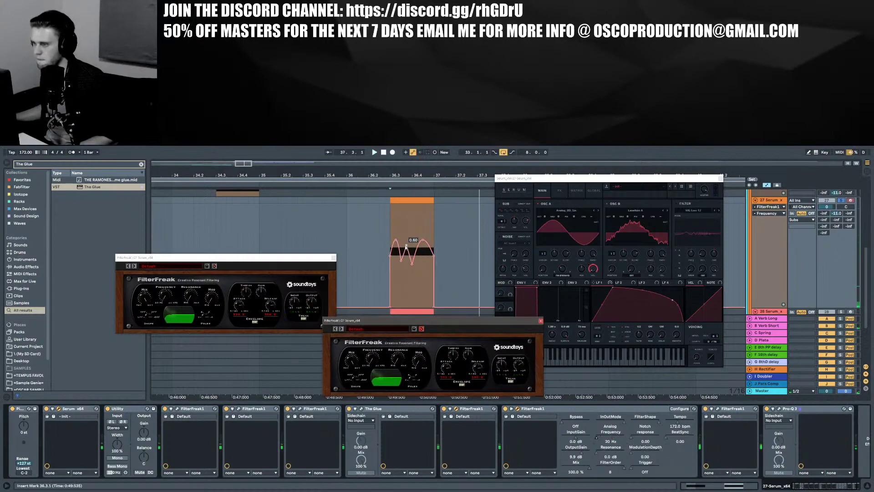
left_click_drag(405, 246, 429, 214)
key("space")
key("space")
key("space")
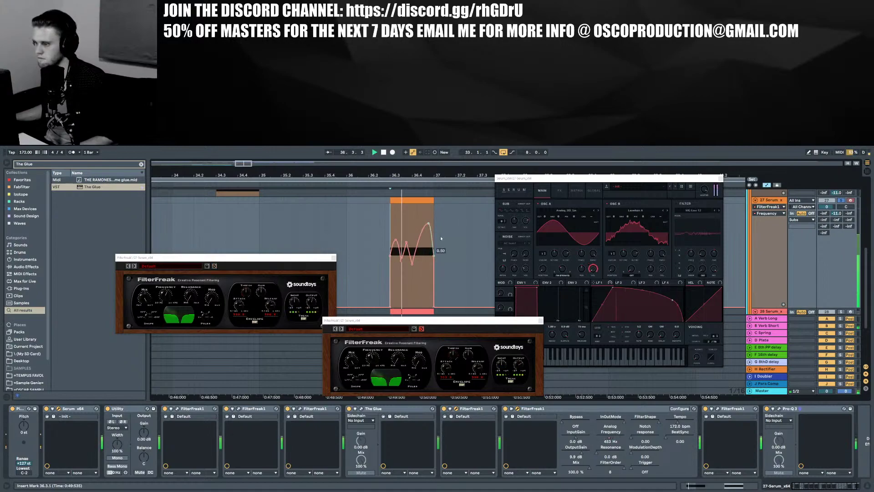
left_click(334, 257)
left_click(542, 321)
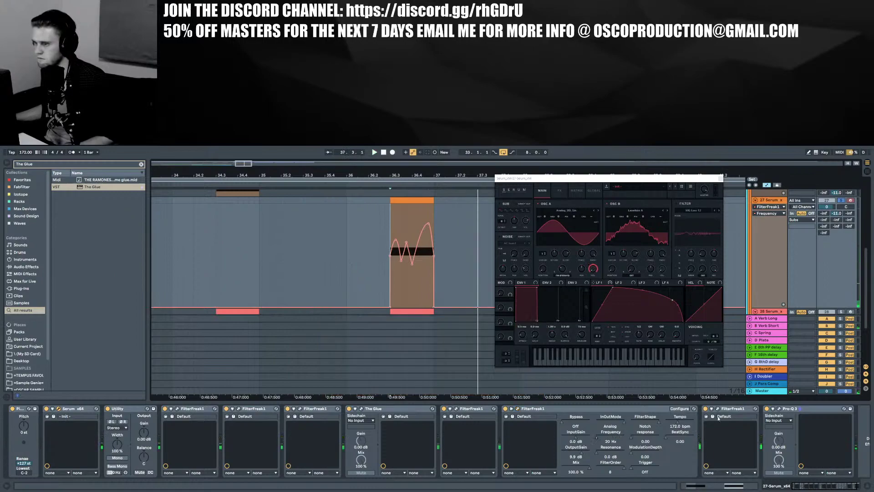
Reshape the last FilterFreak's frequency automation with lower peaks and an extra dip, audition the clip, and close the plugin window
left_click(717, 408)
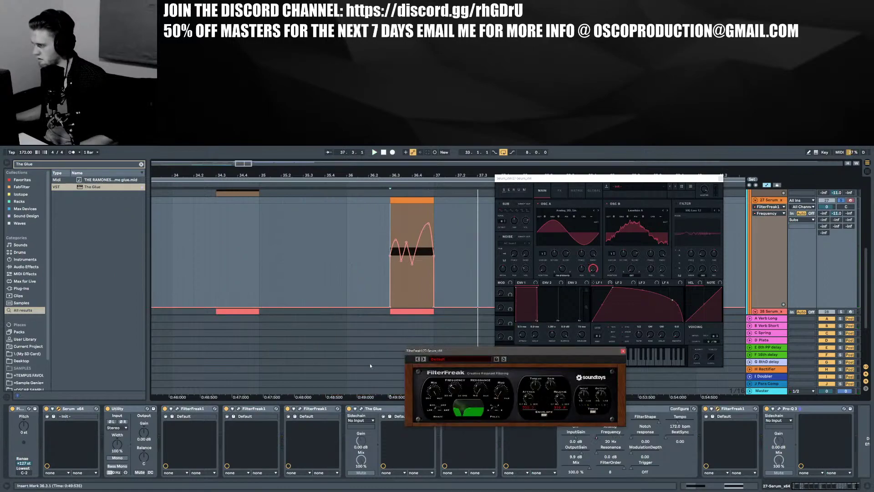
left_click(454, 387)
left_click_drag(444, 237, 408, 261)
key("space")
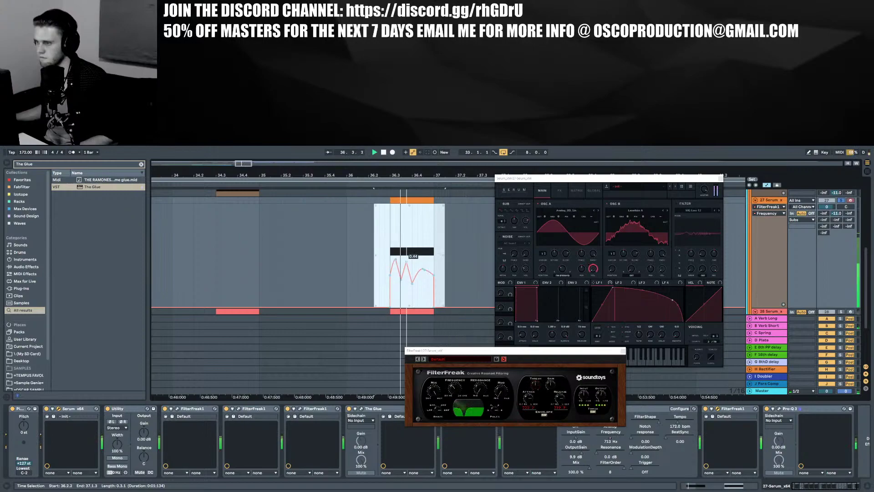
left_click(623, 350)
Copy The Glue to between the last FilterFreak and Pro-Q 3, and adjust the copy's makeup gain while auditioning the clip
left_click_drag(415, 410, 765, 423)
key("space")
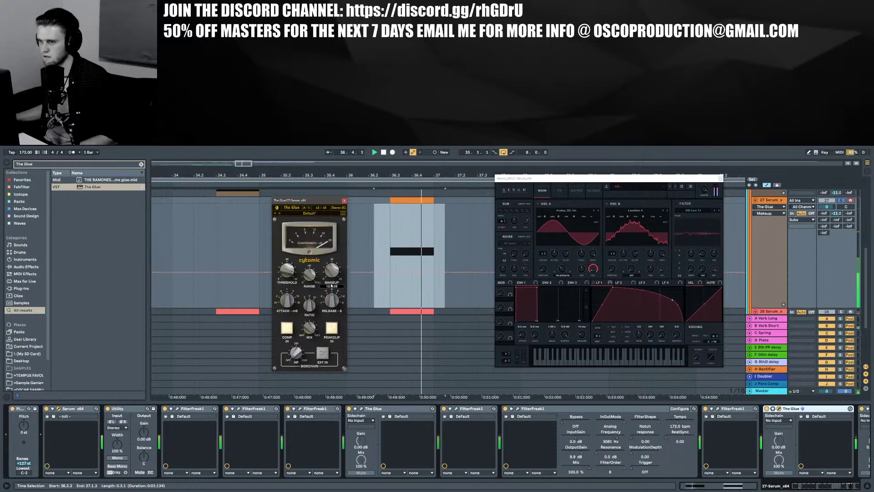
left_click_drag(287, 271, 328, 247)
key("space")
key("space")
key("space")
key("space")
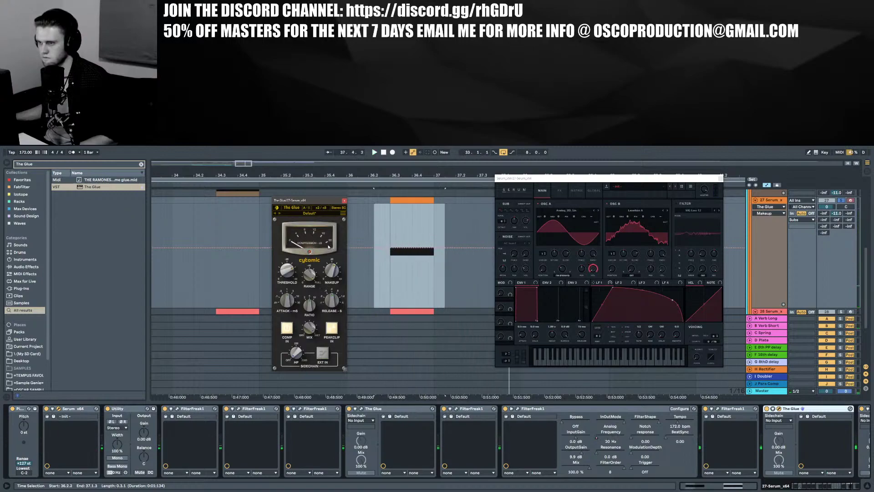
left_click_drag(331, 274, 330, 272)
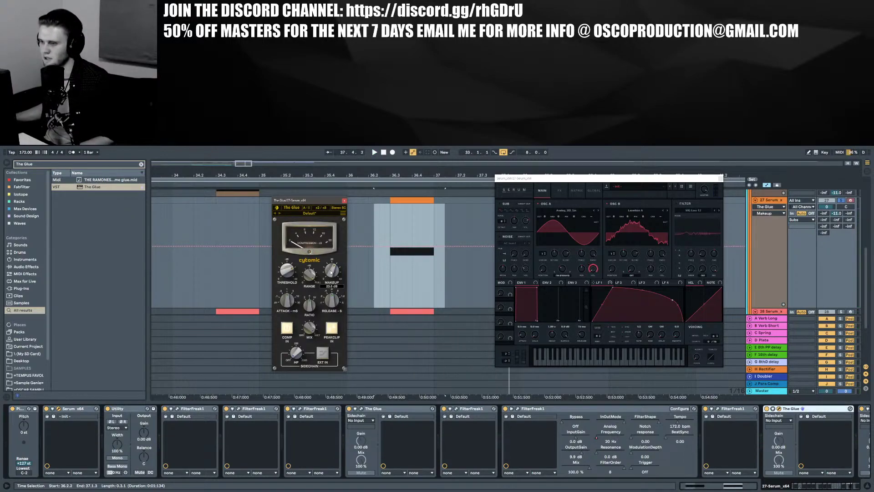
key("space")
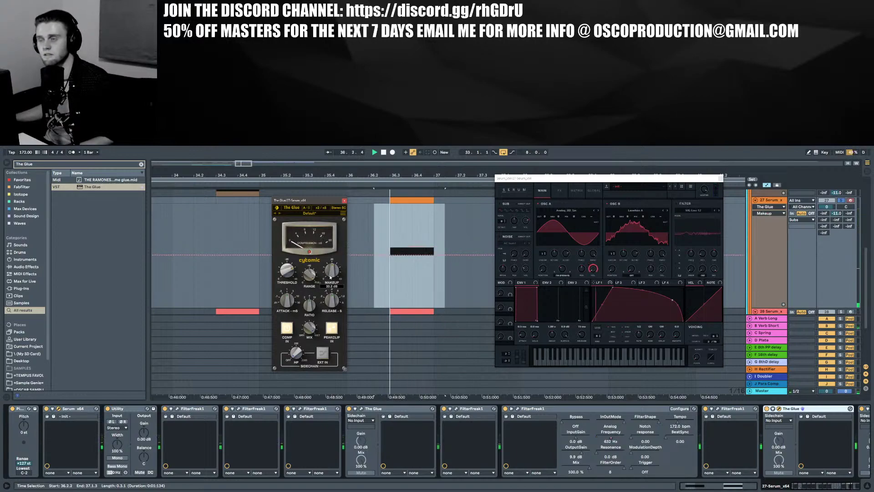
Adjust Serum's master volume, raise the copied Glue's makeup gain, and close both plugin windows
left_click(703, 197)
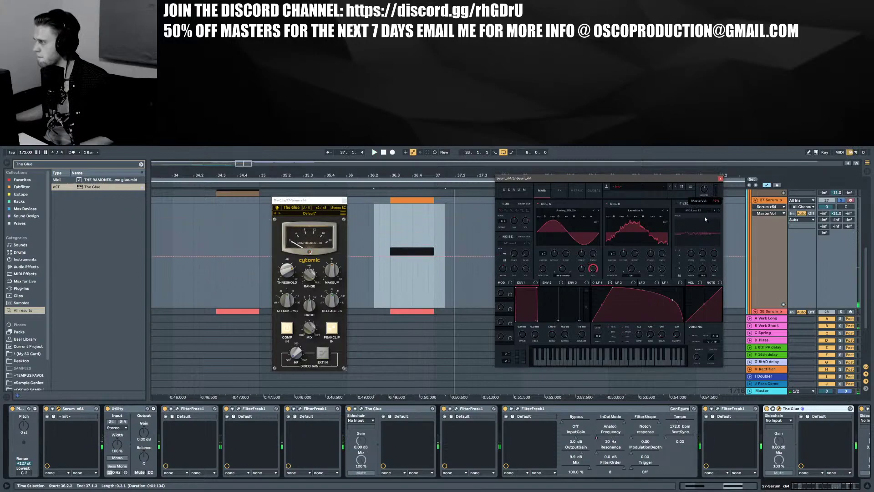
left_click_drag(331, 271, 333, 263)
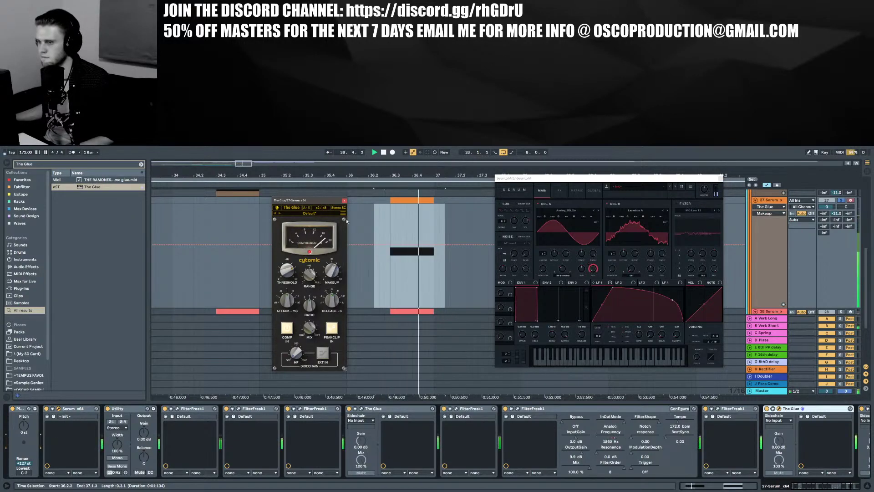
left_click(345, 200)
left_click(722, 178)
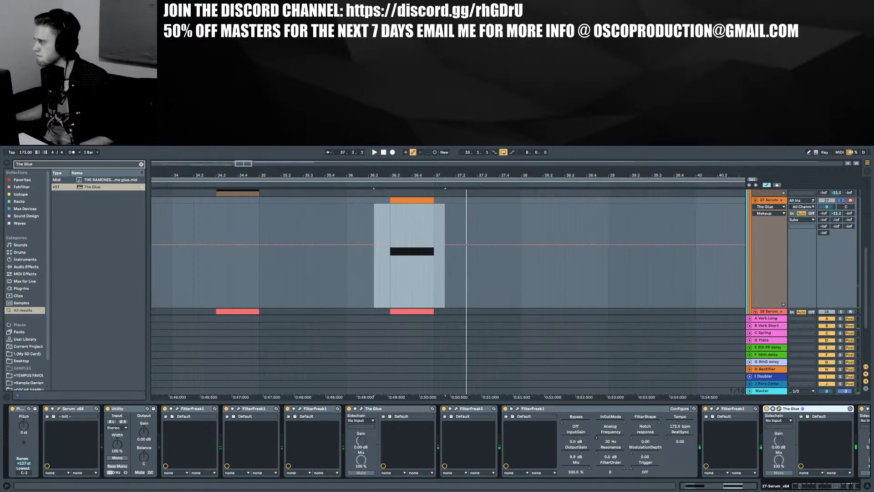
Turn off solo on track 27, select the half-bar clip on track 28, and open that track's Serum
left_click(841, 201)
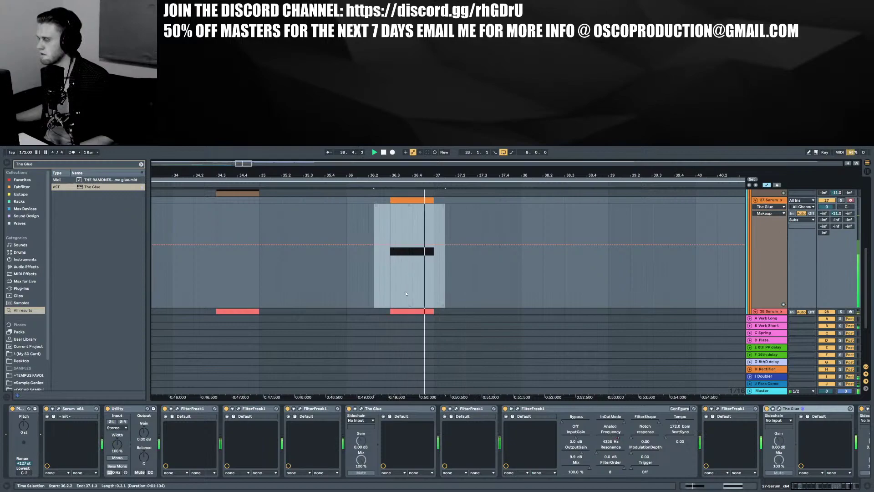
scroll(400, 271, "down", 3)
left_click(400, 257)
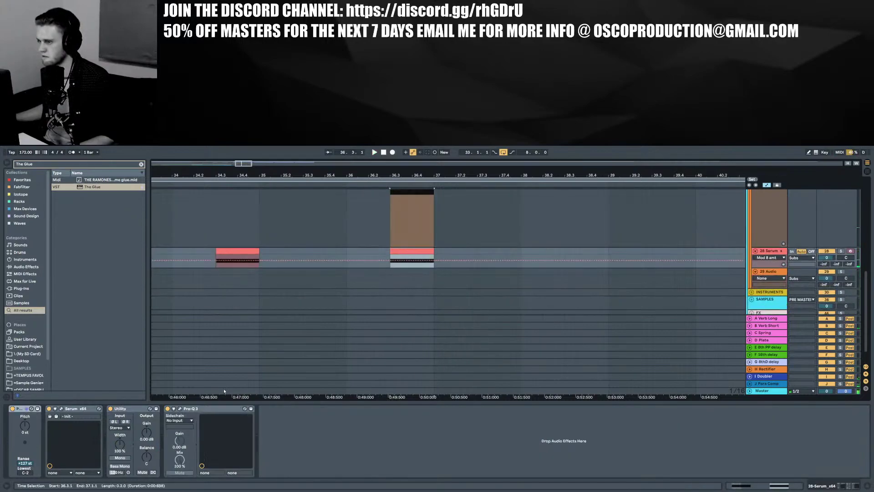
left_click(61, 408)
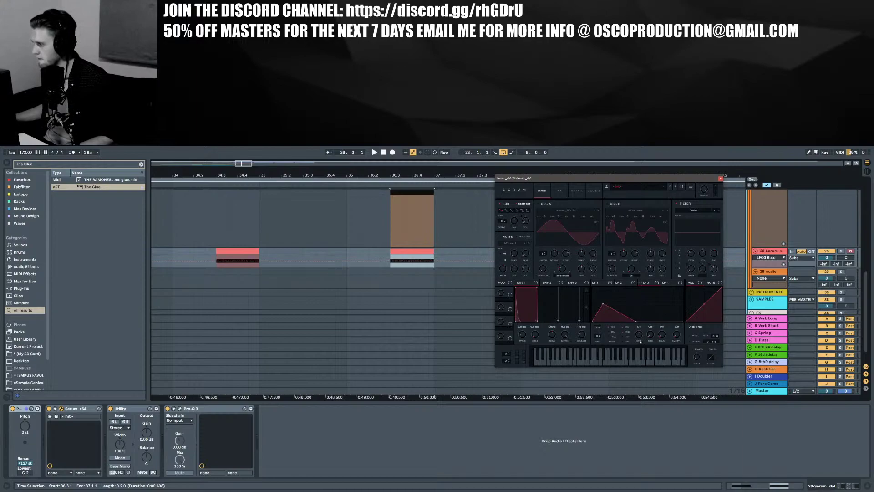
Adjust the LFO 3 rate in track 28's Serum while repeatedly auditioning the clip
key("space")
key("space")
scroll(640, 338, "down", 2)
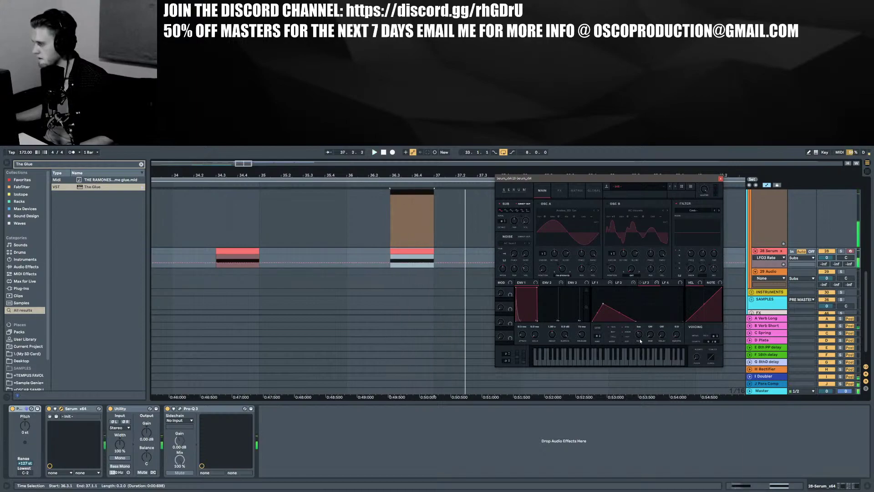
key("space")
left_click_drag(640, 338, 640, 335)
key("space")
key("space")
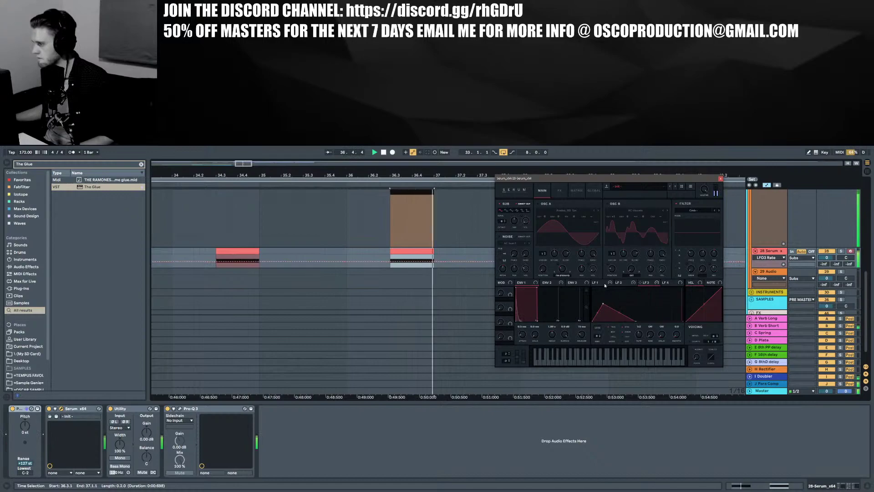
Switch to LFO 1 in track 28's Serum and adjust its rate while playing the clip
left_click(603, 283)
key("space")
left_click(639, 339)
key("space")
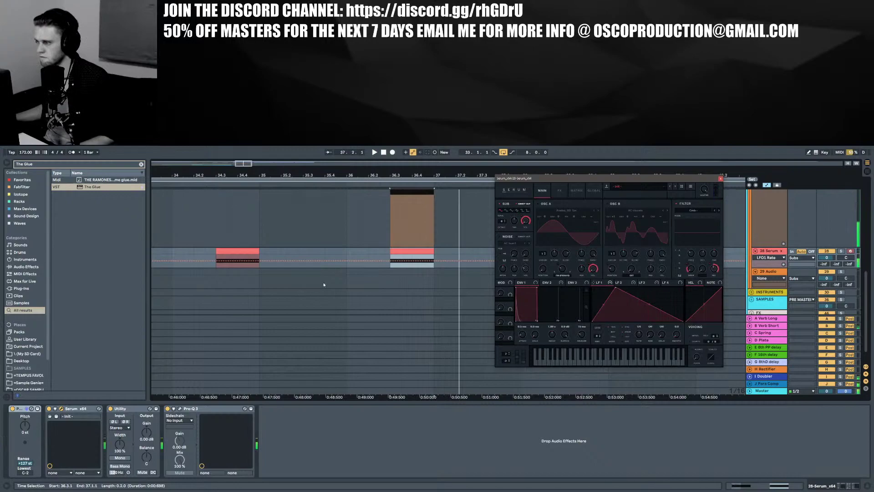
Duplicate Serum track 28 together with its clips and devices
left_click(769, 251)
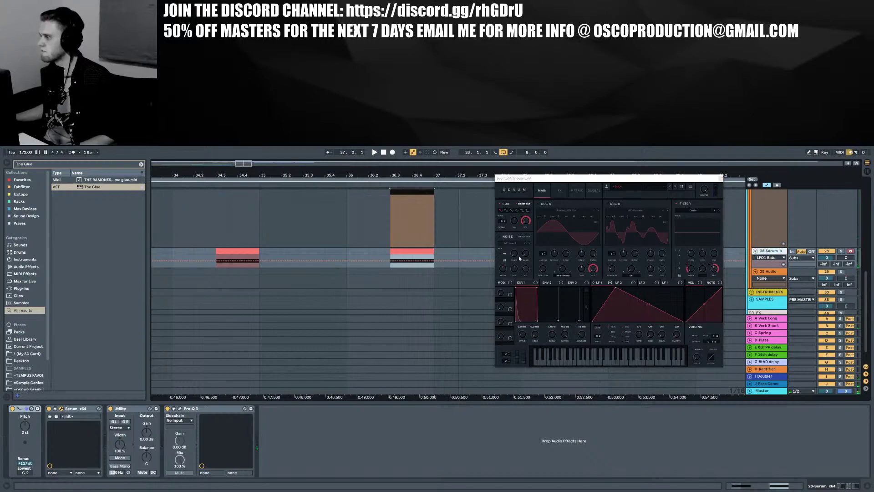
key("ctrl+d")
key("ctrl+d")
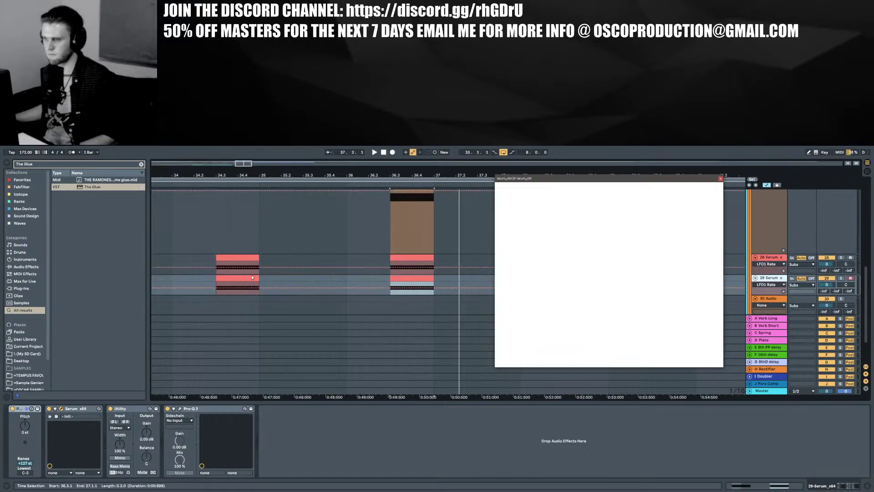
Delete the bar 34.3 clip on track 29 and the bar 36.3 clip on track 28, leaving one half-bar clip on each
key("Delete")
left_click(400, 268)
key("Delete")
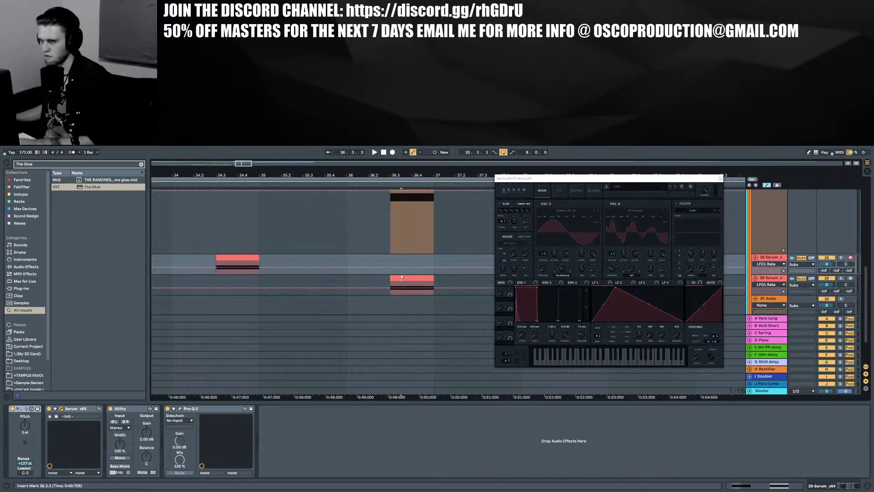
left_click(396, 278)
Open Serum on track 28, switch to LFO 3, and adjust its rate while auditioning the half-bar clip at bar 34.3
left_click(219, 259)
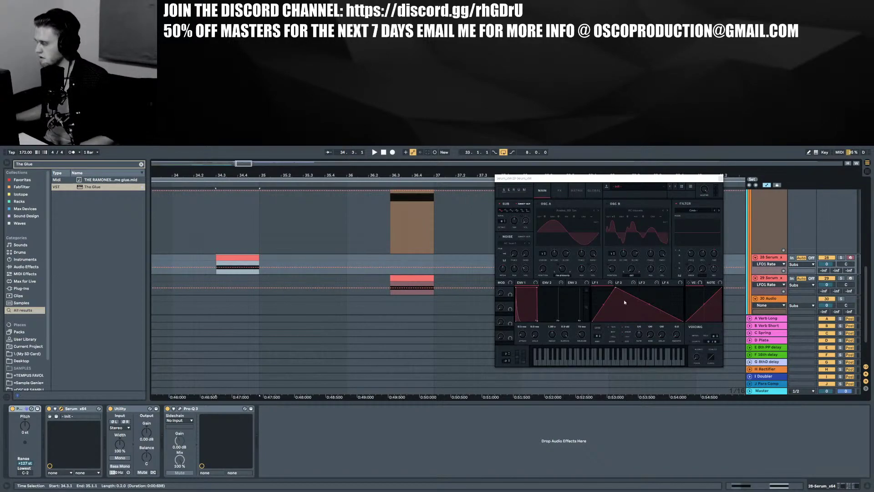
key("space")
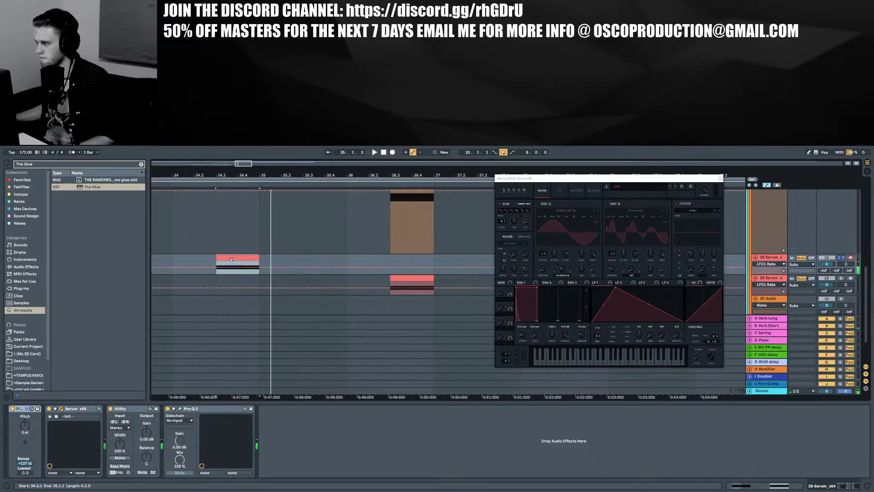
left_click(61, 409)
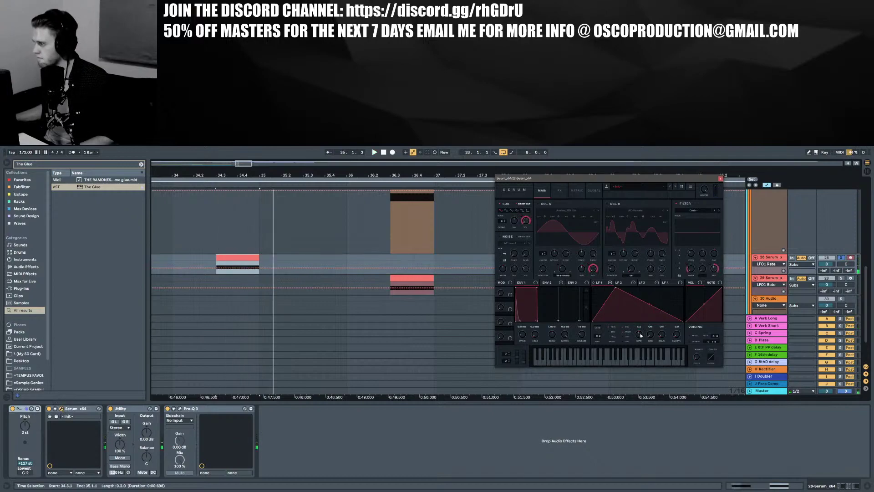
left_click(630, 284)
left_click(644, 283)
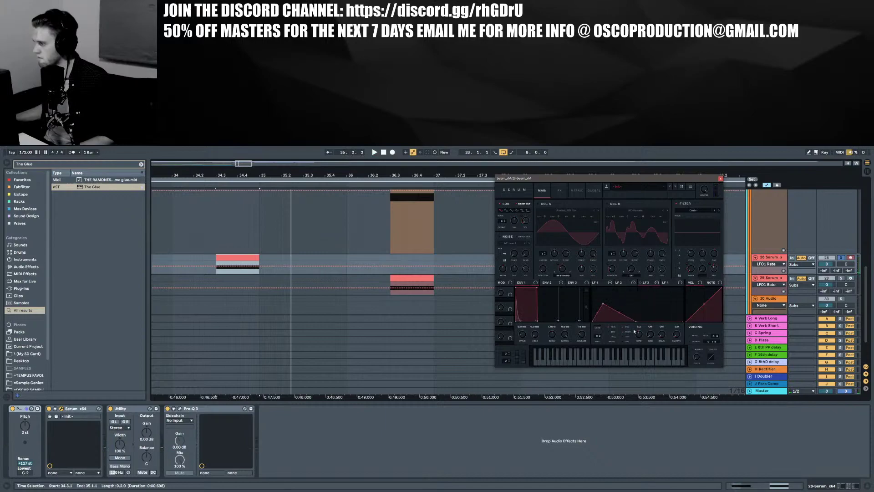
left_click_drag(639, 335, 642, 328)
key("space")
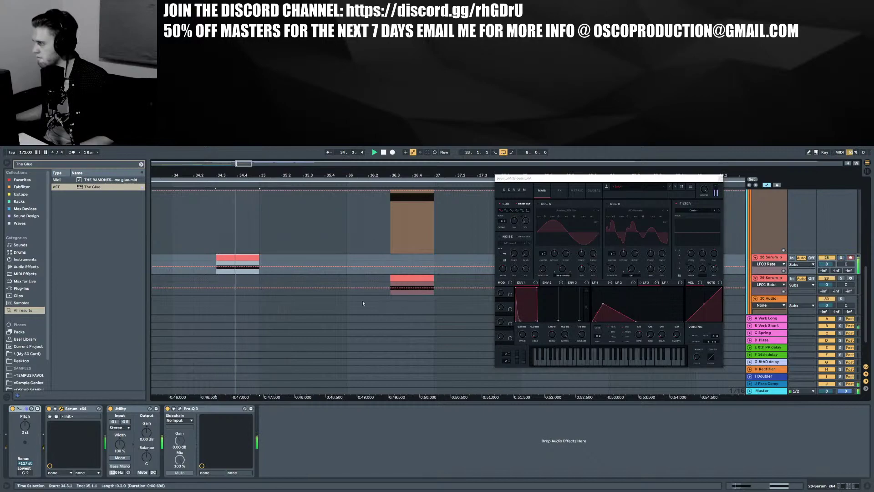
Select the half-bar clip at bar 36.3 on track 27, fit the tracks to the window height, and audition the clip
left_click_drag(287, 175, 289, 170)
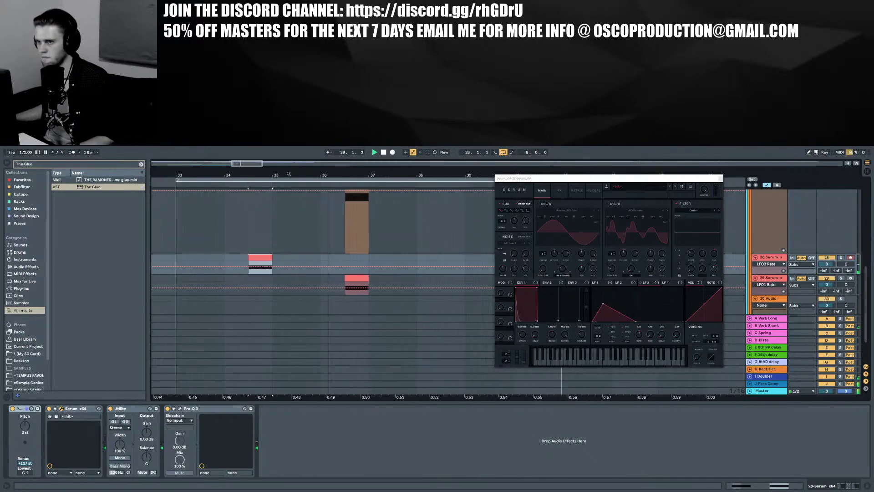
scroll(374, 255, "up", 3)
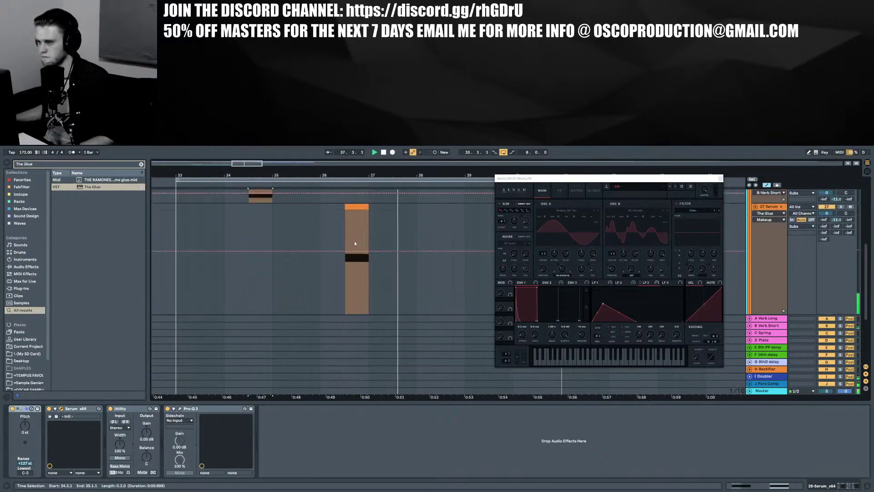
left_click(351, 210)
key("h")
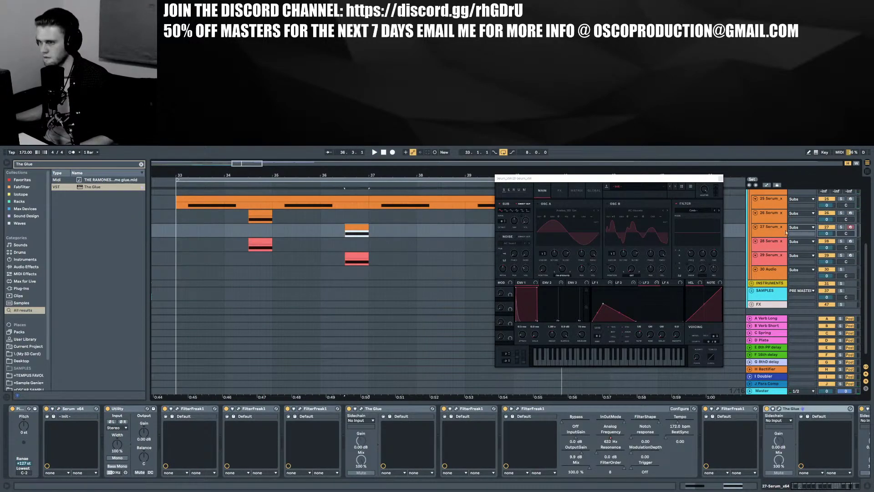
key("space")
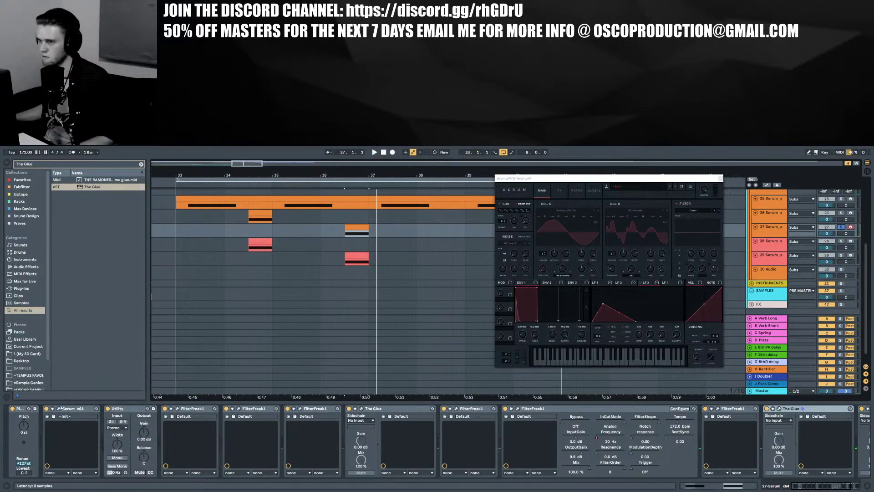
Lengthen the Env 1 attack in track 27's Serum while auditioning the clip, and turn off the track's solo
left_click(60, 409)
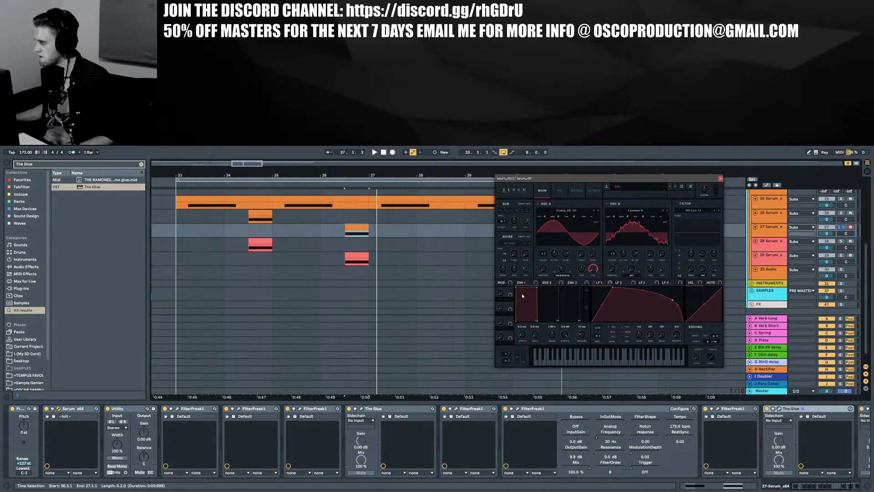
key("space")
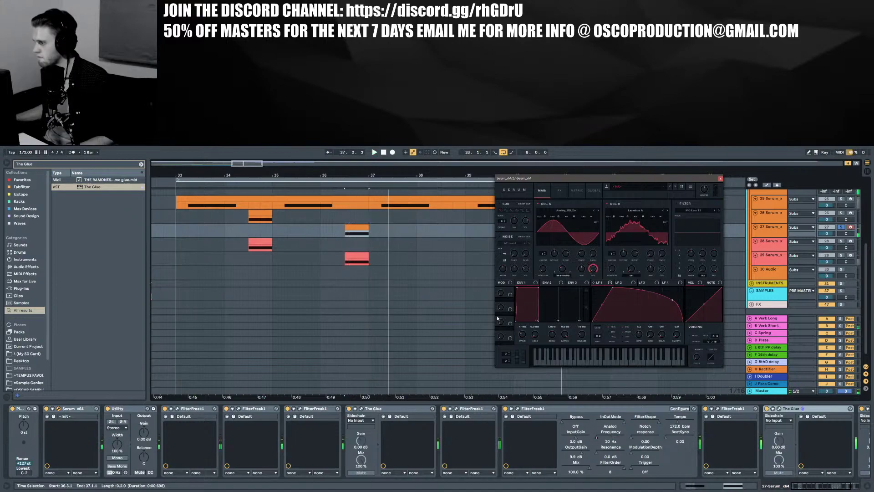
left_click(840, 227)
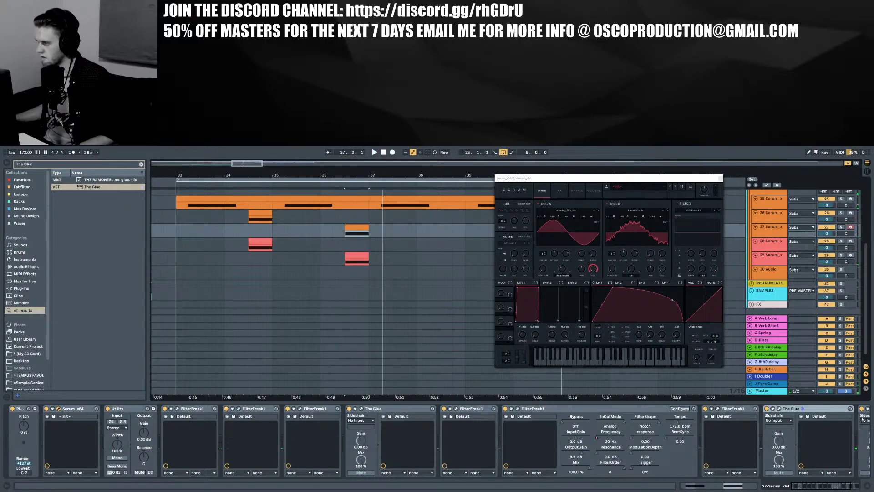
Open the Pro-Q 3 at the end of track 27's chain, adjust its high cut, and add a low-mid bell boost during playback
scroll(822, 473, "down", 3)
left_click(753, 409)
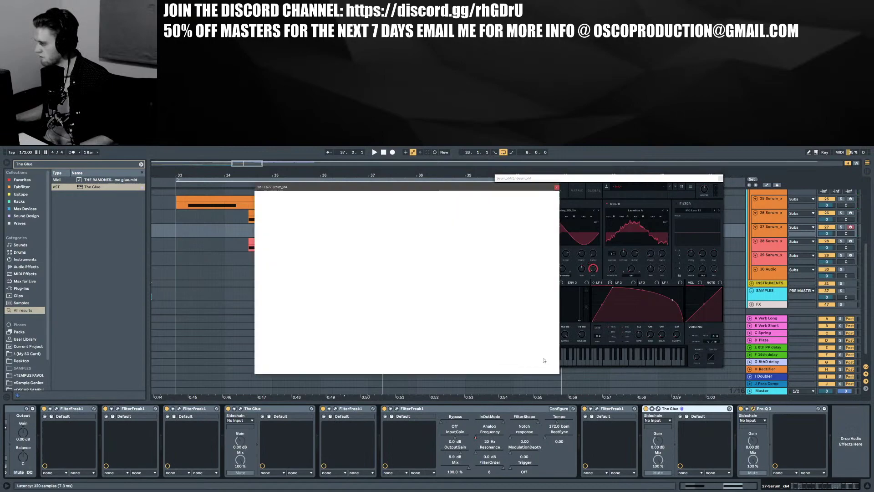
left_click_drag(471, 258, 499, 287)
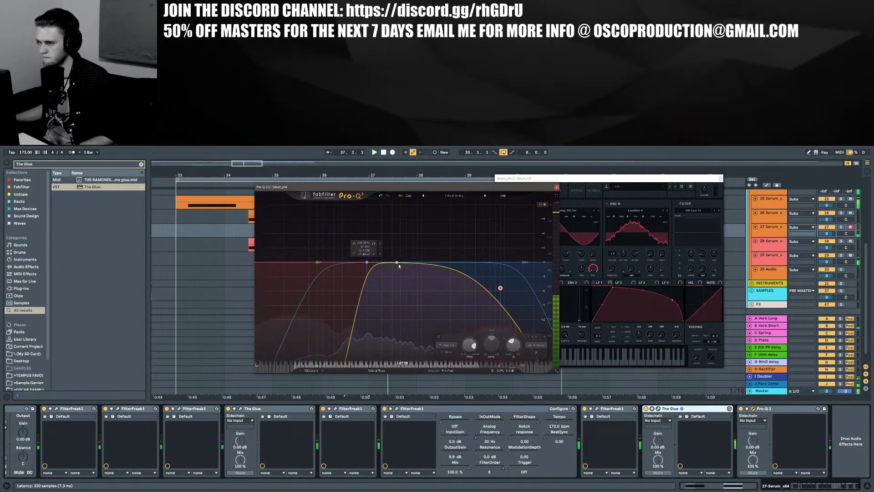
left_click_drag(385, 261, 375, 234)
key("space")
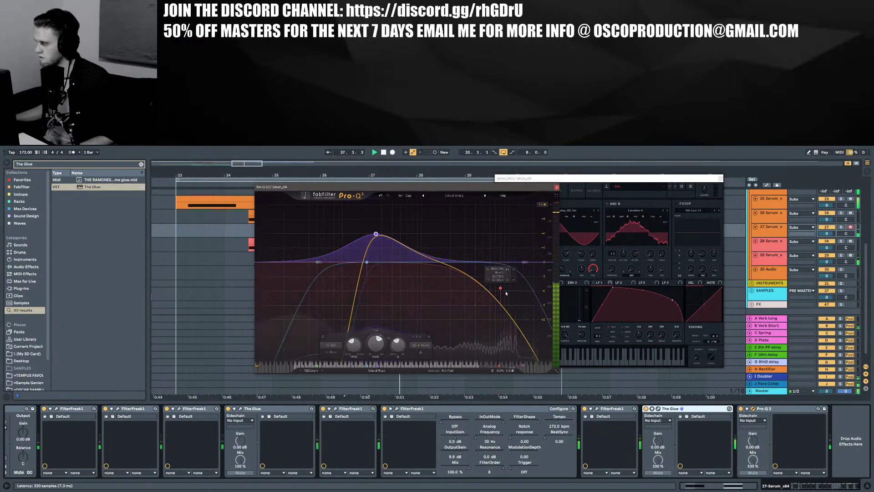
Add a broad high-frequency bell cut in track 27's Pro-Q 3, raise the high cut's frequency, and close the EQ
left_click_drag(473, 278, 498, 349)
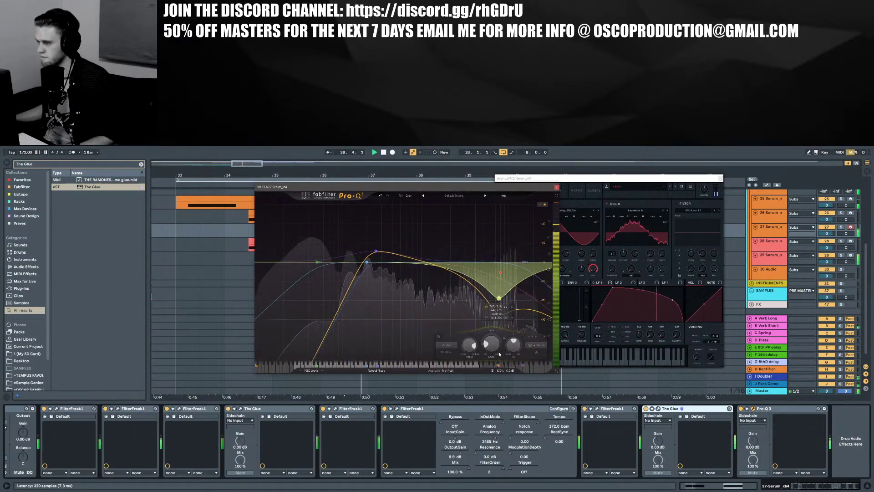
left_click_drag(501, 275, 516, 270)
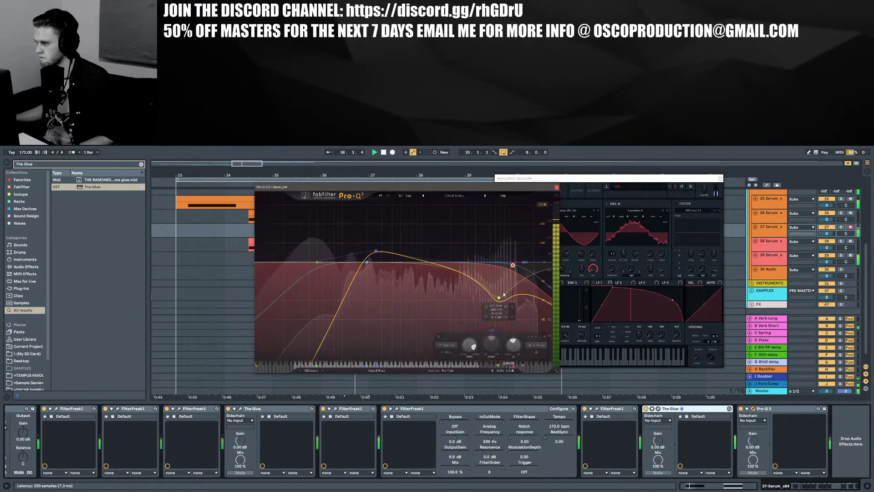
left_click(499, 298)
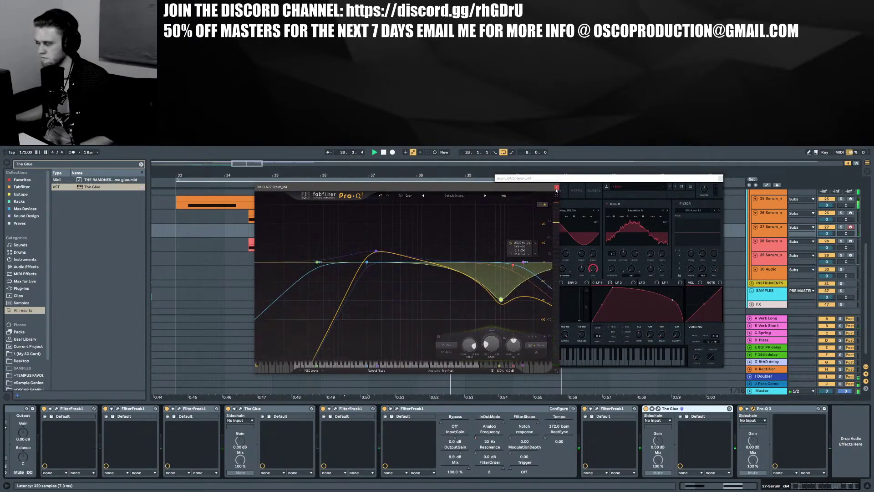
left_click(557, 187)
key("space")
Search the browser for "black box" and add the Black Box Analog Design HG-2 VST to track 27, moving its window aside
key("ctrl+f")
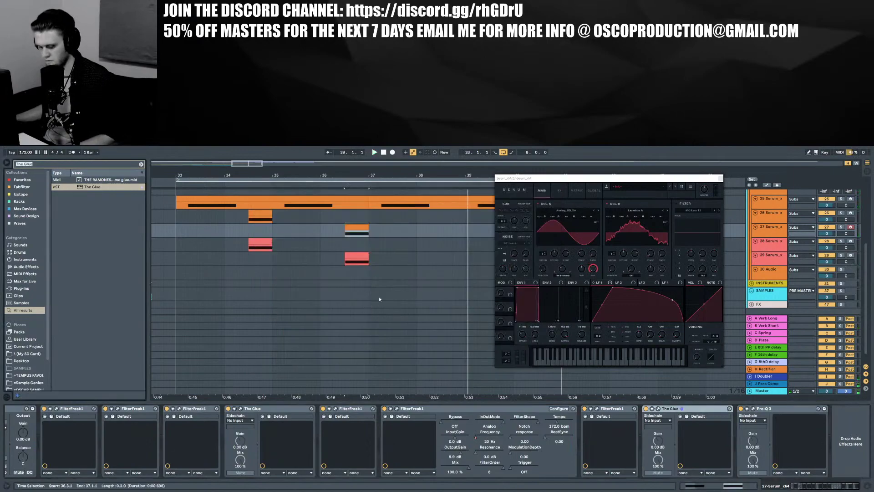
type("black boxc")
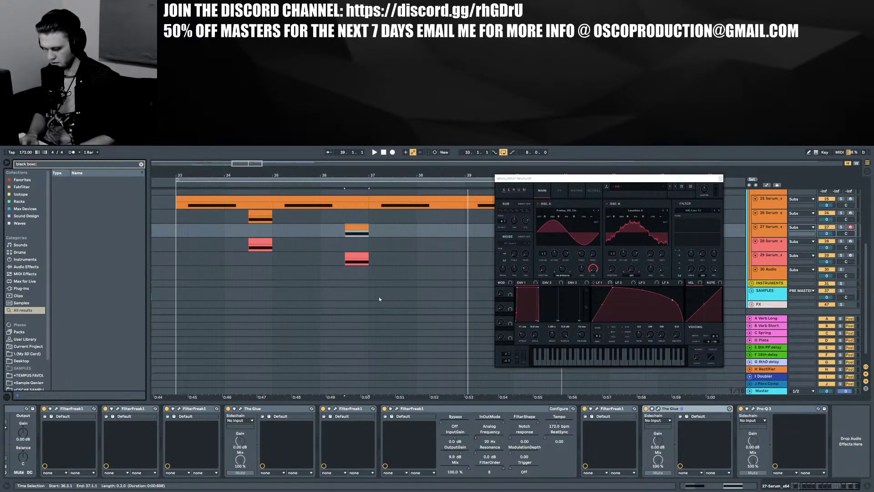
key("BackSpace")
left_click(155, 272)
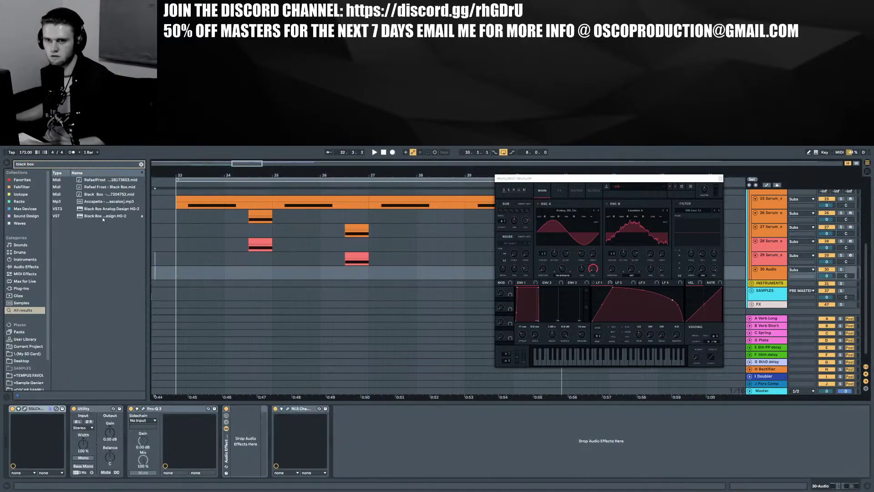
left_click(103, 217)
left_click_drag(351, 229, 352, 229)
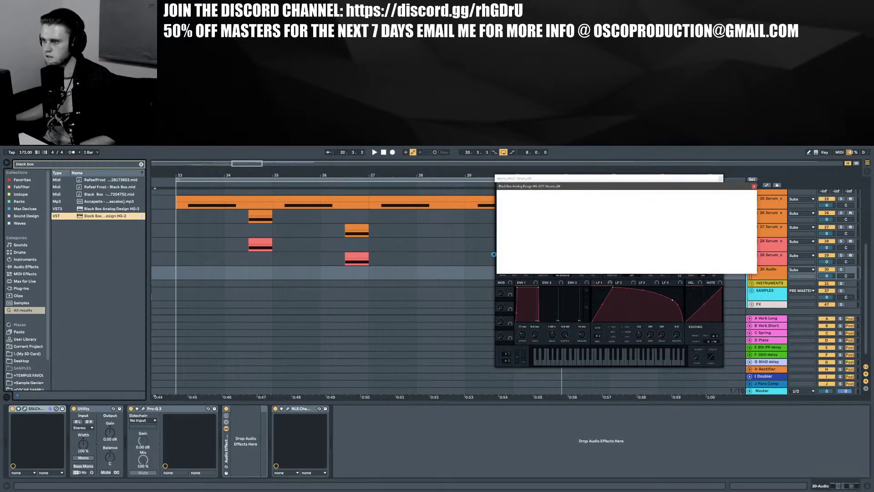
left_click_drag(419, 209, 325, 247)
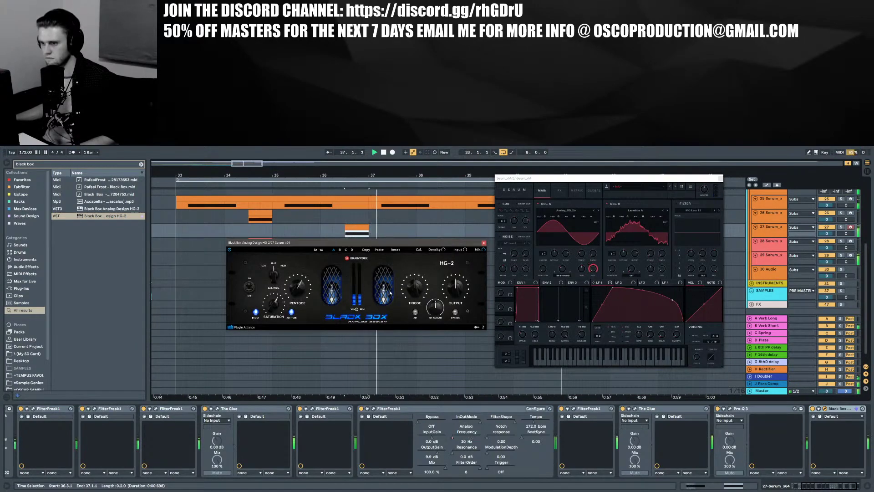
Expand track 27 to show its sends, set the B-Verb Short send to -22.0 dB, and close the HG-2 window
left_click_drag(770, 236, 774, 249)
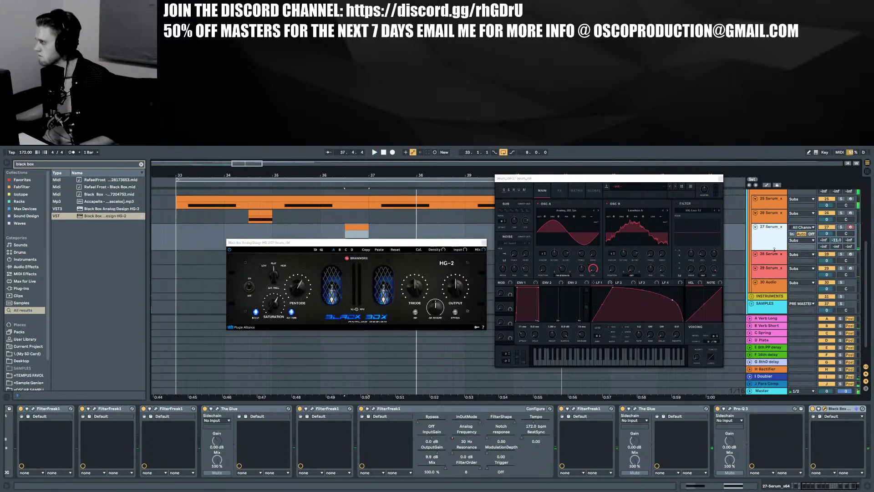
left_click_drag(836, 240, 836, 248)
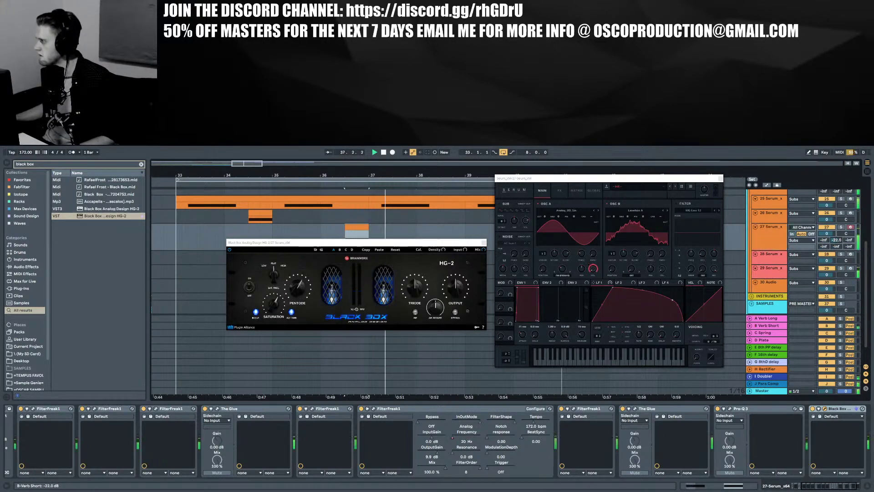
key("space")
key("space")
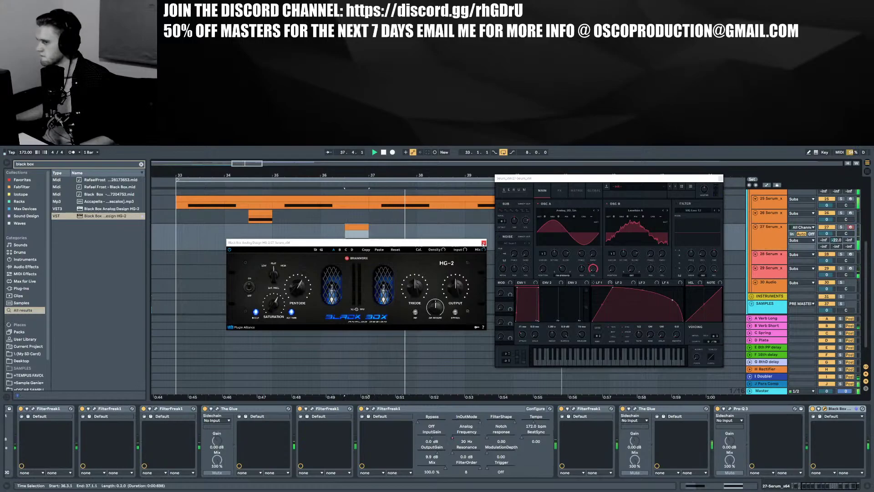
left_click(484, 243)
Play from bar 33 and duplicate the clip section on tracks 26 to 29, aligning the copy to bar 37
left_click(177, 232)
key("space")
key("space")
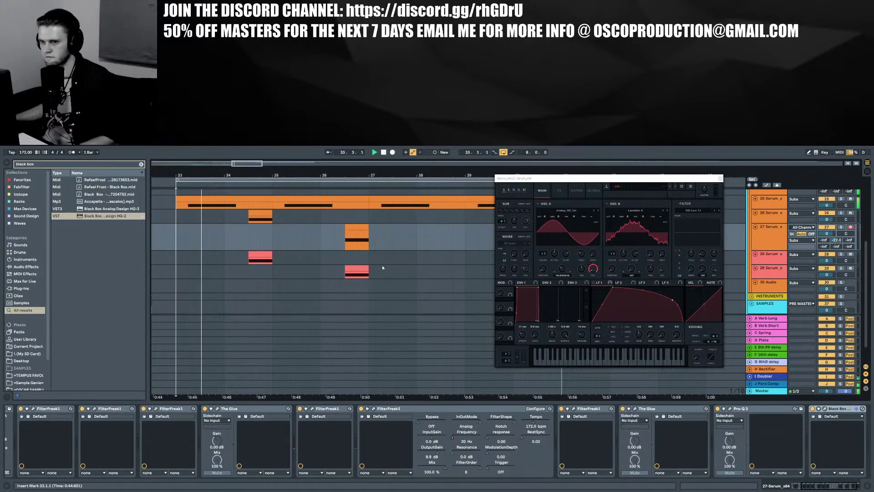
left_click_drag(371, 275, 177, 212)
key("ctrl+d")
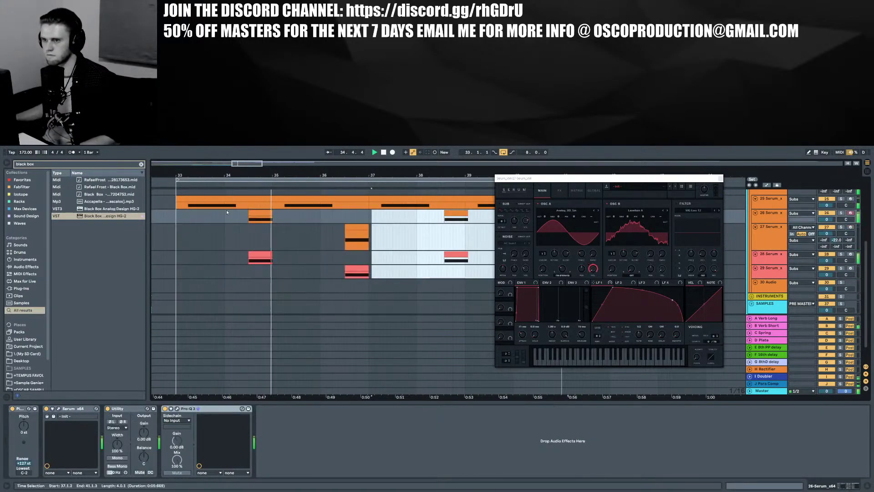
key("Left")
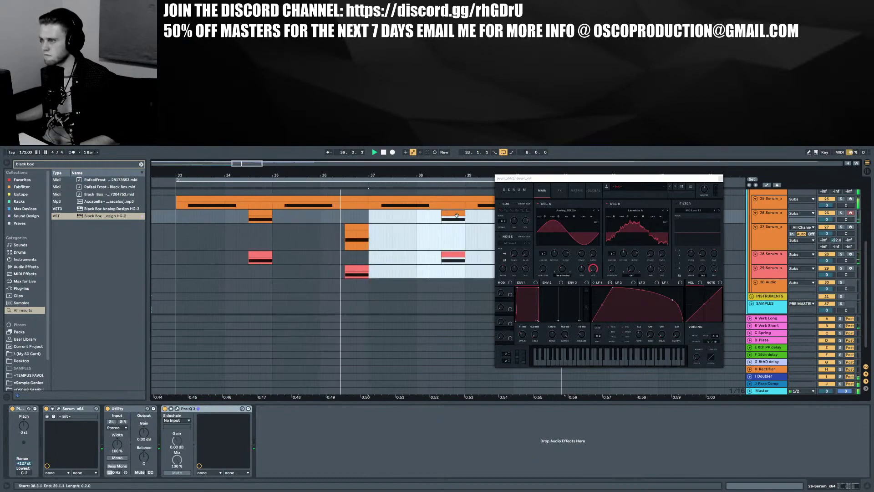
Close the Serum synth window and select the 27 Serum clip at bar 36.3 with playback stopped
left_click(720, 178)
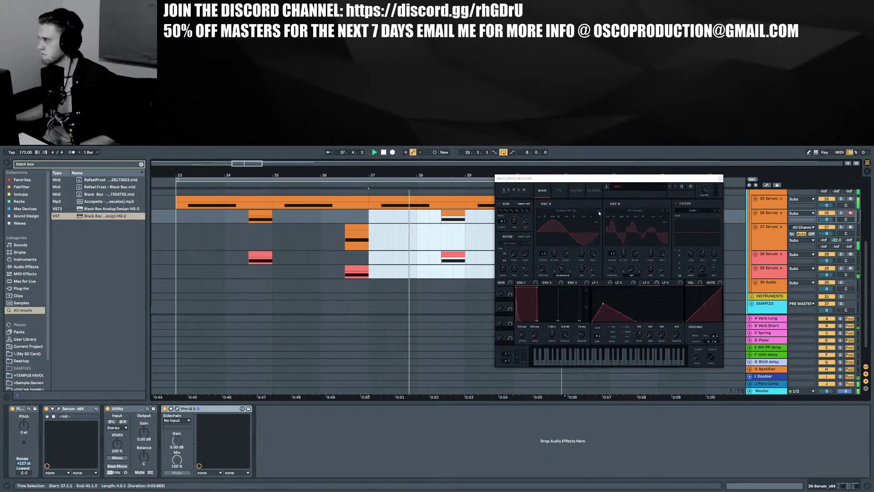
left_click(720, 178)
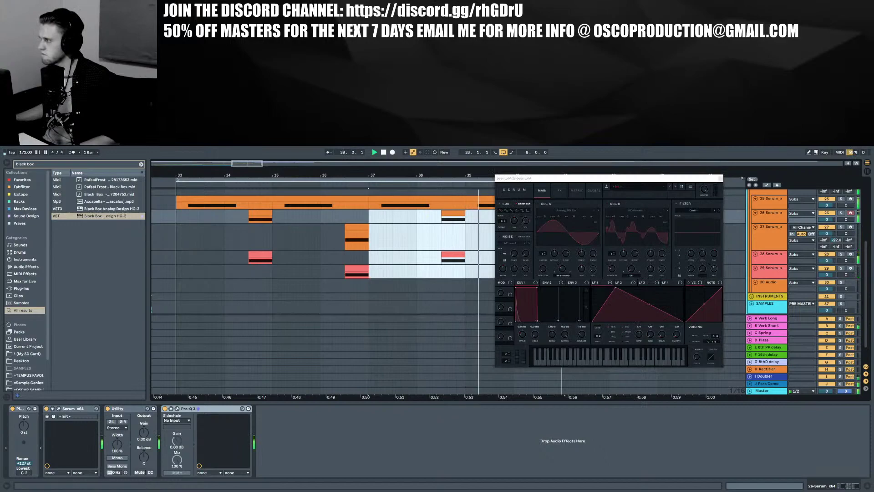
left_click(720, 178)
left_click(348, 226)
key("space")
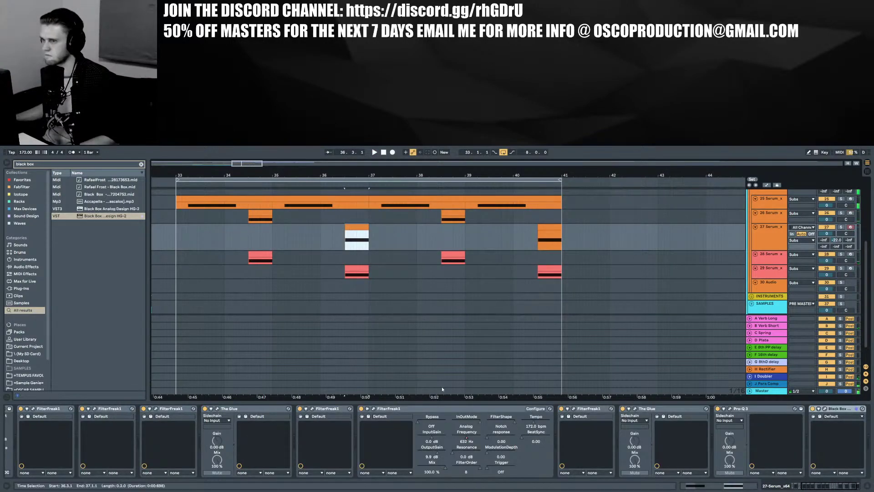
Search the browser for "volume" and load Volume Rack.adg onto the 27 Serum track
key("ctrl+f")
type("iu")
key("BackSpace")
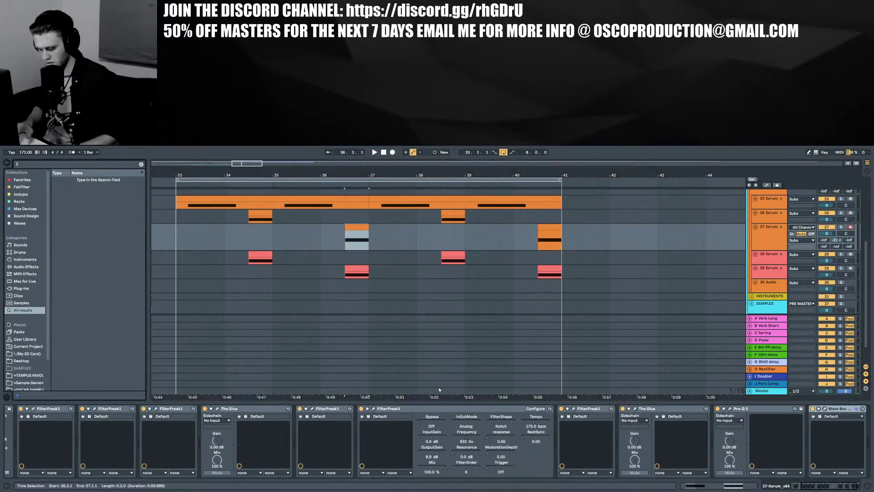
type("olume")
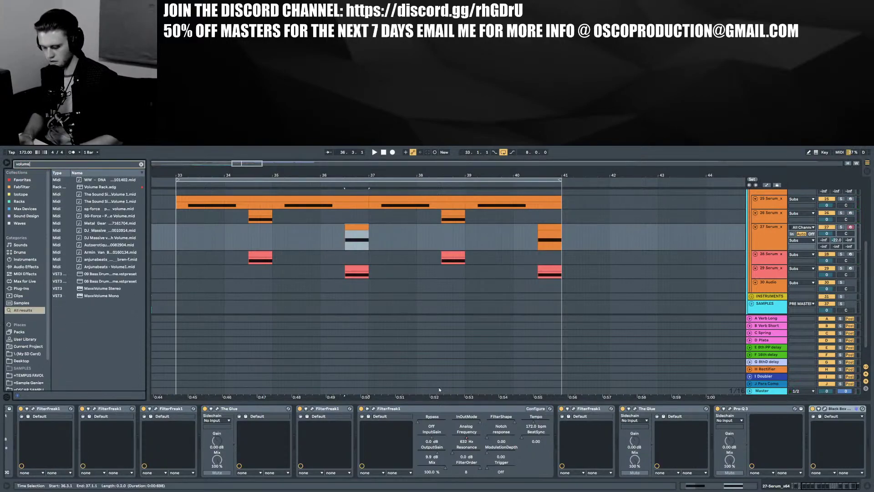
left_click_drag(100, 187, 217, 219)
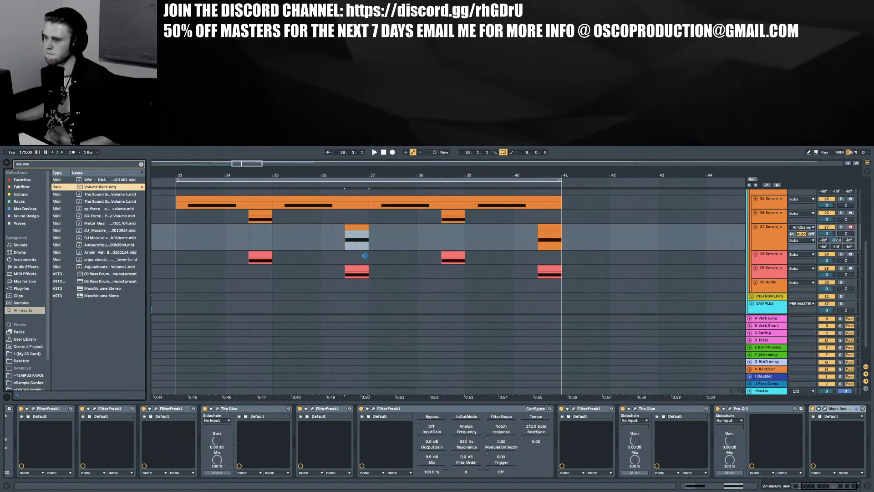
key("Return")
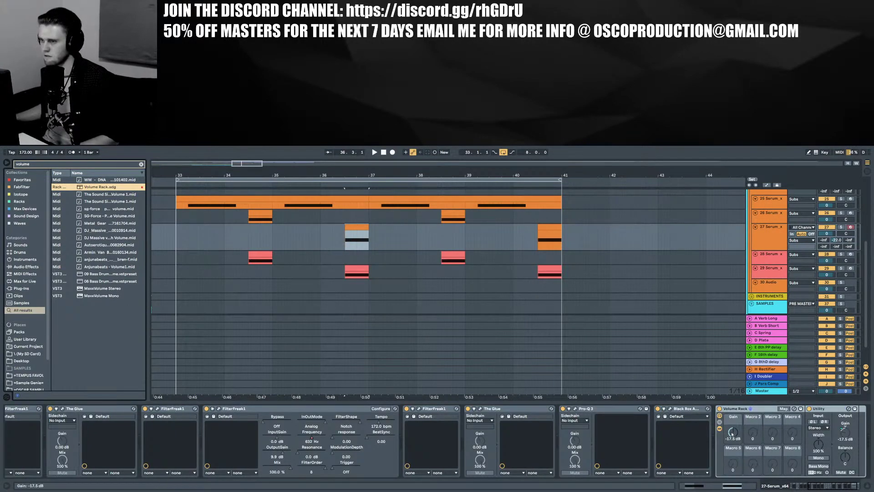
Automate the Volume Rack gain on the 27 Serum clip at bar 36.3, rising from -inf to 0.00 dB with a brief dip, and play it
left_click_drag(731, 434, 732, 432)
key("a")
left_click(345, 240)
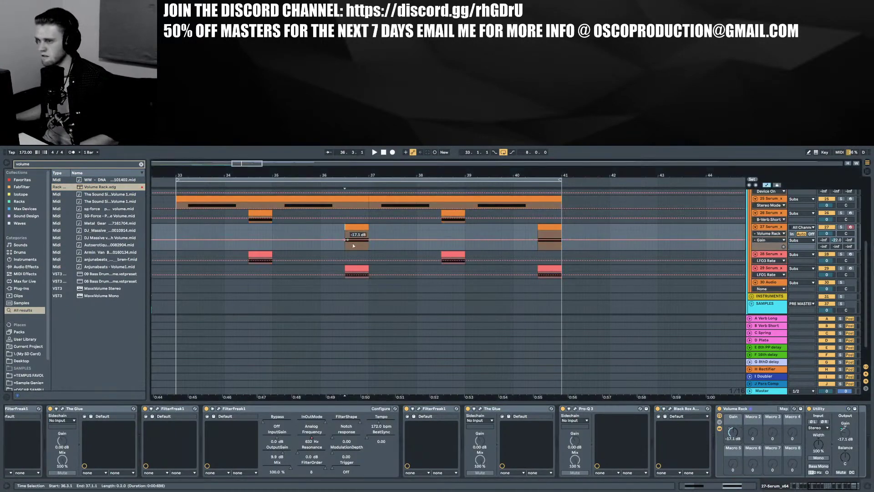
mouse_move(345, 240)
left_mouse_down()
mouse_move(349, 248)
mouse_move(350, 231)
mouse_move(357, 250)
mouse_move(357, 231)
left_mouse_up()
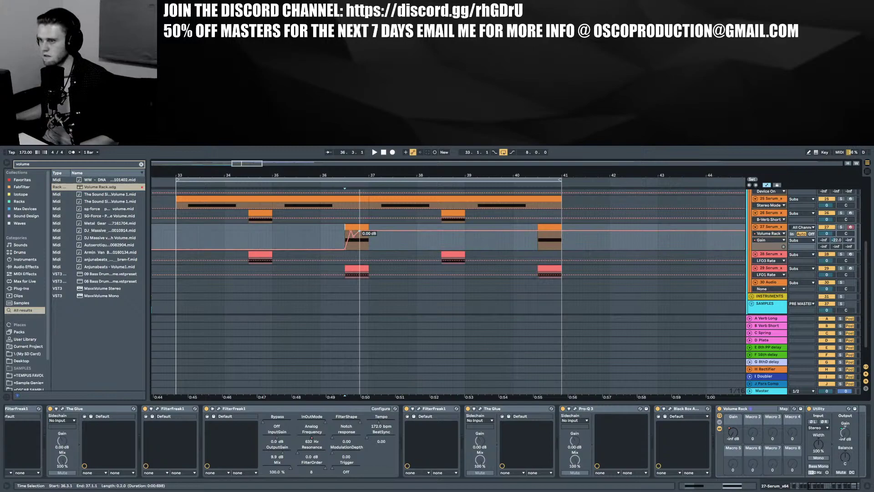
key("space")
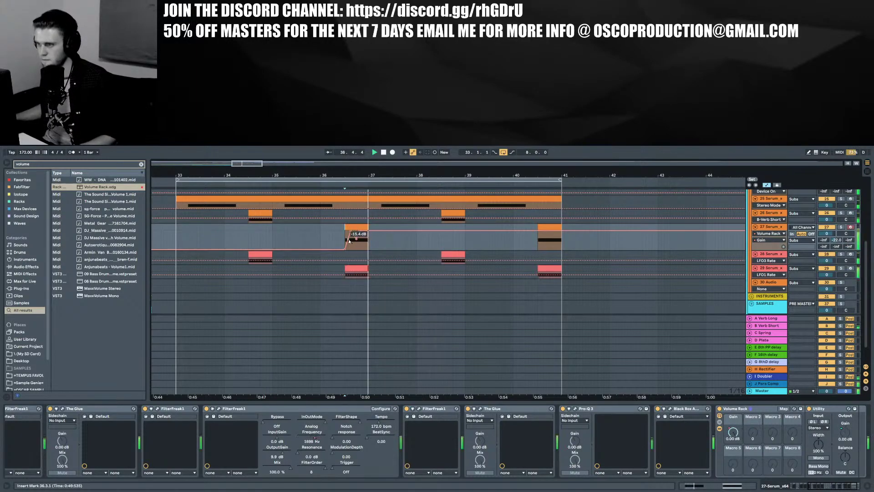
Copy the gain automation of the 27 Serum clip at bar 36.3 onto the clip at bar 40.3, with automation hidden again
key("a")
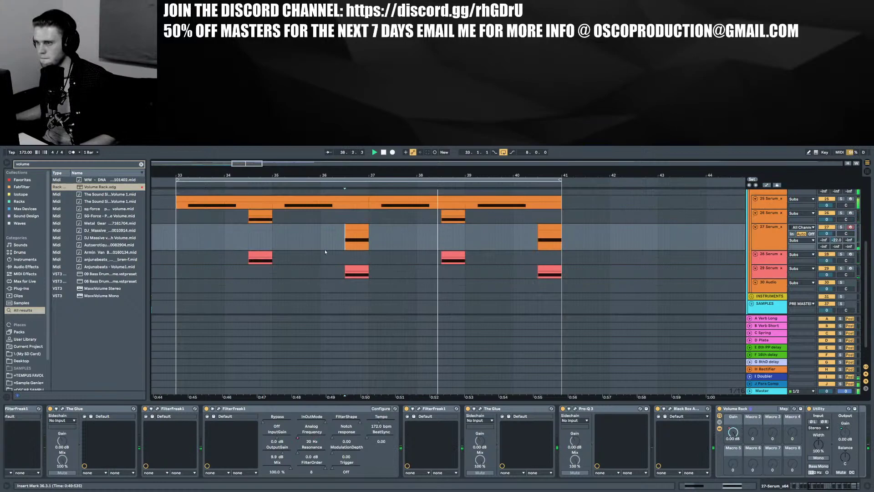
key("a")
left_click(364, 239)
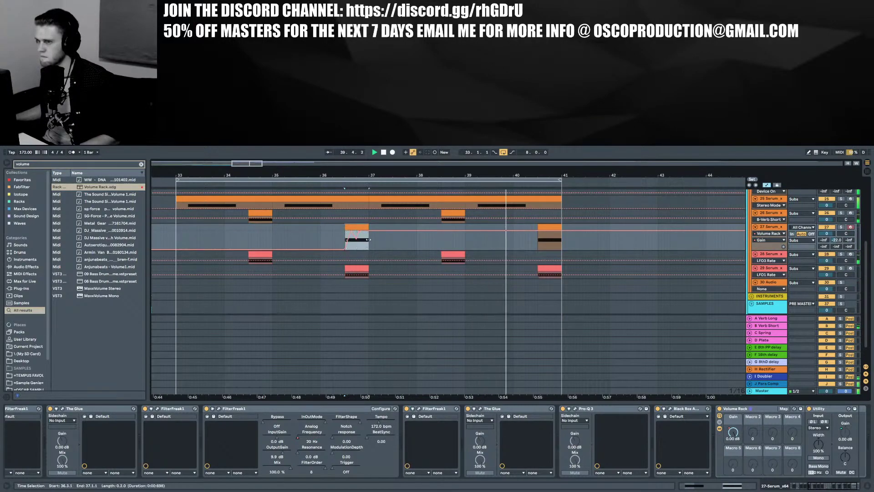
left_click(539, 237)
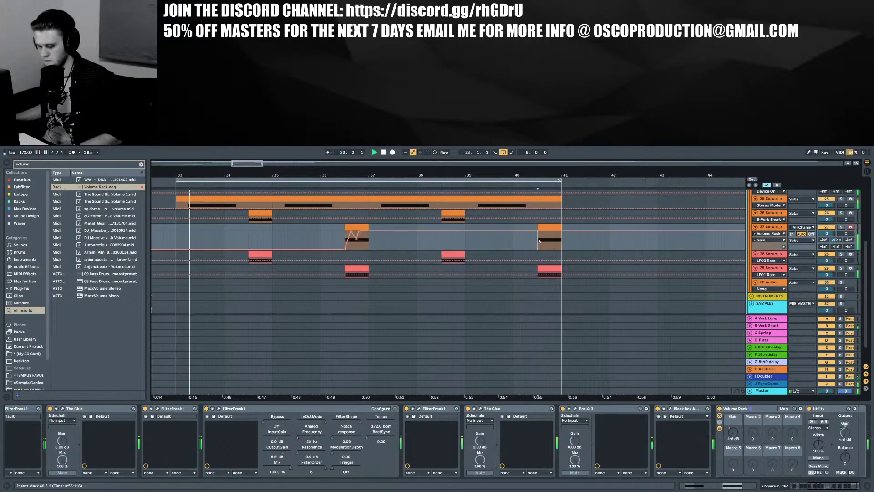
key("b")
left_click(539, 238)
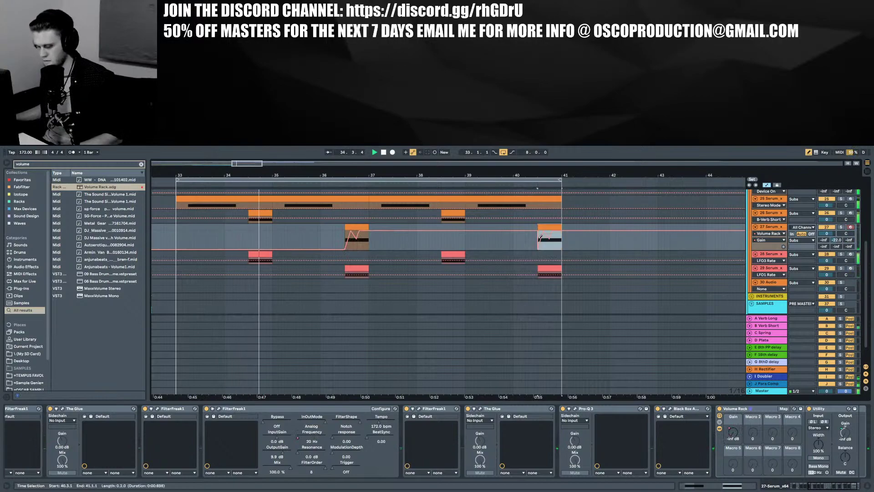
key("a")
key("a")
key("a")
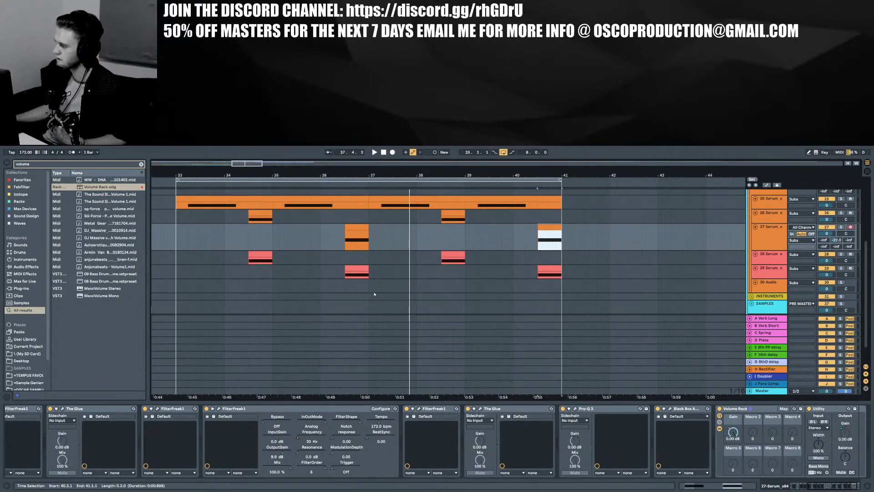
Examine the 27 Serum clip at bar 36.3 and its gain automation up close, finishing at the full loop view
key("a")
key("a")
left_click_drag(347, 175, 348, 232)
key("a")
key("a")
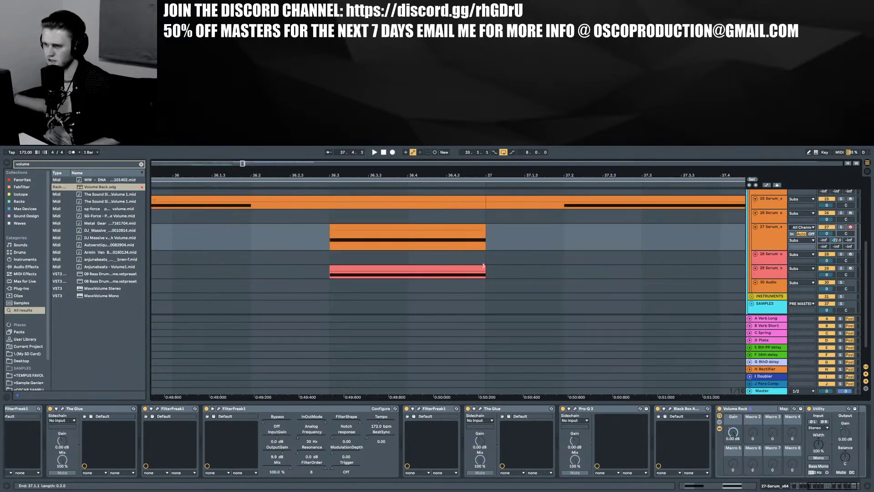
key("a")
key("a")
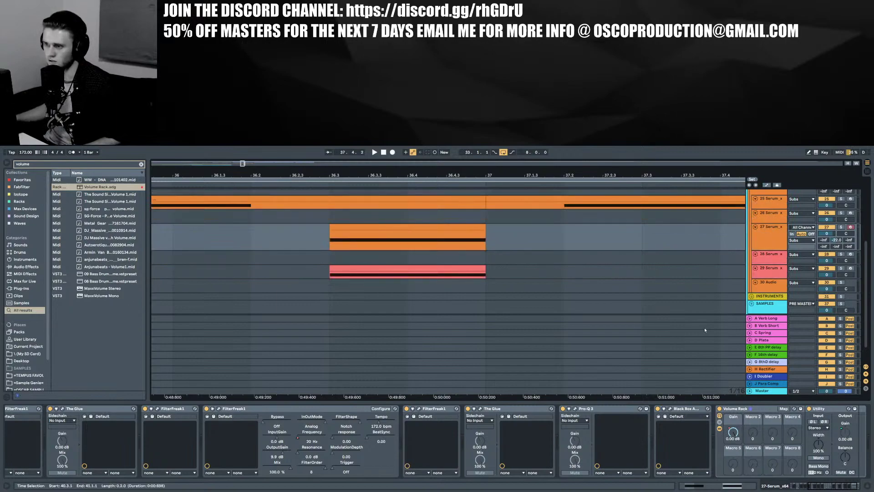
key("h")
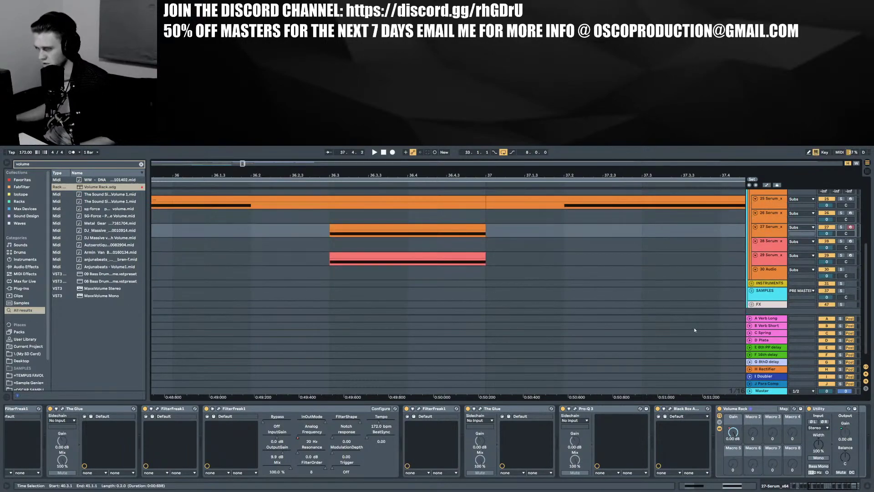
key("z")
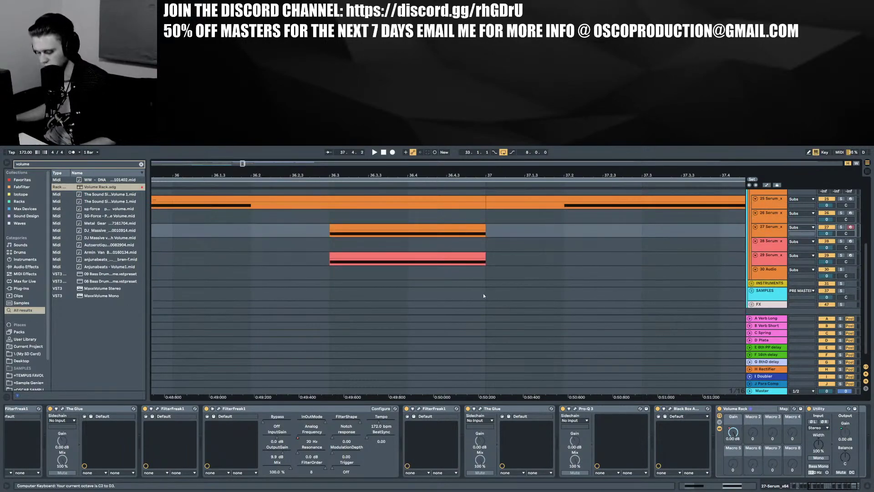
key("m")
key("x")
key("x")
scroll(460, 287, "down", 1)
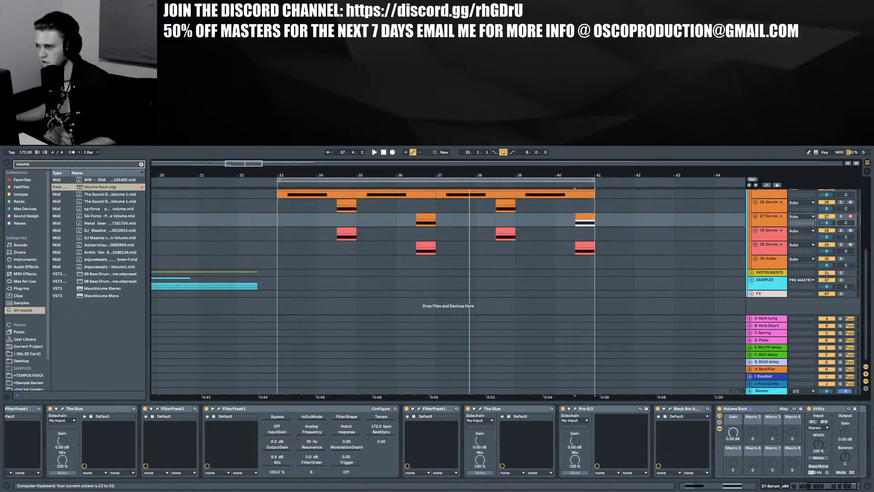
Hide the device view and briefly play the loop from the 25 Serum clip at bar 33
left_click(869, 486)
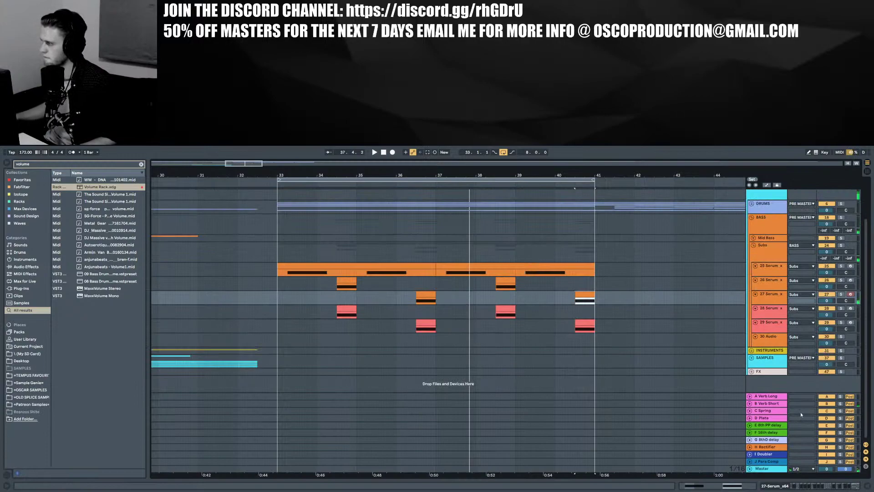
left_click(772, 303)
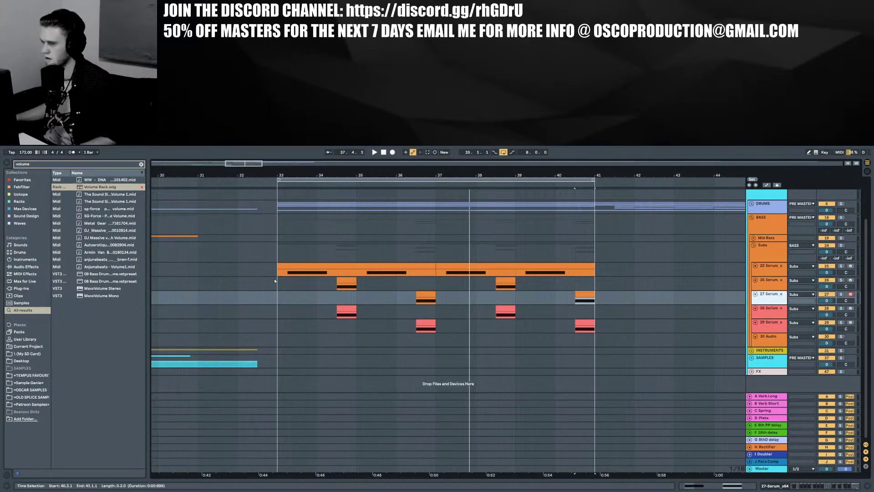
left_click(284, 271)
key("space")
scroll(287, 267, "up", 2)
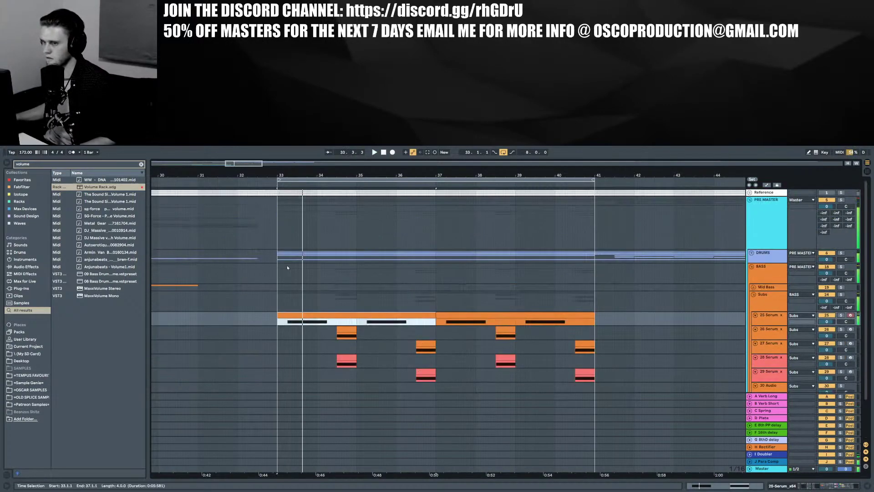
Unfold the DRUMS group and enlarge the Kick track to show its sends
double_click(766, 257)
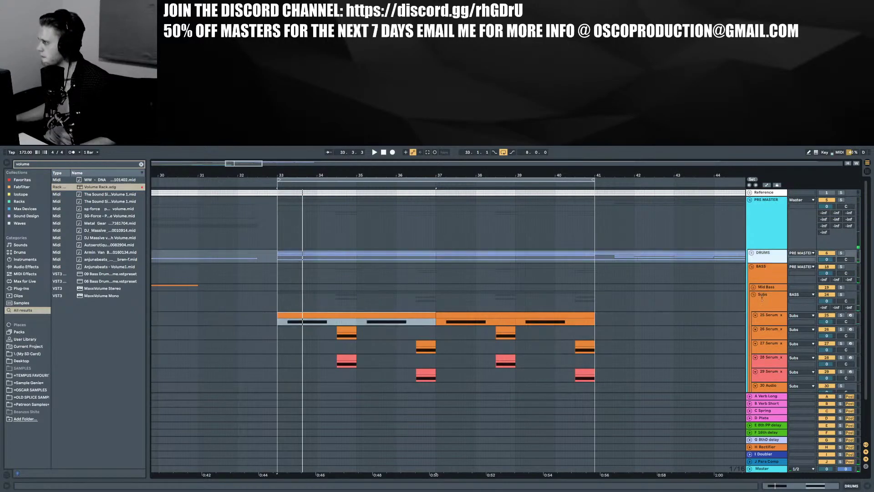
scroll(768, 312, "down", 3)
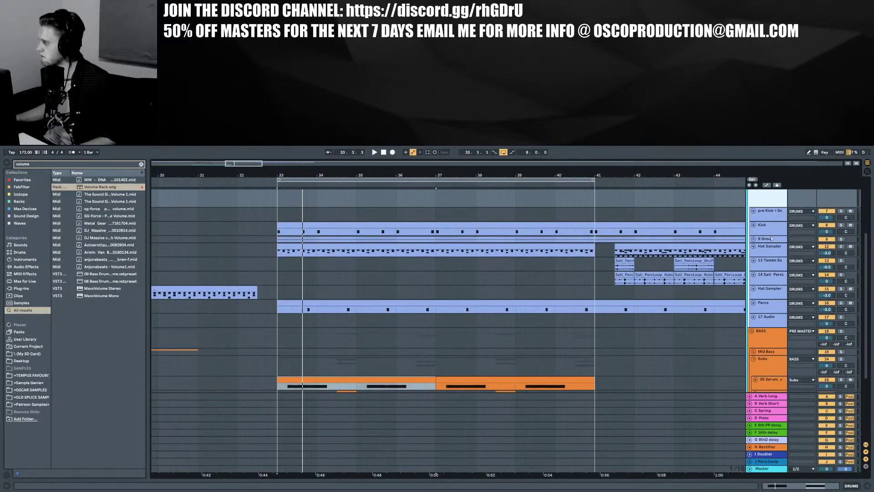
left_click_drag(770, 235, 770, 249)
scroll(769, 319, "down", 2)
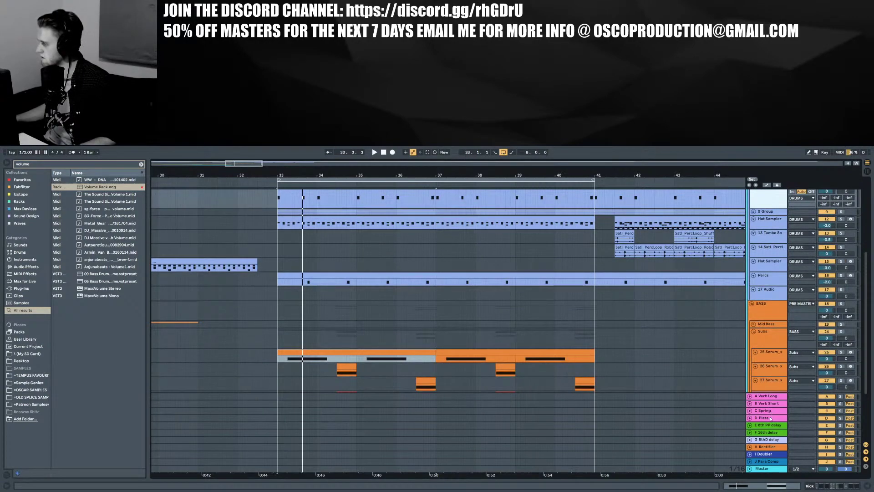
Unfold the D Plate return track and show its device chain
left_click(771, 419)
left_click(749, 418)
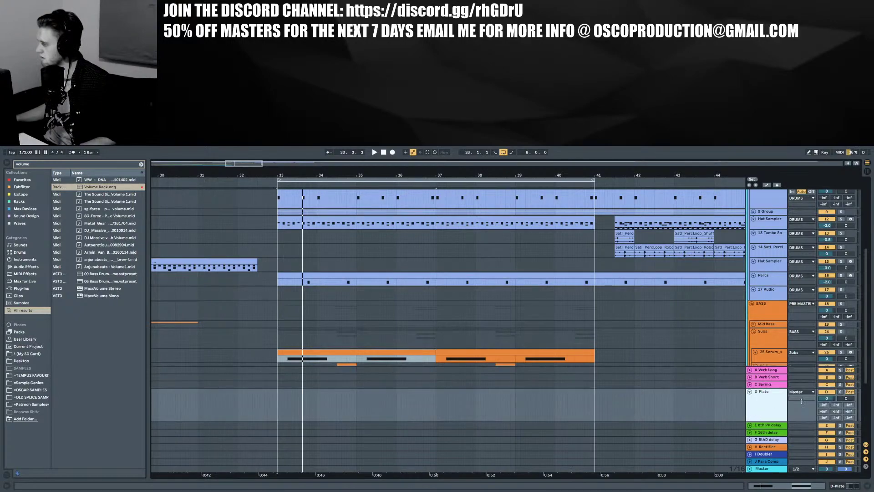
left_click(842, 488)
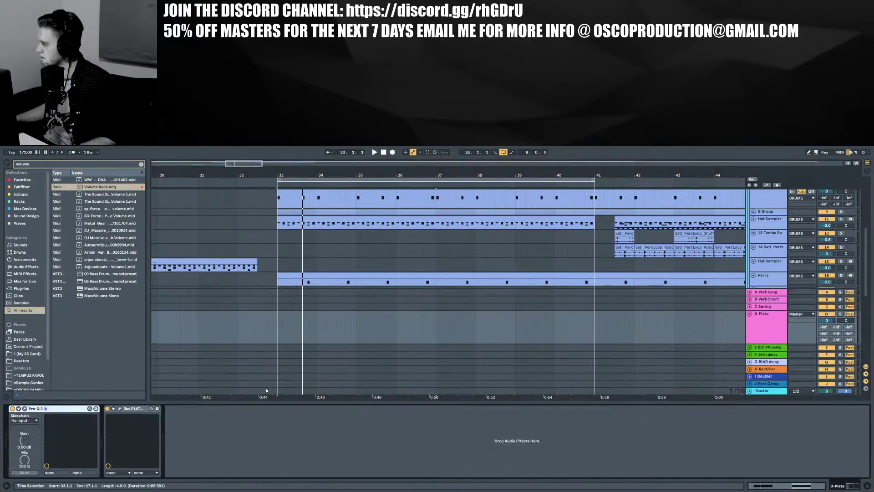
Open the Rev PLATE-140 reverb on D Plate, step its decay time, reveal the extended controls, and close its window
left_click(119, 408)
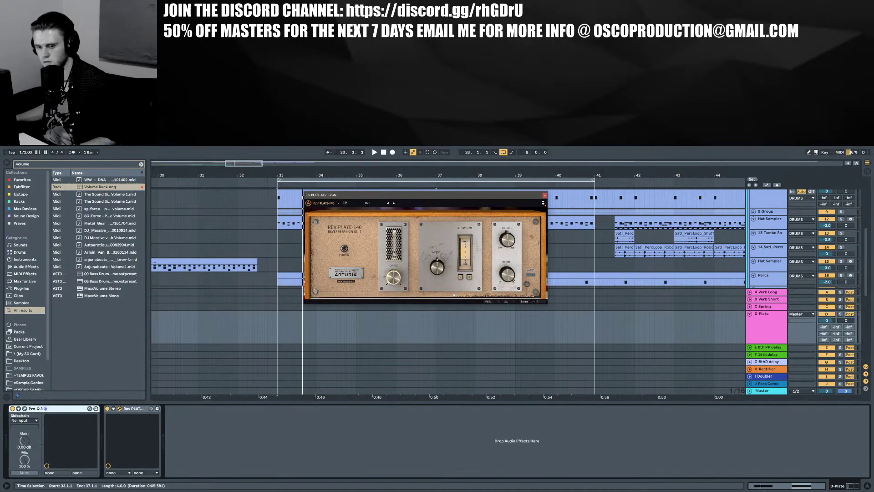
left_click(460, 276)
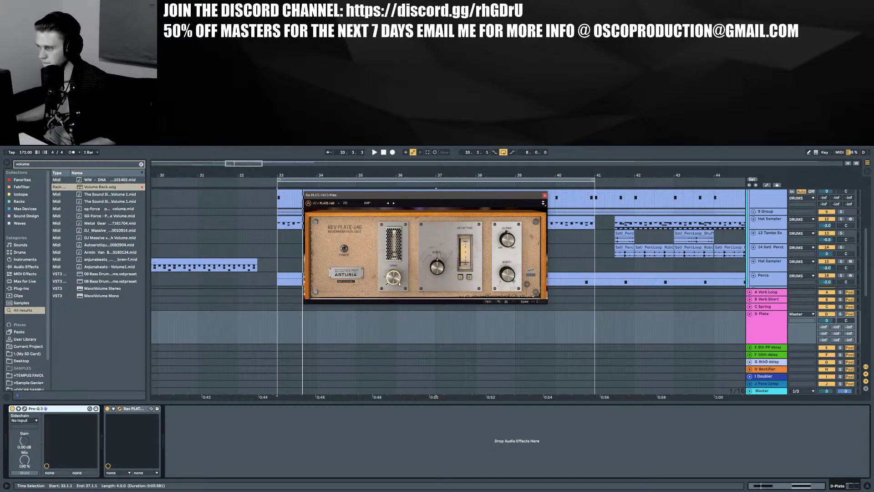
left_click(543, 204)
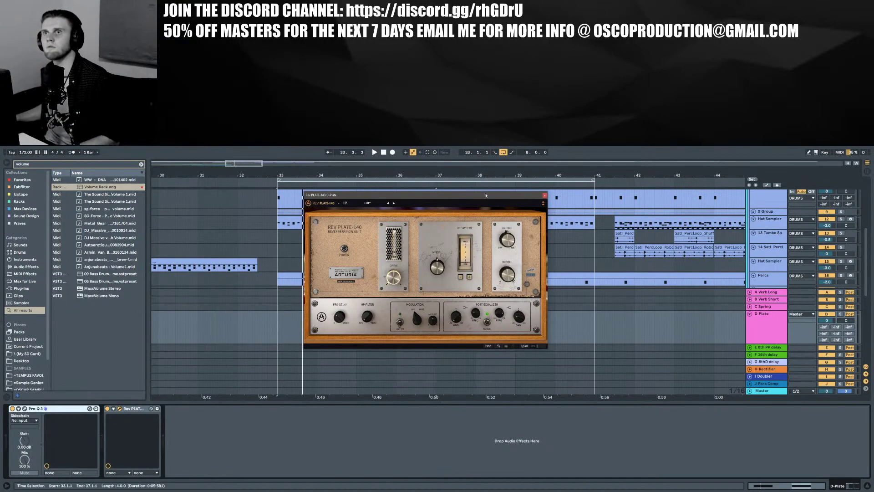
left_click(544, 195)
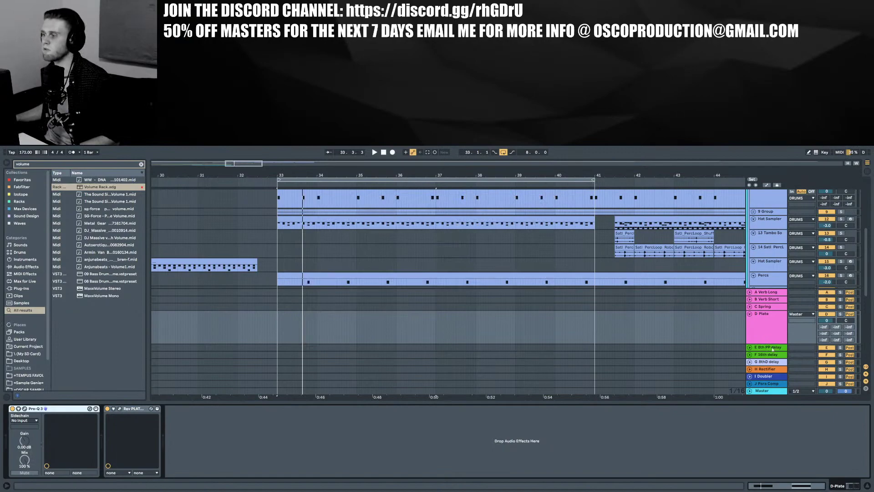
scroll(424, 264, "down", 8)
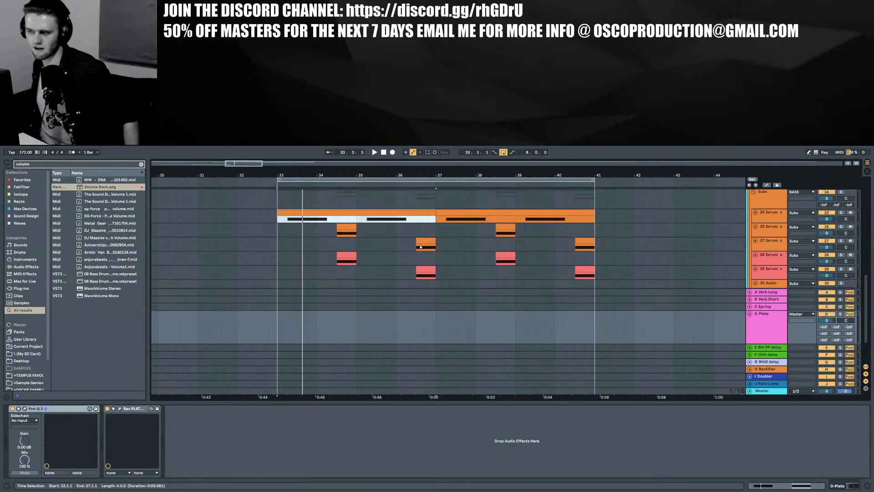
scroll(781, 323, "up", 3)
scroll(782, 323, "down", 5)
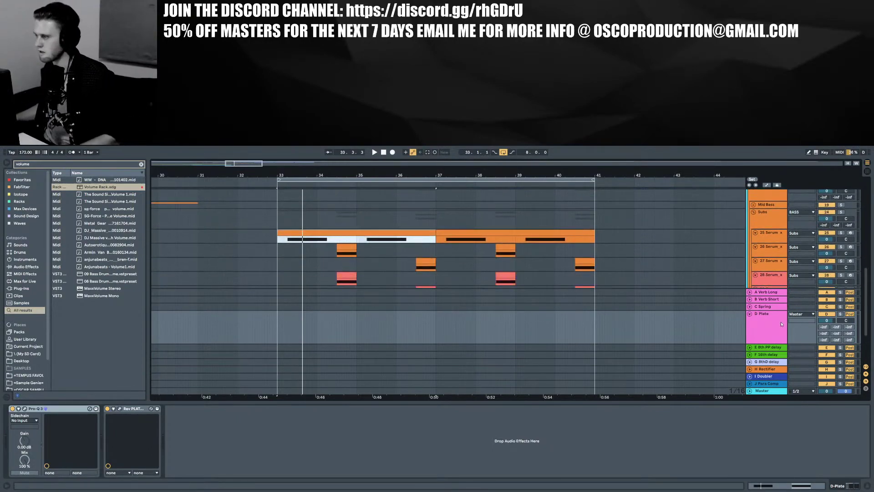
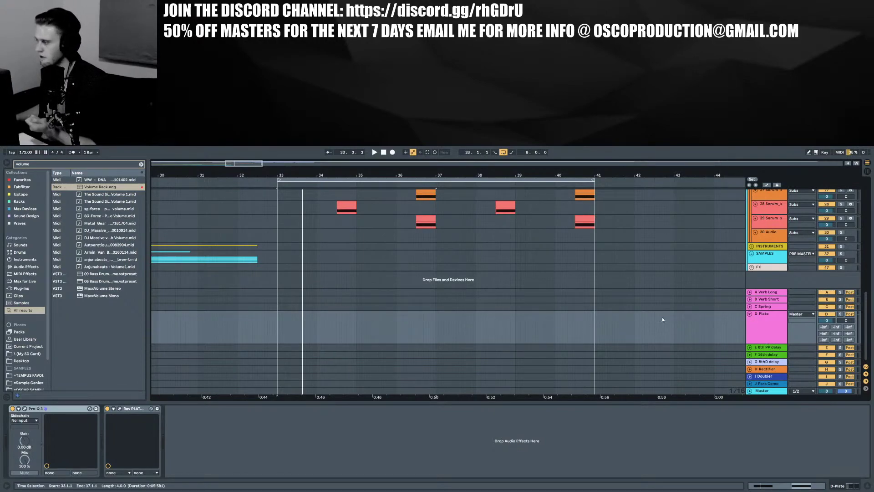
Solo the Kick track in the DRUMS group
scroll(512, 272, "up", 3)
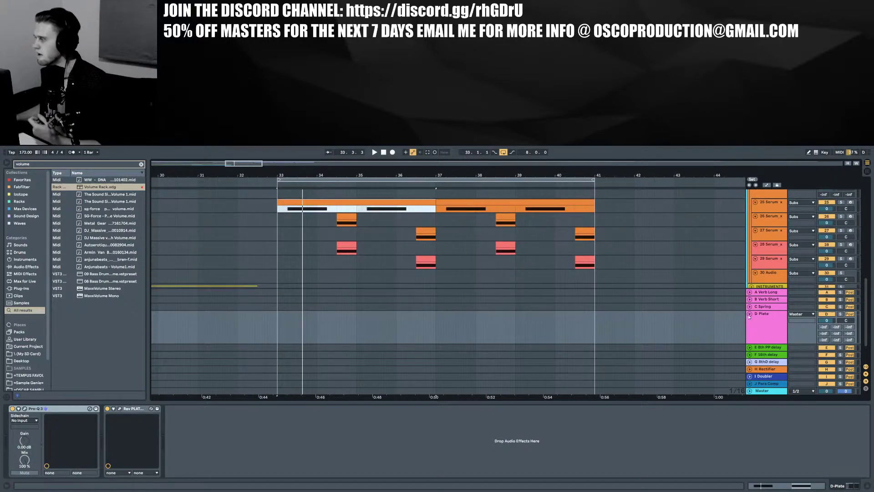
scroll(741, 312, "up", 10)
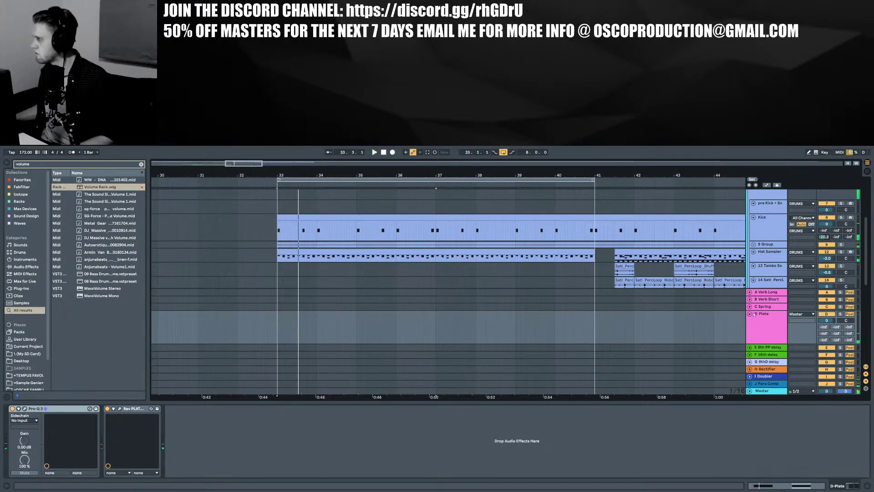
left_click(841, 217)
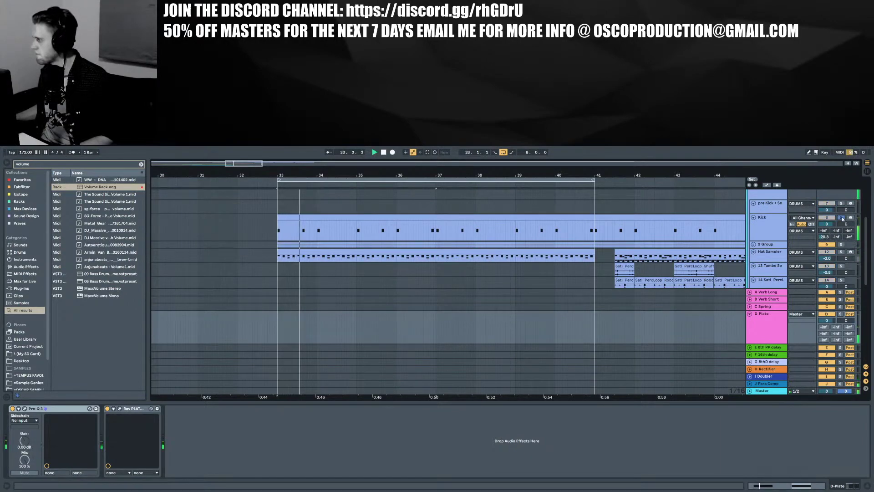
Find the Gate effect in the browser and add it after the Rev PLATE-140 on the D Plate return
left_click(762, 331)
key("ctrl+f")
type("gate")
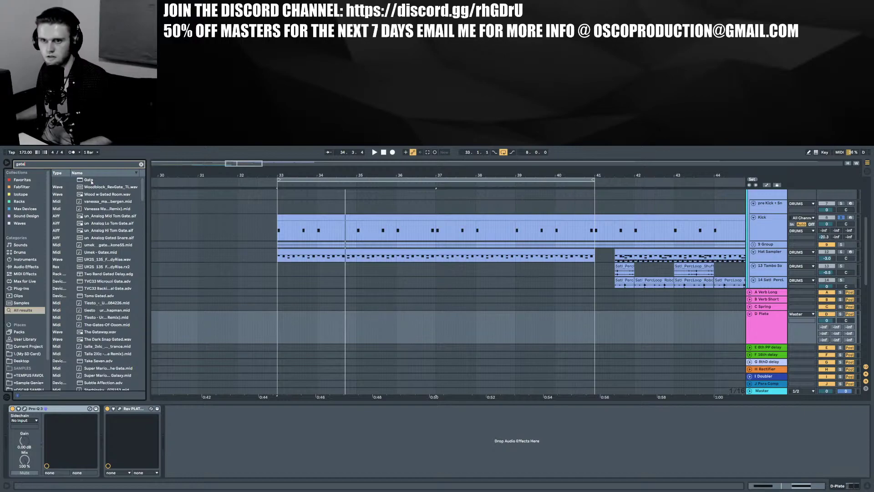
left_click_drag(91, 181, 202, 310)
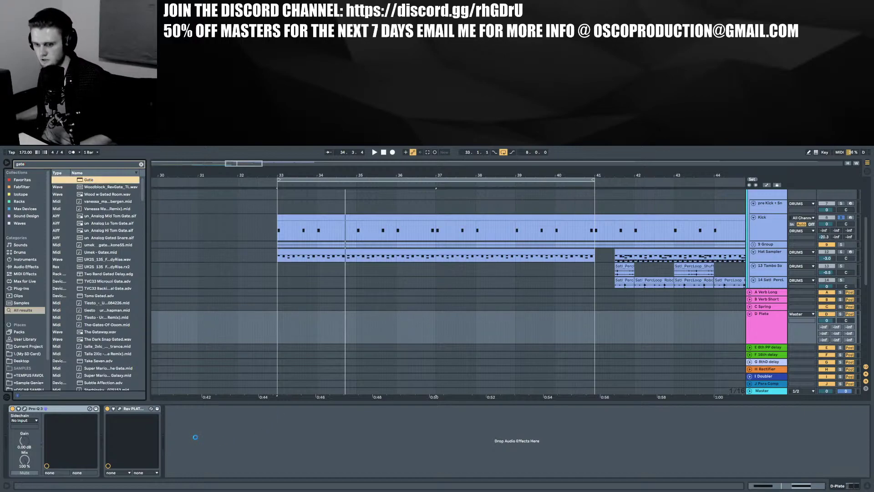
While auditioning the soloed kick, set the Gate's threshold to -32.4 dB, return to 7.18 dB and release to 54.5 ms
left_click_drag(195, 437, 232, 453)
key("space")
key("space")
key("space")
key("space")
key("space")
key("space")
key("space")
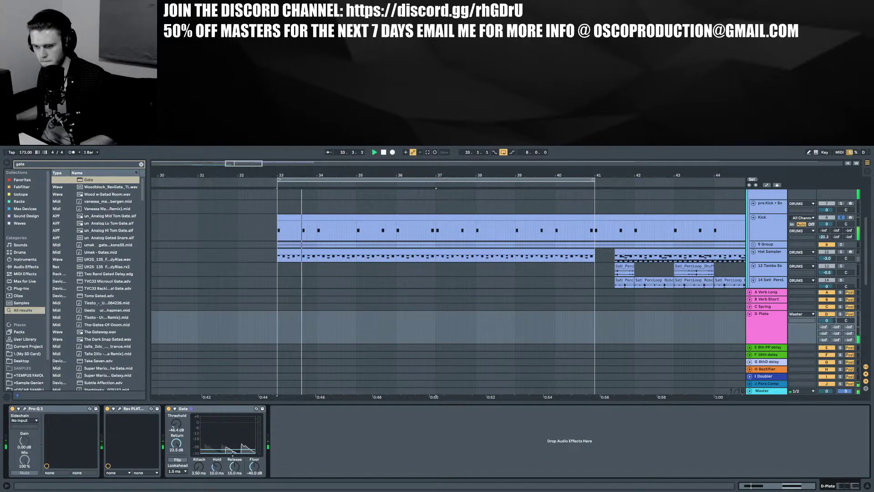
mouse_move(232, 453)
left_mouse_down()
mouse_move(232, 445)
mouse_move(232, 487)
mouse_move(233, 461)
left_mouse_up()
key("space")
key("space")
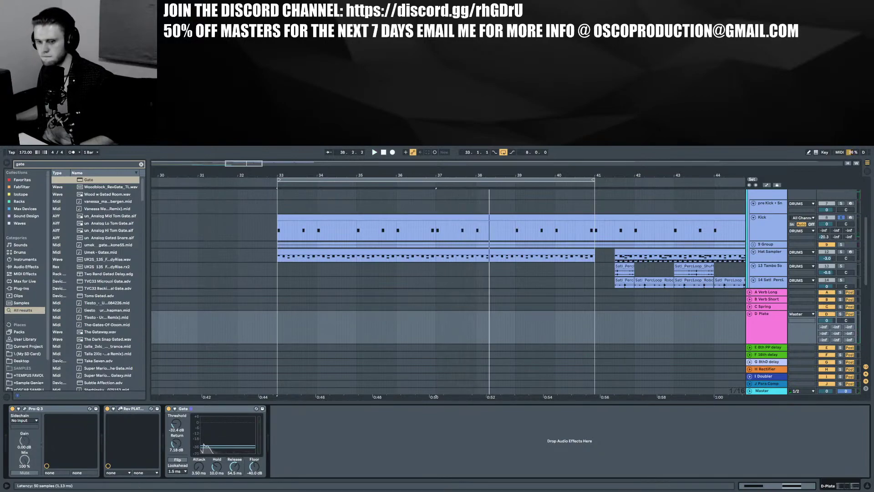
Find Convolution Reverb Pro in the browser and put it on D Plate in place of the Rev PLATE-140
key("ctrl+f")
type("convo")
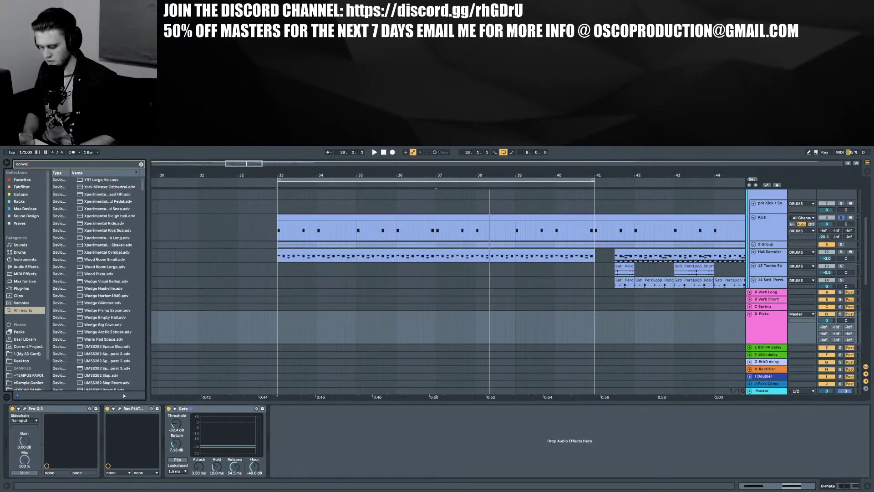
type("lut")
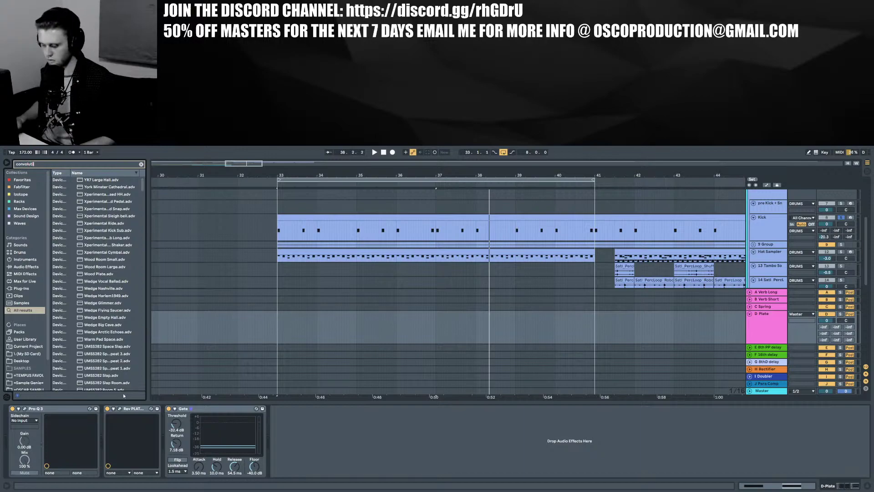
type("io")
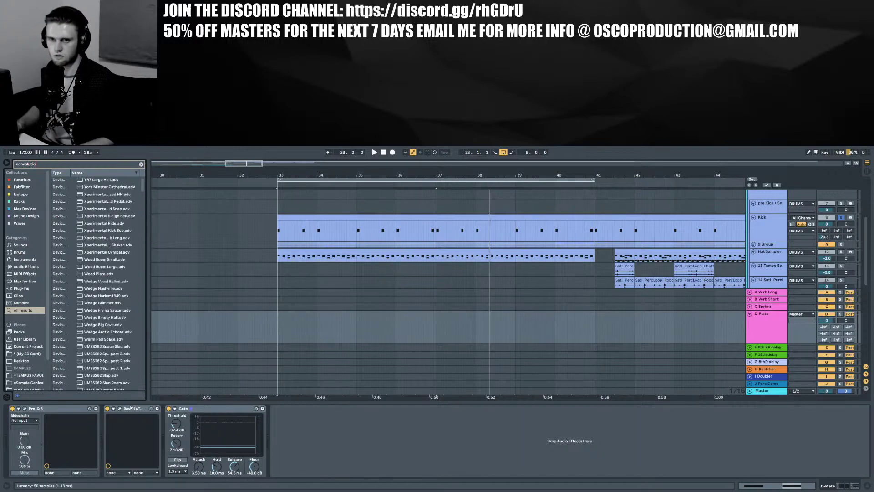
left_click(108, 332)
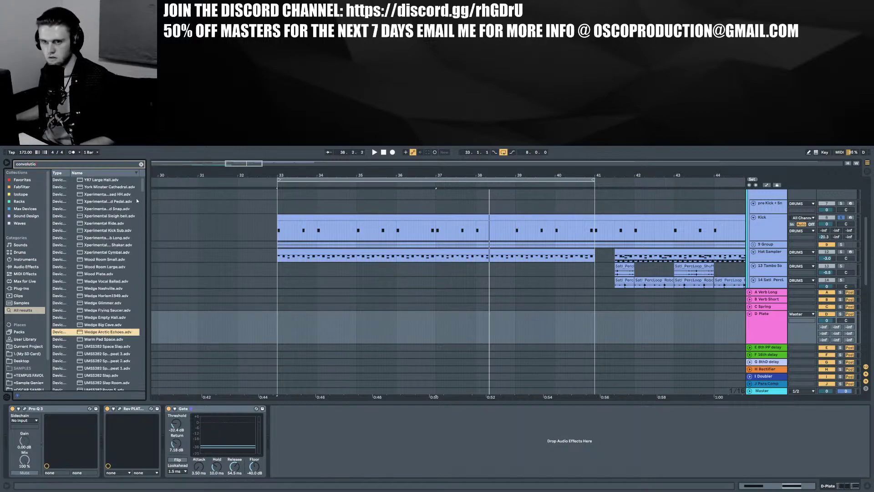
left_click_drag(142, 187, 168, 305)
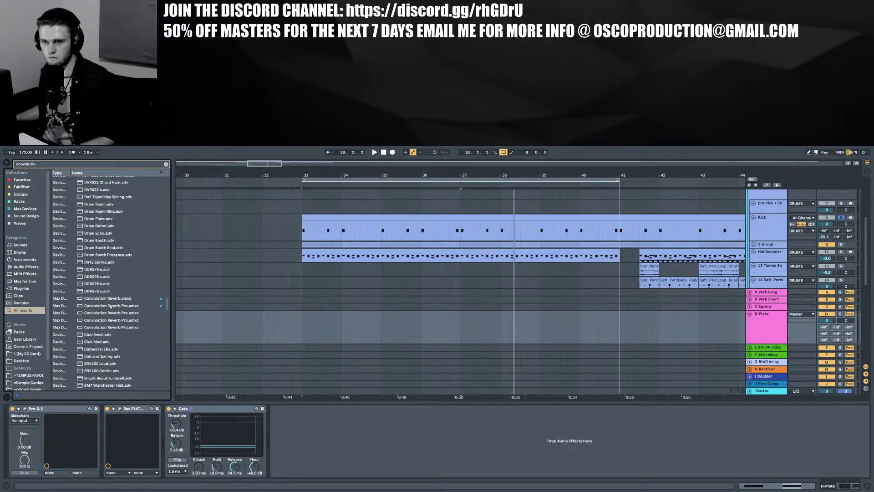
left_click_drag(110, 306, 112, 422)
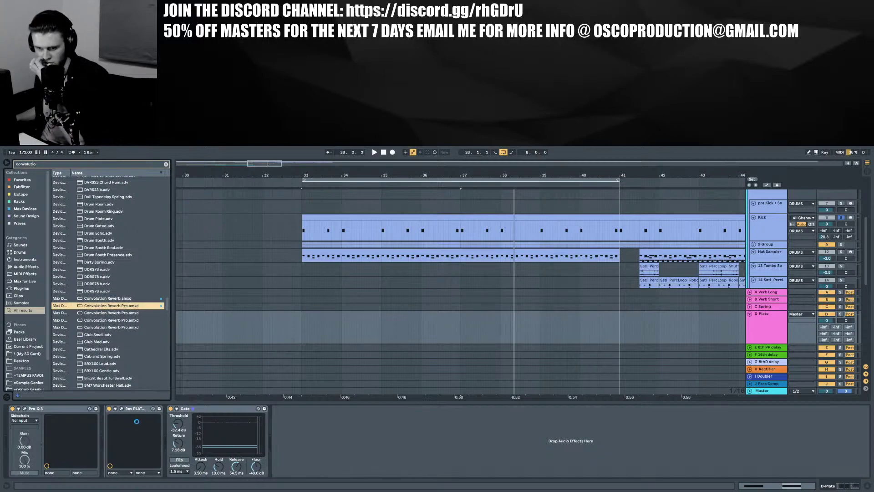
left_click(378, 408)
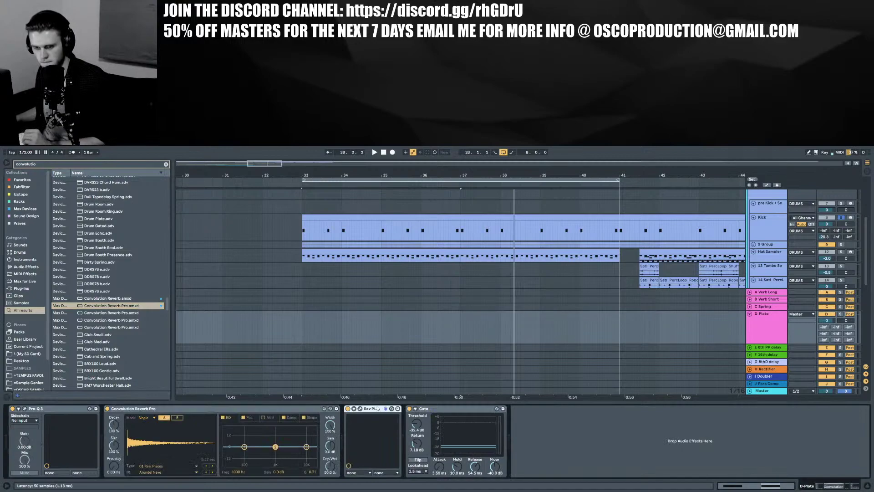
key("Delete")
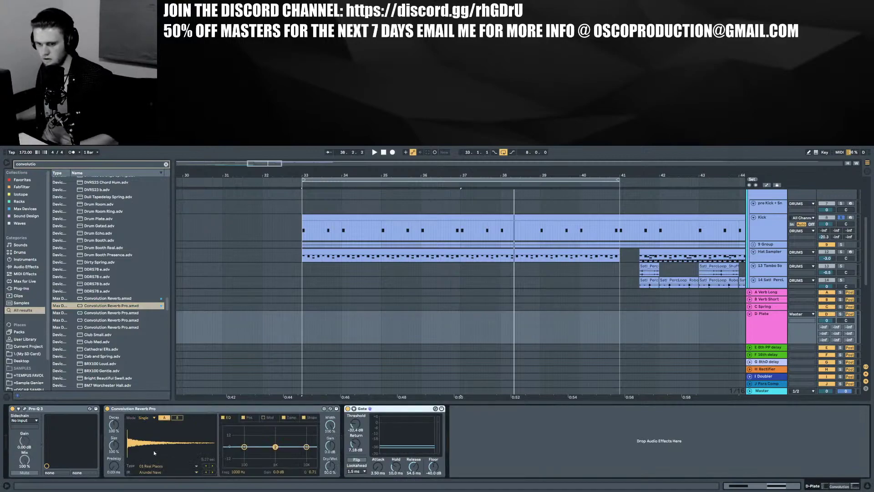
Load the Stairwell impulse from Real Places in Convolution Reverb Pro, reduce the reverb size and play the loop
left_click(155, 467)
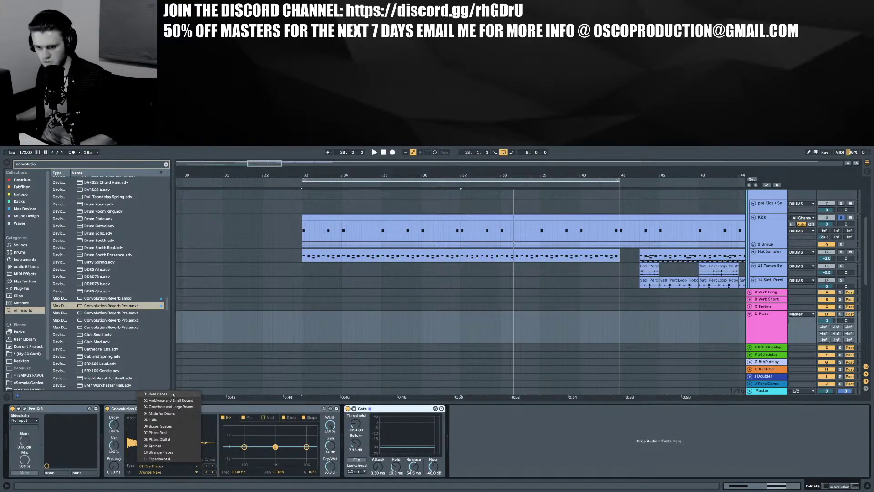
left_click(173, 394)
left_click(161, 478)
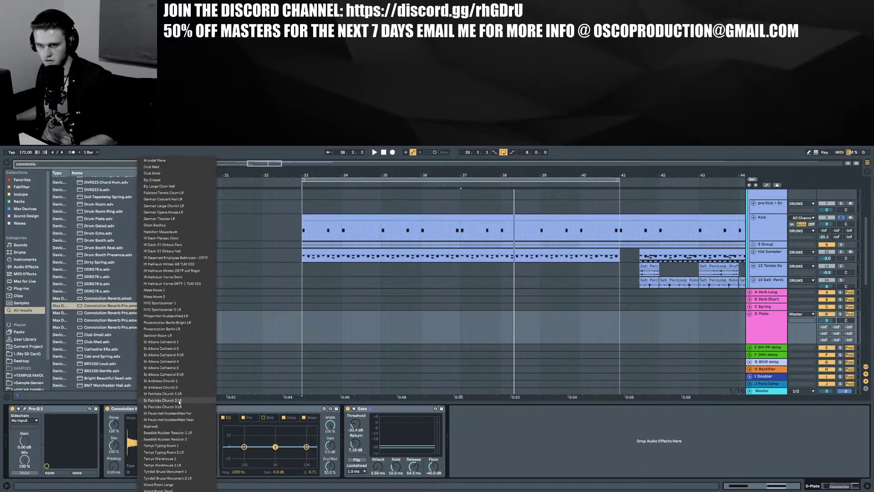
left_click(158, 426)
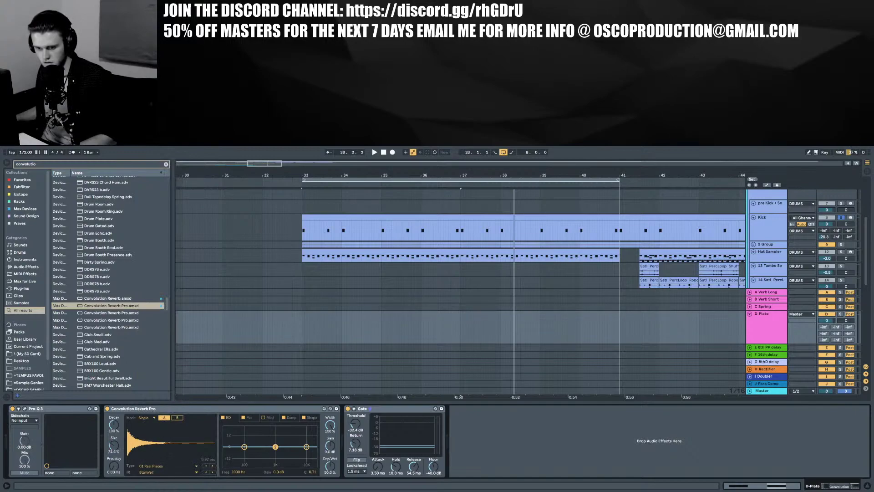
left_click_drag(114, 445, 115, 449)
key("space")
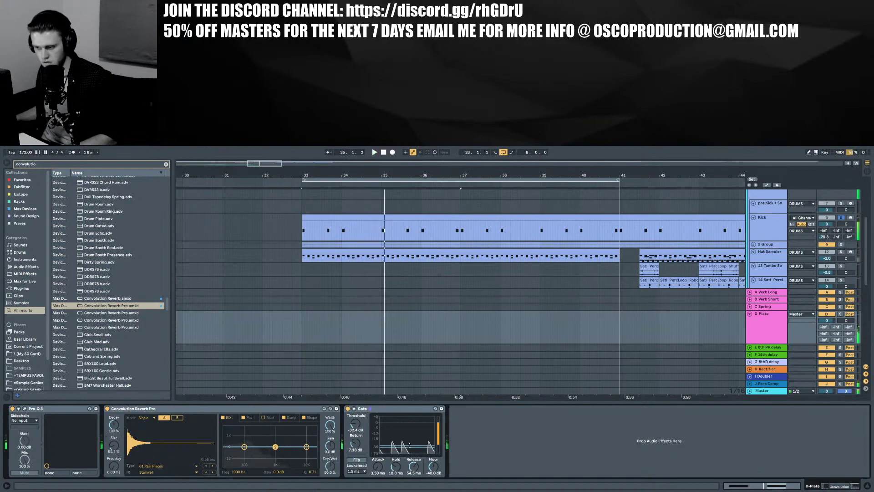
Set the Gate's threshold to -28.0 dB and return to 4.21 dB, and raise the convolution reverb's dry/wet to 100%
key("space")
left_click_drag(410, 448, 410, 444)
key("space")
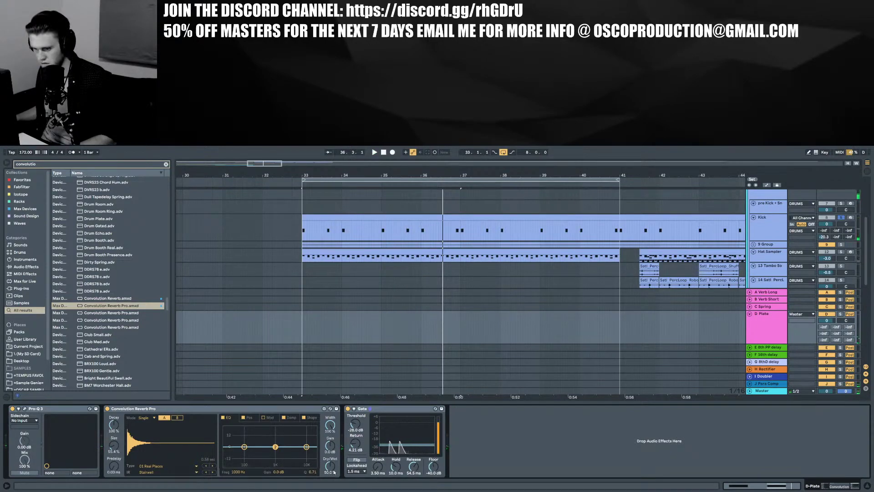
left_click_drag(333, 470, 333, 444)
key("space")
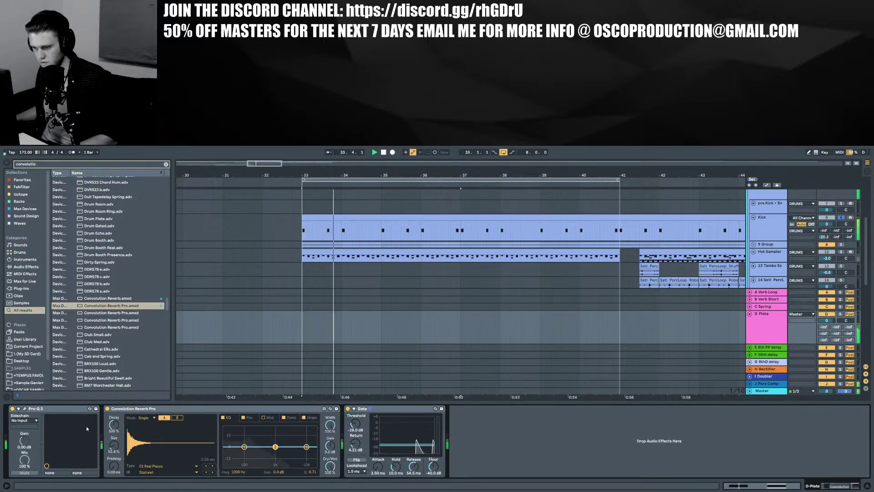
In D Plate's Pro-Q 3, steepen the low cut, move it to a lower frequency and close the equalizer window
left_click(24, 409)
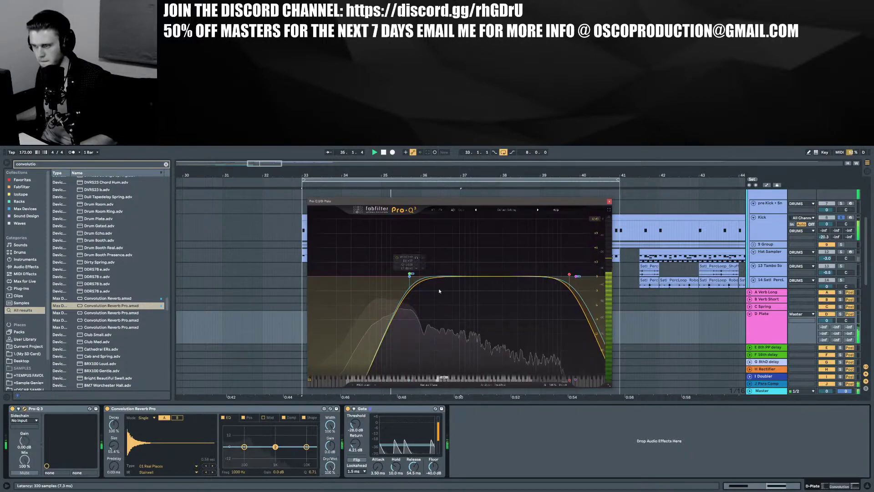
scroll(410, 274, "up", 3)
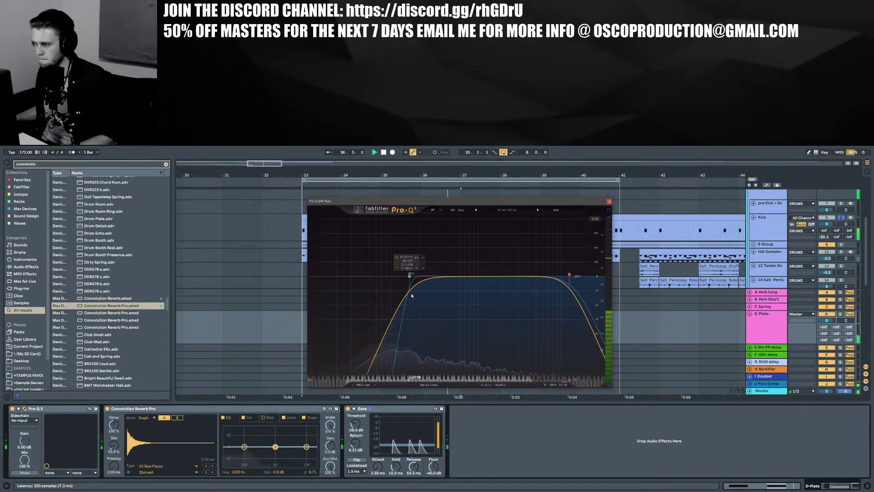
scroll(410, 275, "up", 3)
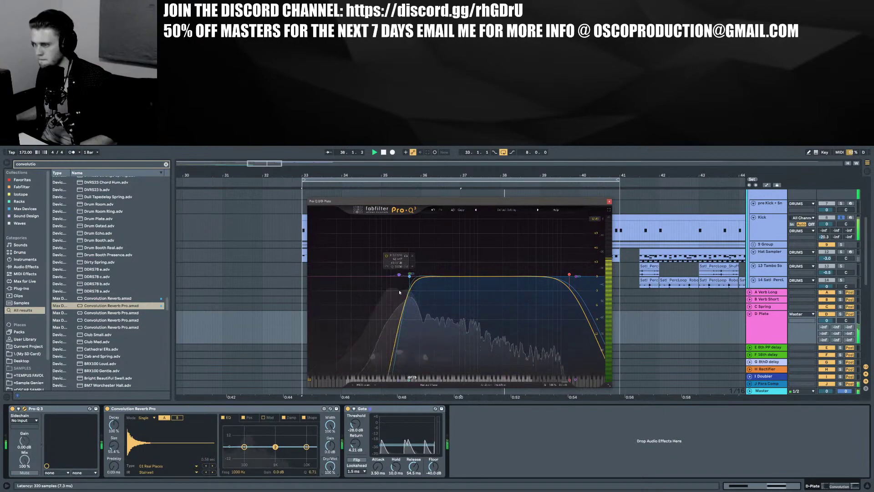
left_click_drag(398, 290, 409, 278)
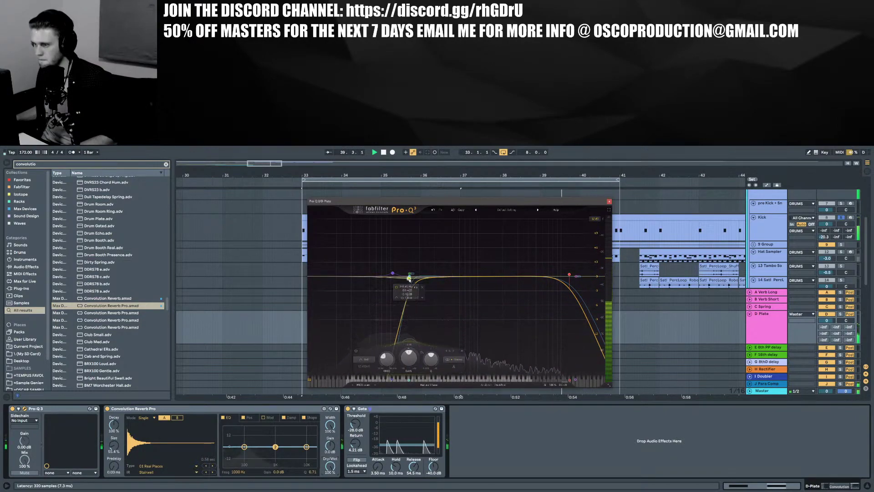
left_click(422, 287)
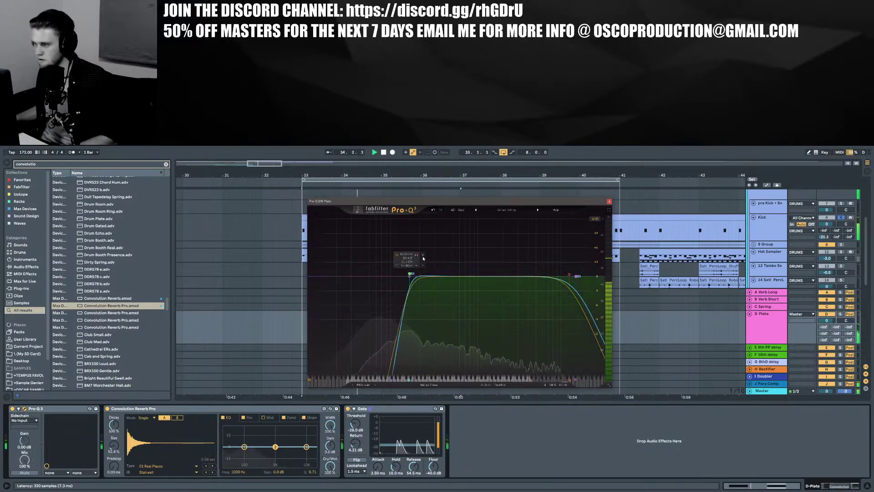
left_click_drag(410, 274, 396, 277)
left_click(395, 276, "alt+shift")
left_click(396, 276, "alt+shift")
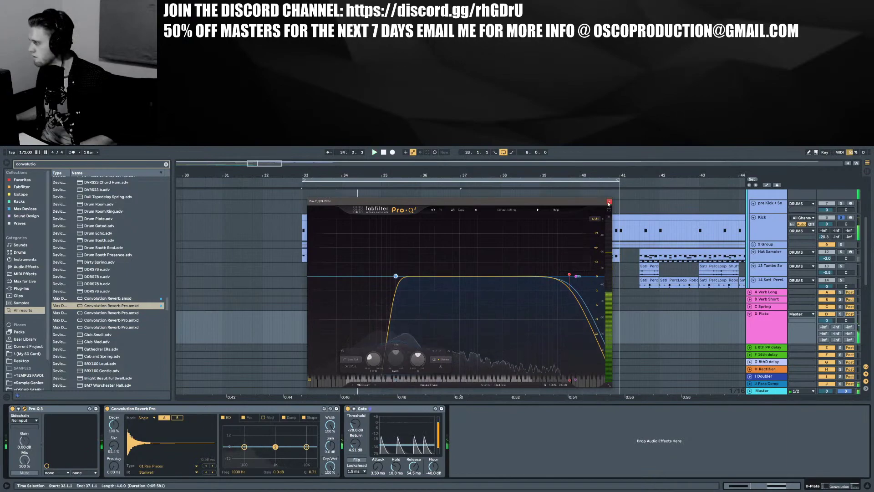
left_click(609, 201)
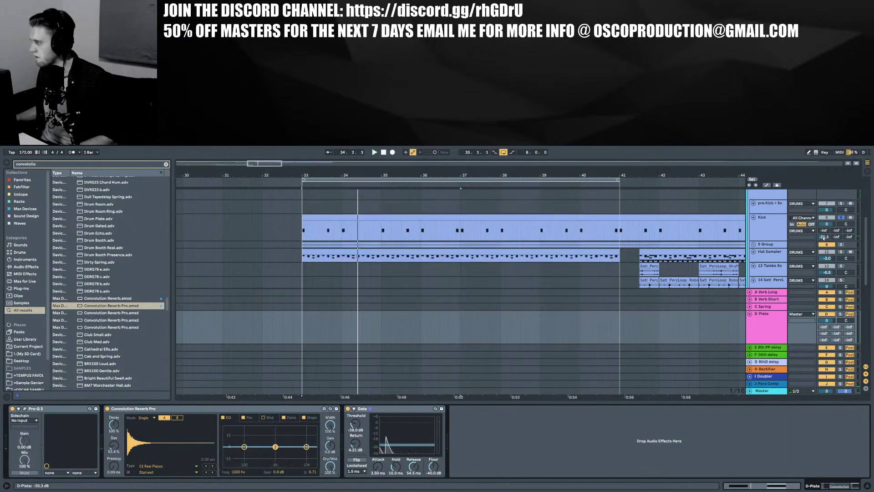
Show automation and drop the Kick's D-Plate send to -inf dB before bar 33, with a raised point at bar 33
key("a")
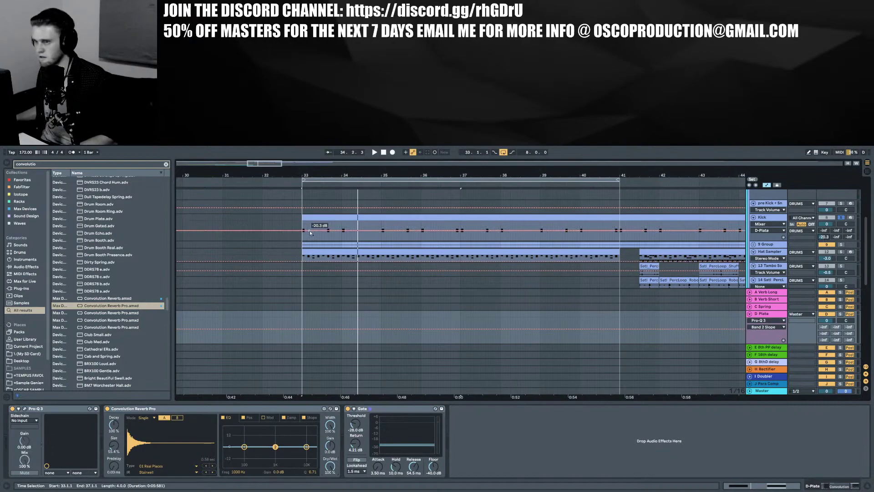
left_click(307, 232)
key("space")
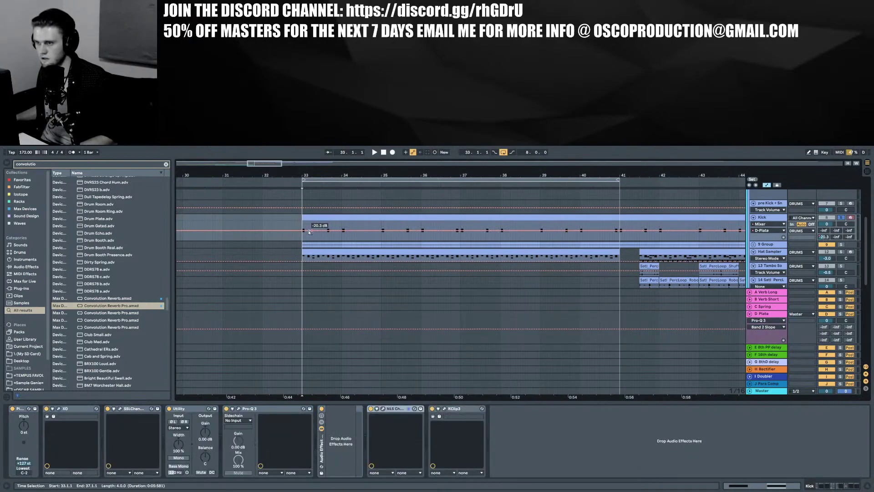
mouse_move(309, 232)
left_mouse_down()
mouse_move(305, 222)
mouse_move(299, 239)
left_mouse_up()
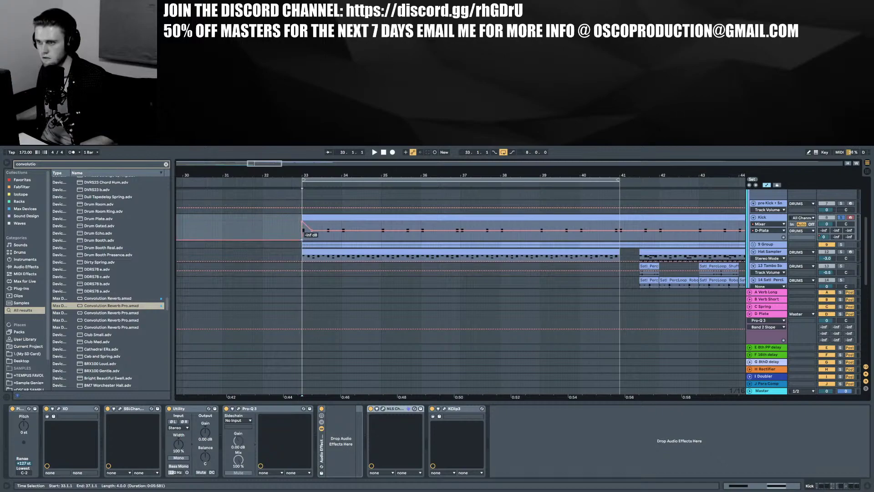
Lower the Kick's D-Plate send peak at bar 33 to about -11 dB while auditioning from bar 33
key("space")
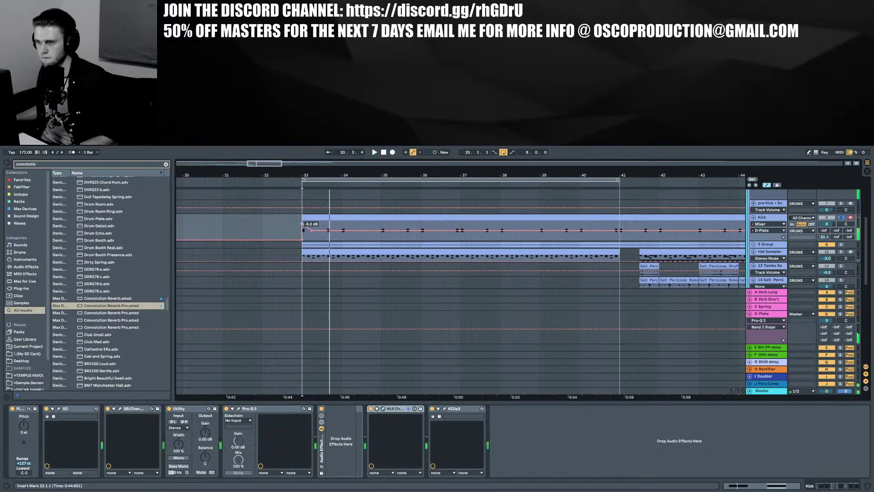
key("space")
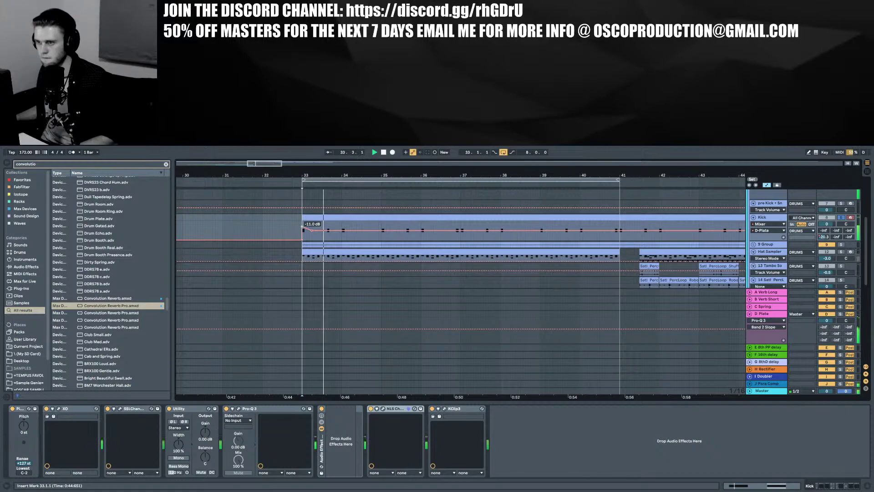
key("space")
key("space")
key("space")
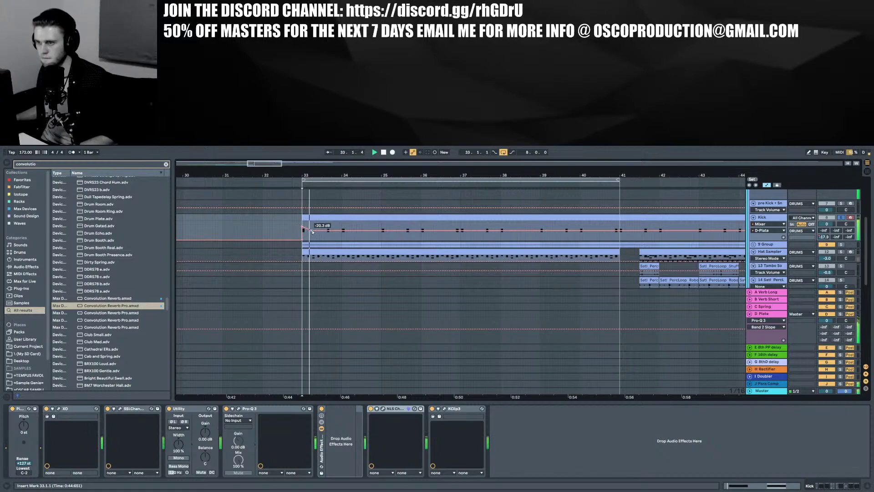
Extend the send's decay after the first kick down to -inf dB and replay from bar 33
left_click_drag(314, 232, 323, 242)
key("space")
key("space")
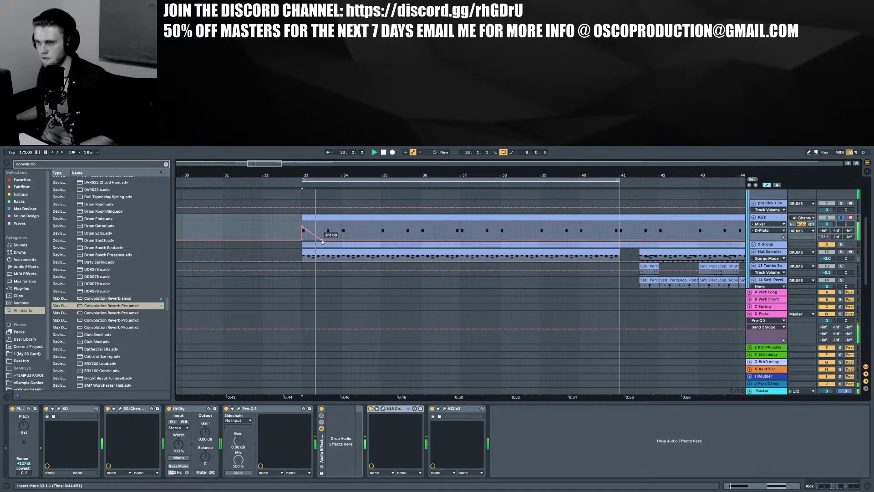
Unsolo the Kick, then shorten its D-Plate send decay after bar 33 and replay to check the tail
left_click(840, 217)
key("space")
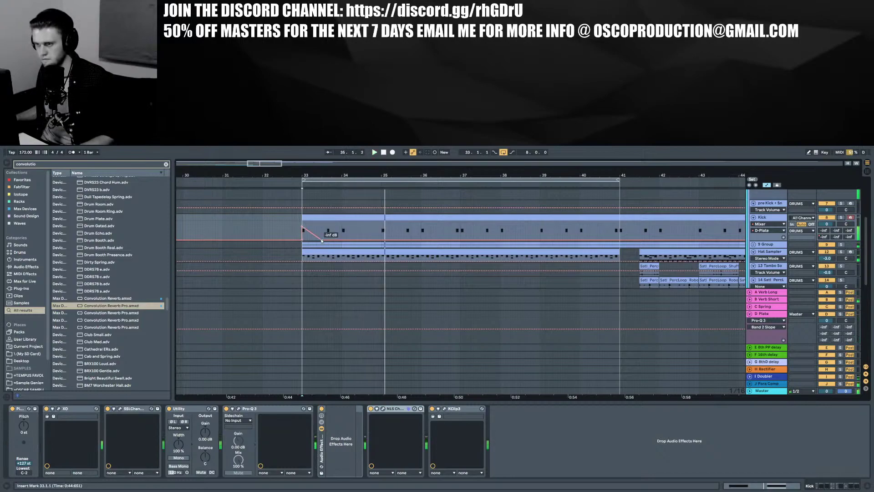
left_click_drag(321, 240, 303, 231)
key("space")
key("space")
key("space")
key("space")
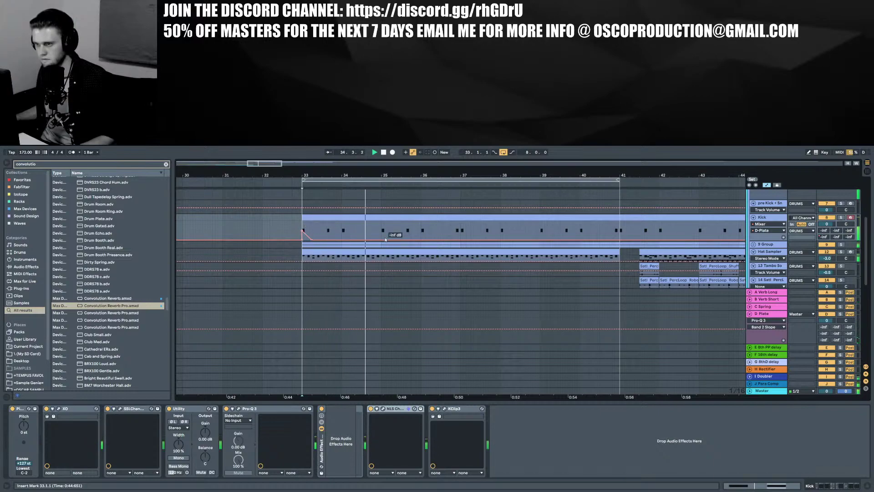
key("space")
Duplicate the Kick's two-bar D-Plate send automation from bars 33 to 35 repeatedly up to bar 65, undoing the surplus copies
left_click_drag(381, 235, 303, 234)
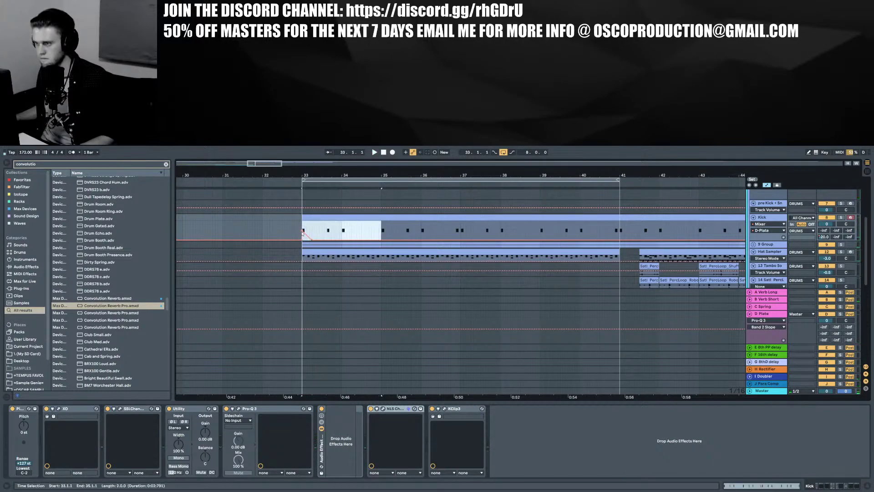
key("ctrl+d")
key("ctrl+d")
key("ctrl+d")
key("ctrl+d")
key("ctrl+d")
key("ctrl+d")
key("ctrl+d")
key("ctrl+d")
key("ctrl+d")
key("ctrl+d")
key("ctrl+d")
key("ctrl+d")
key("ctrl+d")
key("ctrl+d")
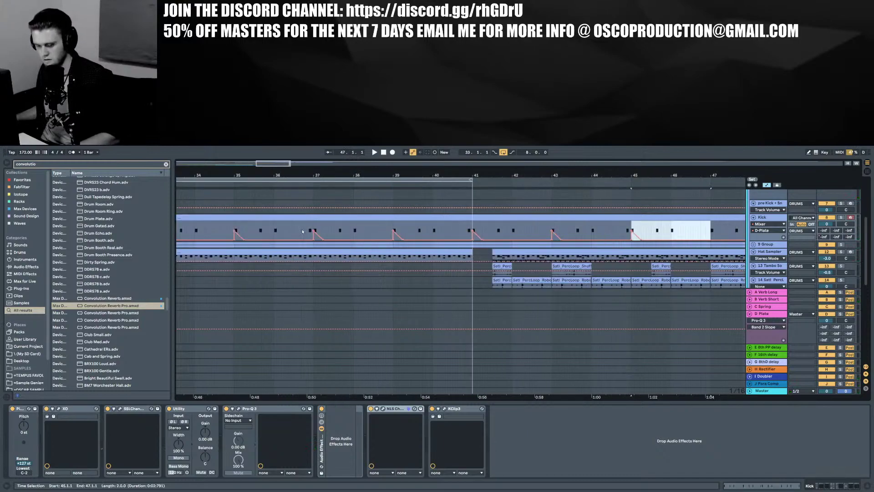
key("ctrl+d")
key("ctrl+d")
key("ctrl+d")
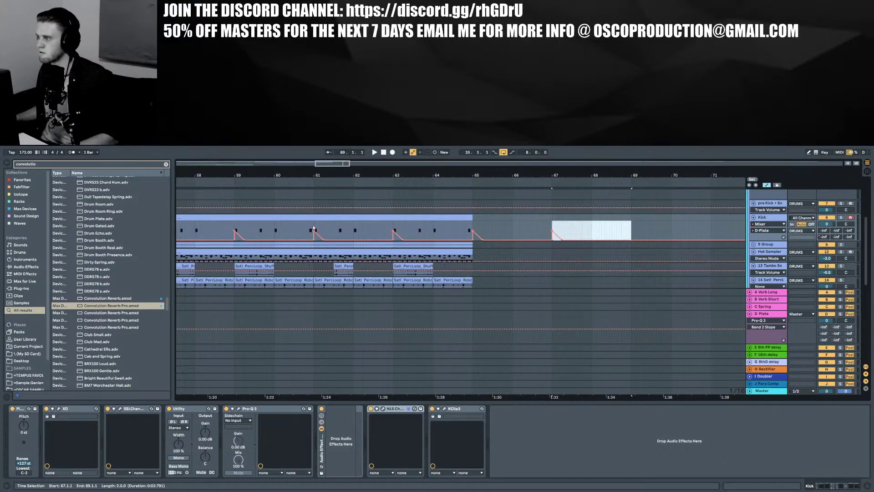
key("ctrl+z")
key("ctrl+z")
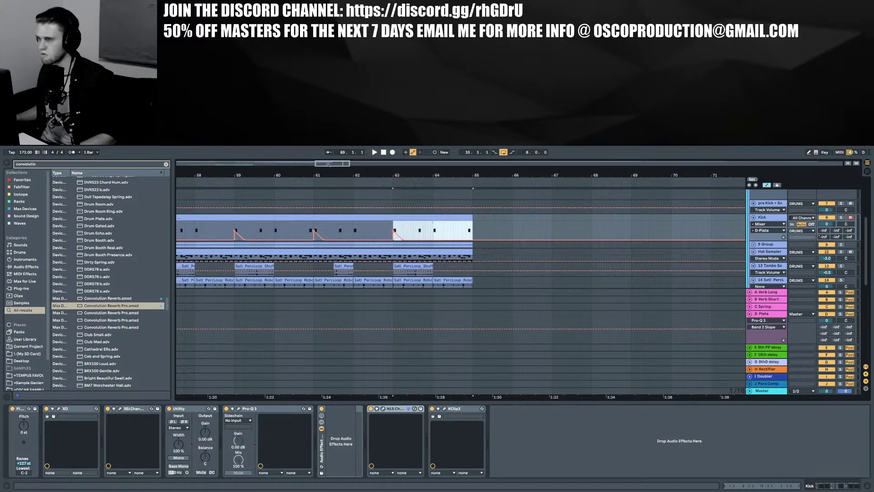
Audition from bar 33, then duplicate the Kick's one-bar D-Plate send automation at bar 33 across every bar up to bar 65
left_click_drag(328, 164, 272, 165)
left_click(281, 225)
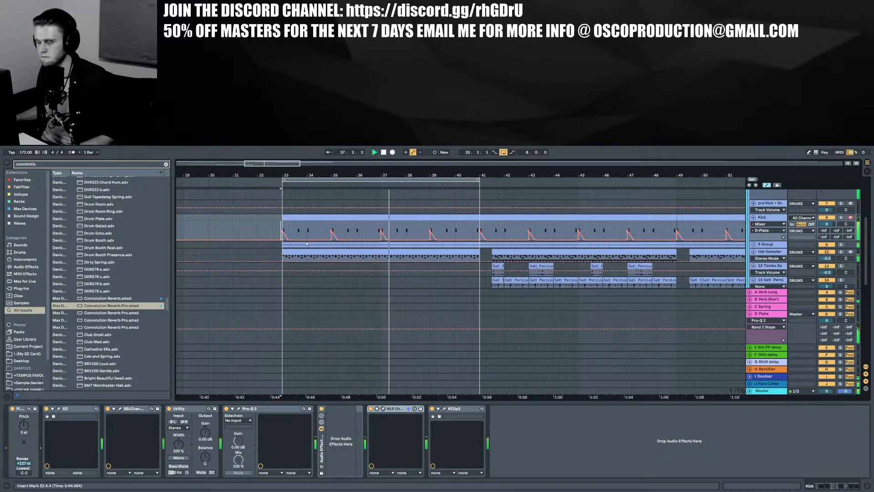
left_click_drag(308, 237, 282, 233)
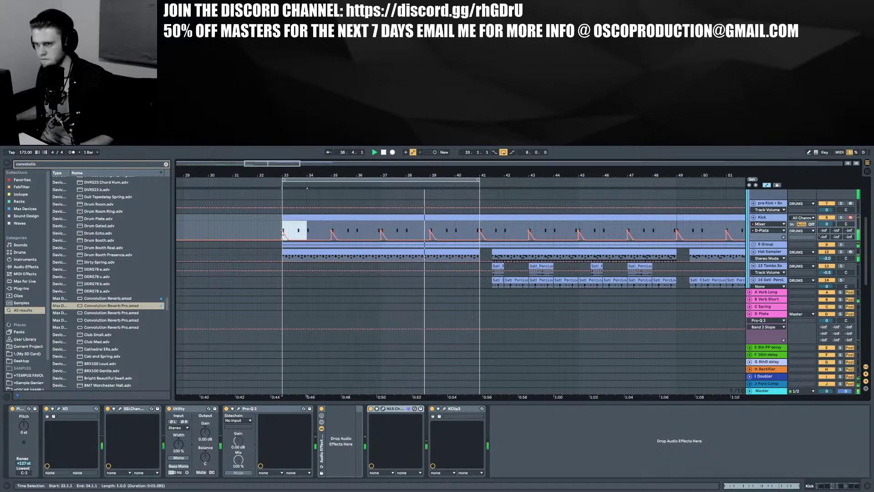
key("Right")
key("Right")
key("Right")
key("Right")
key("Right")
key("Right")
key("Right")
key("Right")
key("Right")
key("Right")
key("Right")
key("Right")
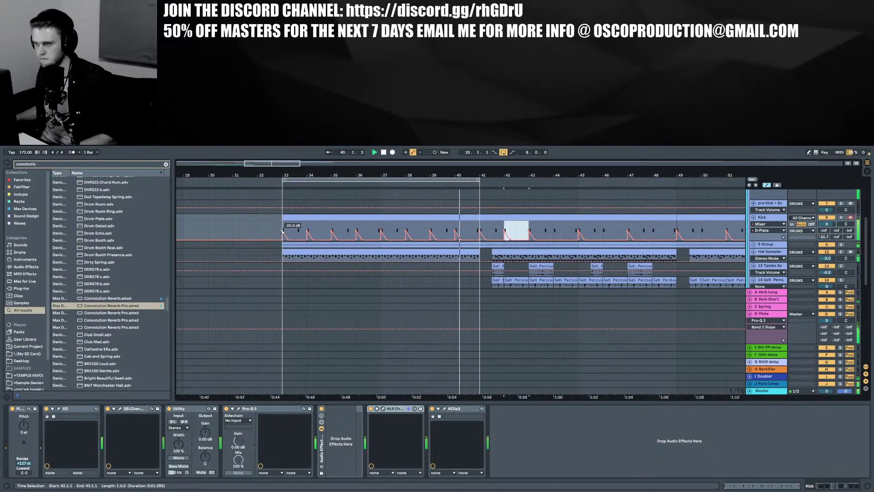
key("Right")
key("Right")
key("Right")
key("Right")
key("Right")
key("Right")
key("Right")
key("Right")
key("Right")
key("Right")
key("Right")
key("Right")
key("Right")
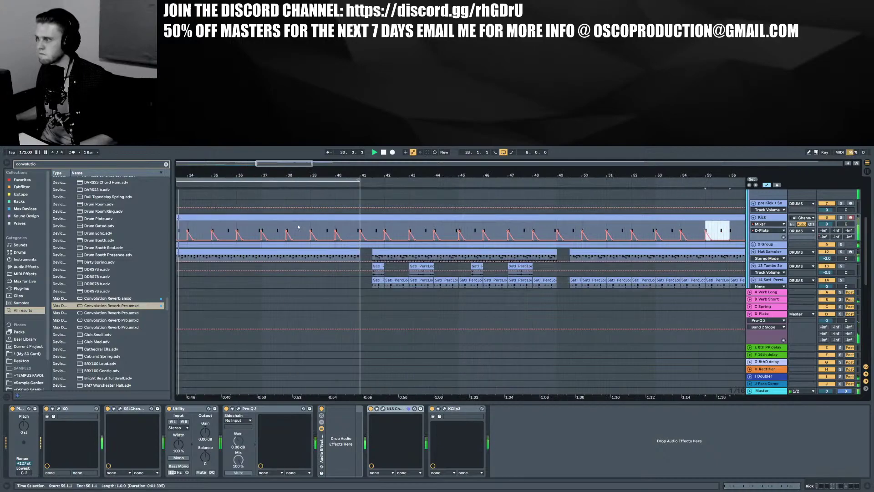
key("Right")
key("Right")
key("Right")
key("Right")
key("Right")
key("Right")
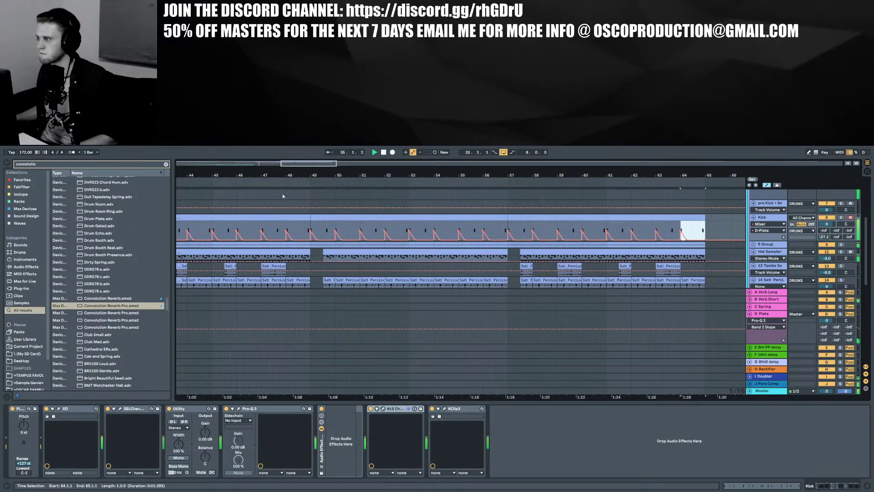
Select the 27 Serum sub clip at bar 36 and open that track's Serum
left_click_drag(282, 162, 254, 157)
scroll(274, 227, "down", 10)
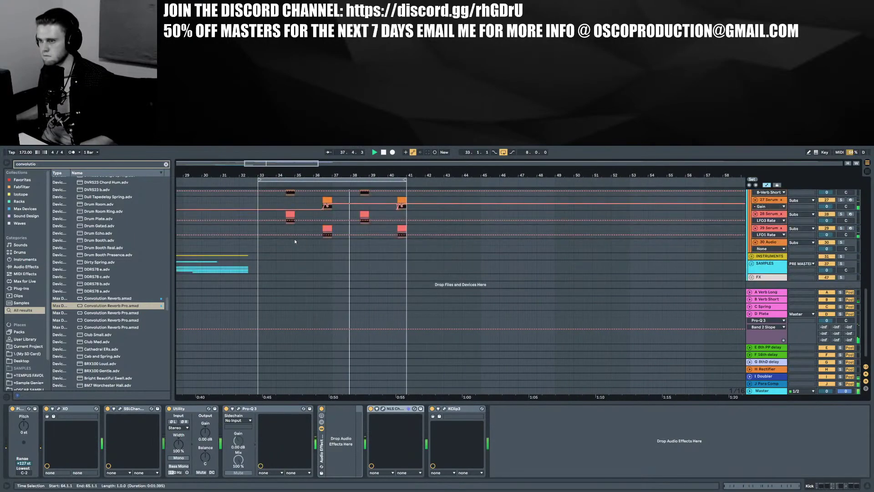
left_click(326, 253)
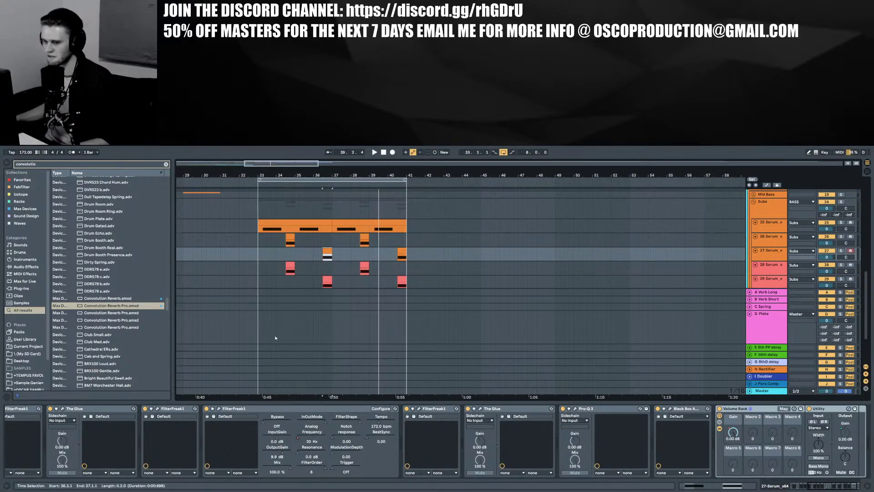
scroll(678, 475, "left", 10)
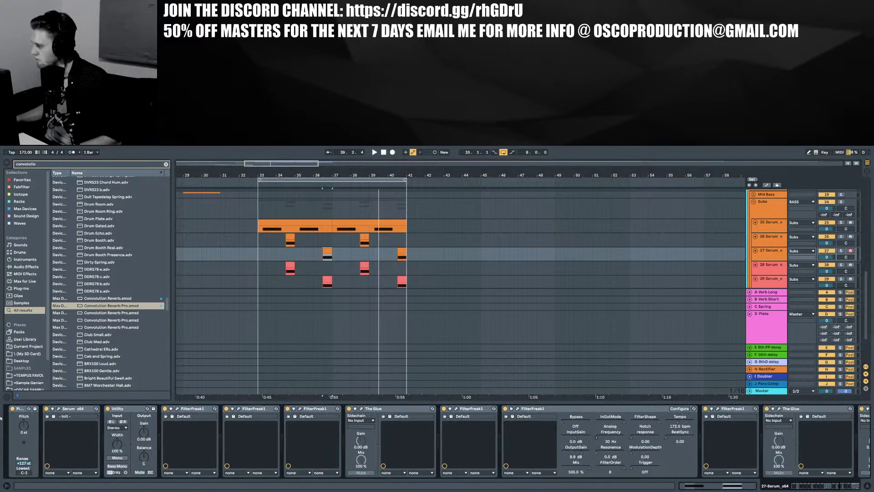
left_click(58, 408)
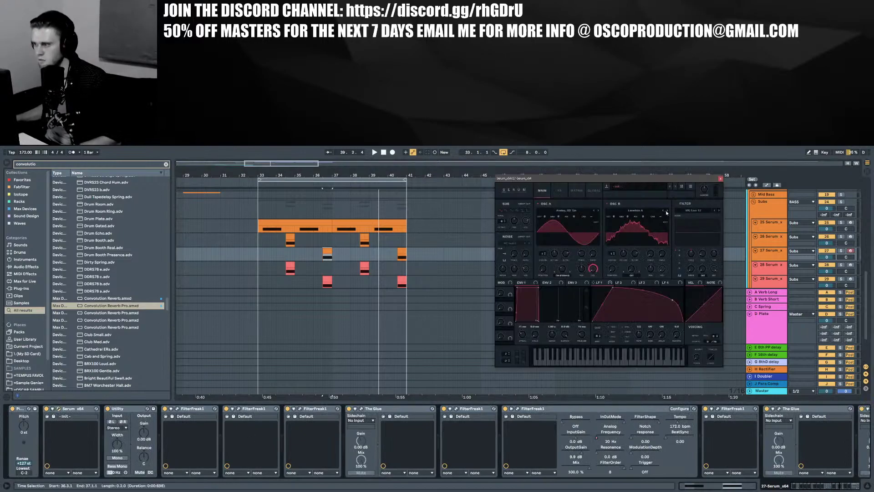
Load the DudaChoir wavetable from the Vowel category into oscillator B, audition the sub and close Serum
key("space")
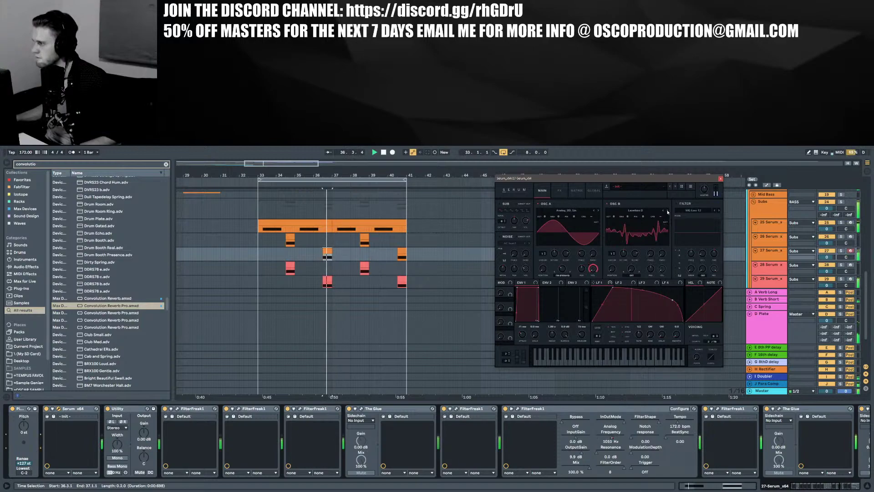
left_click(635, 211)
mouse_move(630, 239)
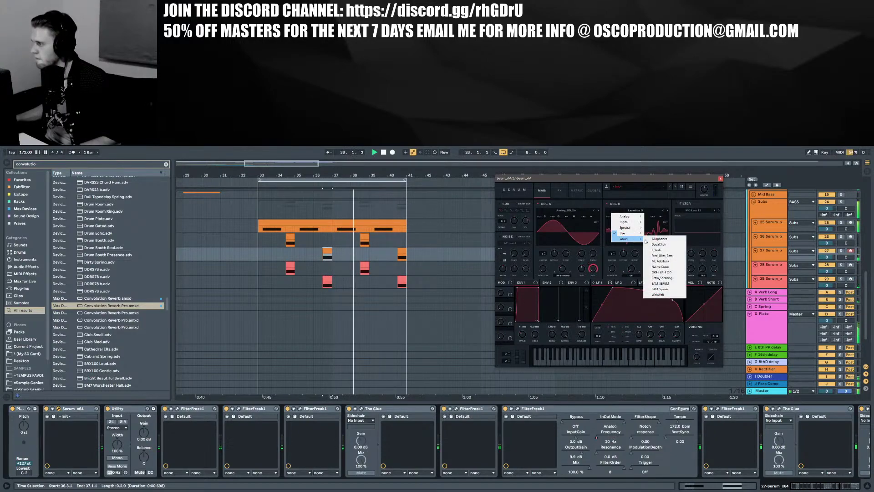
left_click(658, 244)
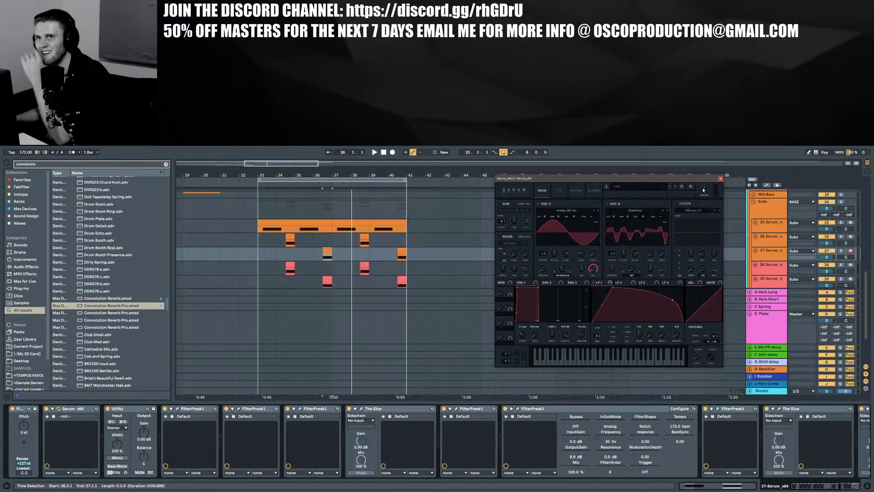
key("space")
scroll(703, 187, "up", 2)
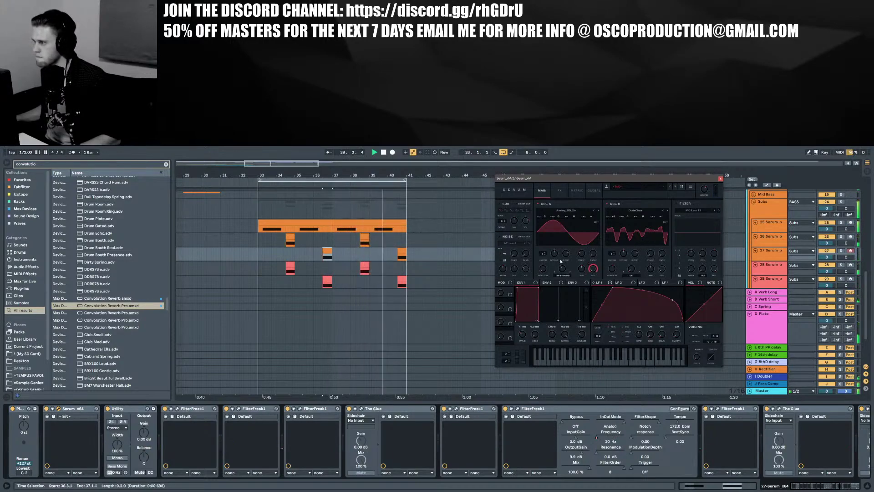
left_click(720, 178)
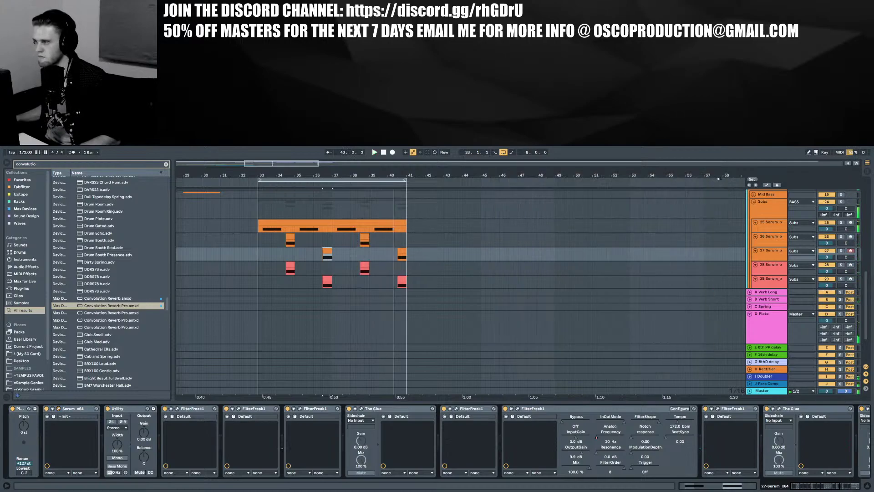
Enlarge the 27 Serum and 26 Serum tracks so that their send controls show
left_click_drag(774, 260, 775, 286)
left_click(774, 278)
left_click(775, 272)
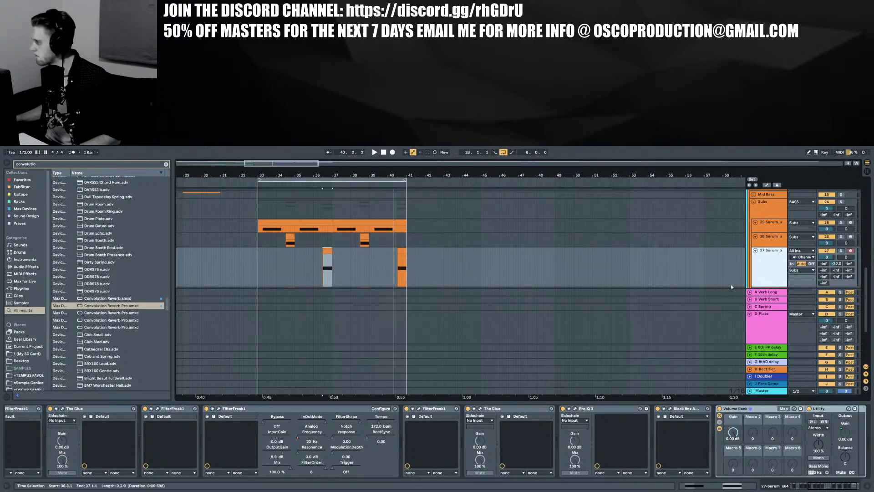
left_click(772, 241)
left_click_drag(773, 247, 773, 273)
scroll(773, 269, "down", 2)
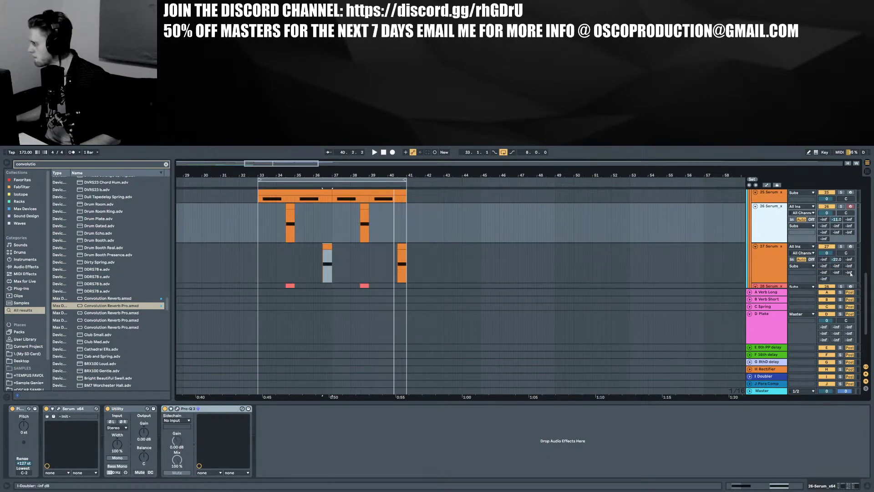
Raise the 27 Serum track's Doubler send to -14.4 dB and audition the loop
left_click_drag(849, 272, 848, 269)
key("space")
key("space")
key("space")
Raise the 26 Serum track's Doubler send to -6.0 dB while auditioning its clip at bar 34
left_click_drag(849, 232, 849, 215)
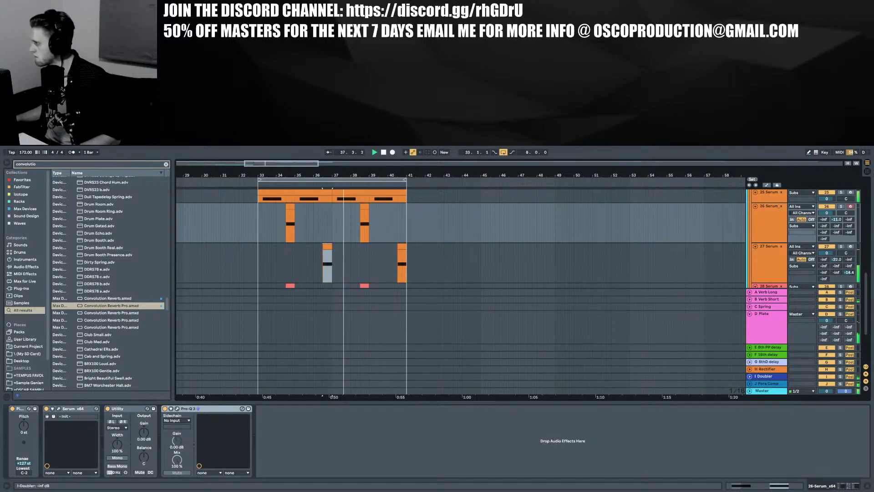
key("space")
key("space")
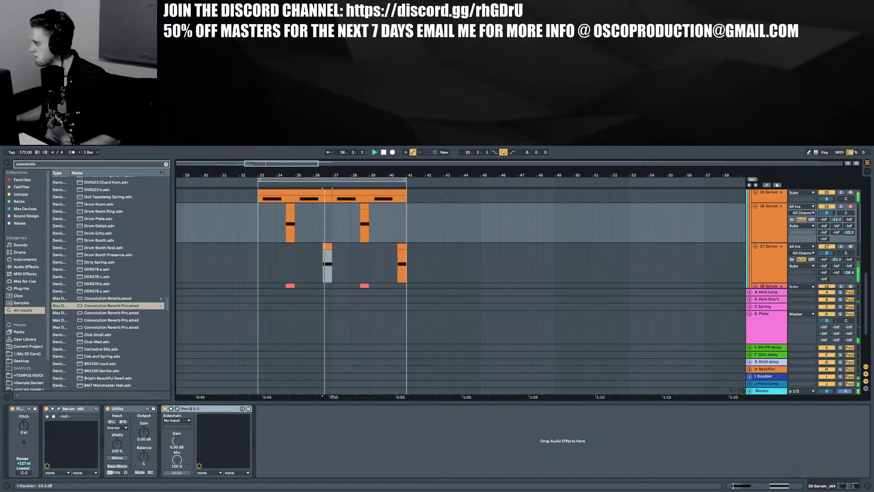
left_click(286, 203)
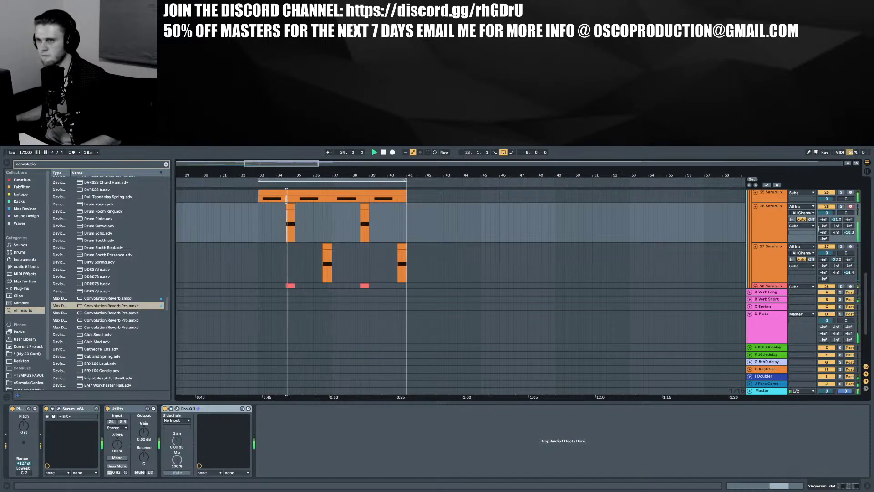
left_click_drag(849, 232, 849, 226)
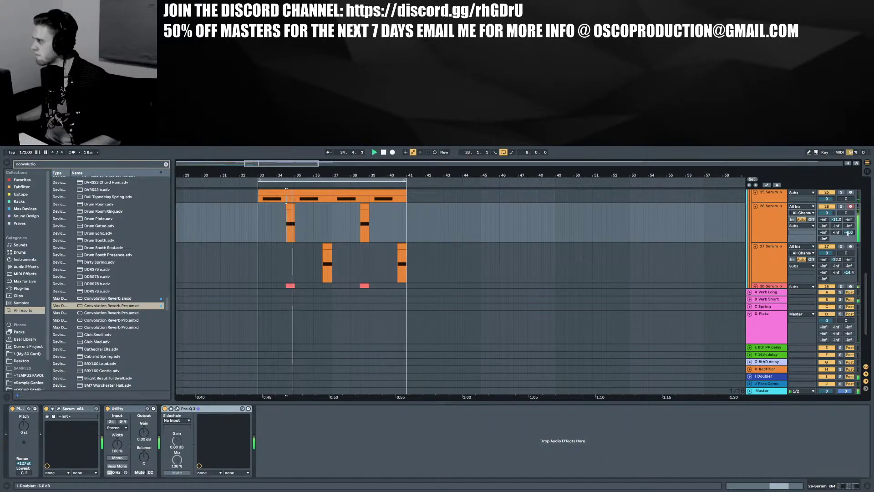
key("space")
Open Insight 2 on the Master, play from the 26 Serum clip at bar 34 to examine levels and spectrogram, and close it
left_click(763, 390)
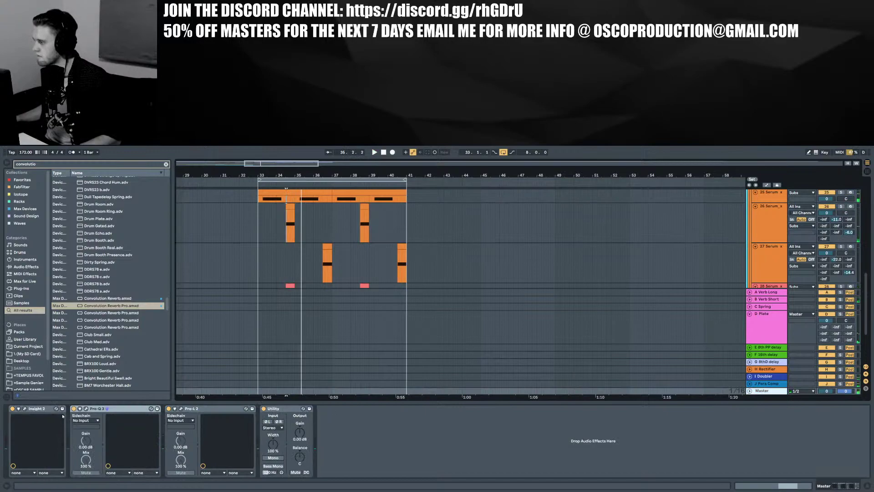
left_click(25, 409)
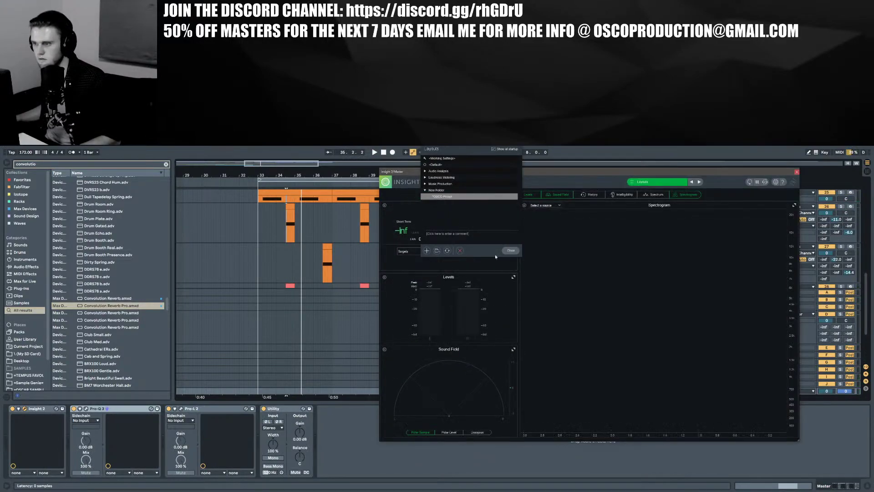
left_click(292, 206)
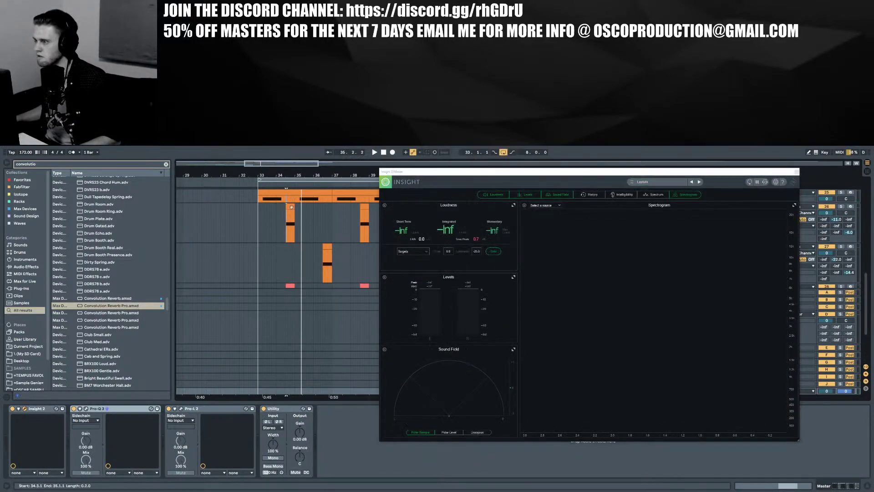
key("space")
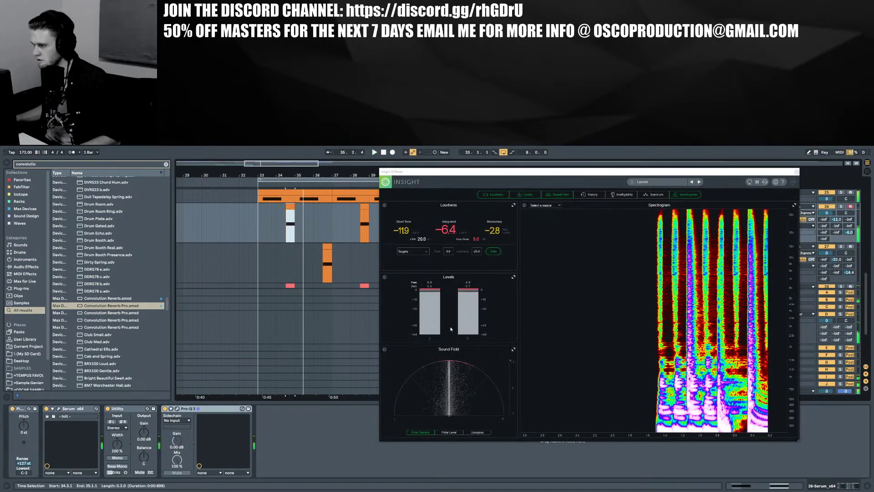
left_click(465, 367)
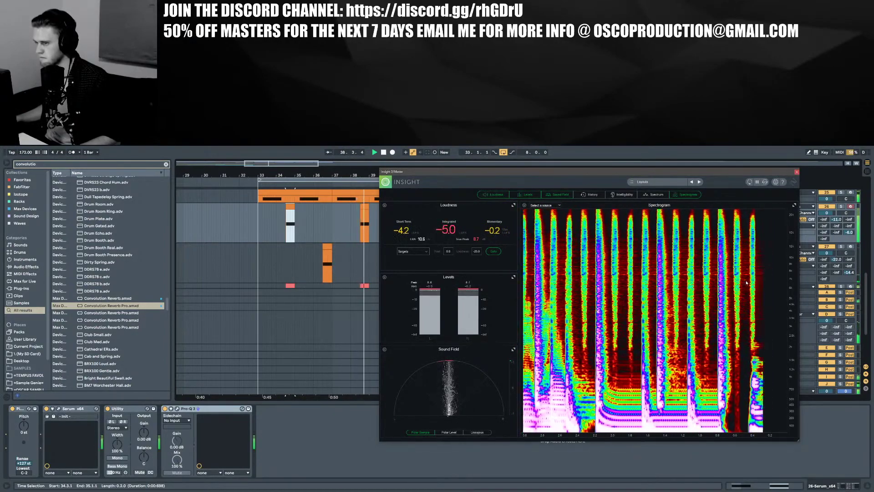
left_click(796, 172)
Duplicate the 26 Serum track and delete the copy's first clip at bar 34
left_click_drag(365, 176, 401, 193)
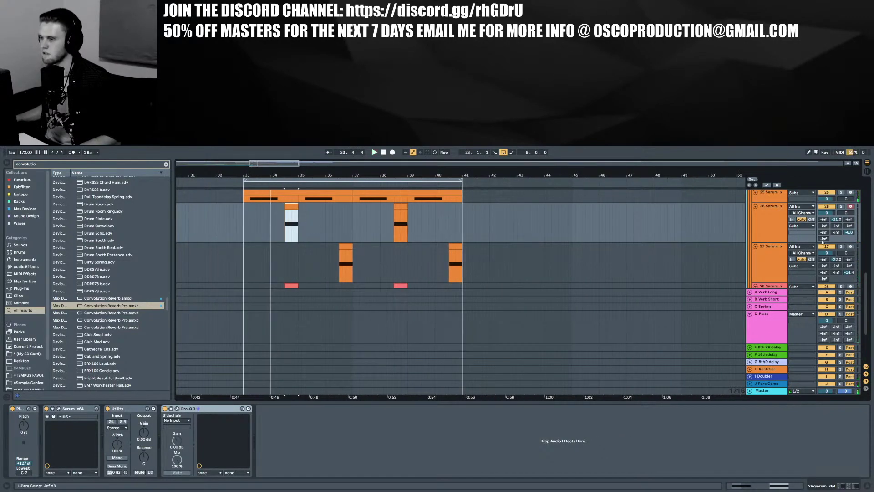
left_click(786, 224)
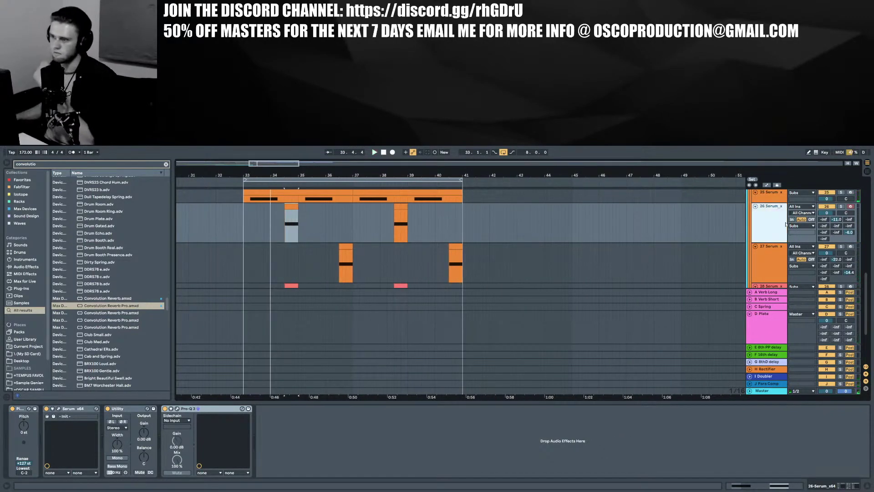
left_click(745, 244)
scroll(749, 247, "down", 1)
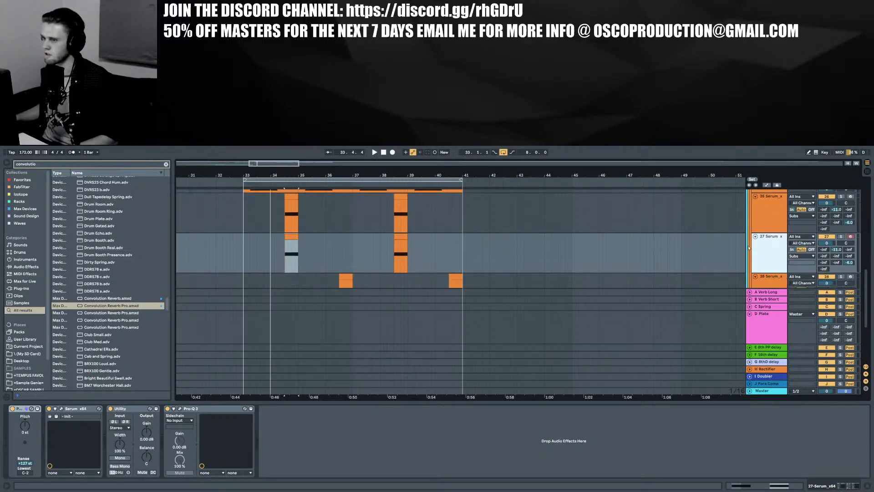
left_click(291, 236)
key("Delete")
scroll(319, 237, "up", 3)
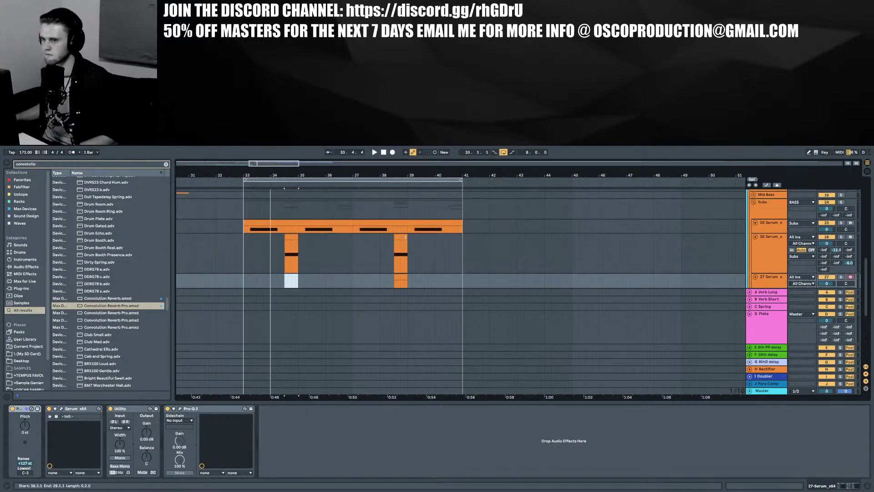
Delete the 26 Serum track's second clip at bar 38 and duplicate the 28 Serum track
left_click(397, 236)
scroll(428, 242, "down", 6)
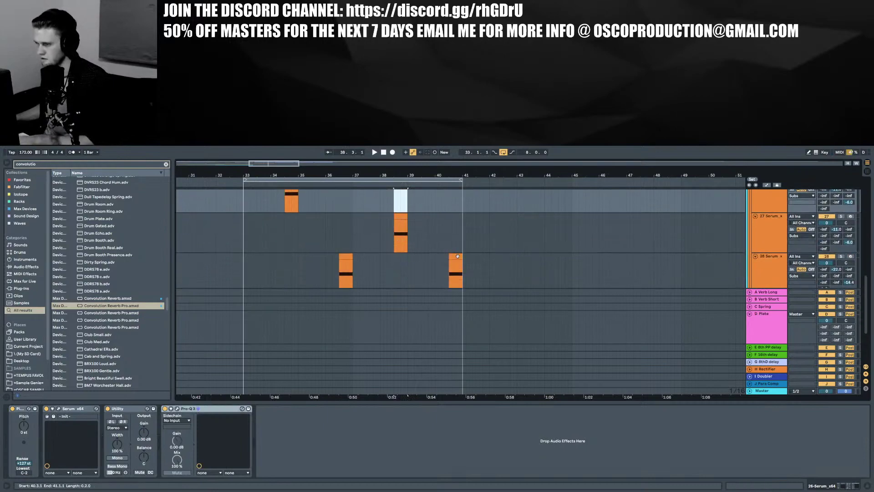
left_click(767, 269)
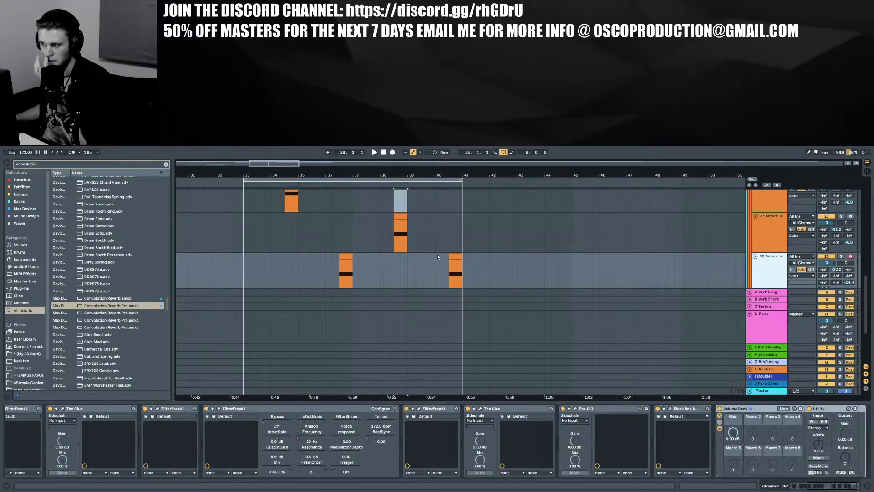
key("ctrl+d")
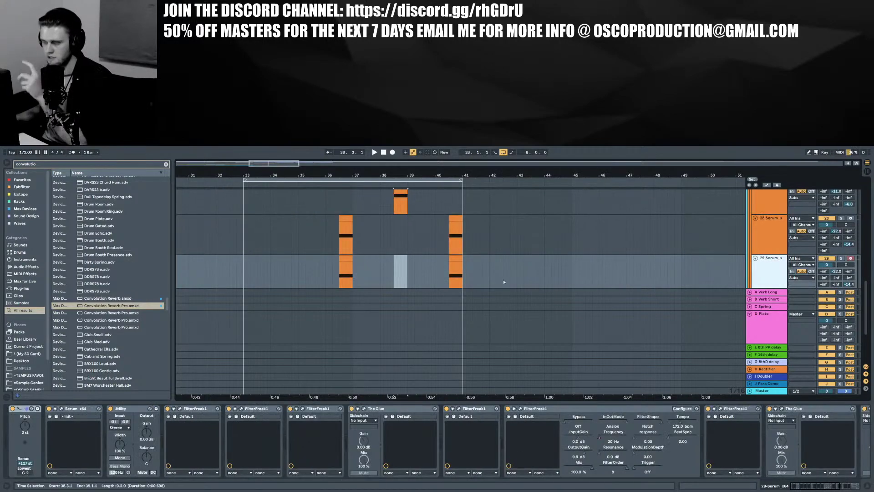
Delete the 28 Serum track's bar 36 clip and its copy's bar 40 clip, and move the copy above the original
left_click(866, 486)
scroll(282, 288, "up", 5)
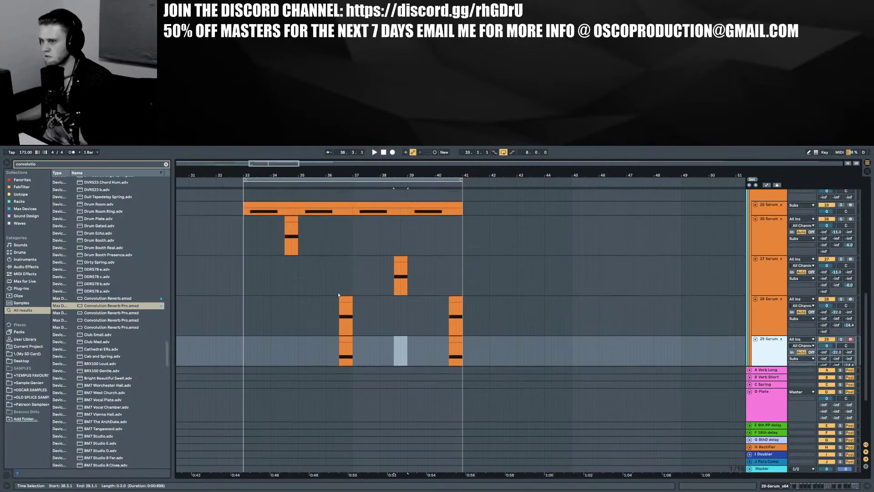
scroll(339, 295, "down", 1)
left_click(346, 278)
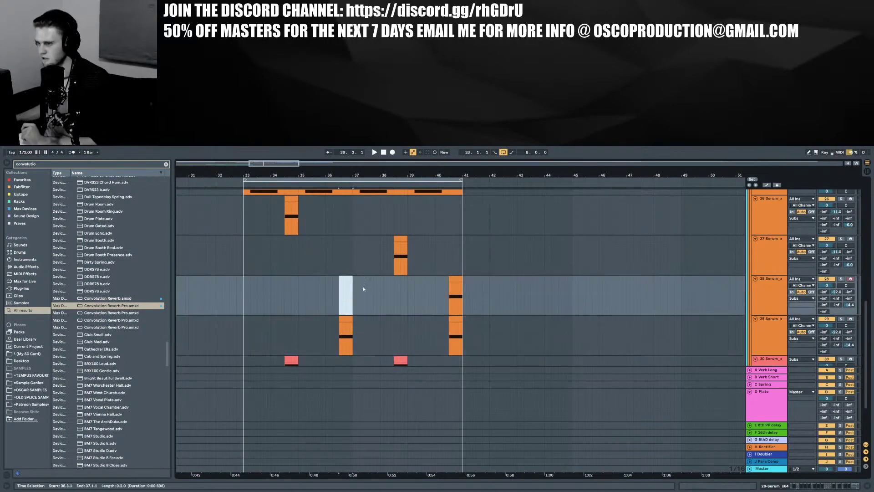
key("Delete")
left_click(454, 323)
left_click_drag(750, 322, 768, 283)
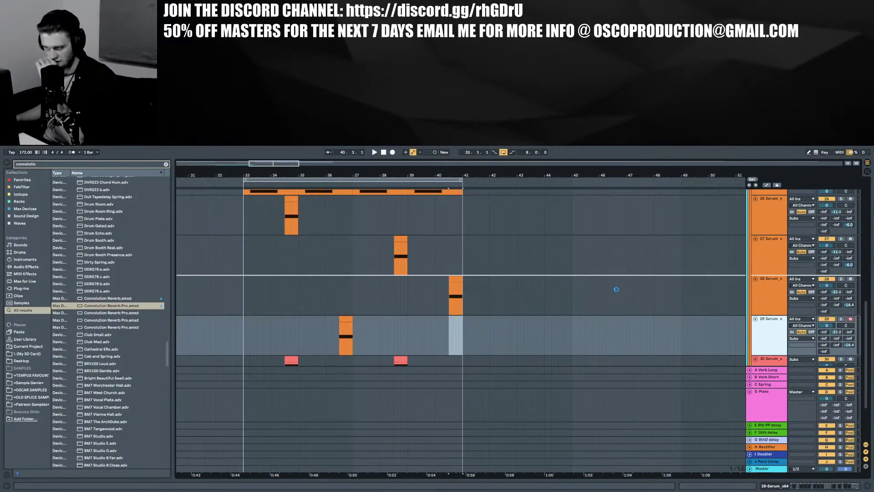
left_click_drag(616, 289, 427, 266)
Open Serum on the 27 Serum track and adjust its filter cutoff while auditioning the clip at bar 38
left_click(400, 236)
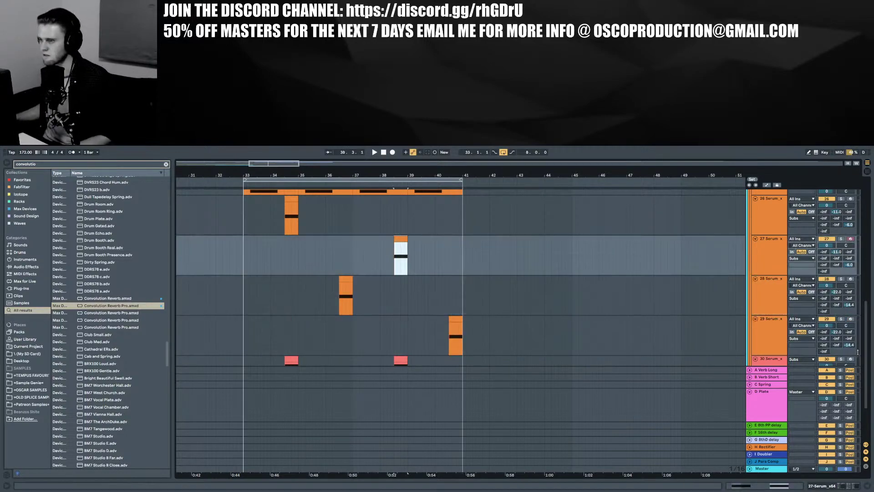
left_click(824, 485)
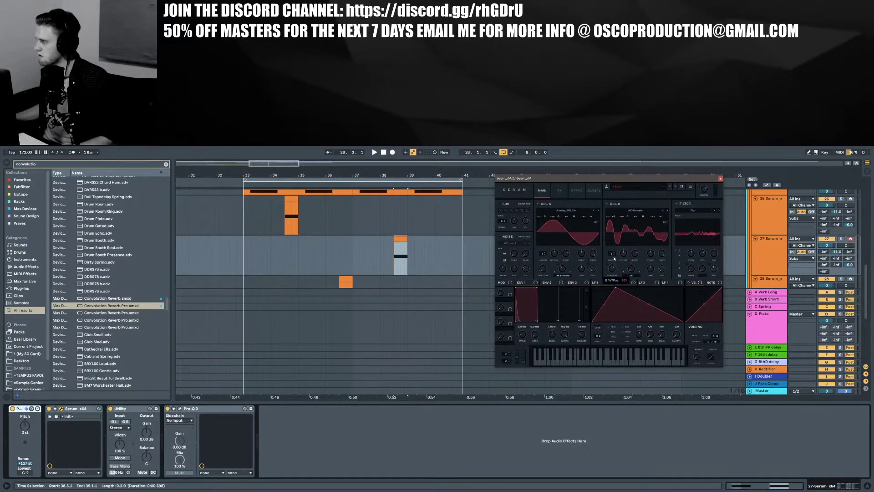
key("space")
mouse_move(693, 253)
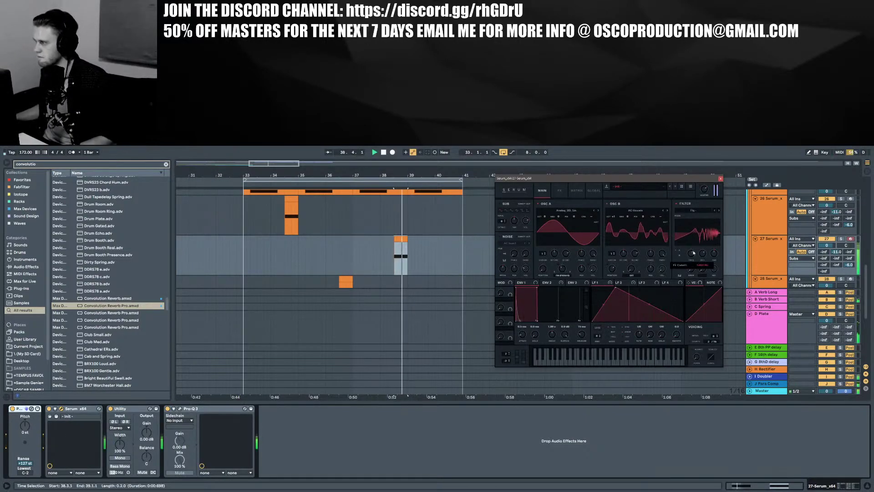
left_click_drag(693, 252, 693, 257)
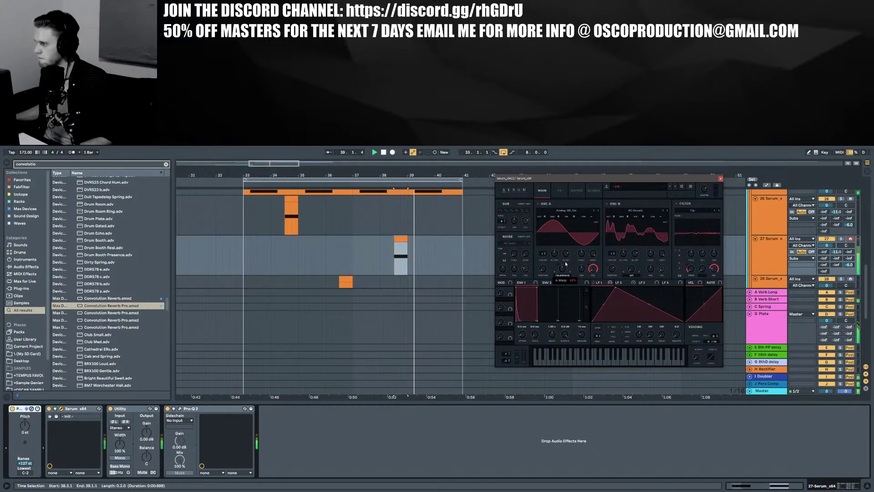
Set Serum's oscillator B warp mode to Asym +/- and raise the warp amount, auditioning the bar 38 clip
key("space")
key("space")
left_click_drag(614, 218, 614, 211)
key("space")
key("space")
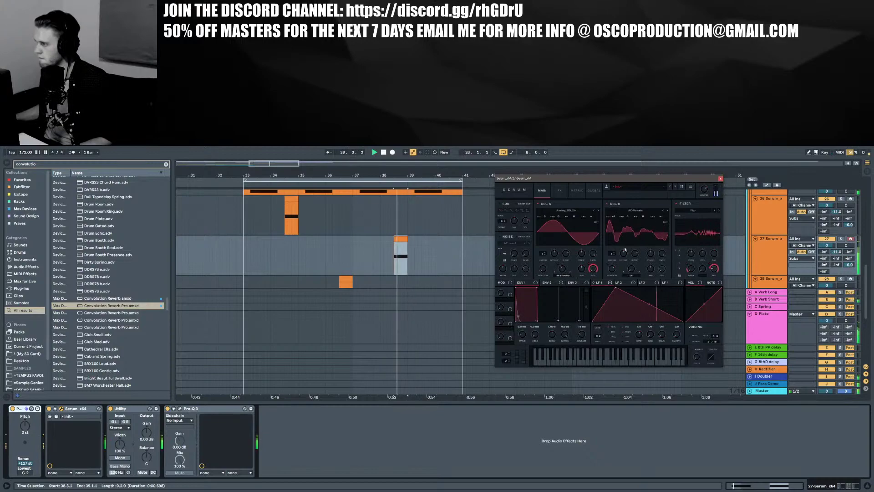
left_click(634, 276)
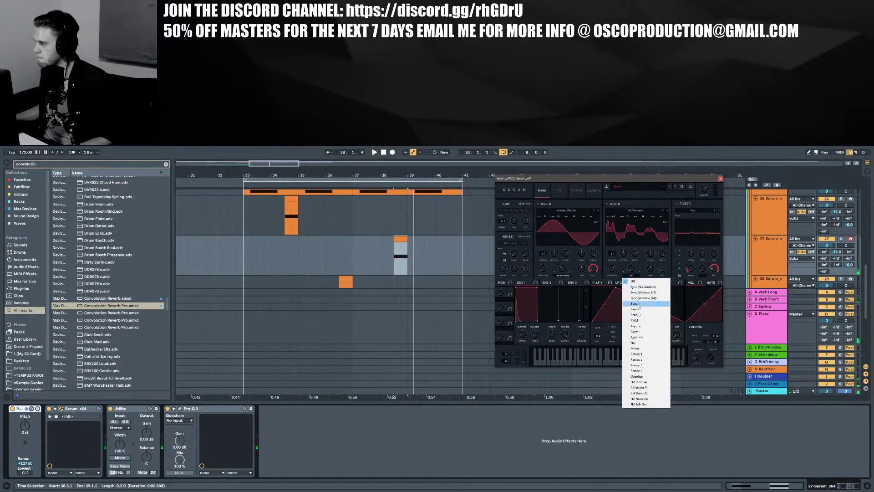
left_click(643, 337)
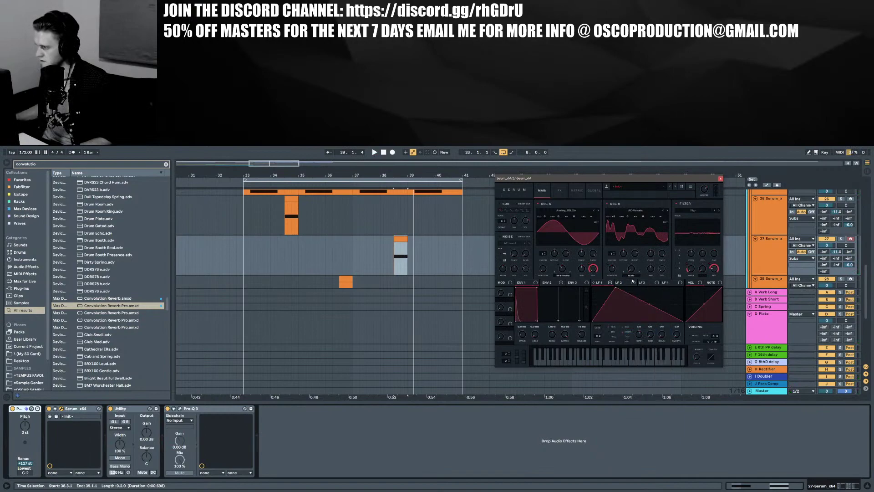
left_click_drag(631, 267, 650, 185)
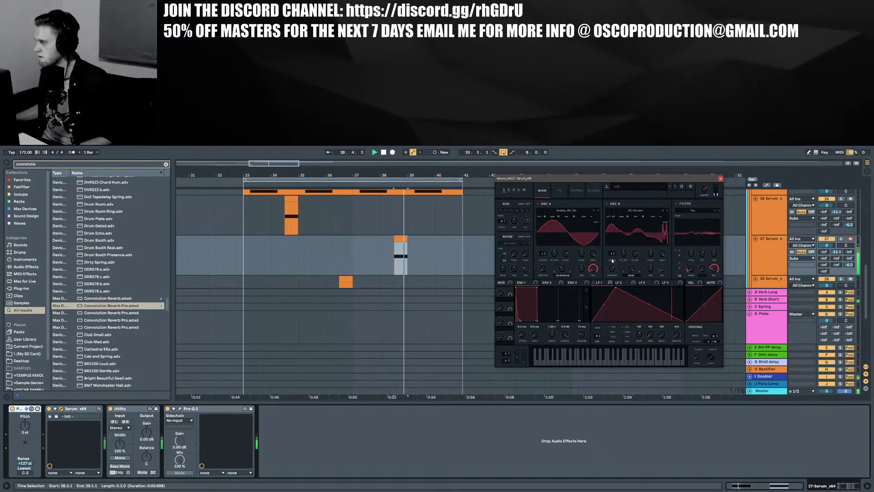
Fine-tune the 27 Serum track's filter cutoff while comparing its bar 38 clip with the 26 Serum clip at bar 34
left_click(291, 198)
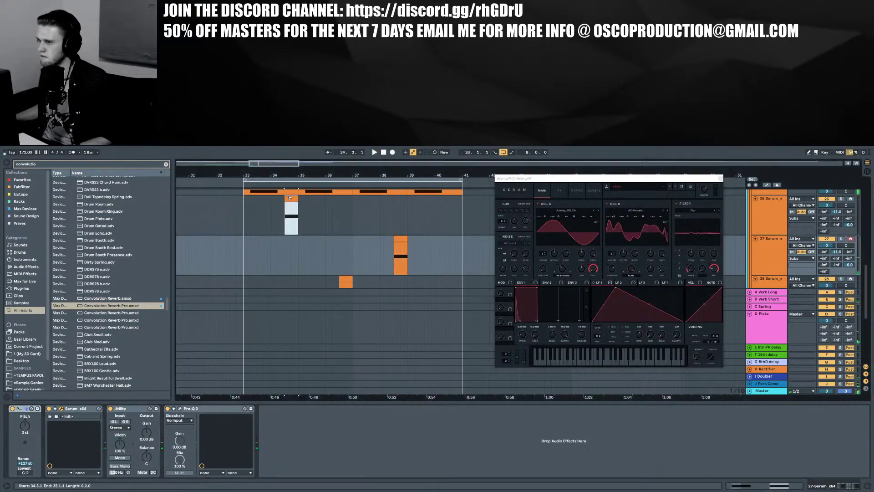
key("space")
left_click(394, 239)
key("space")
key("space")
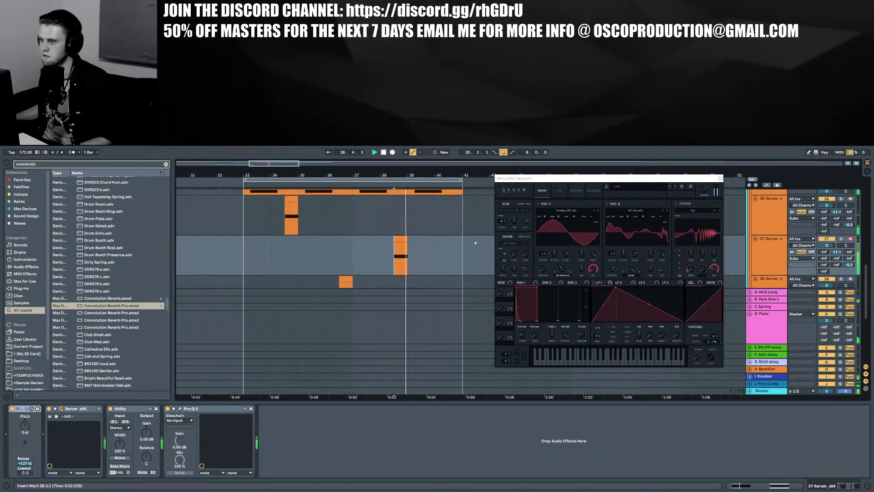
left_click_drag(690, 253, 691, 255)
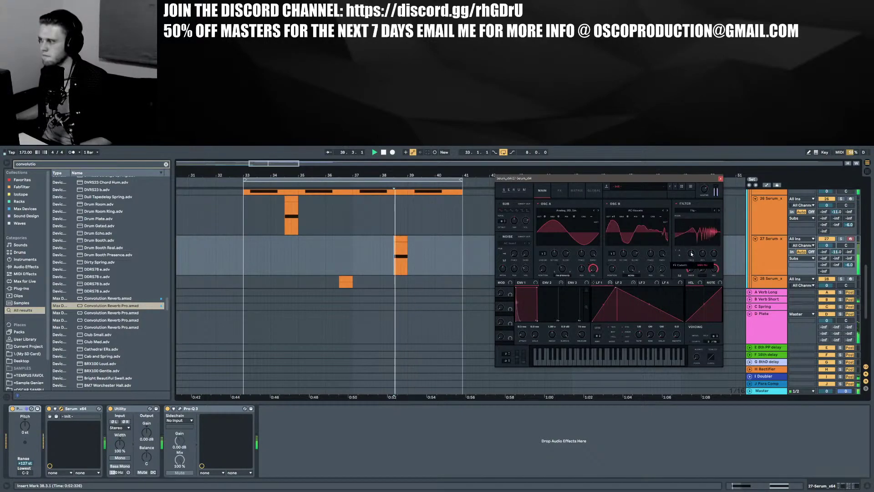
left_click(287, 199)
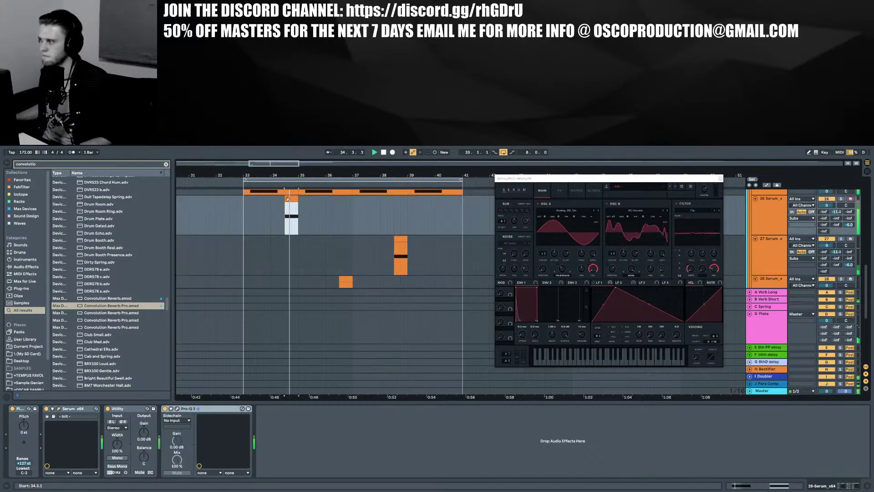
left_click(400, 244)
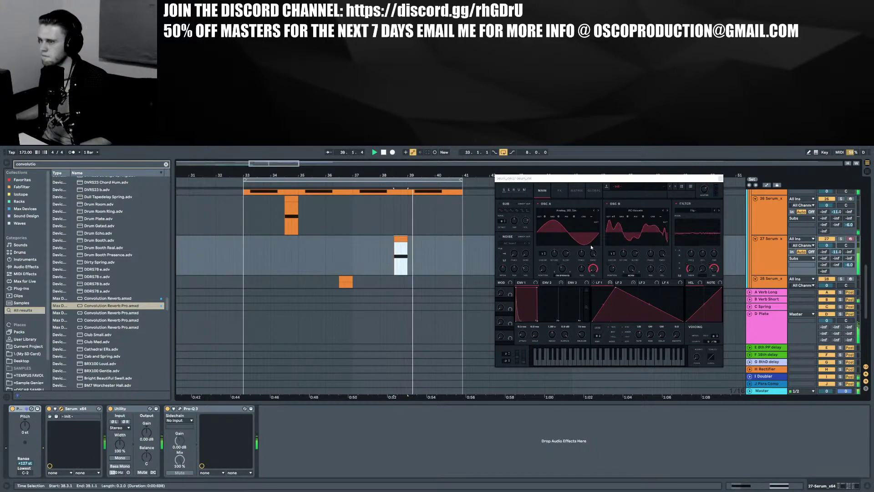
Search the browser for "black box" and add Black Box Analog Design HG-2 to the 27 Serum track
key("ctrl+f")
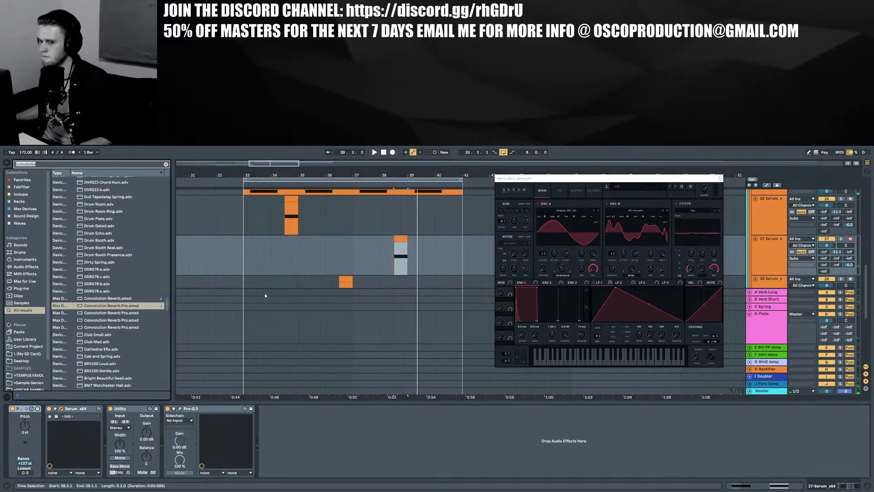
type("b")
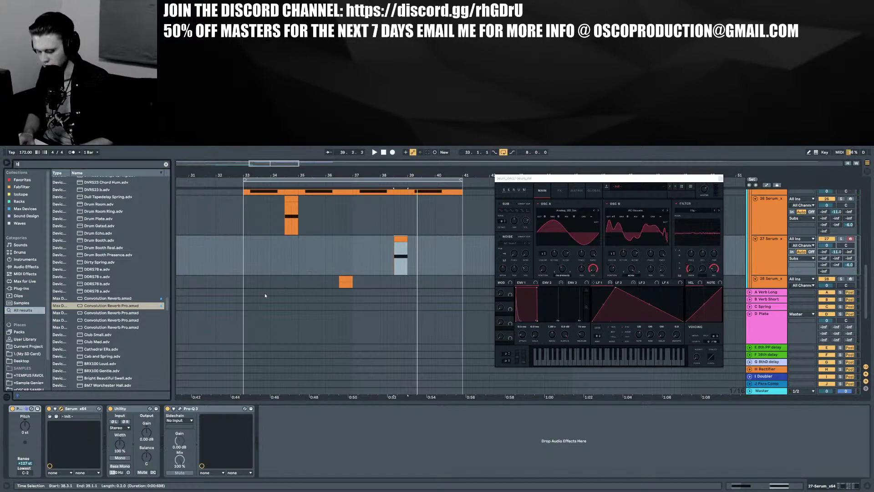
type("lack box")
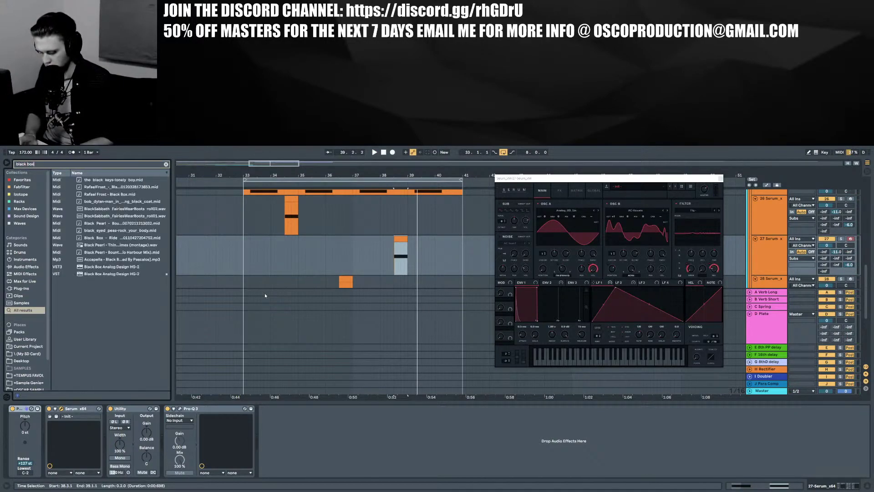
left_click(117, 218)
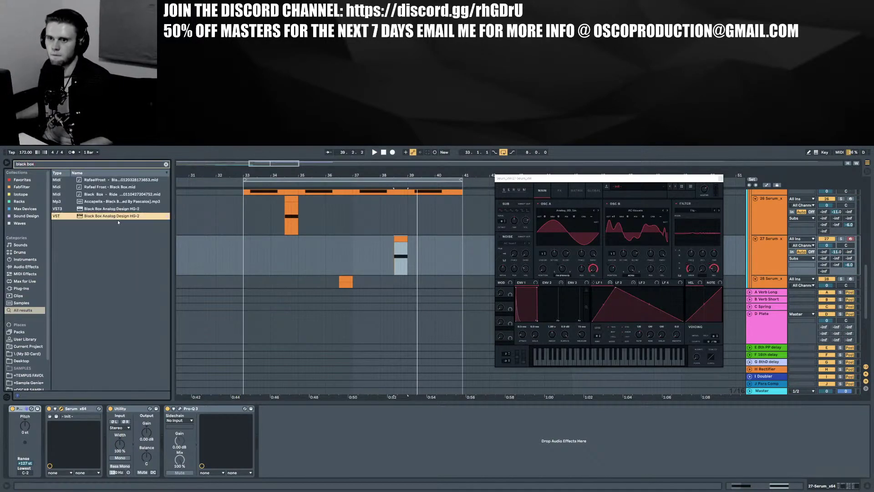
double_click(117, 216)
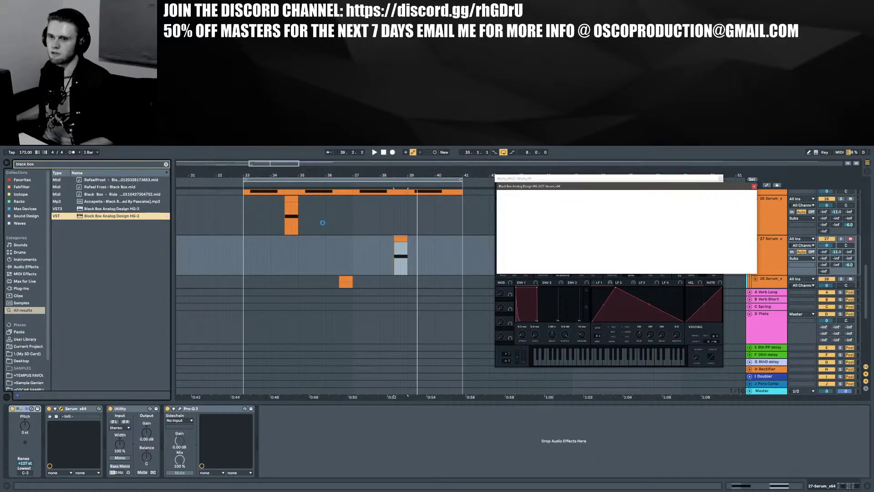
left_click_drag(580, 188, 295, 242)
Engage the HG-2's saturation and adjust its Triode amount during playback
left_click(234, 309)
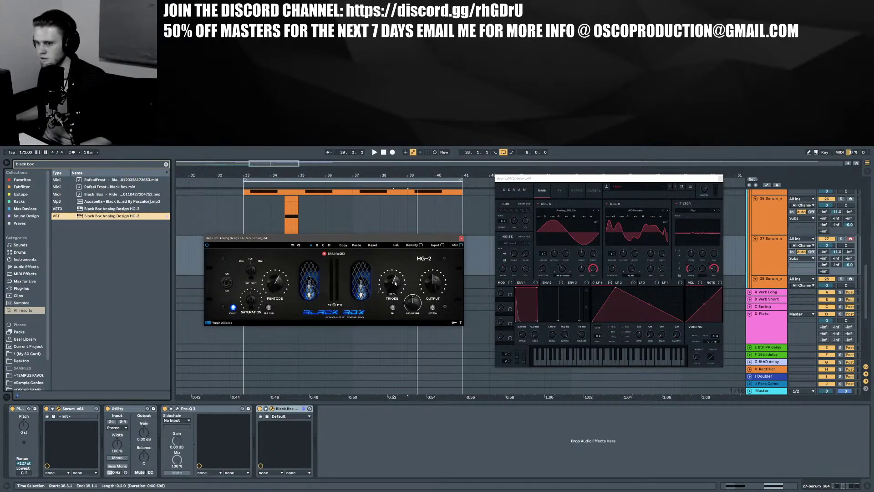
key("space")
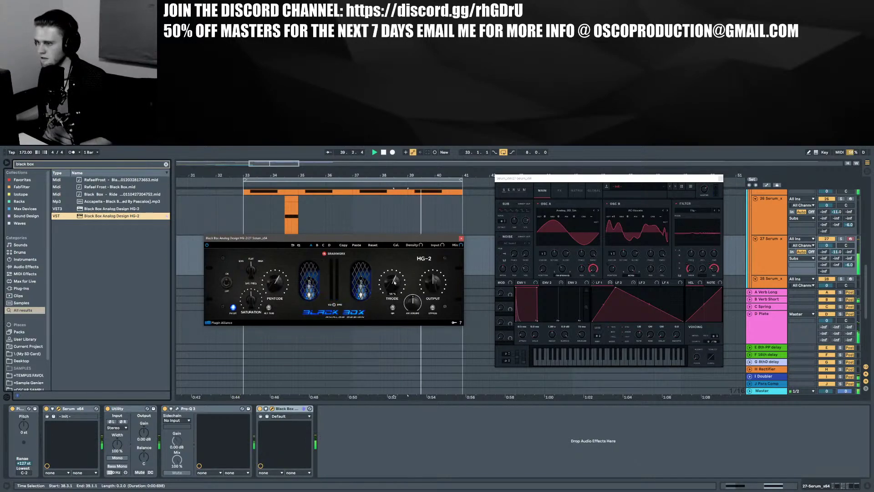
left_click_drag(394, 283, 394, 285)
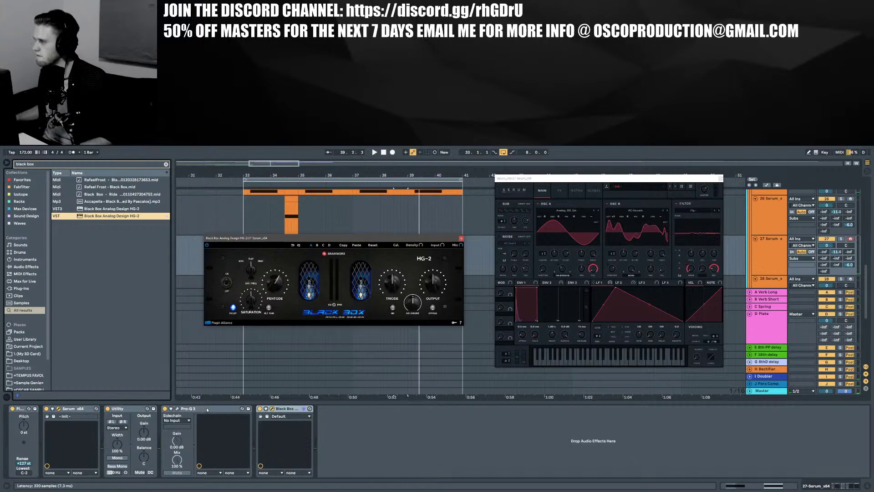
Copy the Pro-Q 3 after the HG-2, add a bell cut at the spectrum's midrange peak, and close the plug-in windows
left_click_drag(207, 410, 334, 411)
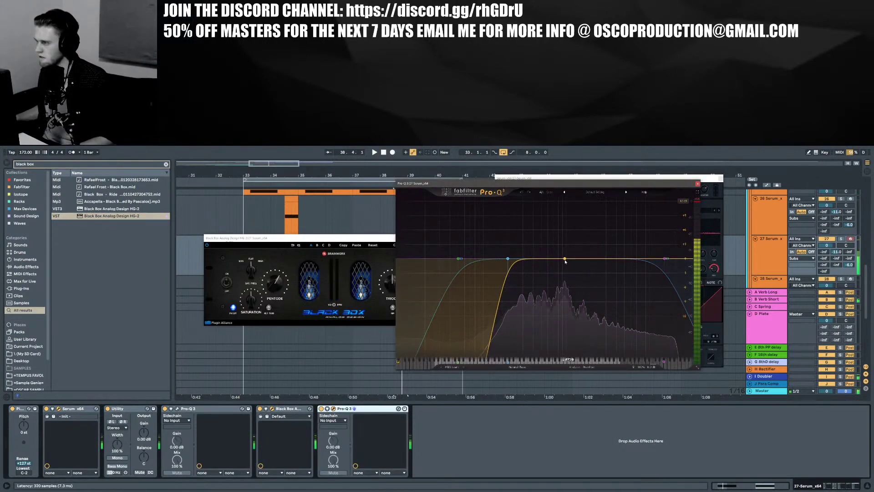
double_click(564, 277)
key("space")
left_click_drag(564, 287, 564, 309)
left_click(377, 238)
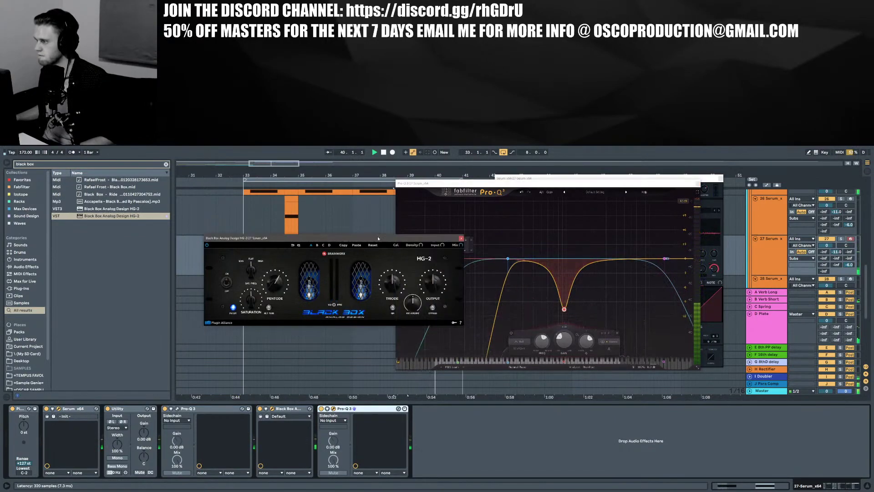
left_click(460, 238)
left_click(696, 183)
left_click(719, 178)
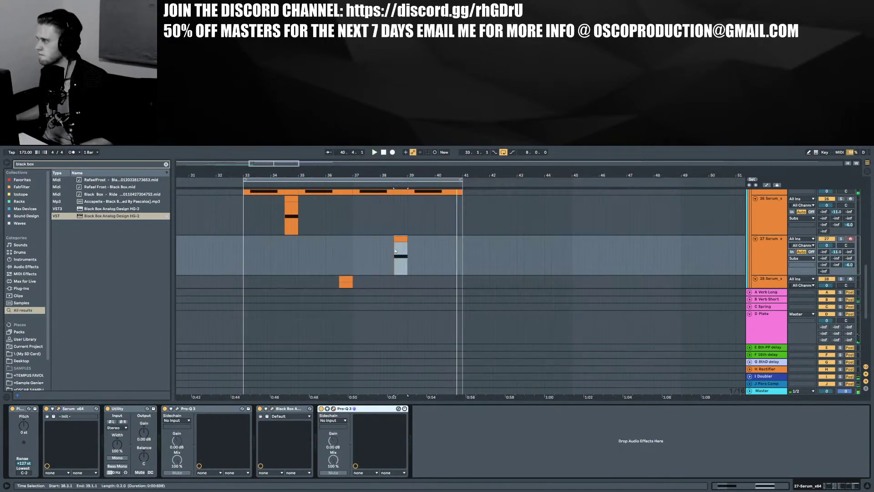
Play the arrangement from the 26 Serum clip at bar 34 to compare the sub bass variations
left_click(284, 218)
key("space")
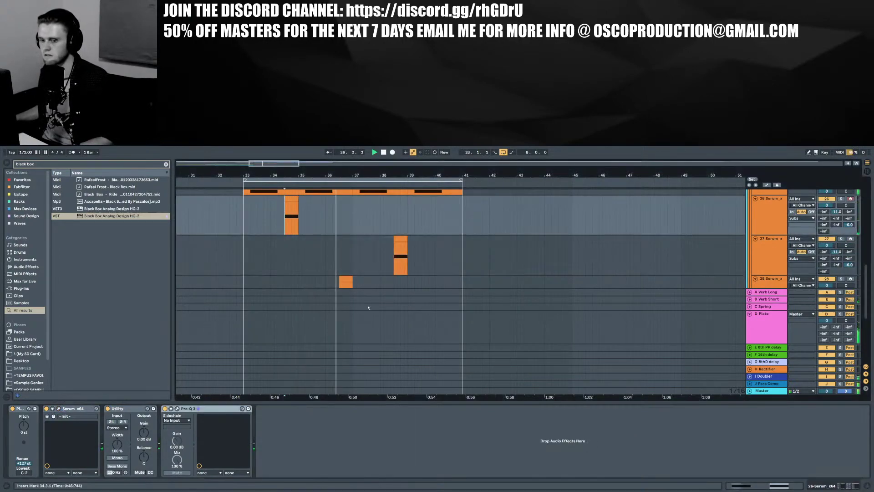
scroll(428, 263, "down", 3)
scroll(427, 263, "up", 3)
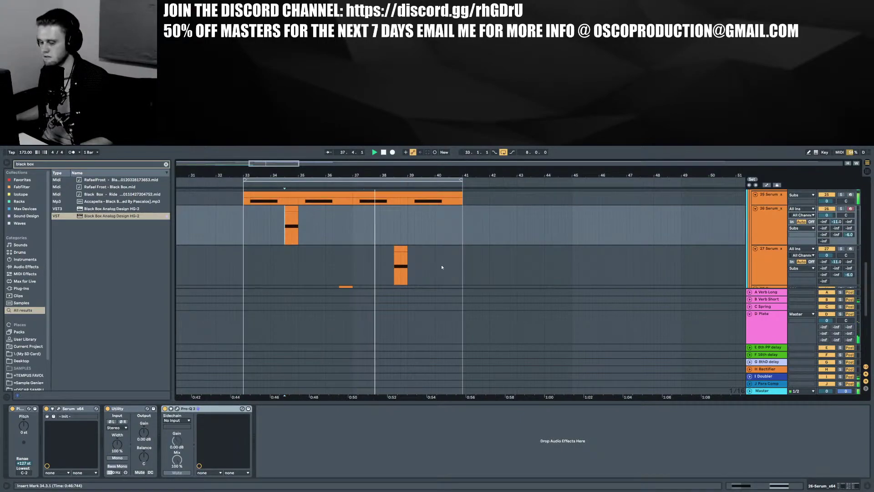
scroll(441, 264, "down", 3)
key("ctrl+alt+l")
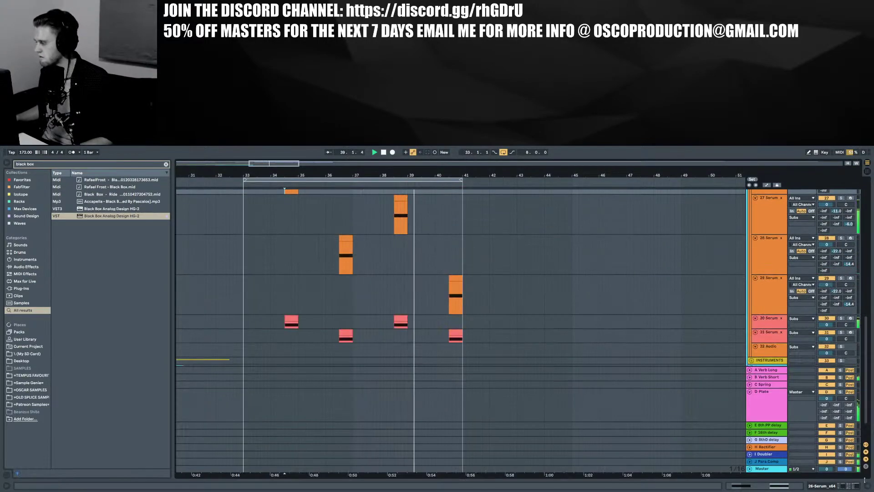
Reduce the depth of the midrange bell cut in the 27 Serum track's second Pro-Q 3, audition the clip, and close the plug-in
scroll(454, 346, "up", 4)
left_click(400, 304)
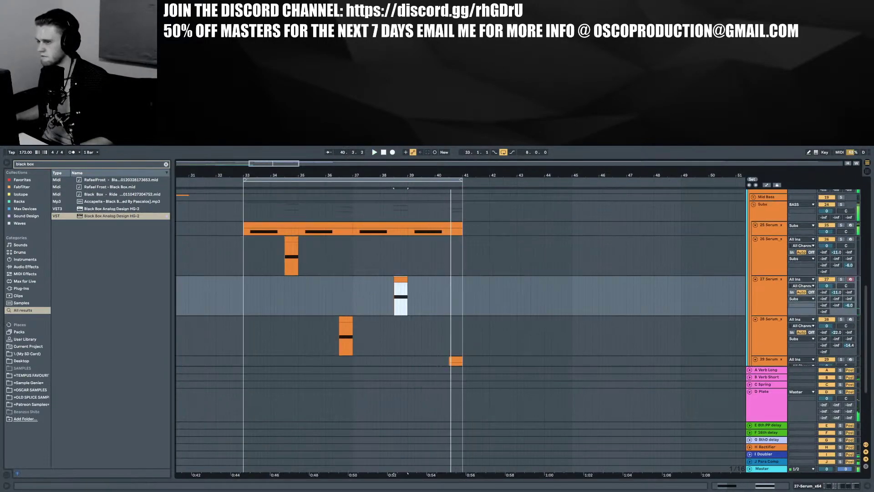
left_click(821, 486)
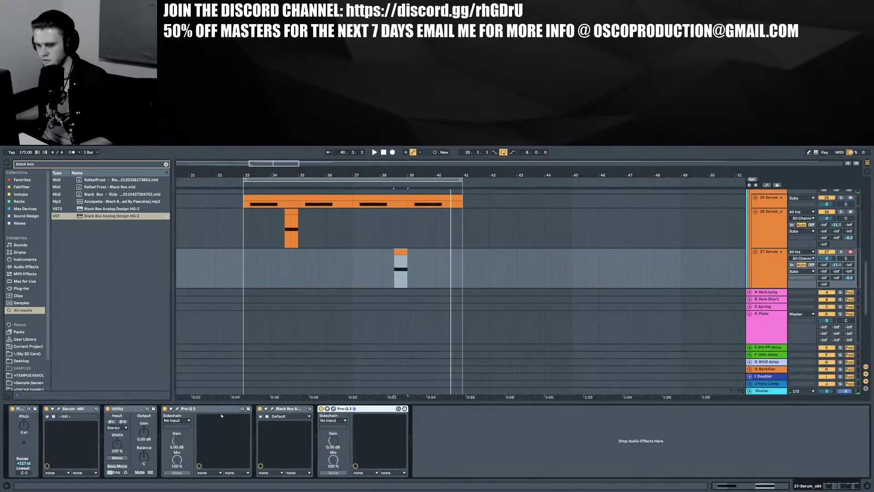
left_click(334, 408)
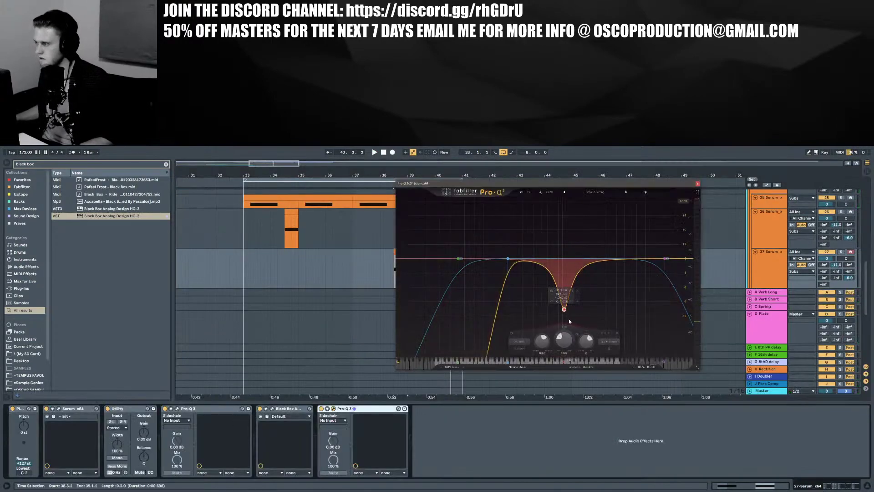
left_click_drag(564, 308, 562, 285)
key("space")
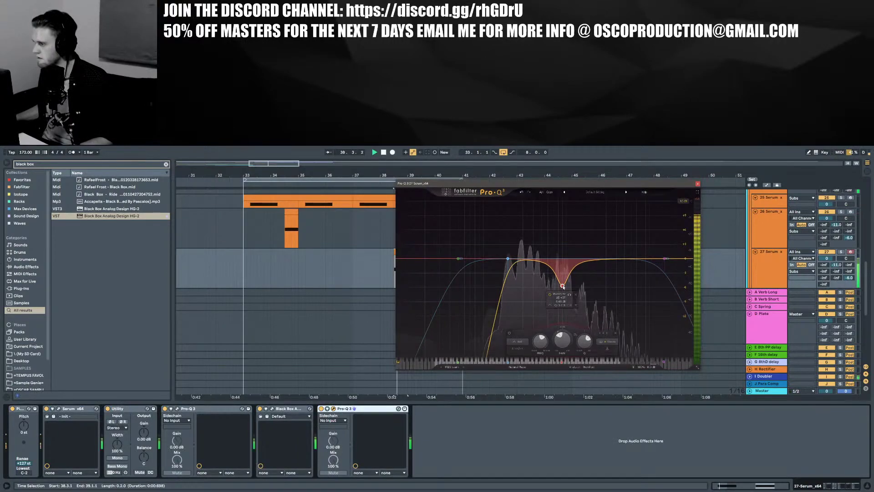
left_click(697, 183)
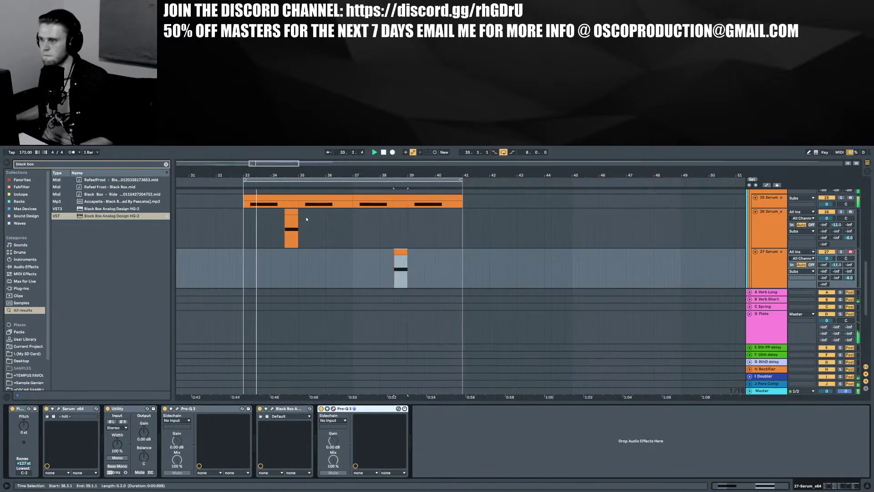
Show the Volume Rack Gain automation on 29 Serum and insert a triangle shape from 40.3.1 to 40.3.3
scroll(312, 225, "down", 4)
left_click(457, 252)
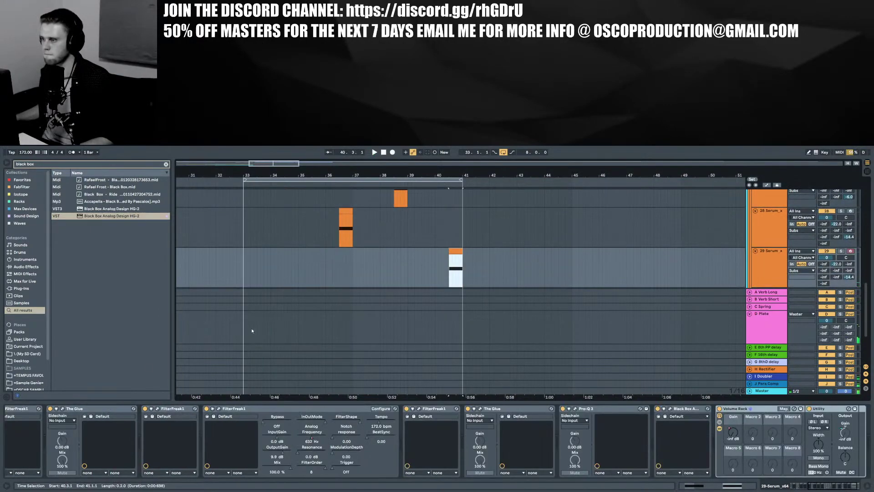
key("a")
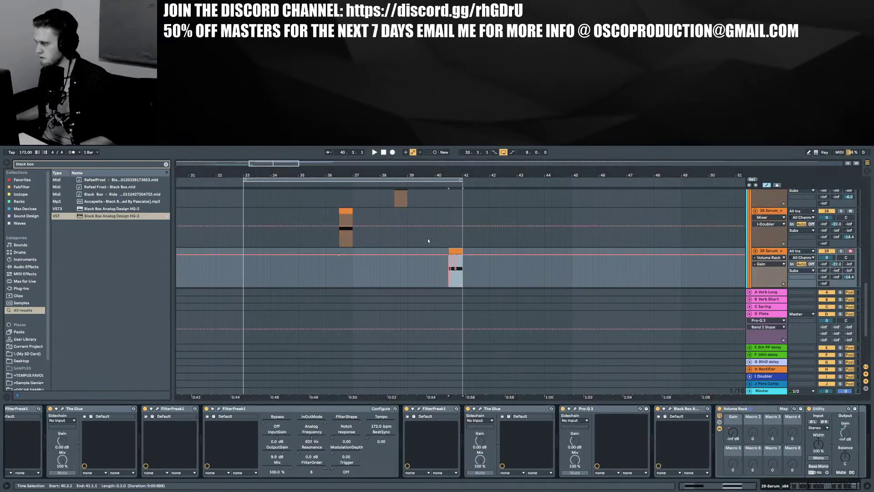
left_click_drag(444, 174, 428, 250)
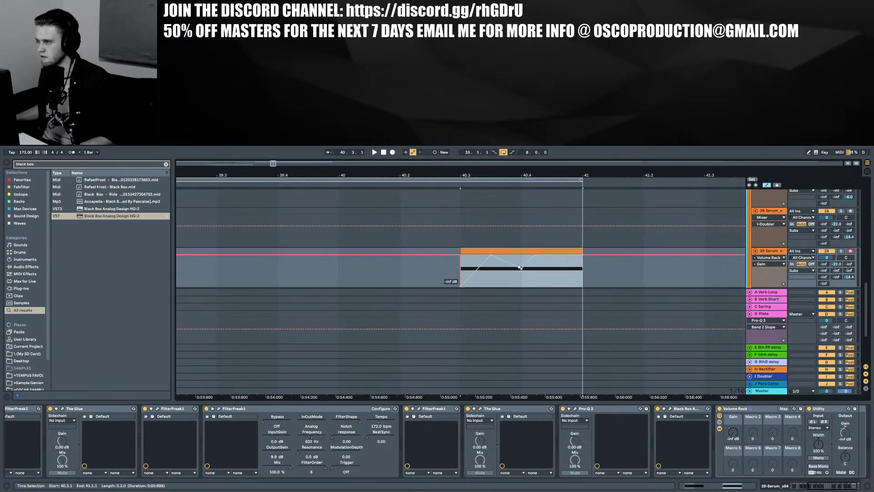
left_click(486, 276)
left_click_drag(477, 273, 461, 273)
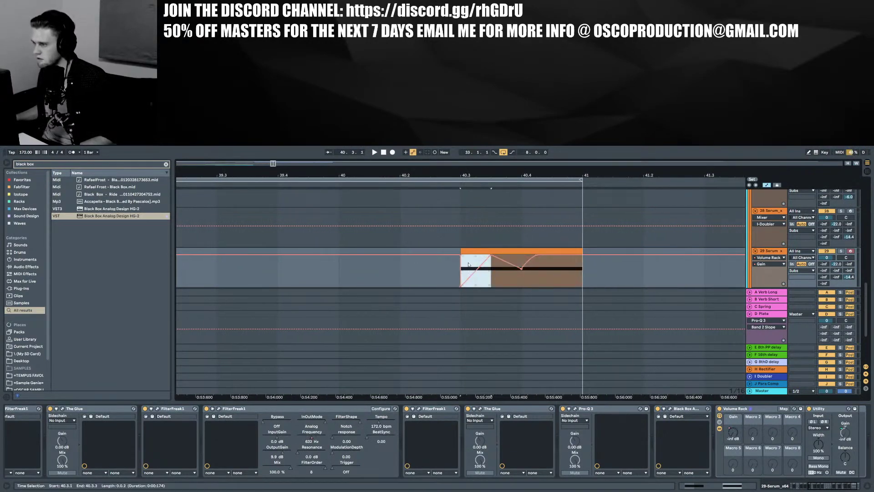
right_click(469, 264)
left_click(500, 436)
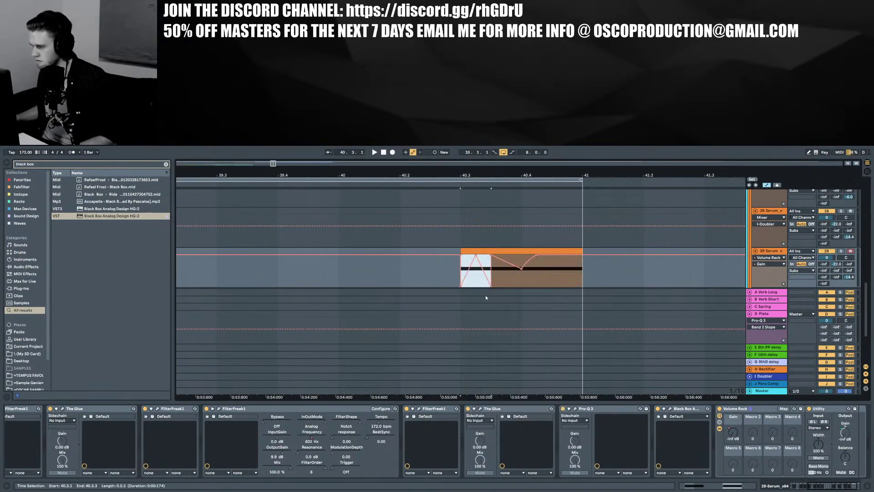
Duplicate the triangle gain automation across the rest of the 29 Serum clip and delete the excess after bar 41
key("ctrl+d")
key("ctrl+d")
key("ctrl+d")
key("ctrl+d")
key("Delete")
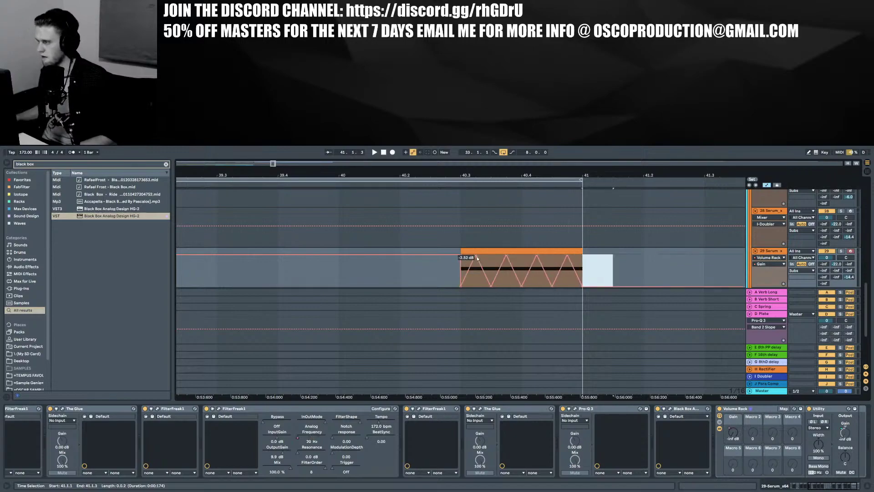
Audition the 29 Serum clip, hide the automation and device view, and fit the zoomed-out arrangement's track heights to the window
left_click(473, 252)
key("space")
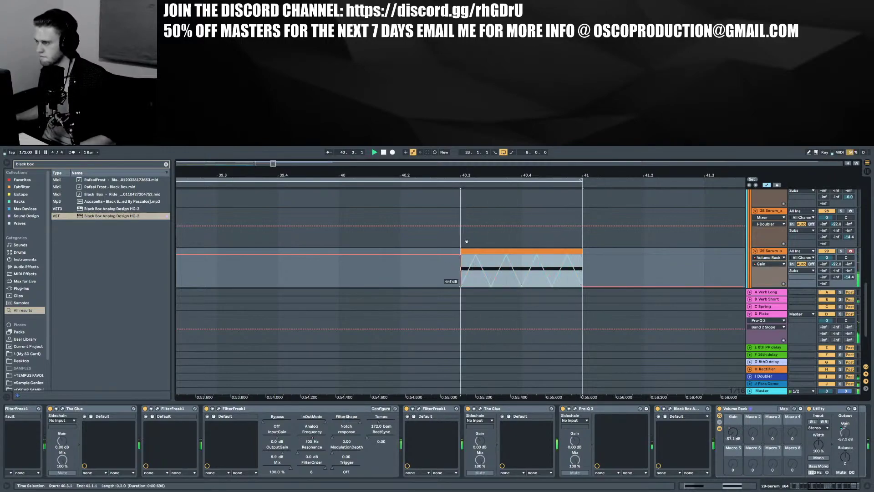
key("a")
left_click_drag(434, 174, 434, 100)
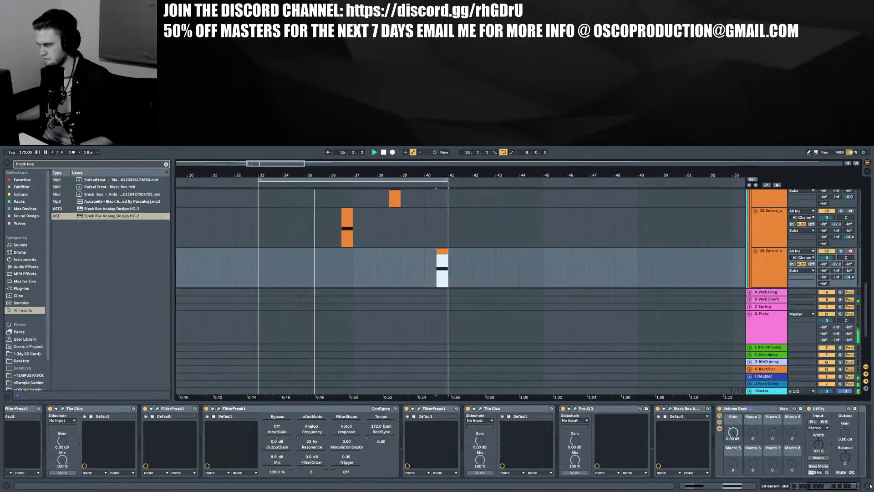
key("ctrl+alt+l")
key("h")
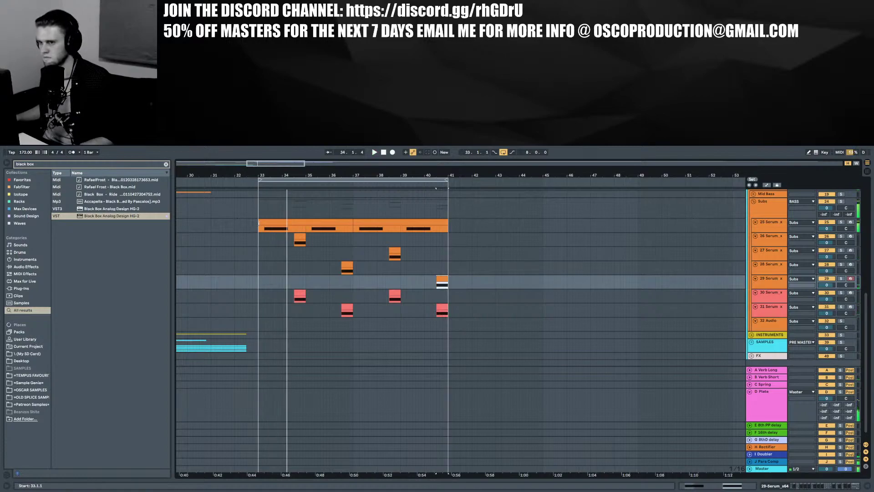
Duplicate all the sub bass clips from bars 33–41 and align the copies to start at 41.1.1
left_click_drag(257, 220, 447, 310)
key("ctrl+d")
left_click(466, 228)
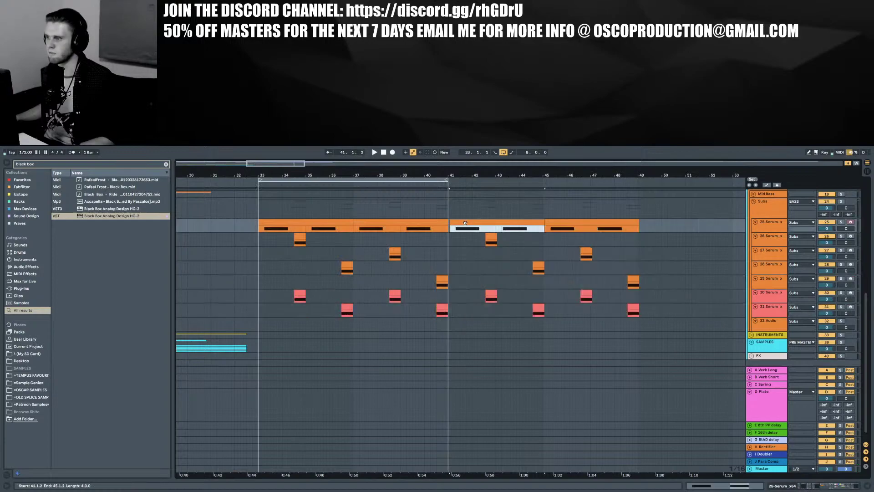
left_click(636, 312, "shift")
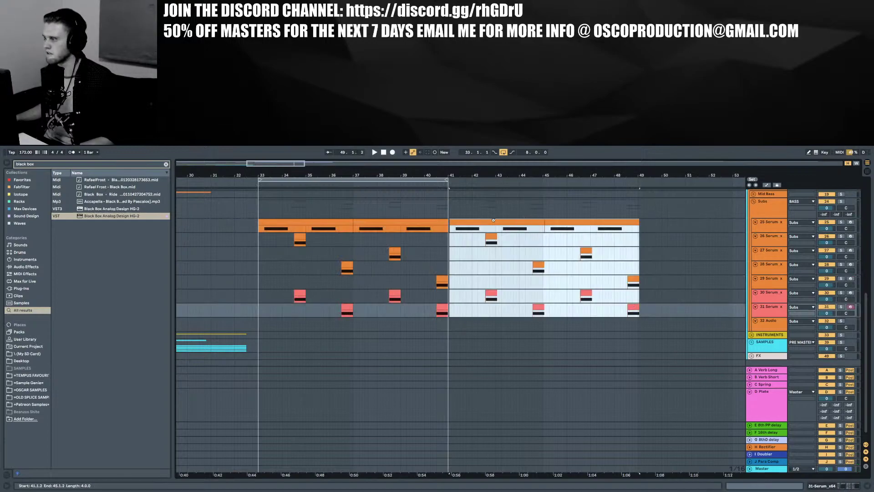
left_click_drag(455, 222, 451, 222)
scroll(421, 238, "down", 1)
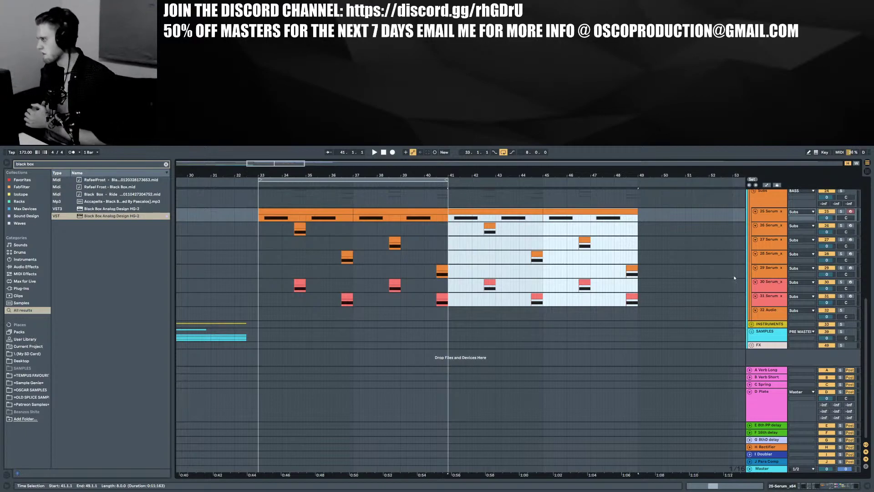
Hide the return tracks, unfold the Mid Bass group, and show the group's device chain
left_click(864, 451)
scroll(814, 386, "up", 5)
scroll(813, 386, "down", 2)
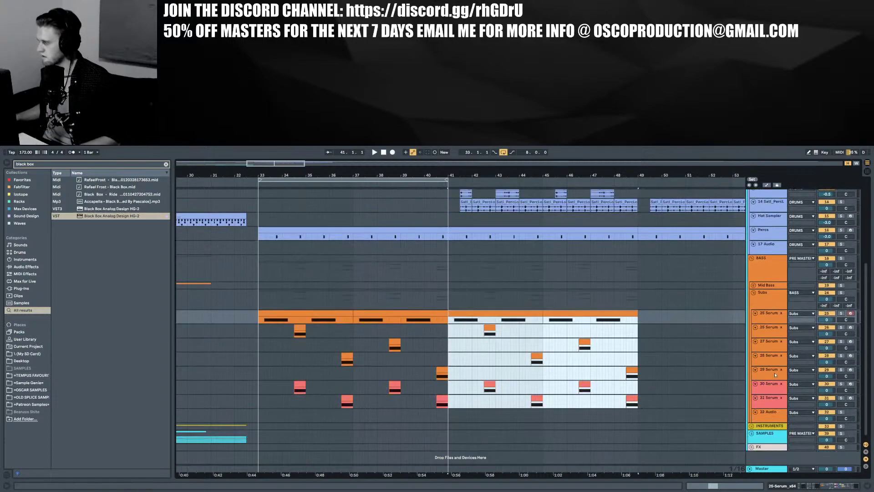
scroll(705, 367, "up", 1)
scroll(704, 366, "down", 1)
scroll(705, 367, "down", 1)
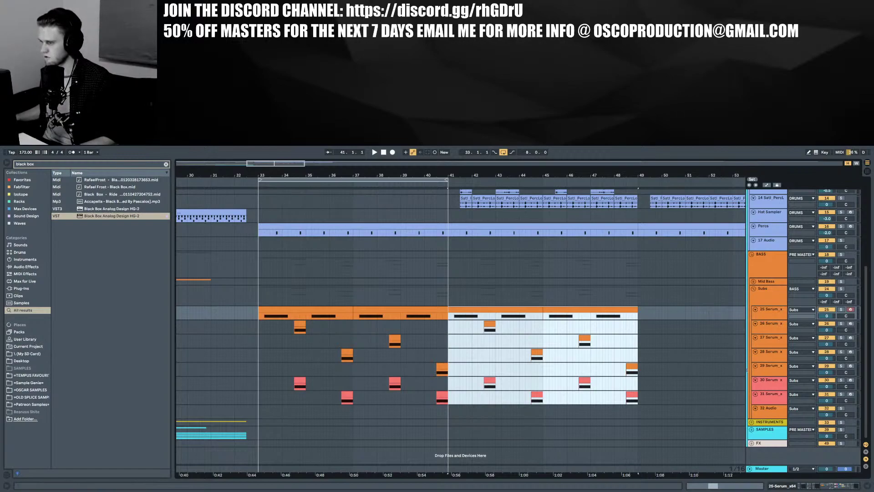
left_click(766, 399)
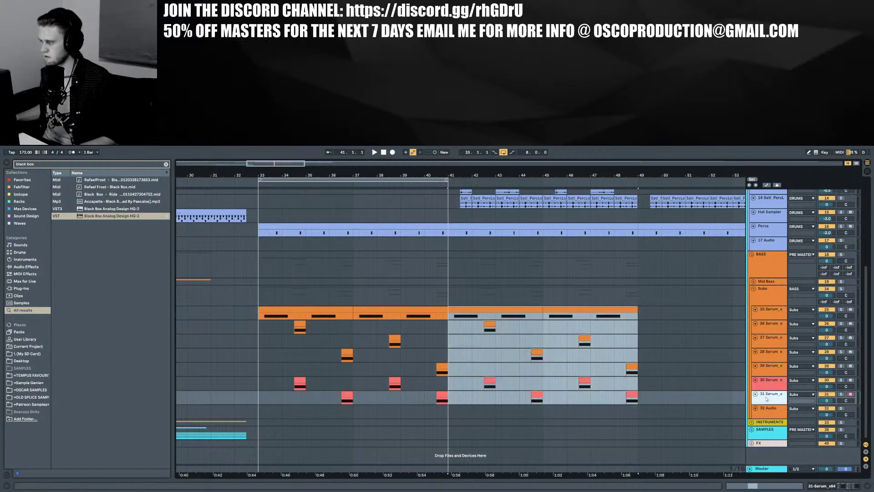
left_click(753, 282)
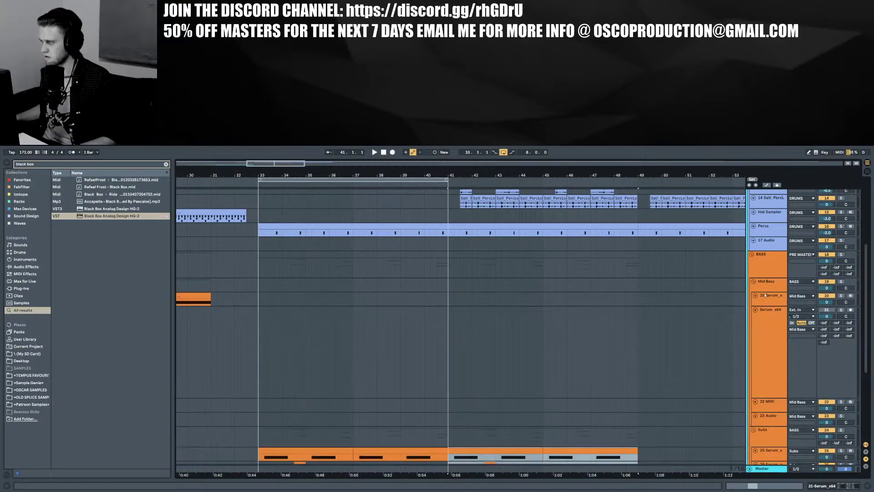
left_click(848, 486)
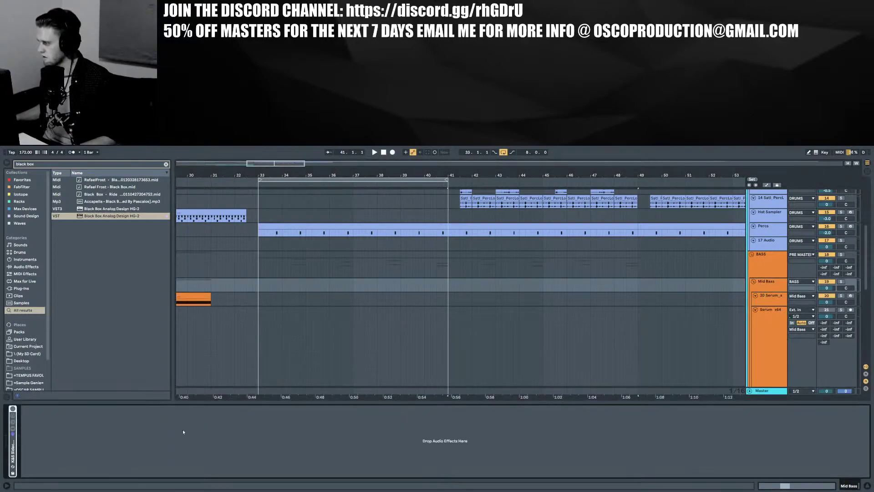
Add EQ Eight after the sidechain device on the Mid Bass group and set band 1 to a steep low cut at about 198 Hz
left_click(166, 163)
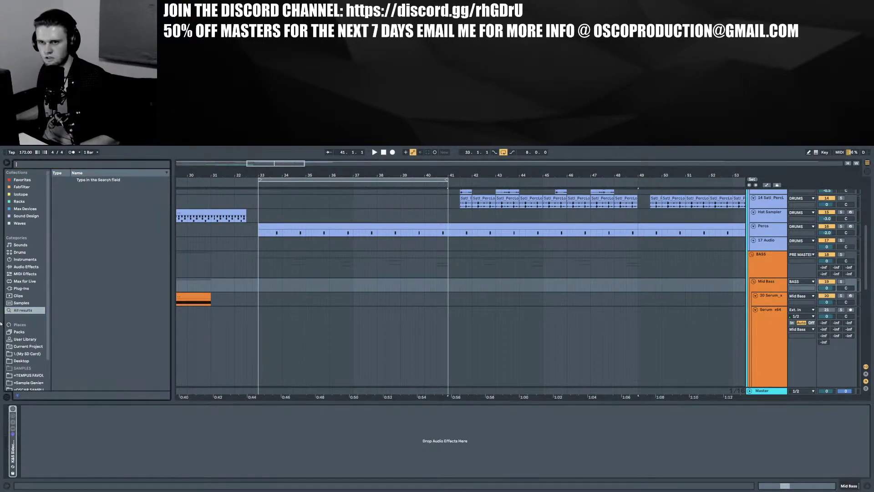
left_click(24, 266)
left_click_drag(73, 282, 96, 410)
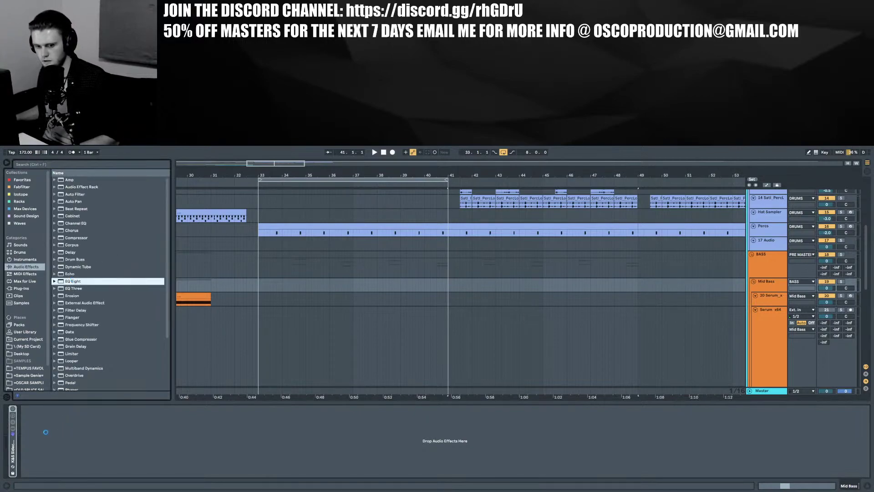
left_click_drag(46, 432, 77, 441)
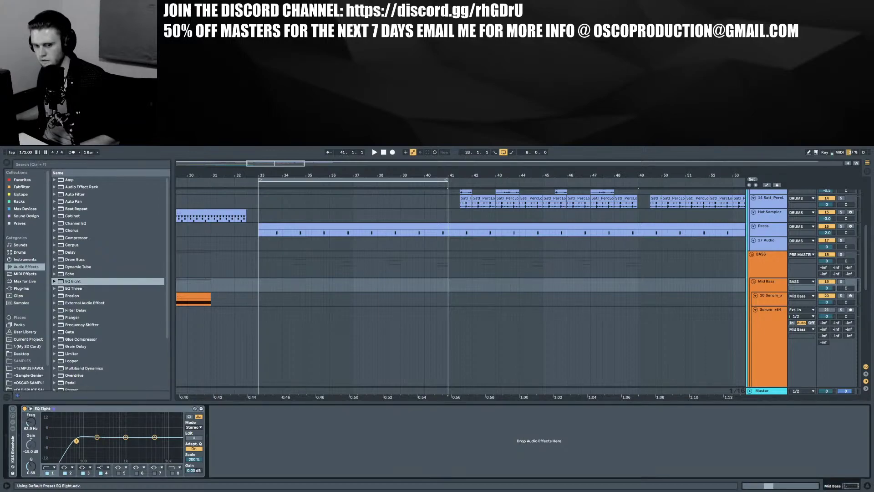
left_click(51, 468)
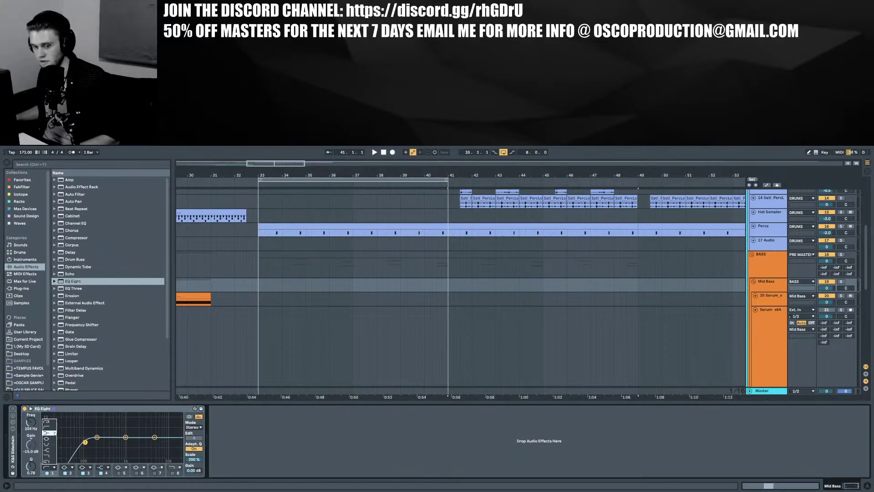
left_click(49, 422)
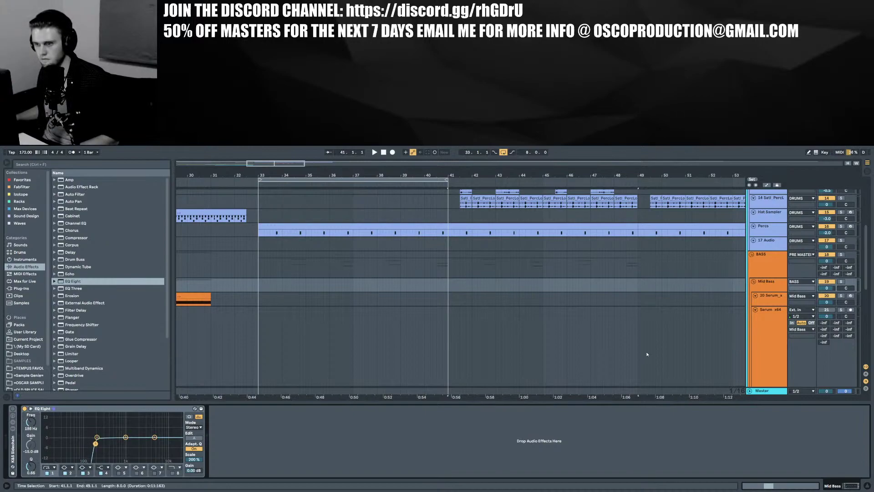
Compact the track heights, zoom out to the full arrangement, and move 20 Serum from Mid Bass into the Subs group above 25 Serum
left_click(736, 301)
left_click(767, 314)
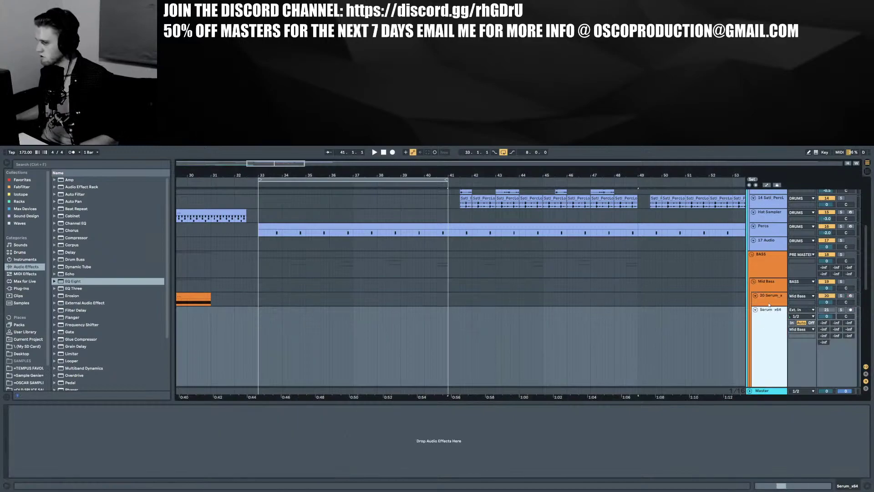
left_click(769, 299)
scroll(799, 348, "down", 2)
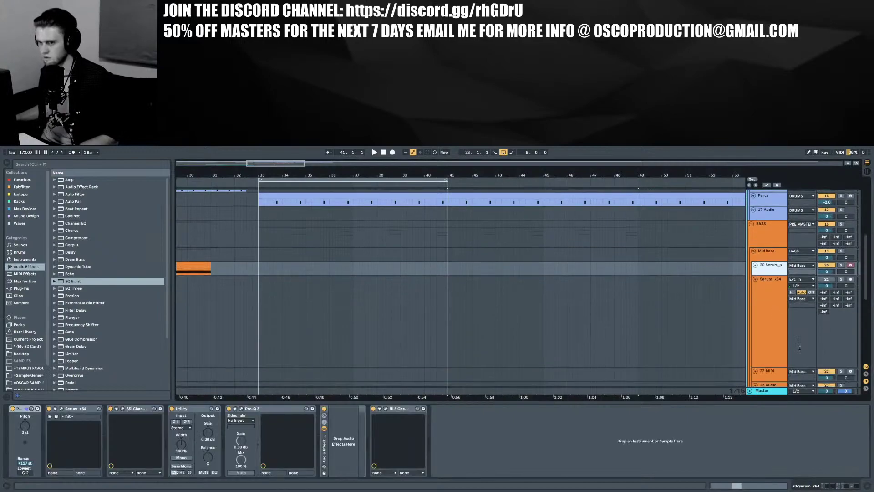
key("h")
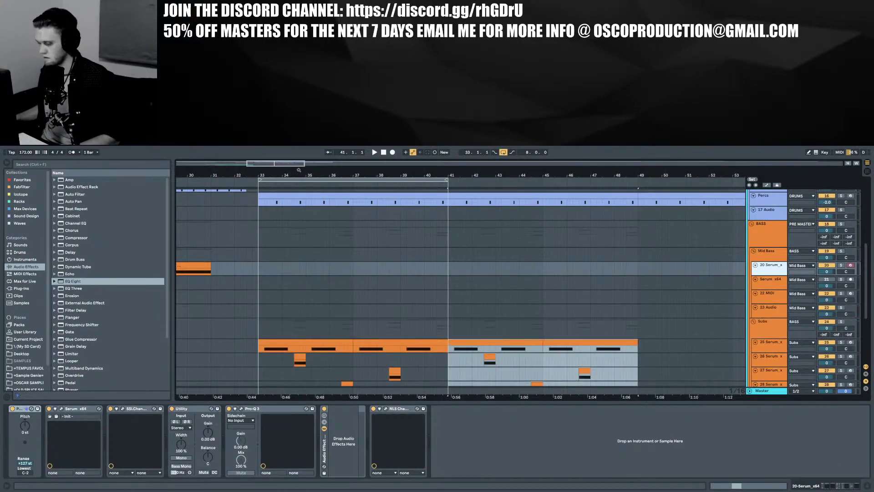
key("h")
key("h")
left_click_drag(309, 175, 246, 159)
scroll(261, 263, "down", 3)
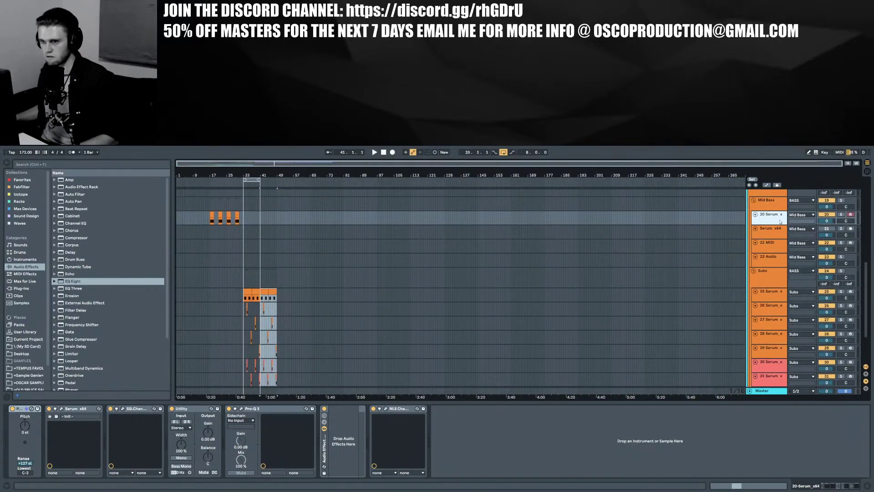
left_click_drag(780, 222, 775, 284)
Rename the moved Serum track "Intro bass" and save the project
right_click(773, 283)
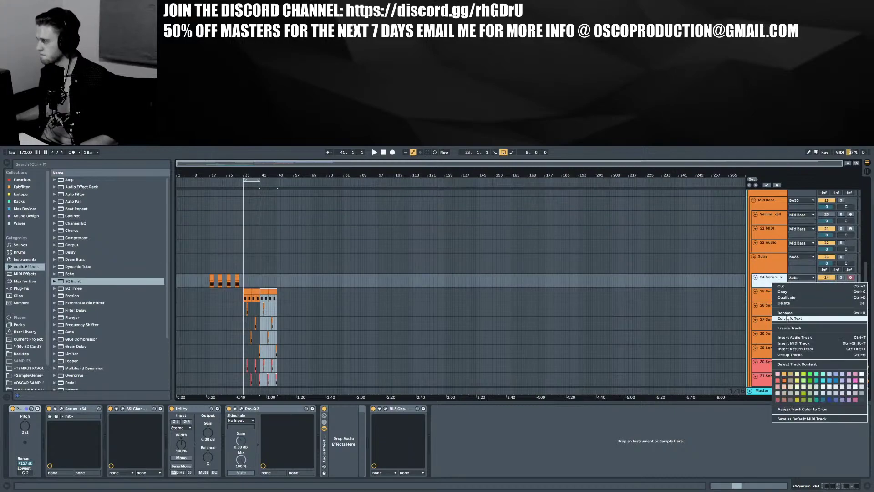
left_click(787, 318)
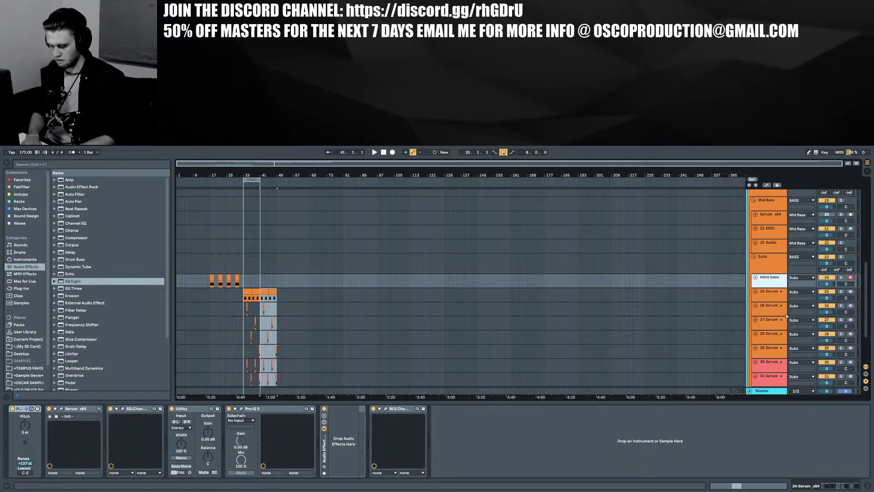
type("Intro bass")
key("Return")
key("ctrl+s")
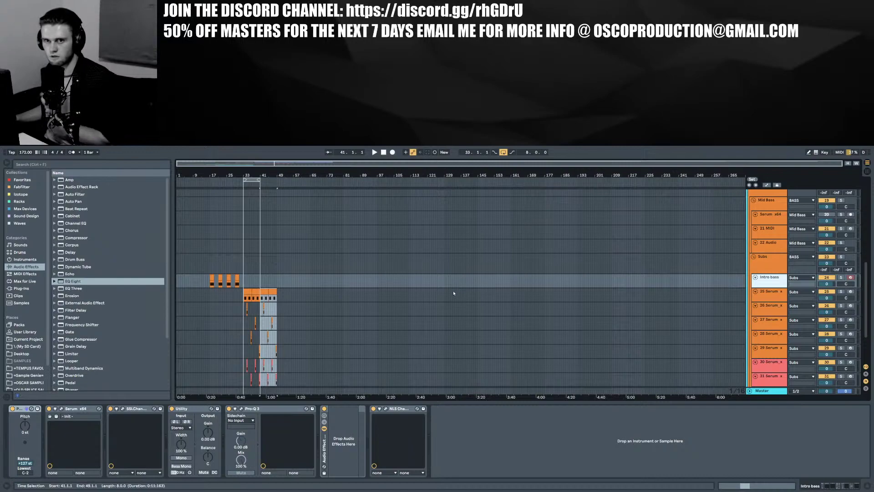
scroll(398, 300, "up", 5)
scroll(376, 296, "down", 9)
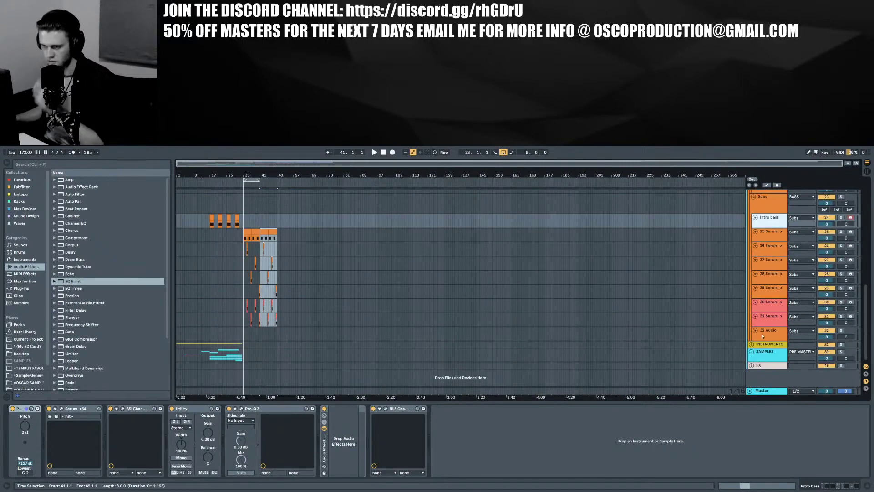
Search the browser for Operator and load it onto the empty 21 MIDI track in the Mid Bass group
left_click(870, 487)
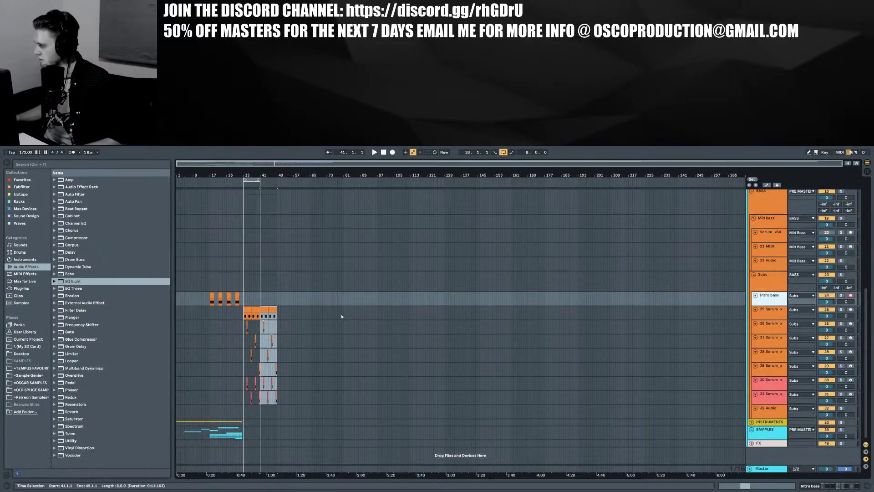
key("z")
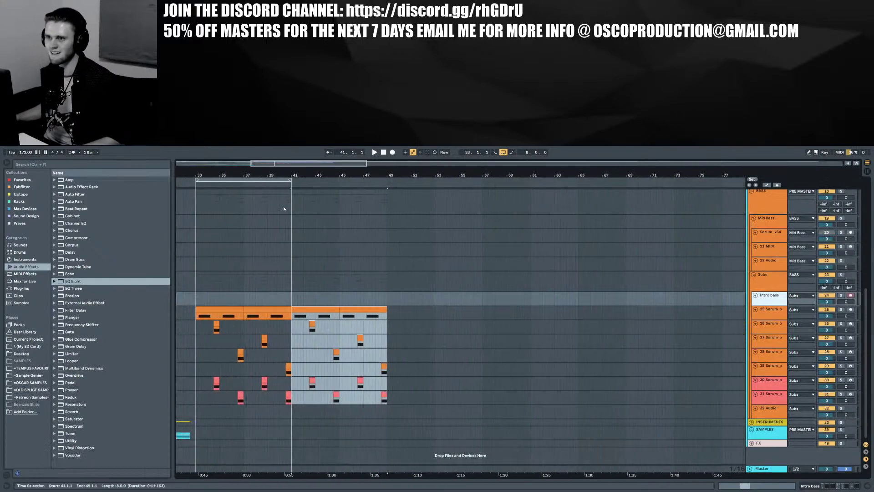
scroll(284, 209, "up", 8)
scroll(292, 202, "down", 6)
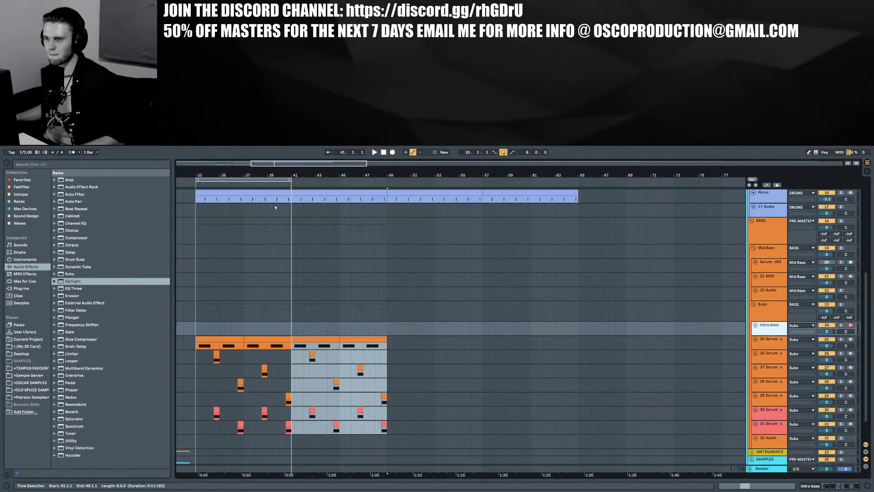
scroll(275, 207, "down", 2)
left_click_drag(264, 174, 385, 174)
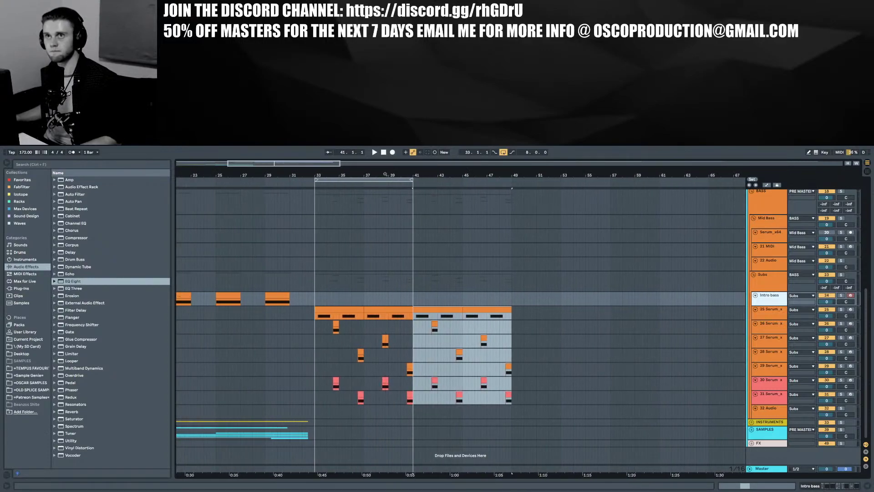
left_click(765, 237)
left_click(772, 248)
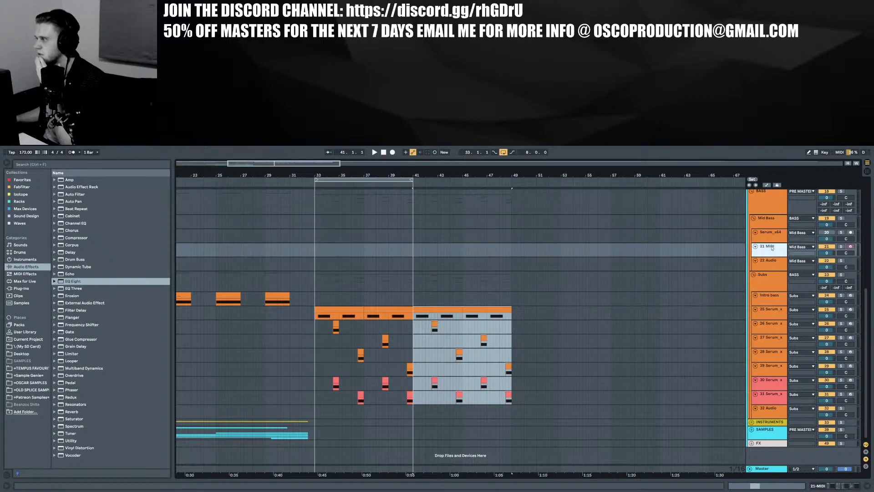
key("ctrl+f")
type("operator")
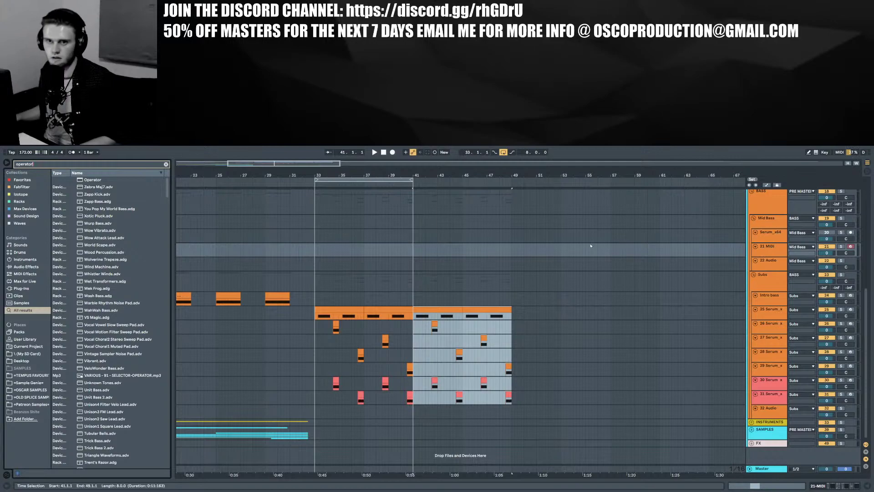
scroll(103, 229, "down", 4)
scroll(102, 230, "up", 4)
left_click(95, 180)
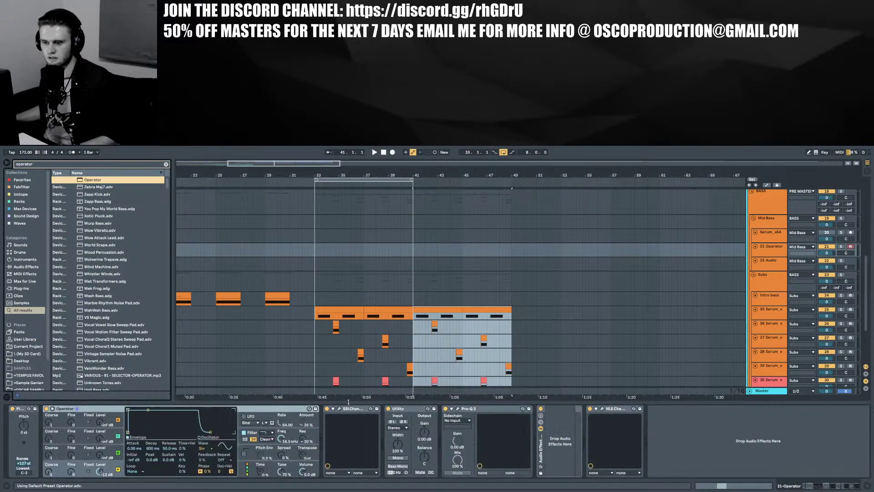
Insert an eight-bar MIDI clip on the Operator track from bar 33 to bar 41
left_click(362, 327)
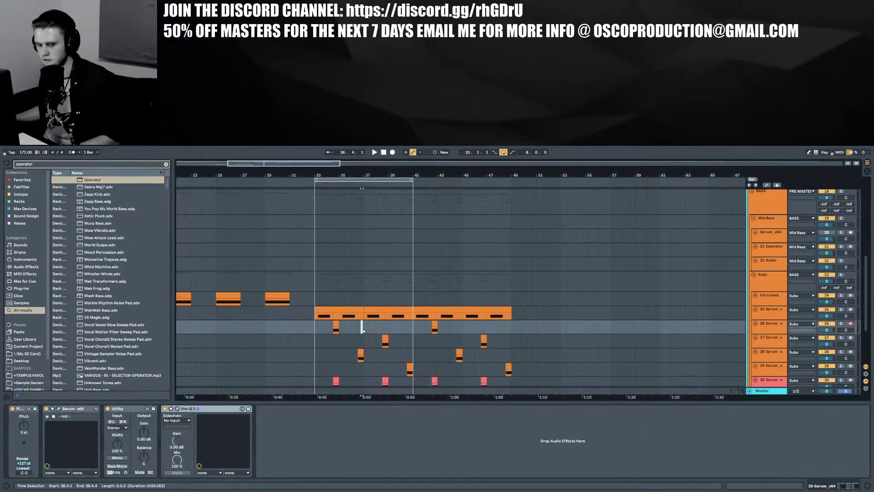
left_click(316, 250)
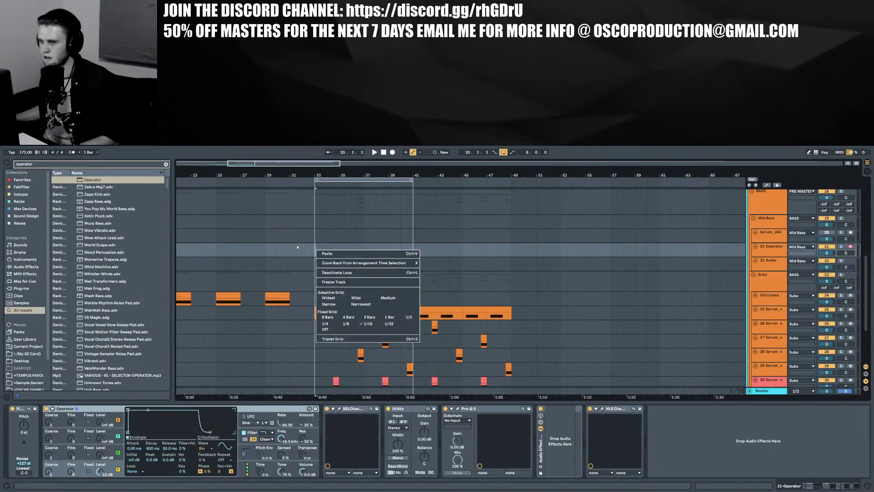
left_click(313, 246)
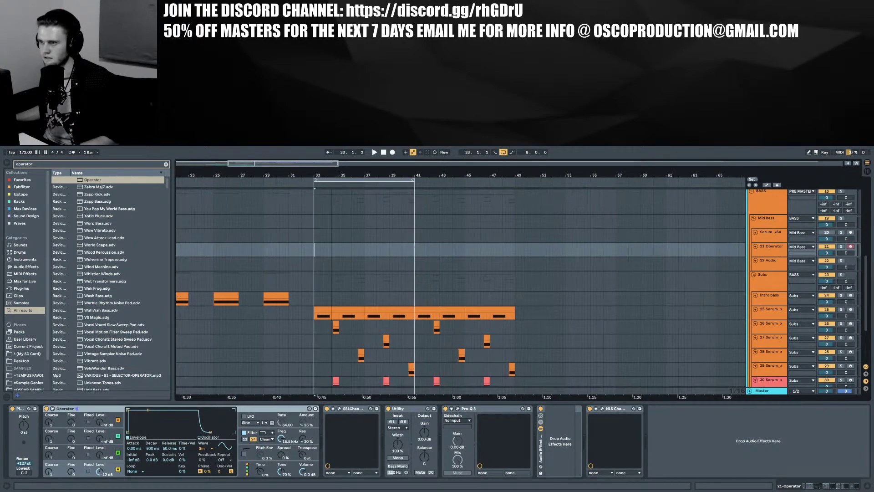
scroll(337, 191, "up", 2)
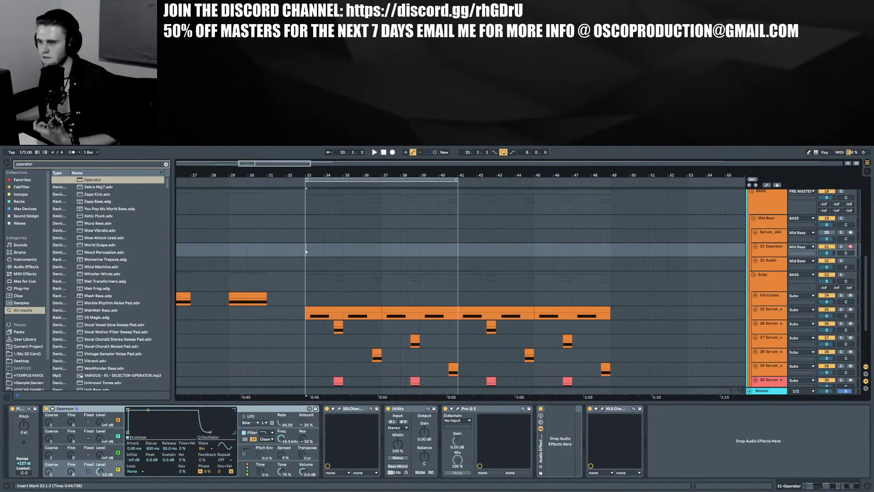
left_click_drag(306, 251, 469, 253)
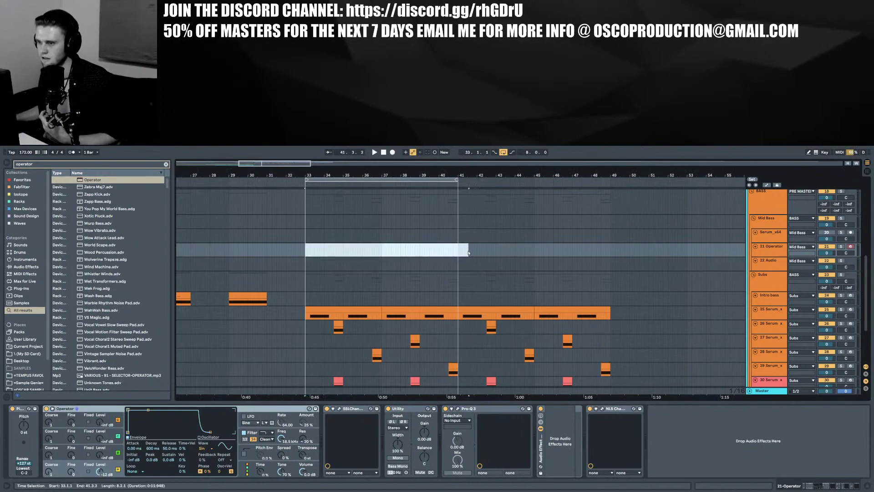
right_click(459, 251)
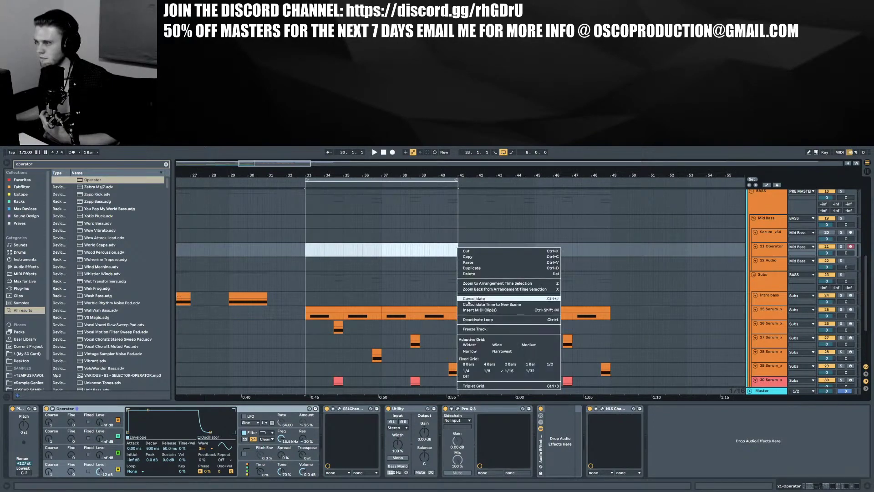
left_click(466, 309)
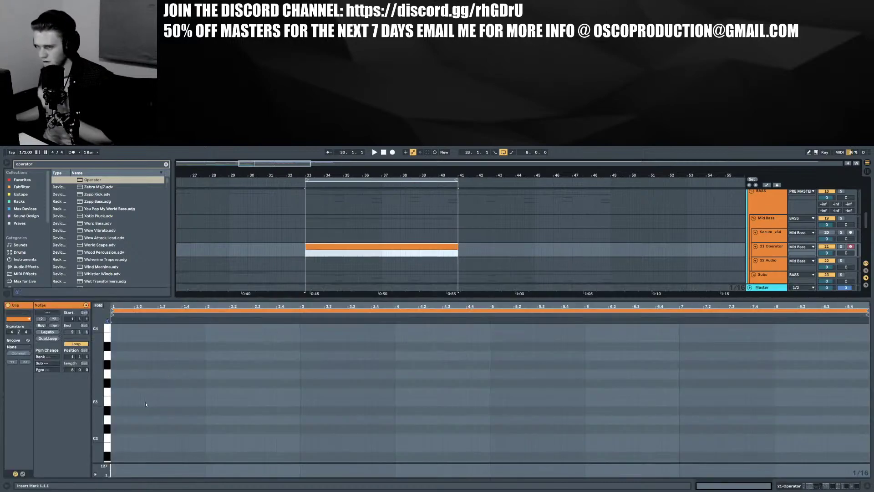
Add an E1 note to the new Operator clip and stretch it over the full eight bars
scroll(110, 403, "down", 3)
scroll(109, 404, "down", 8)
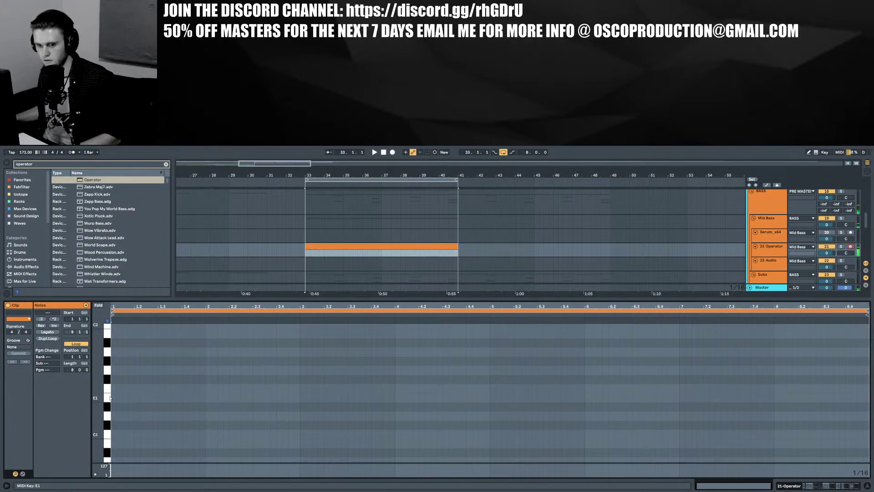
left_click(109, 397)
double_click(115, 398)
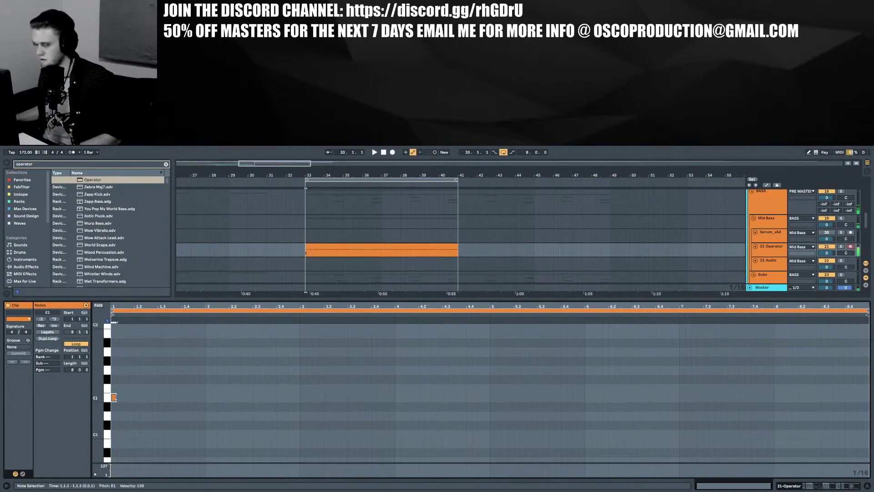
left_click_drag(116, 397, 845, 394)
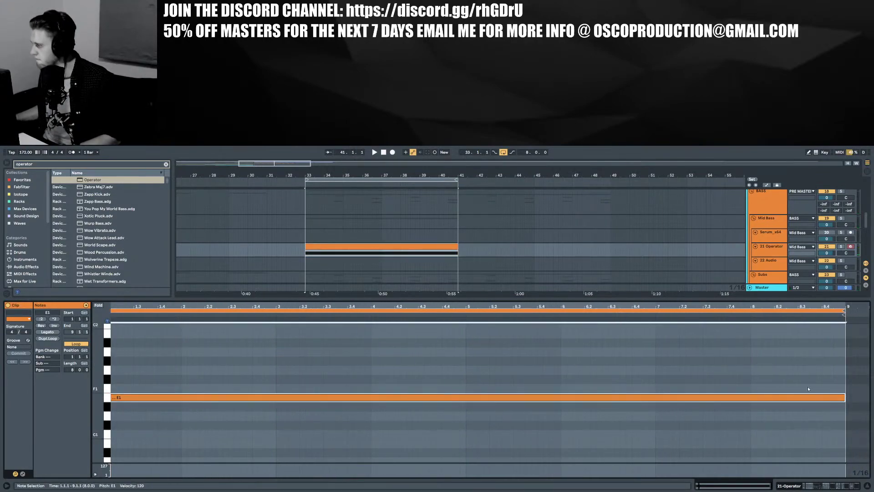
Solo the Mid Bass group and raise Operator's oscillator B level to about -21 dB during playback
key("space")
left_click(789, 485)
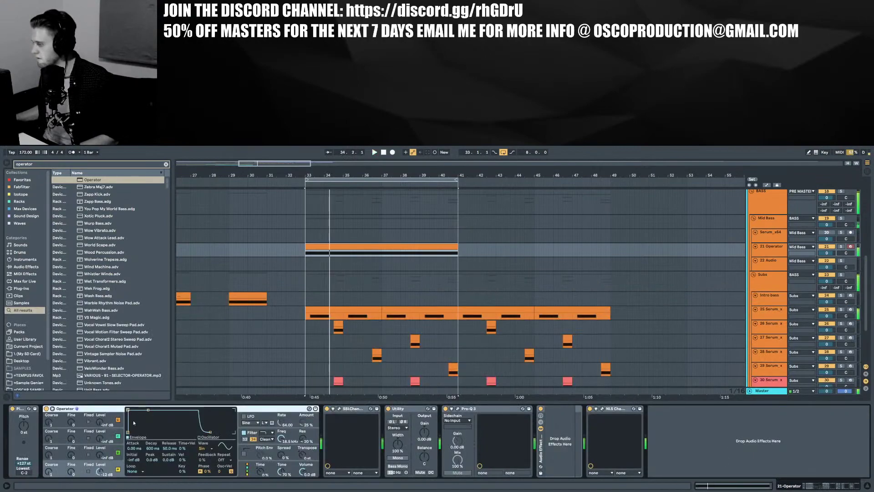
left_click(841, 218)
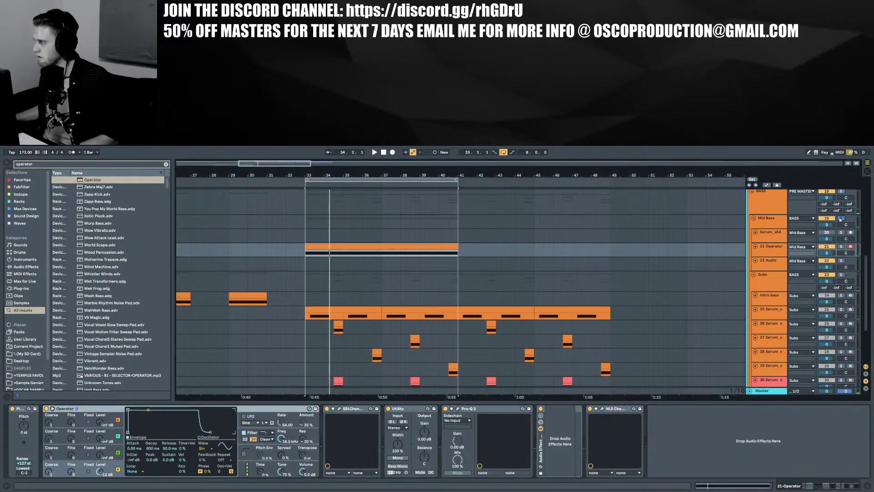
key("space")
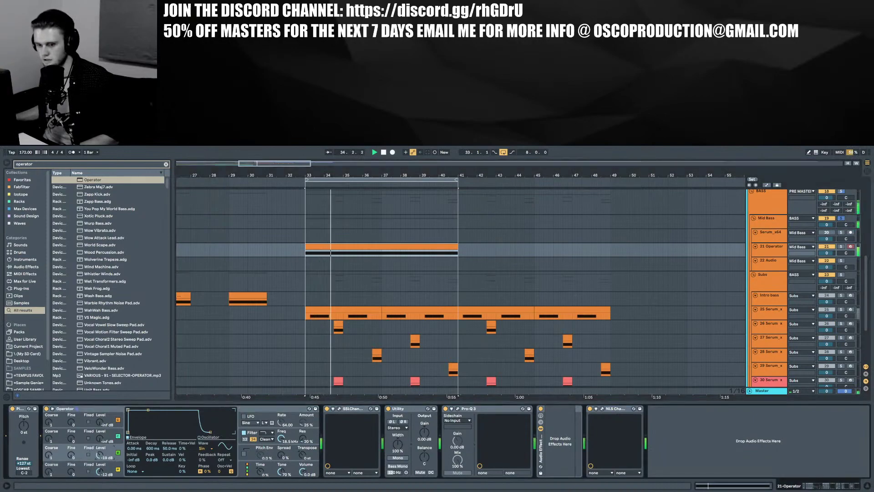
left_click_drag(99, 455, 101, 449)
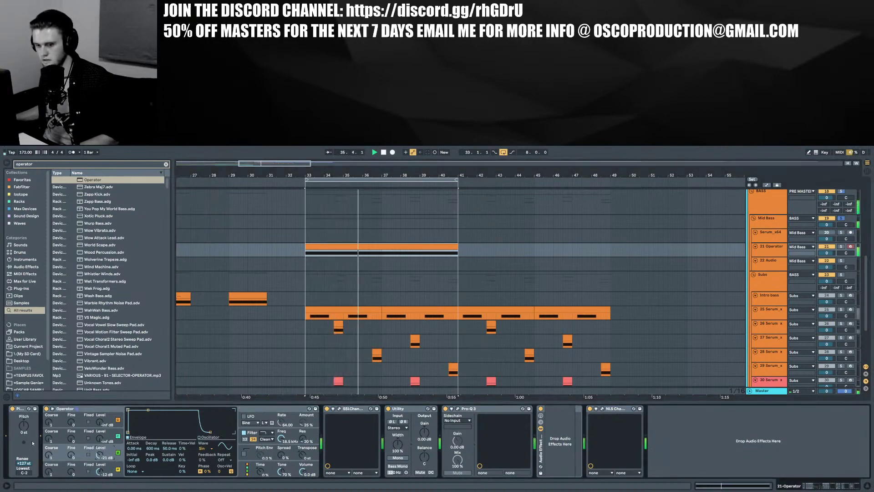
Raise oscillator C's coarse ratio and draw its first few harmonics as a custom waveform
left_click(117, 435)
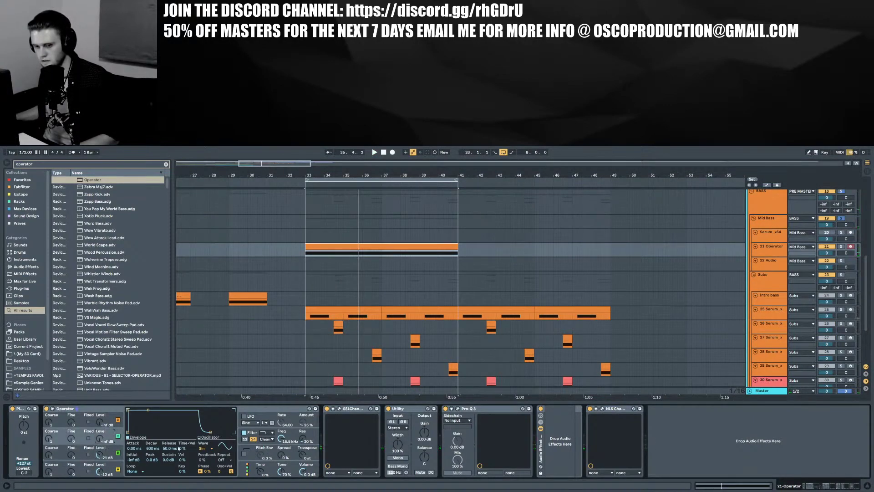
left_click_drag(49, 438, 48, 433)
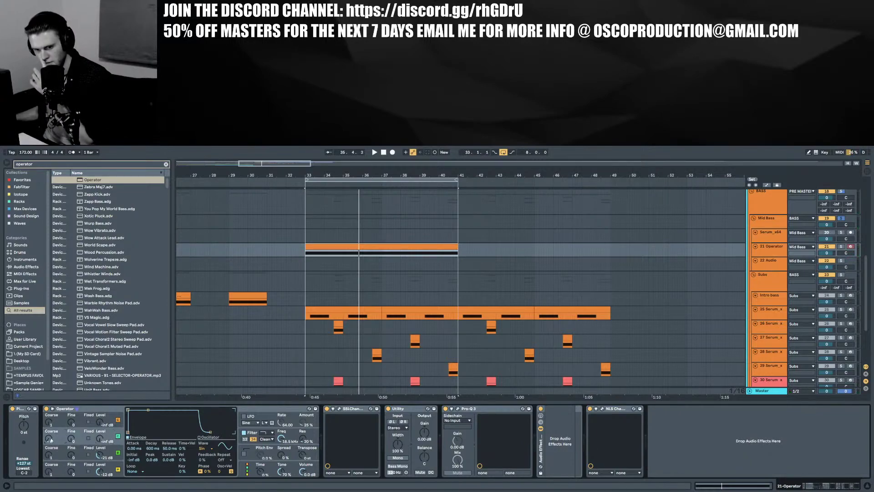
left_click(205, 448)
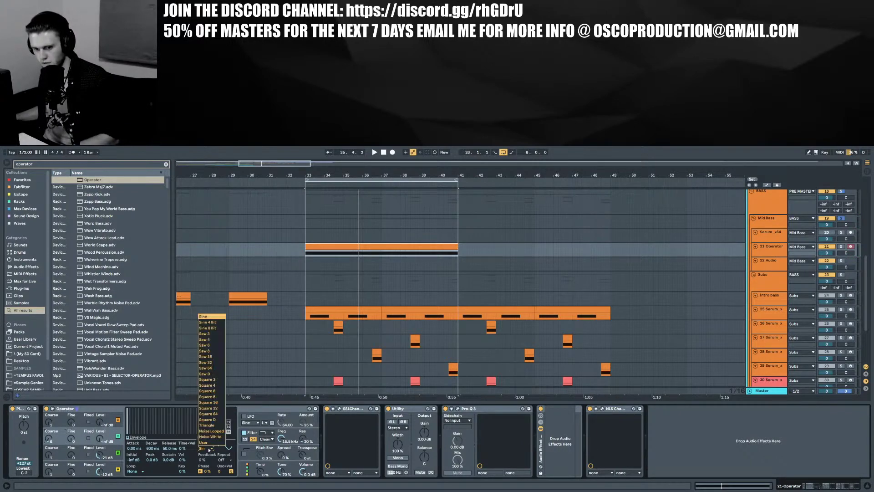
left_click(157, 436)
left_click(229, 421)
left_click(129, 418)
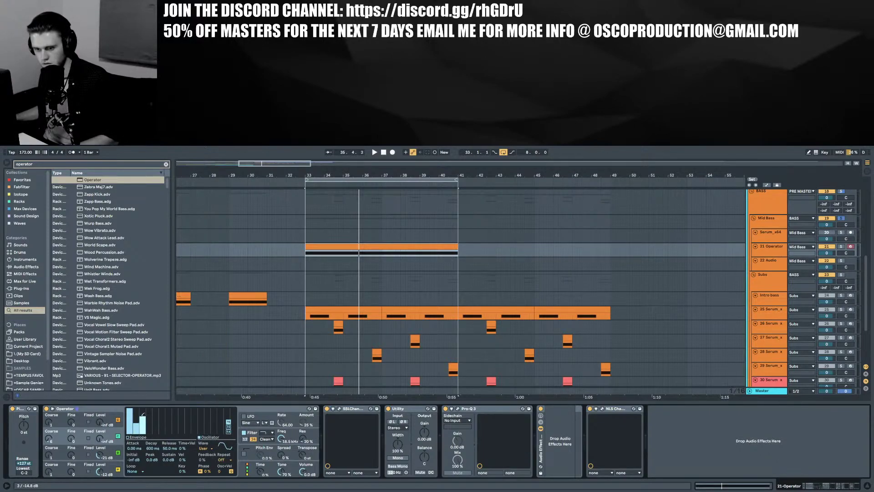
key("space")
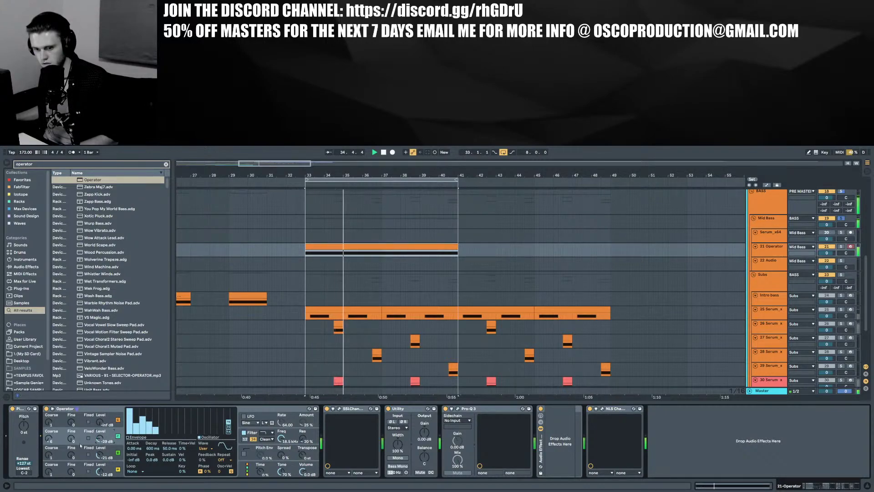
Lower oscillator C's coarse ratio and rework its first harmonics while auditioning the looped note
left_click_drag(48, 438, 48, 443)
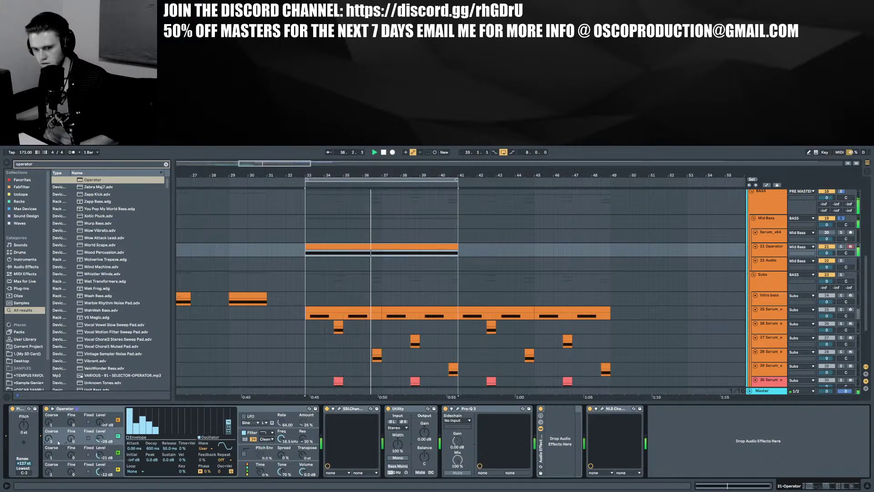
key("space")
key("space")
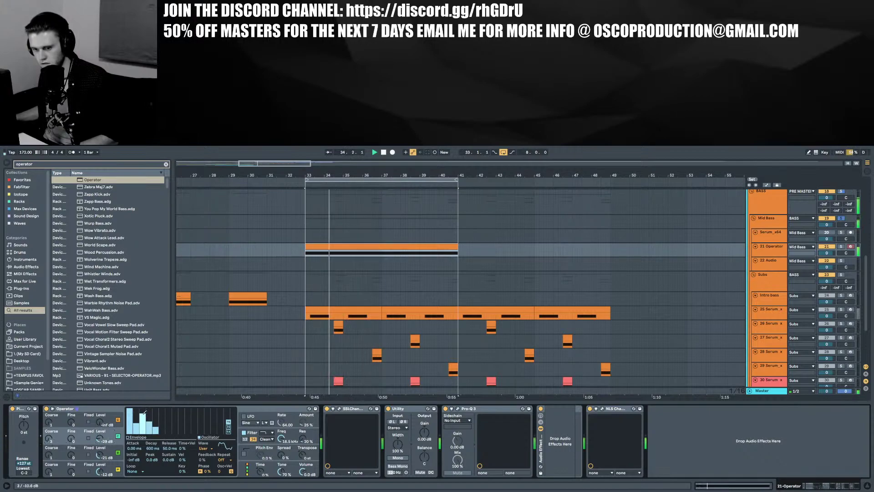
key("space")
key("space")
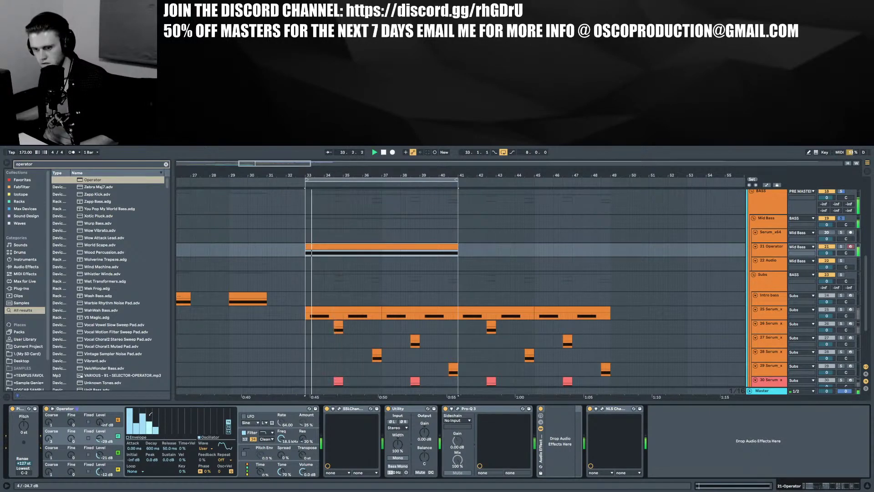
Extend oscillator C's waveform with higher harmonics and set oscillator B's level to -23 dB
left_click(181, 416)
left_click_drag(182, 416, 182, 433)
left_click(168, 424)
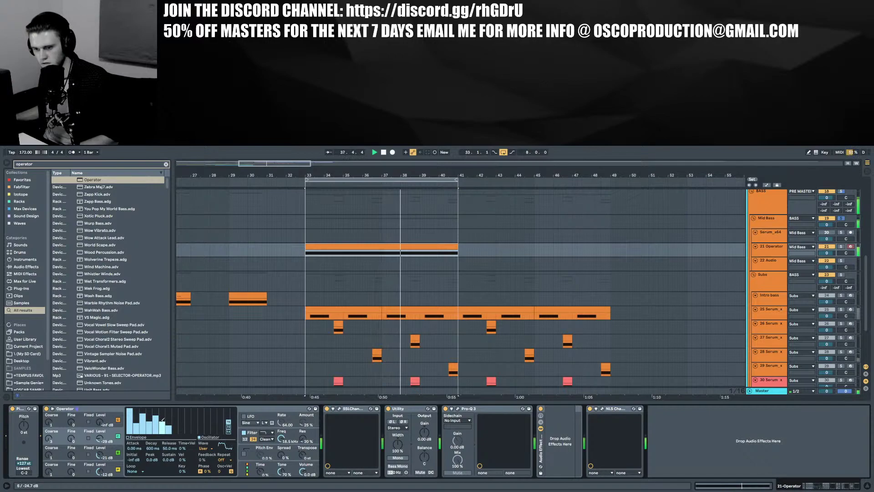
key("space")
left_click_drag(99, 455, 99, 452)
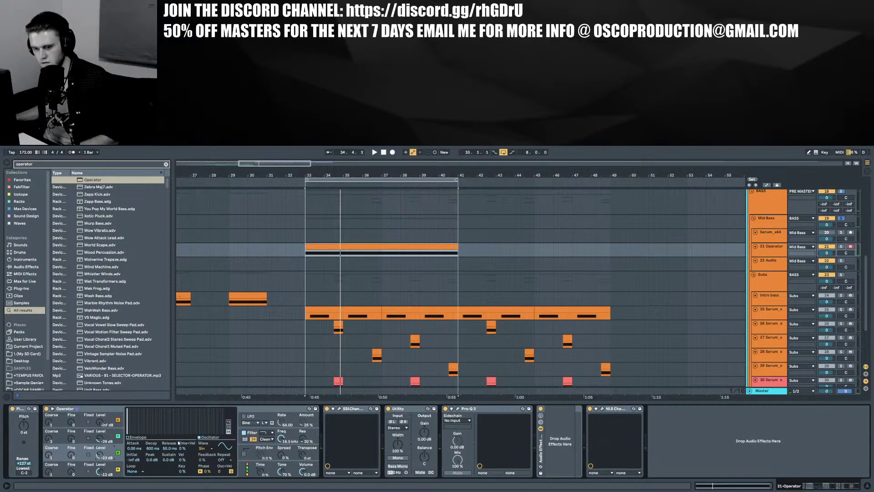
Search the browser for Corpus and add it to the empty Audio Effect Rack after Pro-Q 3 on the Operator track
key("ctrl+f")
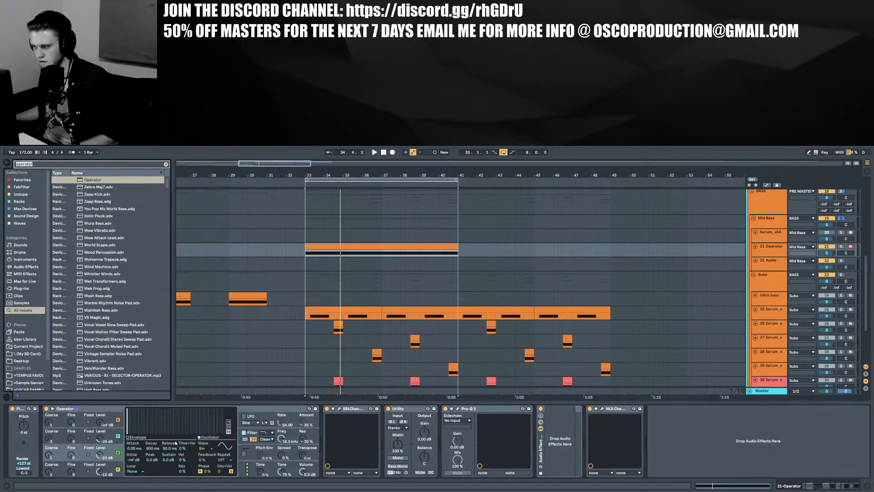
type("cor")
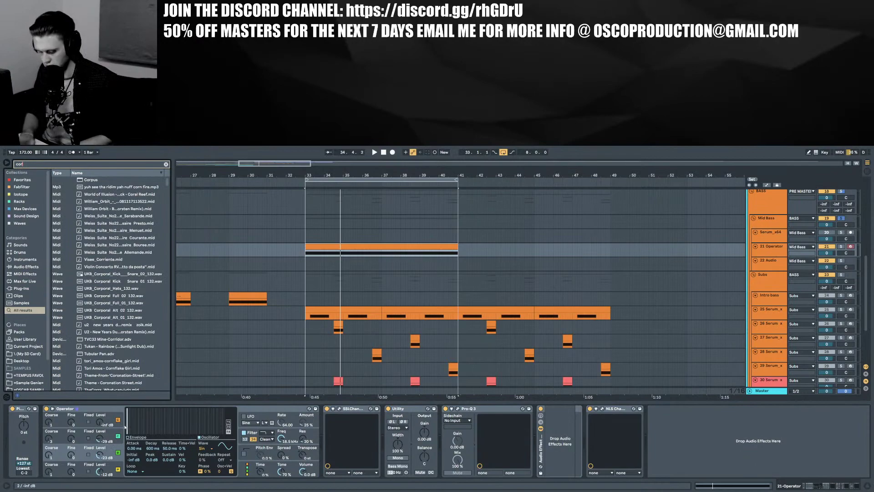
left_click(145, 302)
left_click_drag(91, 180, 553, 432)
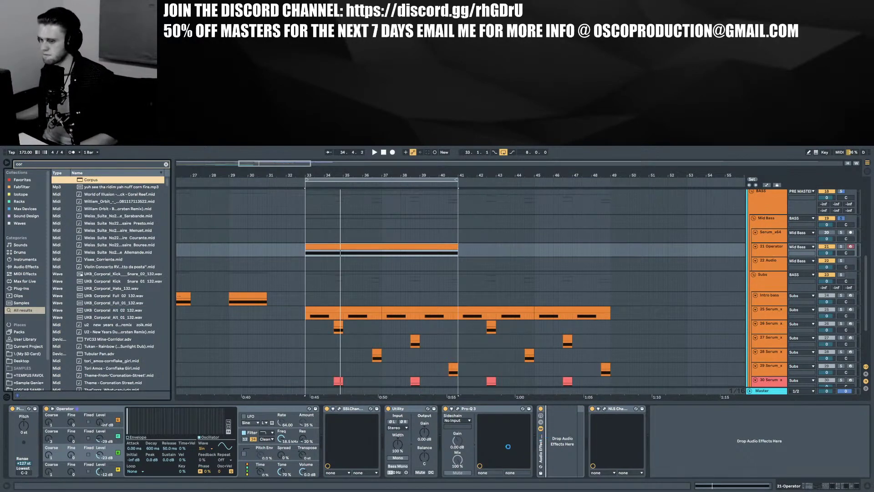
left_click_drag(507, 449, 506, 448)
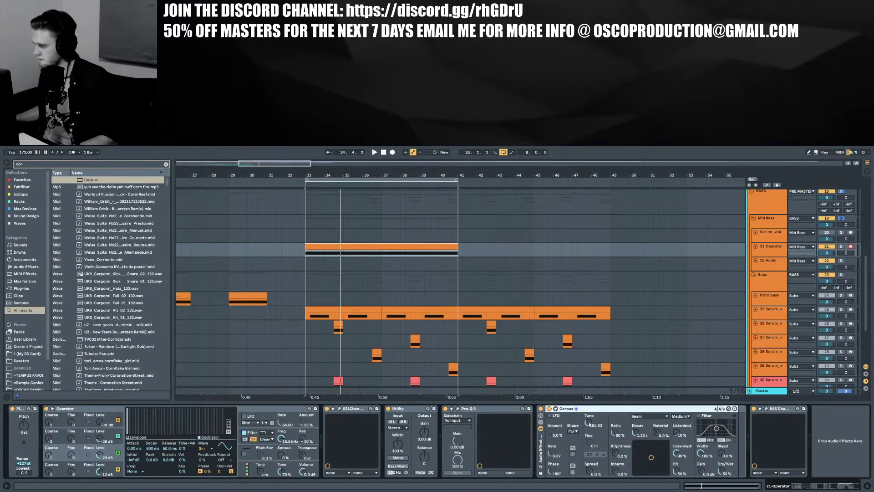
Lower Corpus's tuning on the Operator track and set its resonator type to Membrane while auditioning the loop
left_click_drag(589, 424, 588, 416)
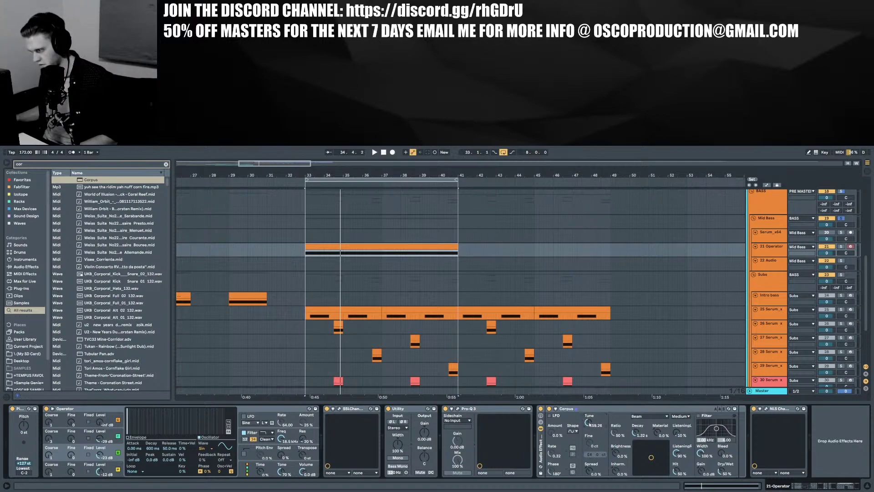
key("space")
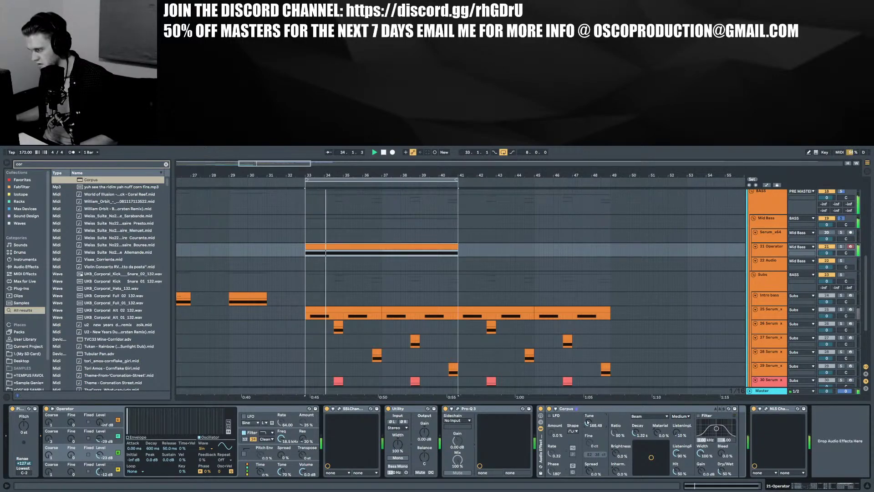
left_click(657, 416)
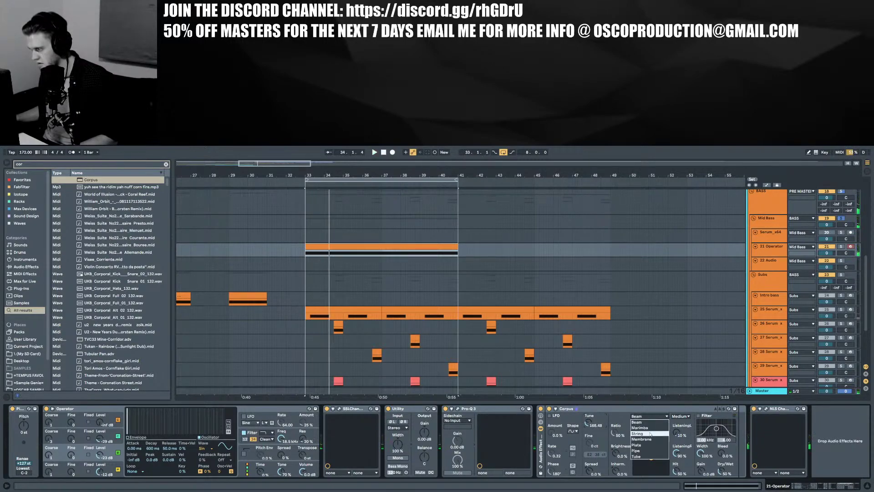
left_click(642, 437)
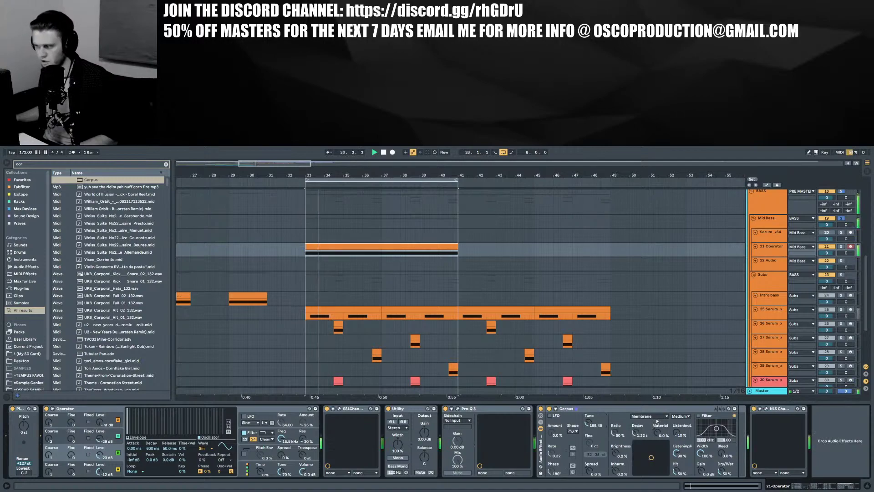
Set Corpus's quality to Full and enable its filter, auditioning the looped bass
left_click(679, 416)
left_click(678, 439)
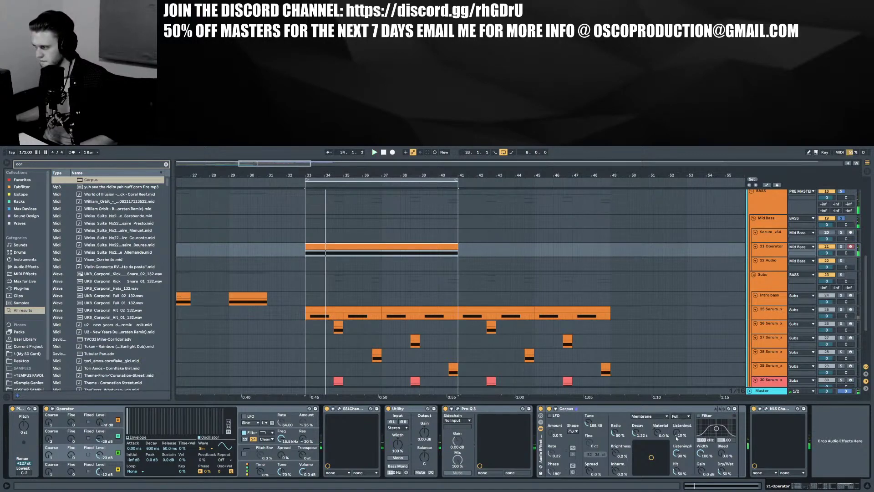
left_click(698, 415)
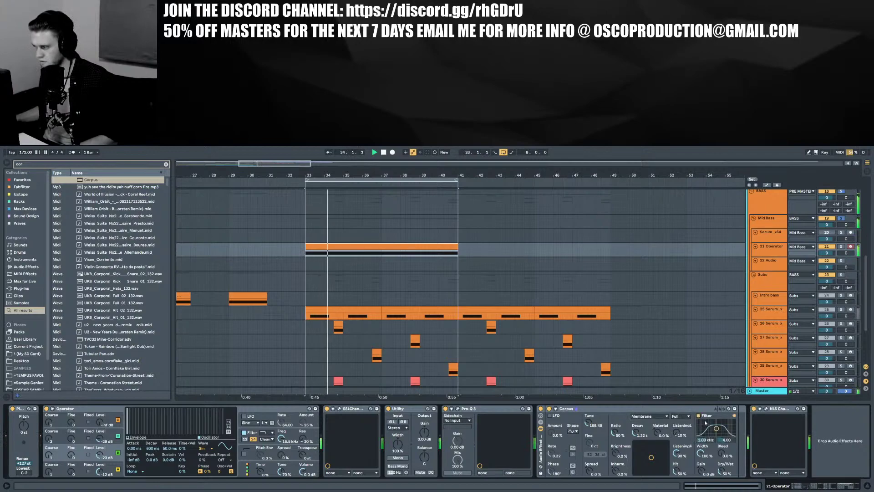
key("space")
key("space")
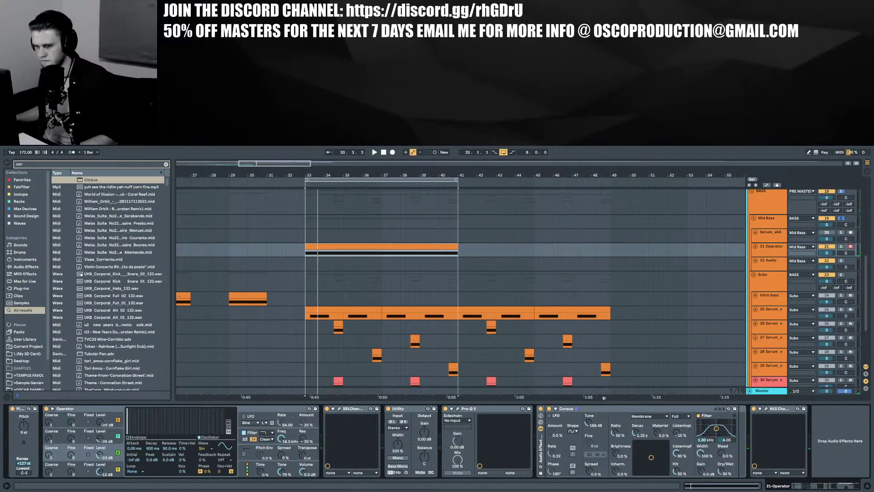
key("ctrl+f")
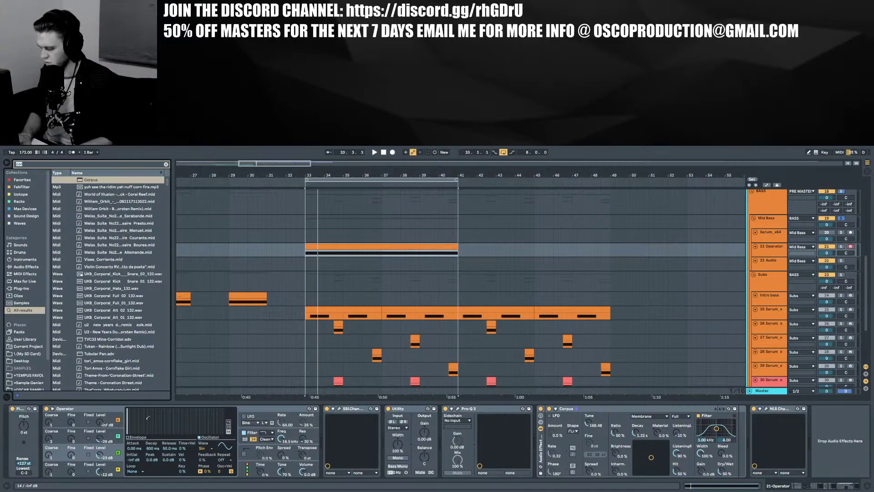
type("manip")
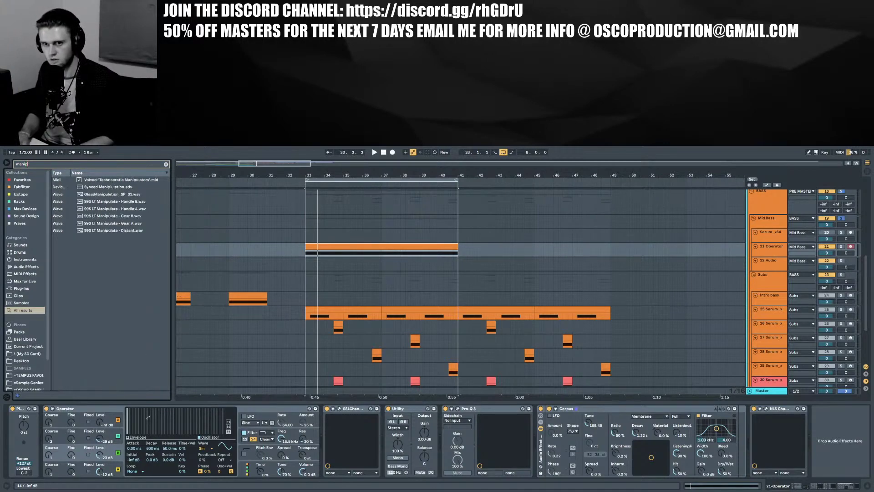
key("BackSpace")
key("BackSpace")
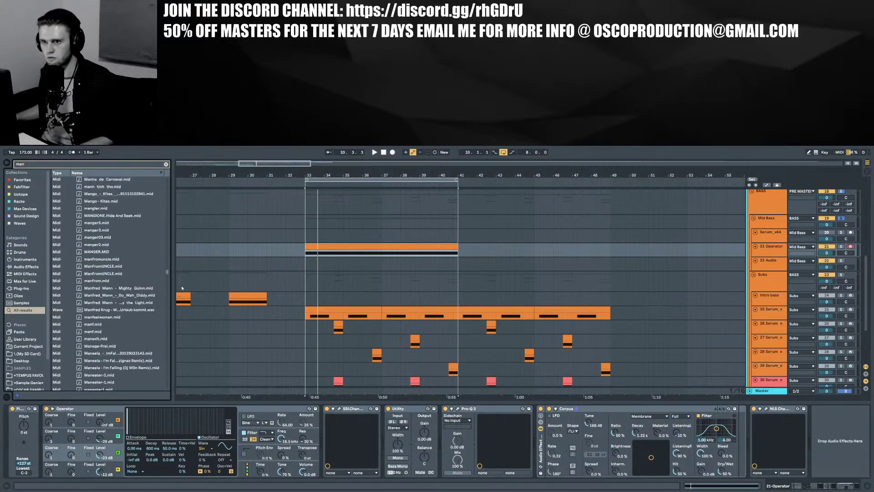
left_click_drag(181, 285, 186, 411)
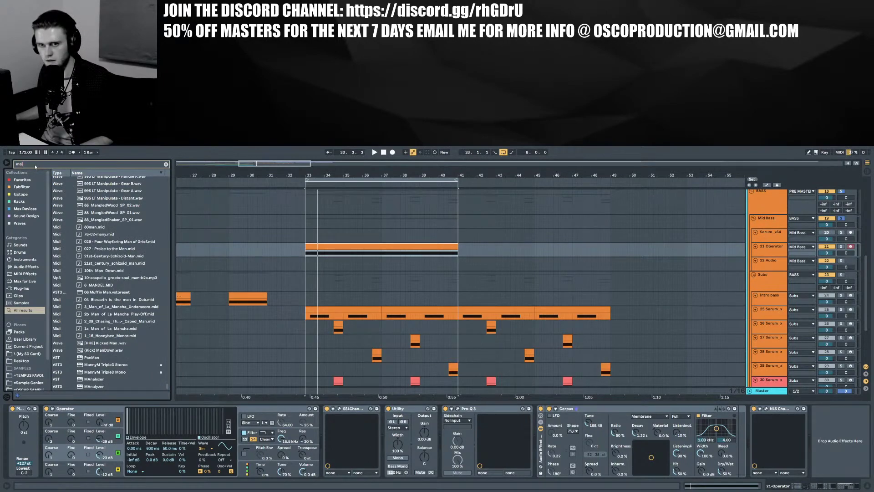
key("BackSpace")
type("i")
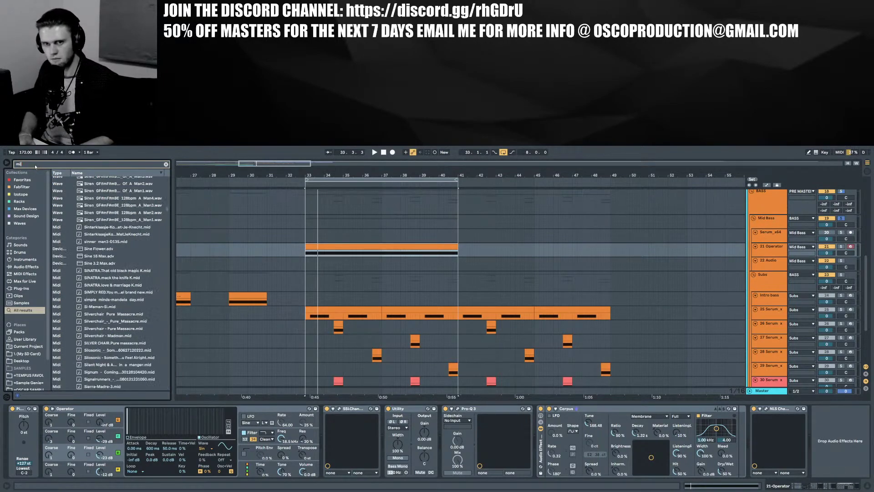
key("BackSpace")
key("BackSpace")
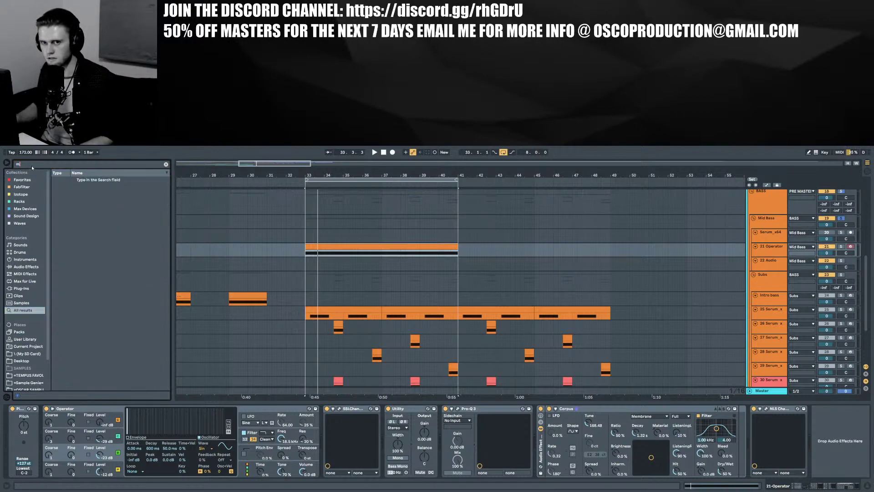
type("mi")
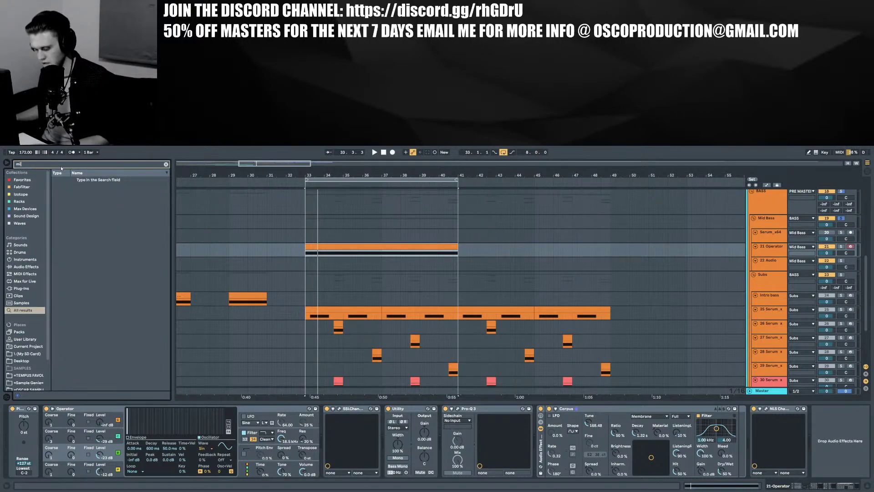
type("nip")
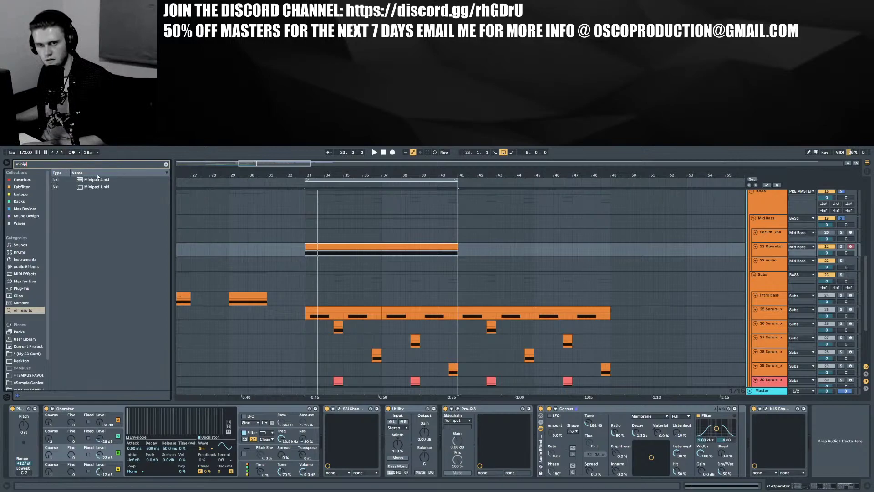
key("BackSpace")
key("BackSpace")
key("BackSpace")
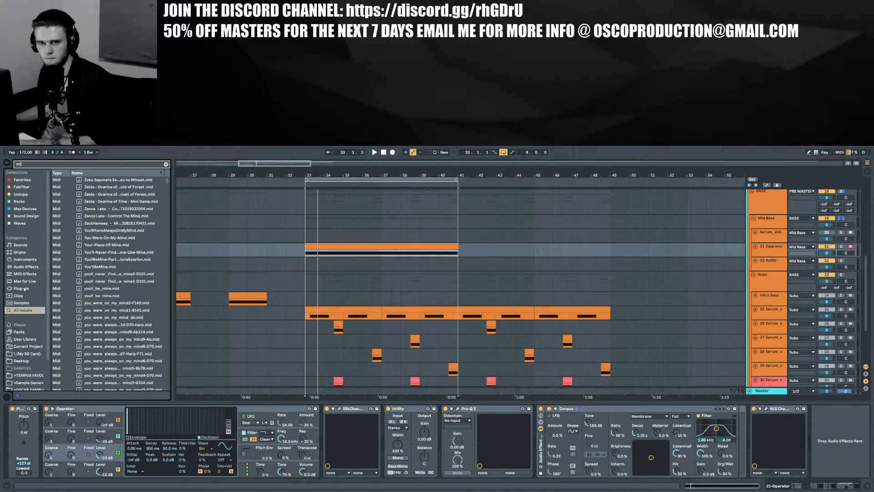
Find Output's Portal among the VST3 plug-ins and add it after Corpus on the Operator track
left_click(23, 288)
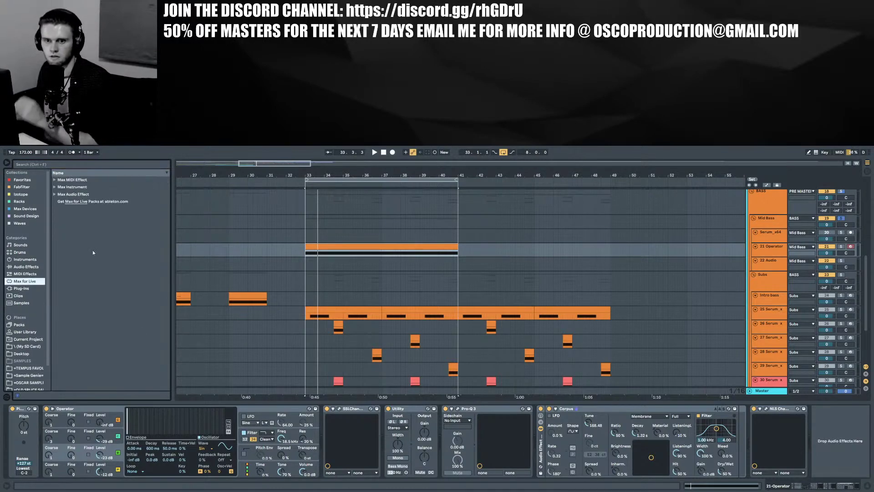
scroll(107, 246, "down", 10)
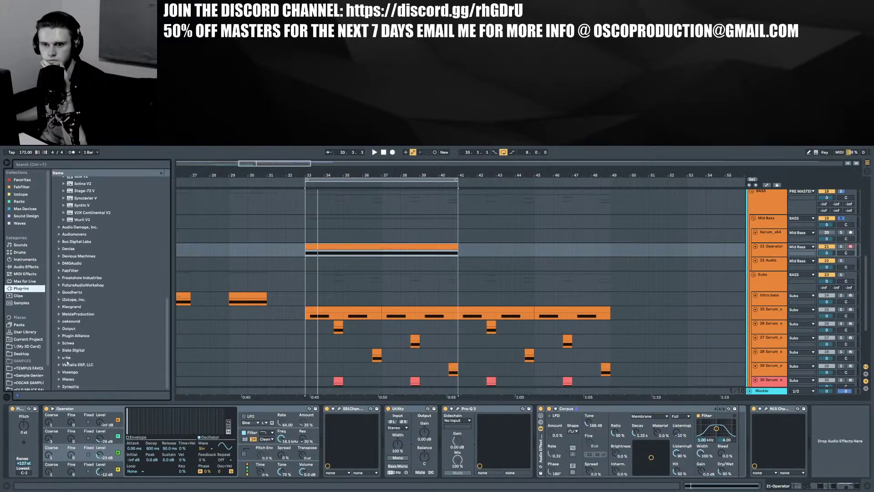
scroll(63, 353, "up", 1)
left_click(59, 350)
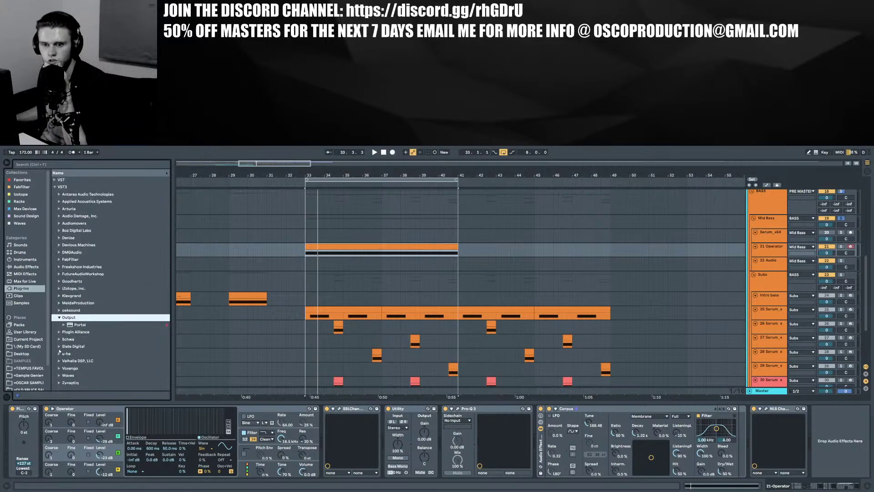
left_click_drag(75, 326, 734, 434)
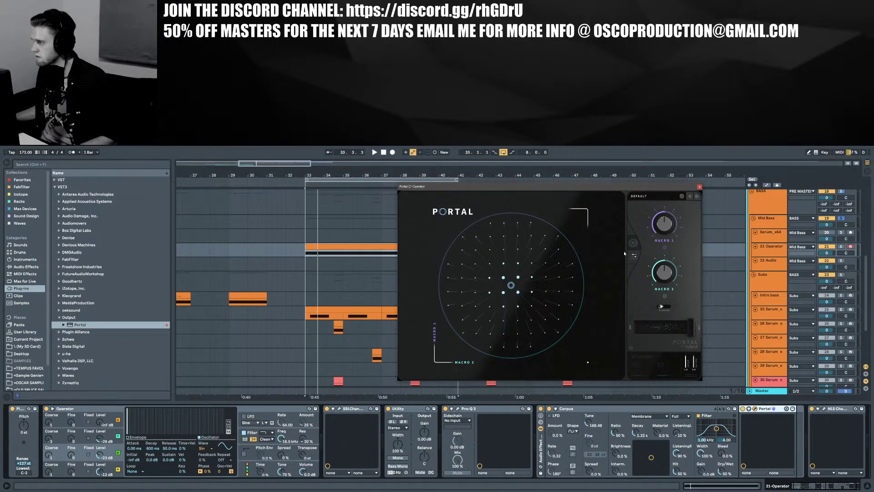
Load Portal's Down the Tube preset from the Stretch & Smear category and make the Operator track taller in the arrangement
key("space")
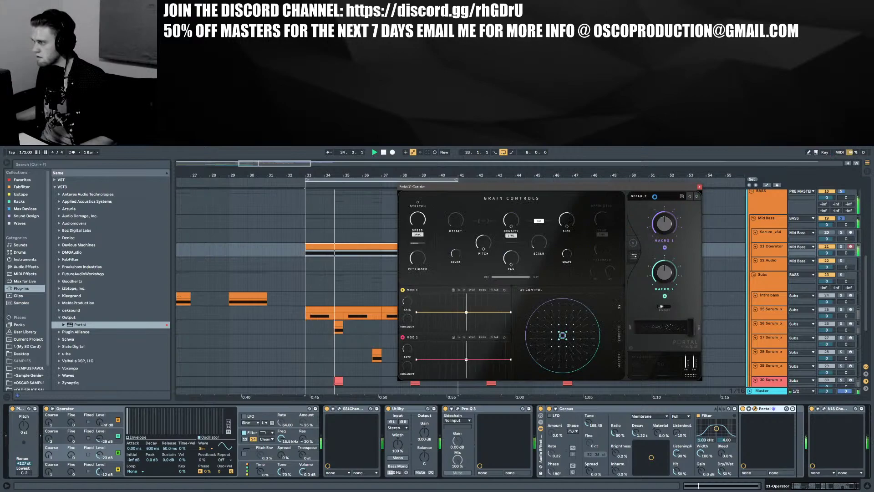
left_click(654, 196)
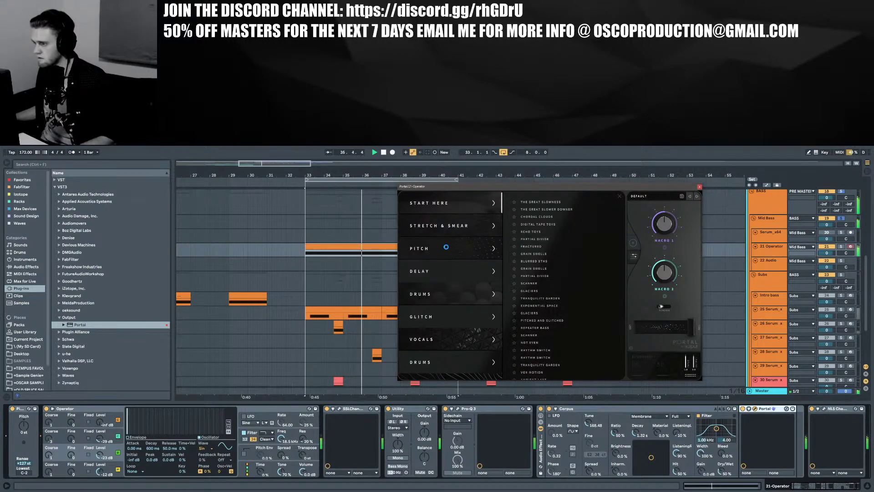
left_click(451, 226)
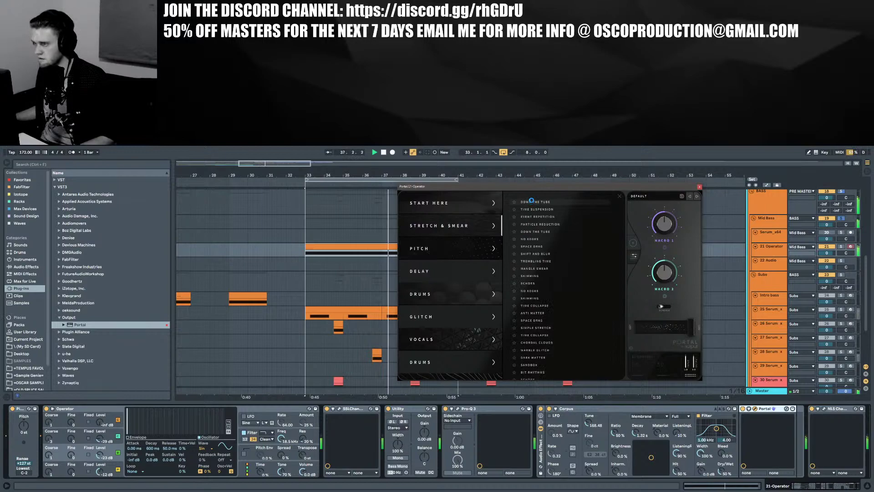
left_click(532, 201)
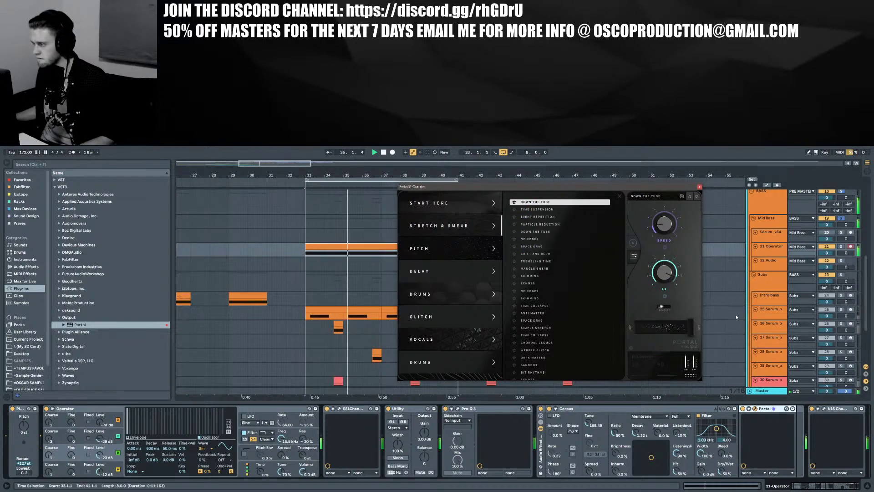
left_click_drag(771, 258, 771, 281)
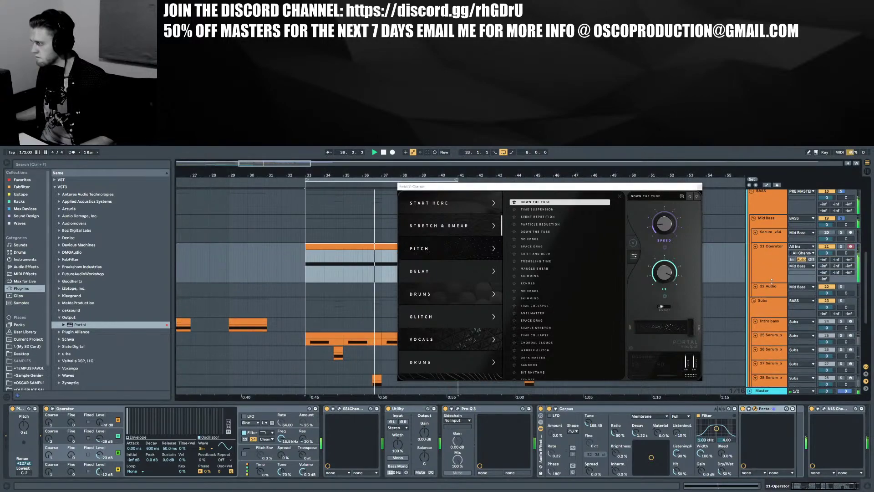
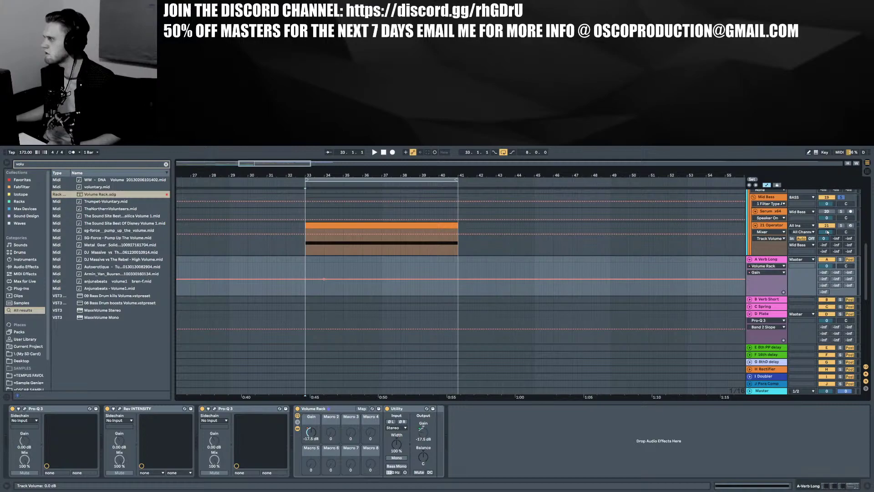
Try the Operator track's volume at -inf with the Verb Long return's Volume Rack gain raised to -2.20 dB, auditioning the loop
left_click_drag(827, 231, 827, 269)
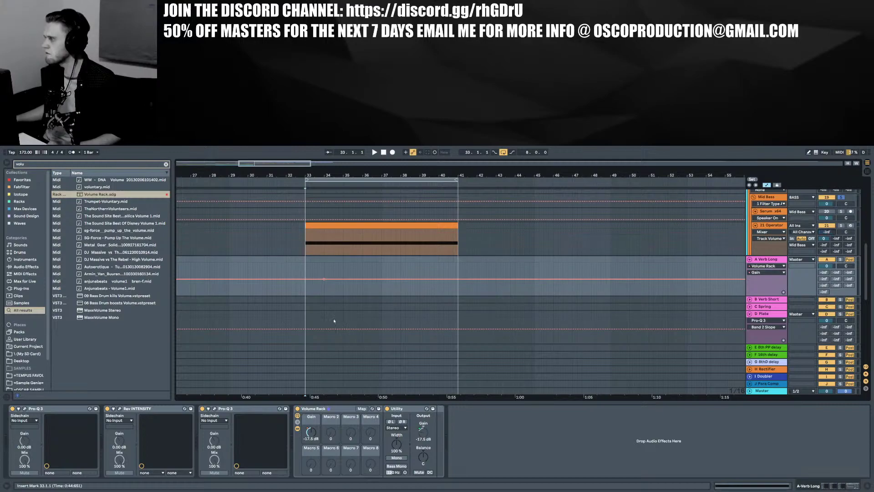
left_click_drag(324, 280, 323, 264)
key("space")
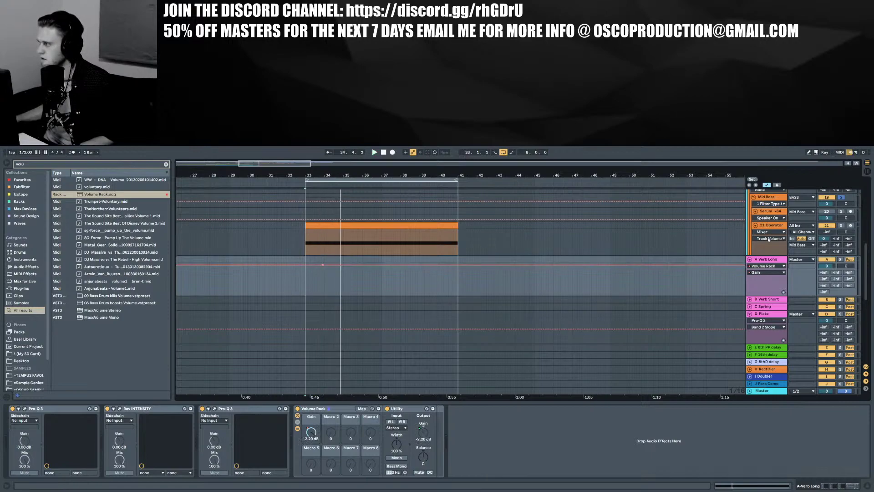
key("space")
left_click(843, 227)
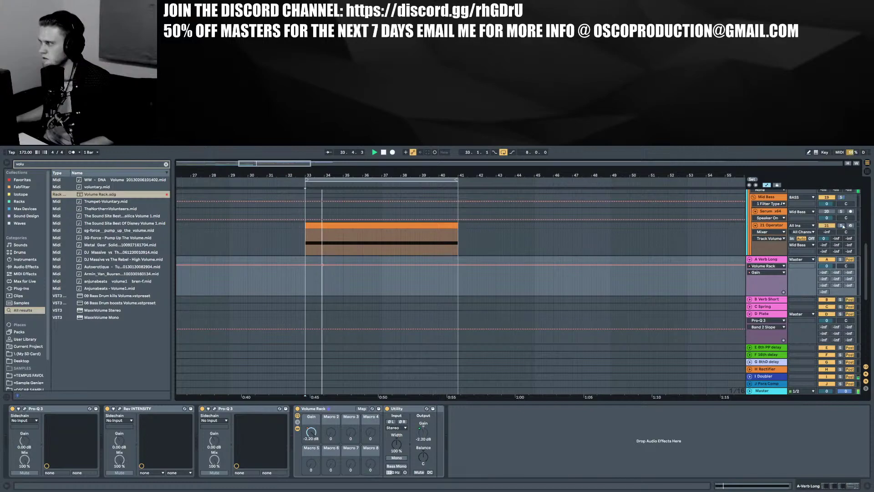
key("space")
key("space")
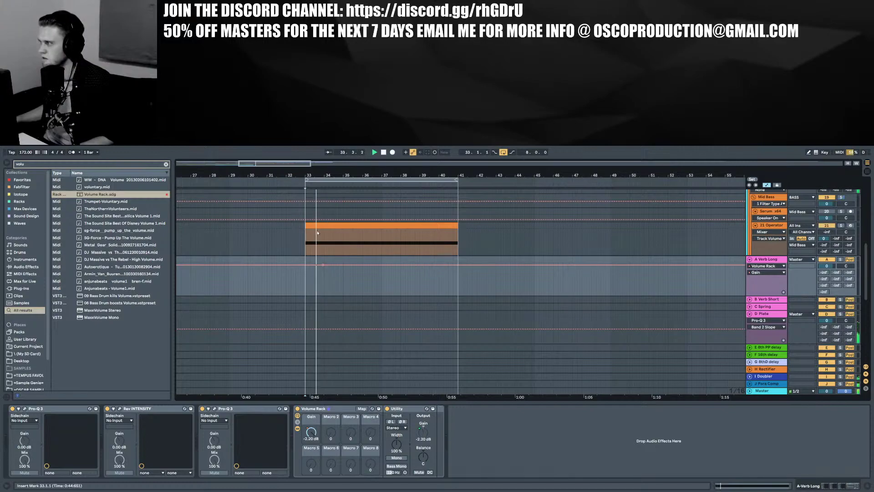
Audition the Operator clip, drop the Verb Long return's Volume Rack gain to -inf, and lower the Operator track's volume to about -12 dB
left_click(318, 225)
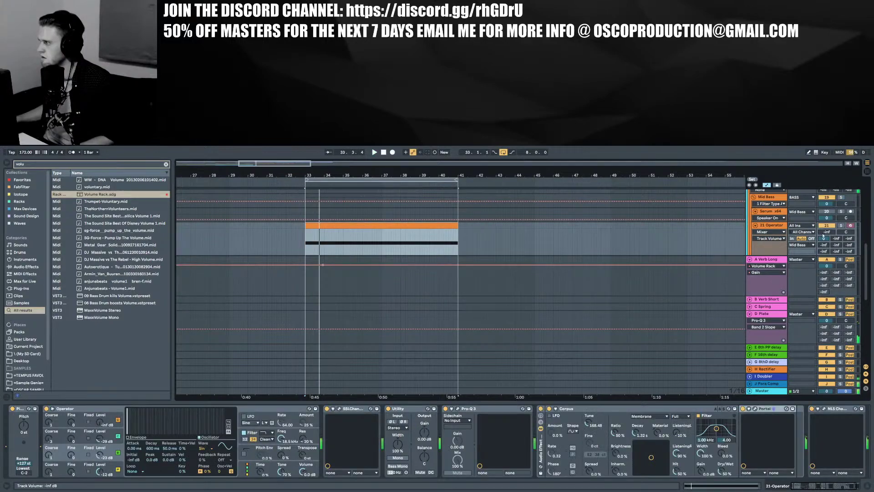
key("space")
key("space")
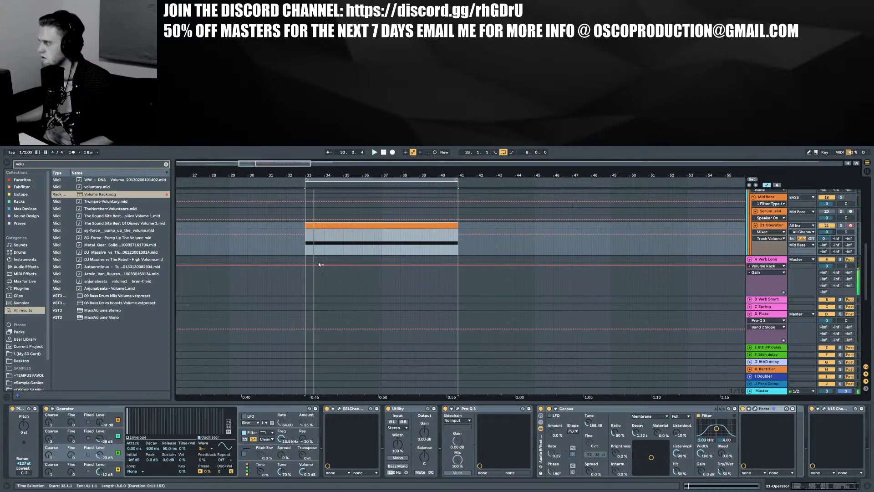
left_click_drag(322, 266, 323, 295)
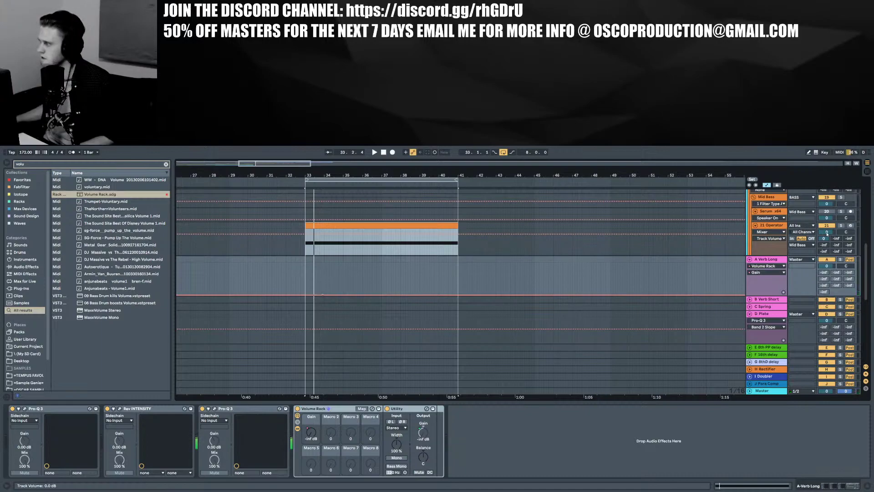
left_click_drag(827, 234, 827, 267)
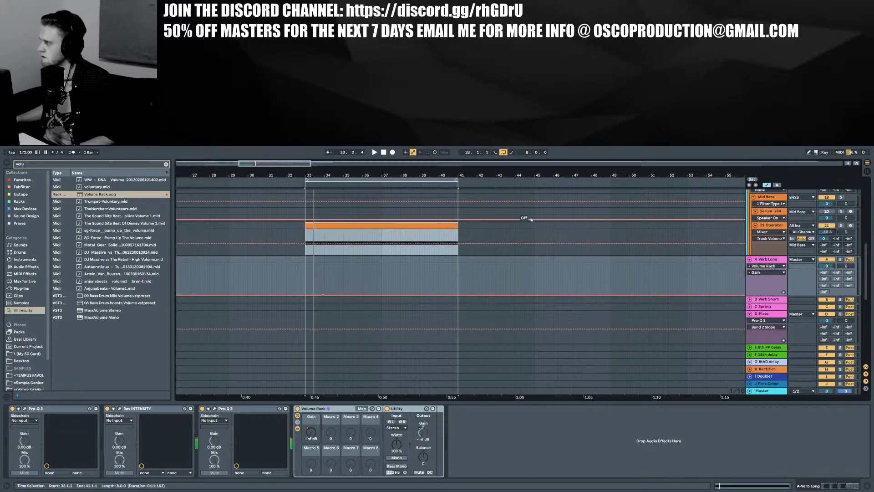
scroll(449, 234, "down", 5)
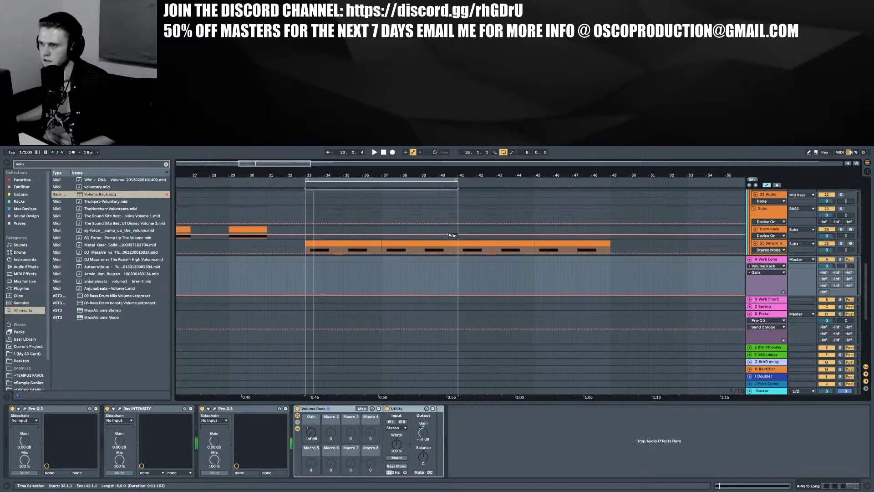
Collapse the Plate return's lane and draw a 0.00 dB spike just after bar 33 in the Verb Long return's Volume Rack gain automation, auditioning it
scroll(448, 234, "up", 3)
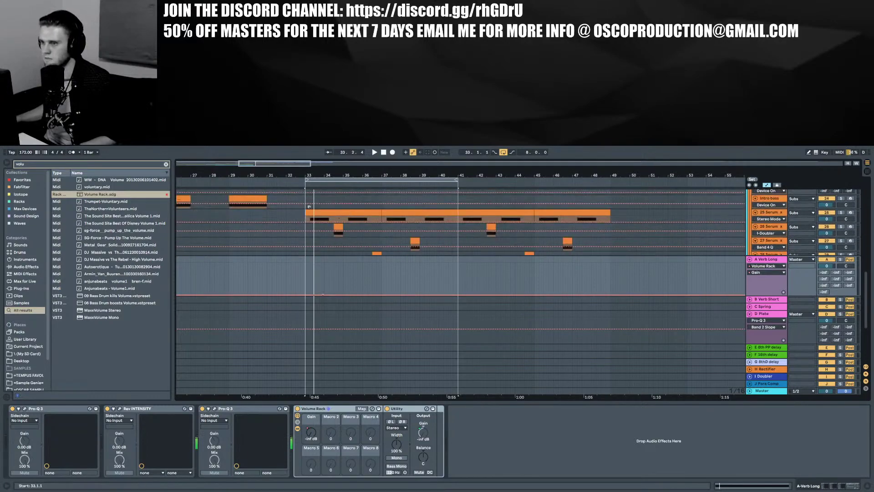
left_click(749, 313)
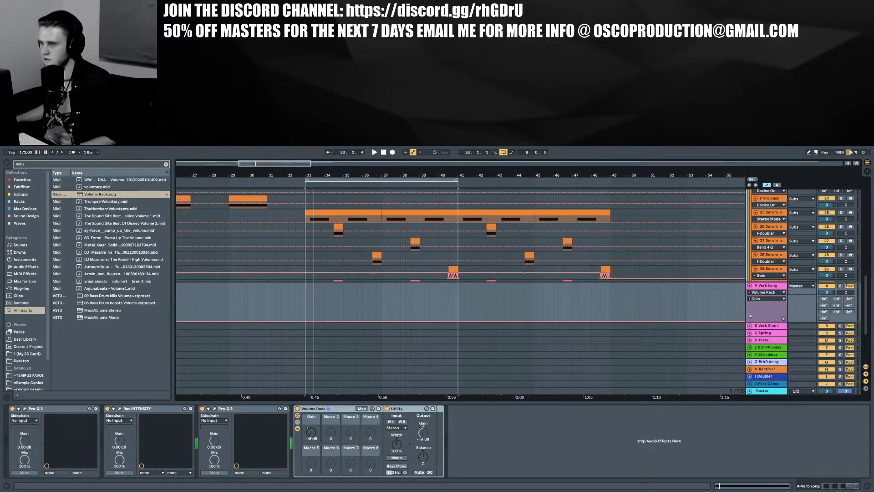
left_click_drag(308, 176, 308, 205)
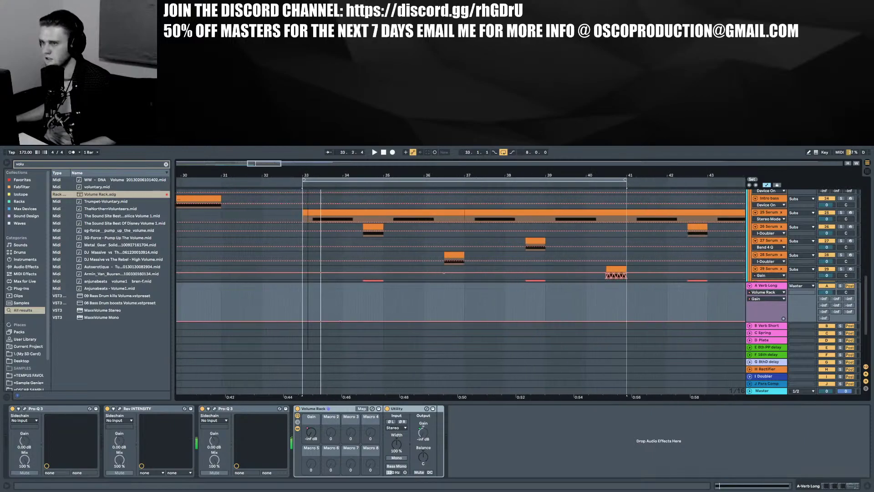
scroll(345, 233, "down", 2)
scroll(726, 236, "up", 1)
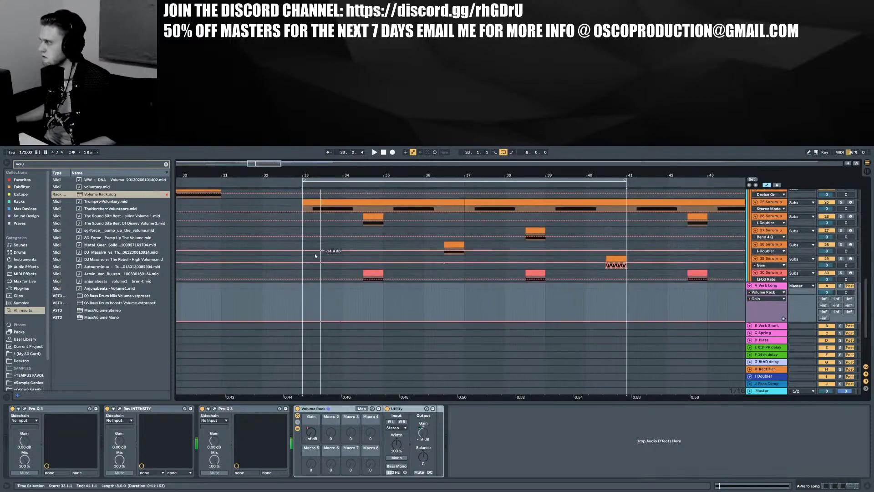
scroll(325, 251, "down", 1)
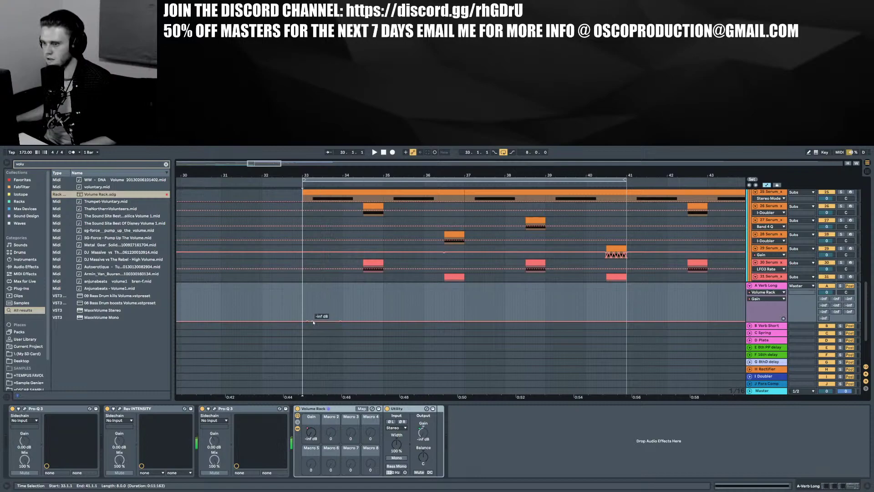
left_click_drag(312, 322, 312, 290)
key("space")
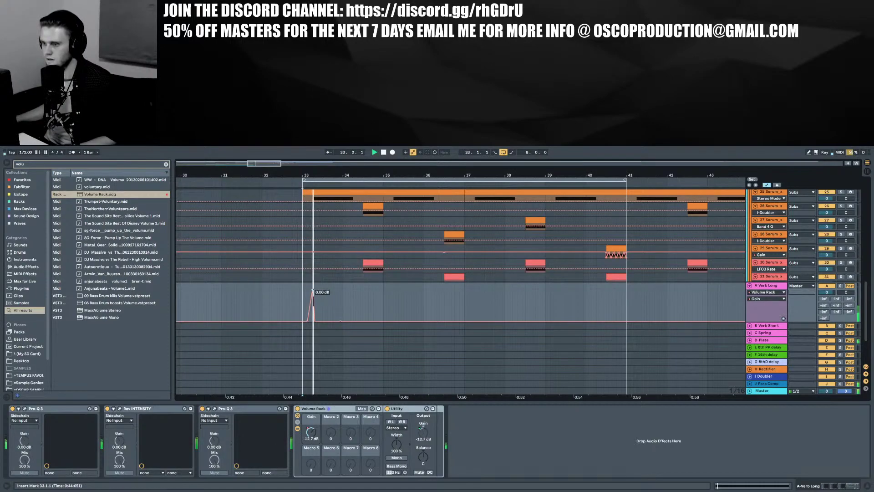
key("space")
left_click(302, 294)
key("space")
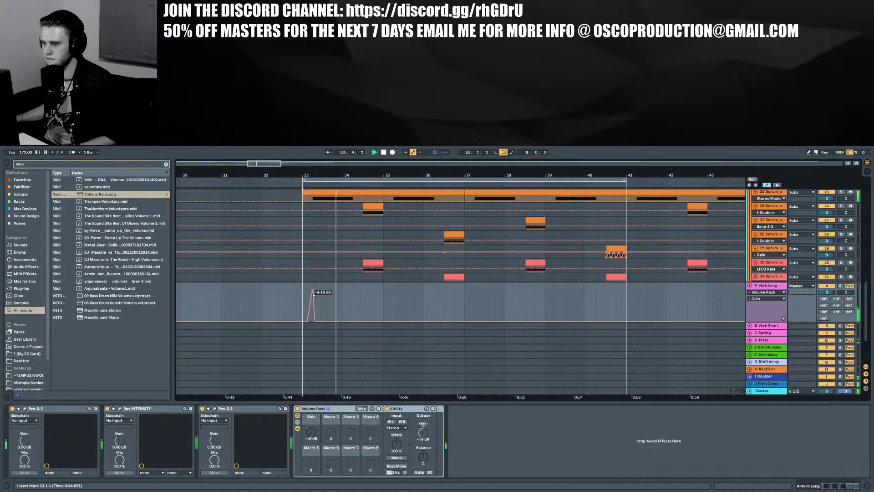
Toggle the Operator track's activation, reset its volume to 0 dB, and audition the loop again
scroll(767, 243, "up", 5)
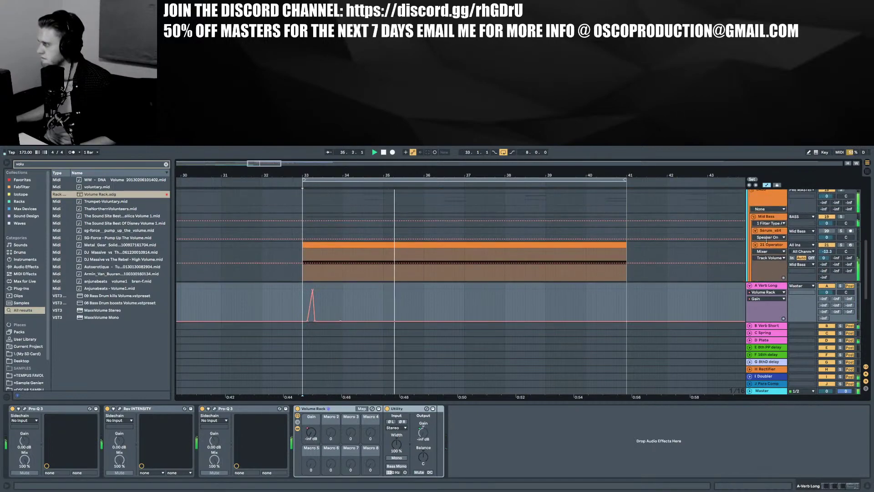
left_click(833, 245)
key("space")
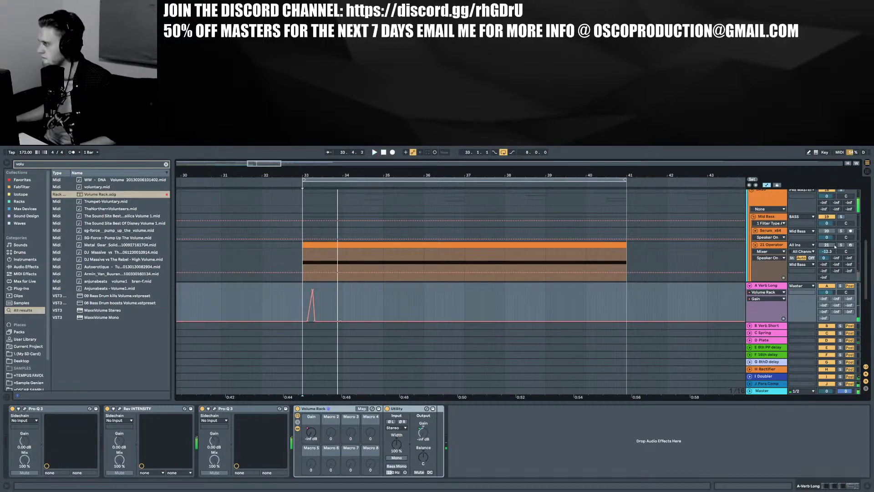
double_click(826, 252)
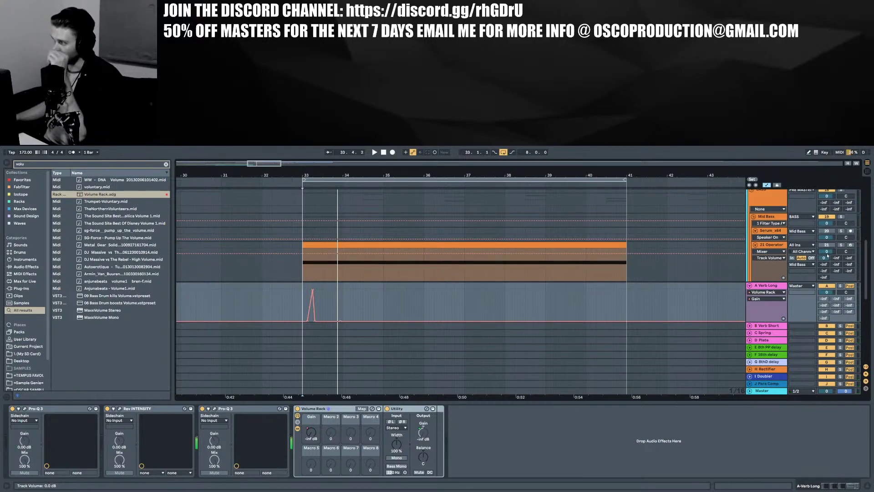
key("space")
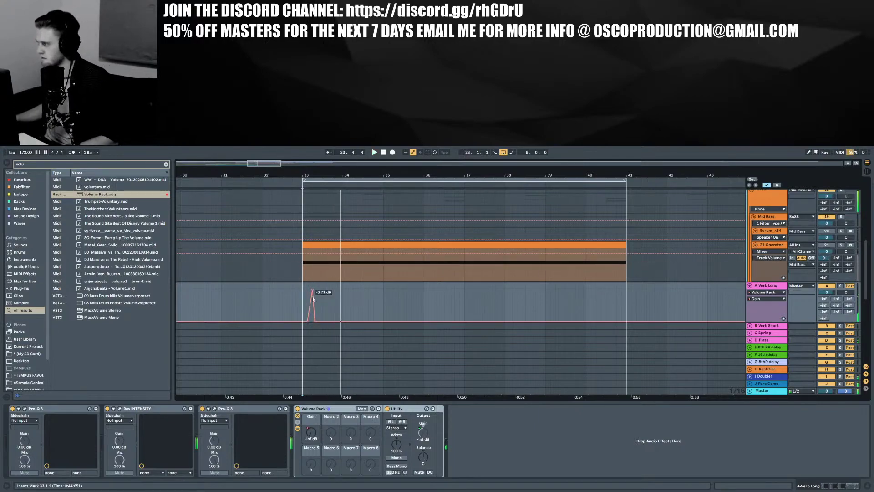
Shift the Verb Long gain spike a sixteenth earlier so it peaks just before 33.2 and falls back to -inf at 33.2
scroll(315, 246, "down", 1)
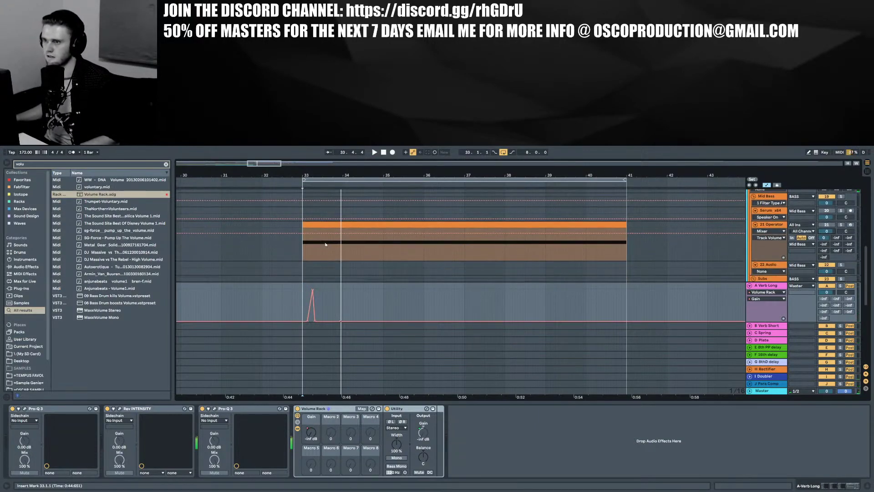
scroll(301, 264, "down", 1)
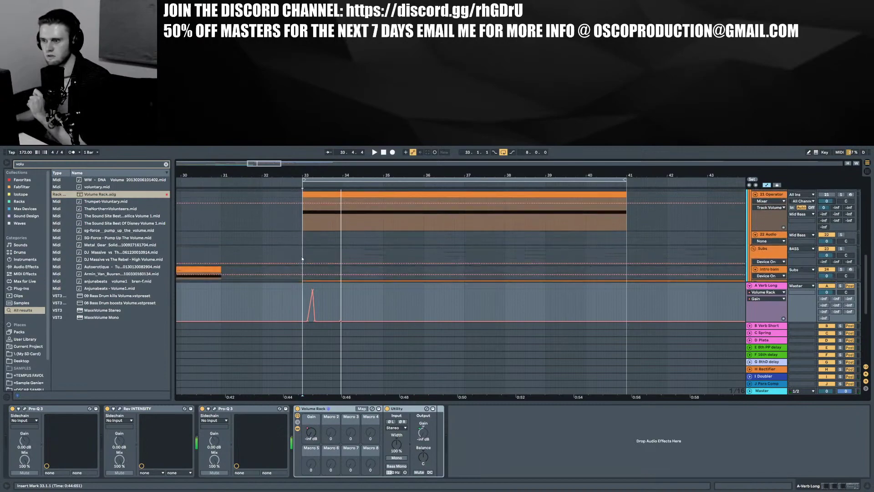
scroll(312, 300, "down", 2)
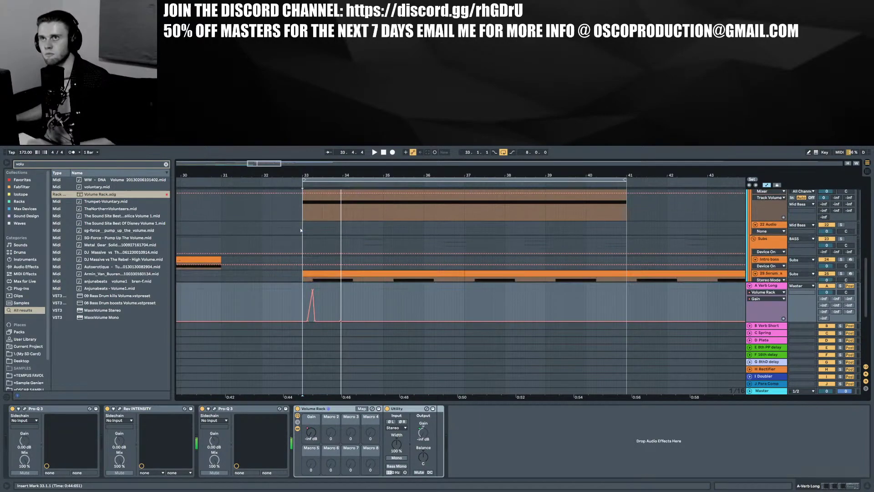
left_click(867, 486)
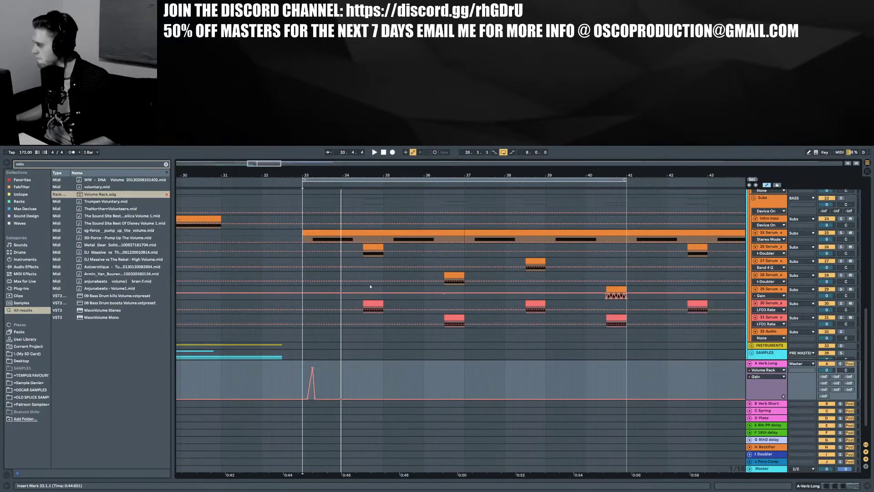
left_click_drag(304, 175, 304, 228)
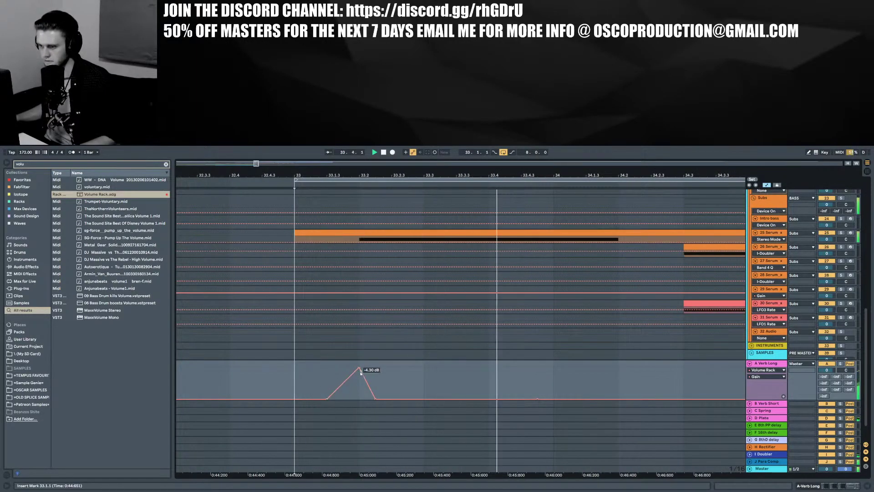
left_click_drag(325, 398, 311, 399)
left_click_drag(359, 367, 343, 367)
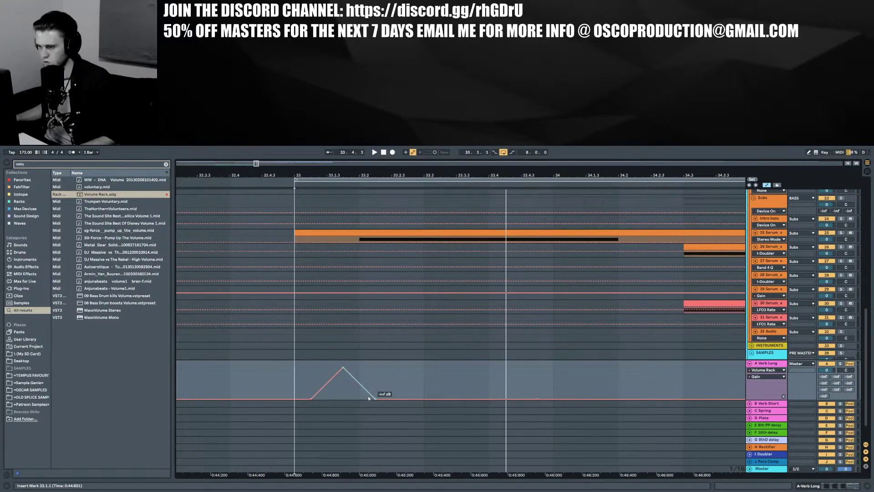
left_click_drag(374, 399, 359, 398)
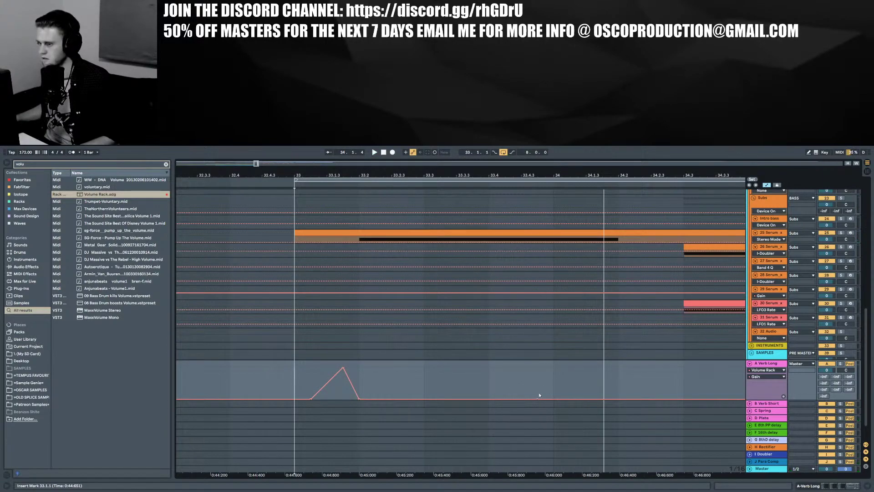
Draw a second Verb Long gain ramp rising from 34.2 to a peak at 34.3 with an immediate drop, and audition it
key("space")
left_click(683, 399)
left_click_drag(662, 399, 683, 367)
key("space")
left_click(635, 374)
key("space")
key("space")
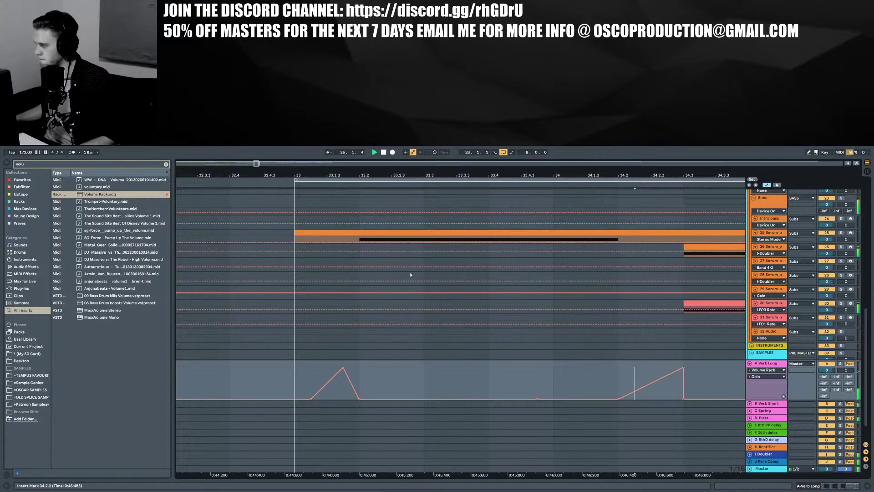
Select the Operator track and show its device chain below the arrangement
left_click(412, 231)
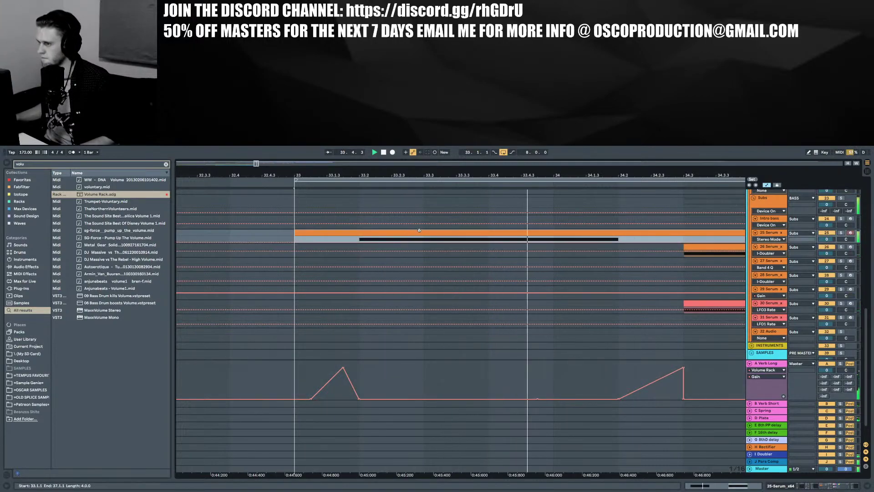
scroll(412, 231, "up", 3)
left_click(412, 214, "shift")
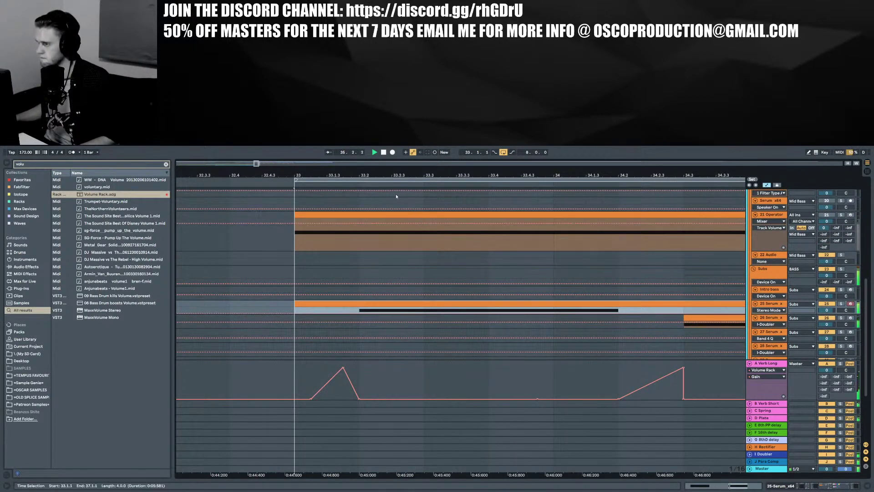
left_click_drag(381, 176, 381, 157)
key("space")
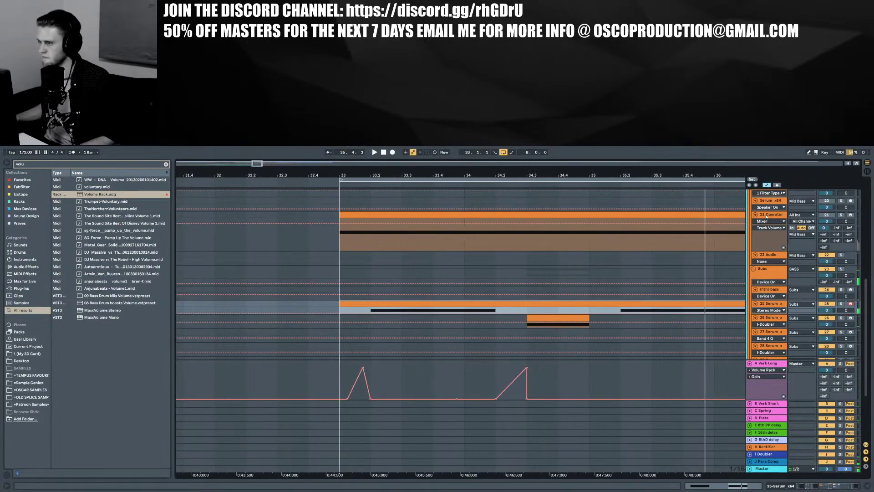
left_click(766, 216)
key("shift+Tab")
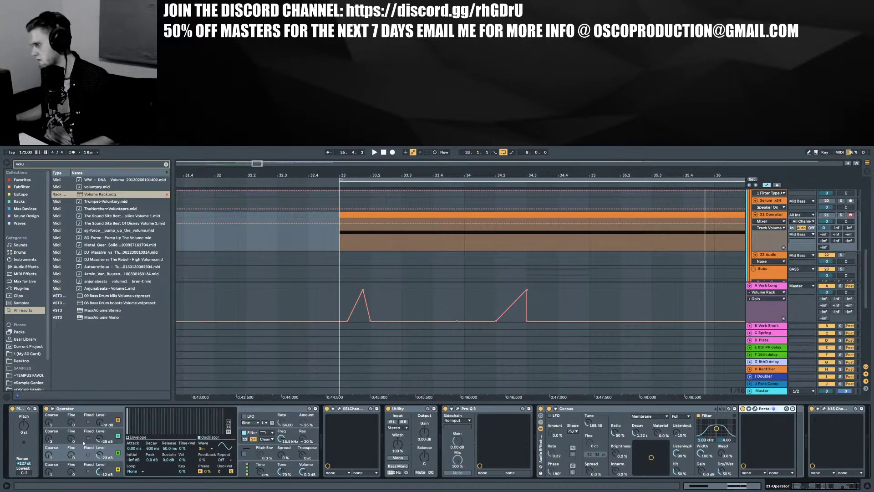
Draw an Osc-C Level automation bump on the Operator track from bar 34 to 34.4, peaking just before 34.3, while auditioning
left_click(100, 439)
left_click(362, 242)
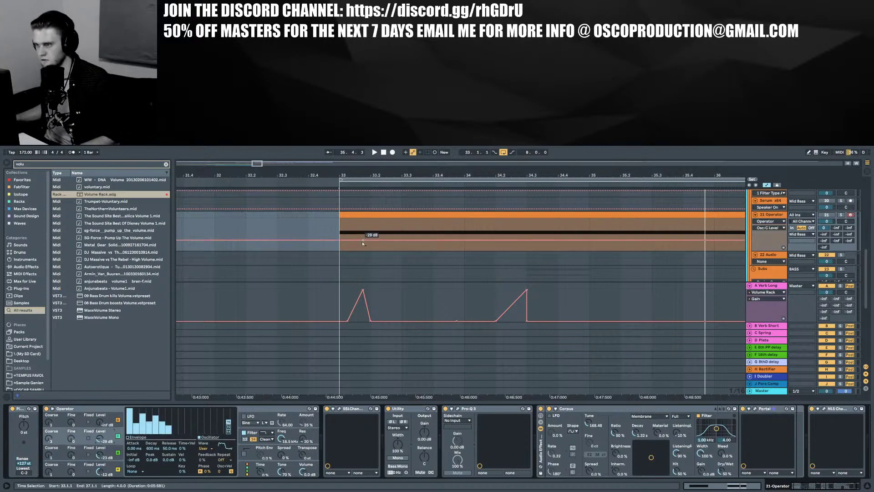
left_click(467, 241)
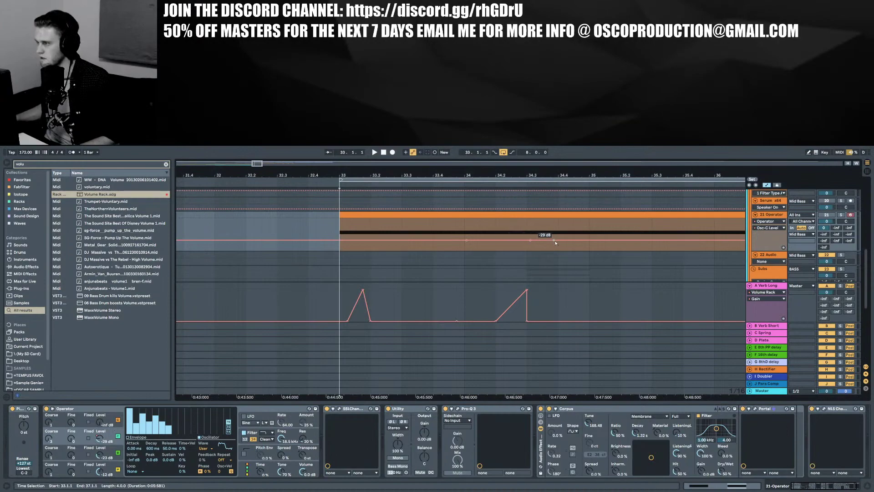
left_click_drag(530, 234, 519, 226)
key("space")
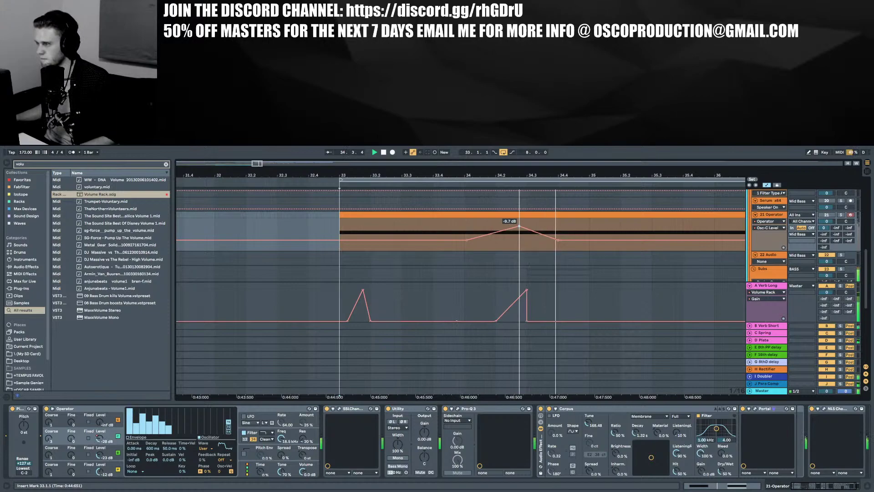
left_click_drag(519, 226, 519, 220)
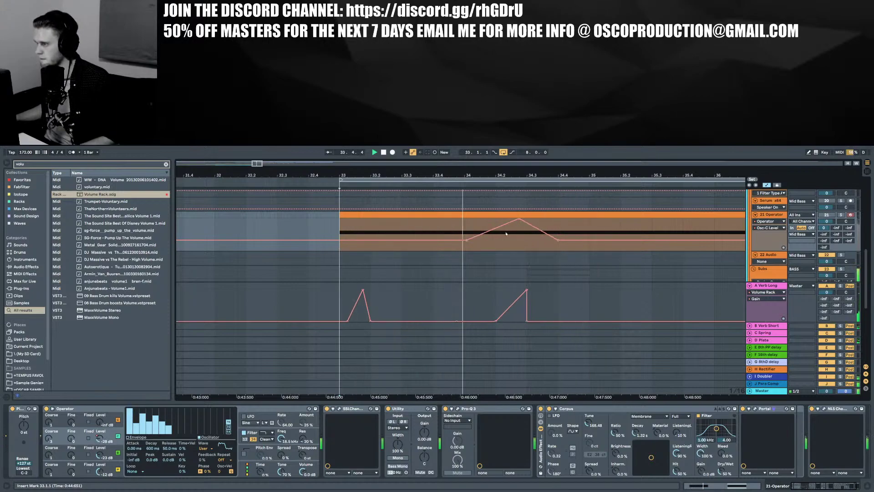
Draw an Osc-B Level automation bump on the Operator track from bar 34 to 34.4, peaking at 0.0 dB just before 34.2
left_click(100, 455)
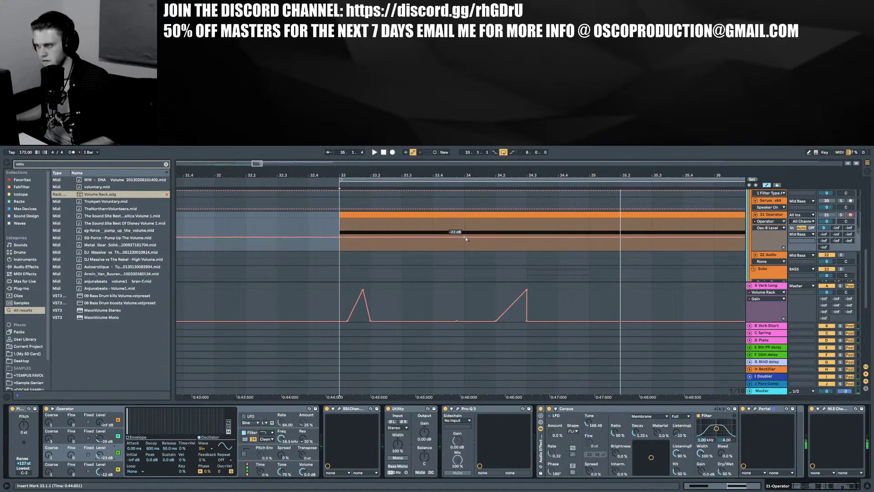
key("space")
left_click_drag(523, 217, 487, 219)
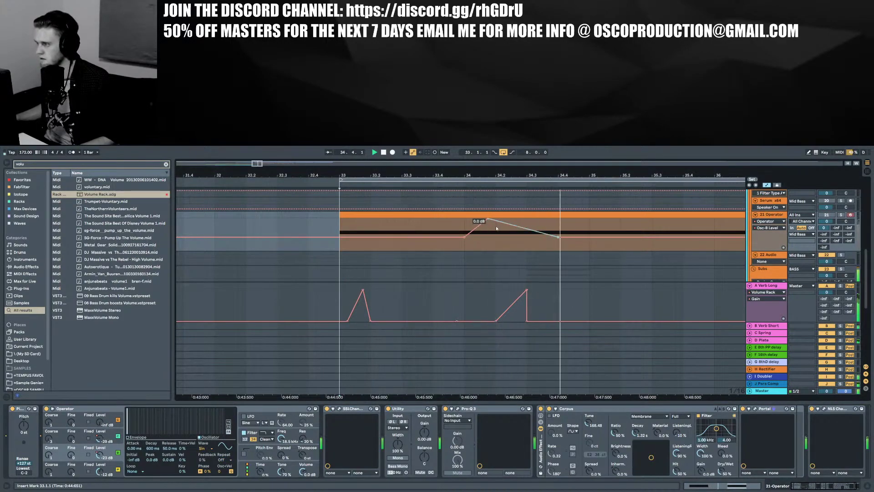
Duplicate the Verb Long return's two-bar gain automation from bars 33–35 up to bar 41 and audition the loop
left_click_drag(586, 300, 340, 294)
key("ctrl+d")
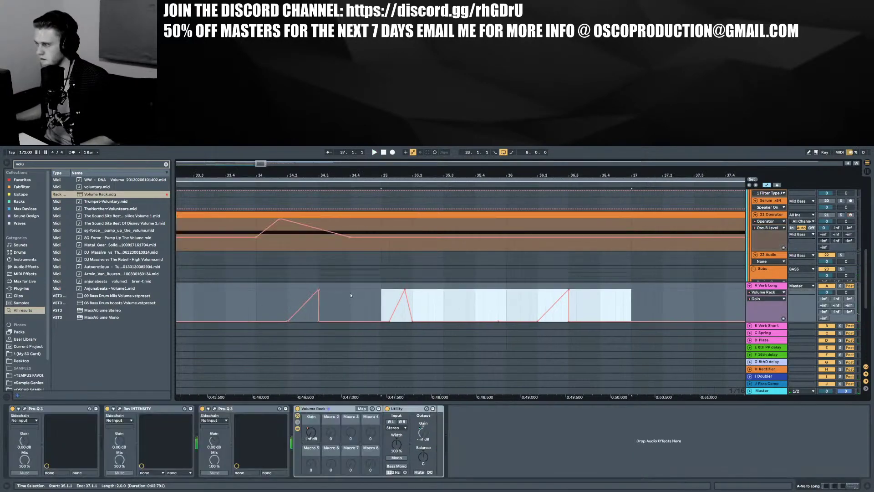
key("ctrl+d")
key("ctrl+d")
key("ctrl+d")
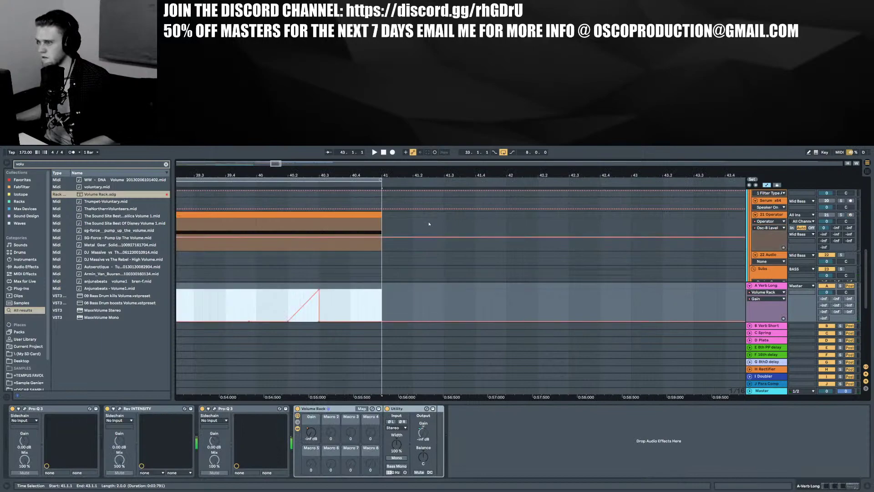
left_click_drag(273, 171, 515, 114)
left_click(275, 263)
key("space")
Duplicate the Operator track's Osc-B Level automation from bars 33–35 three times to fill the clip up to bar 41
left_click(326, 239)
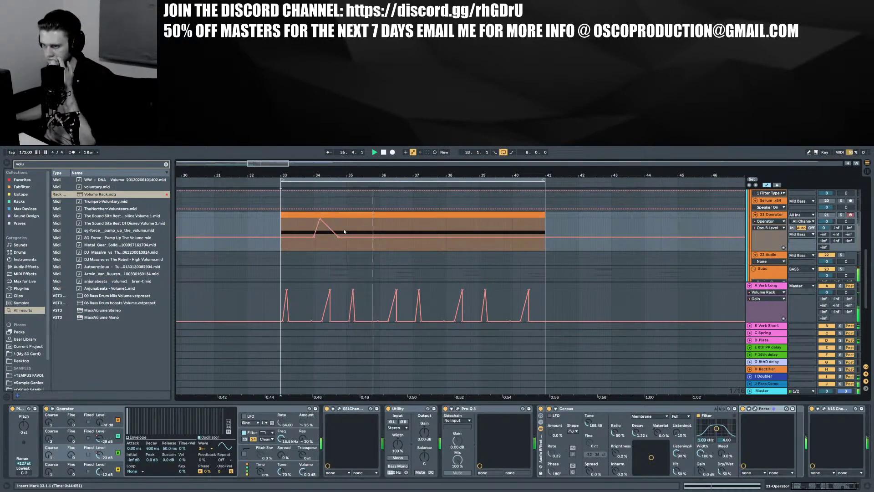
left_click_drag(346, 229, 282, 227)
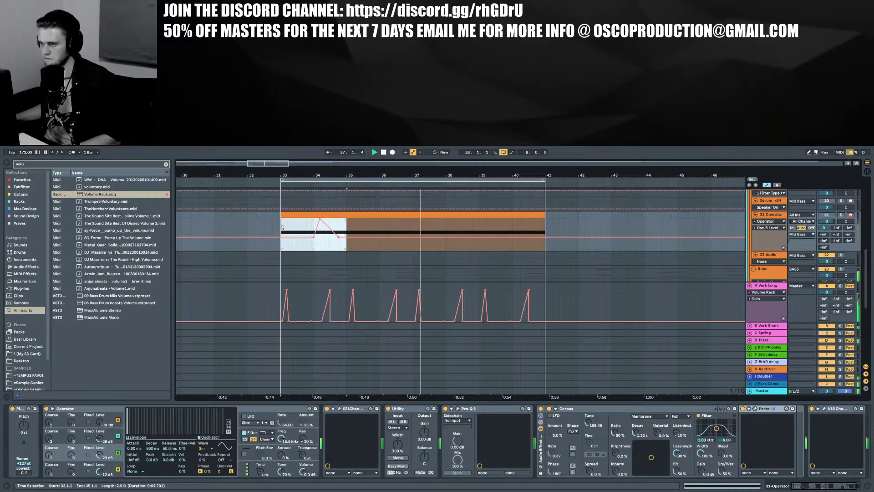
key("ctrl+d")
key("ctrl+d")
key("ctrl+d")
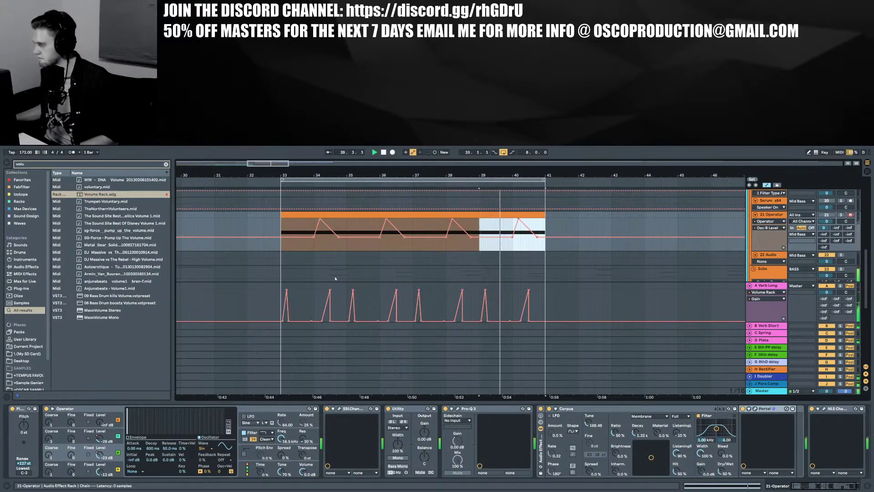
Show Portal's Pitch automation on the Operator track, raise it to 5 from bar 34 to 35, and audition it
key("ctrl+alt+p")
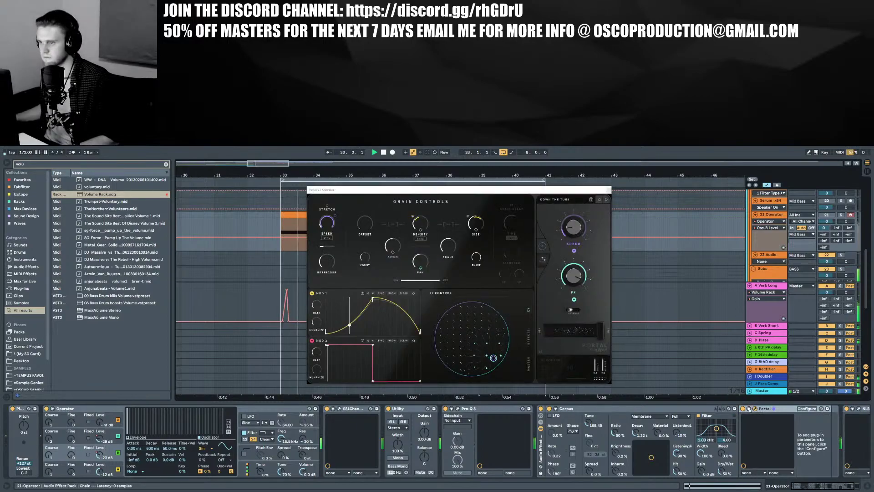
left_click_drag(402, 189, 533, 190)
left_click(524, 246)
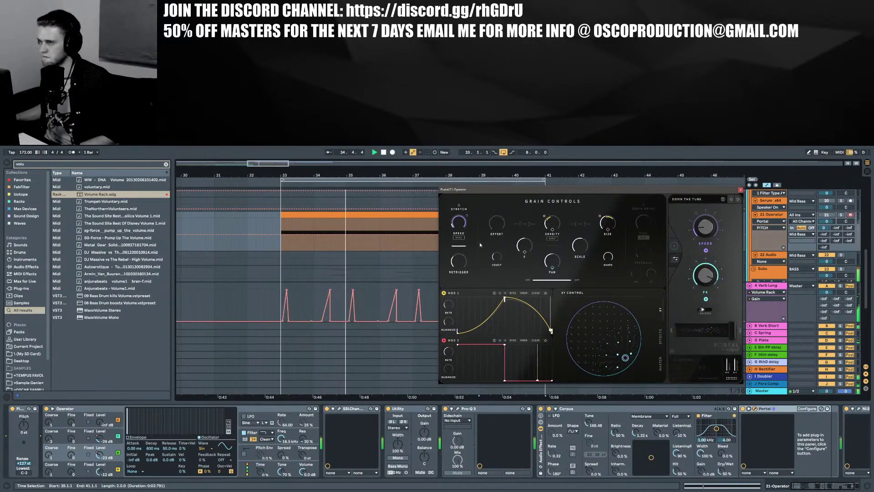
left_click(314, 235)
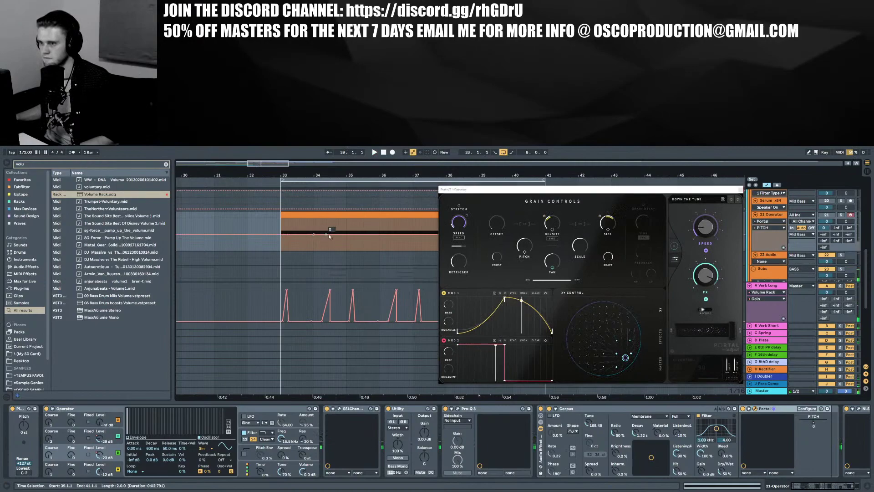
mouse_move(330, 237)
left_mouse_down()
mouse_move(310, 233)
mouse_move(325, 236)
left_mouse_up()
key("space")
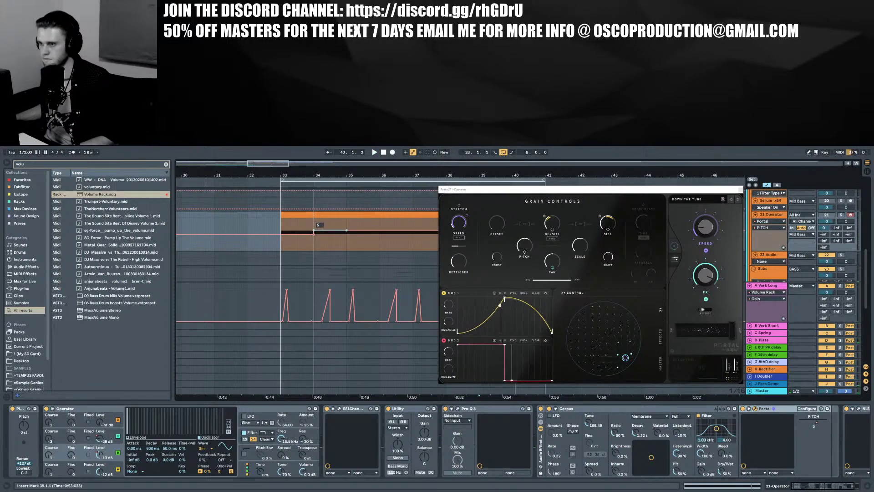
left_click(273, 222)
key("space")
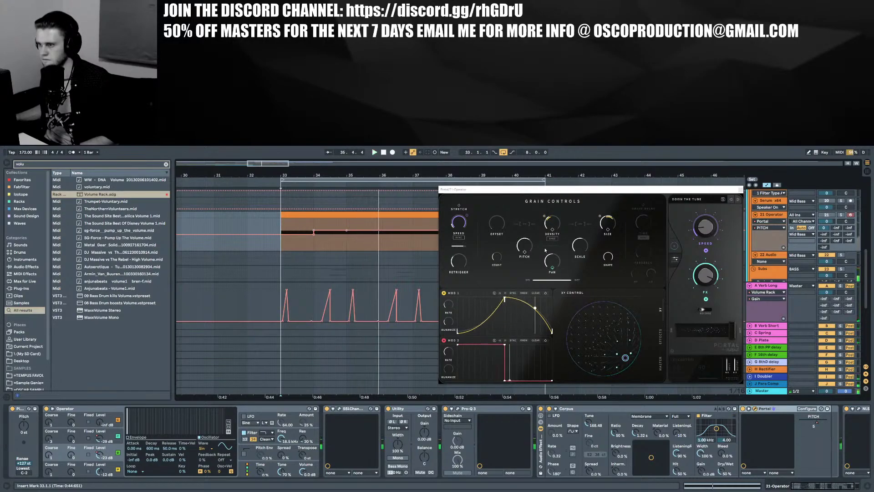
Solo the Operator track and check the Size control of Rev INTENSITY on the Verb Long return while auditioning the pitch change
left_click(843, 216)
key("space")
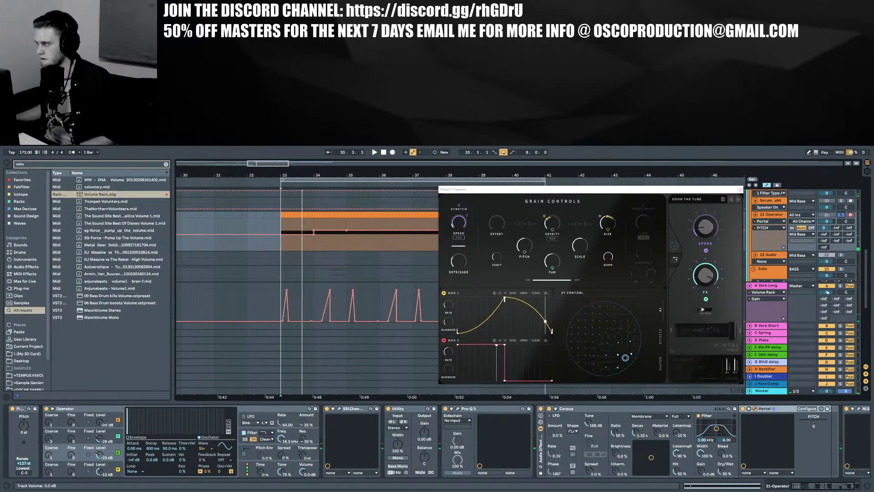
left_click(767, 291)
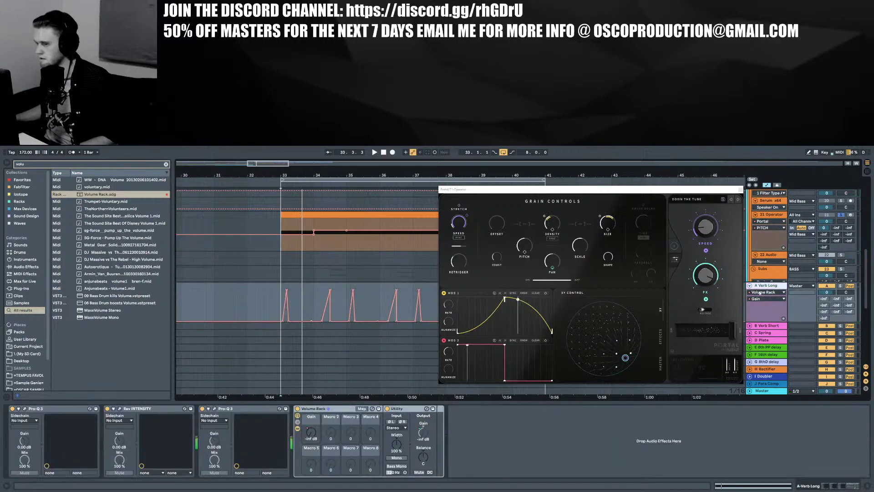
left_click(121, 408)
left_click(427, 234)
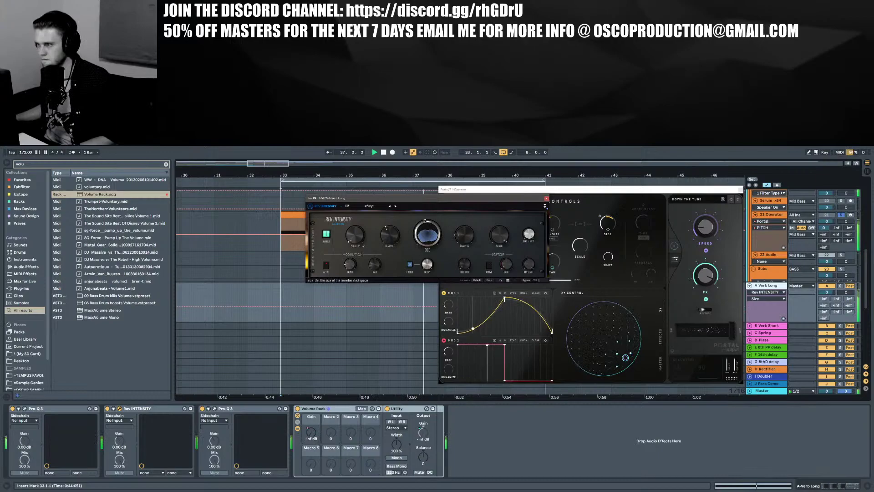
left_click(546, 199)
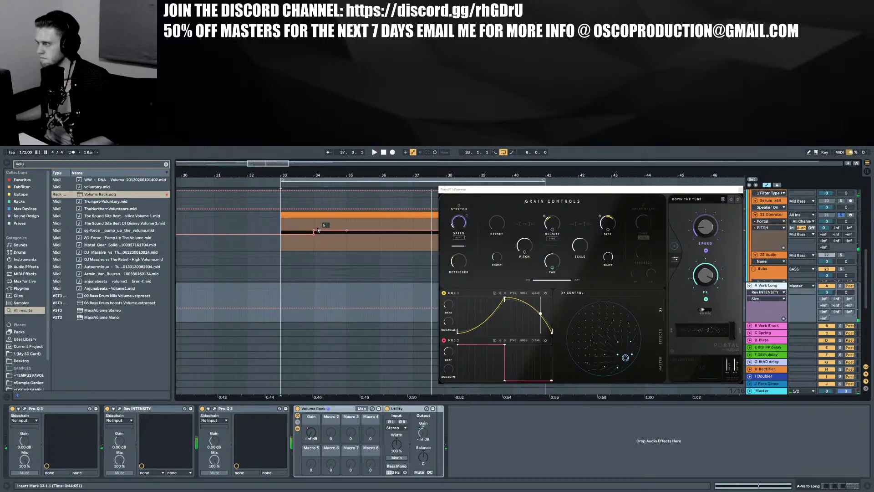
key("space")
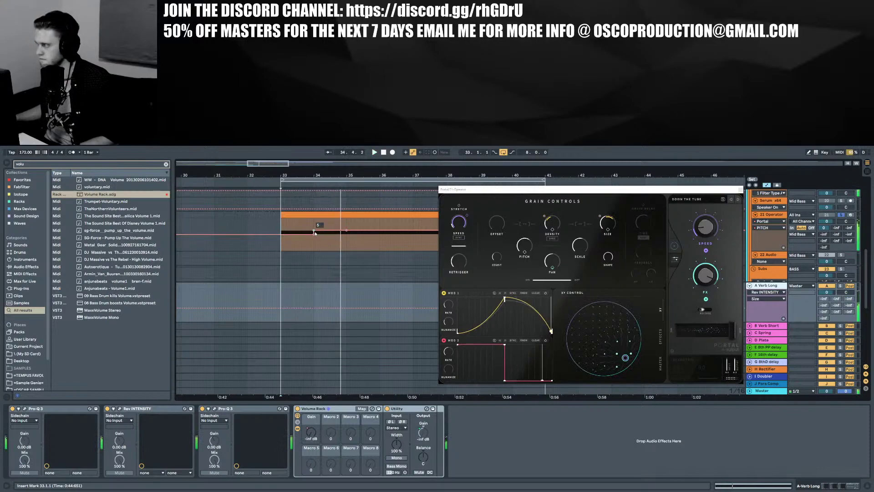
key("space")
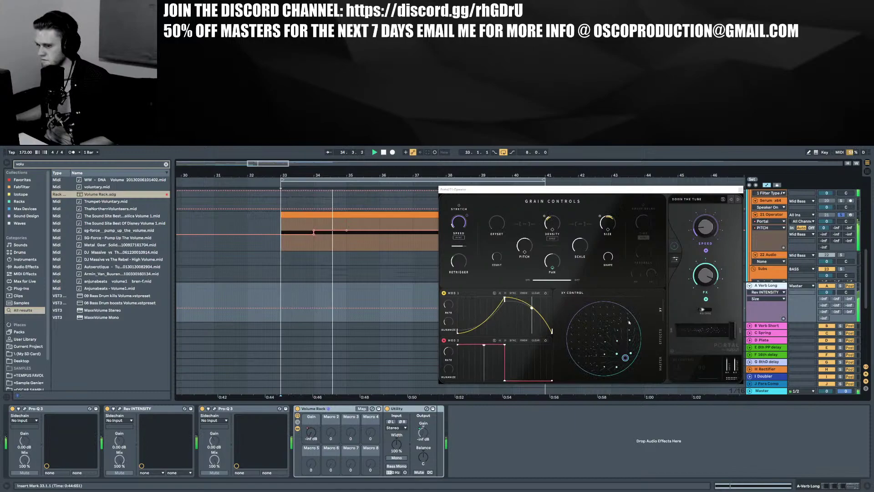
key("space")
key("space")
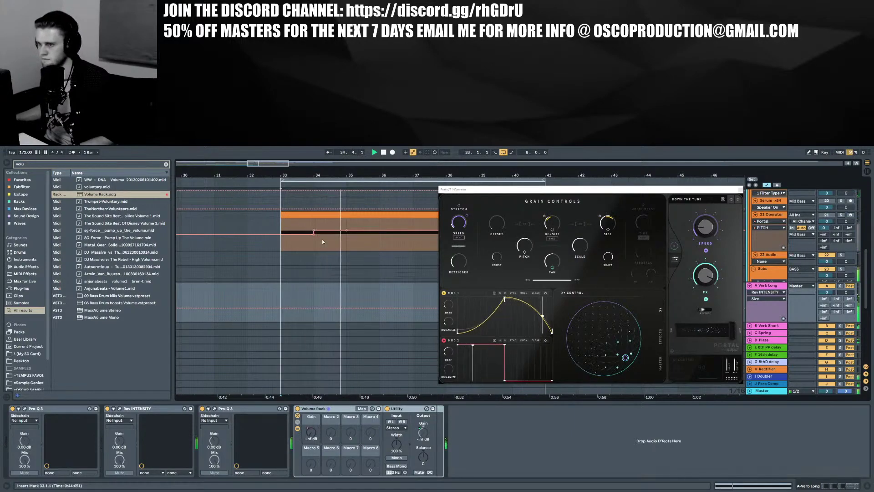
Duplicate the Portal Pitch automation from bars 33–35 to bars 35–37 and raise the copied section at bar 36 to 8
left_click(349, 232)
left_click_drag(347, 225, 279, 223)
key("ctrl+d")
left_click(394, 235)
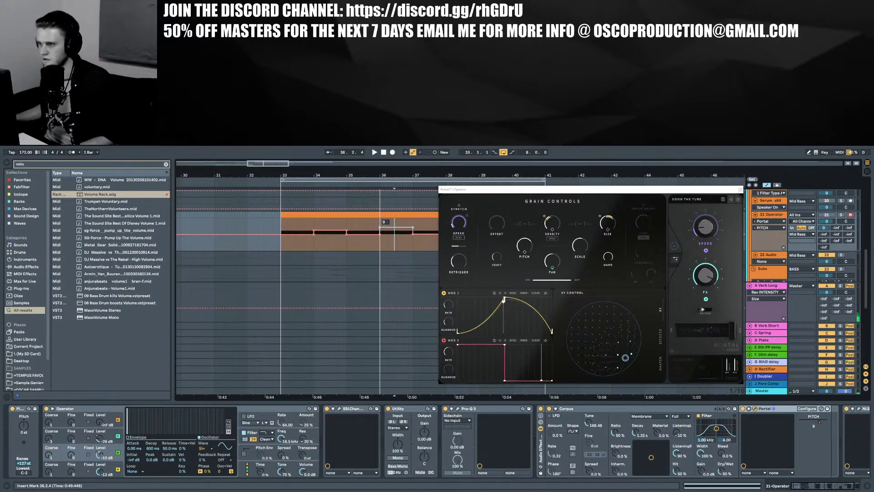
Duplicate the Operator track's Portal Pitch automation from bars 33–37 up to bar 41 and audition the loop
left_click_drag(409, 222, 281, 224)
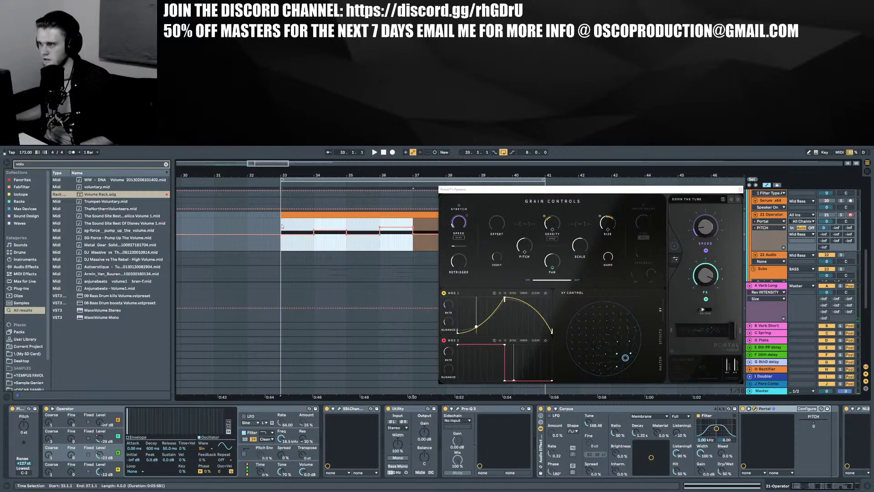
key("ctrl+d")
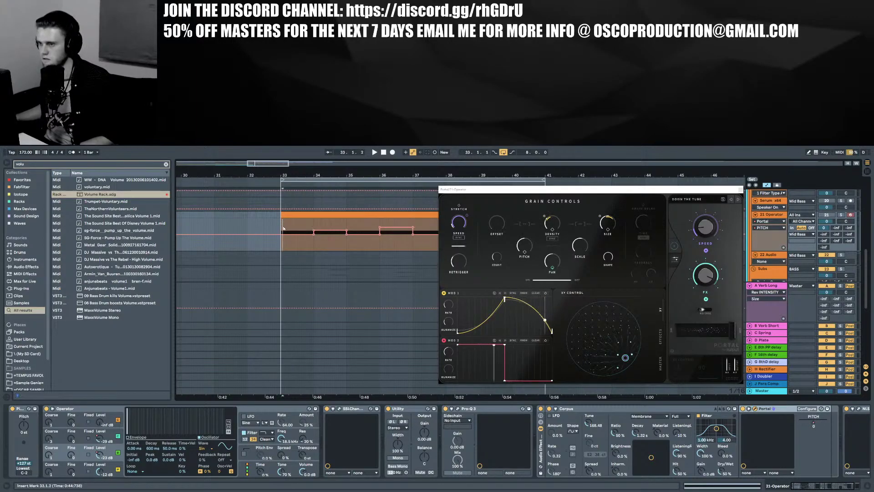
key("space")
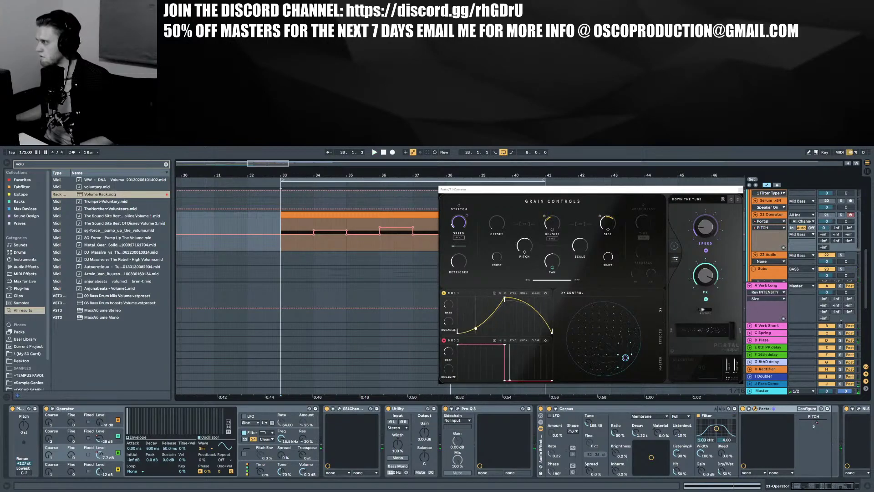
Audition the Plate and Verb Long returns in solo and show the Gain automation of Verb Long's Volume Rack
key("space")
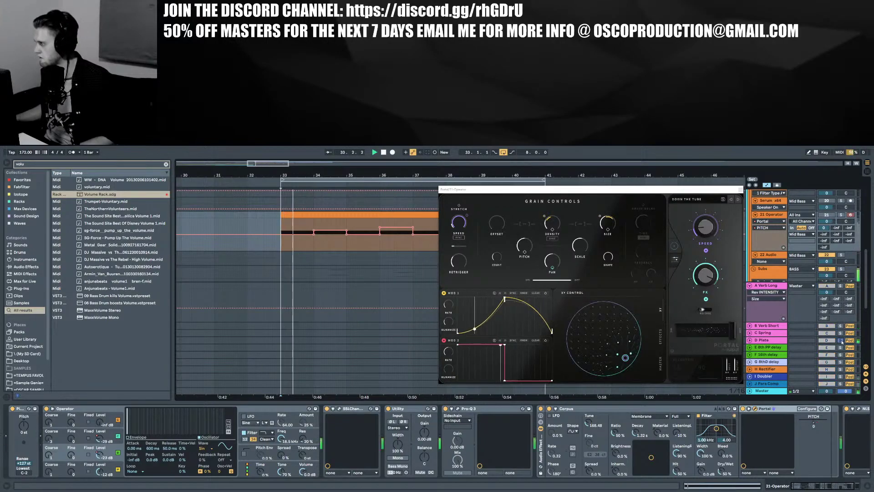
left_click(791, 341)
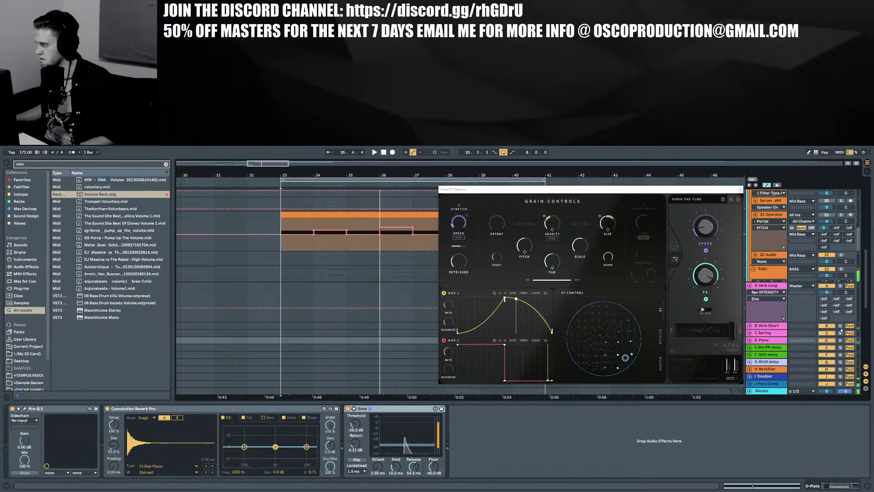
left_click(840, 285)
key("space")
left_click(796, 306)
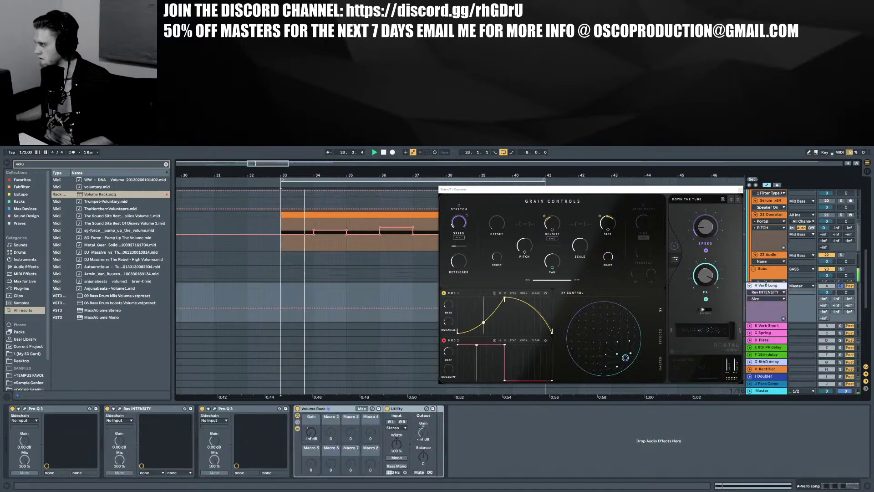
left_click(311, 431)
key("space")
key("space")
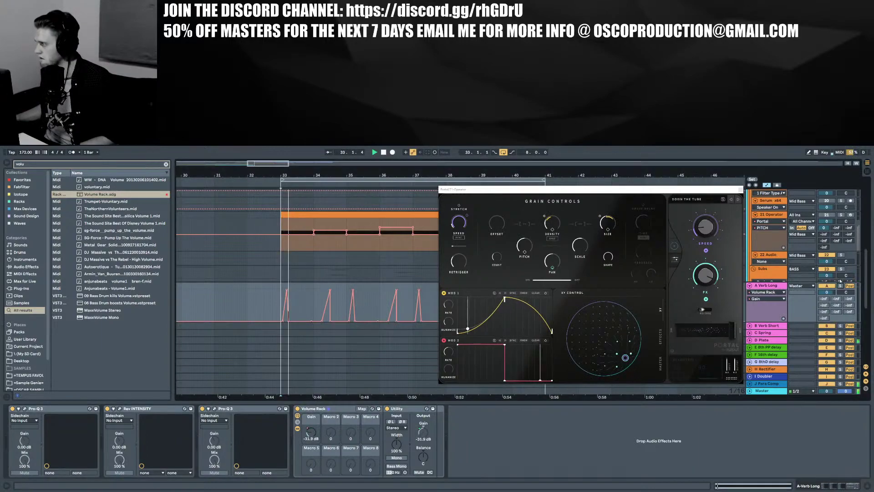
Examine the Pro-Q 3 after the reverb on the Verb Long return while toggling the Operator track's activator during playback
left_click(831, 217)
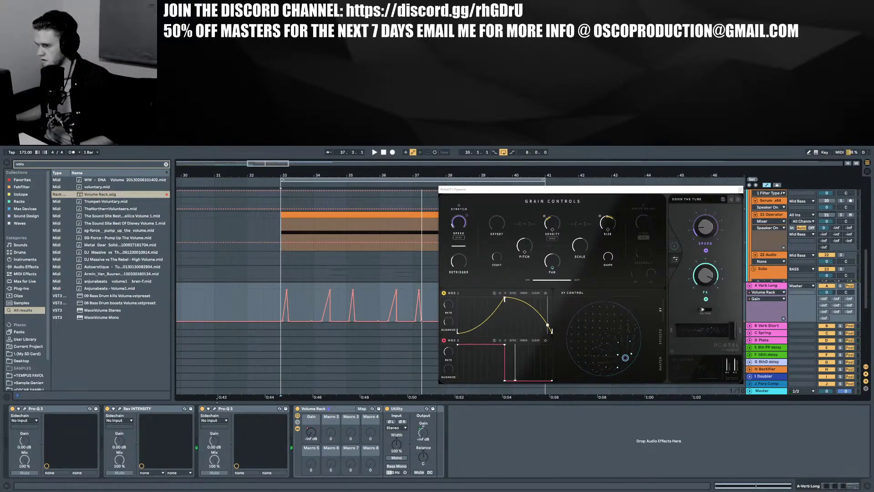
left_click(214, 409)
left_click(559, 370)
key("space")
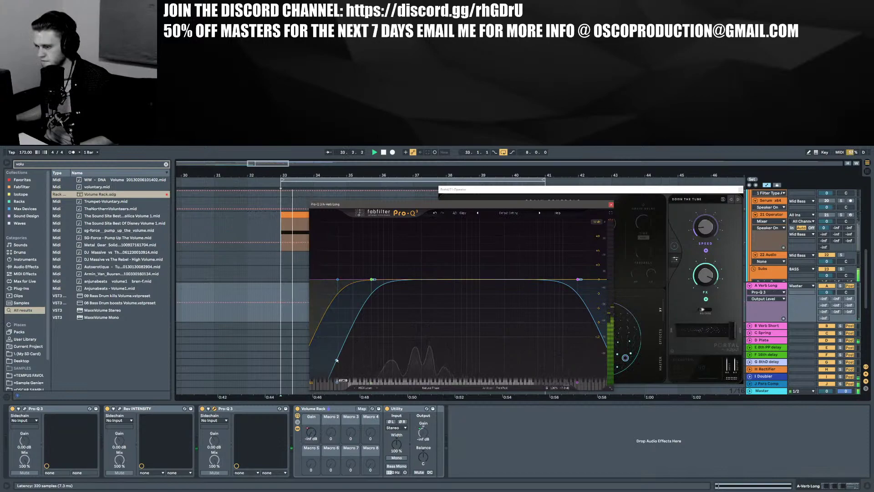
key("space")
key("space")
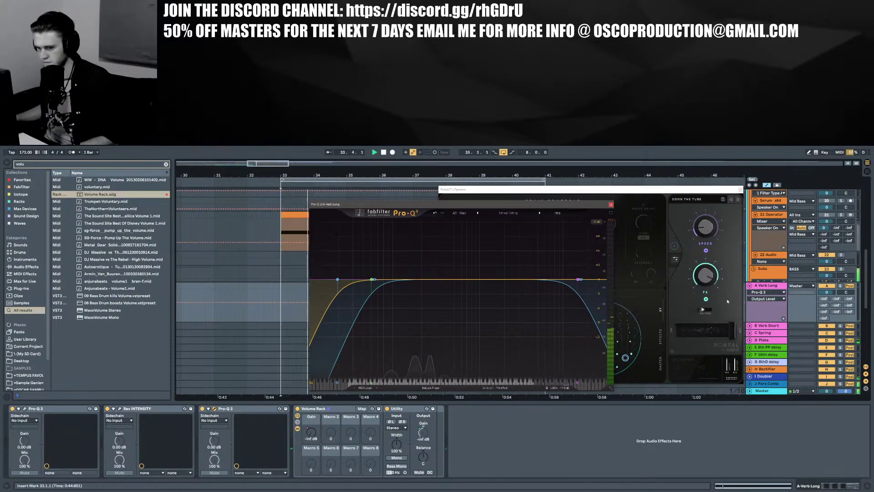
key("space")
left_click(825, 215)
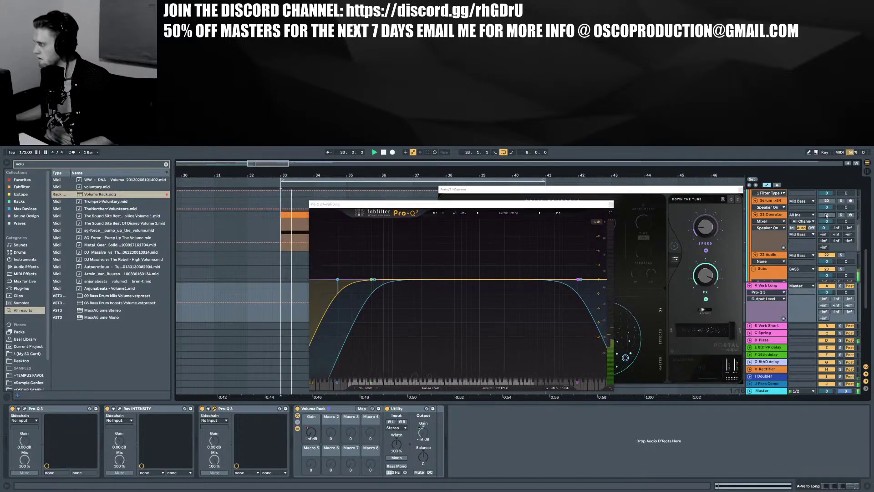
left_click(611, 204)
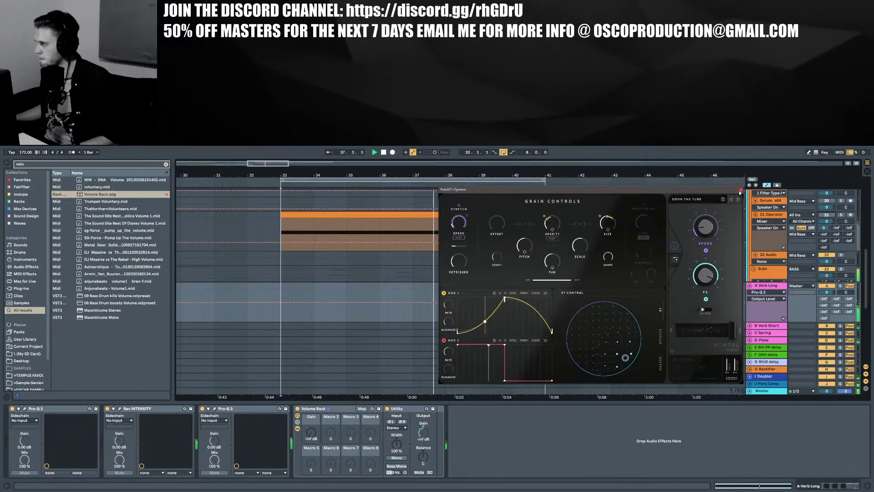
Close Portal, hide the device view, and unfold the Subs group to look through its tracks
left_click(740, 191)
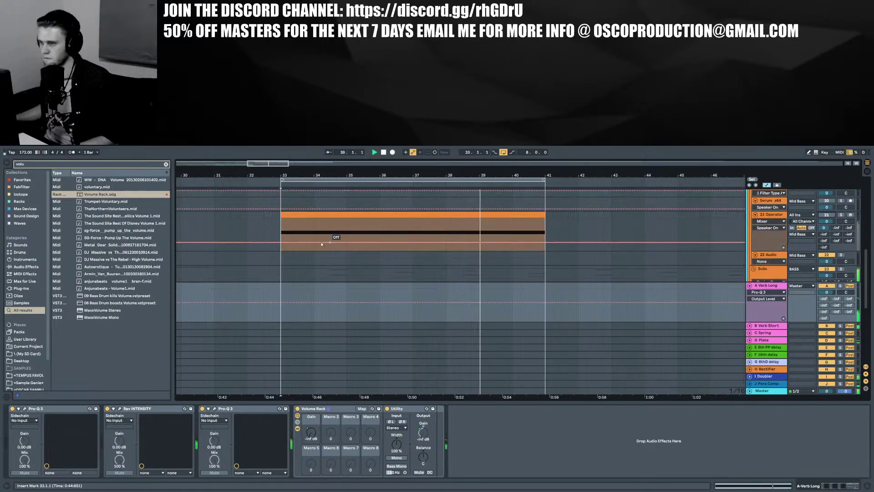
left_click(303, 224)
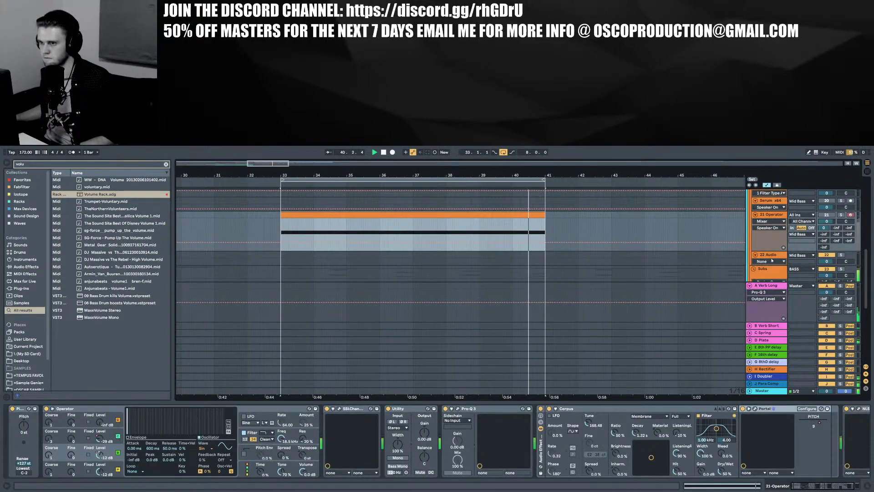
left_click(753, 269)
scroll(736, 382, "down", 2)
key("ctrl+alt+l")
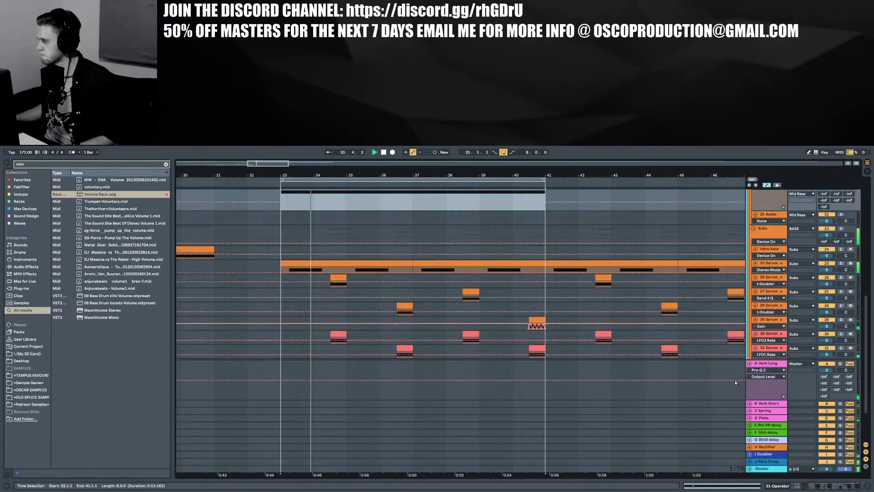
scroll(783, 311, "up", 2)
scroll(783, 311, "down", 3)
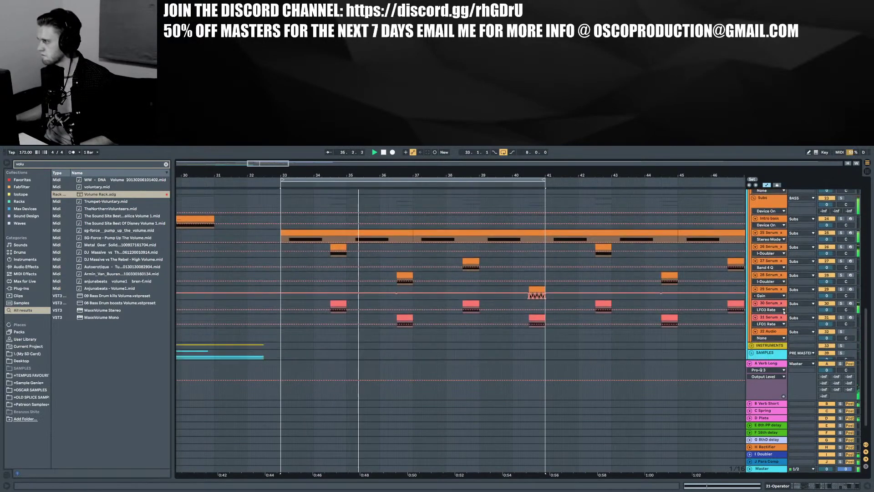
scroll(784, 311, "down", 2)
Insert a new audio track below the FX group and enlarge its lane
right_click(760, 365)
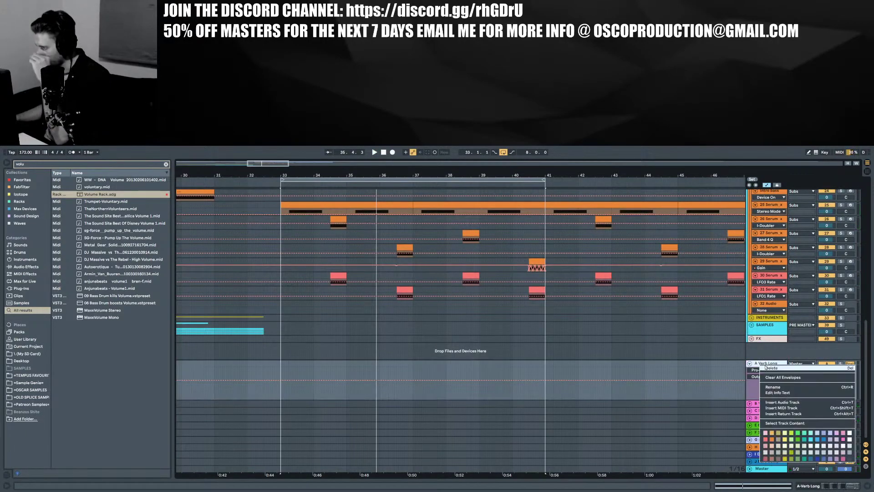
left_click(761, 344)
right_click(761, 344)
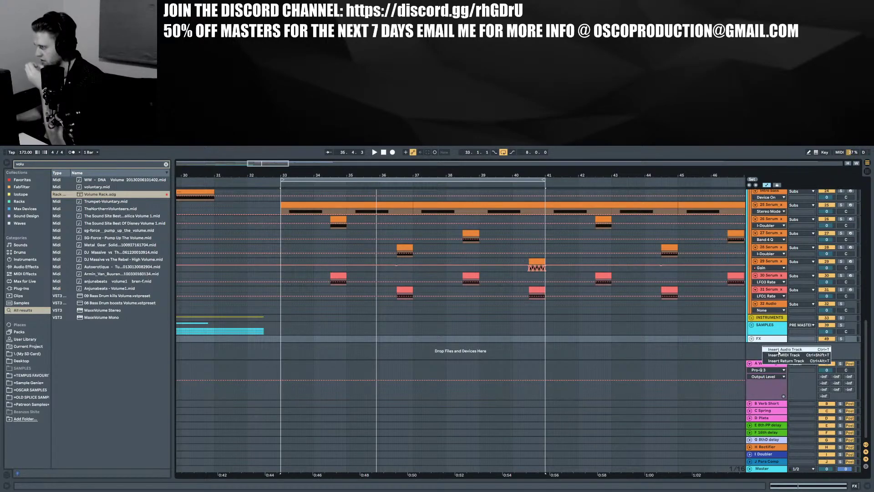
key("ctrl+t")
left_click_drag(761, 342, 763, 367)
scroll(765, 343, "down", 1)
left_click(768, 321)
left_click(761, 336)
Set the new audio track's input to A-Verb Long, arm it, and record a short take from bar 33
left_click(799, 312)
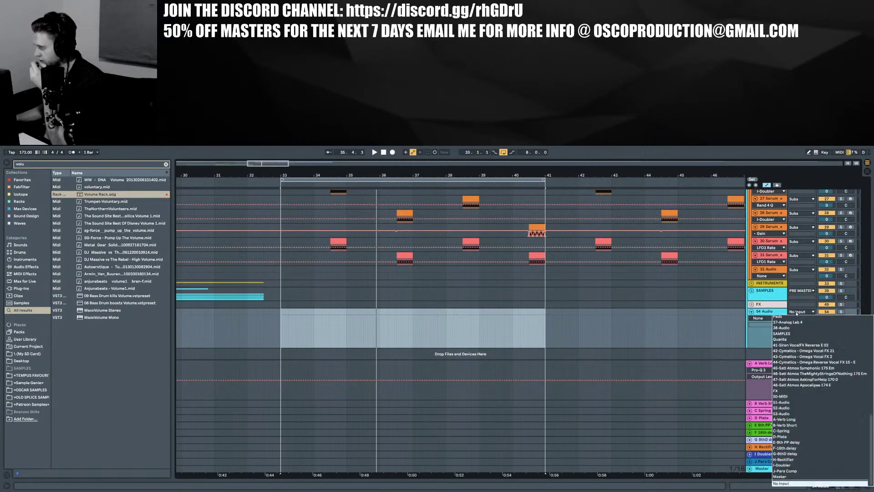
left_click(796, 417)
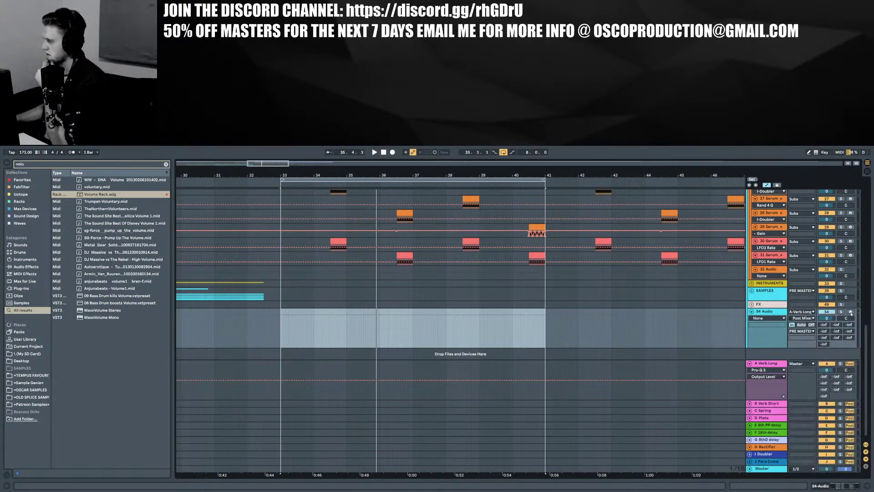
left_click(392, 153)
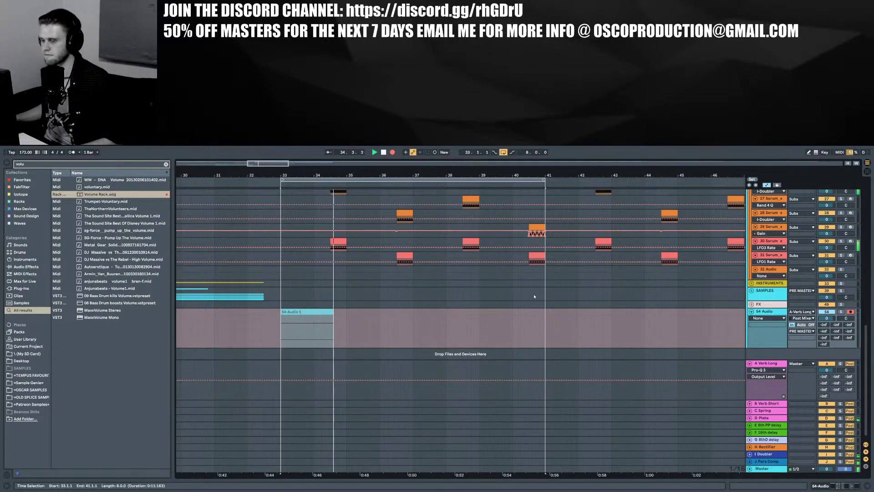
key("space")
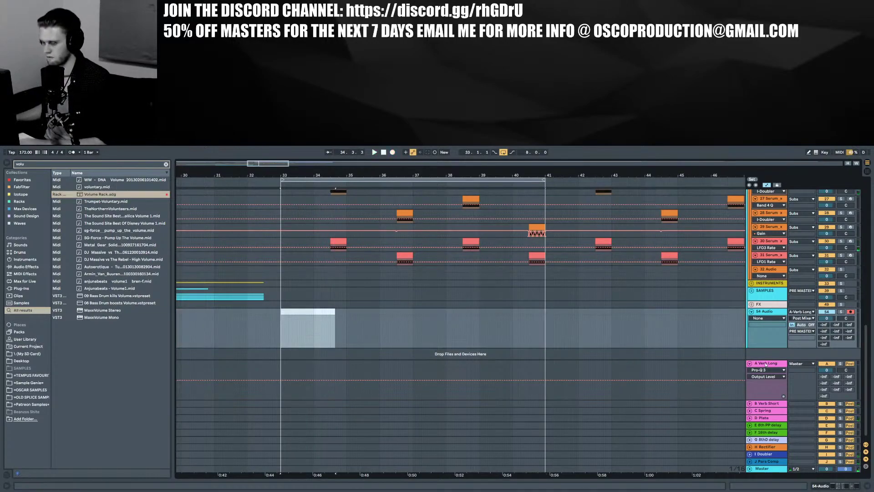
Turn on the Volume Rack on the Verb Long return and play from bar 33 while checking the Operator mid bass track
left_click(765, 364)
left_click(801, 486)
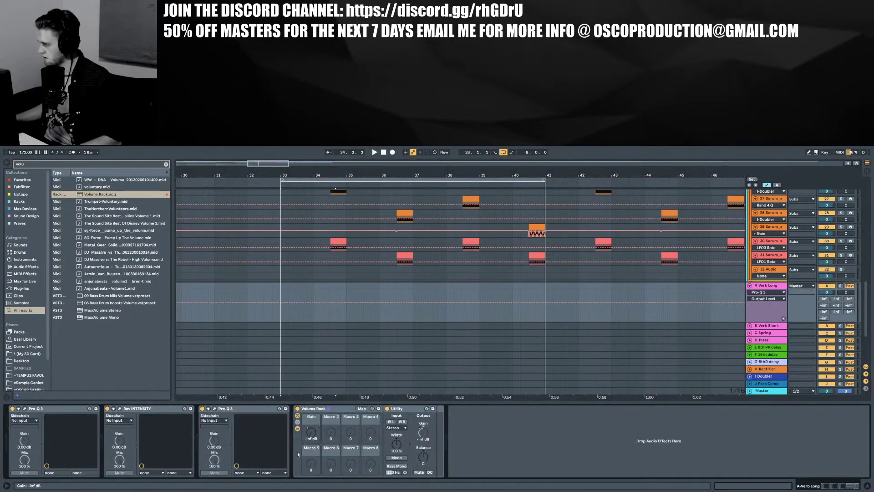
left_click(297, 409)
key("space")
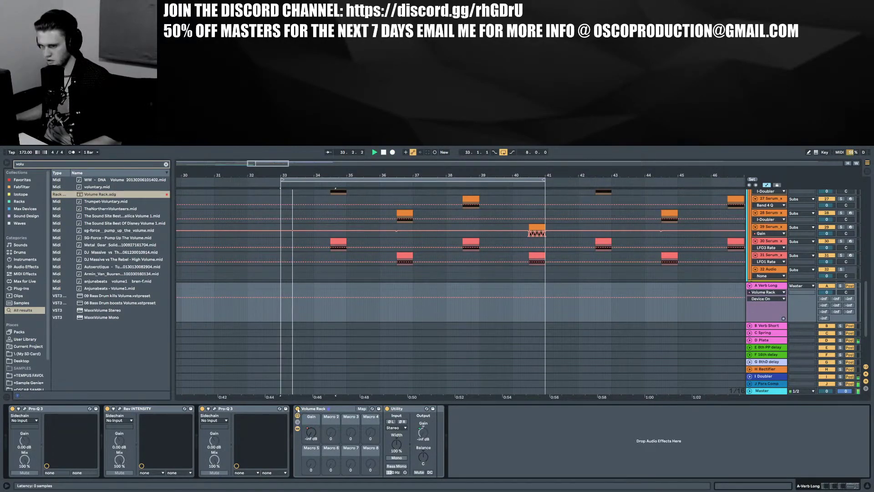
scroll(828, 293, "up", 3)
scroll(829, 293, "up", 4)
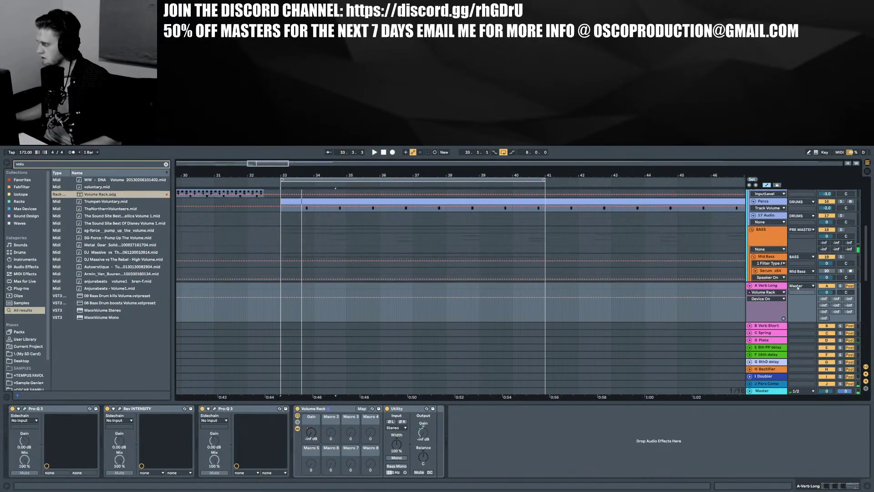
scroll(796, 282, "up", 5)
scroll(793, 259, "down", 7)
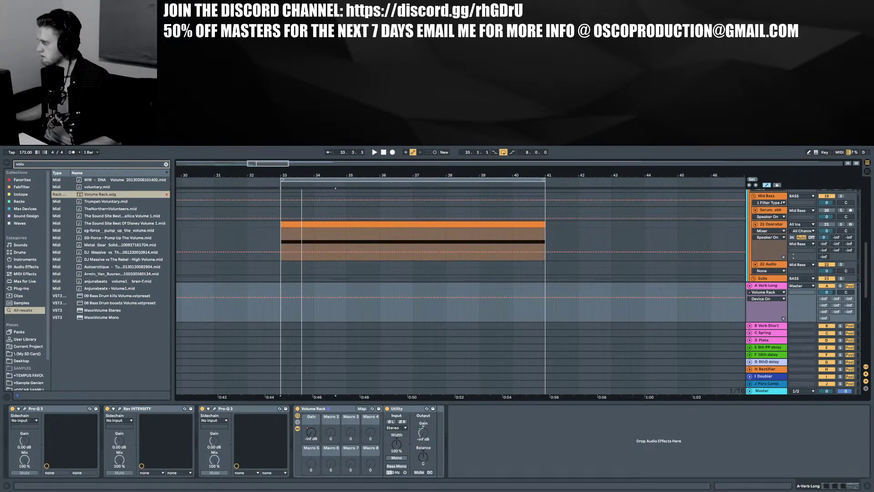
key("space")
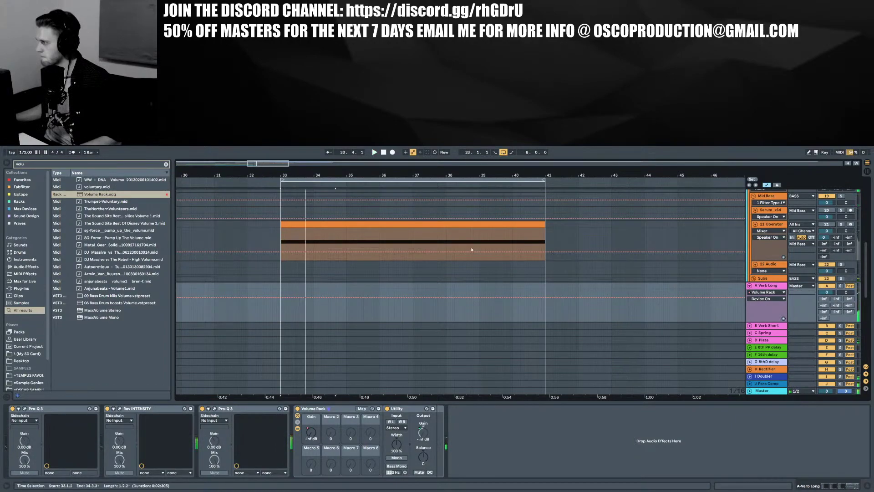
Record the Verb Long return onto the audio track from bar 33 to bar 41 and select the recorded clip
left_click(393, 153)
scroll(505, 232, "down", 10)
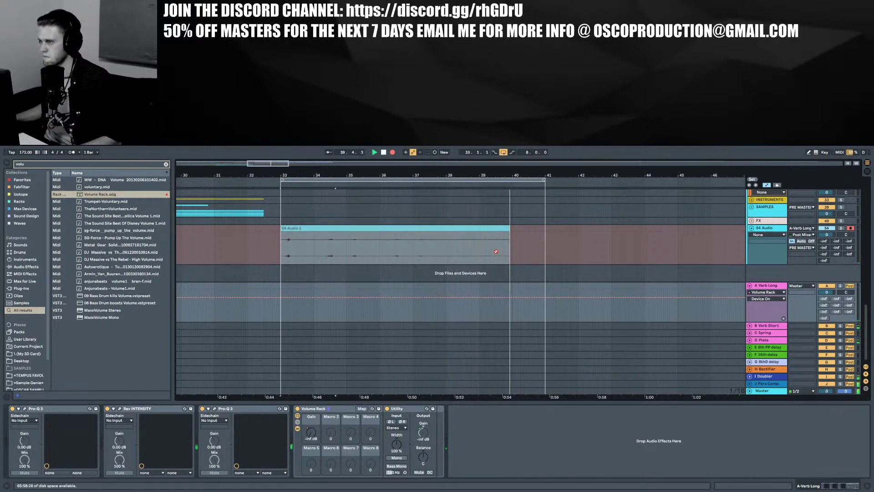
key("space")
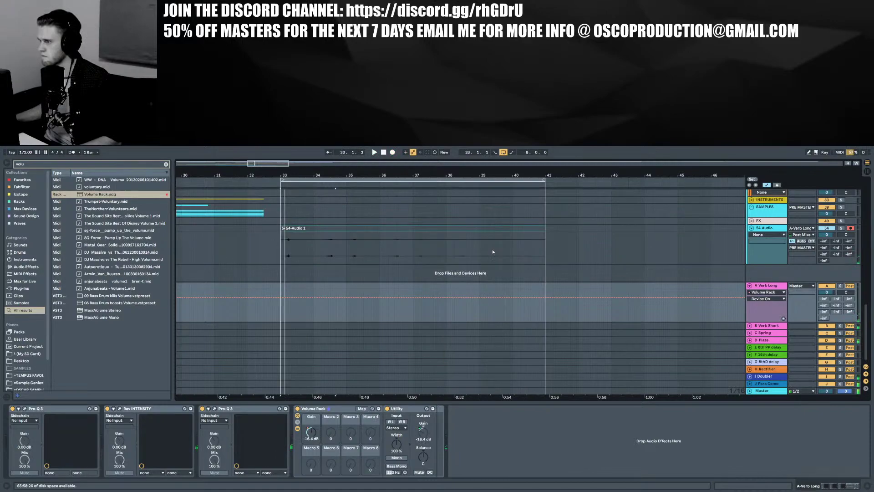
key("space")
left_click(290, 226)
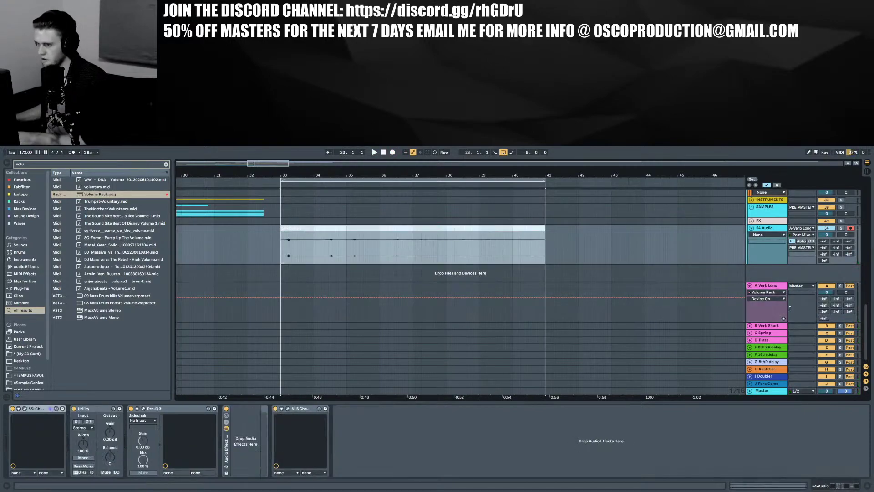
Delete the Operator track from the Mid Bass group
scroll(765, 254, "up", 15)
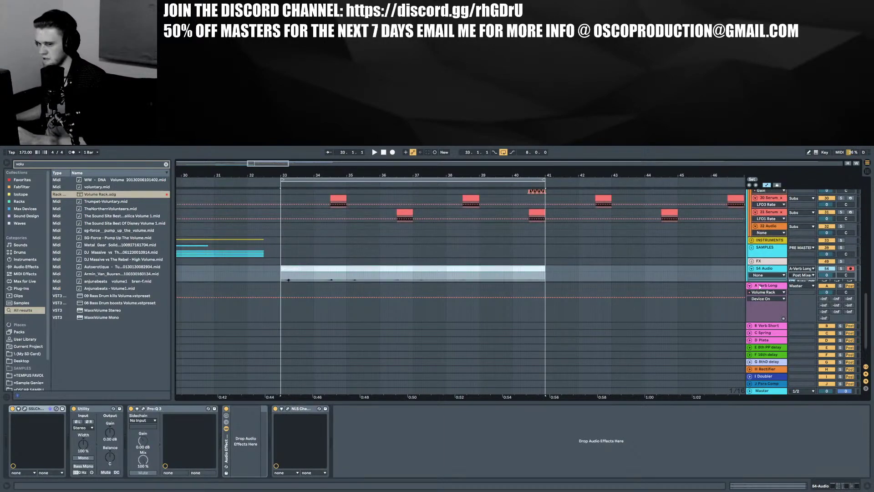
scroll(759, 287, "up", 10)
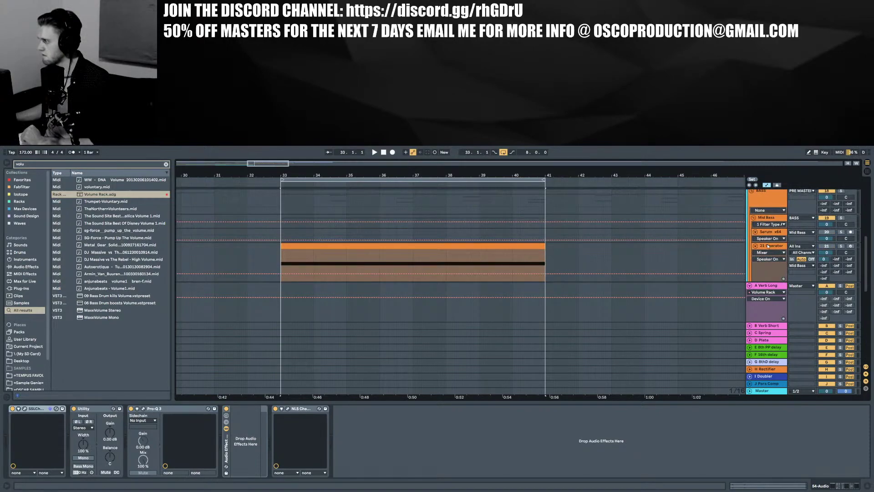
left_click(767, 245)
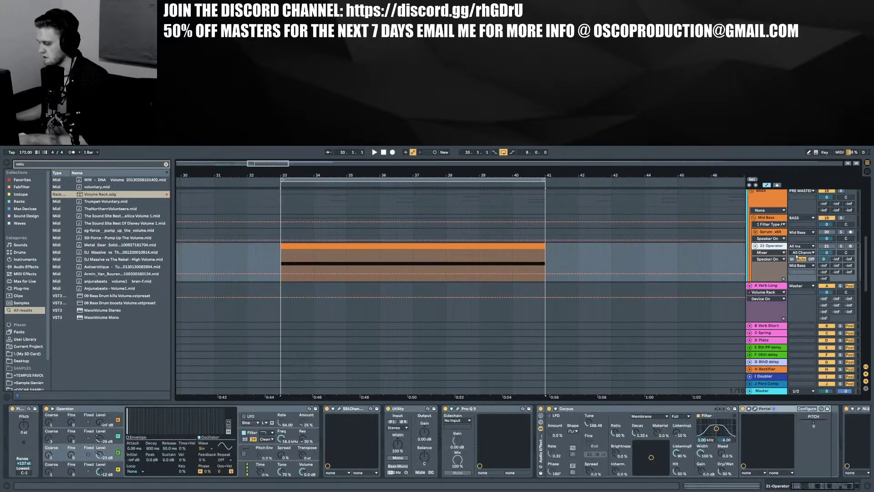
key("Delete")
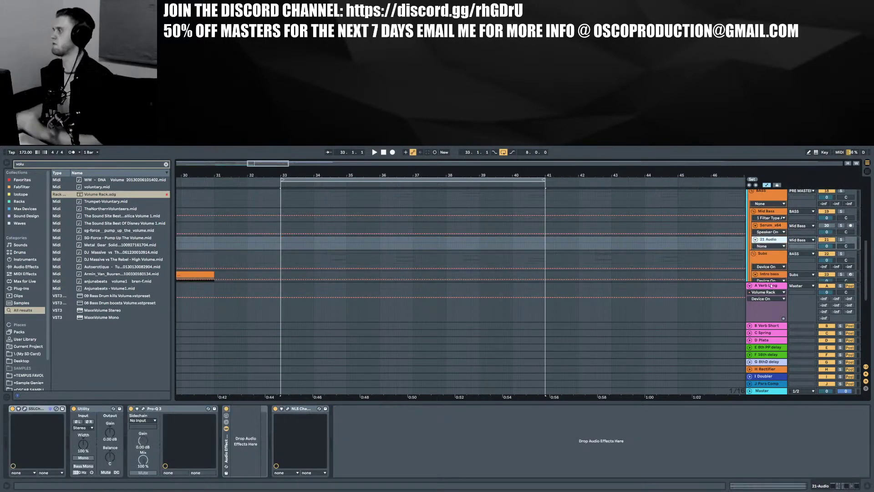
Delete the Gain automation of the Volume Rack on the Verb Long return and fold that return track
left_click(757, 311)
right_click(310, 434)
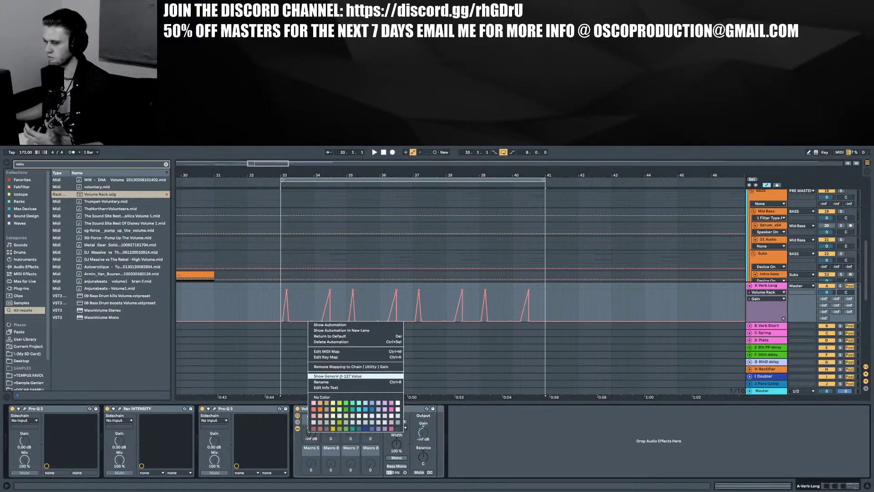
left_click(346, 342)
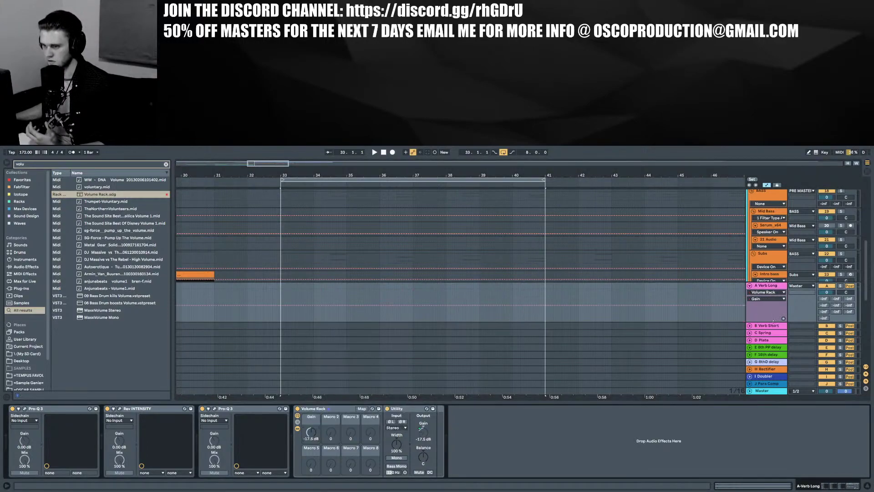
left_click(749, 285)
scroll(805, 342, "down", 5)
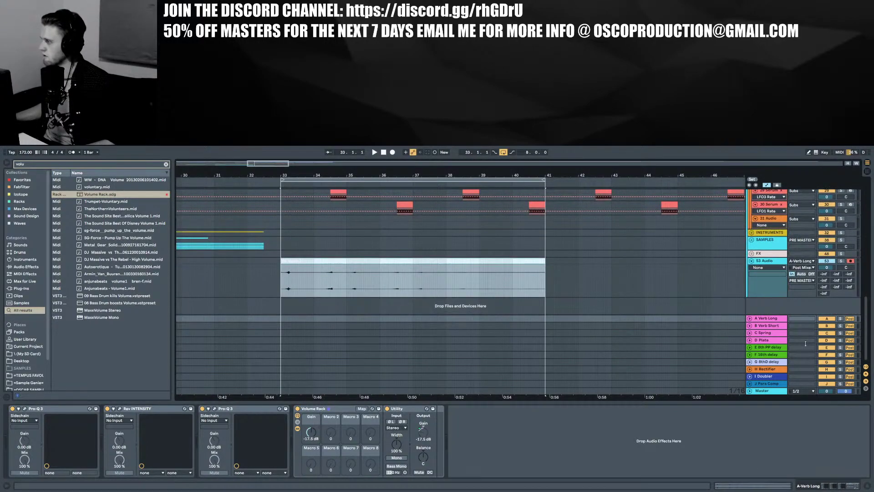
Hide the device view and automation lanes, and set the resampled audio track's monitoring to Auto
left_click(867, 486)
left_click(347, 354)
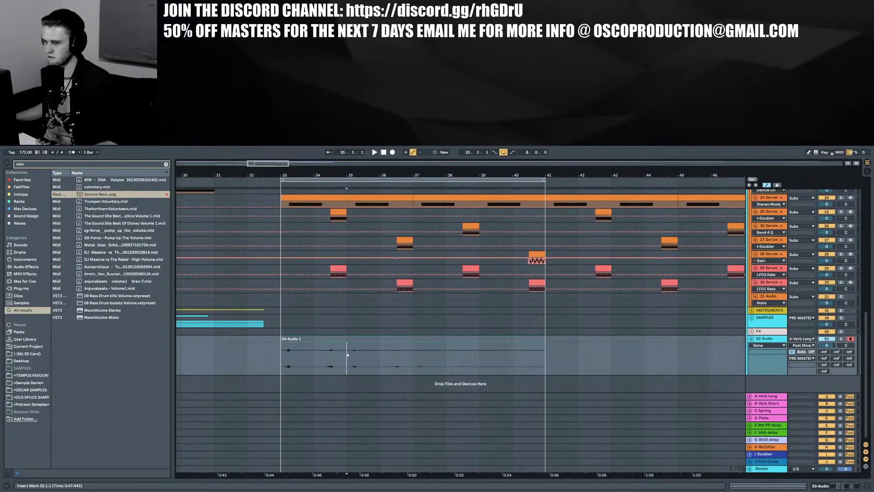
left_click(436, 338)
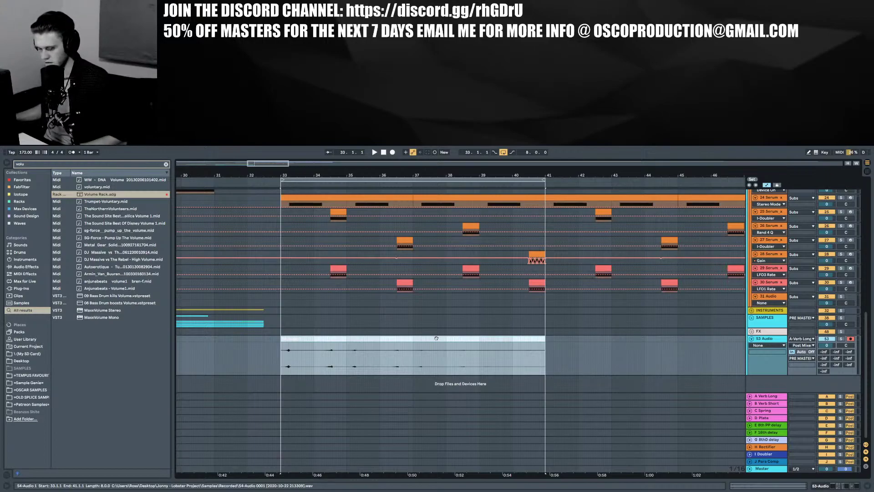
left_click_drag(345, 359, 411, 355)
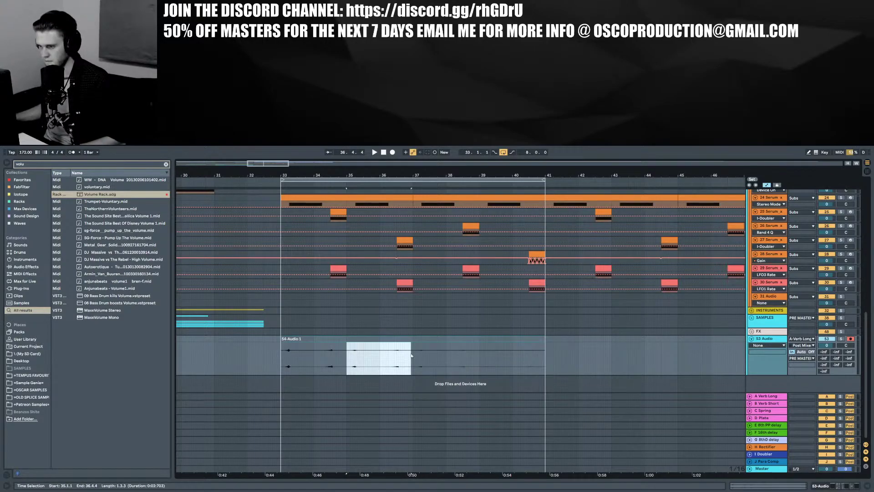
left_click(414, 348)
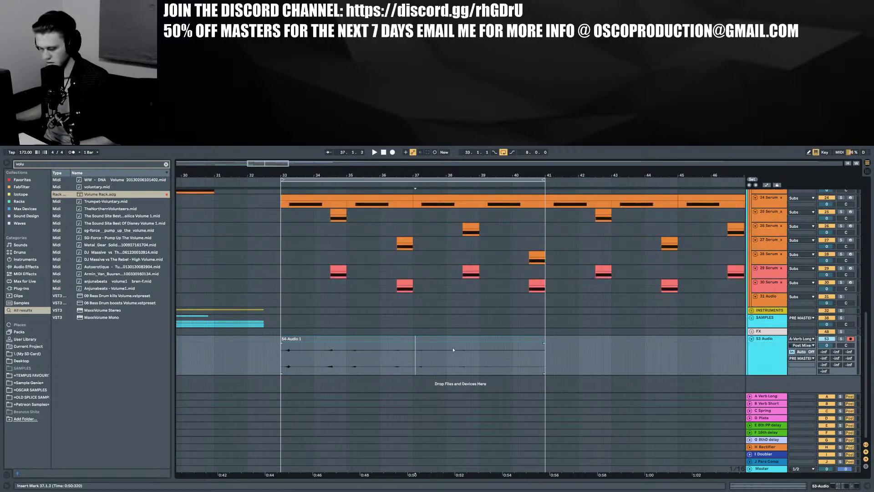
left_click(773, 355)
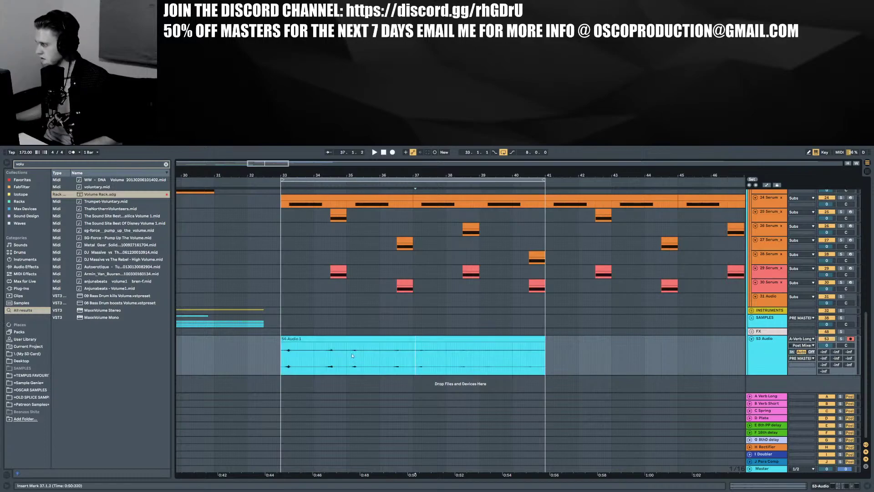
Split the recorded reverb clip at bars 35, 37 and 39 into two-bar sections
left_click_drag(343, 355, 295, 341)
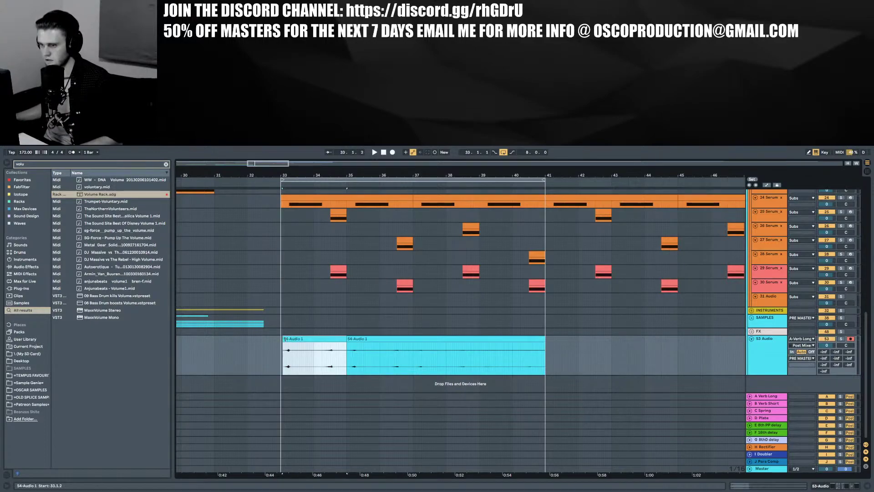
left_click_drag(347, 357, 417, 358)
key("ctrl+e")
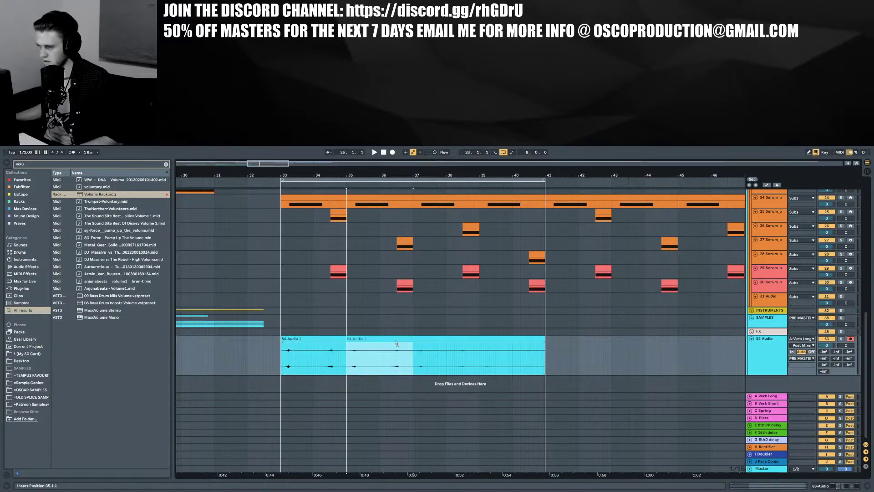
left_click_drag(415, 356, 432, 354)
left_click(475, 355)
left_click(478, 353)
key("ctrl+e")
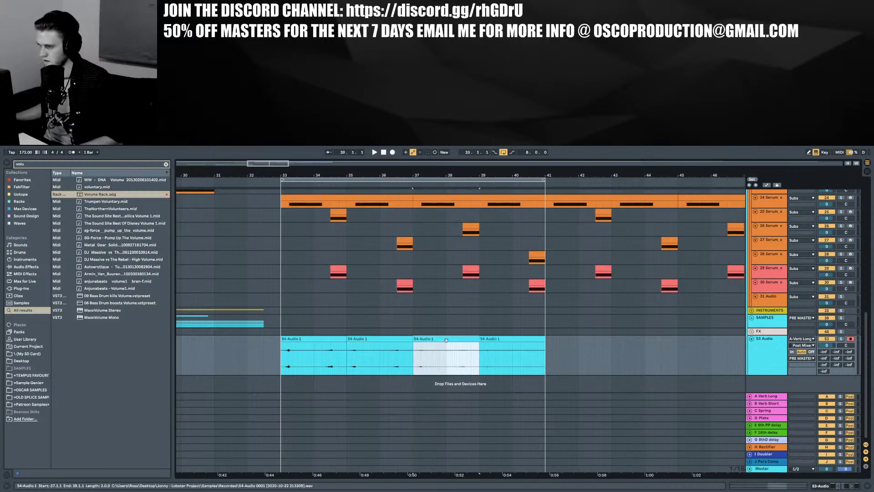
Open the last two-bar clip, starting at bar 39, and raise its clip gain to about 22.8 dB
double_click(481, 355)
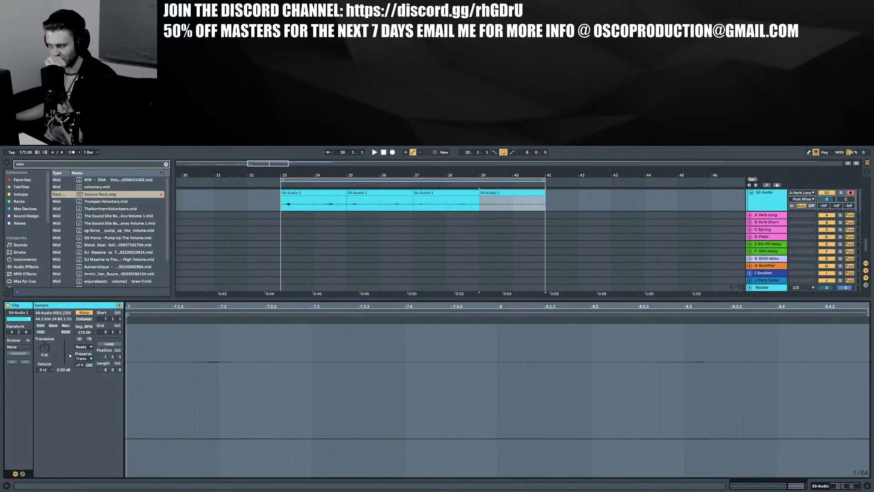
left_click_drag(67, 348, 66, 339)
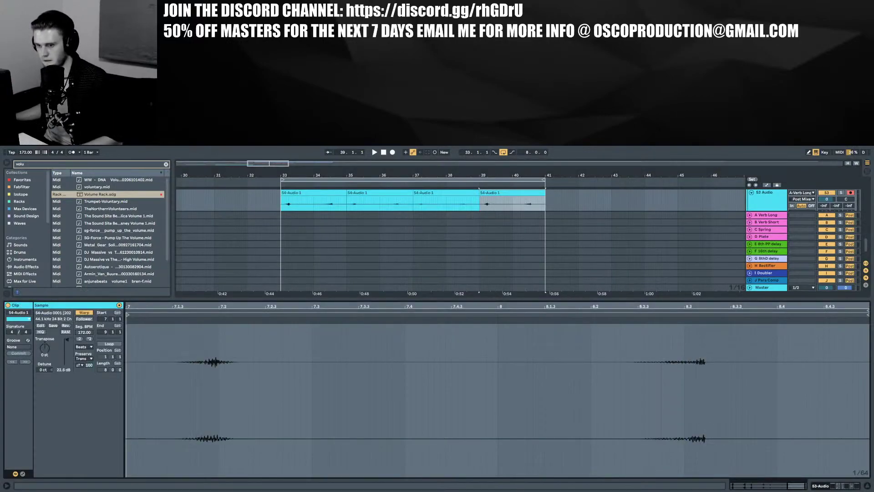
Raise the gain of the third S4-Audio 1 clip and set the second clip's gain to 9 dB
left_click(856, 486)
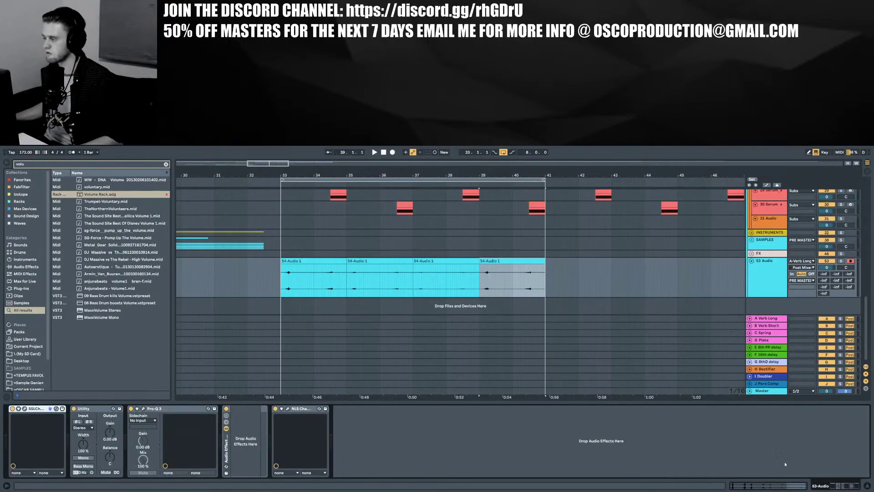
left_click(422, 274)
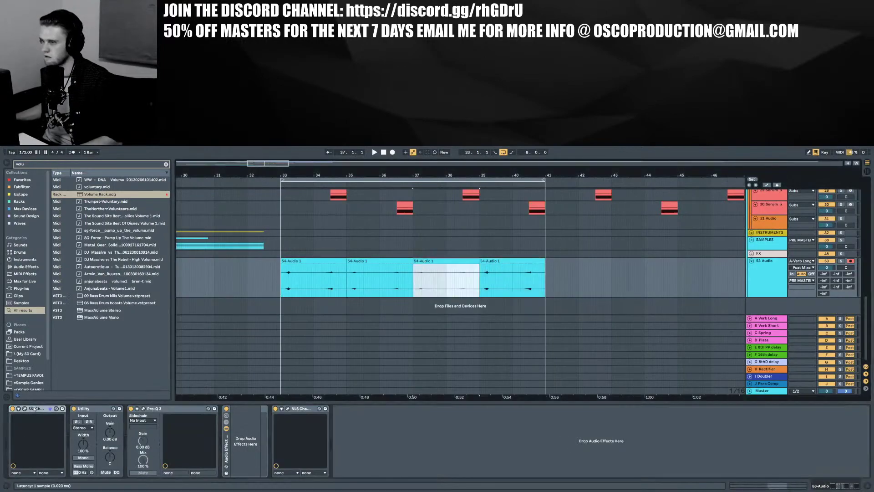
double_click(423, 267)
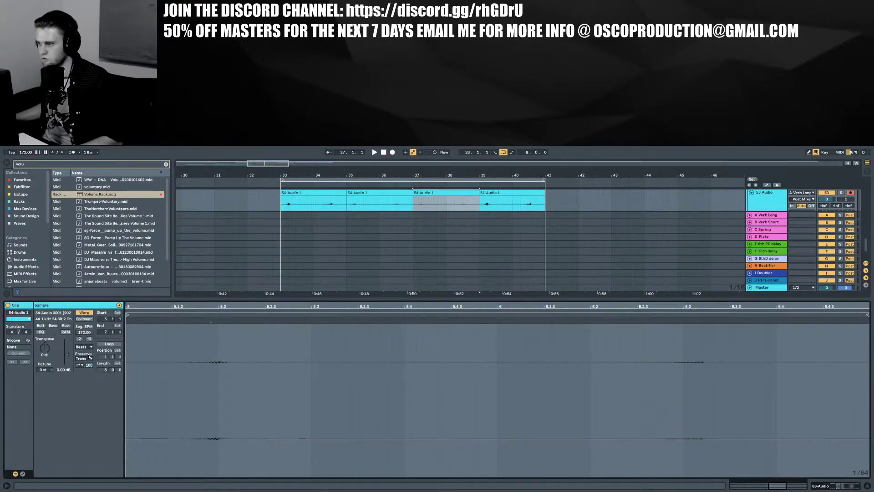
left_click_drag(66, 347, 67, 339)
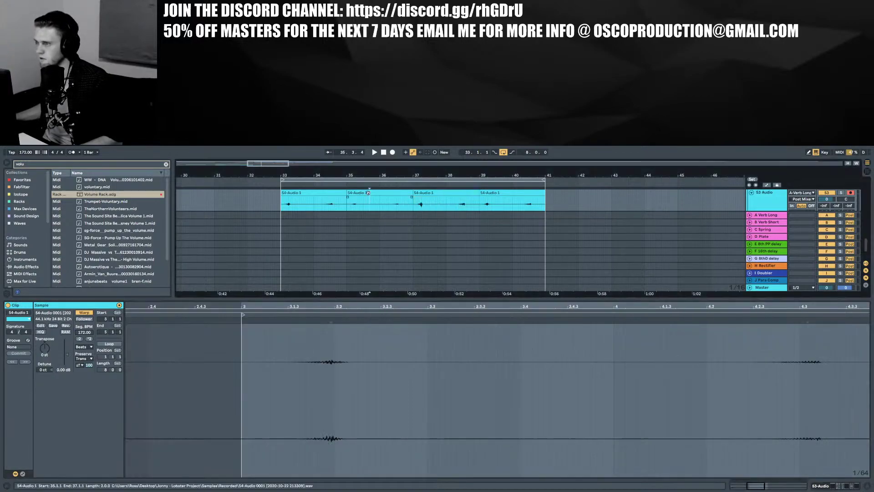
left_click(363, 204)
left_click_drag(70, 355, 67, 347)
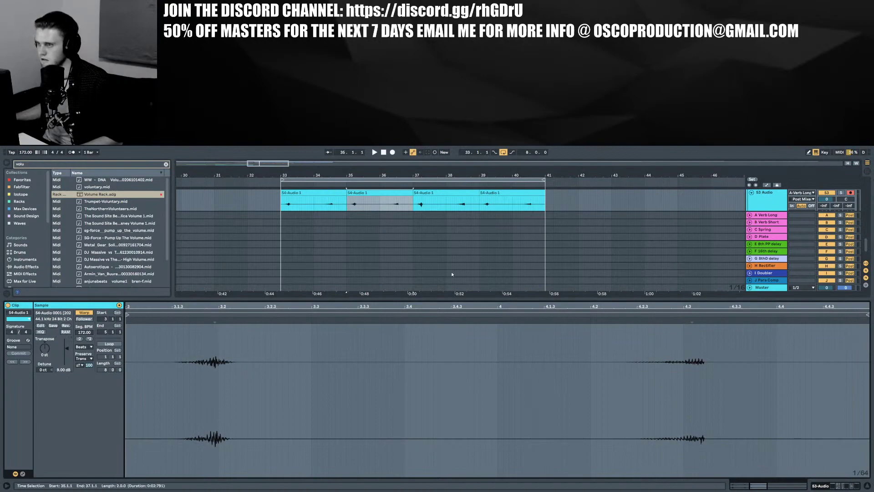
Add the CLA-2A Stereo compressor to the end of the audio track's effect chain and close its window
key("shift+Tab")
key("ctrl+f")
type("Cla 2a")
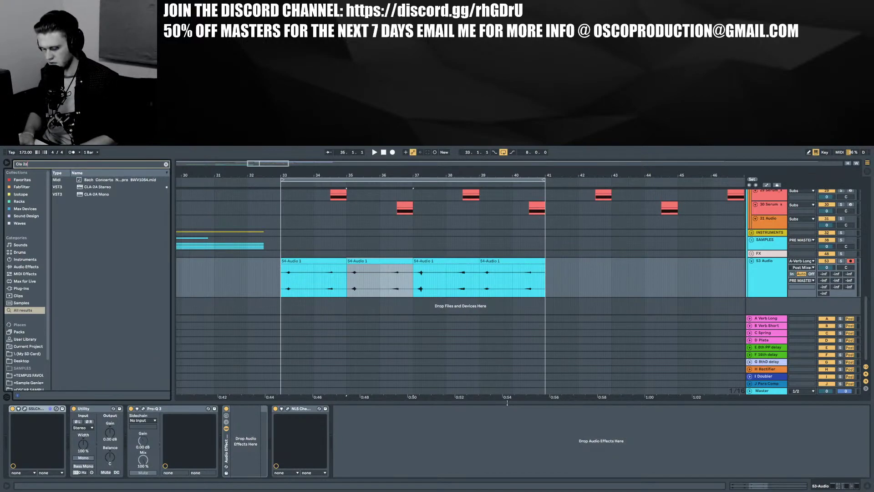
left_click(96, 187)
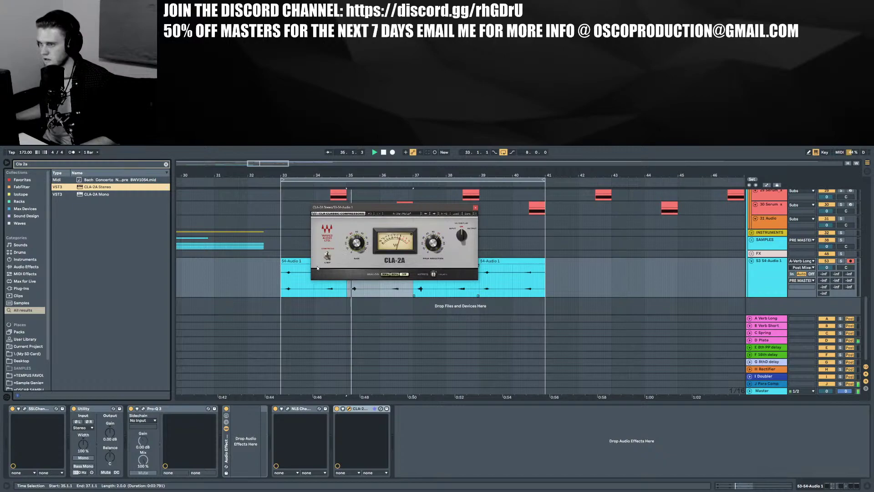
left_click(475, 207)
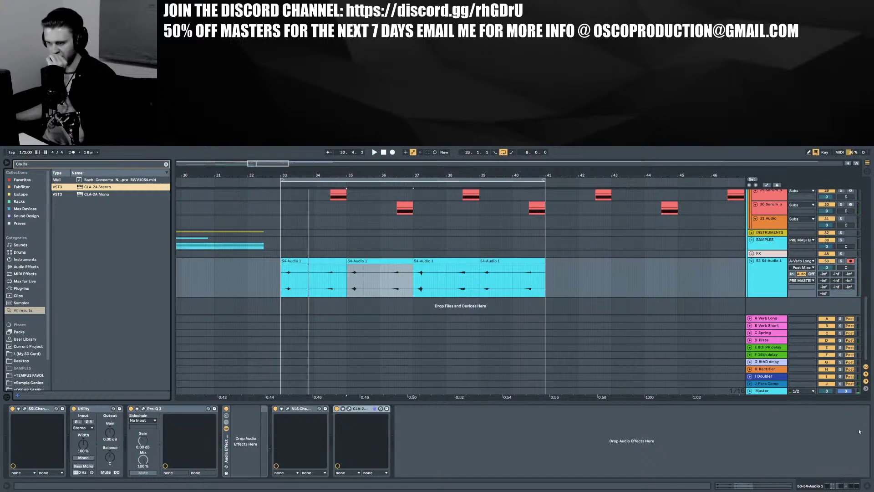
Raise the S4-Audio 1 track's send to the D Plate return to about -11 dB during playback
left_click(867, 476)
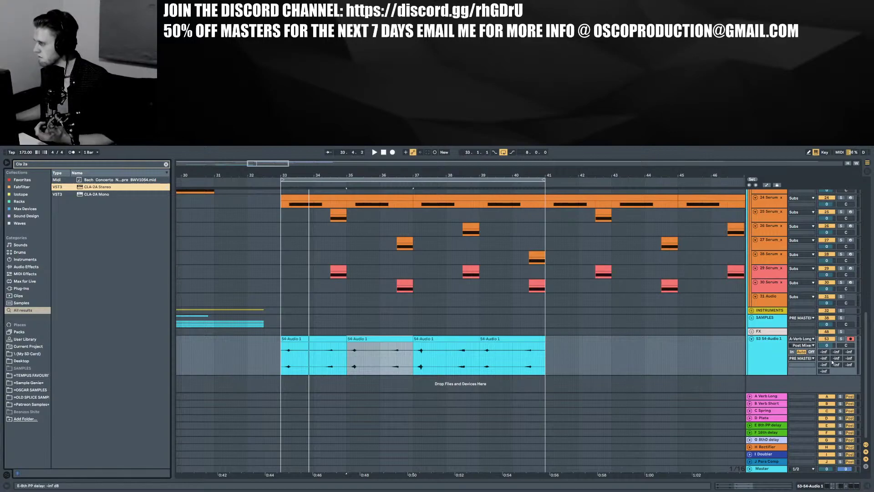
left_click_drag(827, 361, 827, 362)
key("space")
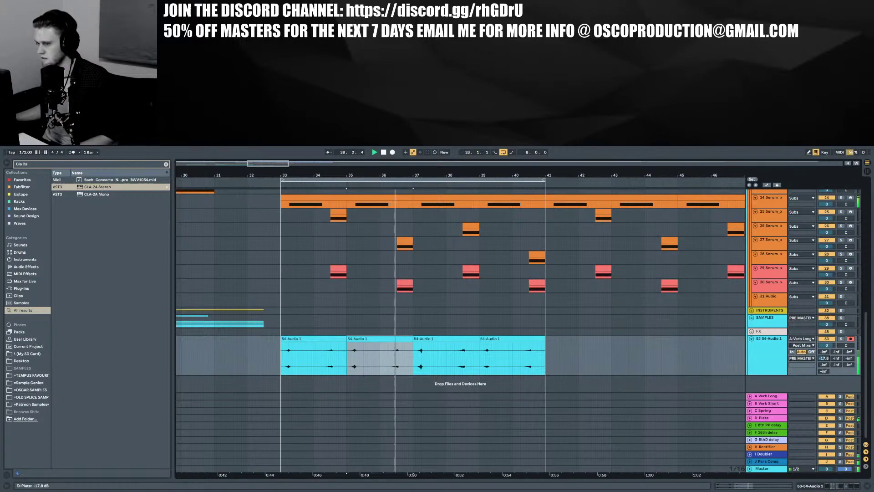
left_click_drag(823, 358, 823, 352)
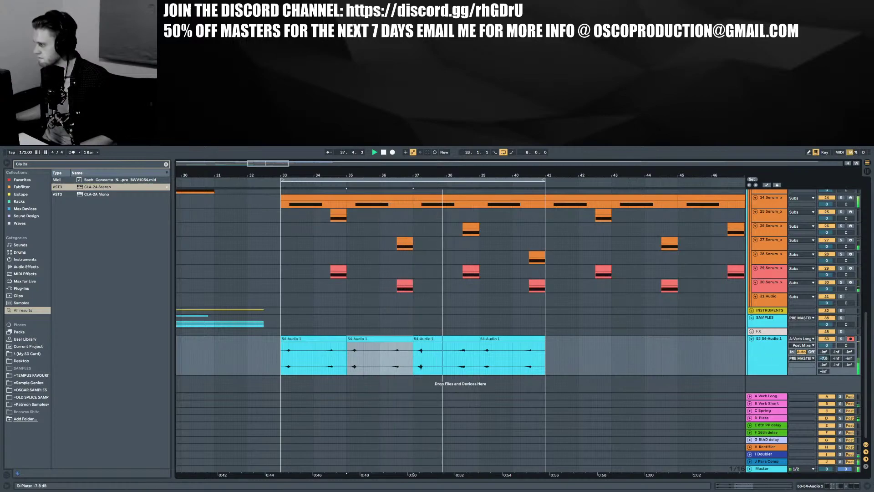
Unfold the D Plate return track, inspect its effect devices and collapse it again
left_click(749, 418)
left_click(763, 416)
left_click(854, 486)
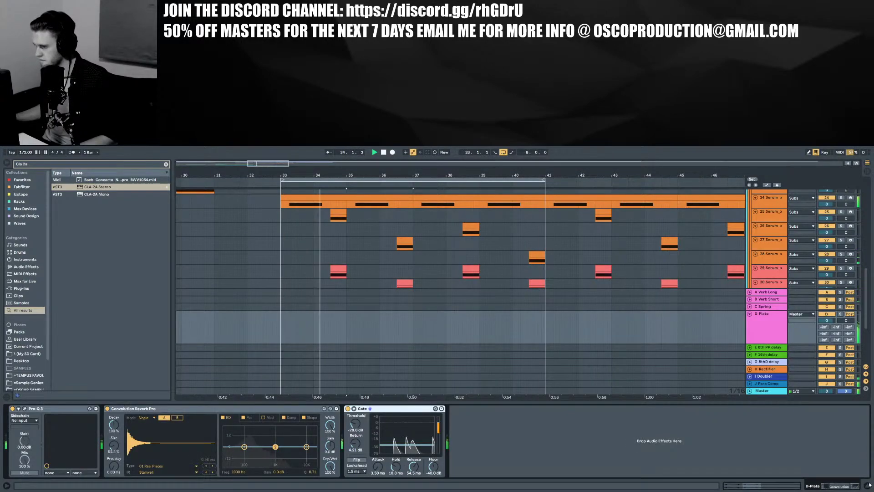
left_click(855, 486)
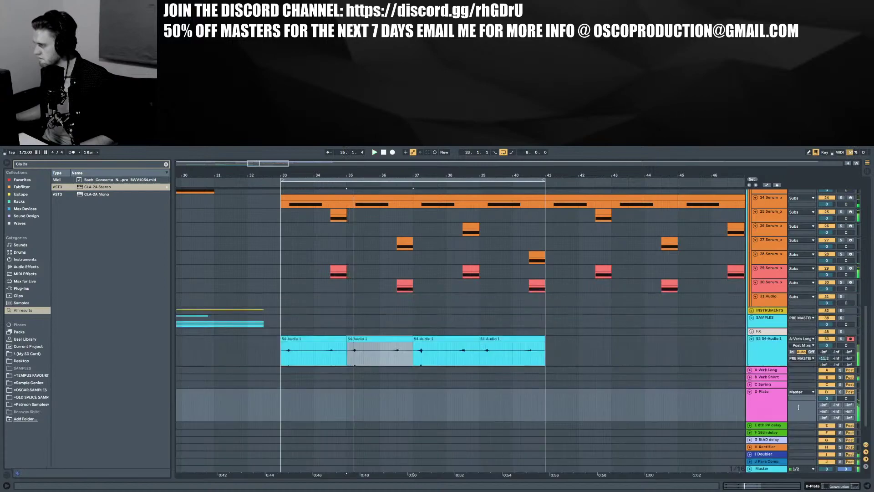
left_click(757, 393)
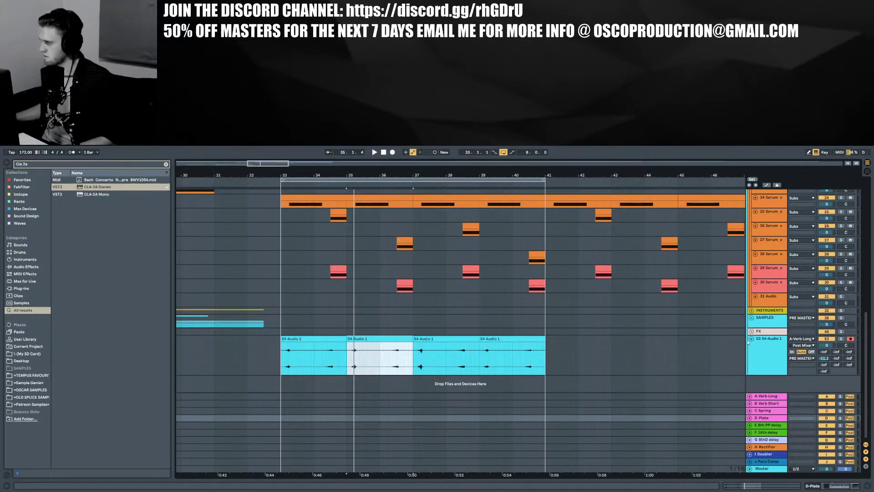
Reduce the track heights, unfold the FX group and move the S4-Audio 1 track into it
key("m")
key("h")
scroll(673, 330, "up", 3)
scroll(674, 330, "down", 3)
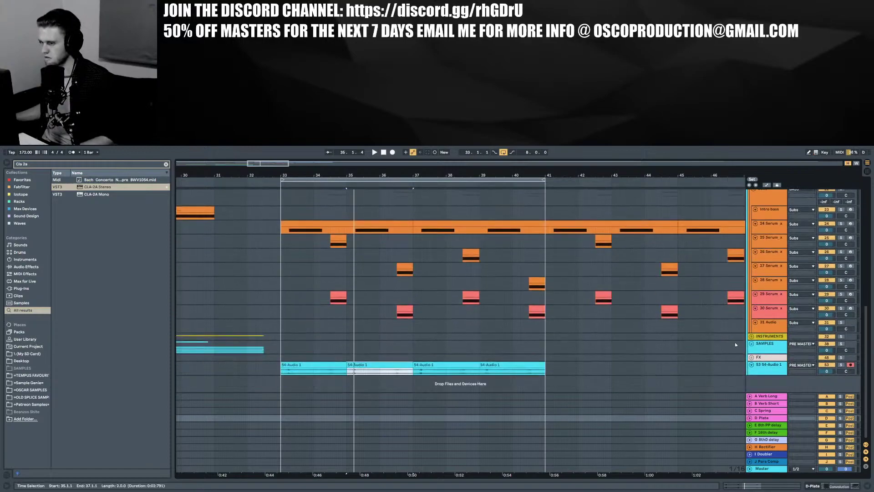
left_click(759, 357)
left_click_drag(763, 358, 763, 348)
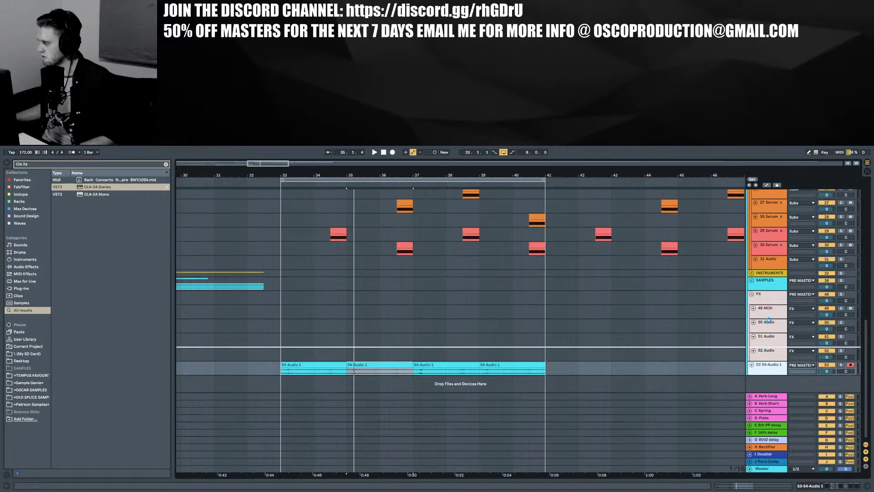
Assign the FX group's color to its grouped tracks and clips
left_click_drag(765, 306, 765, 301)
right_click(764, 299)
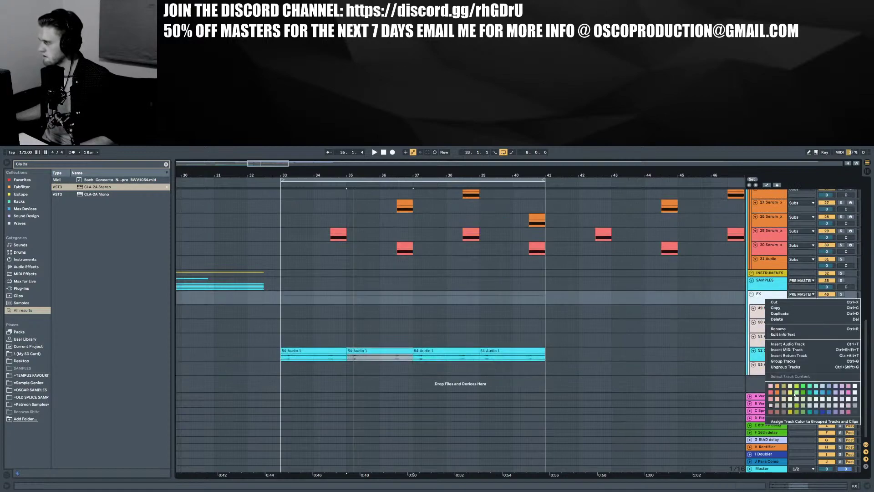
left_click(785, 420)
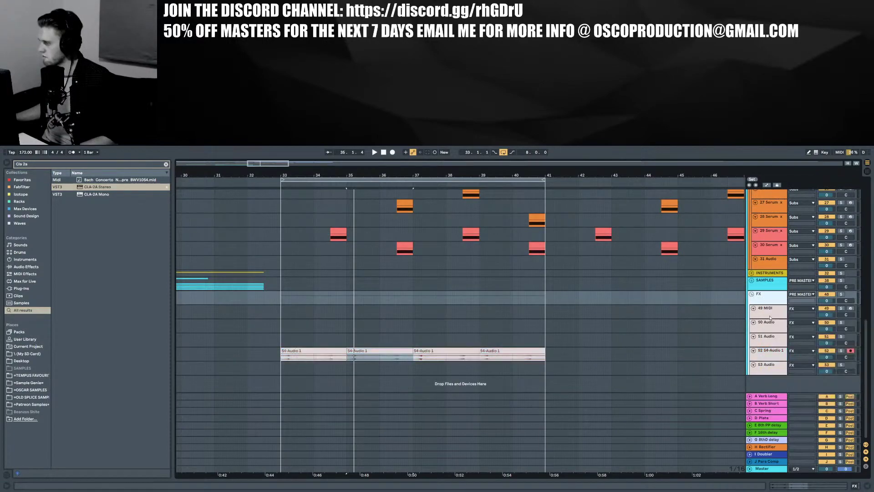
Review the Serum sub bass tracks and the FX group in the arrangement
scroll(769, 315, "up", 4)
scroll(769, 315, "up", 4)
scroll(772, 246, "down", 4)
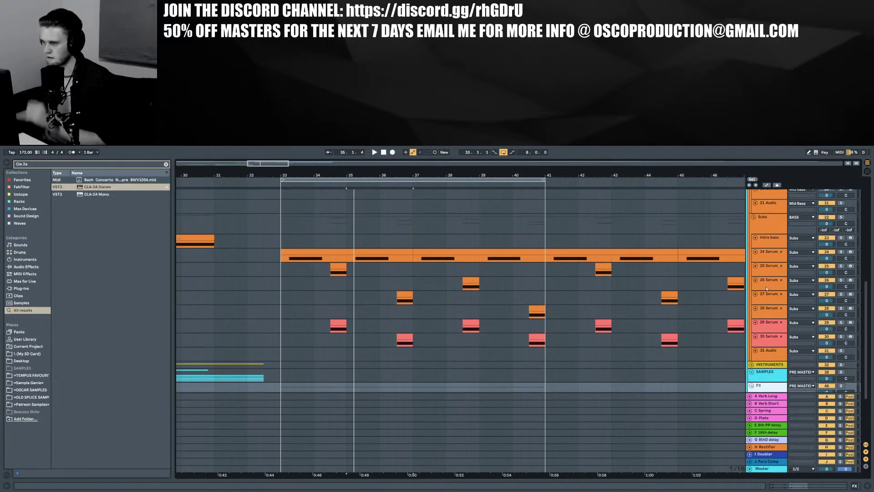
scroll(772, 247, "up", 3)
scroll(776, 263, "down", 2)
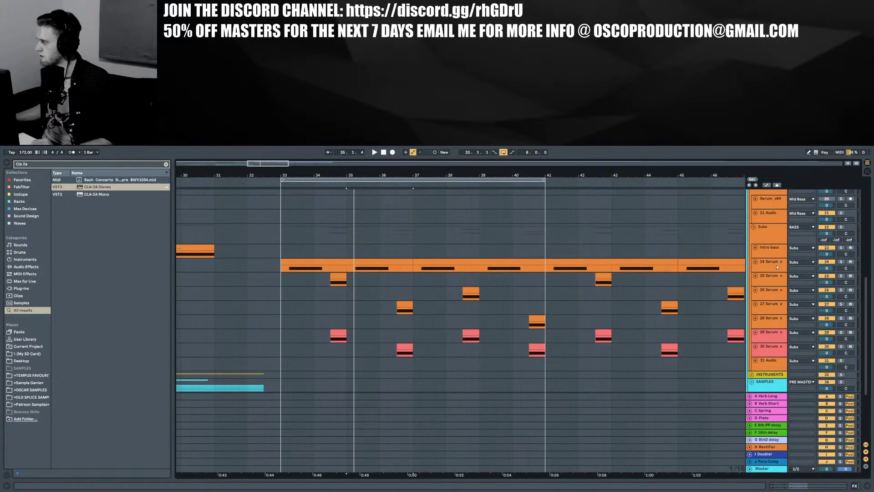
scroll(773, 275, "down", 1)
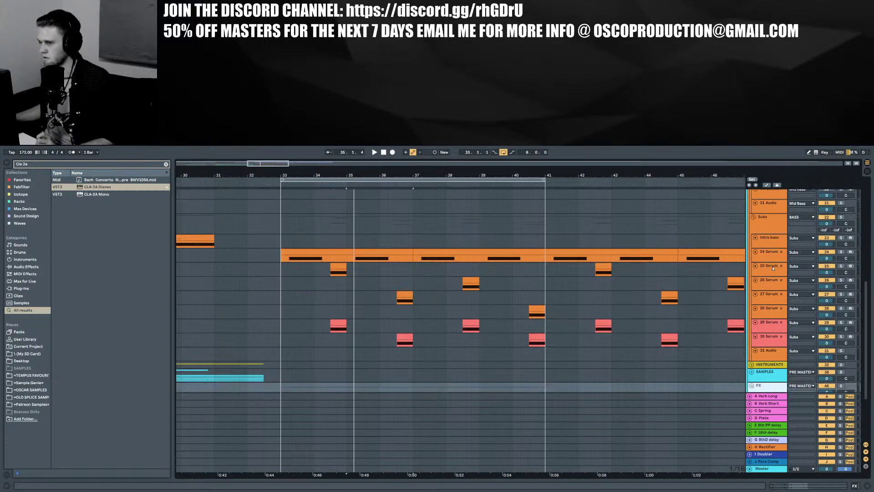
scroll(772, 268, "down", 2)
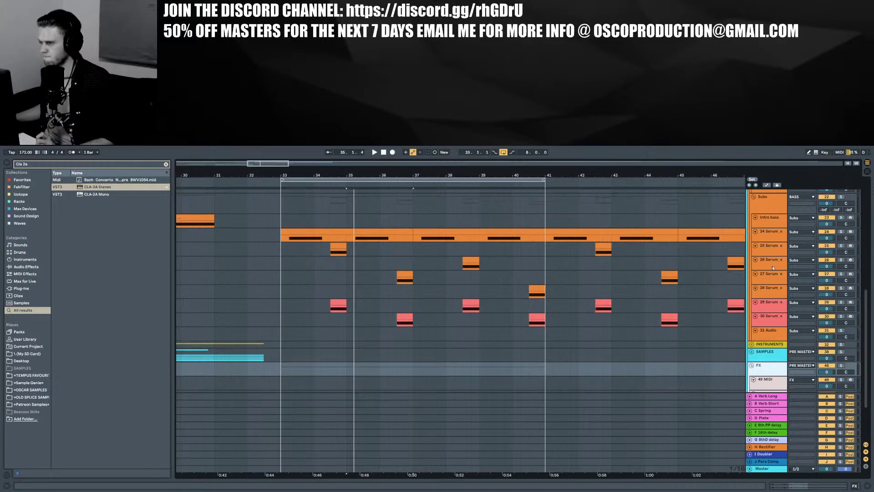
scroll(508, 260, "down", 3)
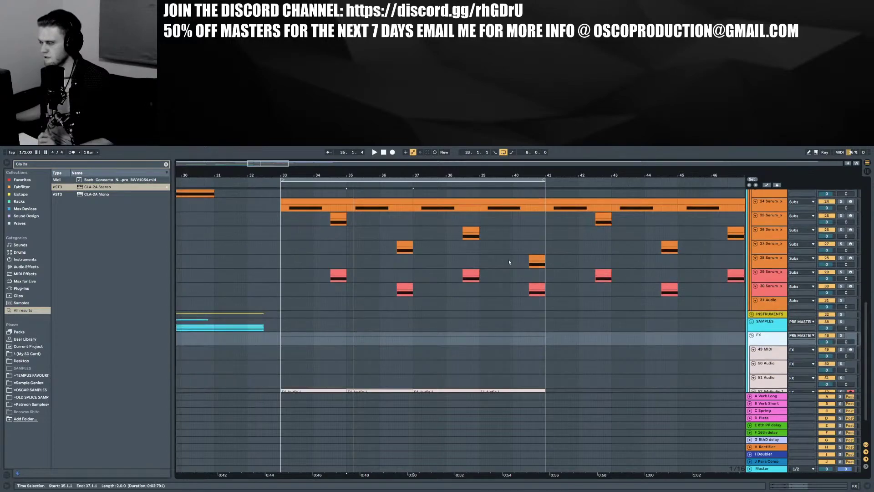
scroll(442, 269, "up", 4)
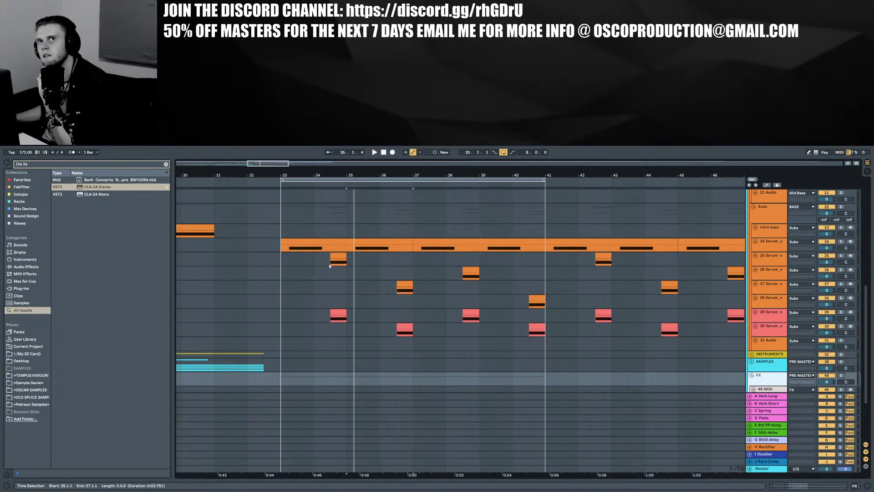
left_click(338, 256)
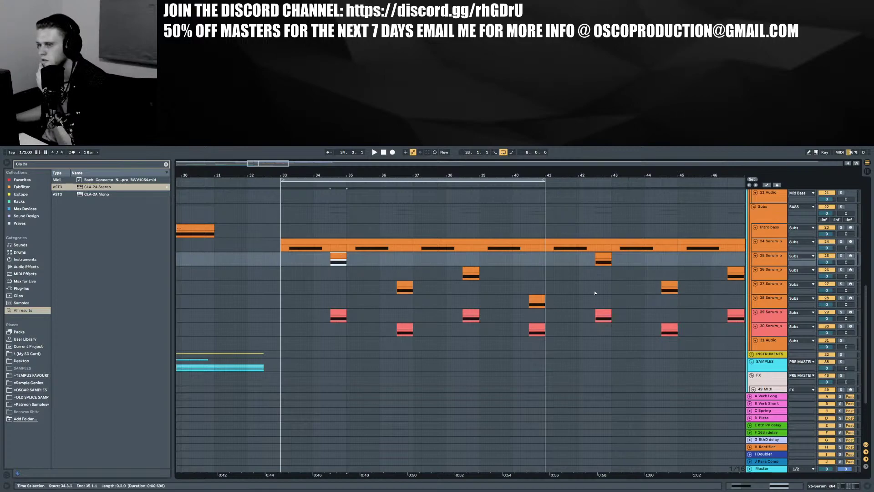
scroll(624, 300, "down", 4)
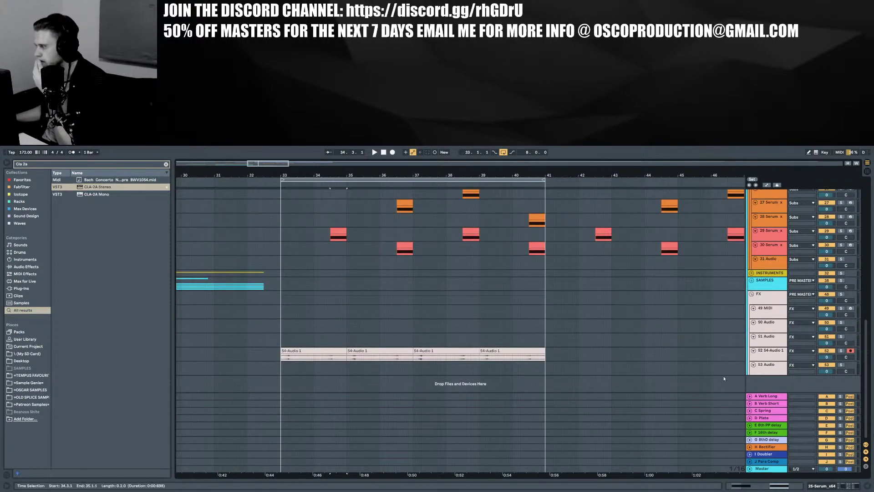
key("ctrl+z")
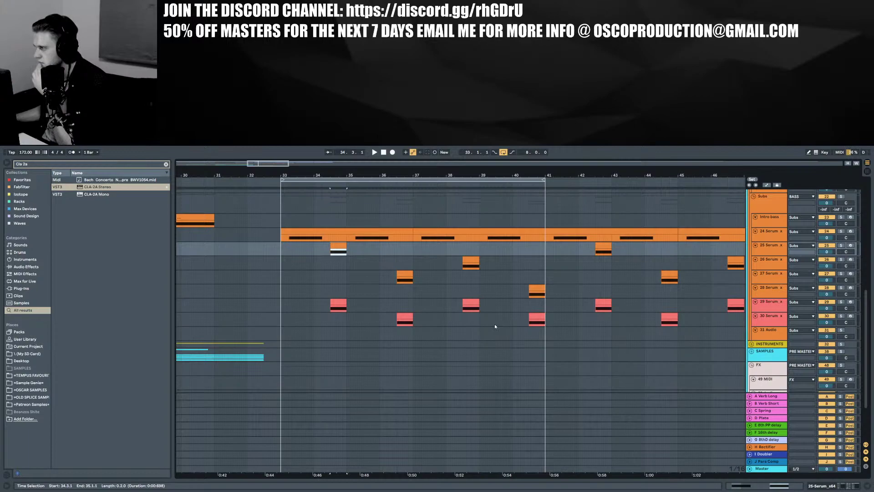
Play the loop from bar 33 and listen while checking the sub bass and FX tracks
scroll(463, 313, "up", 6)
scroll(463, 314, "down", 4)
left_click(279, 289)
key("space")
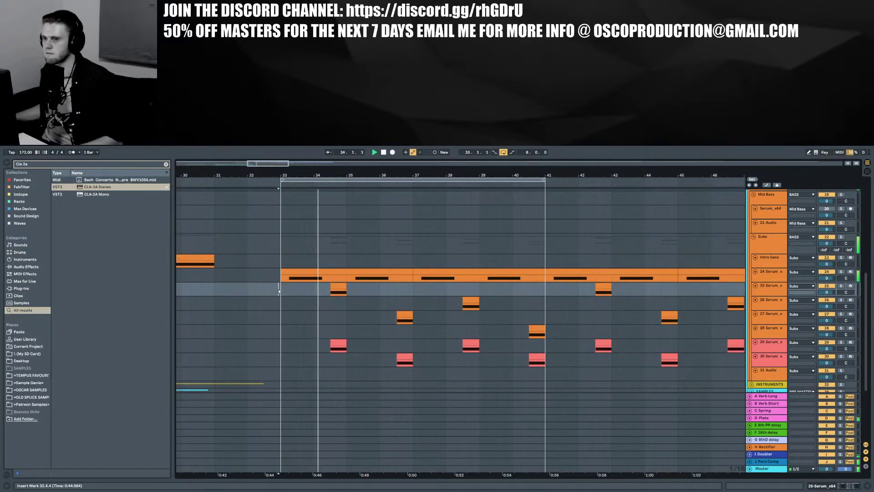
scroll(414, 309, "down", 3)
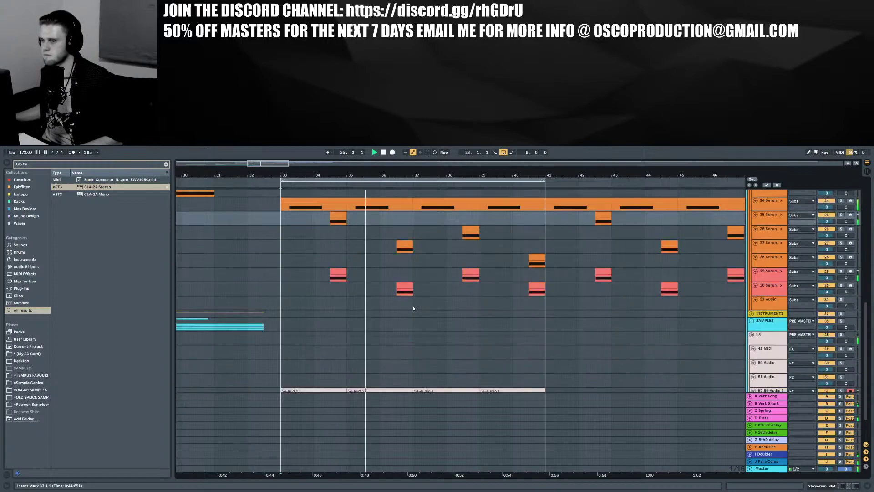
scroll(413, 308, "down", 2)
scroll(412, 308, "up", 3)
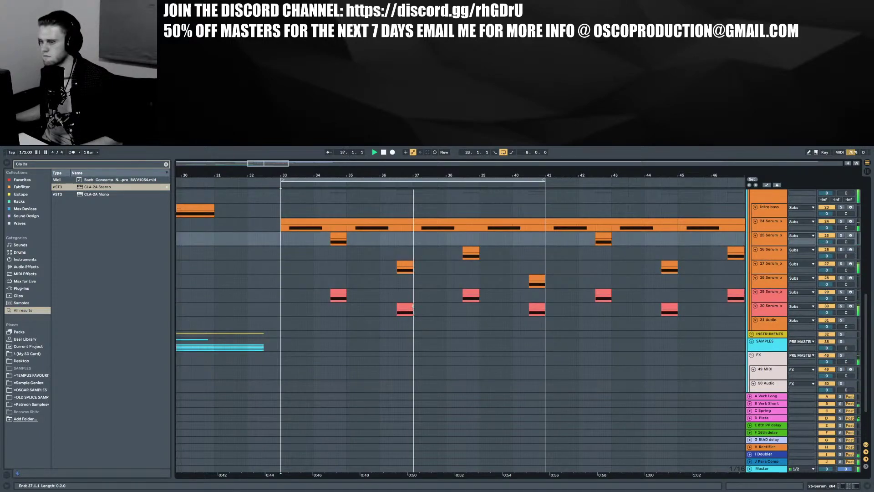
scroll(412, 307, "down", 3)
scroll(413, 307, "up", 3)
scroll(413, 308, "down", 3)
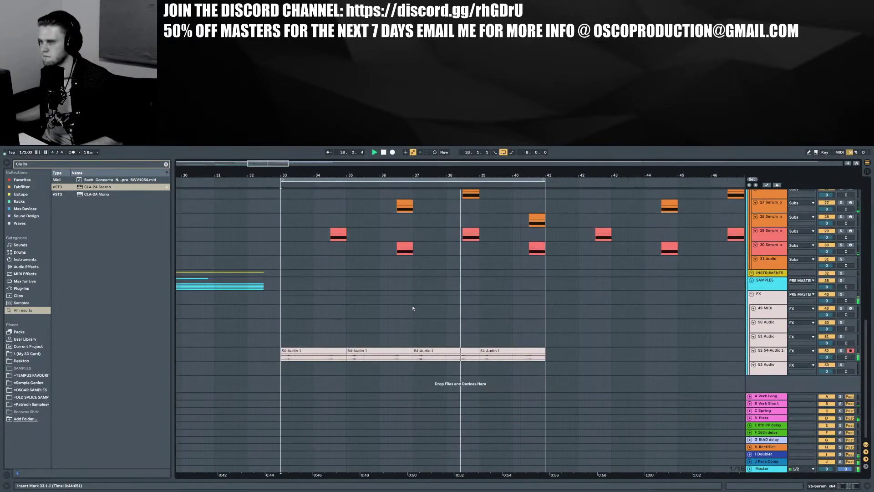
Enlarge the S4-Audio 1 track and raise its send to the C Spring return to about -22.8 dB
left_click_drag(777, 361, 777, 375)
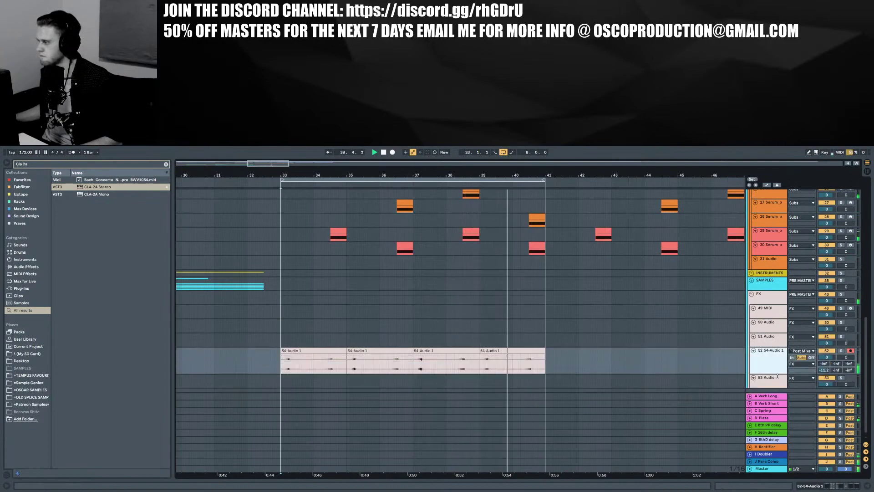
mouse_move(848, 363)
left_mouse_down()
mouse_move(847, 332)
mouse_move(849, 361)
left_mouse_up()
Show the devices on the C Spring return track and open the Rev SPRING-636 plug-in window
left_click(767, 411)
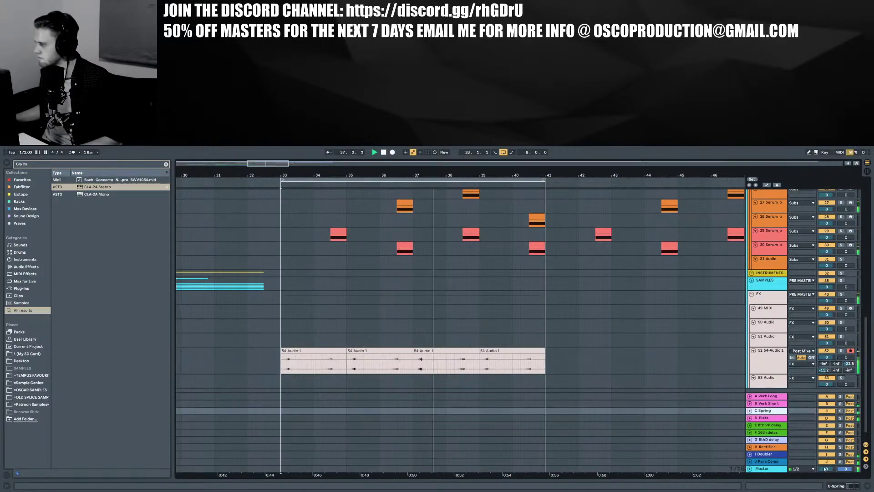
left_click(835, 485)
left_click(114, 409)
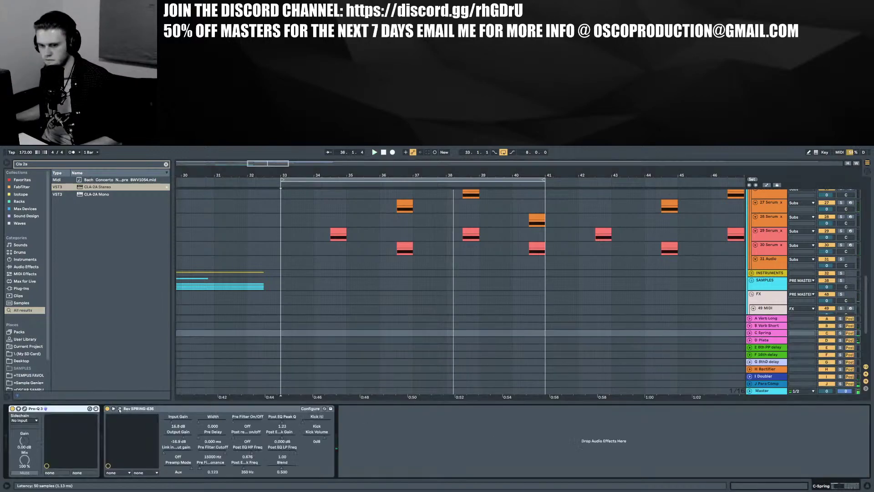
left_click(119, 408)
left_click_drag(223, 387, 277, 387)
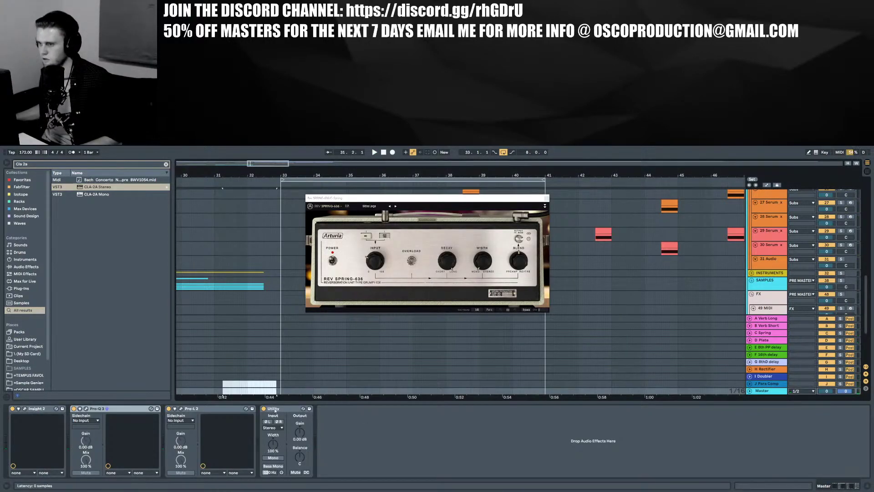
Show the C Spring return's devices and expand the Rev SPRING-636 advanced panel with pre-filter, tank and post-equalizer controls
left_click(768, 384)
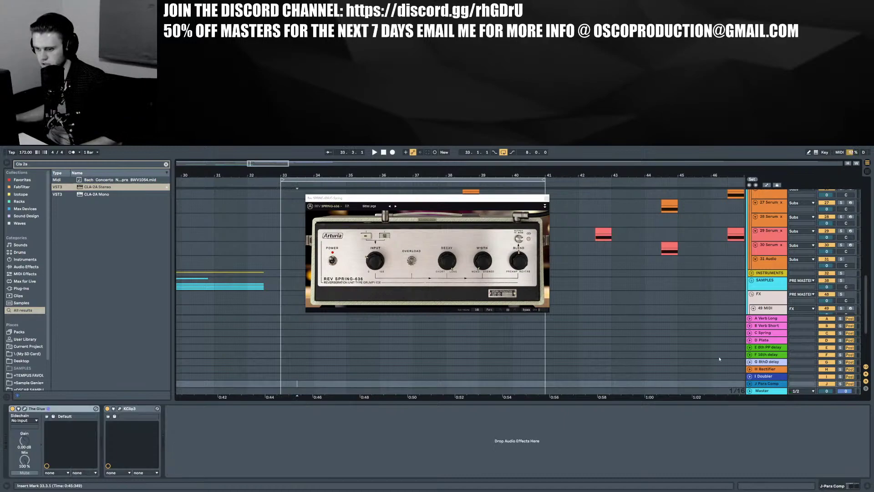
left_click(764, 333)
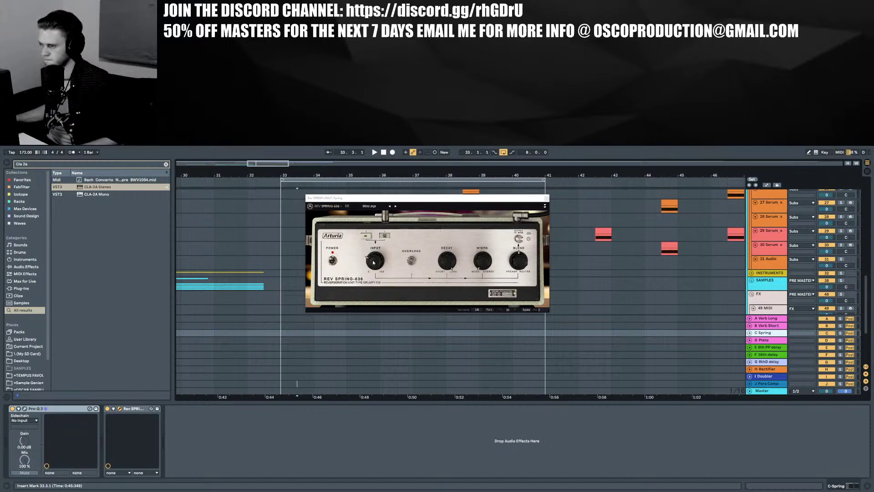
left_click(545, 206)
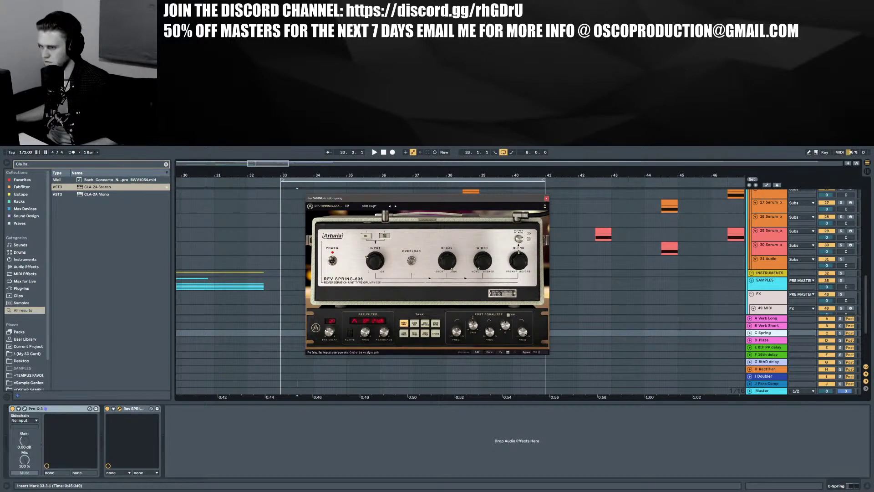
Play the loop from bar 33, adjust the Decay of the Rev SPRING-636 and close its plug-in window
left_click_drag(280, 176, 252, 281)
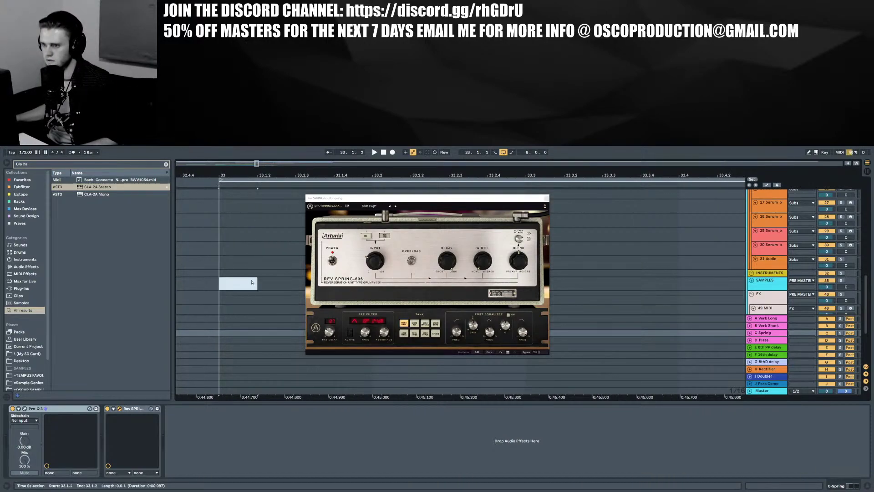
left_click(252, 283)
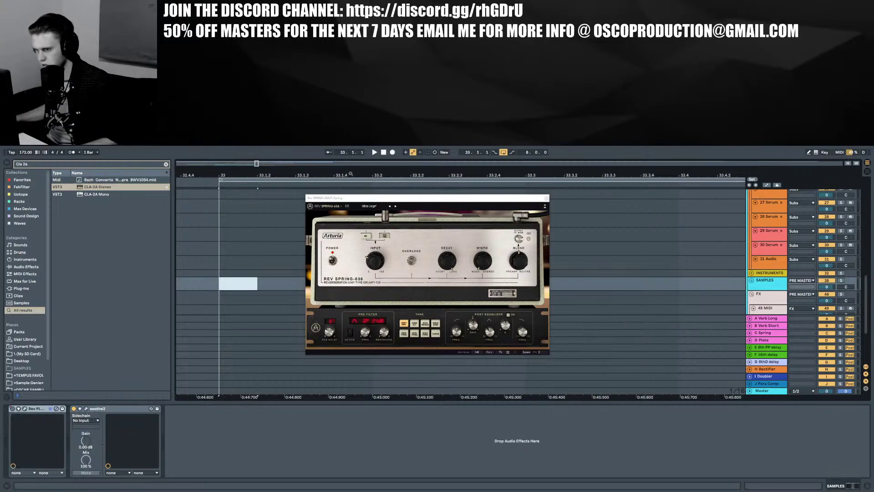
left_click_drag(350, 174, 343, 170)
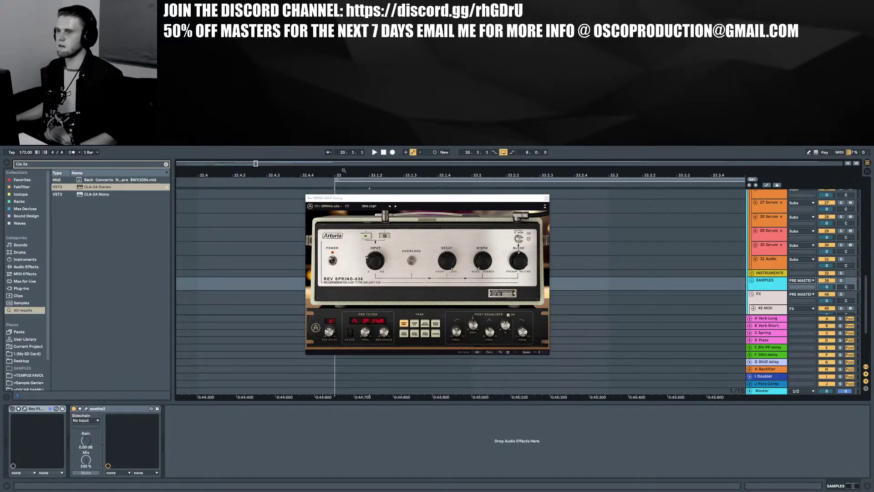
key("space")
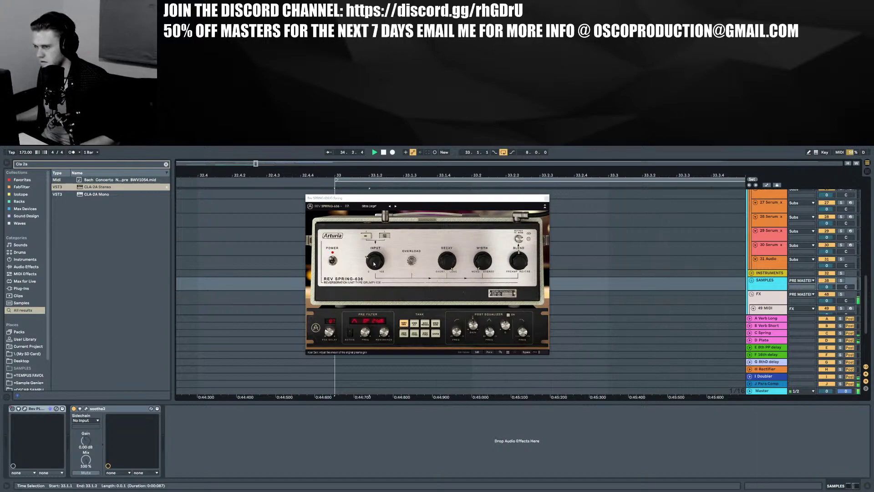
left_click(448, 261)
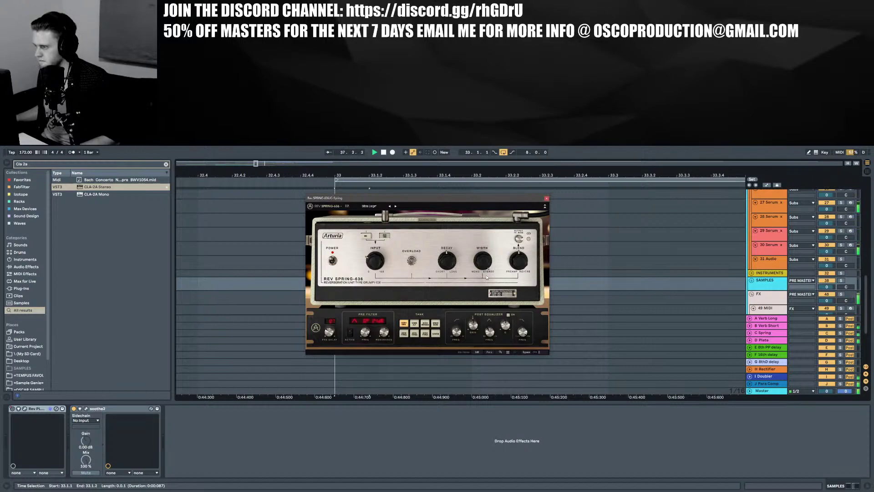
left_click(546, 198)
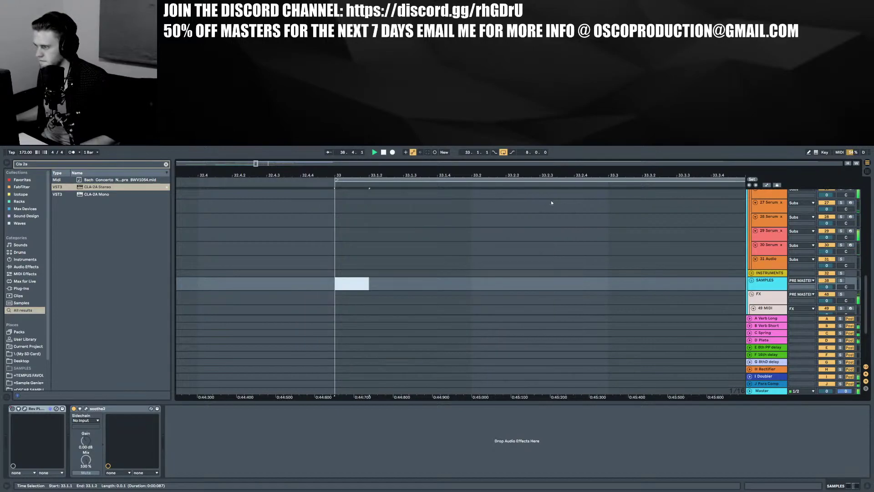
Duplicate the S4-Audio 1 clips from bars 33–41 so that they also fill bars 41–49
left_click(867, 486)
scroll(544, 348, "up", 3)
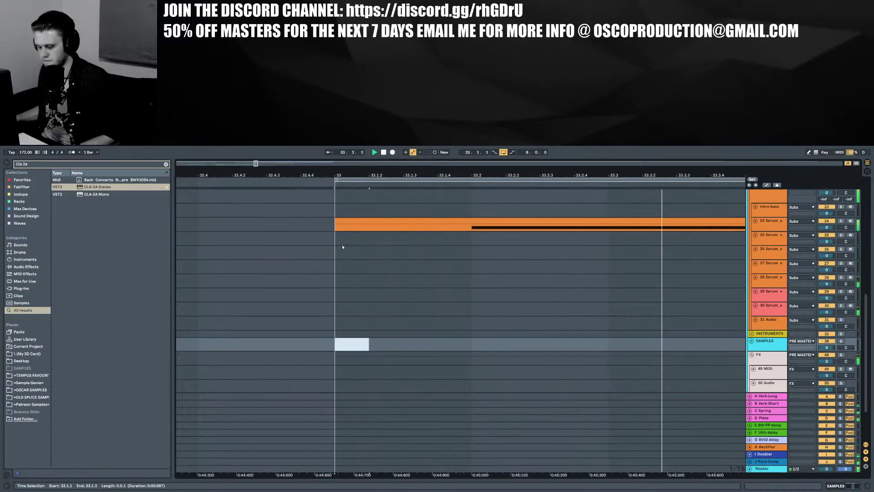
key("x")
scroll(344, 244, "up", 2)
scroll(344, 245, "down", 5)
scroll(404, 237, "up", 5)
scroll(410, 244, "down", 5)
key("ctrl+d")
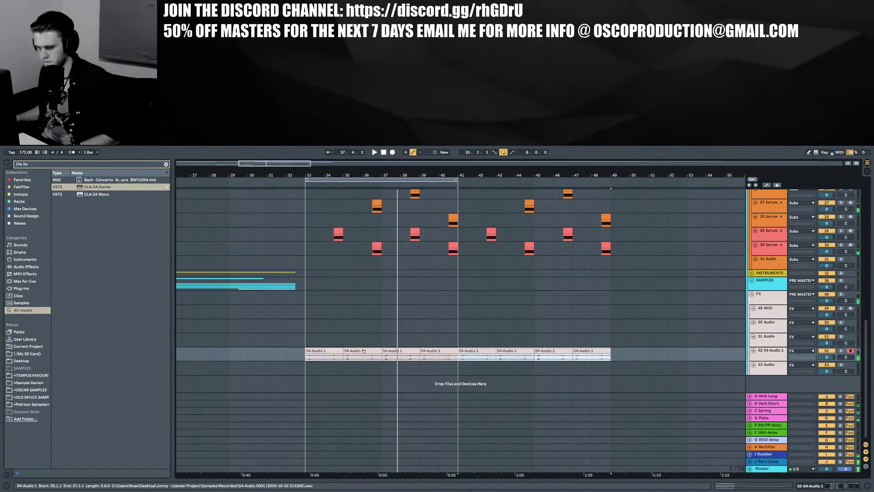
Compare the detune and gain settings of the individual S4-Audio 1 clips, playing them from bar 33
key("space")
double_click(353, 352)
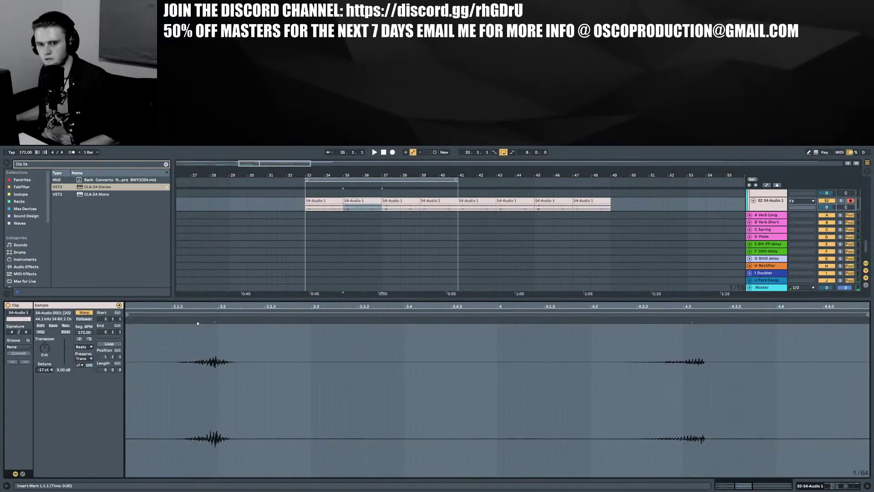
left_click(432, 200)
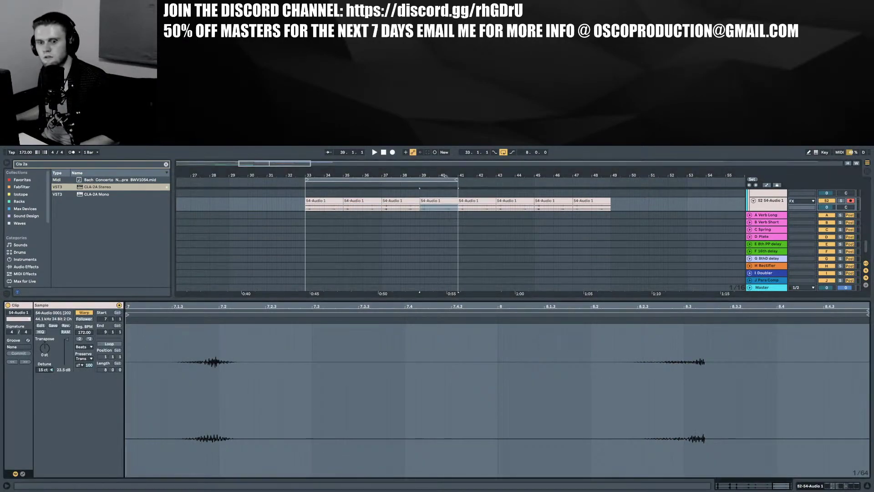
left_click(331, 201, "shift")
left_click(323, 201)
key("space")
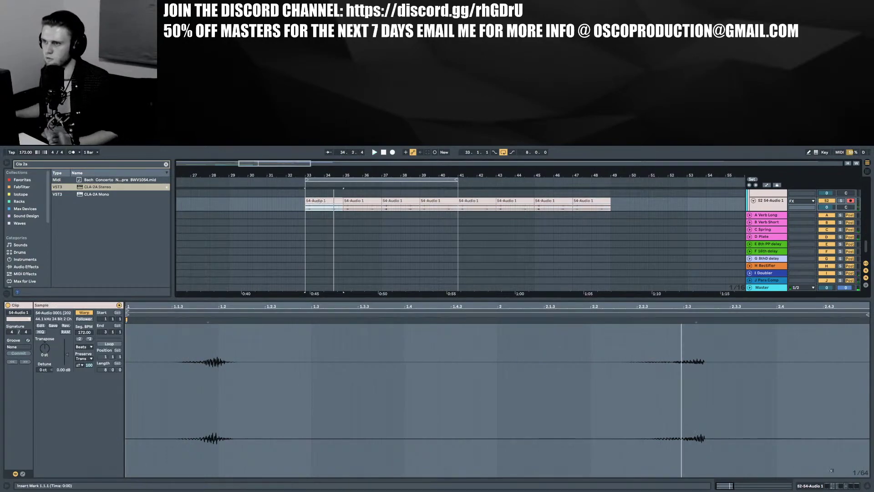
Review the FX, sub bass and drum tracks in the arrangement and select the Hat Sampler track
key("ctrl+alt+l")
scroll(531, 383, "up", 3)
scroll(533, 383, "down", 3)
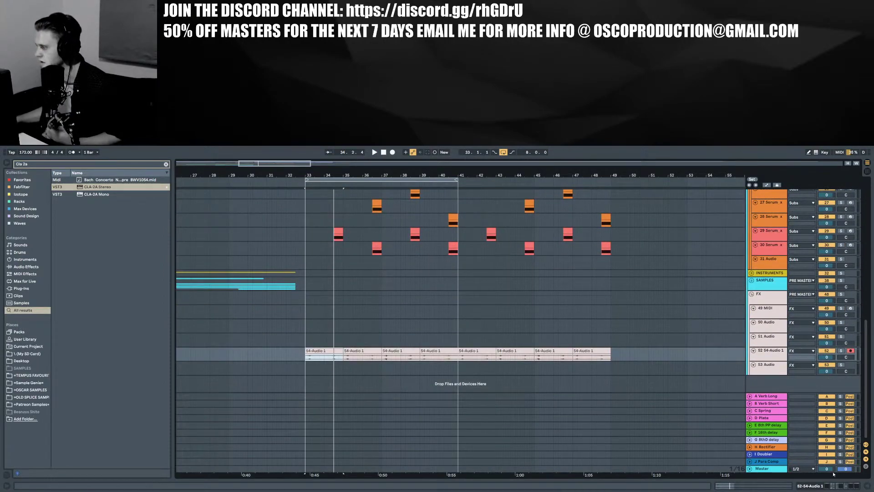
scroll(435, 371, "up", 5)
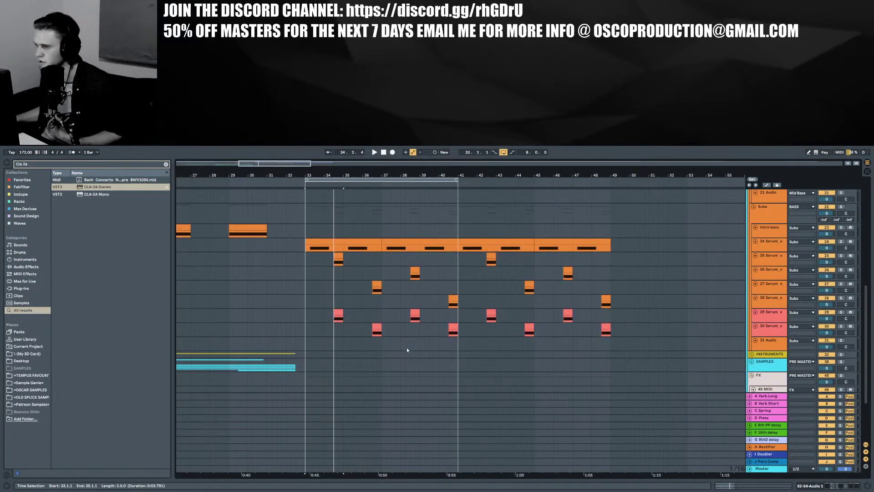
scroll(406, 348, "down", 5)
scroll(387, 339, "up", 10)
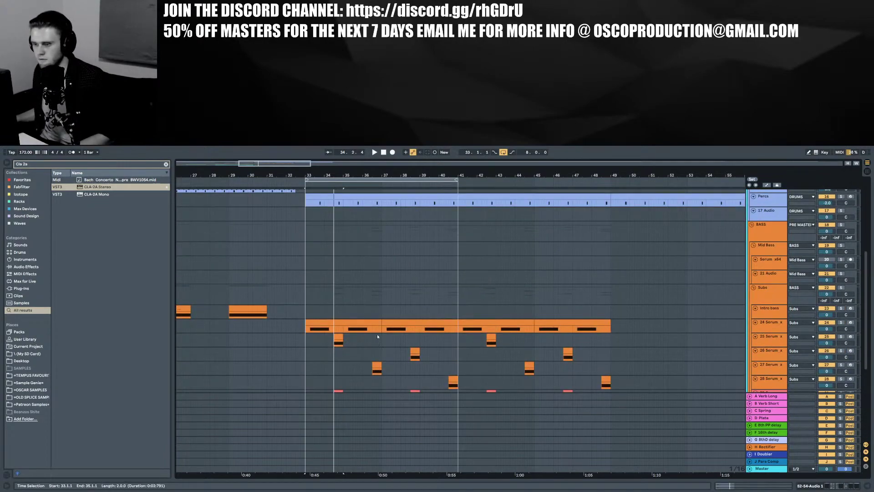
scroll(388, 330, "up", 3)
left_click(764, 291)
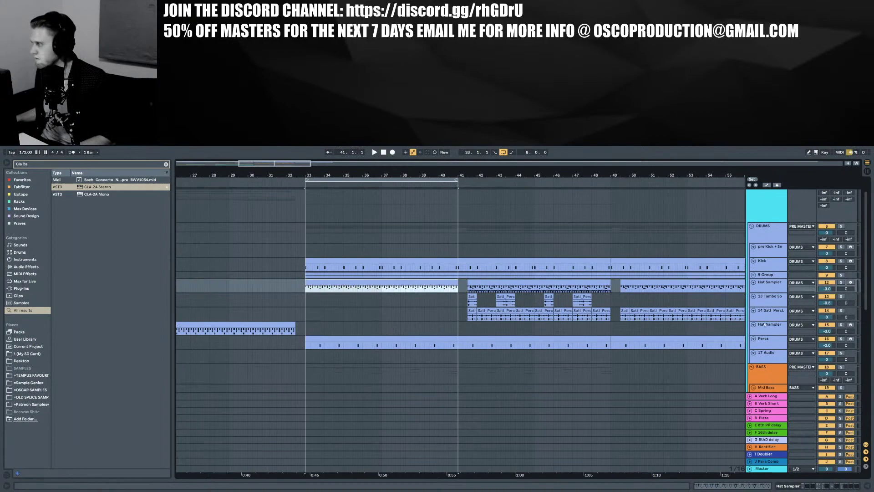
left_click(766, 289)
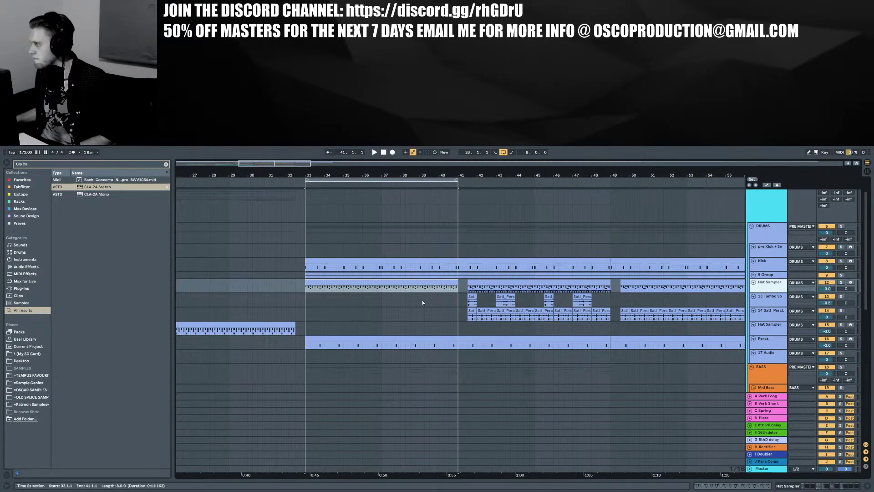
Extend the loop to 16 bars, from bar 33 to bar 49, and play it while checking the bass tracks
left_click_drag(458, 180, 611, 182)
key("space")
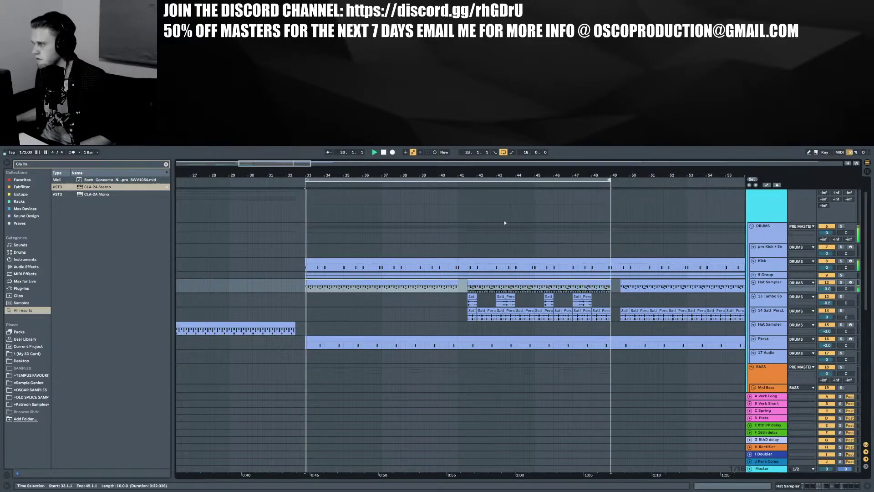
scroll(487, 239, "down", 3)
scroll(488, 242, "down", 3)
scroll(488, 242, "down", 2)
scroll(488, 242, "up", 2)
key("space")
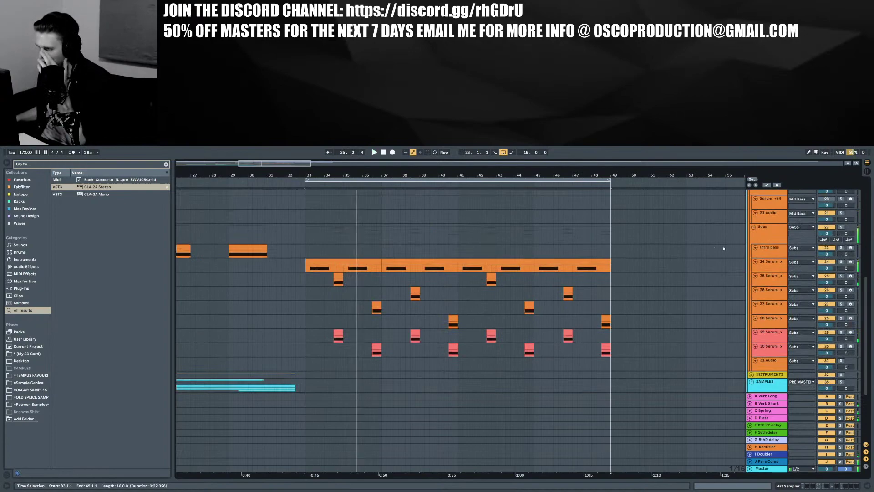
Unfold the K&S Sidechain rack on the Subs group and set the first Duck's sidechain input to Kick
left_click(767, 231)
left_click(855, 486)
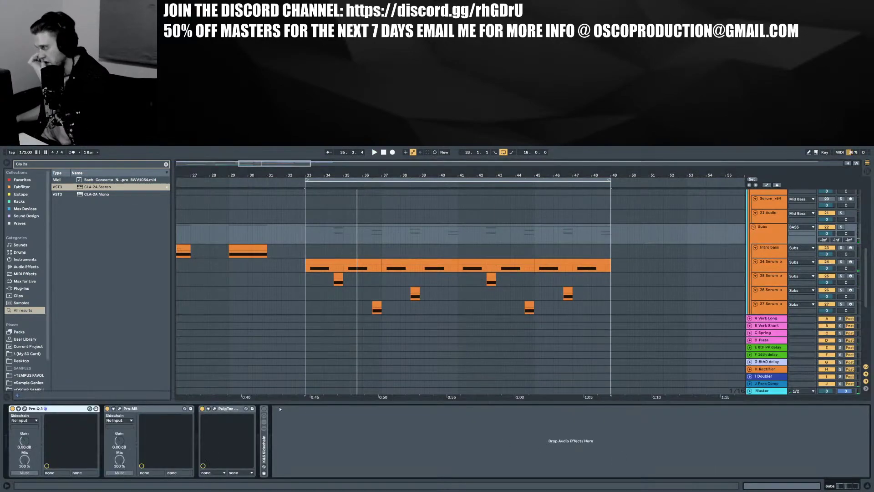
double_click(264, 438)
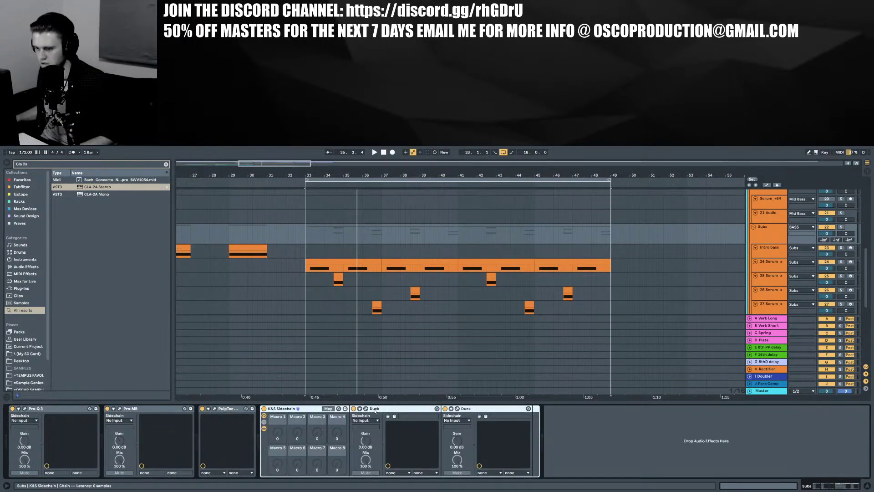
left_click(364, 420)
scroll(391, 196, "up", 8)
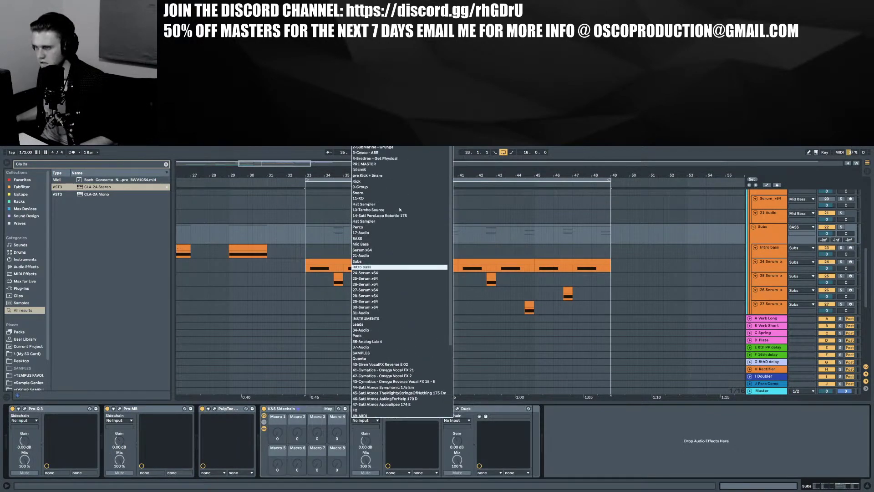
left_click(378, 180)
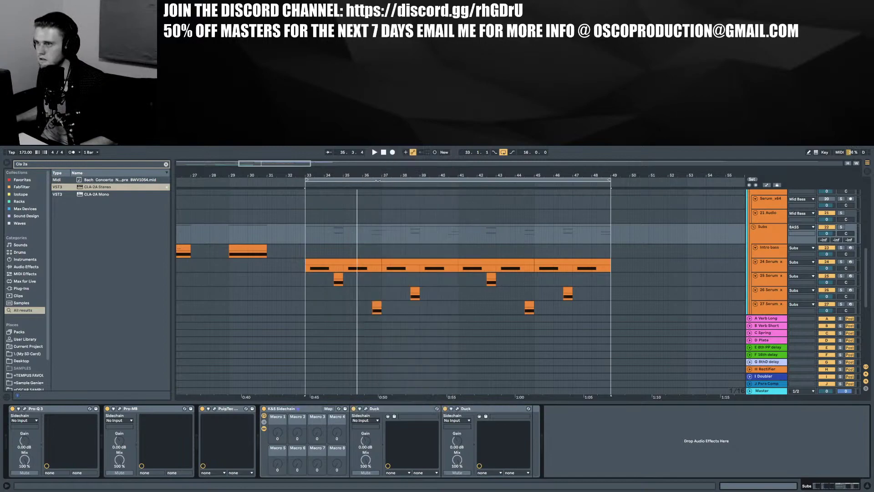
Set the second Duck's sidechain input in the K&S Sidechain rack to 9-Group
left_click_drag(868, 269, 862, 237)
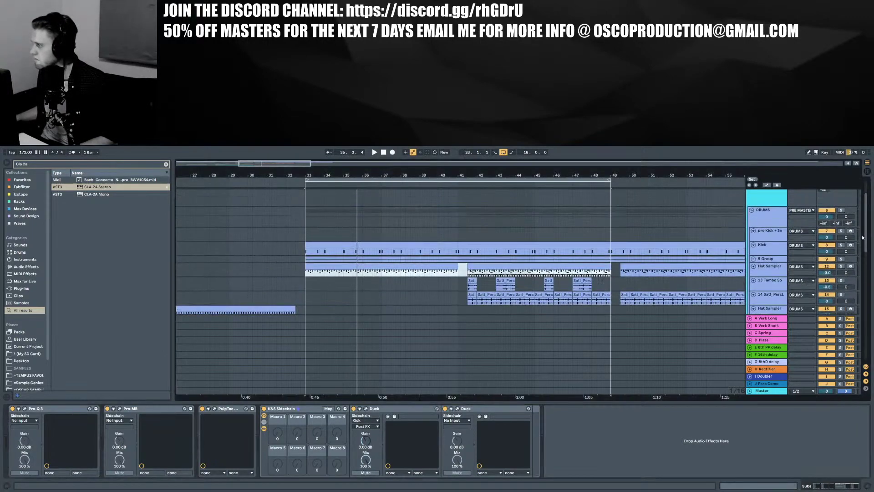
left_click(454, 421)
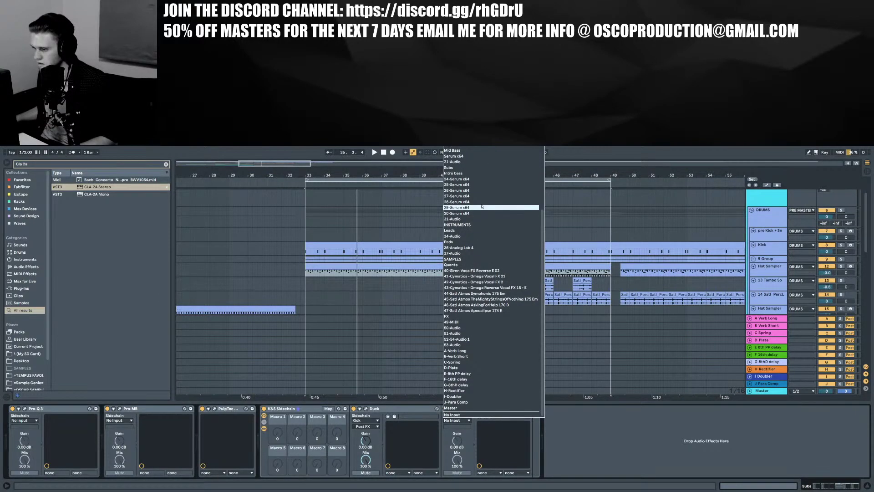
scroll(456, 219, "up", 3)
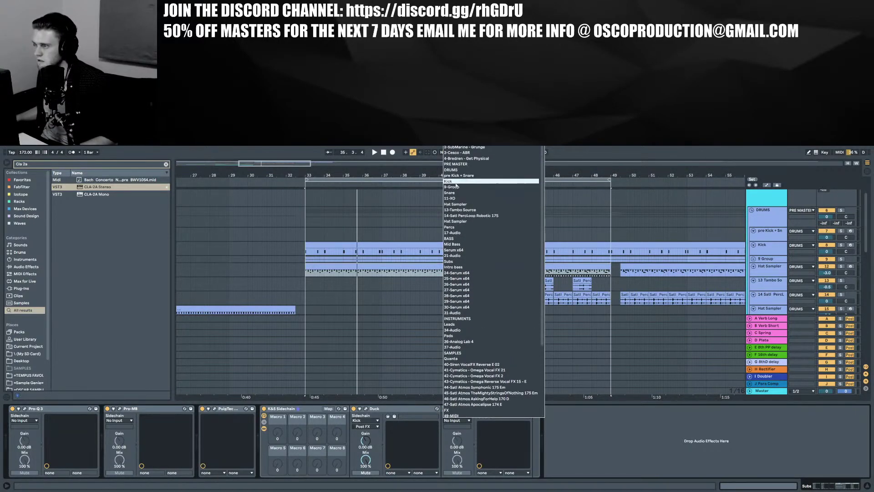
left_click(455, 189)
left_click(462, 421)
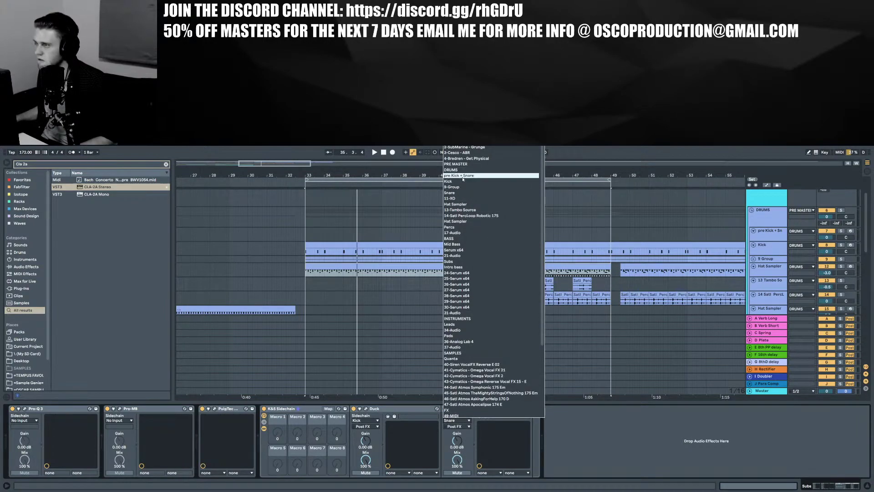
left_click(460, 193)
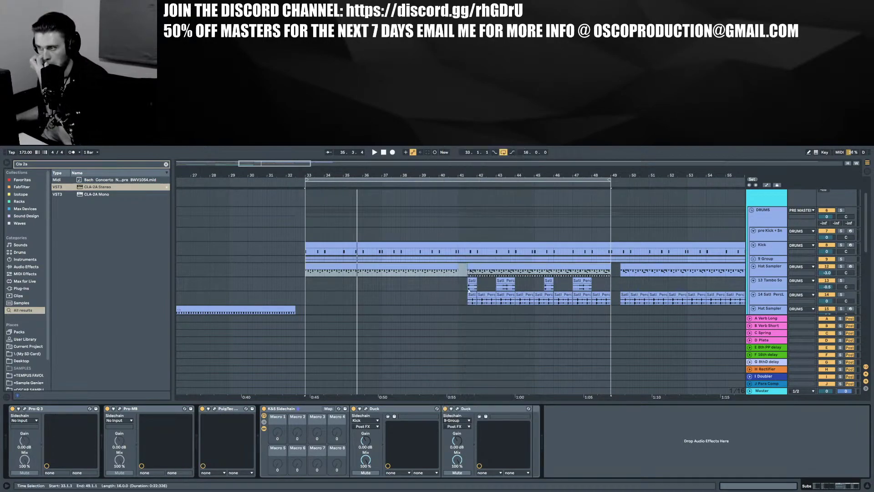
Raise the trigger level of the first Duck on the Subs group during playback and add a curve point to round its recovery
scroll(446, 297, "down", 10)
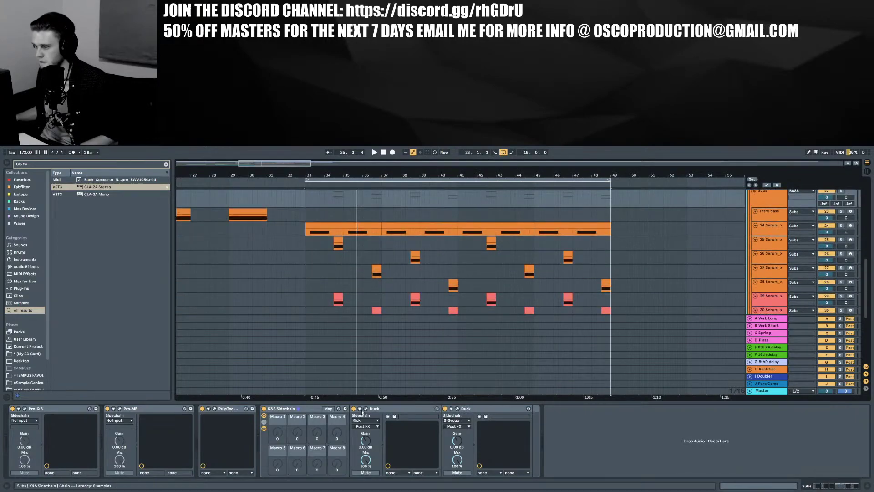
left_click(365, 409)
key("space")
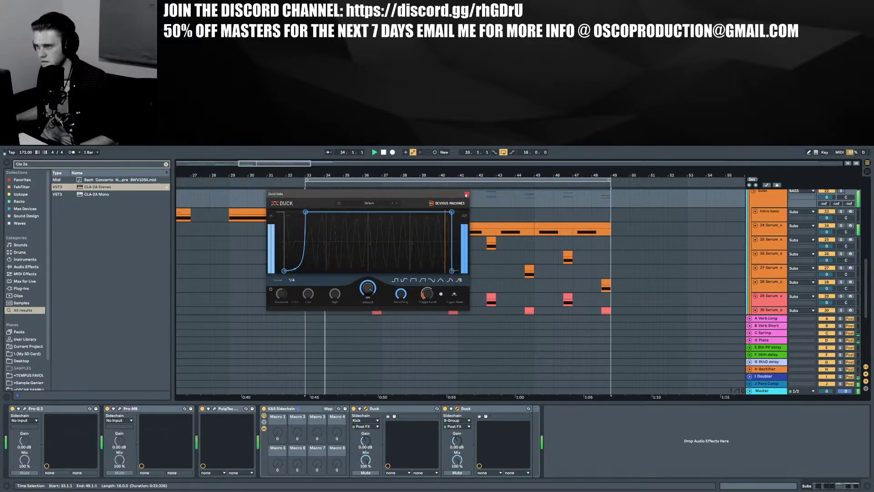
left_click(463, 197)
left_click_drag(427, 294, 435, 267)
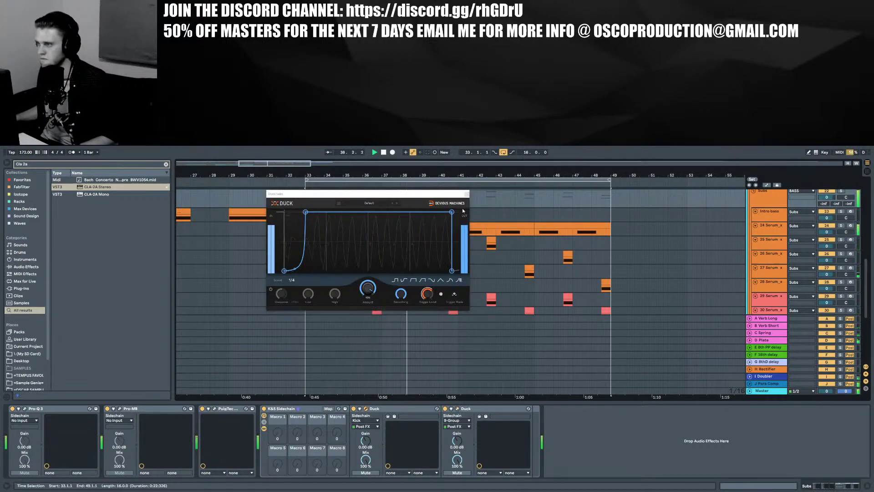
left_click(326, 213)
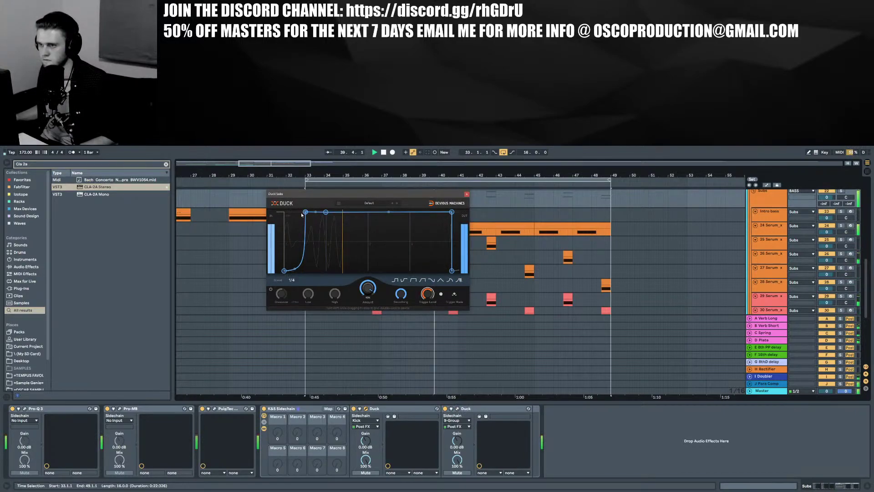
mouse_move(306, 226)
left_mouse_down()
mouse_move(304, 239)
mouse_move(315, 221)
left_mouse_up()
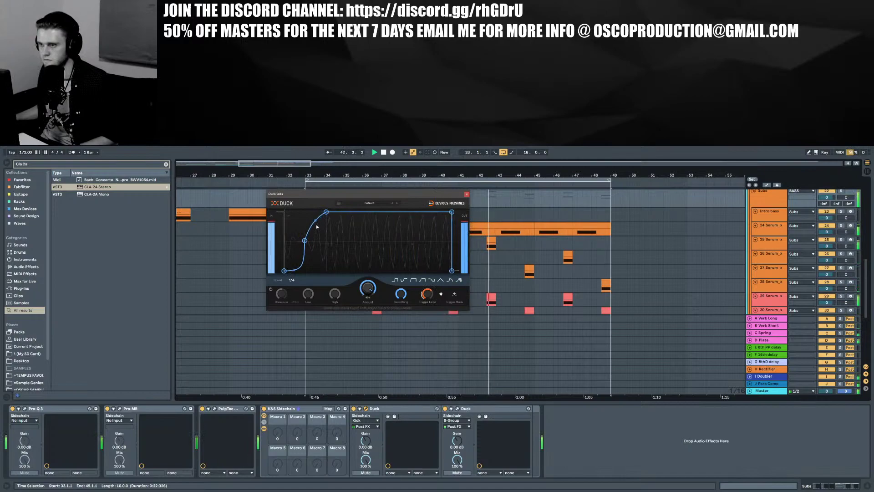
Raise the low-cut frequency in Pro-Q 3 on the 13 Tambo track while the loop plays
left_click(466, 194)
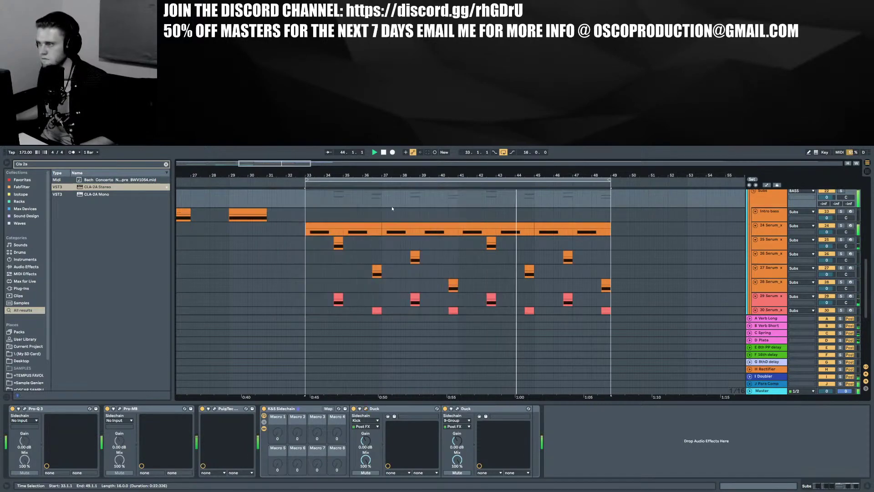
scroll(463, 236, "up", 3)
scroll(463, 234, "up", 5)
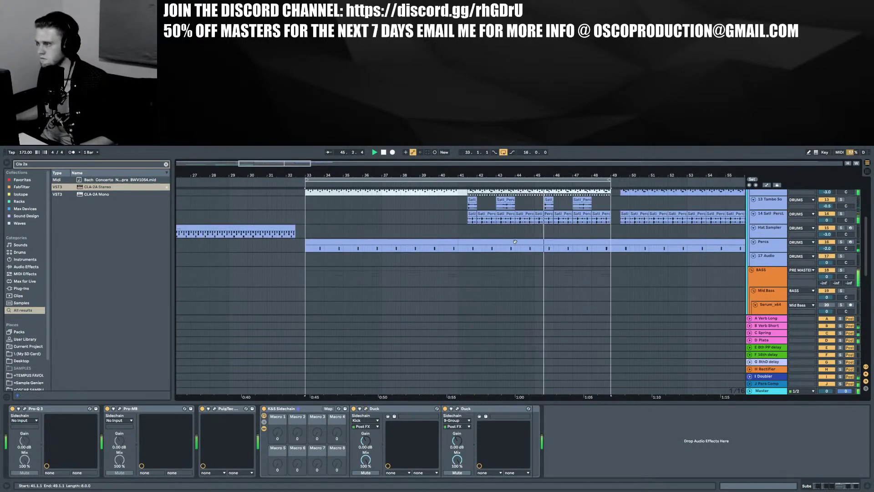
scroll(762, 234, "up", 3)
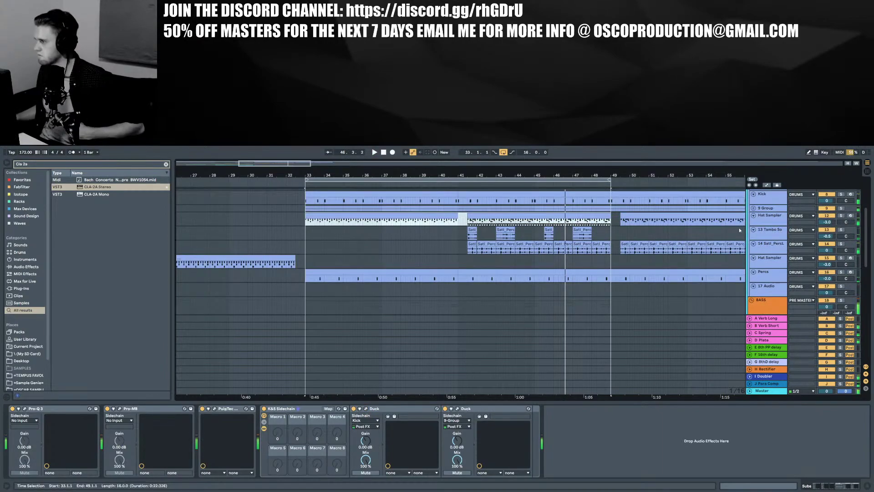
left_click(763, 234)
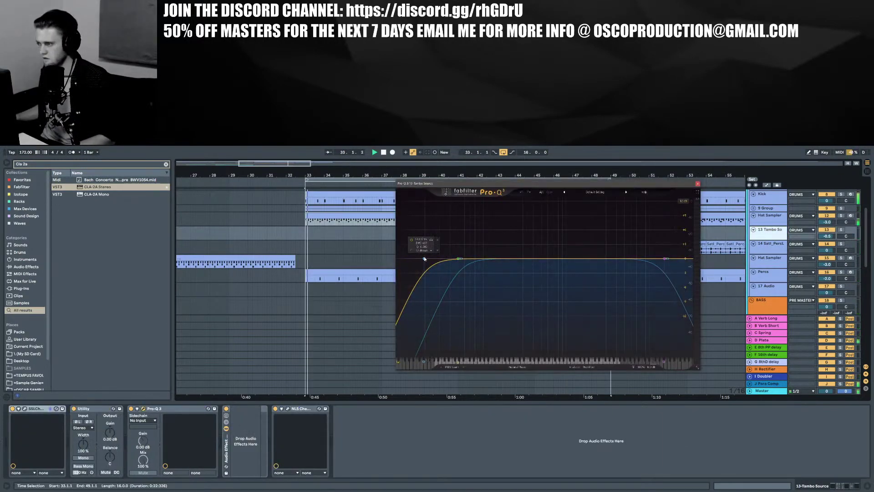
left_click_drag(468, 183, 531, 210)
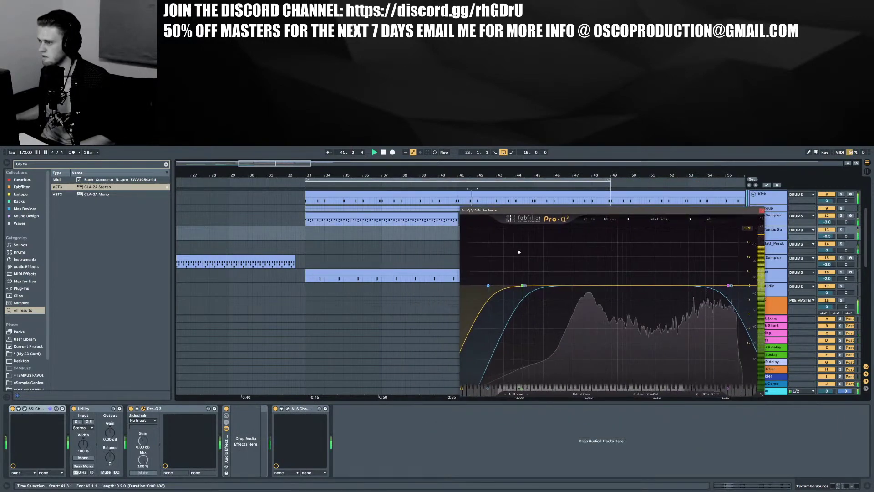
left_click_drag(488, 286, 631, 285)
scroll(633, 283, "up", 2)
left_click(762, 211)
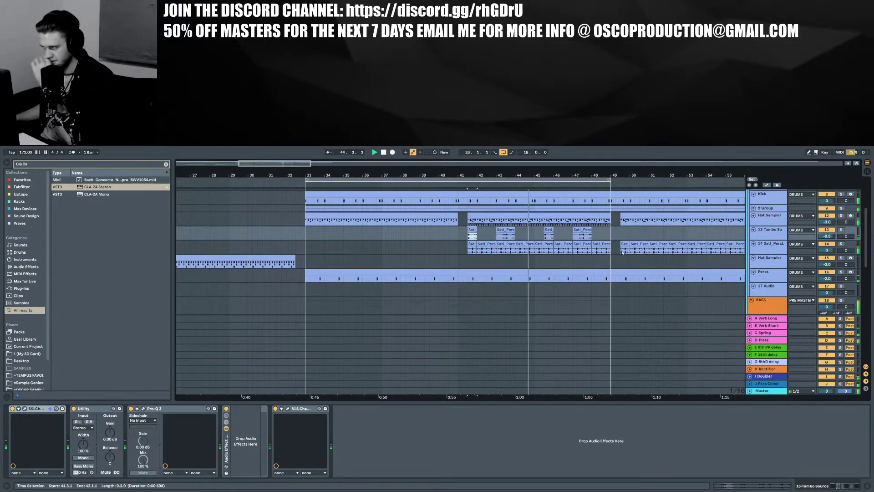
Raise the low-cut frequency in Pro-Q 3 on the 14 Sati_PercLoop track and add an EQ band at the top end
left_click(734, 251)
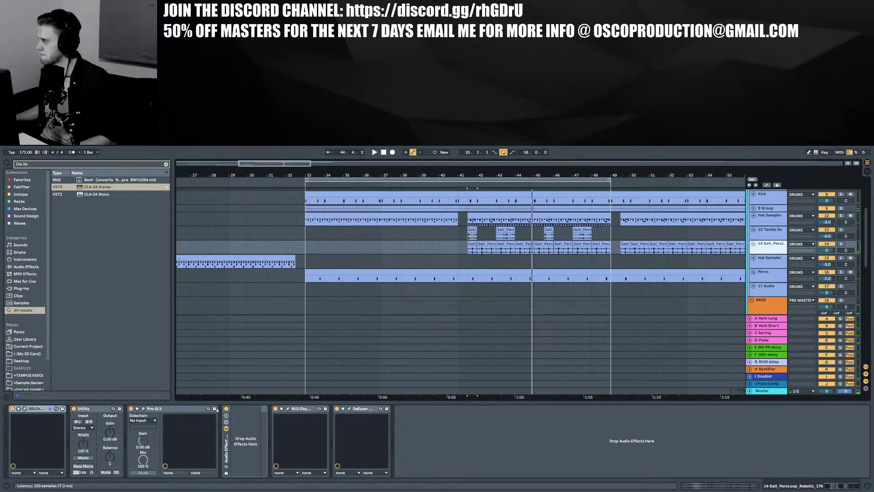
left_click(144, 408)
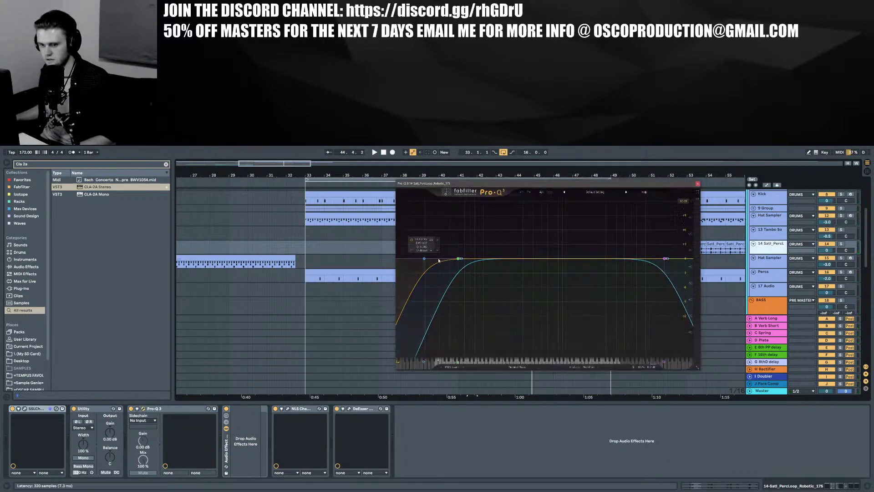
key("space")
left_click_drag(424, 258, 574, 257)
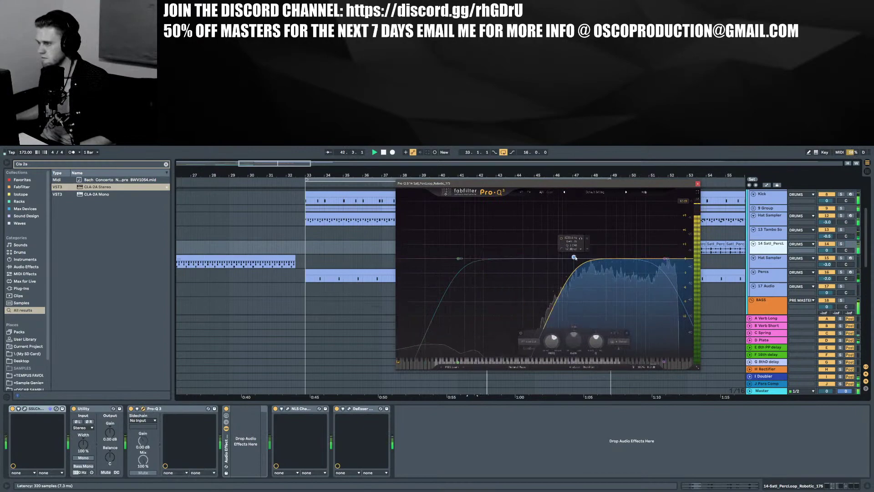
double_click(683, 258)
left_click_drag(683, 258, 672, 256)
left_click(697, 184)
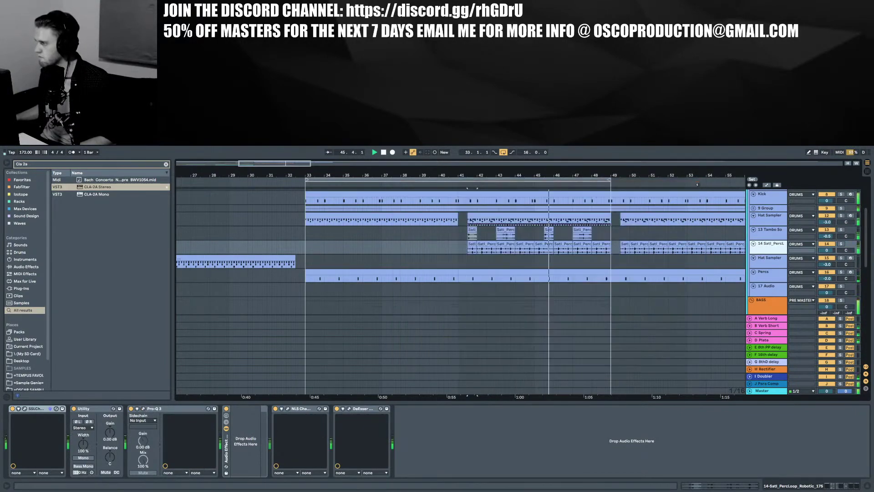
Raise the DeEsser's threshold slightly on the 14 Sati_PercLoop track during playback
left_click(349, 408)
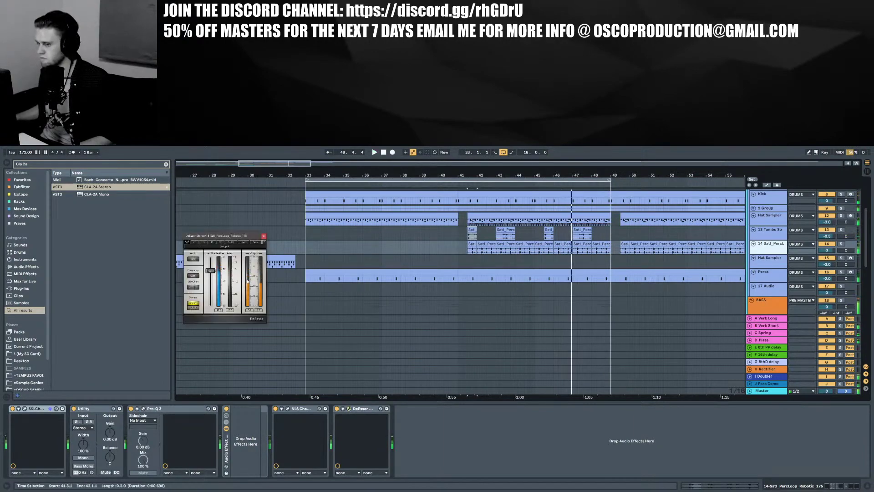
left_click_drag(211, 265, 210, 265)
key("space")
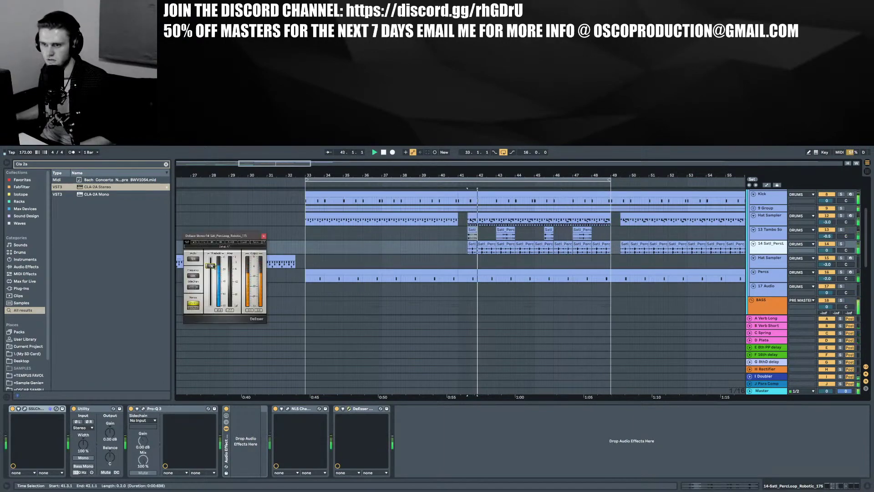
left_click(264, 236)
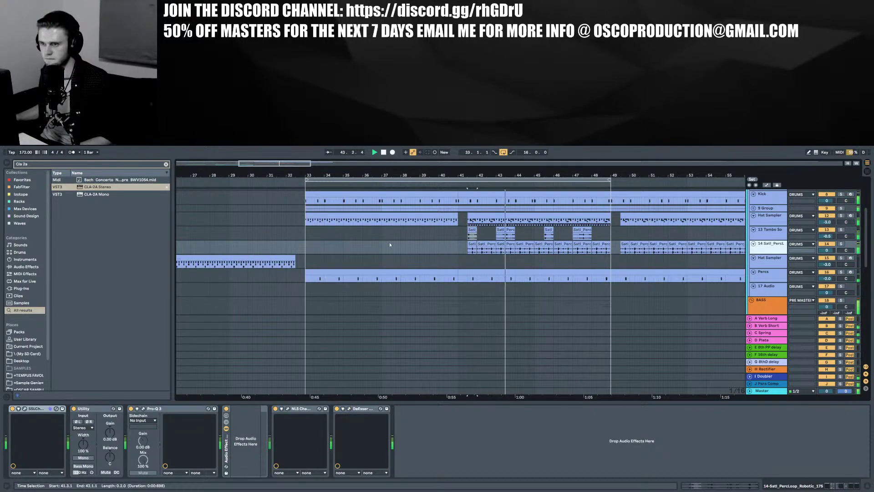
Search the browser for KClip and load KClip3 onto the 13 Tambo track
scroll(755, 276, "up", 2)
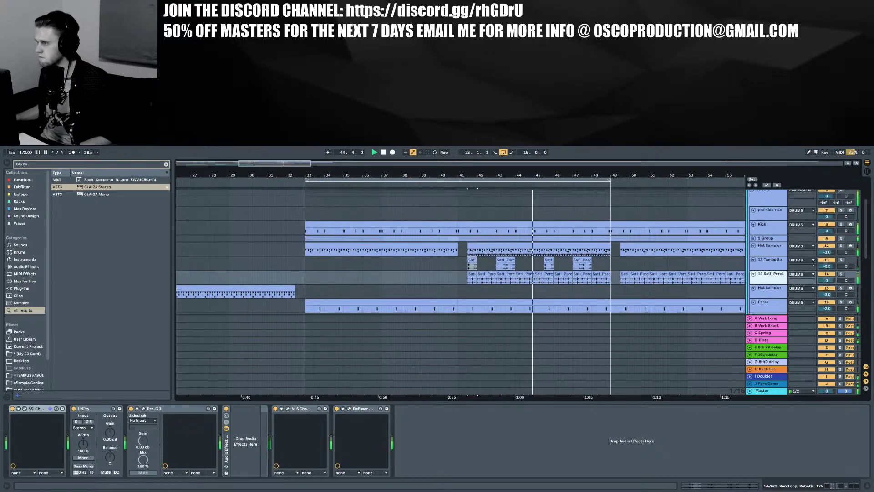
left_click(756, 266)
key("ctrl+f")
type("kcli")
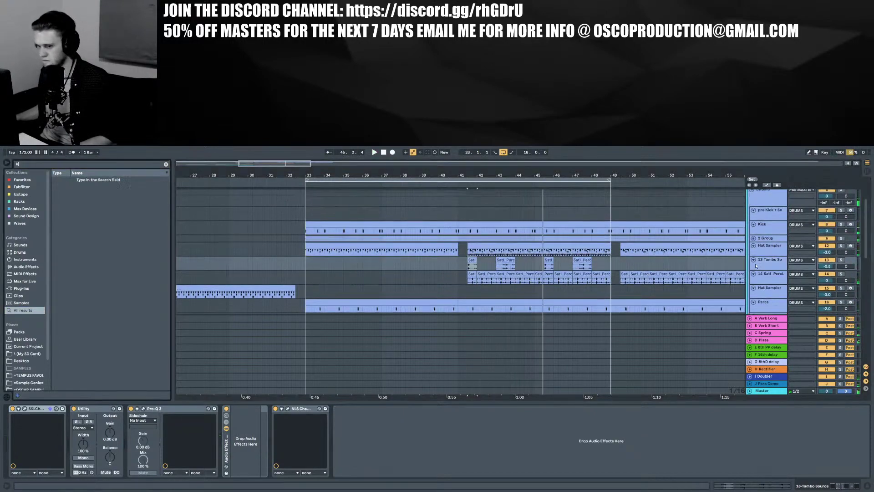
key("Down")
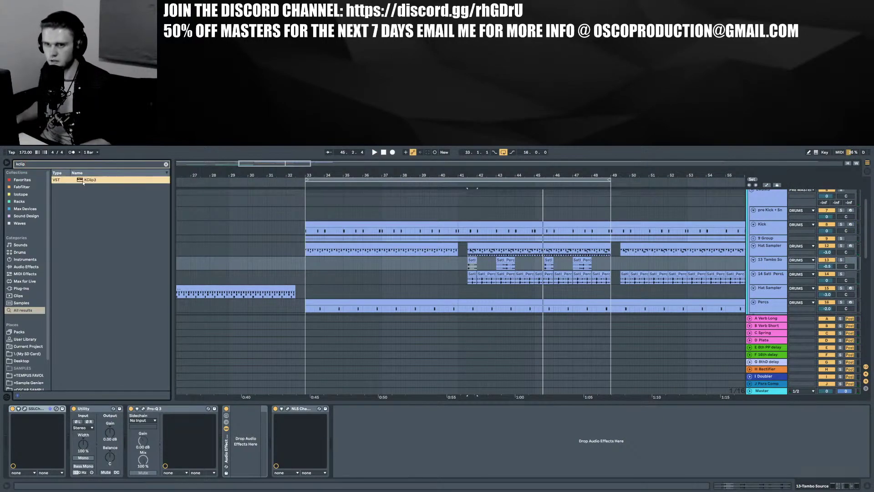
key("Return")
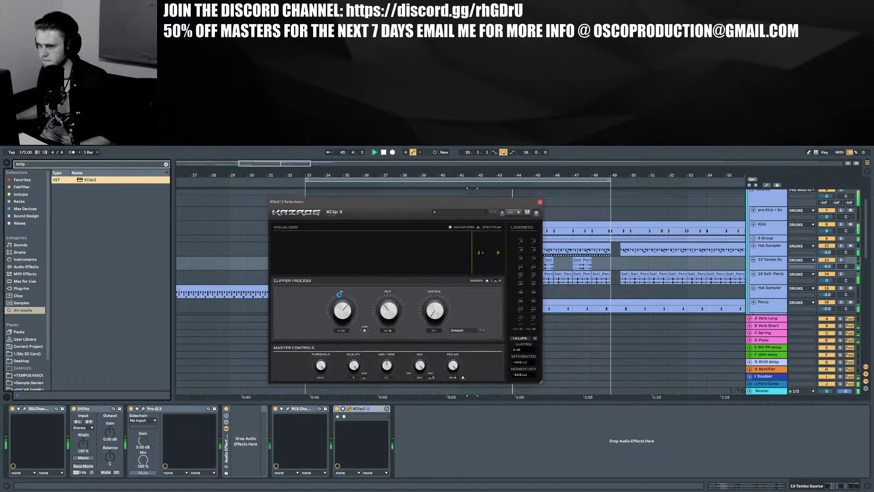
Solo the 13 Tambo track while raising KClip3's input gain, and unsolo it to hear the result in the full mix
left_click(840, 259)
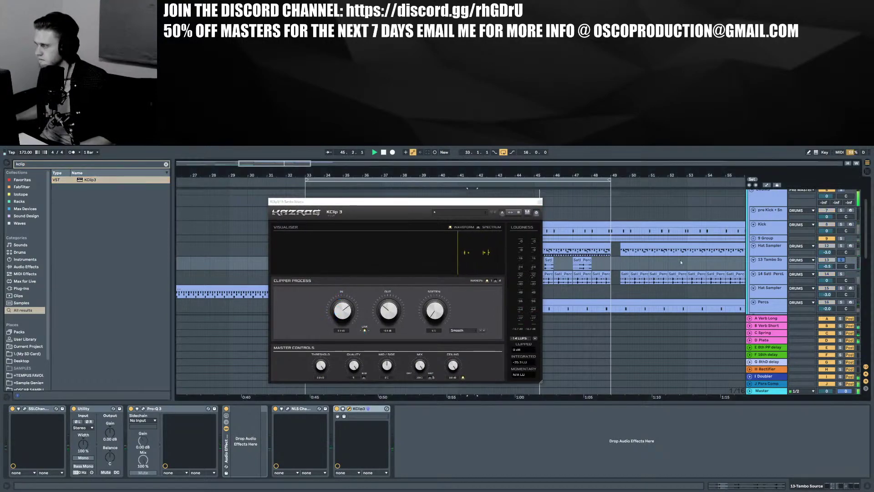
left_click_drag(342, 312, 343, 302)
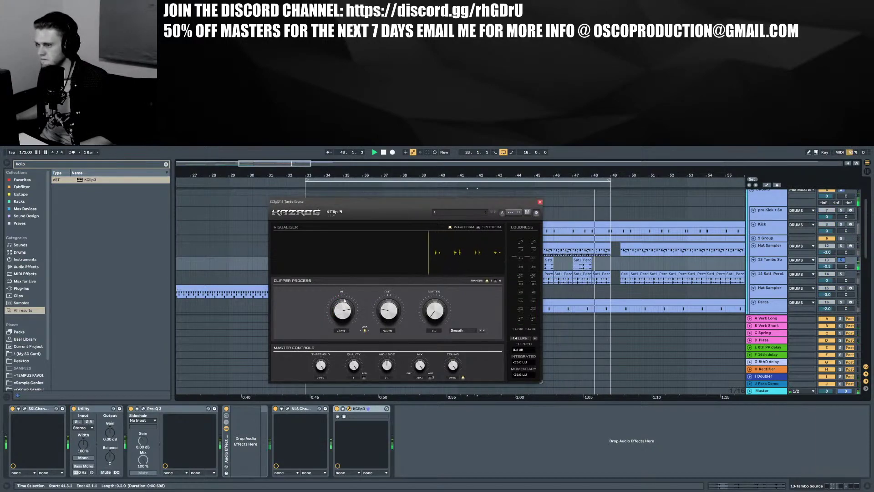
key("space")
key("space")
left_click(841, 259)
key("space")
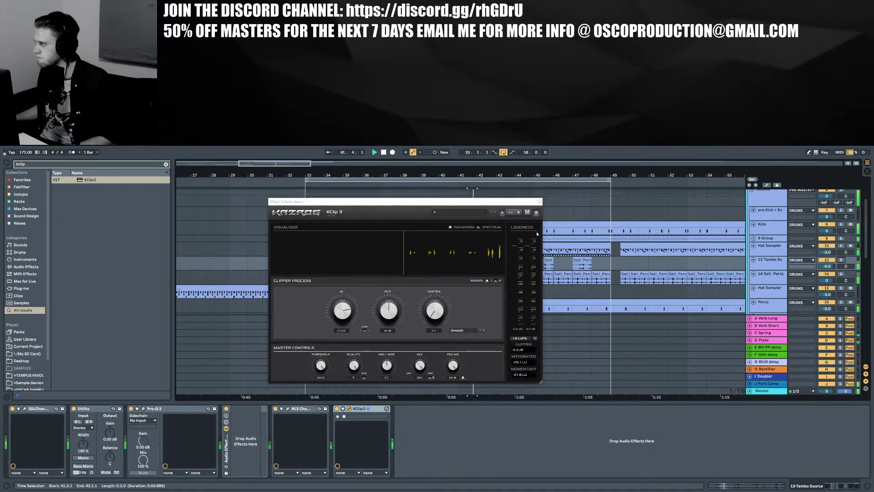
left_click(539, 202)
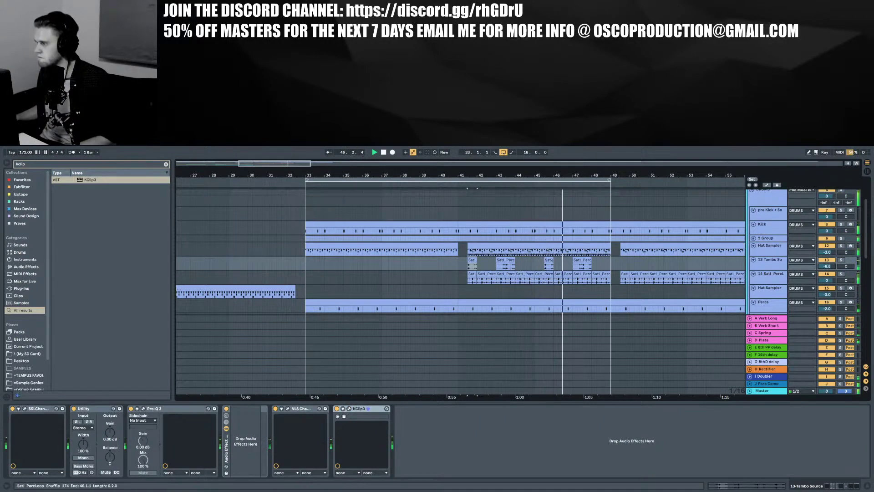
Set the 13 Tambo track's volume to -6.8 dB and its B Verb Short send to -22.2 dB
left_click_drag(785, 272, 796, 289)
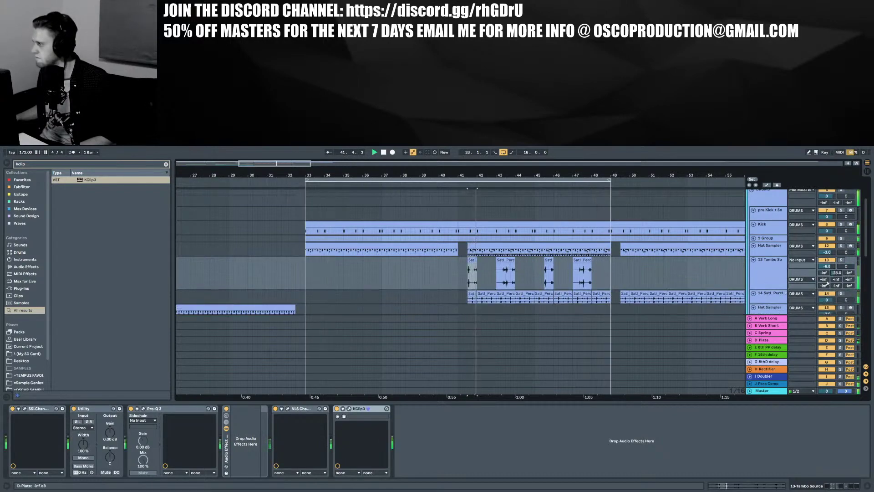
left_click(841, 259)
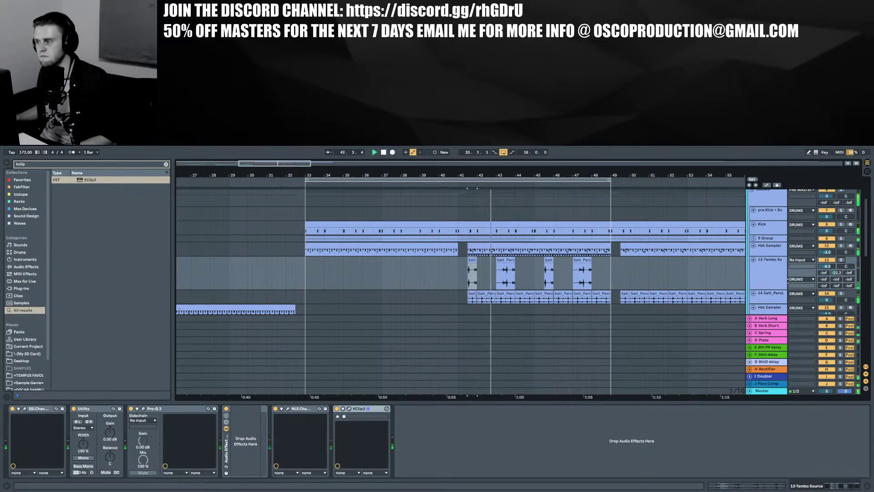
scroll(607, 274, "down", 5)
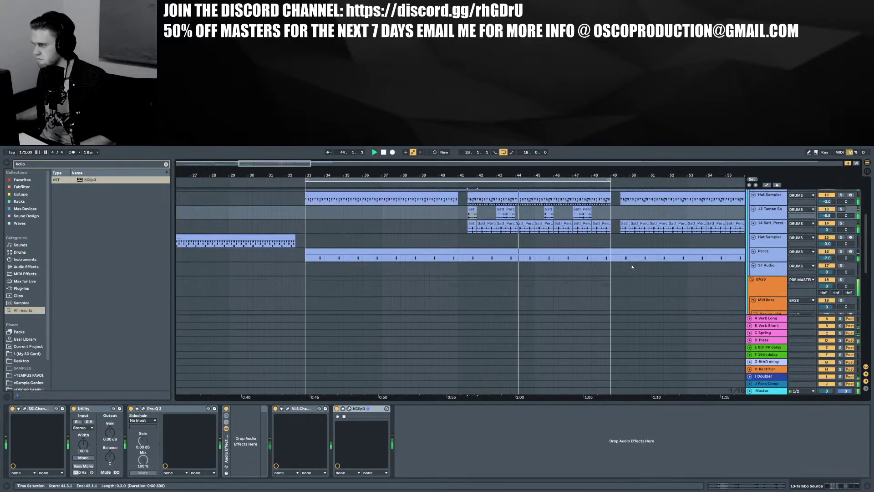
scroll(645, 275, "up", 1)
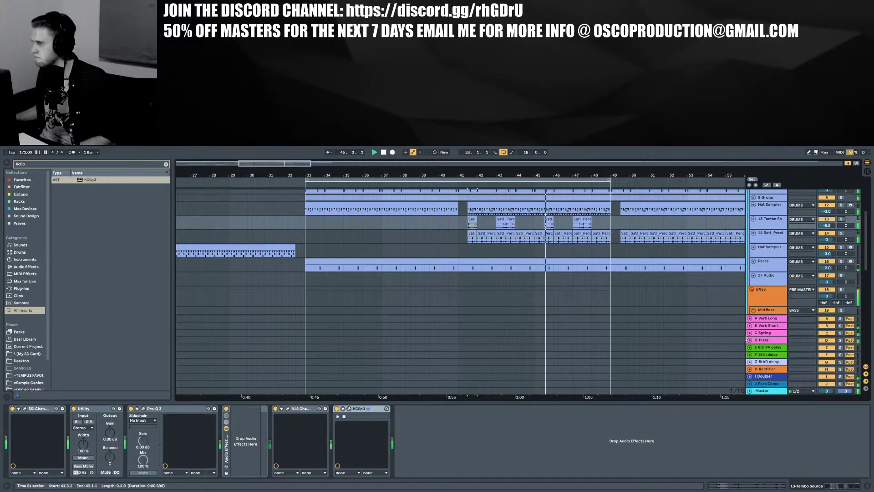
Examine the Rev PLATE-140 settings on the B Verb Short return, including its advanced controls
left_click(767, 326)
left_click(119, 408)
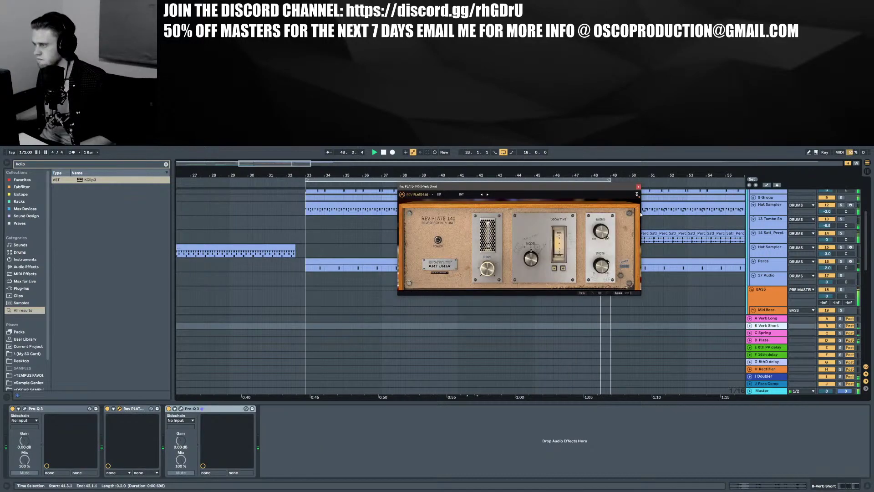
left_click(637, 195)
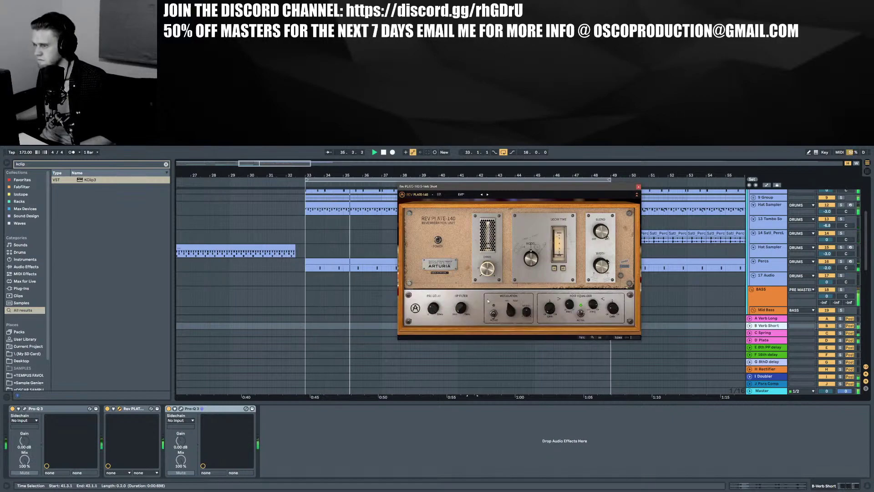
left_click(638, 187)
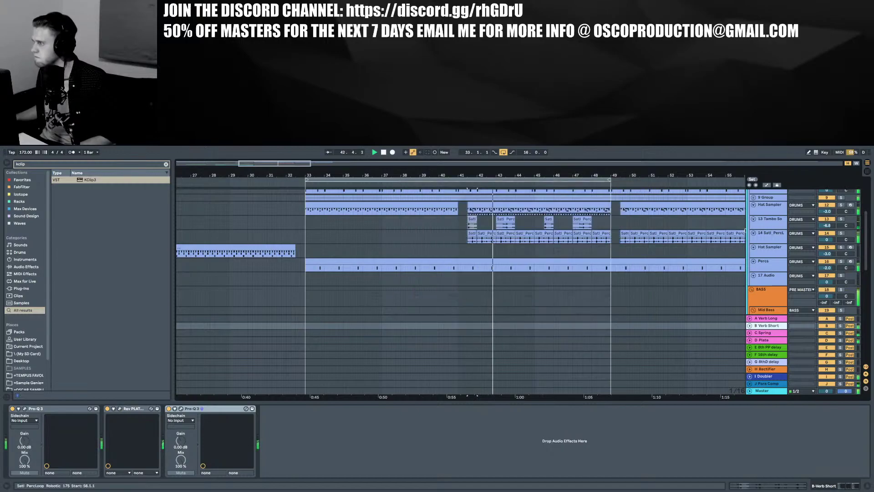
scroll(743, 233, "up", 3)
scroll(742, 233, "down", 3)
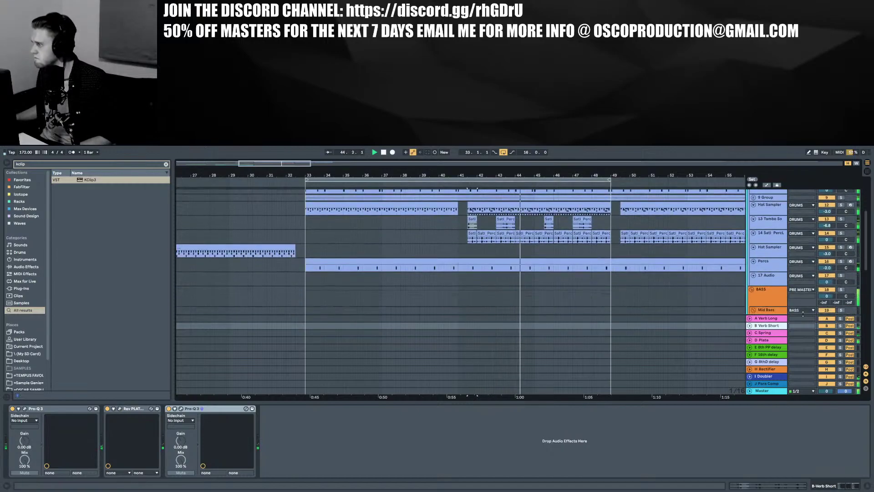
Expand the Percs track, raise its C Spring send, and set its volume to 0 dB
left_click(866, 485)
scroll(540, 317, "up", 2)
scroll(540, 317, "down", 3)
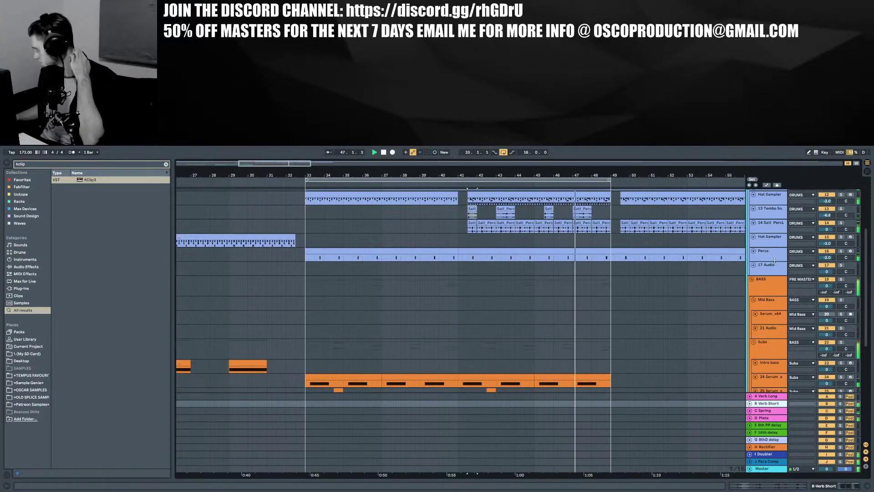
left_click_drag(772, 262, 773, 280)
left_click_drag(848, 265, 847, 227)
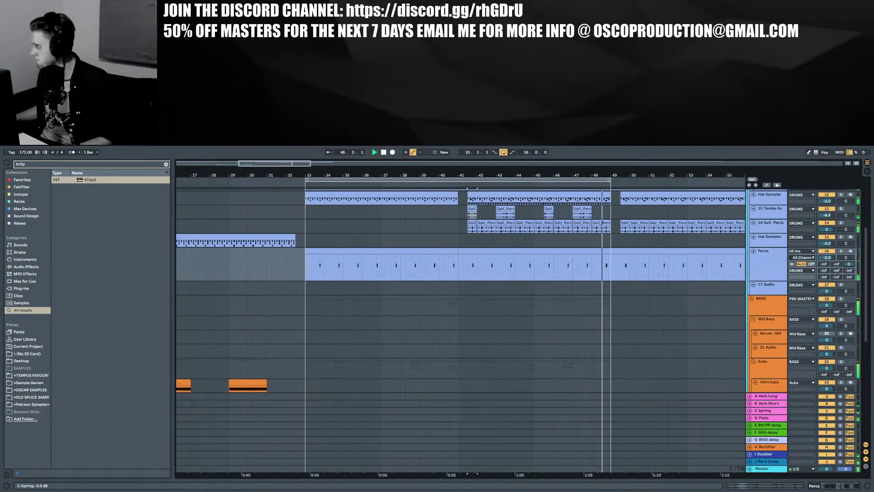
left_click_drag(848, 267, 848, 283)
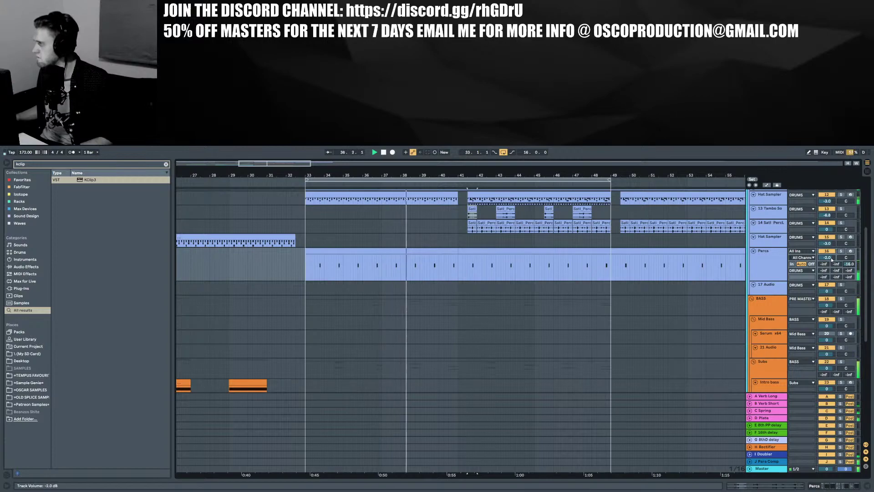
left_click(841, 264)
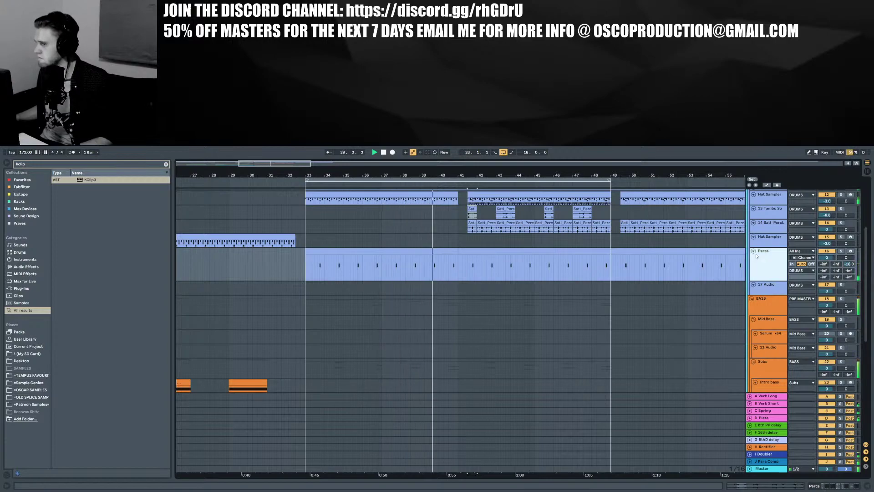
Raise the low-cut frequency in Pro-Q 3 on the Percs track during playback
left_click(826, 486)
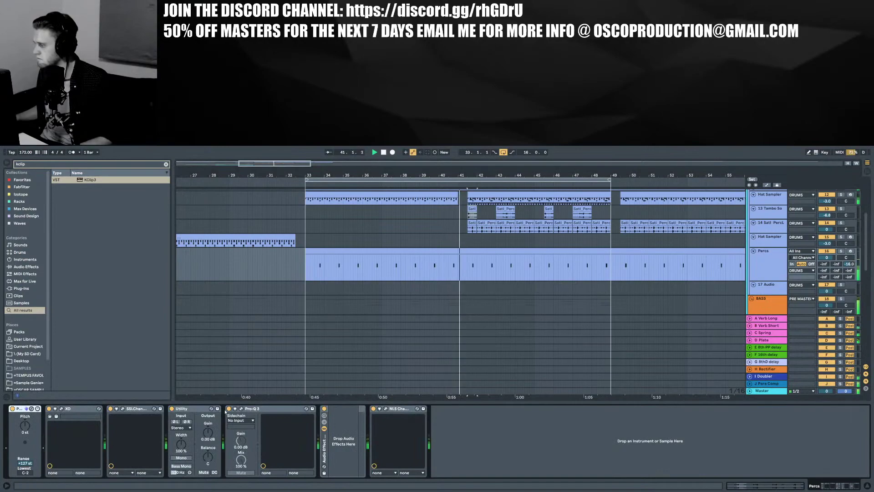
left_click(241, 408)
left_click_drag(423, 258, 591, 254)
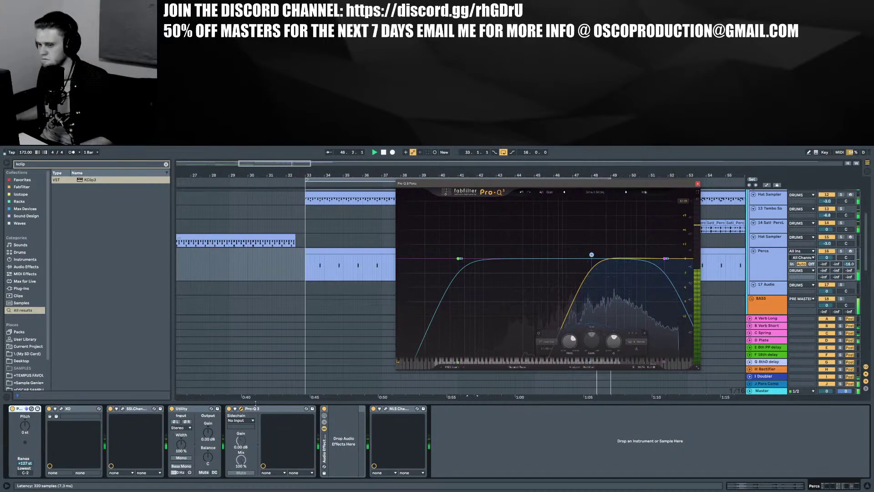
Solo the Percs track and adjust the high-frequency EQ gain in its SSLChannel while it plays
left_click(122, 408)
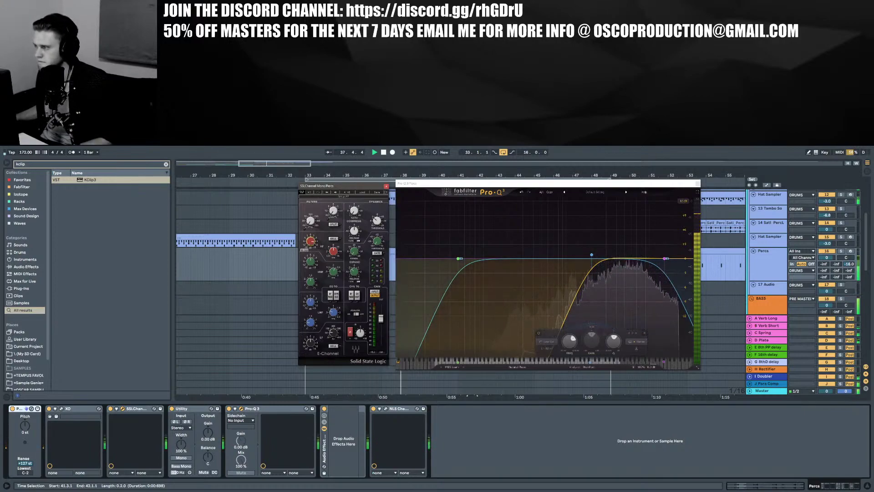
left_click(386, 186)
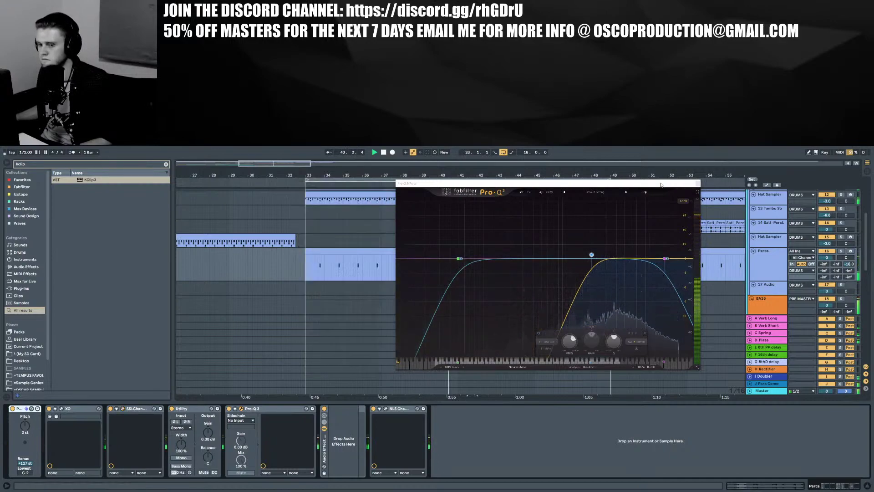
left_click(698, 184)
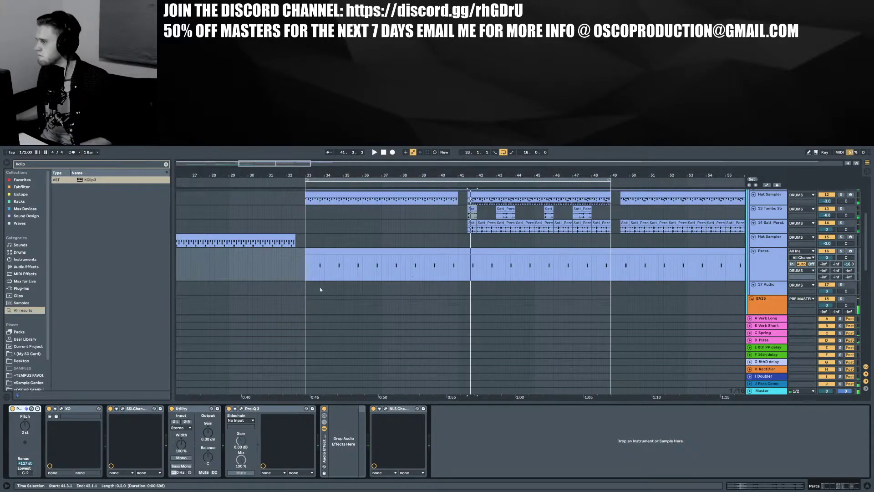
left_click(123, 408)
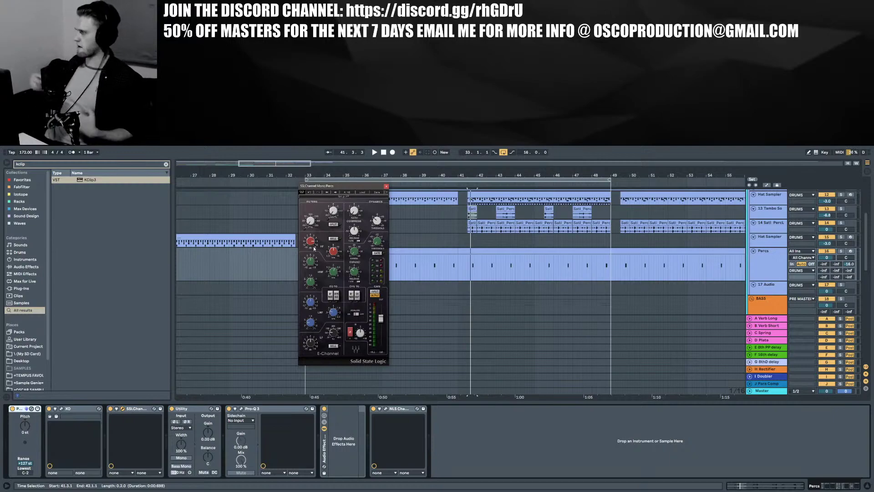
left_click(841, 251)
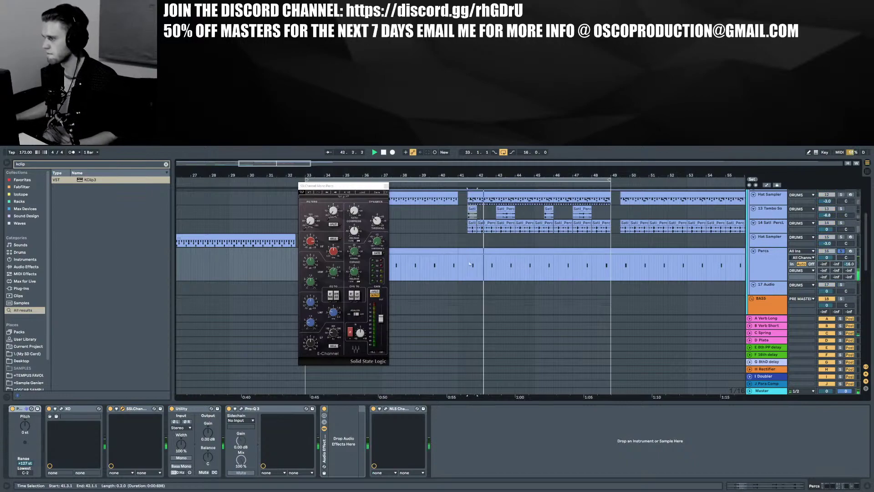
left_click(314, 246)
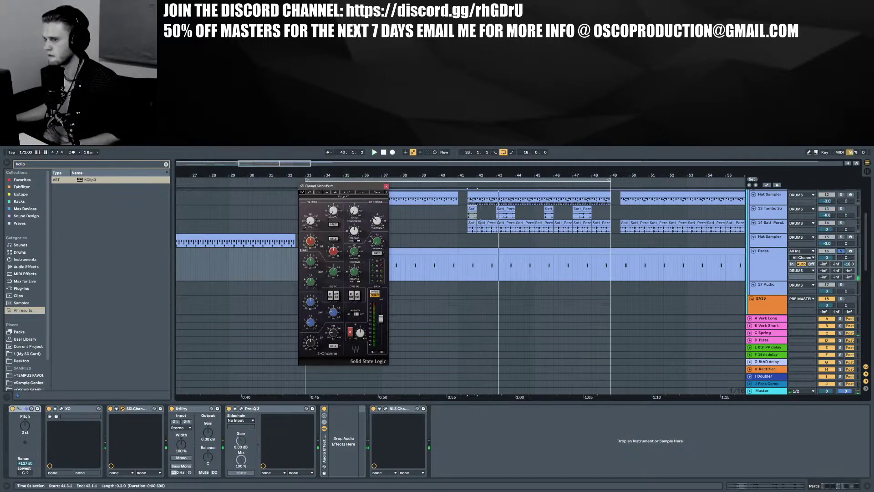
key("space")
key("space")
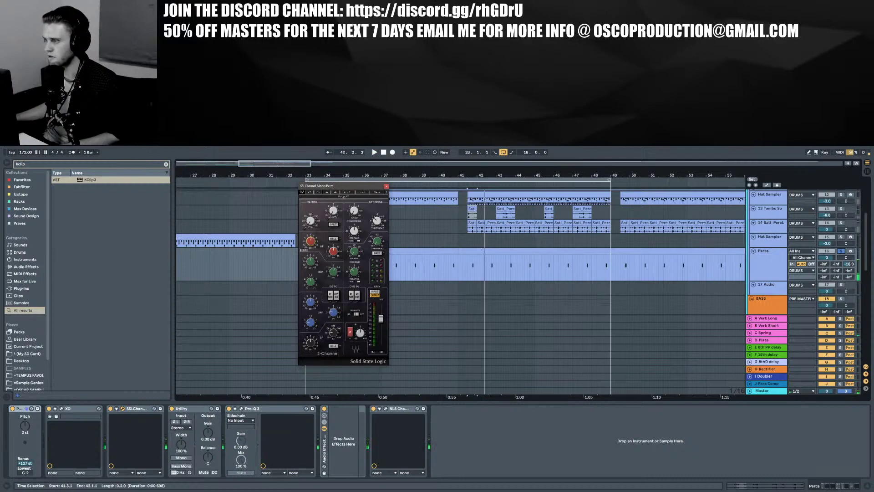
key("space")
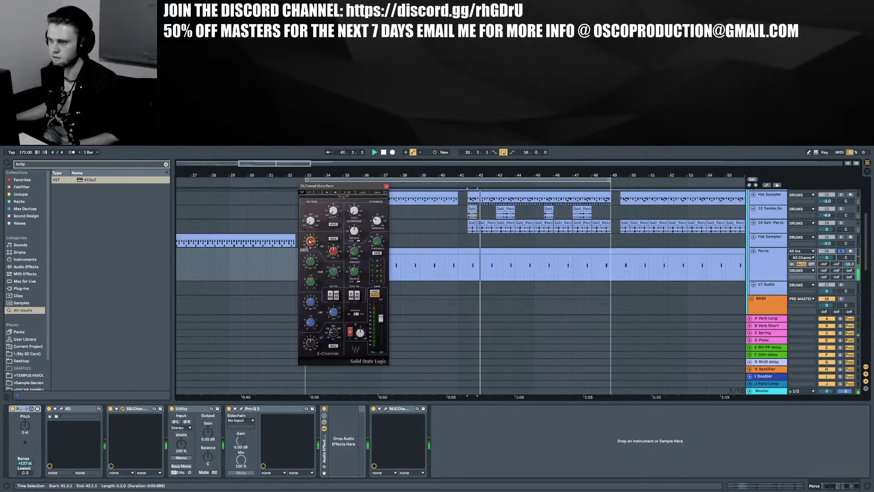
Close the SSLChannel window and set the Percs track's volume to -3.0 dB
left_click(386, 186)
key("space")
left_click_drag(827, 259, 827, 262)
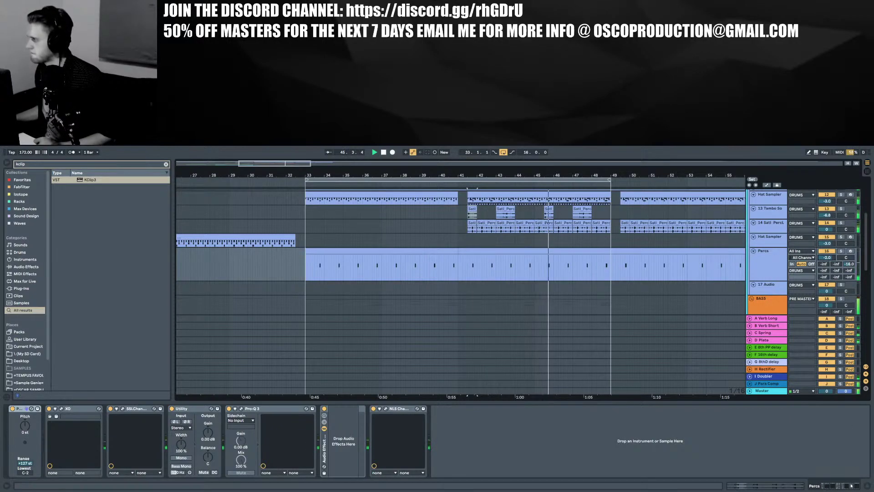
Split bar 36 out as its own clip on the S4-Audio 1 track in the FX group and open its sample settings
left_click(866, 485)
scroll(414, 180, "down", 3)
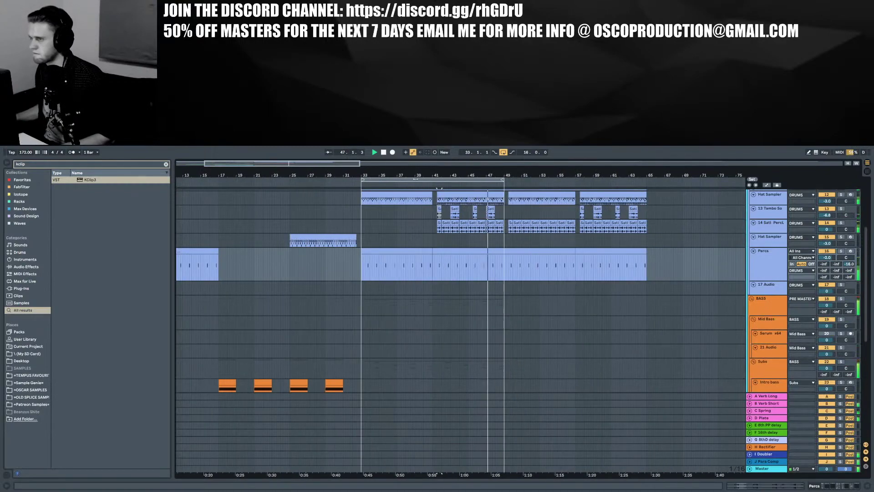
scroll(430, 260, "down", 10)
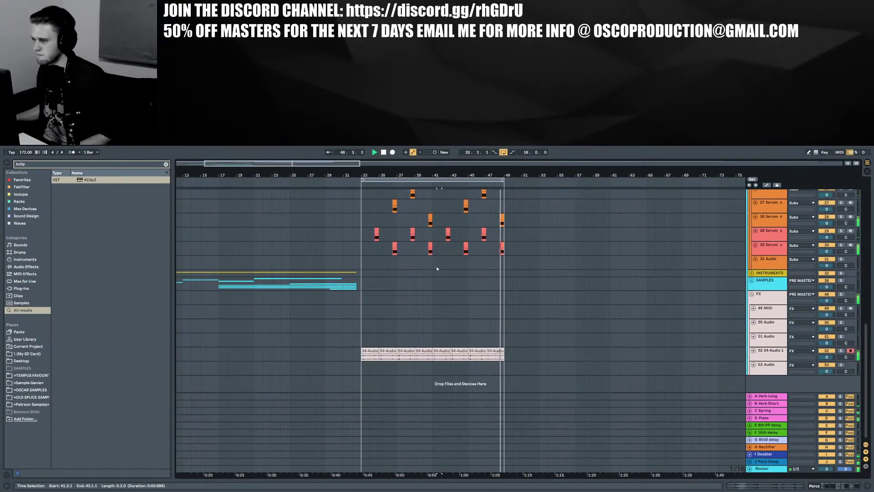
scroll(438, 266, "up", 3)
scroll(452, 277, "up", 3)
scroll(439, 281, "down", 5)
scroll(407, 280, "up", 3)
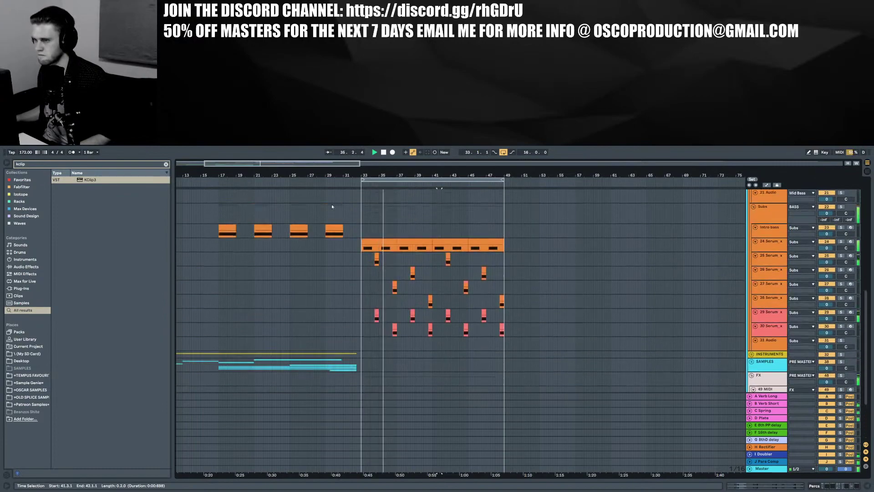
scroll(331, 209, "down", 2)
scroll(335, 223, "down", 3)
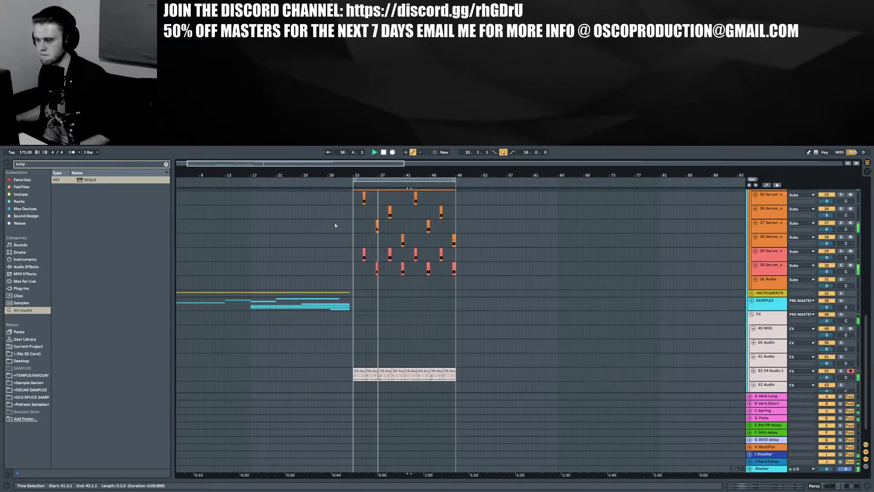
scroll(410, 312, "down", 1)
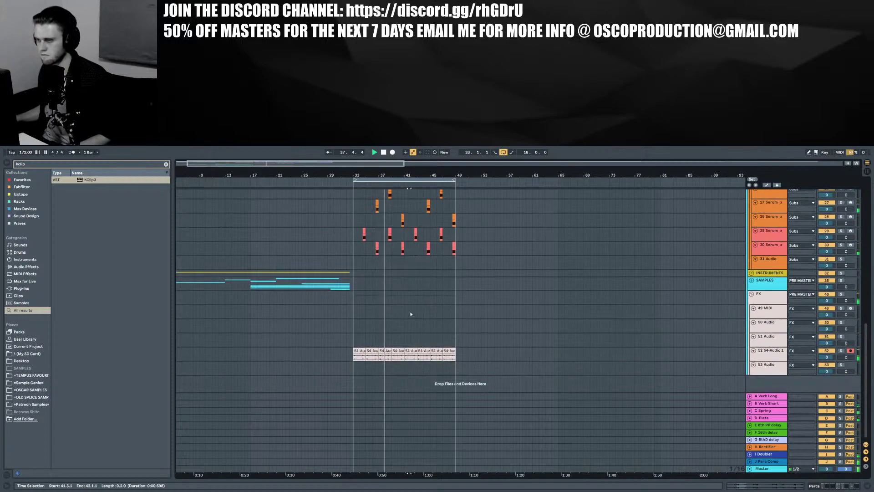
left_click(374, 358)
left_click_drag(373, 175, 402, 353)
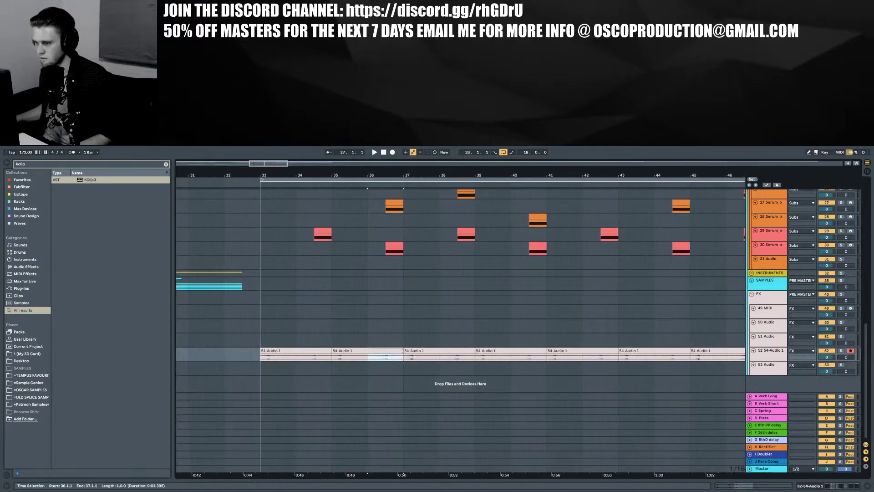
double_click(394, 353)
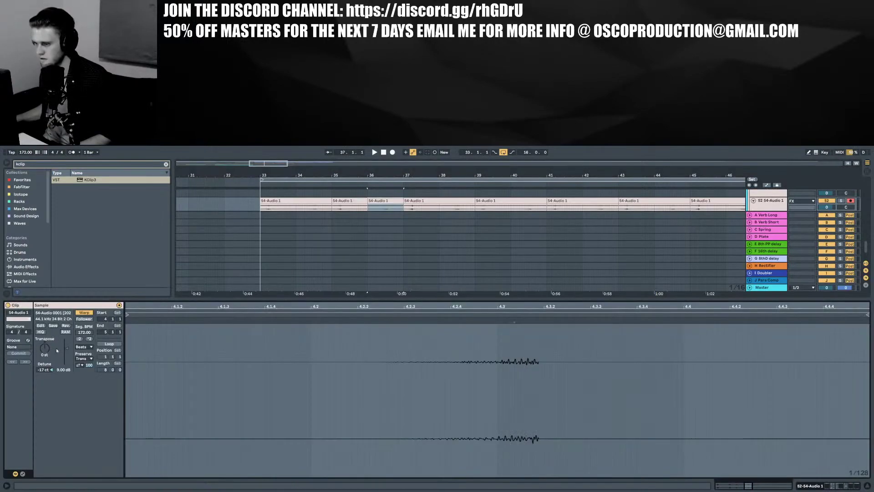
Switch the bar 36 clip's warp mode to Complex and transpose it by 2 semitones, checking pitches during playback
left_click(79, 347)
left_click(85, 377)
left_click_drag(45, 352, 44, 341)
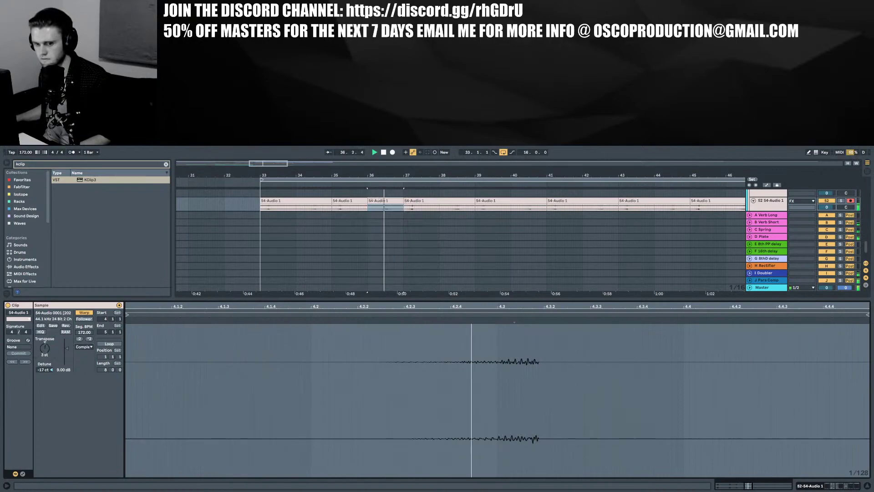
left_click_drag(45, 347, 44, 345)
key("space")
key("space")
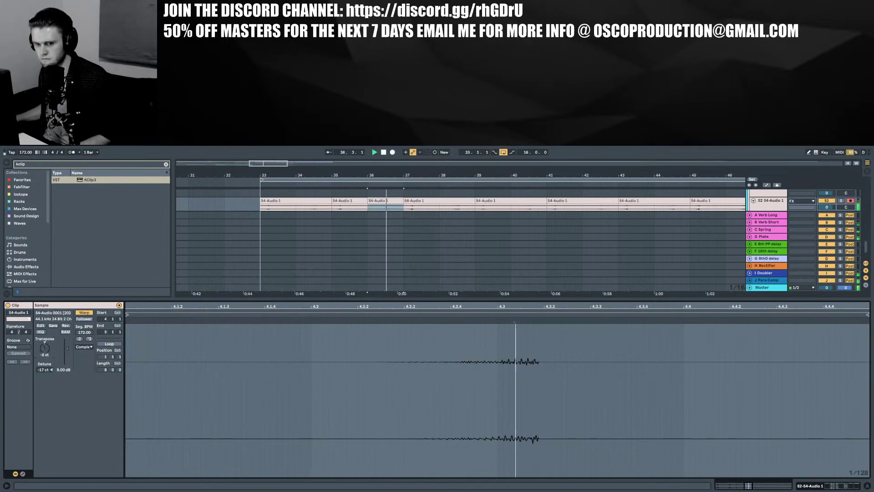
key("Up")
key("Up")
key("space")
key("space")
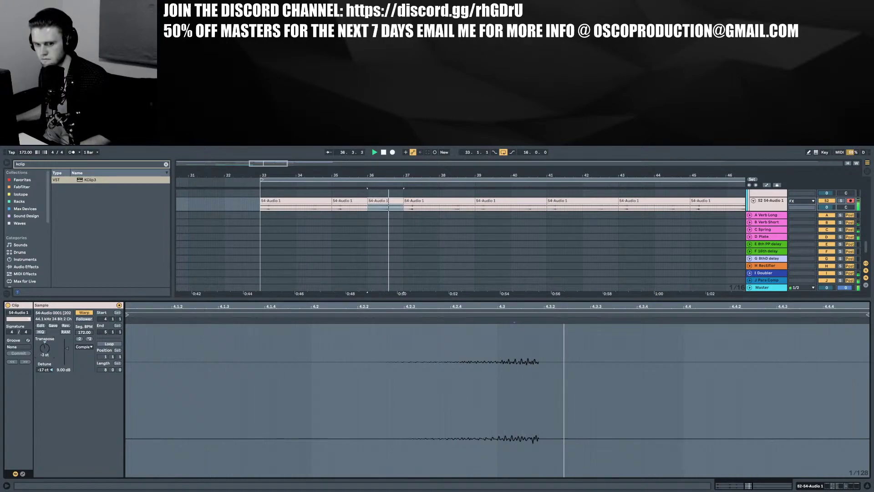
left_click_drag(44, 345, 45, 342)
key("space")
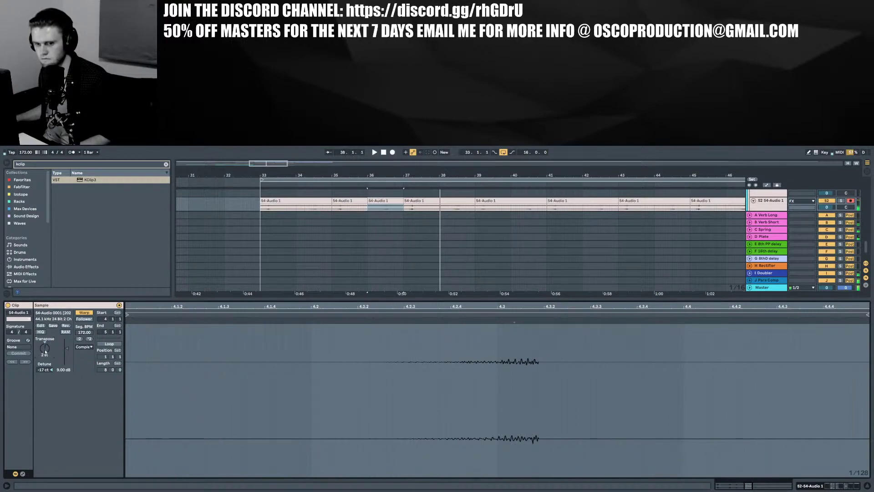
Copy the transposed bar 36 clip to bars 38 and 34 on the S4-Audio 1 track
left_click(336, 201)
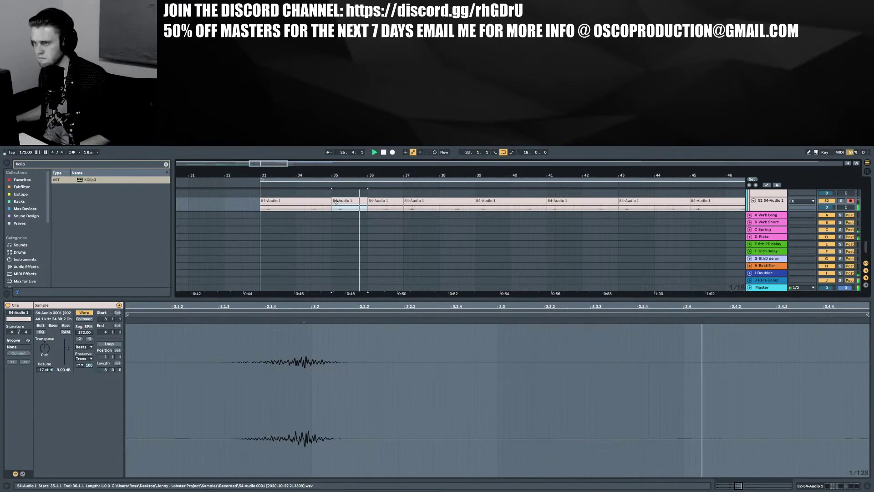
left_click(391, 201)
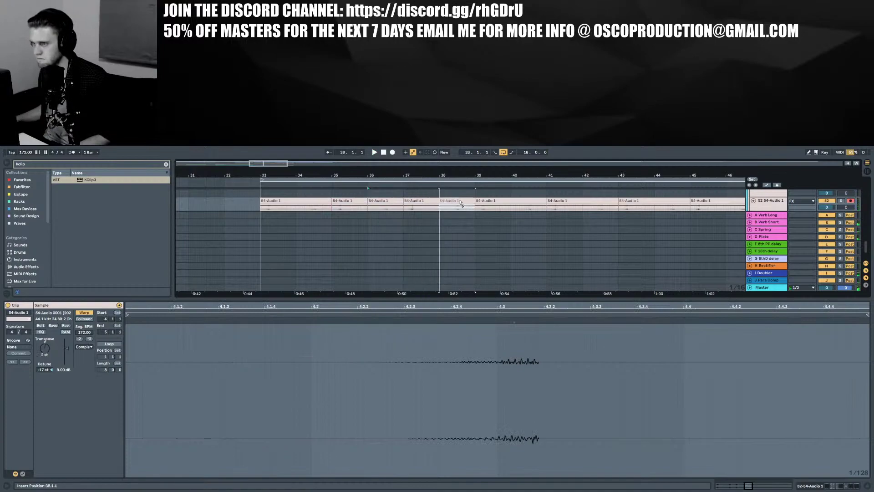
left_click(317, 203)
left_click(316, 201)
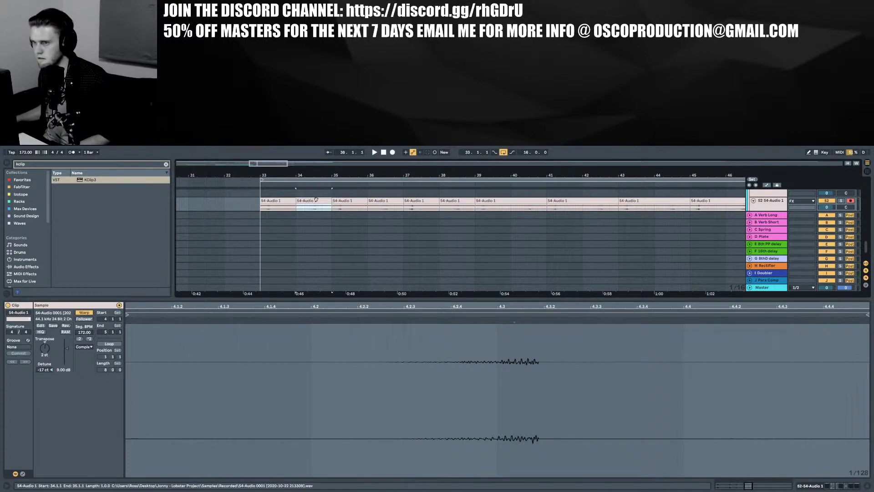
left_click(272, 202)
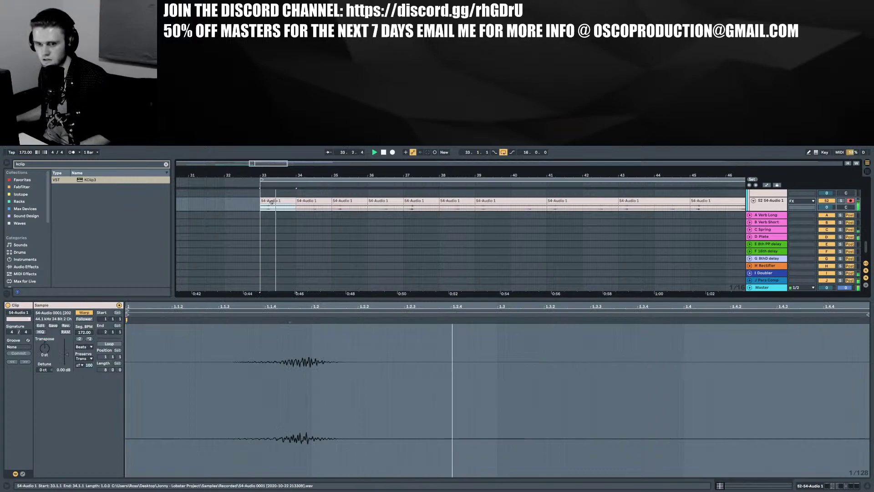
Duplicate the four-bar S4-Audio 1 phrase from bars 33 to 37 three times, filling the section up to bar 49
left_click(867, 486)
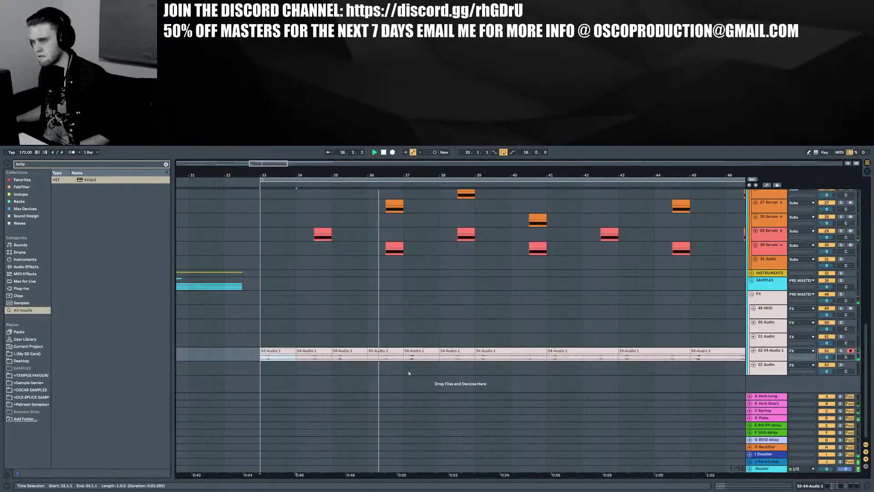
left_click_drag(403, 358, 260, 356)
key("ctrl+d")
key("ctrl+d")
key("ctrl+d")
left_click_drag(306, 175, 403, 168)
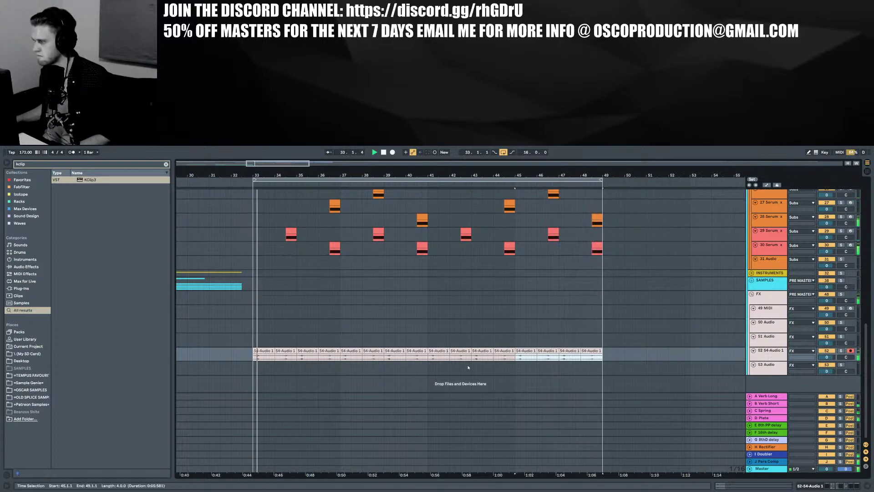
Duplicate the S4-Audio 1 track and delete the copy's clips before bar 37
left_click(765, 358)
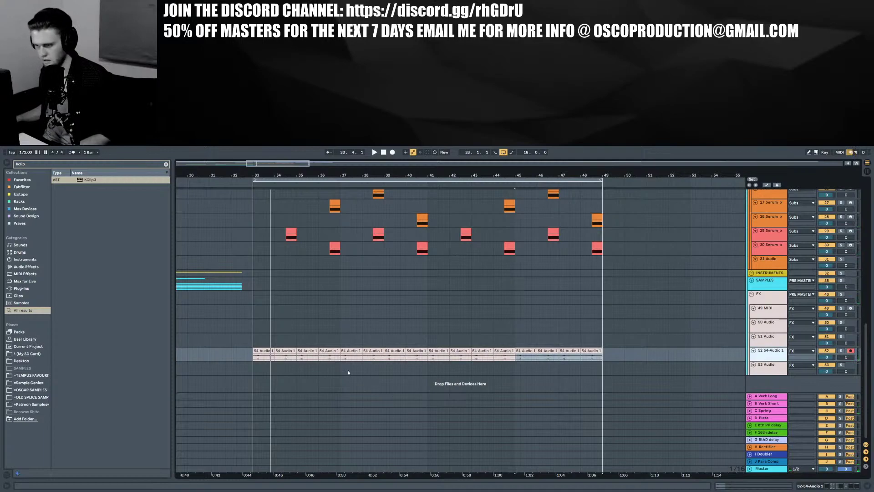
key("ctrl+d")
scroll(343, 366, "down", 1)
left_click_drag(339, 356, 285, 356)
key("Delete")
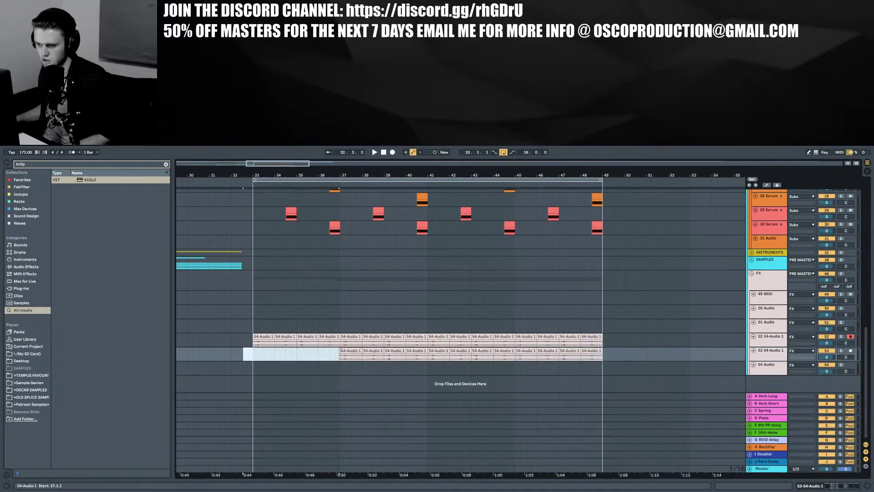
Delete bars 37–41 and 45–49 from the original track and bars 41–45 from the copy, so the phrases alternate
left_click(339, 350)
left_click_drag(348, 334, 424, 339)
left_click(505, 351)
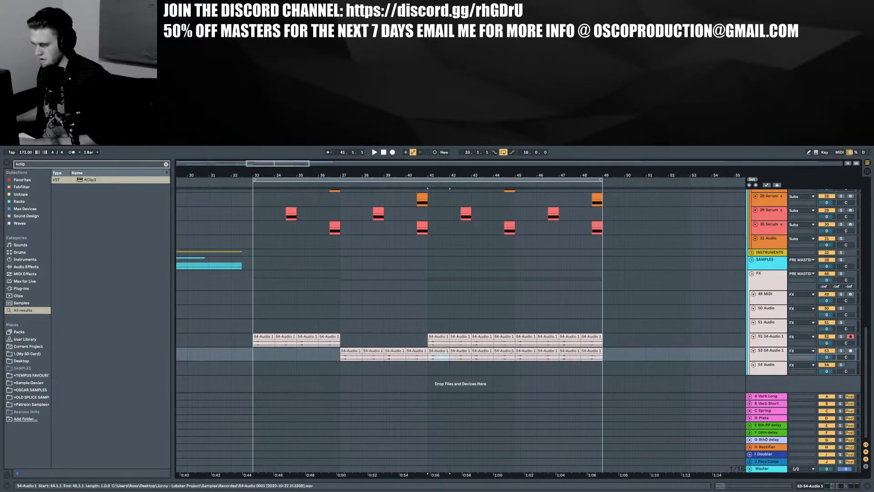
left_click_drag(441, 351, 600, 339)
key("Delete")
key("Delete")
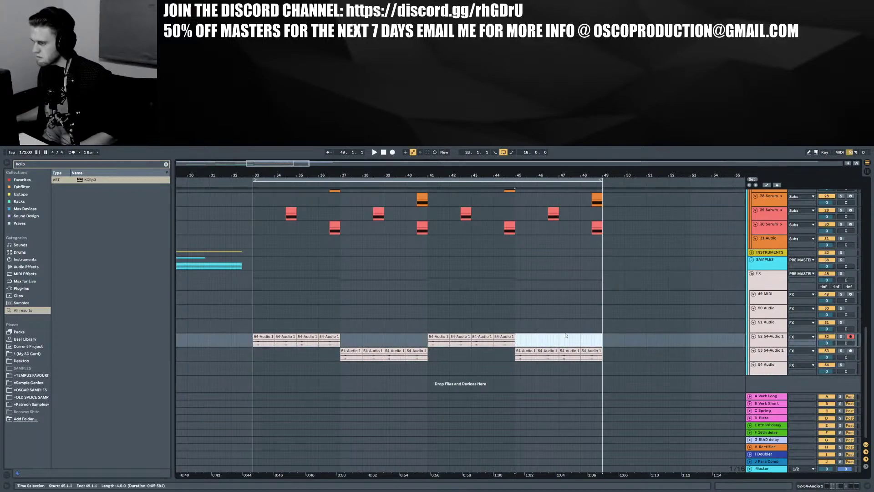
Group the two alternating S4-Audio 1 tracks inside the FX group
left_click(337, 357)
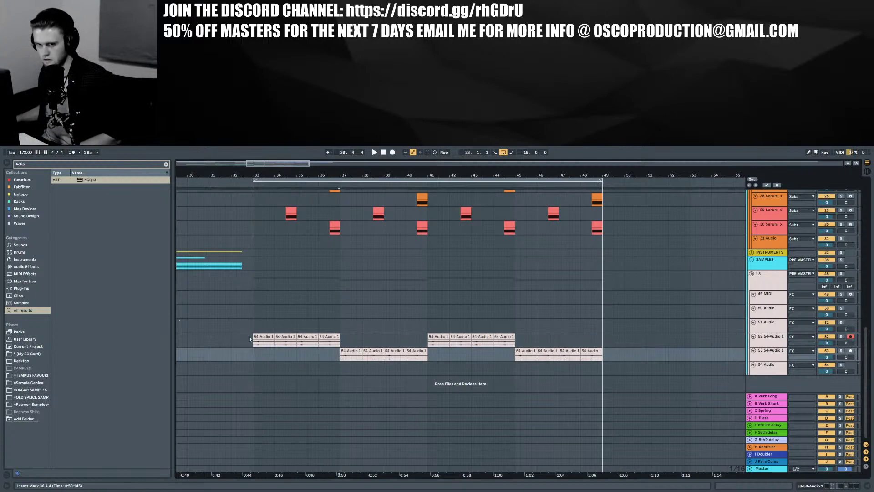
left_click(263, 337)
left_click(769, 338)
left_click(770, 354, "shift")
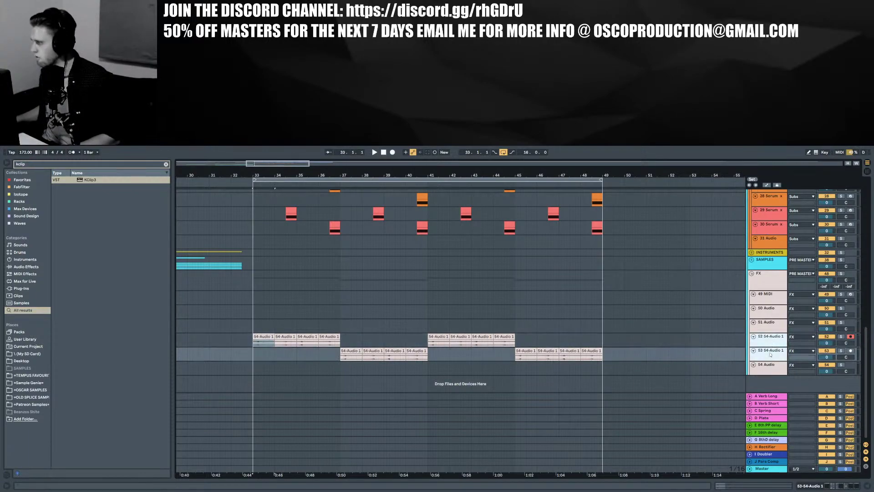
key("ctrl+g")
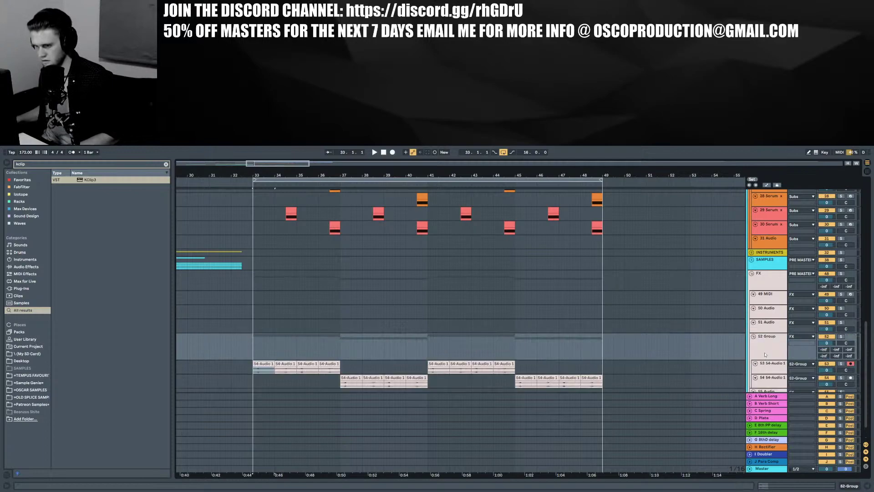
Add an Auto Pan effect to the group holding the two alternating S4-Audio 1 tracks
key("ctrl+f")
type("auto")
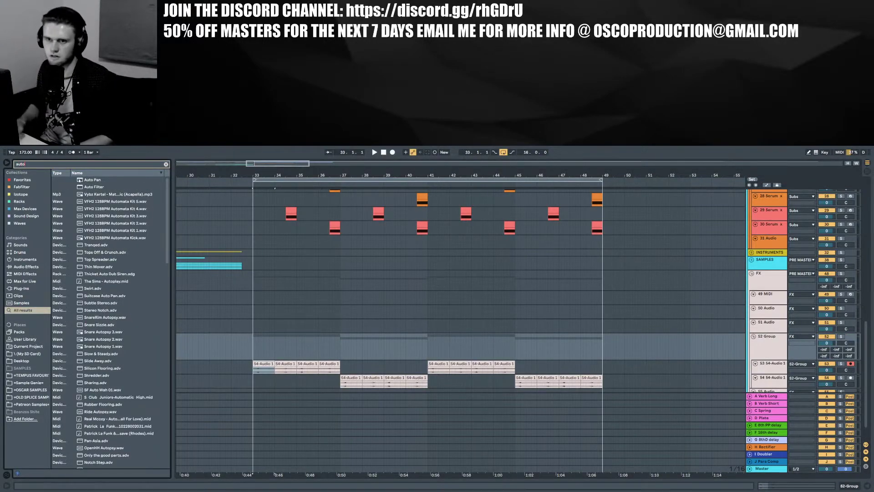
left_click(79, 179)
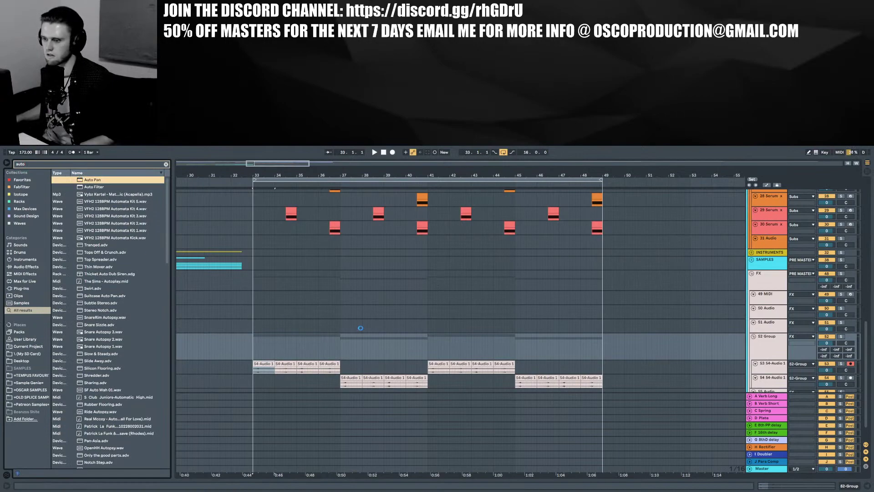
scroll(277, 273, "down", 3)
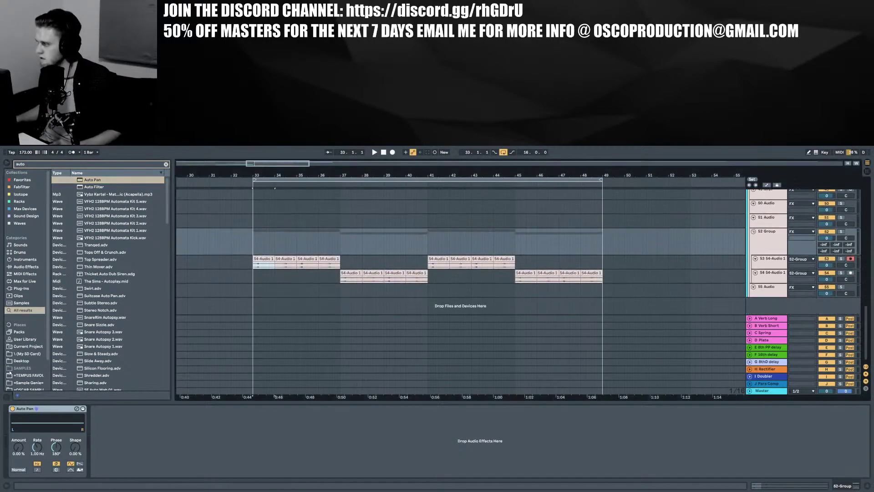
Set Auto Pan to 50% amount, with a tempo-synced rate of 1 and a 180° offset
left_click_drag(25, 446, 25, 421)
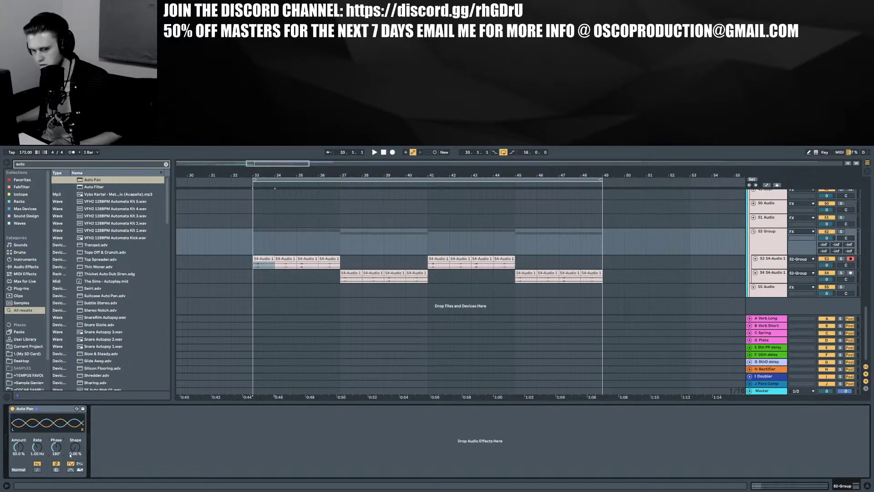
left_click(38, 469)
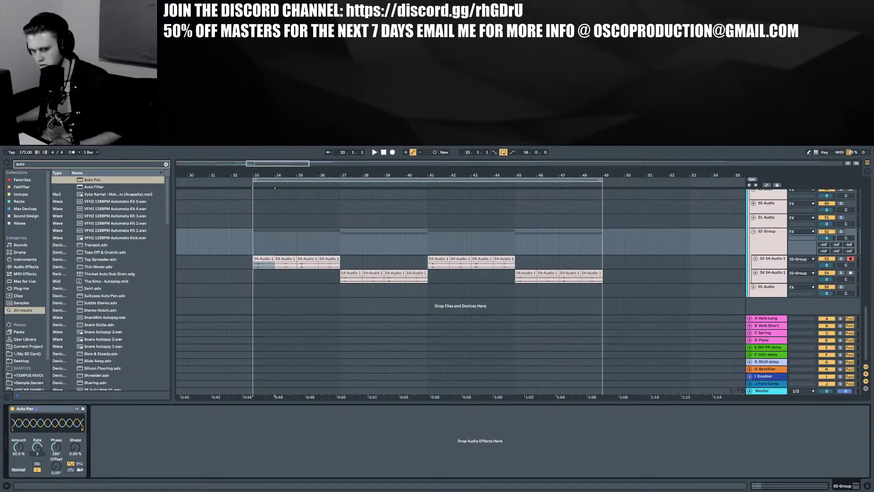
left_click_drag(37, 446, 37, 431)
left_click_drag(56, 467, 56, 443)
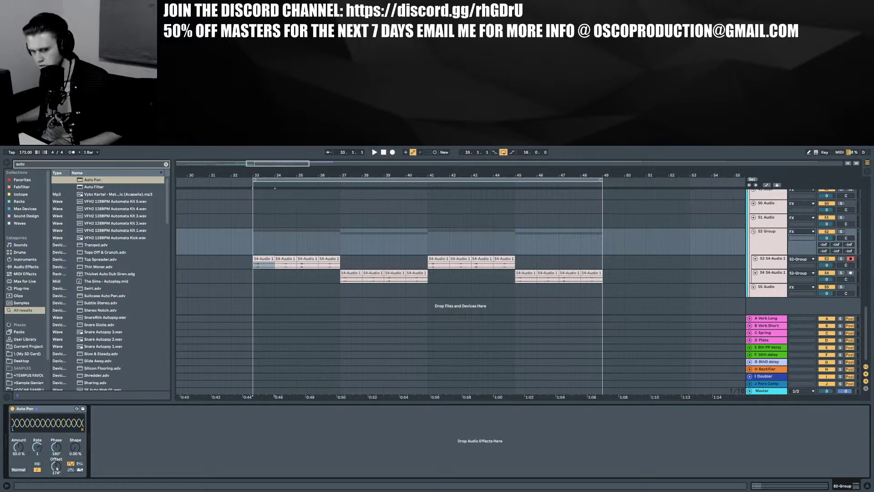
Play the section and adjust Auto Pan to 61.9% amount and a 1/2 rate
key("space")
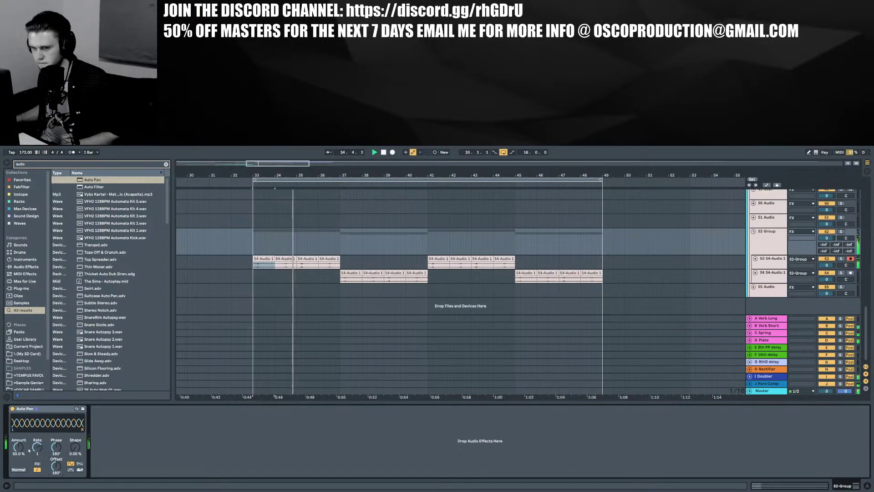
left_click_drag(20, 450, 20, 444)
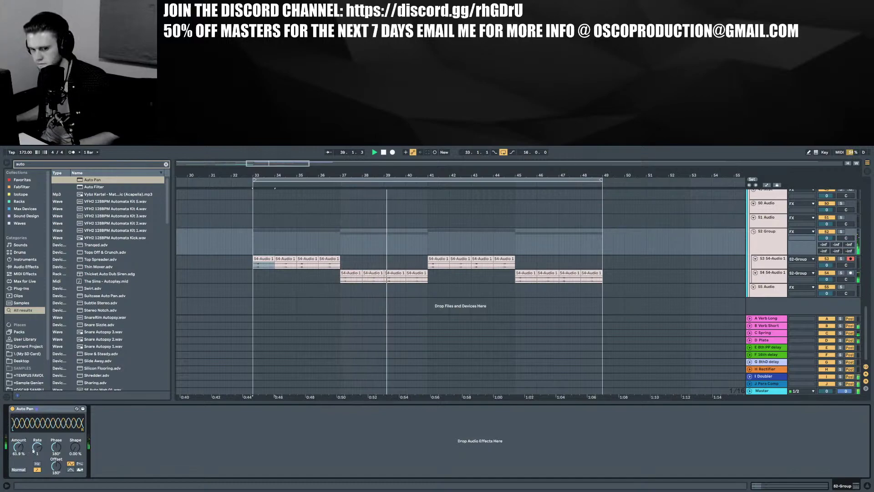
left_click_drag(37, 447, 37, 455)
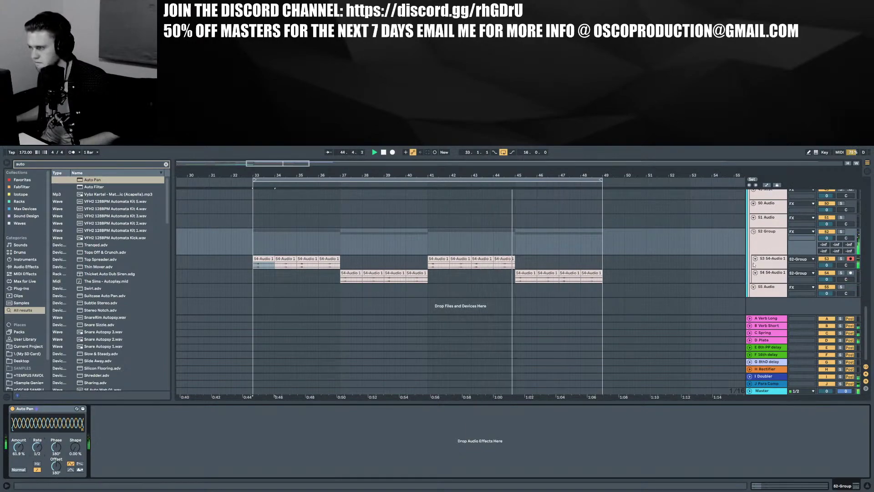
Find the Freakshow plug-ins and load Dumpster Fire into the Audio Effect Rack on the second S4-Audio 1 track
left_click(770, 239)
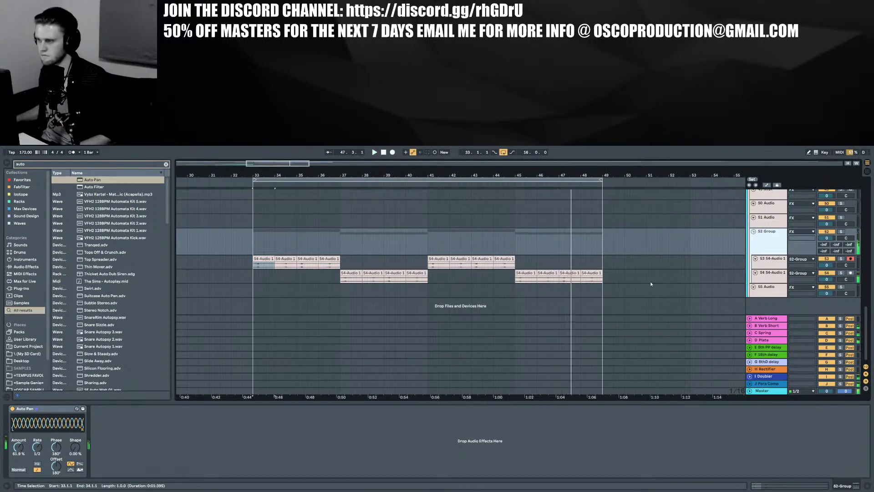
left_click(766, 265)
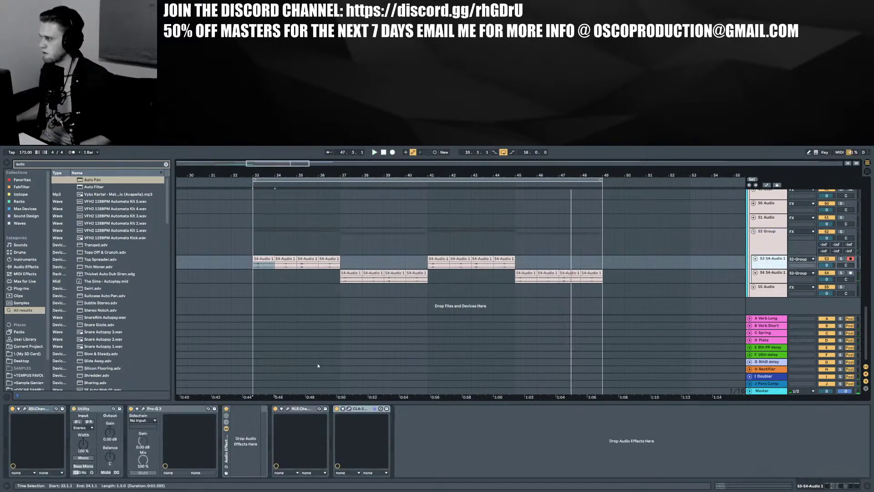
left_click(774, 274)
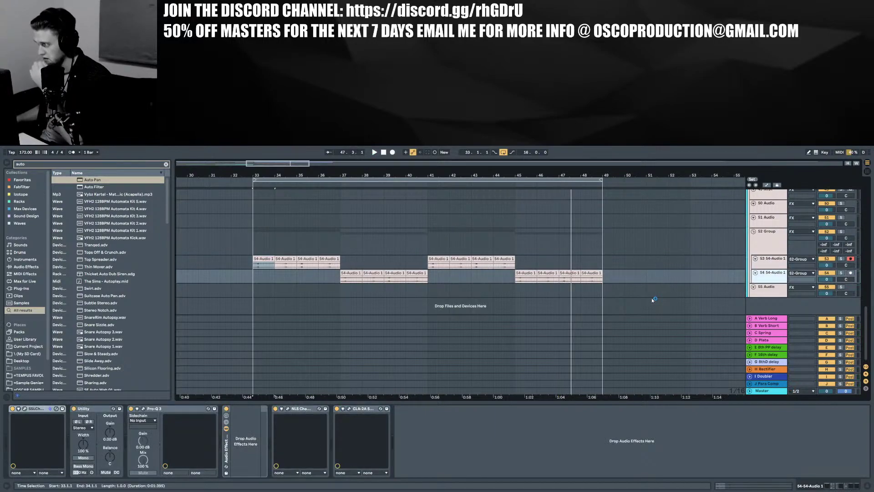
left_click(350, 275)
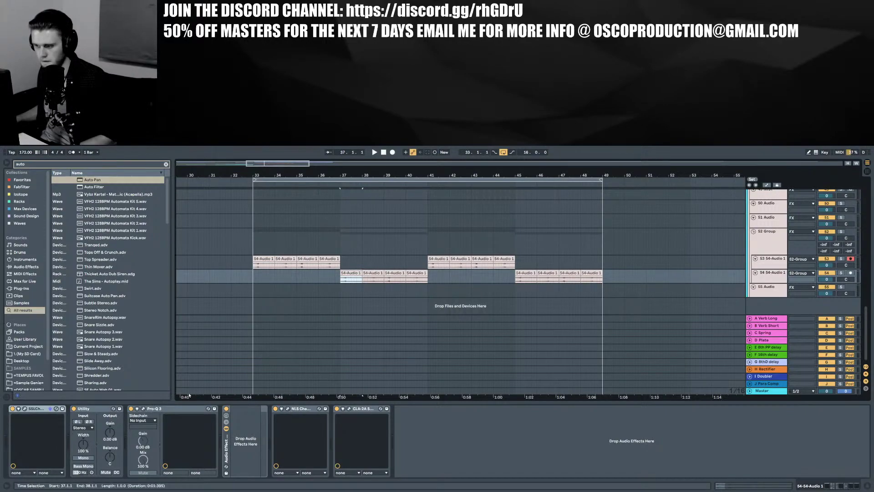
key("ctrl+f")
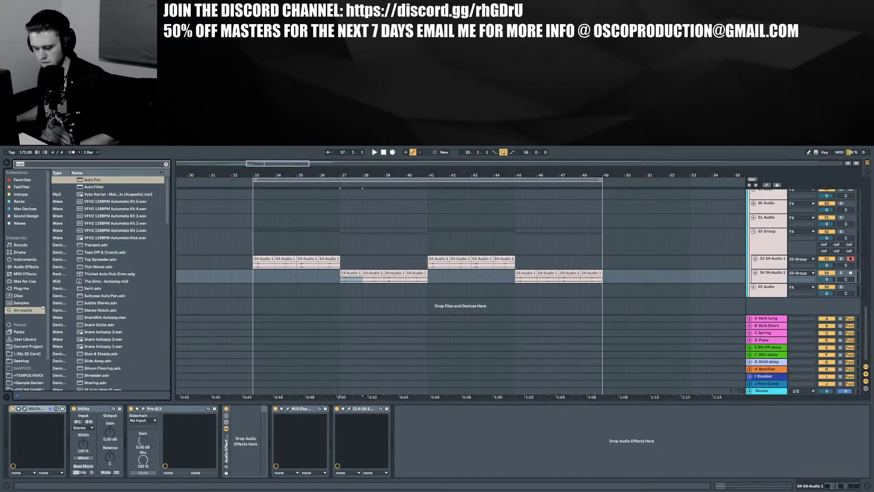
left_click(16, 266)
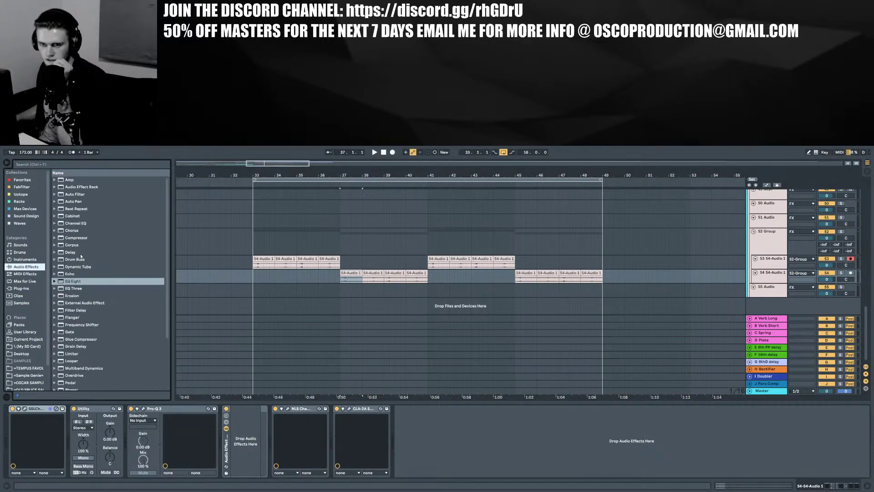
scroll(81, 255, "down", 2)
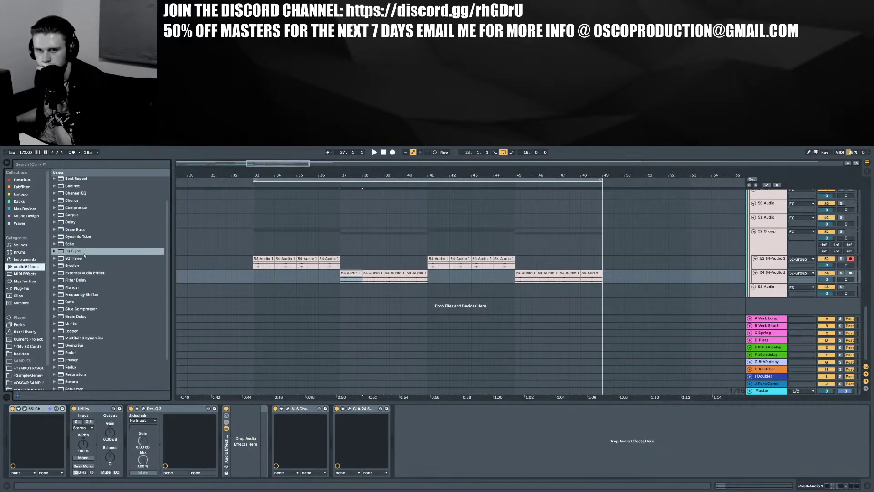
left_click(21, 289)
key("ctrl+f")
type("freaksh")
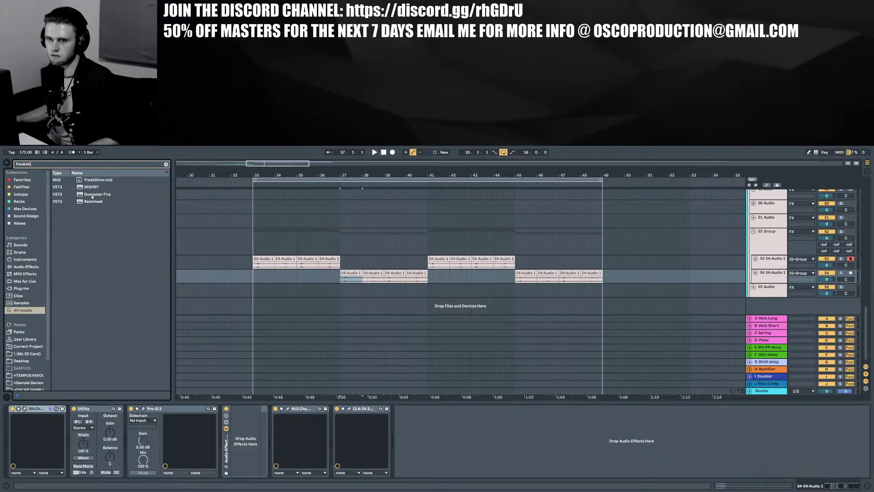
left_click_drag(92, 197, 249, 427)
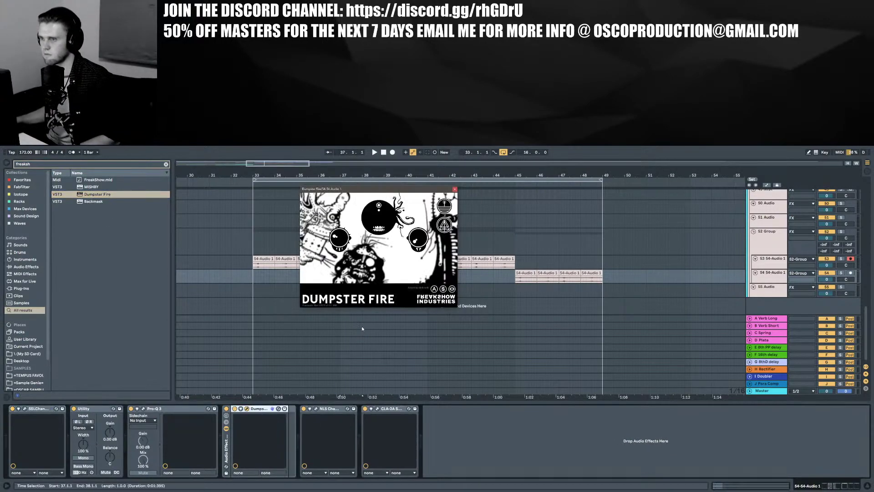
Solo the second S4-Audio 1 track during playback from bar 37 and turn up Dumpster Fire's left eye control
left_click_drag(360, 190, 597, 251)
key("space")
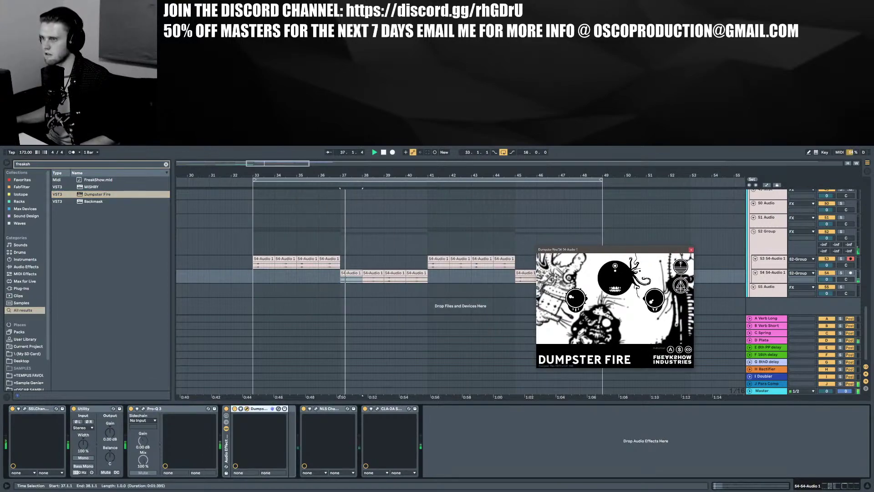
left_click(840, 272)
left_click_drag(575, 298, 575, 284)
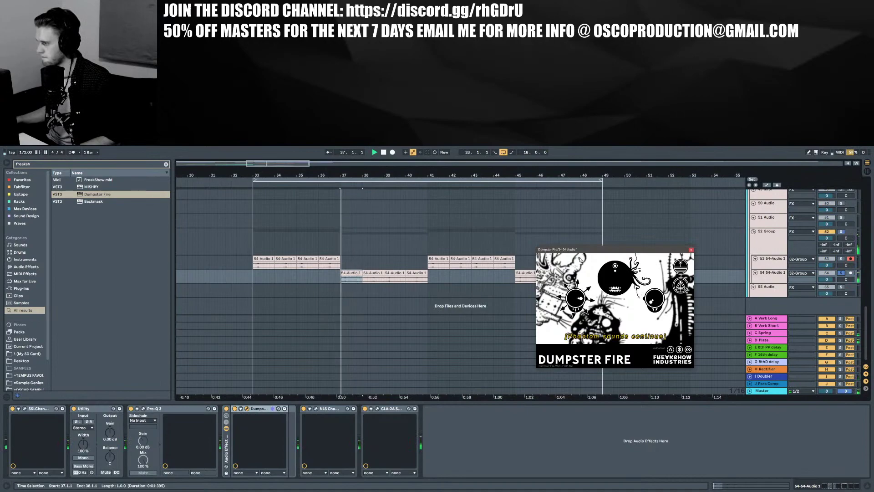
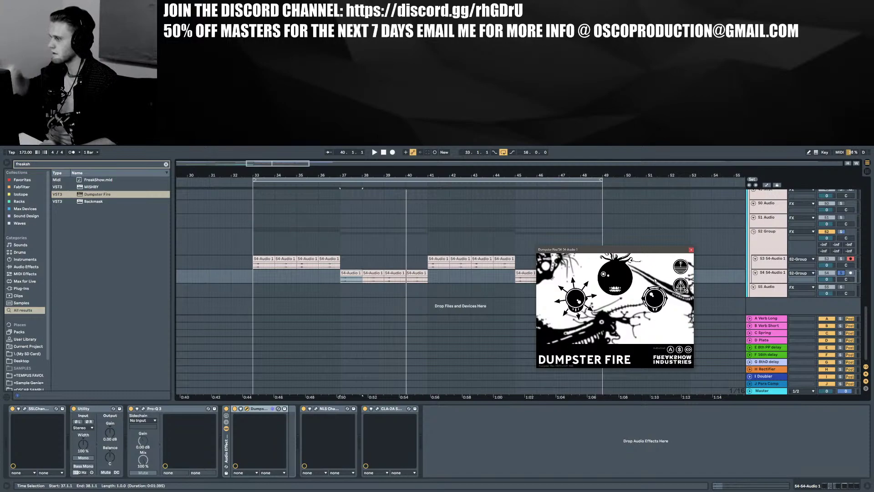
Audition the Dumpster Fire sound, close its window, and unsolo the track to hear it in the mix
left_click_drag(617, 251, 410, 216)
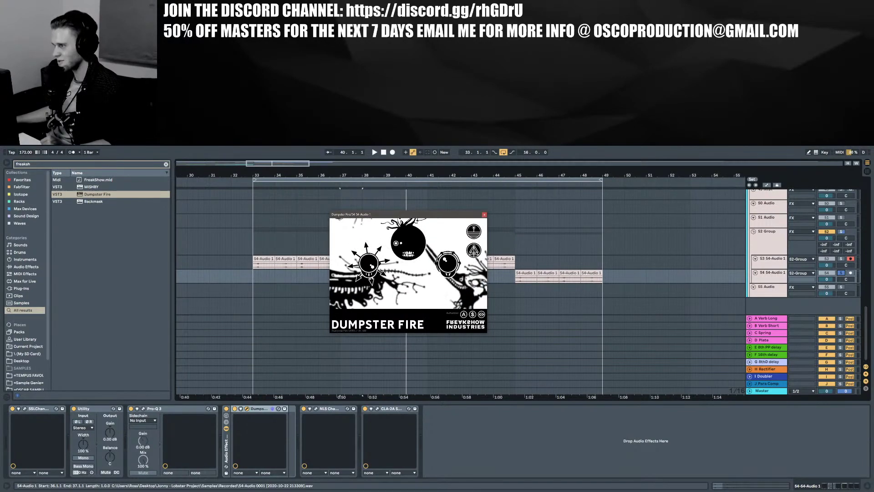
key("space")
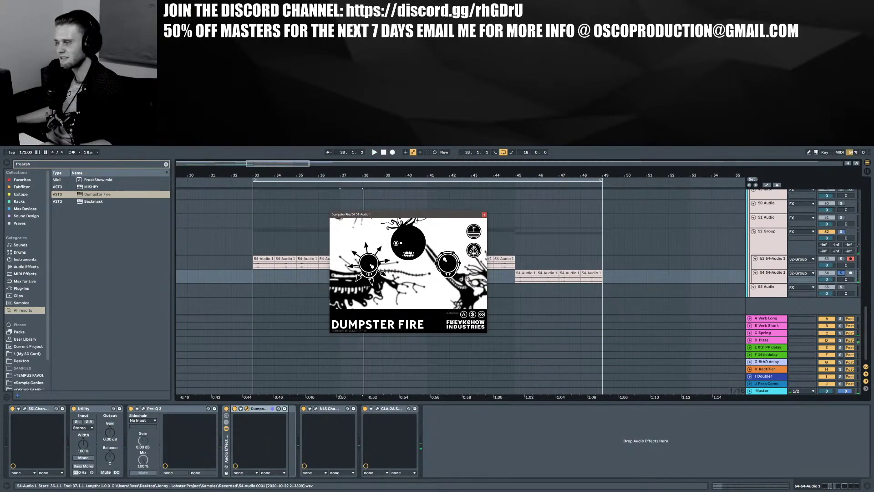
left_click(485, 215)
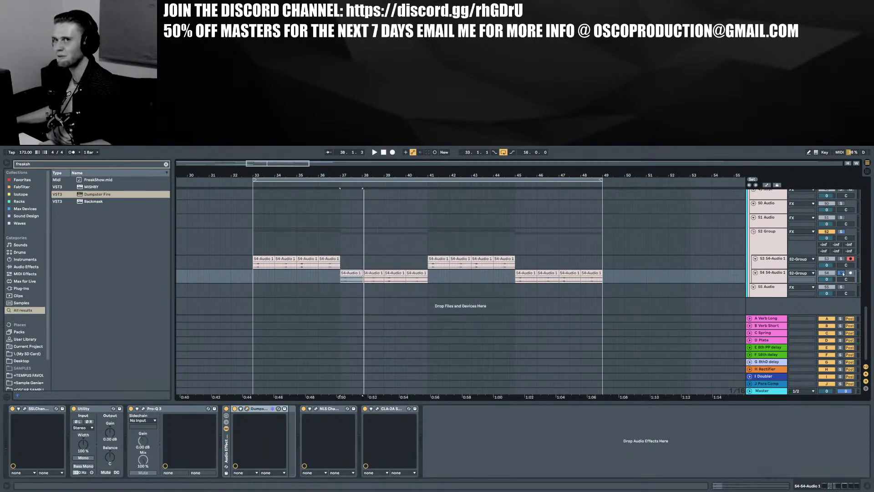
left_click(247, 408)
left_click(247, 408)
key("space")
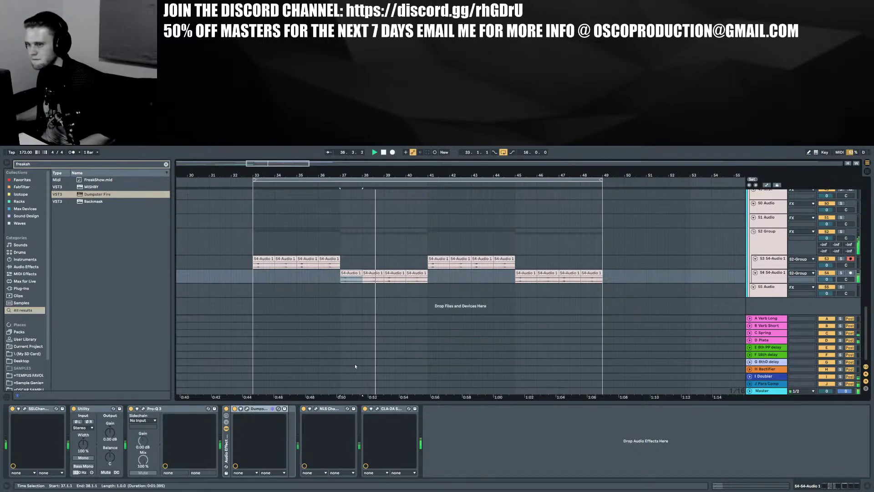
Add a Compressor after Auto Pan on the group containing the S4-Audio 1 tracks
left_click(771, 250)
key("ctrl+f")
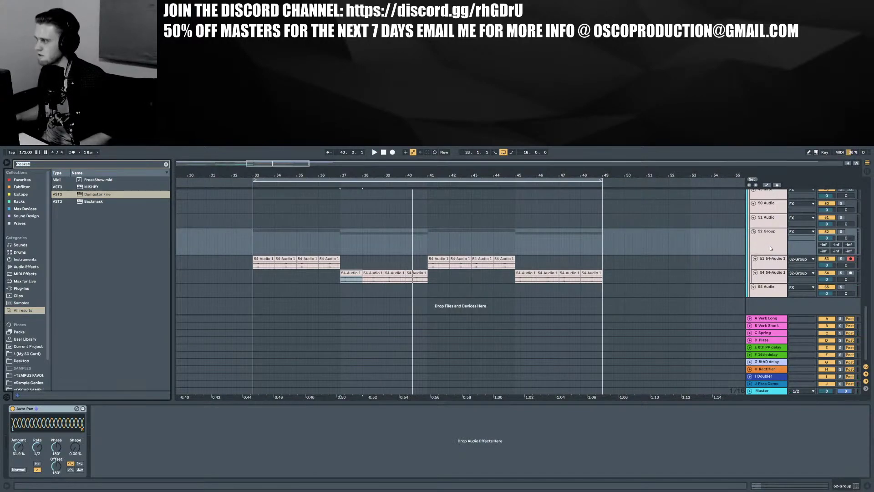
type("compressor")
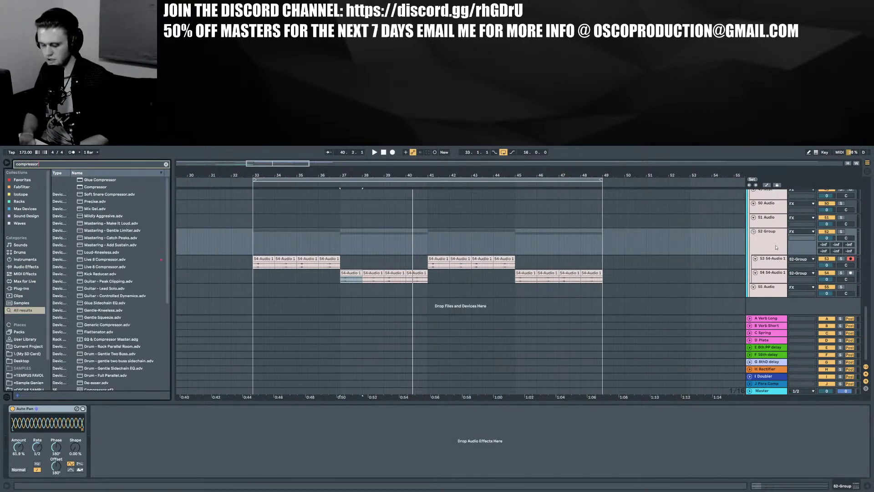
left_click_drag(392, 276, 317, 220)
left_click(85, 187)
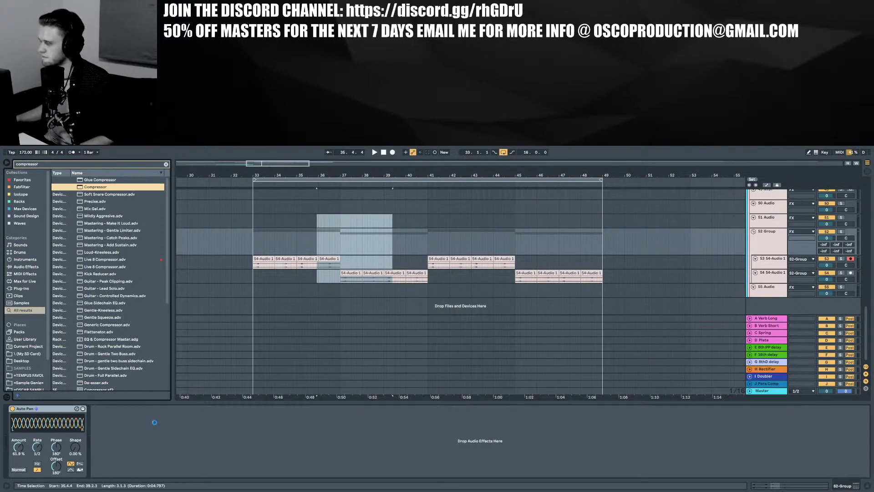
left_click_drag(151, 419, 151, 419)
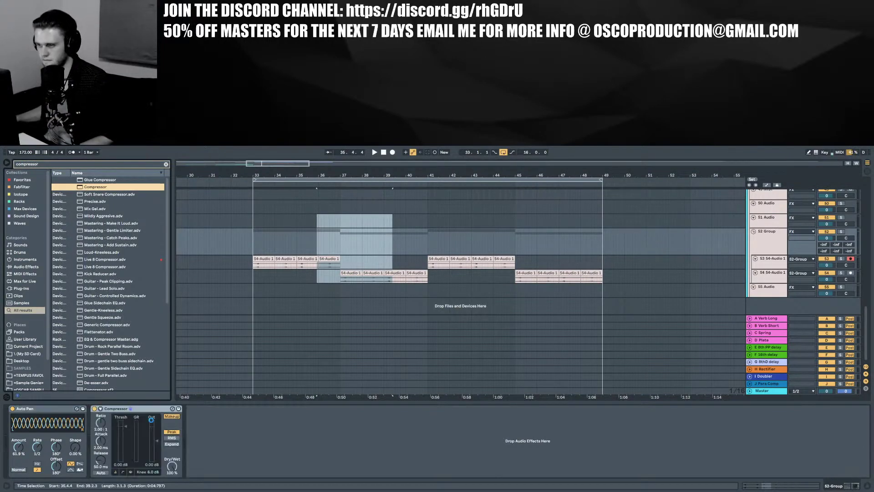
Enable the Compressor's sidechain and set its audio source to the BASS group
left_click(101, 409)
left_click(106, 416)
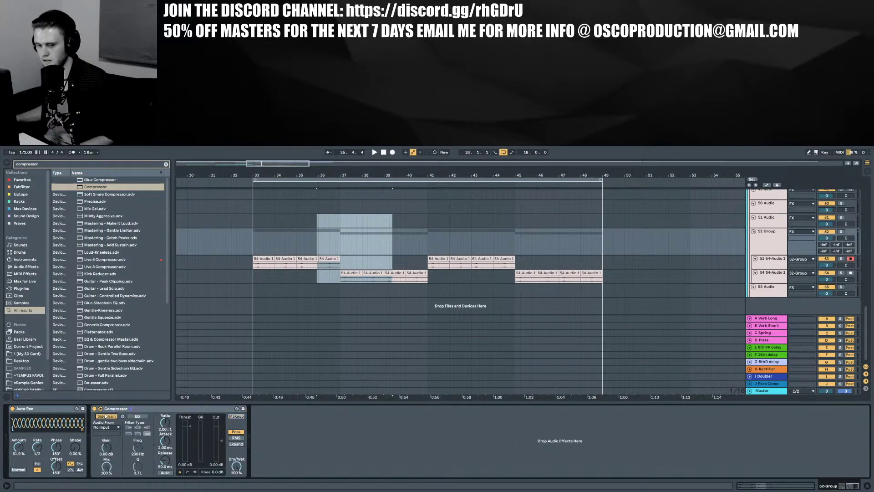
left_click(106, 427)
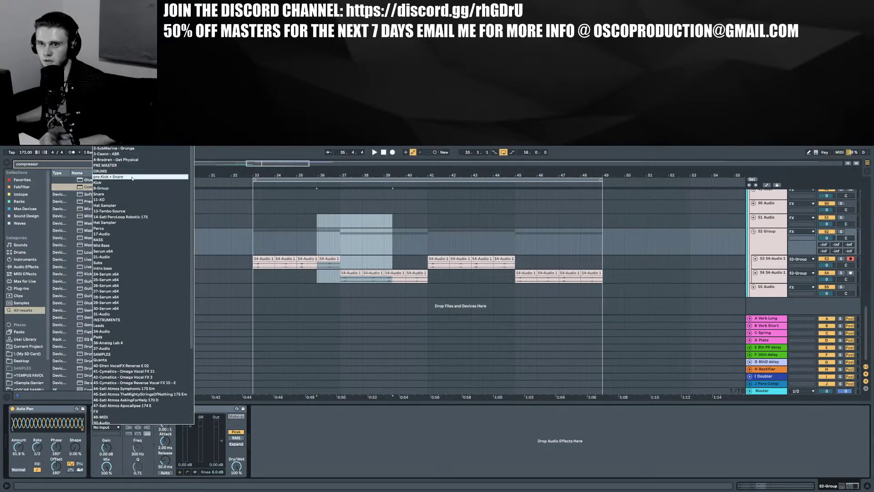
left_click(129, 241)
During playback, set the Compressor to 0.01 ms attack, about 5.3 ms release and 4.06:1 ratio, and lower its threshold
key("space")
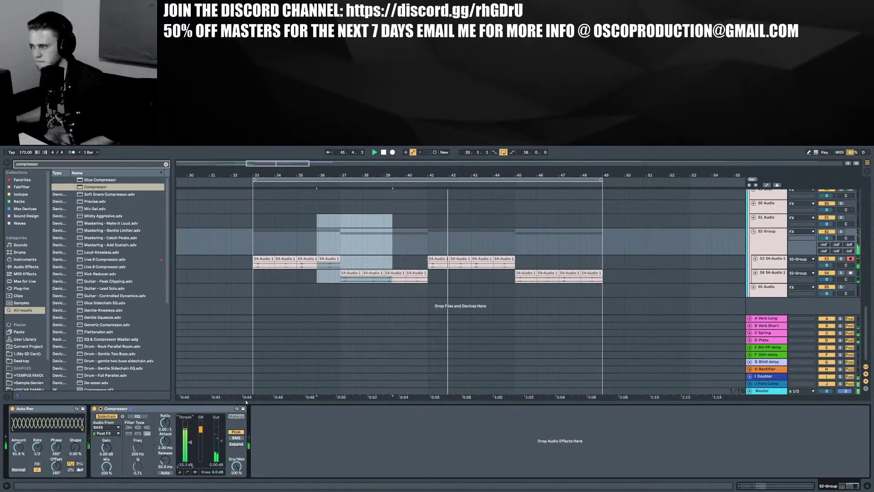
left_click_drag(166, 441, 166, 482)
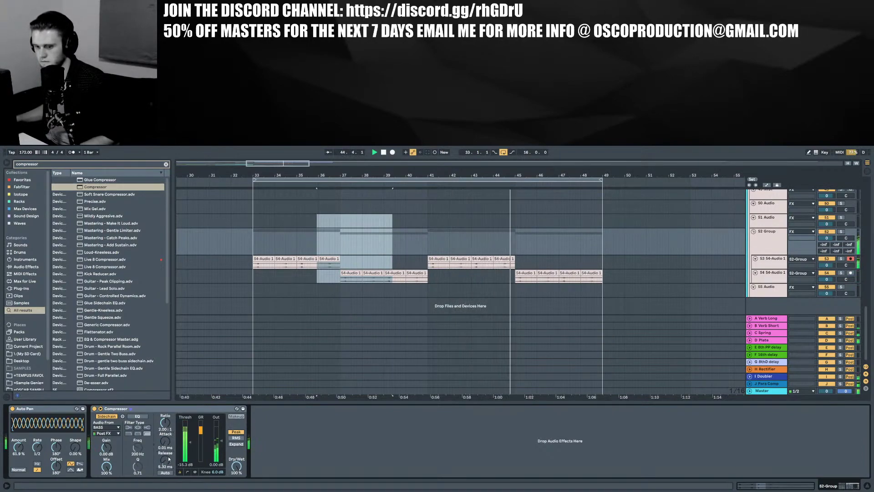
left_click_drag(176, 428, 176, 416)
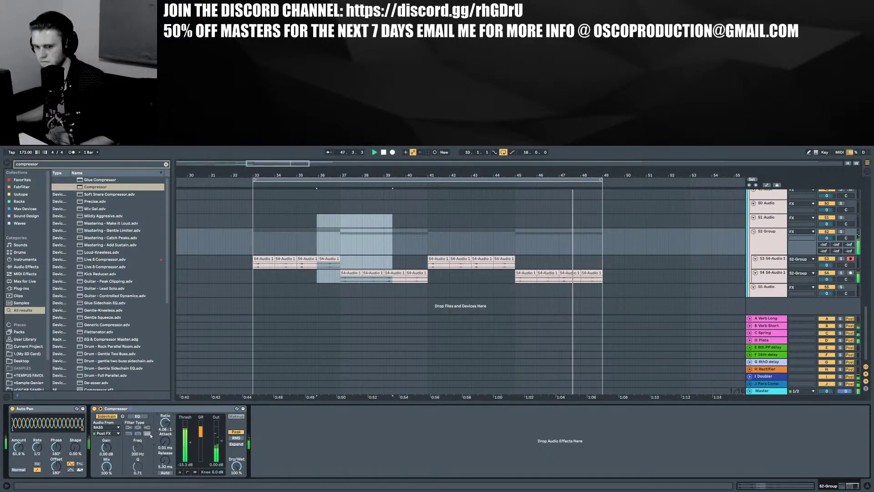
left_click_drag(189, 442, 189, 447)
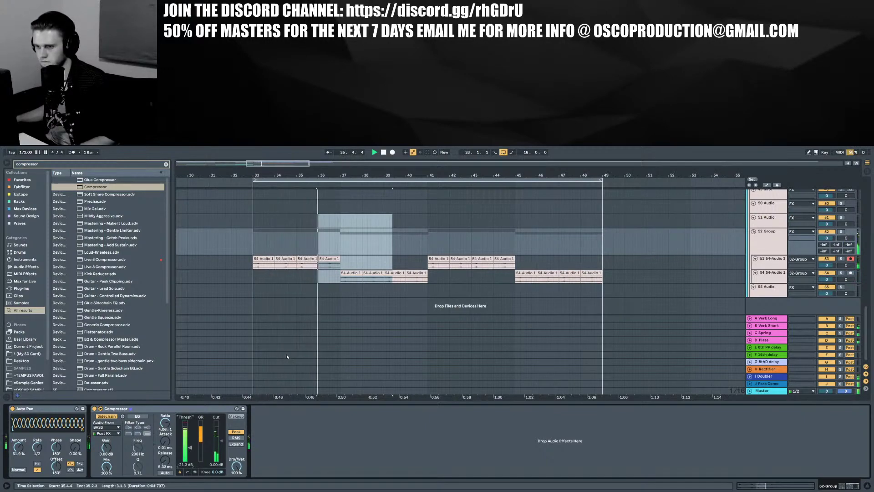
During playback, open the Dumpster Fire plug-in on the lower of the two alternating FX phrase tracks, check its settings, and close it
scroll(390, 262, "up", 3)
scroll(390, 261, "up", 3)
scroll(387, 263, "down", 6)
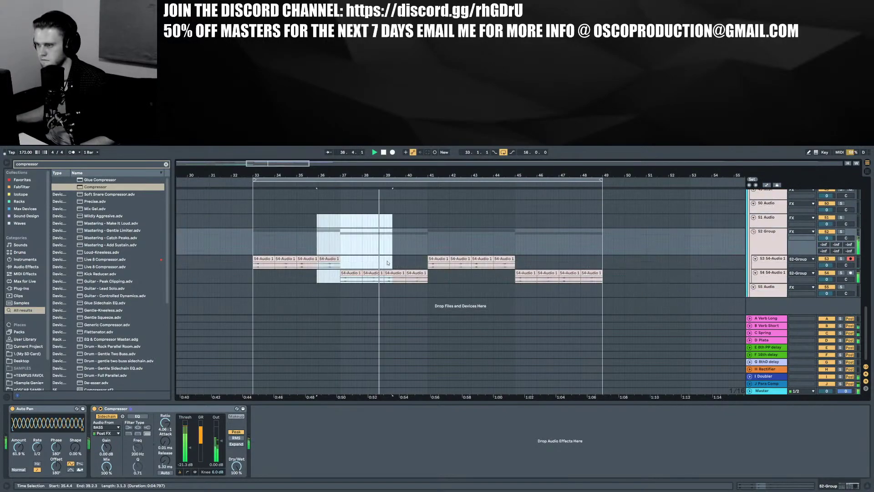
left_click(394, 264)
left_click(392, 273)
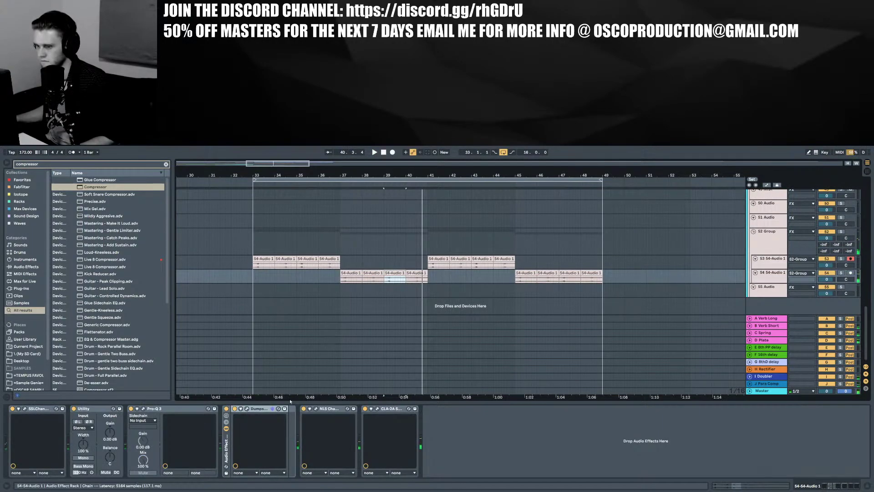
left_click(246, 408)
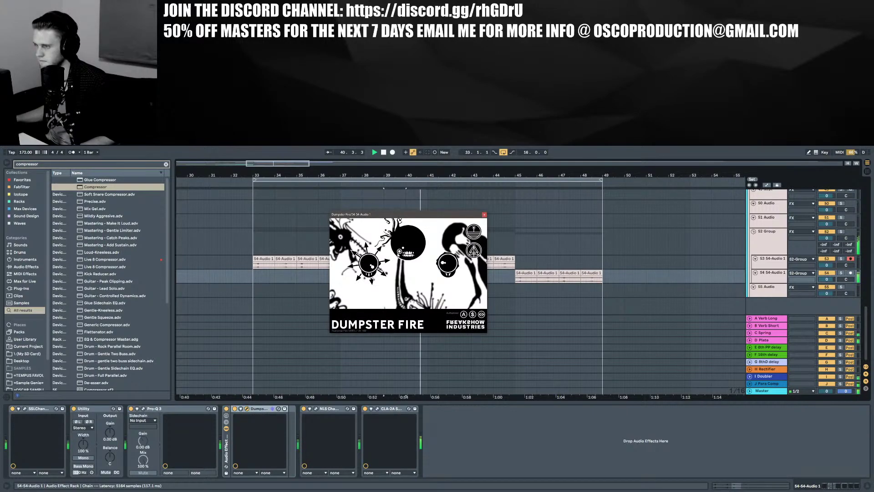
left_click(485, 215)
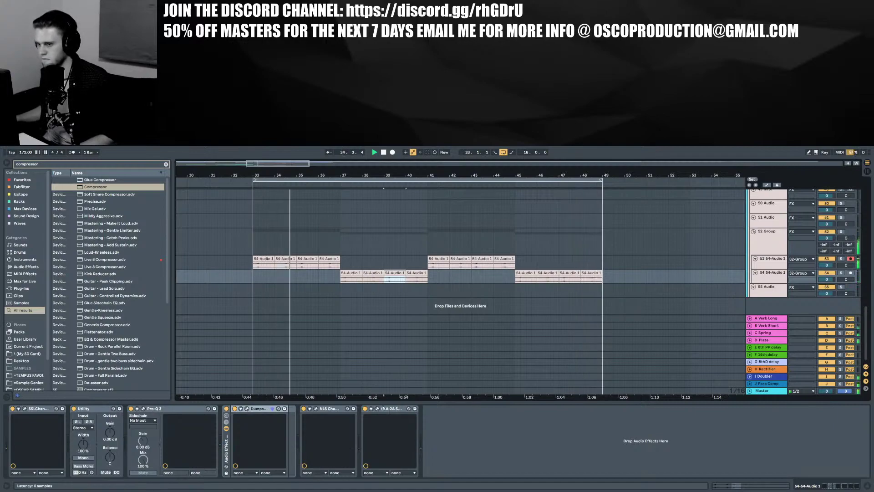
Move the CLA-2A from the end of the lower FX phrase track's device chain to directly before the Dumpster Fire rack
left_click(405, 408)
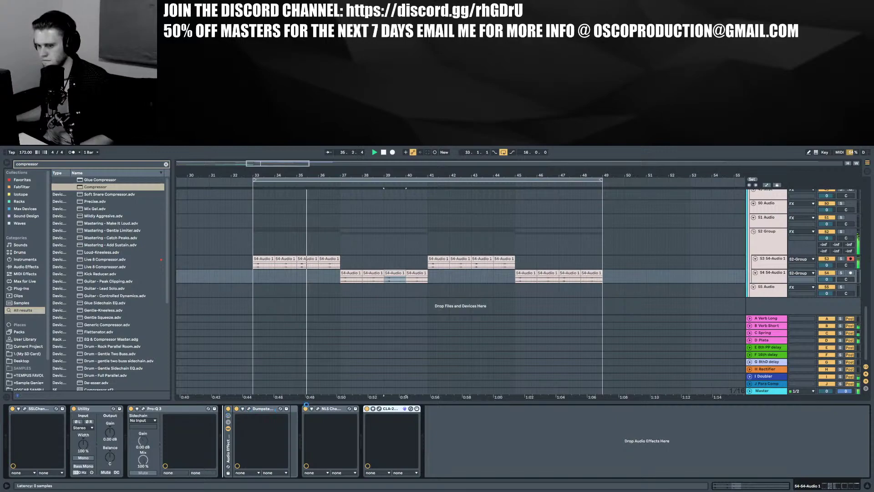
left_click_drag(314, 401, 319, 400)
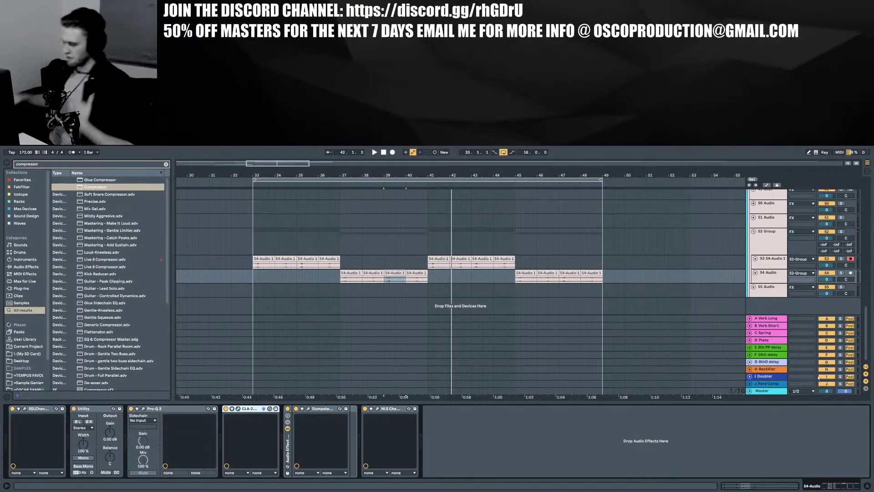
Hide the return tracks and the device view, and zoom the timeline out to show the intro and the section after bar 49
left_click(866, 374)
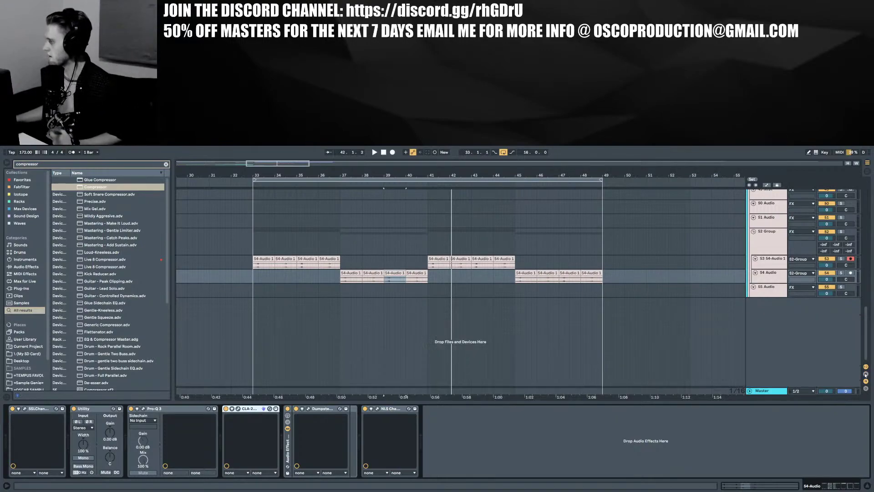
left_click(866, 483)
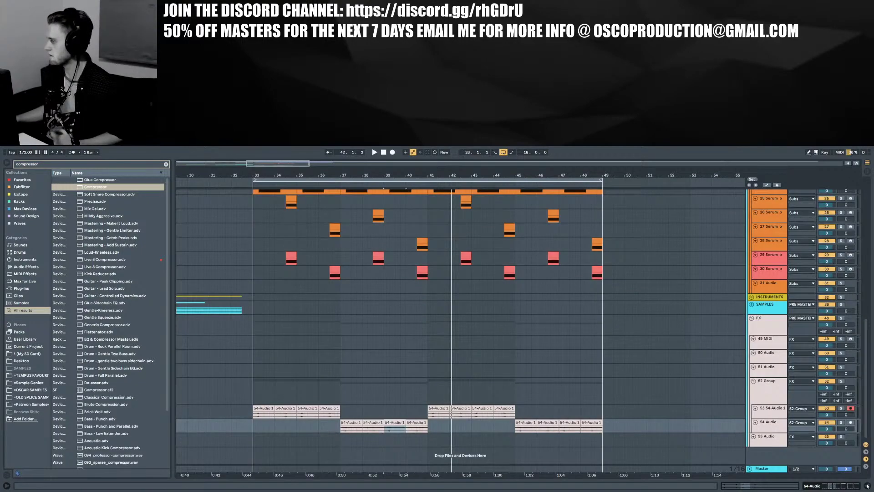
scroll(493, 396, "up", 3)
scroll(494, 389, "down", 3)
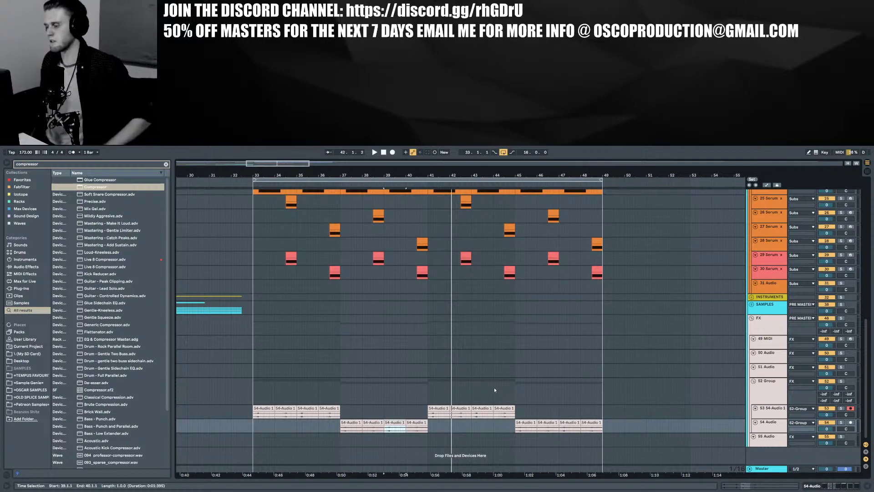
scroll(494, 389, "up", 5)
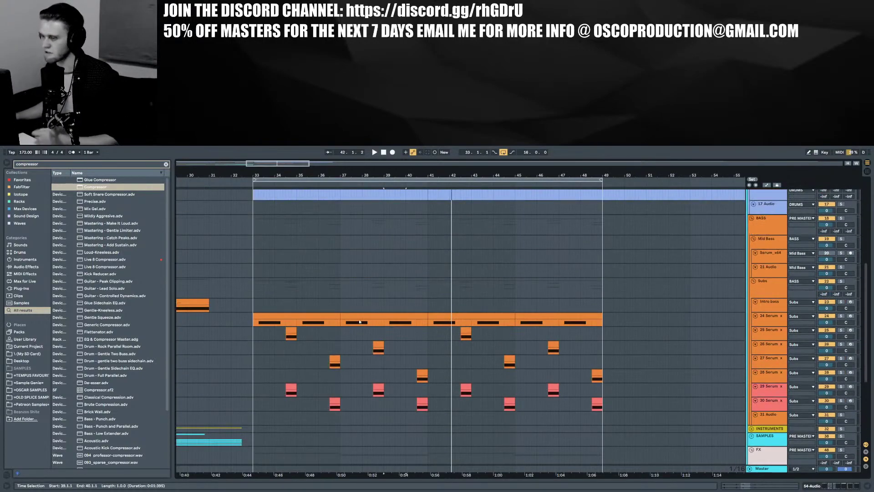
left_click_drag(388, 176, 388, 155)
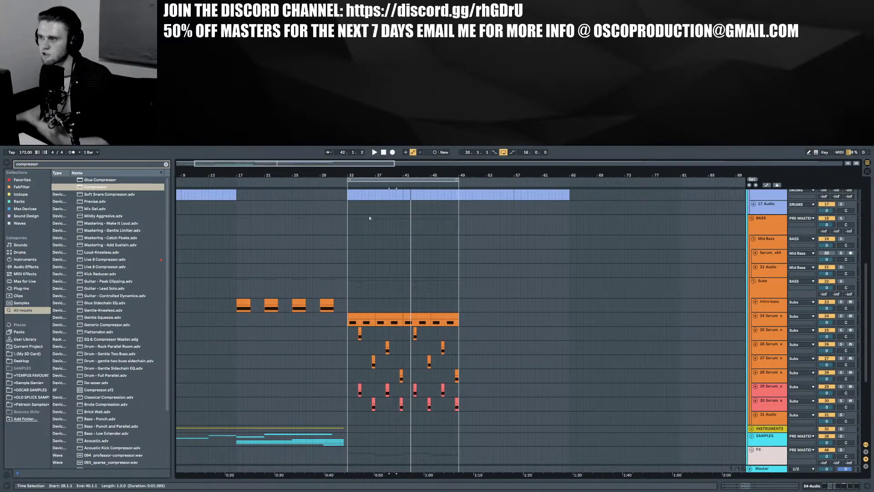
scroll(321, 267, "down", 3)
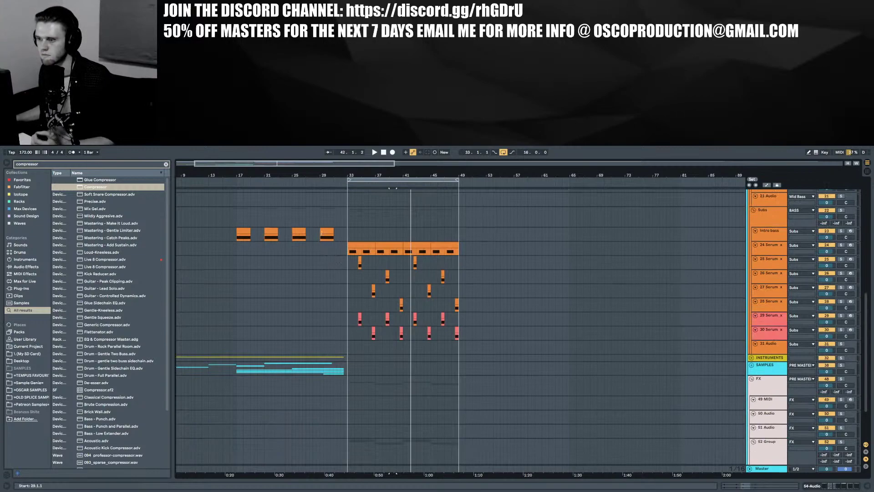
Play the arrangement from about bar 28 and review the drum, bass and FX tracks through the transition at bar 33
left_click(321, 233)
key("space")
scroll(340, 254, "down", 2)
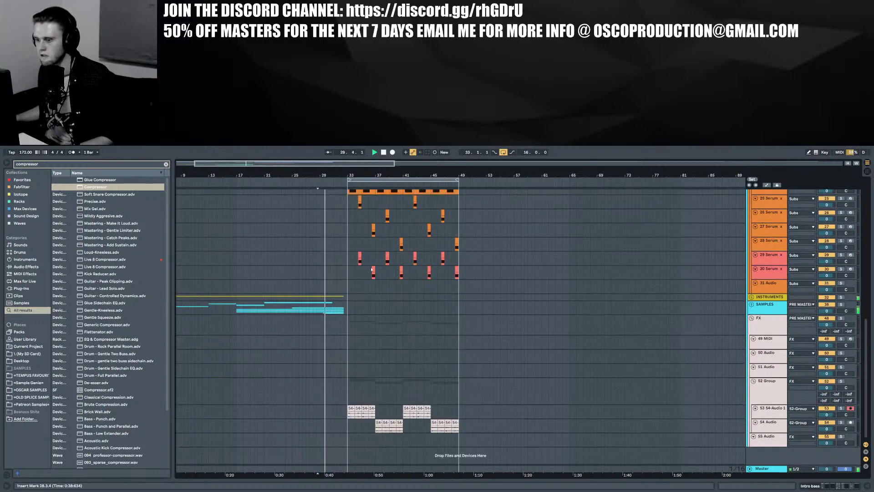
scroll(495, 323, "up", 3)
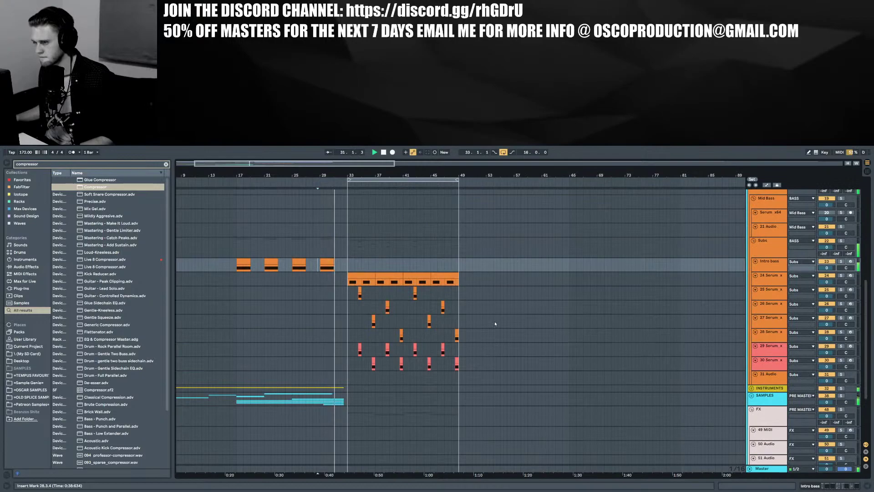
scroll(495, 322, "up", 5)
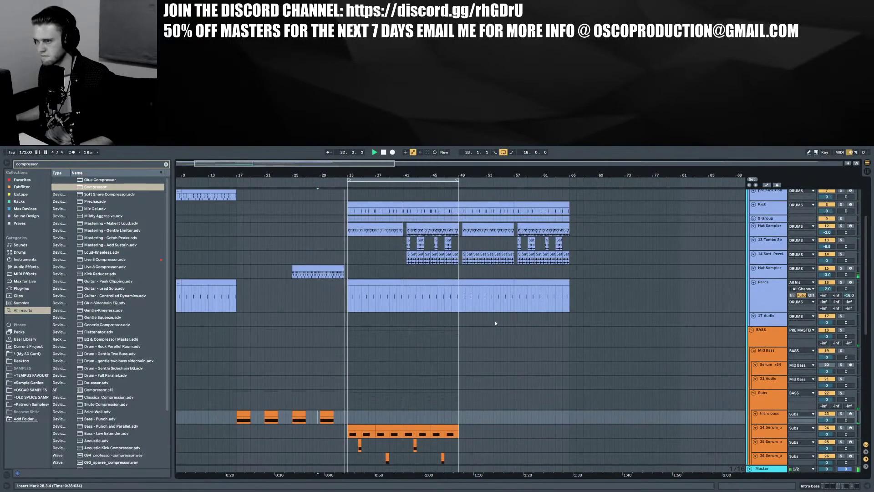
scroll(495, 320, "up", 3)
scroll(496, 320, "down", 9)
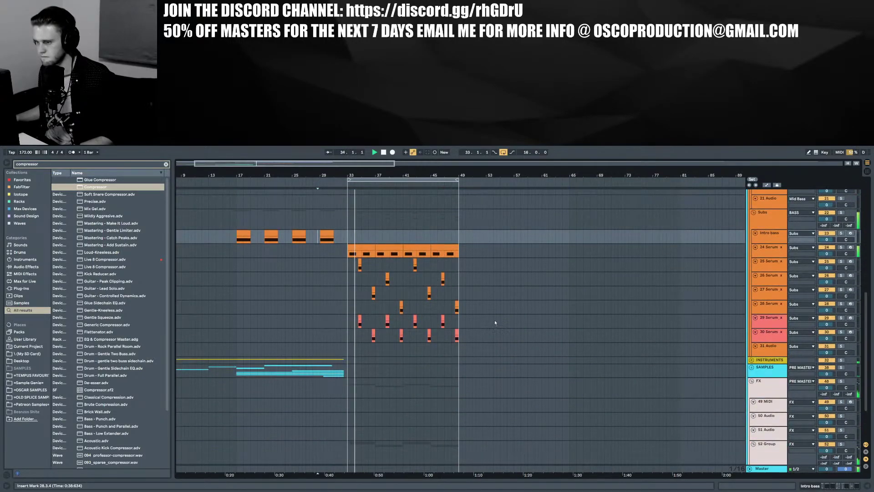
scroll(495, 323, "down", 3)
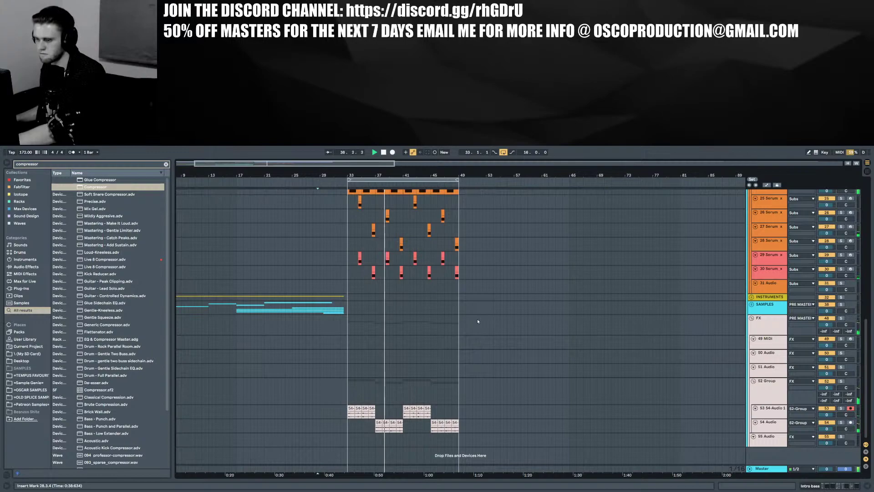
Lower the volume of the FX subgroup holding the alternating audio phrases to -5.0 dB and review the mix during playback
scroll(477, 321, "up", 1)
scroll(477, 321, "up", 1)
scroll(477, 321, "down", 2)
left_click_drag(826, 386, 826, 405)
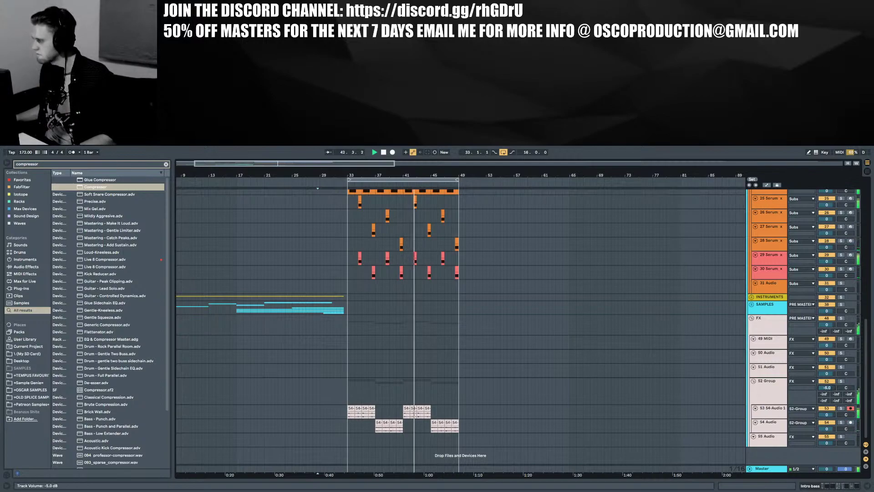
scroll(484, 387, "up", 2)
scroll(483, 386, "up", 8)
scroll(482, 387, "down", 5)
scroll(483, 386, "down", 5)
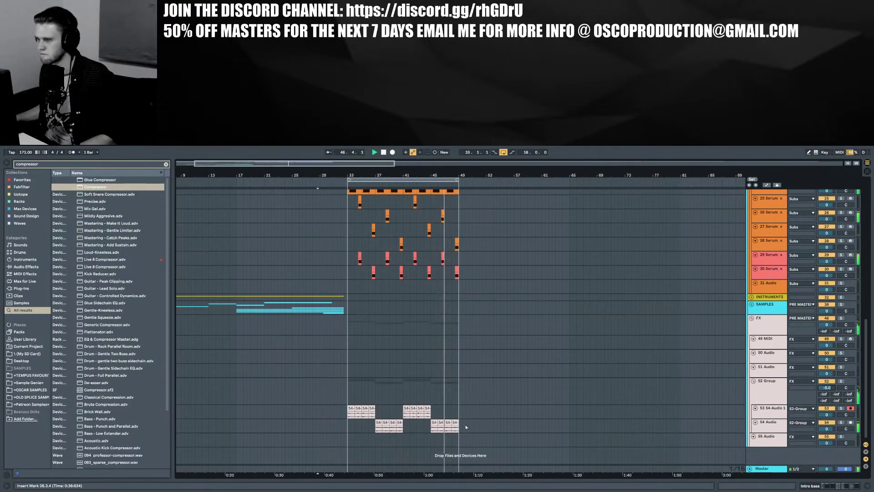
Solo the 26 Serum track and audition its clip near bar 46
scroll(465, 426, "up", 15)
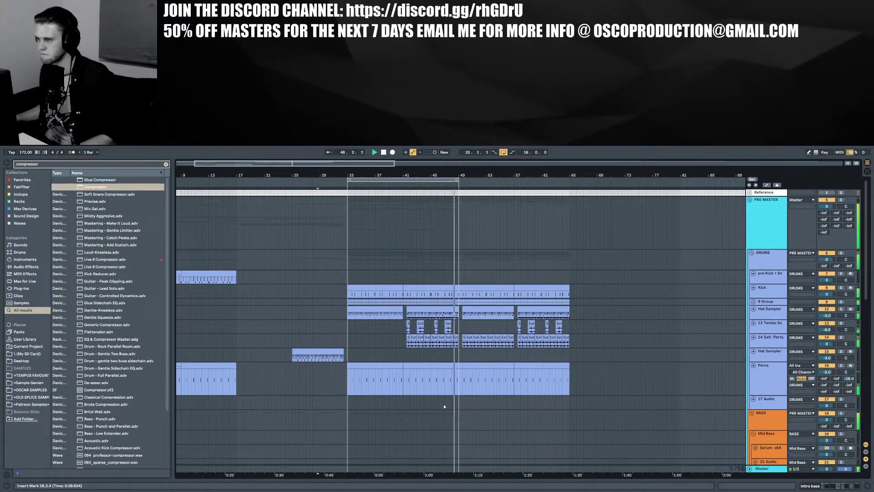
scroll(443, 403, "down", 8)
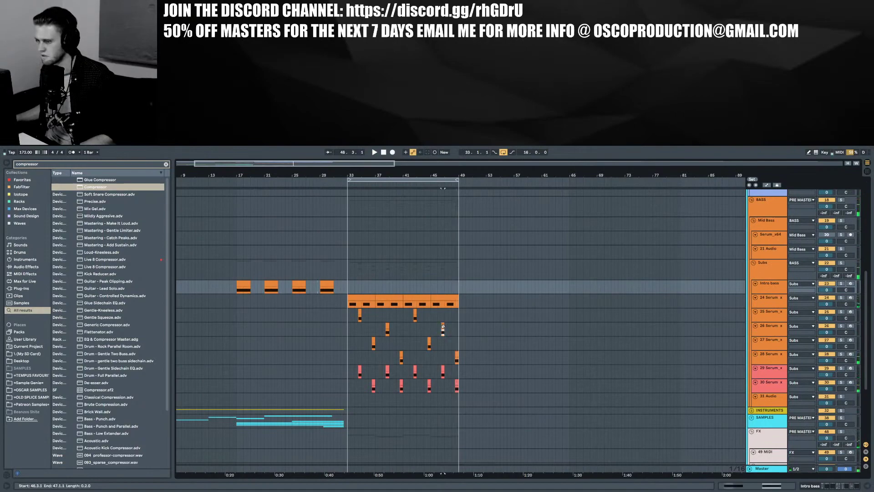
left_click(443, 329)
left_click(839, 325)
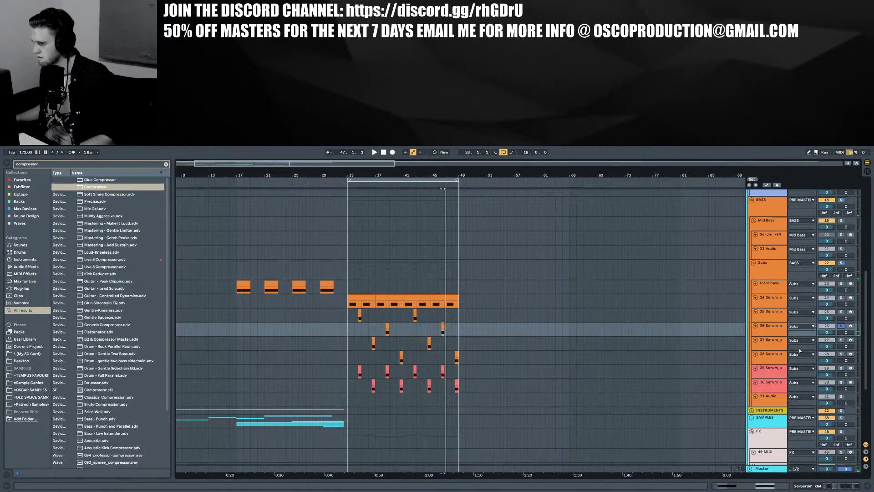
key("space")
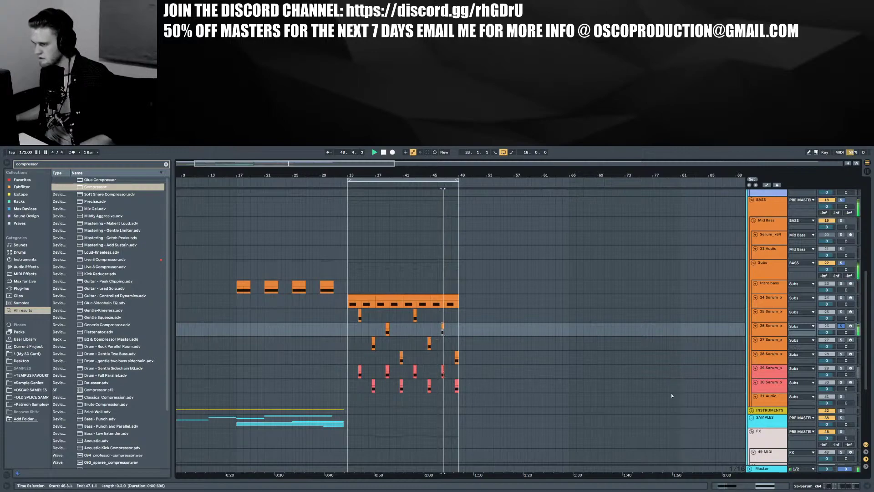
key("space")
Open the Serum instrument on the 26 Serum track, unsolo the track, and audition its bar 46 clip in the mix
key("shift+Tab")
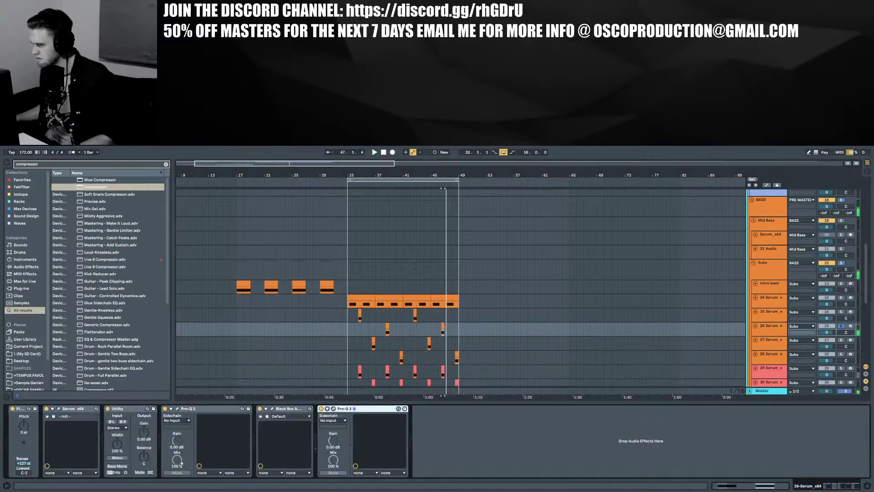
left_click(59, 408)
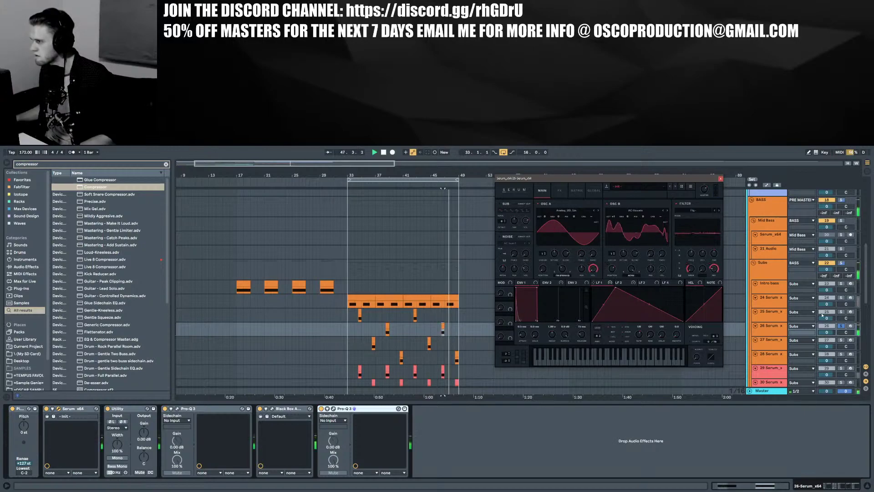
left_click(841, 326)
left_click(430, 340)
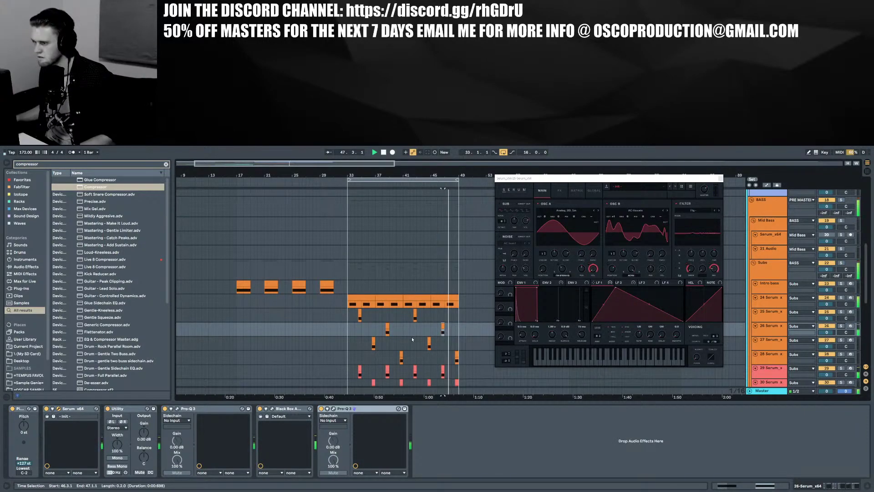
left_click(442, 325)
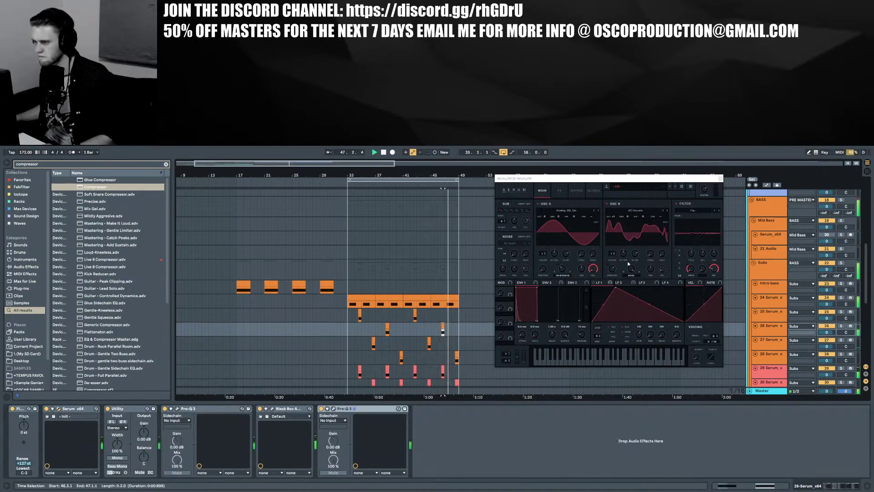
key("space")
key("space")
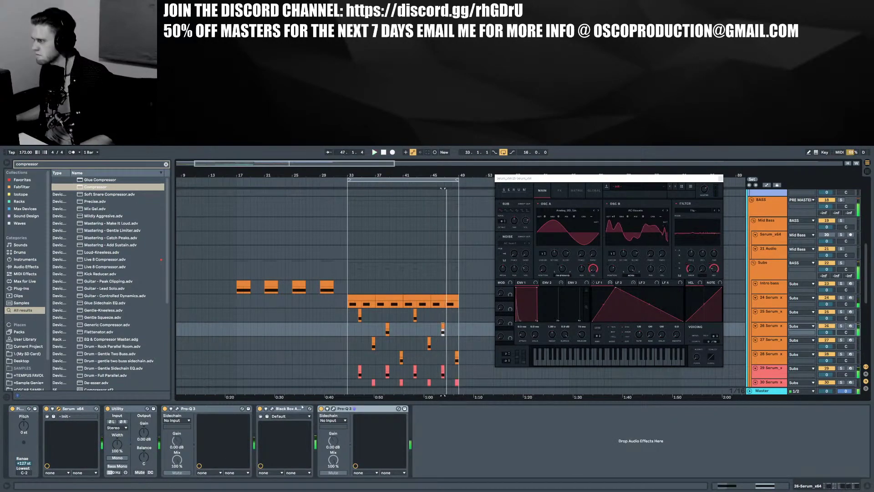
Make the bell cut in the last Pro-Q 3 on the 26 Serum track dynamic, audition it, and close both plug-in windows
left_click(334, 409)
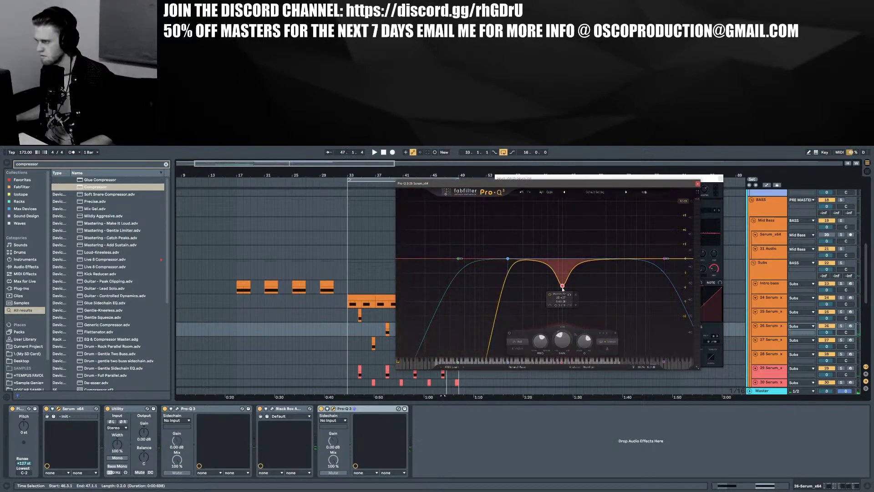
left_click_drag(552, 342, 550, 356)
key("space")
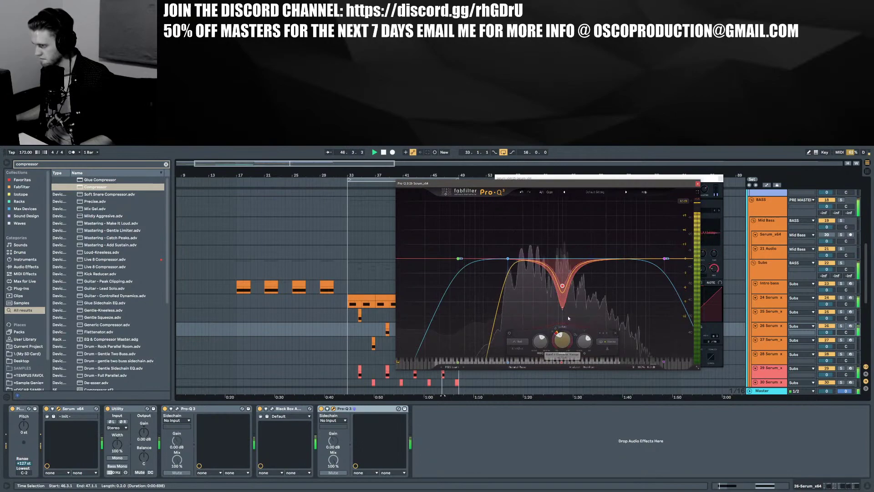
left_click(698, 183)
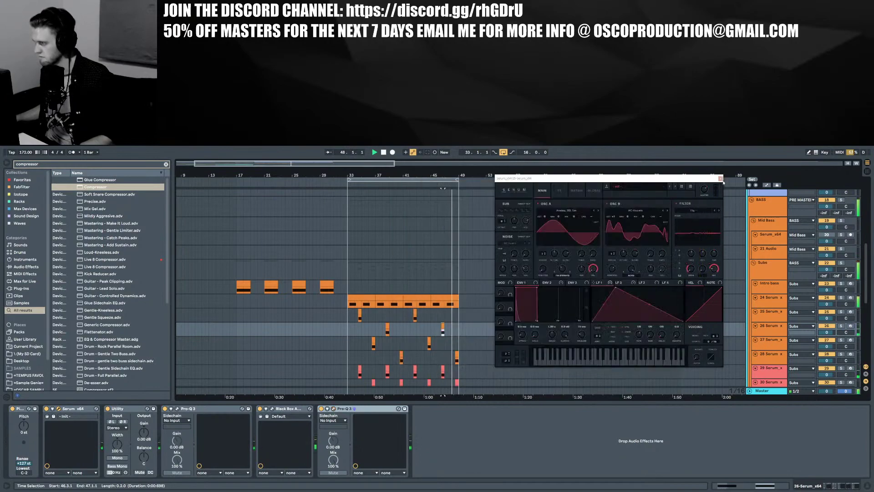
left_click(720, 178)
Duplicate the 24 Serum track and delete clips so the copy keeps only bars 33–35 and the original only bars 35–37
scroll(438, 312, "down", 2)
scroll(439, 312, "down", 5)
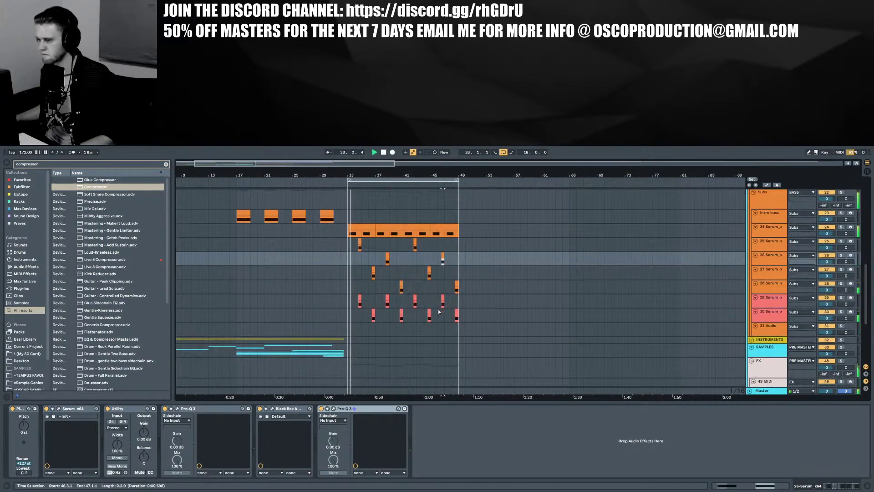
scroll(439, 312, "up", 5)
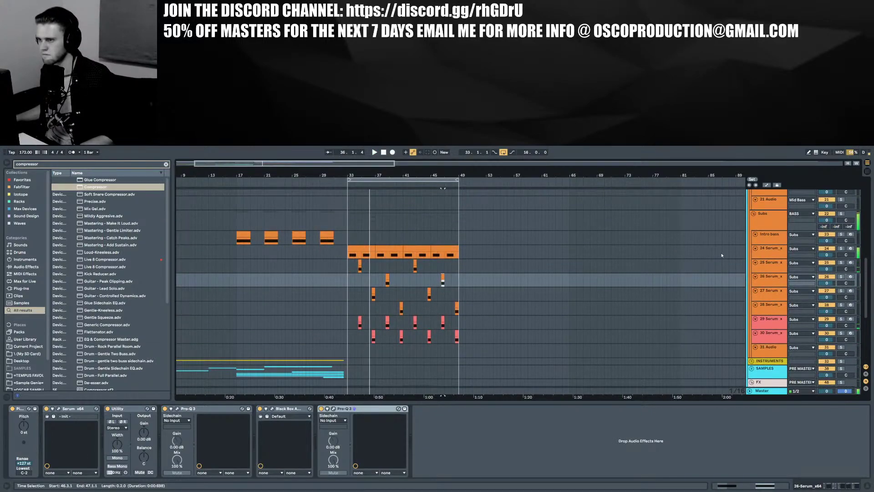
left_click(769, 251)
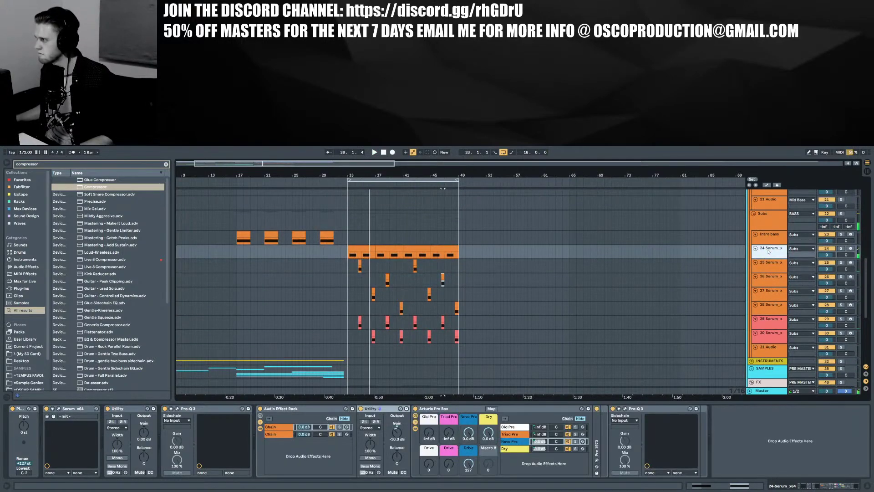
key("ctrl+d")
left_click_drag(375, 276, 458, 280)
key("Delete")
left_click(377, 268)
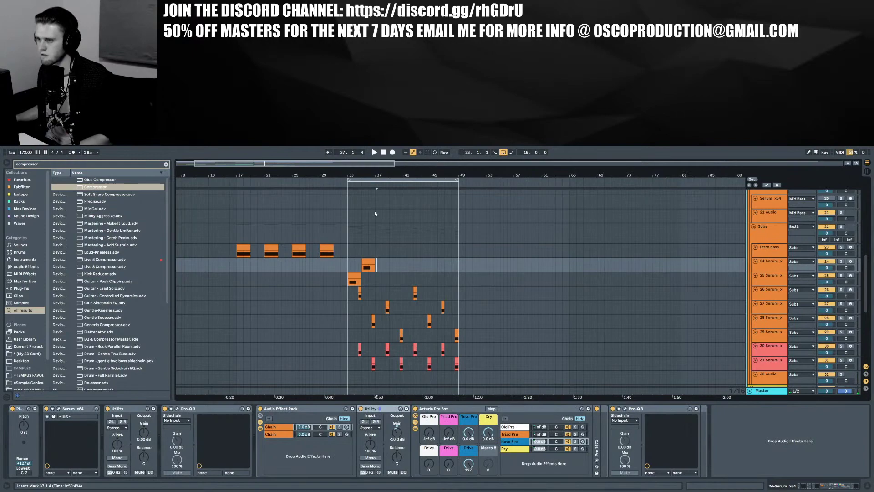
scroll(377, 263, "up", 2)
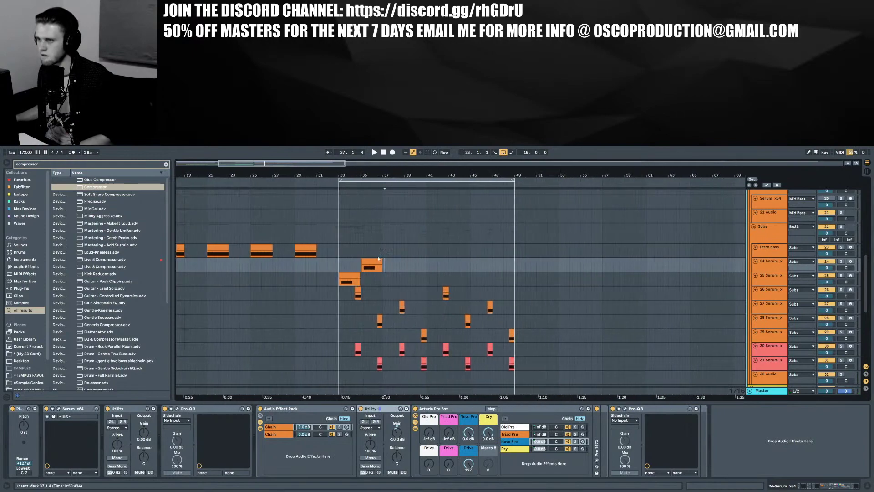
left_click(357, 273)
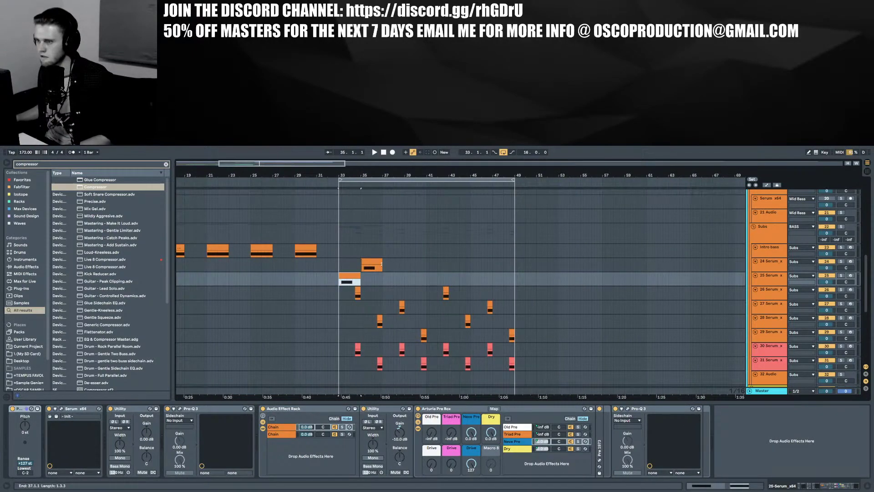
left_click_drag(384, 267, 350, 279)
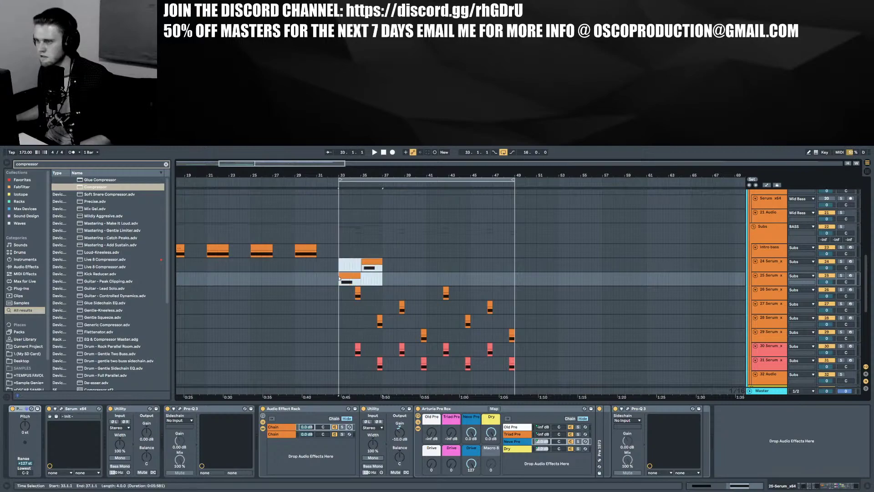
key("ctrl+d")
key("ctrl+d")
key("ctrl+d")
key("ctrl+z")
key("ctrl+z")
key("ctrl+z")
Set the fixed grid to 4 bars and duplicate bars 33–37 of the 24 and 25 Serum tracks three times, filling up to bar 49
right_click(337, 261)
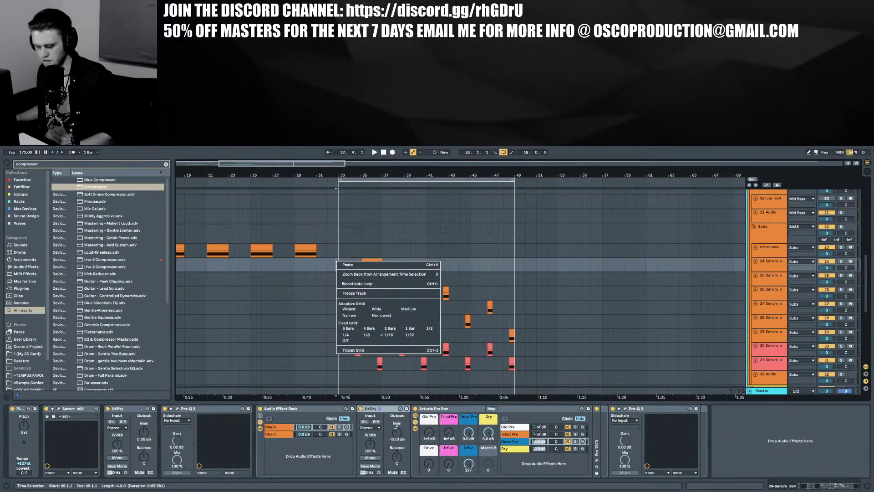
left_click(370, 329)
left_click_drag(383, 264, 341, 278)
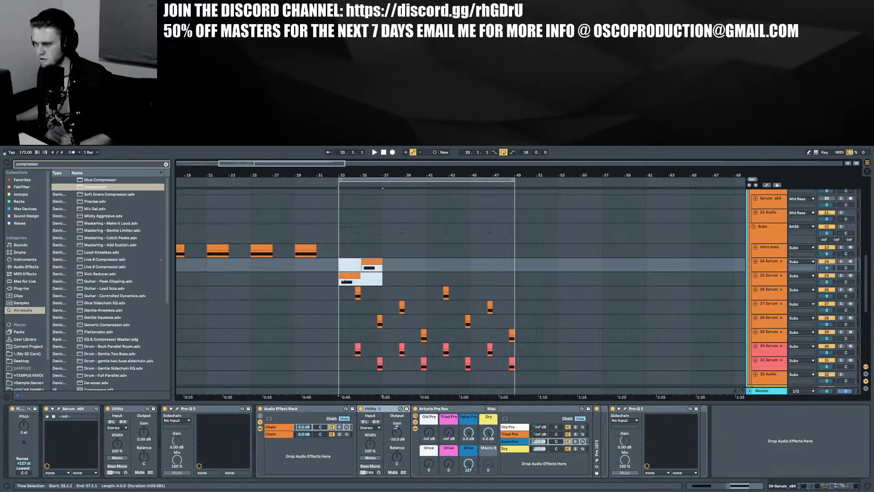
key("ctrl+d")
key("ctrl+d")
key("ctrl+d")
Set the fixed grid to 1/8 and extend the start of the first 24 Serum clip back to bar 35
right_click(337, 269)
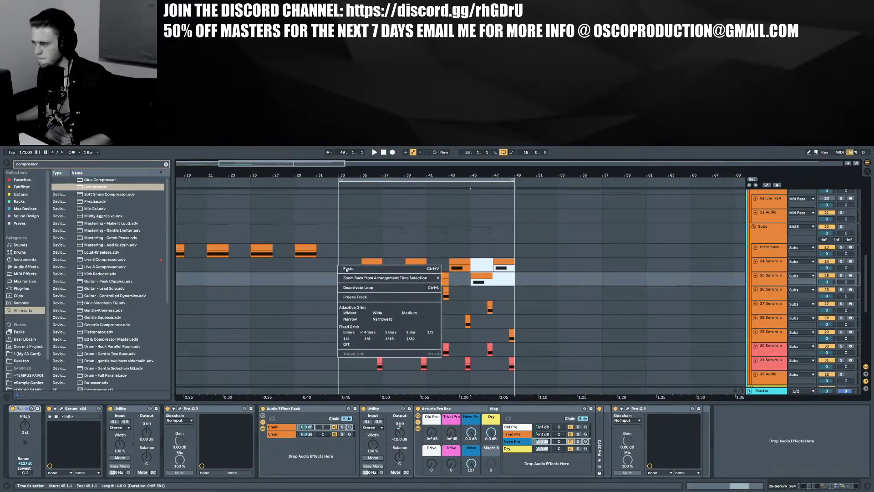
left_click(367, 340)
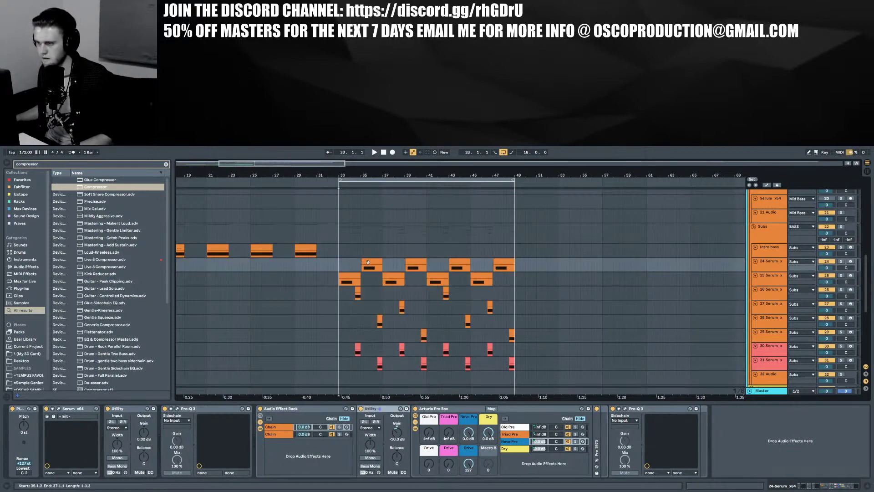
left_click_drag(344, 175, 344, 223)
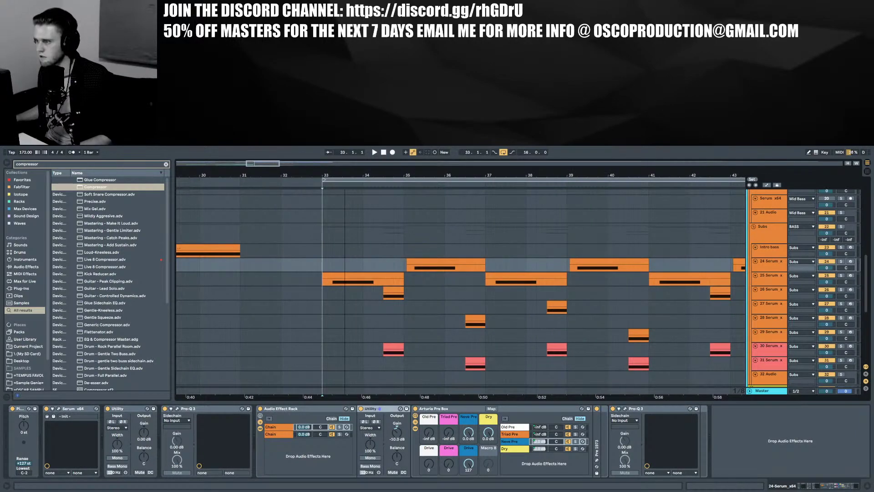
scroll(344, 184, "down", 2)
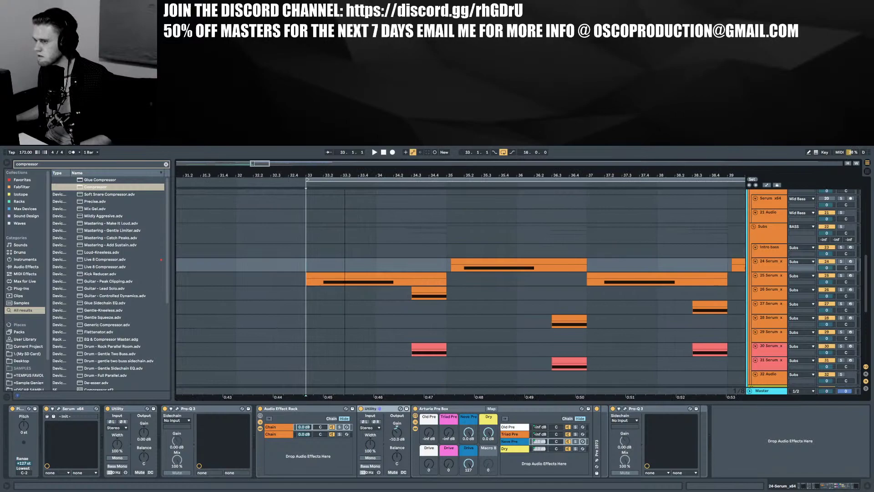
scroll(300, 174, "down", 2)
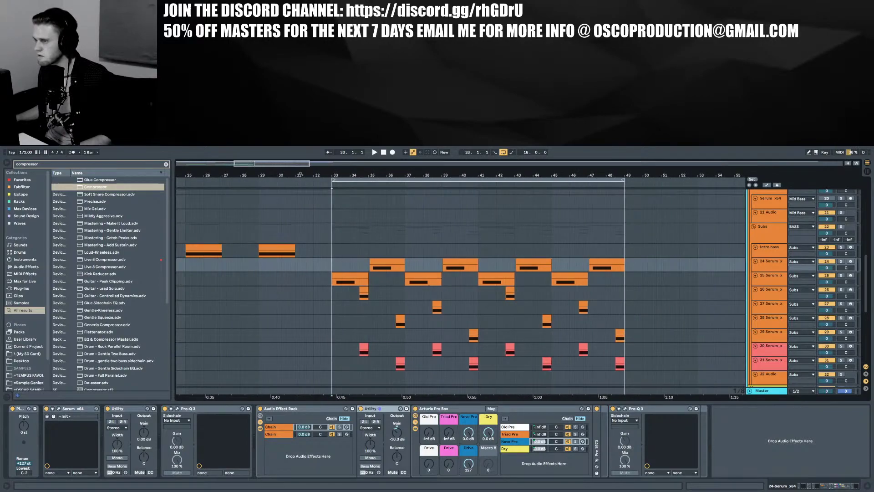
left_click(372, 261)
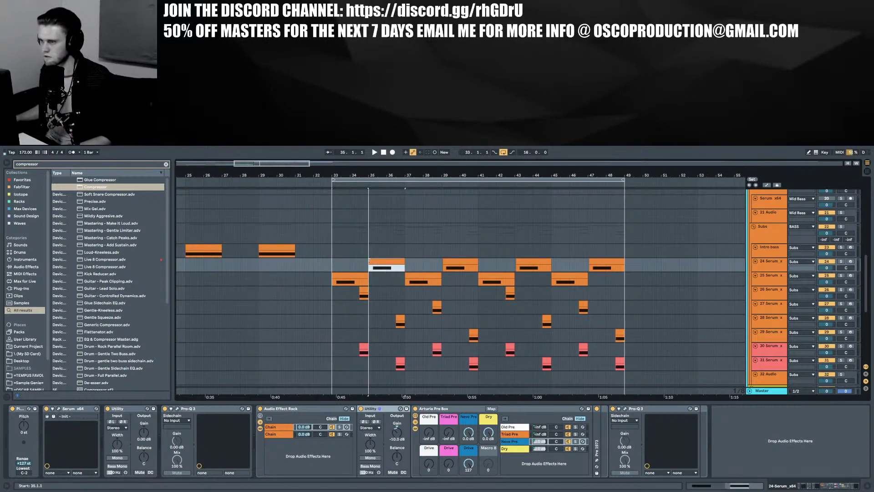
Duplicate bars 33–37 of the 24 Serum track three times, replacing its clips up to bar 49
left_click(332, 263, "shift")
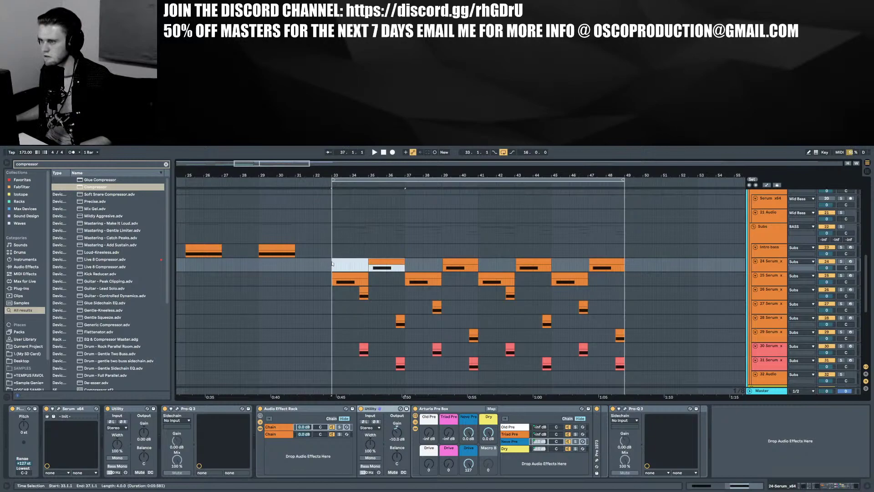
key("ctrl+d")
key("ctrl+d")
key("ctrl+d")
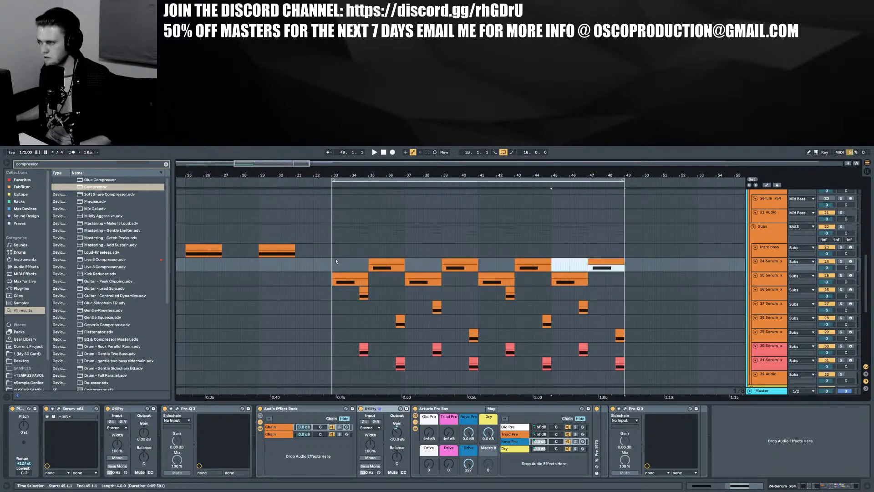
Open the Serum instrument on the 24 Serum track, audition the bass in the mix, and close the plug-in window
left_click(372, 263)
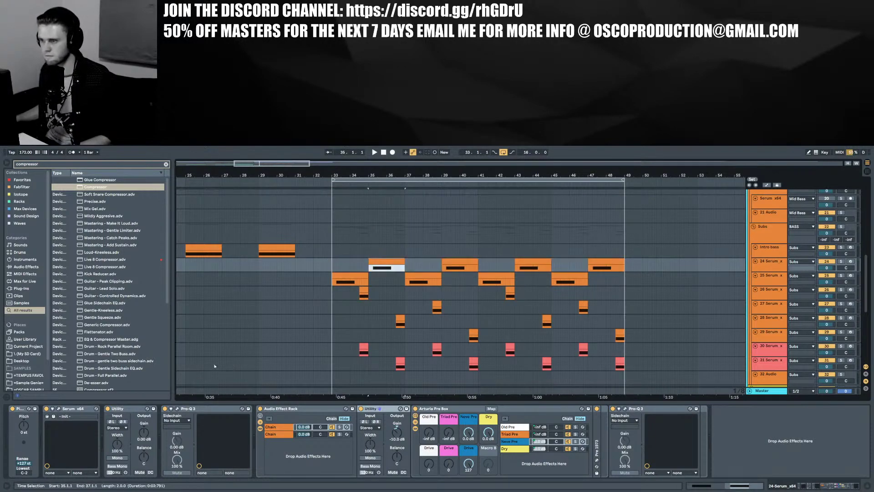
left_click(59, 408)
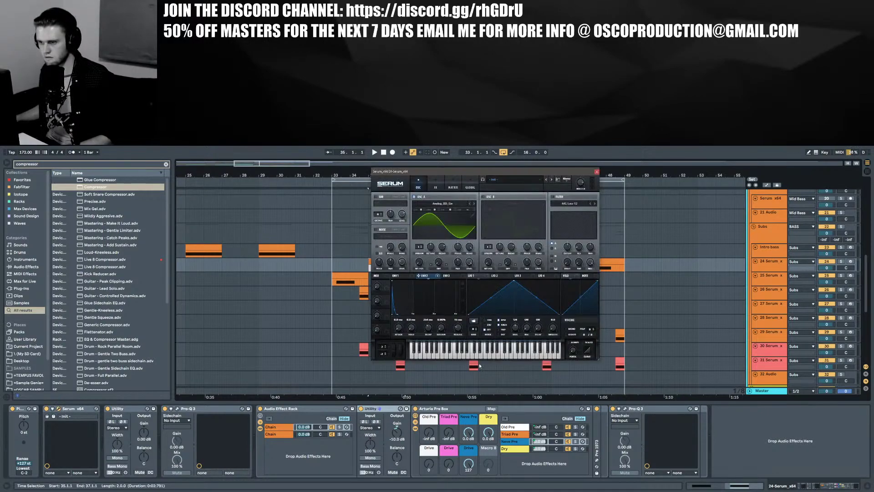
key("space")
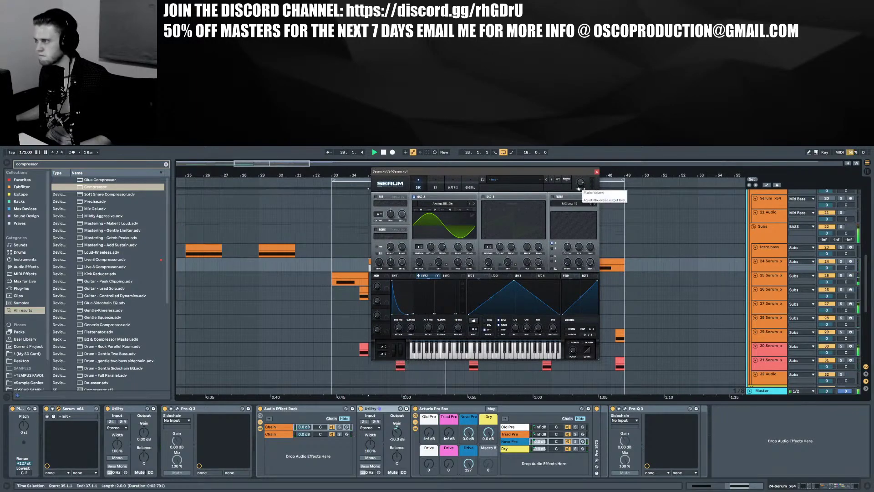
left_click(597, 172)
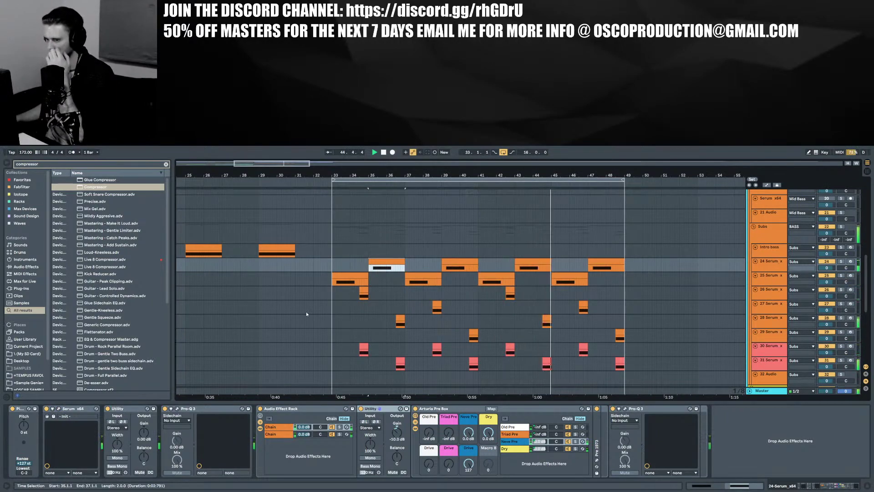
Set the fixed grid to 4 bars and duplicate bars 33–49 of the sub-bass tracks 24 to 31 into bars 49–65
scroll(385, 265, "down", 3)
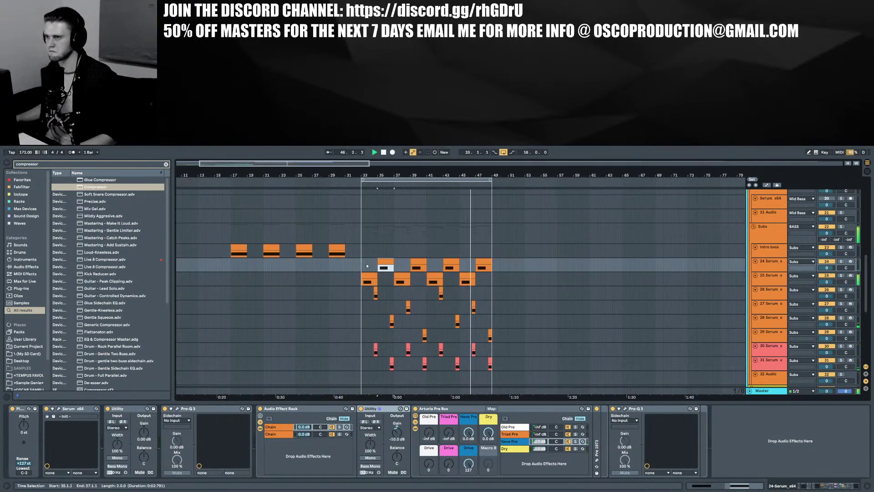
scroll(366, 265, "down", 2)
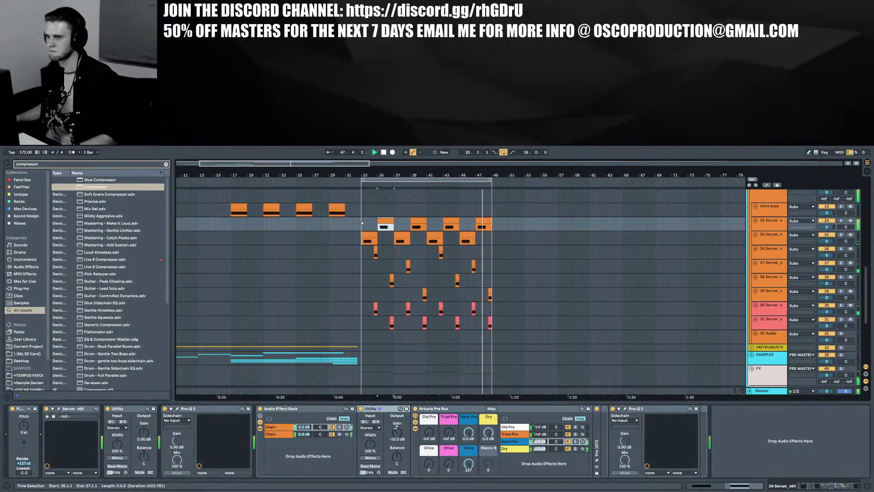
left_click_drag(361, 223, 487, 334)
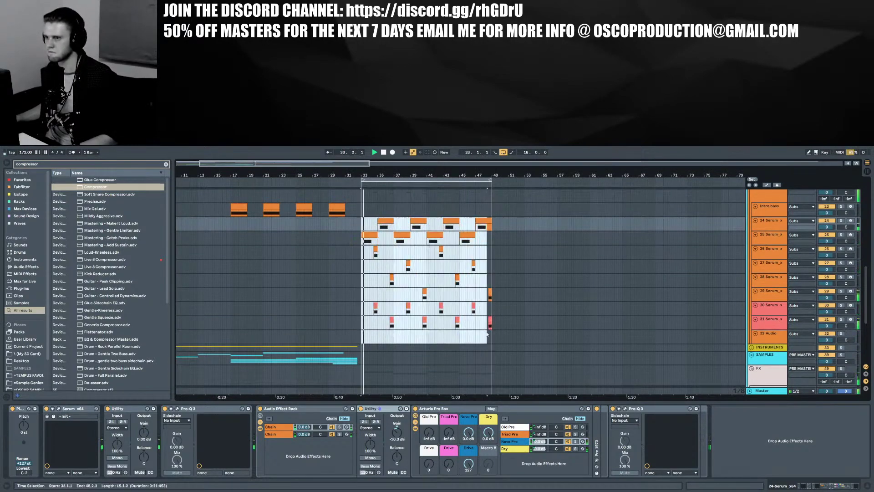
right_click(543, 307)
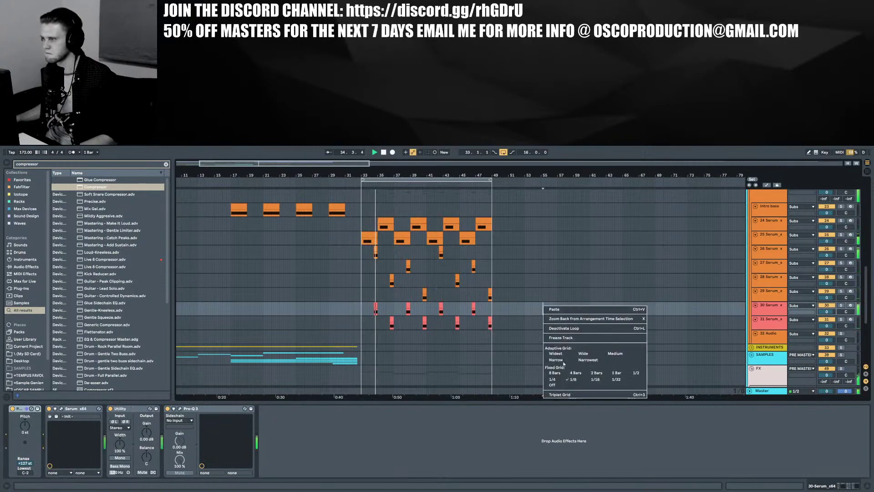
left_click(575, 372)
left_click_drag(361, 225, 489, 323)
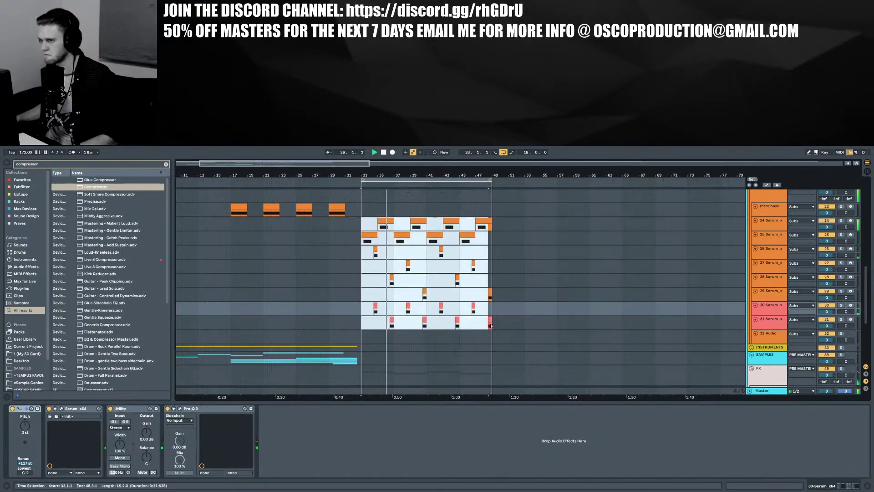
key("ctrl+d")
Check the drum and bass arrangement, stop playback, and unfold the Reference group
scroll(366, 233, "up", 3)
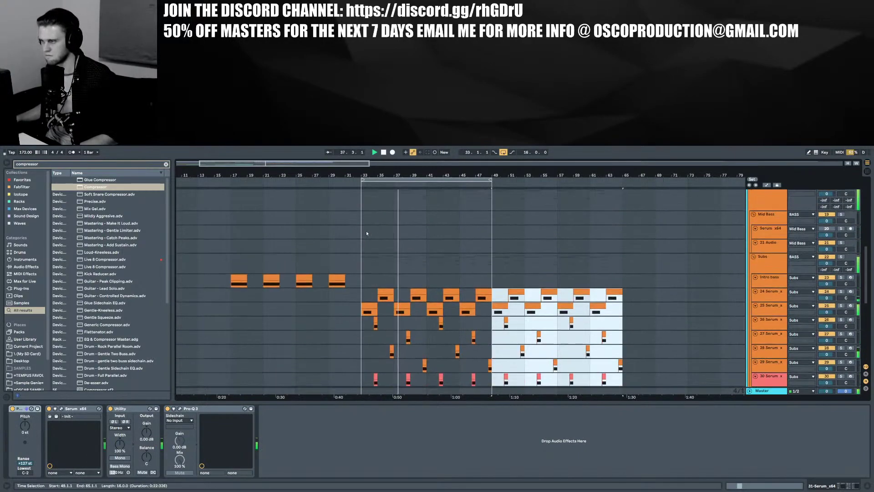
scroll(366, 232, "up", 4)
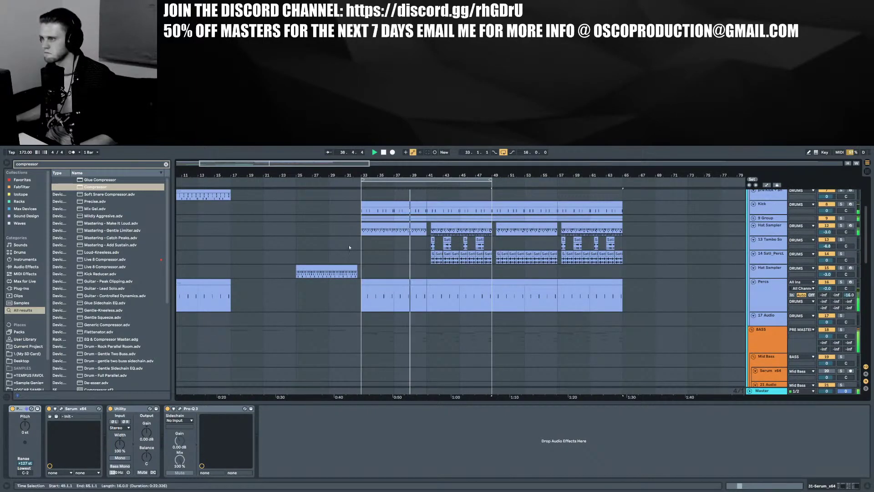
scroll(349, 246, "down", 8)
scroll(318, 270, "up", 10)
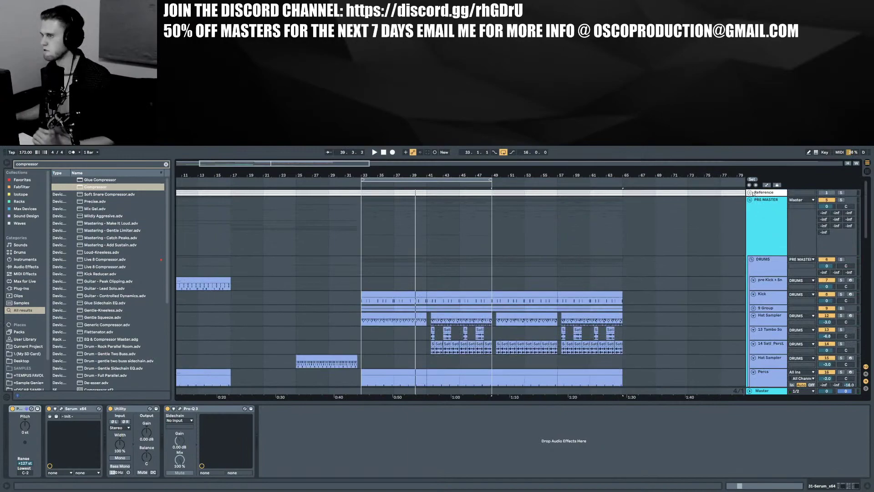
left_click(750, 193)
Duplicate bars 33–49 of the FX audio tracks 54 and 55 into bars 49–65
scroll(578, 271, "down", 15)
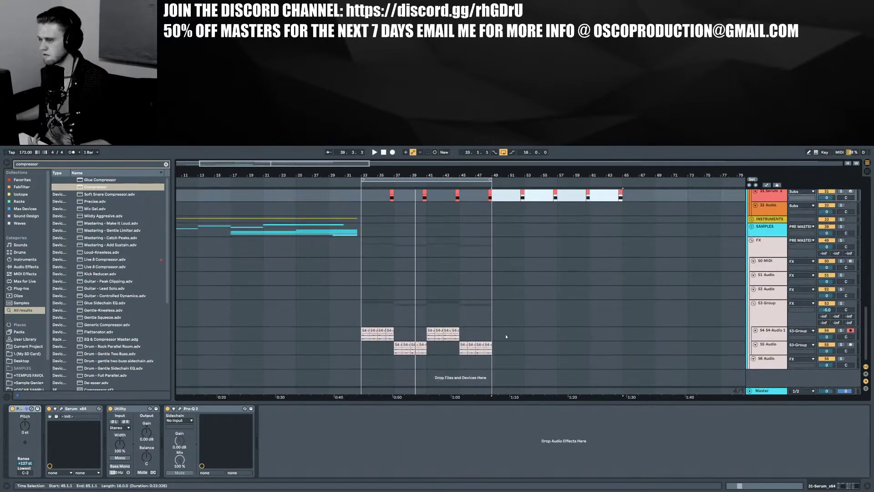
left_click_drag(495, 334, 368, 353)
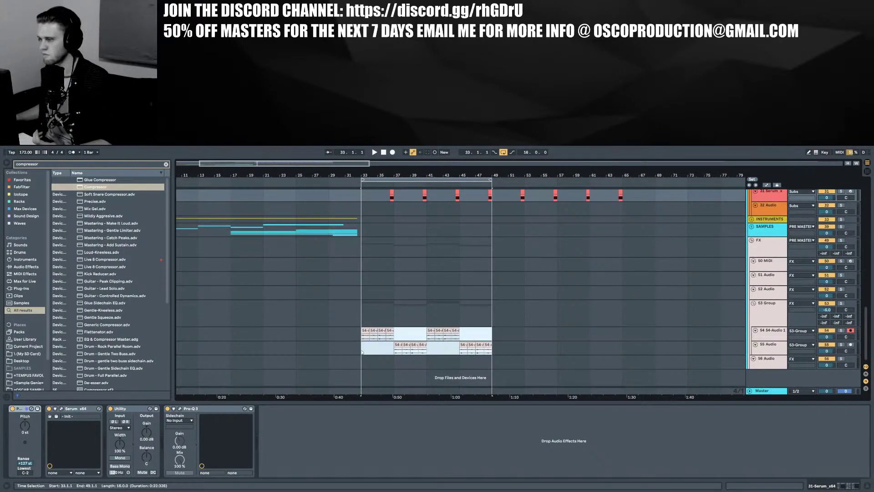
key("ctrl+d")
Play the Bredren - Get Physical reference track from bar 33
scroll(403, 330, "up", 10)
scroll(402, 329, "down", 6)
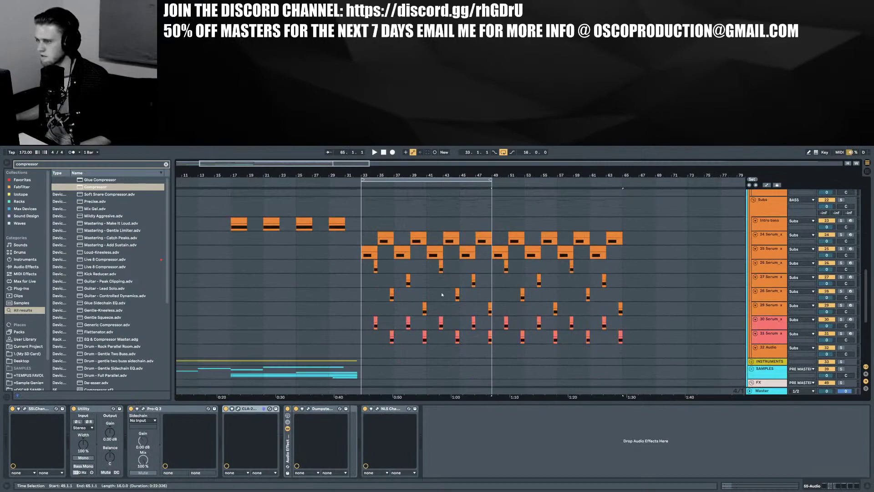
scroll(645, 275, "up", 8)
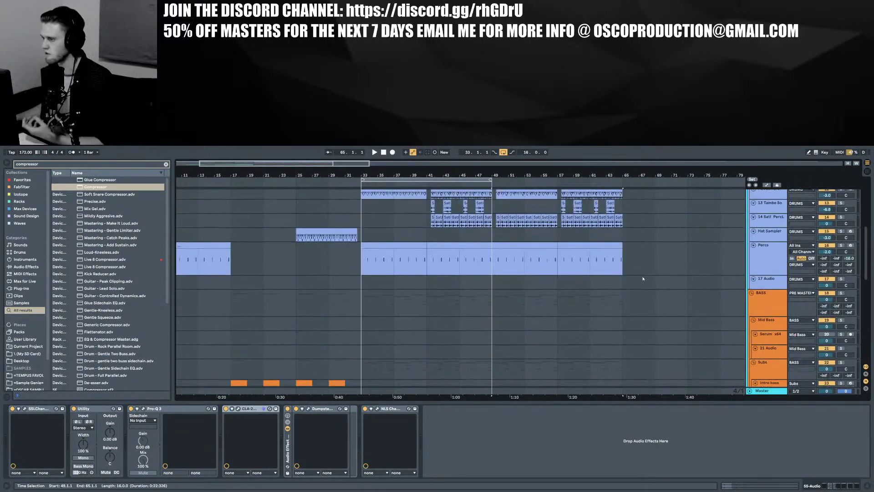
scroll(516, 233, "up", 4)
scroll(517, 233, "up", 2)
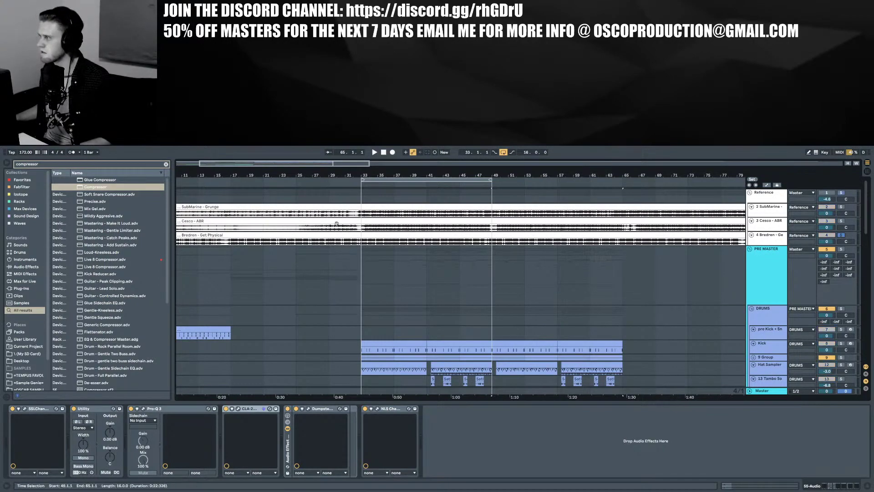
left_click(378, 242)
key("space")
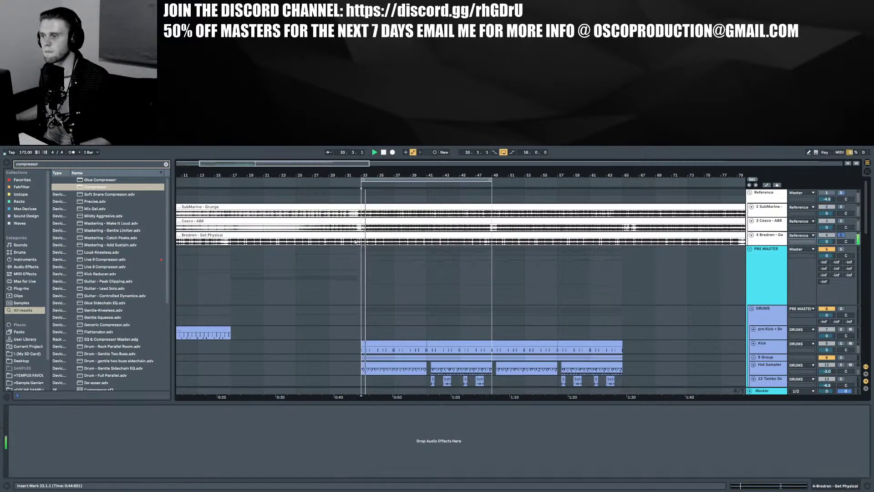
Switch the soloed reference to Cesco - ABR and audition it within the loop section
left_click(827, 193)
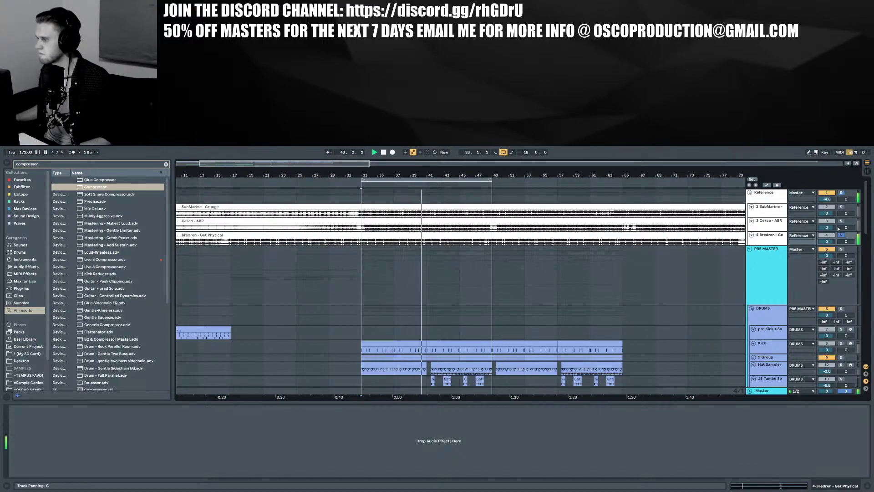
key("space")
key("space")
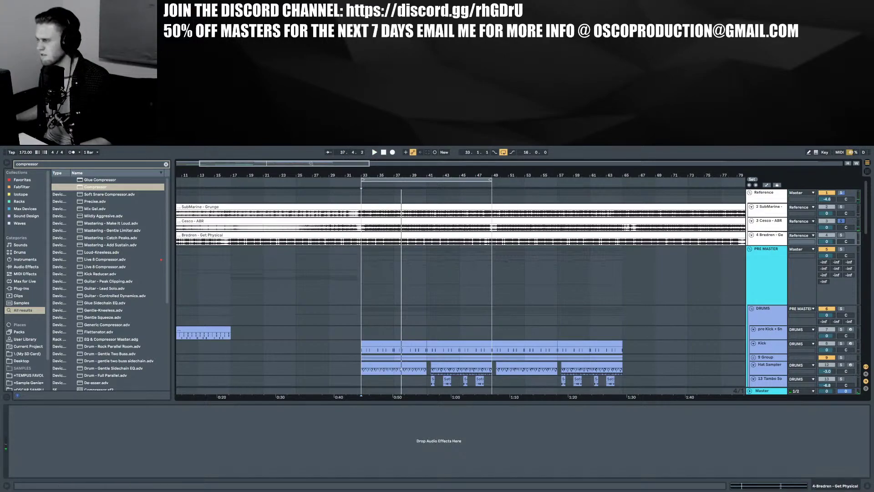
left_click_drag(295, 165, 296, 145)
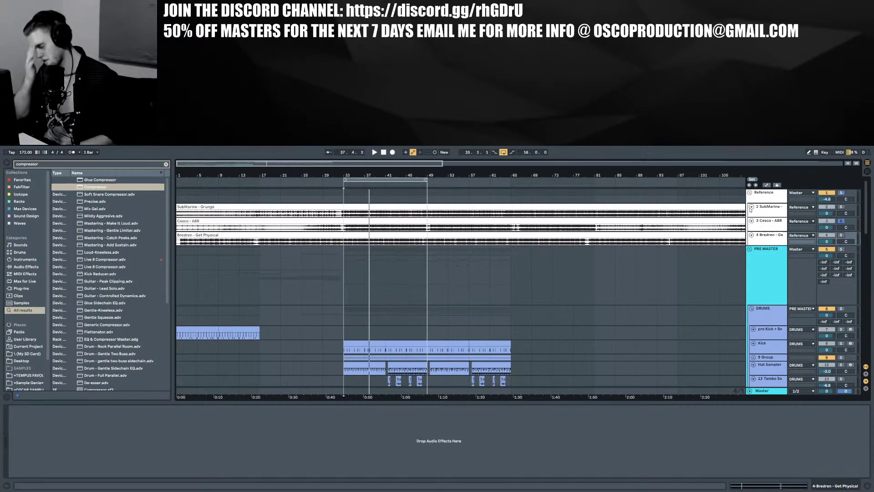
key("space")
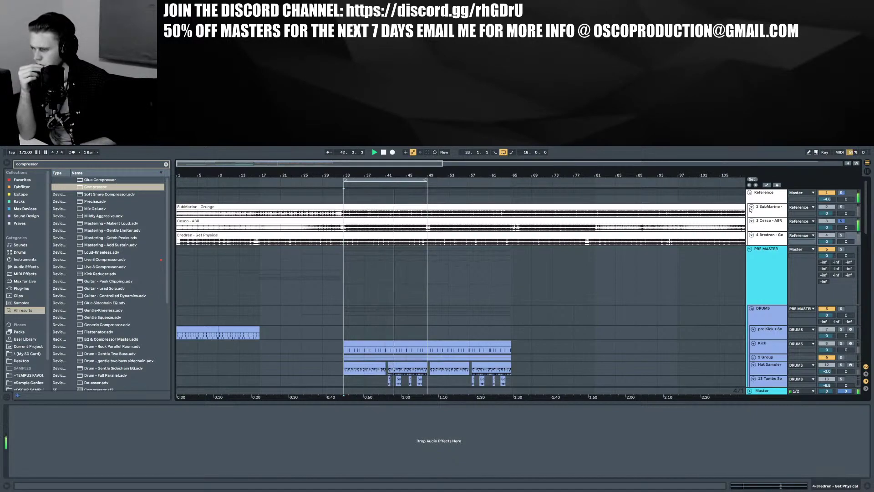
Solo the Bredren - Get Physical reference, play it from bar 33, and compare it with the drum arrangement
scroll(669, 254, "down", 10)
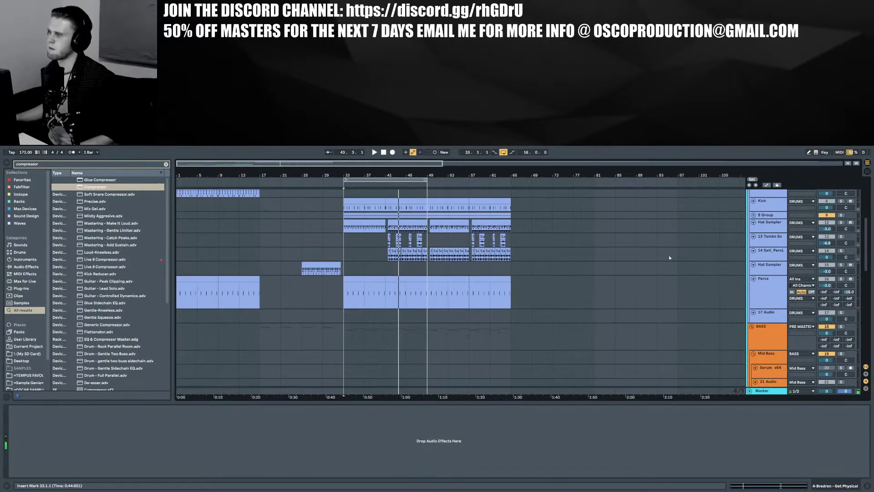
scroll(395, 311, "up", 10)
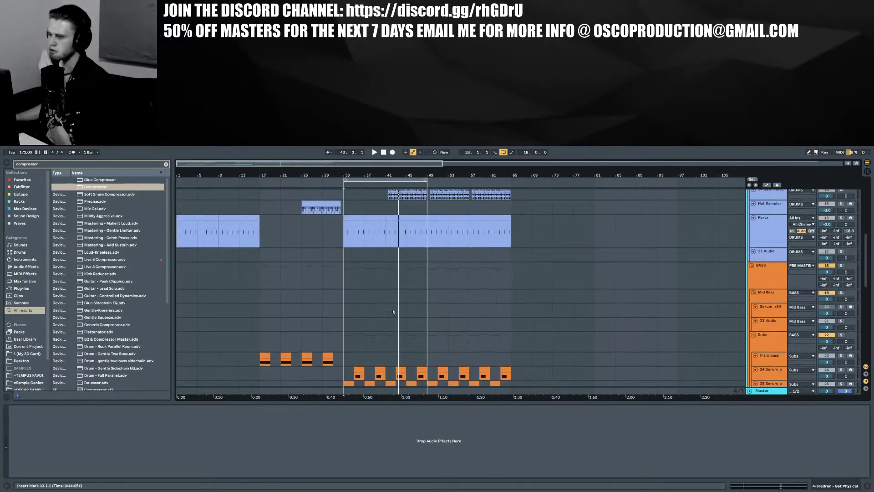
left_click(840, 234)
key("space")
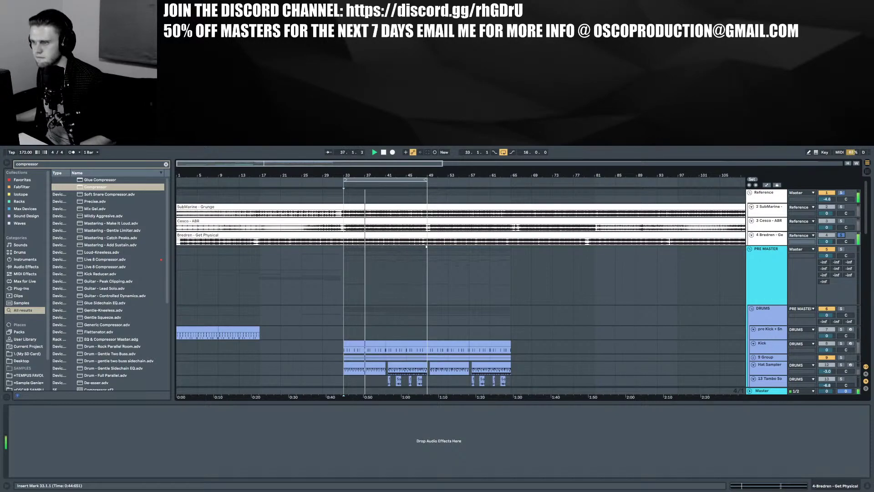
scroll(414, 277, "down", 3)
scroll(391, 351, "down", 3)
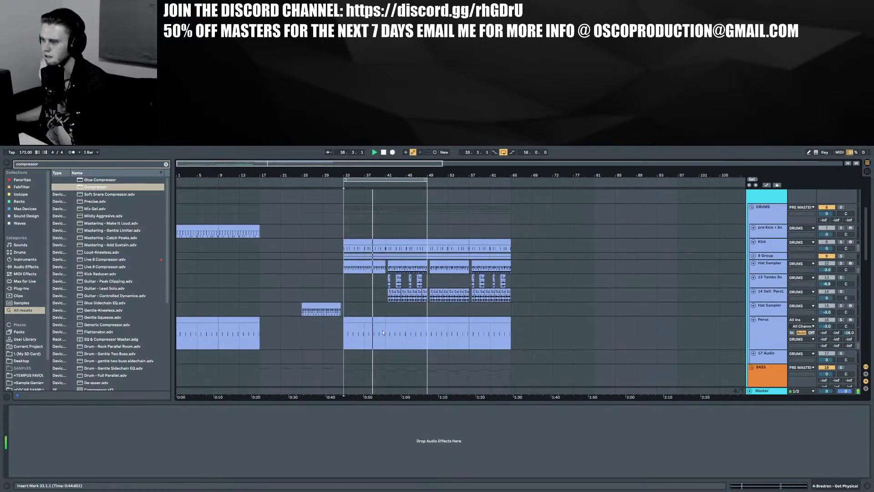
mouse_move(384, 169)
left_mouse_down()
mouse_move(383, 205)
mouse_move(383, 171)
left_mouse_up()
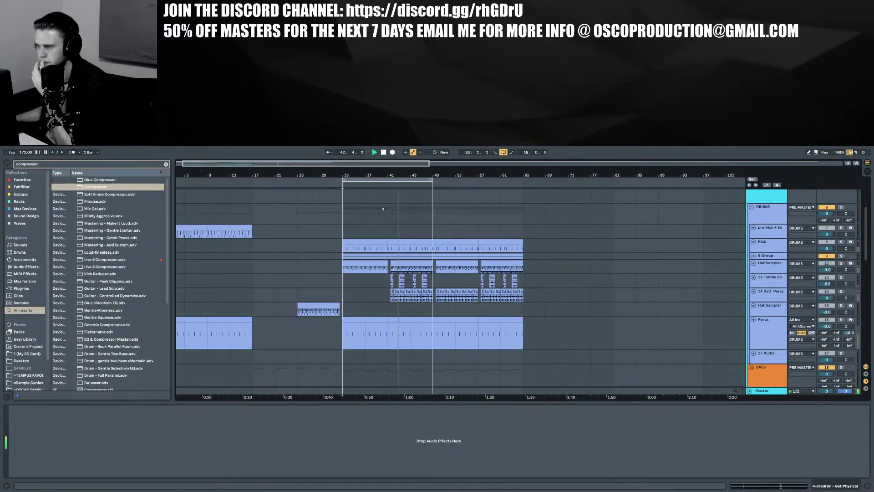
Stop playback and move the Bredren - Get Physical clip to start at bar 17
scroll(367, 234, "up", 6)
key("space")
left_click_drag(258, 235, 346, 235)
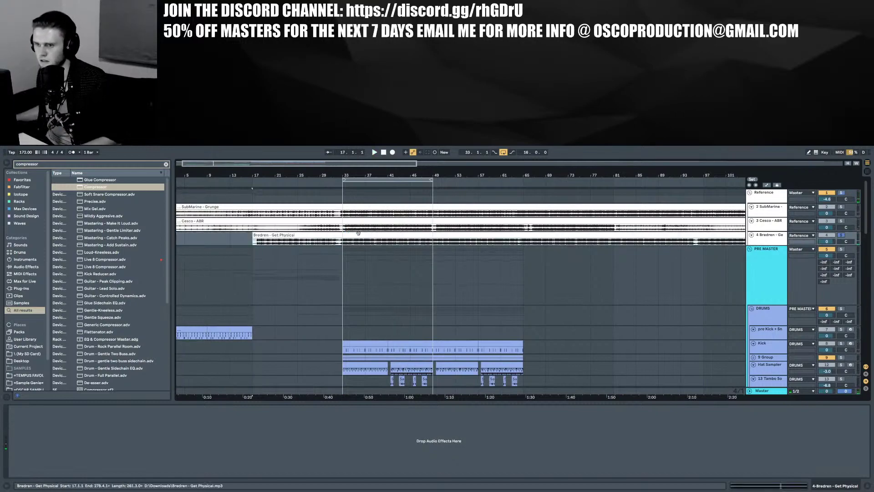
left_click_drag(340, 174, 402, 242)
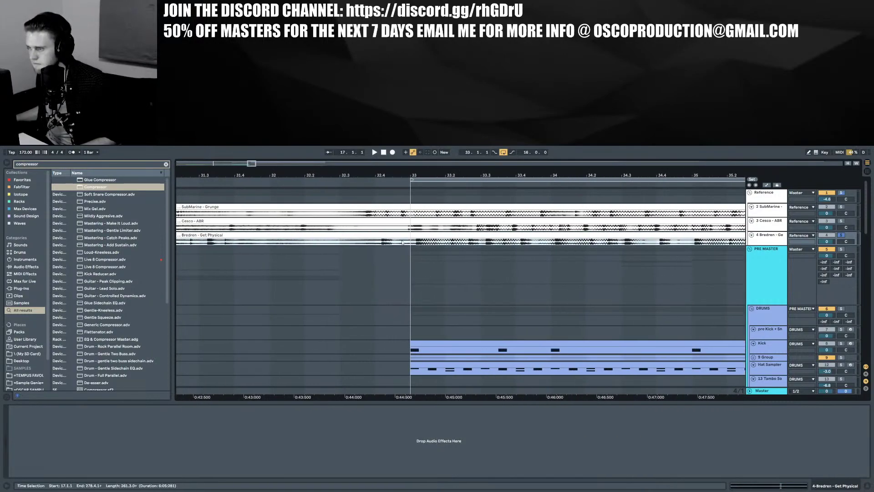
Nudge the Bredren - Get Physical clip to start around 17.1.4 so its drop lines up with bar 33, and play it
key("space")
left_click(368, 243)
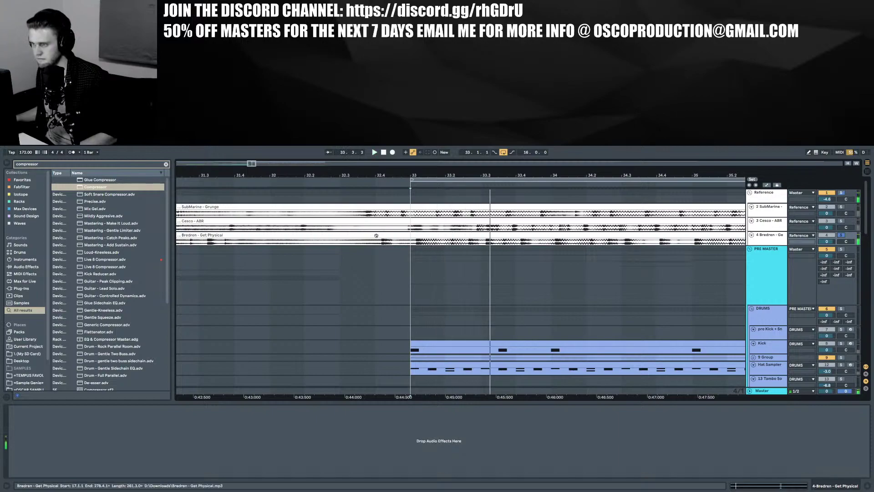
key("space")
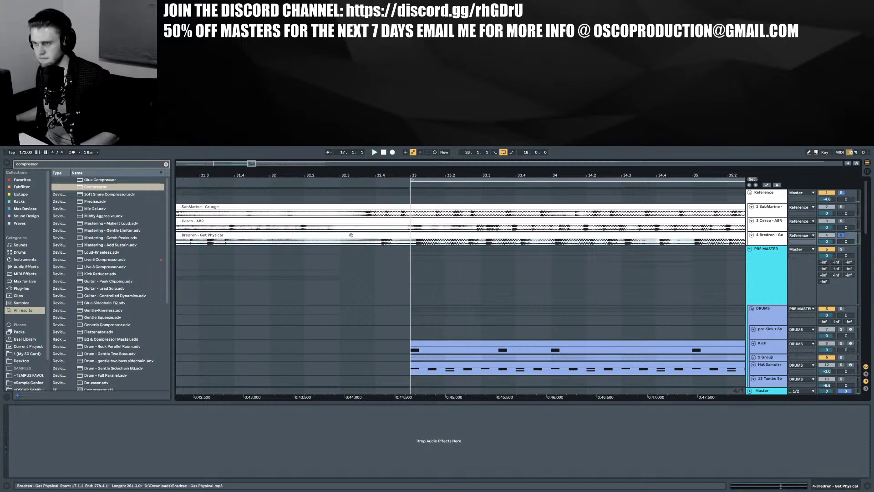
left_click(380, 239)
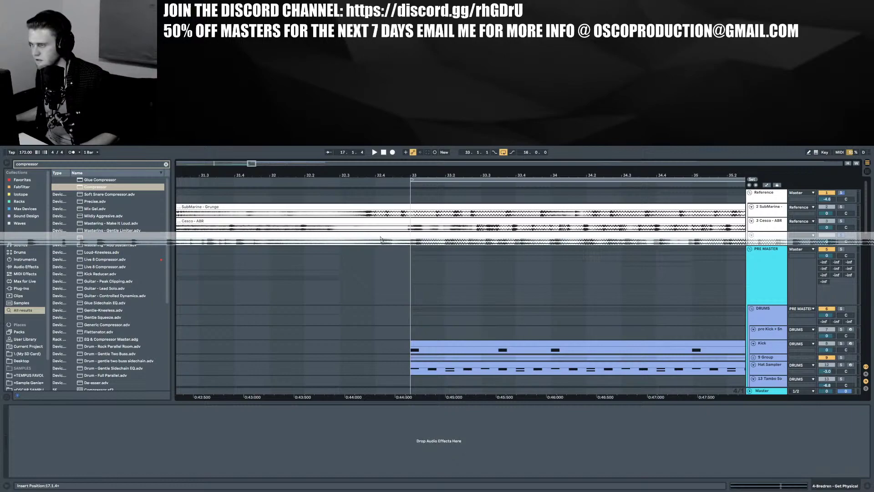
left_click_drag(380, 236, 392, 242)
left_click(412, 242)
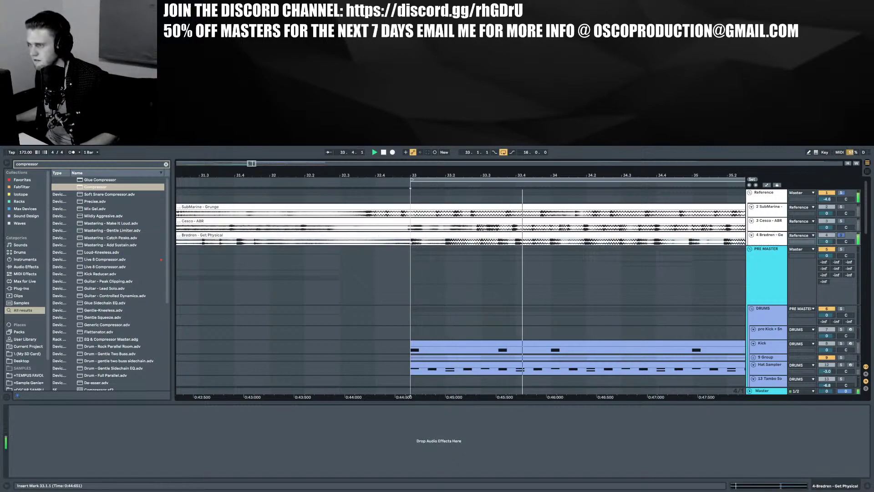
key("space")
Solo the Cesco - ABR reference and play it from bar 33 to check its alignment
left_click(402, 221)
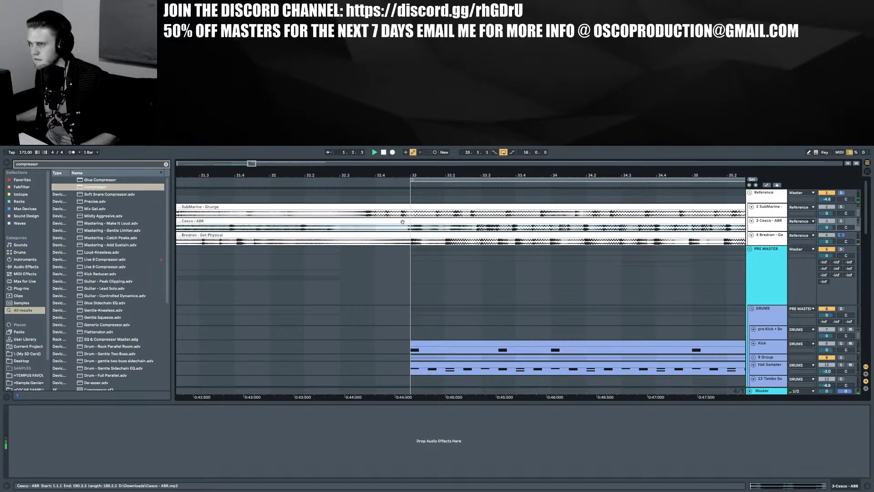
left_click(234, 230)
key("space")
key("space")
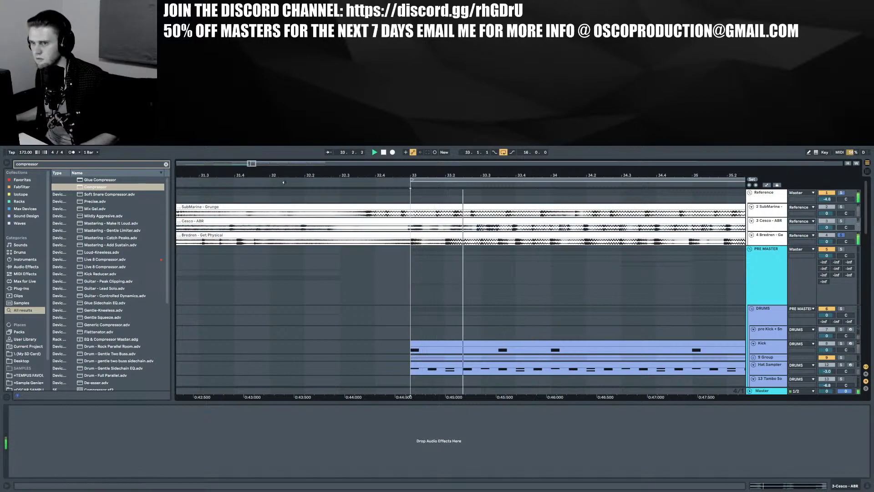
left_click(840, 221)
left_click(413, 226)
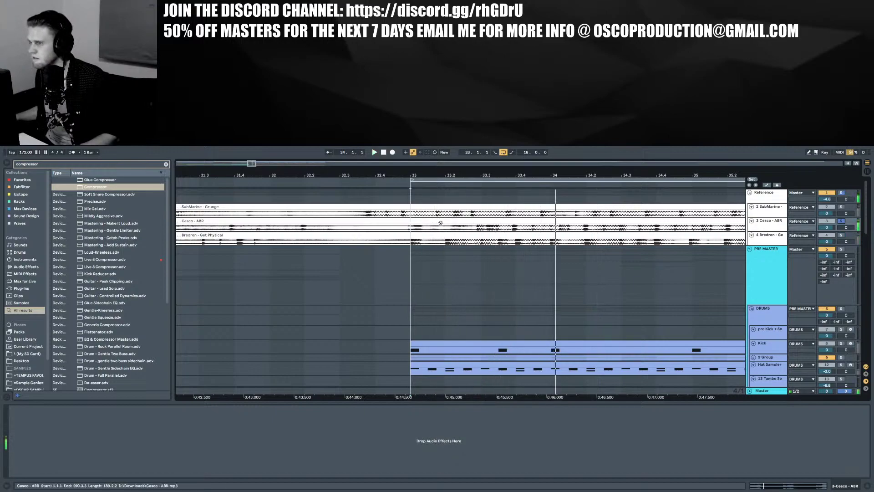
key("space")
key("space")
left_click_drag(474, 222, 471, 223)
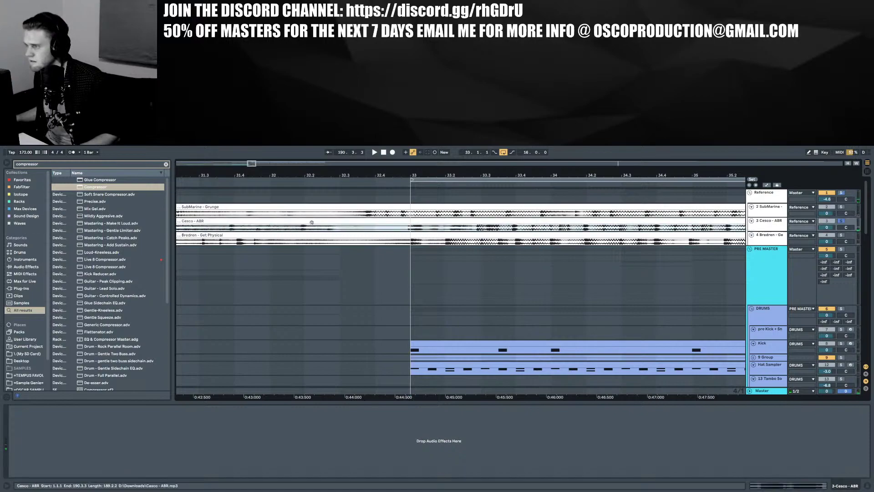
Trim the start of the Cesco - ABR clip to bar 5, then shift it earlier to 4.3.1 to align its drop with bar 33
left_click_drag(432, 175, 423, 148)
left_click_drag(245, 172, 337, 157)
left_click_drag(179, 220, 200, 221)
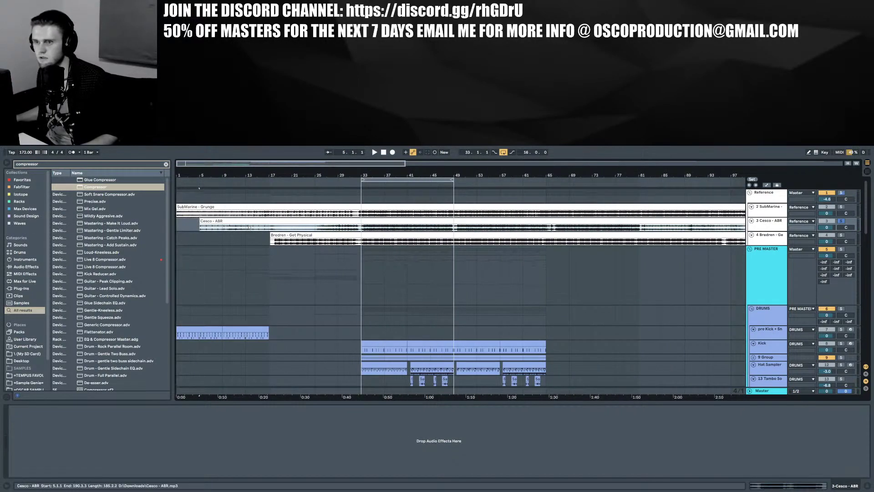
left_click_drag(360, 172, 324, 220)
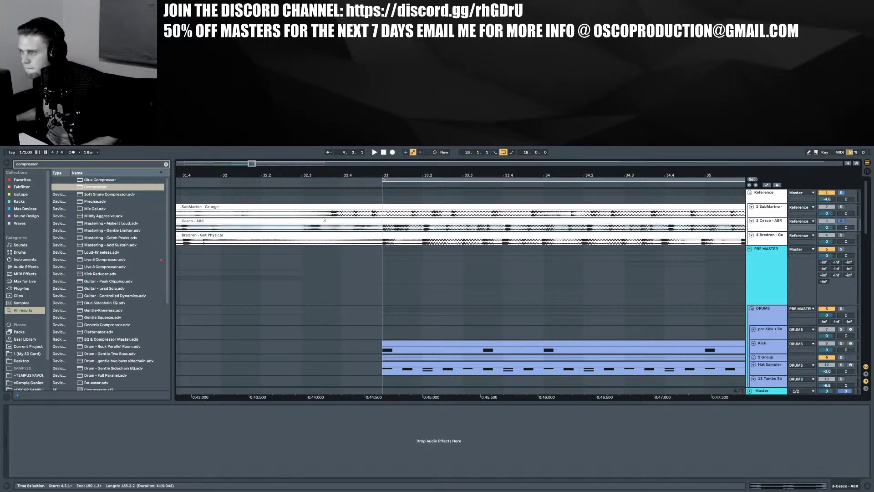
key("space")
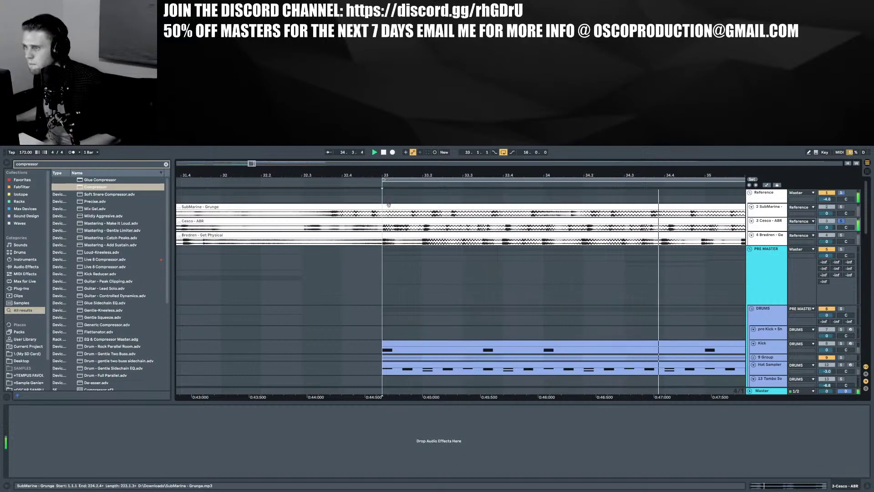
key("space")
Solo SubMarine - Grunge and shift its clip to start around 1.2.2 so the drop meets bar 33, checking by playback
left_click(842, 207)
key("space")
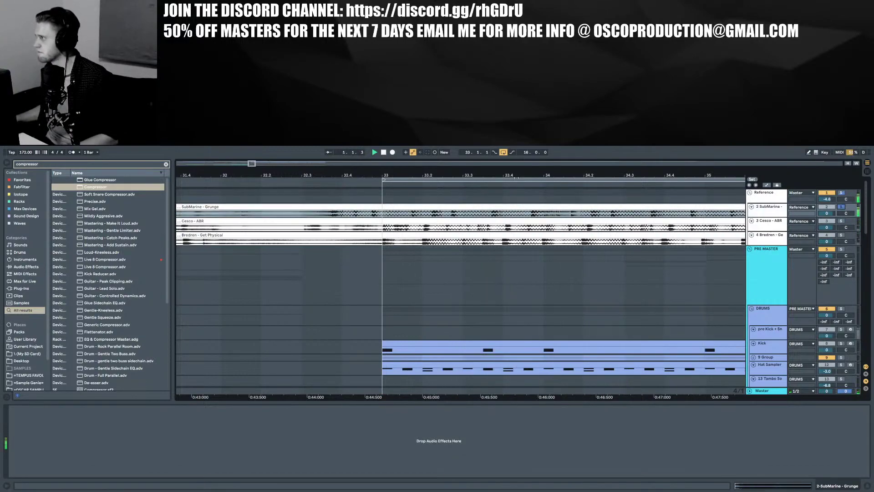
left_click_drag(374, 170, 370, 136)
key("space")
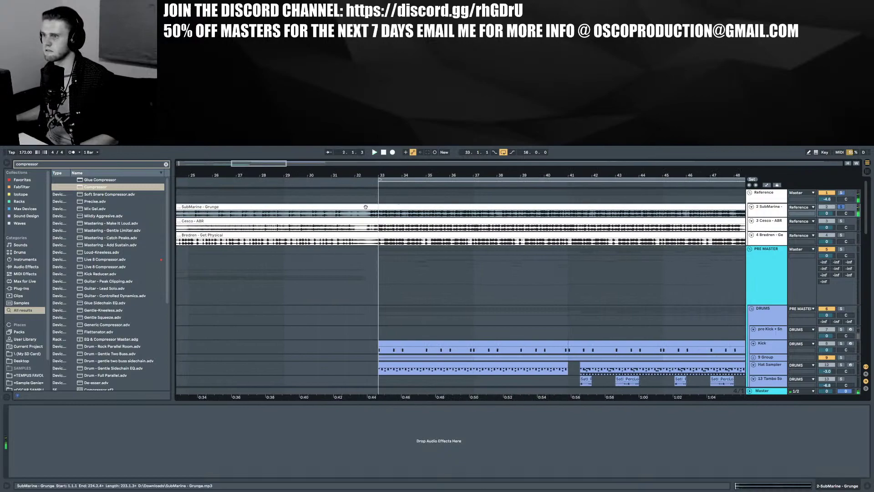
left_click(329, 214)
key("space")
left_click(280, 218)
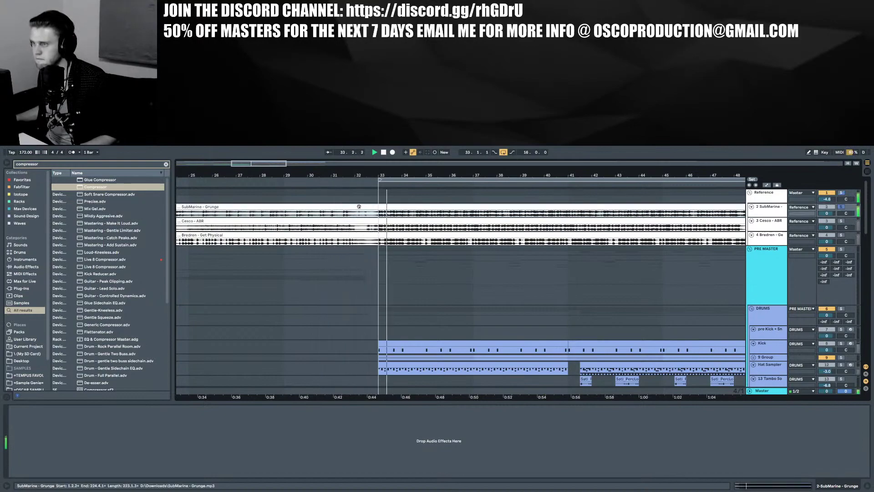
Play the SubMarine - Grunge reference through bars 33–42 and compare its progression with the drum tracks
left_click_drag(384, 175, 384, 201)
key("minus")
key("minus")
key("minus")
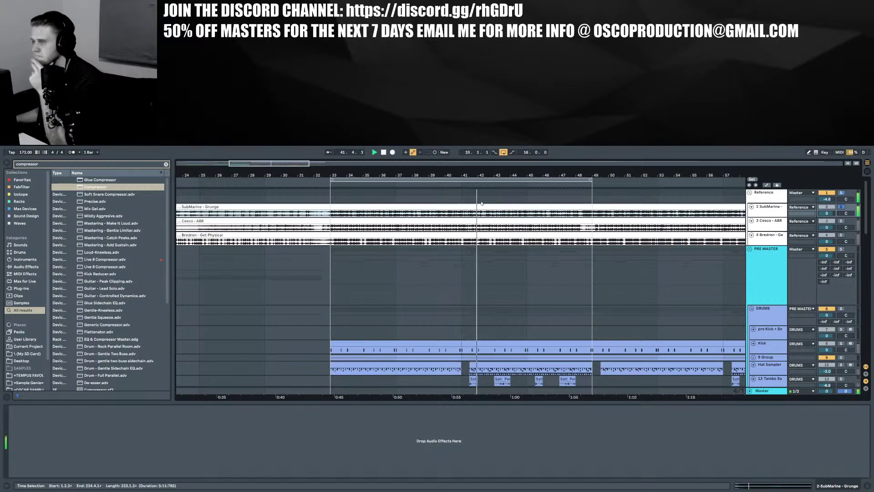
scroll(466, 220, "down", 2)
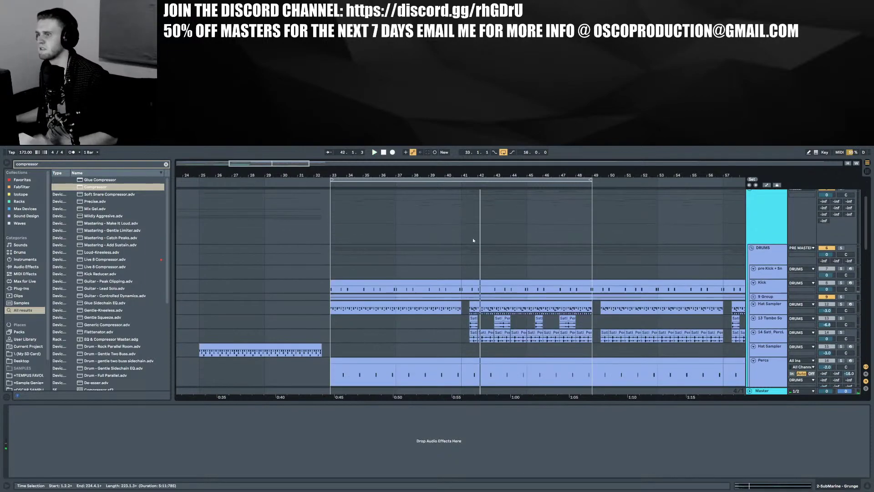
scroll(472, 238, "down", 1)
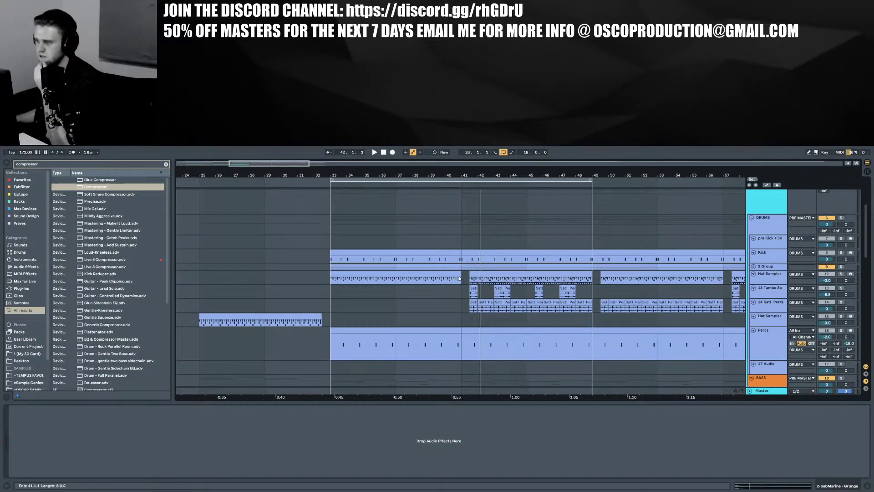
Audition the Cesco - ABR and Bredren - Get Physical references in turn from bar 37
scroll(457, 276, "up", 3)
left_click(461, 229)
left_click(605, 224)
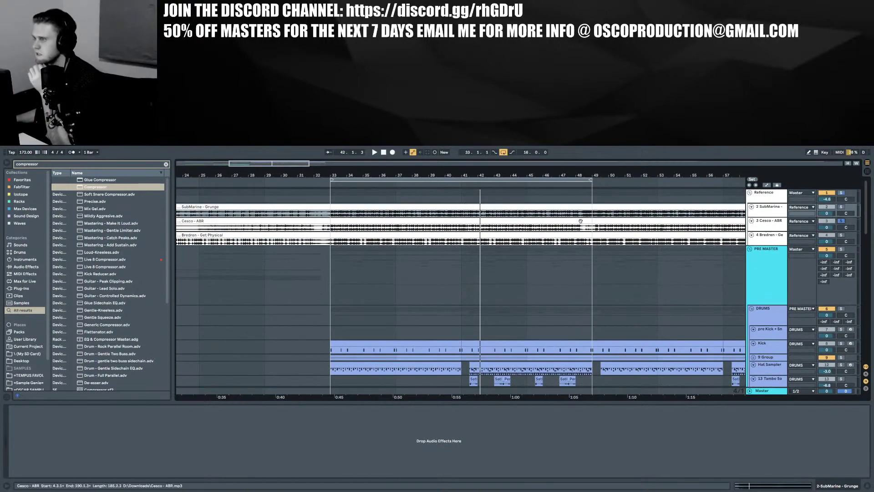
left_click(396, 196)
key("space")
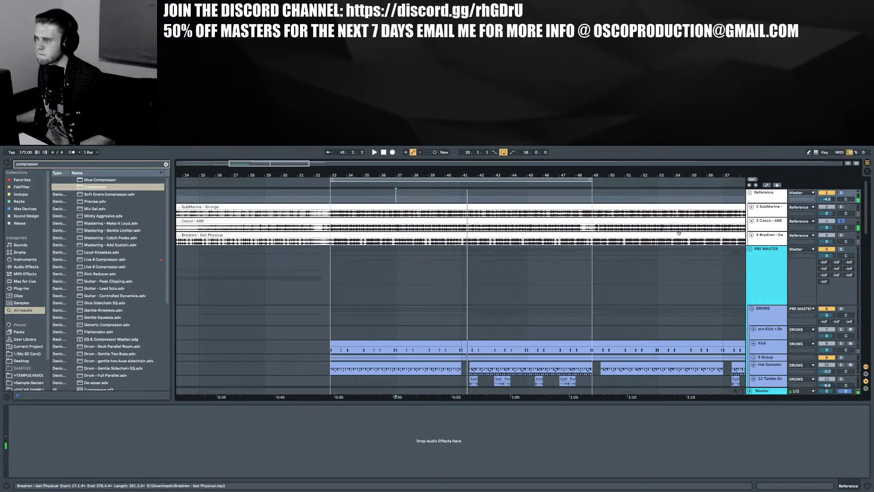
key("space")
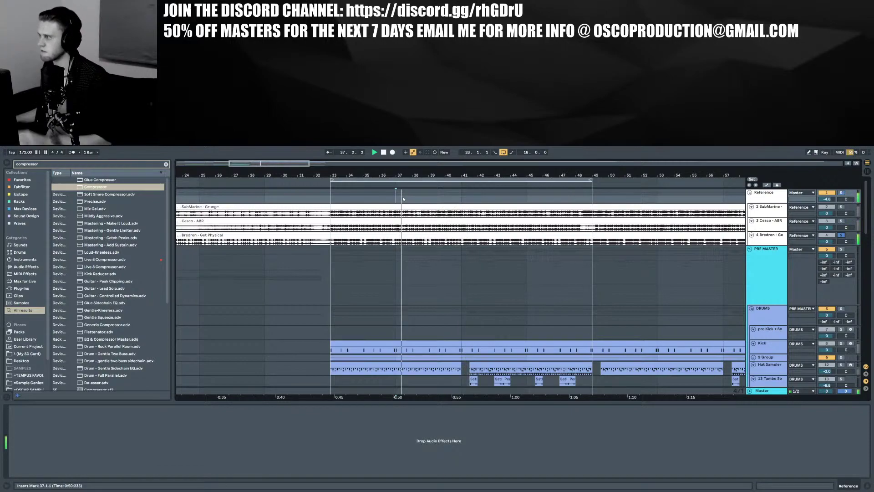
Unsolo the references and play the project's own mix from bar 37, reviewing the bass and drum tracks up to bar 41
left_click(841, 236)
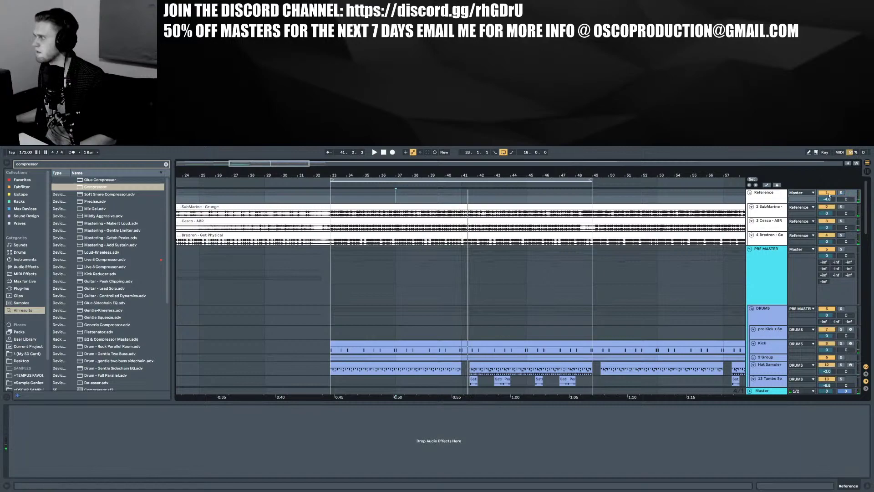
scroll(656, 249, "down", 15)
scroll(651, 248, "up", 10)
key("space")
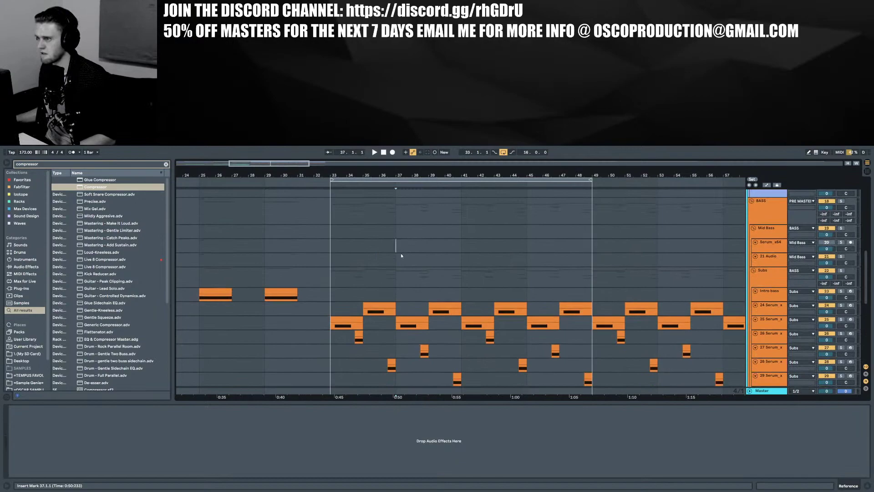
key("space")
scroll(473, 250, "down", 8)
scroll(583, 253, "up", 5)
scroll(580, 257, "down", 3)
scroll(568, 257, "up", 5)
scroll(546, 256, "down", 5)
scroll(523, 256, "up", 5)
scroll(510, 251, "up", 5)
scroll(509, 250, "down", 4)
scroll(509, 247, "up", 8)
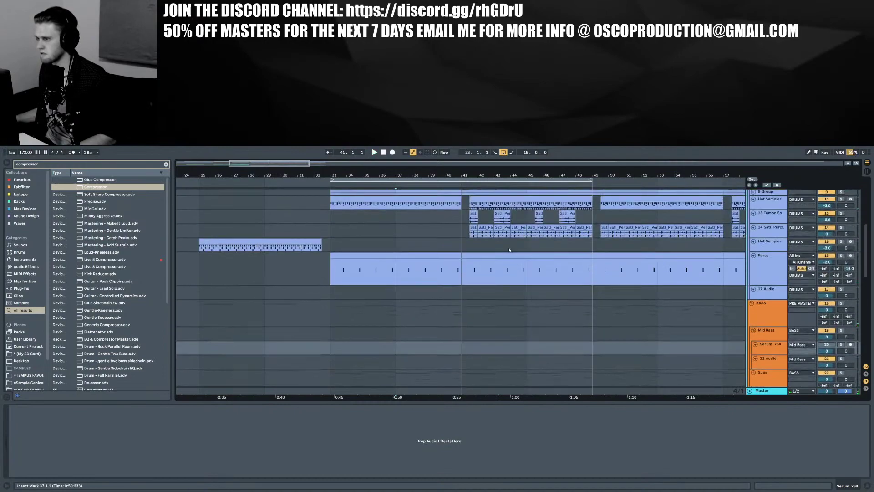
scroll(509, 249, "up", 1)
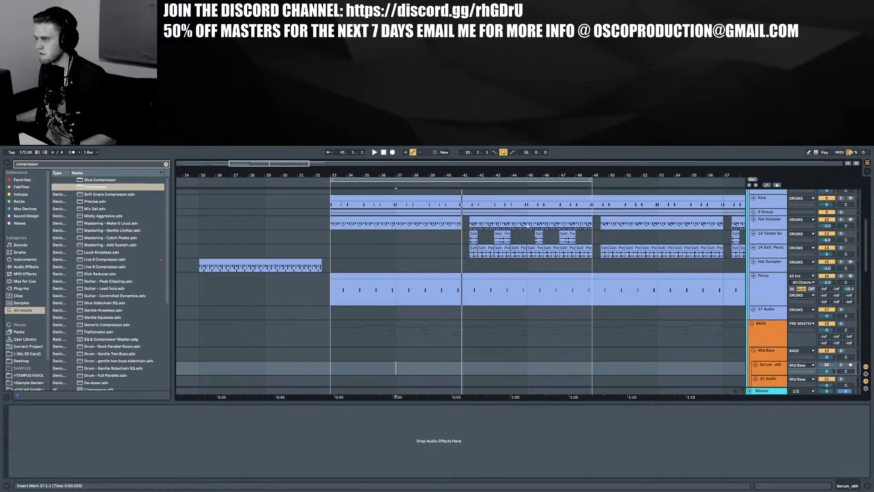
Set the arrangement grid to a fixed 1/4 and place a half-bar hat clip from 40.3.1 to 41.1.1 on the Hat Sampler track
right_click(460, 228)
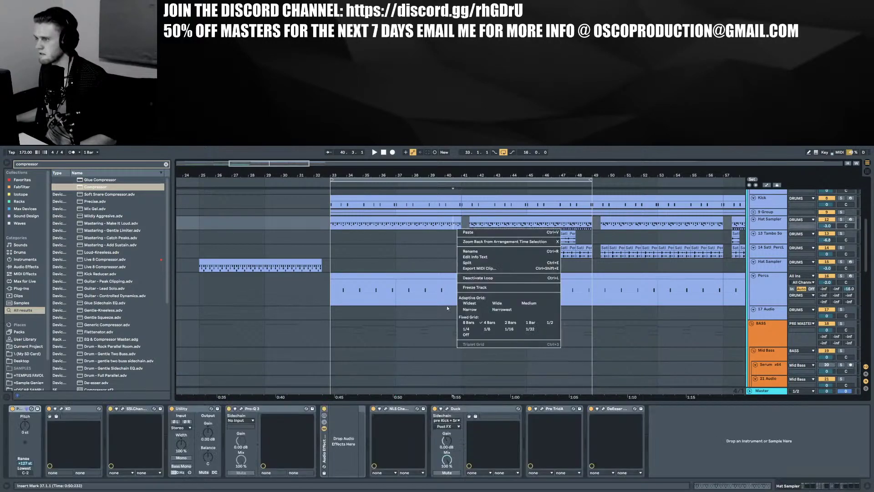
left_click(466, 328)
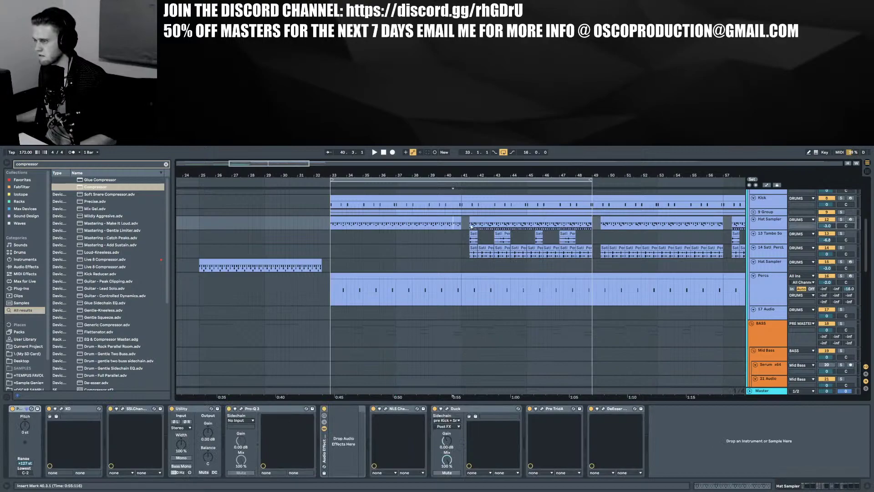
mouse_move(471, 226)
left_mouse_down()
mouse_move(477, 226)
mouse_move(457, 223)
left_mouse_up()
Play the hat change from bar 39, then select the half-bar hat clip and replay from 40.3.1
left_click(430, 225)
key("space")
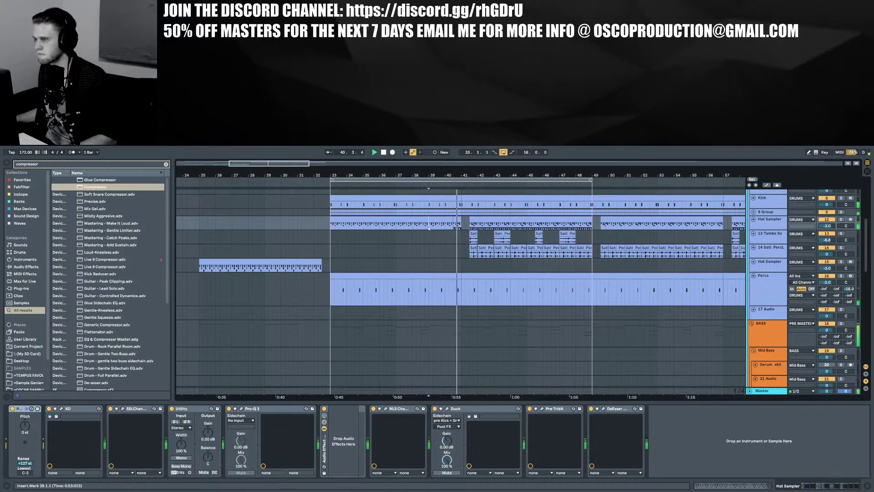
left_click(457, 221)
key("space")
key("space")
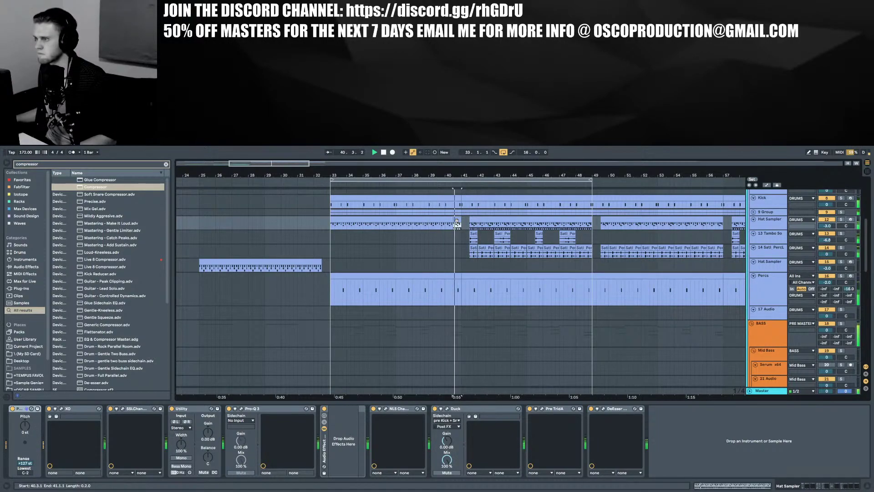
key("space")
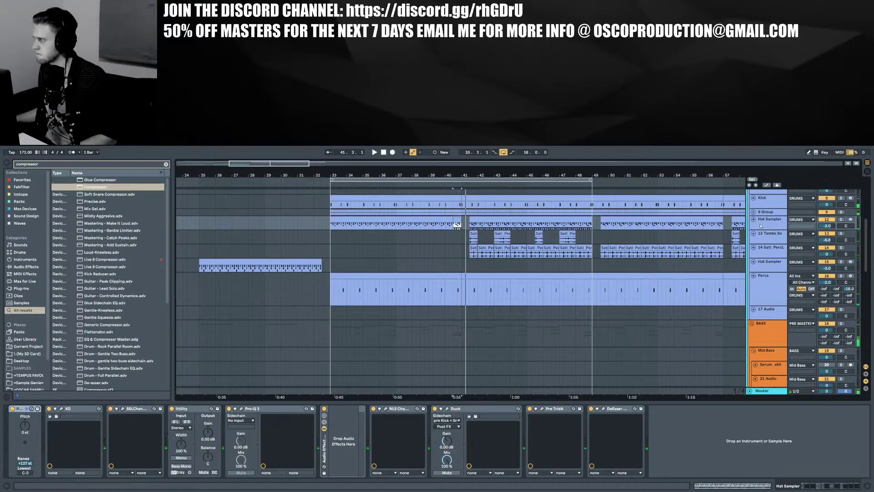
key("ctrl+f")
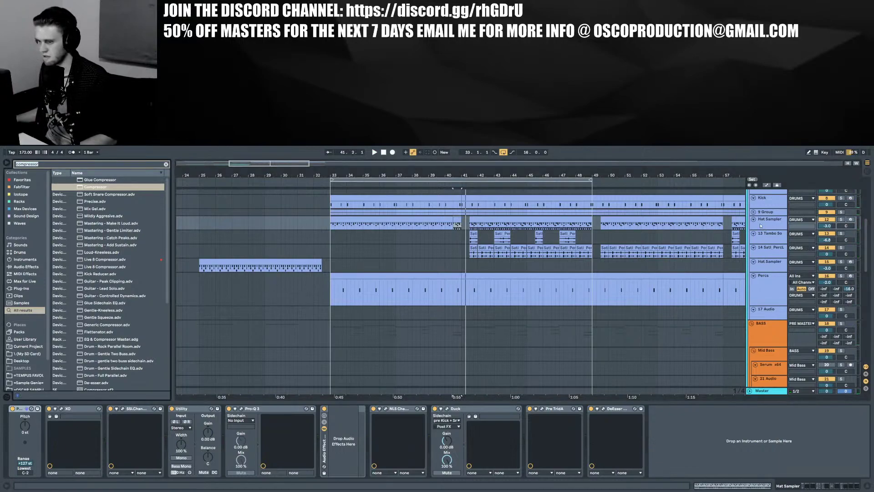
type("volume")
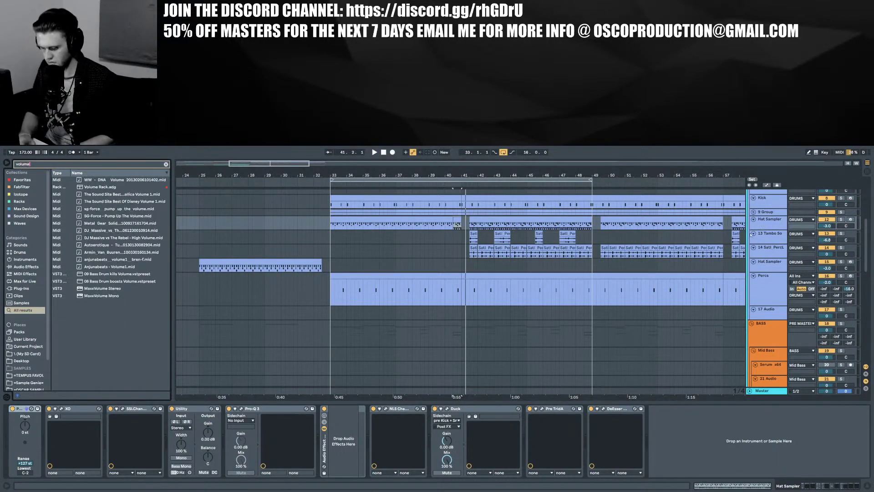
key("BackSpace")
key("BackSpace")
key("BackSpace")
key("BackSpace")
key("BackSpace")
key("BackSpace")
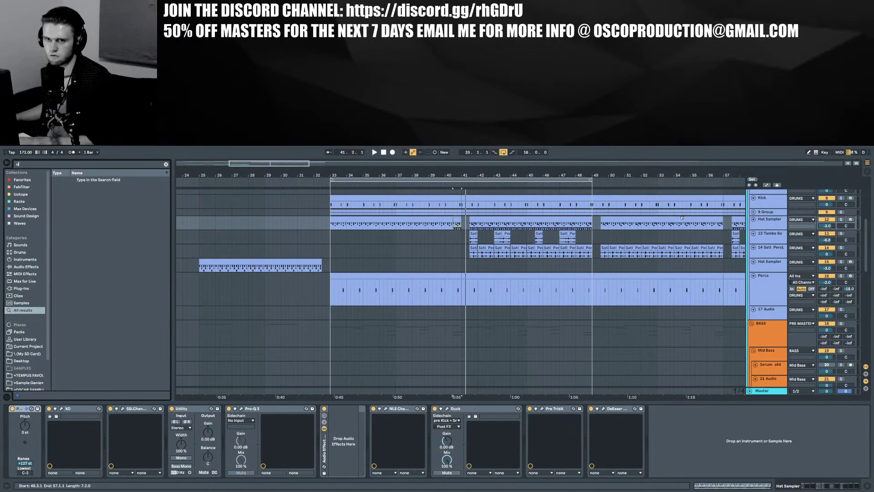
type("utilit")
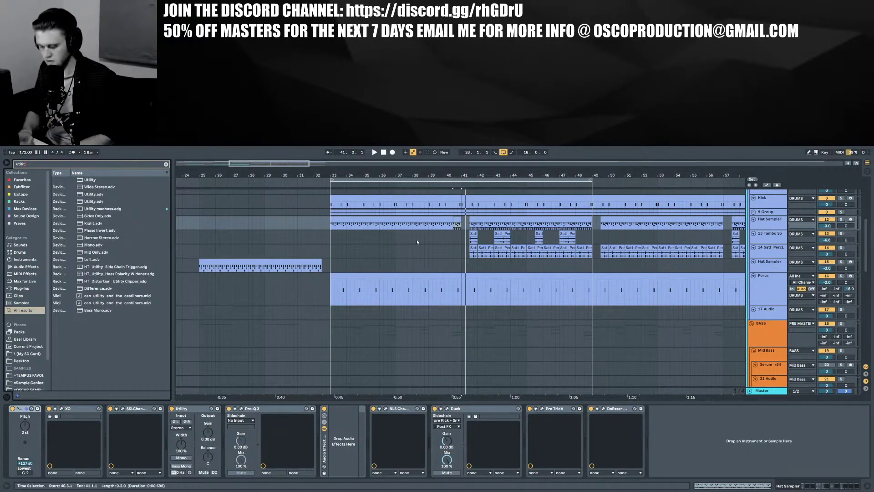
left_click(87, 180)
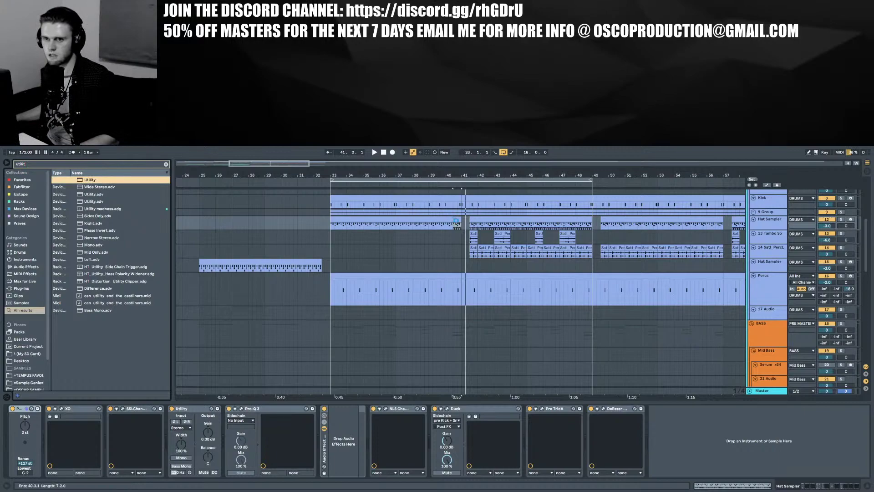
left_click_drag(721, 354, 686, 430)
Automate the Hat Sampler's Utility gain to about 4.7 dB over the half-bar clip from 40.3.1 to 41.1.1, auditioning the boost
key("a")
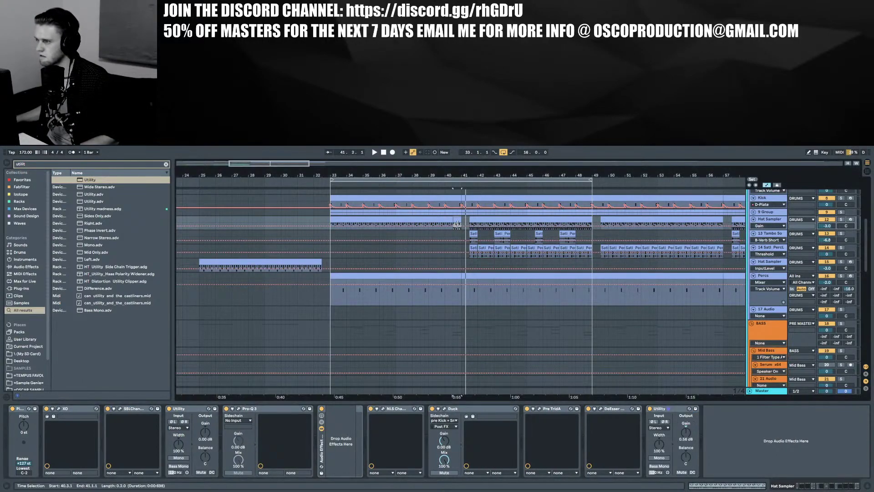
left_click_drag(768, 230, 767, 281)
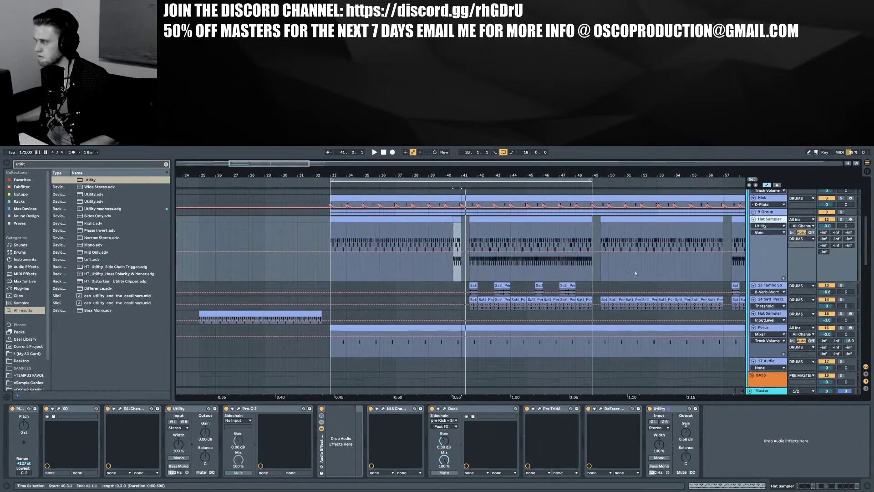
left_click_drag(457, 246, 457, 250)
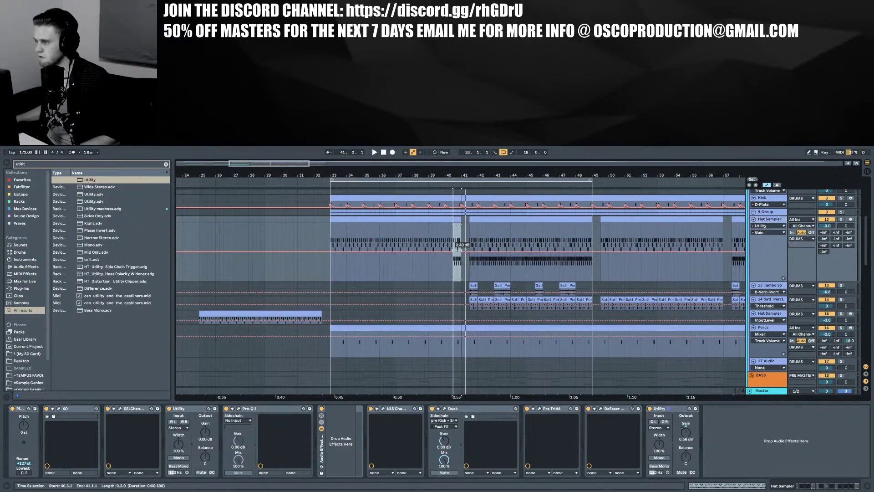
key("space")
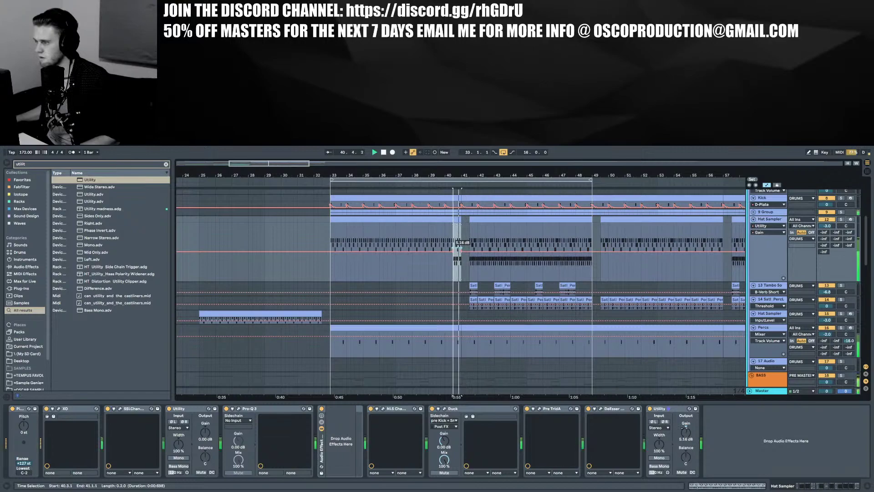
left_click_drag(457, 244, 457, 251)
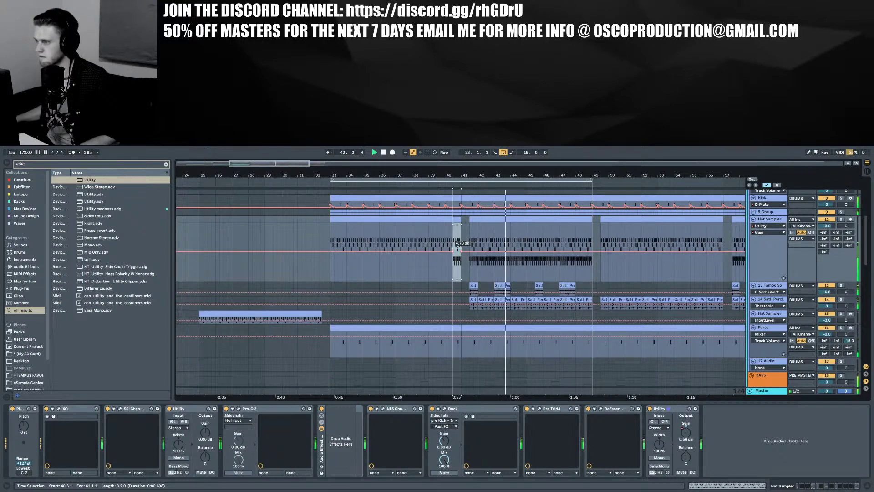
key("a")
left_click(446, 239)
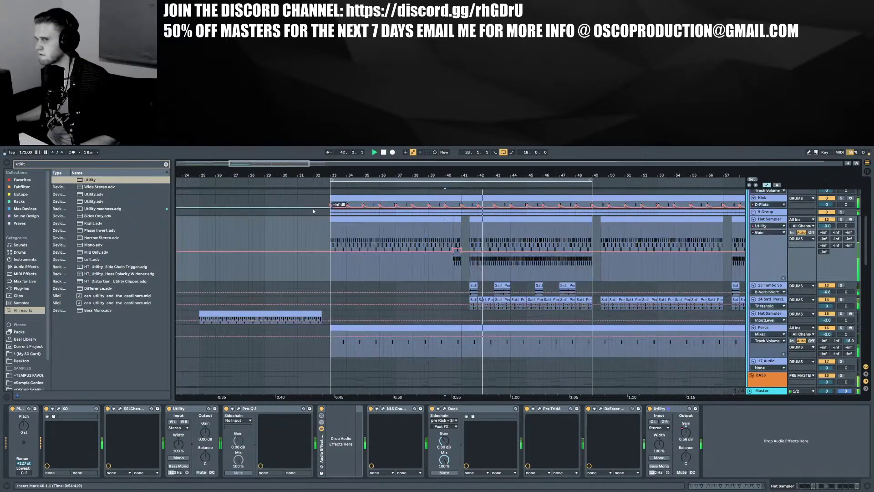
Copy a one-beat slice of the Satl PercLoop Robotic clip to 40.3.1 on the same percussion track
scroll(474, 240, "down", 3)
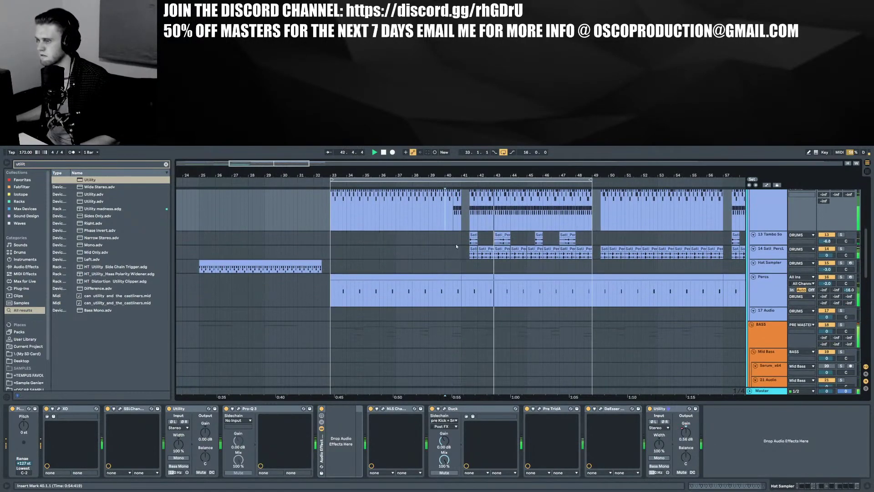
left_click(481, 256)
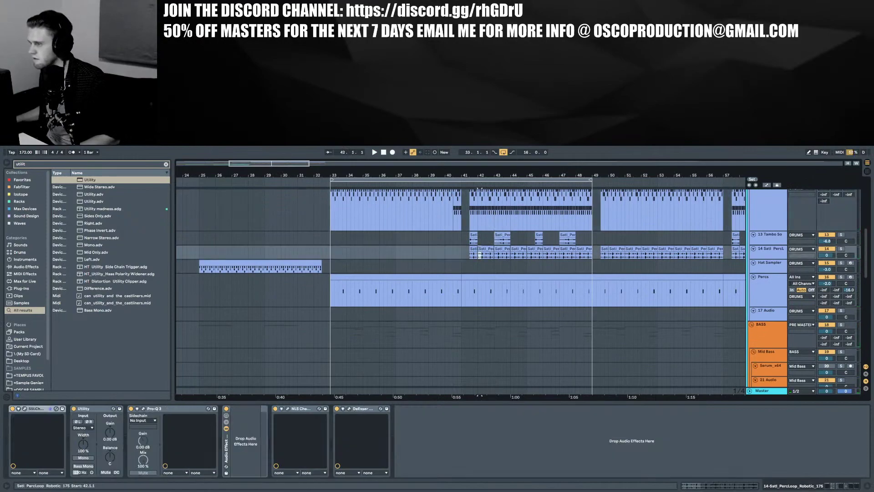
mouse_move(479, 250)
left_mouse_down()
mouse_move(465, 248)
mouse_move(479, 246)
left_mouse_up()
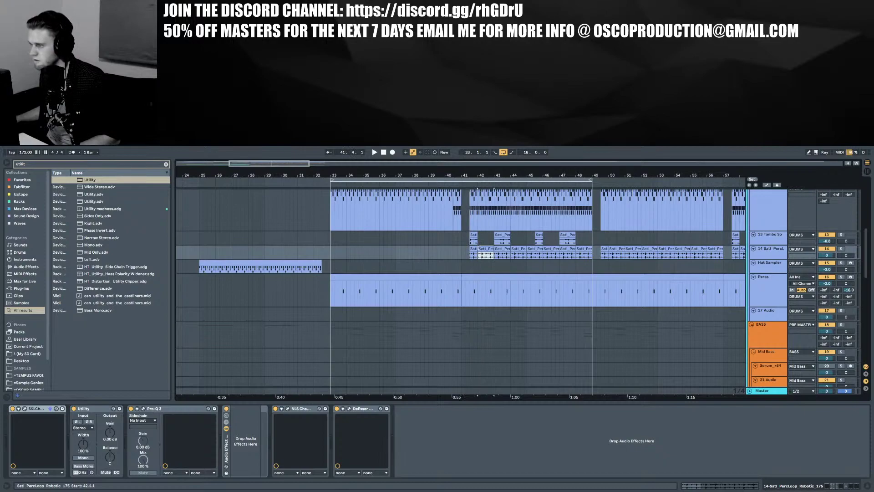
left_click(483, 256)
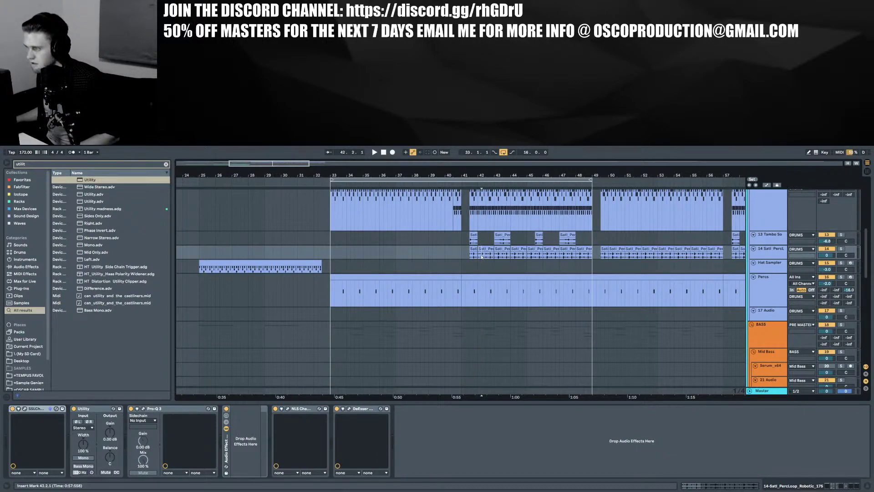
left_click(460, 251)
key("ctrl+v")
left_click(480, 257)
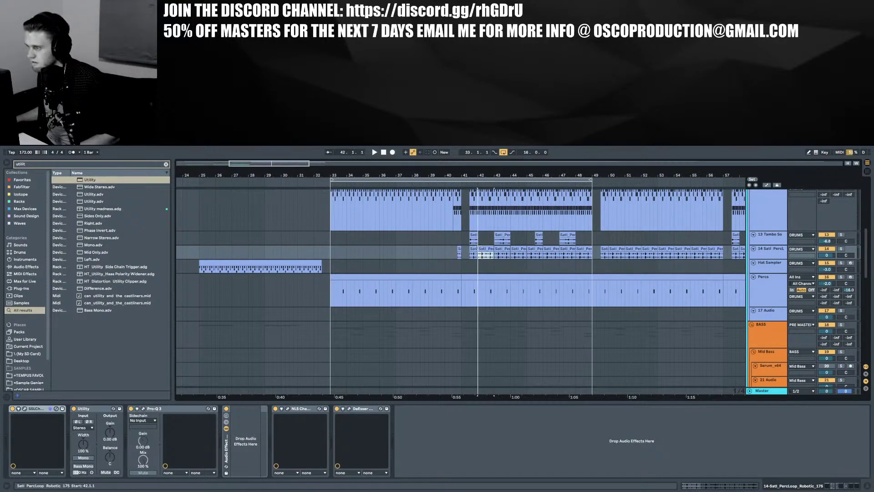
scroll(479, 251, "up", 5)
left_click(479, 258)
left_click_drag(479, 258, 380, 248)
Play the new percussion slice in the mix and review the sub bass and FX tracks during playback
key("space")
left_click_drag(365, 178, 364, 174)
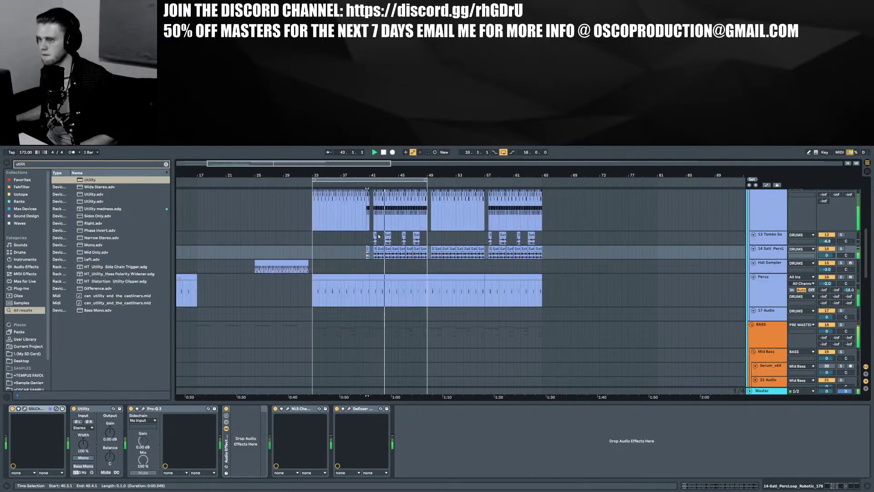
scroll(378, 236, "down", 10)
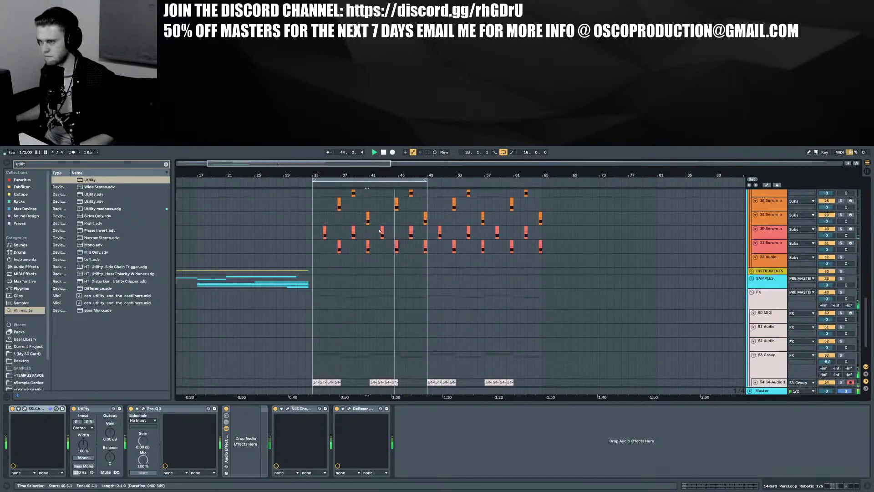
scroll(377, 230, "down", 10)
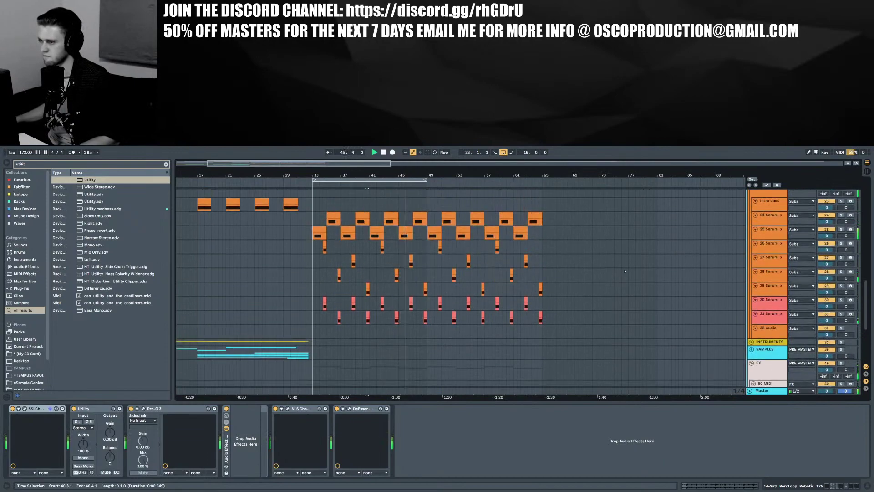
scroll(640, 271, "up", 8)
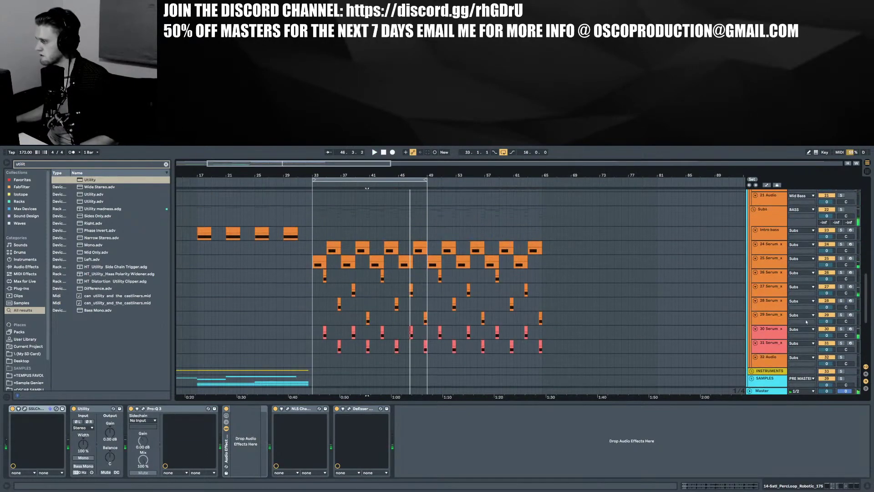
Show the return tracks and insert a new return after Para Comp named Bass Girth
left_click(865, 374)
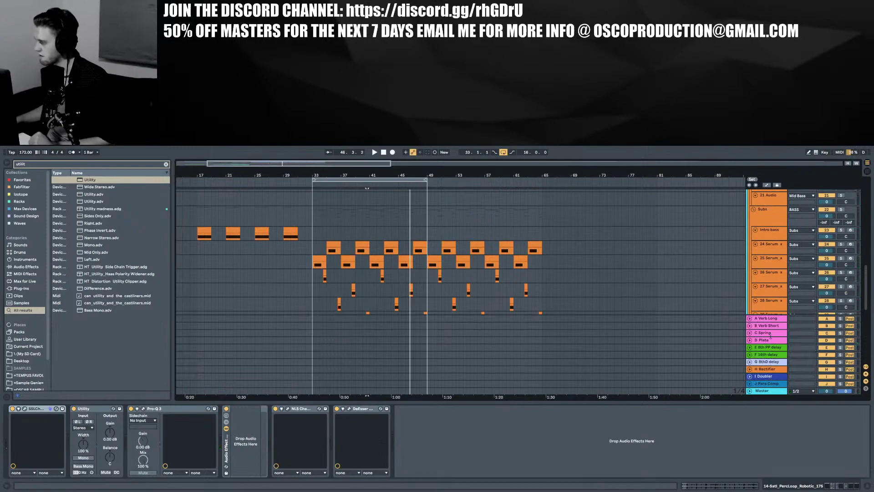
right_click(767, 381)
left_click(811, 422)
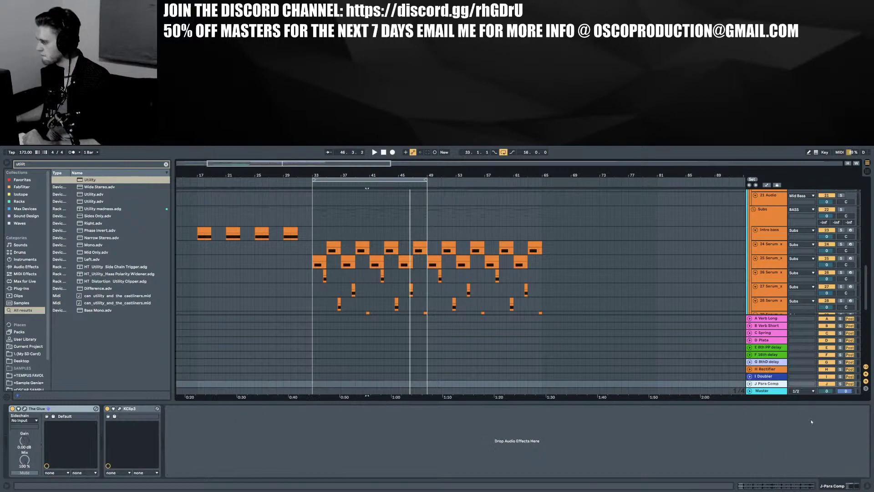
key("ctrl+alt+t")
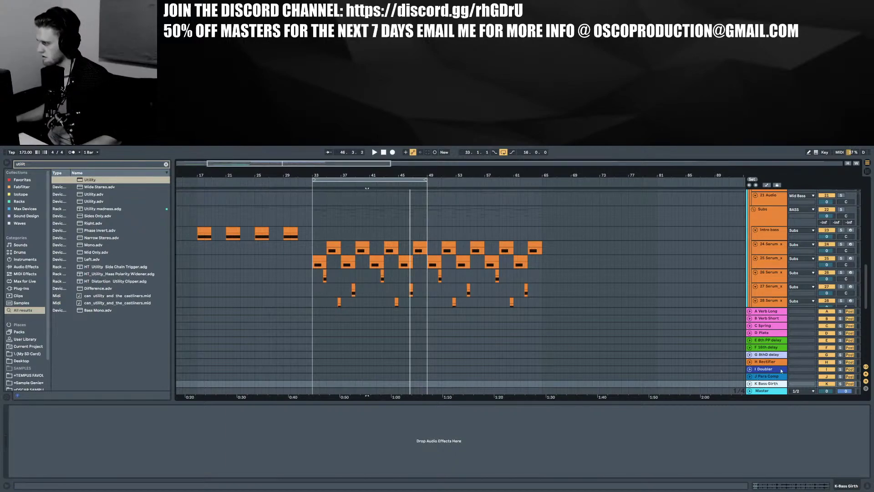
Search the browser for Choral and load the Choral VST plug-in onto the Bass Girth return
scroll(767, 372, "down", 3)
scroll(801, 364, "up", 3)
scroll(836, 353, "down", 3)
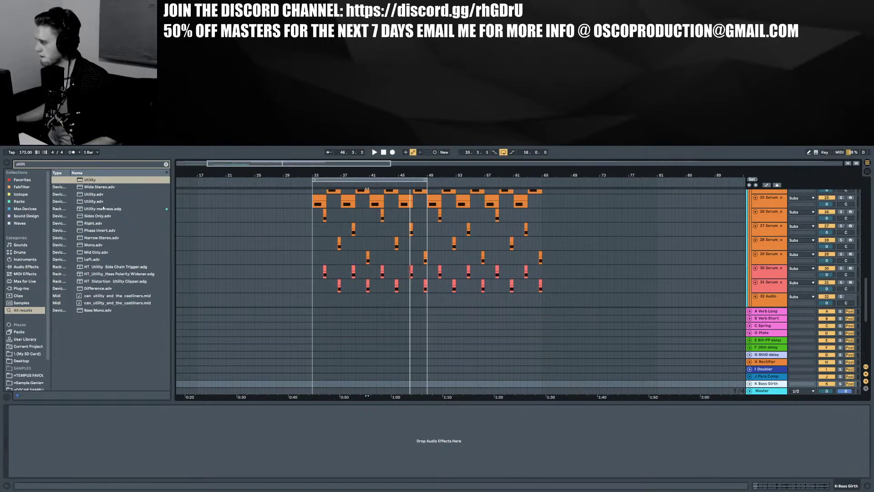
left_click(166, 164)
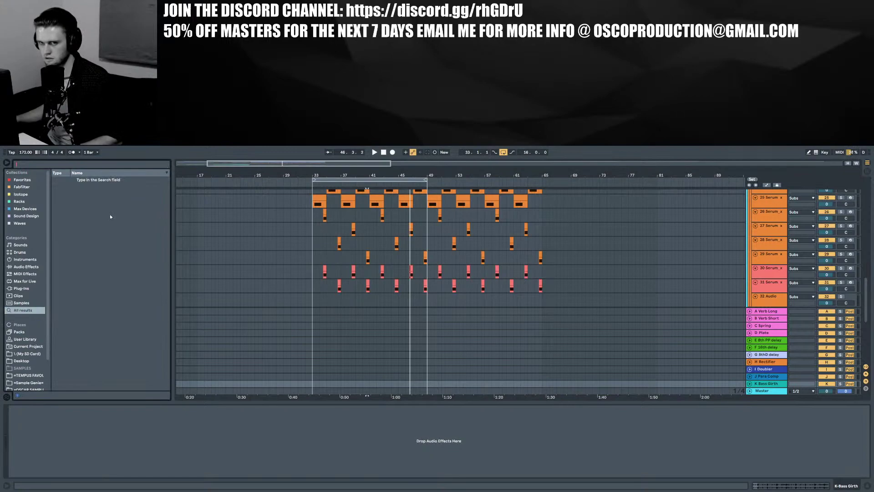
type("Choral")
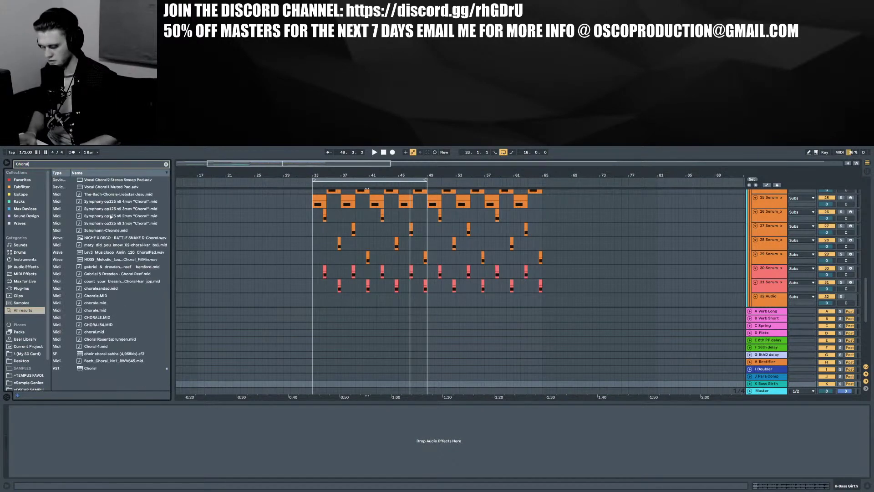
left_click(92, 367)
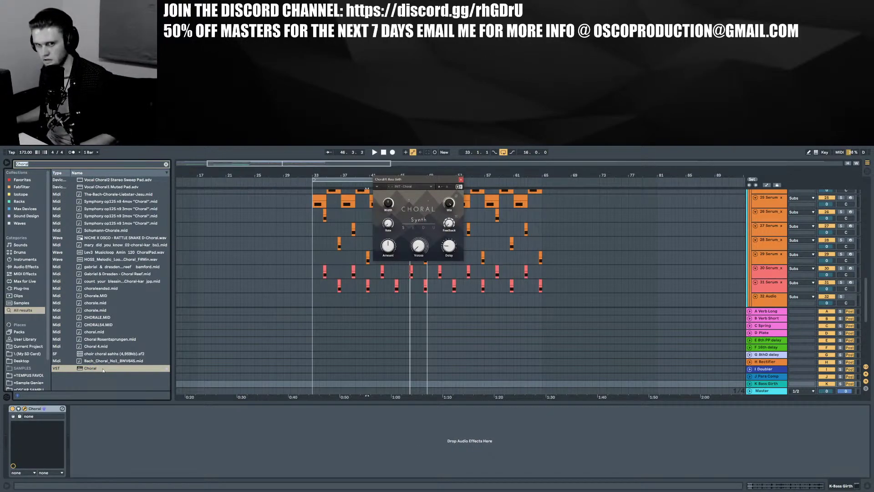
Search all browser results for the Pro-Q equalizer plug-in
type("eqw")
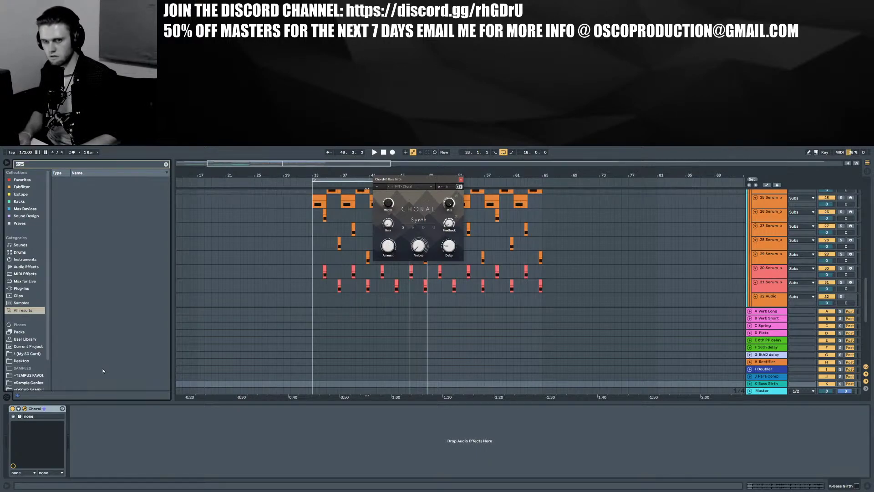
left_click(20, 245)
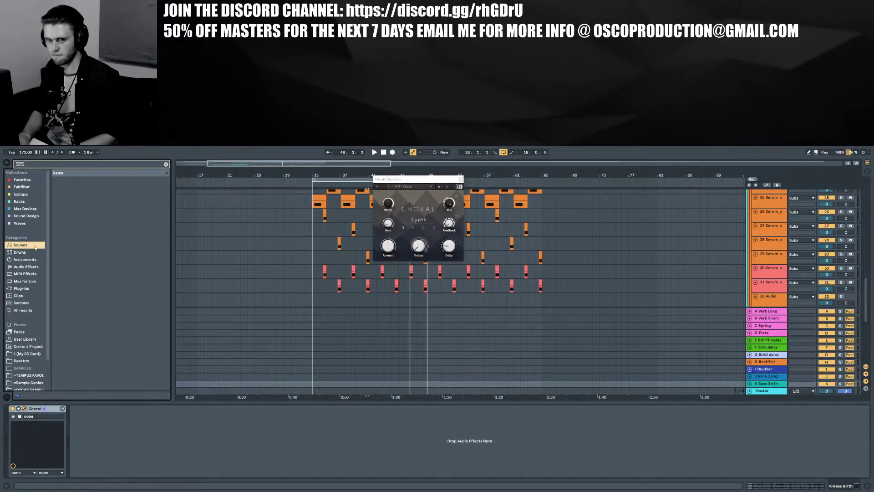
key("BackSpace")
type("Pro Q")
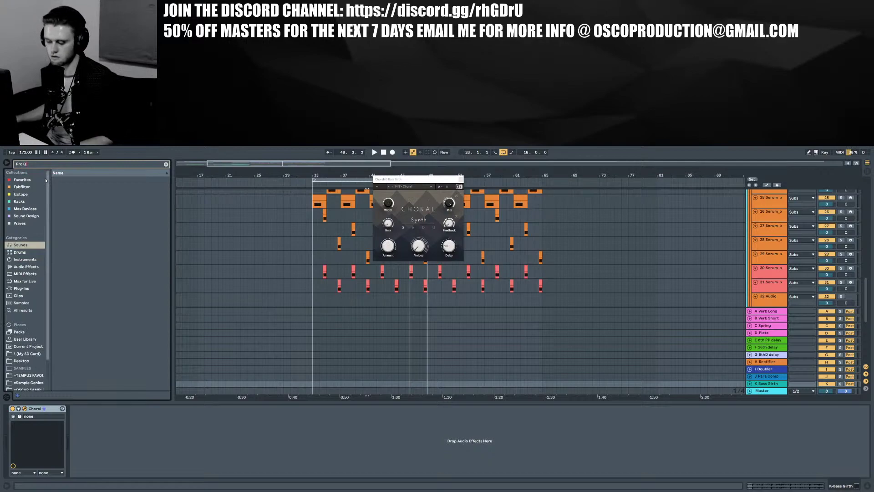
key("BackSpace")
key("BackSpace")
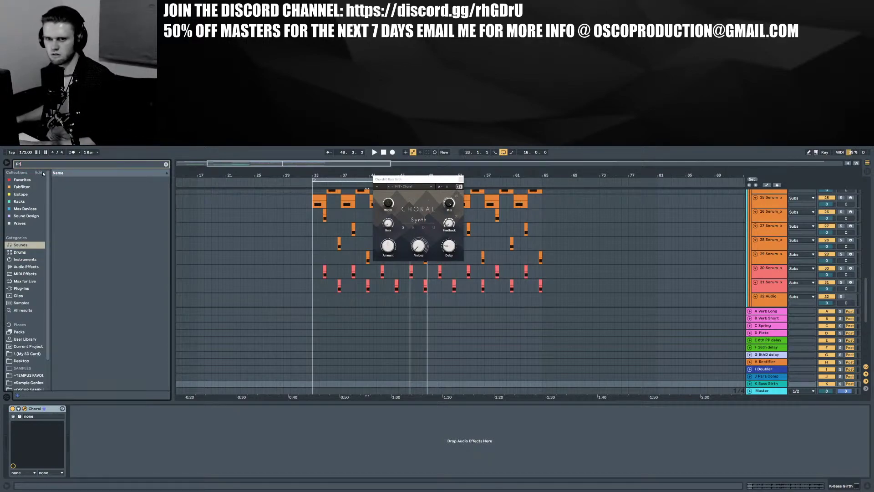
type("o")
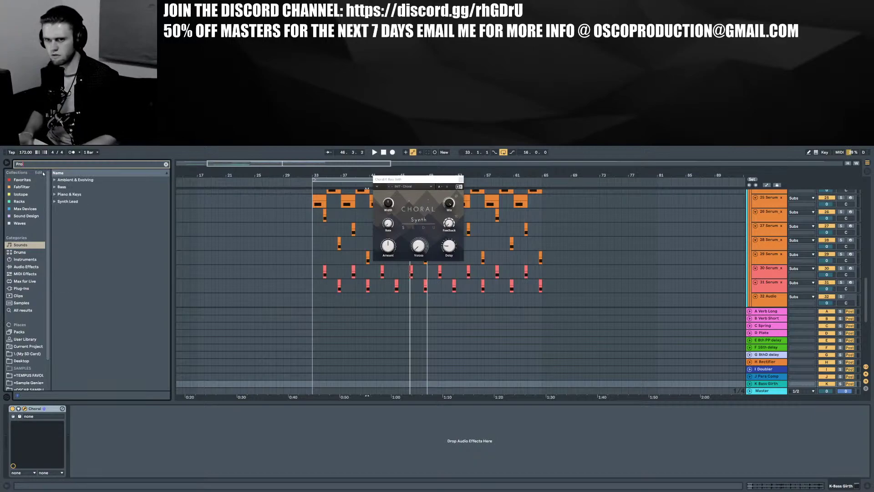
left_click(23, 310)
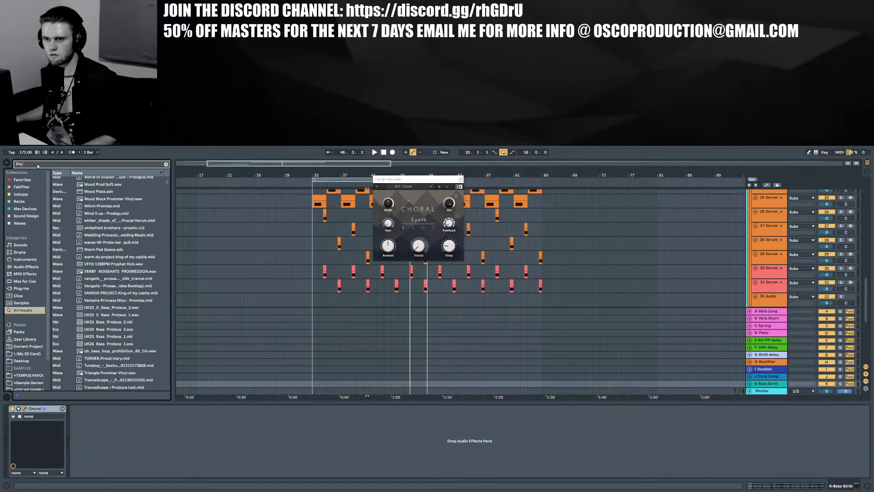
type("q")
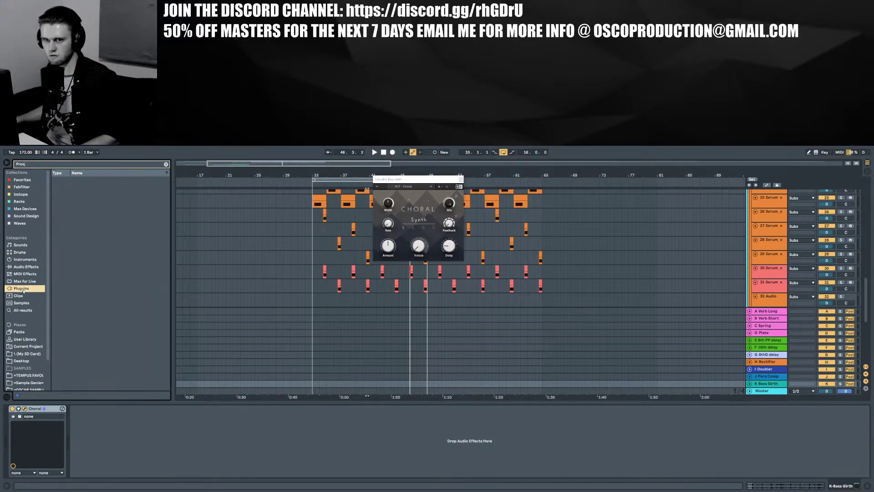
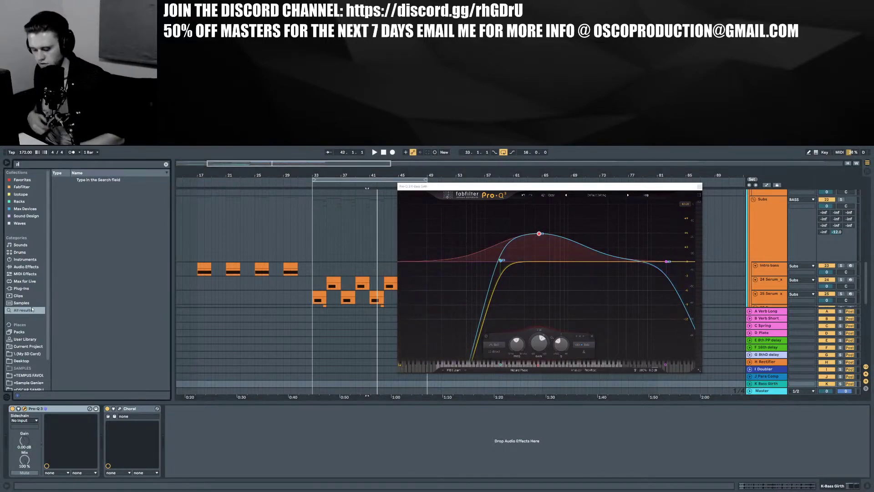
Find the Phasis VST plug-in, load it after Choral on the Bass Girth return, and audition it in playback
key("ctrl+f")
type("phasis")
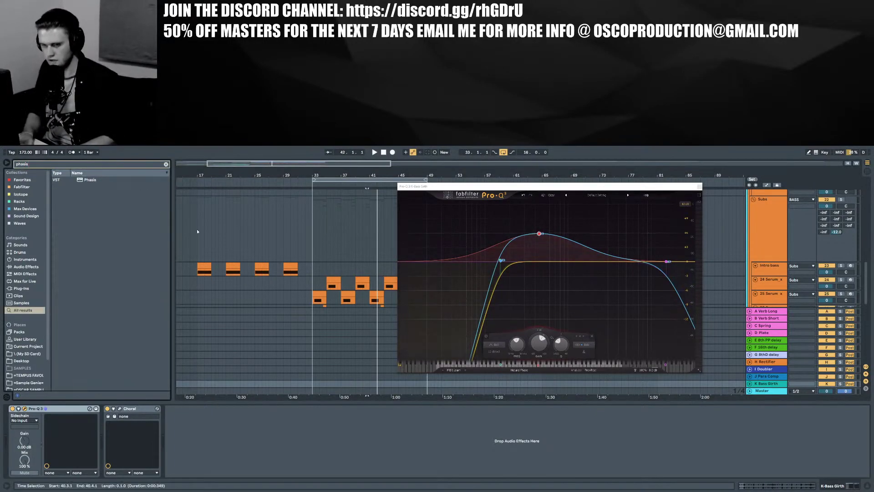
left_click(101, 179)
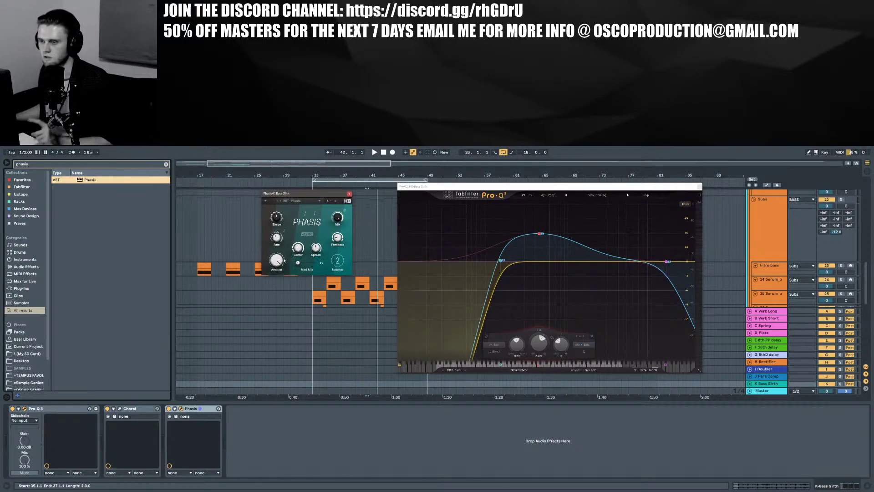
key("space")
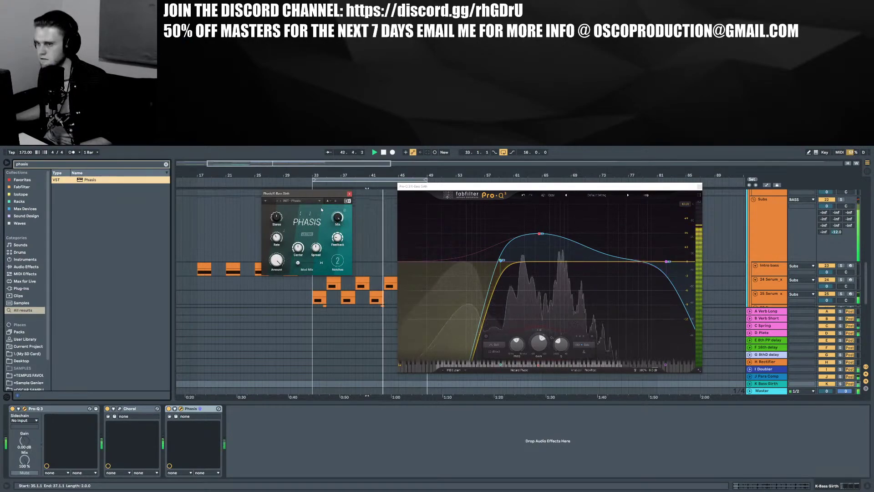
left_click(349, 195)
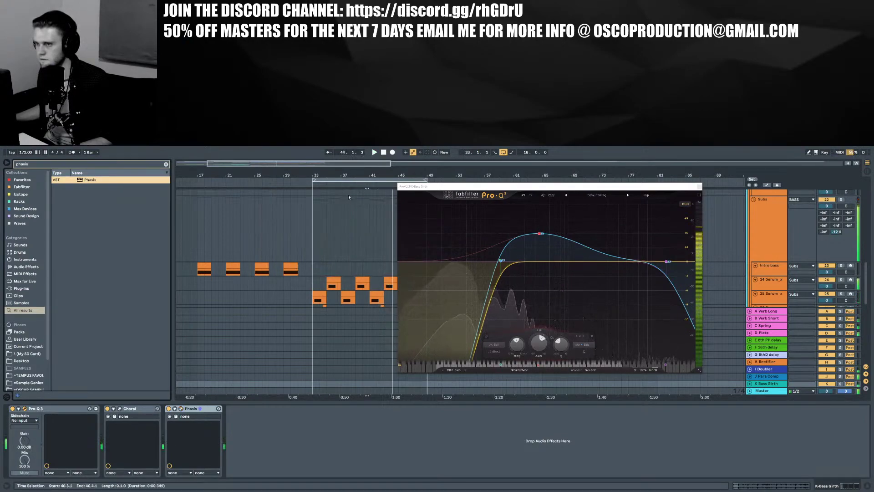
Find iZotope Trash 2 x64 in the browser and load it after Phasis on the Bass Girth return
key("ctrl+f")
type("conv")
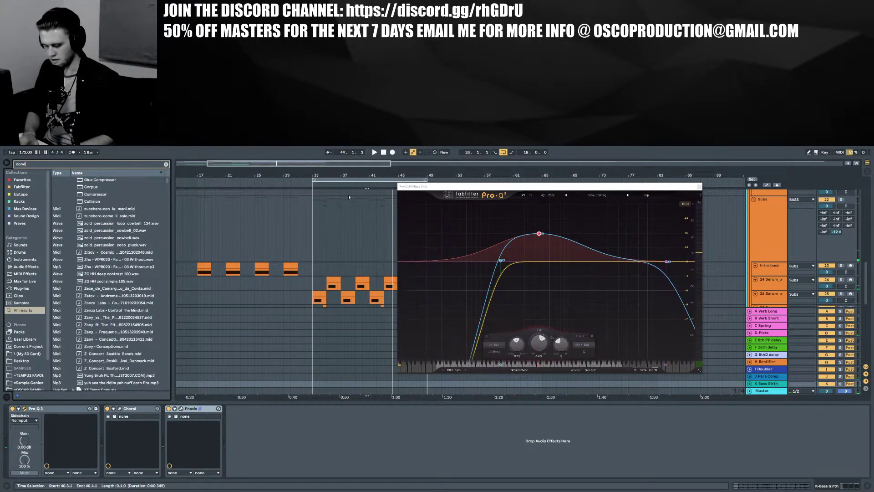
type("olve")
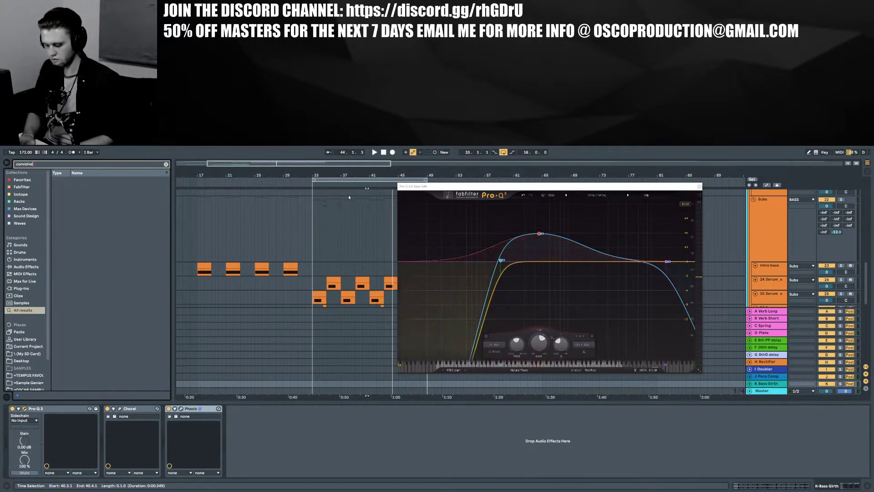
key("BackSpace")
key("BackSpace")
key("BackSpace")
key("BackSpace")
key("BackSpace")
key("BackSpace")
key("BackSpace")
key("BackSpace")
type("tr")
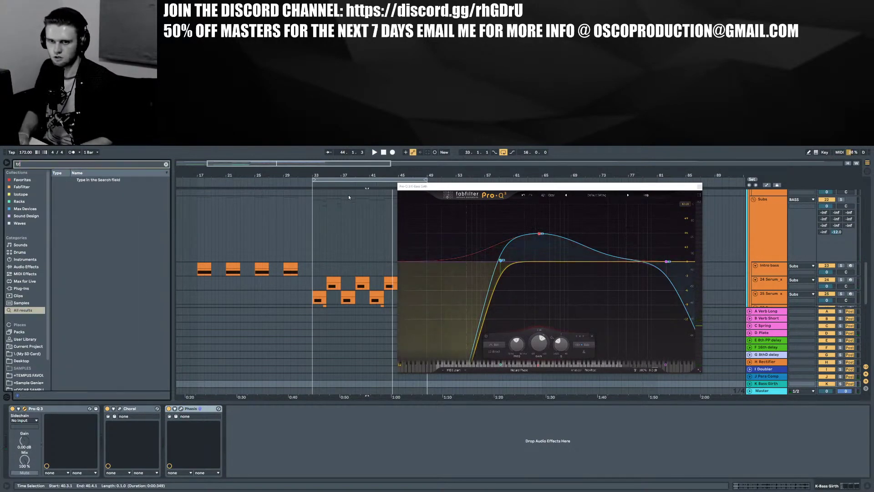
type("ash 2")
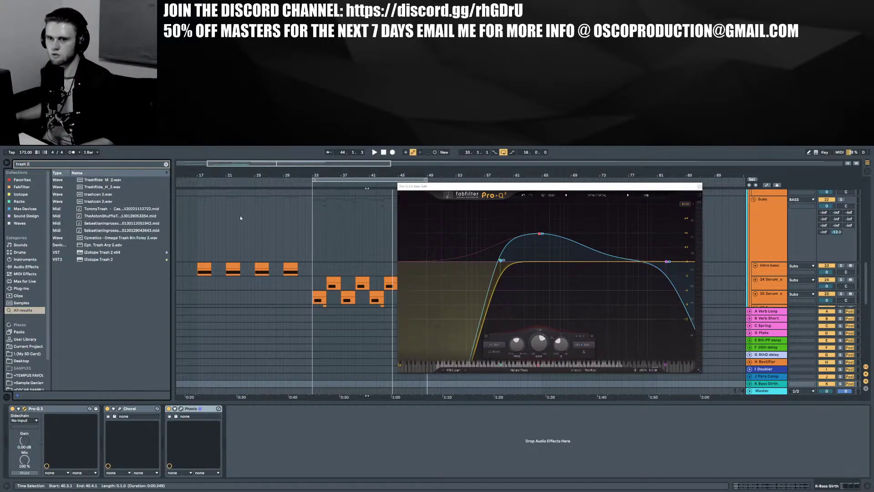
left_click(100, 253)
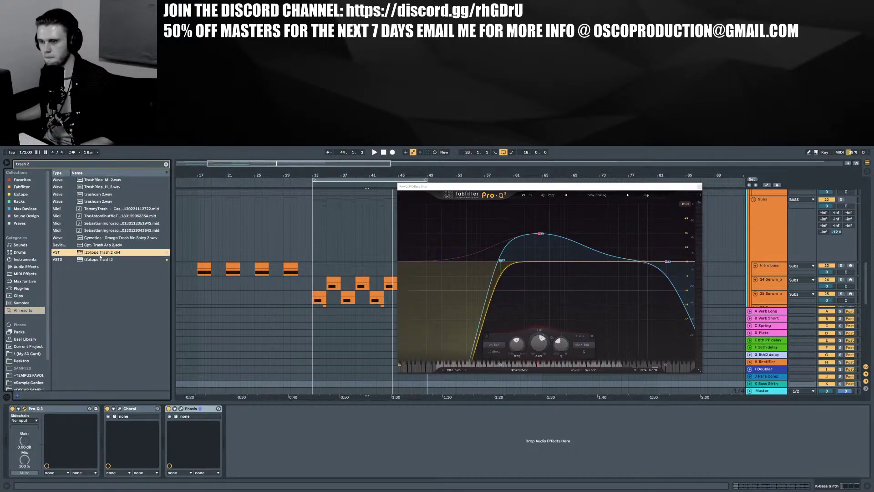
double_click(100, 253)
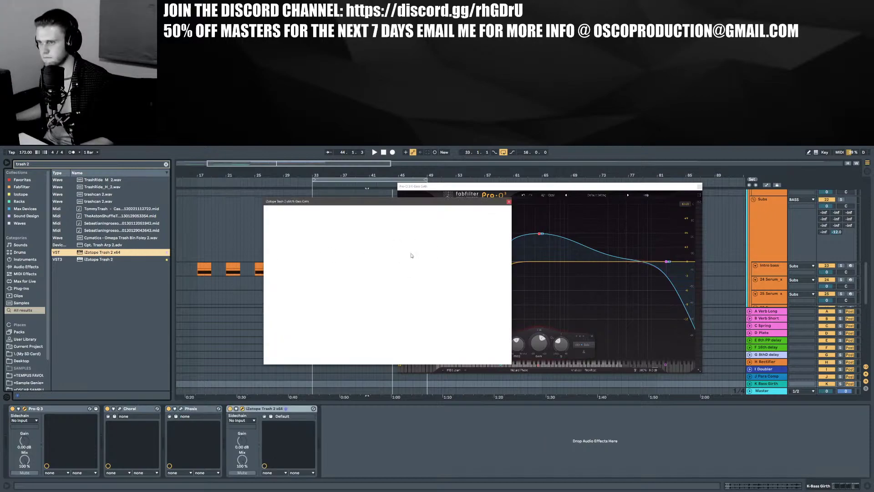
left_click(443, 319)
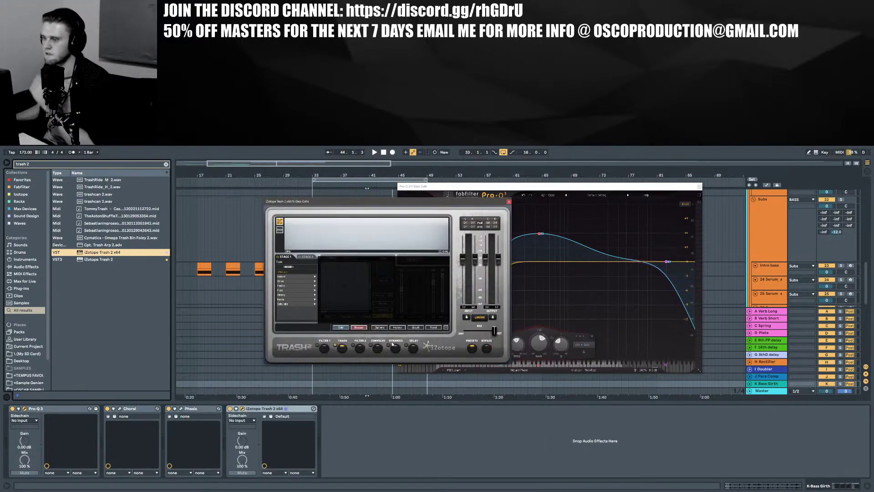
Enable Trash 2's Convolve module with the Body - Hollow impulse response and audition it on the bass
left_click(377, 346)
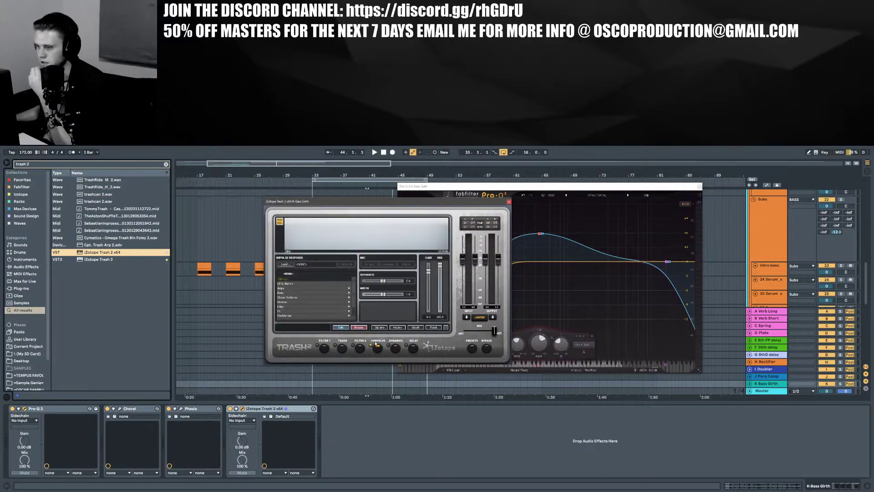
left_click(290, 292)
left_click(288, 287)
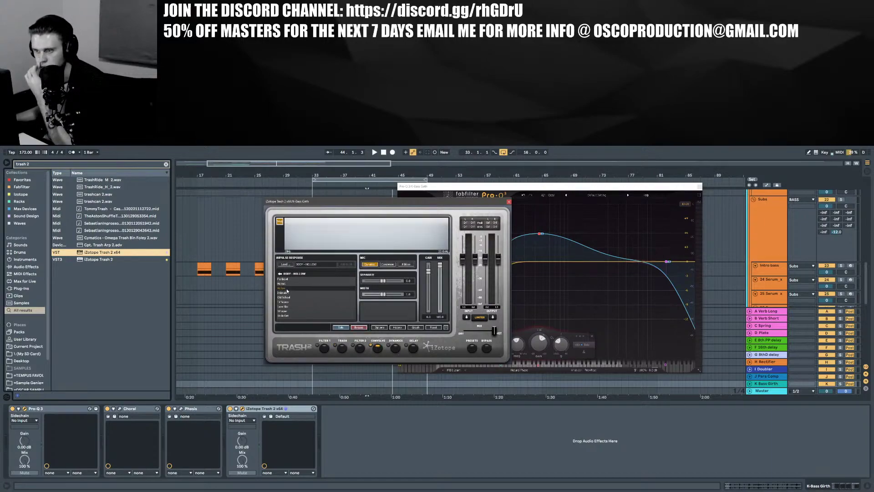
key("space")
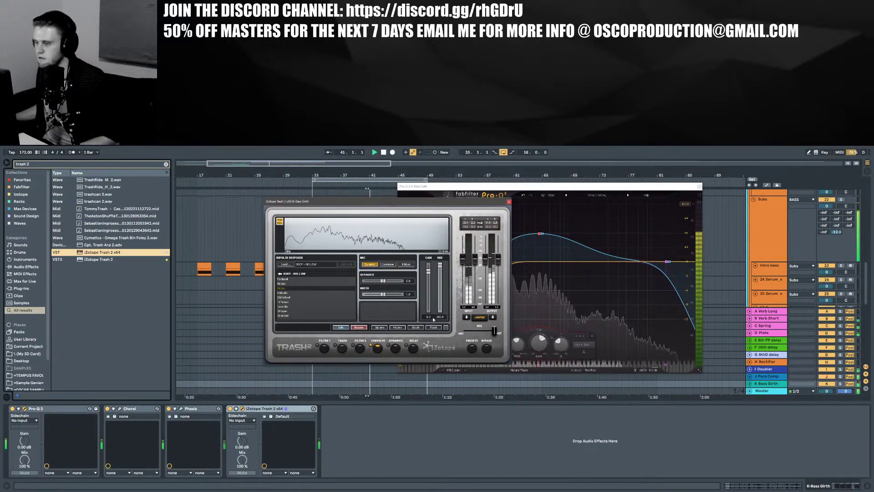
key("space")
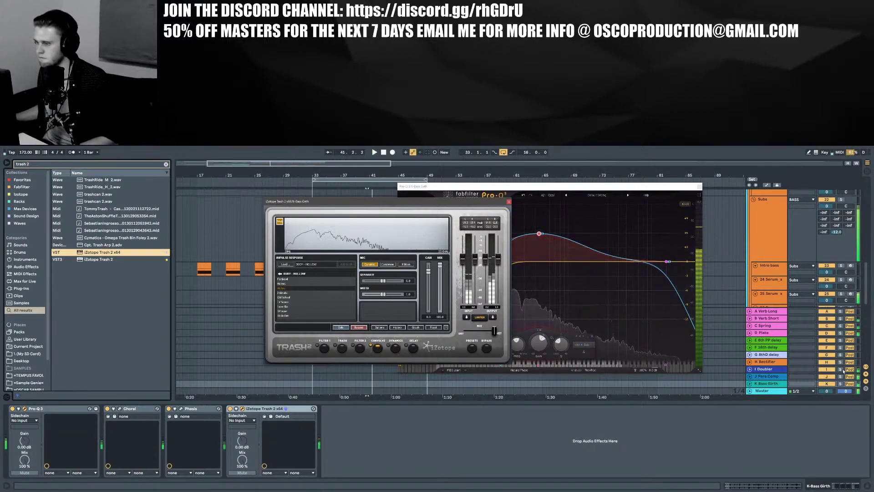
key("space")
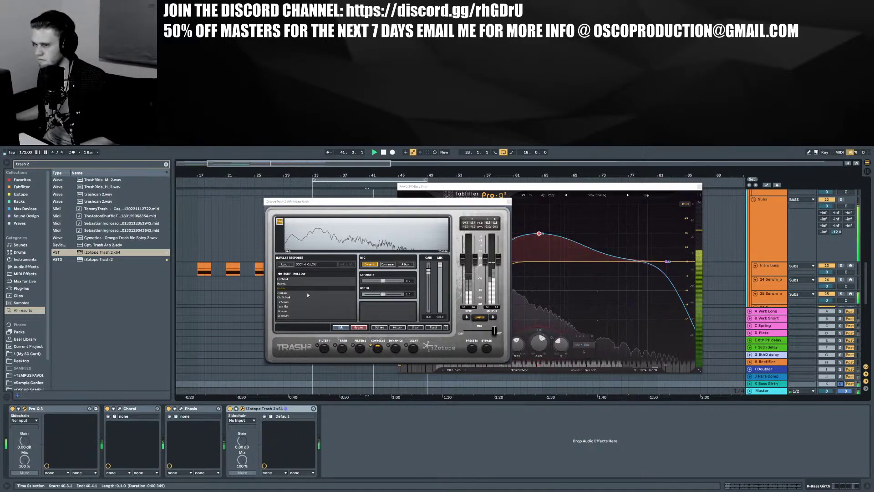
Raise the Convolve module's Separate and Width settings to near maximum, checking each change during playback
left_click_drag(383, 281, 415, 282)
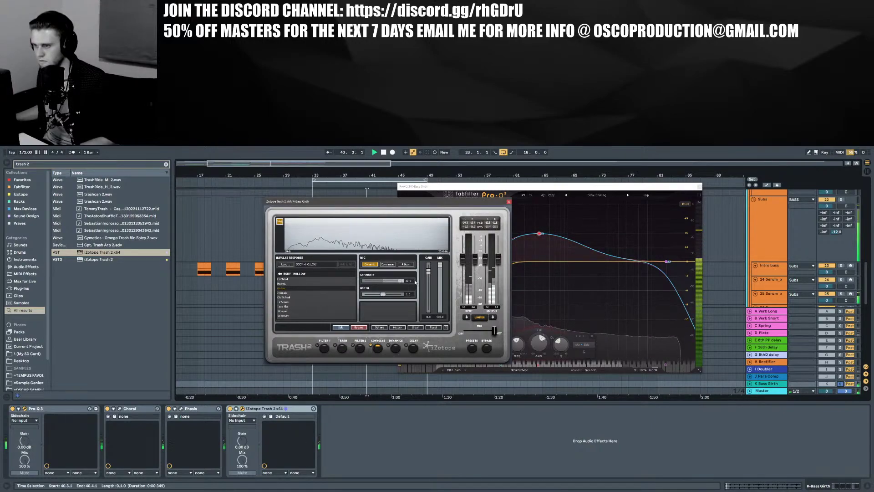
key("space")
key("space")
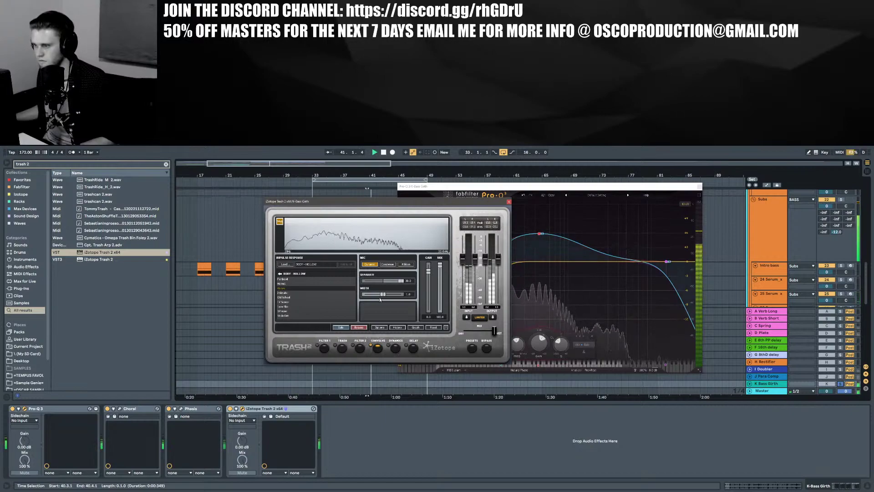
left_click_drag(383, 294, 414, 293)
key("space")
key("space")
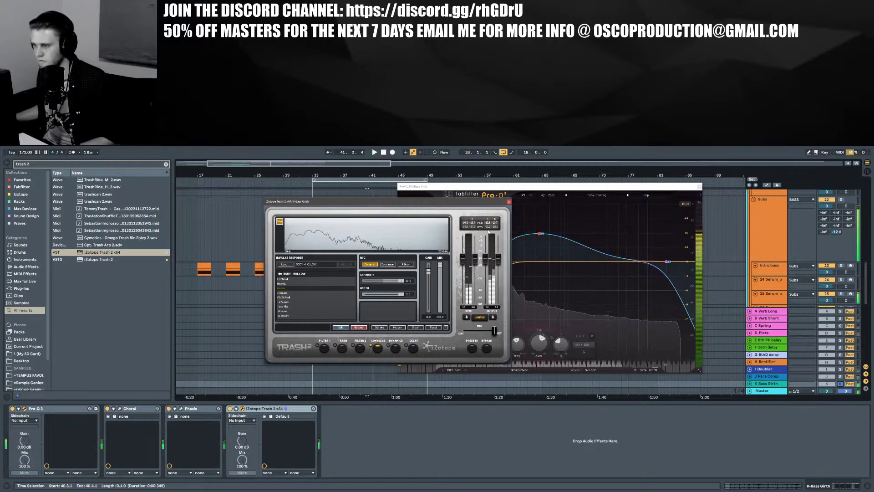
left_click(509, 201)
Open Insight 2 on the Master track and examine the bass's sound field and spectrogram during playback
left_click(762, 391)
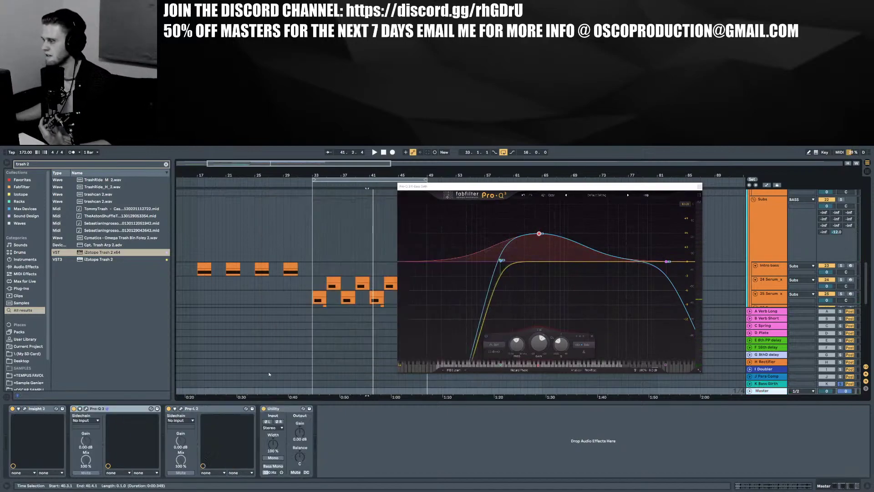
left_click(25, 409)
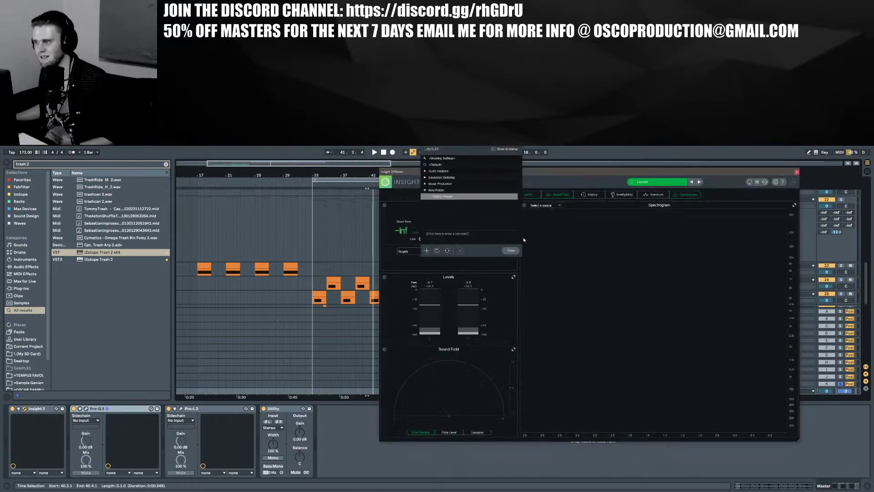
left_click(511, 250)
key("space")
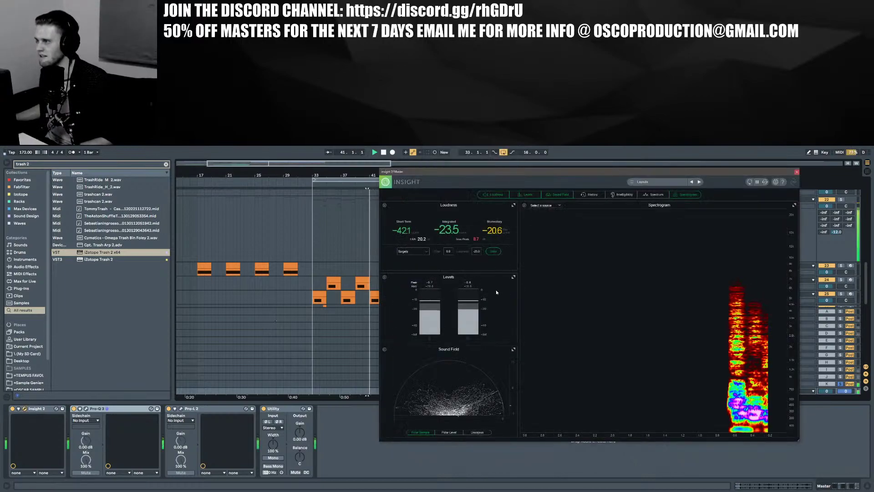
key("space")
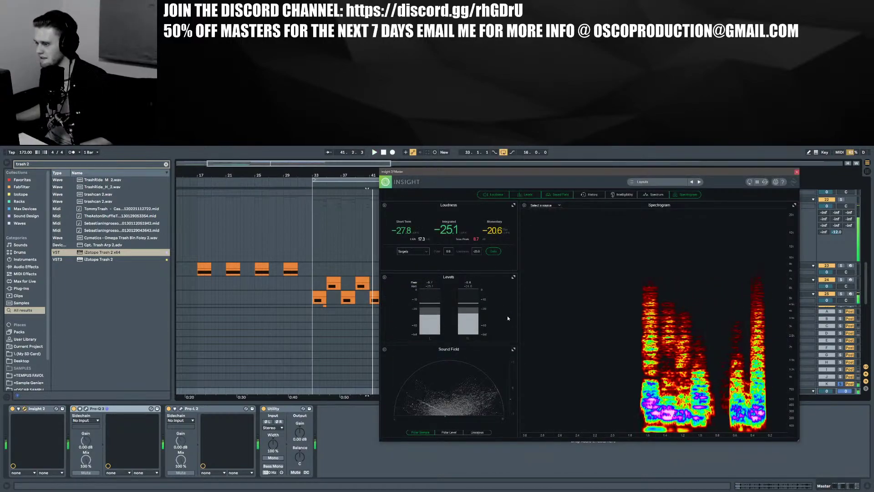
Play the soloed Bass Girth return and compare it in mono and stereo with the Utility on the Master track
left_click(352, 394)
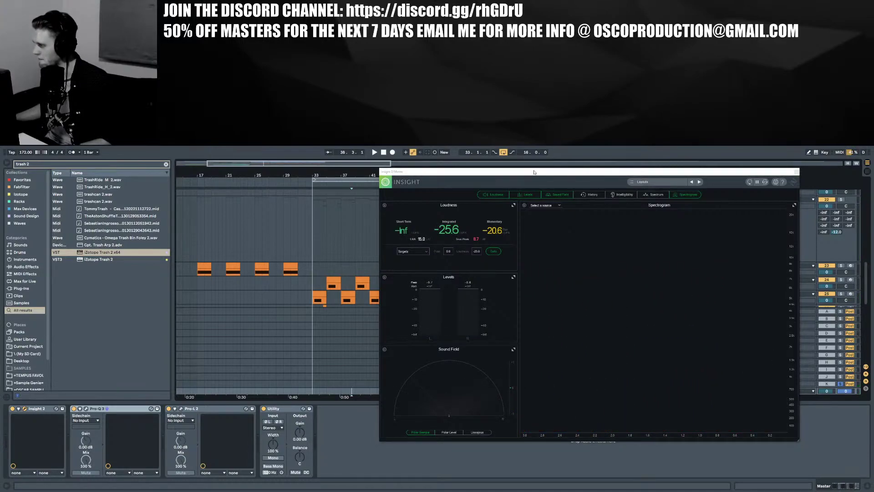
left_click_drag(534, 172, 447, 177)
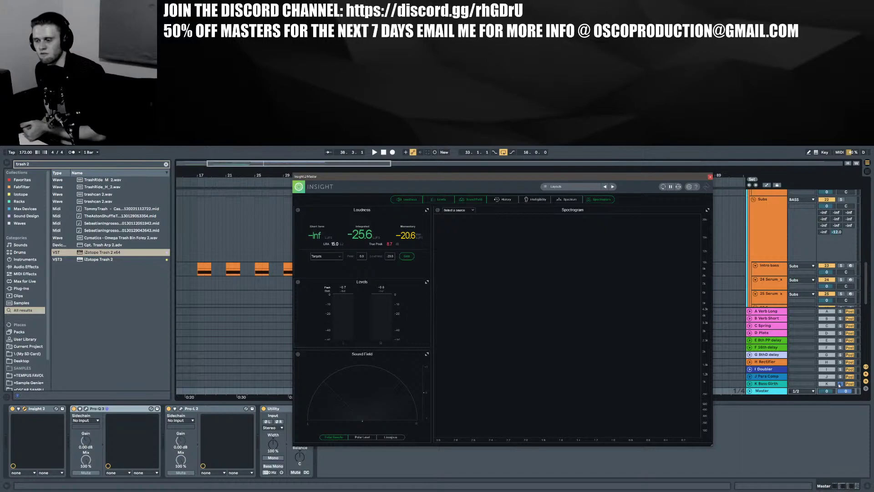
left_click(766, 390)
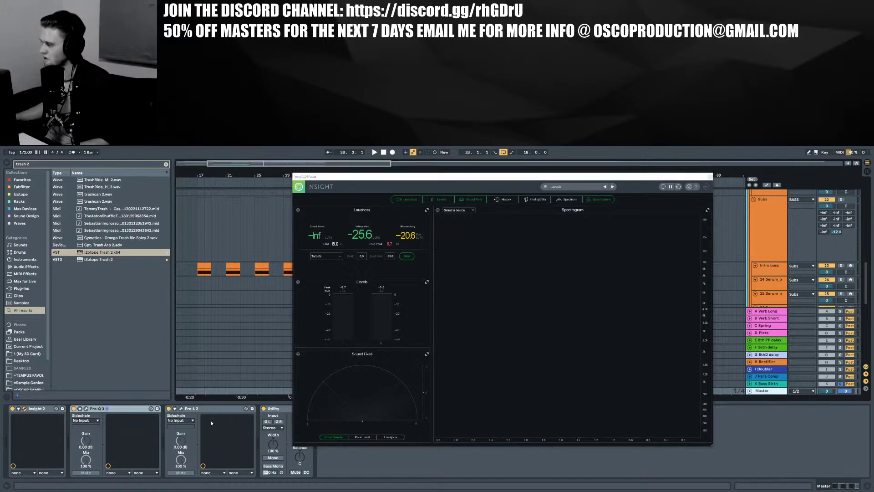
left_click(272, 458)
key("space")
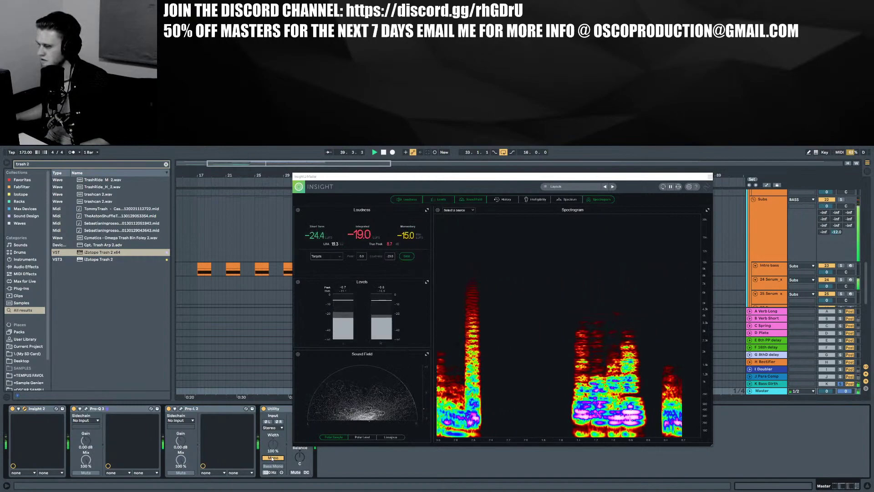
left_click(272, 457)
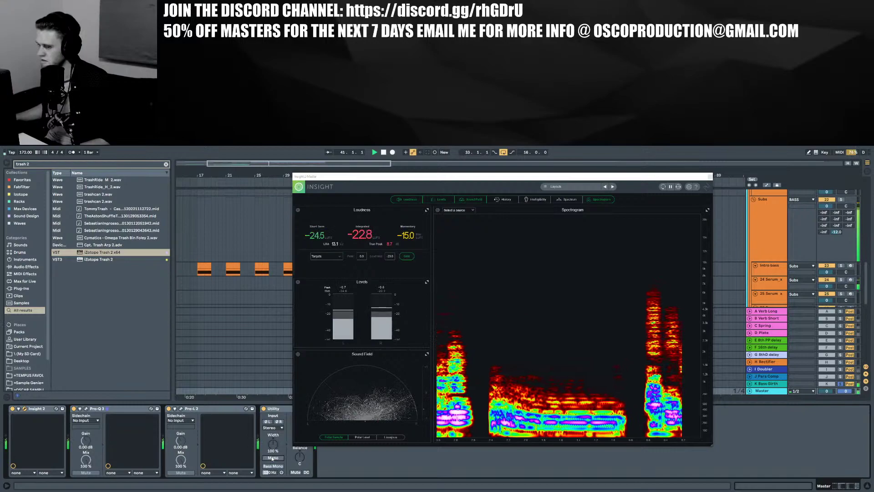
left_click(273, 458)
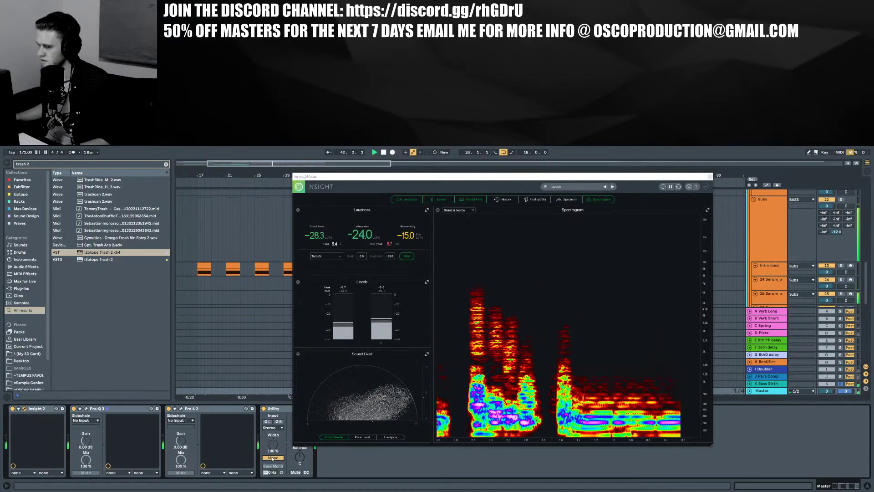
key("space")
Unsolo the Bass Girth return and play the full mix, comparing mono and stereo with the Master's Utility
left_click(839, 383)
key("space")
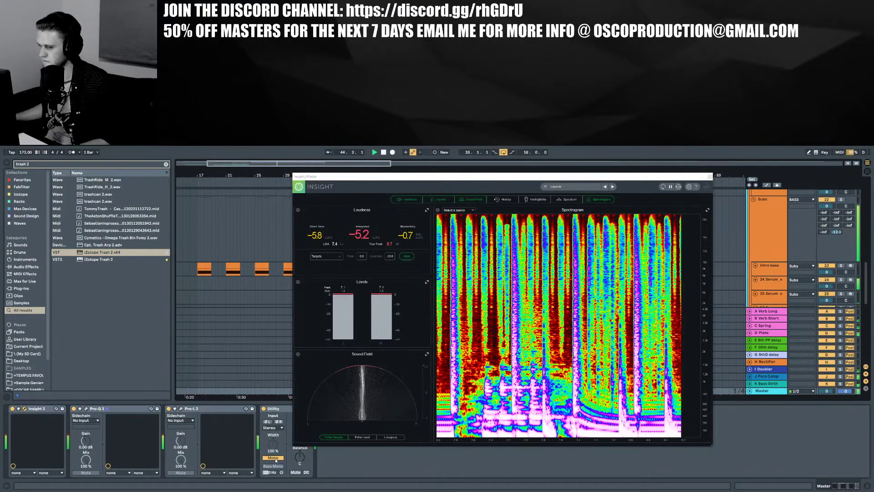
left_click(273, 458)
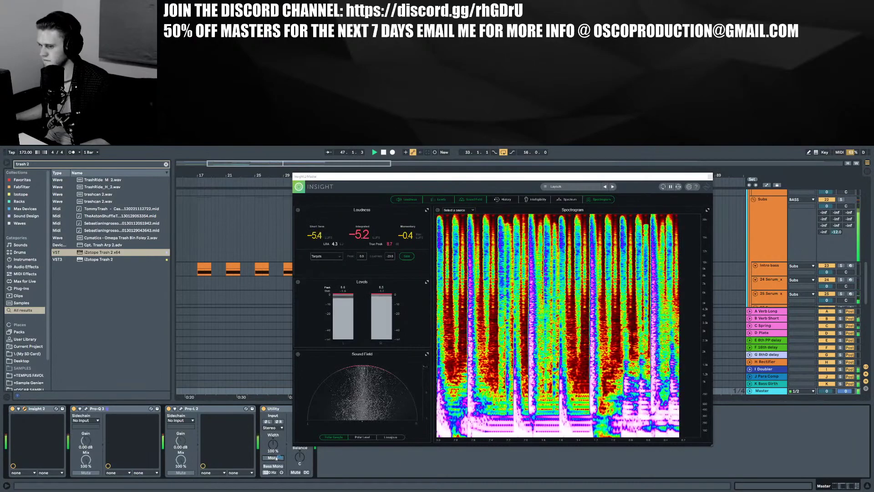
left_click(274, 458)
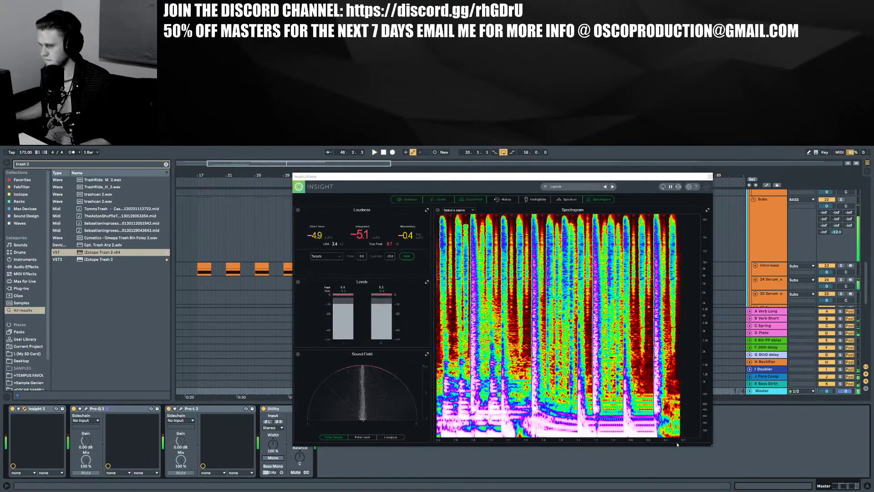
Search the browser for "image" and add S1 Imager Stereo after iZotope Trash 2 on the Bass Girth return
left_click(776, 384)
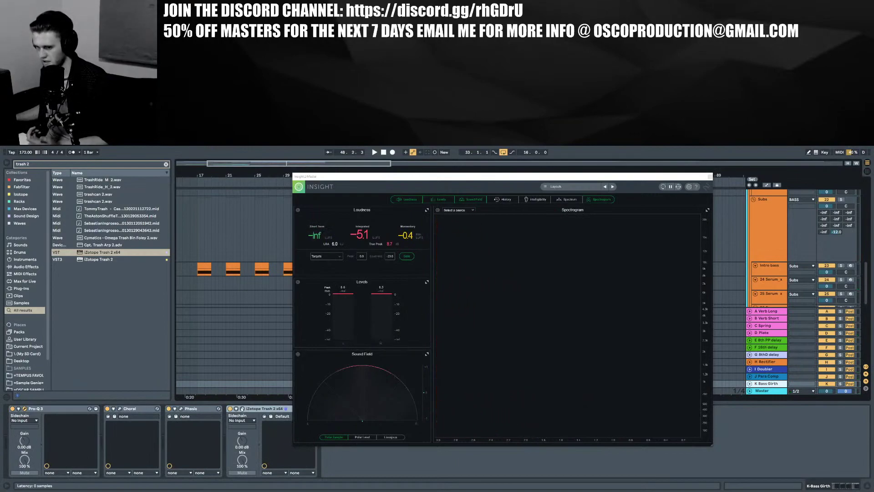
key("ctrl+f")
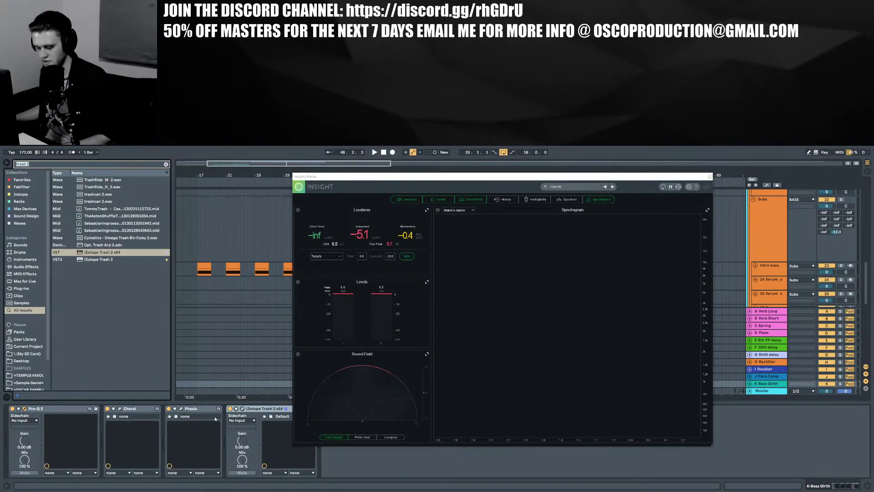
type("s2")
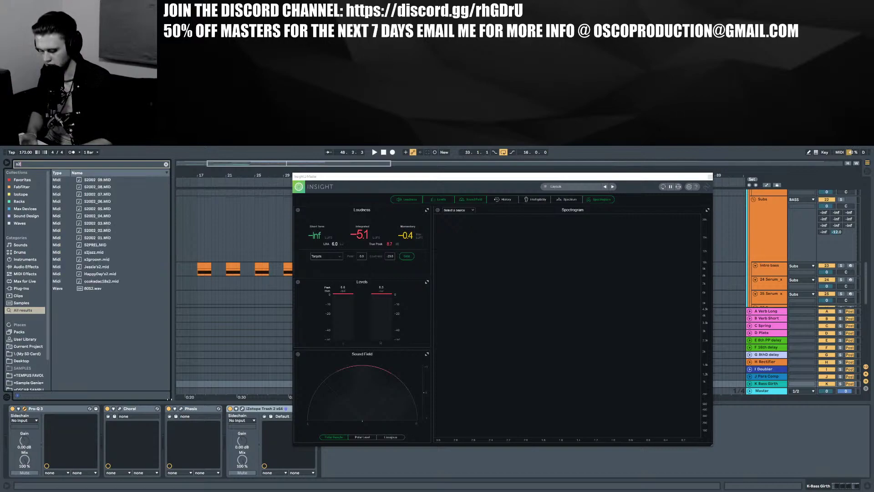
key("BackSpace")
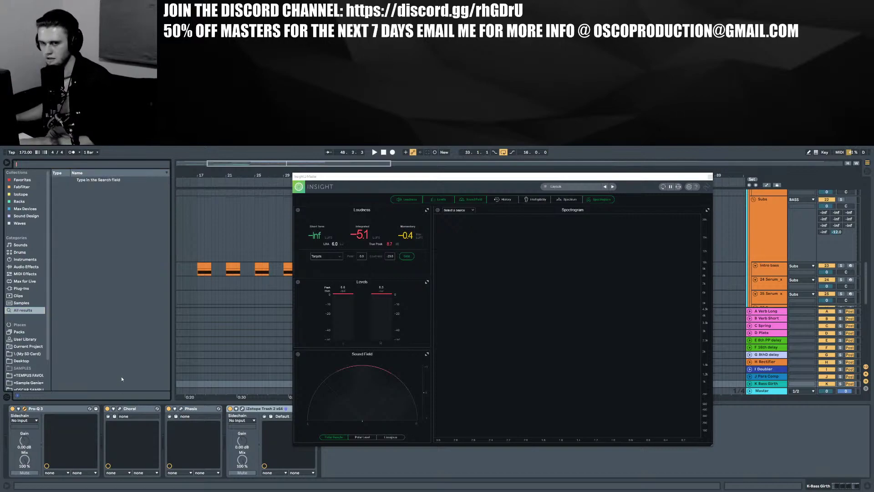
type("imagewr")
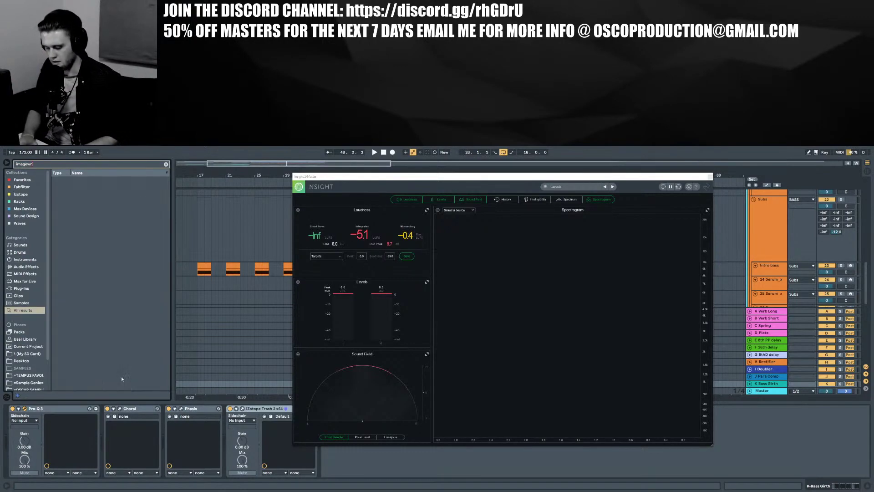
key("BackSpace")
key("BackSpace")
left_click_drag(166, 246, 171, 444)
left_click(108, 387)
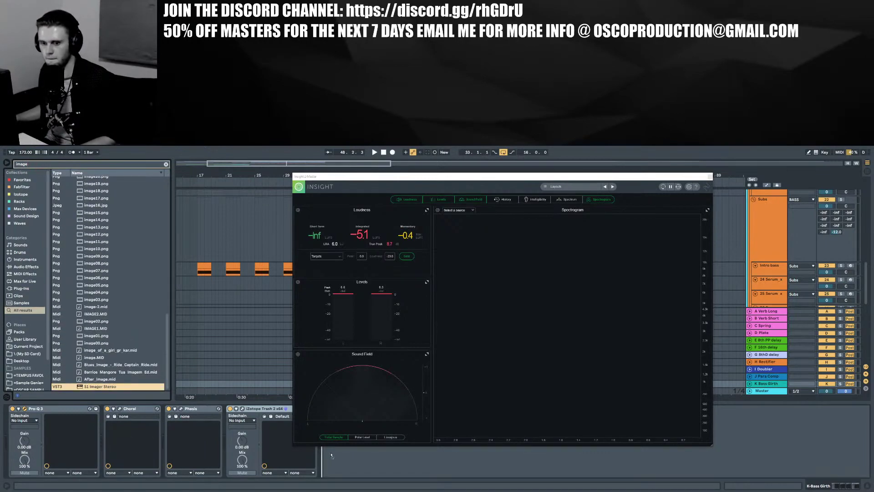
left_click_drag(331, 454, 332, 455)
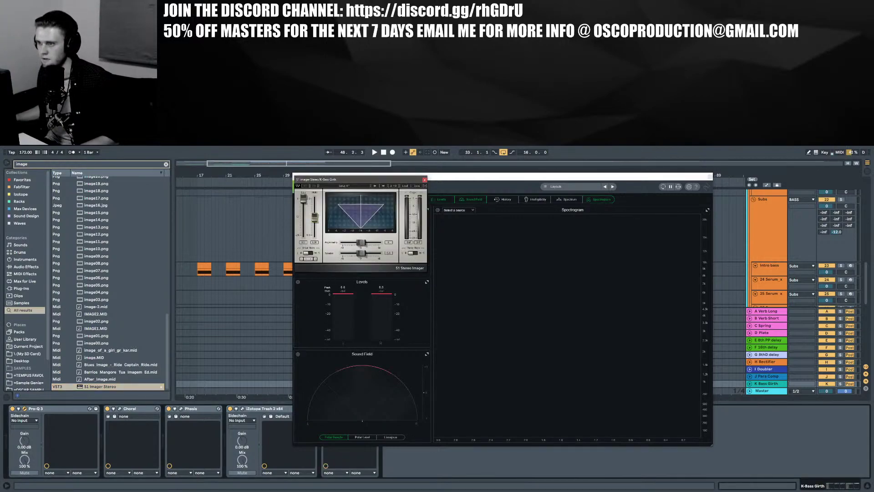
Narrow the stereo width slightly in the S1 Imager on the Bass Girth return and play the loop
left_click_drag(314, 217, 314, 222)
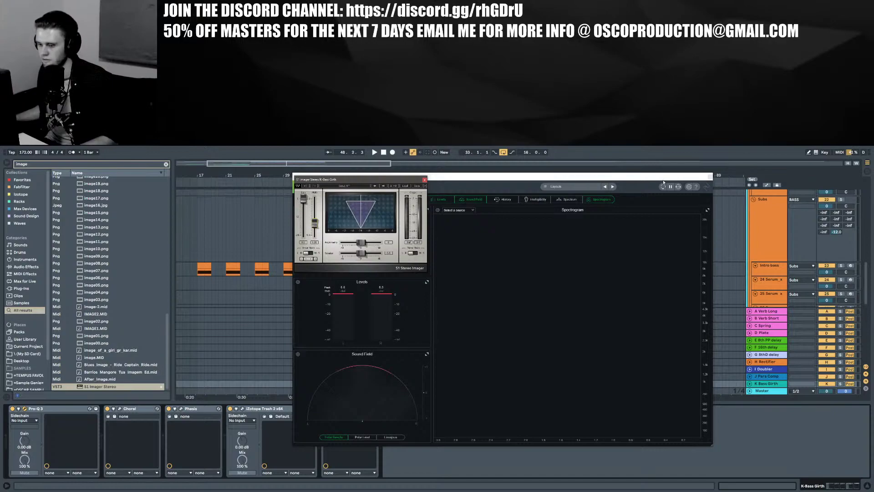
key("space")
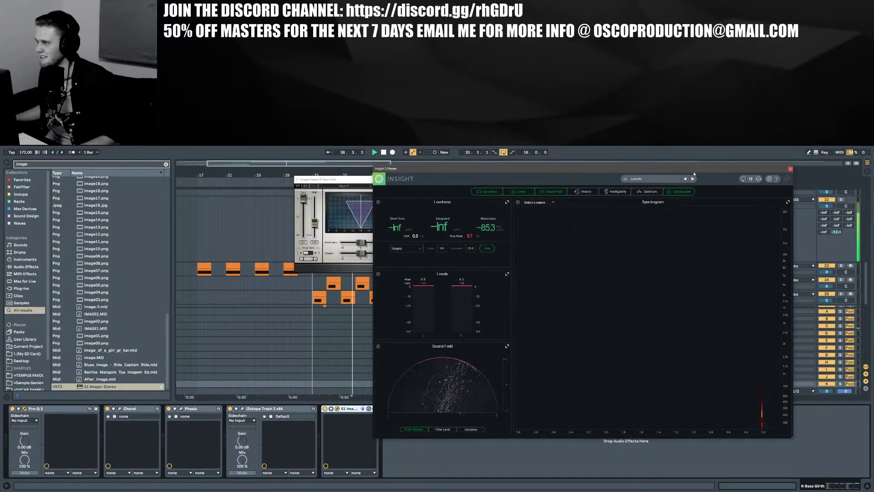
left_click_drag(340, 179, 266, 185)
Close the Insight, Pro-Q 3 and S1 Stereo Imager plug-in windows
left_click(791, 169)
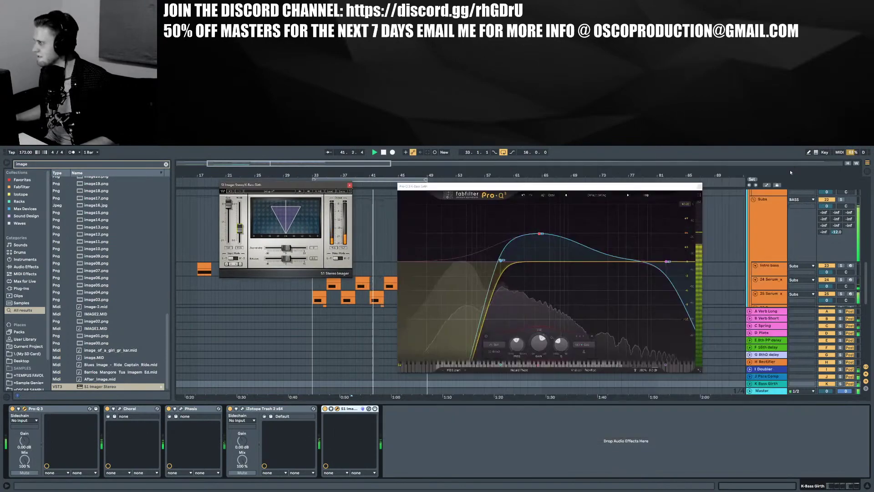
left_click(697, 186)
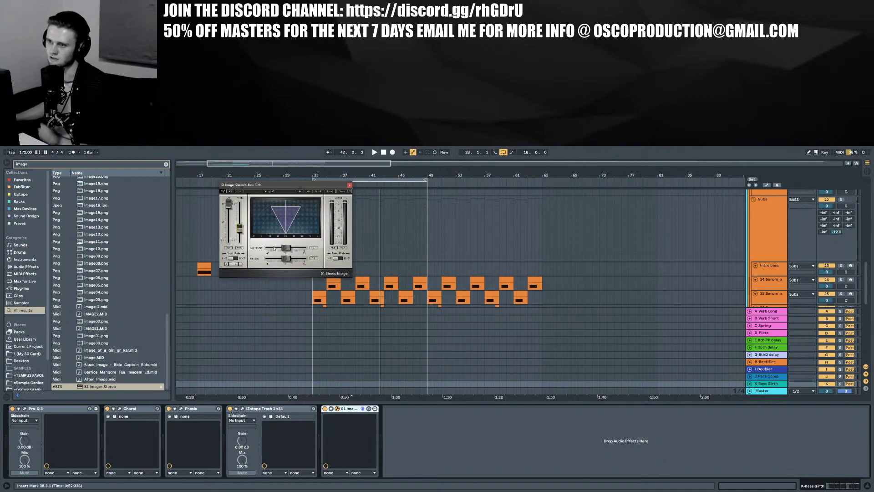
left_click(350, 185)
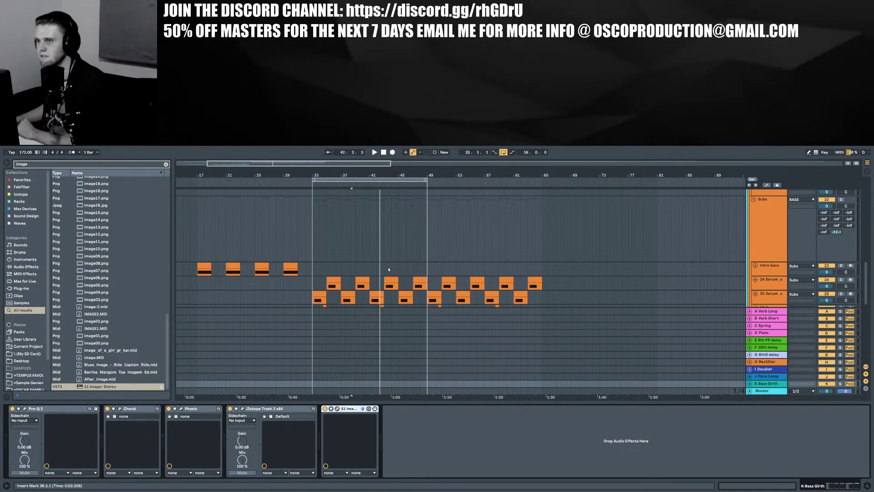
Hide the return tracks and the device view to give the arrangement tracks more room
left_click(867, 485)
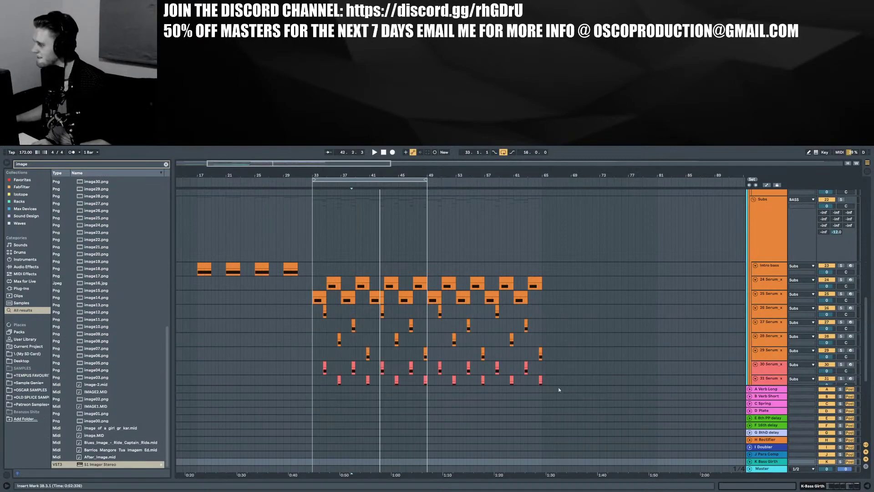
left_click(866, 485)
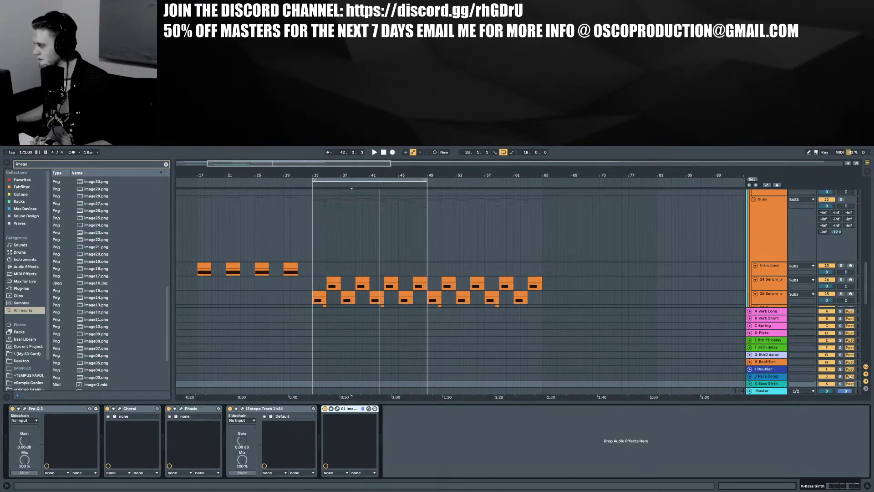
scroll(811, 365, "down", 3)
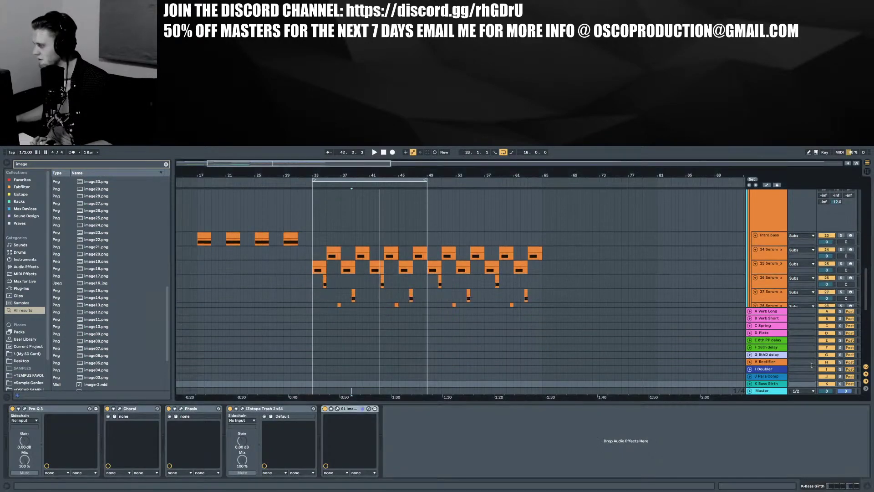
left_click(866, 373)
scroll(368, 315, "down", 3)
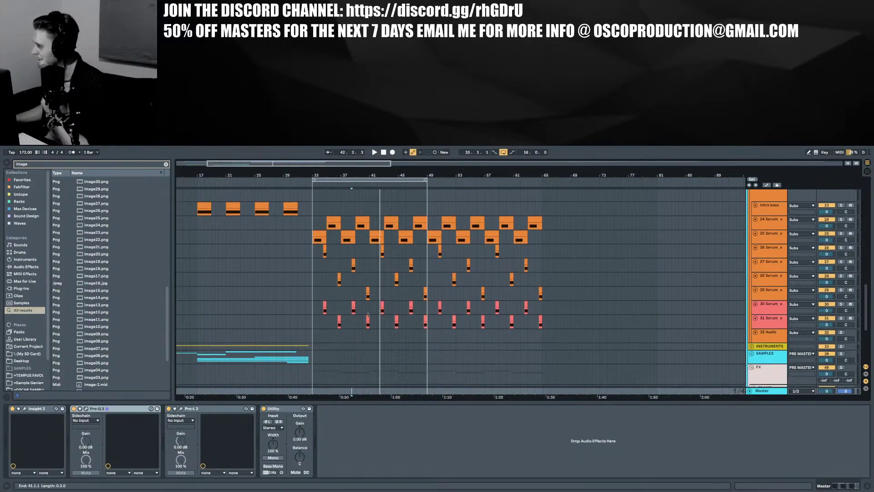
scroll(367, 316, "down", 12)
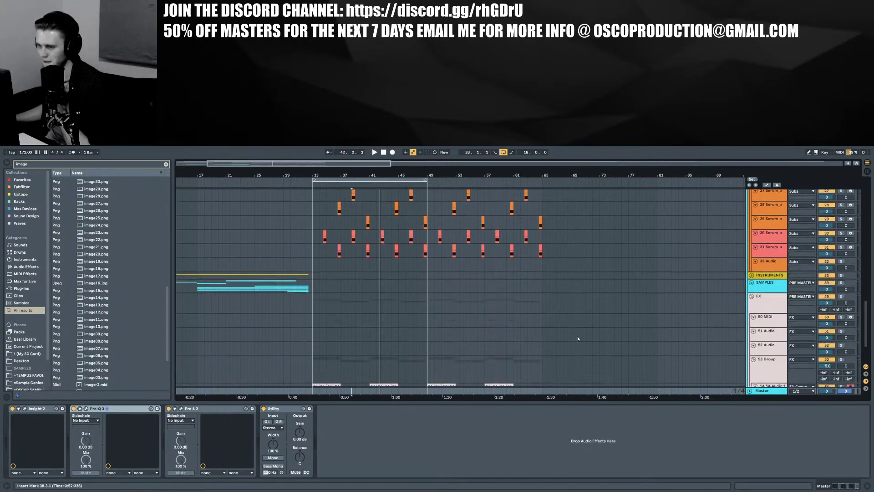
scroll(577, 339, "up", 12)
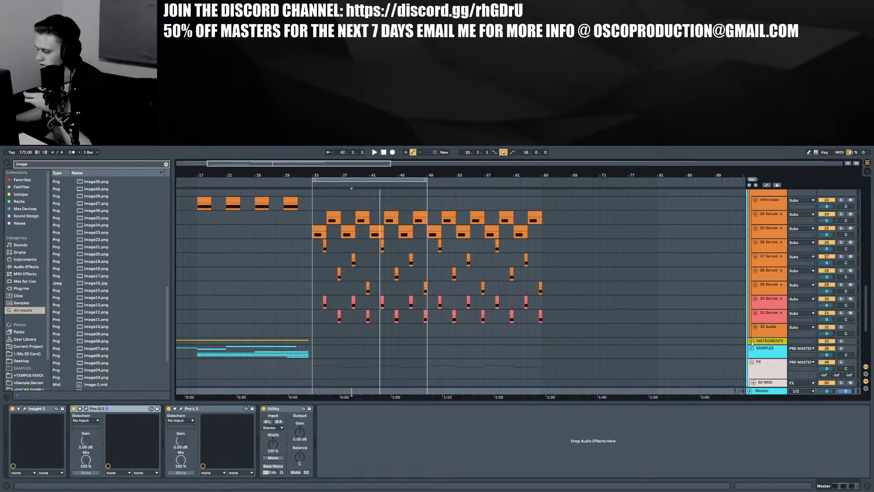
left_click_drag(869, 314, 871, 345)
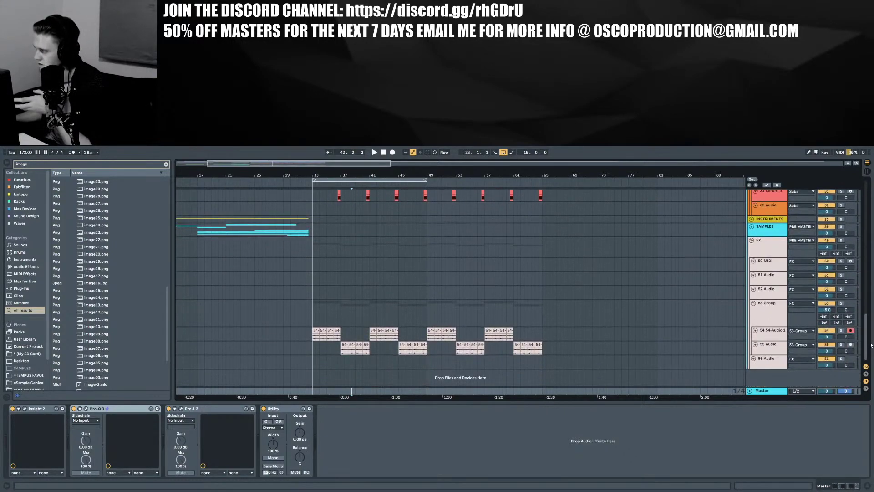
scroll(871, 345, "up", 4)
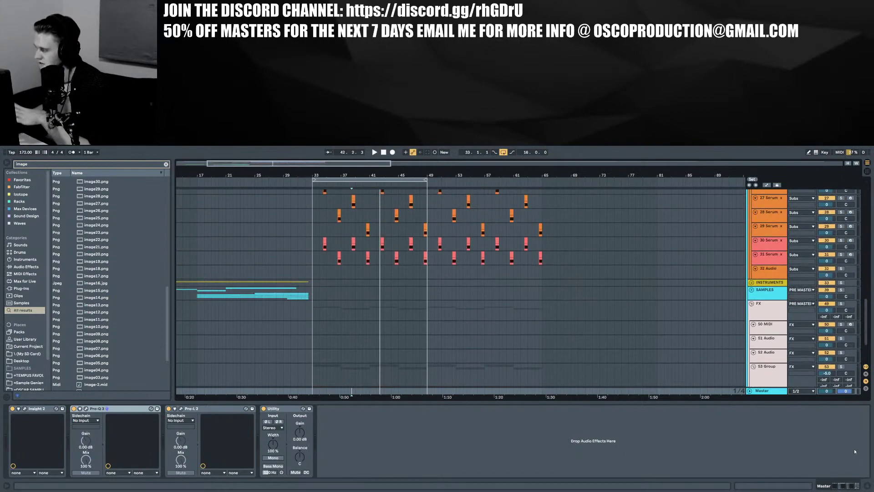
left_click(867, 486)
Look over the Subs, Instruments, Samples and FX tracks in the arrangement
scroll(635, 382, "up", 3)
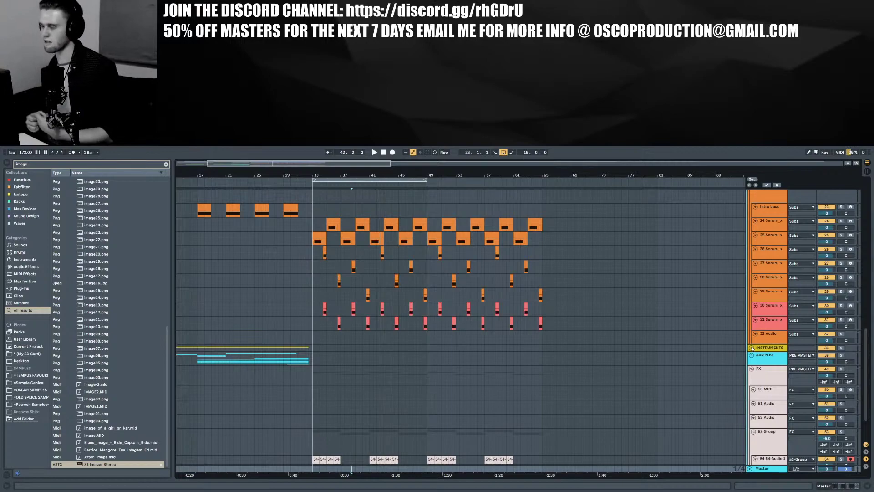
scroll(764, 347, "down", 3)
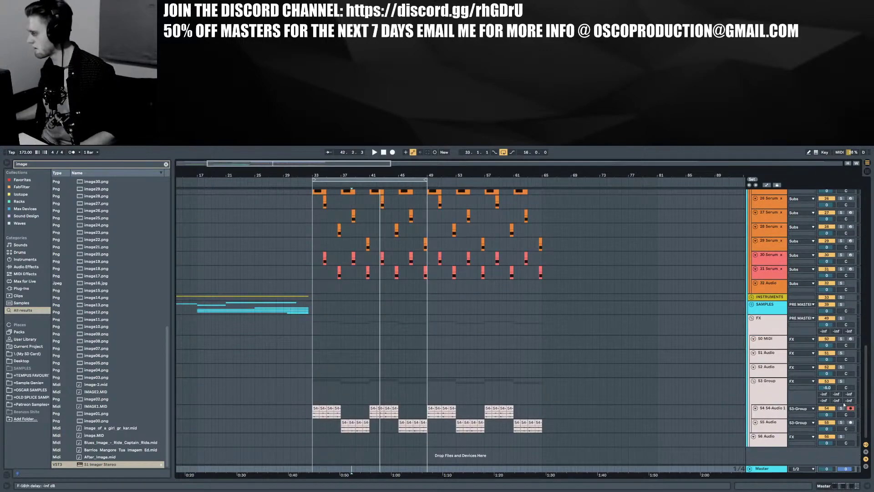
scroll(843, 403, "up", 3)
scroll(833, 402, "down", 3)
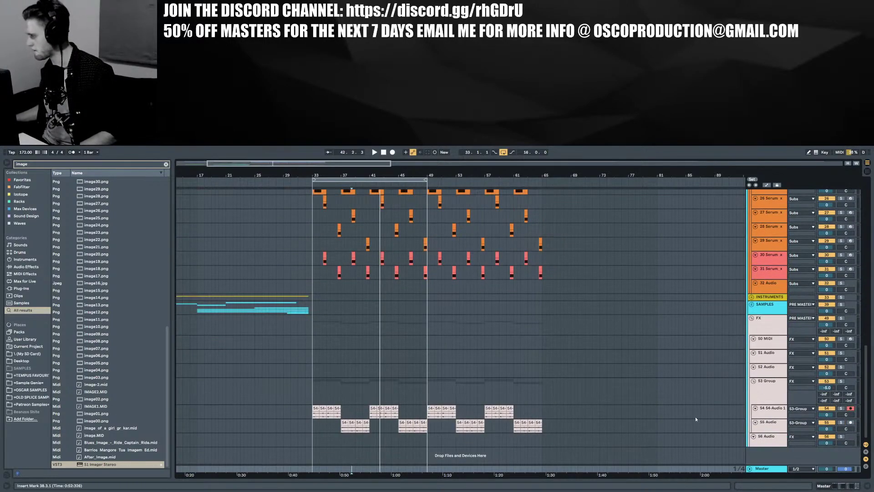
scroll(496, 384, "up", 3)
scroll(795, 397, "down", 3)
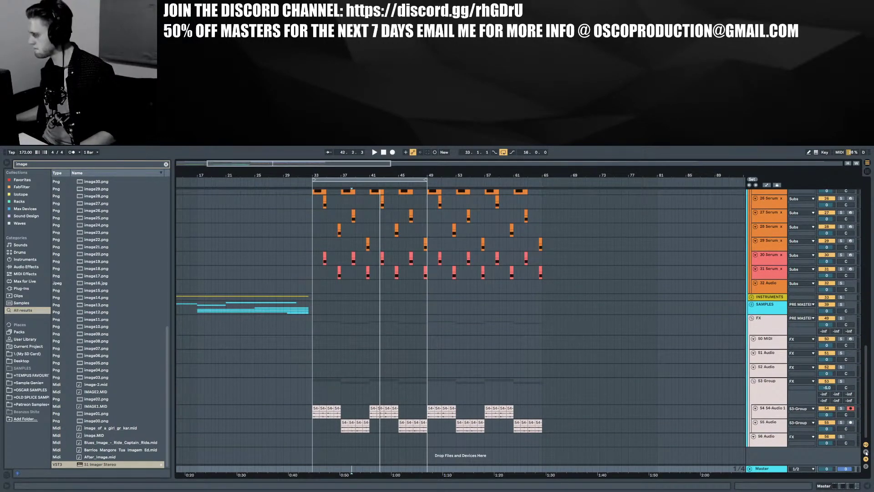
scroll(811, 299, "up", 8)
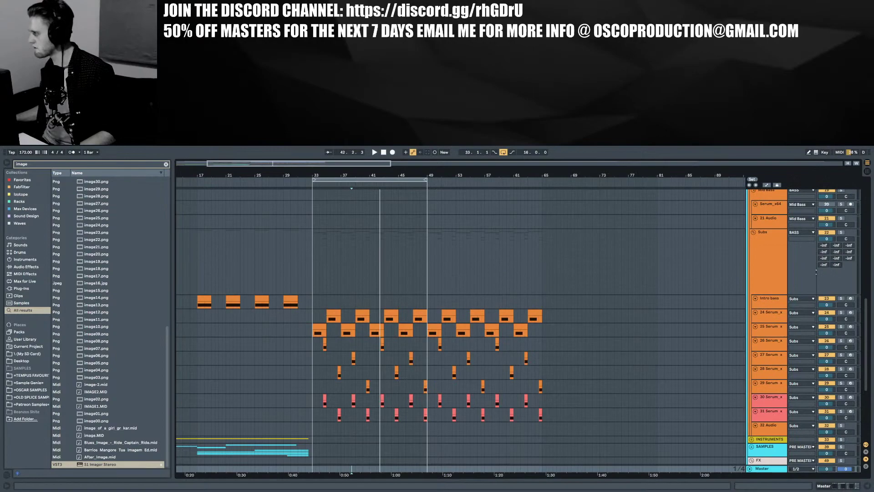
scroll(800, 285, "down", 4)
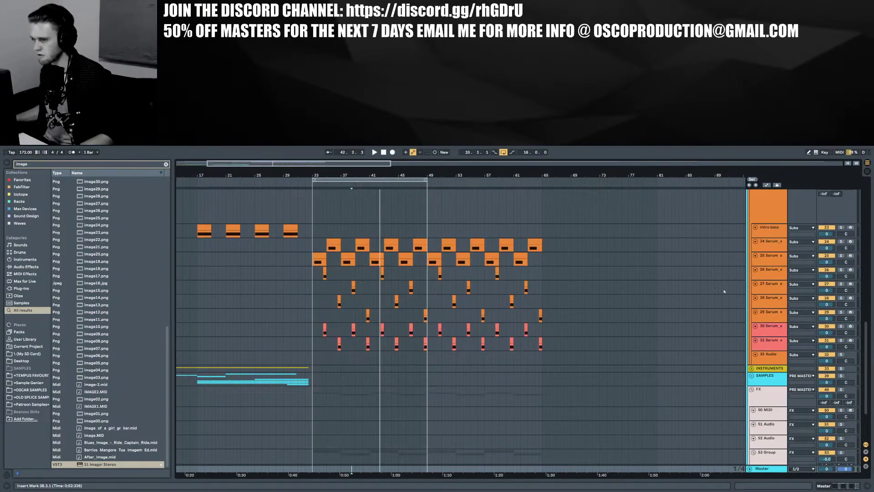
Expand the 26 and 27 Serum tracks, raise track 26's Bass Girth send to about -17.8 dB and play the loop
left_click_drag(776, 293, 776, 312)
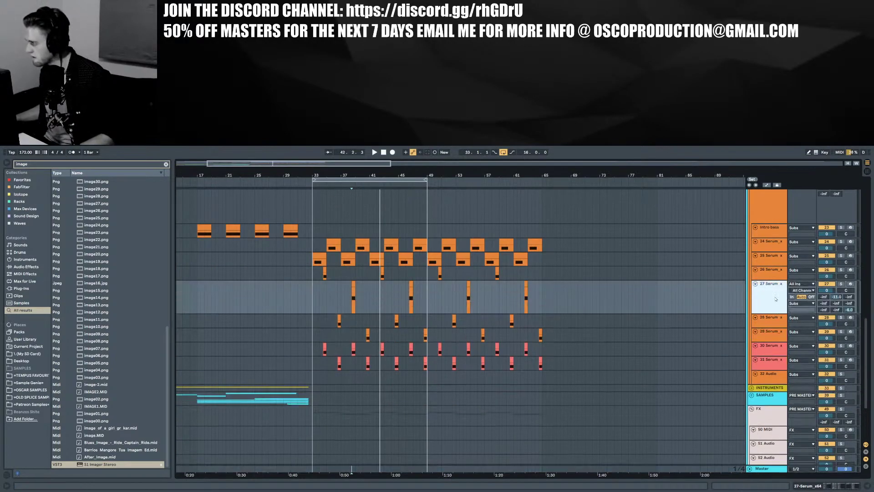
left_click_drag(773, 280, 778, 312)
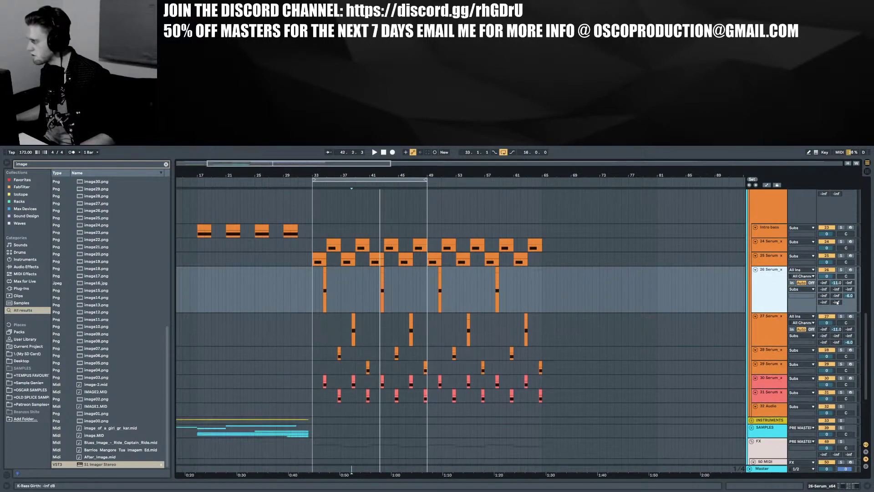
left_click(836, 303)
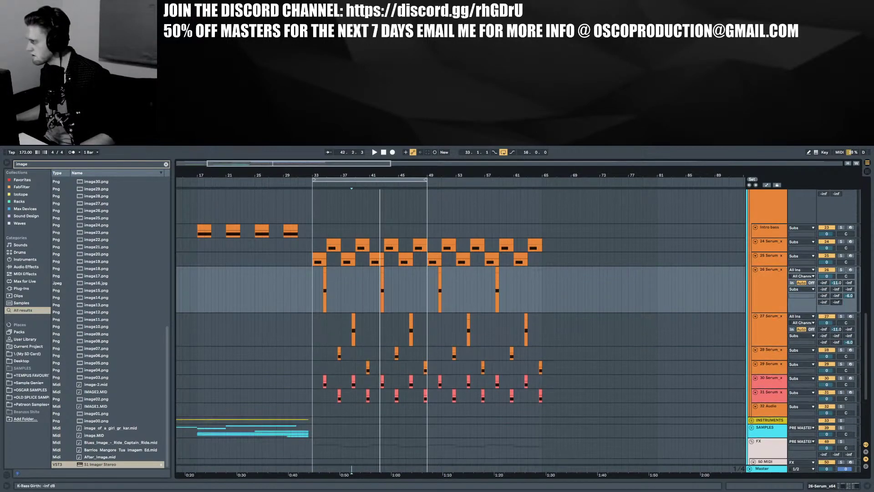
left_click(315, 294)
key("space")
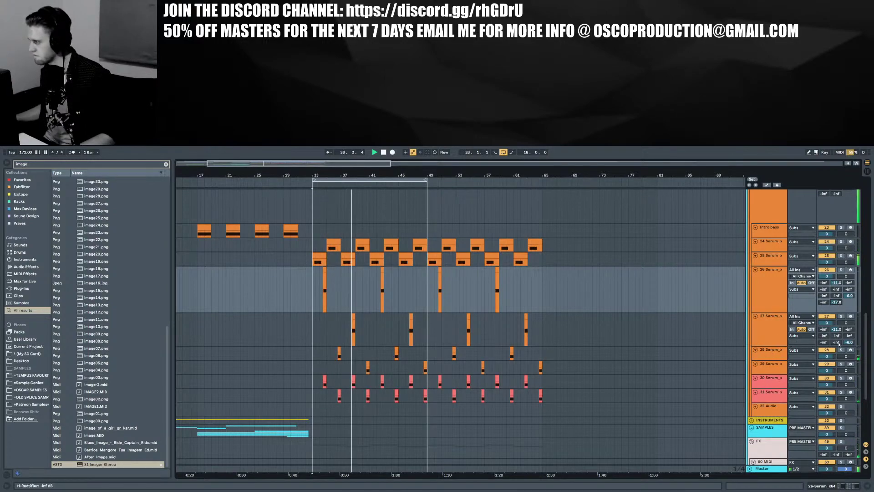
Expand the 27 Serum track to its full controls and raise its Bass Girth send while replaying the loop
left_click_drag(835, 346, 836, 321)
key("space")
key("space")
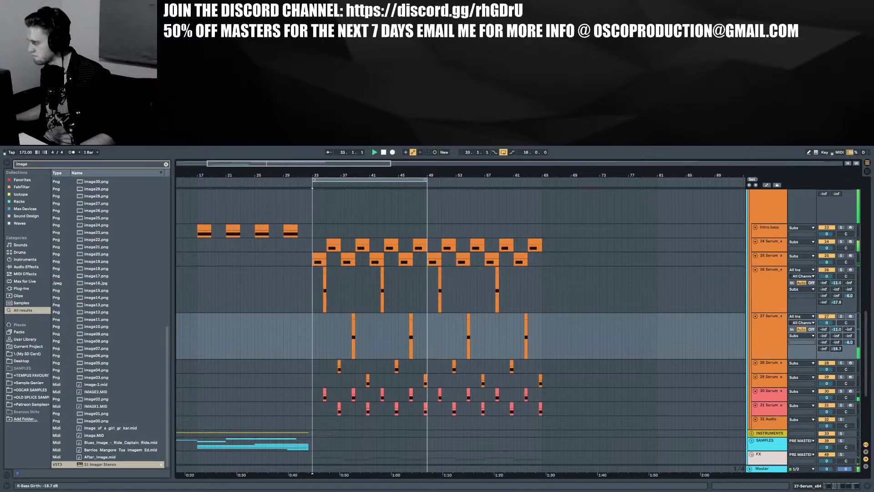
scroll(455, 355, "down", 1)
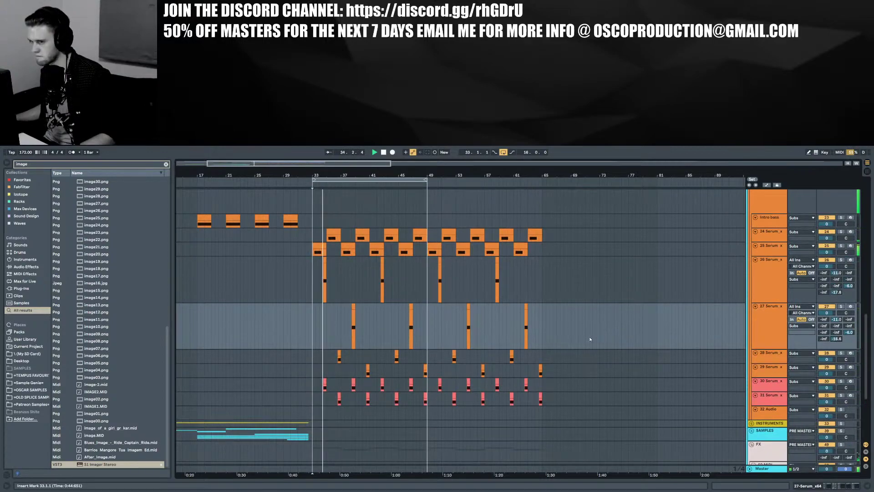
scroll(587, 345, "down", 3)
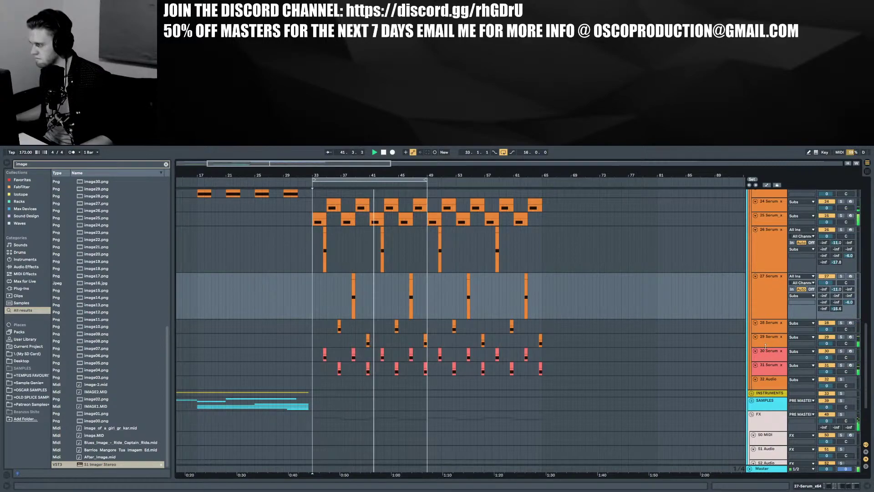
Expand the 29 Serum track and raise its Bass Girth send to -17.0 dB while the loop plays
left_click_drag(765, 346, 765, 386)
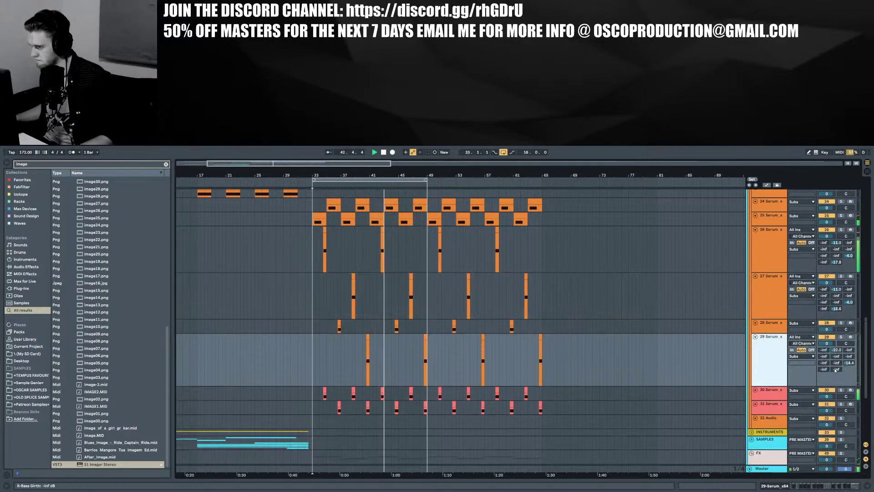
key("space")
key("space")
left_click_drag(835, 370, 835, 360)
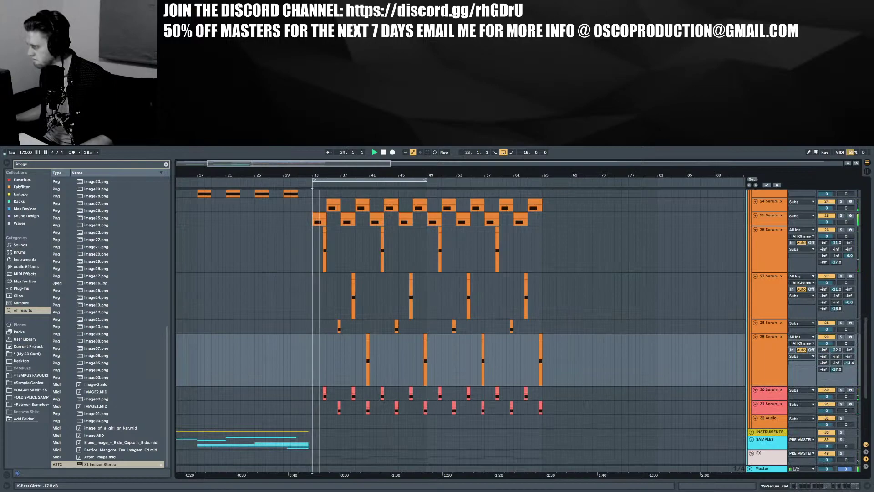
Expand the 28 Serum track and raise its Bass Girth send to about -28 dB
left_click_drag(780, 332, 780, 365)
left_click(779, 356)
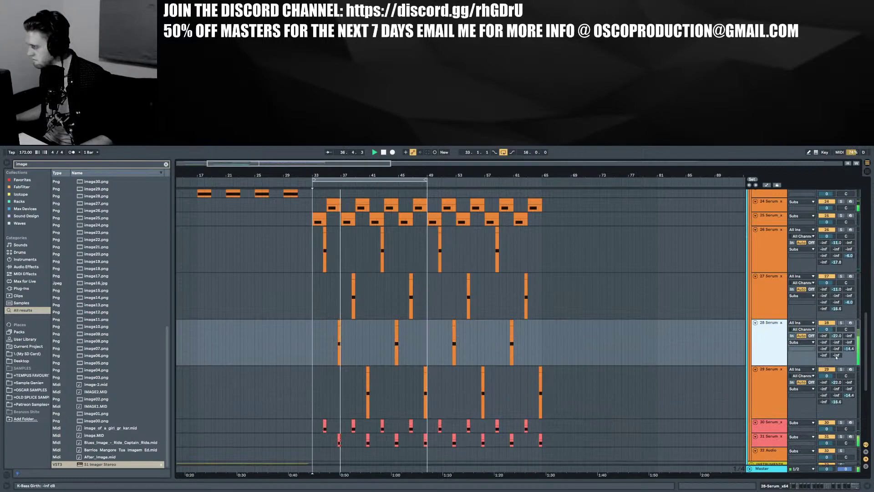
left_click_drag(835, 355, 836, 347)
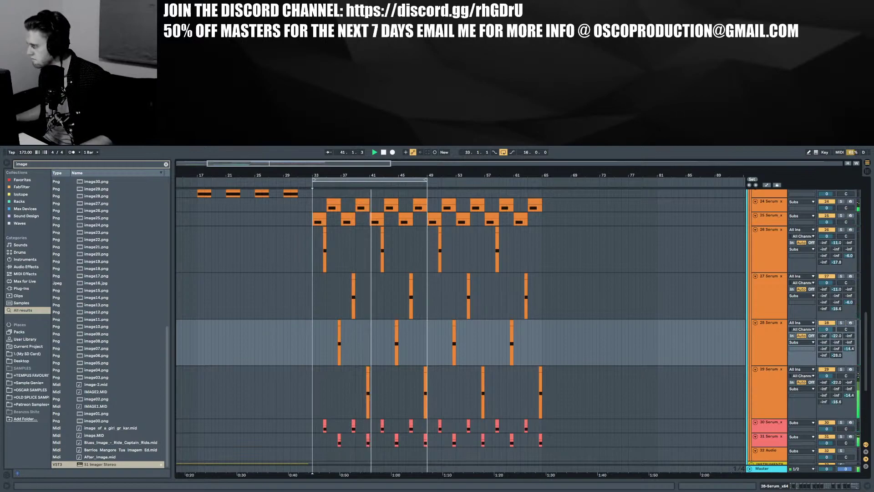
Restart the loop and raise the 29 Serum track's Bass Girth send to about -9 dB
key("space")
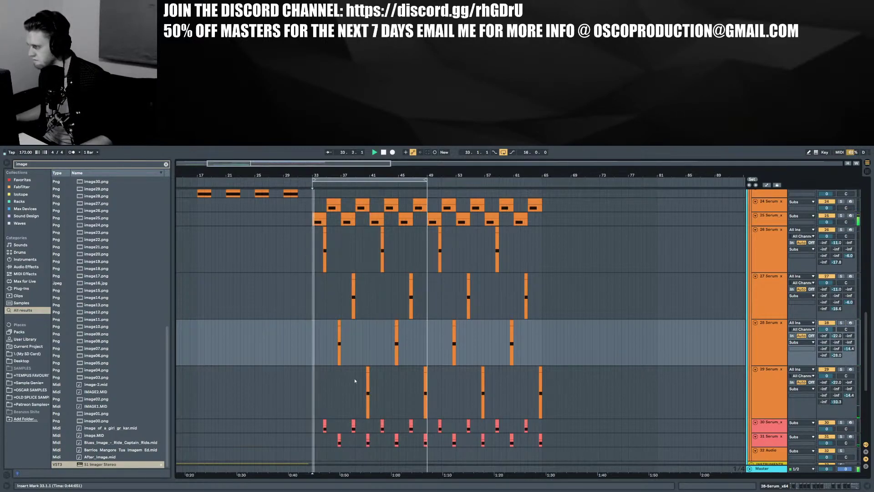
left_click(368, 374)
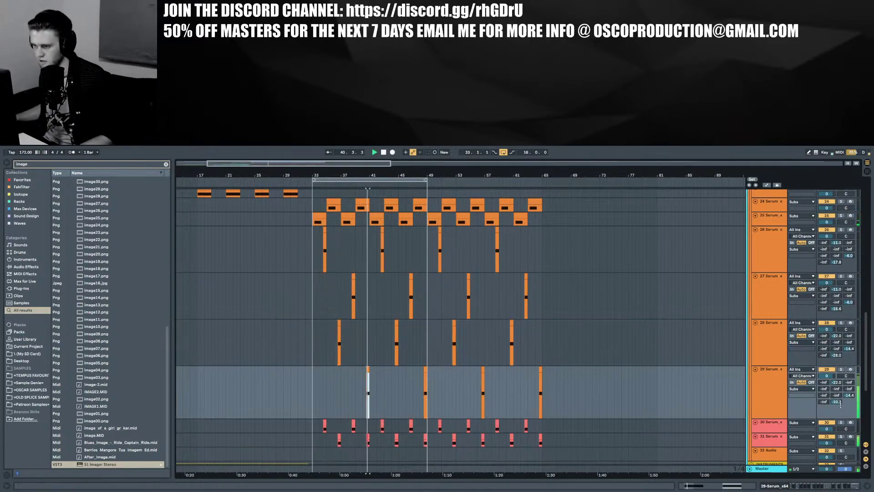
left_click_drag(837, 404, 837, 398)
key("space")
key("space")
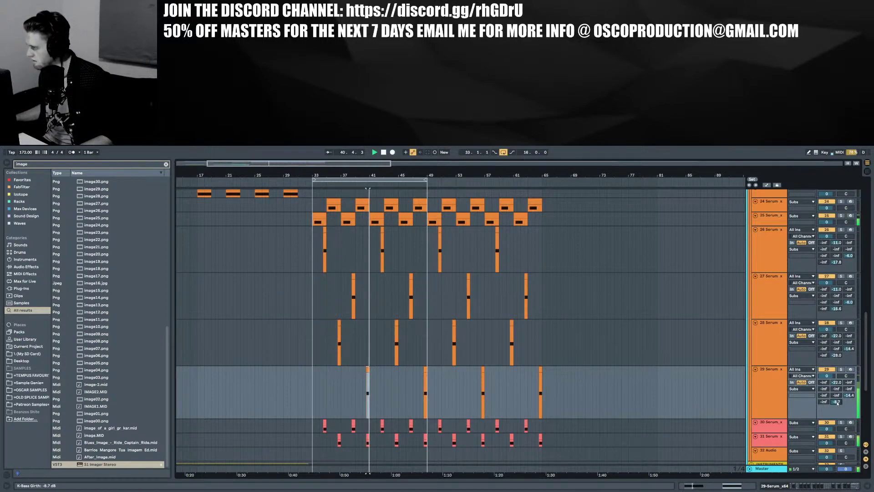
Optimize the arrangement height to shrink the expanded Serum tracks and look over the bass and FX tracks
key("h")
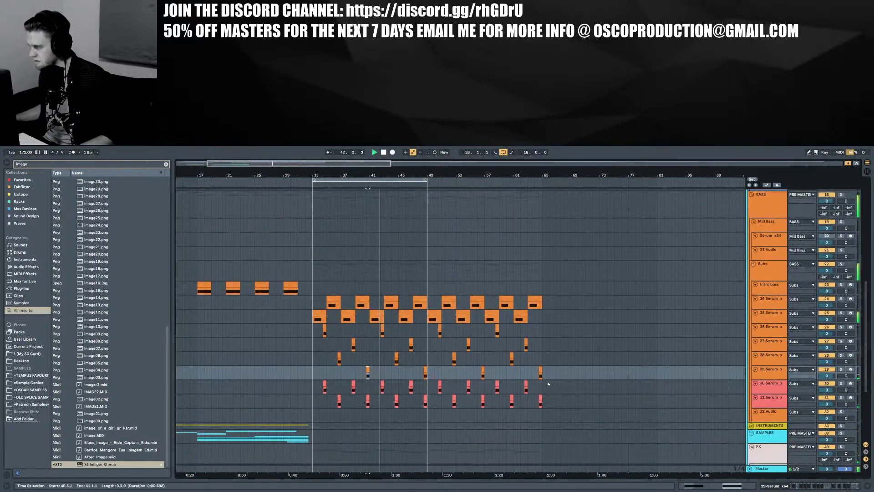
scroll(547, 383, "down", 3)
scroll(486, 374, "down", 3)
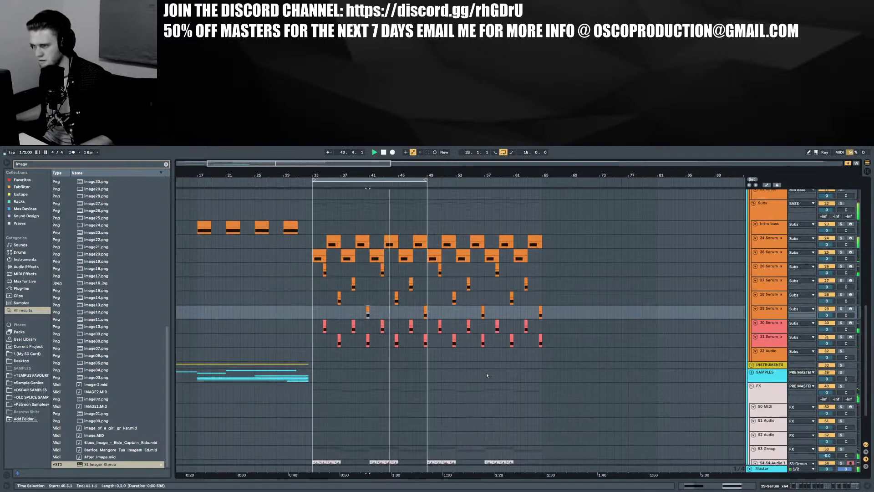
scroll(486, 373, "up", 3)
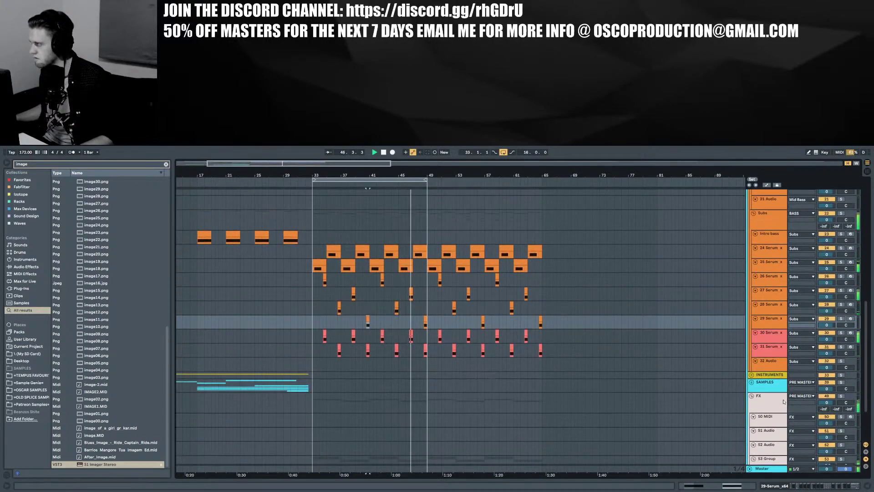
Show the return tracks and audition the Para Comp return in solo
left_click(865, 451)
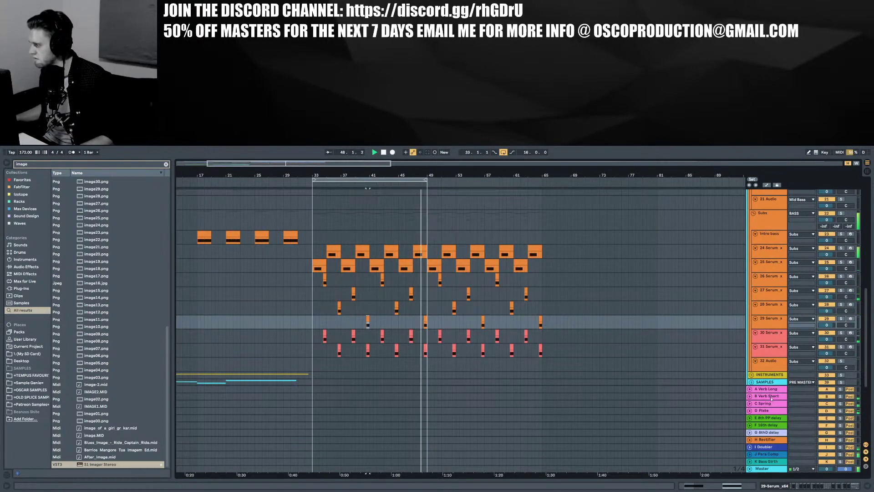
left_click(776, 455)
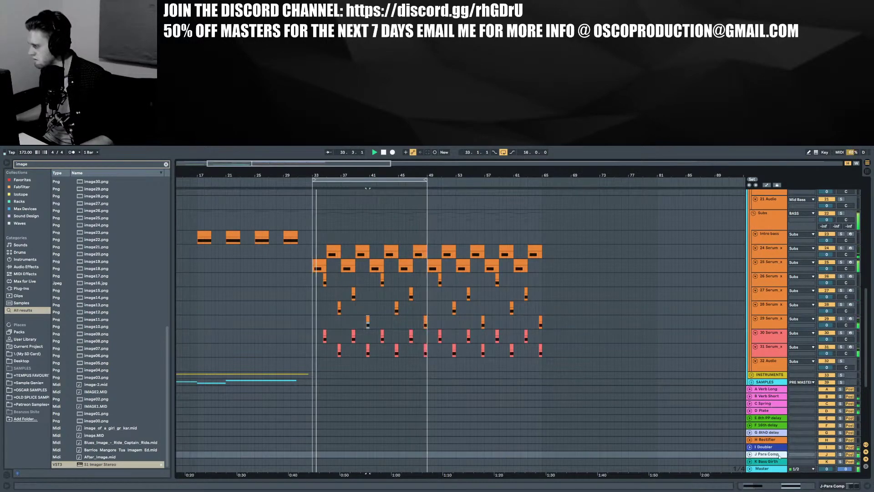
left_click(840, 454)
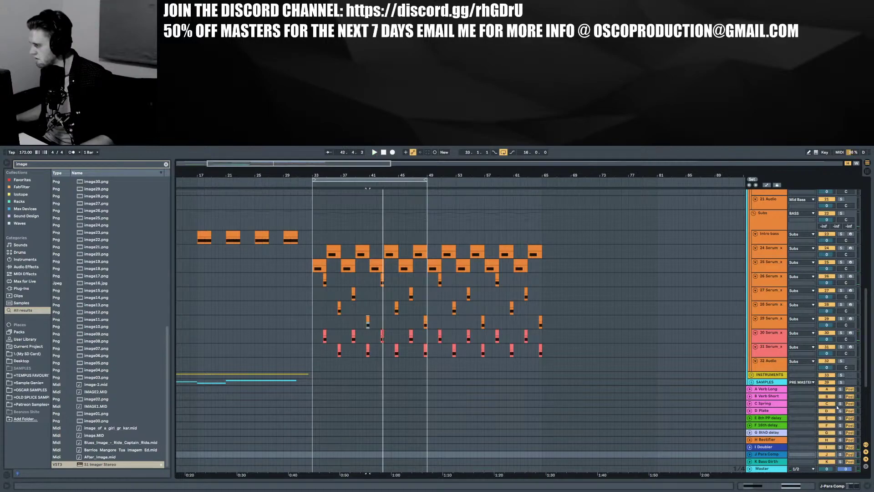
Show the device chain of the 24 Serum track and open the Pro-Q 3 at its end
scroll(783, 323, "up", 3)
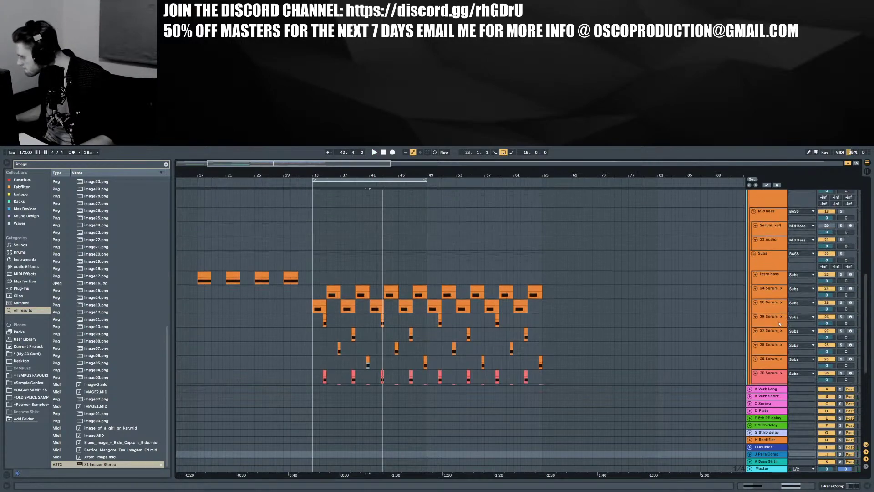
left_click(774, 292)
left_click(838, 488)
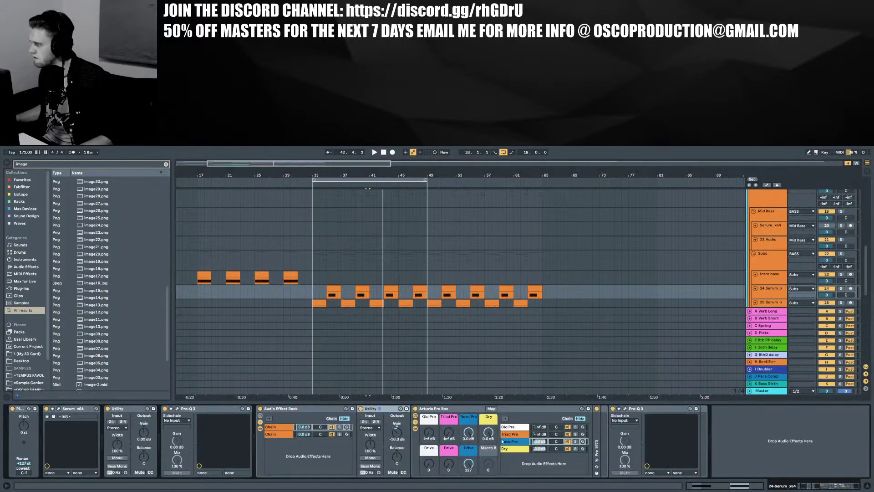
left_click(623, 408)
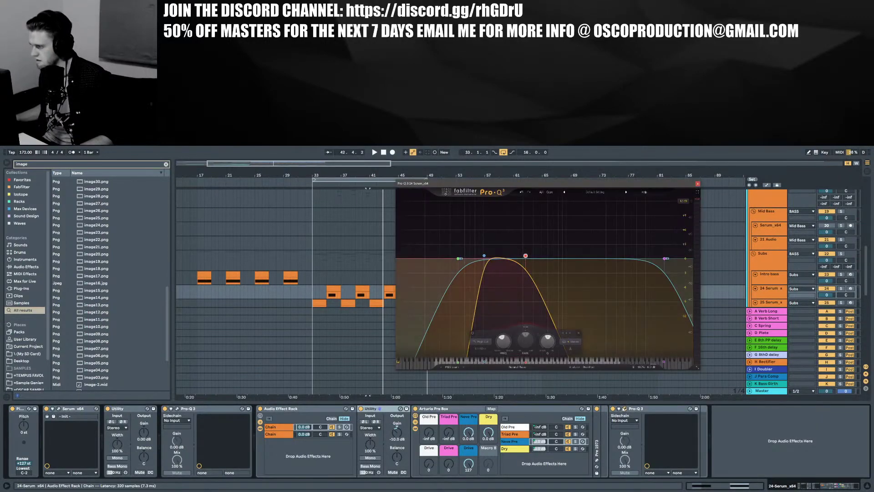
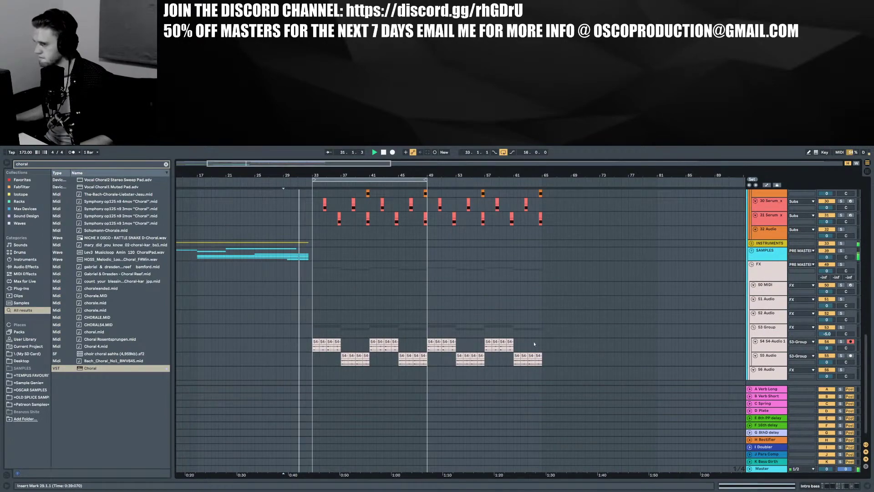
Unfold the Samples group and extend the loop's end from the first half of the drop to bar 65
left_click(751, 251)
scroll(573, 318, "down", 6)
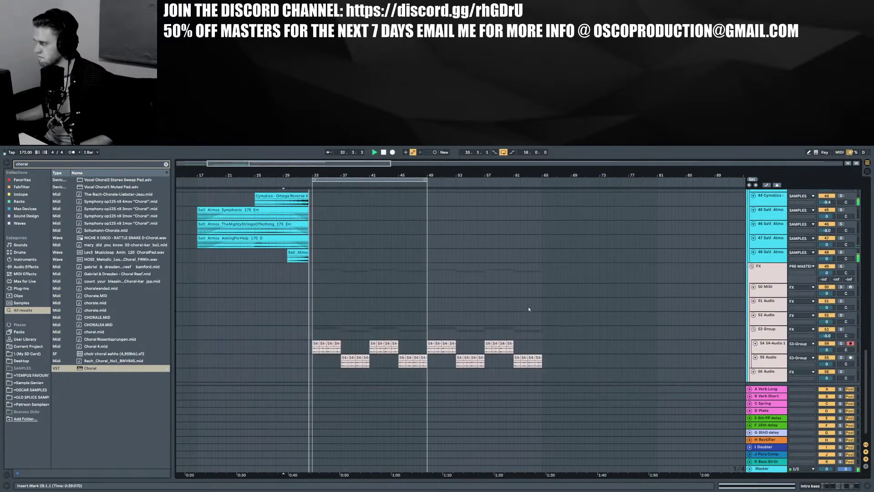
scroll(532, 309, "up", 12)
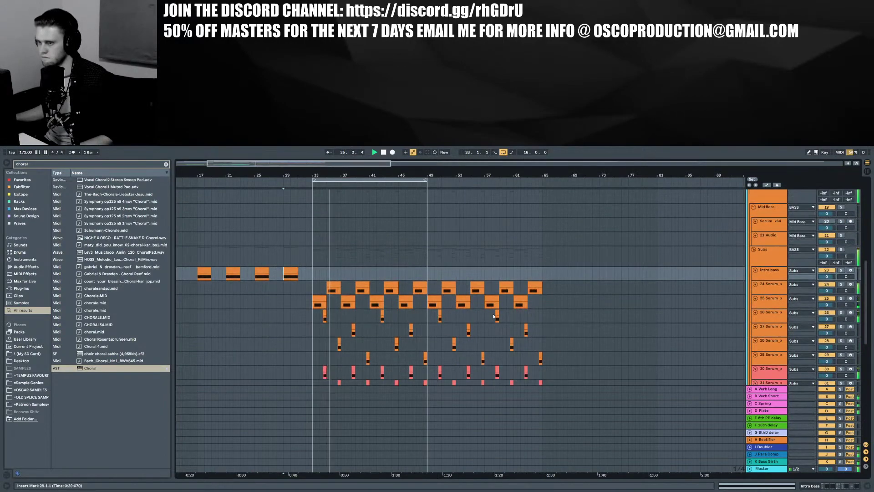
scroll(455, 301, "down", 3)
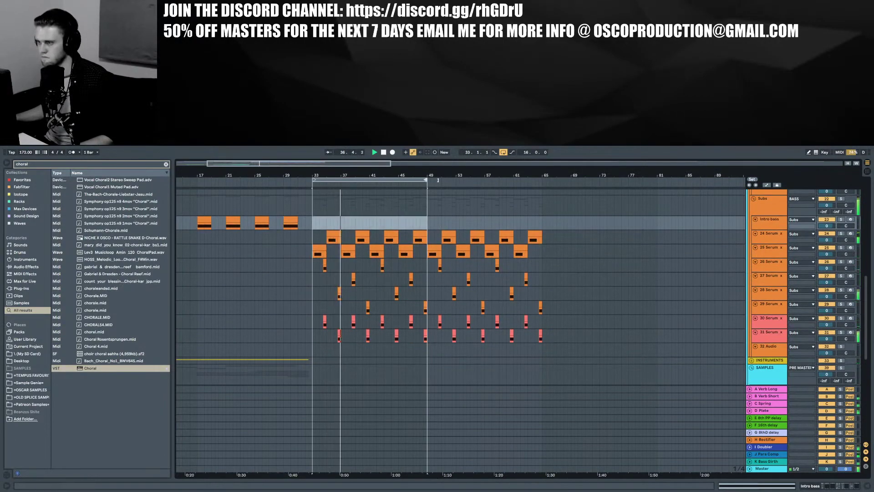
left_click_drag(438, 180, 542, 180)
Hide the return tracks and examine the Subs, Samples and FX tracks while the extended loop plays
scroll(470, 253, "down", 5)
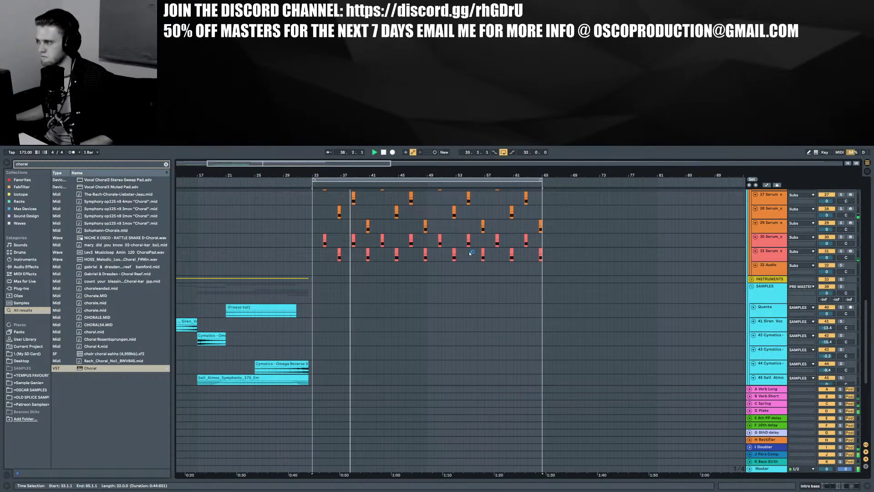
scroll(470, 253, "down", 4)
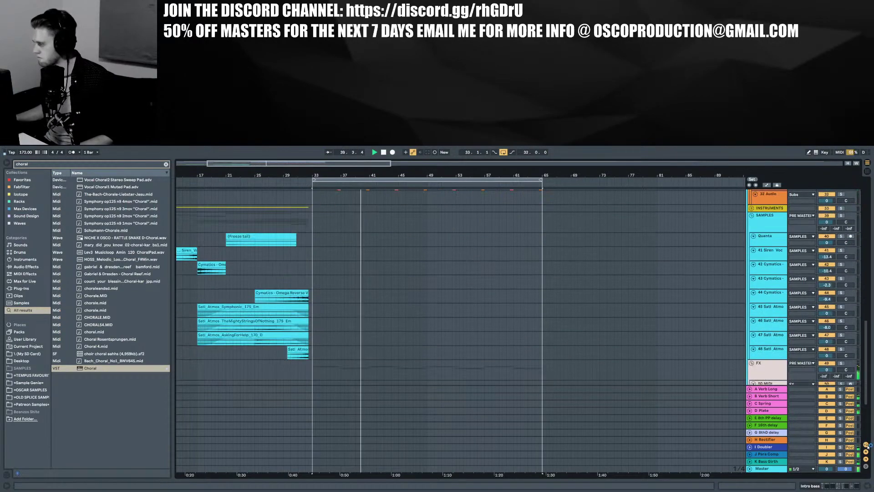
scroll(430, 316, "up", 7)
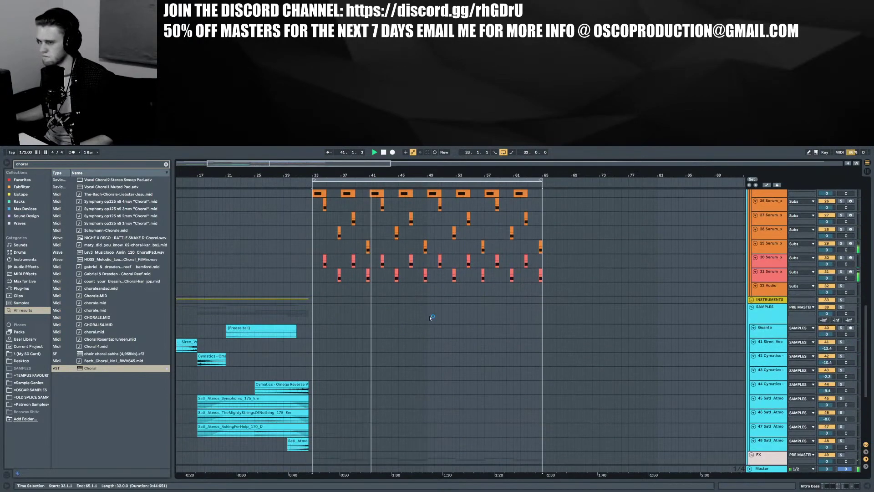
scroll(430, 316, "up", 4)
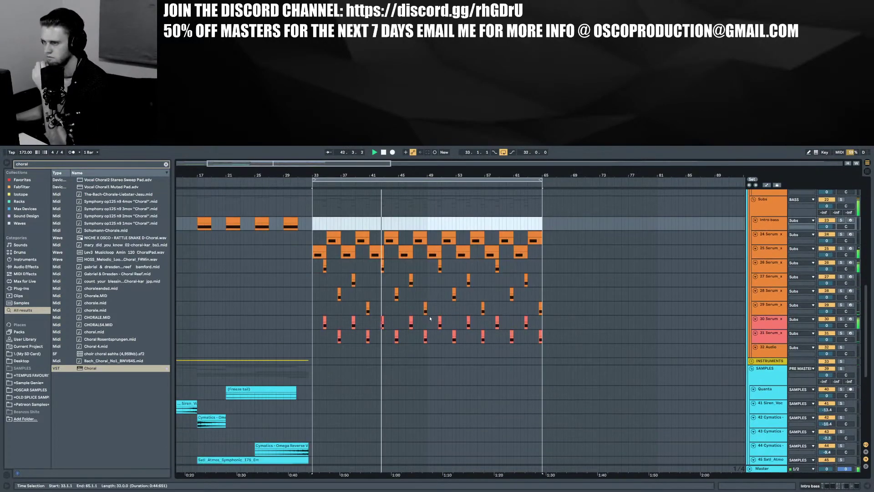
scroll(429, 319, "down", 9)
scroll(429, 318, "up", 3)
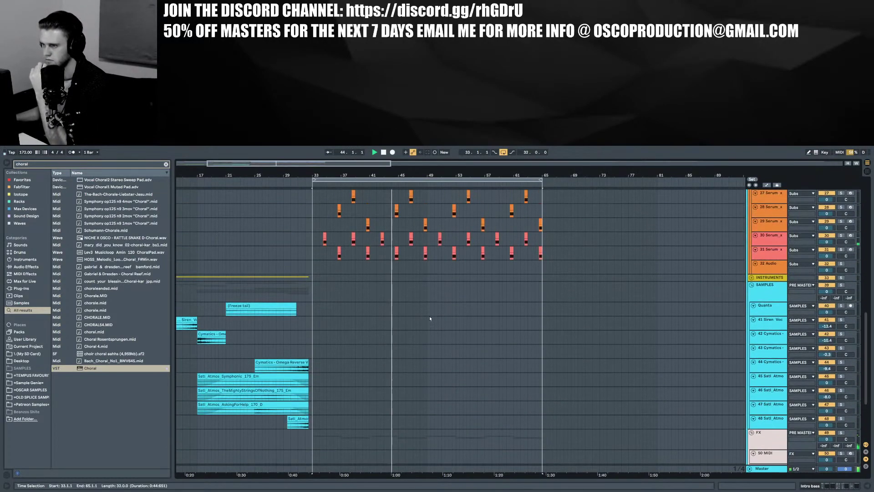
scroll(430, 318, "up", 3)
scroll(430, 318, "down", 4)
scroll(429, 318, "up", 2)
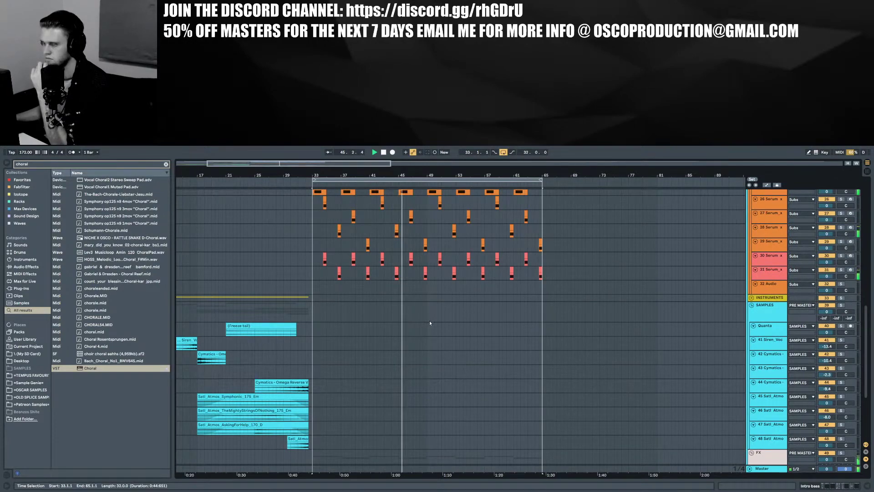
scroll(621, 326, "up", 6)
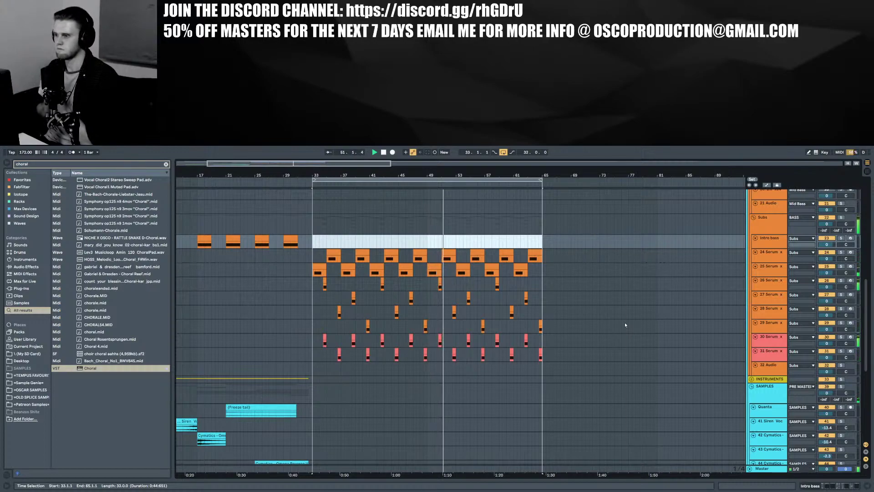
scroll(624, 322, "down", 4)
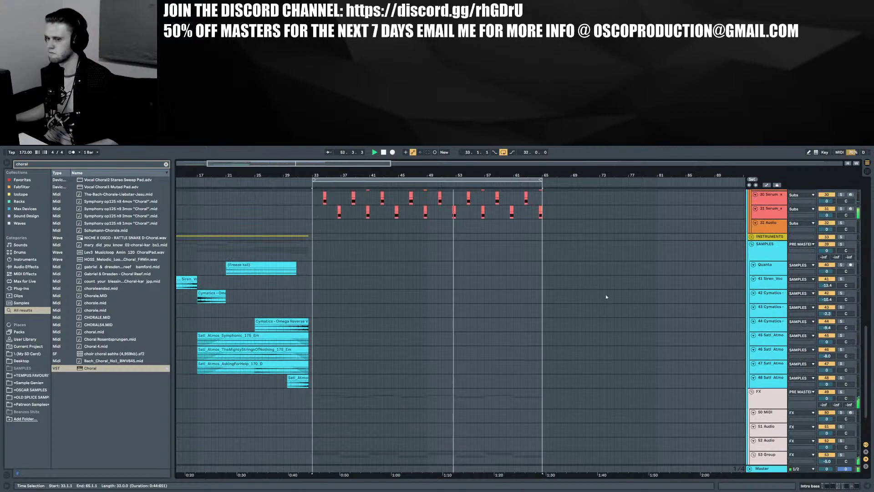
Examine the drum, bass and sample tracks across the drop, briefly checking their automation lanes
key("a")
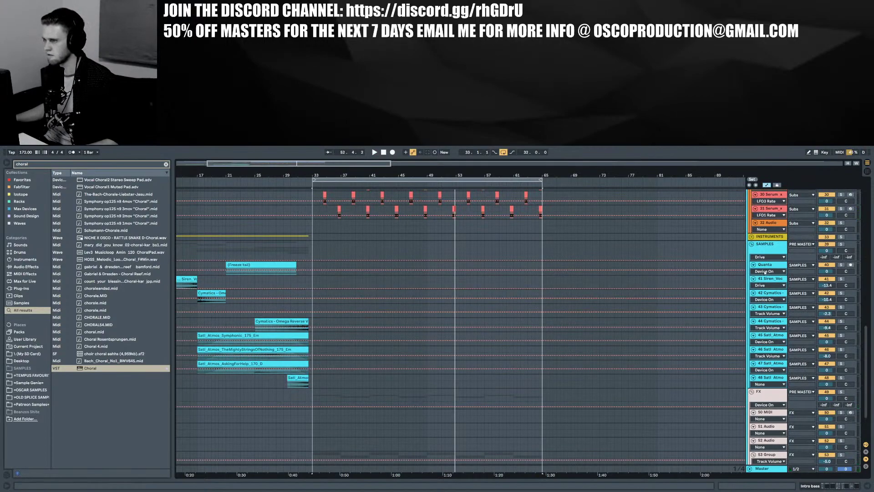
key("a")
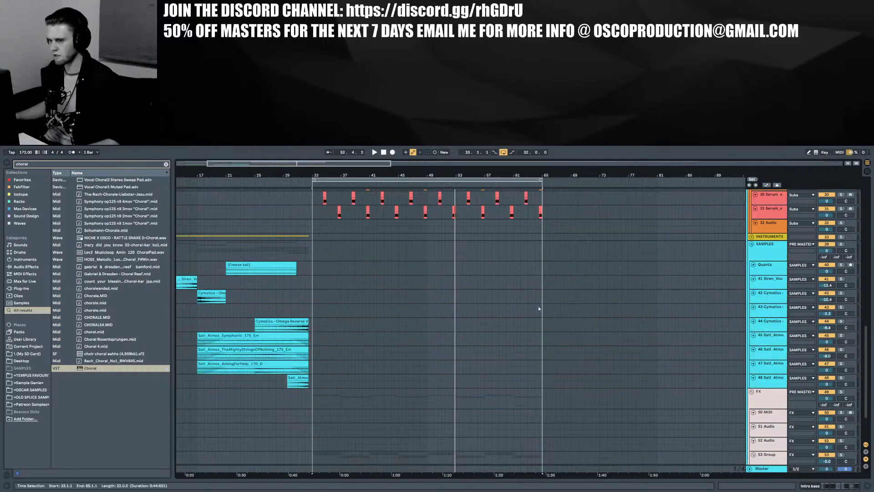
scroll(512, 323, "down", 2)
scroll(508, 324, "up", 15)
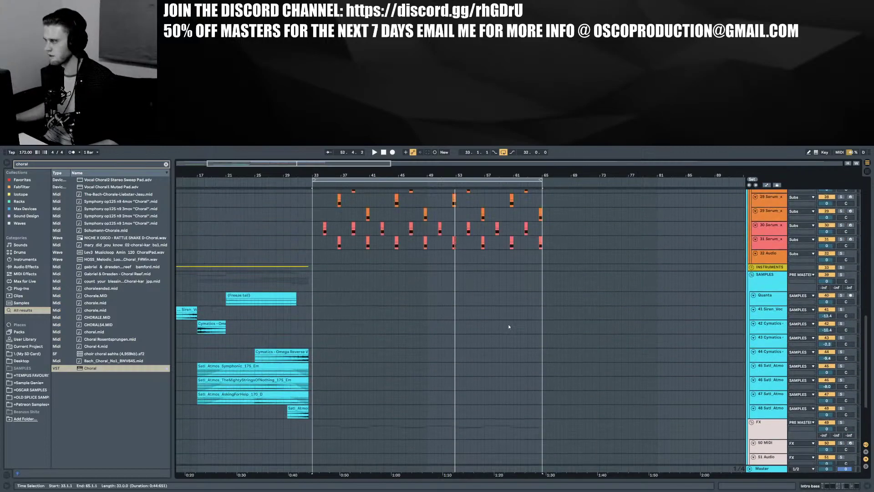
scroll(499, 328, "up", 4)
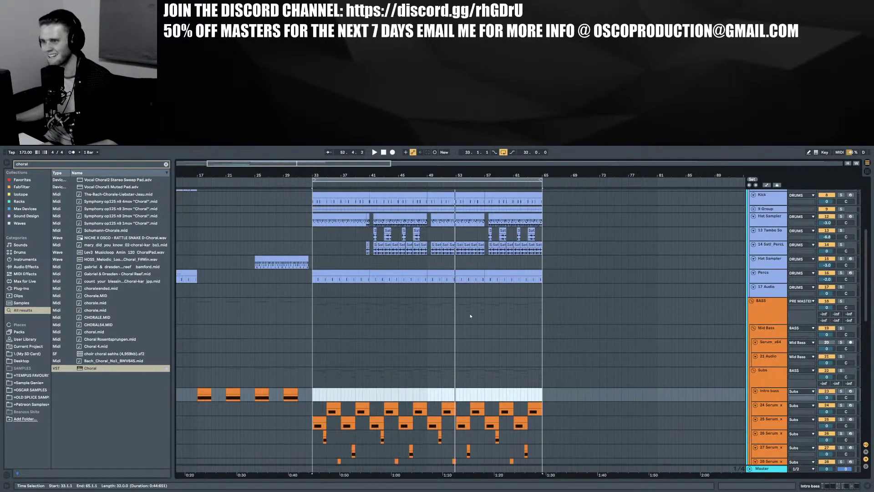
scroll(471, 316, "down", 4)
scroll(471, 315, "down", 2)
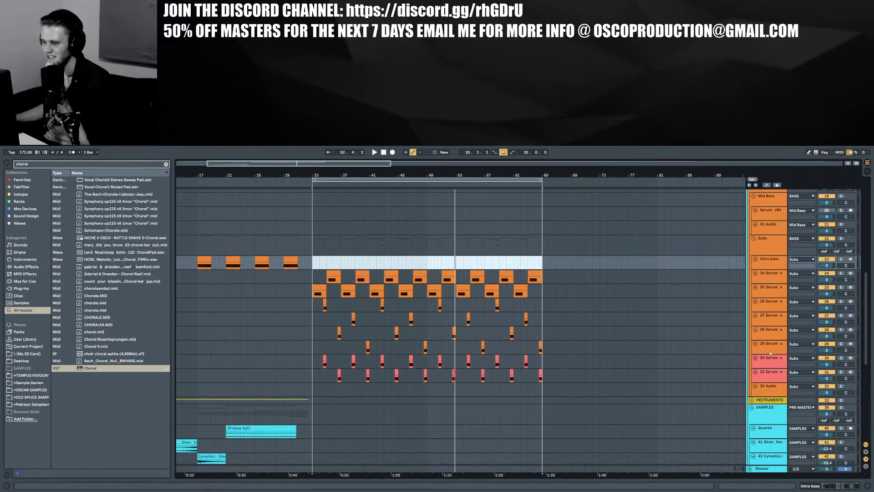
scroll(754, 306, "up", 4)
Activate the Serum_x64 track in the Mid Bass group
left_click(768, 276)
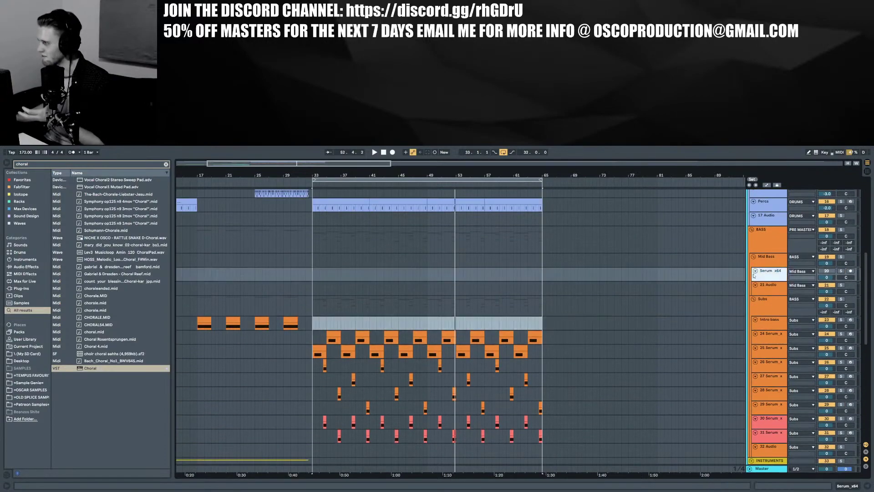
left_click(826, 271)
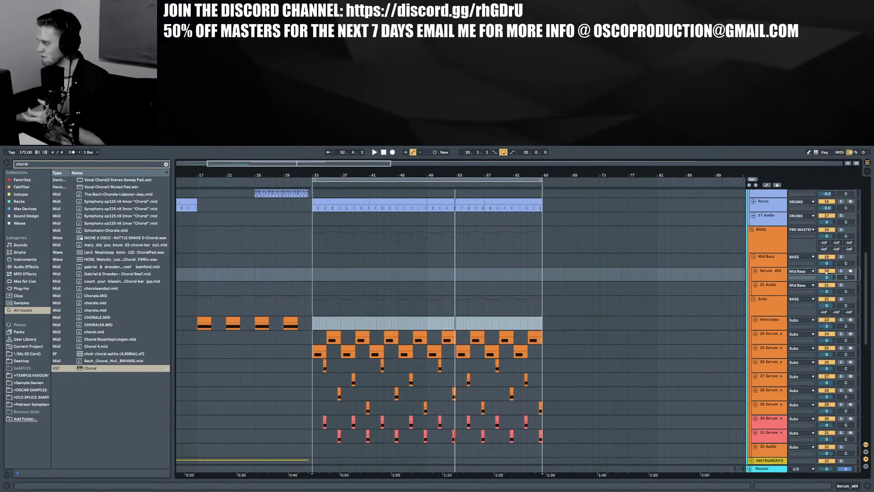
left_click(813, 272)
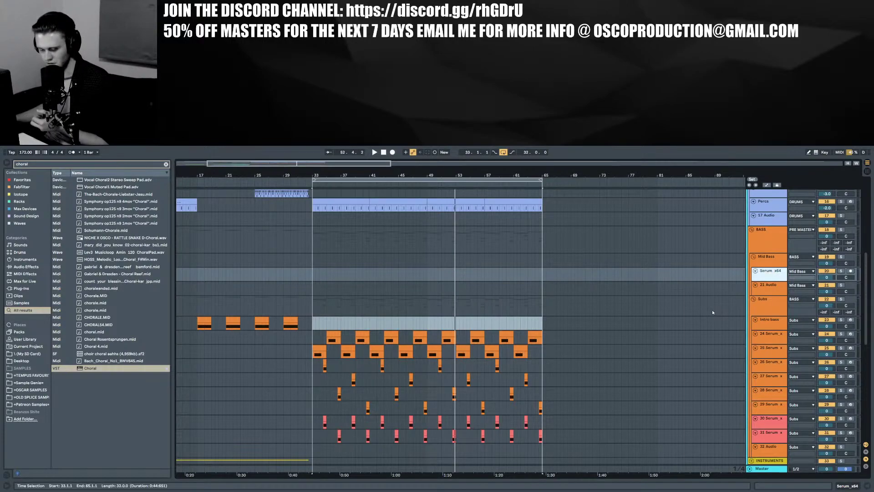
Search the browser for "mudpie" and preview the second Bass Mudpie.wav
key("ctrl+f")
type("mudpies")
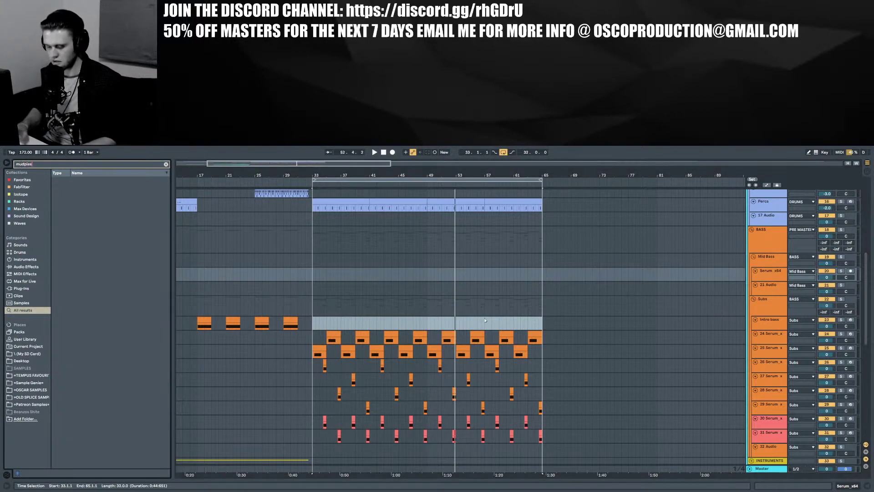
left_click(61, 199)
left_click(87, 187)
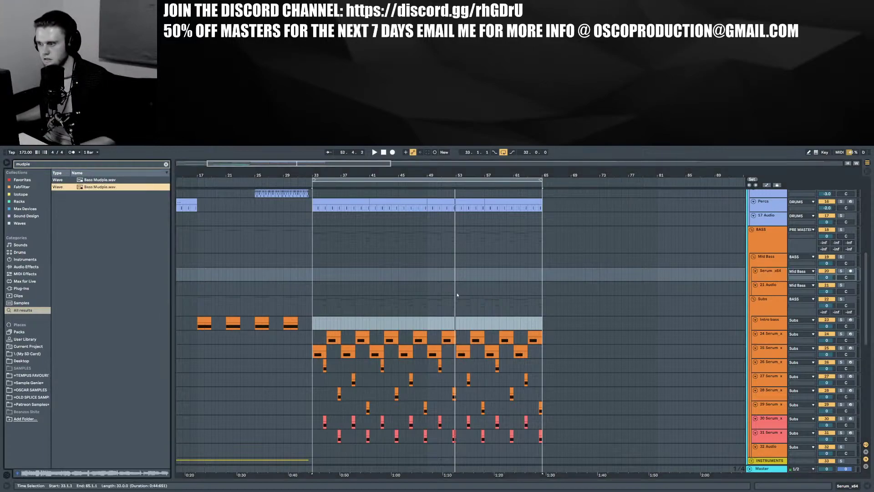
Place Bass Mudpie.wav at bar 33 on the empty audio track in the Mid Bass group and delete everything after 33.4.1
left_click_drag(255, 251, 339, 290)
key("Delete")
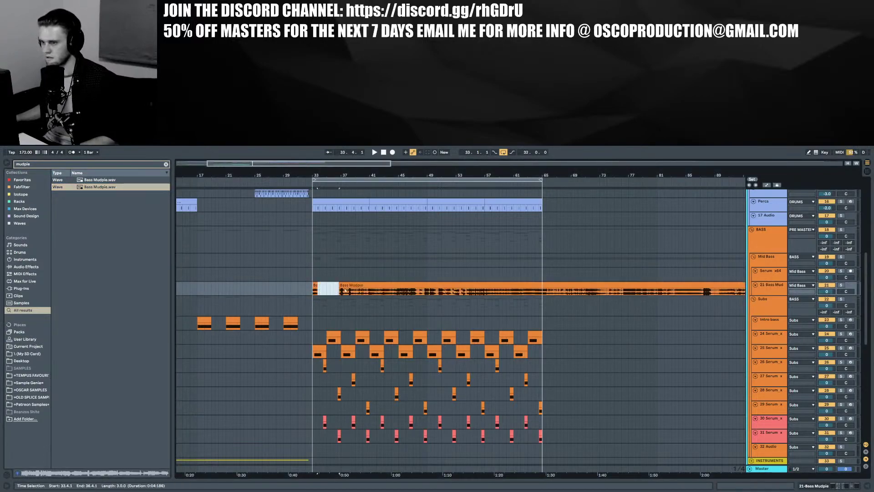
left_click(343, 285)
key("Delete")
scroll(314, 284, "down", 2)
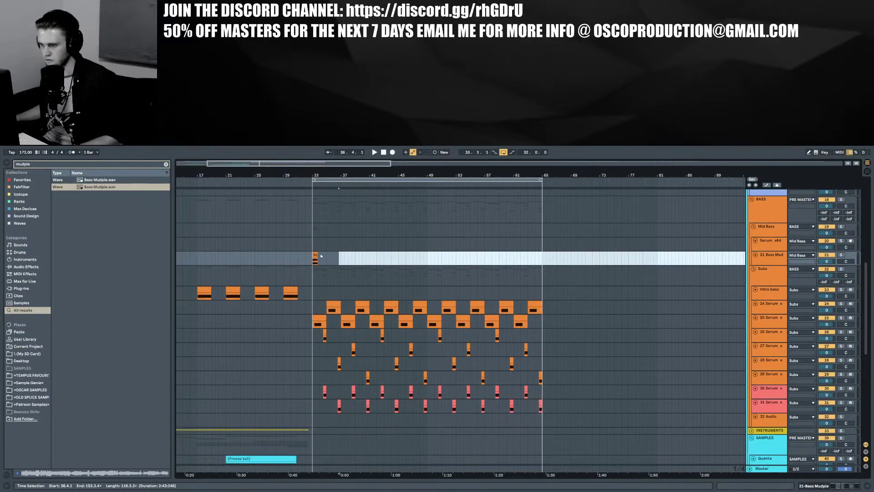
Duplicate the short Bass Mudpie clip and keep only a one-beat piece from 34.2.1 to 34.3.1, with its sample view open
left_click_drag(312, 175, 313, 236)
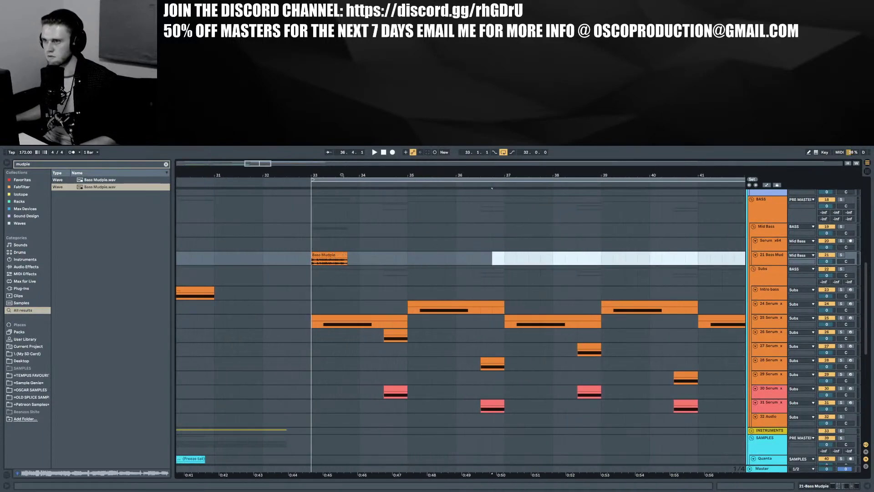
left_click_drag(350, 175, 350, 154)
key("minus")
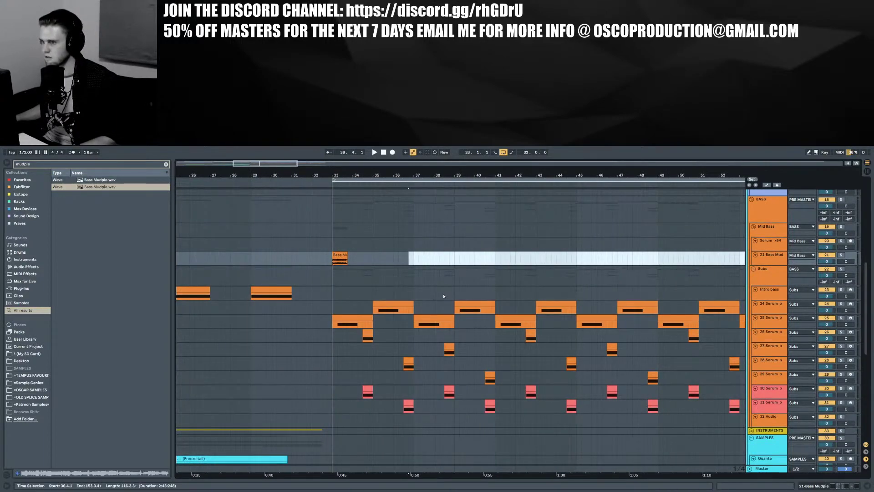
scroll(443, 296, "down", 1)
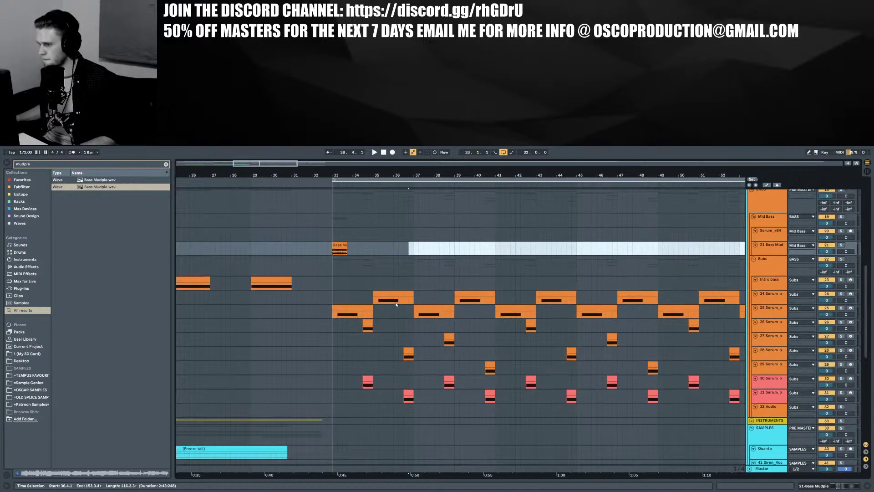
left_click(347, 247)
key("ctrl+v")
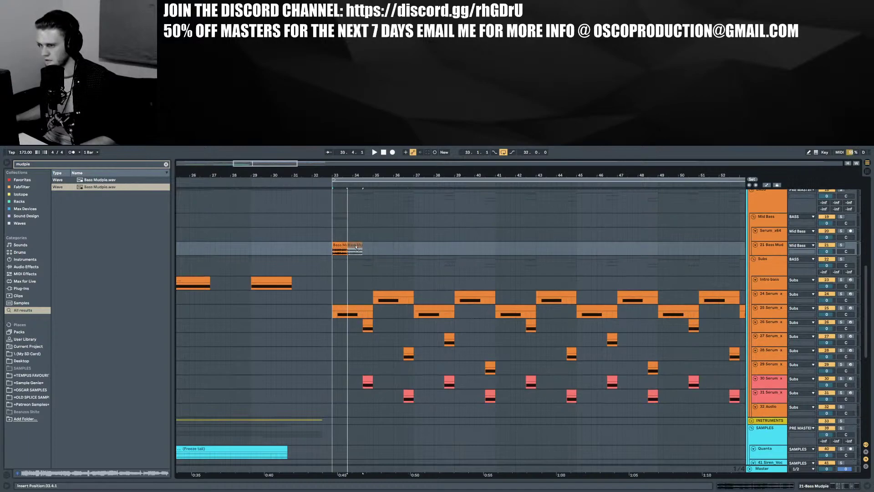
mouse_move(355, 246)
left_mouse_down()
mouse_move(366, 247)
mouse_move(359, 245)
left_mouse_up()
double_click(360, 245)
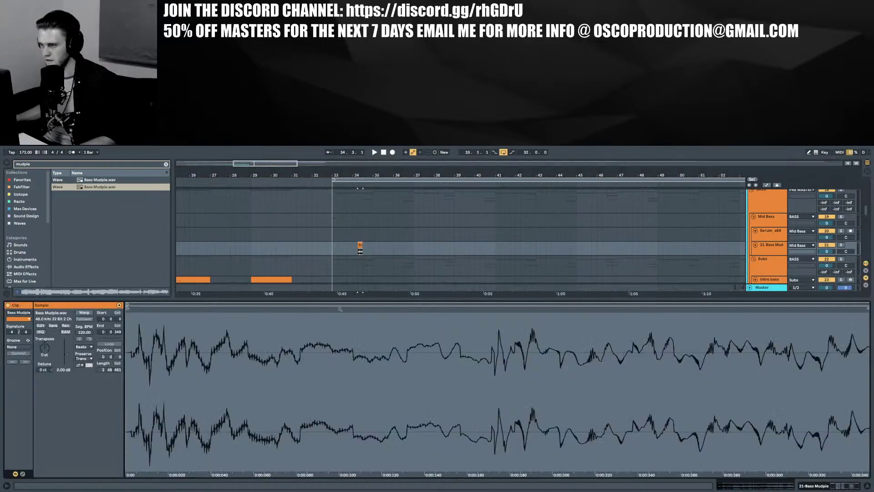
Duplicate the one-beat Bass Mudpie clip to 34.3.1 and deactivate the copy
left_click_drag(340, 309, 340, 237)
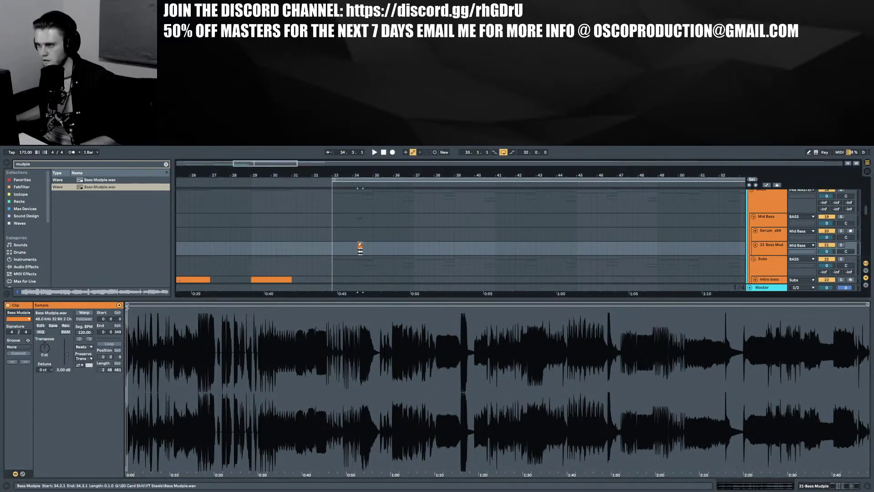
key("ctrl+d")
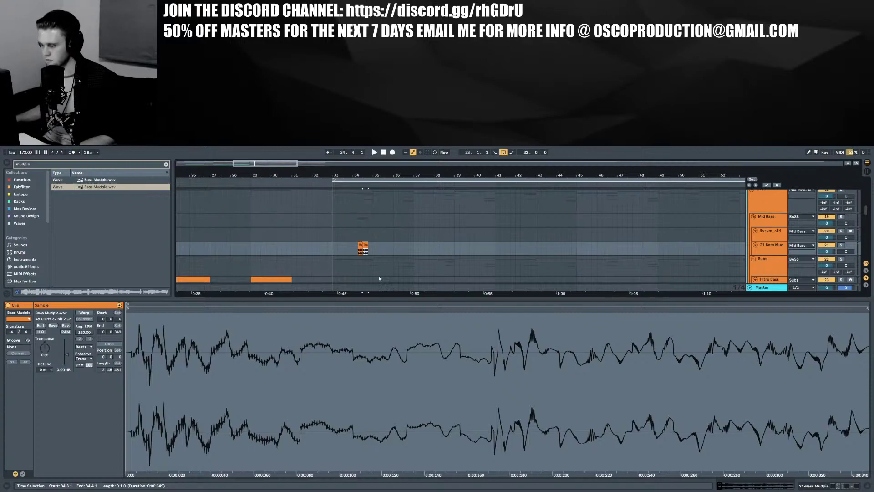
left_click(360, 244)
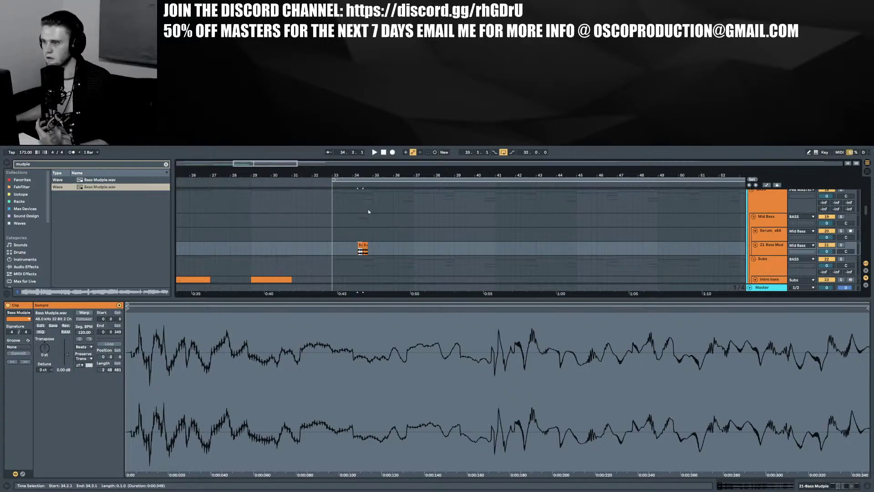
left_click(365, 244)
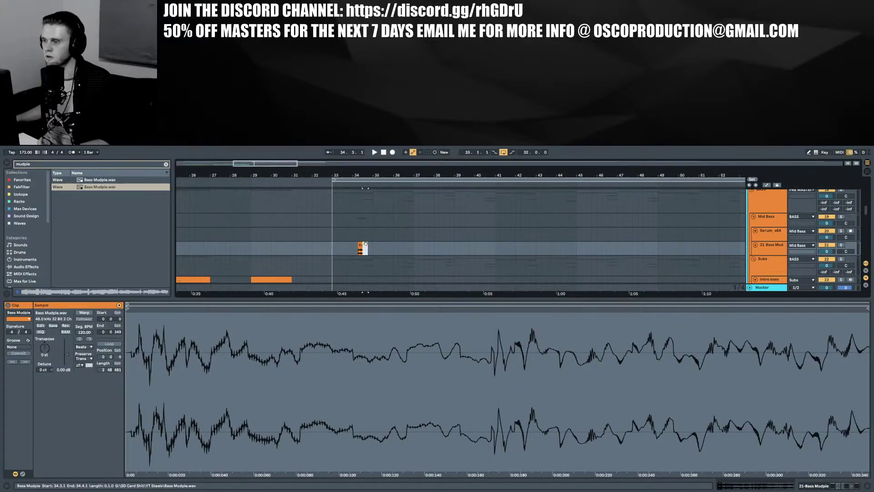
left_click(378, 246)
left_click(365, 245)
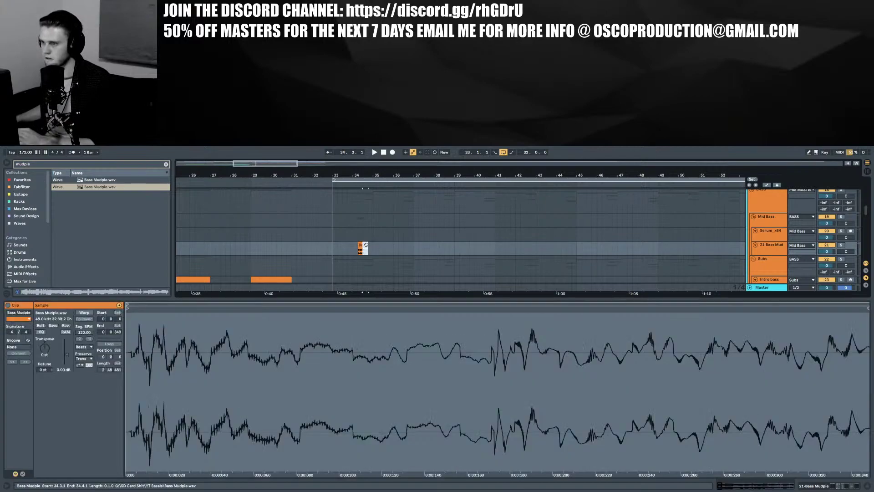
left_click(359, 244)
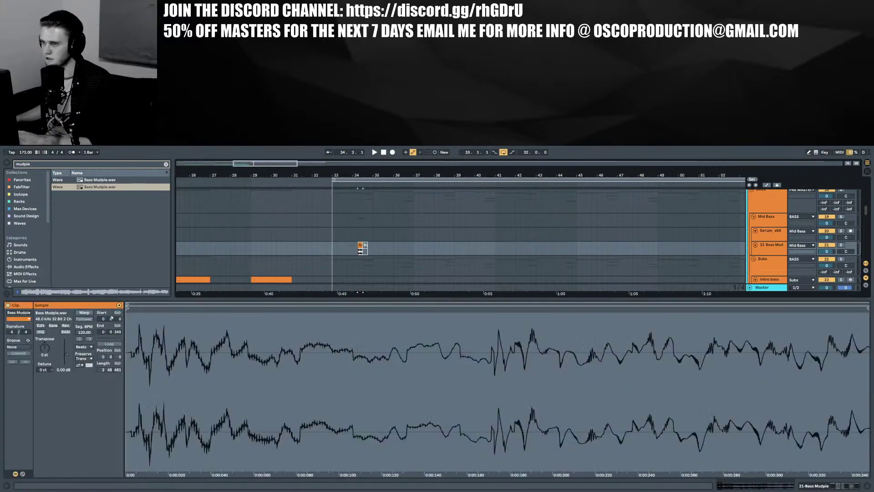
Extend the active Bass Mudpie clip's sample end to the end of the file at 2:48:481
mouse_move(143, 311)
left_mouse_down()
mouse_move(178, 314)
mouse_move(140, 312)
left_mouse_up()
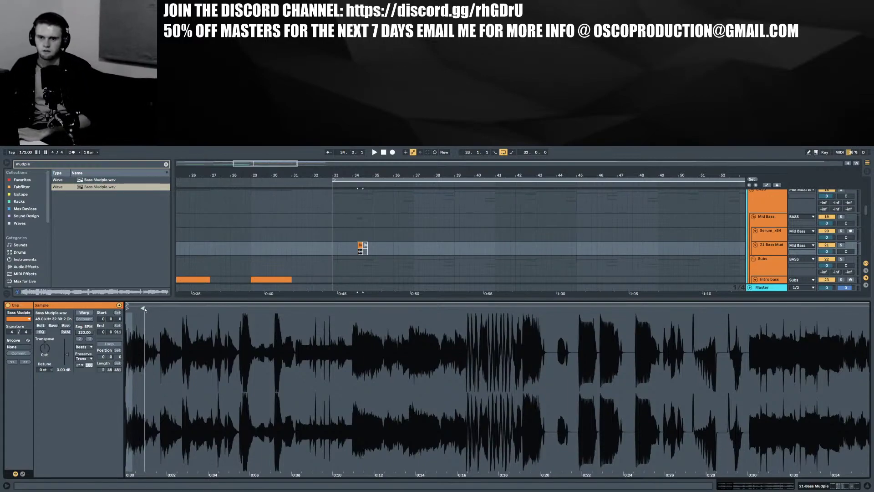
left_click_drag(144, 309, 264, 309)
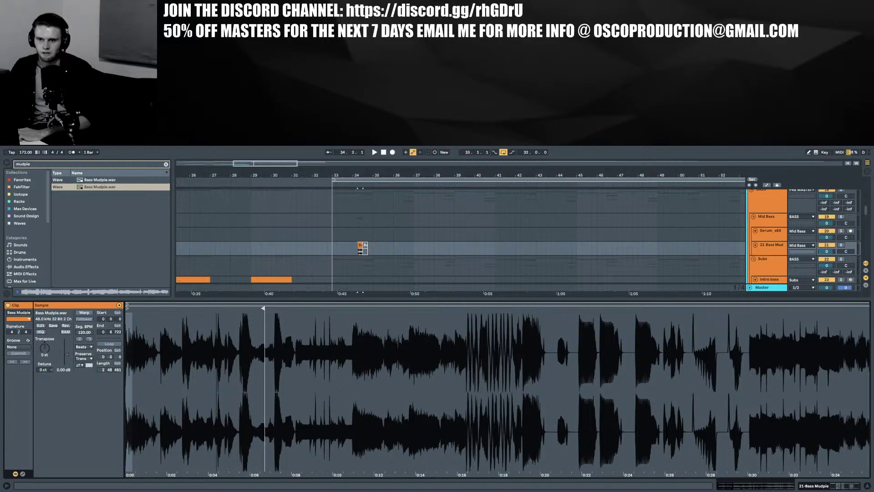
scroll(498, 391, "down", 5)
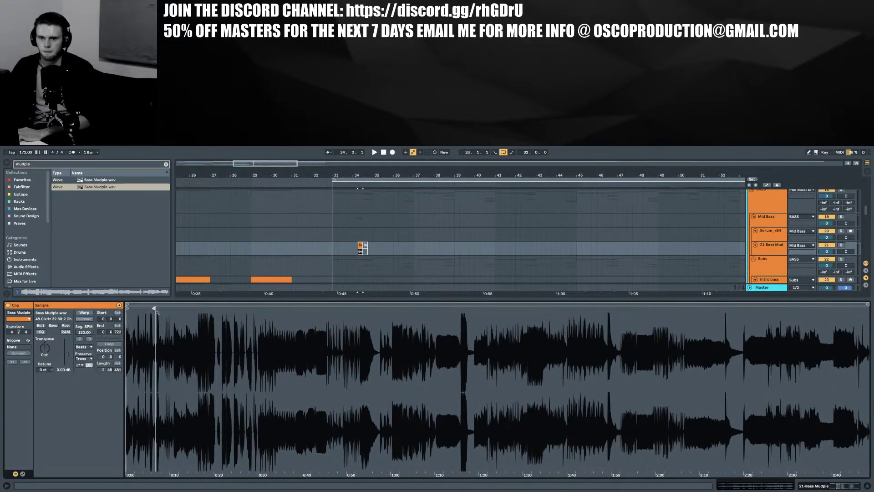
mouse_move(153, 308)
left_mouse_down()
mouse_move(594, 309)
mouse_move(867, 465)
left_mouse_up()
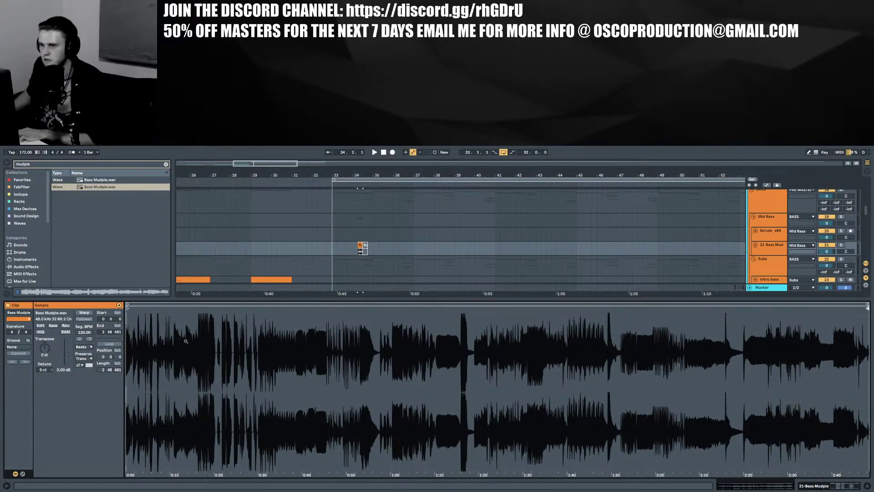
Enlarge the Bass Mudpie track and shift the active clip's sample start to 0:1:636
left_click_drag(142, 315, 324, 401)
left_click_drag(325, 310, 351, 310)
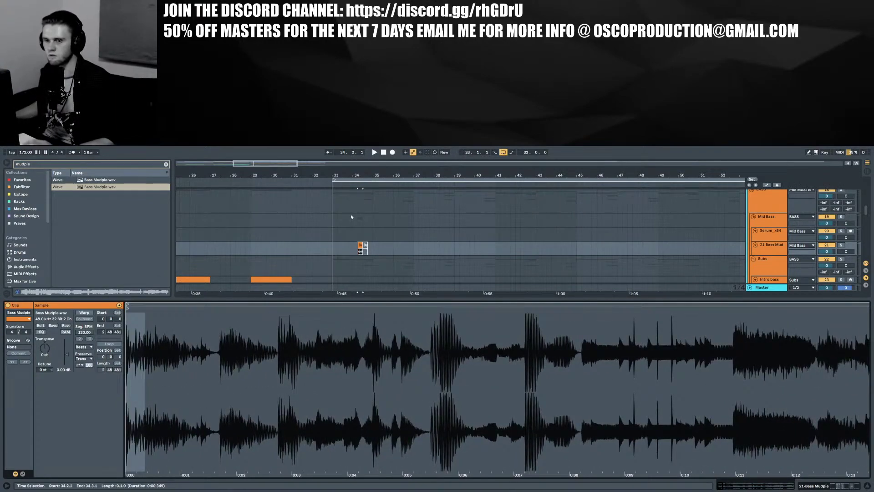
key("z")
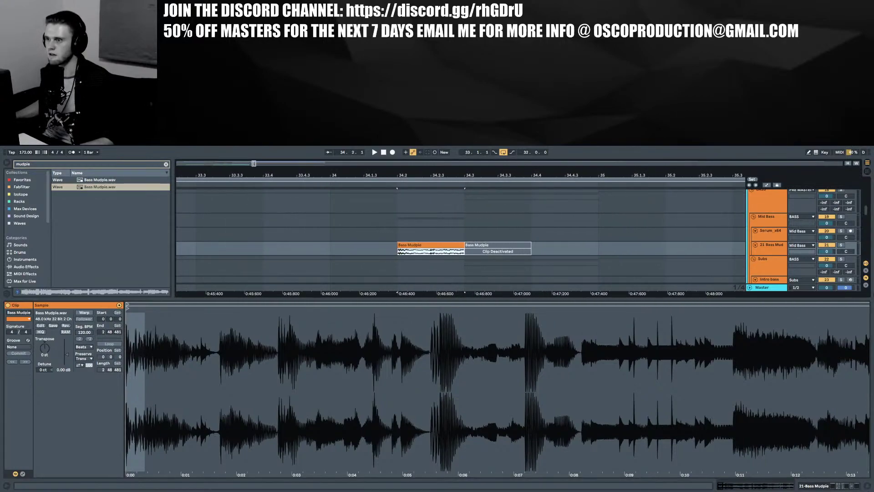
left_click_drag(775, 254, 775, 319)
scroll(501, 247, "down", 3)
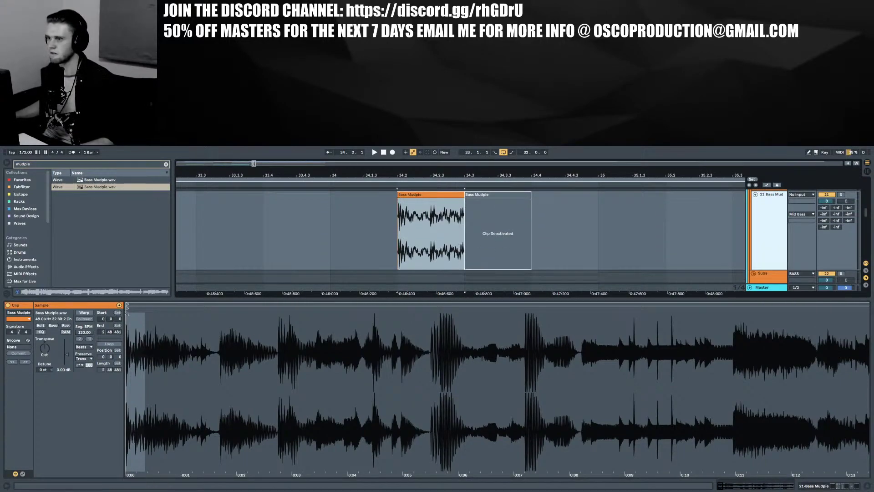
mouse_move(127, 311)
left_mouse_down()
mouse_move(314, 308)
mouse_move(127, 308)
mouse_move(281, 308)
mouse_move(217, 316)
left_mouse_up()
Audition the Bass Mudpie clip with the subs and shift its sample start to 0:4:963
left_click_drag(406, 171, 418, 181)
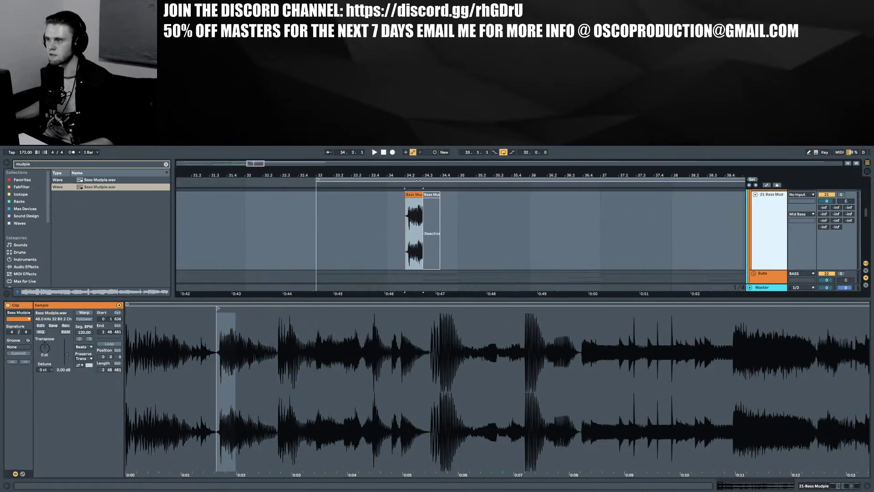
key("h")
scroll(411, 220, "down", 1)
scroll(411, 219, "up", 2)
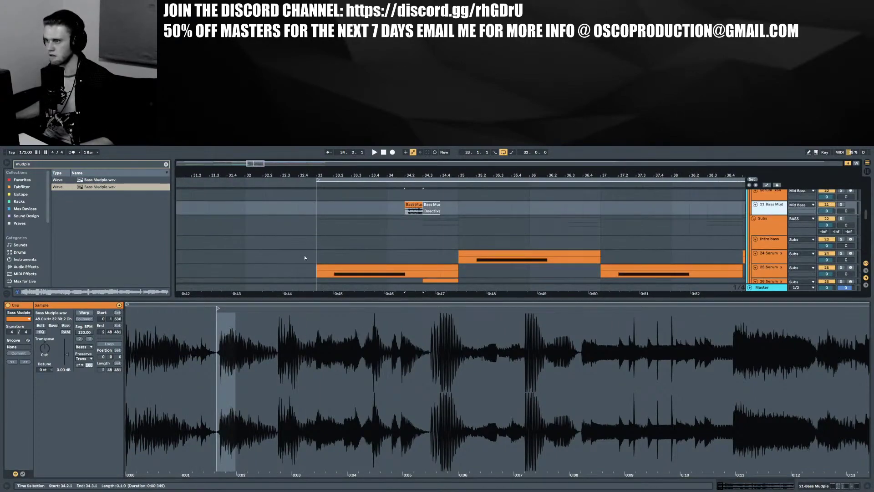
key("space")
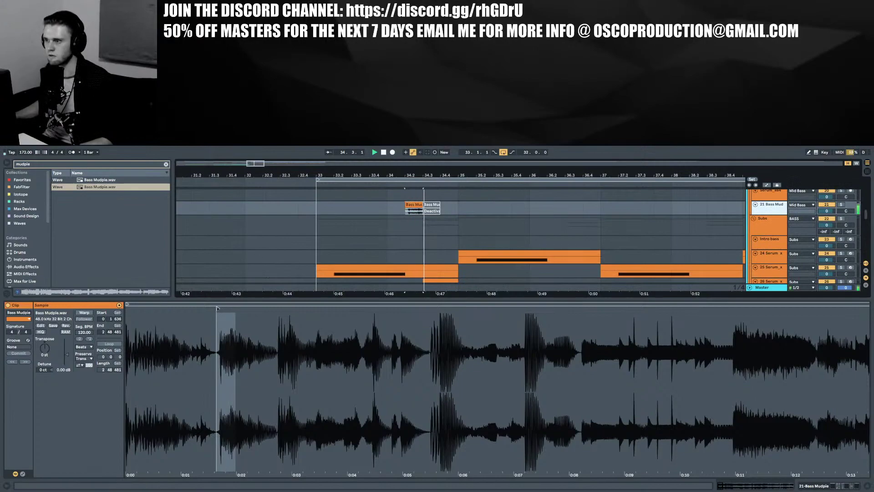
left_click_drag(217, 309, 401, 312)
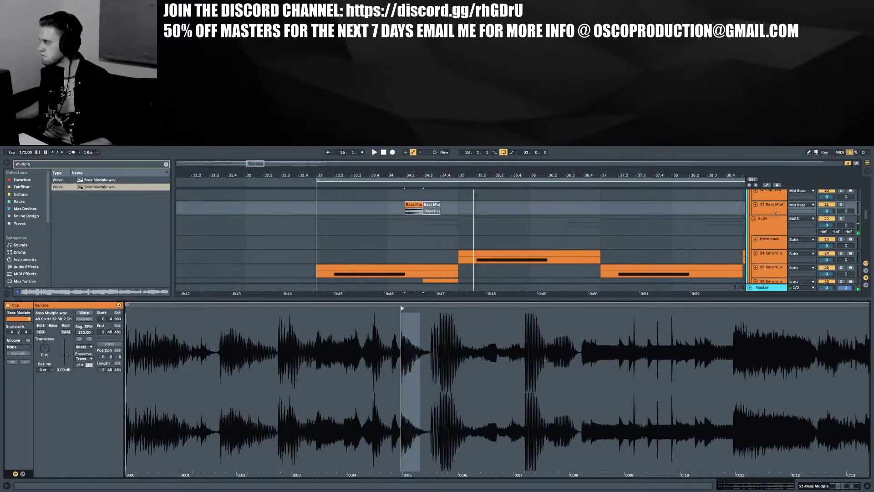
Enlarge the 21 Bass Mudpie track to reveal its sends and raise the last send to 0 dB
left_click_drag(776, 213, 777, 253)
left_click_drag(836, 238, 836, 191)
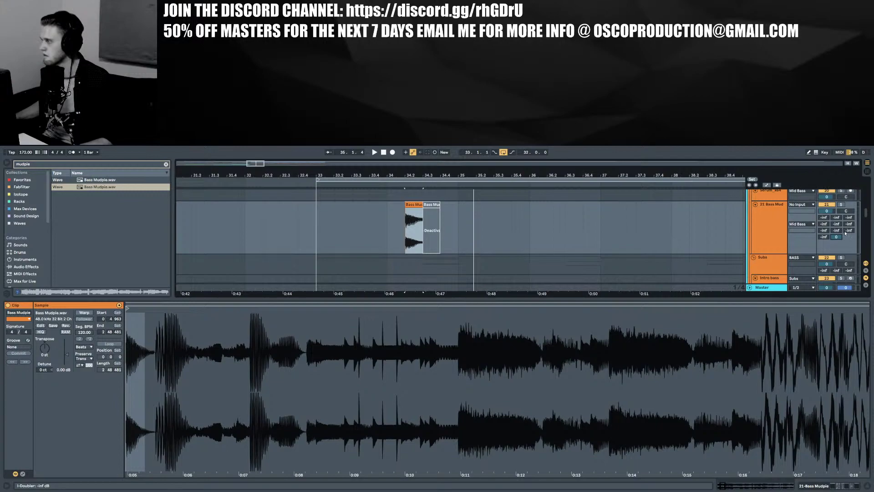
Check the return tracks, raise the 21 Bass Mudpie track's Doubler send to 0 dB, and audition the result
left_click(866, 271)
left_click(865, 271)
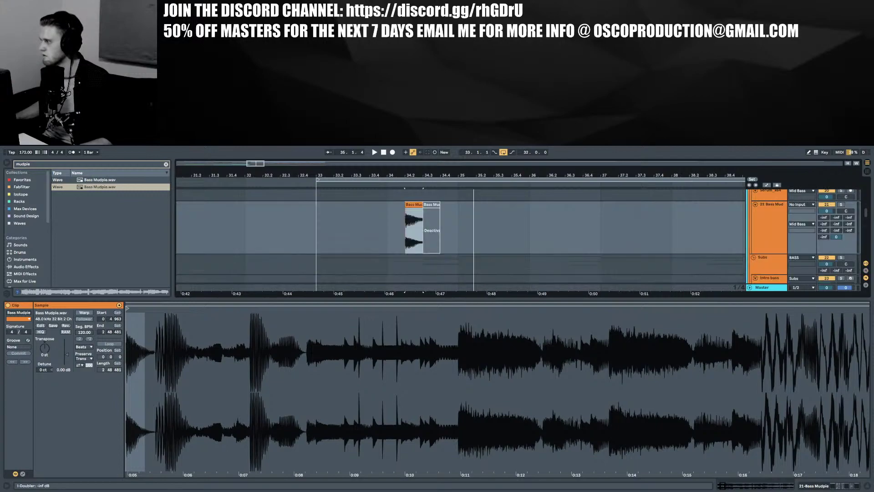
key("space")
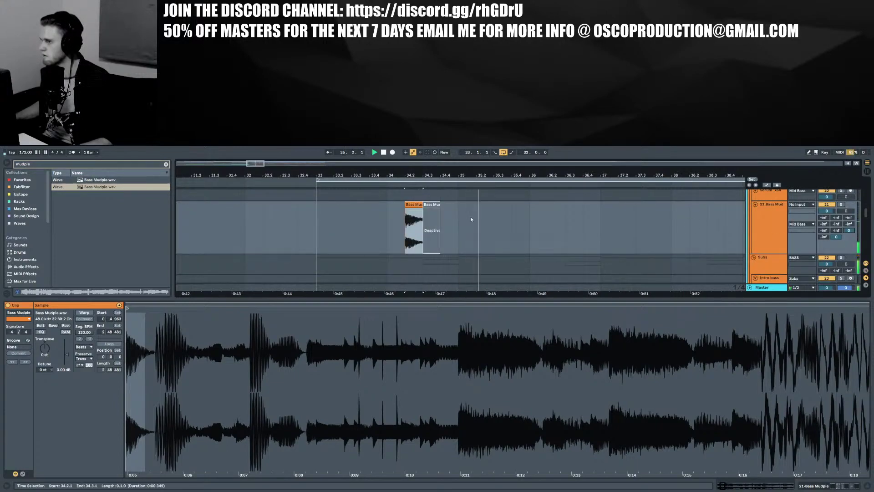
Add a short fade-in to the active Bass Mudpie clip and play it back from bar 33
left_click(321, 218)
left_click_drag(406, 209, 415, 210)
left_click(317, 214)
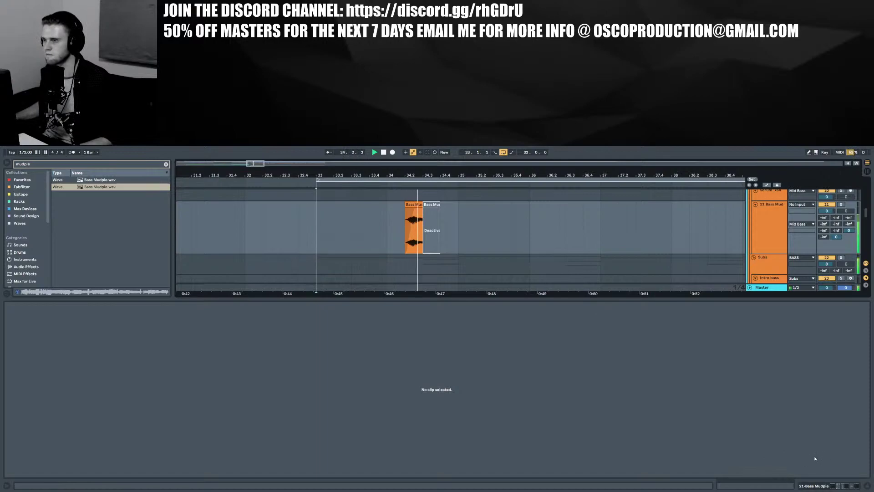
Duplicate the active Bass Mudpie hit to 36.2.1 and open the copy's sample for editing
left_click(867, 485)
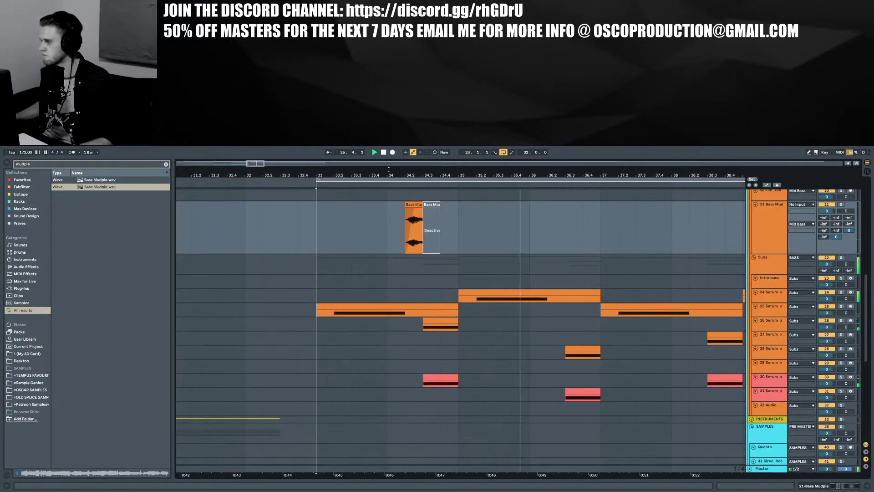
left_click_drag(388, 169, 389, 119)
left_click_drag(387, 173, 294, 174)
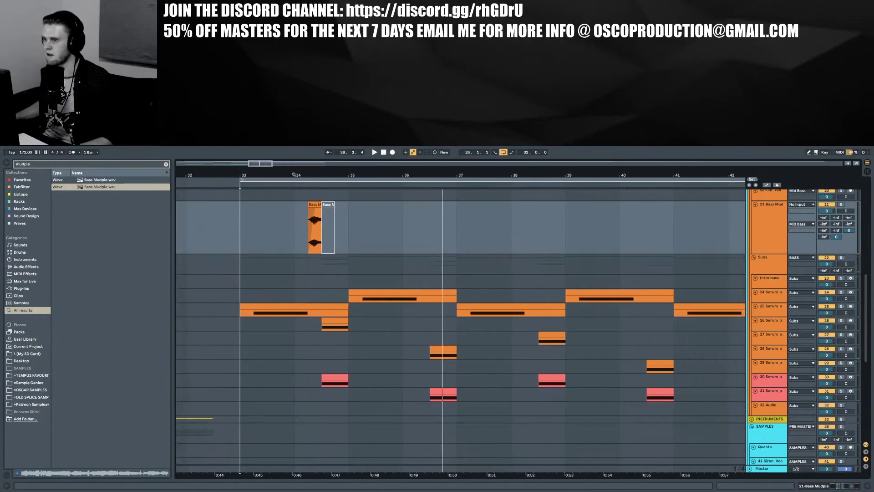
left_click_drag(314, 204, 422, 205)
double_click(423, 205)
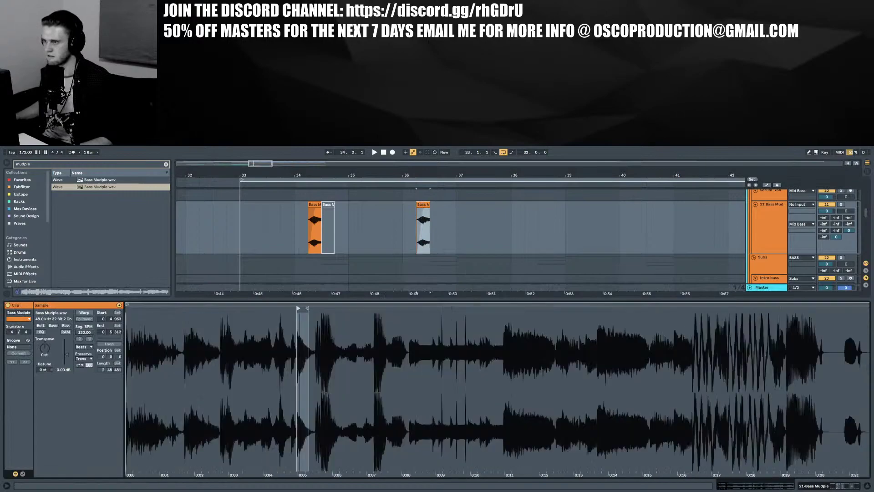
Shift the sample region of the clip at 36.2.1 to start at 0:7:787 and audition it
mouse_move(198, 310)
left_mouse_down()
mouse_move(228, 345)
mouse_move(229, 307)
mouse_move(434, 308)
mouse_move(278, 318)
mouse_move(635, 330)
mouse_move(436, 336)
mouse_move(447, 273)
left_mouse_up()
key("space")
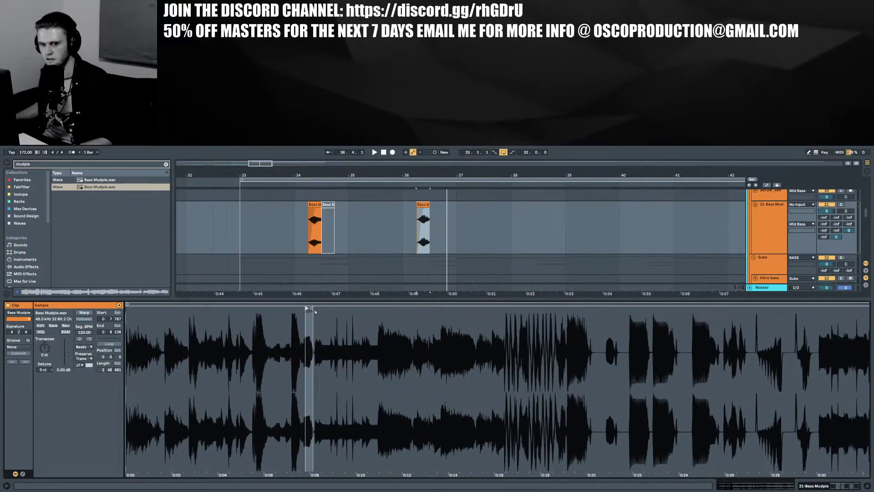
left_click_drag(320, 313, 436, 314)
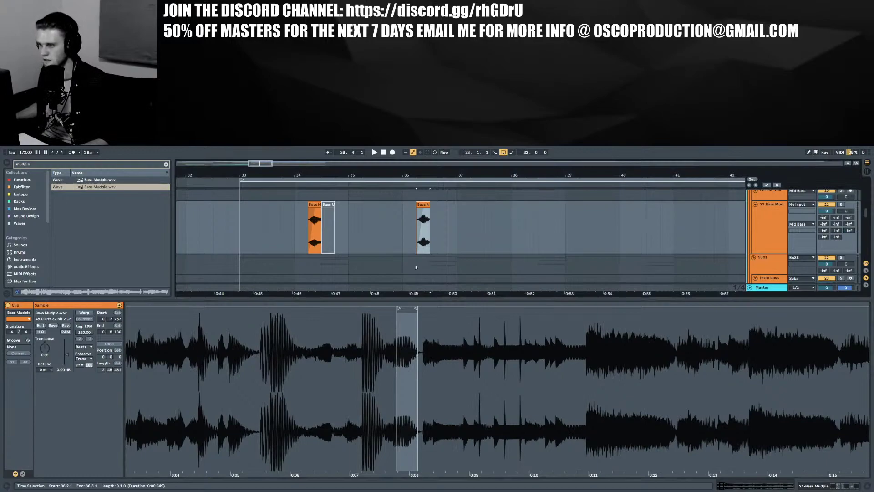
Keep a deactivated copy of the 36.2.1 clip at 36.3.1 and replace the original with a copy of the first hit
key("ctrl+d")
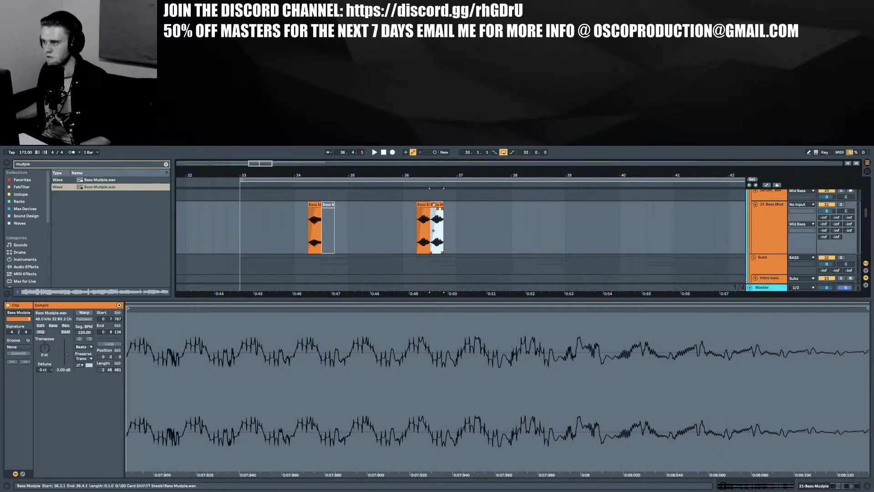
key("0")
left_click(423, 205)
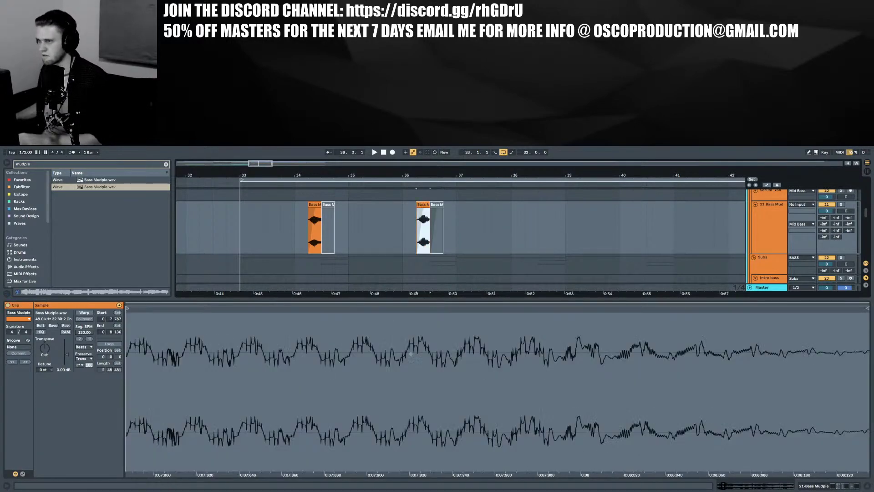
left_click_drag(314, 204, 423, 205)
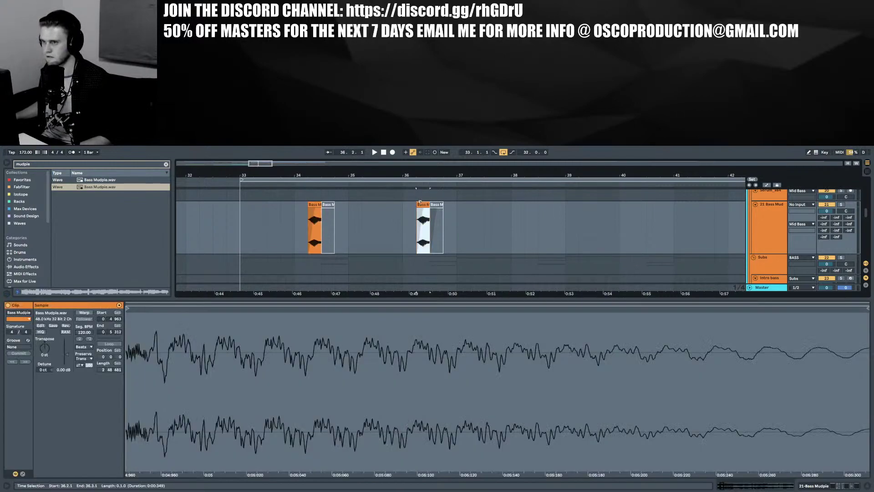
Extend the sample end of the clip at 36.2.1 to 2:48:481 and audition it from its start
left_click_drag(399, 305, 399, 197)
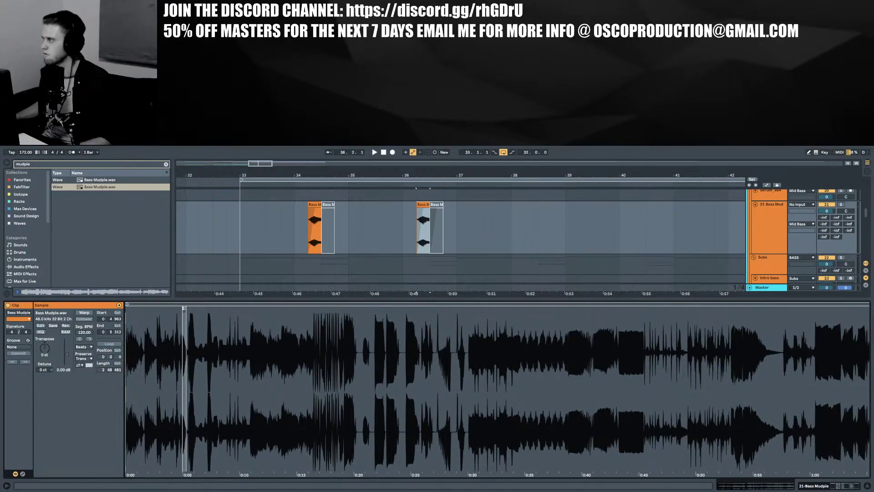
left_click(854, 491)
left_click(853, 491)
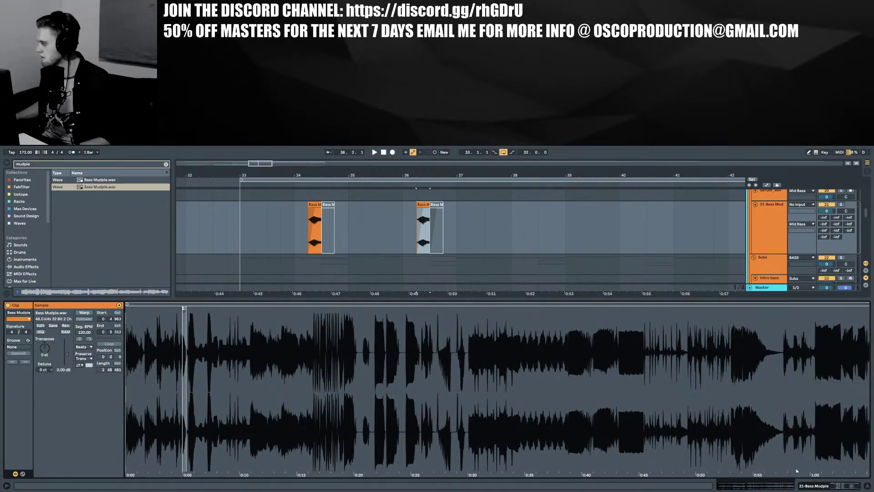
left_click_drag(187, 310, 872, 303)
mouse_move(448, 335)
left_mouse_down()
mouse_move(448, 312)
mouse_move(867, 307)
left_mouse_up()
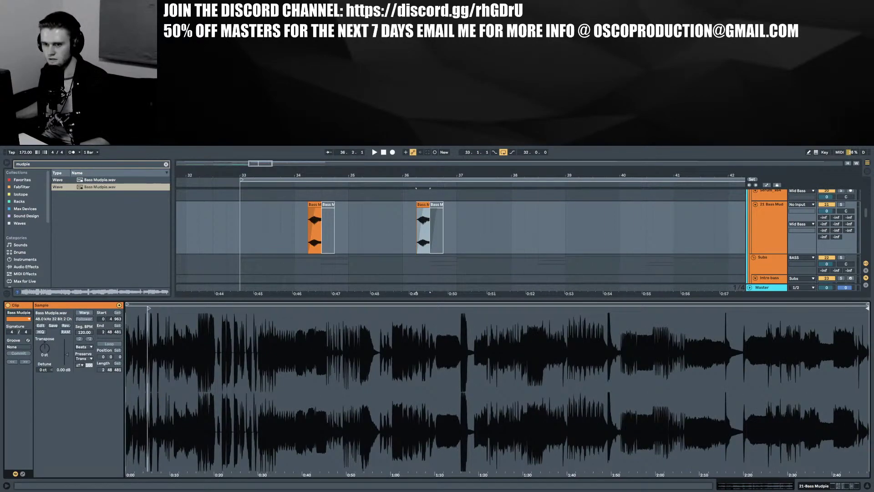
left_click_drag(151, 319, 151, 359)
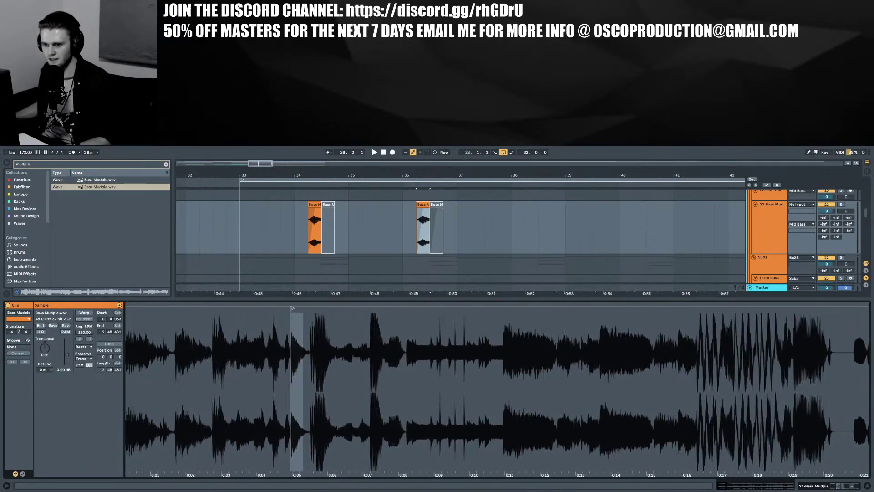
left_click_drag(373, 310, 466, 310)
left_click_drag(328, 309, 414, 327)
left_click(426, 309)
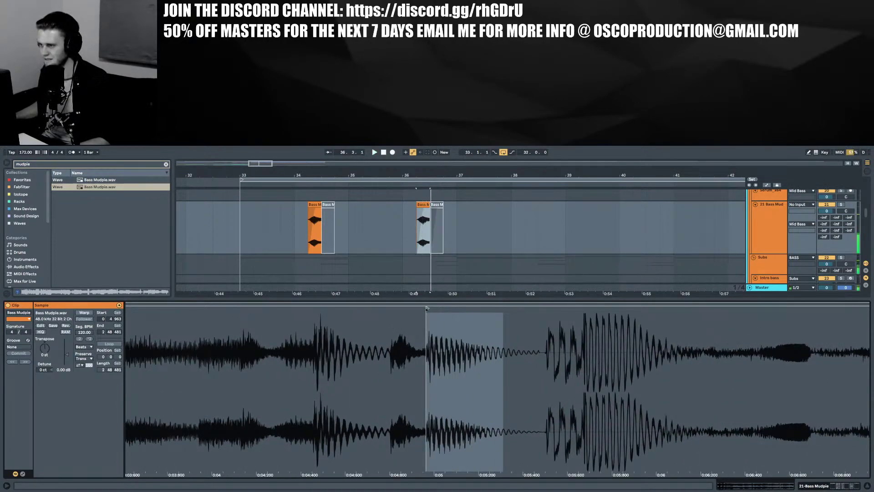
Set the Bass Mudpie track's Doubler and Bass Girth sends to 0 dB, checking the return names, and play the result
left_click_drag(847, 230, 847, 192)
left_click_drag(823, 236, 823, 234)
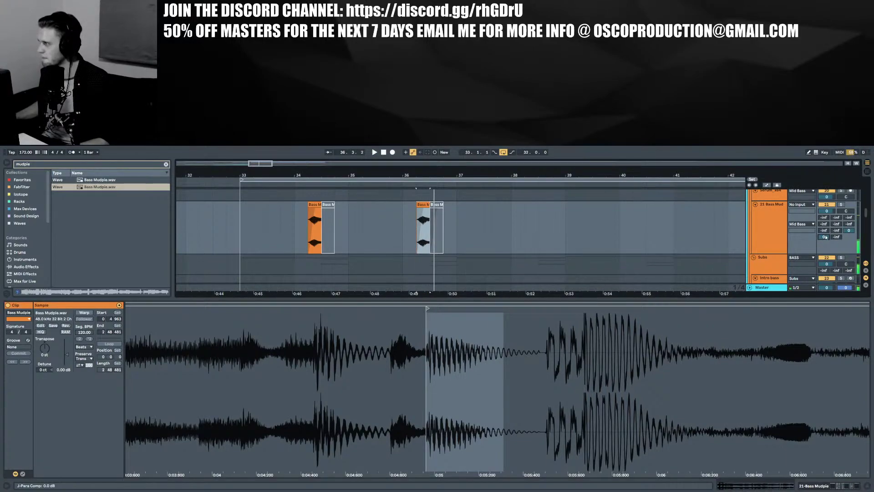
left_click(865, 271)
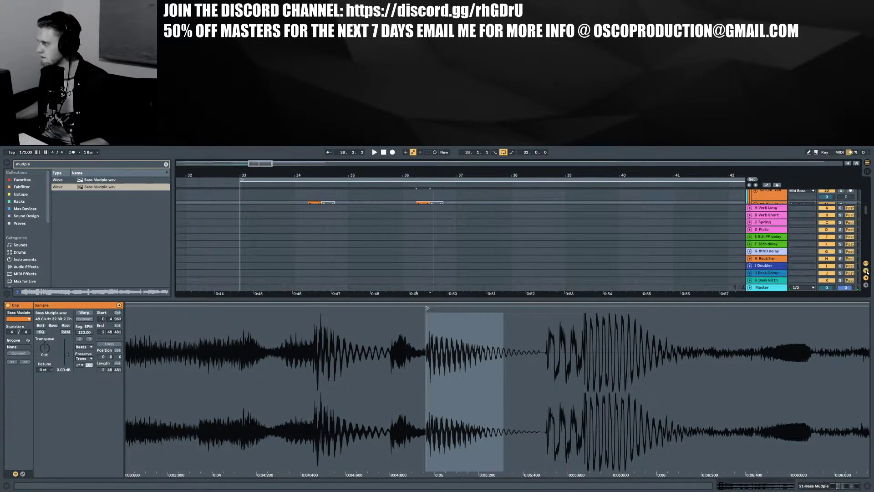
left_click(866, 271)
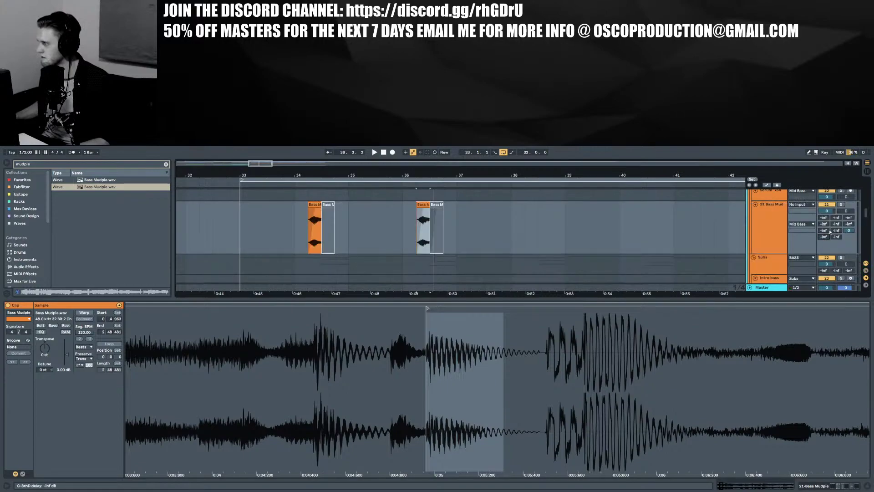
key("space")
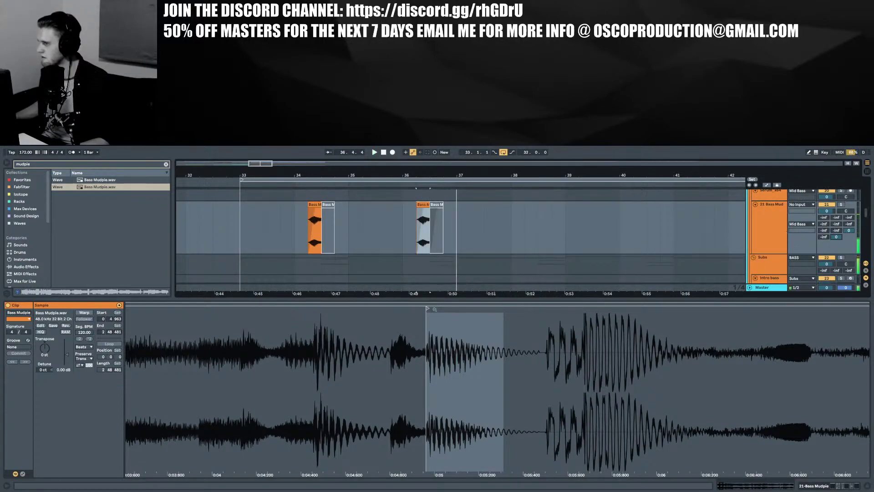
Shift the sample start of the clip at 36.2.1 to 0:19:129 and lower its gain to about -7.8 dB
left_click_drag(417, 346, 417, 273)
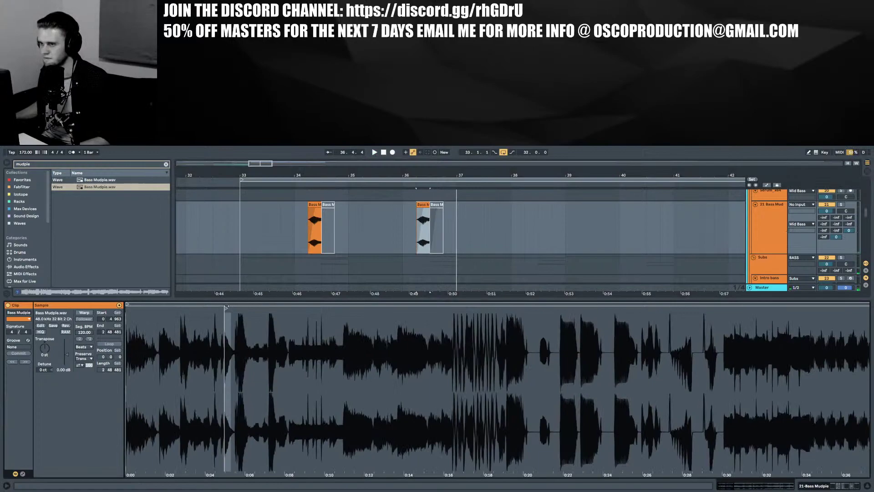
mouse_move(226, 308)
left_mouse_down()
mouse_move(361, 310)
mouse_move(444, 322)
mouse_move(562, 317)
mouse_move(505, 321)
left_mouse_up()
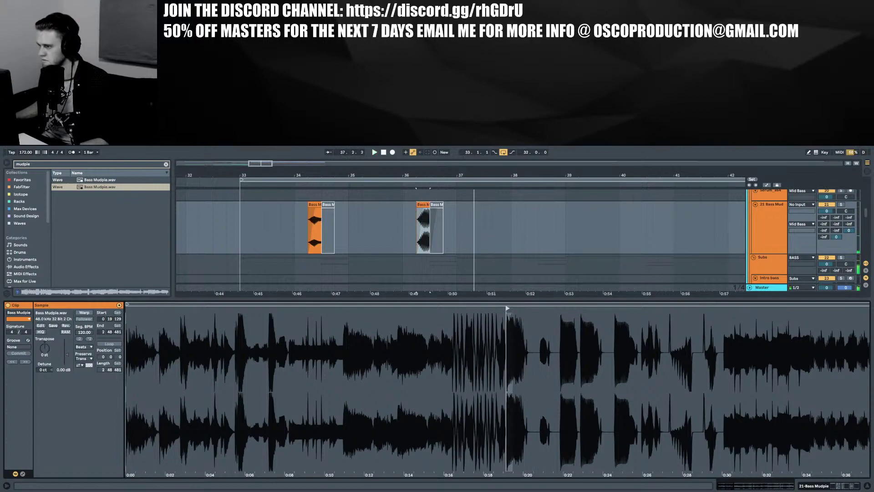
left_click_drag(67, 354, 67, 358)
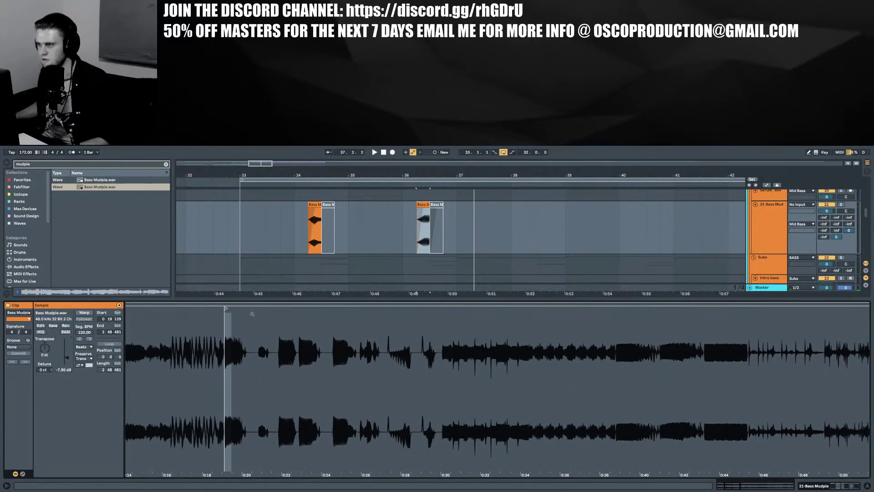
Audition other parts of the sample and set the 36.2.1 clip's sample start to 0:53:911
mouse_move(252, 314)
left_mouse_down()
mouse_move(269, 319)
mouse_move(251, 328)
mouse_move(283, 314)
mouse_move(462, 323)
left_mouse_up()
key("space")
key("space")
key("space")
key("space")
Play the drop from bar 33 to compare both Bass Mudpie hits against the Serum subs
left_click(307, 223)
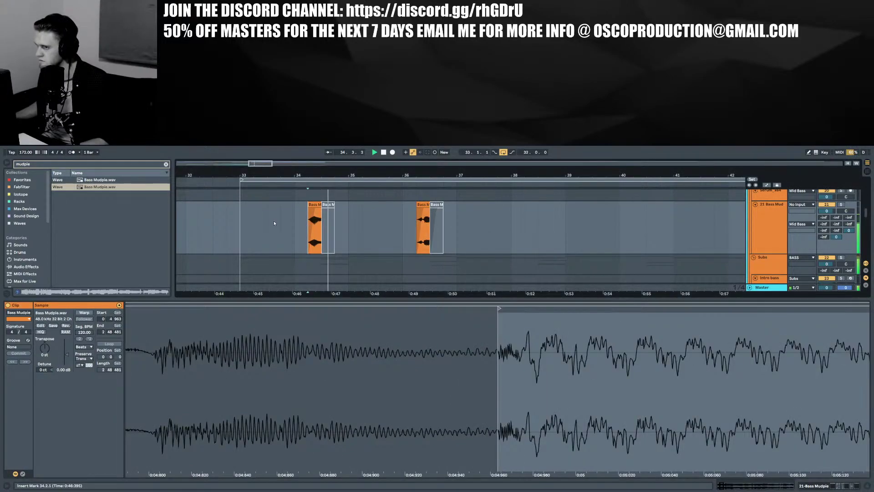
left_click(239, 226)
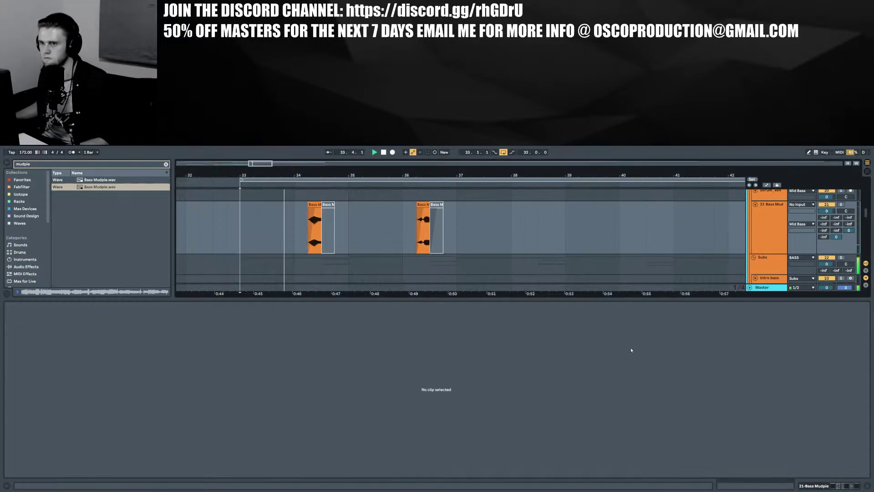
key("ctrl+alt+l")
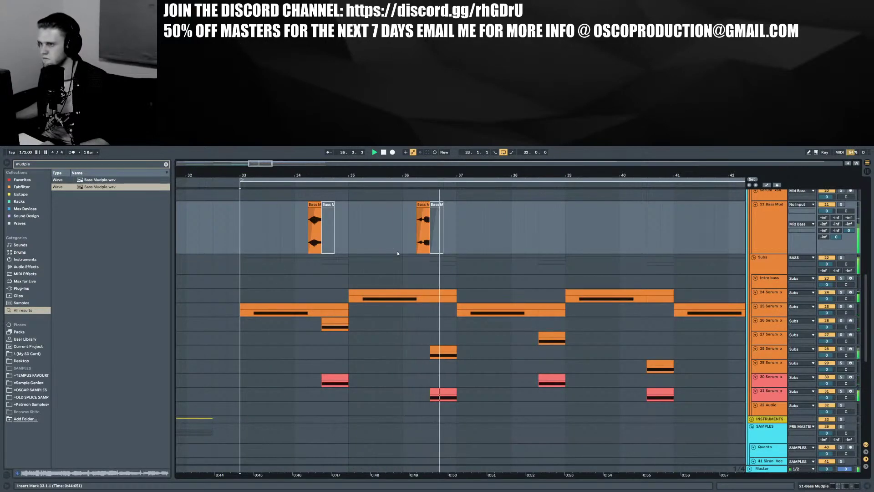
Enable Warp on the clip at 36.2.1, pull its second bass hit onto 1.1.3 with a warp marker, and audition it
double_click(422, 205)
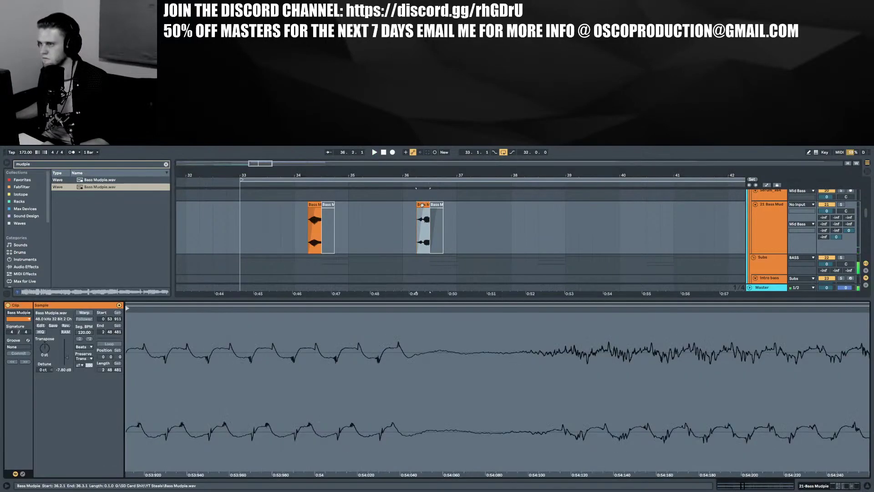
left_click(86, 312)
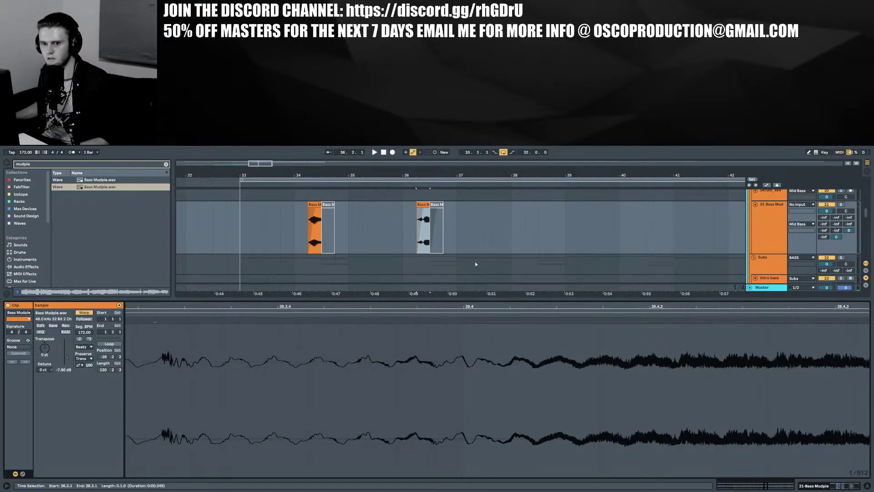
left_click(422, 216)
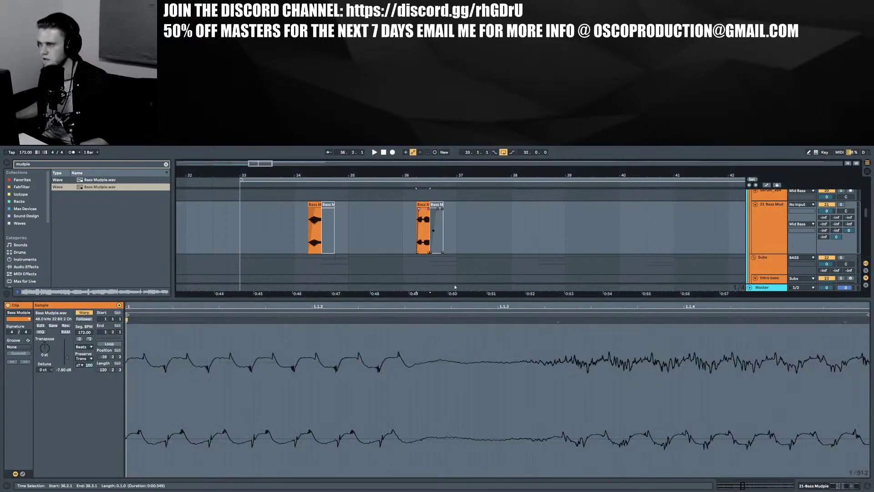
left_click_drag(458, 306, 460, 259)
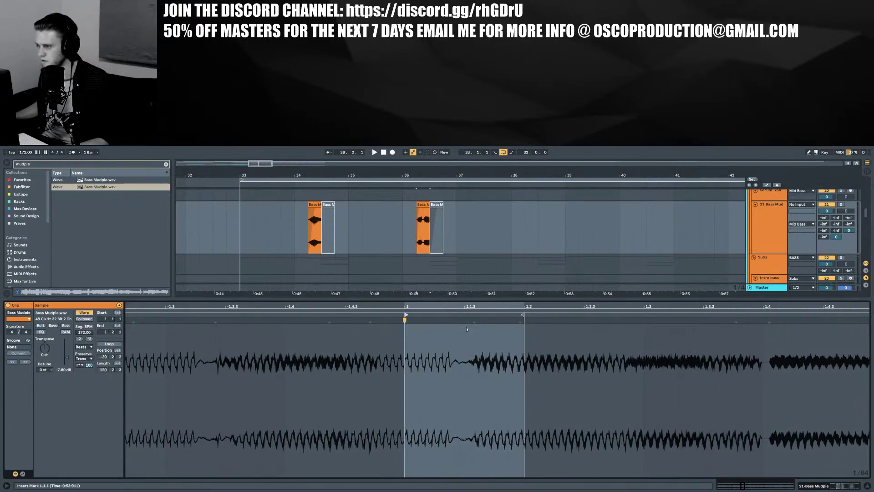
left_click_drag(474, 320, 465, 320)
key("space")
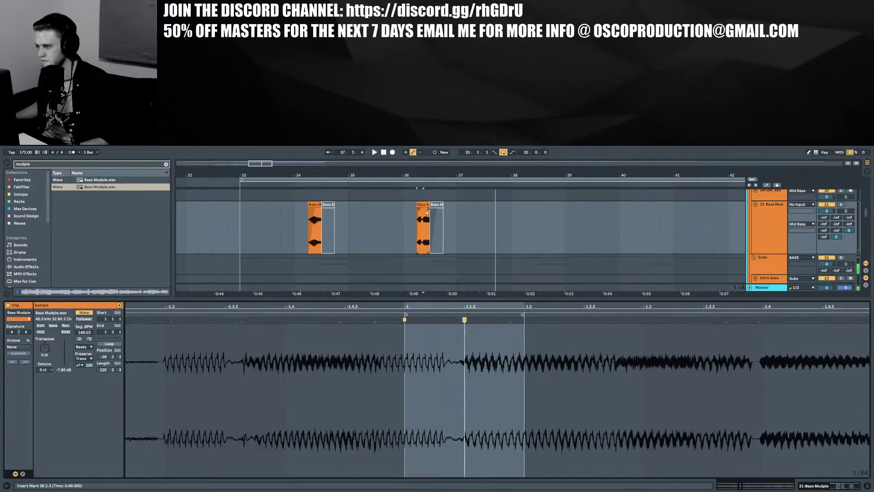
key("space")
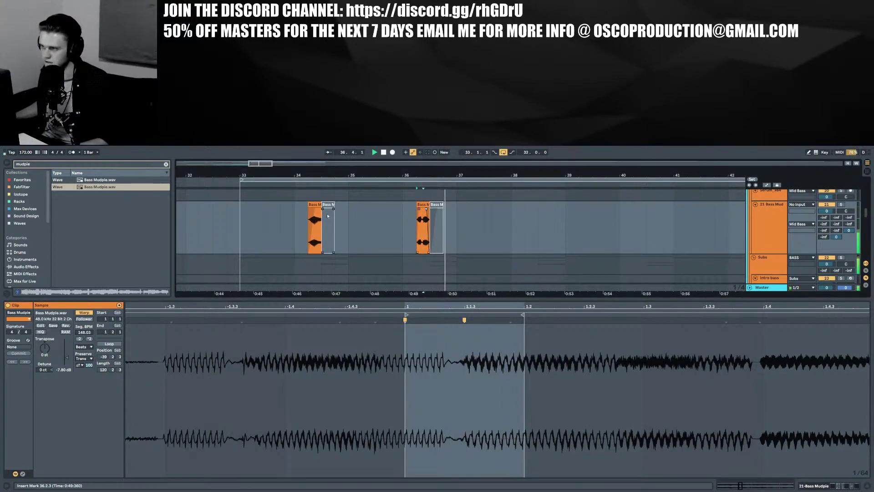
Play from bar 33 and lower the 21 Bass Mudpie track's volume to -3.9 dB
left_click(239, 210)
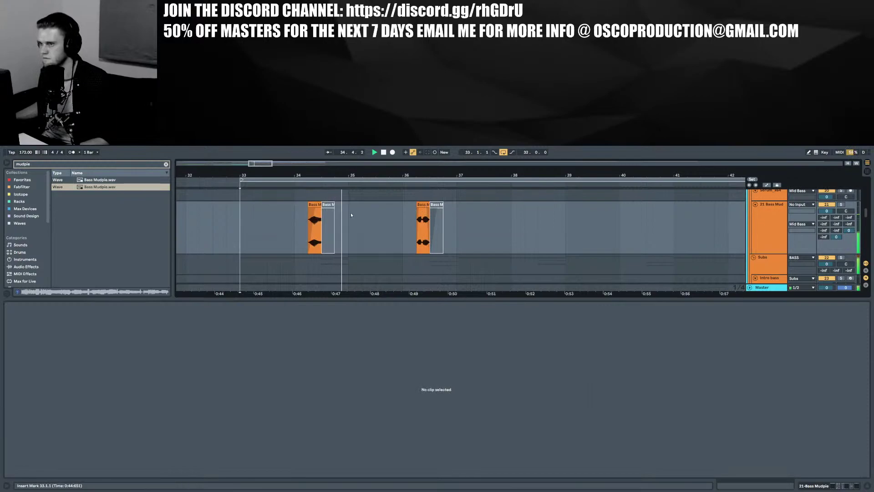
left_click_drag(826, 211, 827, 224)
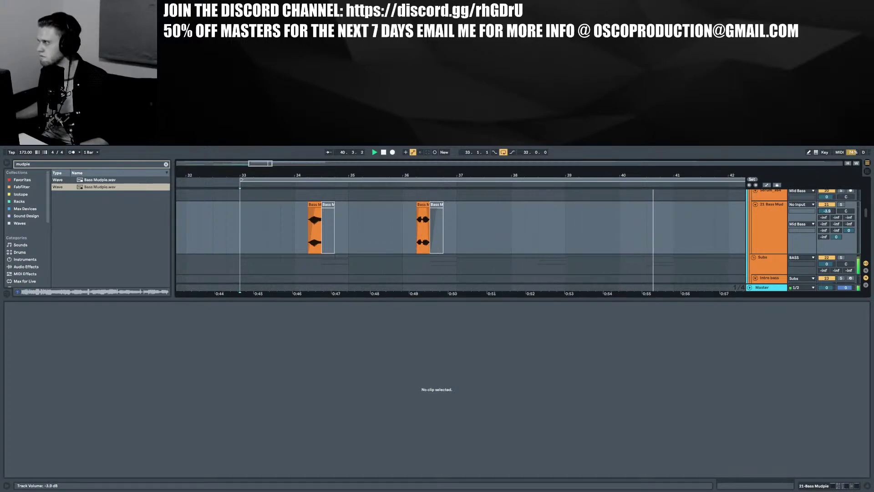
left_click(866, 484)
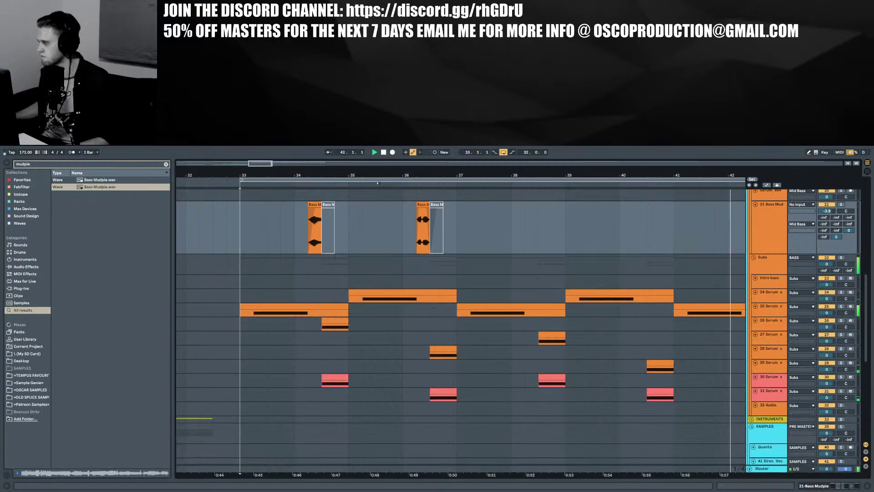
Repeat the four-bar Bass Mudpie phrase from bar 33 through to bar 65, with the first pair of hits deactivated
left_click_drag(335, 173, 334, 150)
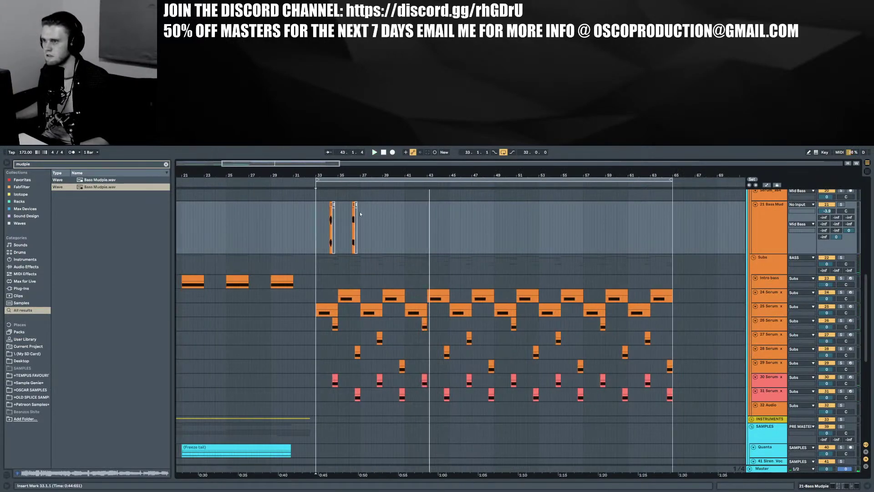
left_click_drag(360, 211, 406, 217)
key("ctrl+d")
key("ctrl+d")
key("ctrl+d")
key("ctrl+d")
key("ctrl+d")
key("ctrl+d")
key("ctrl+d")
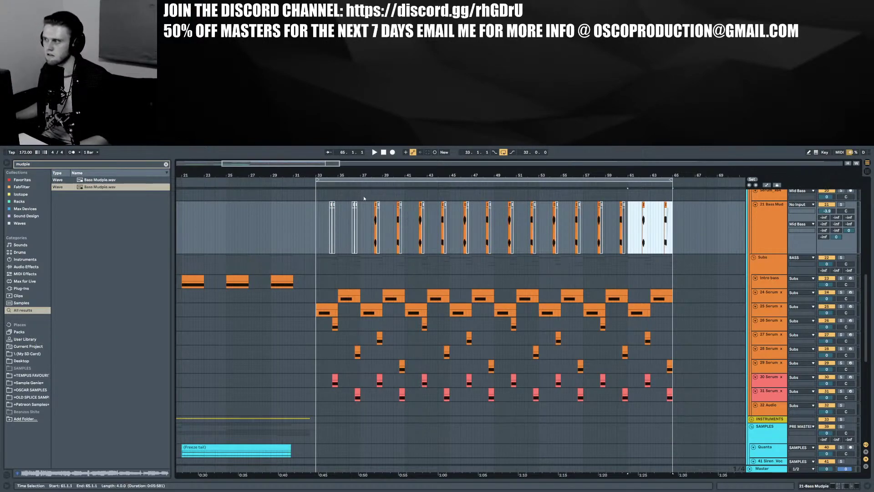
Duplicate the 21 Bass Mudpie track and strip the active hits to one in bar 40 on the original and one in bar 38 on the copy
left_click(315, 213)
left_click(767, 221)
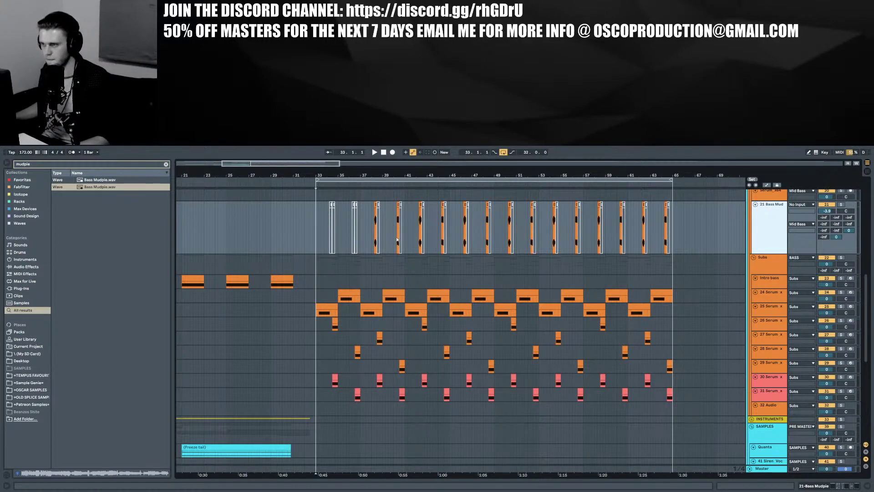
key("ctrl+d")
left_click_drag(388, 266, 713, 284)
key("Delete")
left_click_drag(703, 224, 316, 269)
key("Delete")
left_click(364, 214)
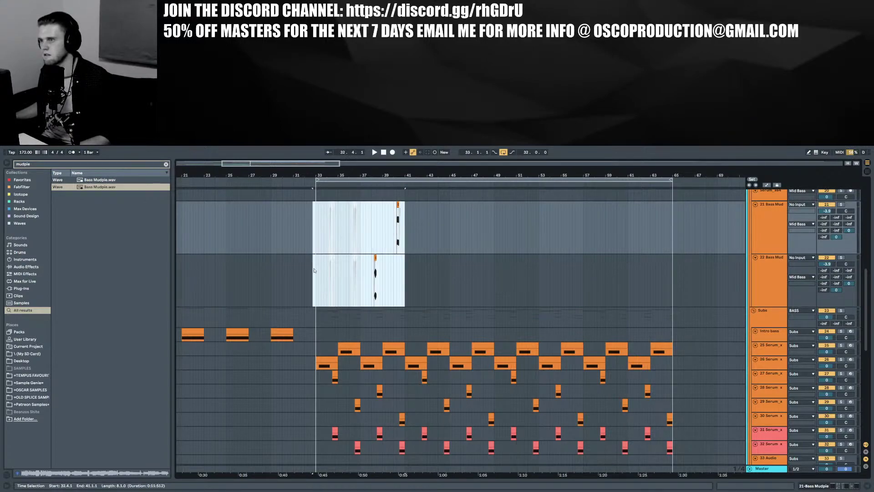
key("ctrl+d")
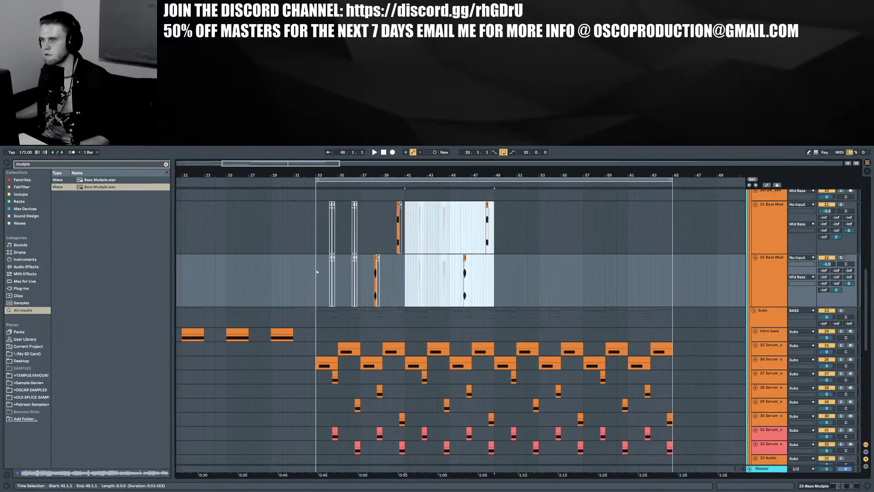
key("ctrl+z")
left_click_drag(405, 223, 359, 262)
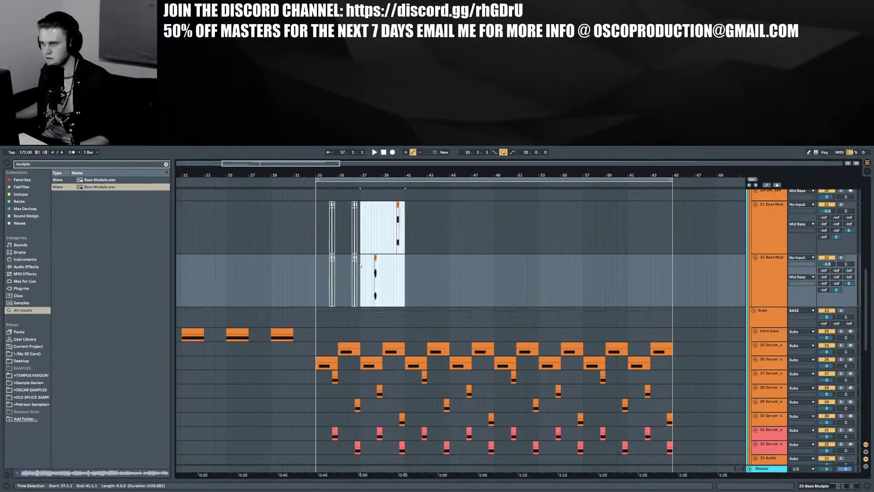
key("ctrl+d")
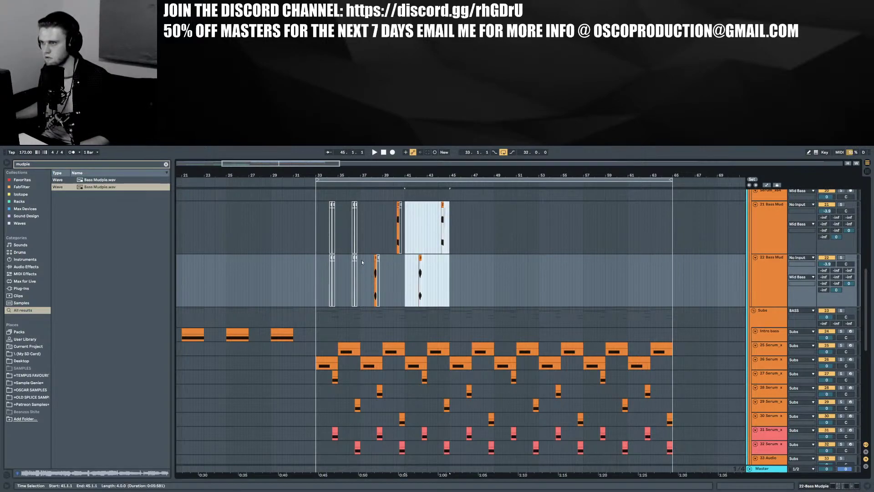
key("ctrl+z")
right_click(436, 224)
left_click(448, 280)
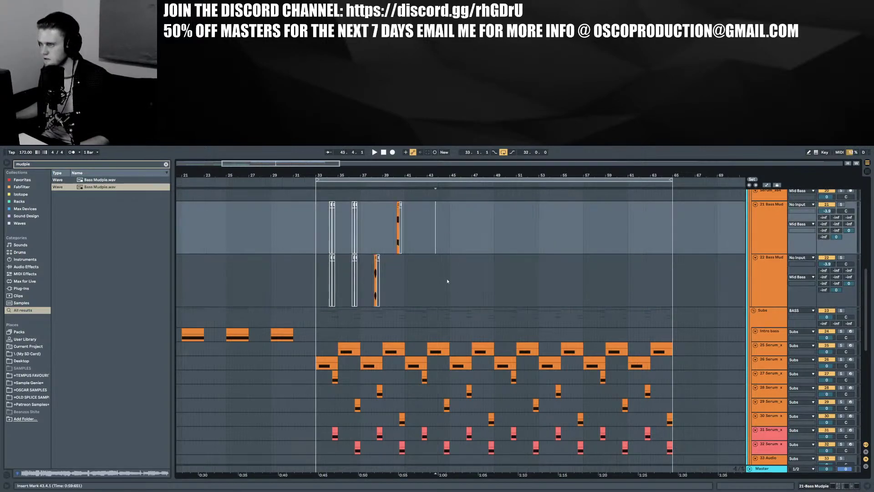
Duplicate bars 37 to 41 of both Bass Mudpie tracks repeatedly until the alternating hits reach bar 65
left_click_drag(401, 224, 362, 270)
key("ctrl+d")
key("ctrl+d")
key("ctrl+d")
key("ctrl+d")
key("ctrl+d")
key("ctrl+d")
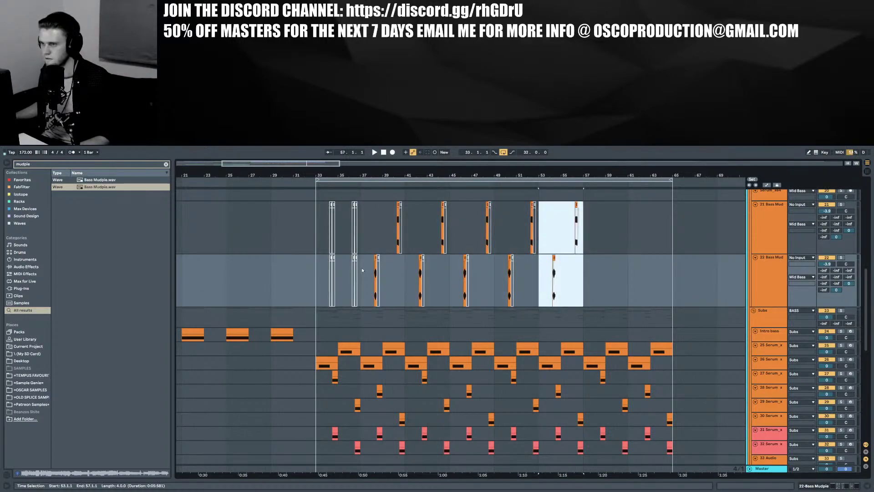
Play the drop from bar 33 and raise the 21 Bass Mudpie track's volume to -3.1 dB
left_click(769, 247)
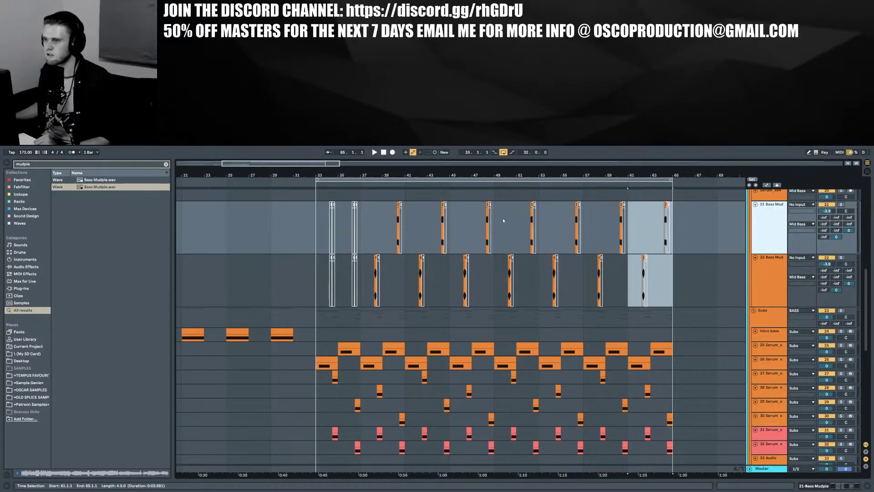
left_click(318, 212)
key("space")
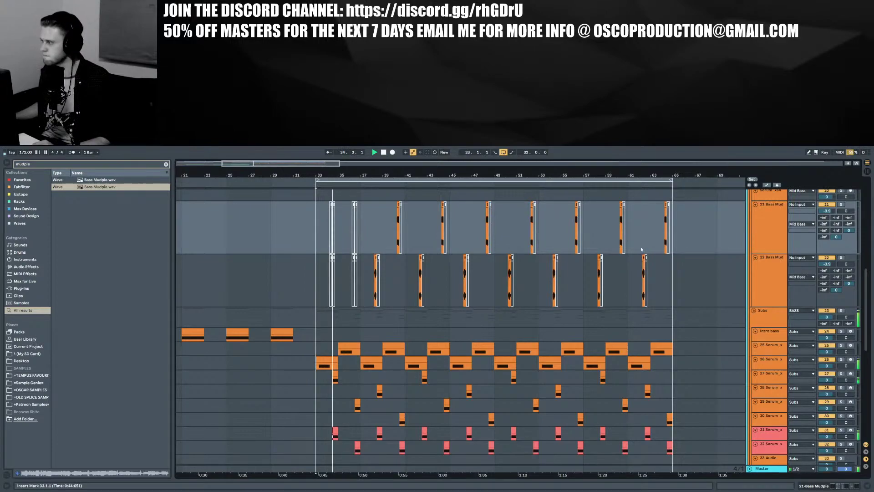
left_click_drag(826, 211, 826, 207)
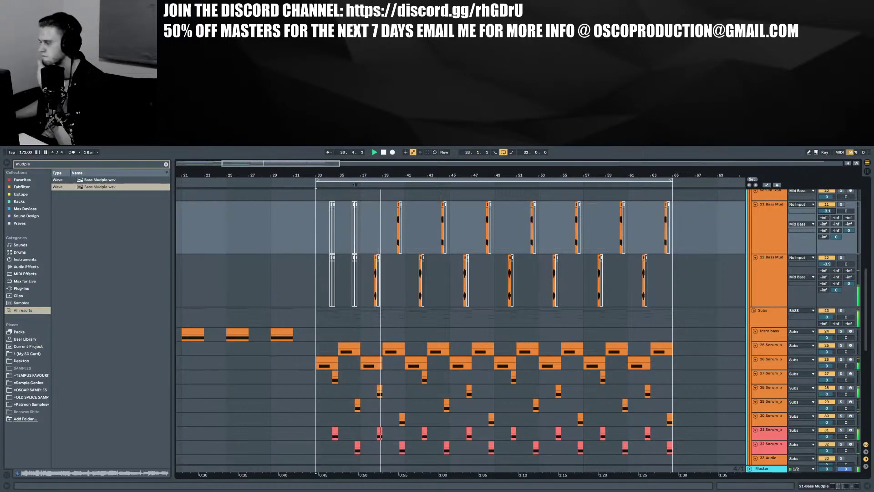
left_click_drag(398, 175, 399, 201)
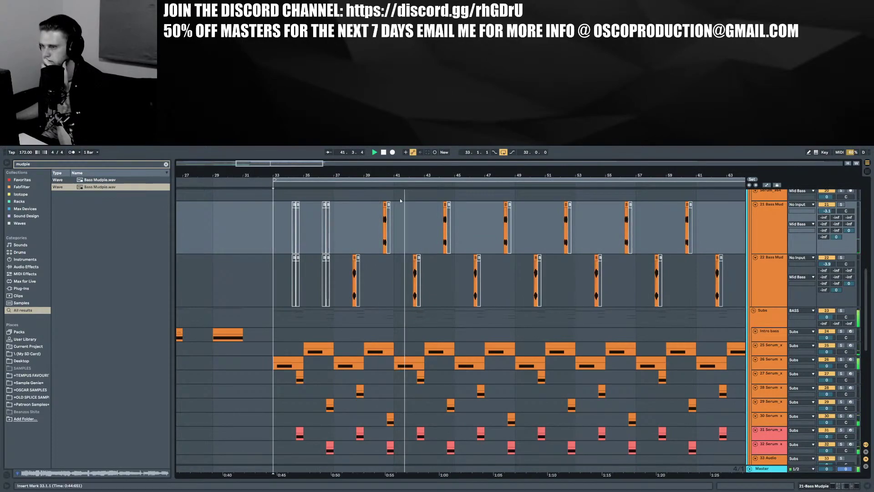
scroll(399, 201, "down", 2)
scroll(399, 200, "up", 2)
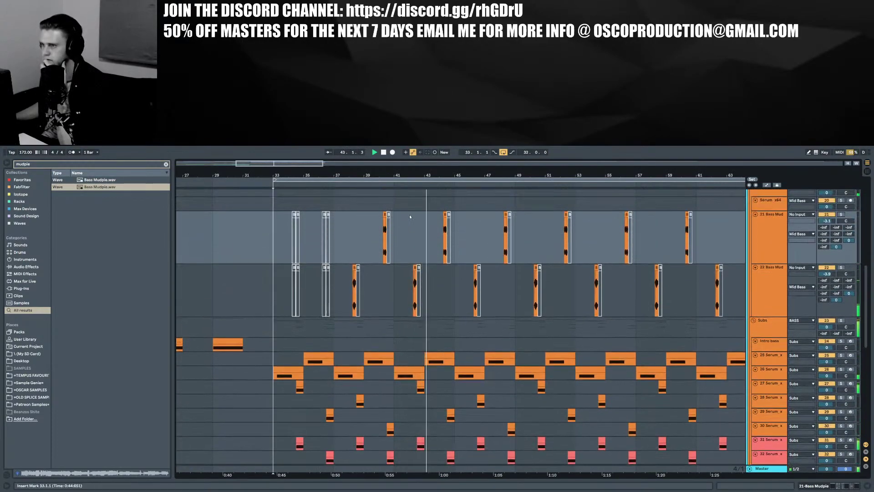
Enable Warp in Complex mode on the 22 Bass Mudpie clip at 42.2.1 and audition it
left_click(415, 267)
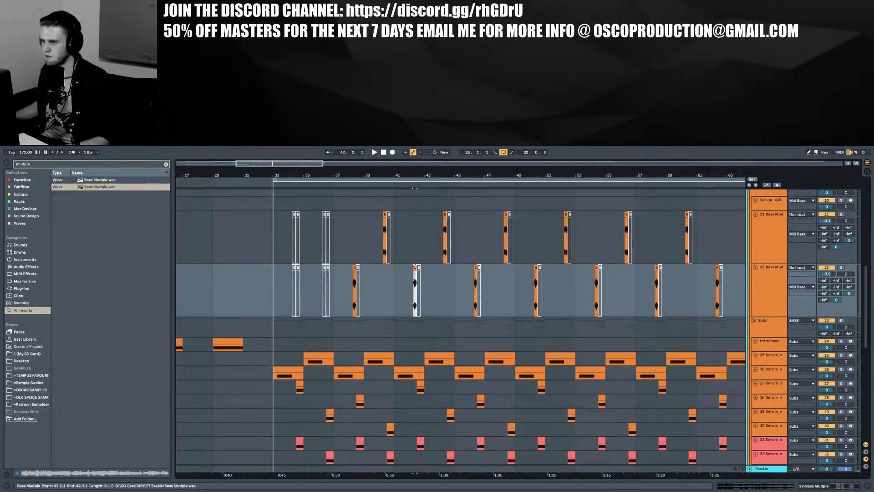
double_click(414, 269)
left_click_drag(176, 308, 367, 313)
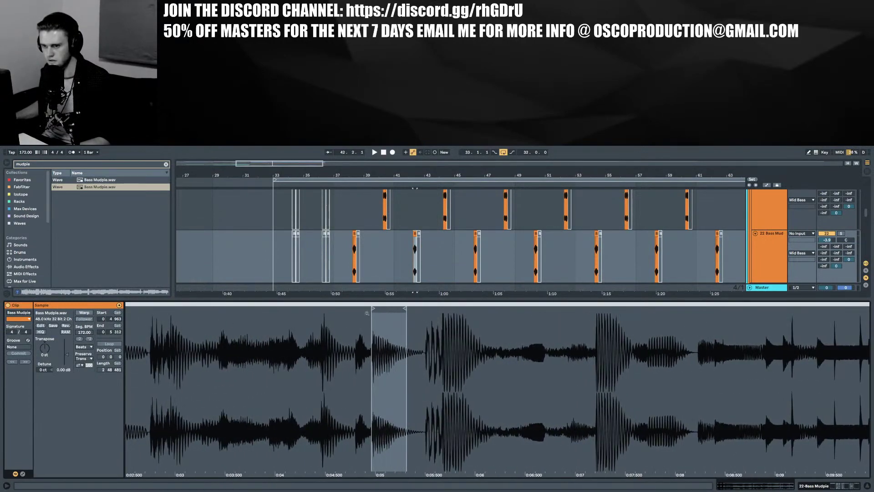
left_click(90, 347)
left_click(88, 314)
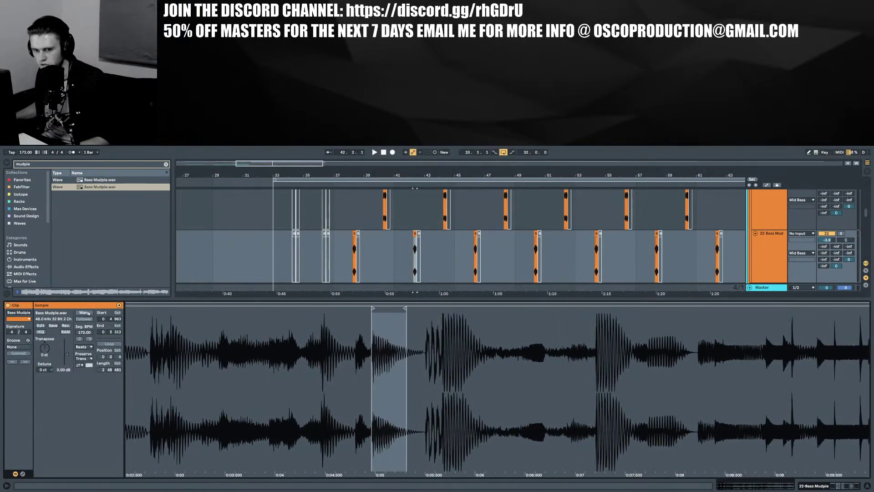
left_click(88, 314)
left_click(82, 346)
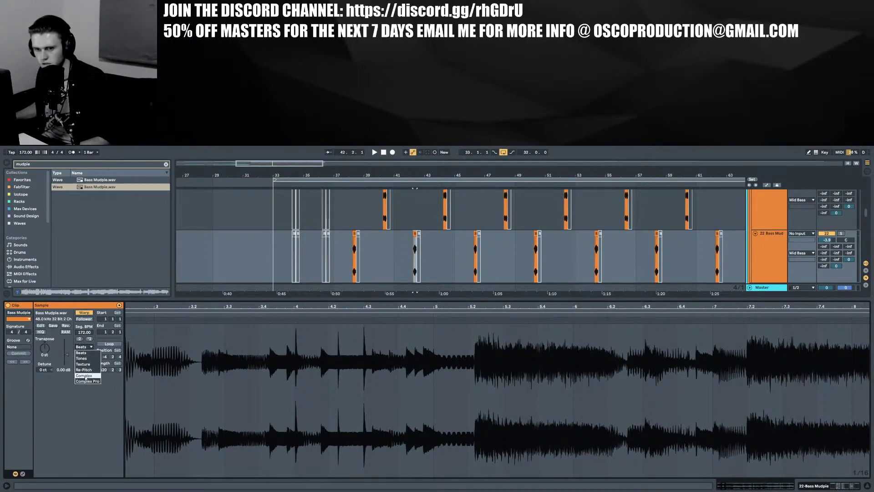
left_click(85, 375)
key("space")
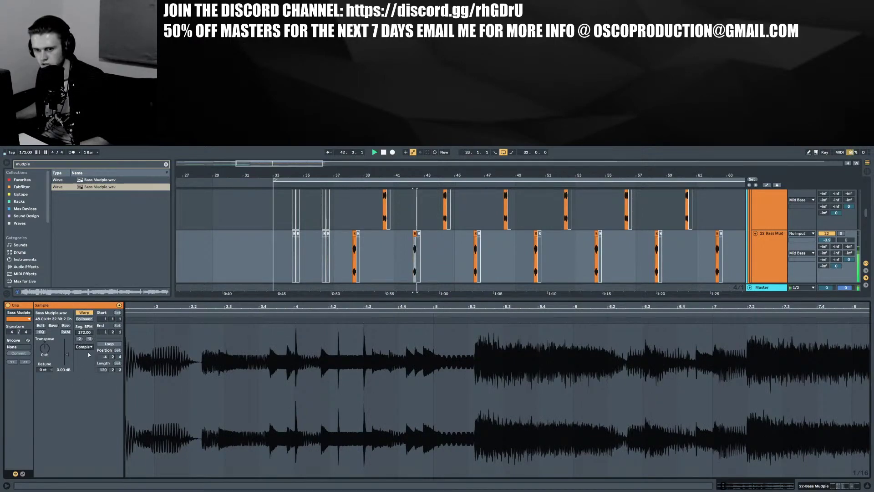
Compare the warped clip at 42.2.1 with the unwarped clip at 38.2.1 by playing each one
left_click(359, 235)
key("space")
key("space")
left_click(414, 233)
key("space")
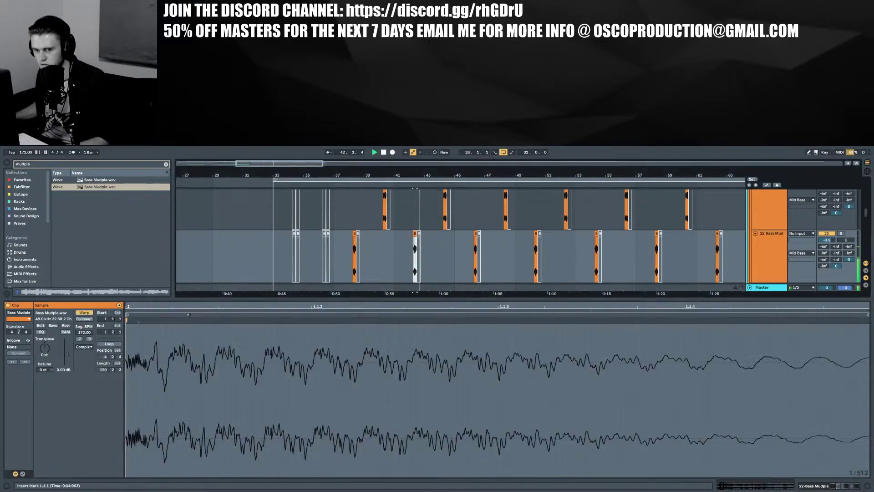
left_click(354, 249)
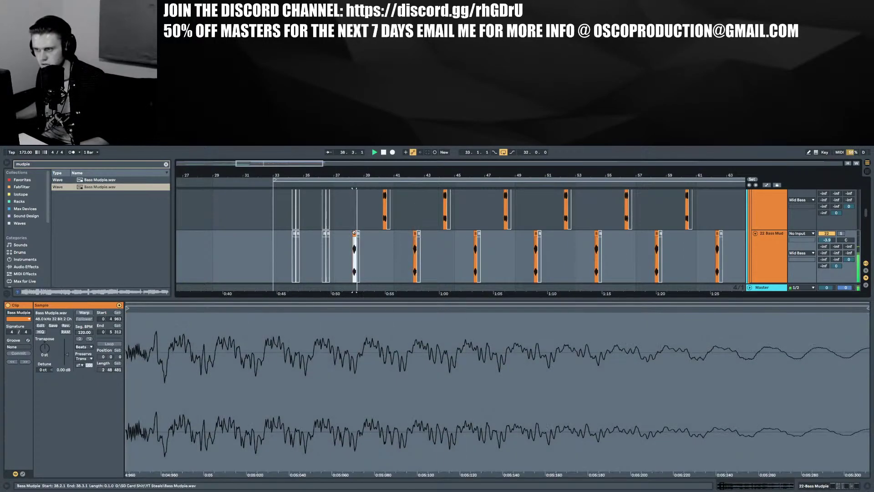
left_click(415, 269)
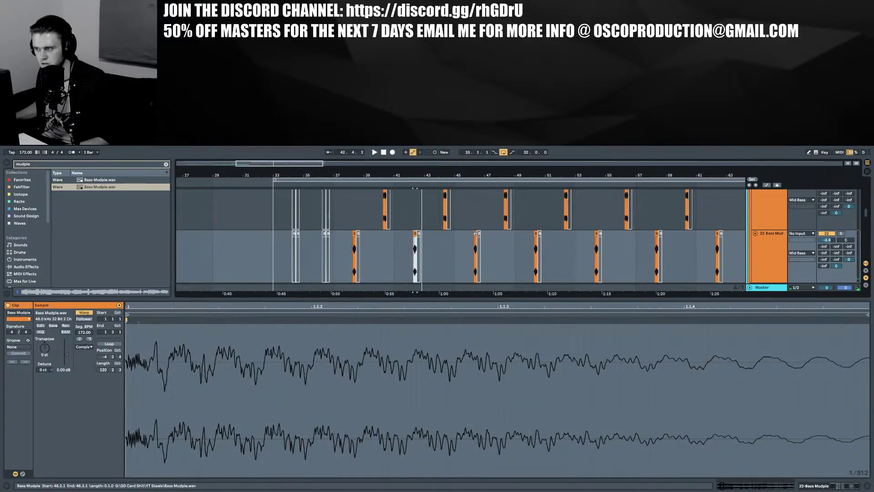
left_click_drag(455, 244, 340, 252)
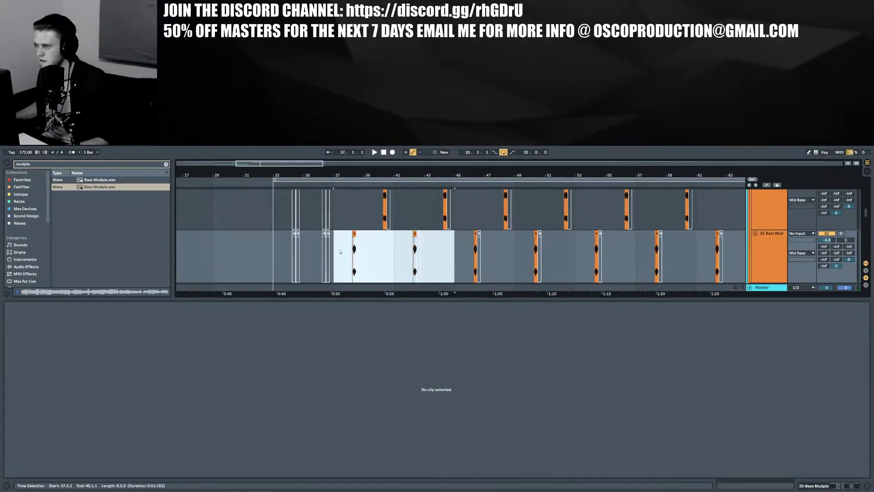
left_click(455, 241)
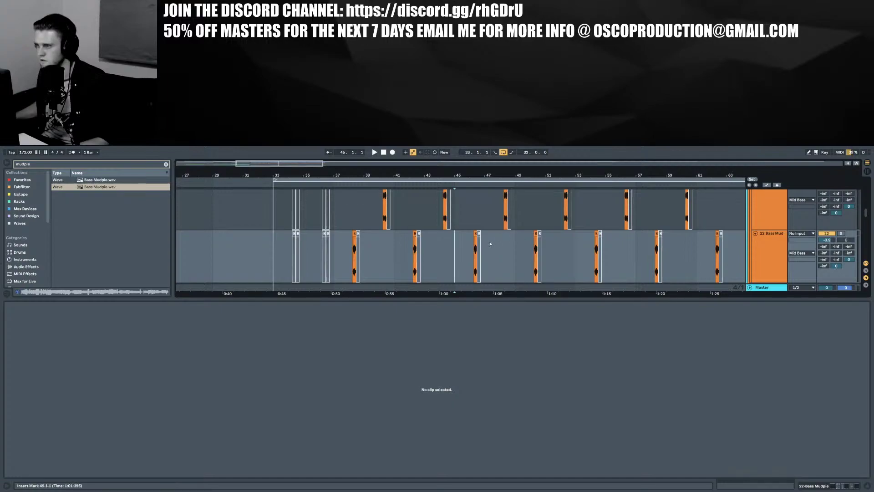
left_click_drag(377, 176, 377, 152)
left_click(369, 237)
left_click(429, 237)
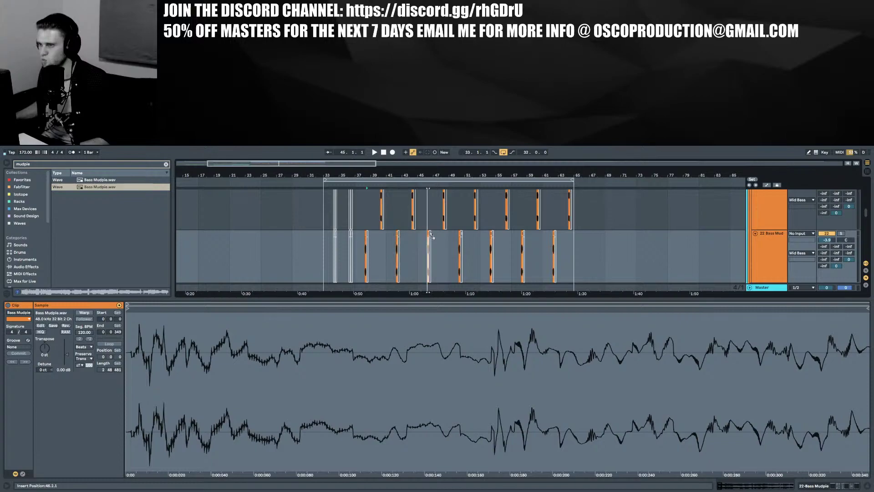
key("0")
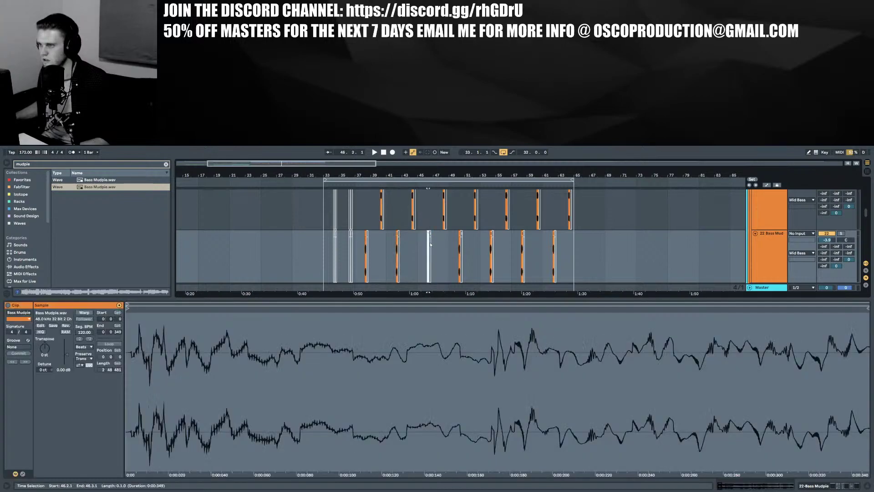
left_click(421, 247)
left_click(421, 248)
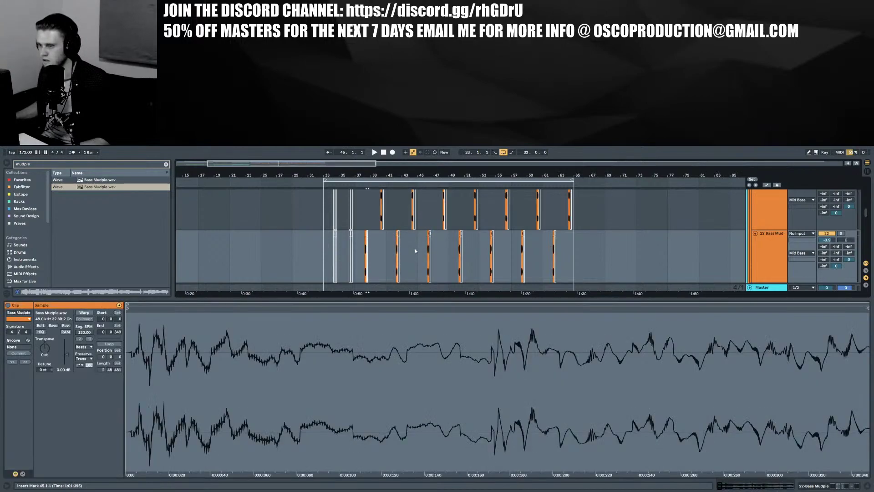
left_click(369, 246)
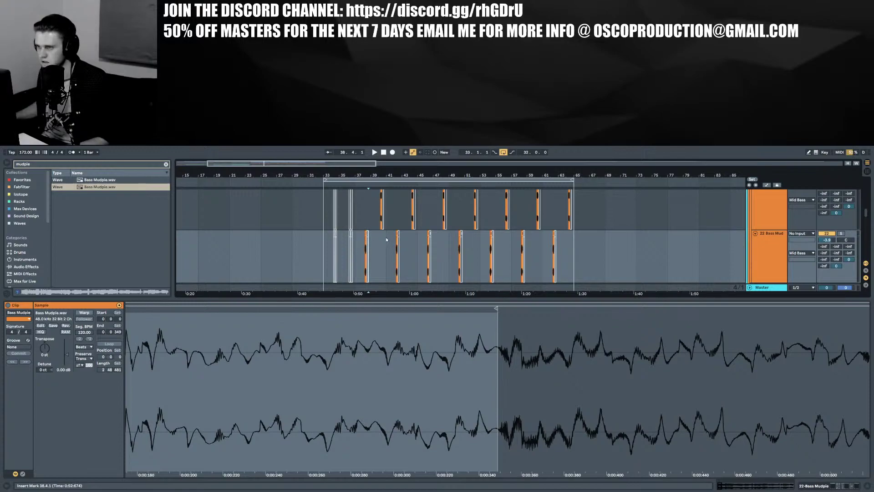
Copy bars 37 to 41 of the 22 Bass Mudpie track to bar 45, and repeat bars 41 to 49 through to bar 65
left_click_drag(386, 237, 359, 240)
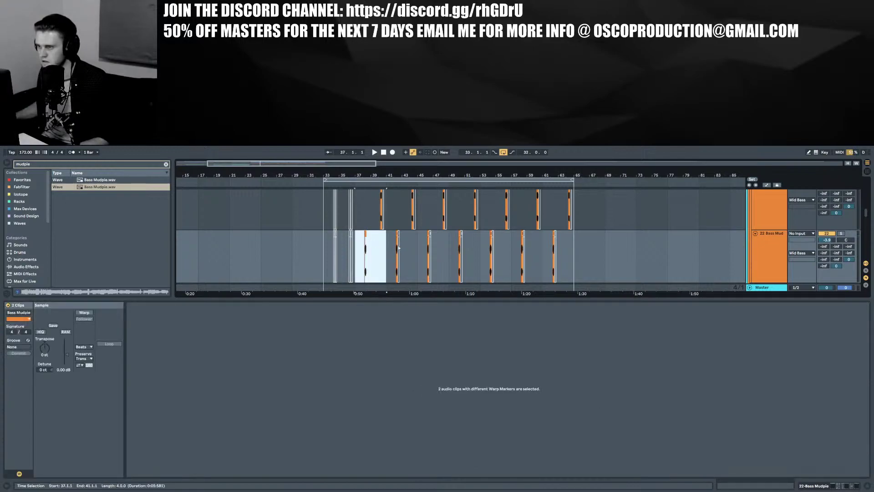
left_click(419, 250)
key("ctrl+v")
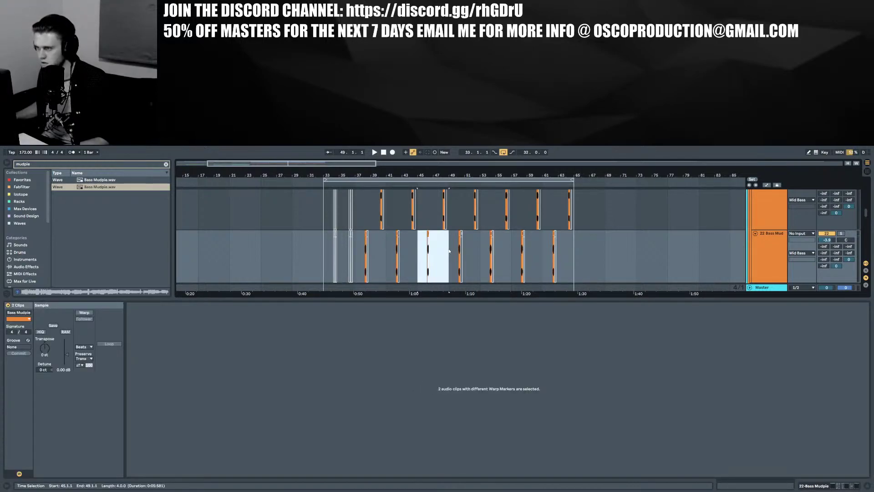
left_click_drag(449, 250, 388, 248)
key("ctrl+d")
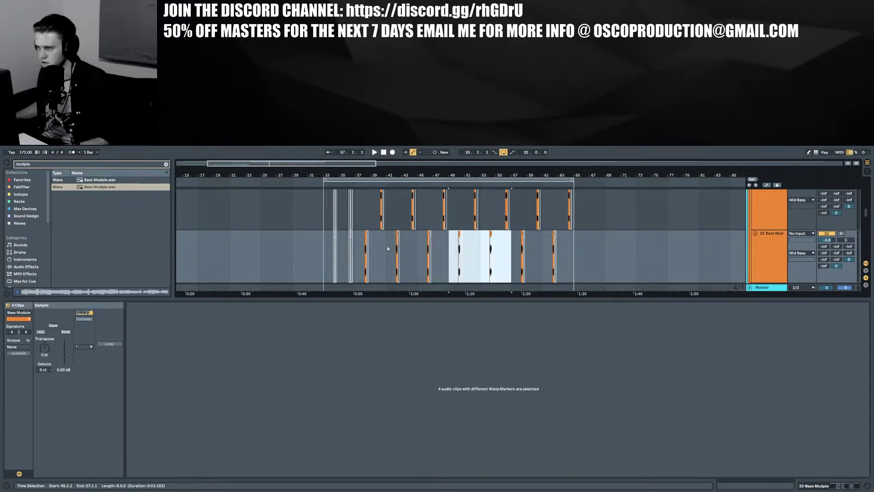
key("ctrl+d")
scroll(403, 254, "up", 1)
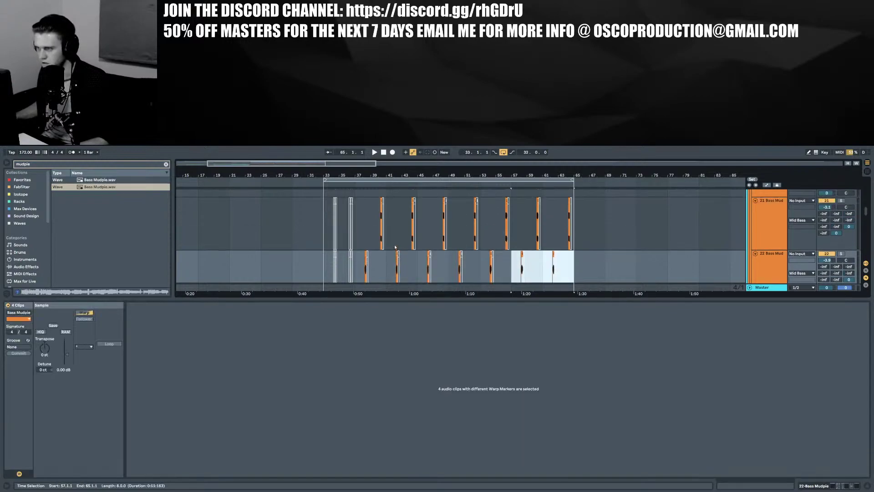
scroll(394, 235, "down", 1)
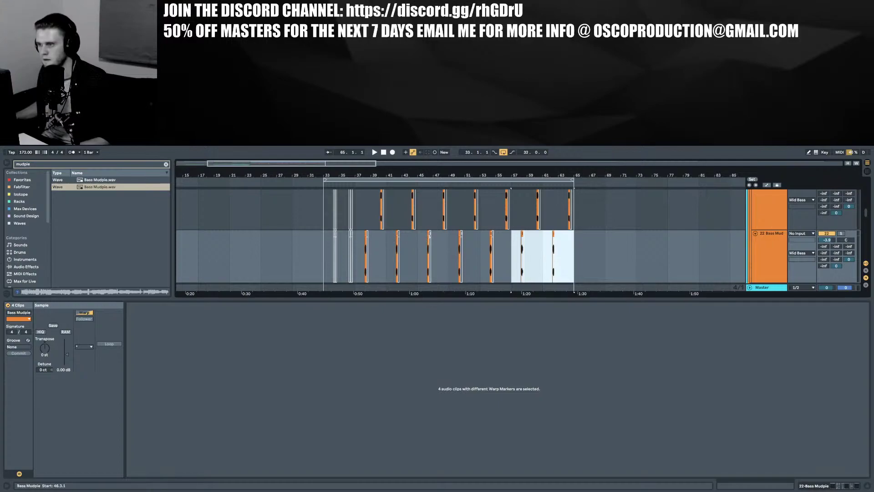
Warp the 22 Bass Mudpie clip at 62.2.1 in Complex Pro mode, lowering its formants to about 87.9 and raising its envelope
left_click(459, 234)
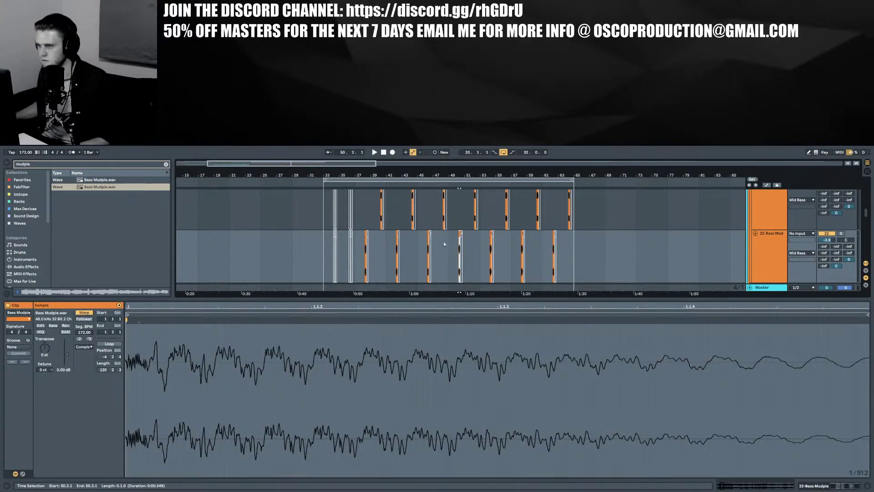
left_click(553, 234)
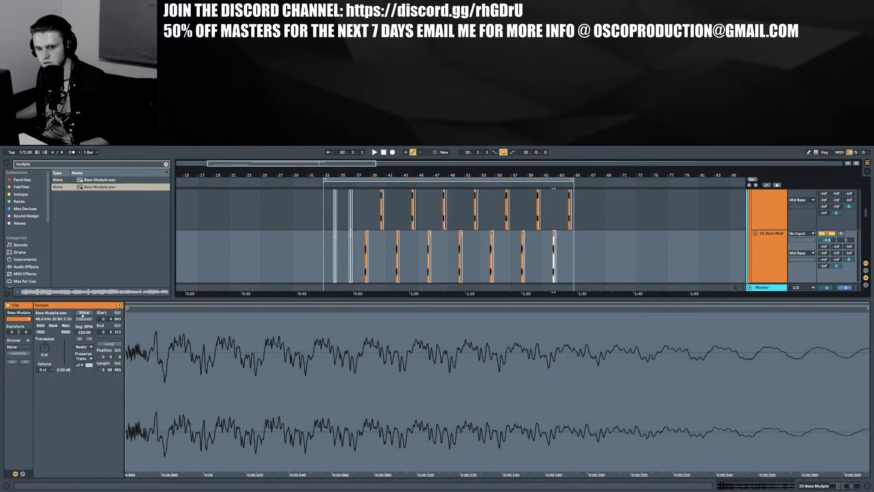
left_click(83, 314)
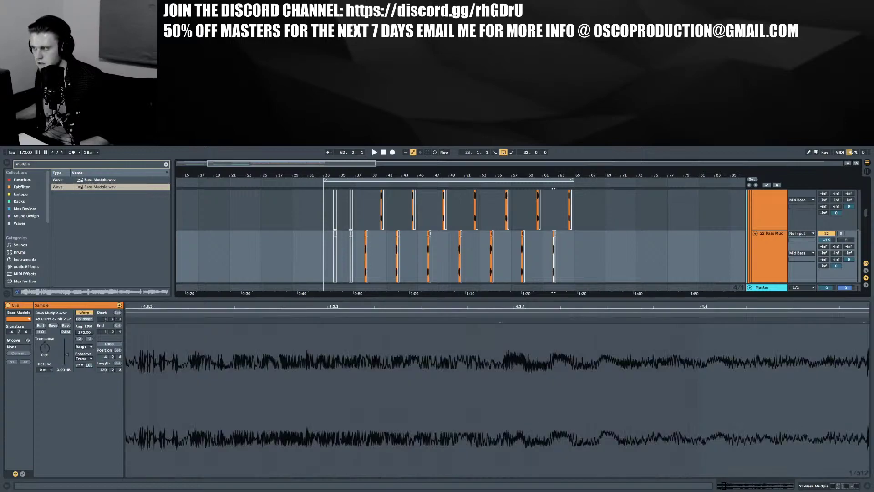
left_click(84, 346)
left_click(90, 382)
key("space")
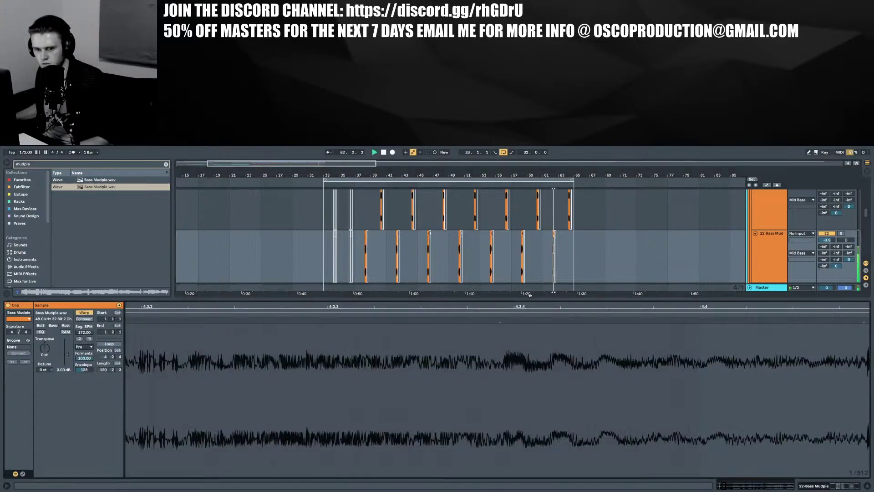
left_click(84, 358)
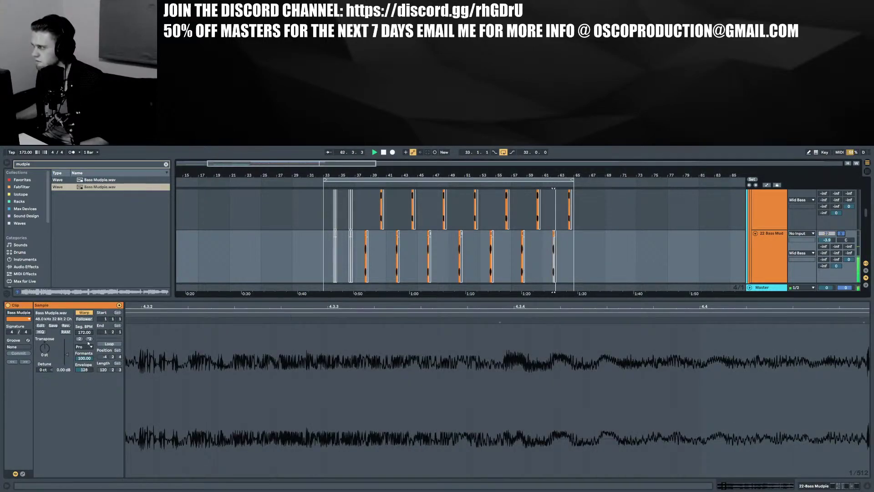
left_click_drag(84, 358, 85, 391)
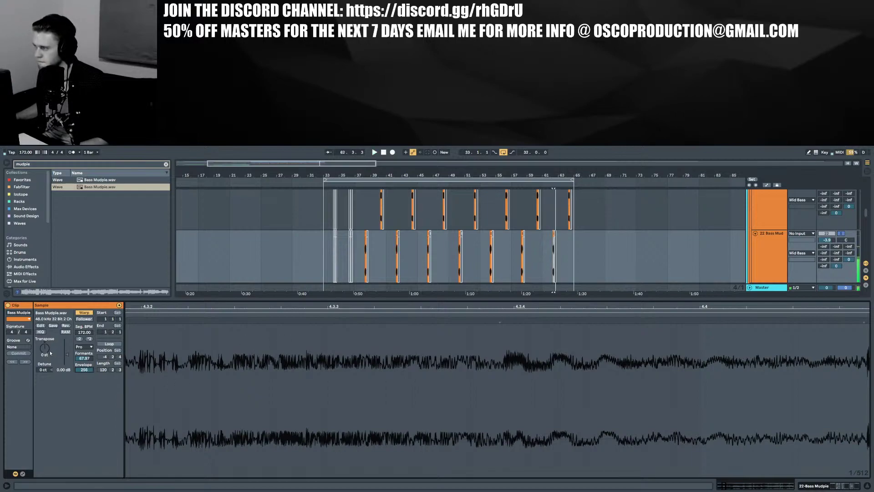
Try different detune amounts on the soloed 62.2.1 clip during playback, unsolo its track and set the detune to -11 ct
left_click_drag(43, 369, 44, 376)
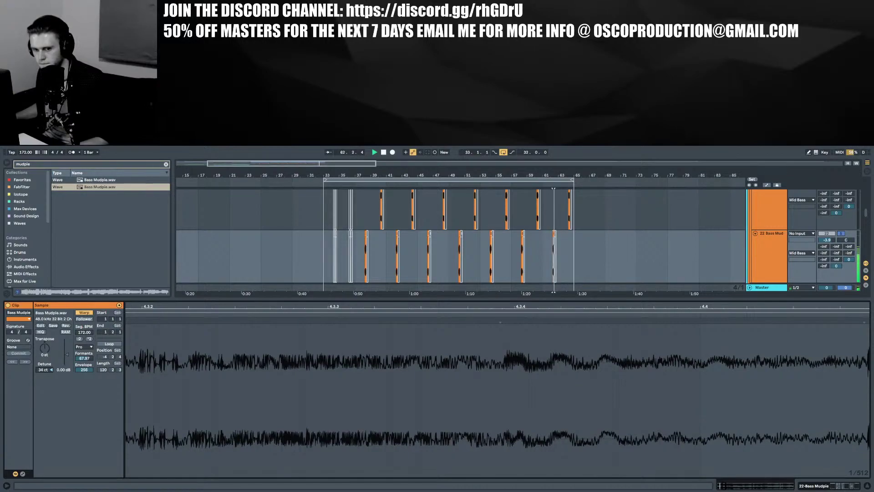
left_click_drag(44, 369, 43, 359)
key("space")
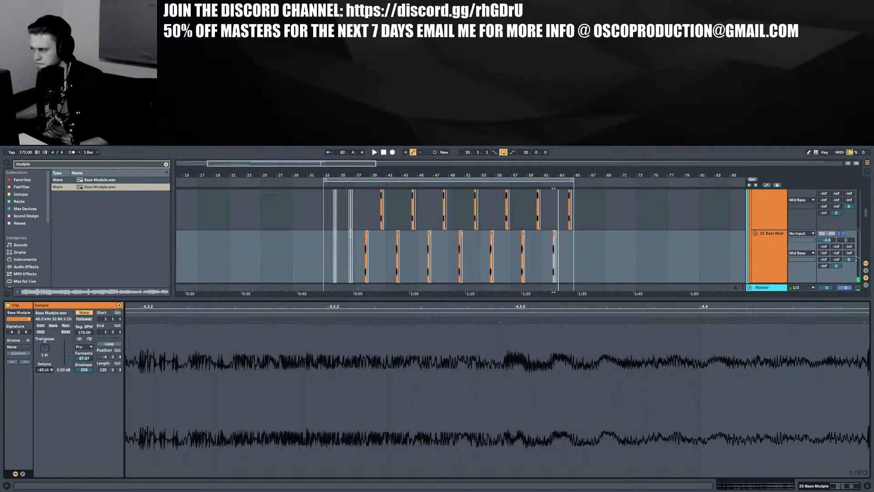
left_click(842, 234)
key("space")
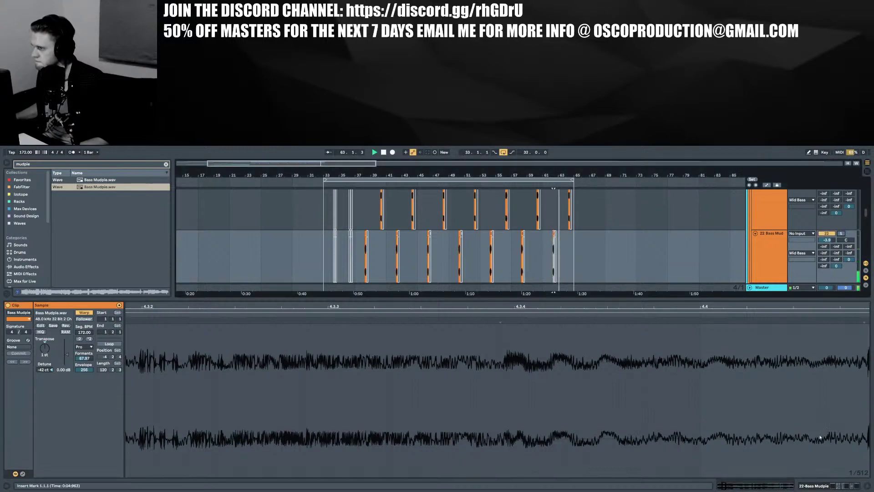
left_click_drag(44, 370, 45, 402)
key("space")
key("space")
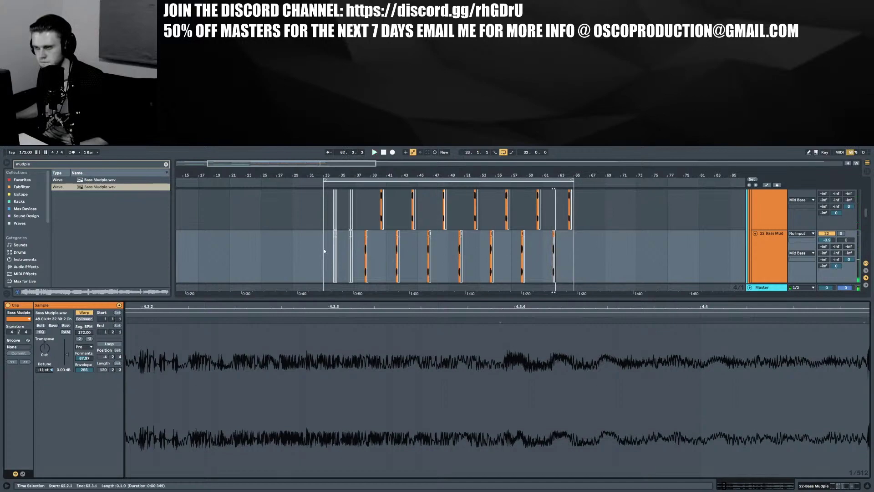
Play the drop from bar 33 with the clip view hidden and examine the Mudpie hits against the Serum subs
left_click(324, 250)
key("space")
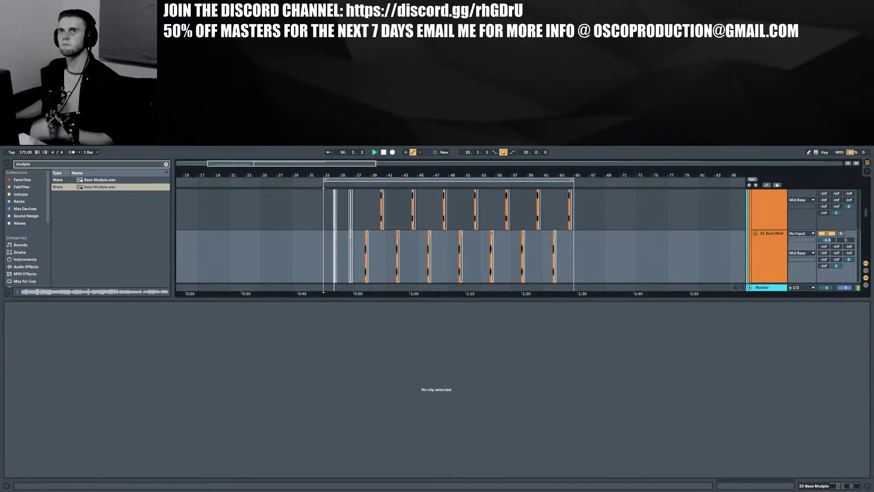
left_click(866, 485)
scroll(496, 317, "up", 2)
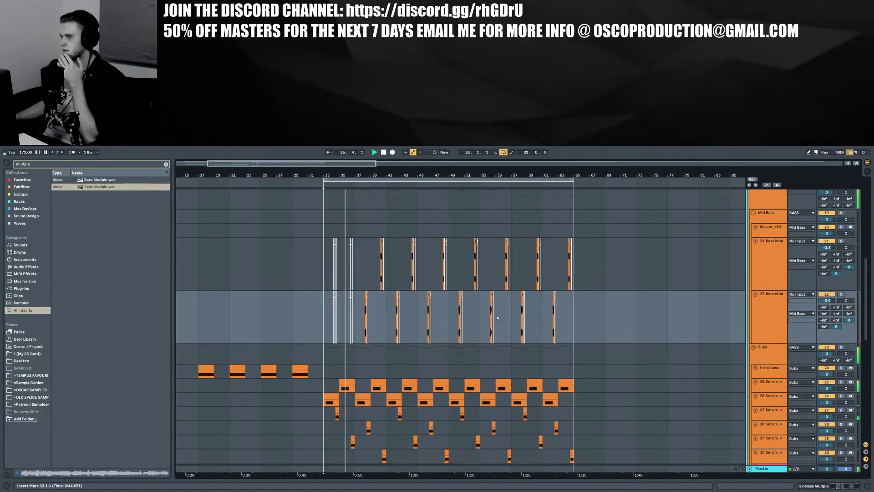
scroll(496, 315, "down", 5)
scroll(497, 315, "up", 3)
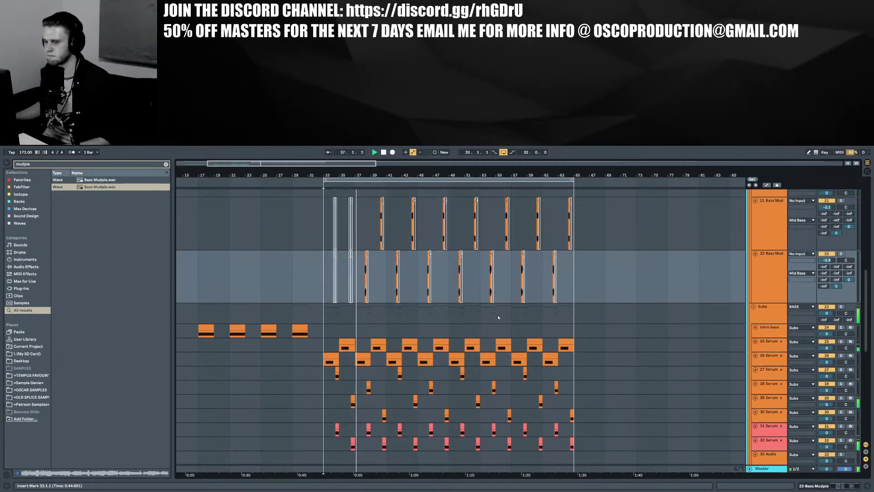
scroll(498, 315, "up", 3)
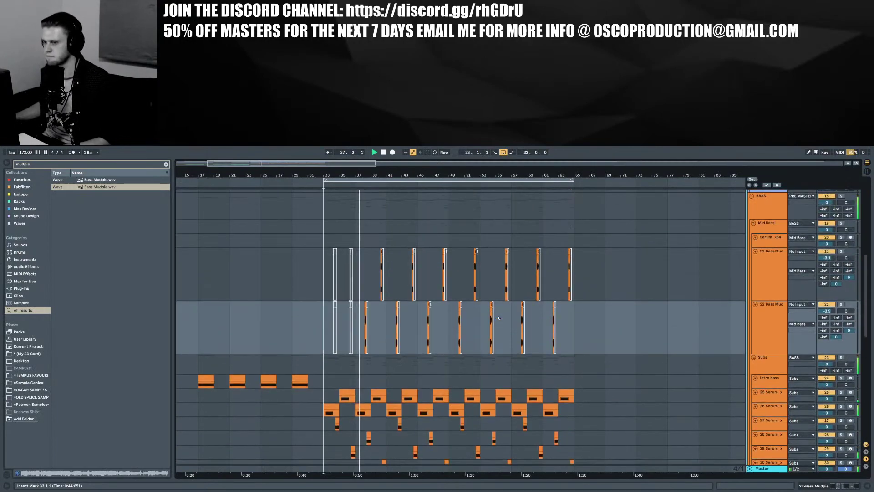
Copy the 22 Bass Mudpie clip at 38.2.1 to 34.2.1 and keep listening through the drop
left_click(366, 304)
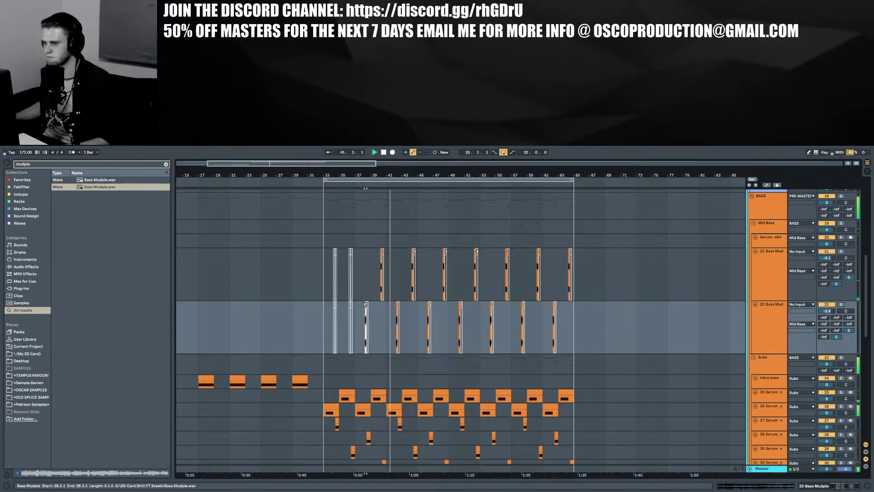
left_click(334, 305)
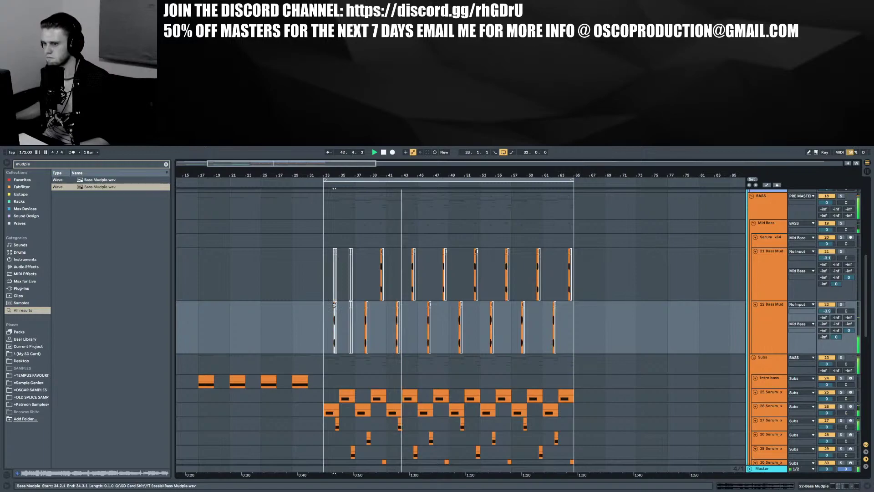
scroll(423, 309, "down", 3)
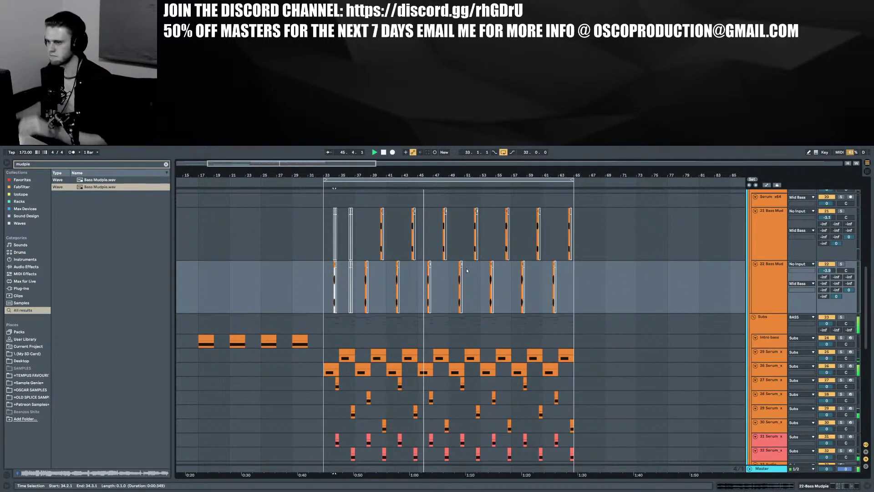
scroll(427, 270, "down", 3)
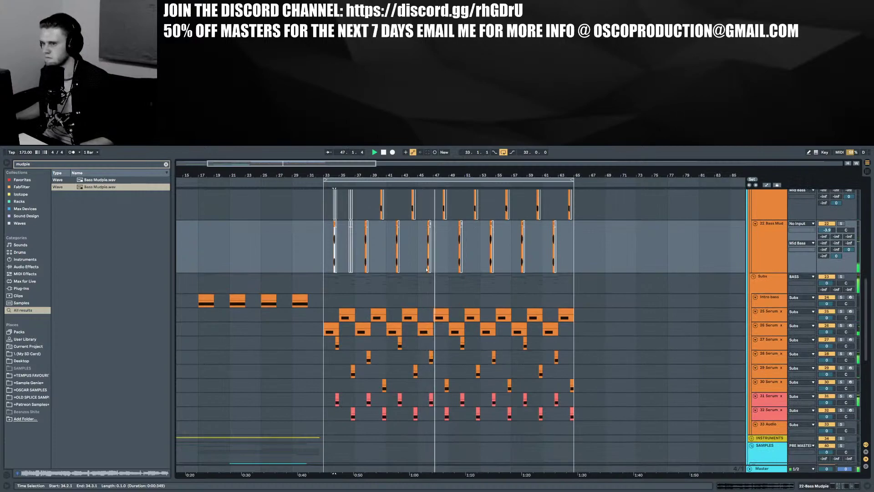
scroll(409, 264, "up", 5)
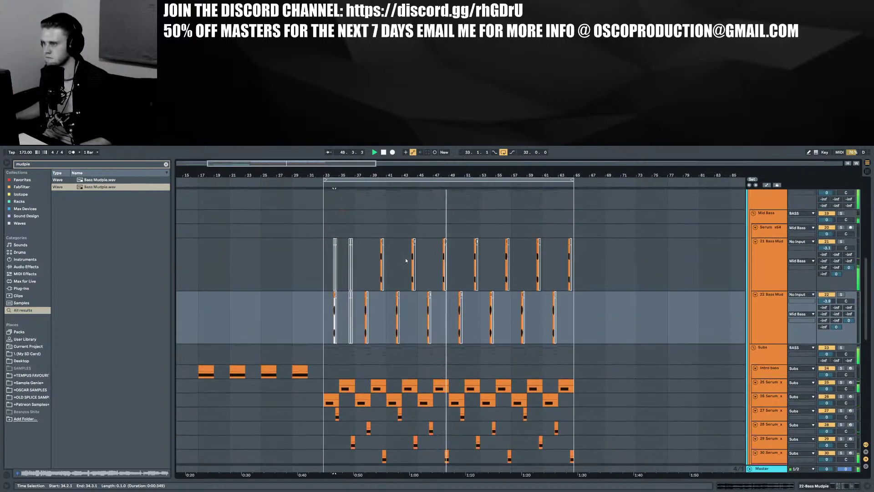
Inspect the waveform of the 21 Bass Mudpie clip at 44.2.1 and duplicate that track
left_click(412, 241)
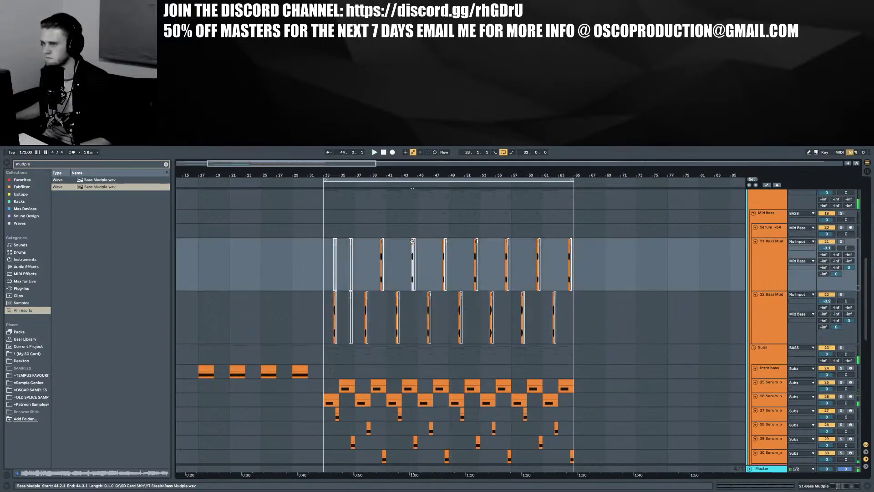
double_click(412, 241)
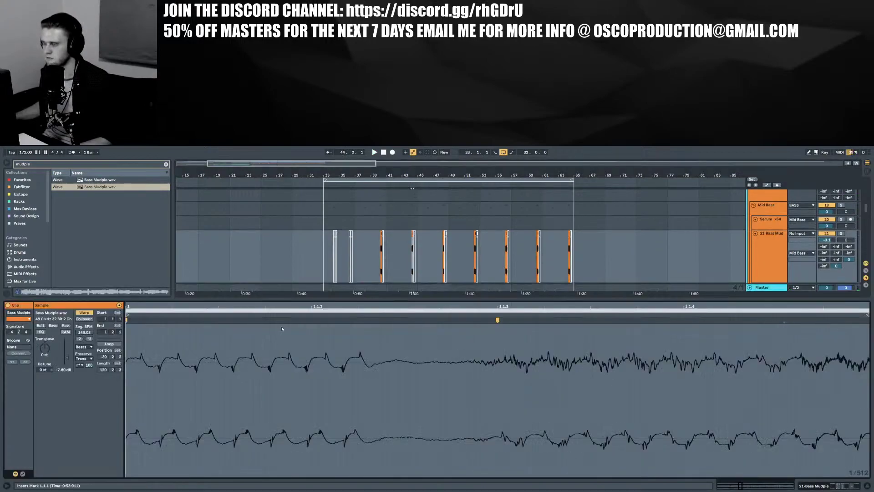
left_click_drag(290, 306, 302, 228)
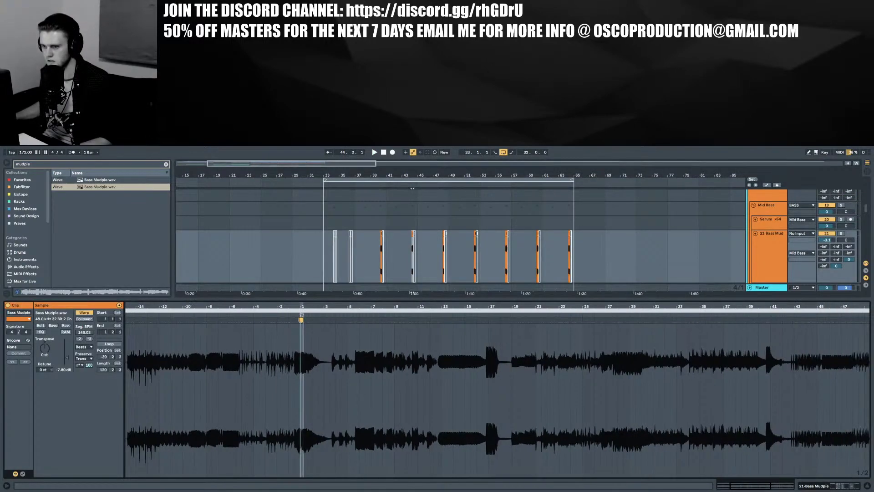
left_click(772, 263)
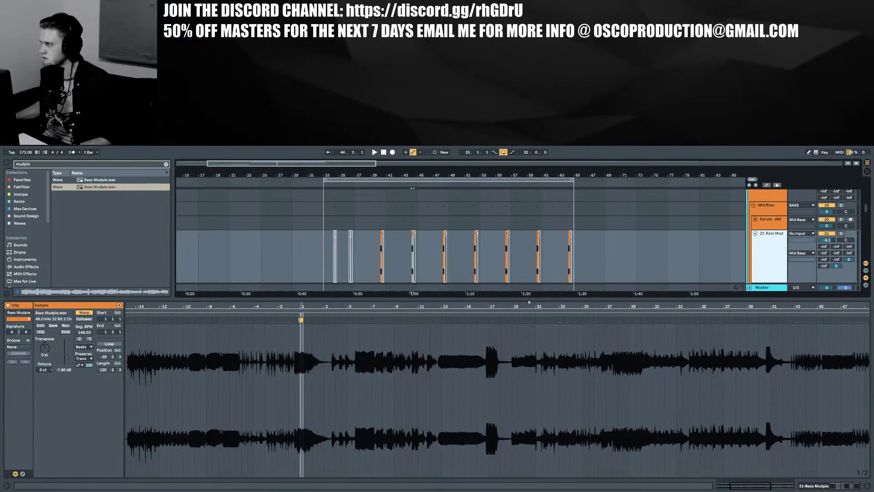
key("ctrl+d")
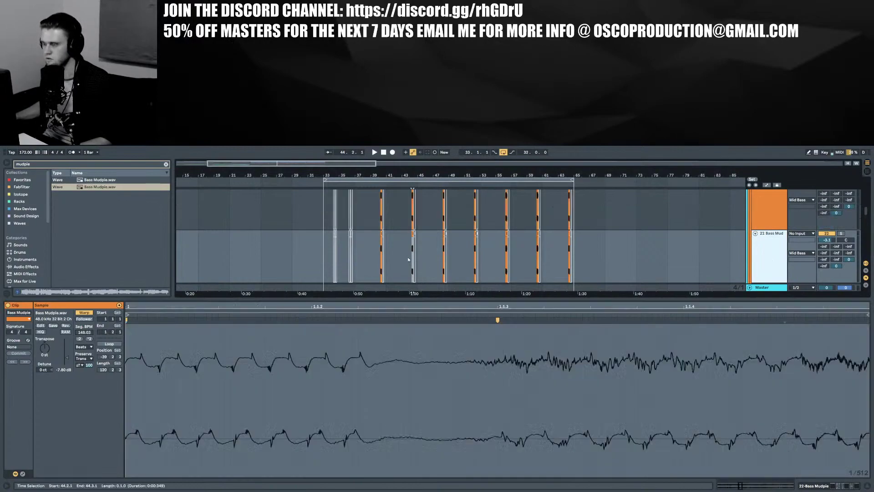
Delete the 40.2.1, 48.2.1, 56.2.1 and 64.2.1 hits from the duplicate track and the 44.2.1, 52.2.1 and 60.2.1 hits from the original
scroll(407, 231, "up", 1)
left_click(381, 265)
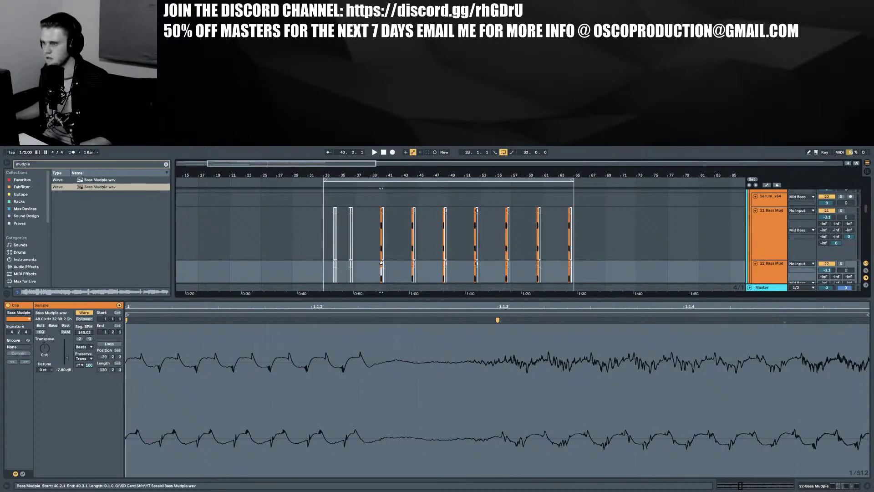
key("Delete")
left_click(413, 210)
key("Delete")
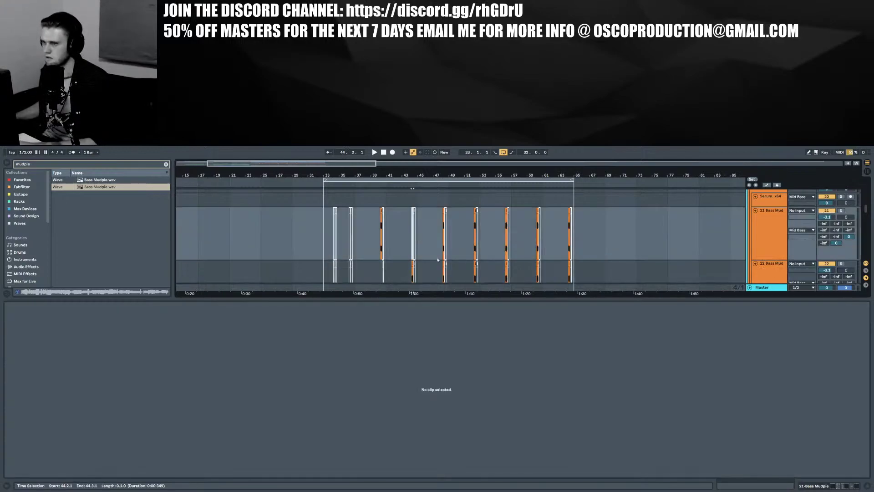
left_click(443, 265)
key("Delete")
left_click(476, 226)
key("Delete")
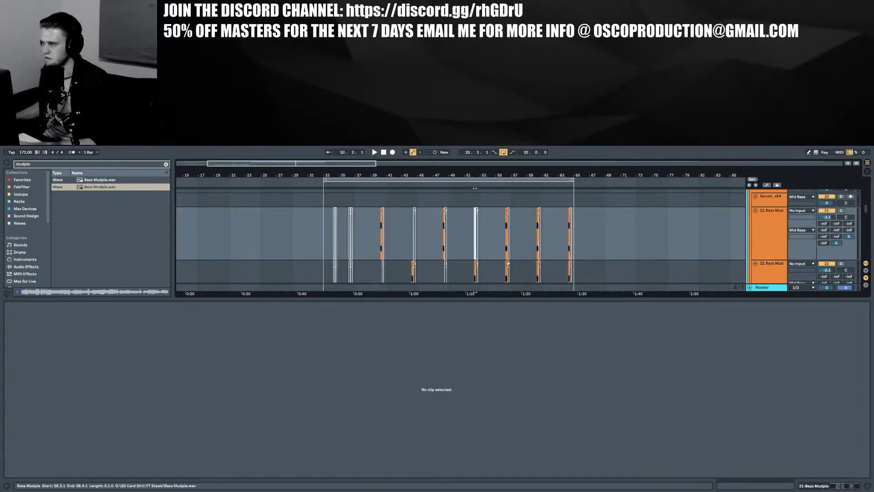
left_click(507, 271)
key("Delete")
left_click(538, 214)
key("Delete")
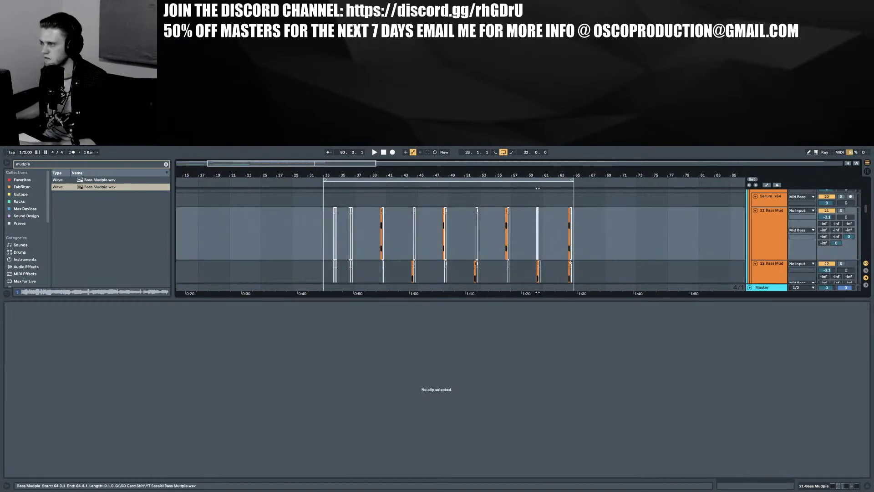
left_click(570, 264)
key("Delete")
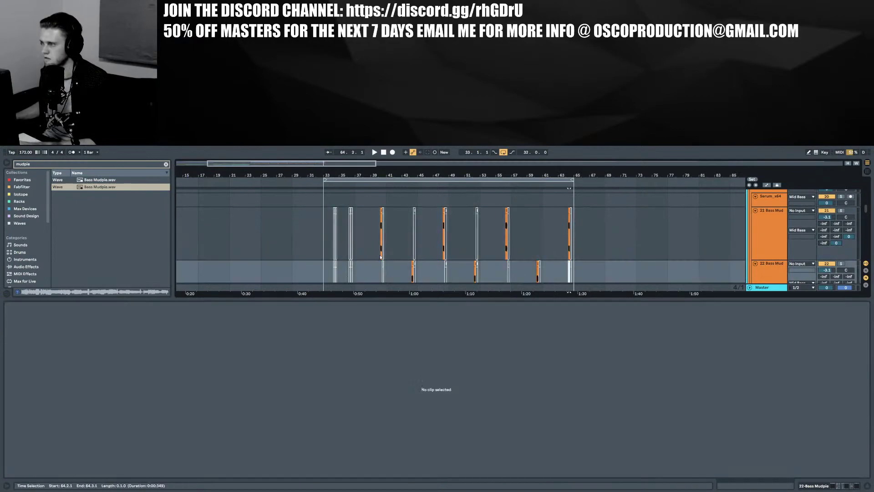
Turn on Loop for the duplicate track's clip at 44.2.1 and extend the loop across the sample
scroll(380, 256, "down", 2)
left_click(413, 227)
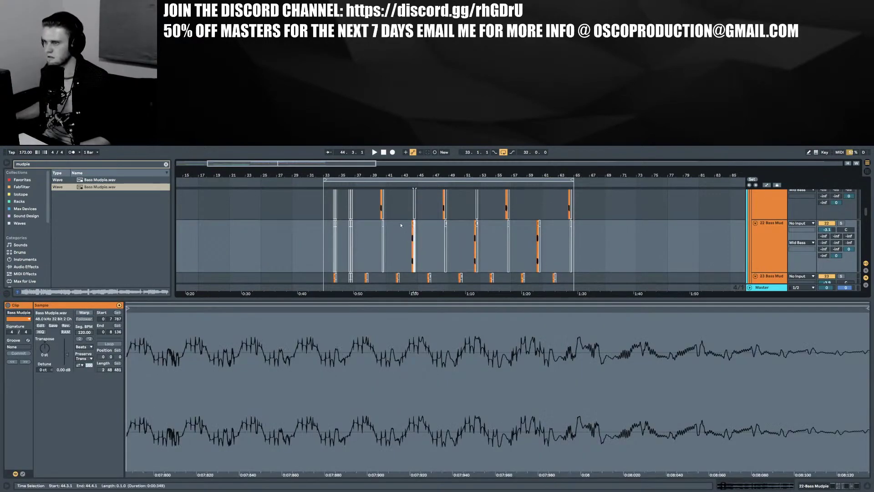
left_click(412, 223)
left_click_drag(411, 307, 411, 214)
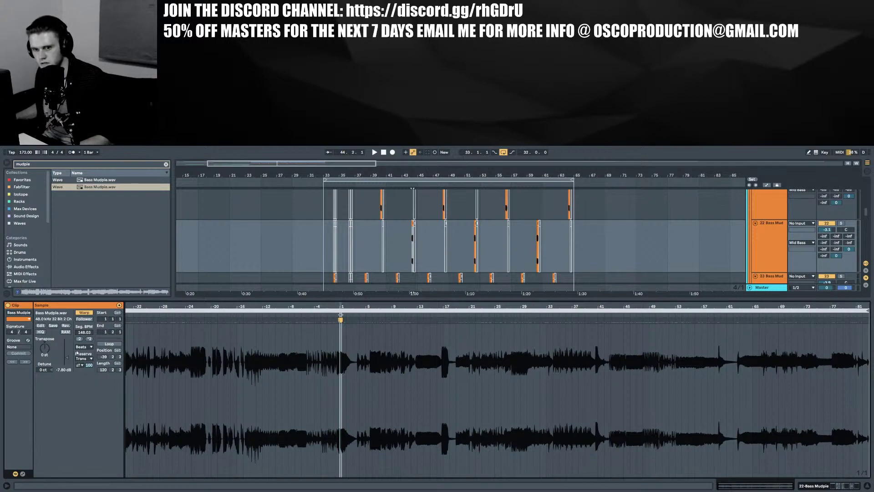
left_click(116, 344)
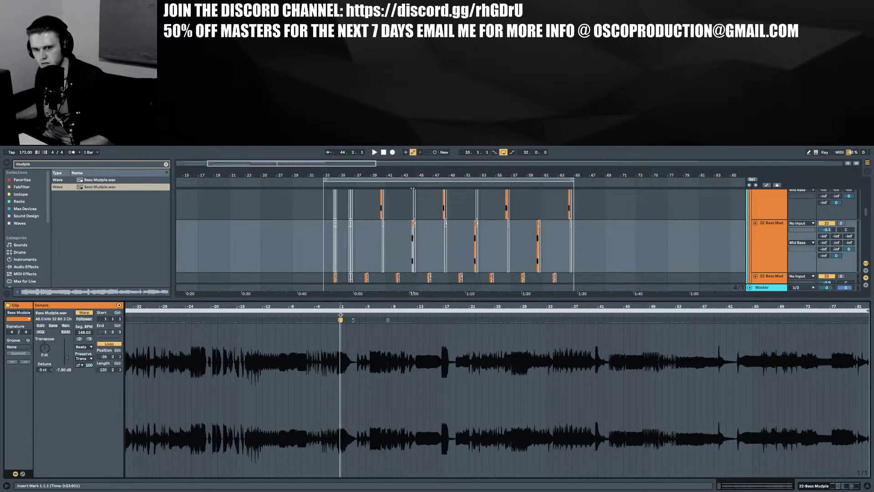
left_click(340, 315)
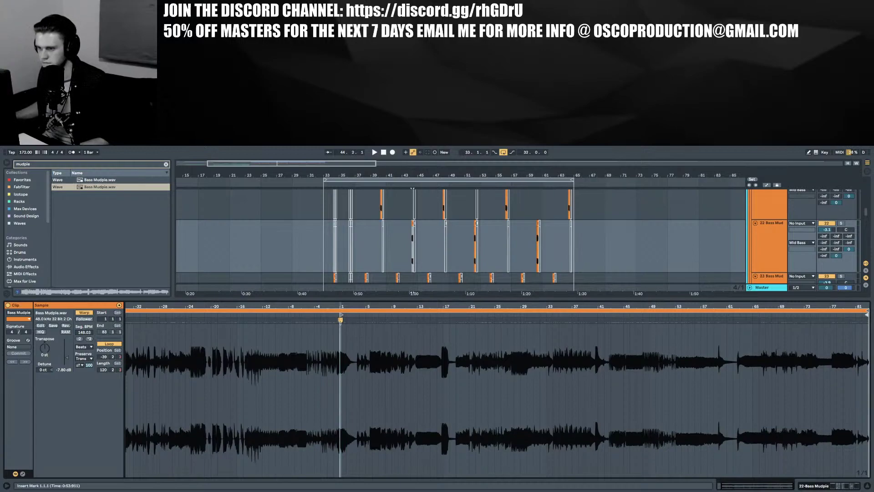
Delete the extra warp marker near 1.1.1 in the duplicate track's Bass Mudpie clip at 44.2.1 and start the clip from bar 5 of the sample
left_click_drag(340, 320, 341, 321)
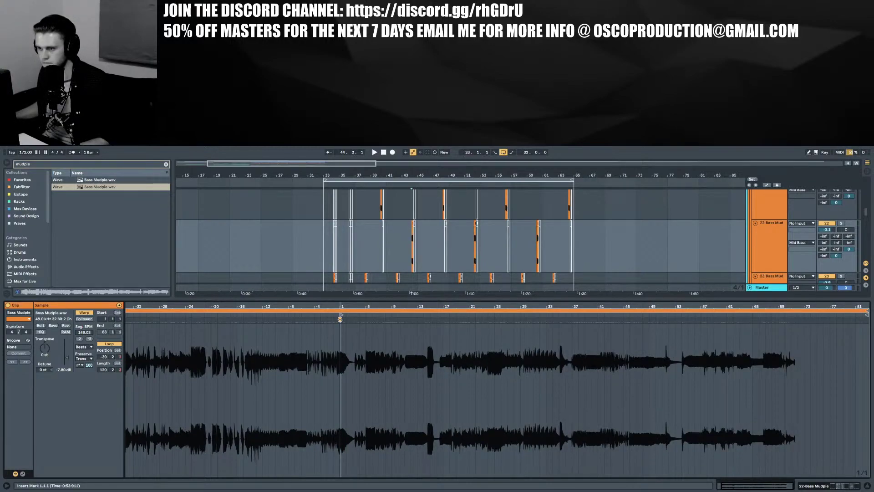
left_click(339, 319)
left_click_drag(338, 305, 363, 319)
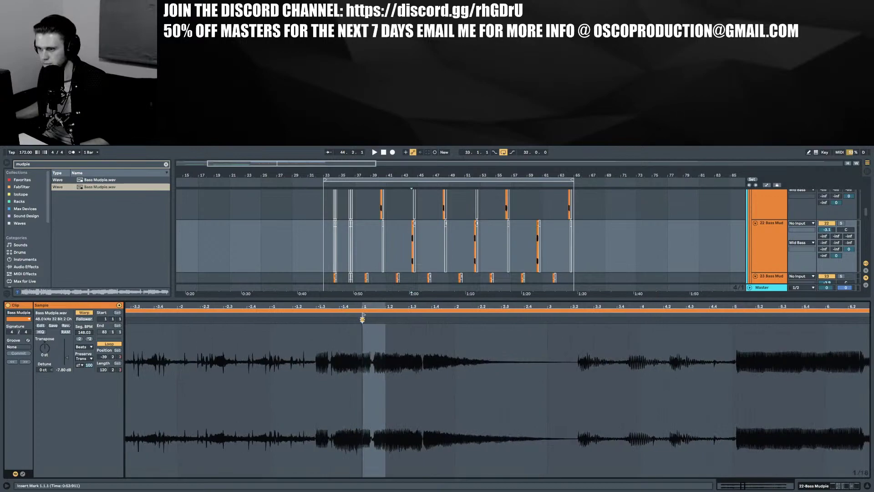
right_click(361, 319)
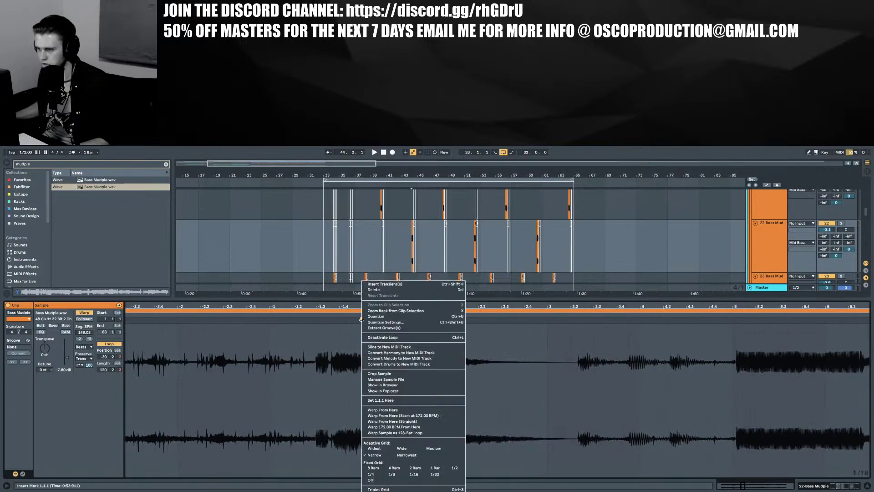
left_click(380, 290)
scroll(364, 303, "down", 10)
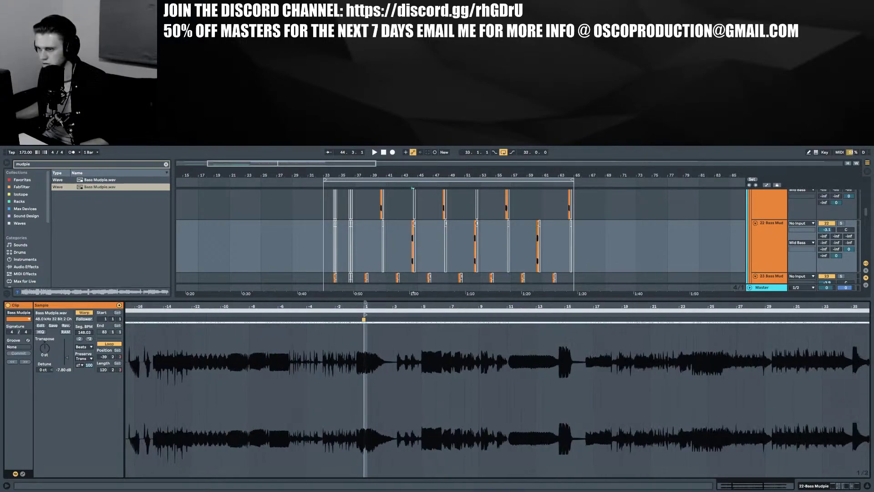
left_click(422, 315)
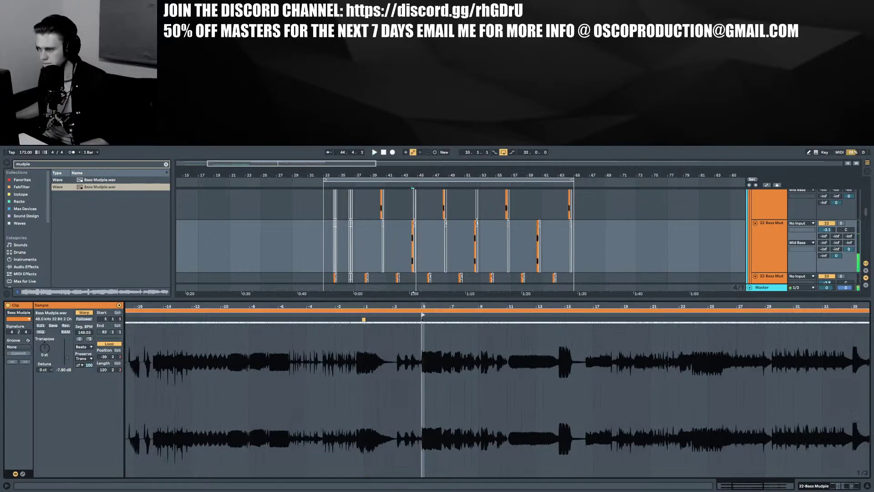
mouse_move(422, 319)
left_mouse_down()
mouse_move(453, 320)
mouse_move(422, 322)
left_mouse_up()
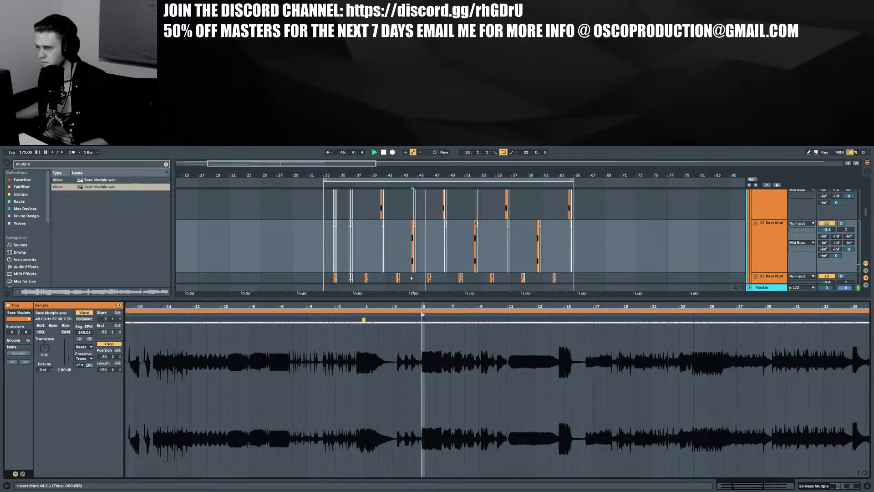
Repeat bars 37–45 of the 22 Bass Mudpie track twice, replacing its hits at 52.2.1 and 60.2.1 with copies of the 44.2.1 clip
left_click_drag(415, 232, 316, 234)
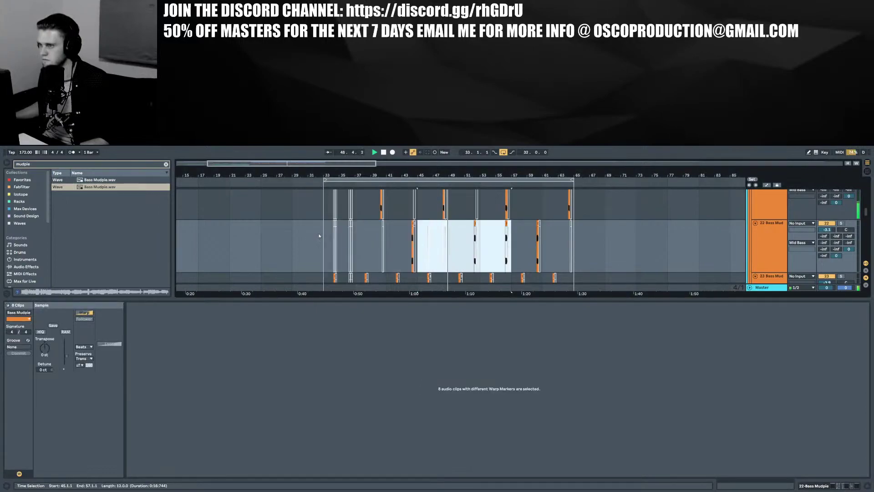
left_click_drag(414, 239, 361, 239)
key("ctrl+d")
key("ctrl+d")
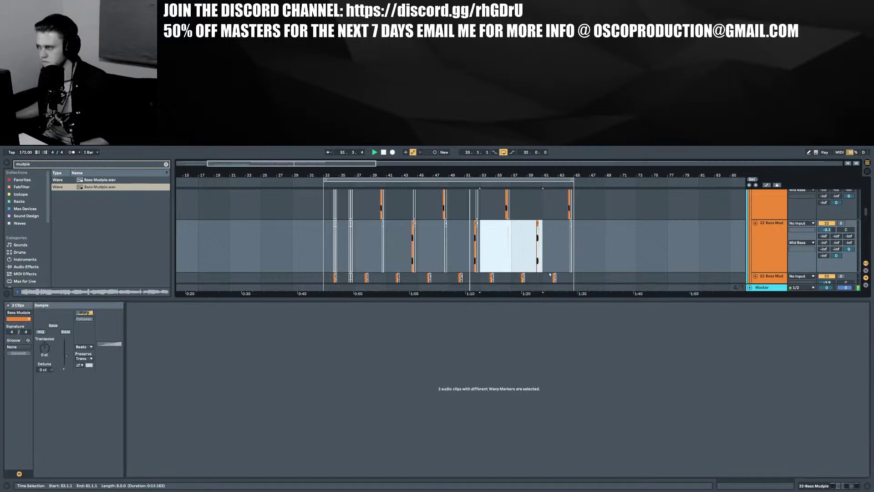
Move the start of the 22 Bass Mudpie clip at 52.2.1 to bar 6 of the sample and audition it
left_click(868, 485)
scroll(469, 247, "up", 1)
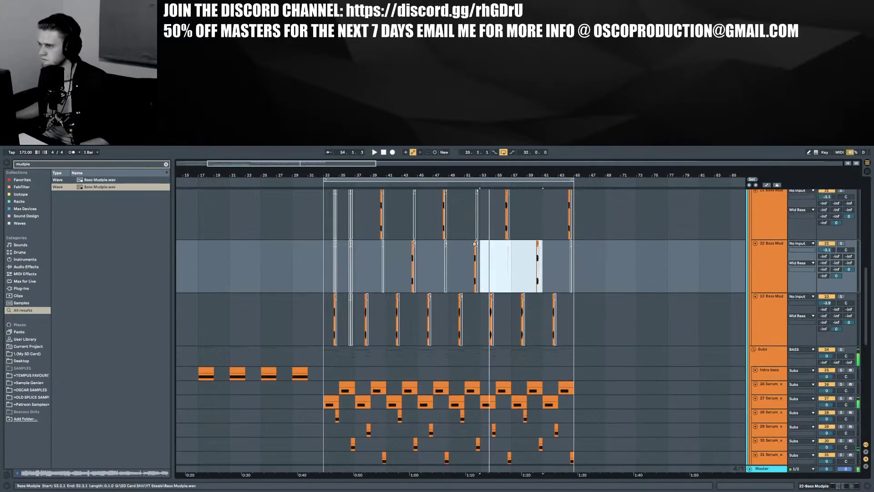
double_click(474, 244)
left_click_drag(400, 305, 413, 236)
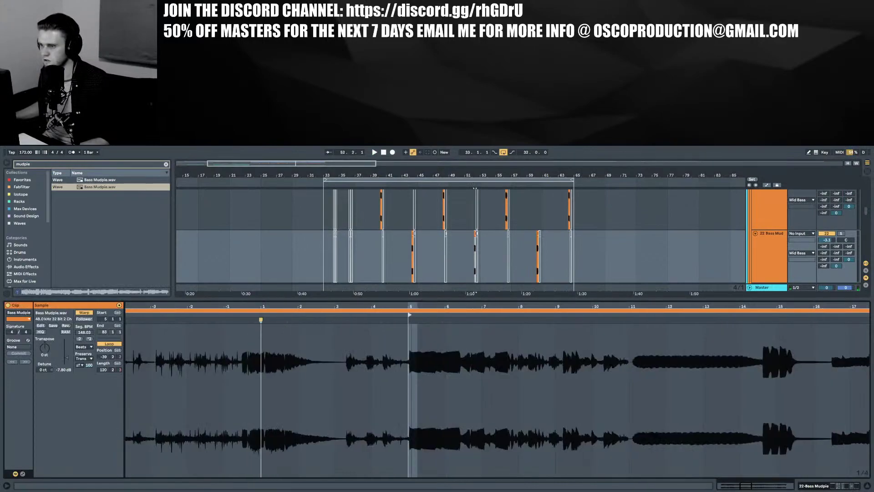
left_click(448, 315)
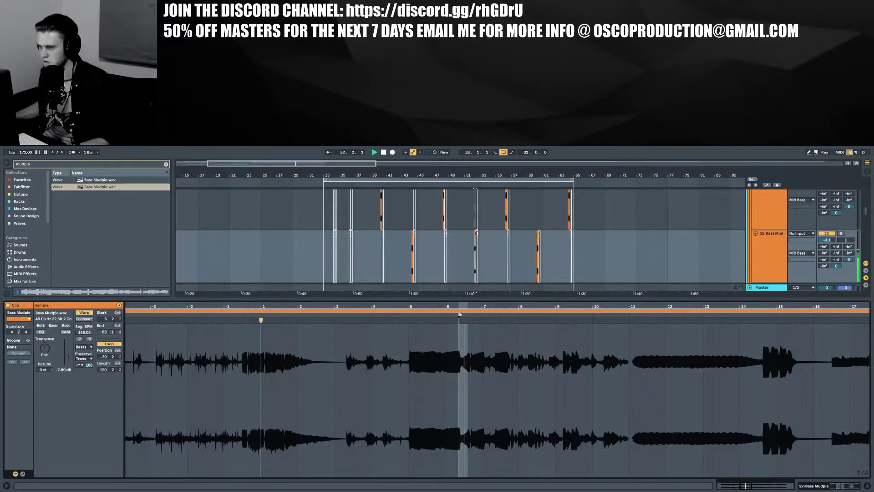
mouse_move(449, 317)
left_mouse_down()
mouse_move(499, 316)
mouse_move(447, 321)
left_mouse_up()
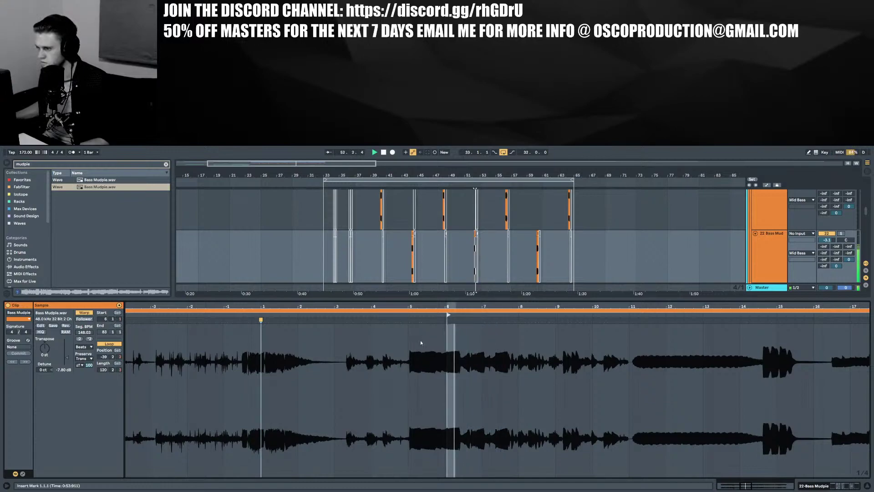
Switch the 52.2.1 clip's warp mode to Complex and set its gain to -1.18 dB
left_click(84, 346)
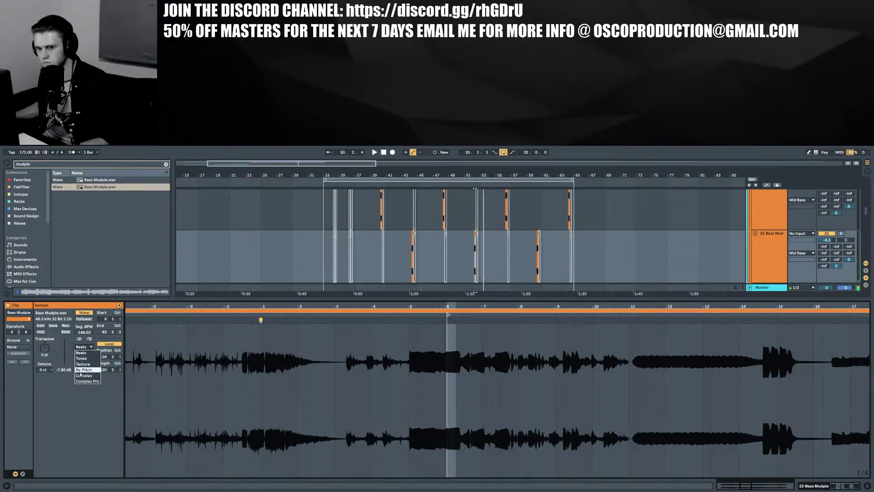
left_click(84, 372)
left_click_drag(68, 358, 68, 343)
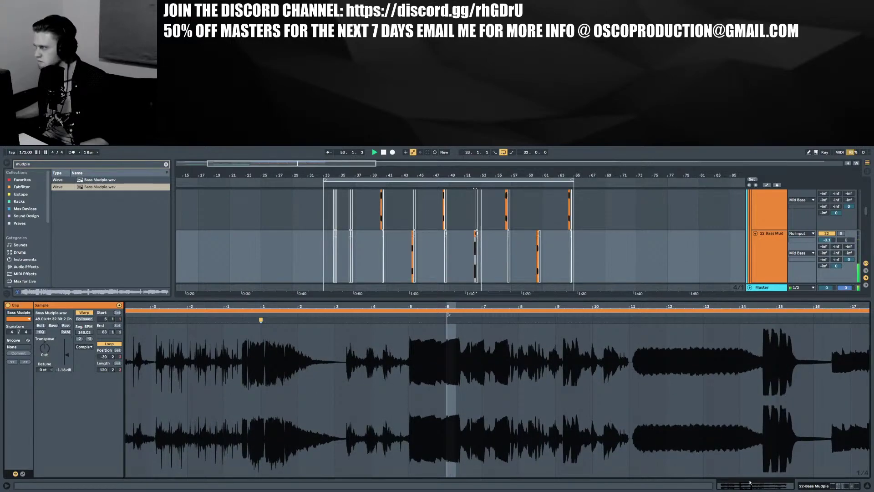
Set the gain of the 22 Bass Mudpie clip at 44.2.1 to -4.05 dB and move its start marker up to the bass transient
left_click(866, 486)
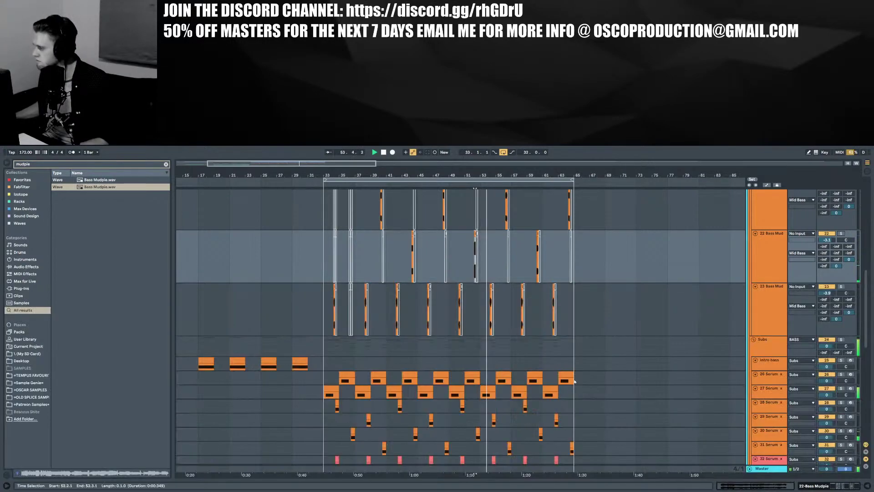
left_click(412, 233)
double_click(413, 233)
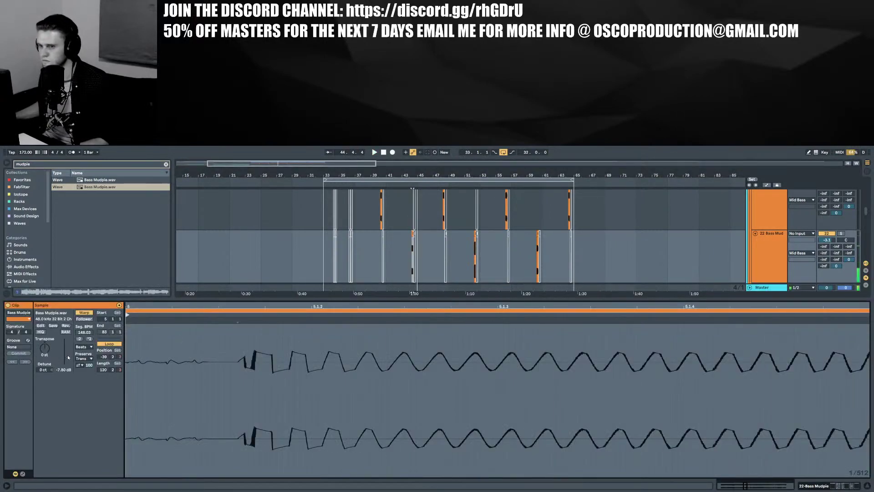
left_click_drag(67, 355, 67, 356)
key("space")
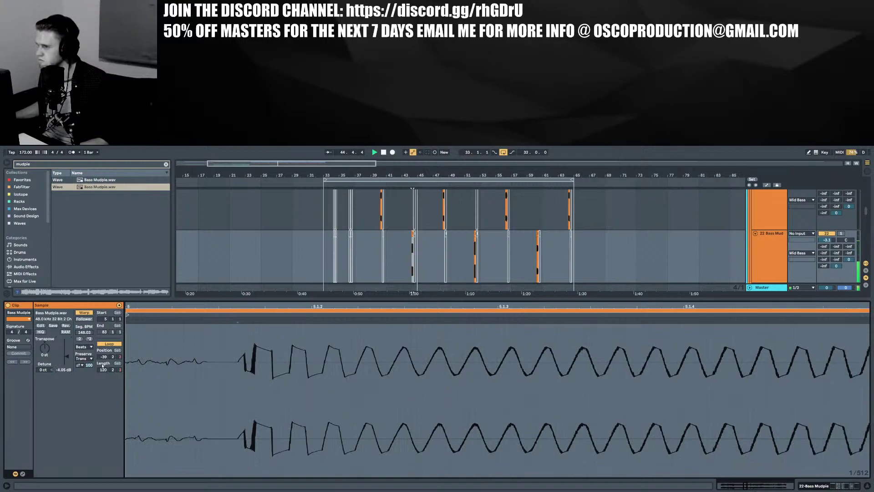
mouse_move(127, 314)
left_mouse_down()
mouse_move(248, 315)
mouse_move(237, 319)
left_mouse_up()
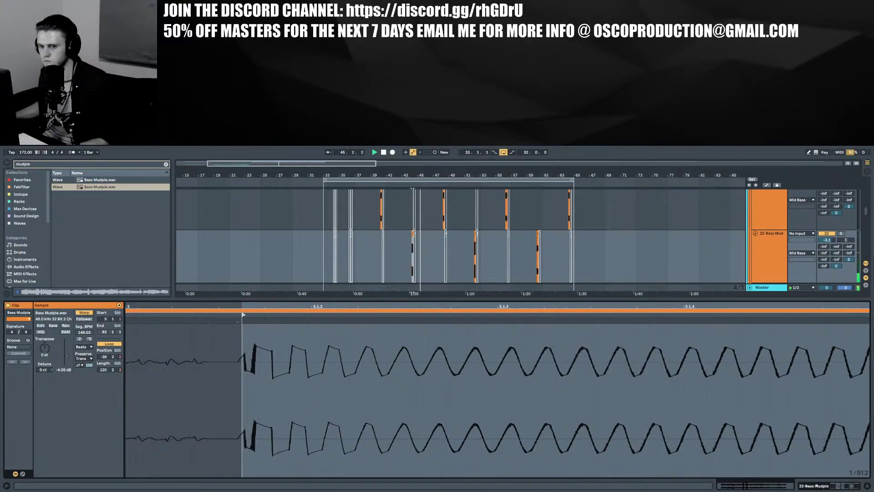
key("ctrl+alt+l")
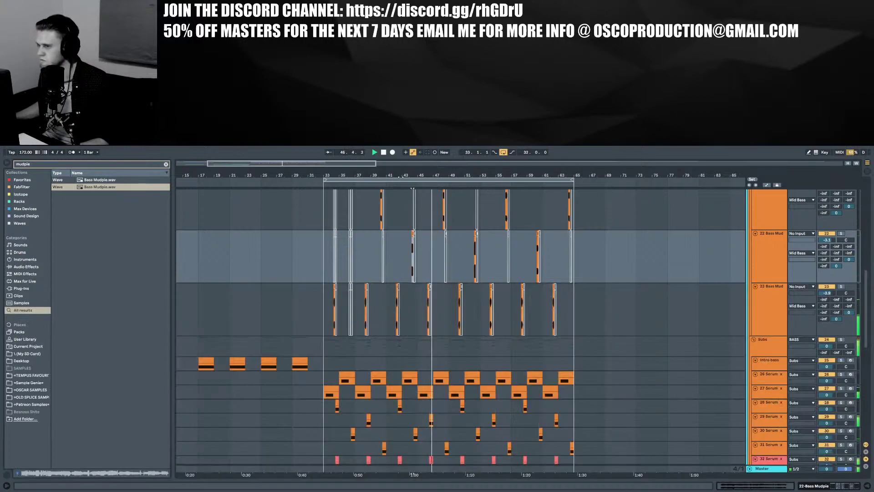
Raise the gain of the 21 Bass Mudpie clips at 48.2.1 and 40.2.1 to about -1.1 dB each
left_click_drag(400, 177, 318, 228)
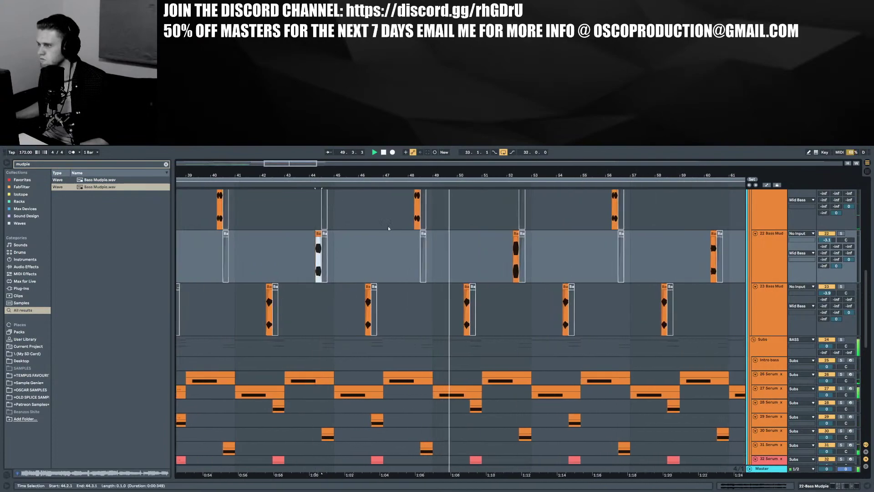
scroll(388, 227, "up", 2)
double_click(417, 231)
key("space")
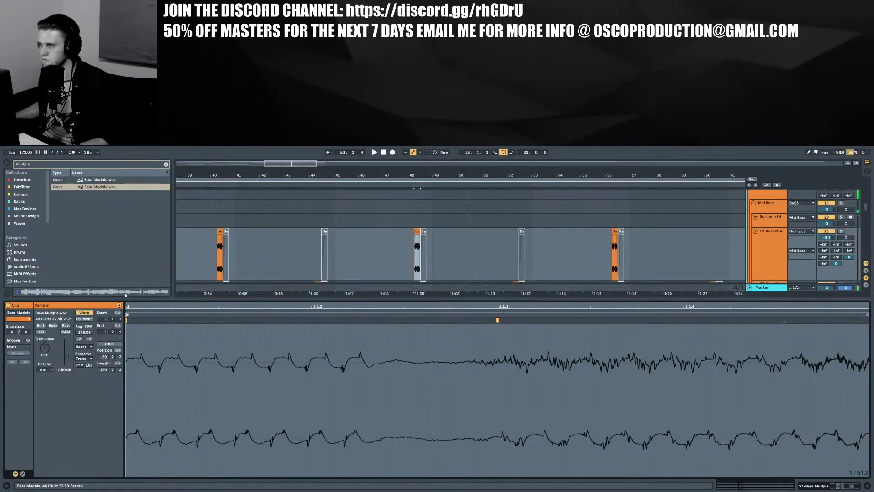
left_click_drag(67, 347, 67, 341)
key("space")
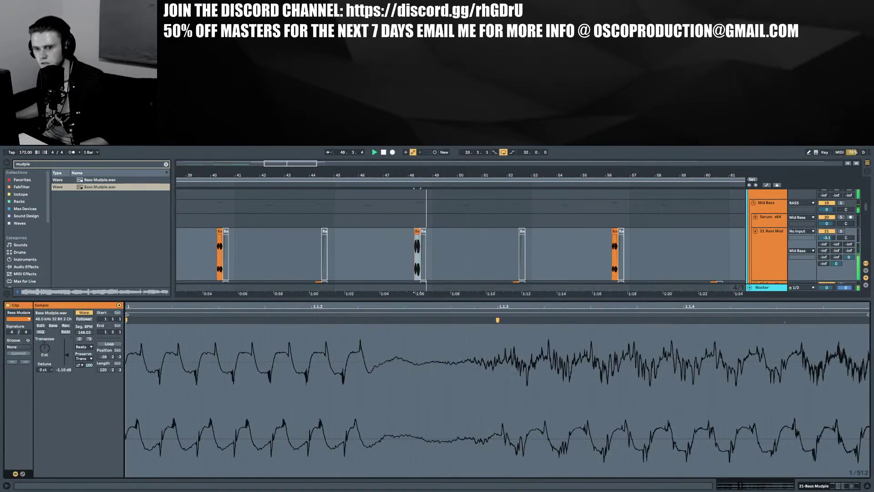
left_click(220, 231)
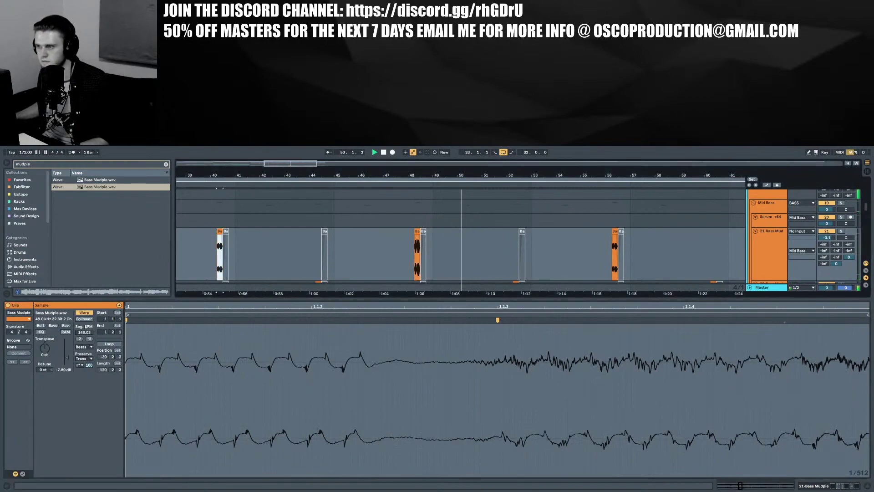
left_click_drag(68, 358, 67, 353)
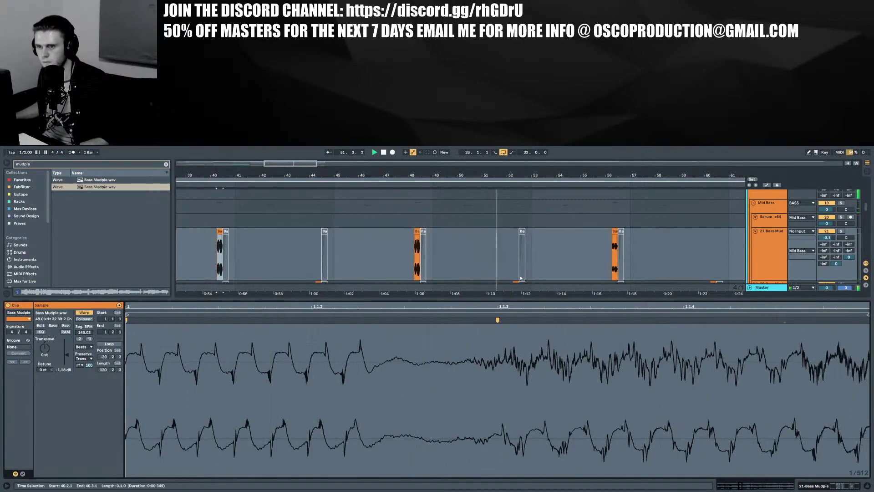
Play the arrangement from bar 21 and compact all track heights to show the whole arrangement
double_click(367, 164)
left_click_drag(216, 247, 334, 257)
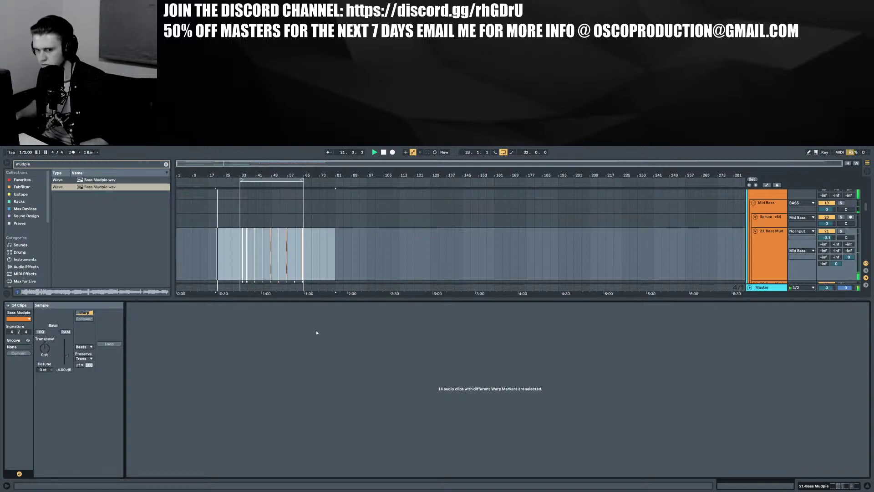
scroll(235, 243, "down", 3)
key("a")
key("a")
left_click(866, 485)
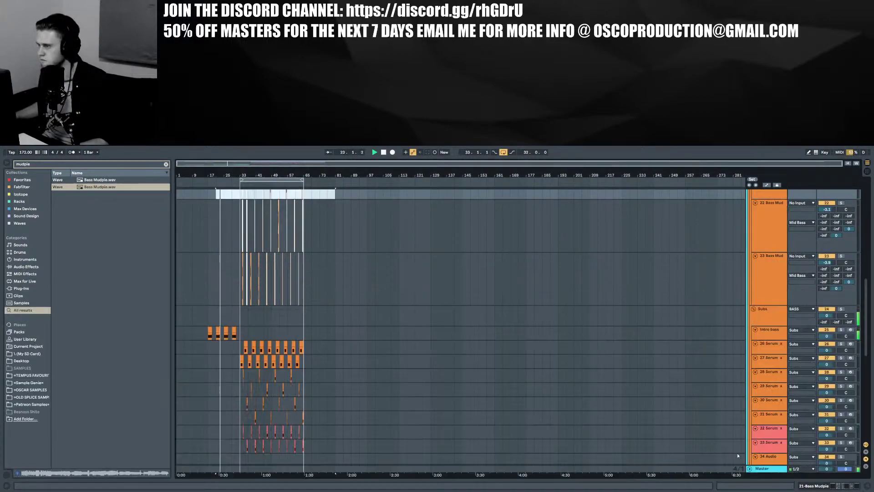
key("h")
scroll(243, 264, "down", 3)
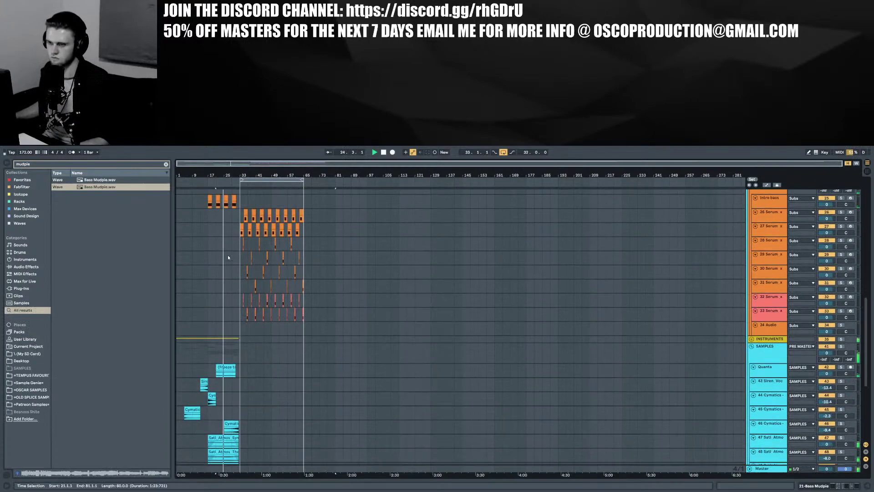
Listen from the build-up into the drop while reviewing the Bass Mudpie, Serum sub and sample tracks
left_click_drag(213, 175, 246, 241)
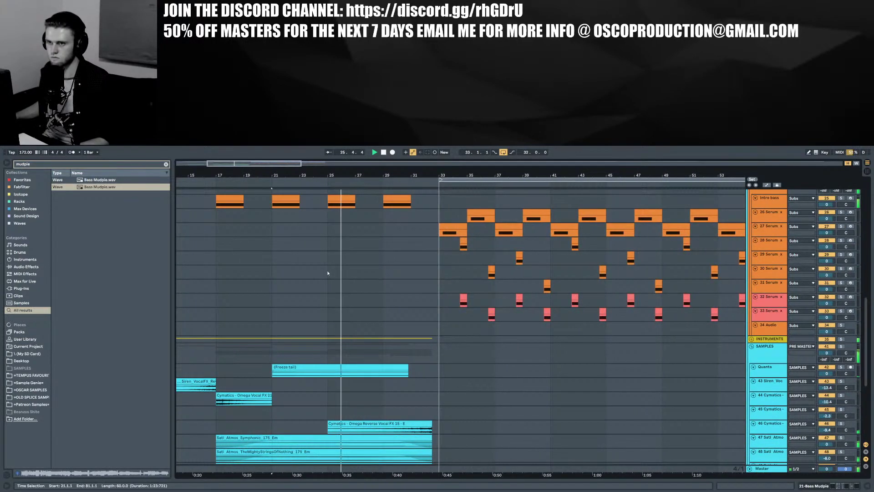
scroll(369, 262, "up", 3)
scroll(370, 264, "up", 3)
left_click_drag(463, 177, 397, 179)
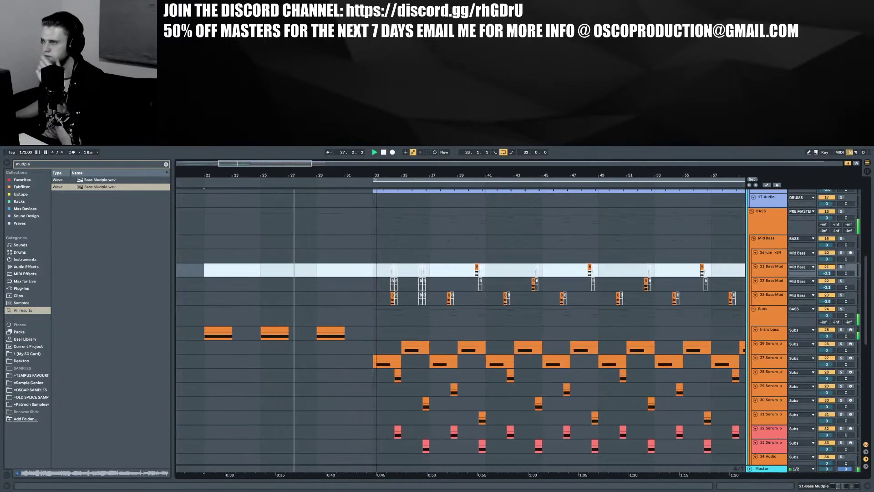
scroll(468, 201, "down", 1)
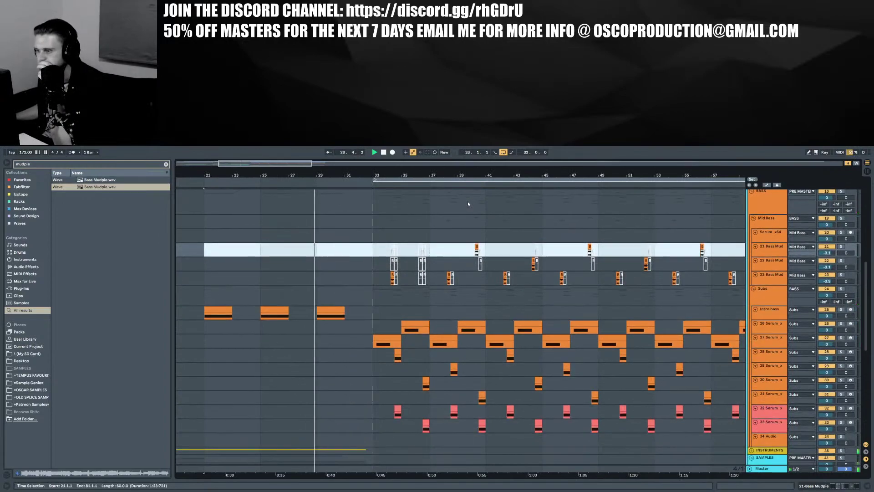
scroll(468, 201, "down", 4)
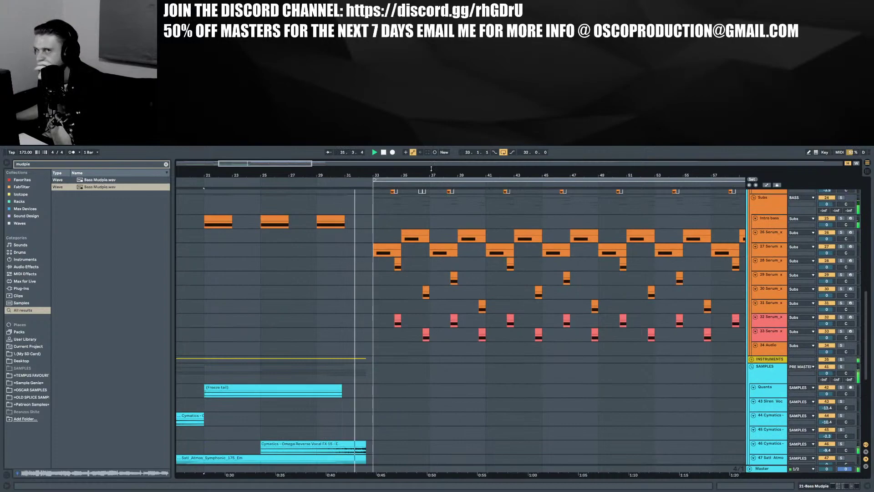
left_click_drag(430, 178, 357, 175)
scroll(400, 252, "up", 3)
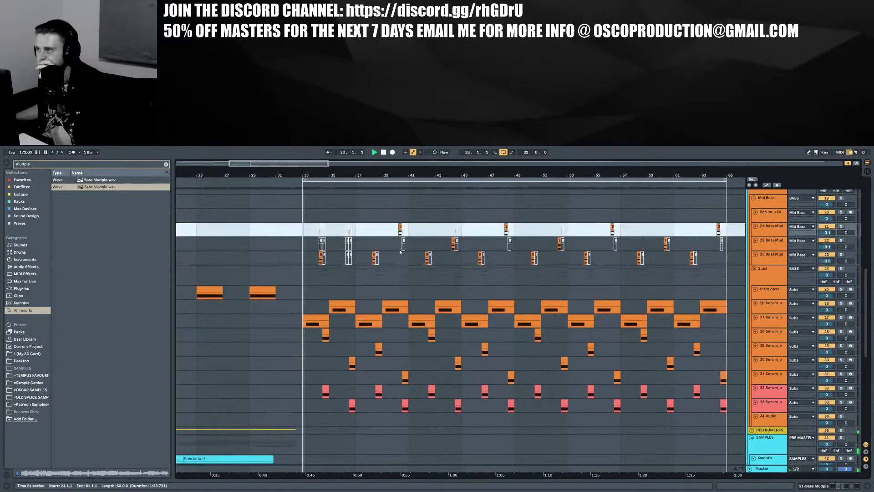
scroll(400, 252, "down", 3)
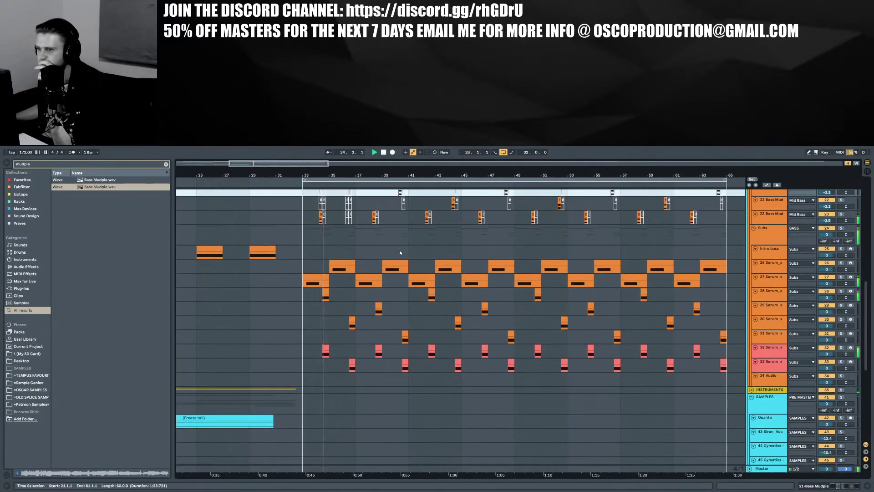
scroll(383, 259, "up", 3)
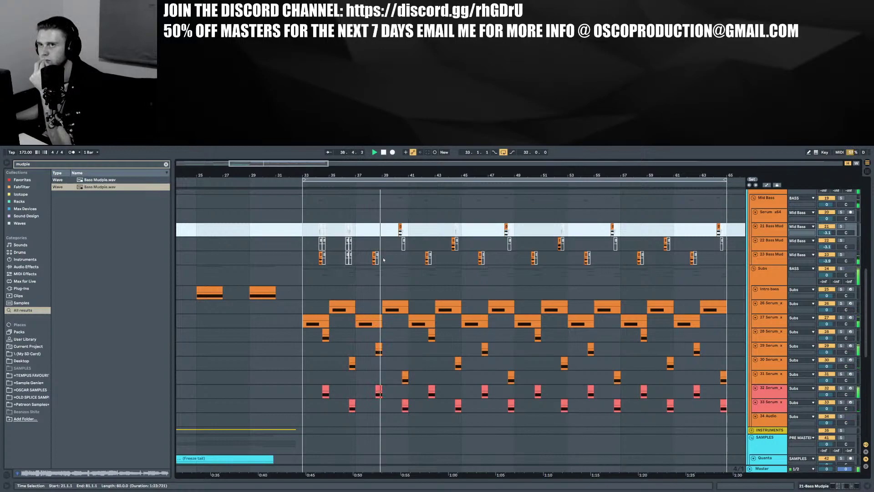
scroll(383, 259, "up", 3)
scroll(383, 259, "down", 5)
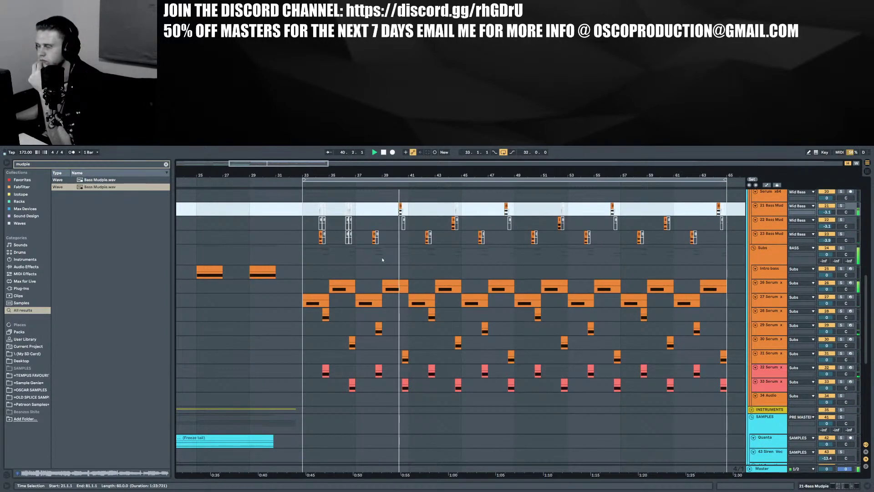
Stop playback and duplicate the 27 Serum sub track together with its clips
scroll(383, 259, "up", 4)
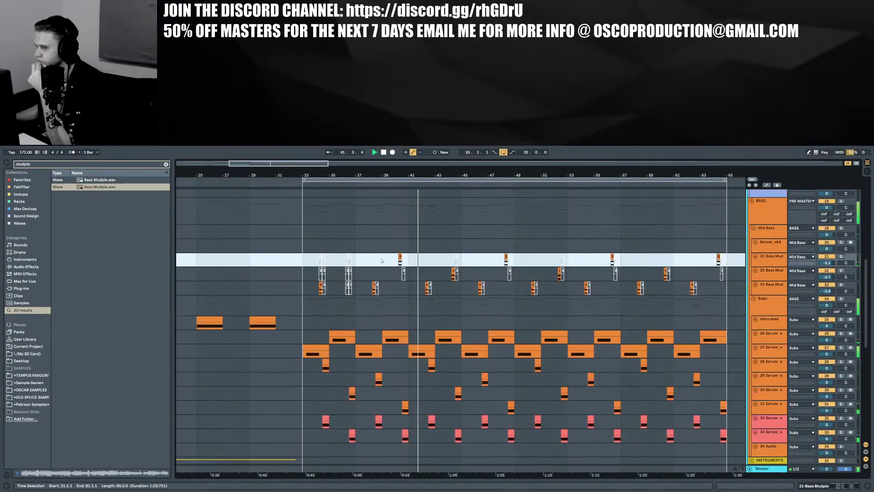
scroll(381, 261, "down", 5)
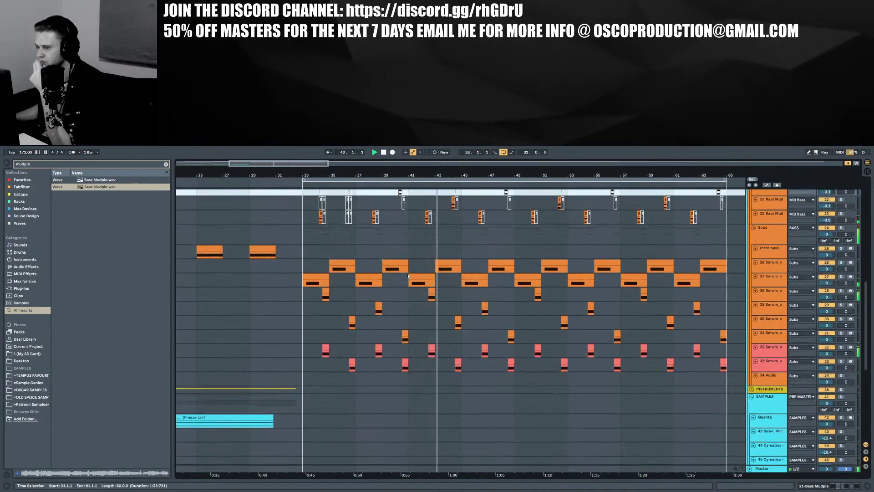
left_click(769, 277)
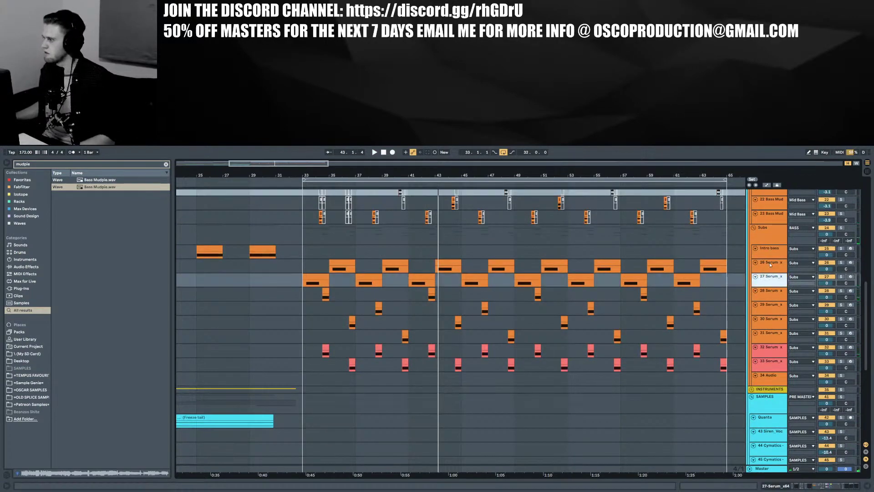
left_click(770, 265)
left_click(774, 278)
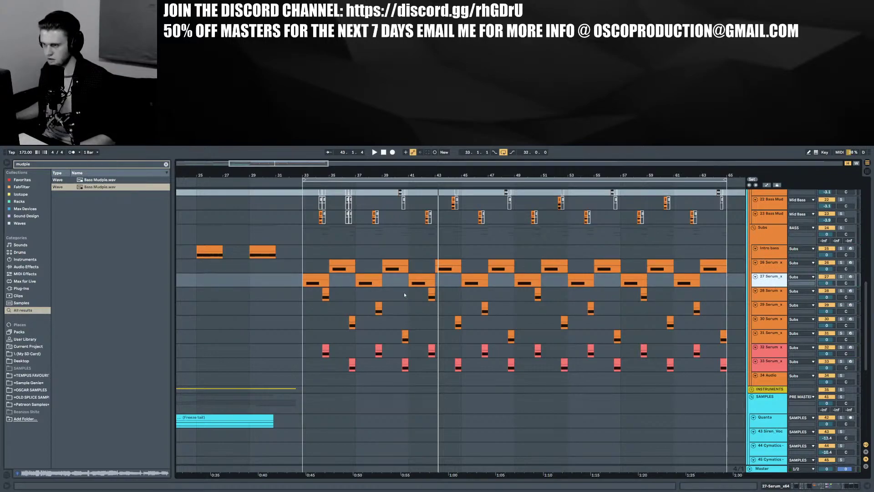
key("ctrl+d")
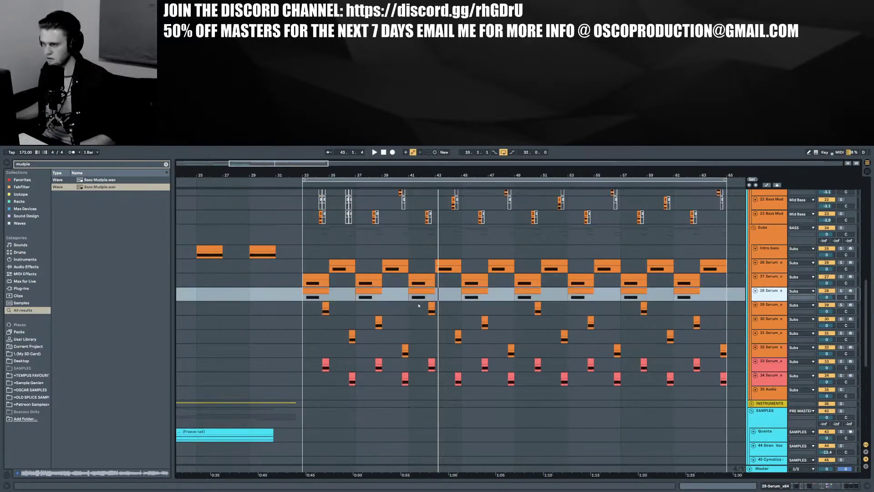
Delete the duplicate Serum track's clips at bars 33, 37, 49 and 53, and the 27 Serum clips at bars 41, 45, 57 and 61
left_click_drag(388, 295, 294, 289)
key("Delete")
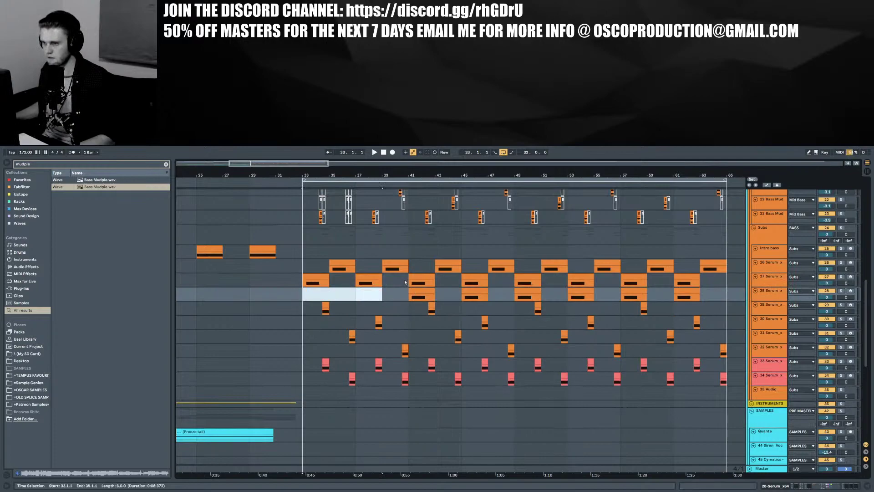
left_click_drag(404, 282, 713, 278)
key("Delete")
key("Delete")
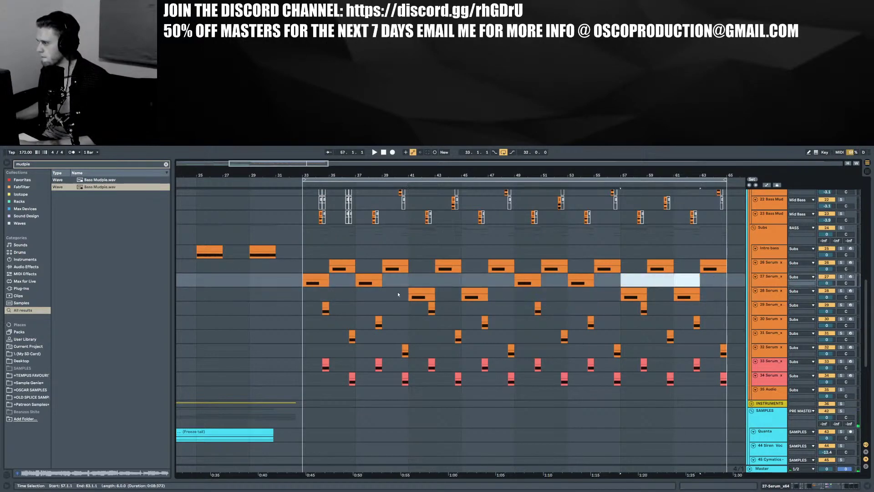
Open the device chain of the 28 Serum track and examine its last Pro-Q 3 curve and Serum's internal effects
left_click(418, 293)
left_click(815, 485)
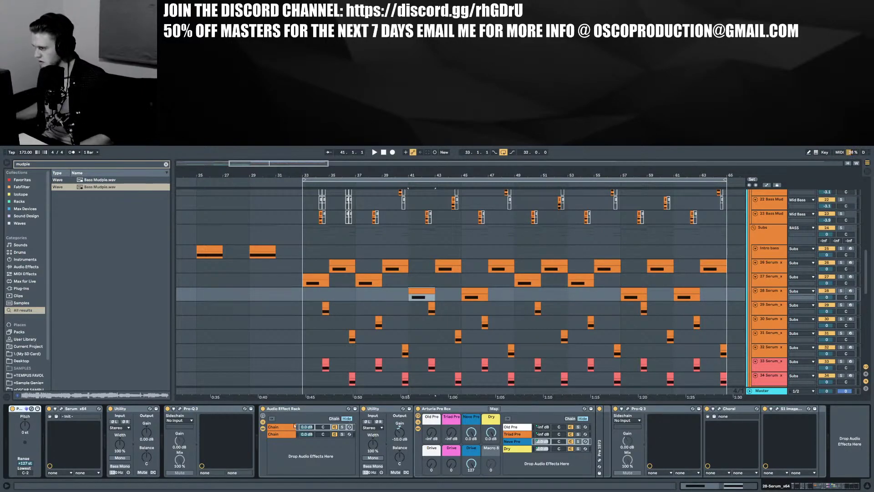
left_click(628, 408)
mouse_move(484, 257)
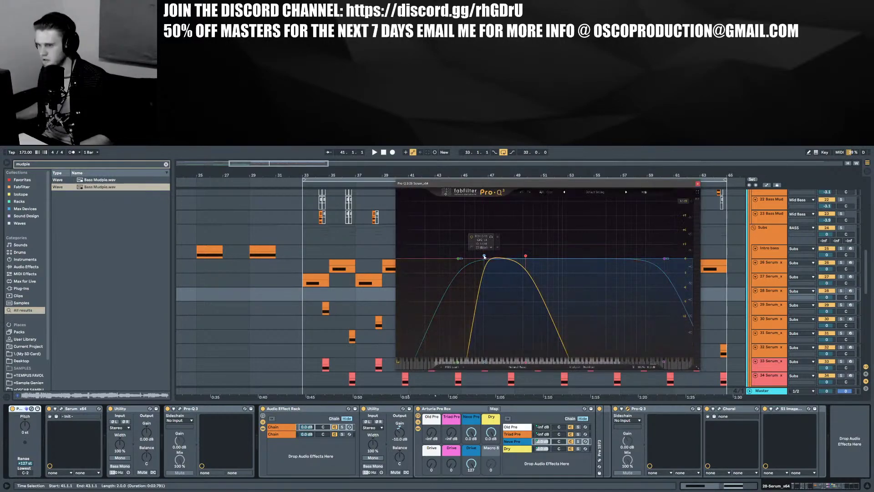
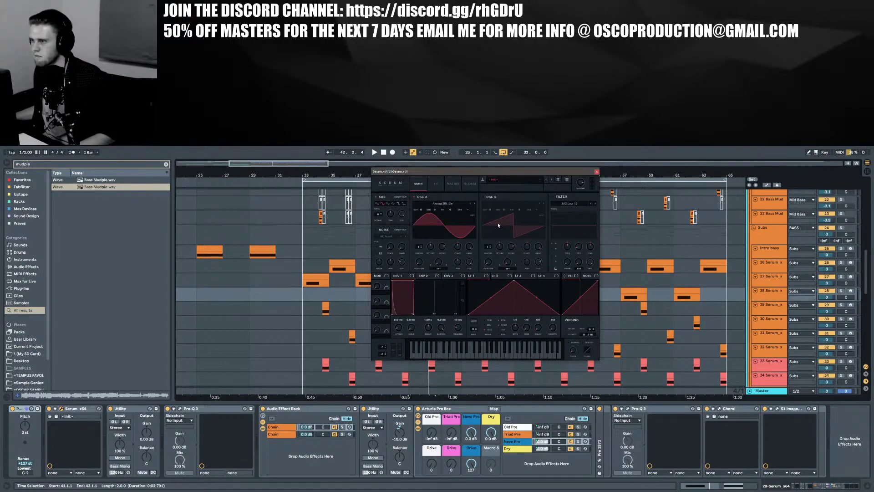
left_click(435, 183)
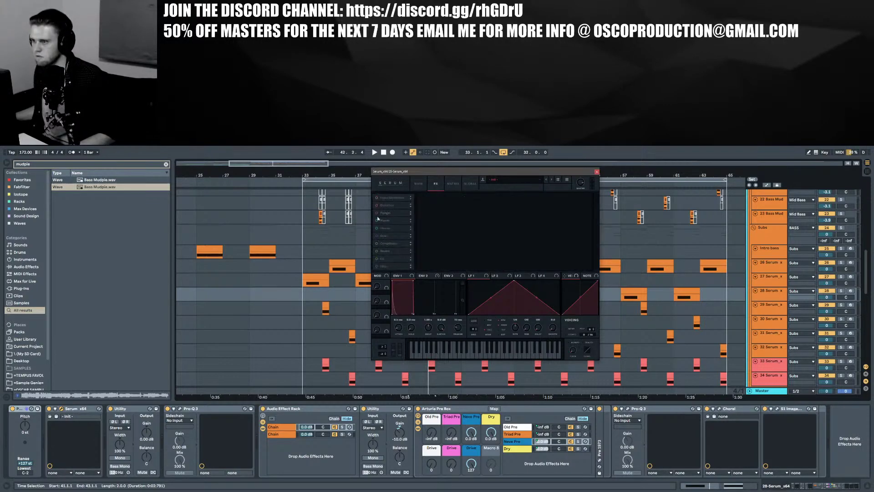
left_click(422, 185)
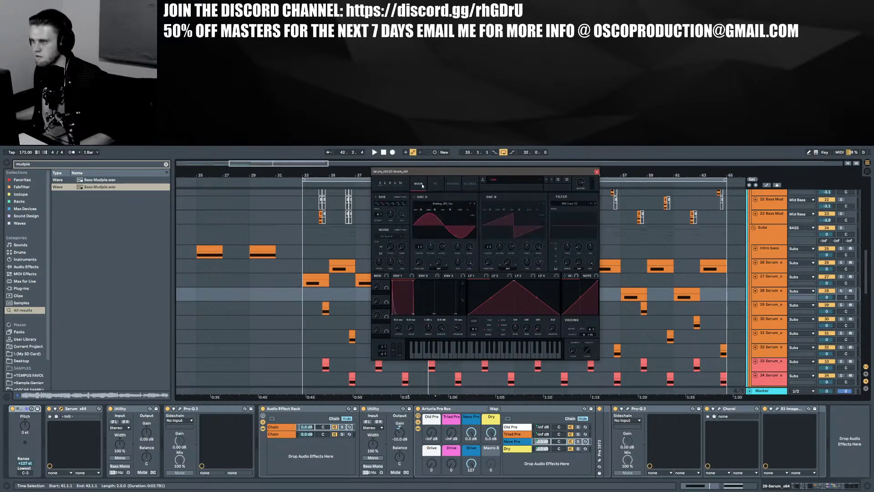
Set the 28 Serum patch's filter type to Band 24 and its sub oscillator shape to square, and play the result
left_click(564, 203)
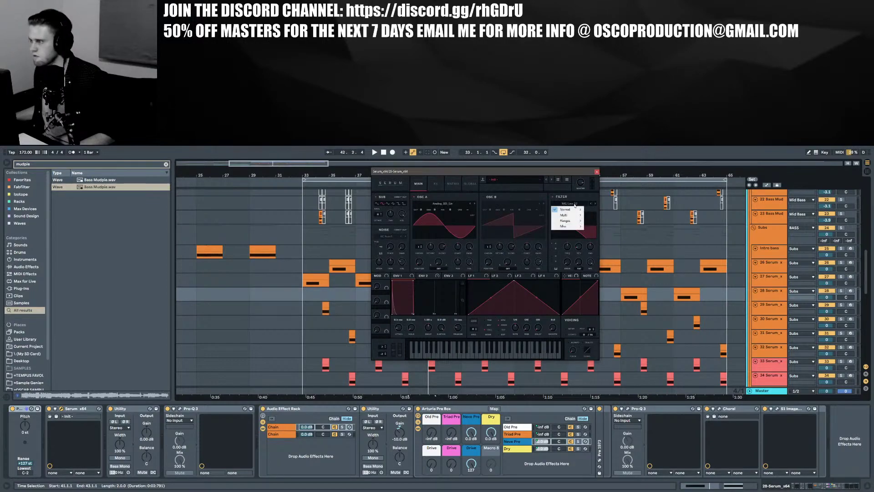
mouse_move(577, 209)
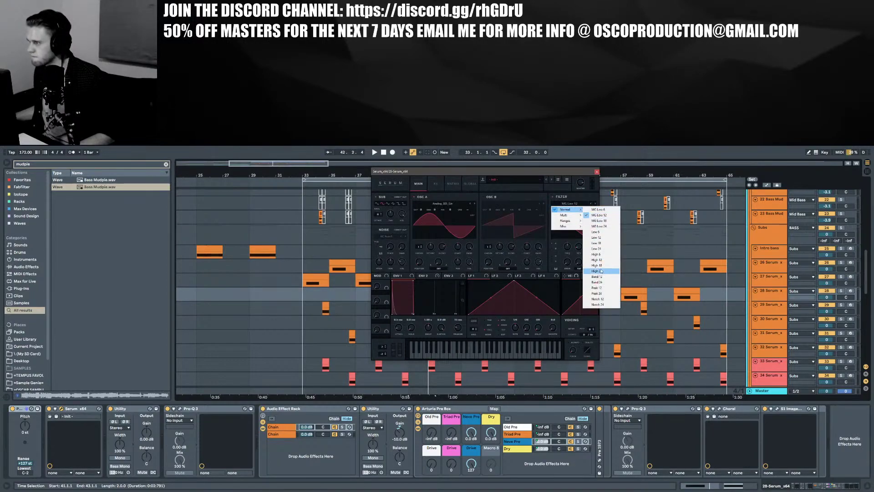
left_click(600, 280)
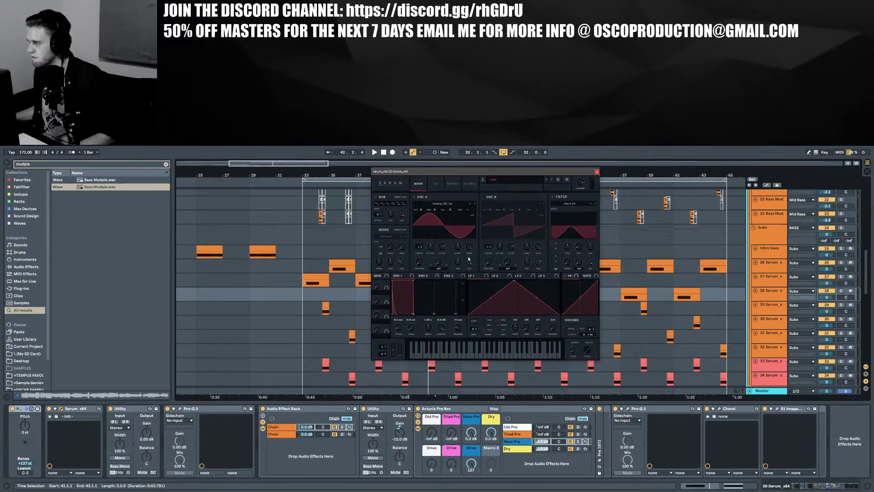
left_click(440, 268)
left_click(397, 201)
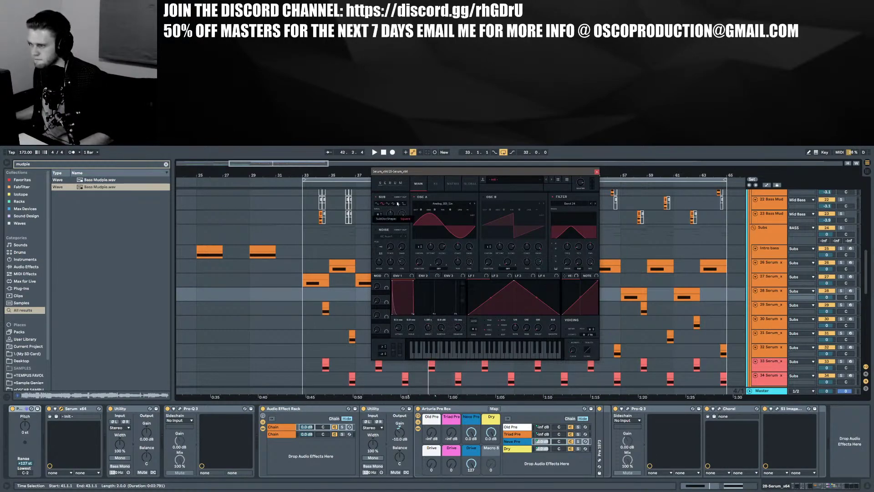
key("space")
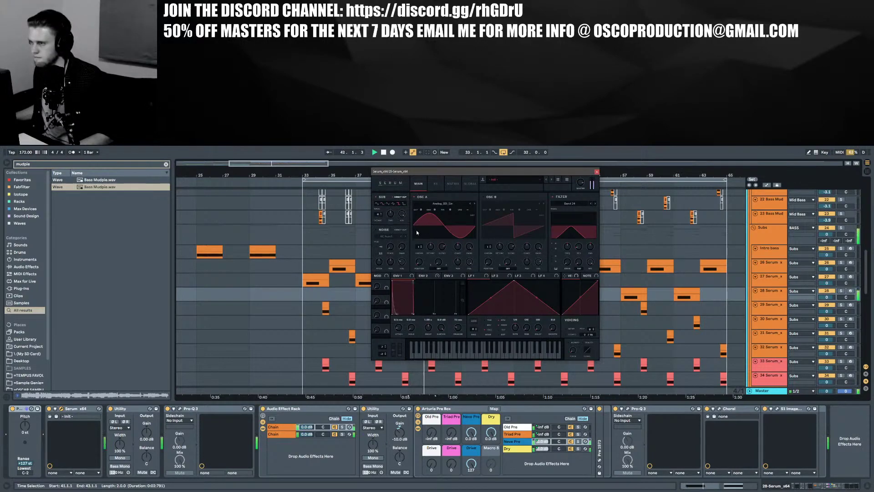
Enable oscillator B, set oscillator A's warp mode to FM (from B) and oscillator B's warp mode to Asym +/-
left_click(483, 196)
left_click(437, 269)
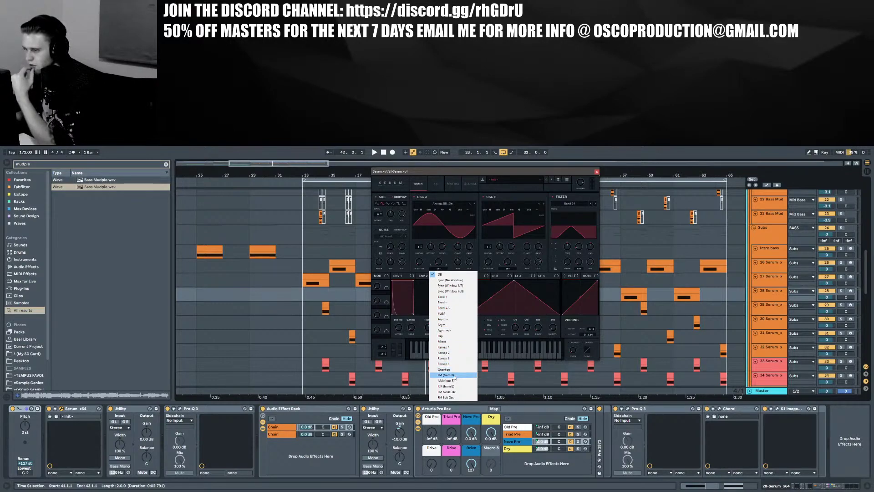
left_click(455, 376)
left_click(508, 269)
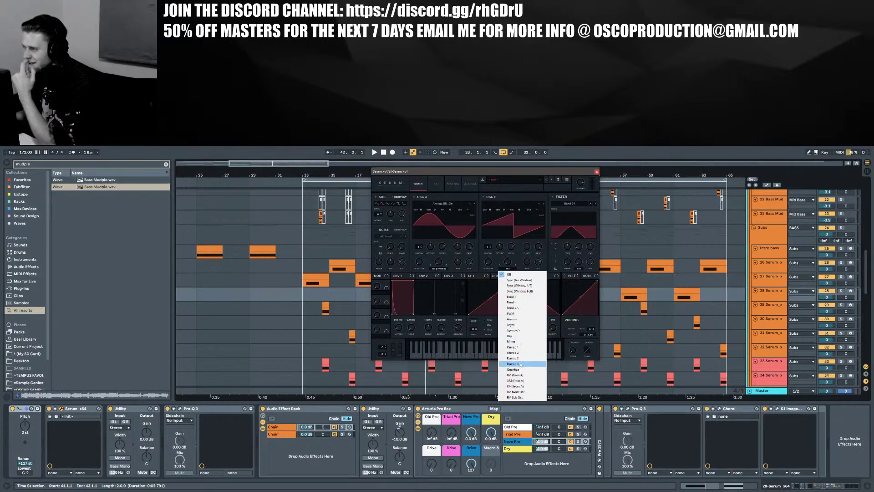
left_click(521, 330)
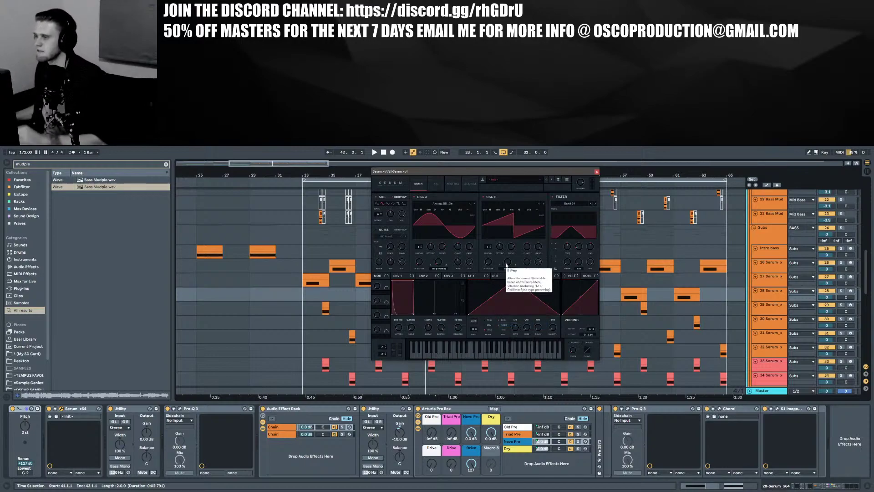
Try the spectral Thin Thick wavetable with a changed wavetable position in oscillator B, and the digital Bipole_harmonic wavetable
left_click(497, 204)
mouse_move(512, 227)
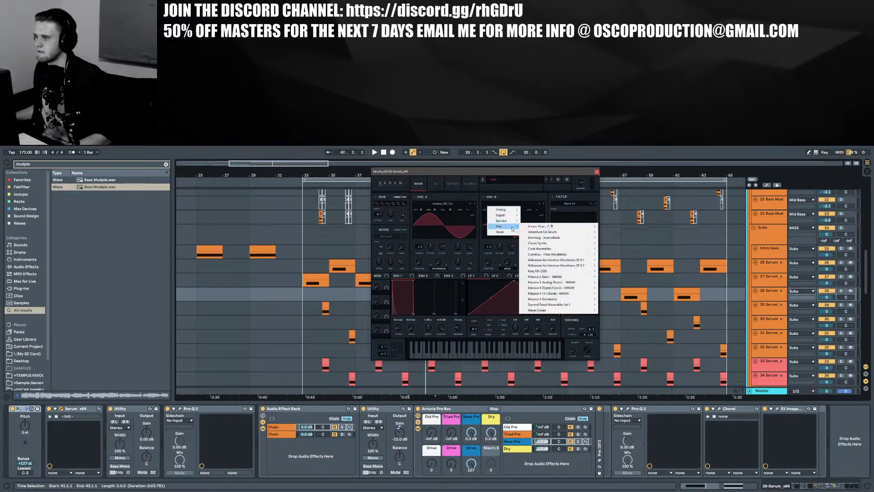
mouse_move(548, 250)
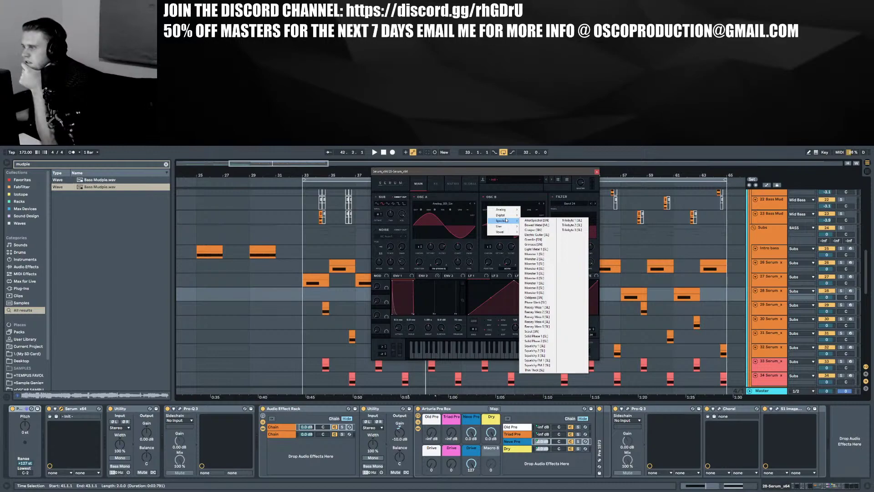
left_click(535, 370)
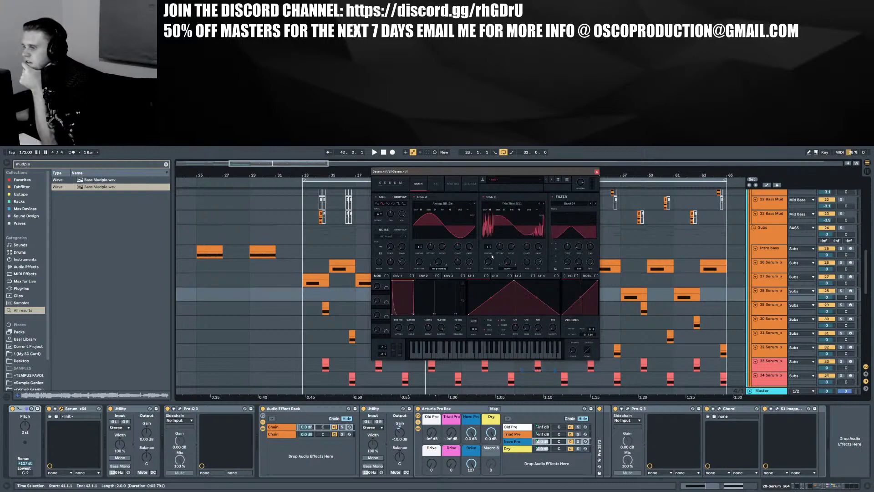
mouse_move(488, 262)
left_mouse_down()
mouse_move(488, 210)
mouse_move(489, 269)
left_mouse_up()
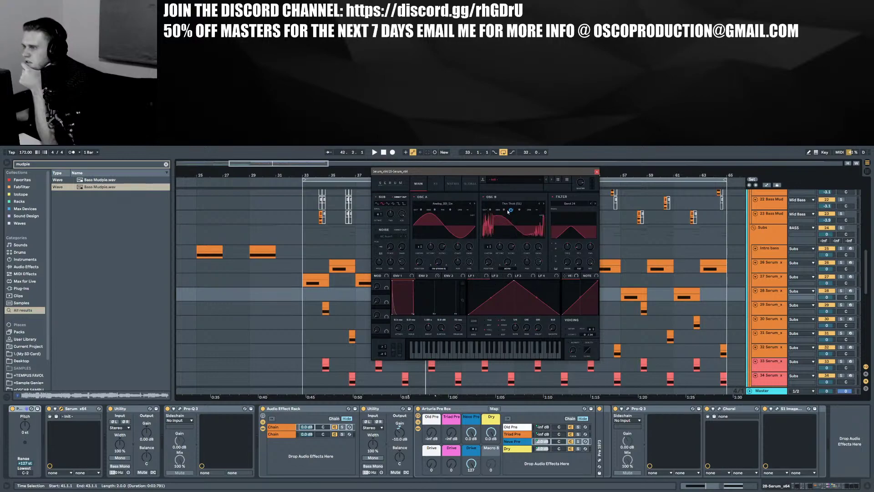
left_click(511, 207)
mouse_move(510, 216)
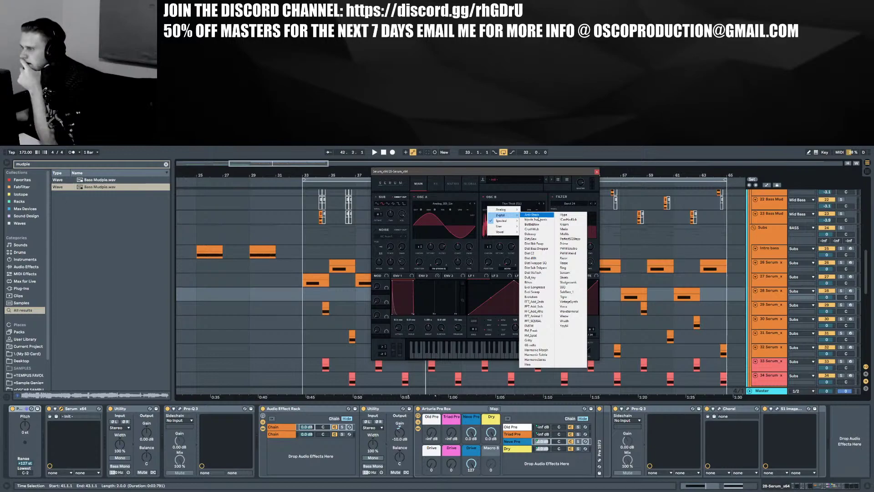
left_click(541, 220)
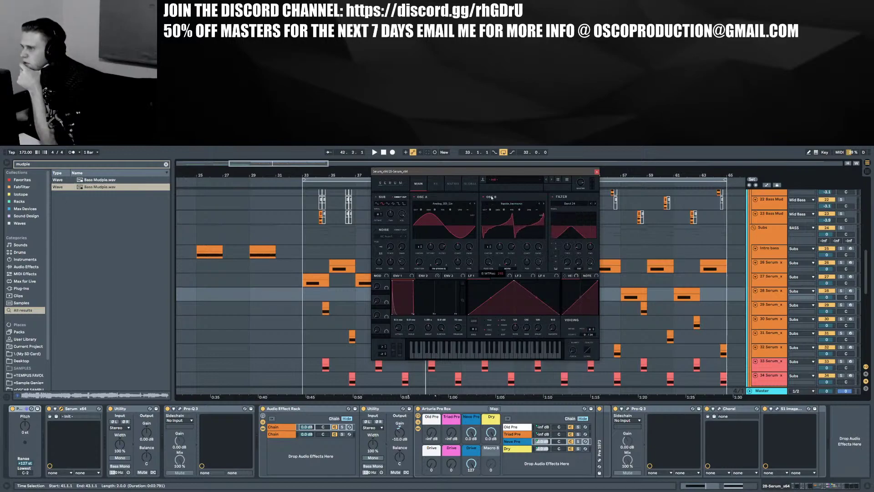
Load wavetable 23 from the Massive 2 Basic user set into oscillator B
left_click(511, 204)
mouse_move(505, 215)
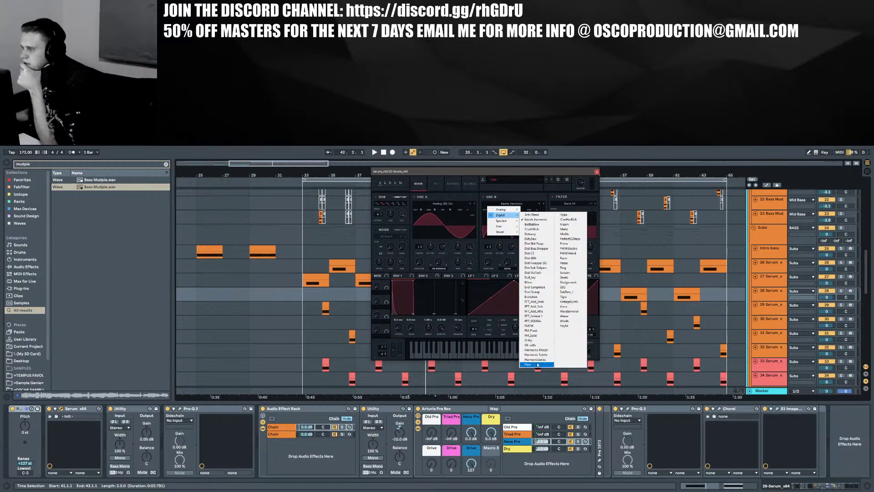
mouse_move(505, 233)
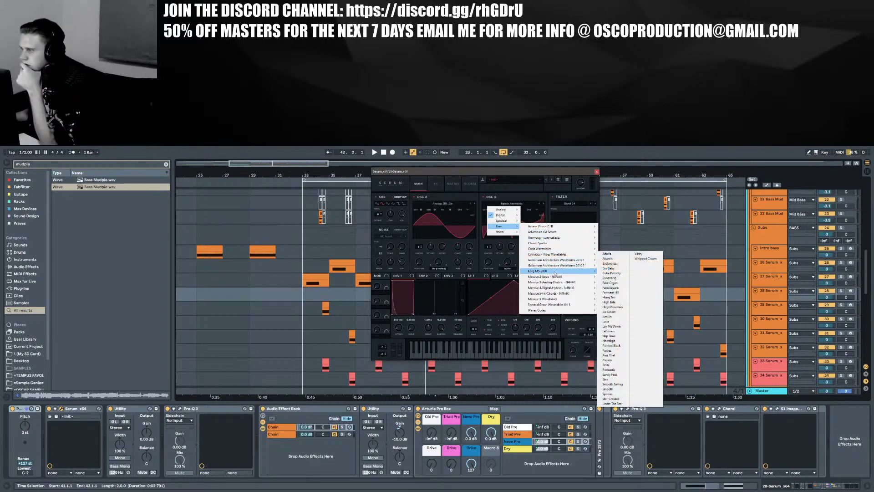
mouse_move(559, 282)
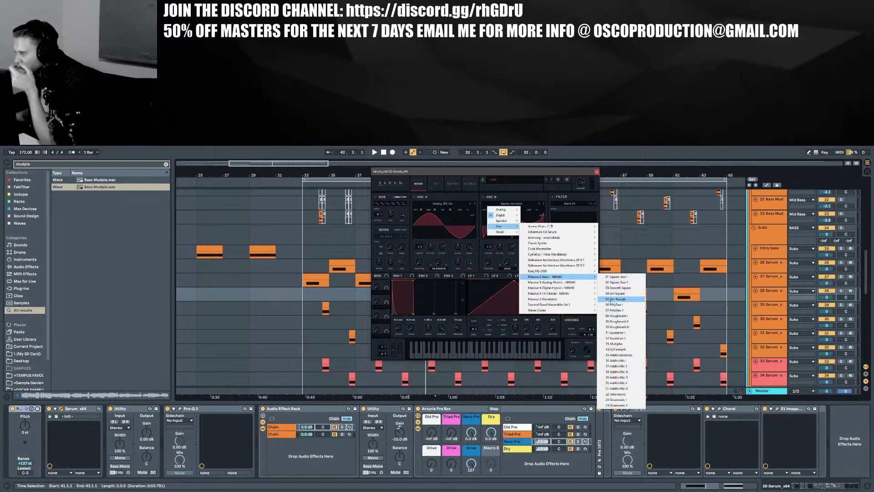
left_click(623, 400)
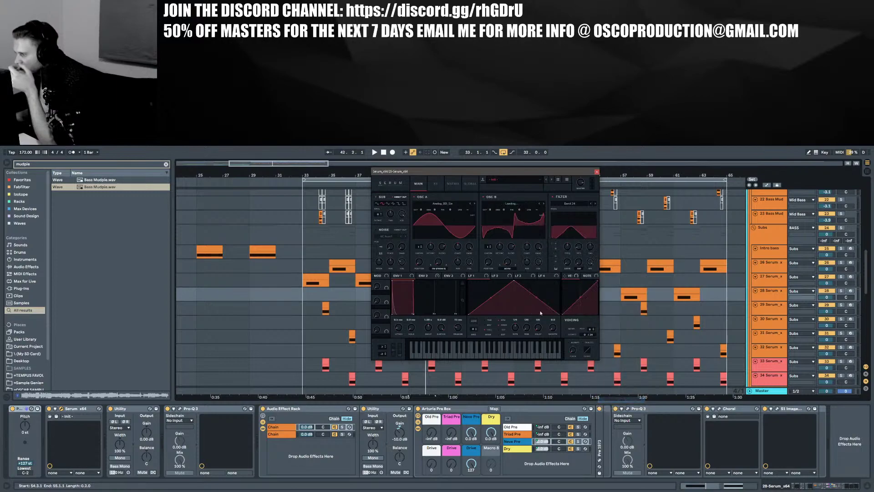
Audition the patch and lower oscillator B's octave and the filter's cutoff
key("space")
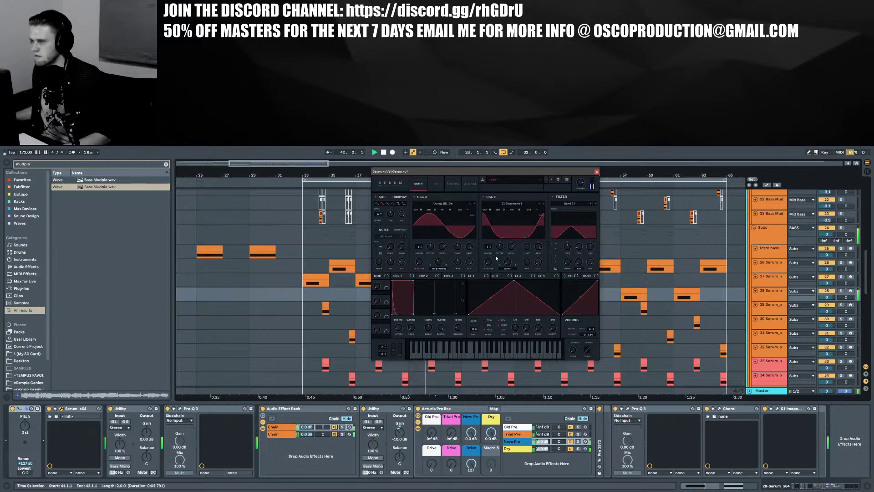
left_click_drag(490, 210, 489, 215)
key("space")
left_click_drag(566, 247, 567, 253)
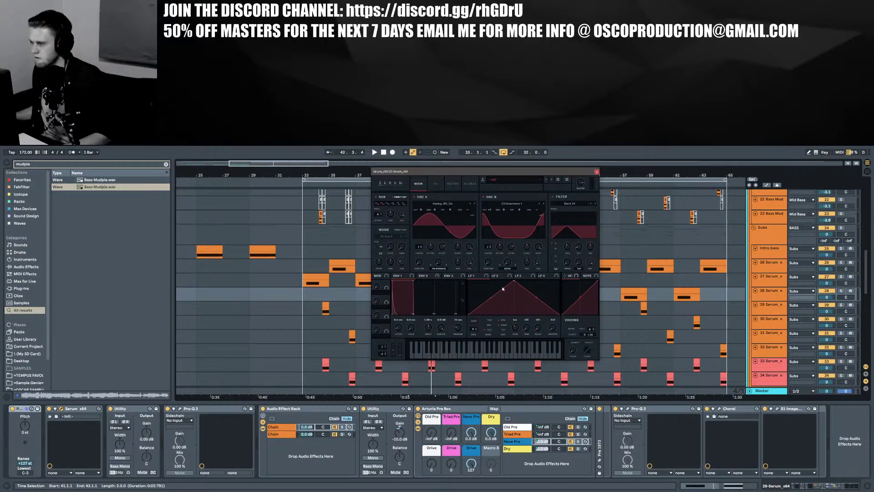
Reshape LFO 1 into a rising ramp with a raised start point and assign it to oscillator A's FM warp amount during playback
left_click_drag(513, 283, 579, 277)
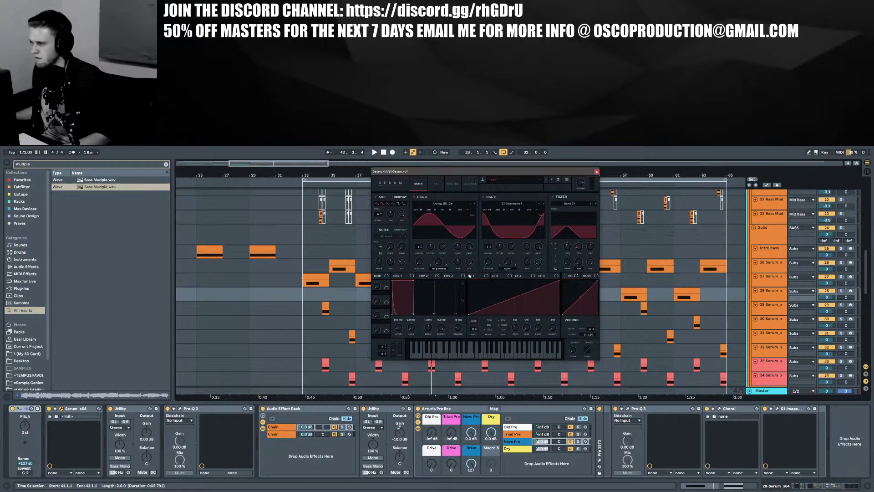
key("space")
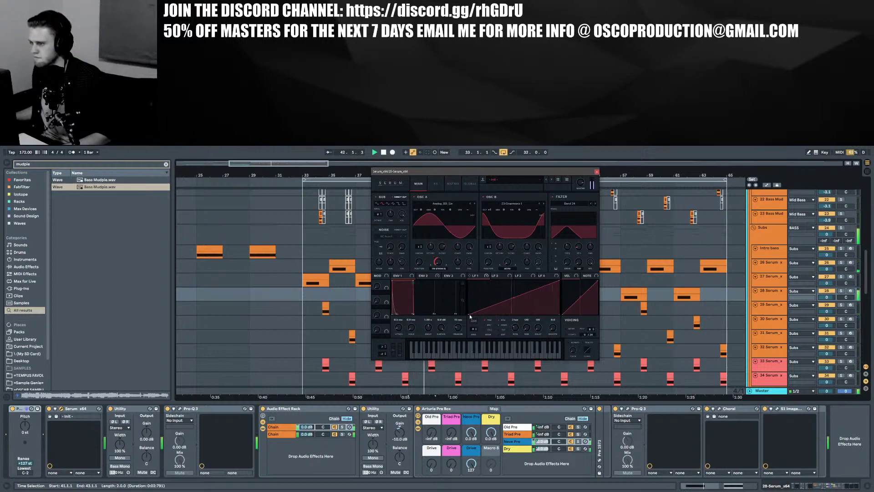
left_click_drag(469, 314, 468, 297)
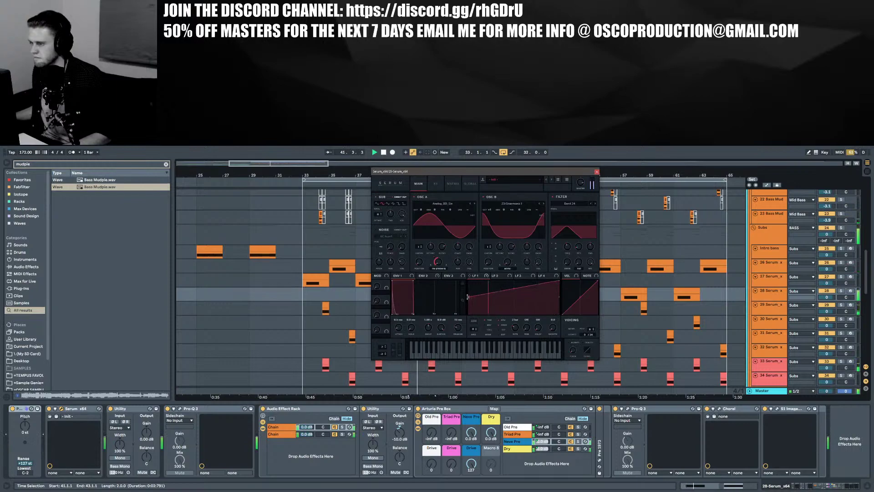
Adjust oscillator B's warp amount and lower oscillator A's level in the Serum patch during playback
mouse_move(434, 255)
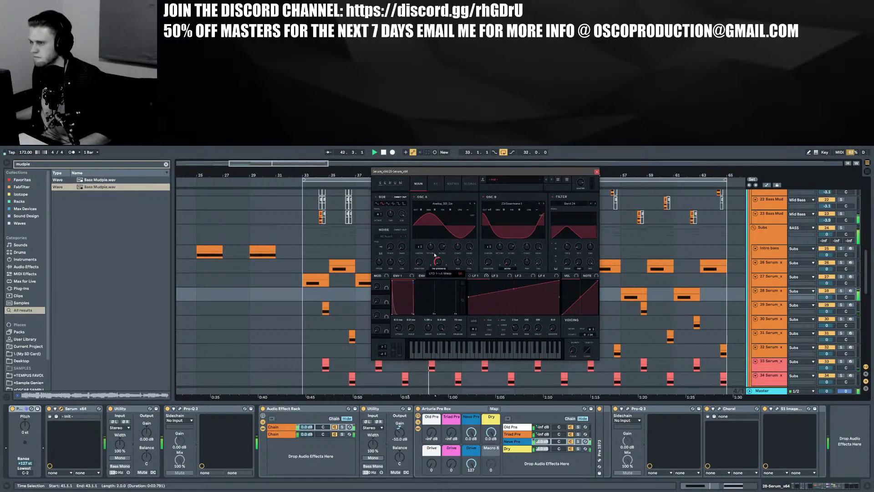
left_click_drag(509, 263, 514, 210)
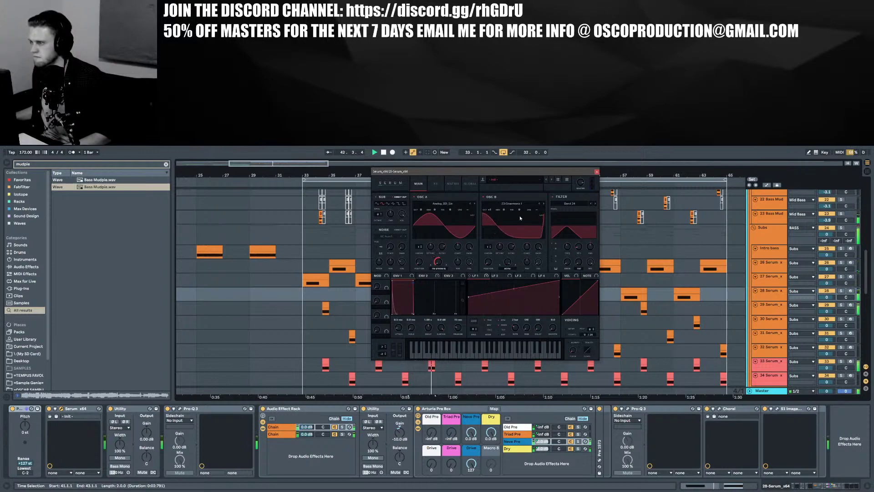
left_click_drag(468, 264, 469, 275)
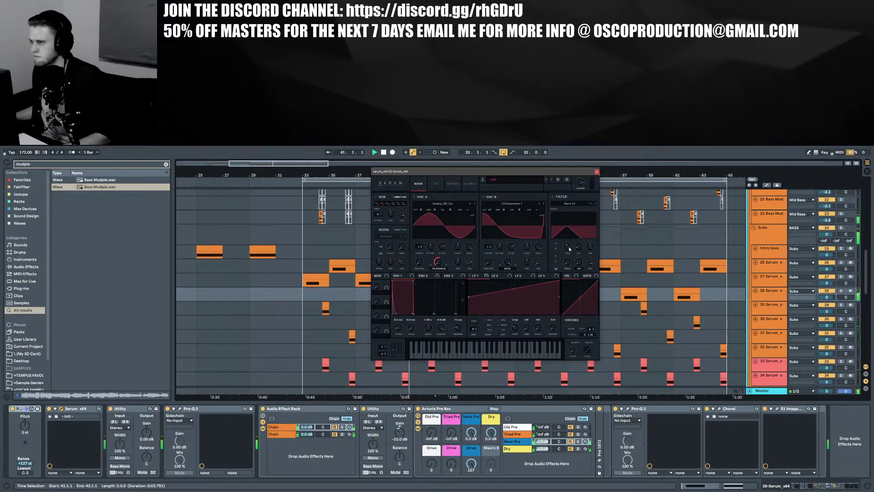
Assign LFO 2 to the filter cutoff and audition the patch in the drop
left_click(501, 276)
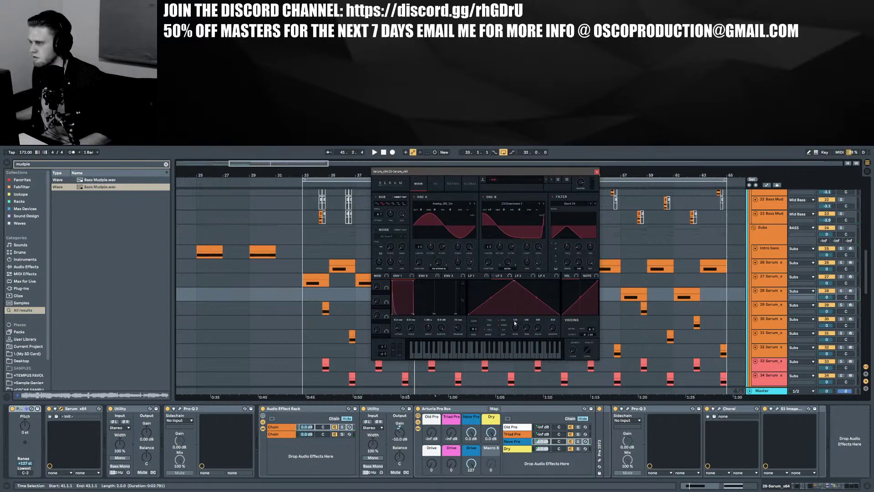
left_click_drag(567, 247, 567, 249)
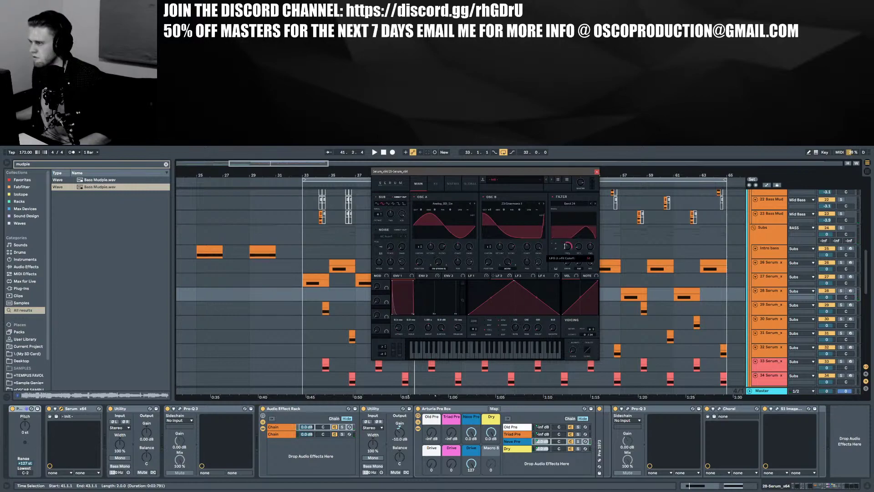
key("space")
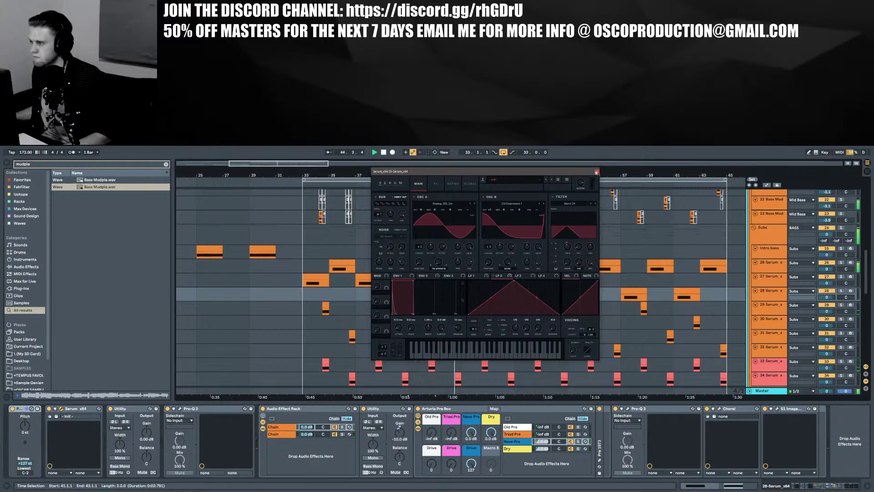
key("ctrl+alt+p")
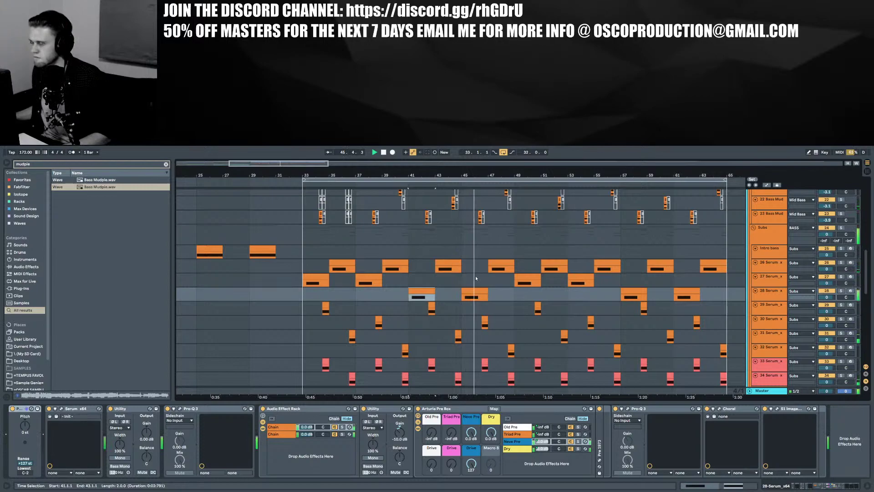
Play track 28's Serum patch from its bar 45 clip and fine-tune the filter cutoff
left_click(474, 292)
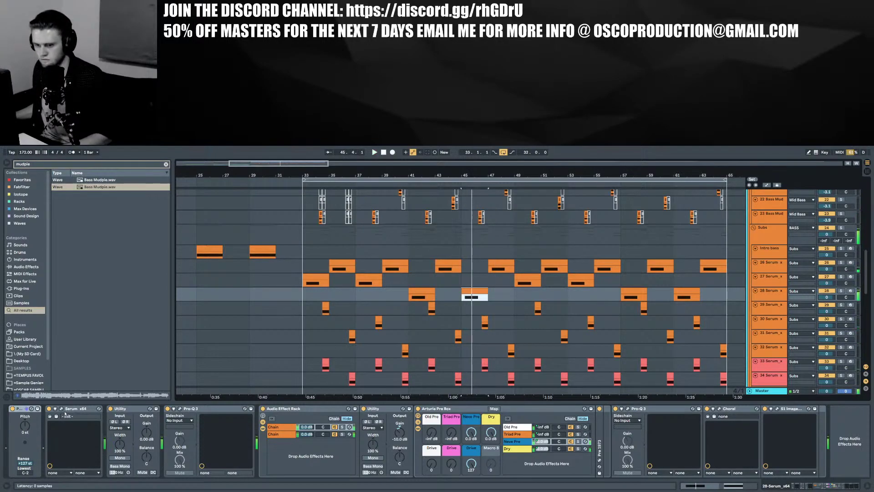
key("ctrl+alt+p")
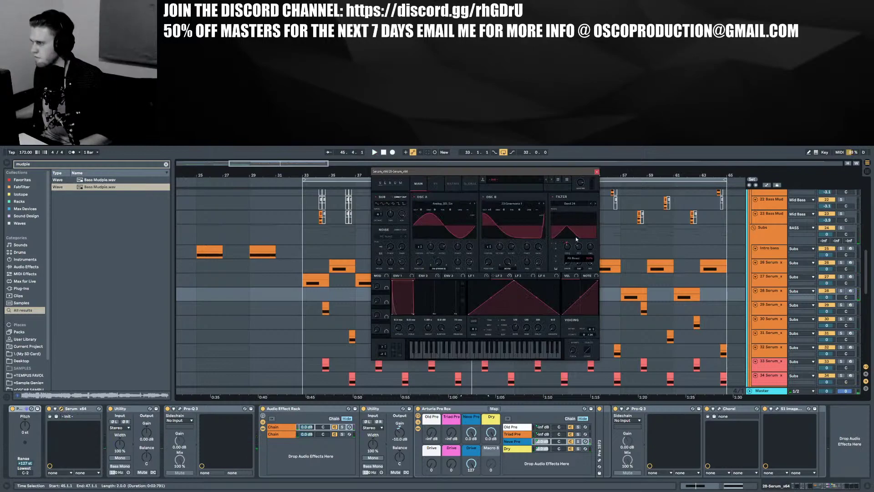
key("space")
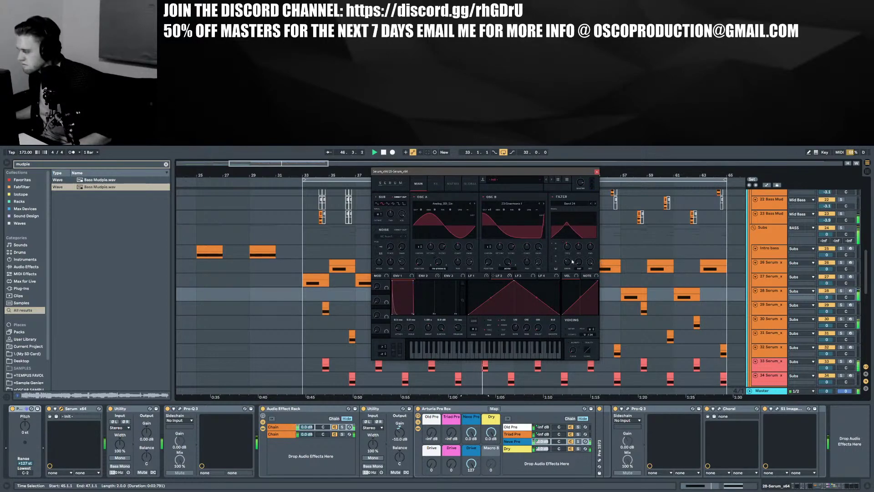
left_click_drag(567, 248, 568, 245)
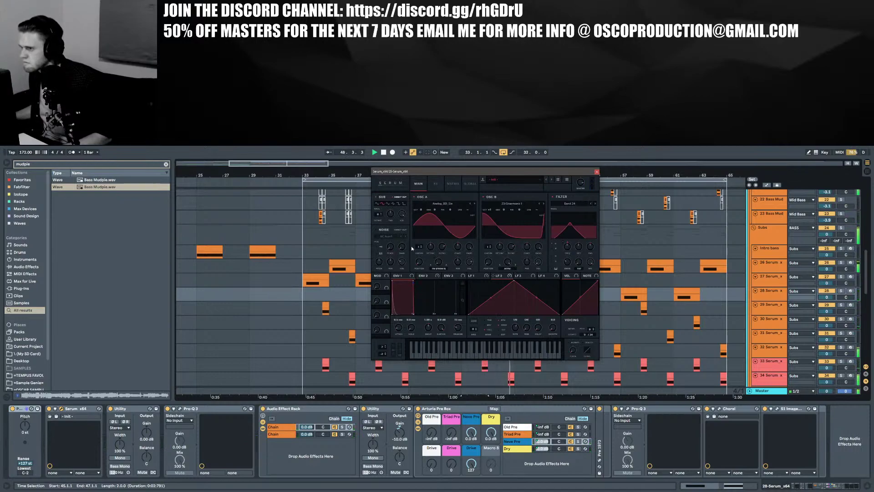
left_click_drag(420, 248, 444, 249)
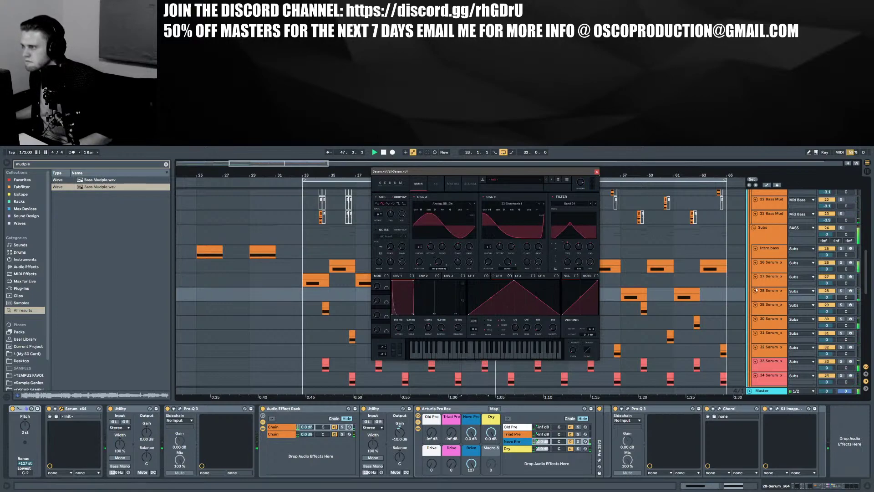
Expand track 28 and raise its K-Bass Girth send to about -21 dB, closing the Serum window
left_click_drag(769, 301, 767, 329)
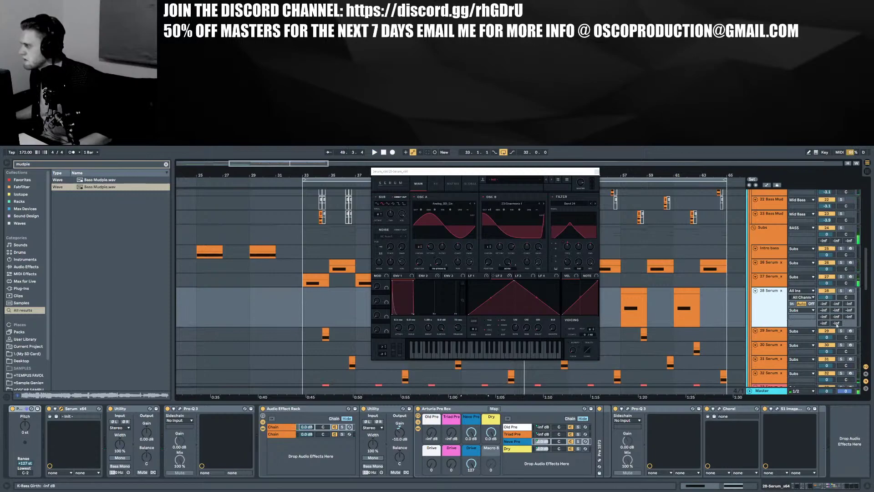
left_click_drag(837, 324, 836, 314)
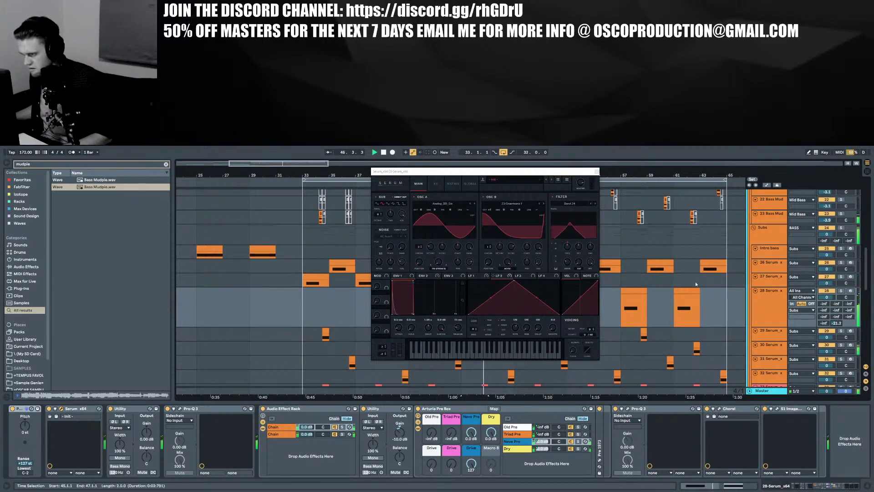
left_click(596, 171)
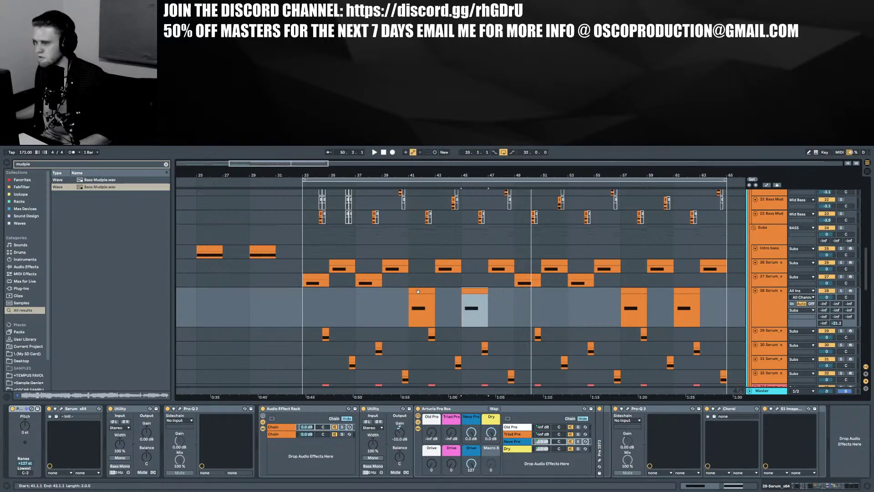
Move the bar 43 and 47 sub clips to track 28 and the bar 41 and 45 clips to track 27
left_click_drag(443, 264, 468, 293)
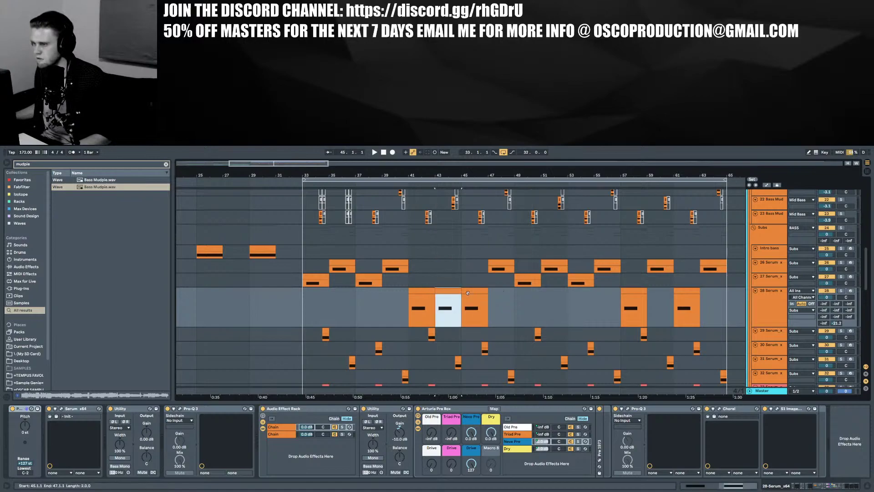
left_click_drag(499, 269, 500, 293)
mouse_move(423, 291)
left_mouse_down()
mouse_move(424, 269)
mouse_move(424, 282)
left_mouse_up()
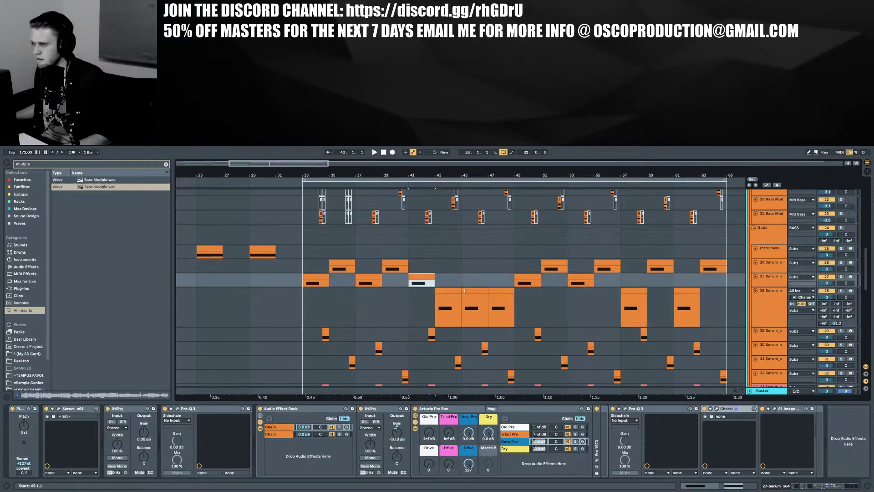
left_click_drag(474, 308, 470, 283)
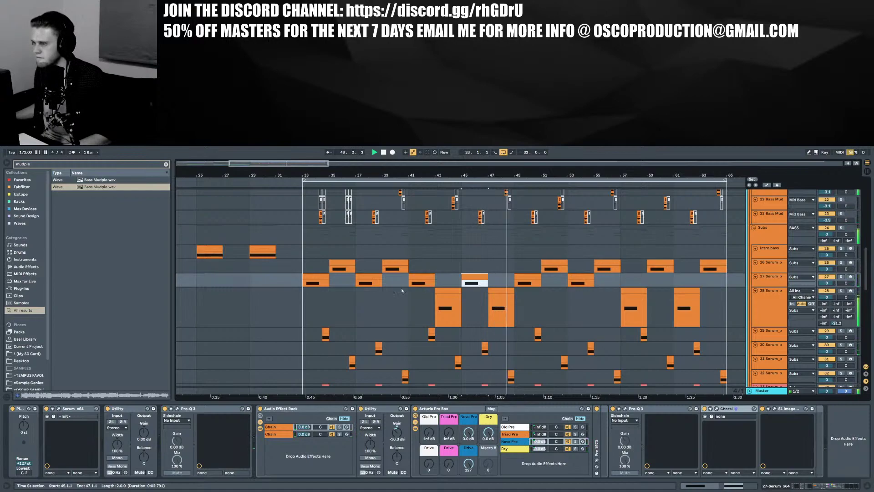
scroll(404, 289, "down", 2)
scroll(403, 290, "down", 1)
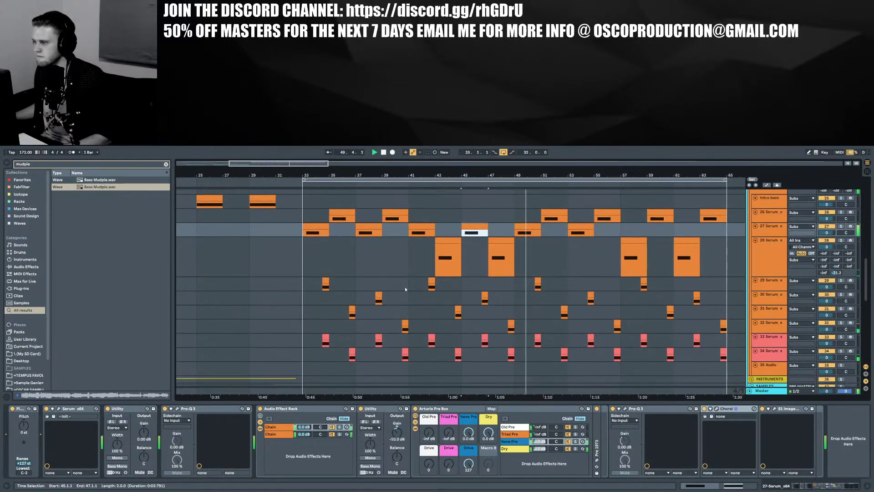
key("h")
scroll(411, 288, "up", 3)
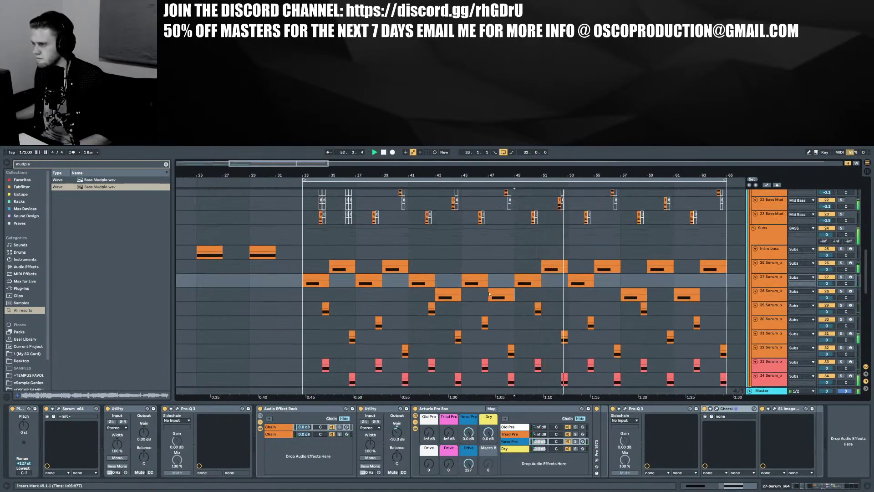
left_click_drag(513, 296, 413, 280)
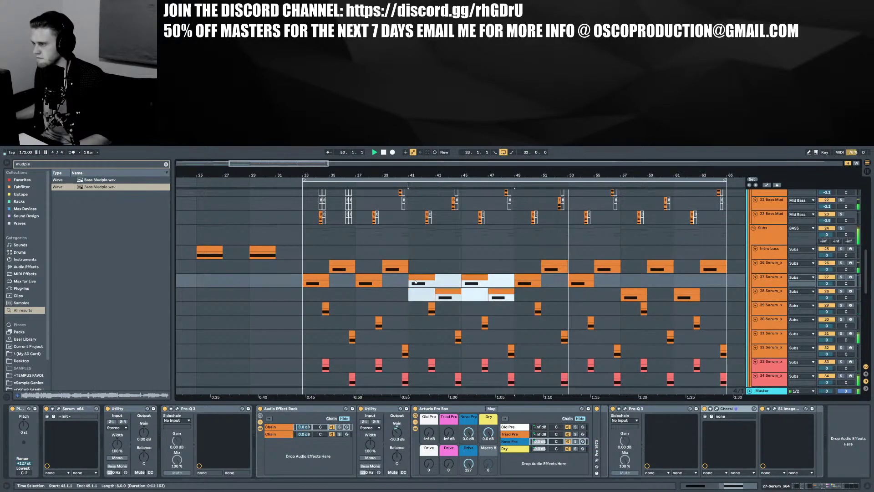
left_click(621, 282)
key("ctrl+v")
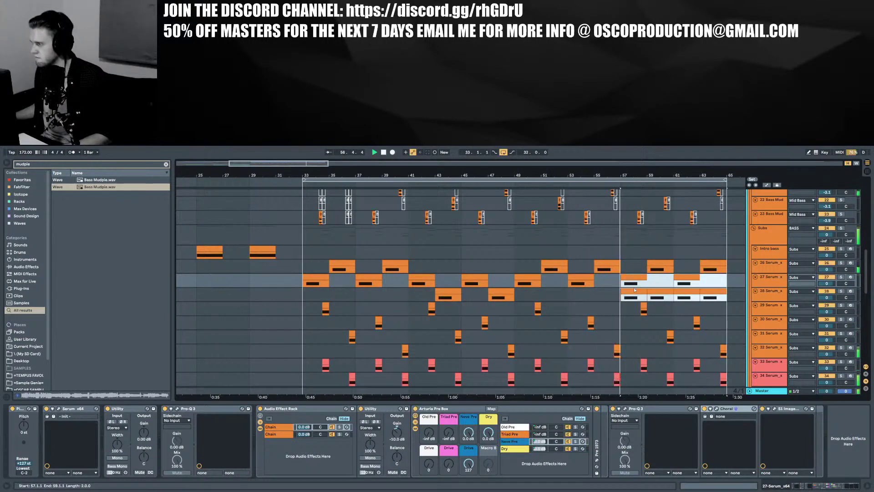
key("Delete")
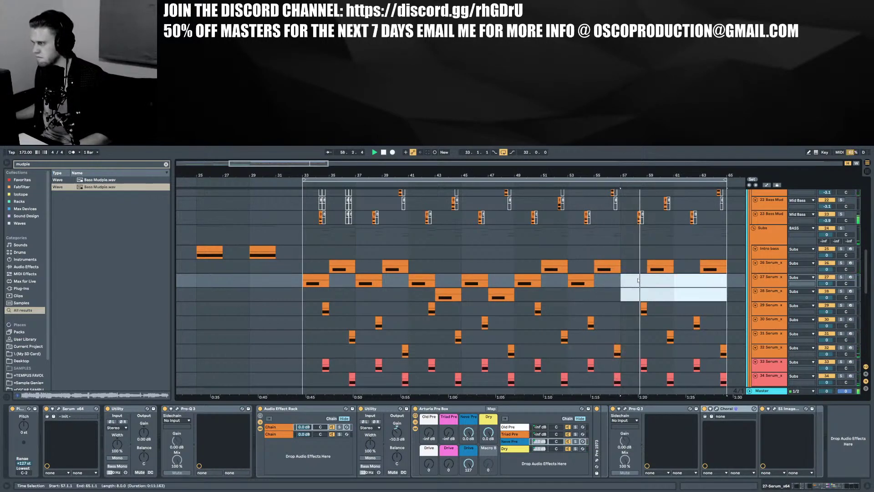
key("ctrl+z")
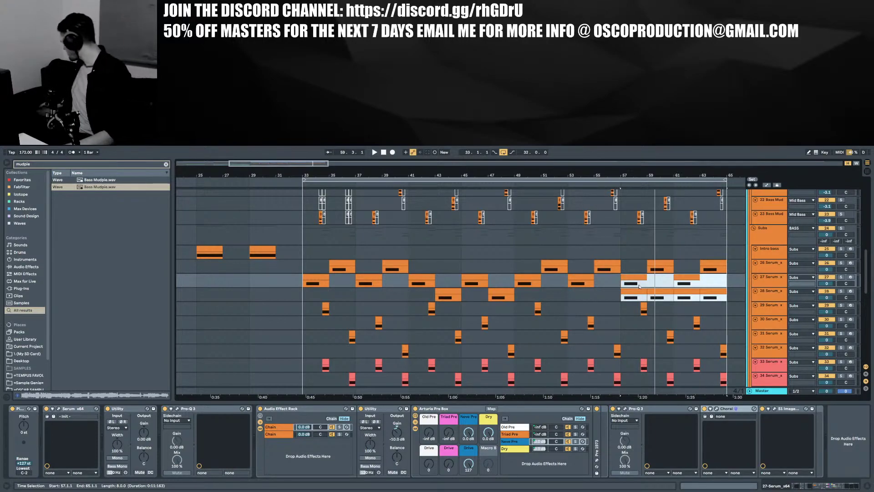
Clear bars 57–65 on tracks 27 and 28 and paste a copy of their bars 41–49 clips at bar 57
left_click_drag(614, 276, 733, 293)
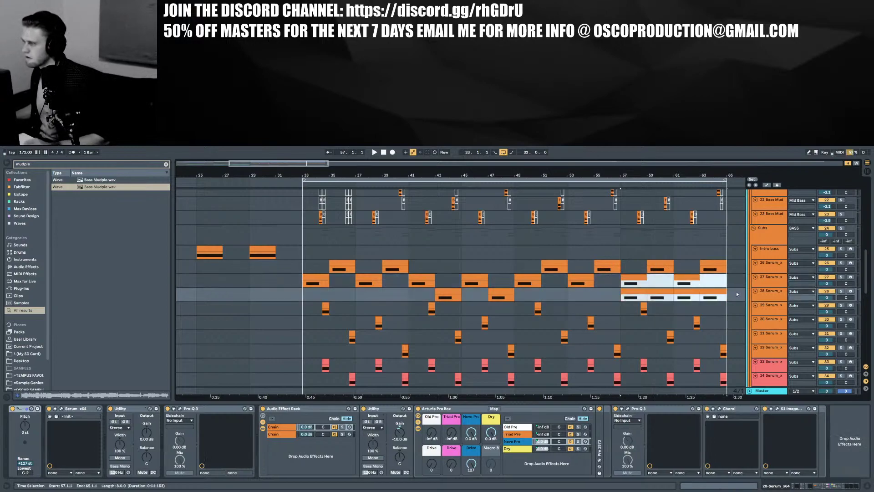
key("Delete")
left_click_drag(512, 300, 413, 273)
key("ctrl+c")
left_click(622, 279)
key("ctrl+v")
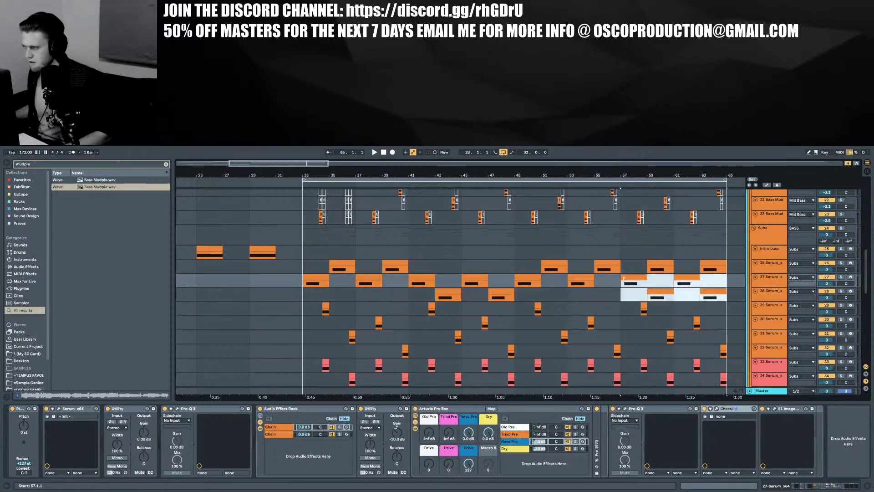
Delete track 26's clips at bars 59 and 63 and play the drop from bar 33
left_click(655, 264)
left_click(710, 264, "shift")
key("Delete")
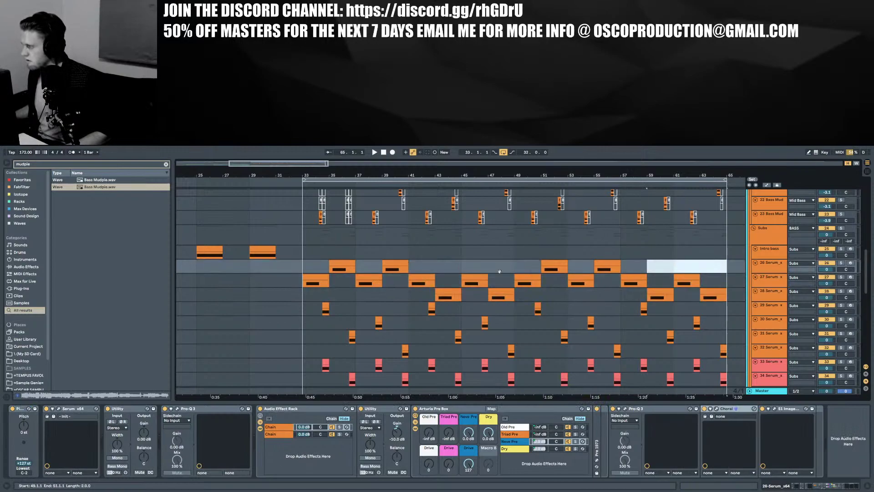
left_click(300, 264)
key("space")
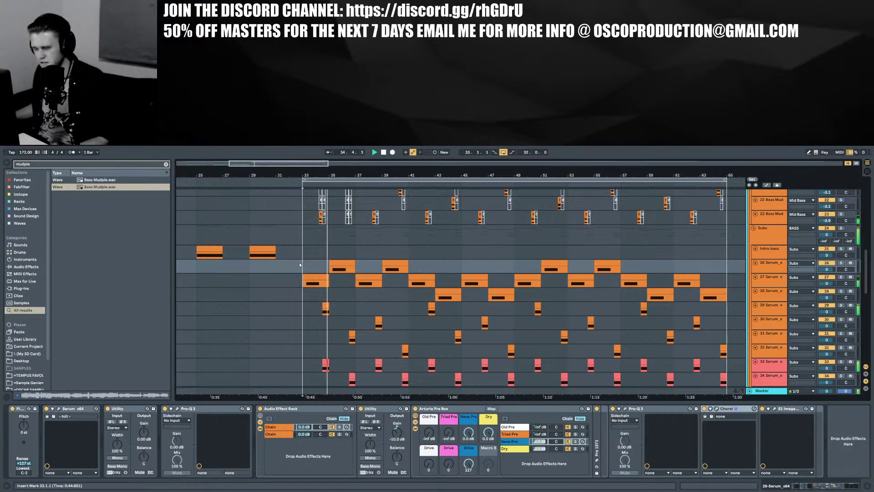
Look through the arrangement's tracks and audition the intro bass clips from bars 29 and 25
scroll(460, 285, "down", 2)
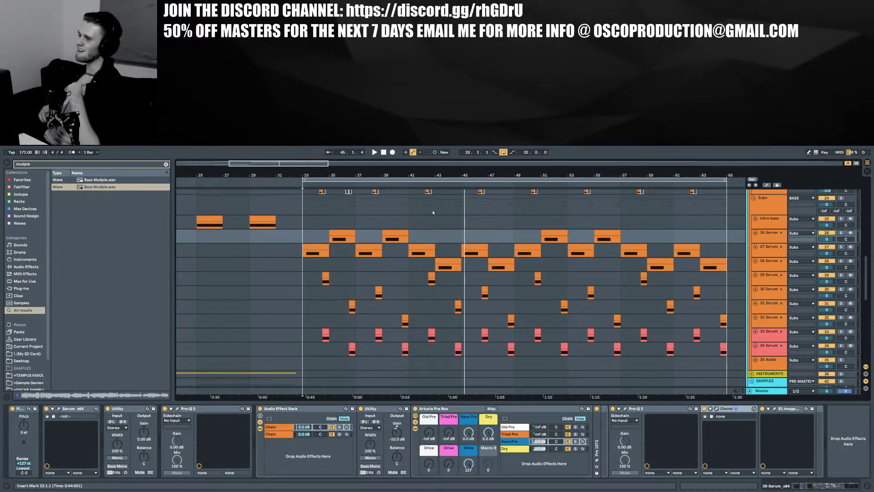
left_click_drag(431, 176, 483, 165)
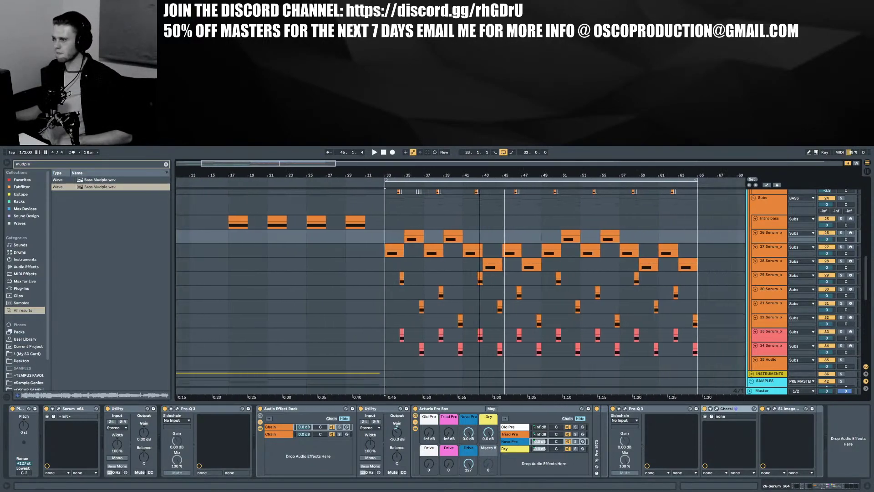
scroll(612, 310, "down", 10)
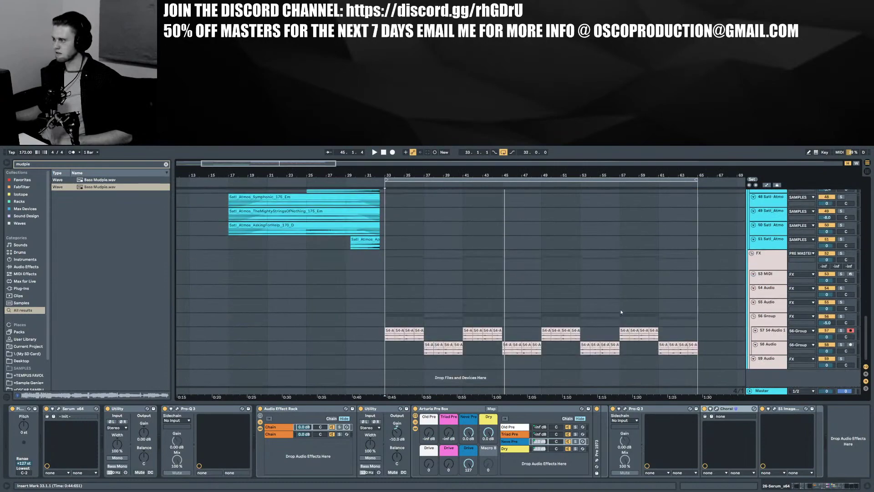
scroll(621, 312, "up", 12)
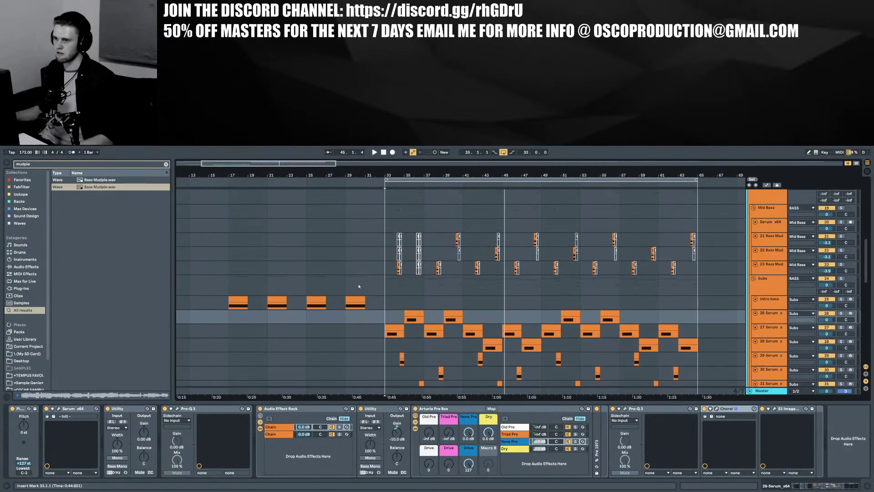
left_click(352, 304)
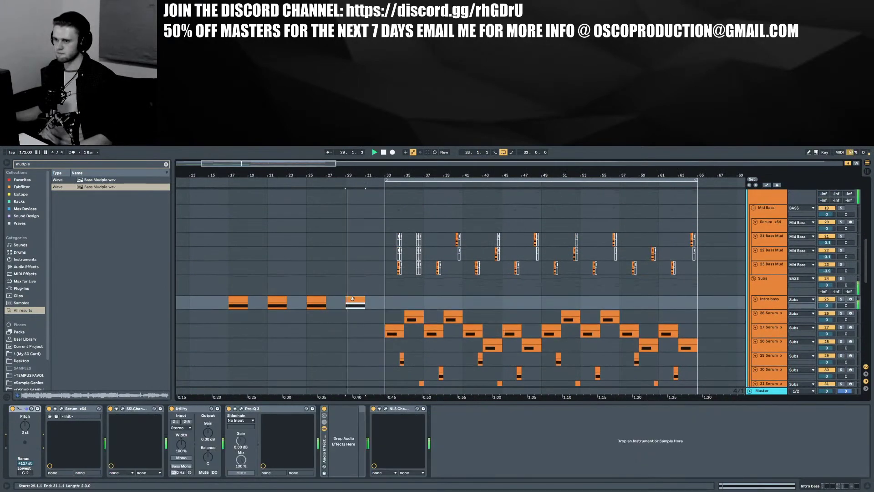
left_click(317, 300)
key("space")
scroll(756, 291, "down", 2)
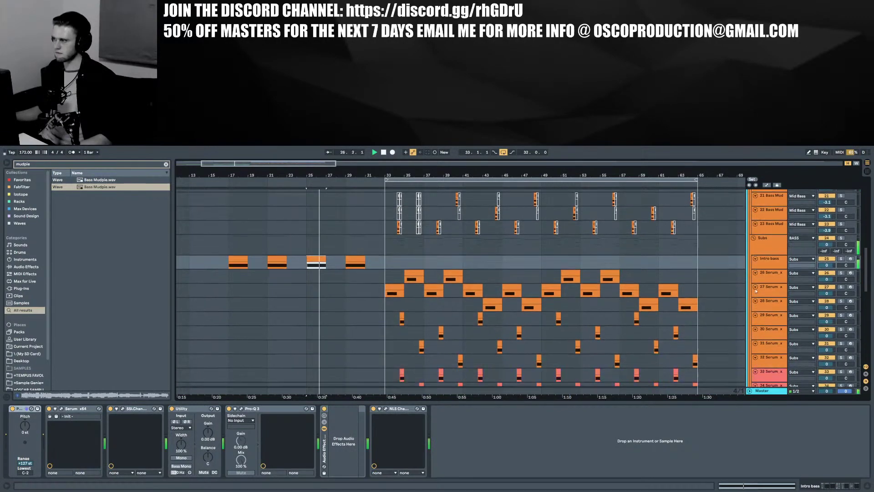
scroll(756, 291, "down", 8)
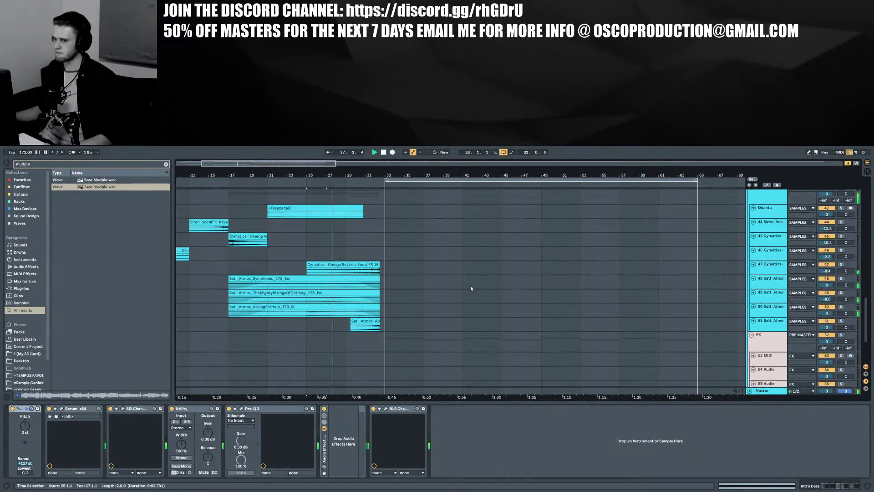
Copy the Cymatics Omega Vocal FX 21 clip from bar 17 to bar 33 on track 45 and inspect its sample
key("ctrl+alt+l")
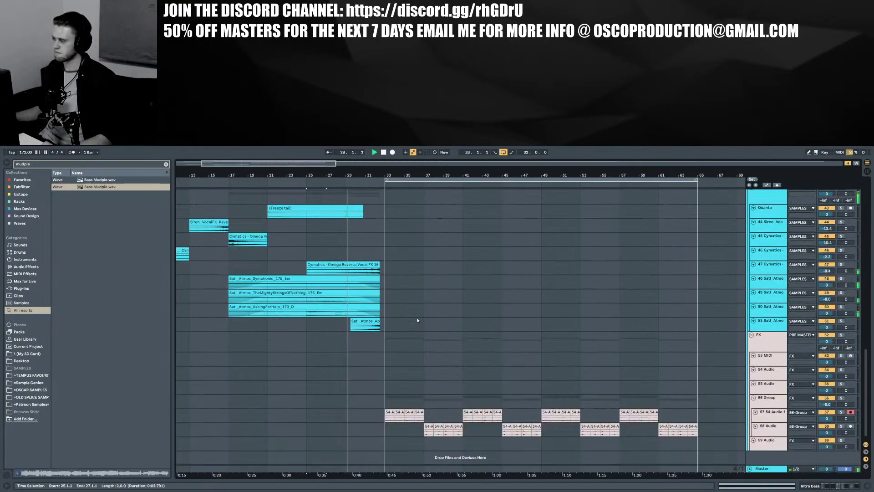
scroll(298, 327, "up", 3)
left_click_drag(230, 313, 326, 313)
left_click_drag(257, 307, 412, 310)
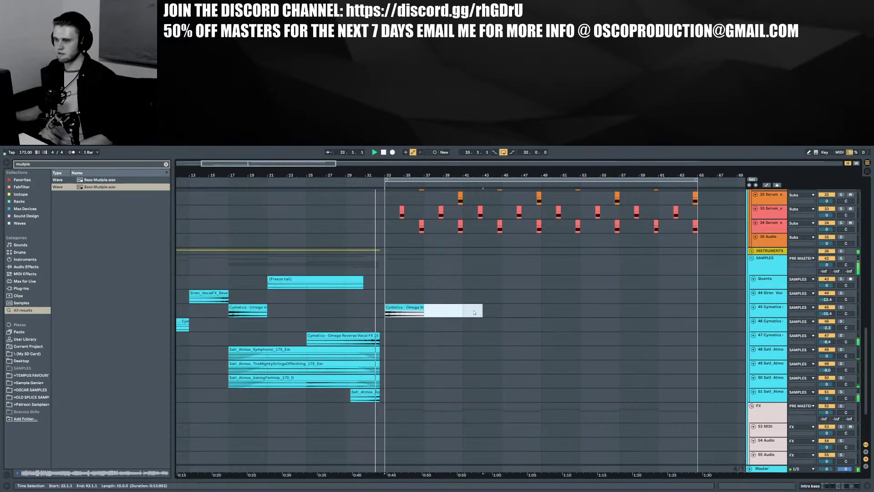
double_click(403, 307)
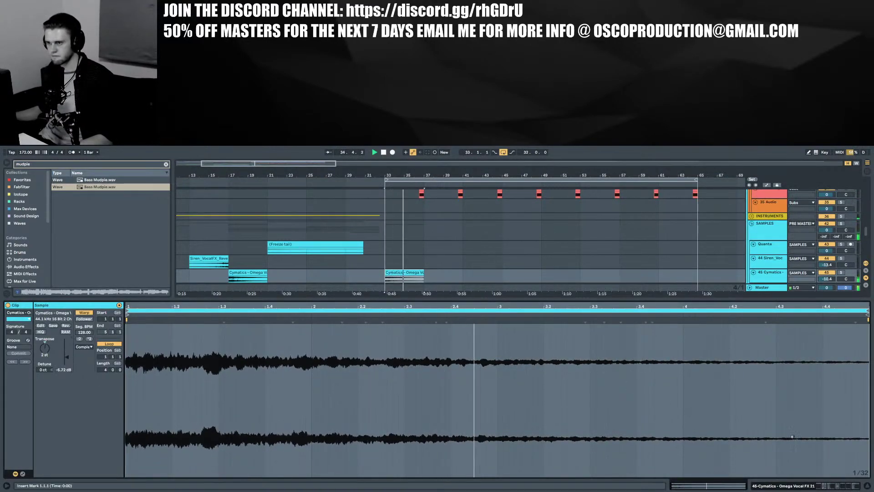
left_click(867, 488)
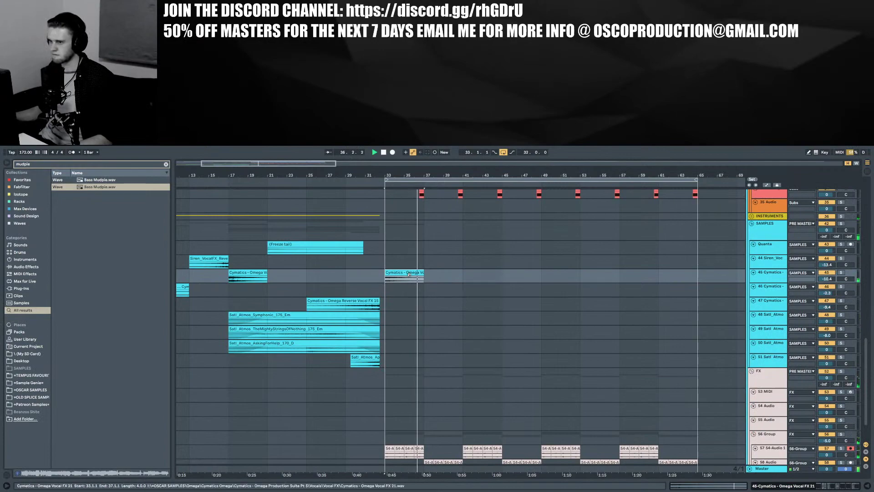
Alternate four-bar clips through bars 33–65, placing Cymatics at 33, 41, 49 and 57 and Siren VocalFX at 37, 45, 53 and 61
left_click_drag(410, 272, 596, 278)
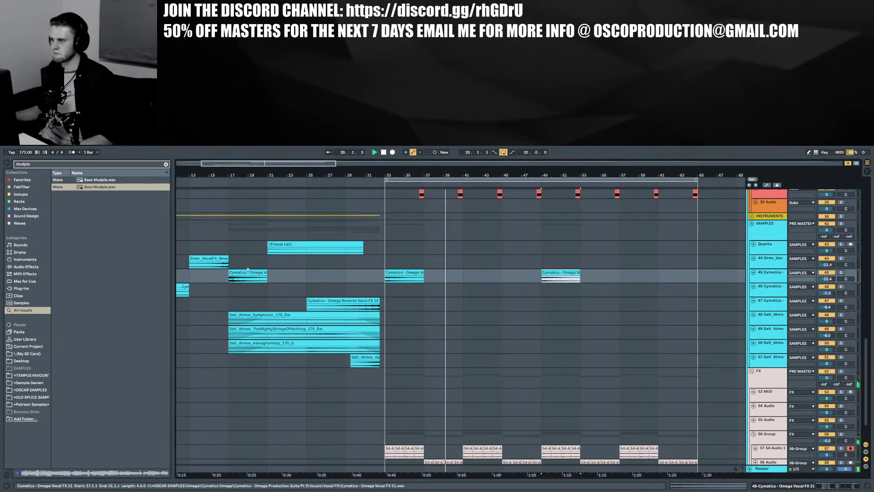
left_click_drag(218, 263, 394, 264)
key("ctrl+d")
key("ctrl+d")
key("ctrl+d")
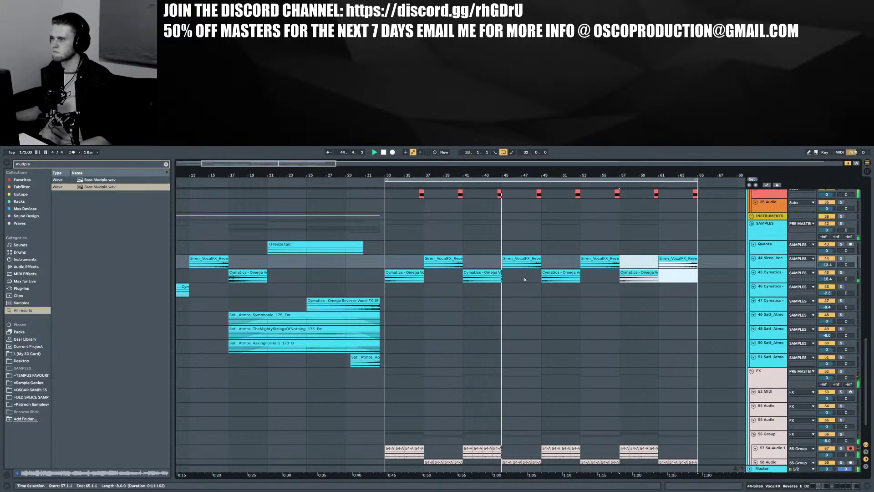
Duplicate the Siren VocalFX and Cymatics Omega Vocal FX tracks, 44 and 45, together with their clips
scroll(523, 277, "up", 1)
scroll(523, 283, "up", 3)
scroll(535, 287, "up", 6)
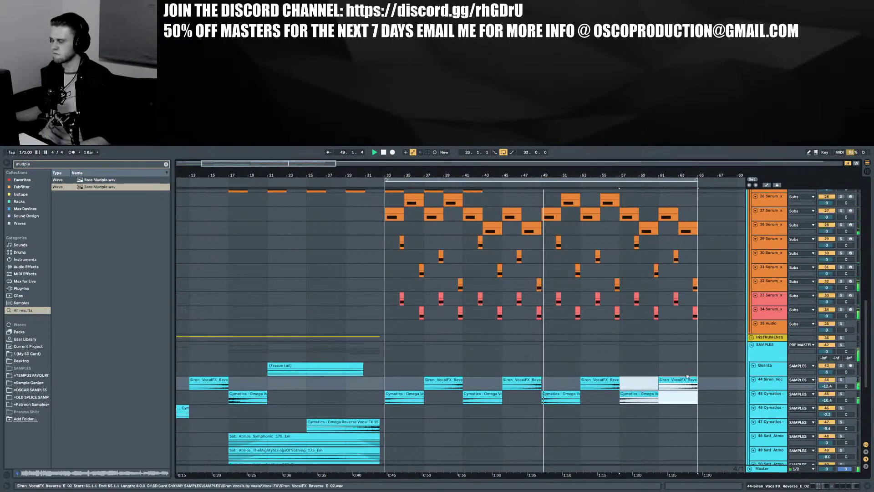
left_click(772, 400)
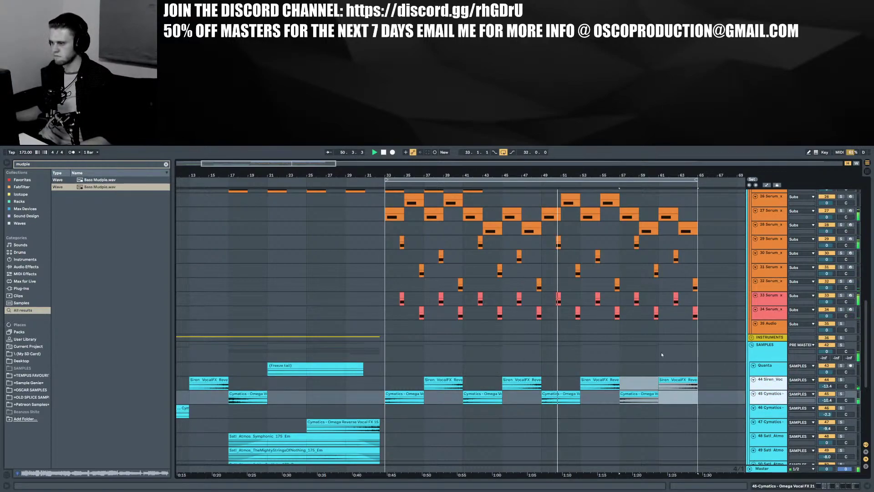
key("ctrl+d")
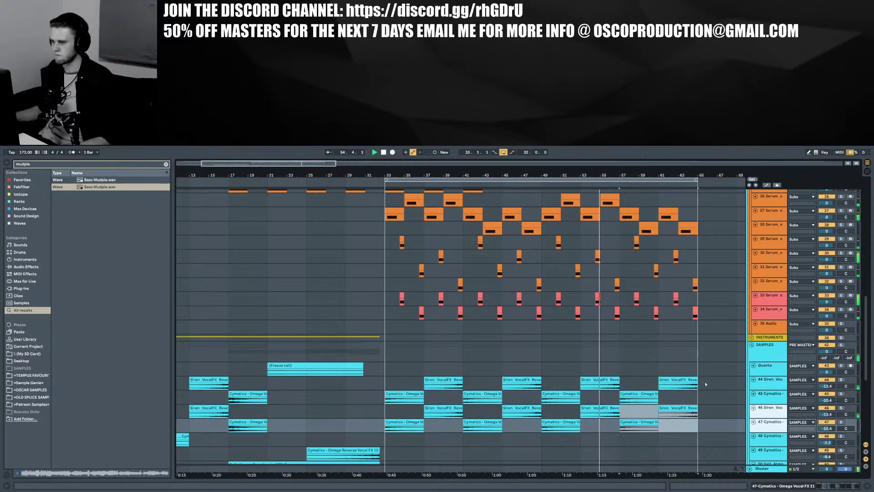
Clear bars 33–65 on original tracks 44 and 45, and delete the intro clips from duplicate tracks 46 and 47
left_click_drag(386, 401, 704, 381)
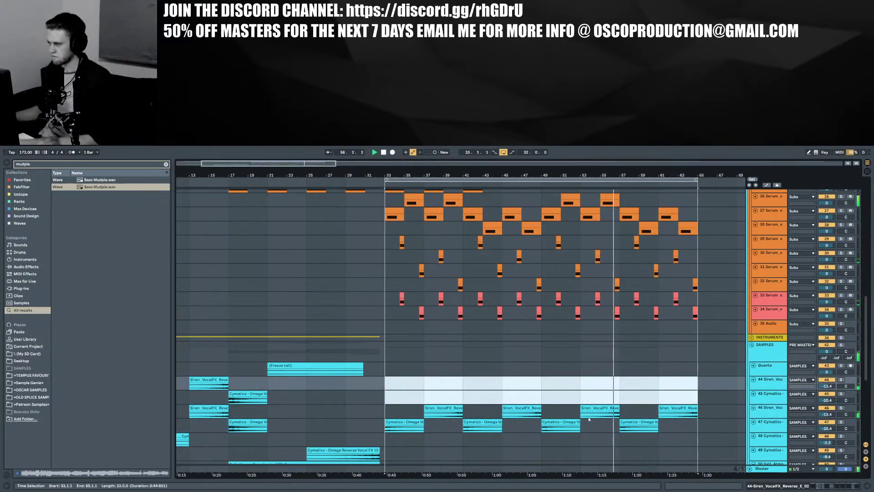
right_click(352, 345)
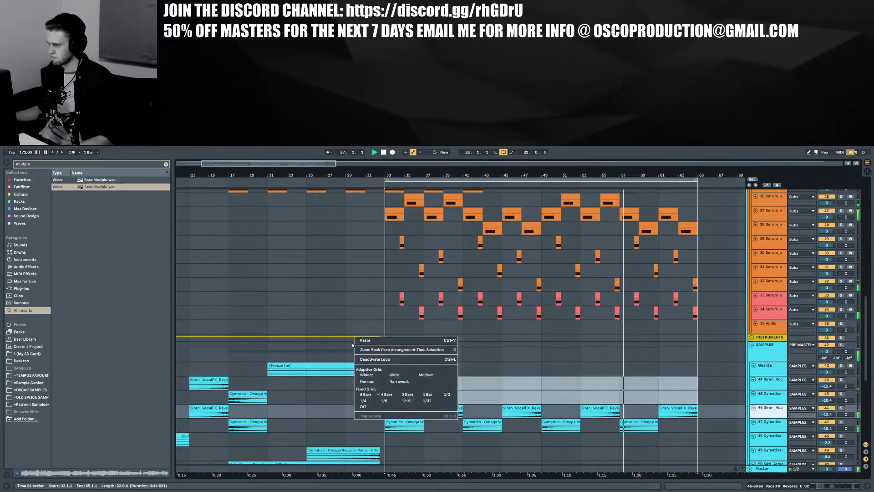
left_click(356, 253)
left_click_drag(252, 163, 253, 150)
key("minus")
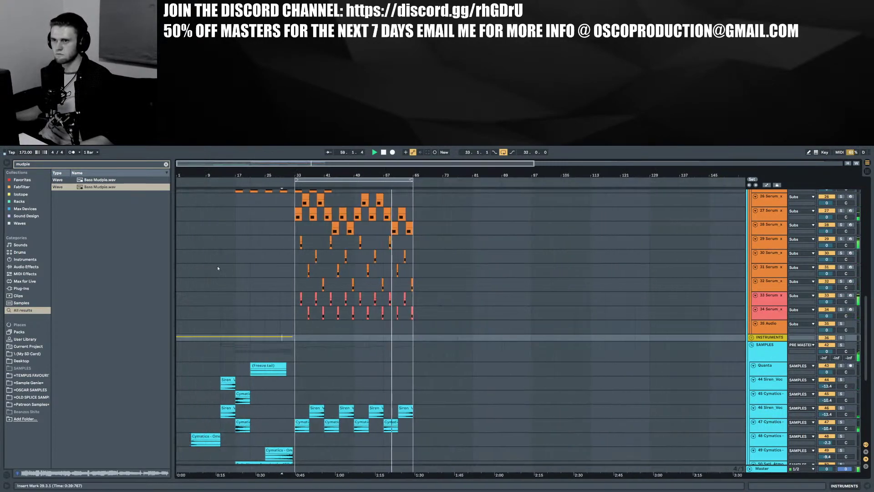
scroll(260, 368, "down", 3)
left_click_drag(263, 353, 216, 378)
key("Delete")
Reshape ShaperBox 2's volume curve on track 47 for a slower fade-in, reaching full volume at about the middle of the cycle
left_click(299, 370)
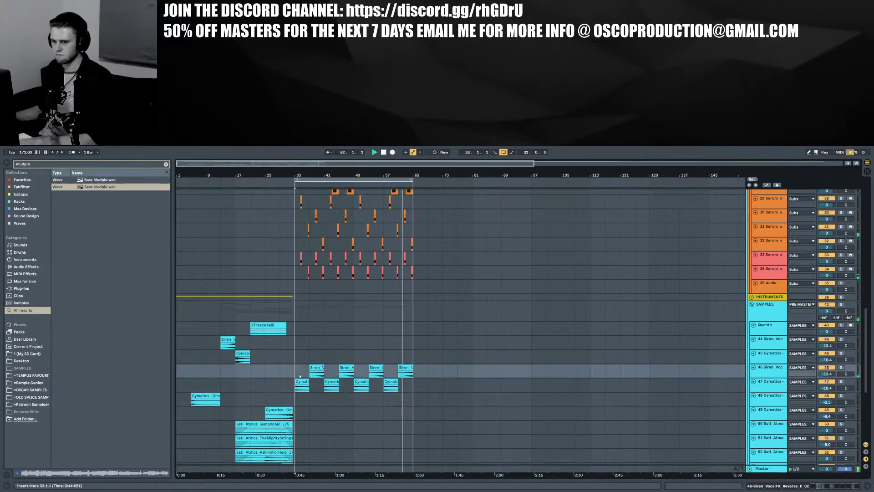
key("Down")
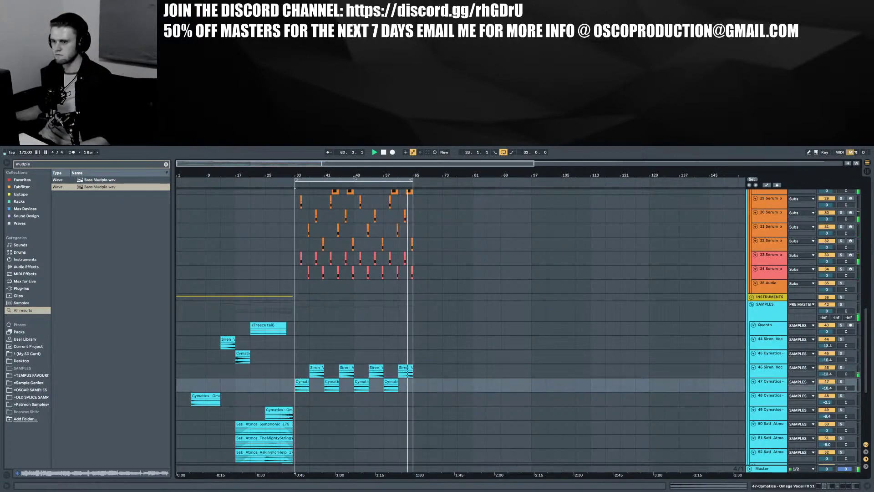
key("plus")
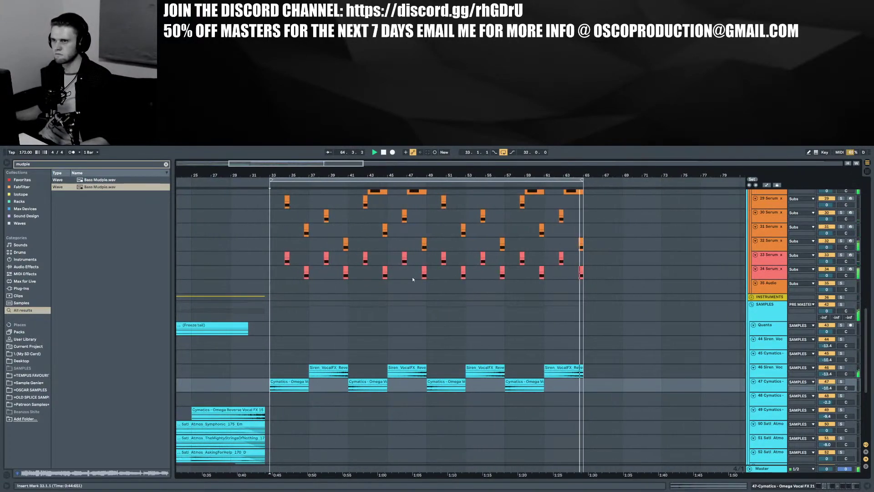
left_click(283, 382)
double_click(768, 382)
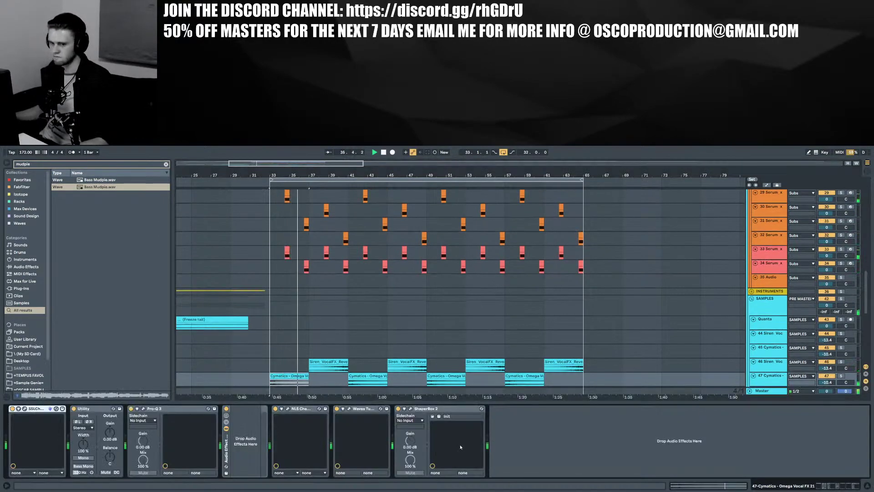
left_click(410, 408)
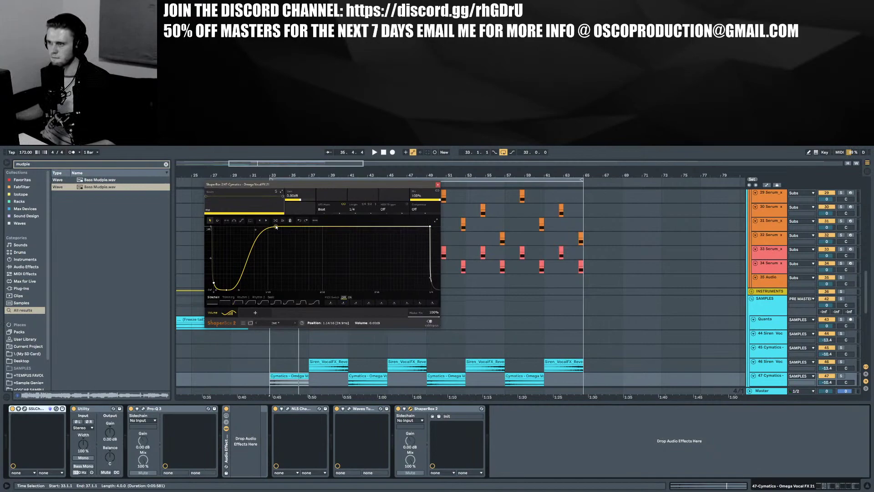
left_click_drag(276, 226, 322, 226)
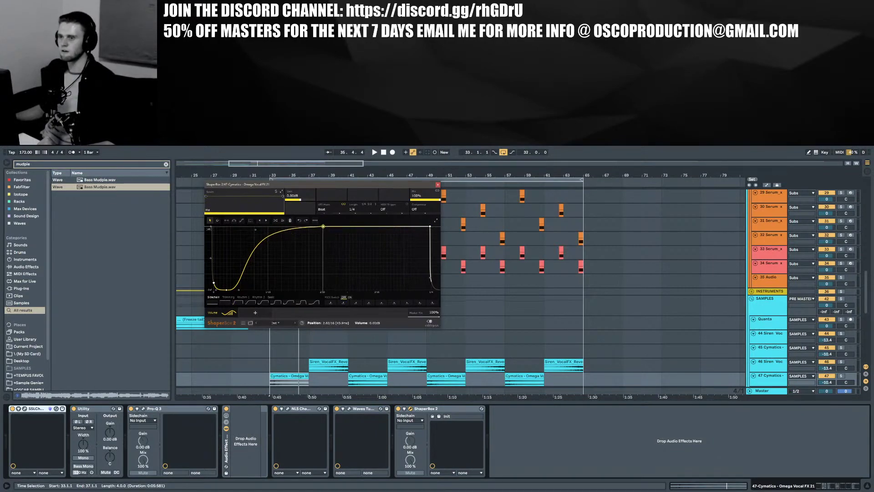
scroll(496, 273, "down", 3)
scroll(496, 271, "up", 3)
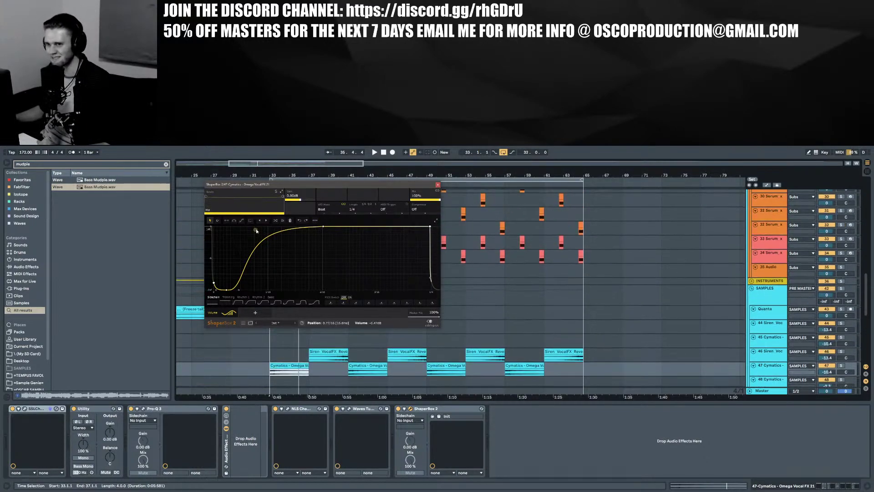
left_click_drag(256, 231, 295, 227)
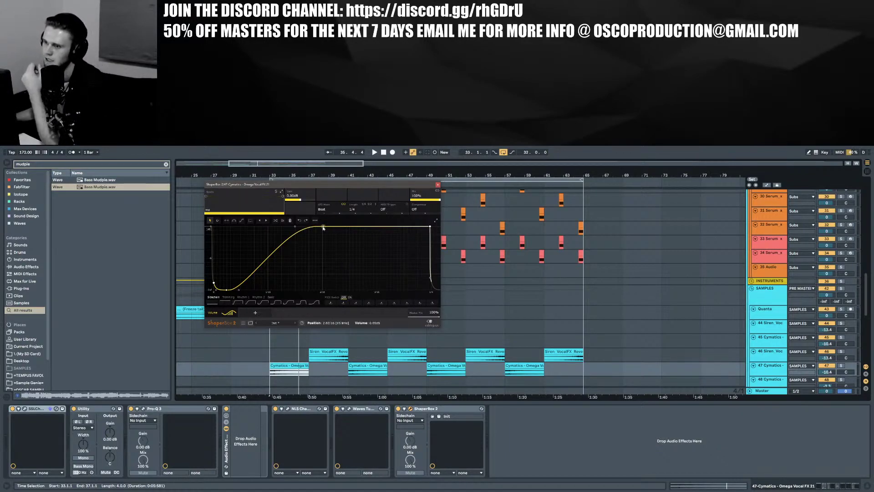
mouse_move(323, 227)
left_mouse_down()
mouse_move(346, 237)
mouse_move(314, 226)
left_mouse_up()
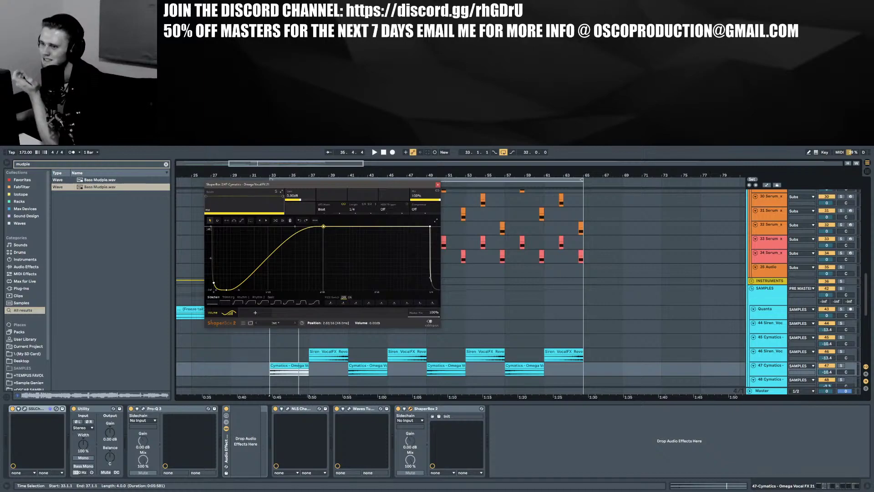
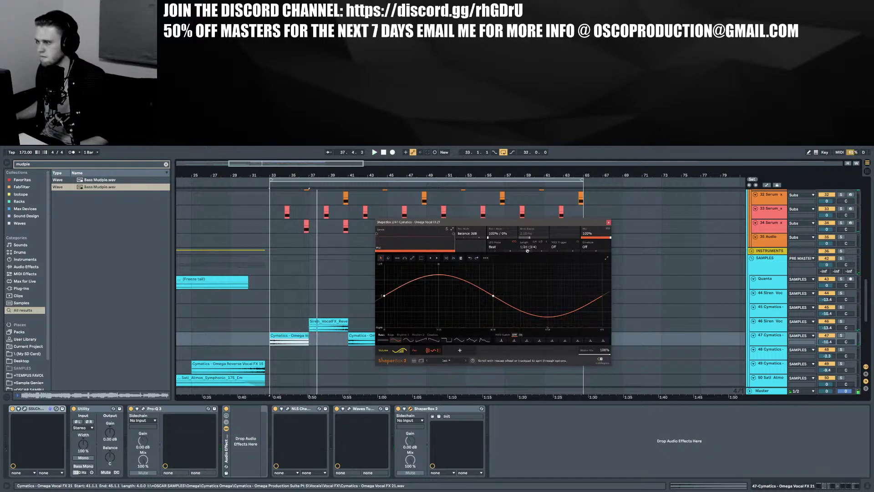
Lower the pan shaper's mix slightly in track 47's ShaperBox 2, audition it from bar 33 and close the plug-in
key("space")
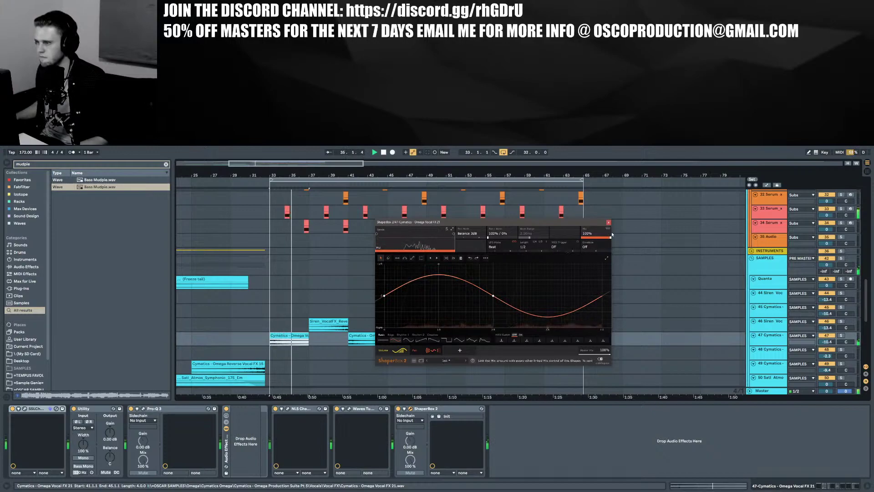
left_click_drag(610, 237, 609, 238)
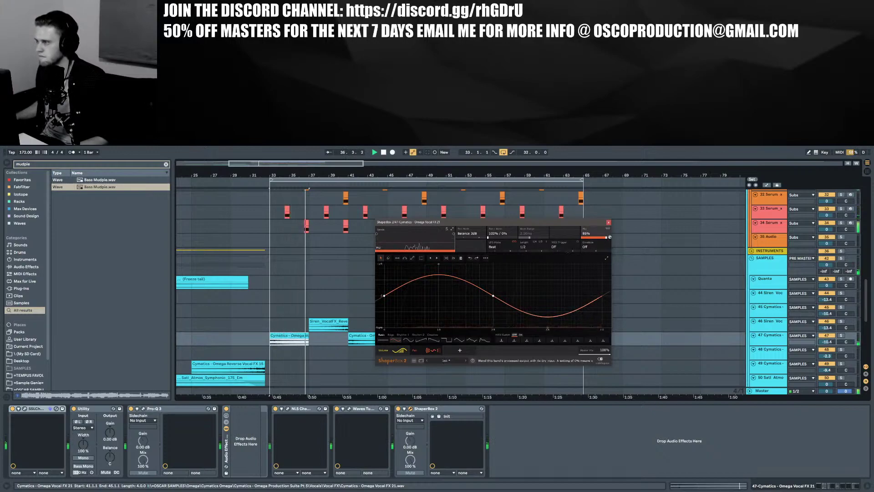
key("space")
key("space")
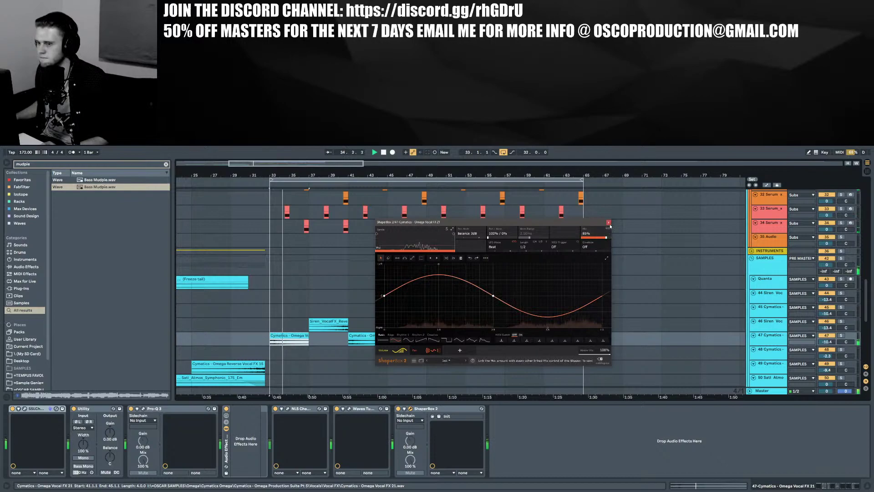
left_click(609, 223)
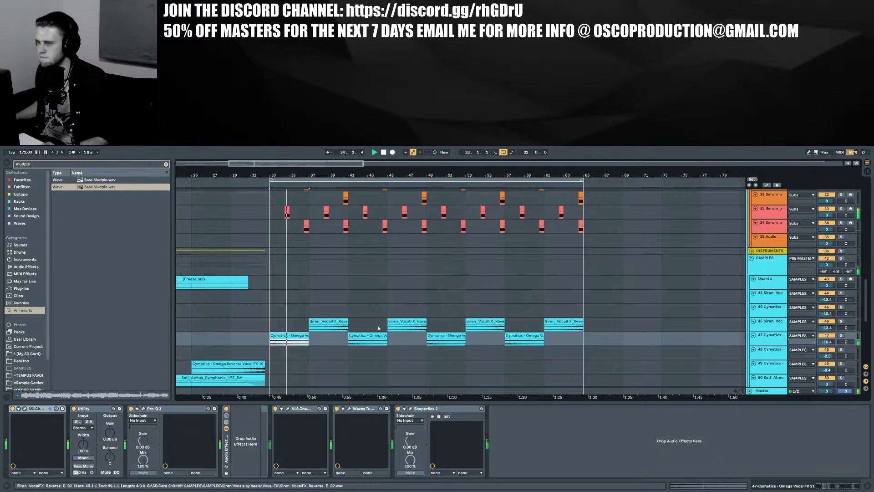
Open ShaperBox 2 on the Siren VocalFX track 46
left_click(328, 324)
left_click(472, 408)
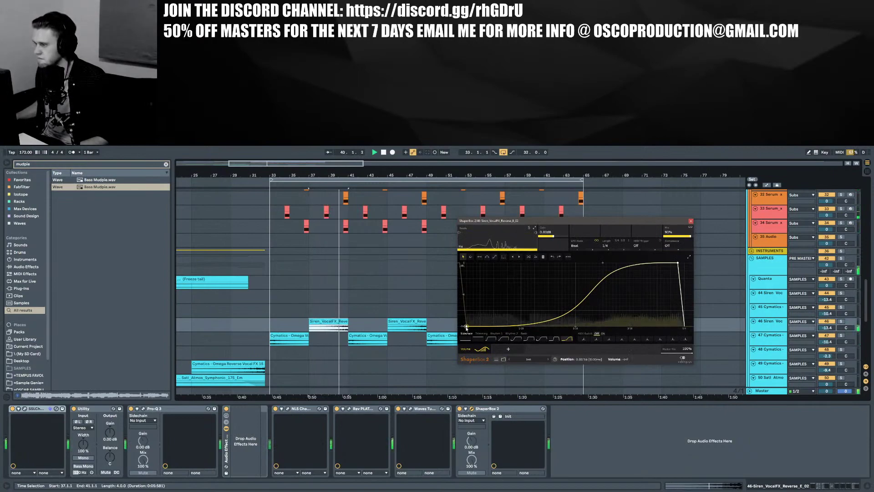
In ShaperBox 3, raise the volume curve's lower start point to full level and add a Width shaper with a sine curve
left_click_drag(466, 326, 466, 263)
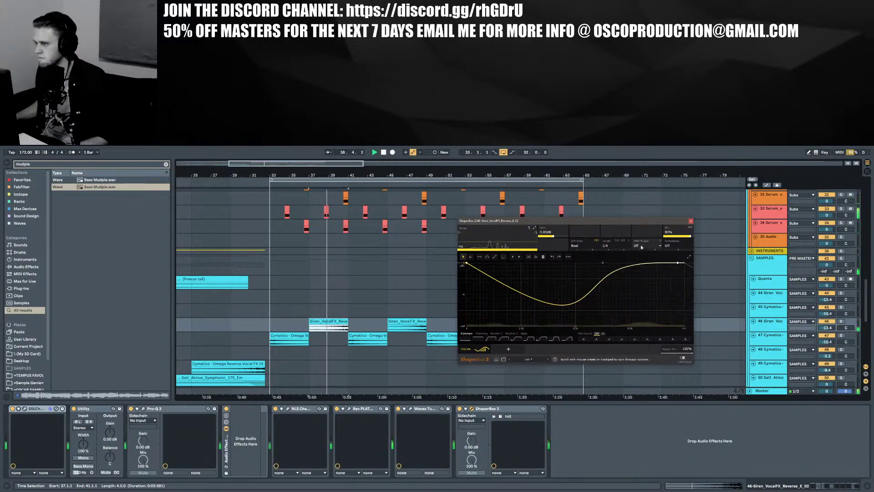
left_click(508, 348)
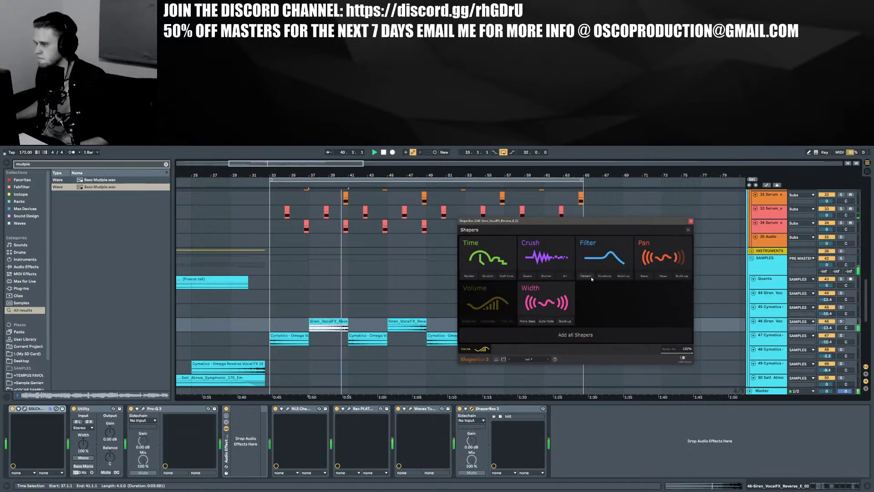
left_click(545, 301)
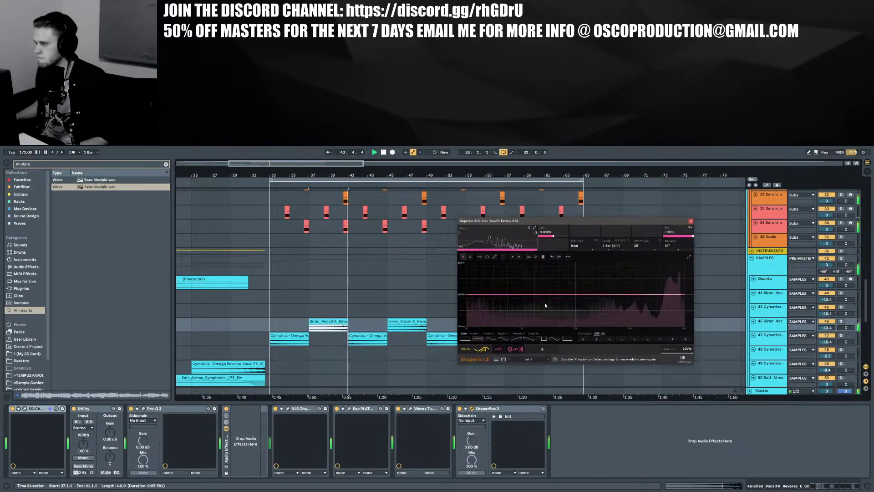
left_click(490, 339)
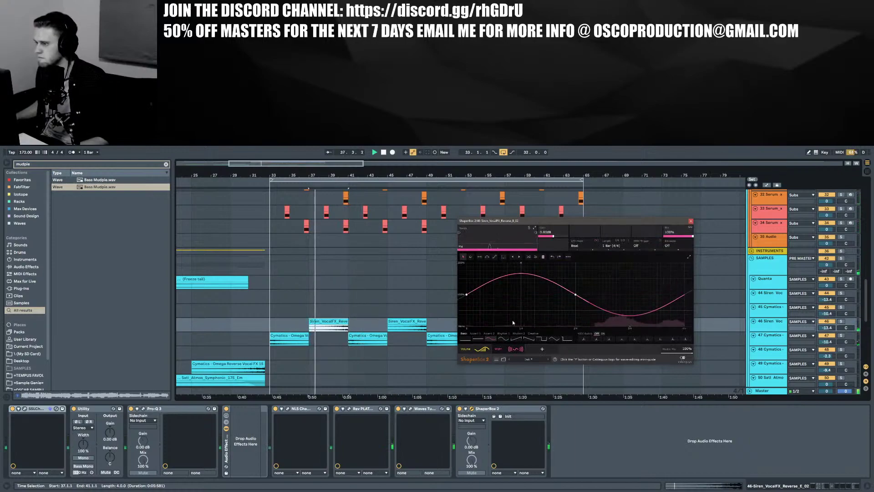
Add a Pan shaper with a sine curve, set its length to 1/4, audition it and close the plugin
left_click(541, 349)
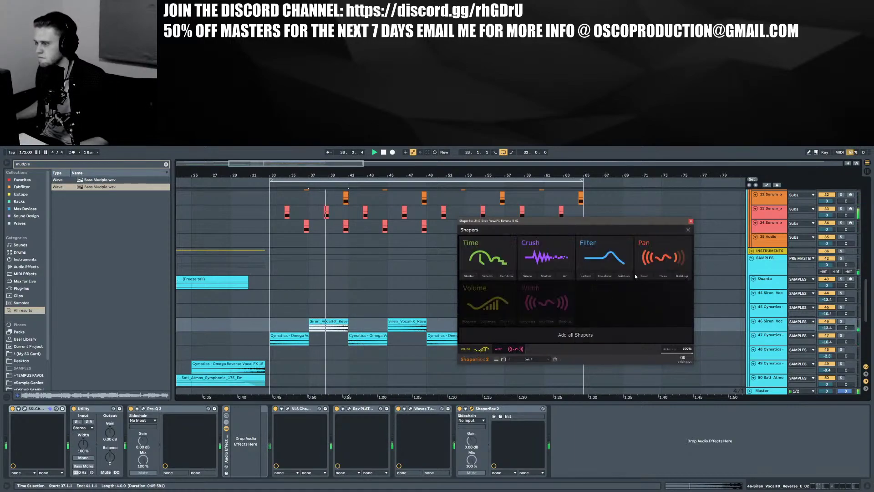
left_click(661, 258)
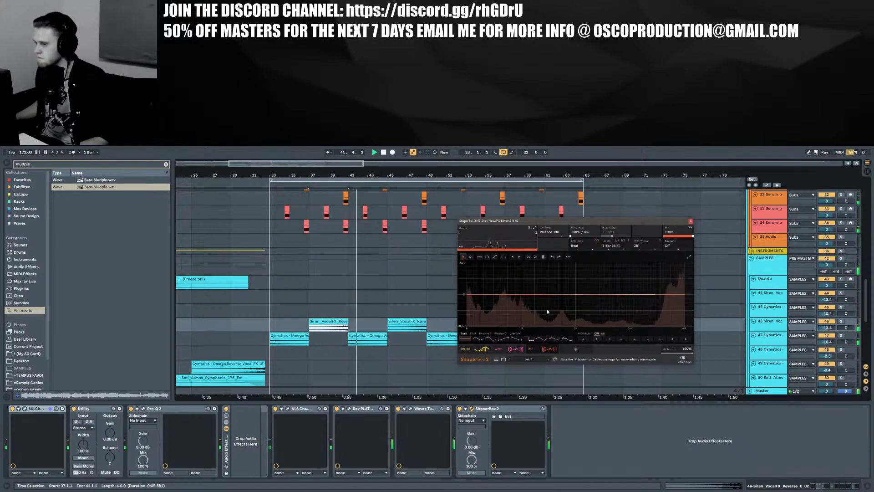
left_click(493, 340)
key("space")
key("space")
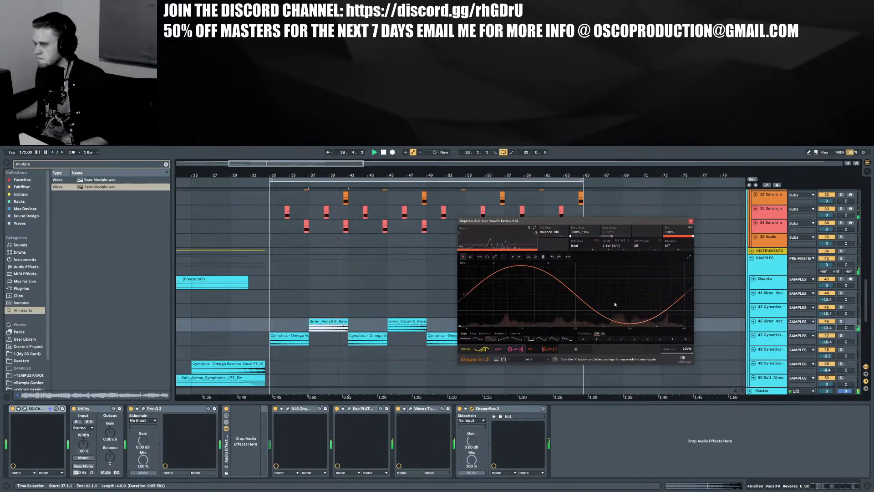
left_click(605, 250)
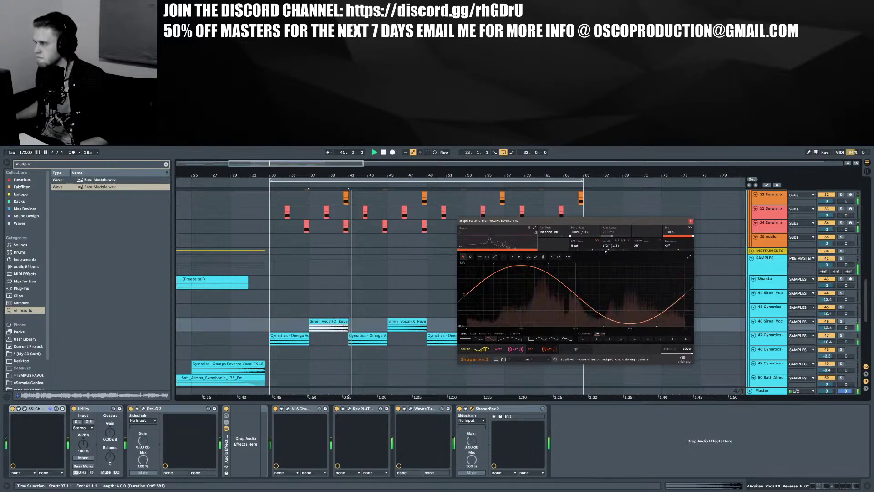
scroll(604, 248, "down", 2)
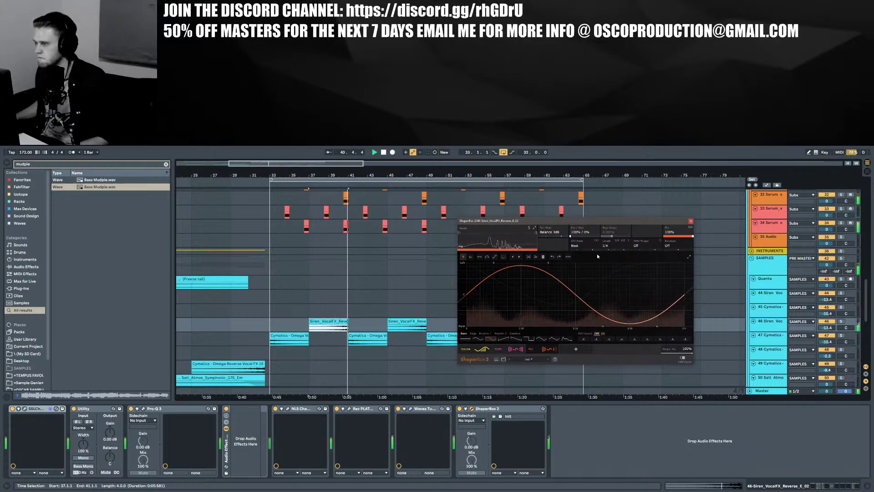
left_click(690, 223)
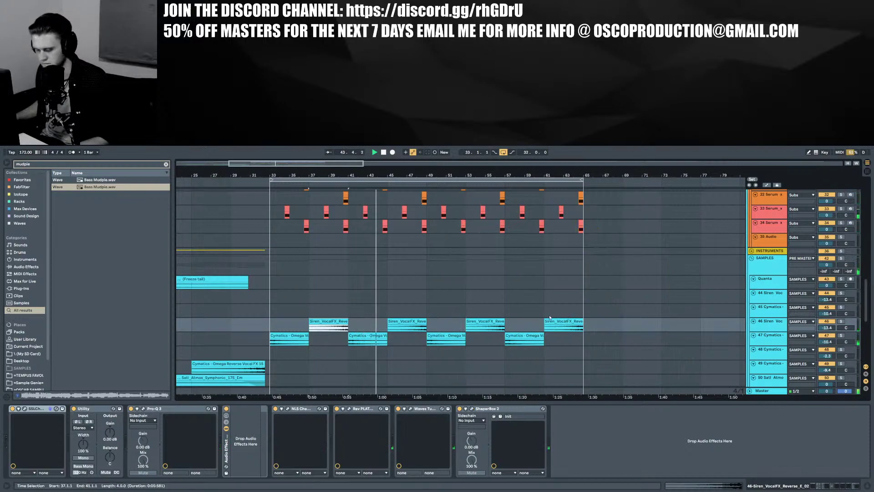
Hide the device view and raise the volume of the 58 Group in the FX section to -2.5 dB
scroll(504, 348, "down", 2)
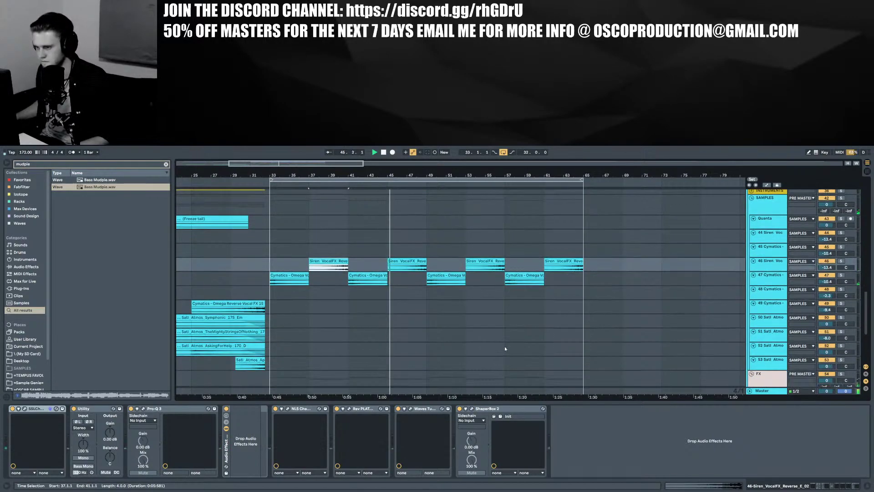
left_click(868, 486)
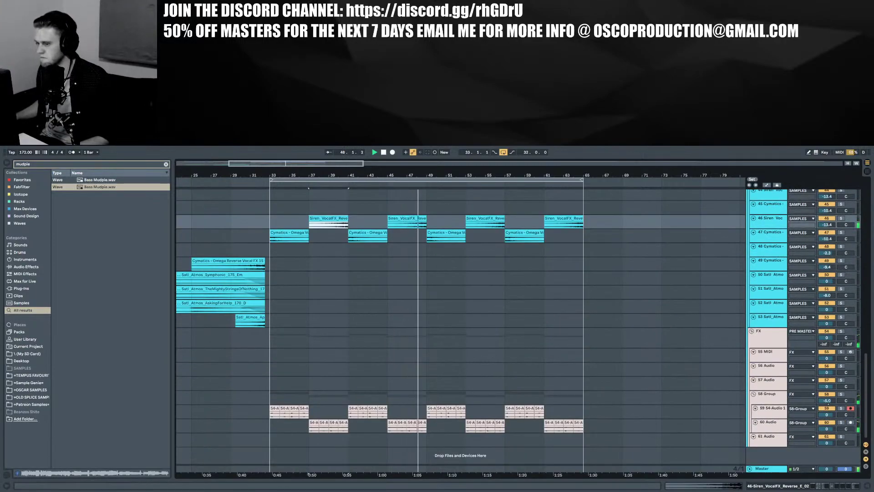
left_click_drag(826, 400, 826, 391)
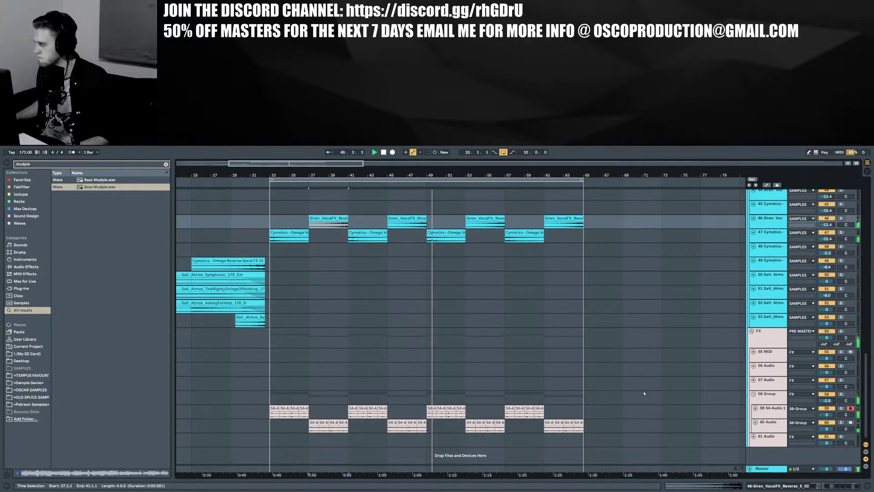
In the Mid Bass group's EQ Eight, set a gentler low cut at 104 Hz and enable a high cut at 6.81 kHz
scroll(588, 388, "up", 3)
scroll(584, 386, "up", 8)
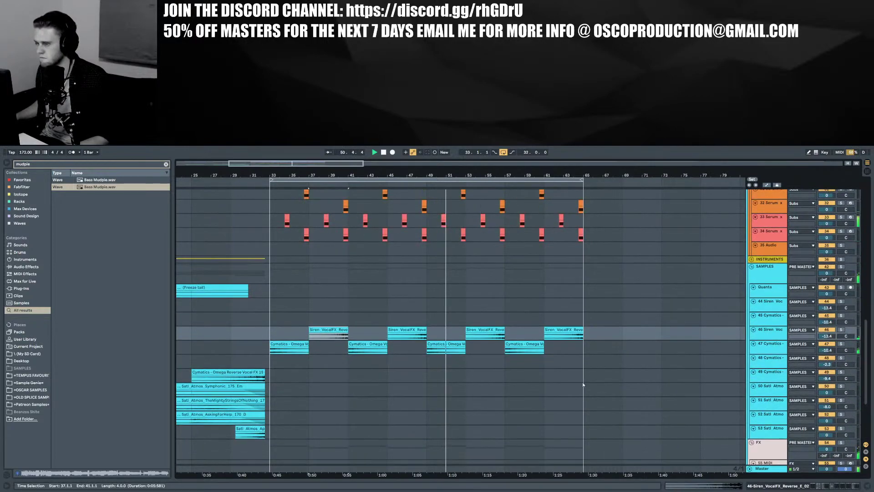
scroll(582, 385, "down", 3)
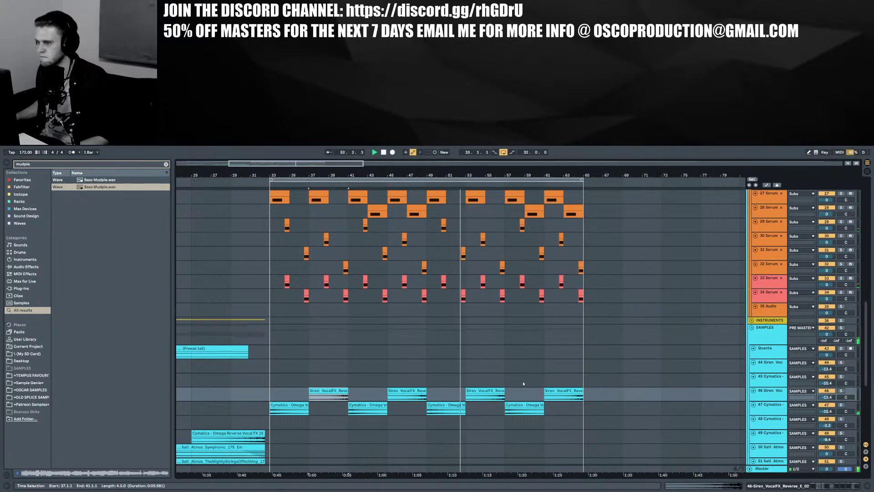
scroll(523, 384, "up", 2)
scroll(524, 382, "up", 3)
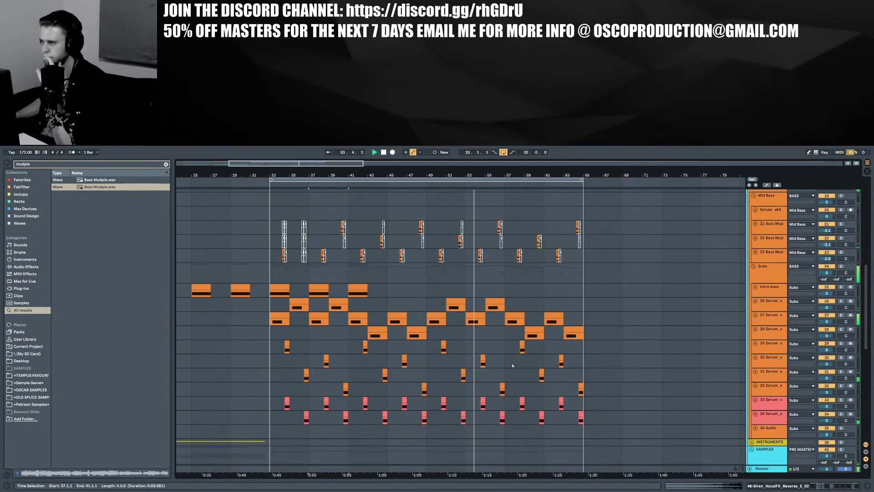
scroll(510, 361, "down", 1)
scroll(516, 354, "up", 3)
left_click(767, 246)
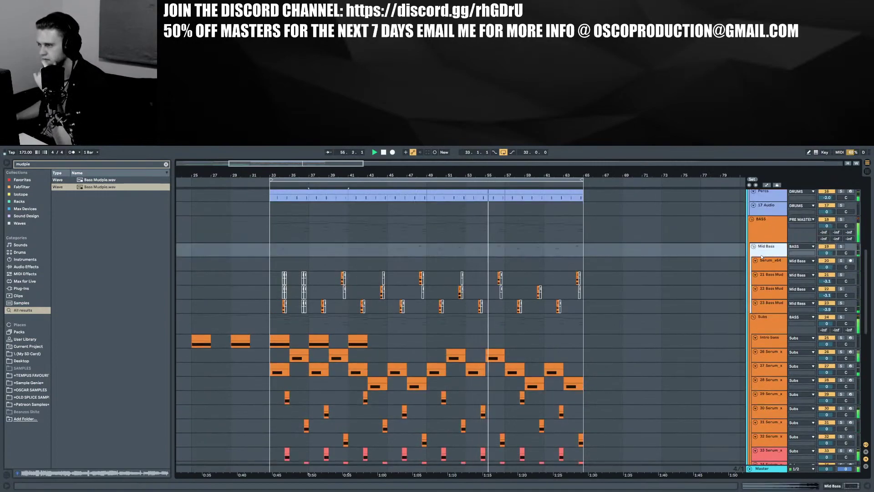
left_click(841, 485)
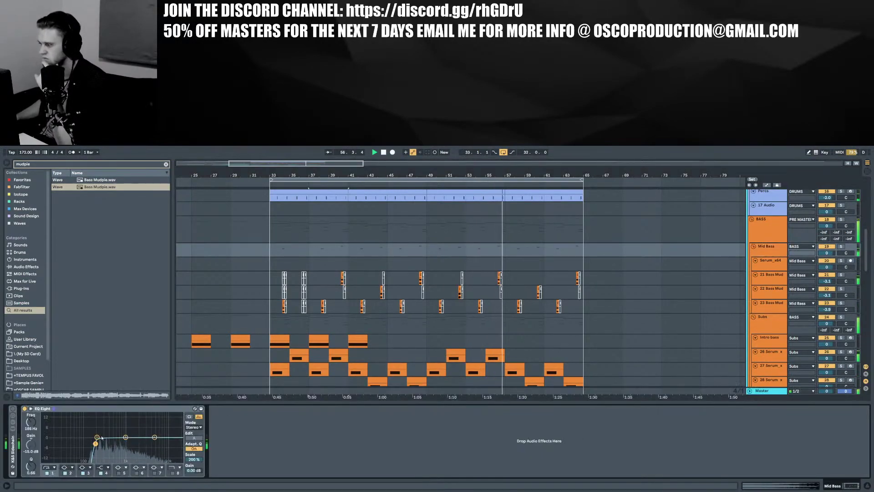
left_click_drag(96, 445, 85, 460)
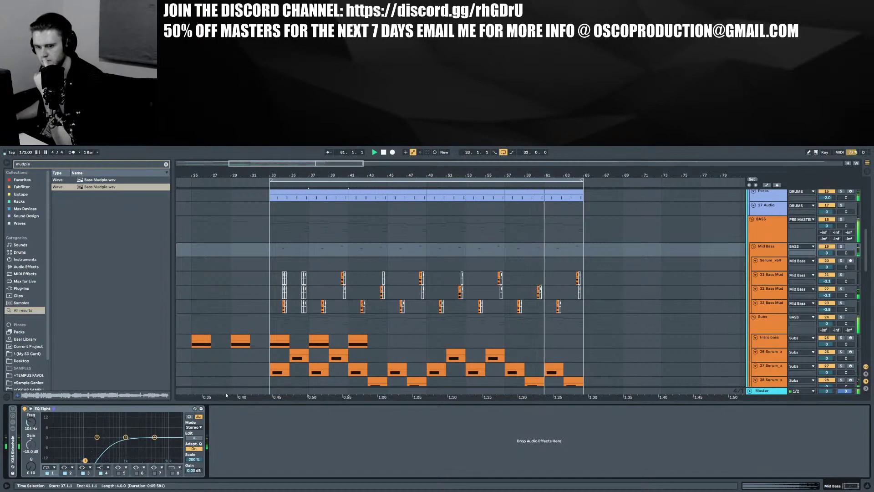
left_click(173, 473)
left_click_drag(168, 443, 161, 444)
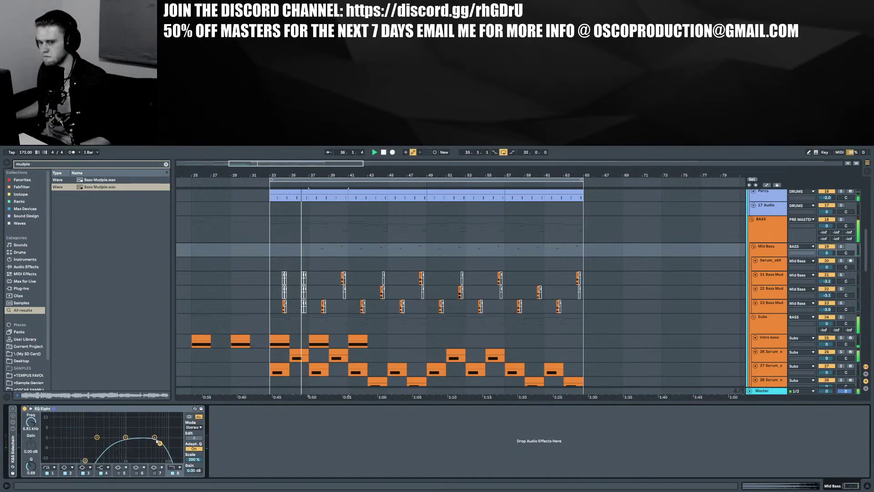
Search the browser for "puig" to find the PuigTec EQ plugins
key("ctrl+f")
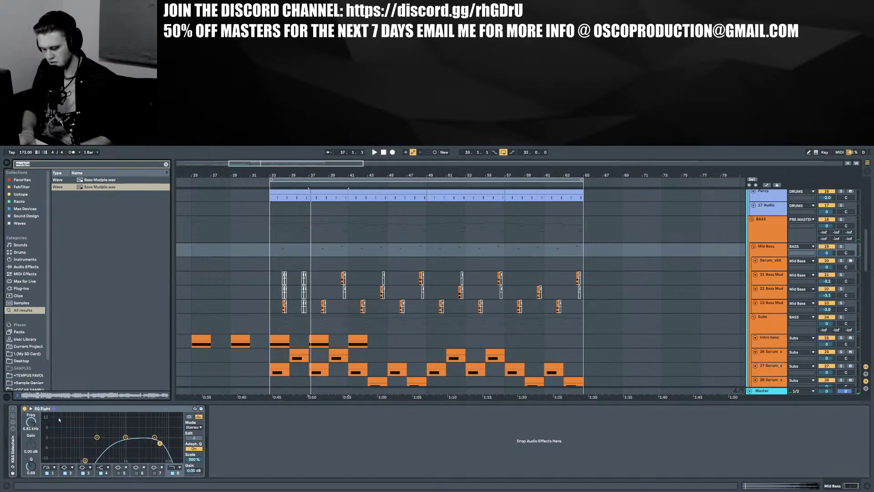
type("pultec")
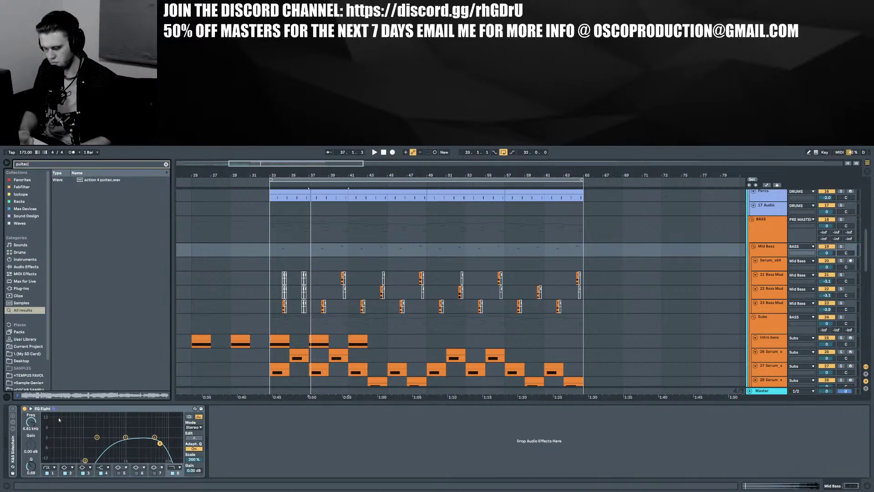
key("BackSpace")
key("BackSpace")
key("BackSpace")
key("BackSpace")
key("BackSpace")
type("o")
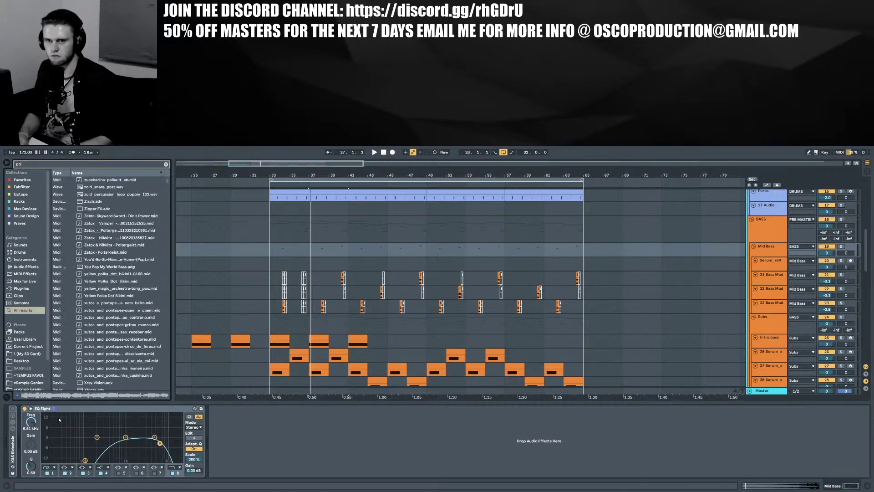
key("BackSpace")
type("uig")
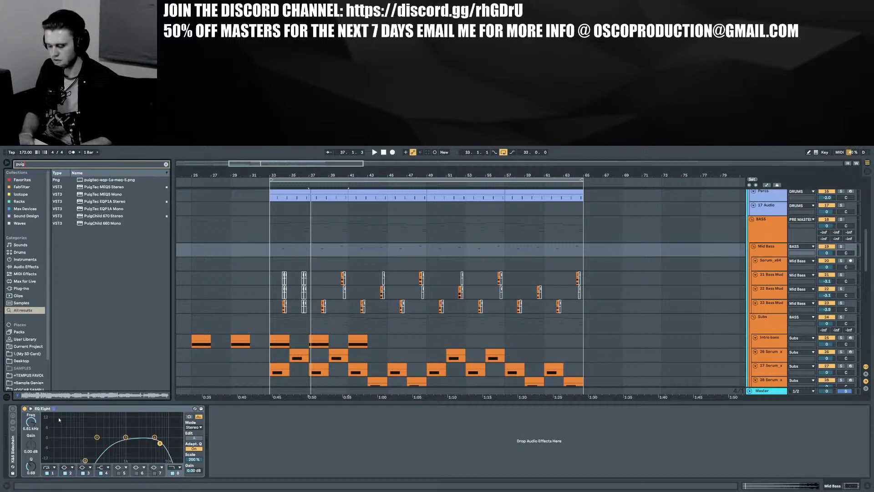
Load PuigTec EQP1A Stereo onto the Mid Bass group, slightly adjust its output gain and close the plugin
left_click(101, 208)
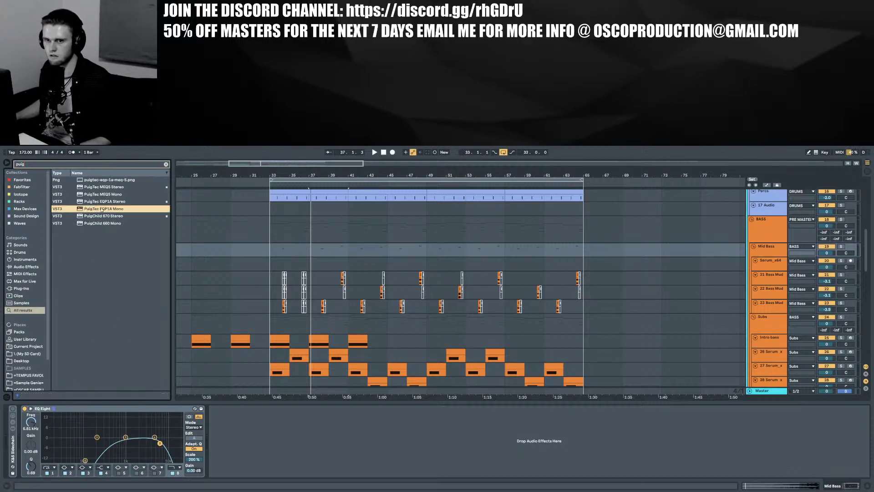
double_click(102, 202)
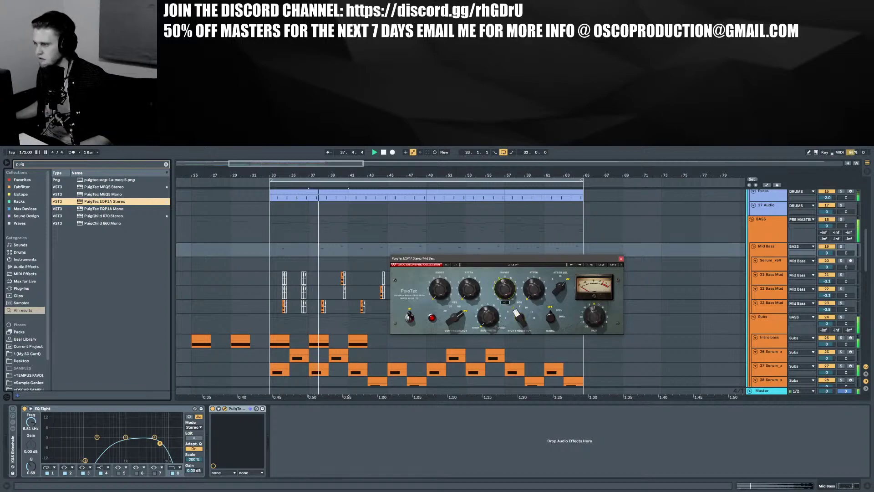
left_click_drag(593, 316, 593, 313)
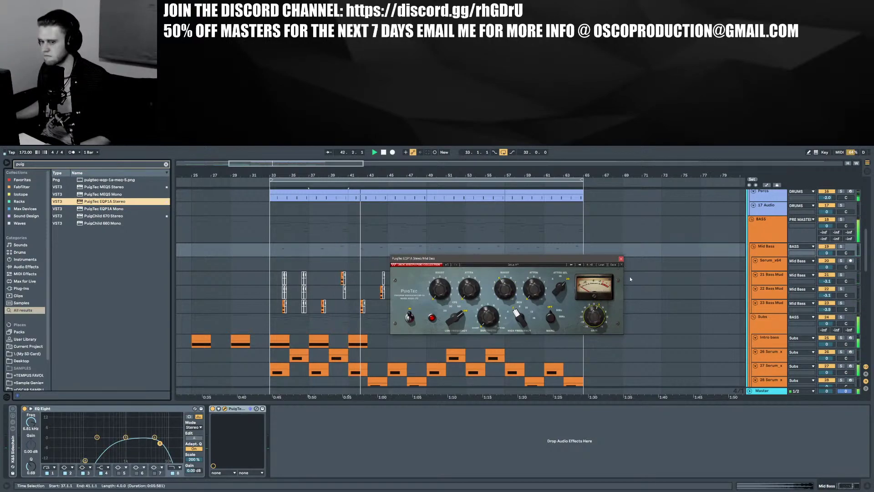
left_click(621, 259)
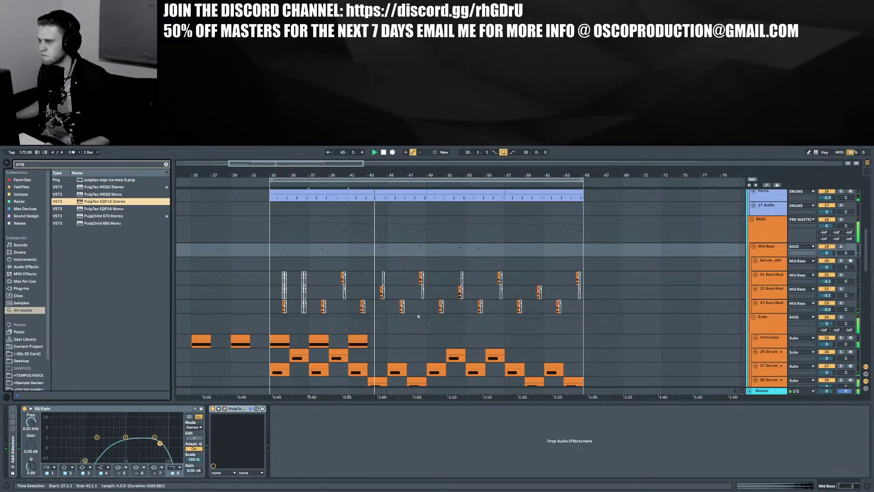
Delete the Intro bass clips between bars 33 and 43 and play the section
scroll(430, 306, "down", 5)
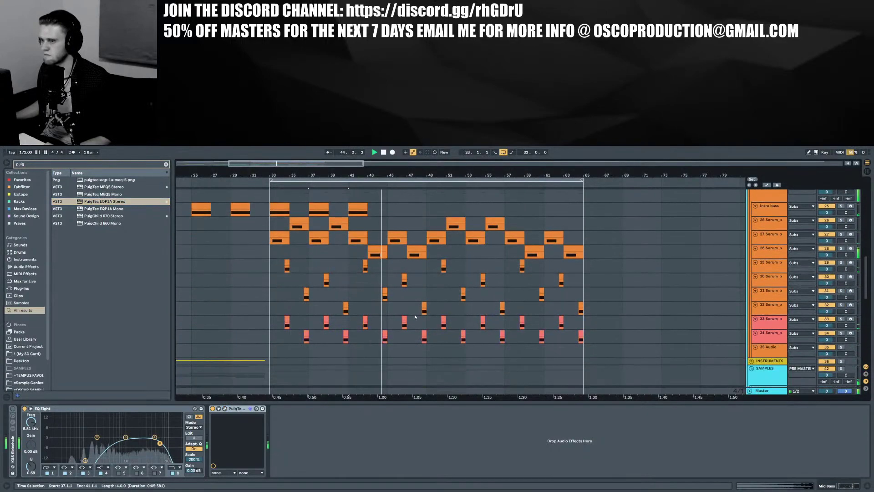
left_click(369, 254)
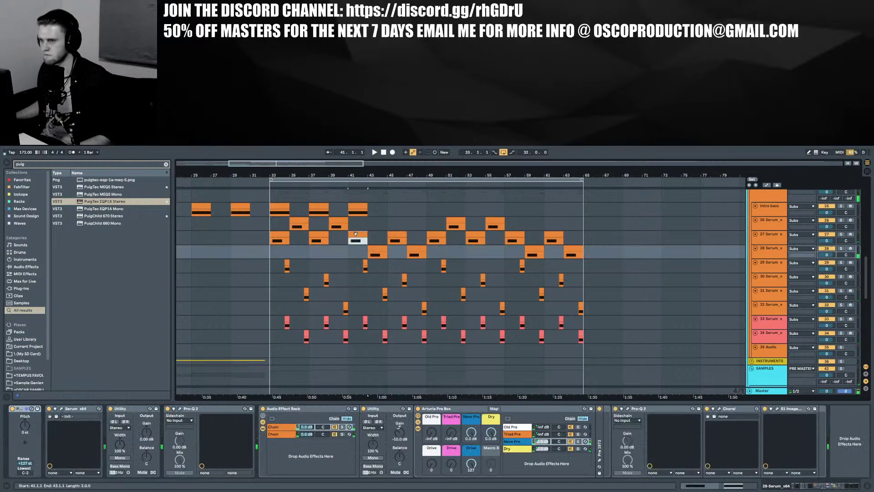
left_click(356, 208)
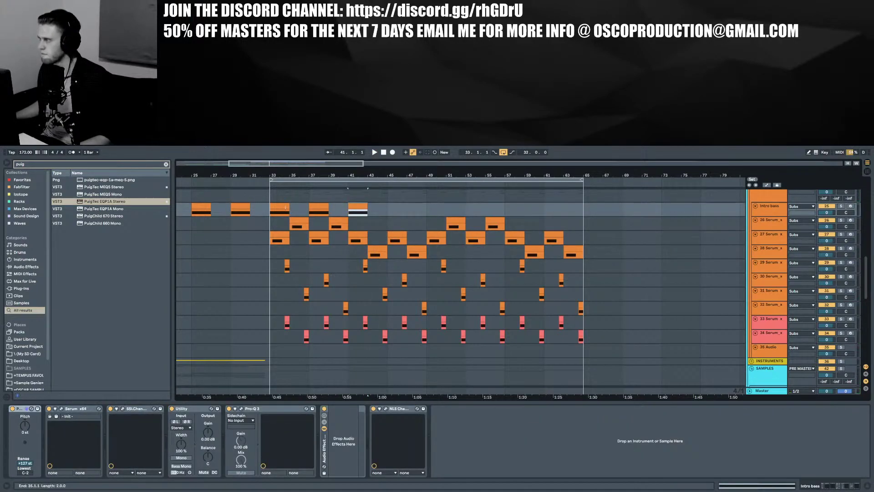
left_click(285, 208, "shift")
key("Delete")
key("space")
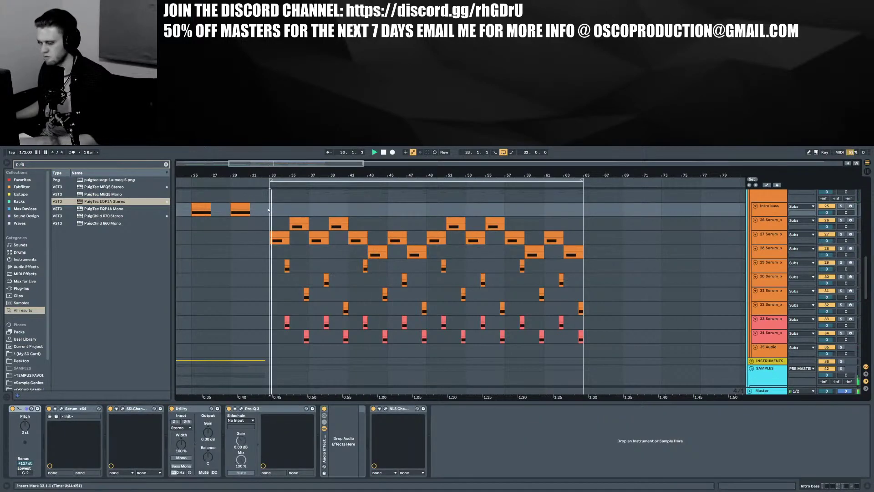
Open the first Pro-Q 3 on the 28 Serum_x64 track and boost the mids slightly with a bell band while auditioning
left_click(375, 249)
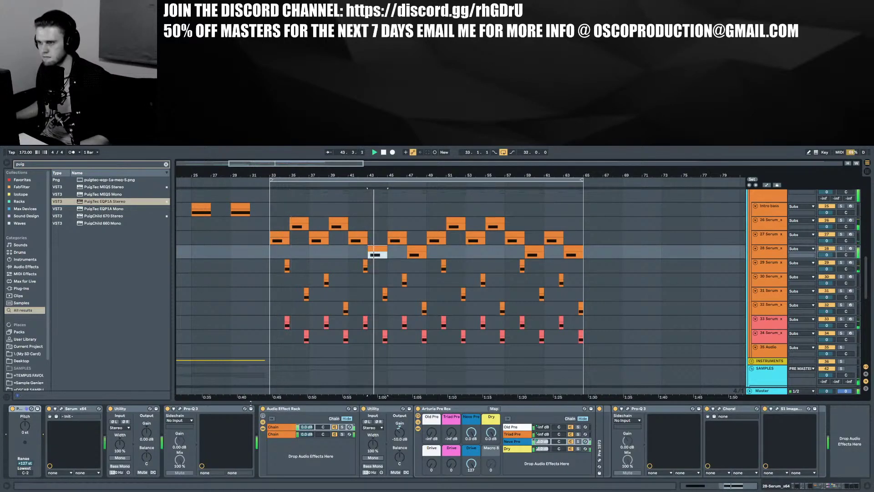
left_click(180, 409)
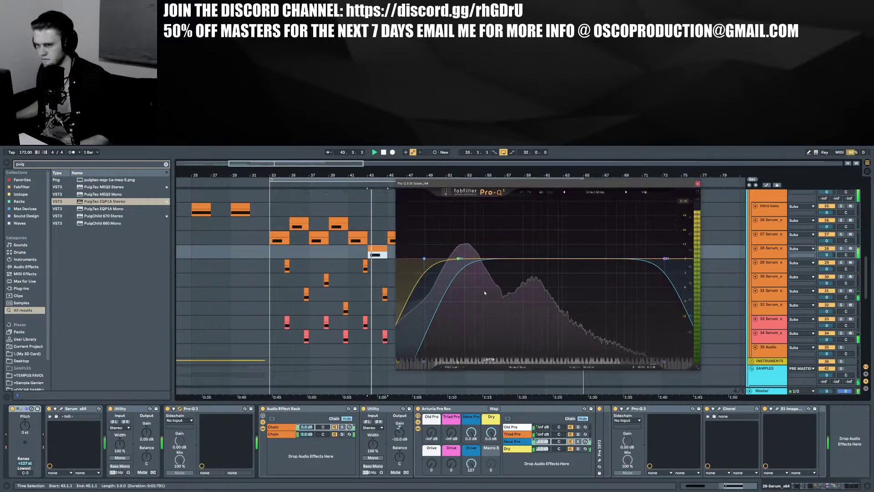
mouse_move(535, 259)
left_mouse_down()
mouse_move(535, 238)
mouse_move(537, 250)
left_mouse_up()
scroll(536, 250, "up", 4)
scroll(536, 252, "down", 2)
scroll(536, 251, "up", 4)
key("space")
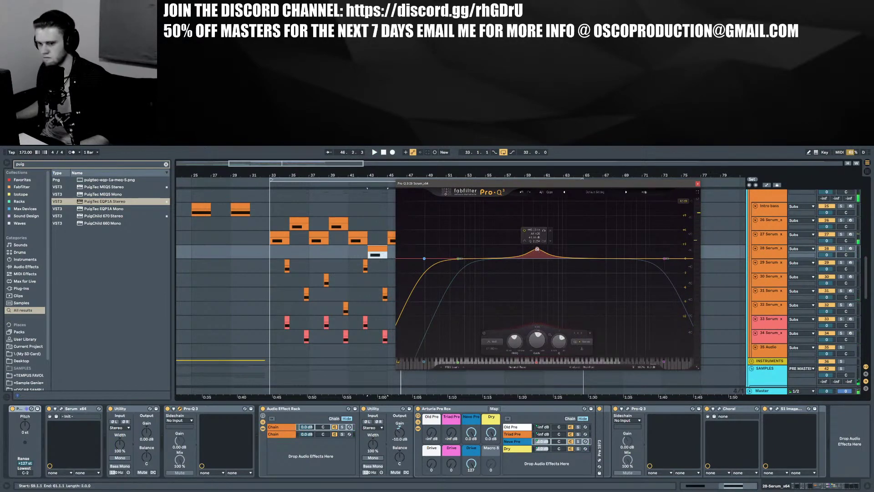
Search the browser for "black box" and load Black Box Analog Design HG-2 onto the 28 Serum_x64 track, showing the rack's second chain
type("b")
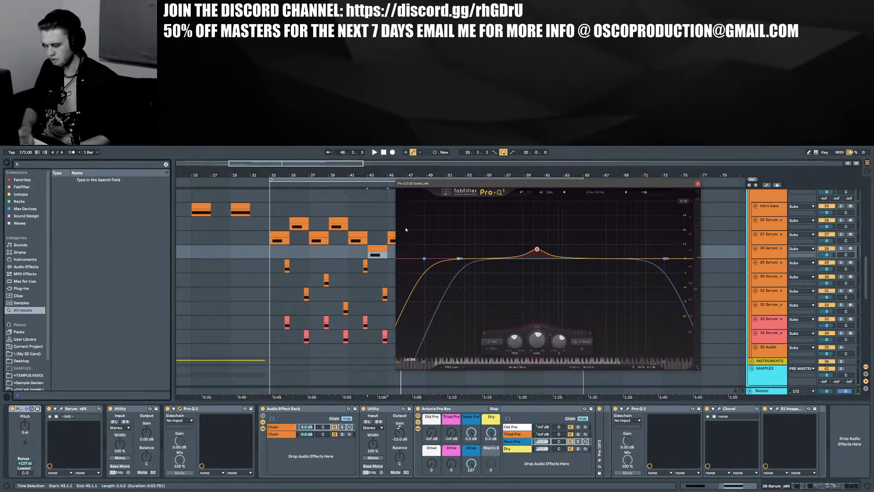
type("lack box")
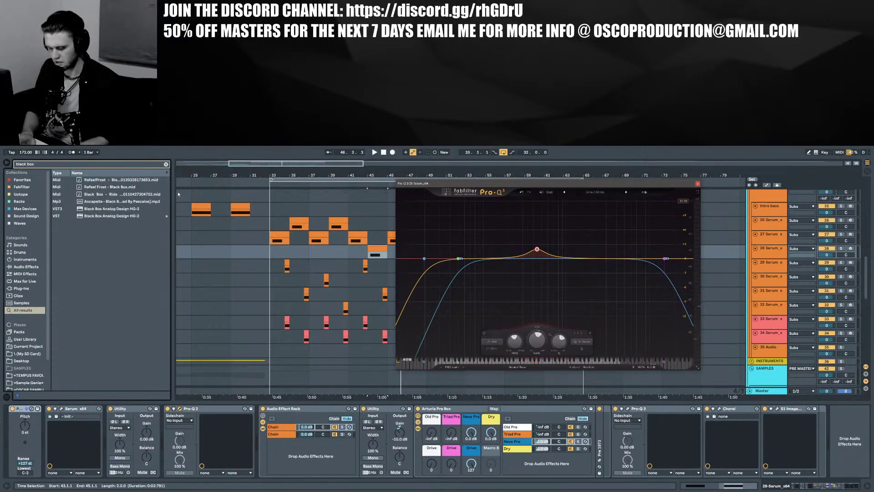
left_click_drag(78, 217, 872, 460)
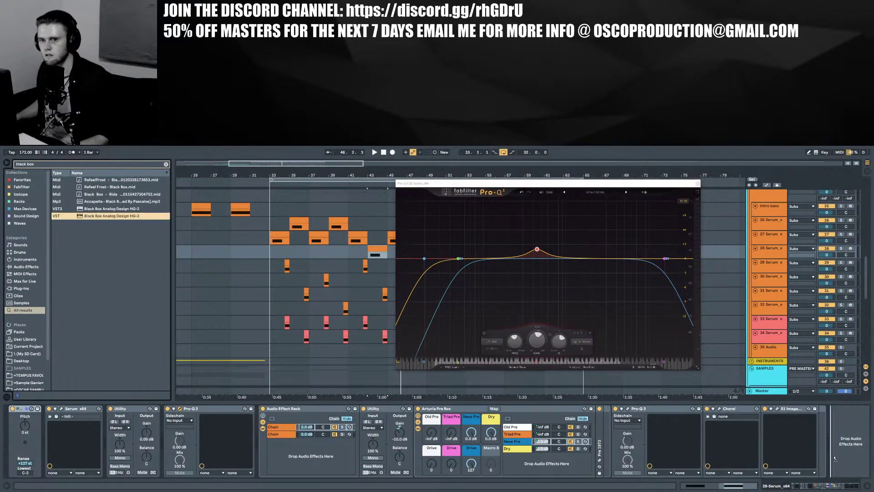
left_click(277, 435)
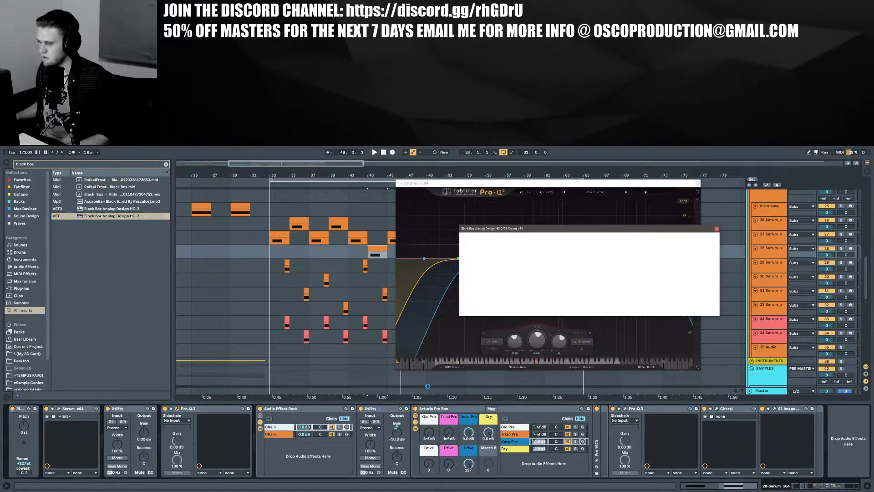
left_click(282, 434)
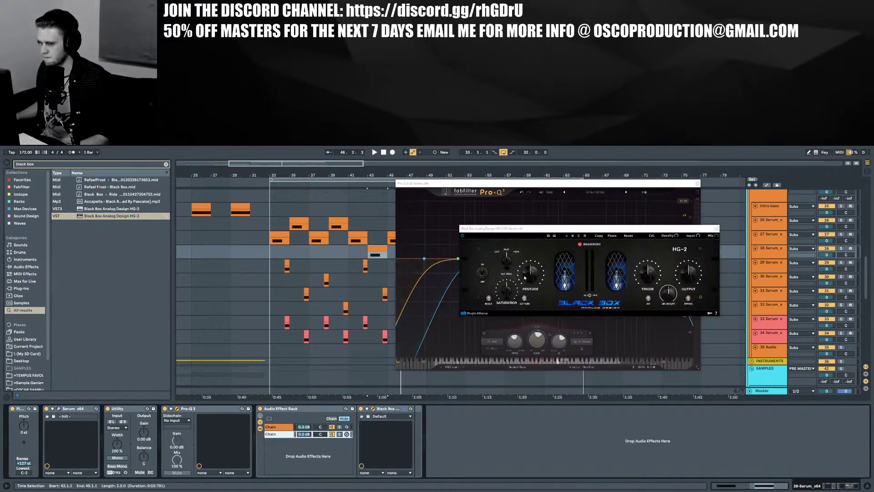
Engage the HG-2's saturation circuit and Alt Tube while auditioning, and move its window clear of the Pro-Q 3 curve
left_click(489, 299)
key("space")
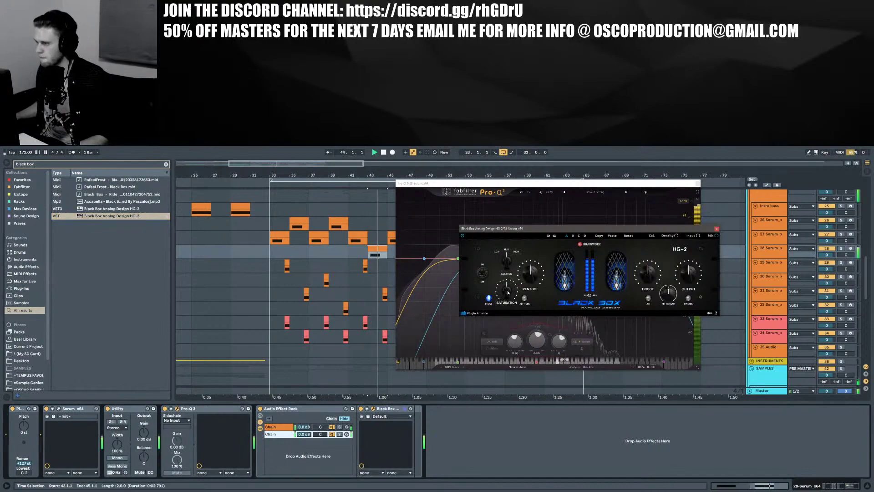
left_click(524, 298)
key("space")
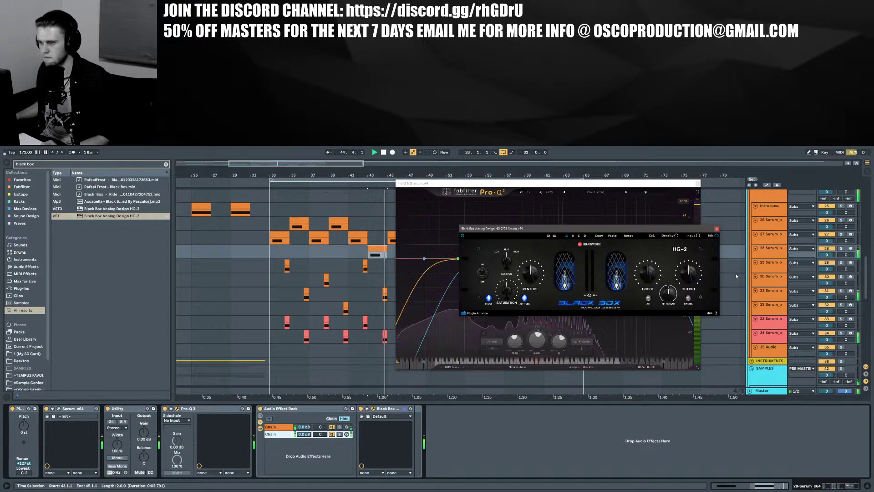
left_click_drag(612, 233, 577, 323)
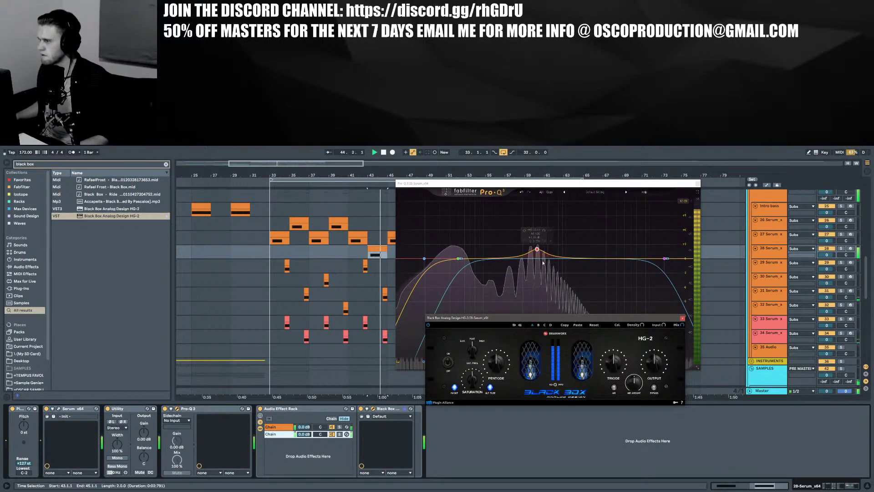
Lower the mid bell band in Pro-Q 3 to nearly flat, stop playback and enlarge the 28 Serum_x64 track's height
left_click_drag(537, 249, 537, 258)
key("space")
left_click_drag(775, 258, 776, 297)
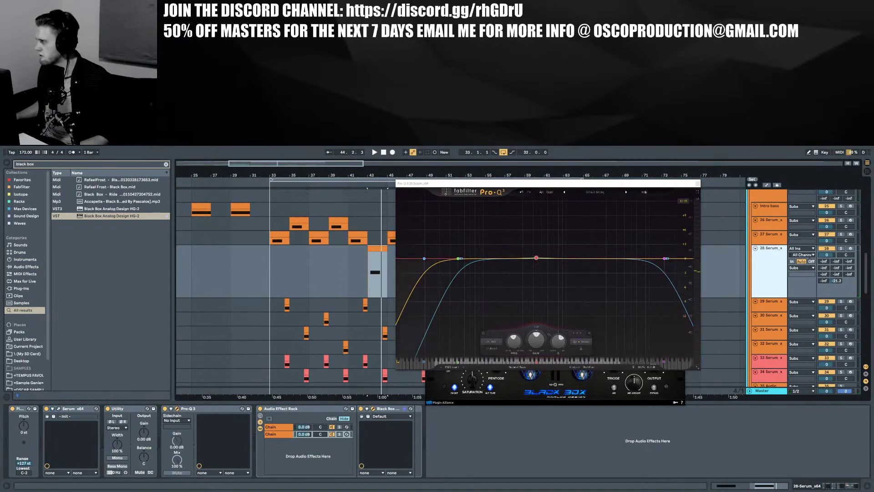
Open the Serum synth on the 28 Serum_x64 track, audition the bass from bar 43 and close the synth
scroll(774, 236, "up", 1)
left_click(766, 227)
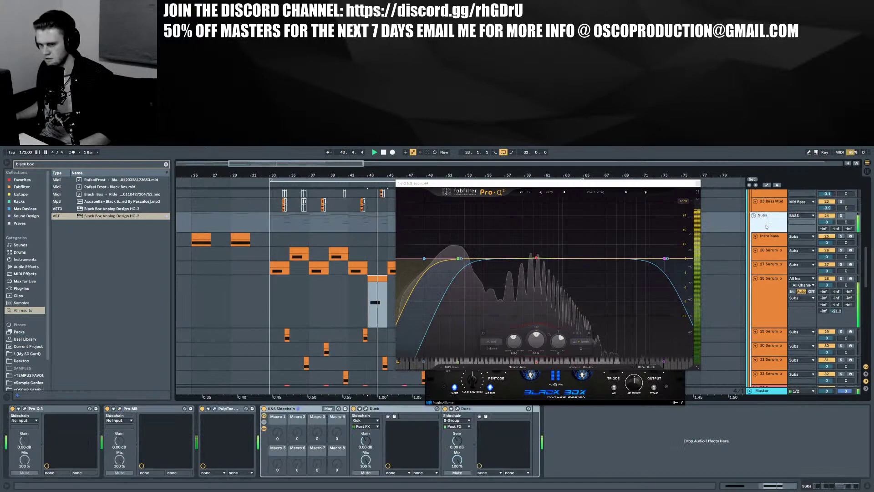
left_click(370, 292)
key("space")
left_click(62, 408)
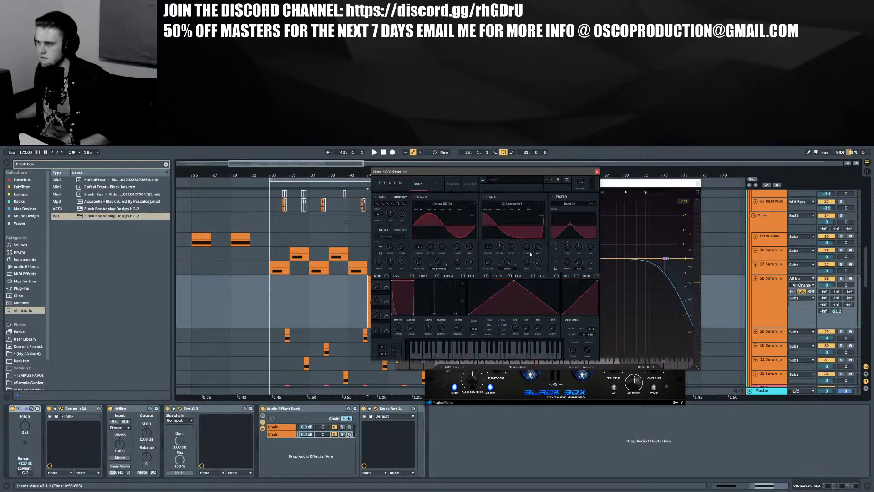
key("space")
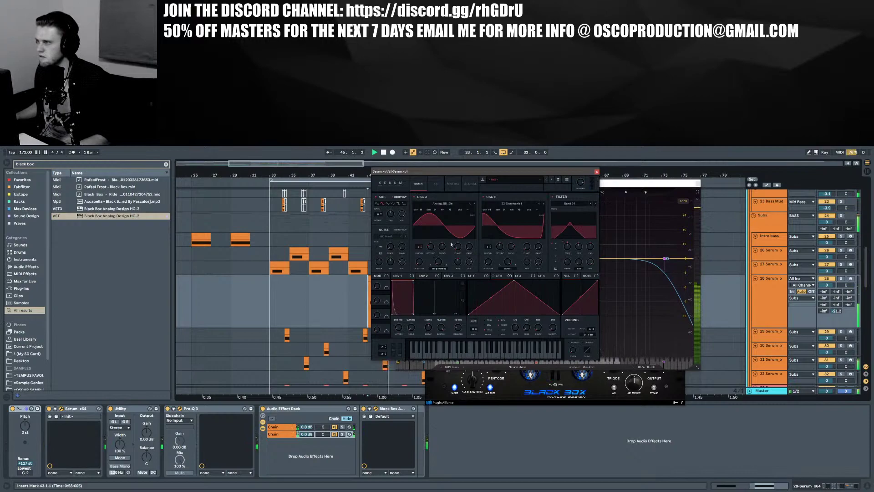
key("space")
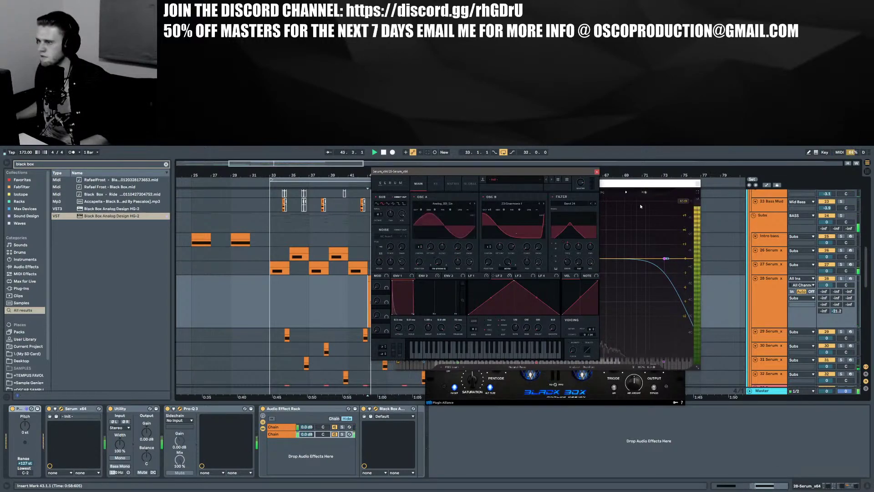
left_click(596, 173)
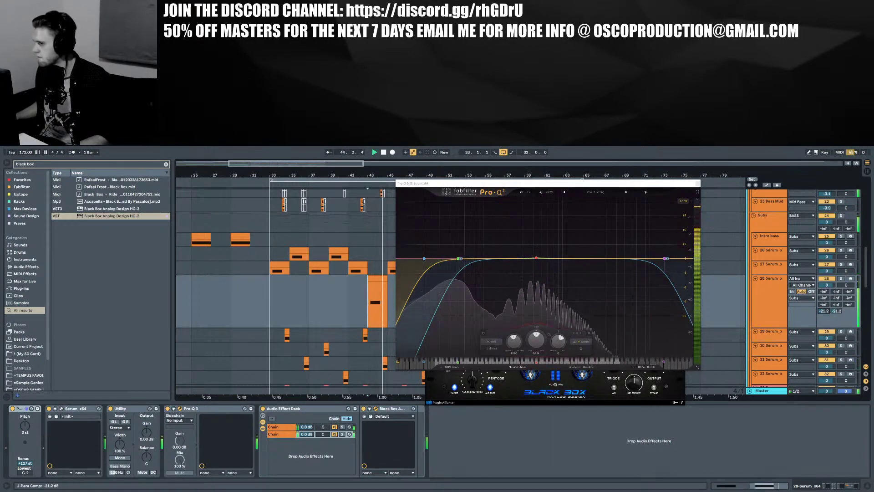
Close Pro-Q 3, nudge the HG-2's Pentode up slightly while auditioning, and move the HG-2 to the end of the device chain
left_click(696, 183)
key("space")
key("space")
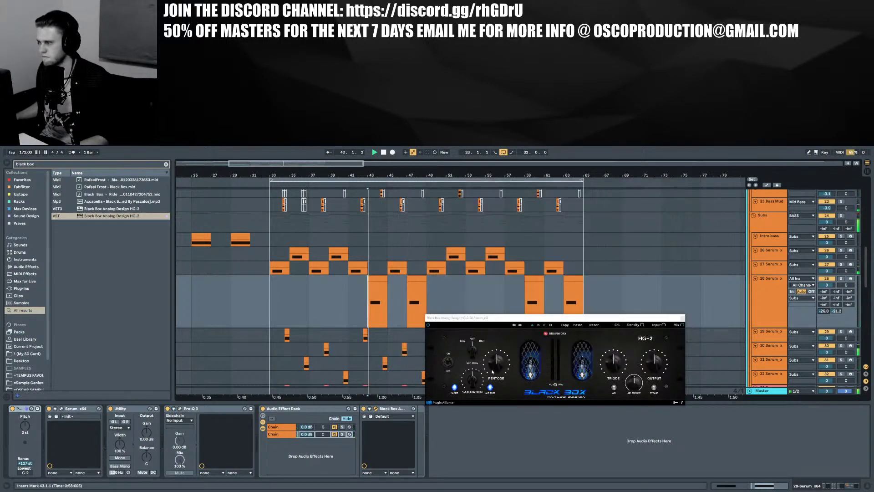
left_click_drag(498, 369, 498, 365)
key("space")
key("space")
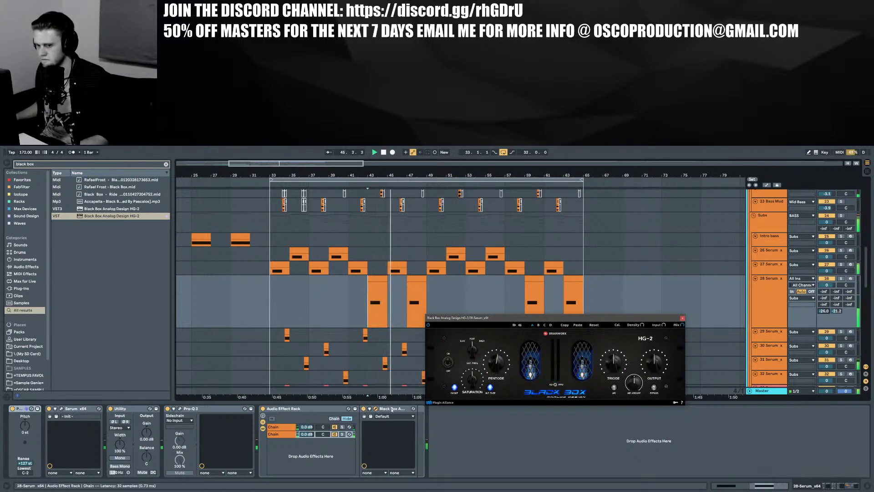
left_click_drag(391, 408, 804, 422)
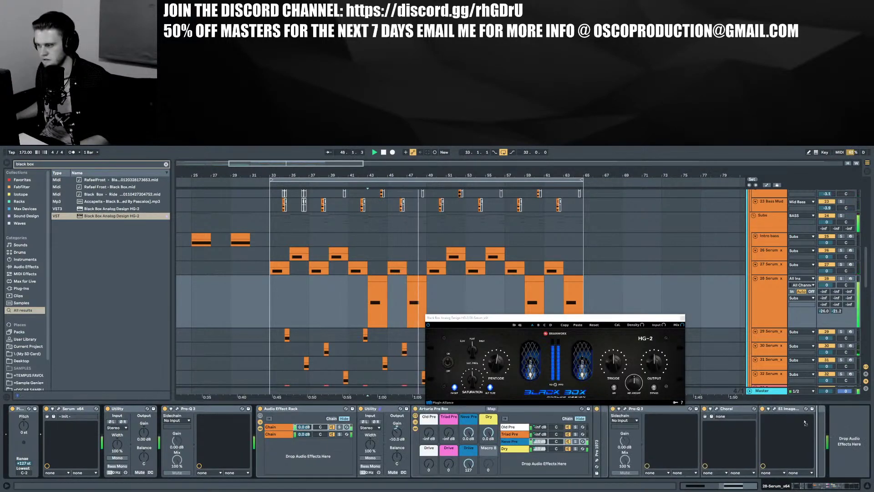
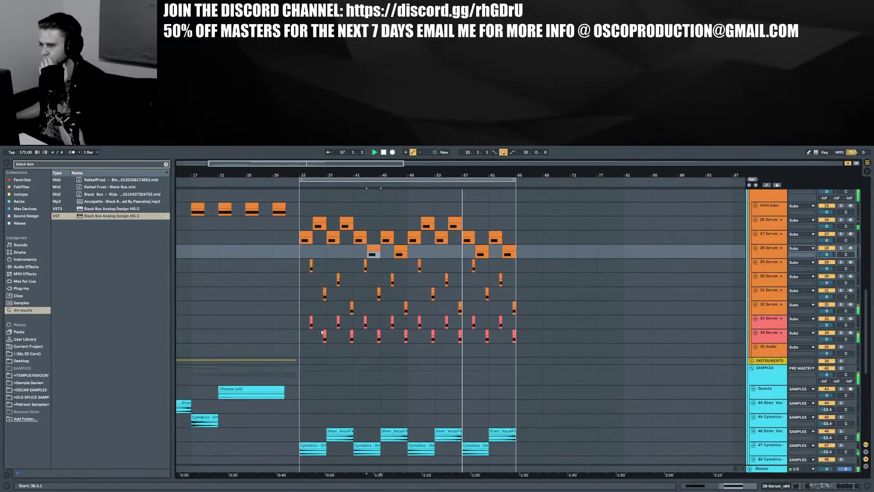
Look through all track groups from the references down to FX while the section plays, and examine the arrangement's full length
scroll(291, 313, "up", 5)
scroll(296, 314, "down", 10)
scroll(319, 321, "down", 5)
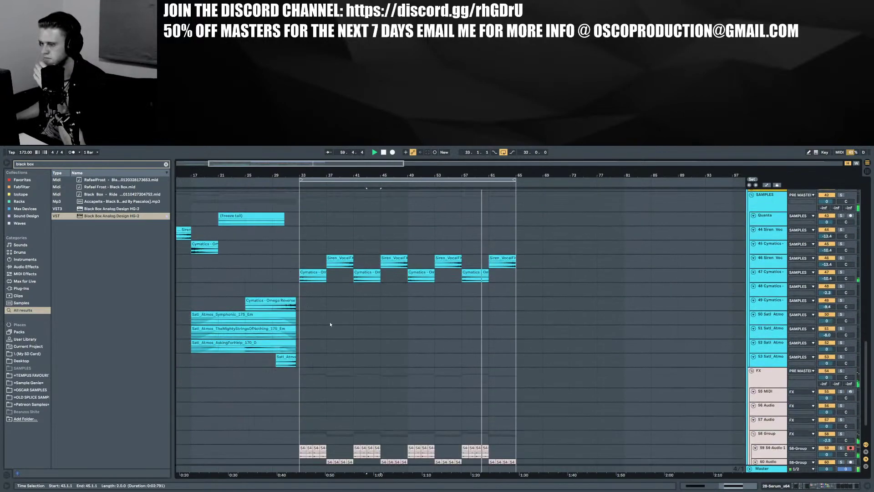
scroll(570, 309, "up", 9)
scroll(563, 317, "up", 4)
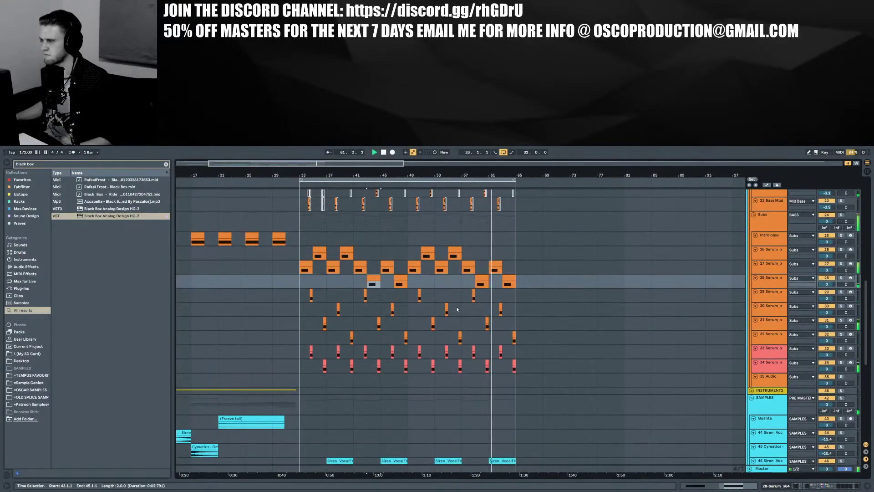
scroll(371, 285, "up", 5)
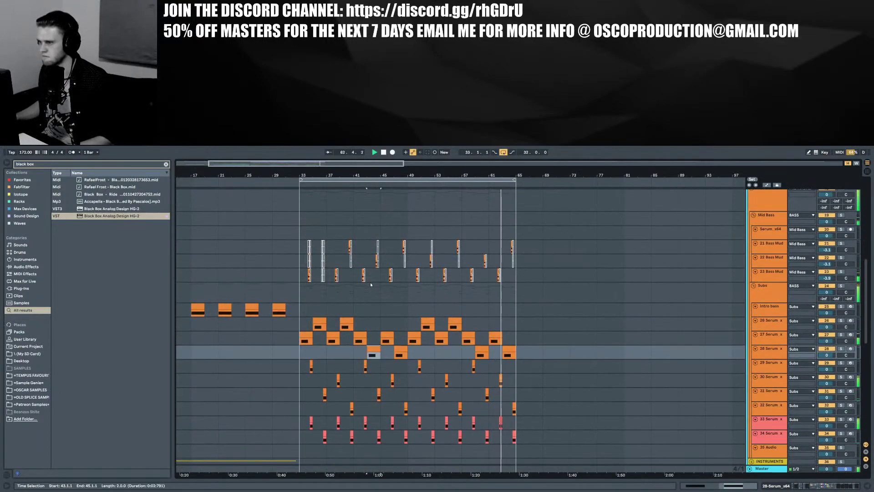
scroll(398, 298, "down", 4)
scroll(324, 296, "up", 15)
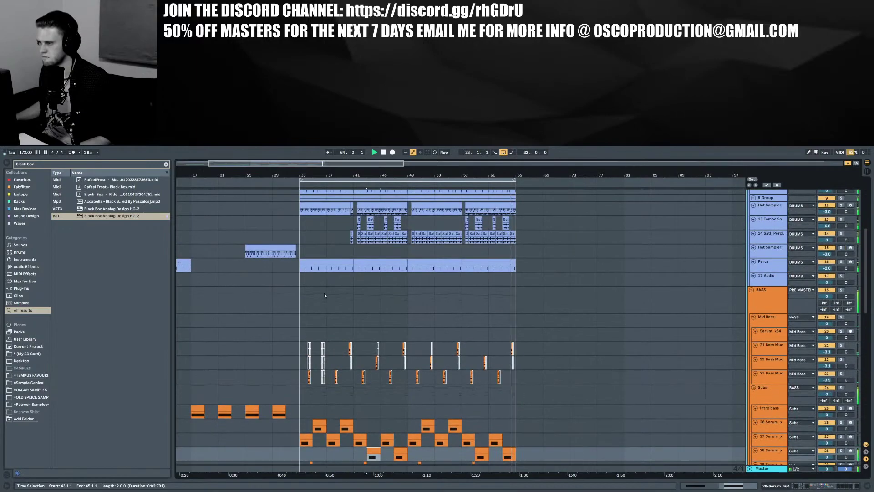
scroll(316, 299, "up", 1)
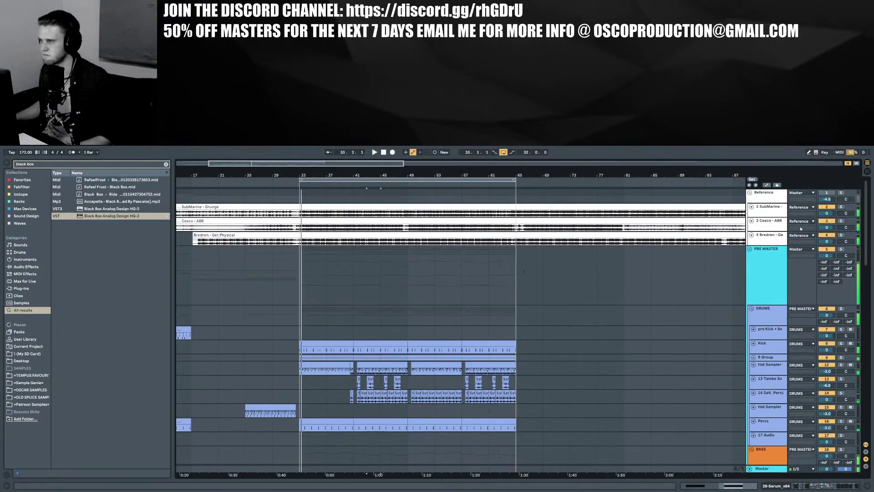
scroll(411, 218, "down", 20)
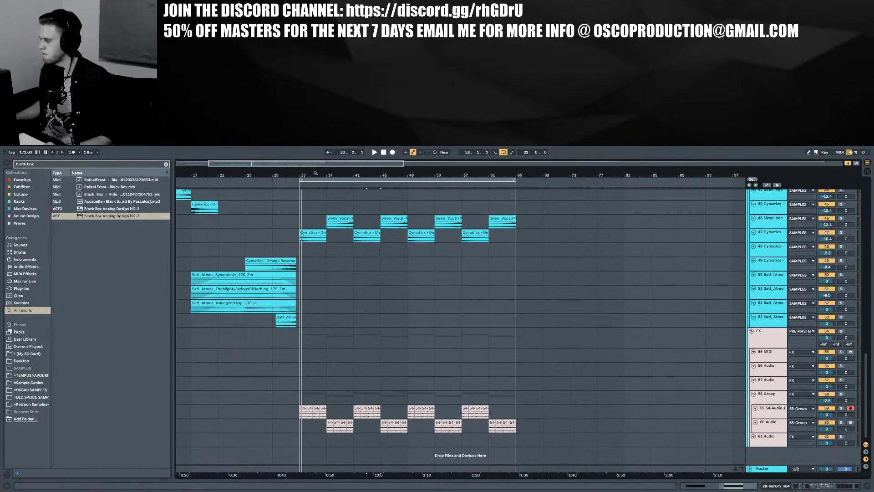
scroll(301, 238, "down", 3)
scroll(233, 235, "up", 8)
scroll(233, 236, "up", 15)
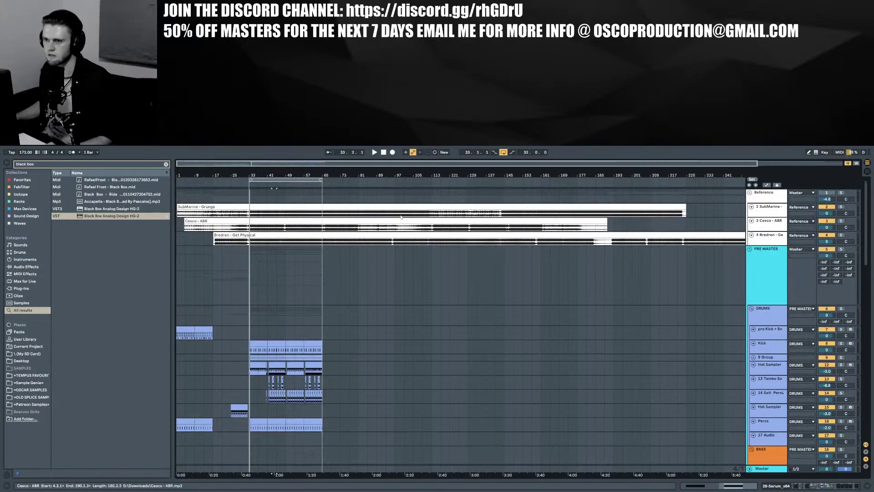
Extend the start of the Cesco - ABR reference clip back to bar 1
left_click(319, 230)
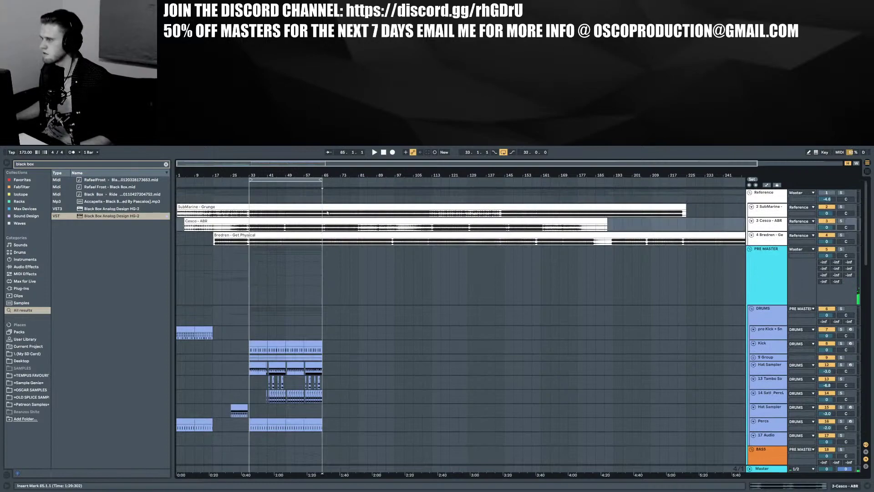
key("minus")
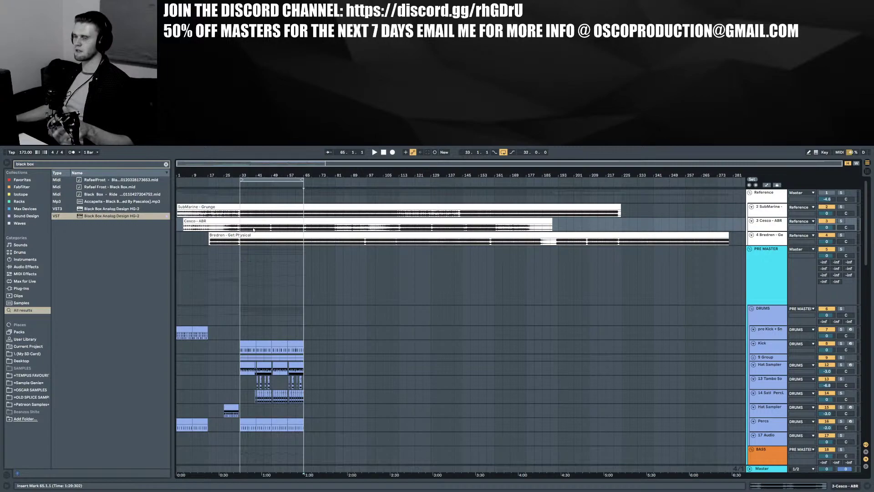
left_click_drag(184, 222, 170, 221)
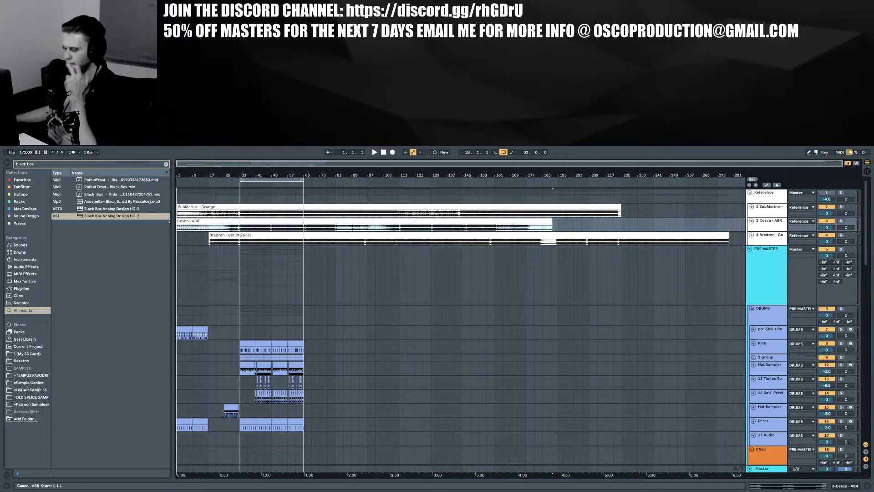
Try to trim the start of the Bredren - Get Physical reference clip to bar 21, and undo the trim
left_click_drag(247, 174, 247, 218)
key("minus")
key("minus")
left_click_drag(196, 240, 218, 240)
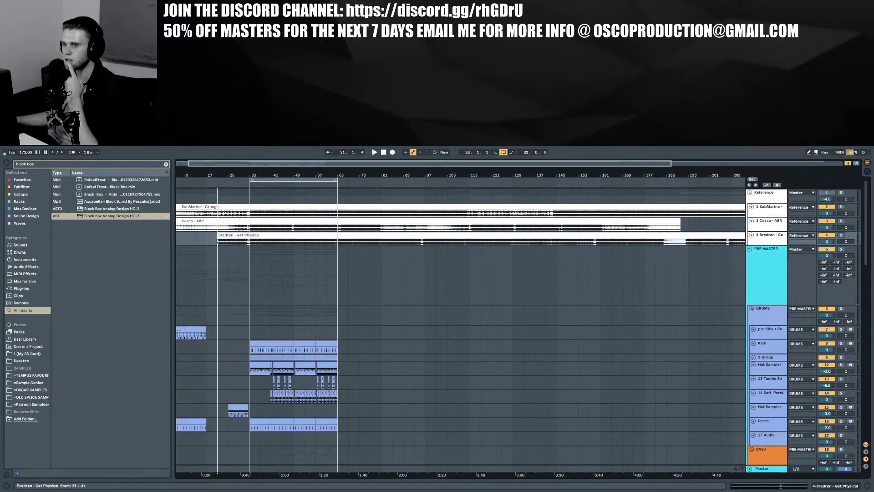
key("ctrl+z")
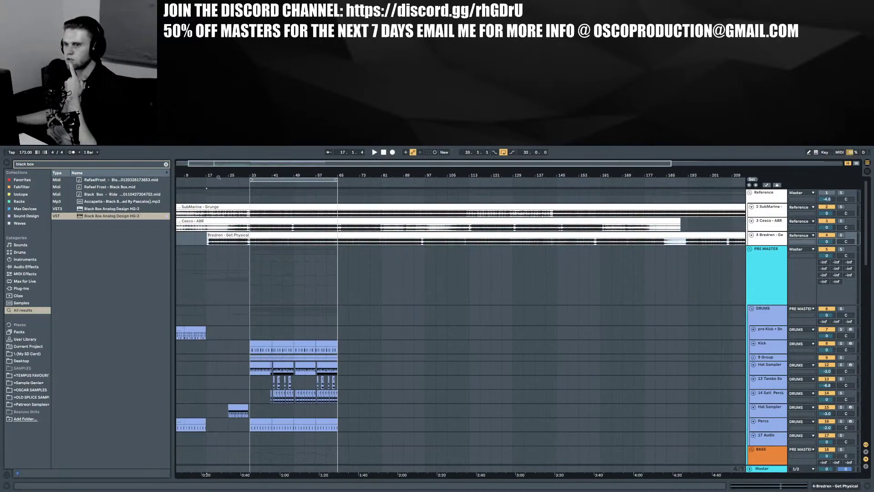
left_click_drag(213, 176, 212, 155)
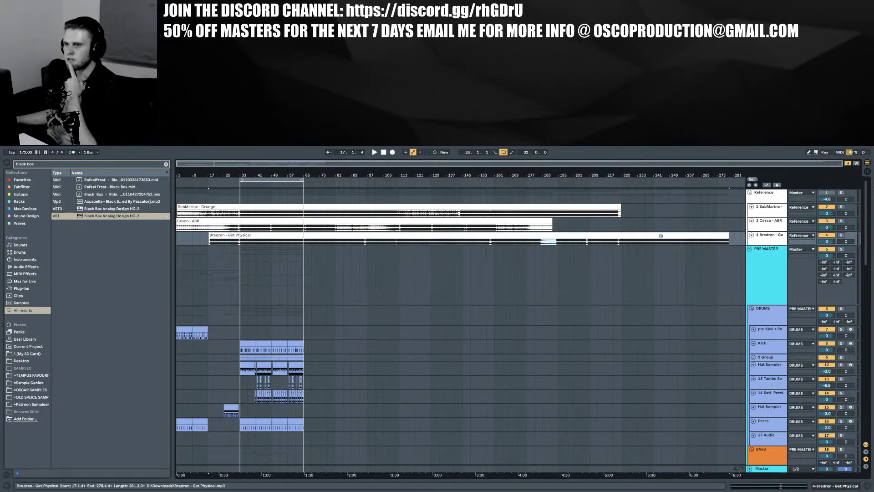
Compare the arrangement of the tracks with the reference clips, and select bars 173 to 197 from the PRE MASTER group downwards
scroll(377, 270, "down", 15)
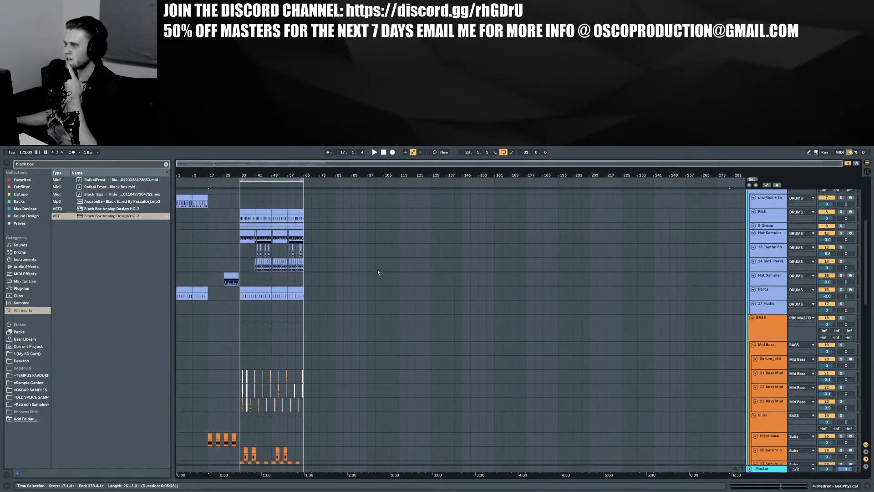
scroll(377, 272, "down", 12)
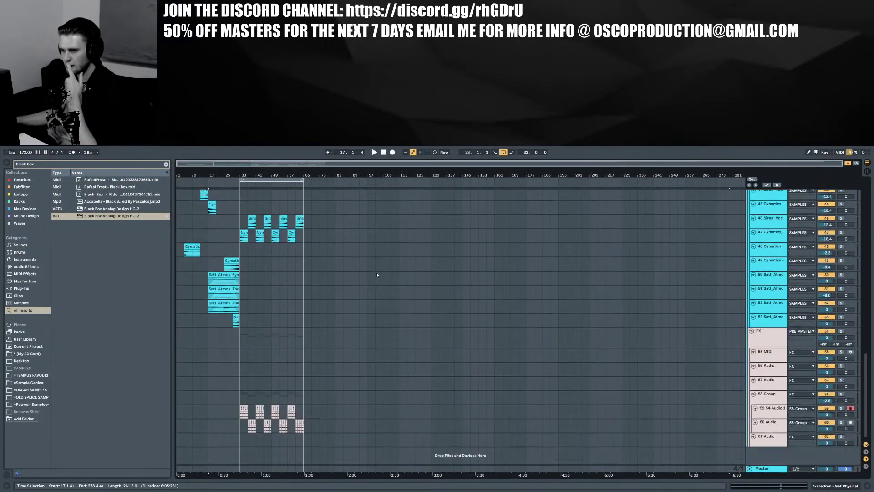
scroll(377, 281, "up", 4)
scroll(378, 284, "up", 20)
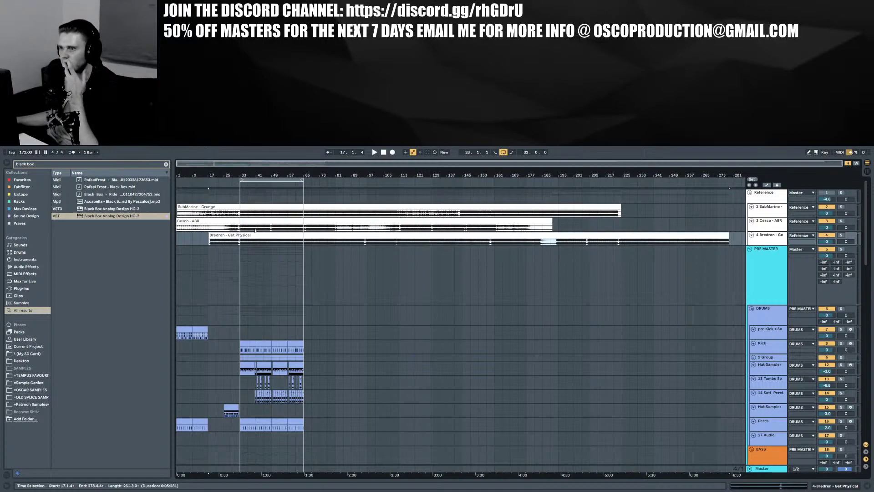
mouse_move(241, 284)
left_mouse_down()
mouse_move(353, 264)
mouse_move(586, 264)
left_mouse_up()
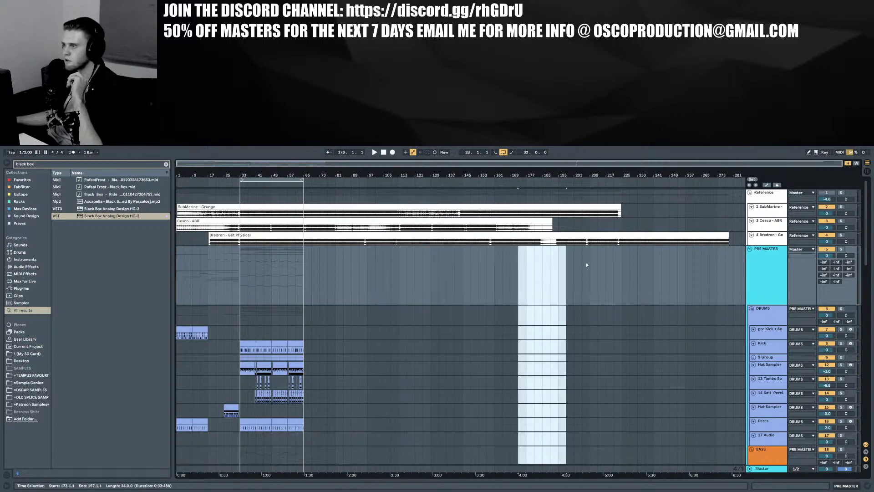
Duplicate bars 49 to 65 of all tracks from the PRE MASTER group downwards twice, extending the arrangement to bar 97
left_click(242, 264)
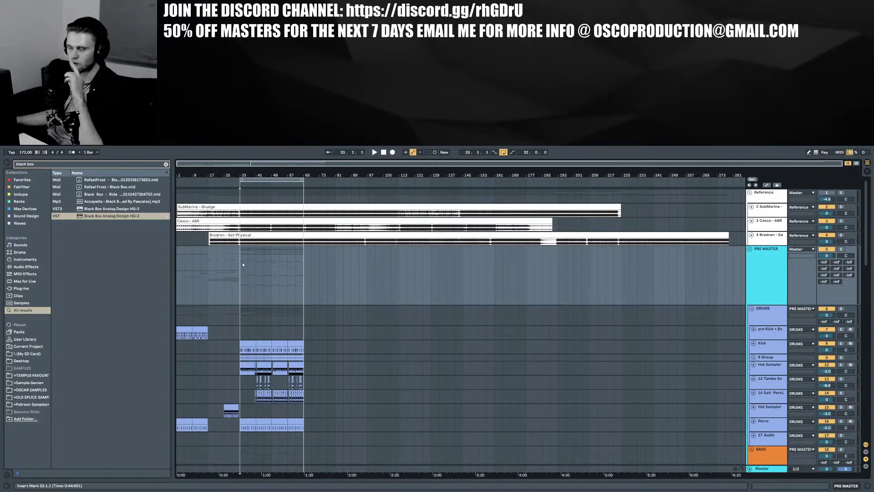
scroll(282, 319, "down", 3)
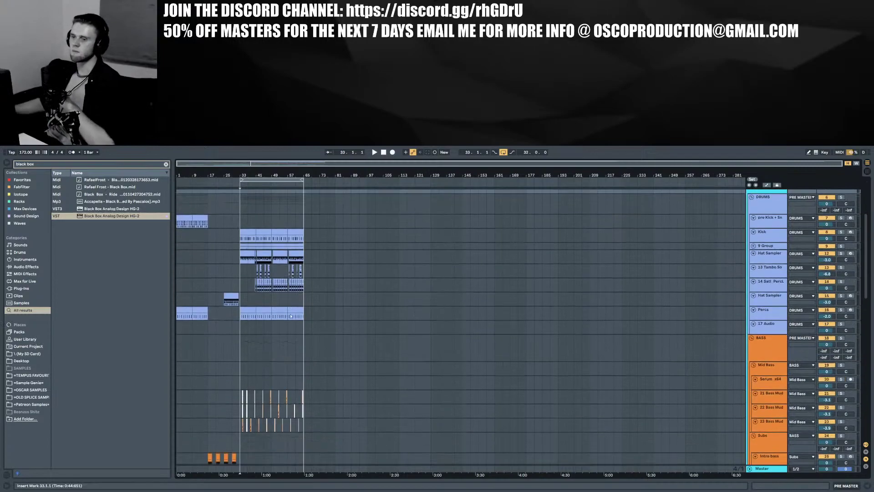
scroll(291, 323, "down", 15)
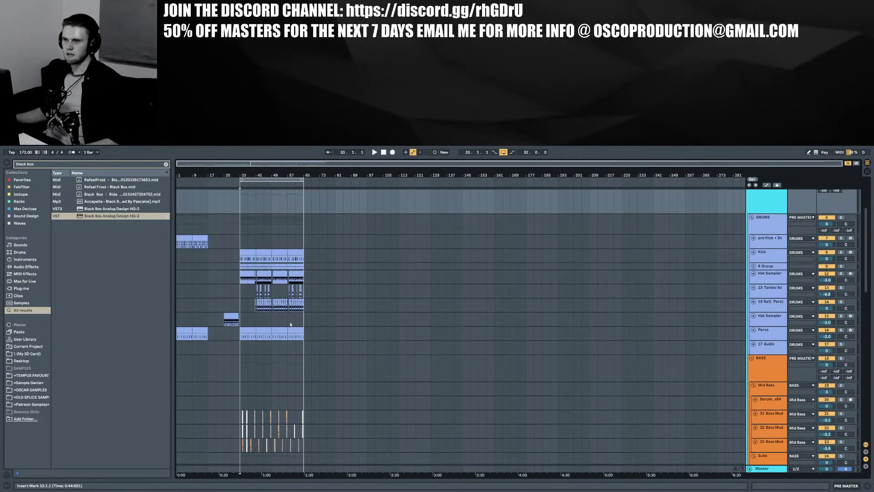
scroll(290, 324, "down", 10)
scroll(289, 325, "up", 9)
scroll(289, 327, "up", 20)
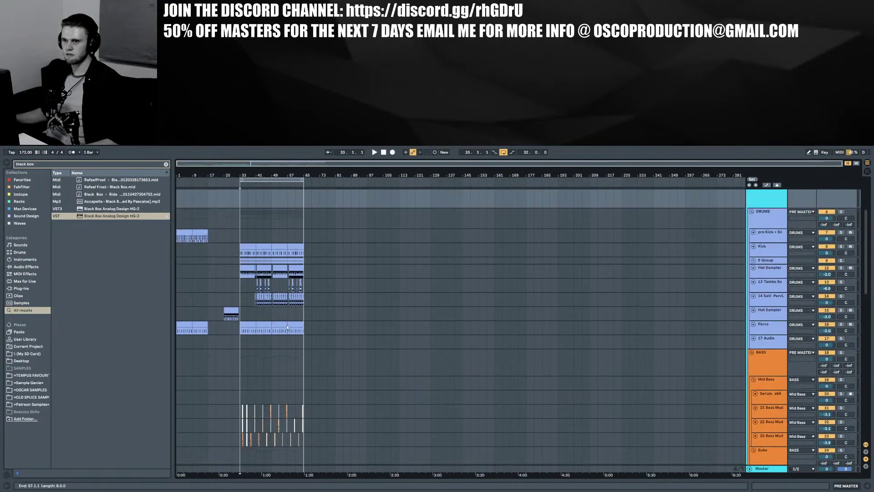
left_click_drag(272, 287, 304, 470)
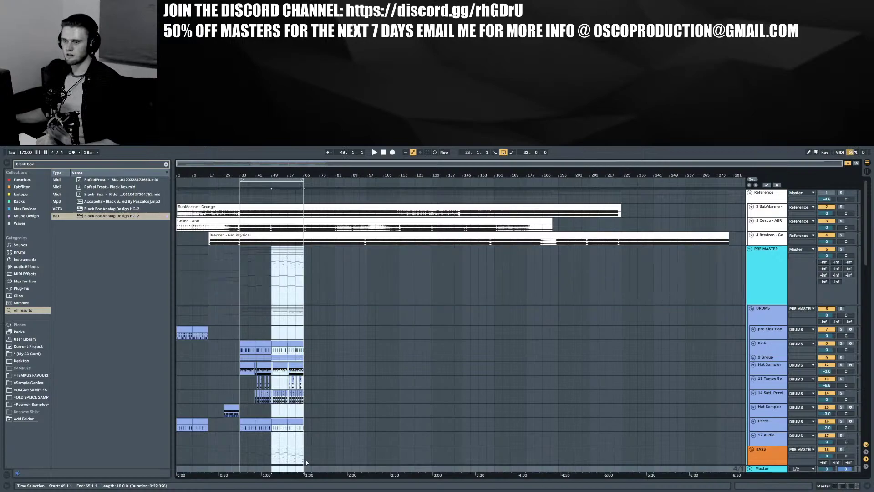
key("ctrl+d")
scroll(321, 321, "down", 2)
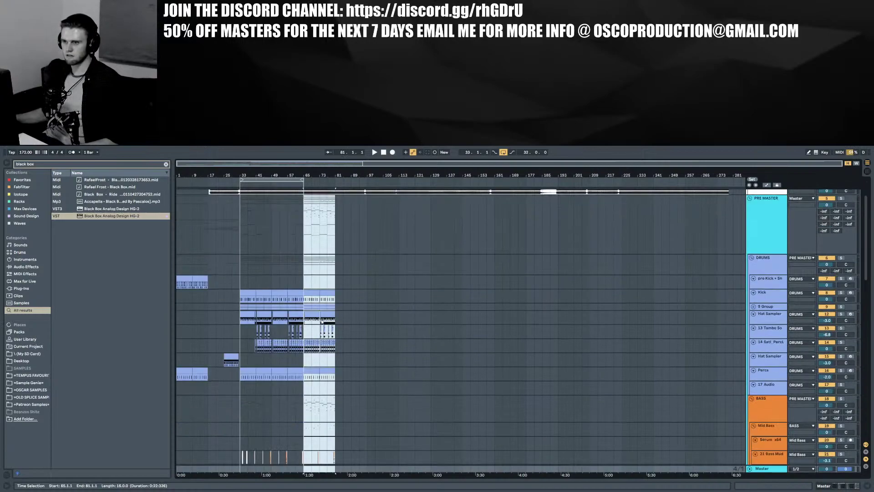
key("ctrl+d")
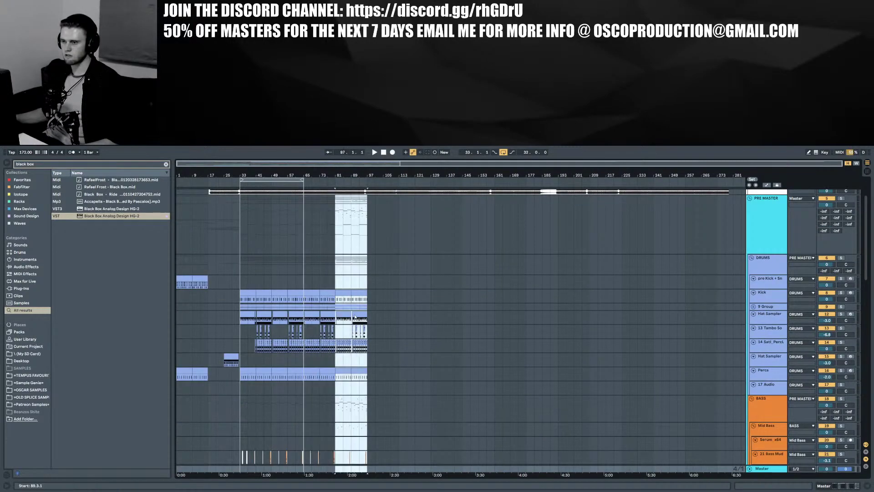
Examine the drum, mid bass and sub clips in the duplicated section, from bar 81 onwards
scroll(355, 314, "down", 3)
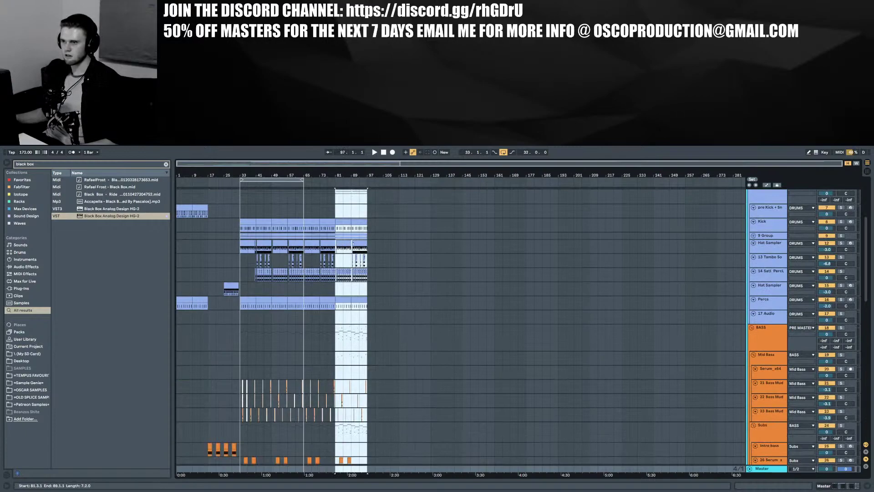
left_click(351, 243)
left_click_drag(375, 275, 338, 269)
scroll(339, 273, "down", 5)
scroll(341, 295, "down", 3)
scroll(342, 295, "up", 3)
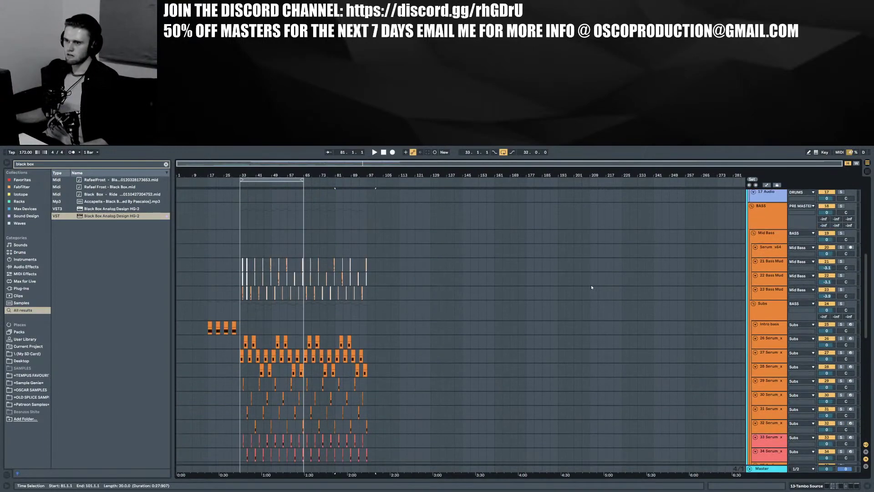
scroll(386, 291, "down", 3)
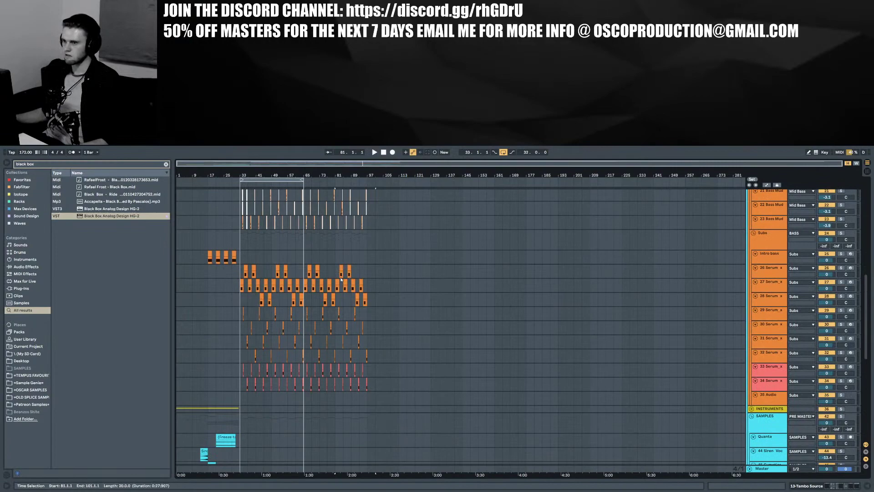
left_click(335, 260)
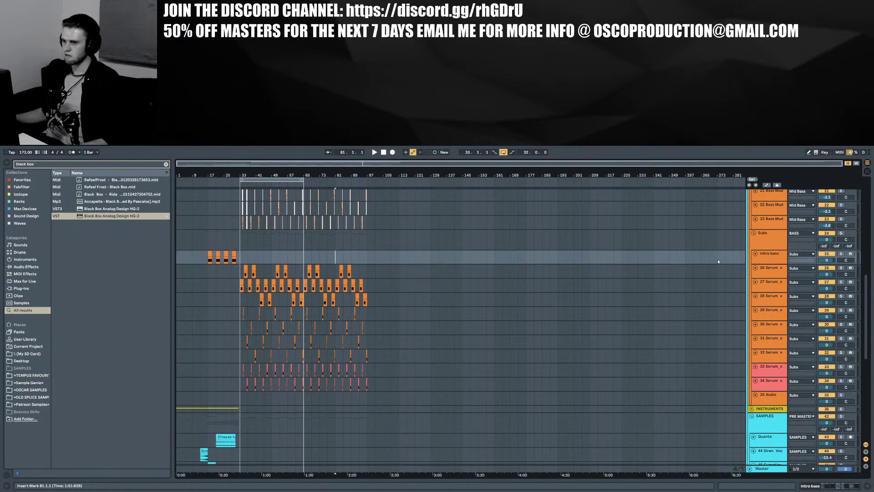
Group the three Serum tracks 26 to 28 inside the Subs group
left_click(770, 273)
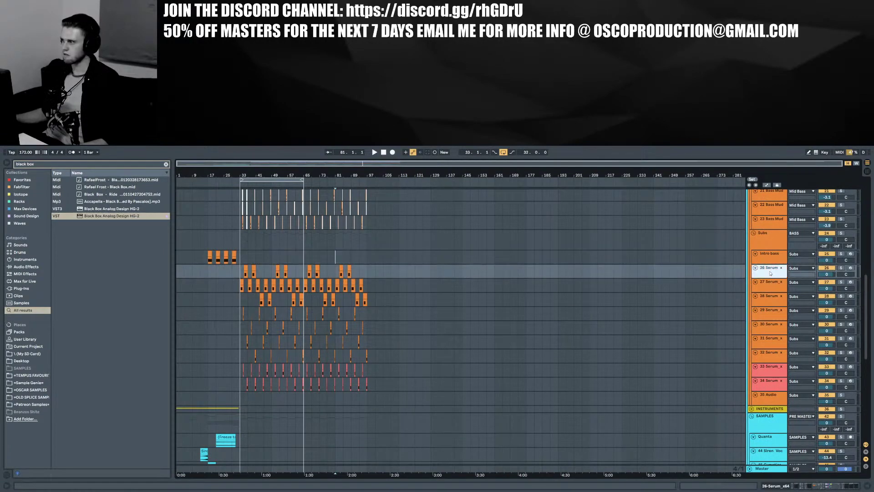
left_click(769, 296, "shift")
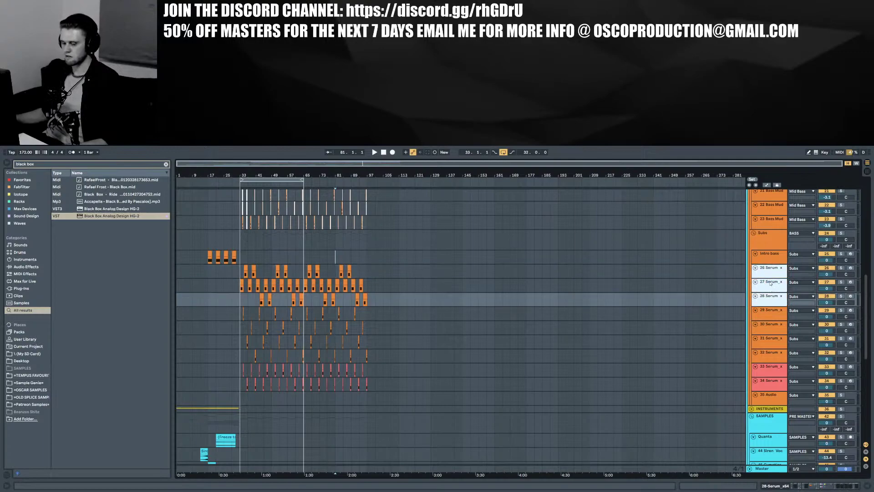
key("ctrl+g")
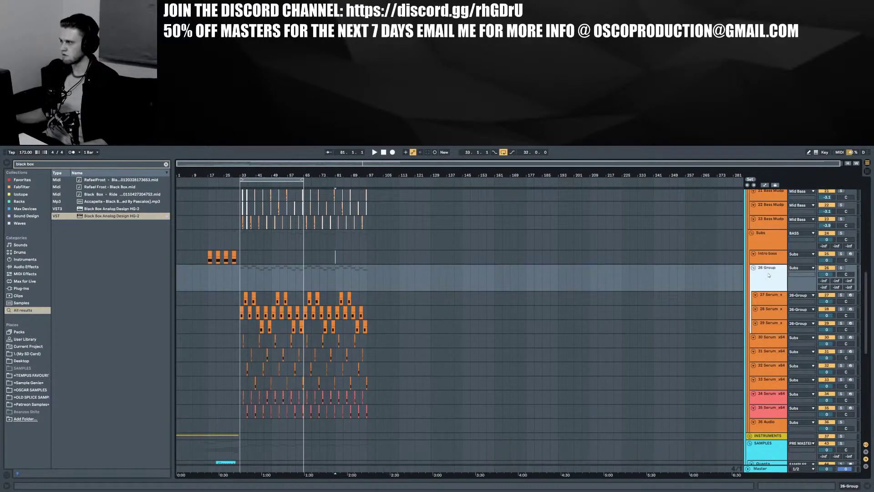
Search the browser for "eq" and add a Channel EQ to the new group of Serum tracks
key("ctrl+f")
type("eqw")
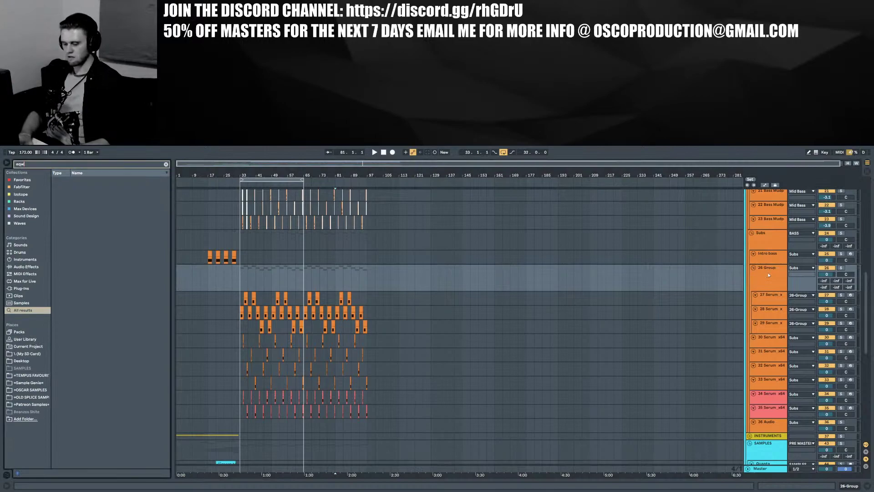
key("BackSpace")
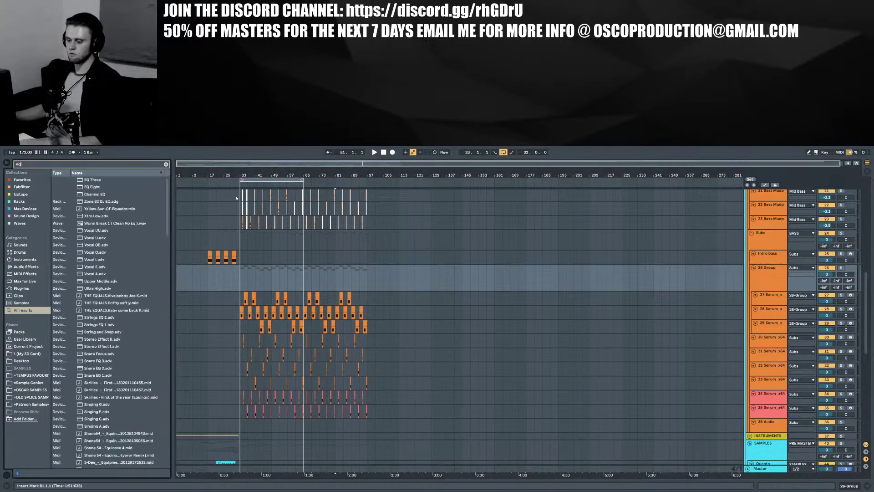
left_click(103, 193)
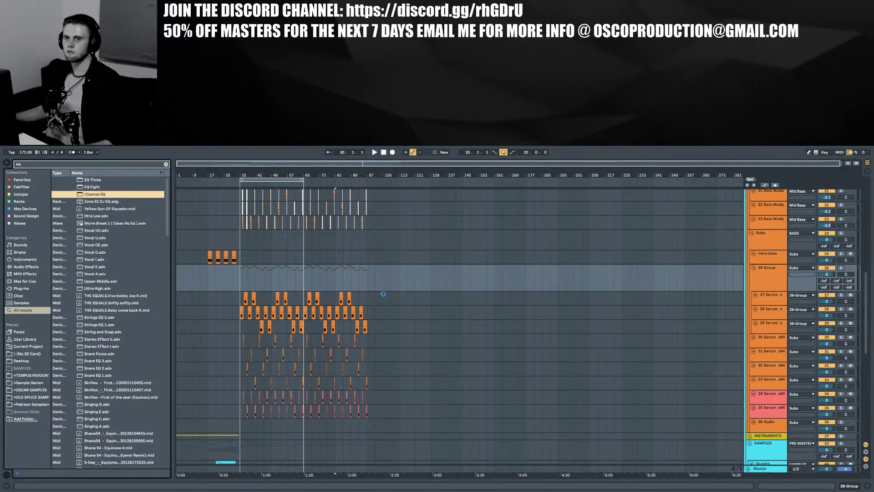
key("Return")
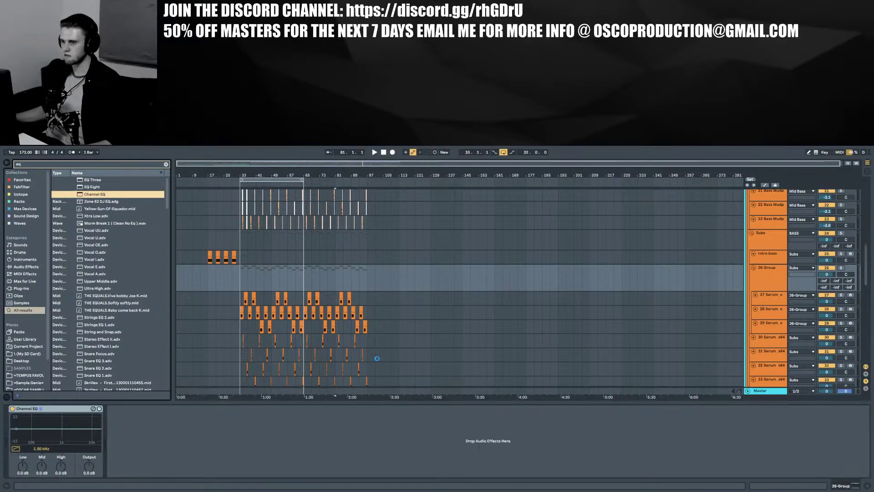
Set the Channel EQ to high-pass with a low gain of -0.4 dB, and automate the device to switch on at bar 81
left_click(16, 448)
key("a")
left_click_drag(23, 463, 22, 465)
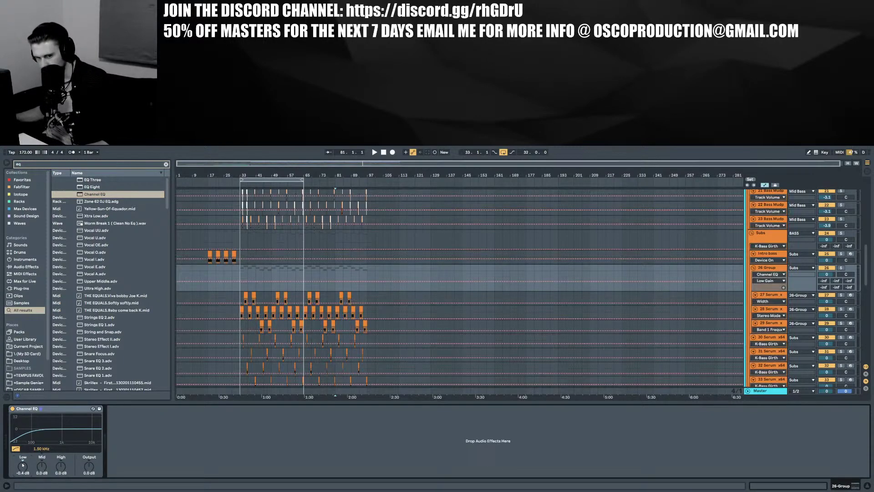
left_click(13, 408)
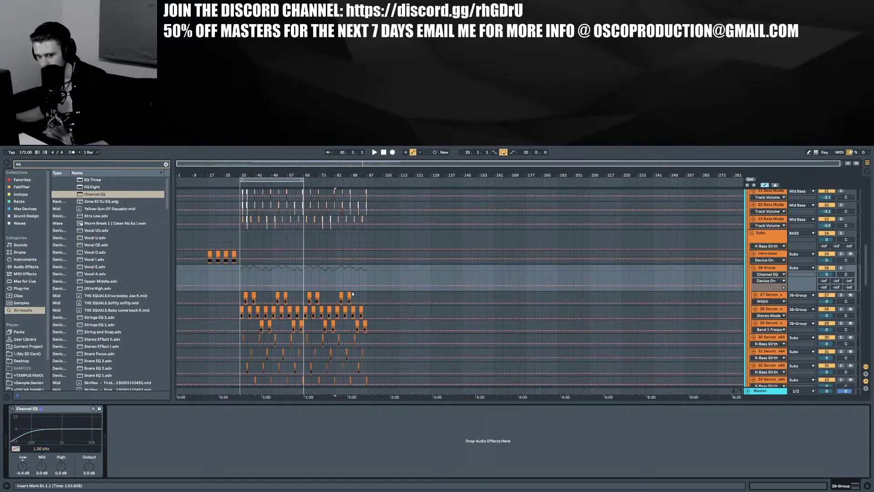
left_click_drag(339, 285, 339, 276)
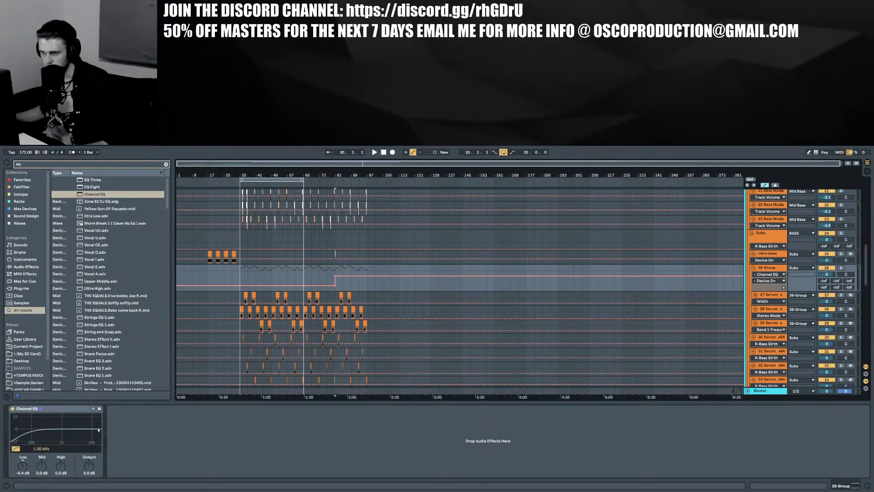
Try automating the Channel EQ's low gain down to -15 dB from bar 81 while the section plays
left_click(23, 465)
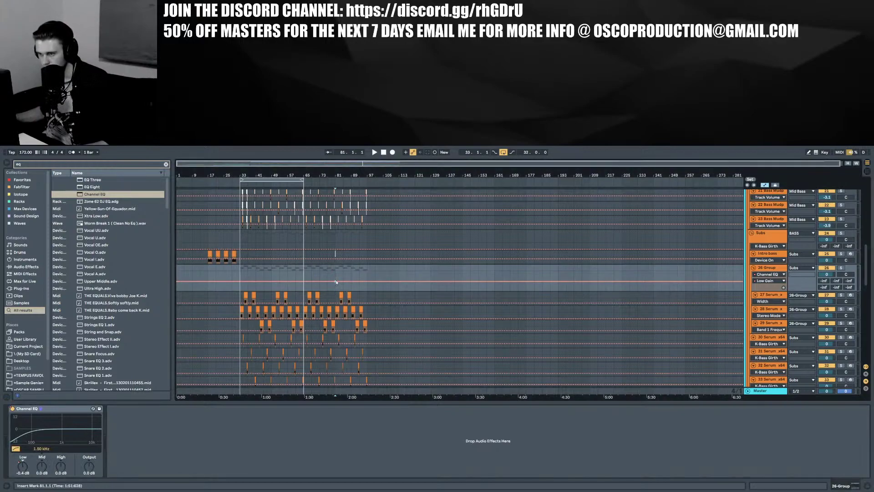
left_click_drag(343, 281, 339, 289)
key("space")
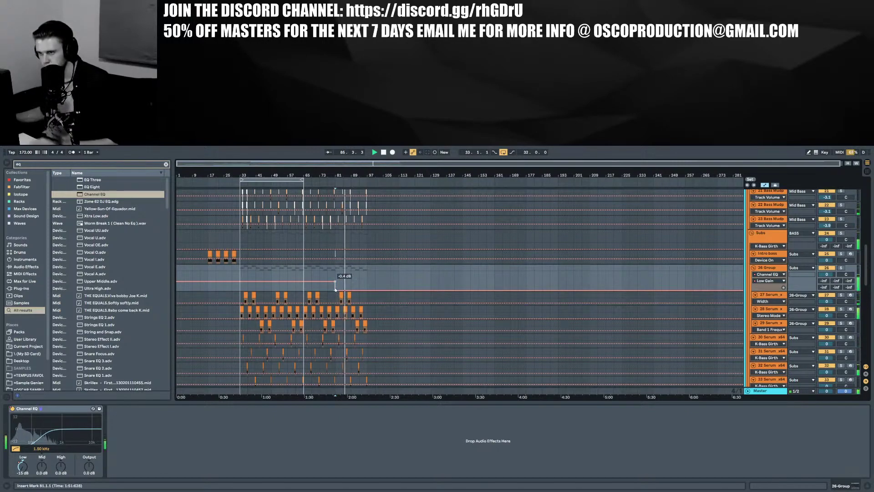
left_click_drag(335, 289, 335, 282)
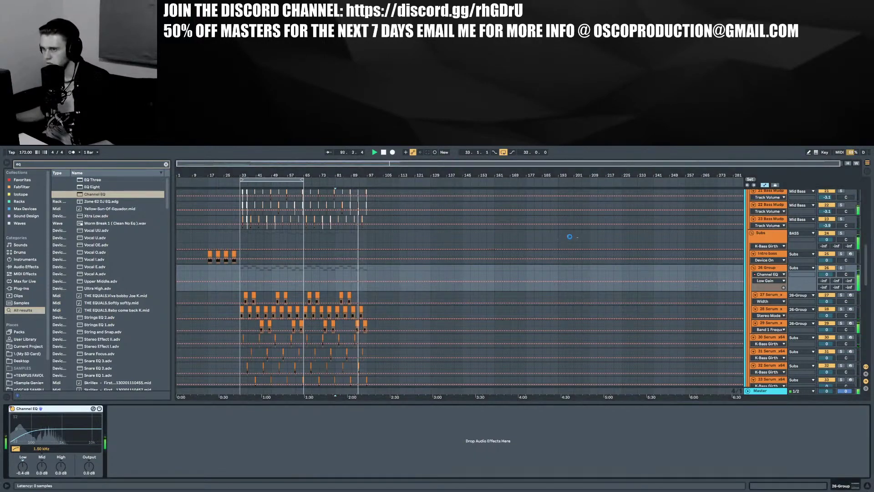
Move the Channel EQ to the Subs group and lower its low gain to -3.5 dB, auditioning it from bar 81
left_click(336, 237)
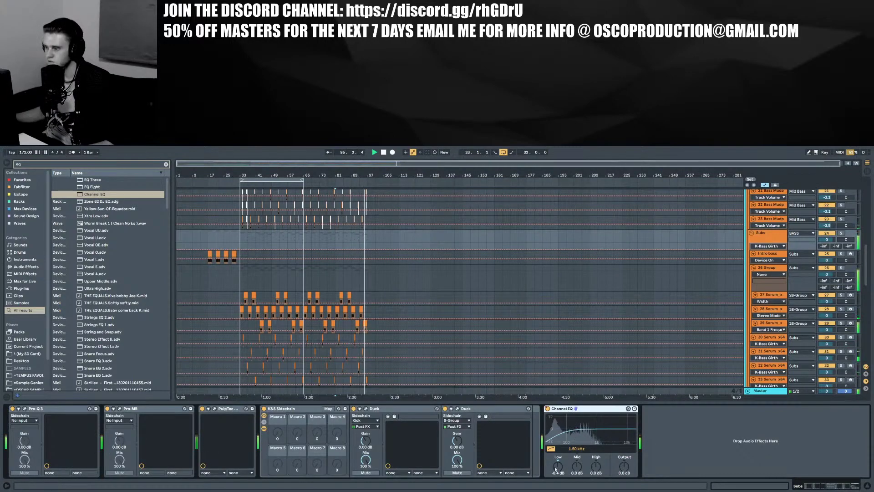
left_click_drag(557, 465, 557, 476)
key("space")
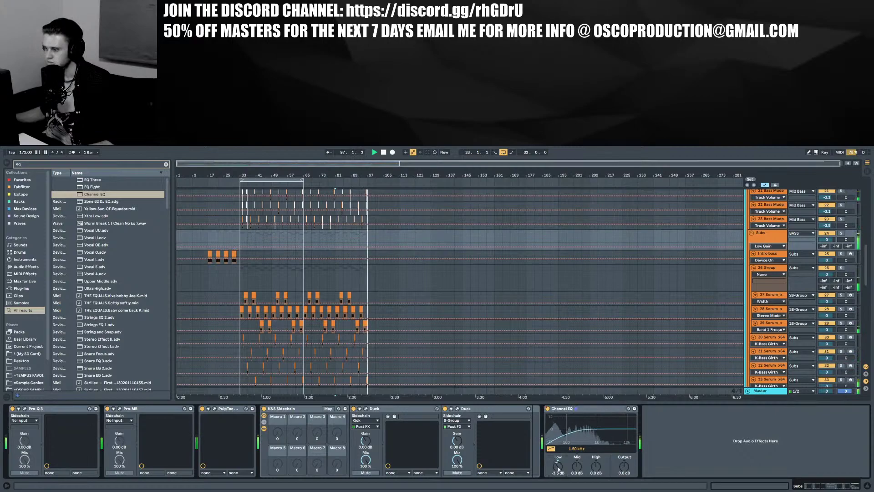
key("space")
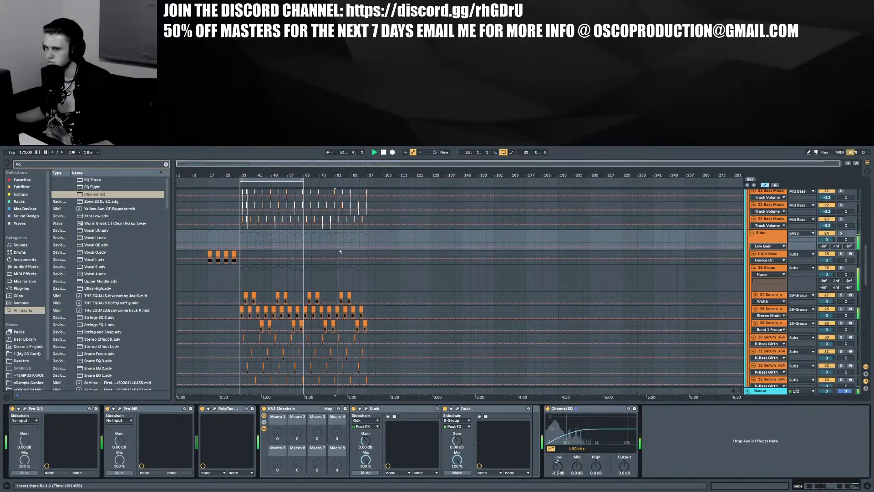
key("a")
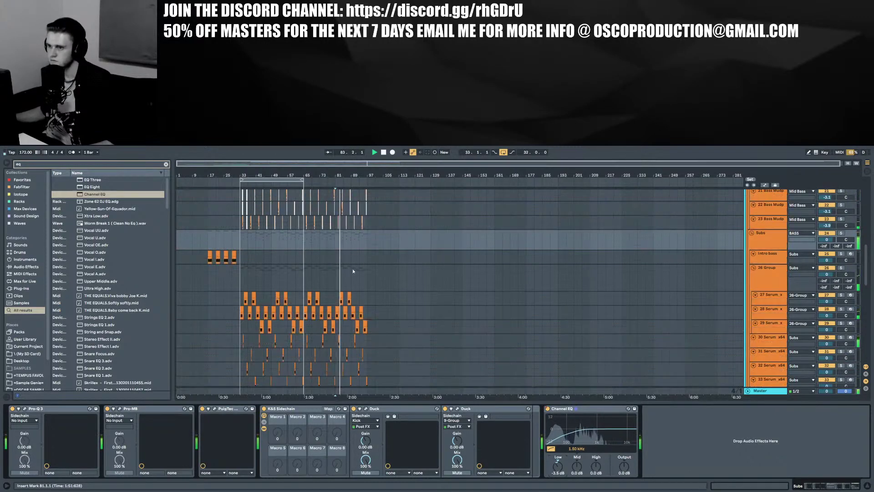
Play briefly from bar 65, and look through the extended arrangement from the reference tracks down to the FX group
left_click(304, 240)
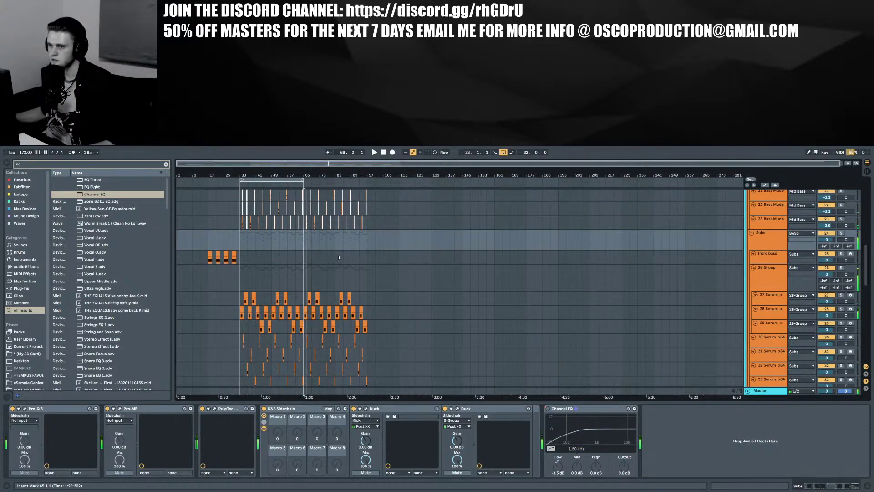
scroll(337, 254, "down", 8)
scroll(342, 256, "down", 4)
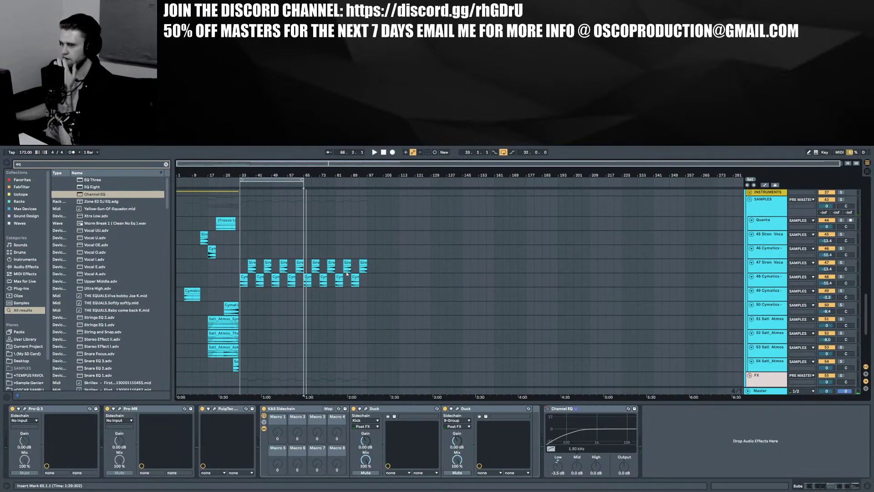
scroll(387, 280, "down", 5)
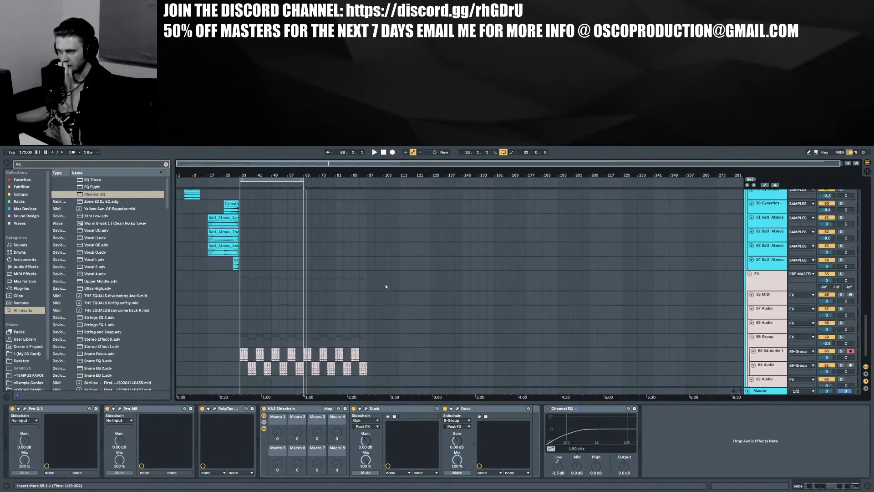
scroll(395, 288, "up", 20)
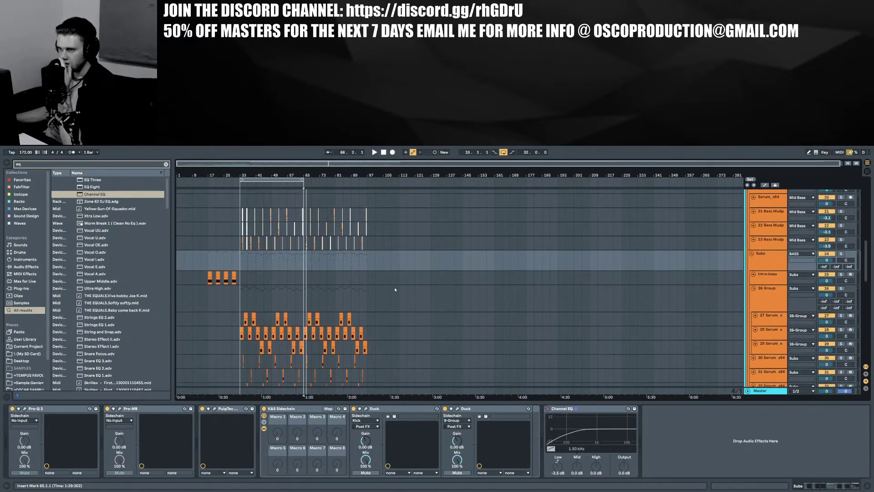
scroll(395, 289, "up", 3)
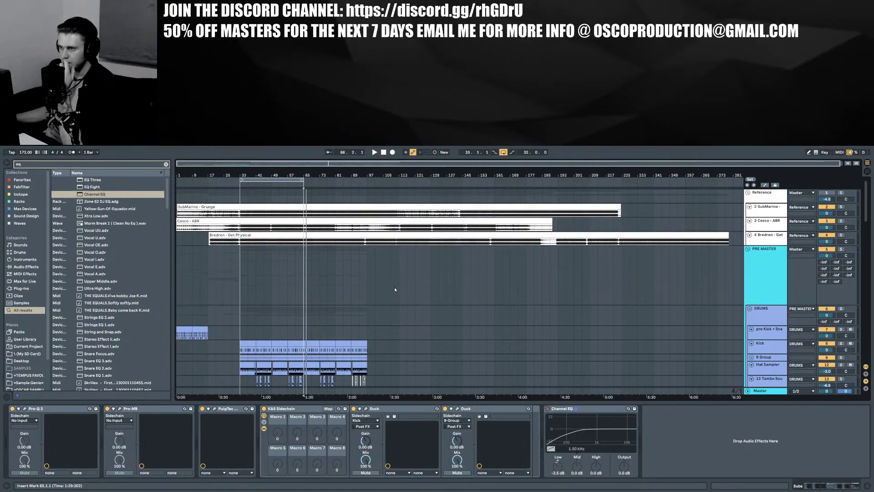
scroll(394, 287, "down", 15)
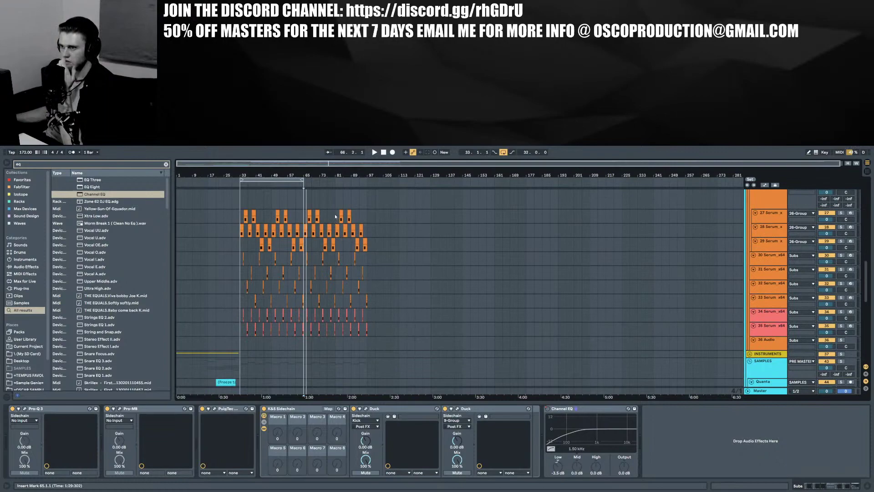
Examine the sub bass tracks in bars 81 to 97, the Subs group's effects, and the sample tracks' arrangement
left_click_drag(335, 216, 367, 249)
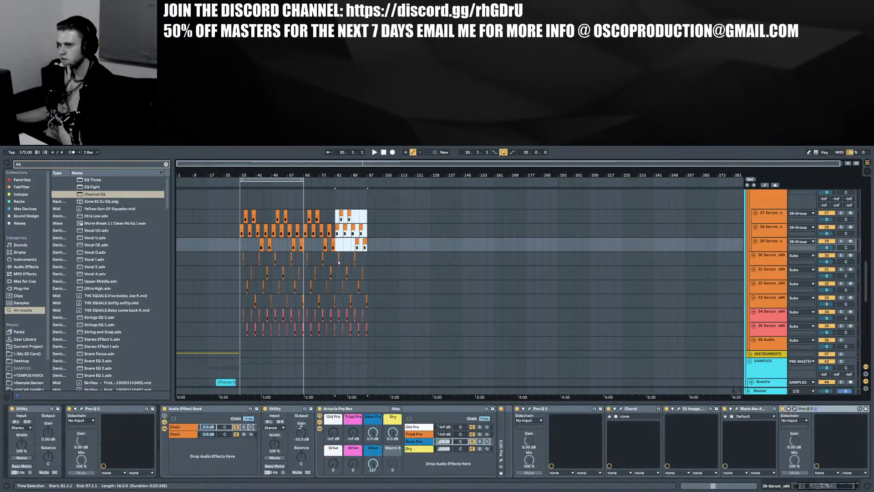
left_click(335, 199)
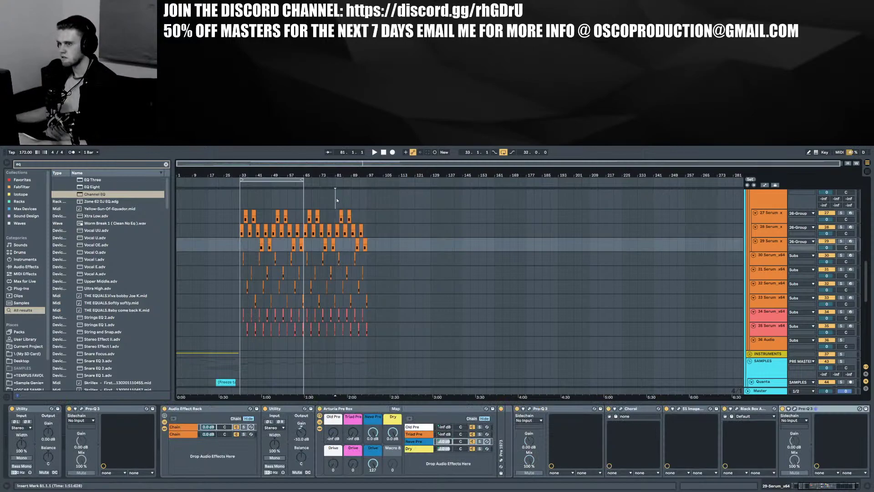
scroll(407, 328, "up", 3)
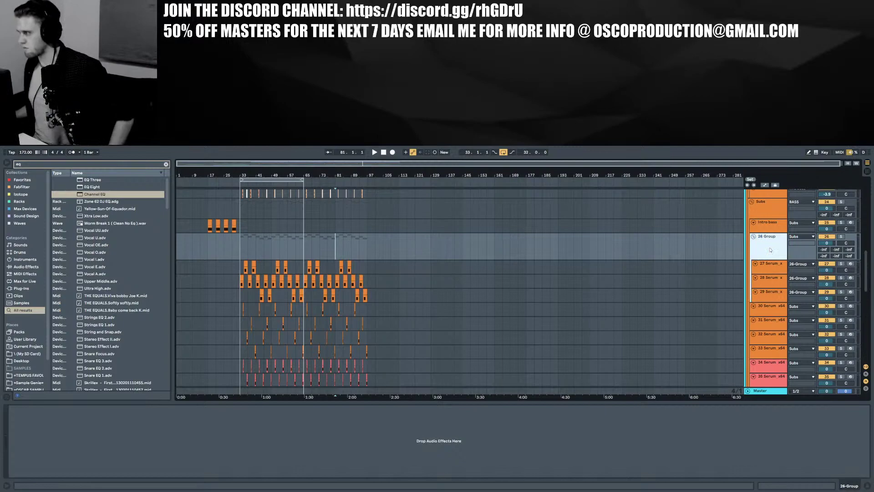
left_click(772, 206)
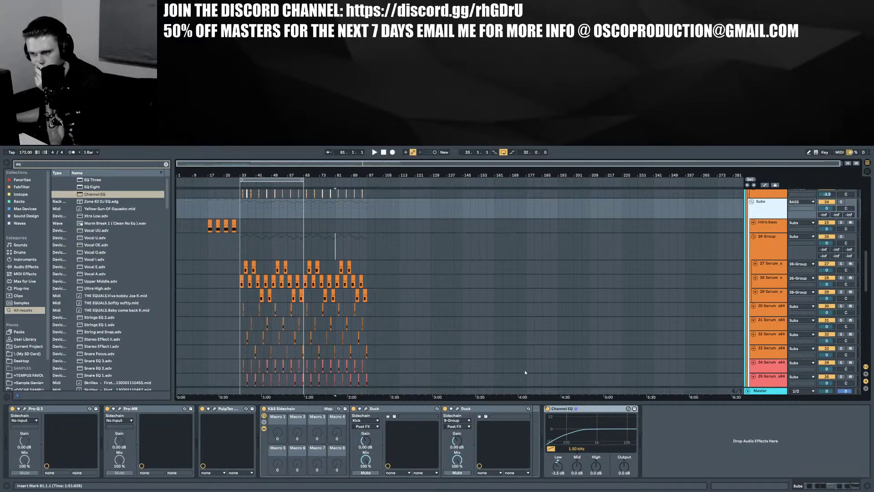
scroll(391, 356, "down", 15)
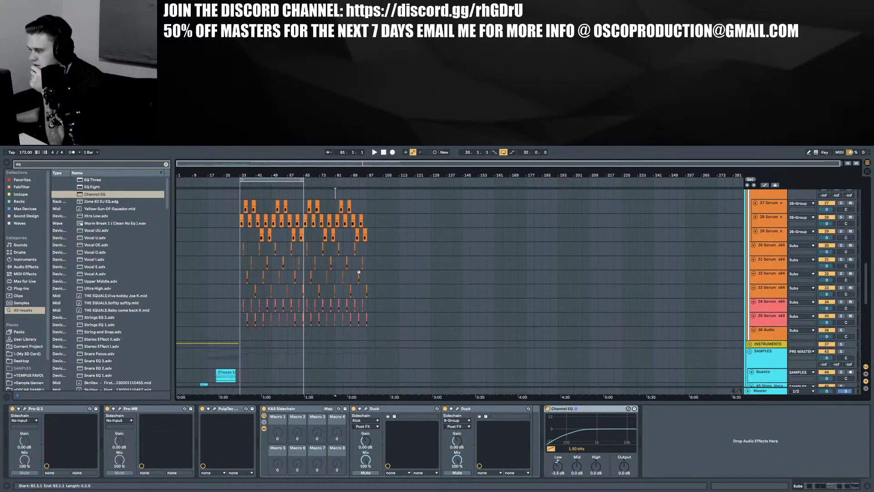
scroll(359, 274, "up", 10)
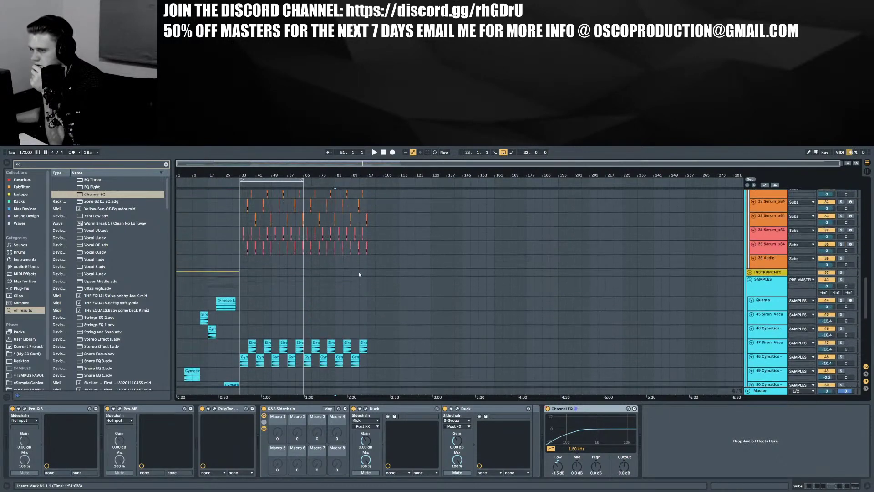
scroll(398, 285, "down", 6)
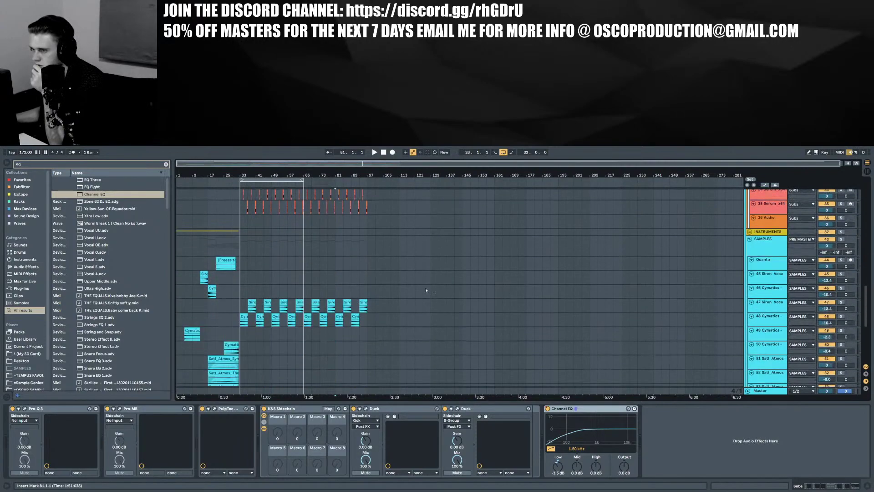
Unfold the Instruments, Leads and Pads groups, and copy the soloed Analog Lab pad's clips to bars 81 to 97
left_click(750, 232)
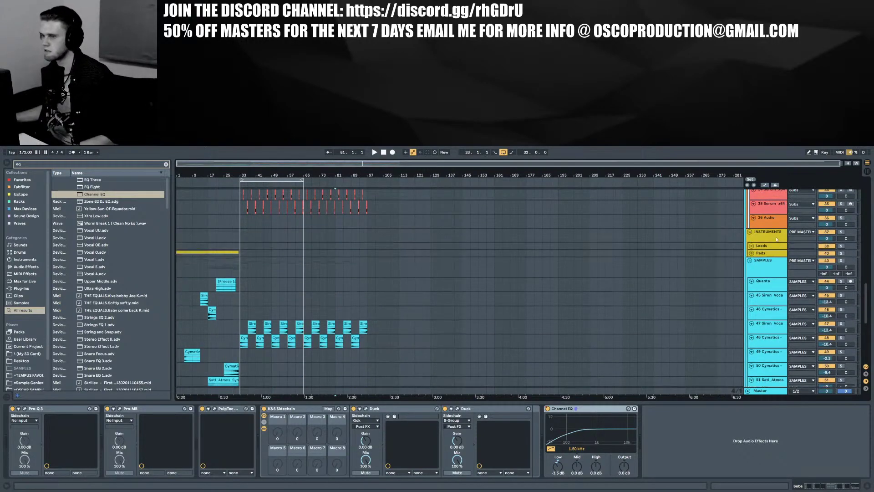
left_click(753, 246)
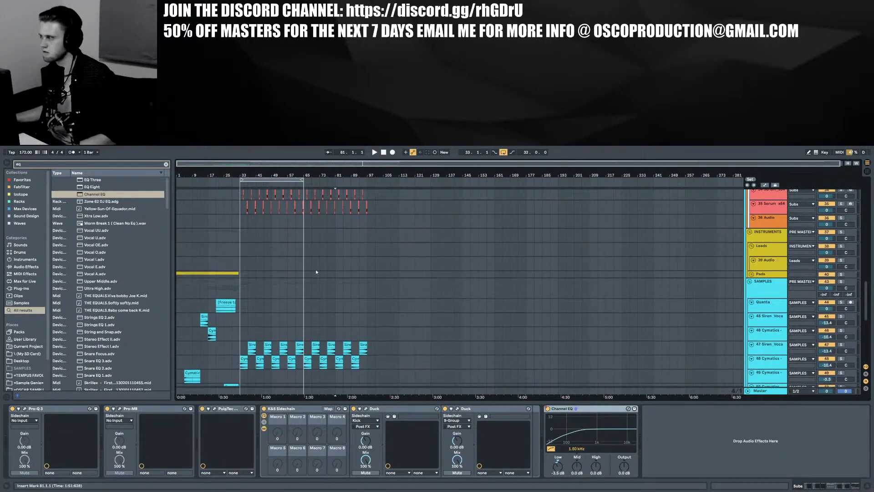
left_click(753, 273)
key("space")
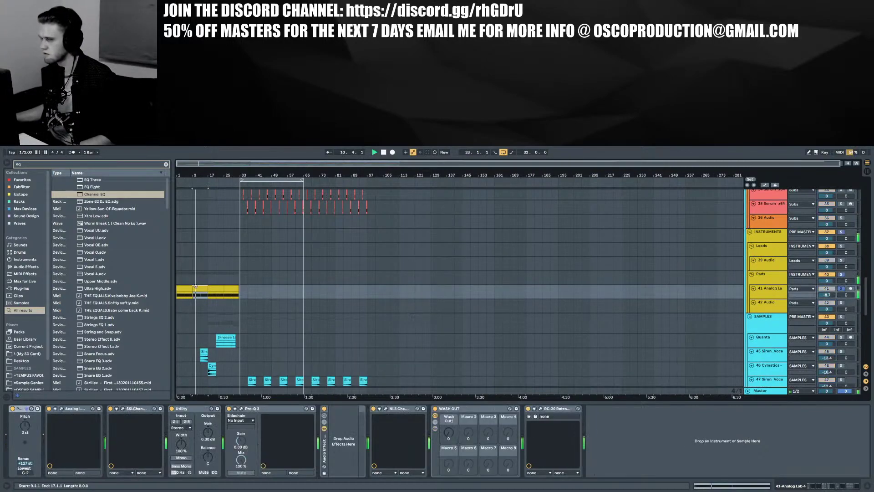
left_click_drag(198, 287, 346, 287)
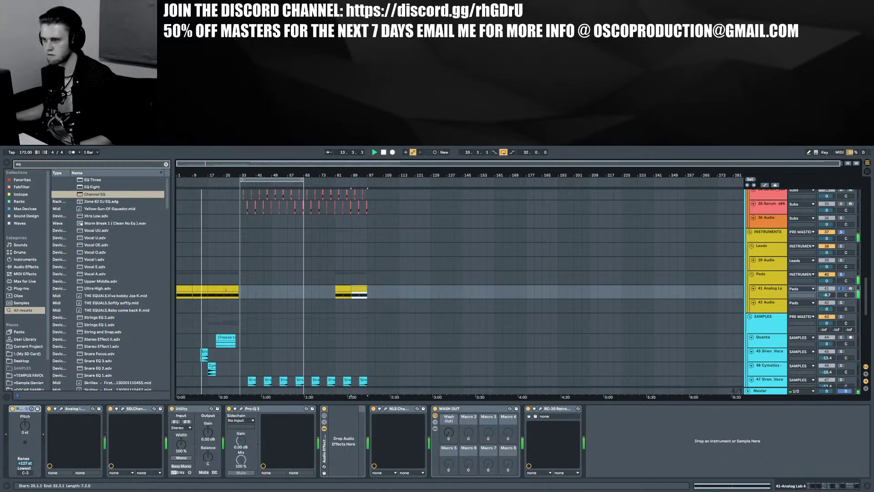
left_click(842, 288)
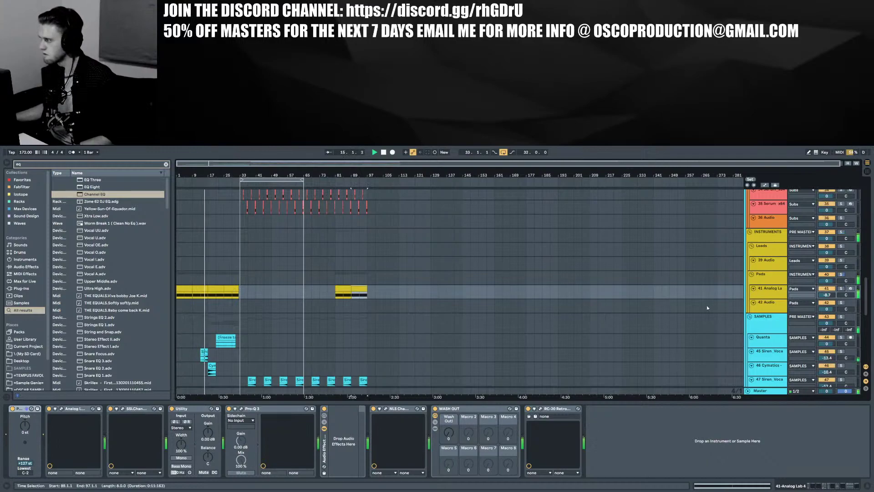
Check the pad's Wash Out automation while playing from bar 1, and look through the sample and FX tracks
key("a")
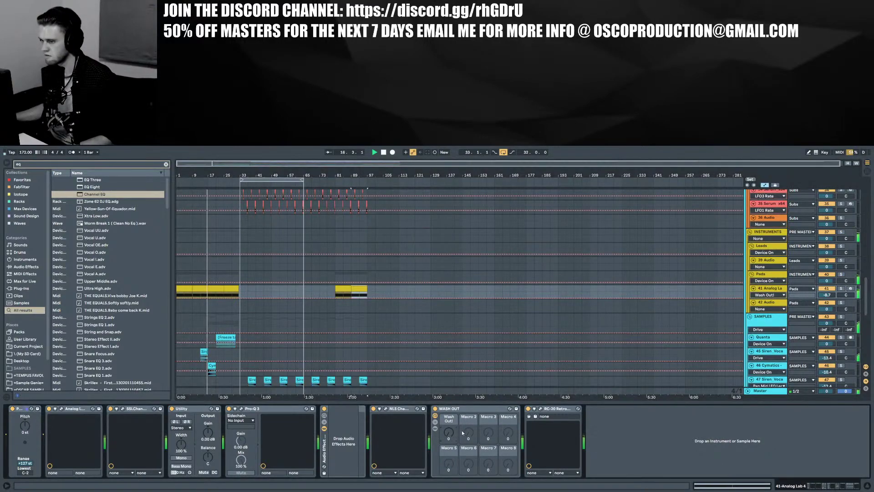
left_click(183, 289)
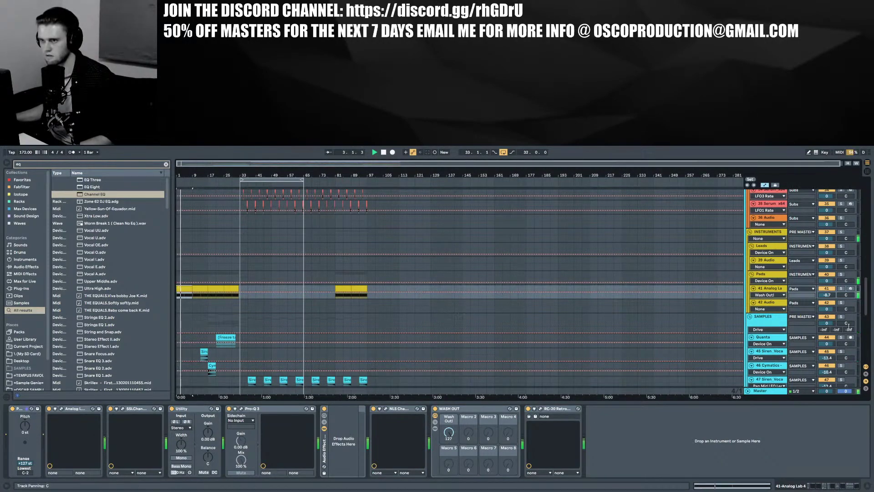
left_click(866, 485)
key("a")
scroll(319, 341, "down", 3)
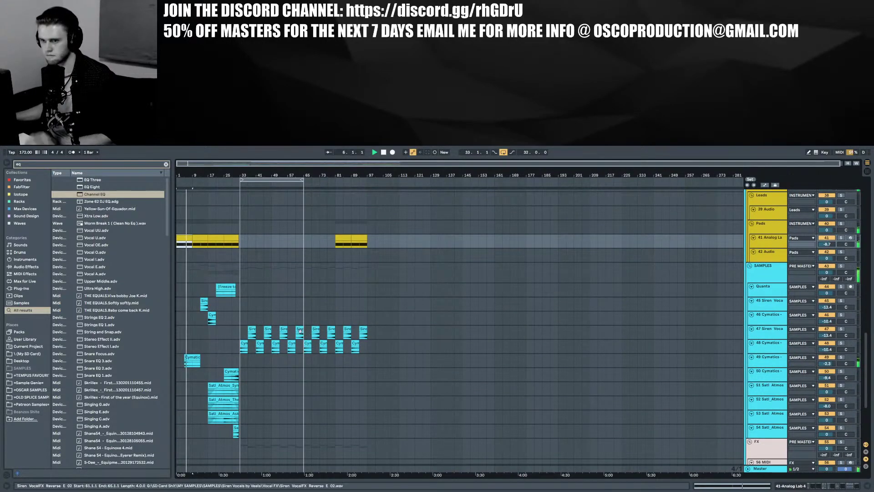
scroll(267, 319, "down", 3)
scroll(267, 319, "down", 3)
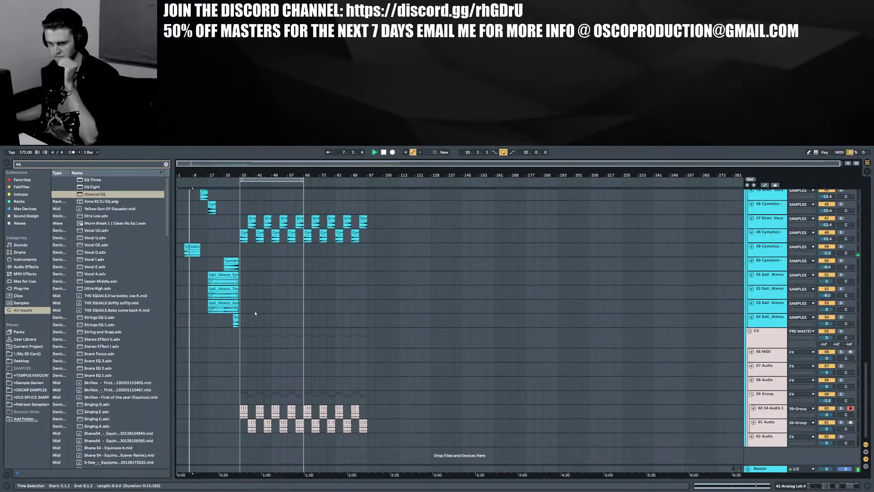
scroll(210, 281, "up", 1)
scroll(209, 280, "up", 3)
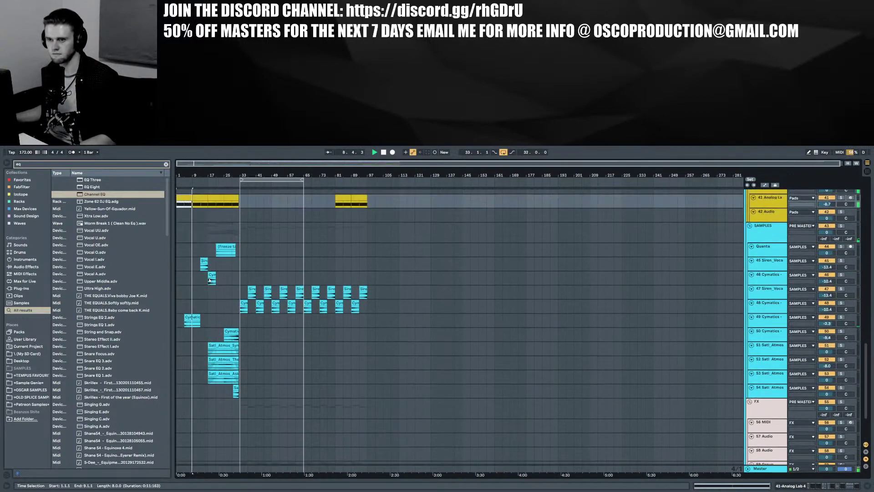
Copy the intro's Cymatics vocal FX clip on track 49 to bars 49 and 81, and check the neighbouring intro clips
left_click(189, 315)
left_click_drag(188, 316, 340, 317)
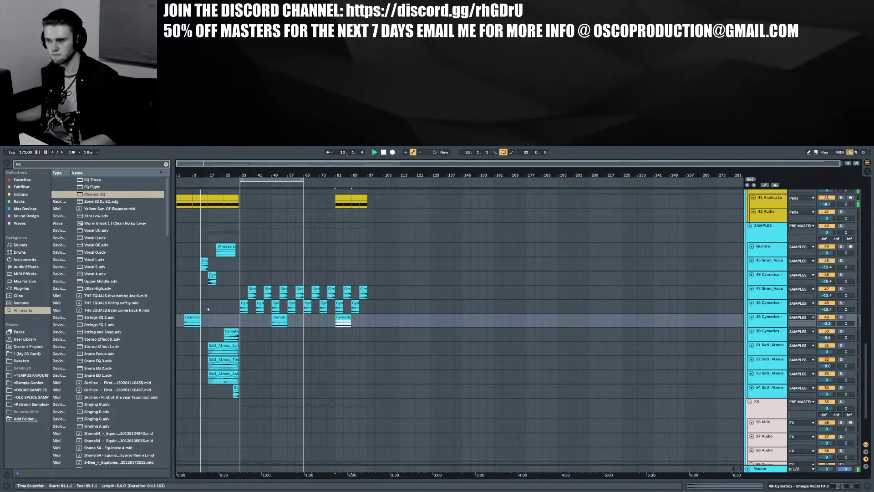
mouse_move(205, 263)
left_mouse_down()
mouse_move(276, 263)
mouse_move(205, 263)
left_mouse_up()
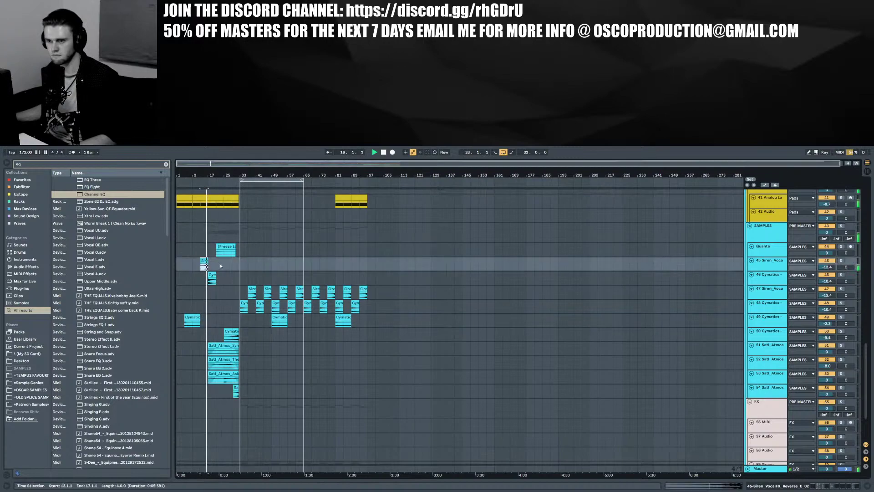
left_click(222, 246)
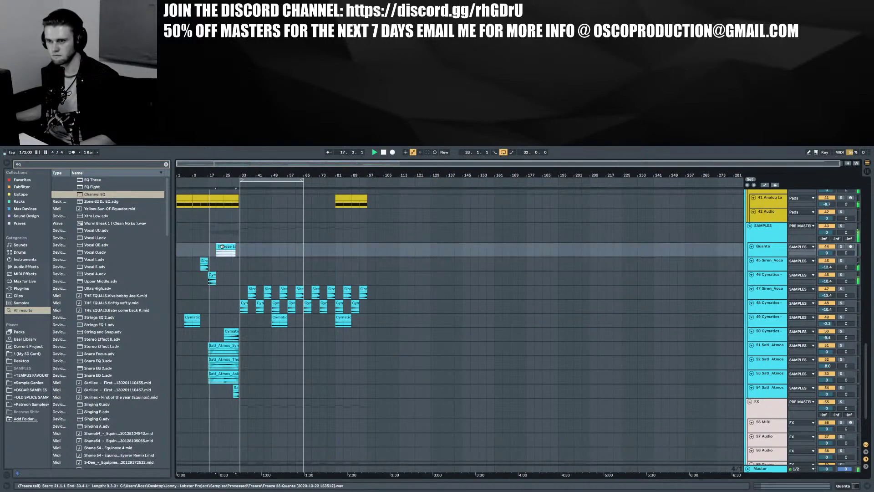
Compare the intro's Satl Atmos samples by soloing and muting them, and delete the TheMightyStrings track
scroll(251, 341, "down", 4)
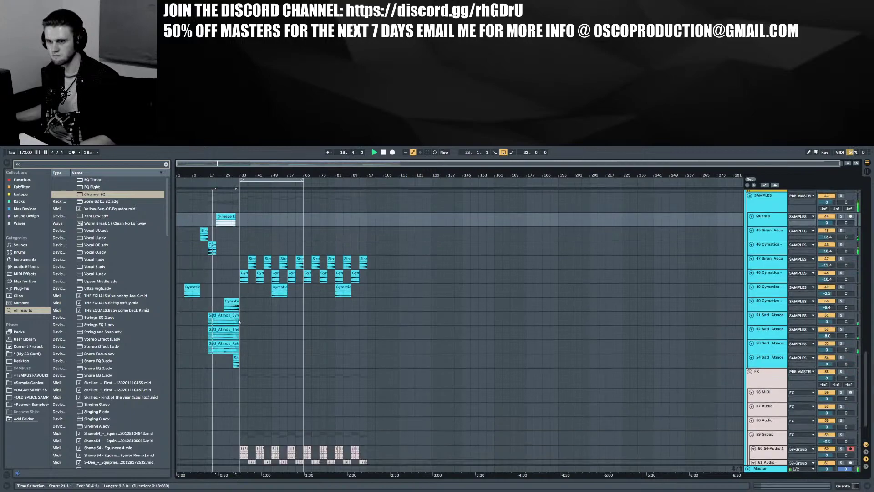
scroll(250, 337, "down", 3)
left_click(224, 303)
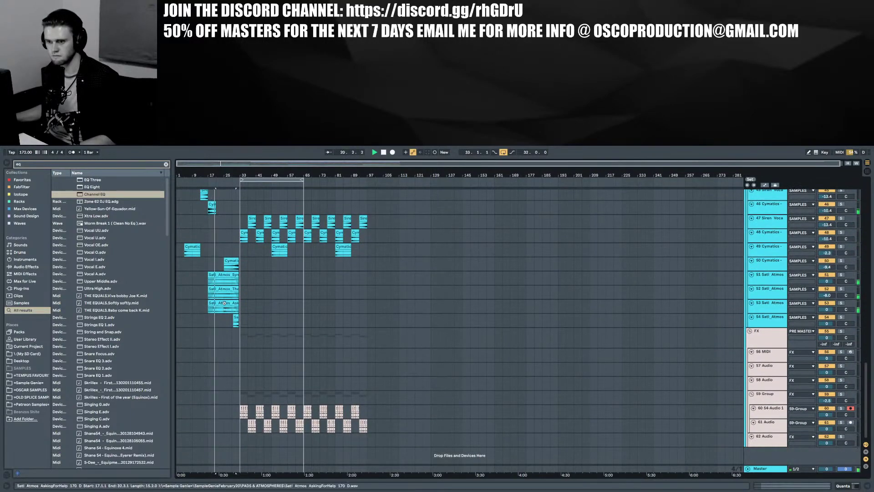
left_click(841, 275)
left_click(841, 288)
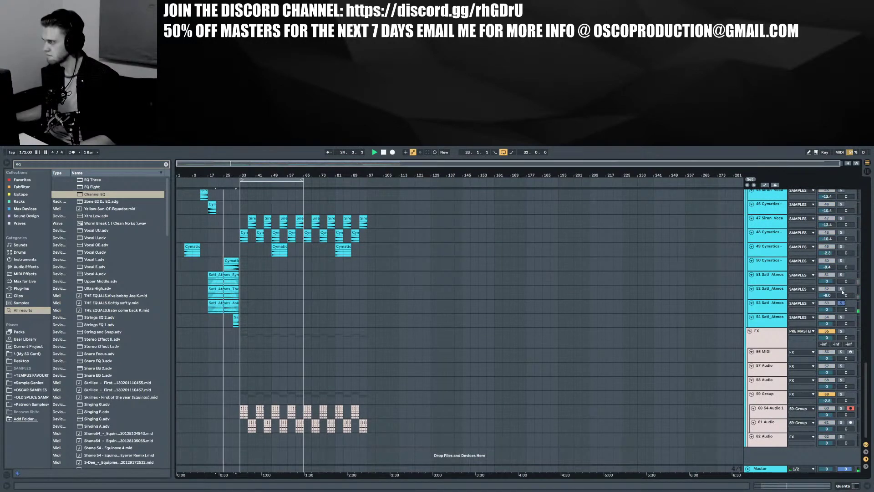
left_click(842, 289)
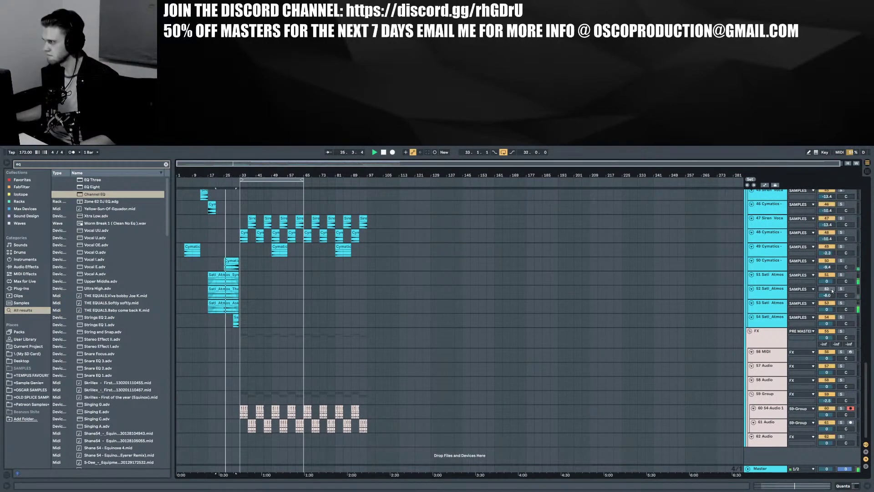
left_click(773, 292)
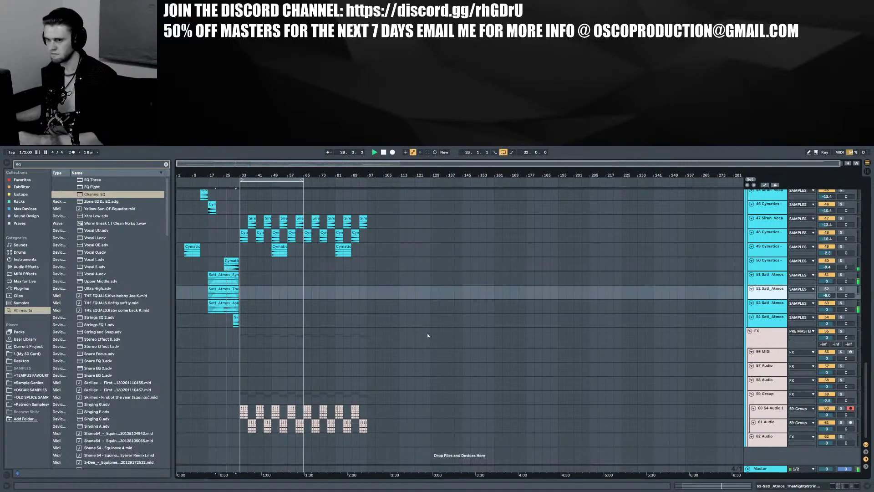
key("Delete")
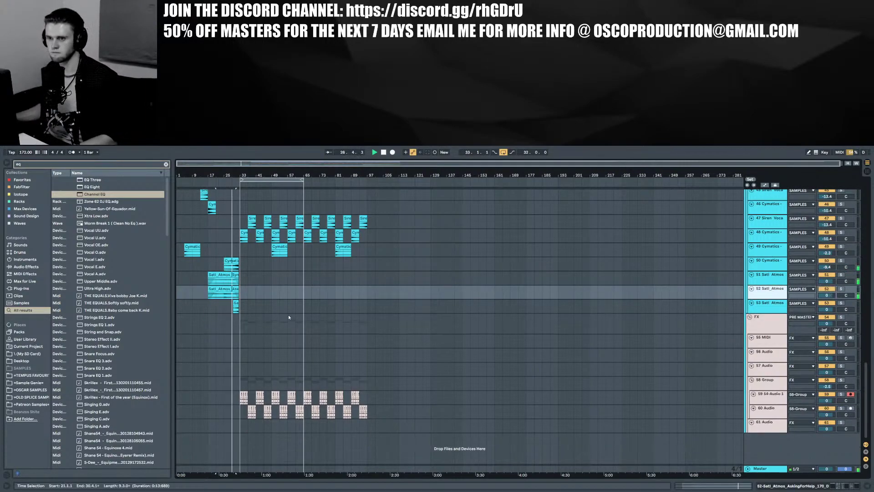
Automate the on/off state of the Analog Lab pad's WASH OUT rack from bar 33
scroll(260, 310, "up", 3)
scroll(260, 311, "up", 3)
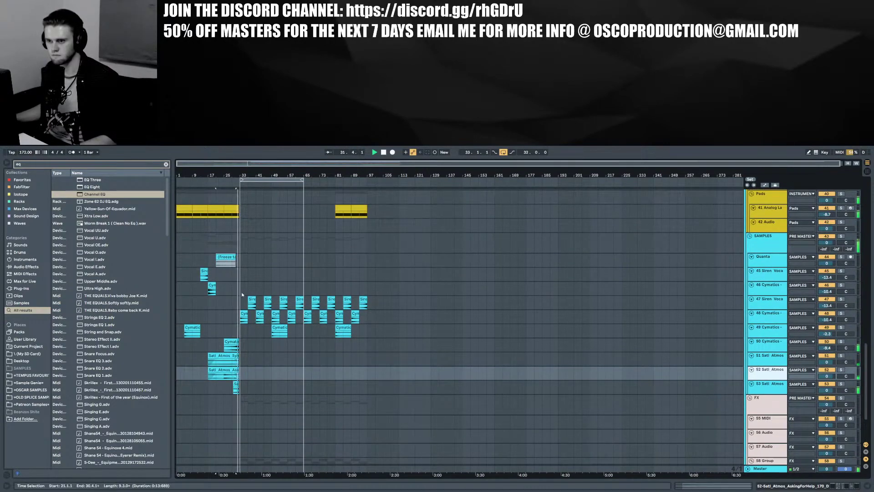
scroll(249, 298, "down", 4)
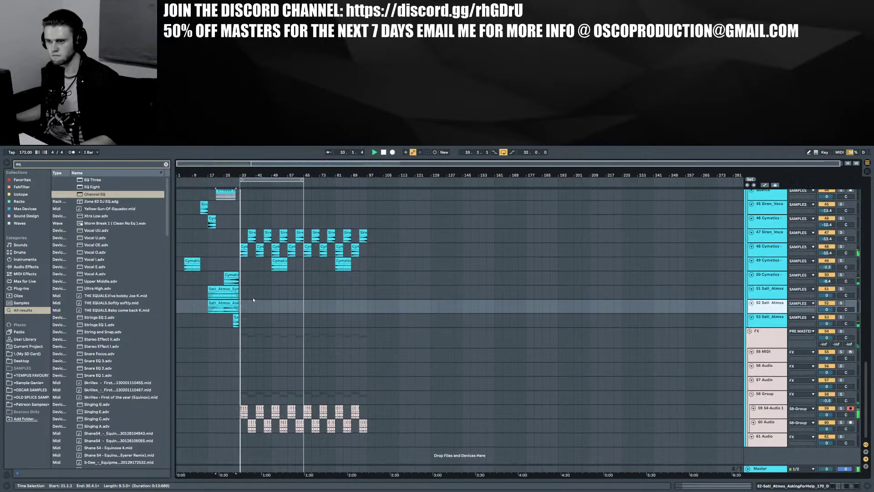
scroll(253, 298, "up", 6)
scroll(253, 299, "up", 5)
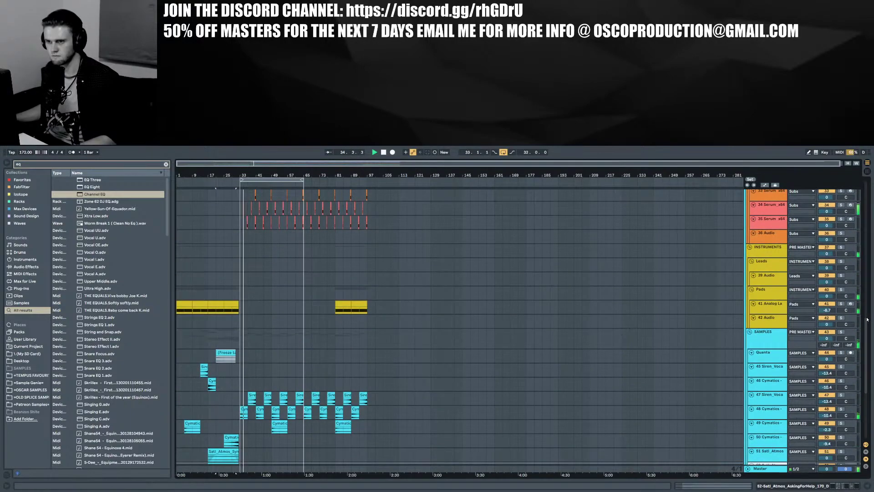
left_click(827, 310)
left_click(839, 485)
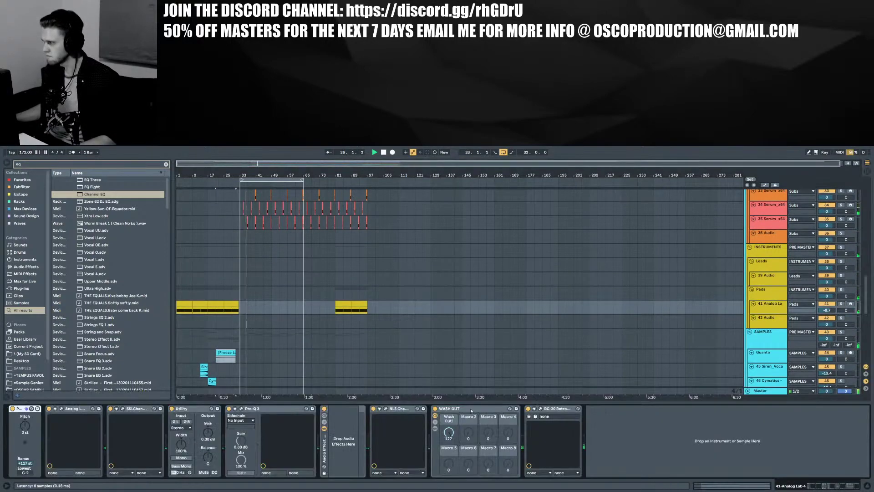
left_click(435, 408)
key("a")
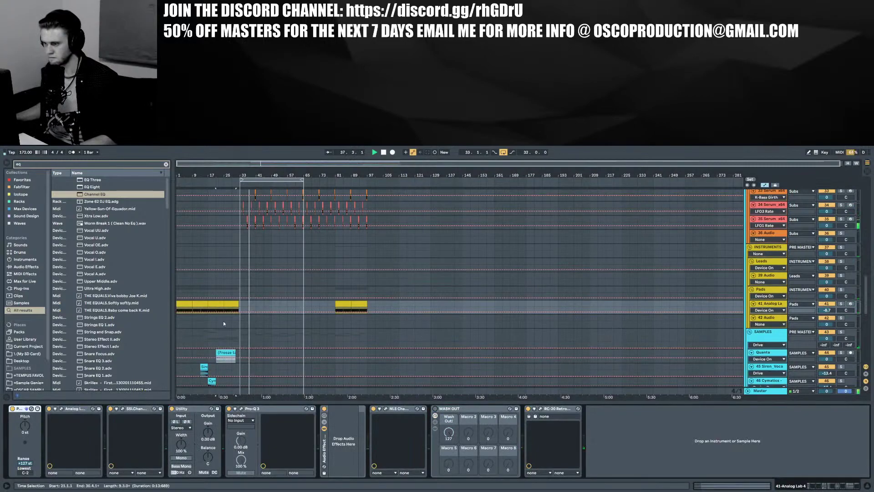
left_click(240, 309)
left_click_drag(240, 309, 241, 313)
left_click_drag(344, 312, 343, 309)
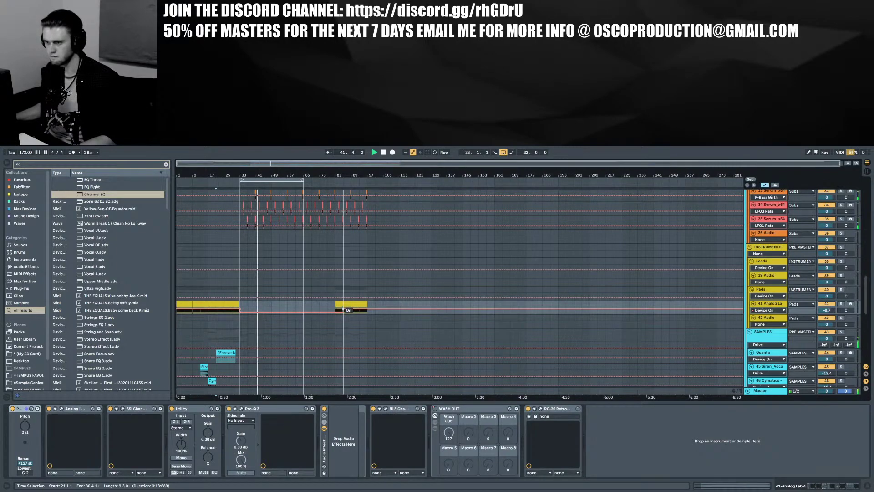
key("a")
Select the Analog Lab pad clip in bars 81 to 89, and look over the sample tracks below
left_click(340, 302)
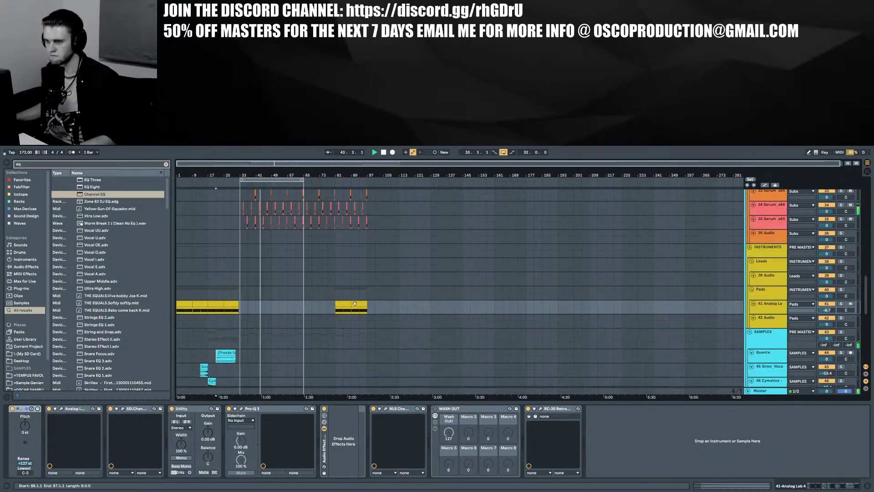
left_click(355, 303, "shift")
left_click(346, 303)
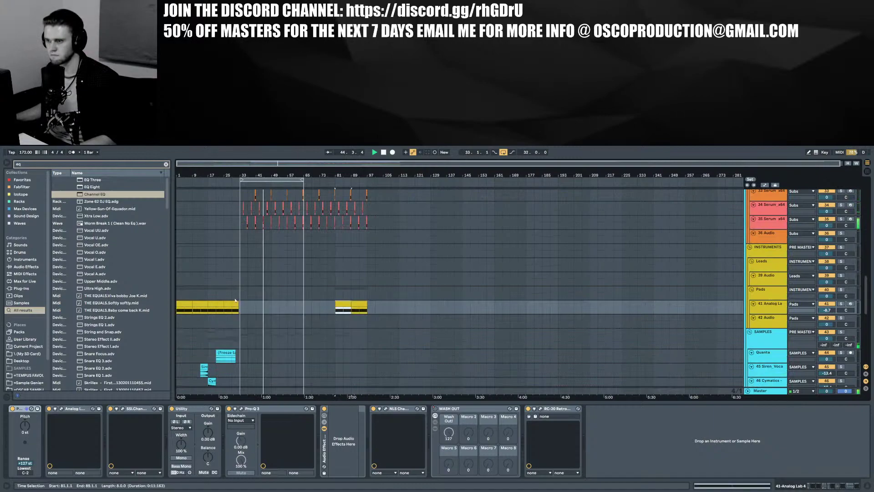
scroll(312, 259, "down", 6)
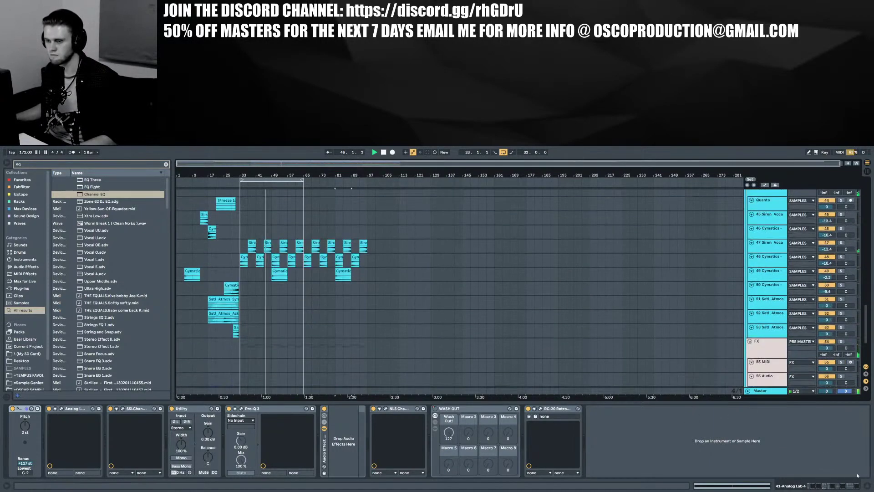
Look over the whole arrangement, from the drum and bass tracks to the sample and FX tracks
left_click(871, 486)
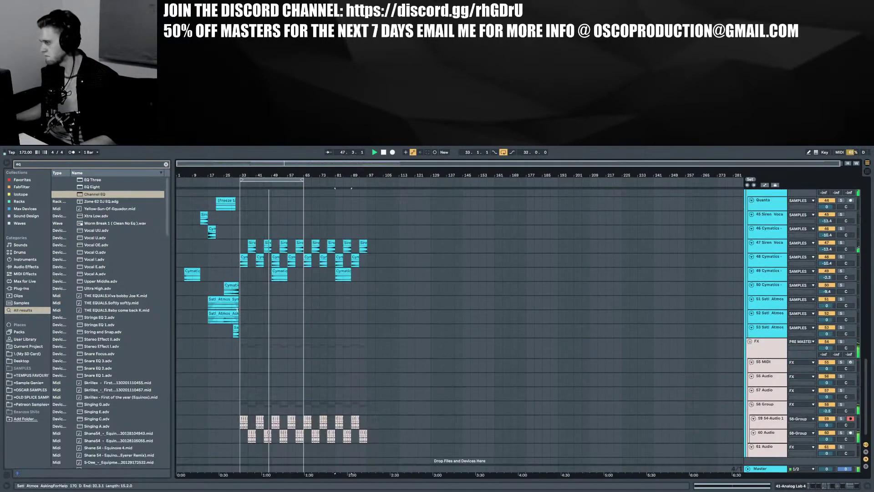
scroll(248, 310, "down", 1)
scroll(249, 310, "up", 5)
scroll(248, 310, "up", 15)
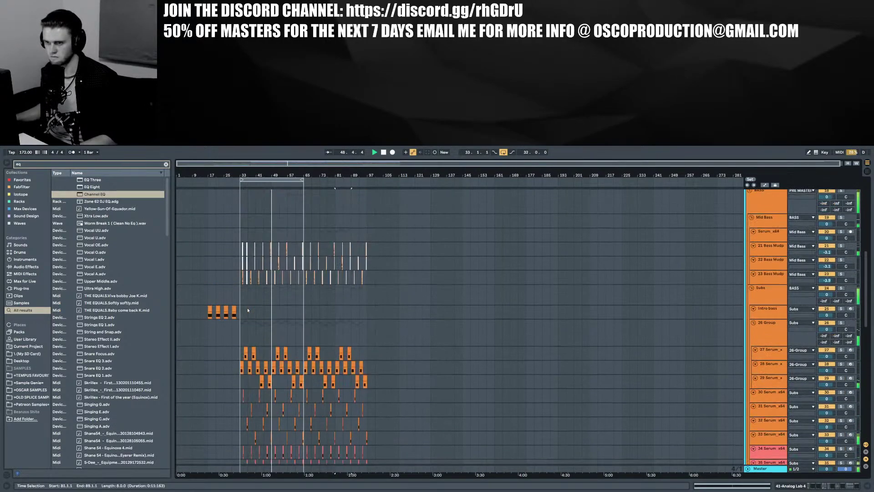
scroll(251, 299, "down", 10)
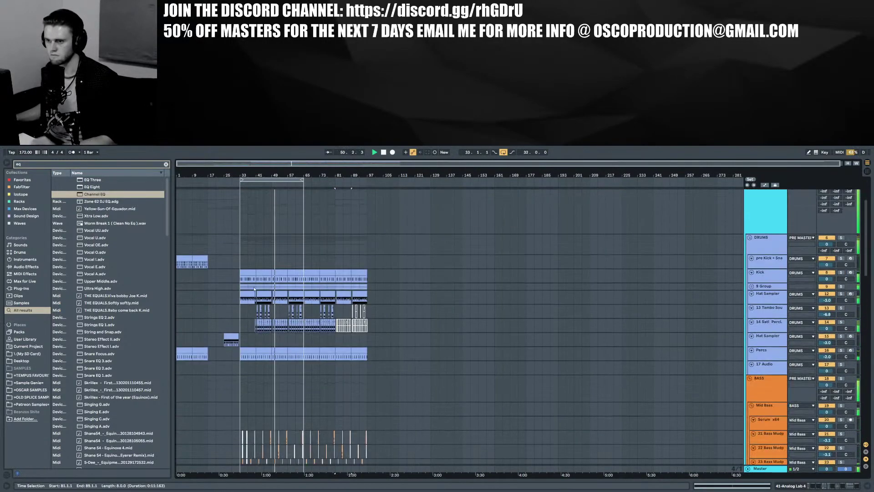
scroll(252, 294, "down", 8)
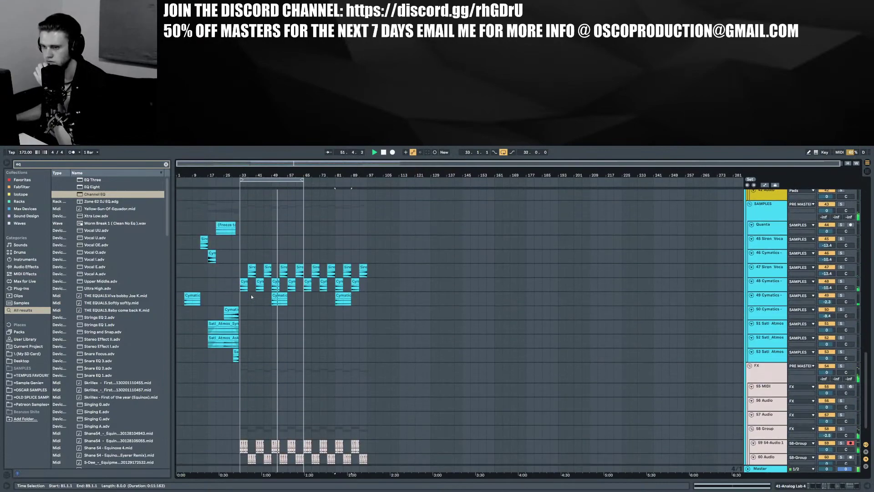
scroll(250, 294, "down", 2)
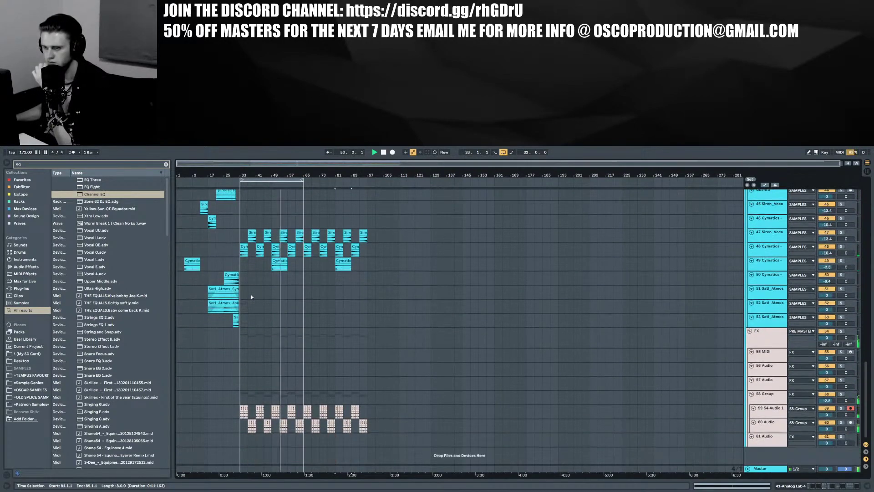
scroll(250, 294, "up", 5)
scroll(251, 296, "up", 6)
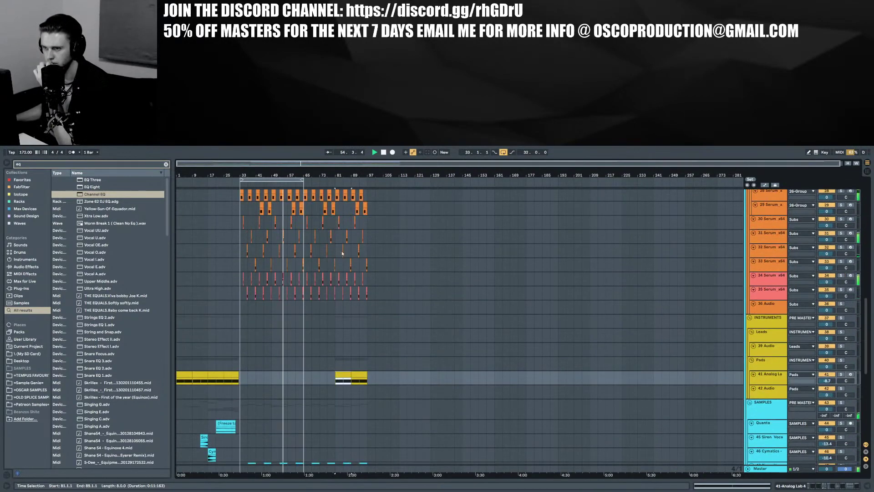
Extend the loop range from bar 33 to bar 97, and bring the sample tracks in that range into view
left_click_drag(302, 179, 367, 186)
scroll(362, 240, "down", 6)
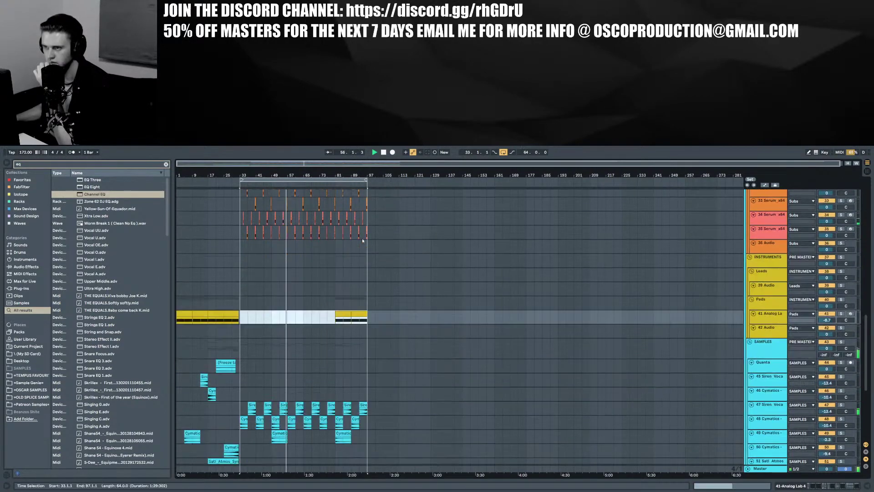
left_click_drag(277, 175, 274, 236)
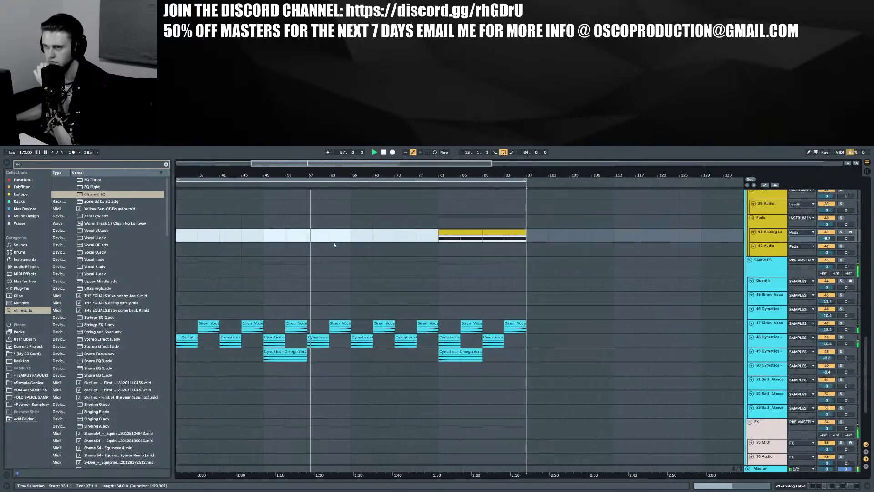
scroll(503, 274, "down", 4)
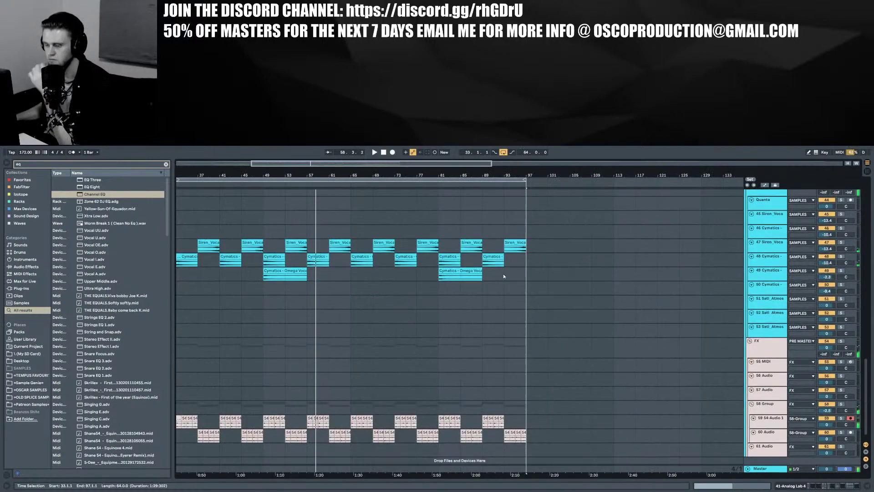
Search the library for "vocal fx" and audition several Lev2_Vocal_FX samples, including 11, 08, 04 and 03
key("BackSpace")
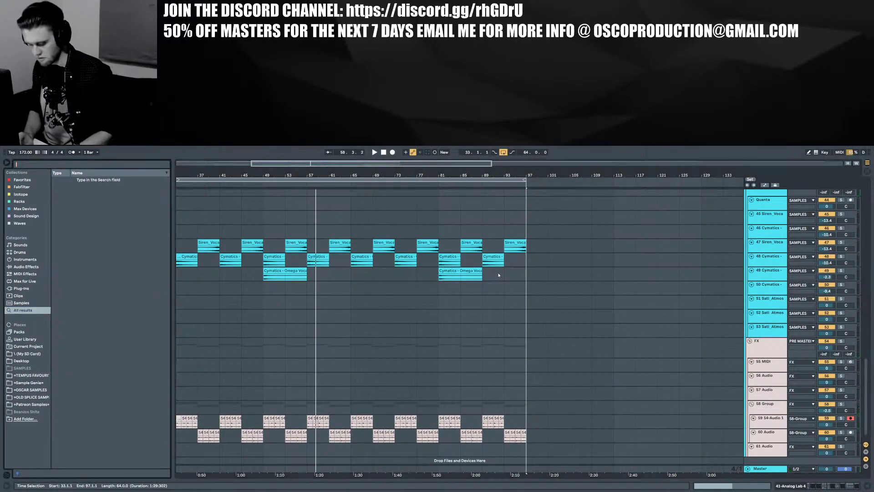
type("vocal f")
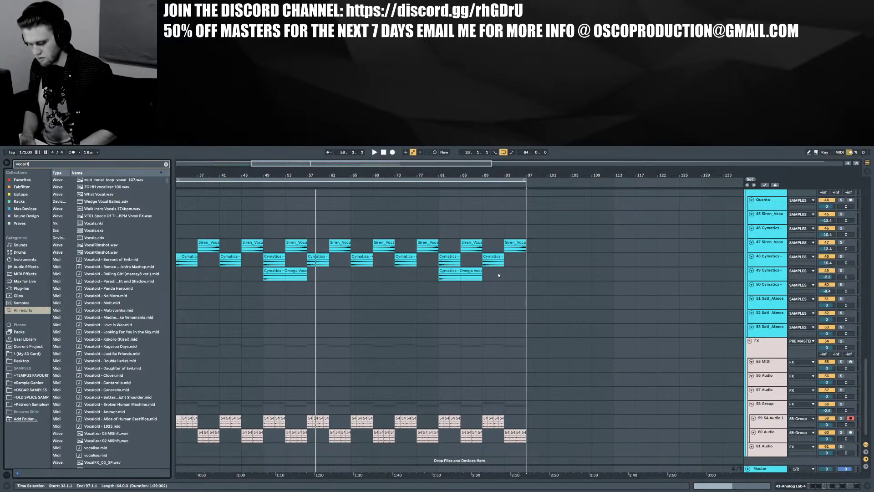
type("x")
left_click(84, 282)
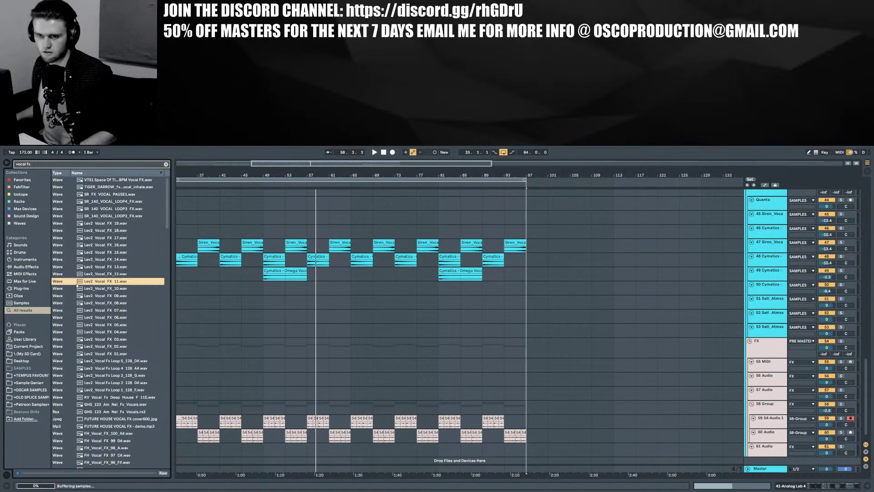
scroll(127, 288, "down", 2)
left_click(134, 285)
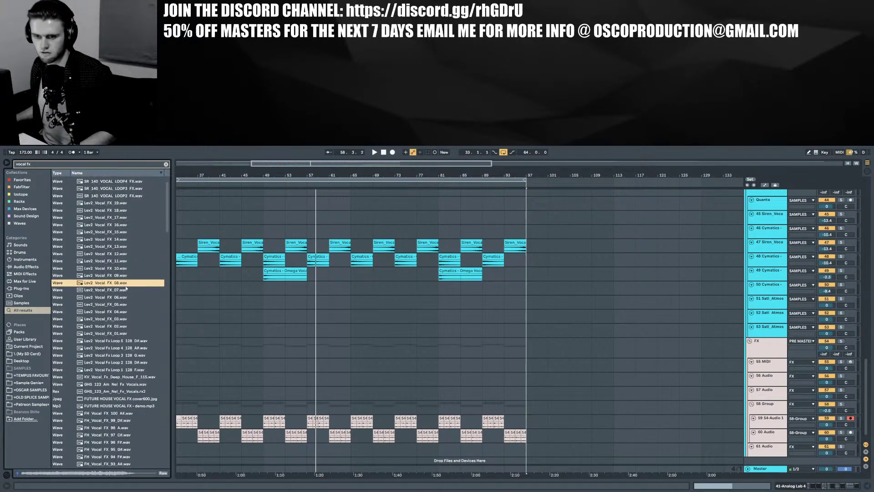
scroll(134, 287, "down", 2)
left_click(134, 282)
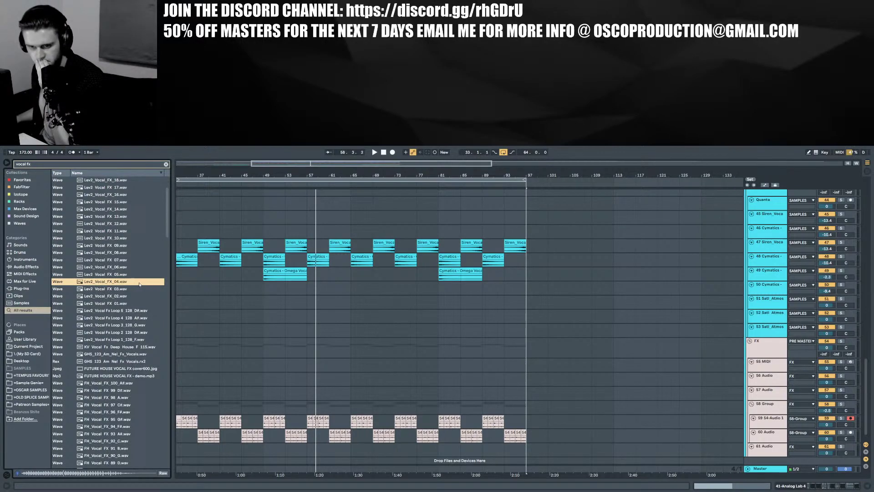
left_click(125, 289)
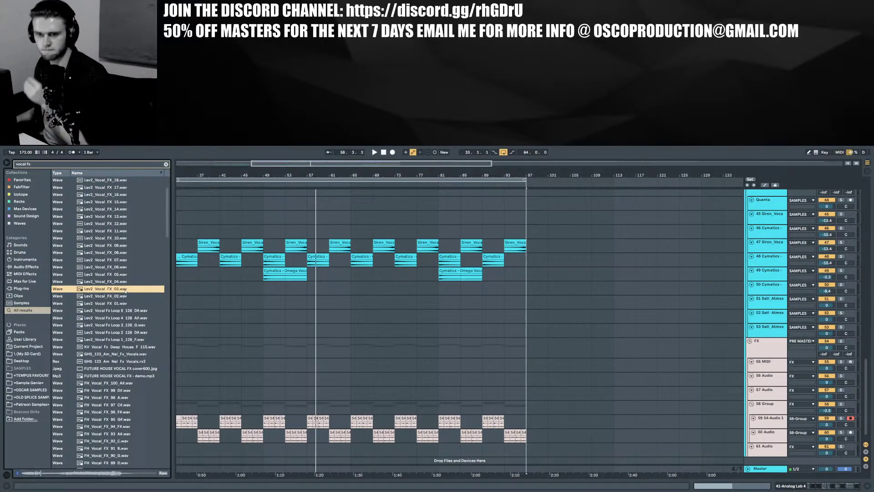
Insert a new audio track below Cymatics vocal track 49, and audition more Lev2 vocal FX samples and loops
left_click(766, 274)
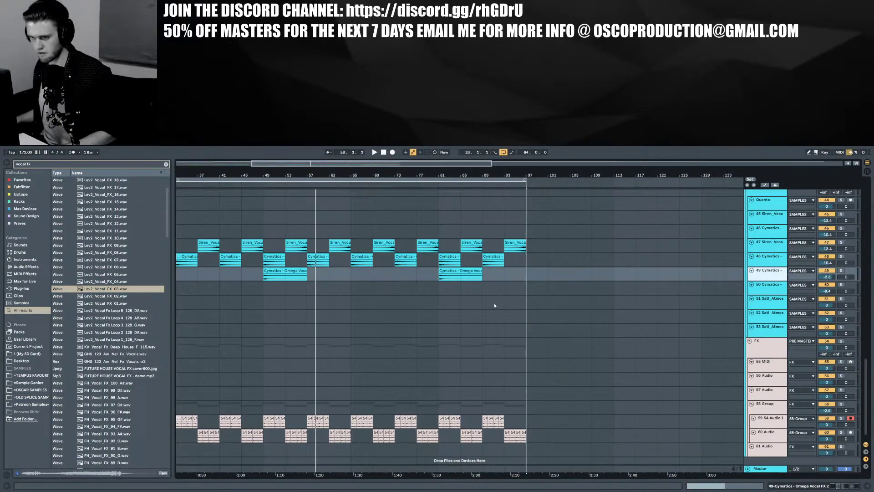
key("ctrl+t")
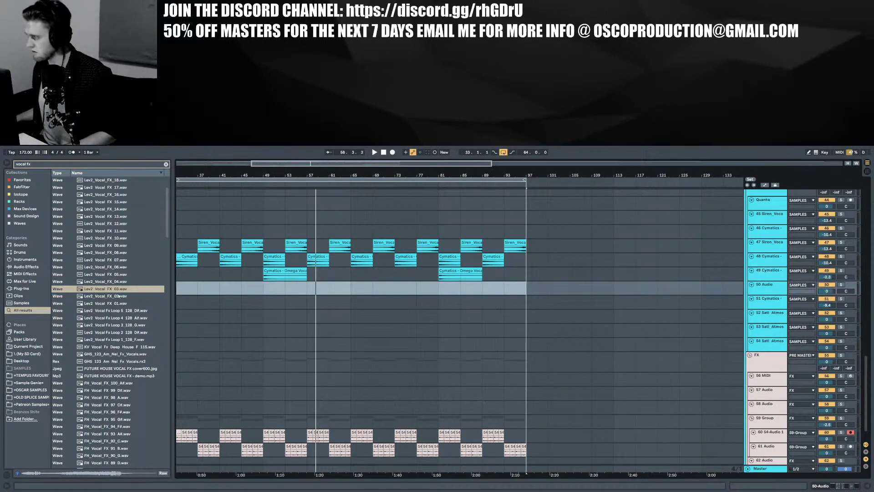
left_click(90, 290)
left_click(103, 281)
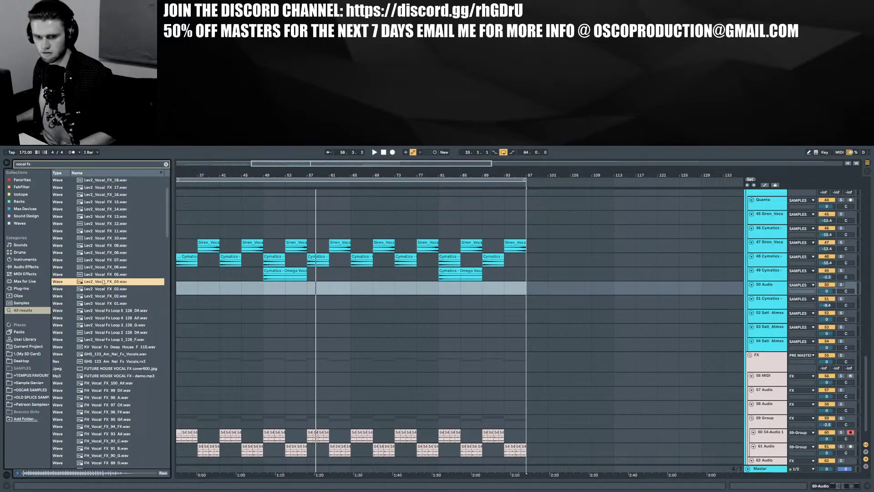
left_click(105, 310)
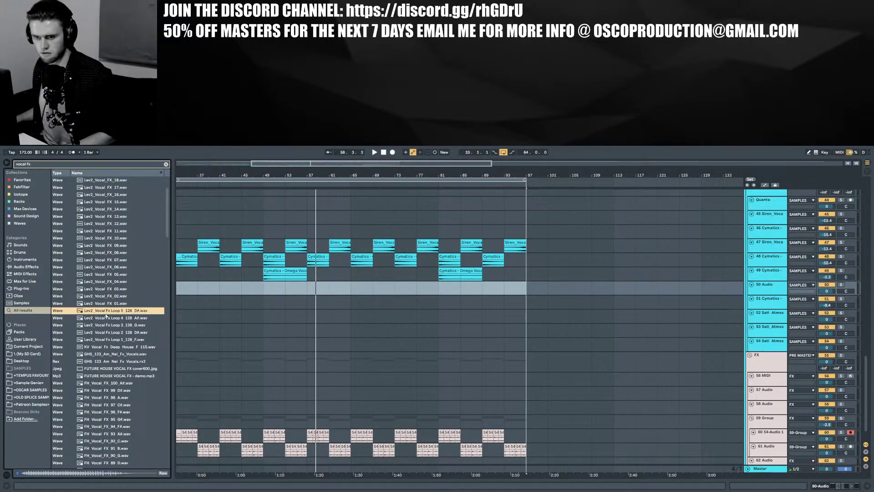
Find Waves Tune Real-Time Stereo, load it on the new audio track 50, and set its Speed and Note Transition to 0.1
key("ctrl+f")
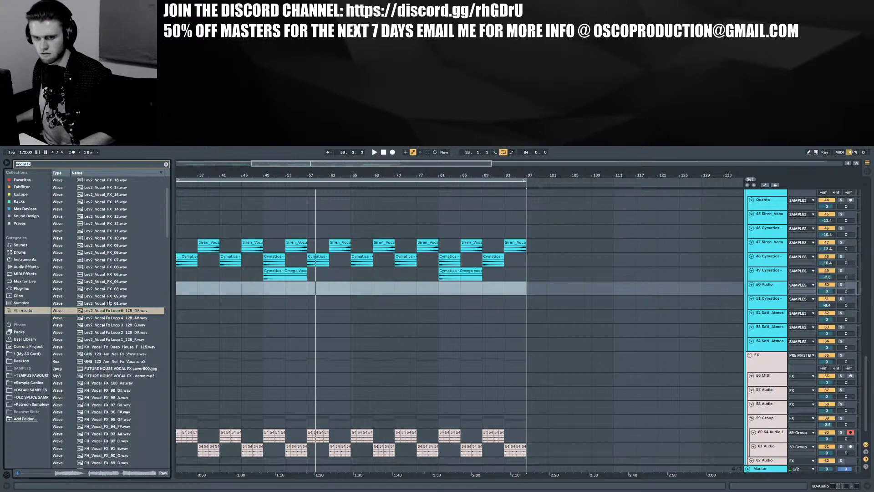
type("Real")
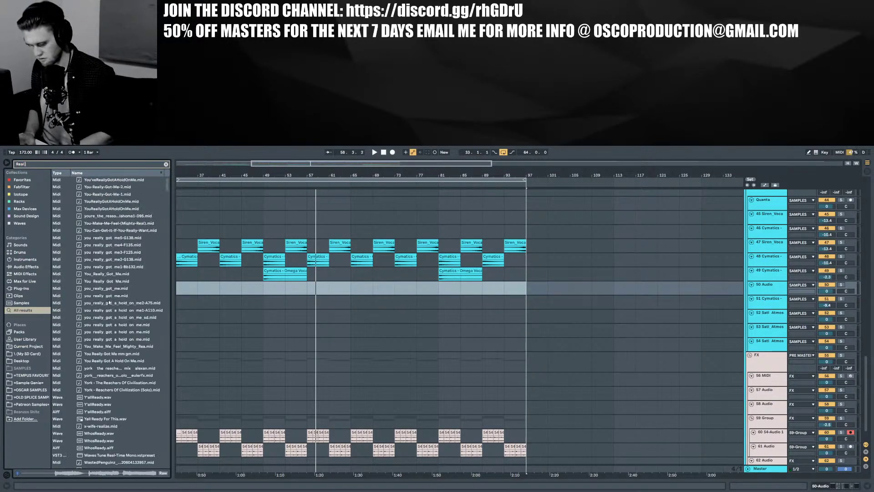
type(" Tunme")
key("BackSpace")
key("BackSpace")
left_click(107, 187)
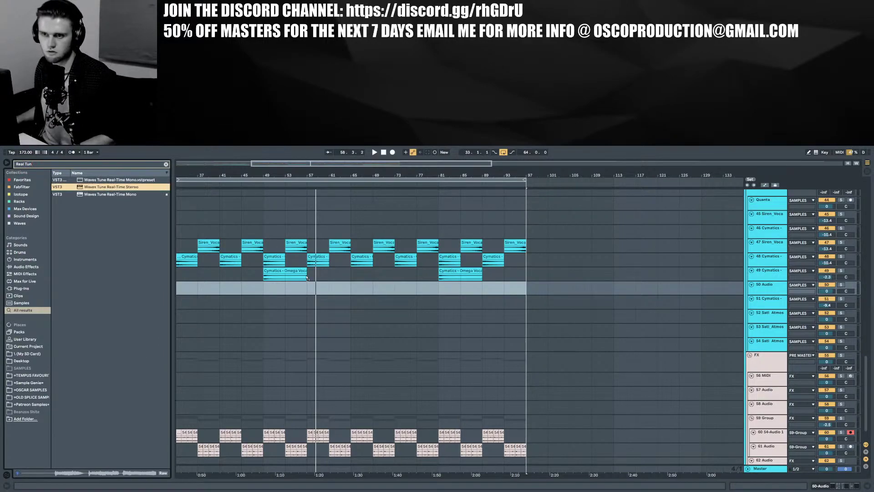
left_click_drag(308, 290, 322, 296)
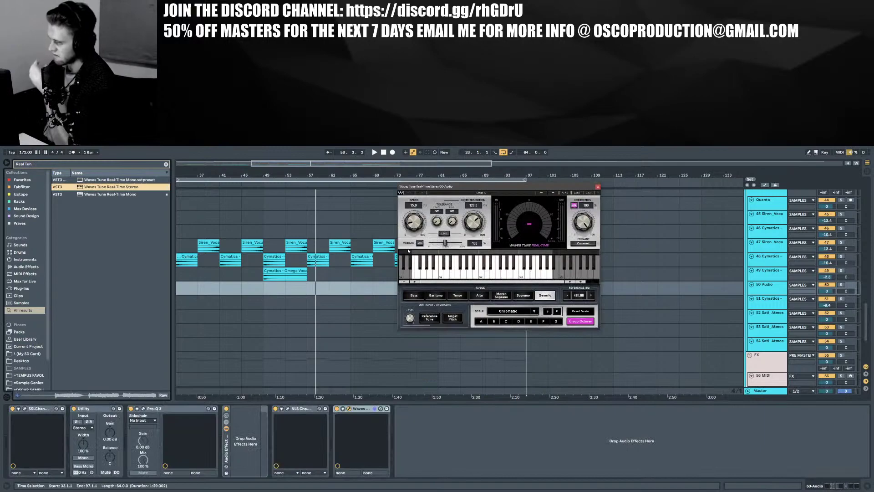
left_click_drag(478, 224, 476, 218)
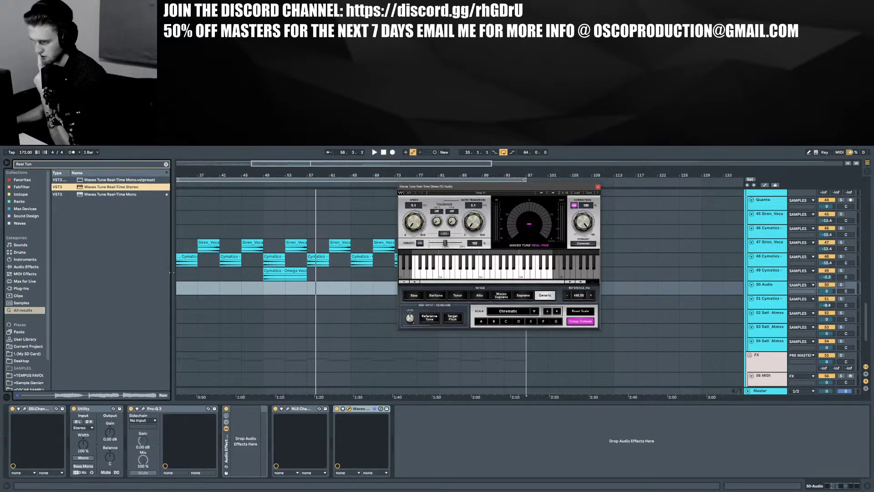
Search the library for "vocal Fx" again and audition the SR vocal pause and SR_140_VOCAL_LOOP4_FX samples
key("ctrl+f")
type("voc")
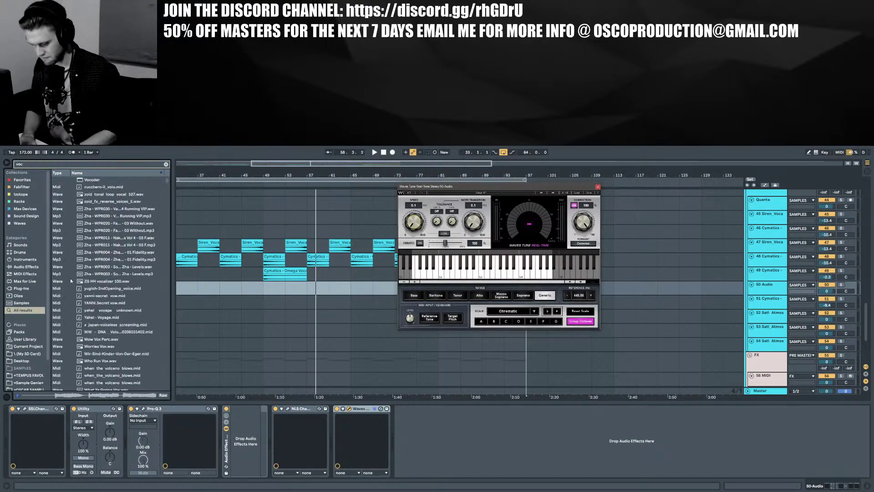
type("al Fx")
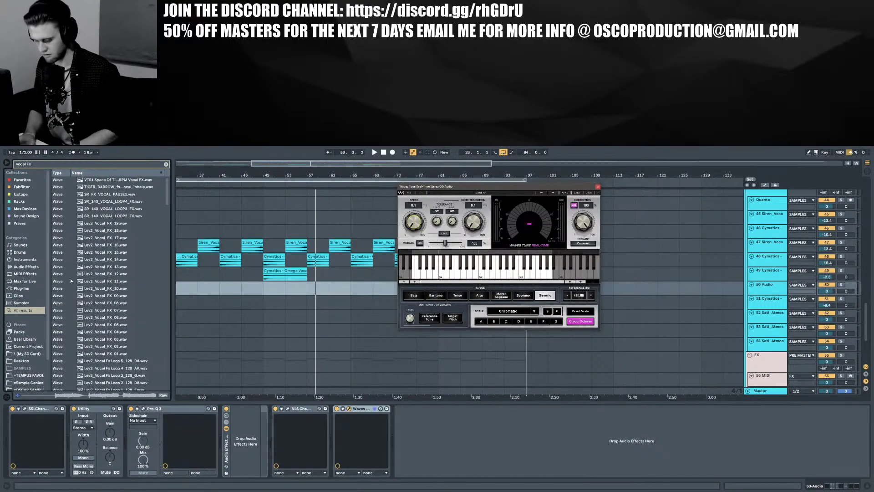
left_click(120, 193)
left_click(121, 202)
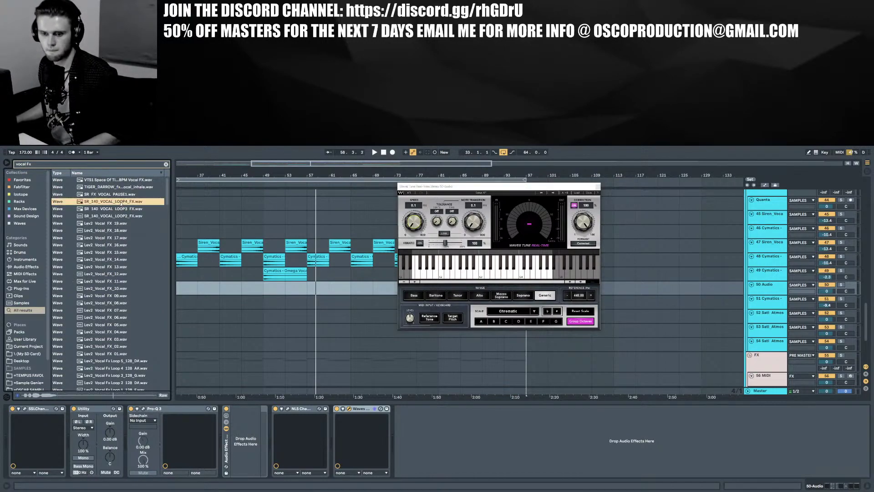
Audition samples further down the FH_Vocal_FX series, including 46_C, 38_E and 34_E
scroll(129, 241, "down", 10)
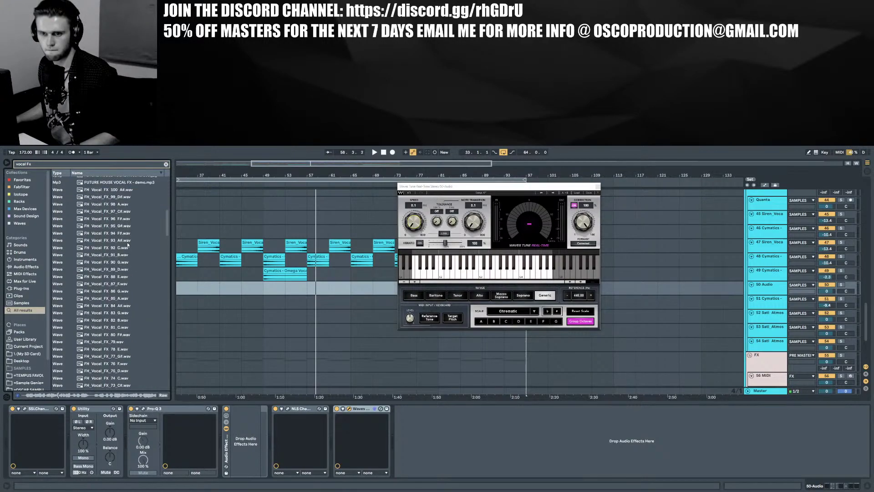
left_click(128, 246)
scroll(140, 258, "down", 3)
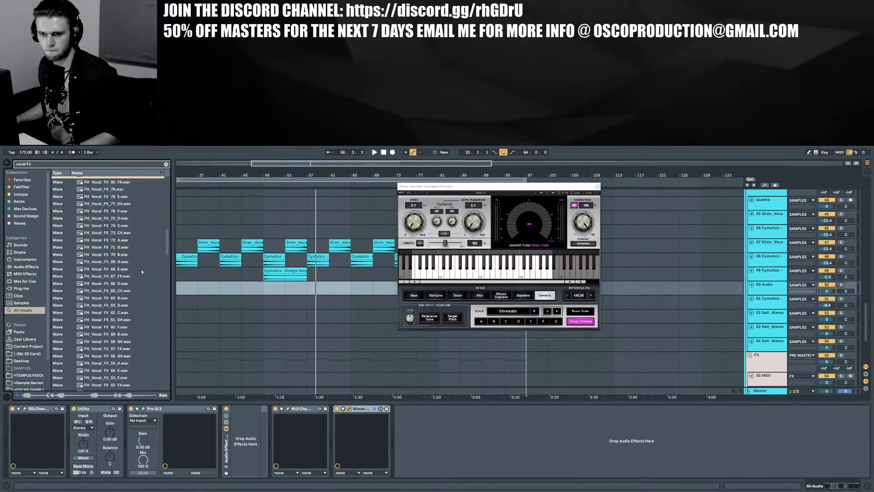
left_click(136, 261)
scroll(136, 266, "down", 2)
left_click(136, 268)
scroll(142, 283, "down", 4)
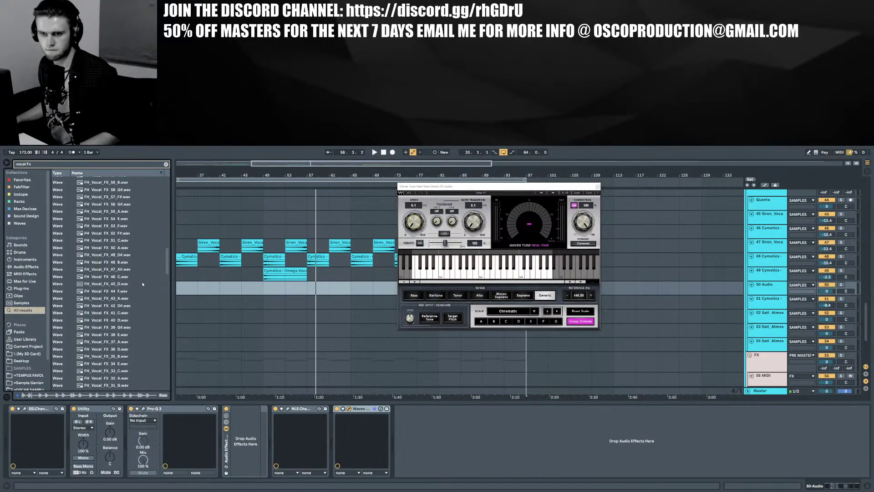
left_click(142, 277)
scroll(143, 280, "down", 1)
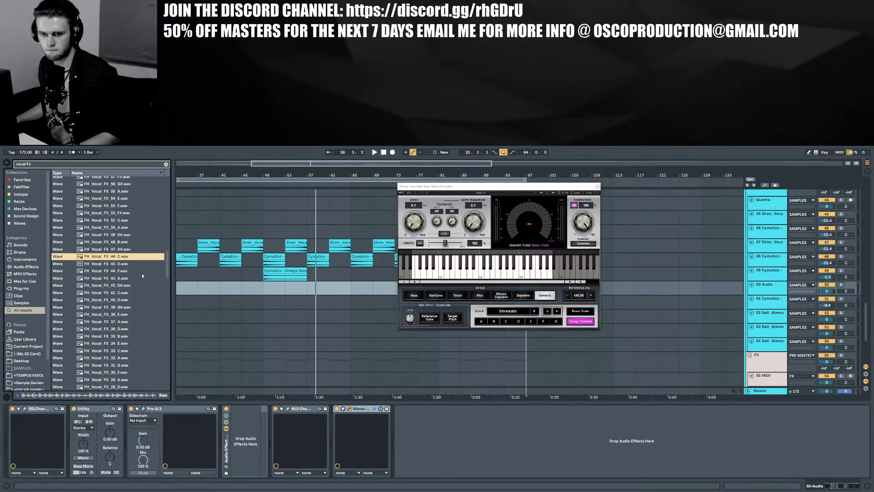
left_click(131, 314)
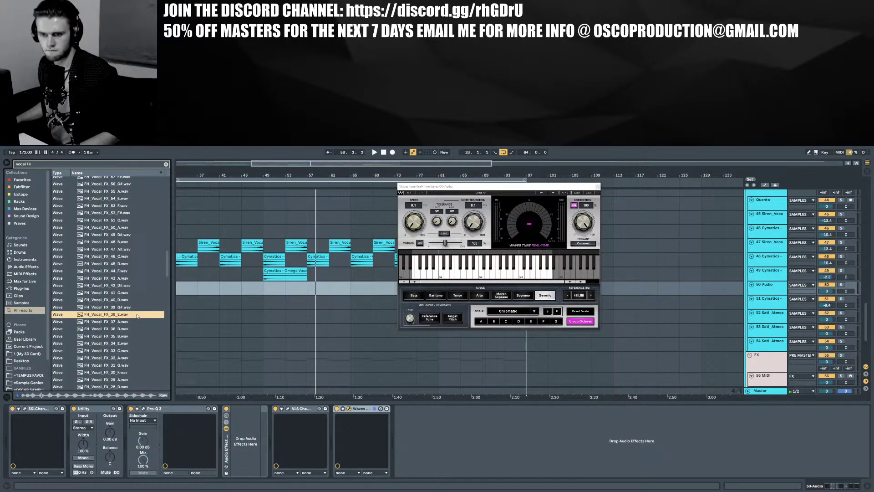
scroll(131, 322, "down", 1)
left_click(136, 323)
scroll(137, 330, "down", 1)
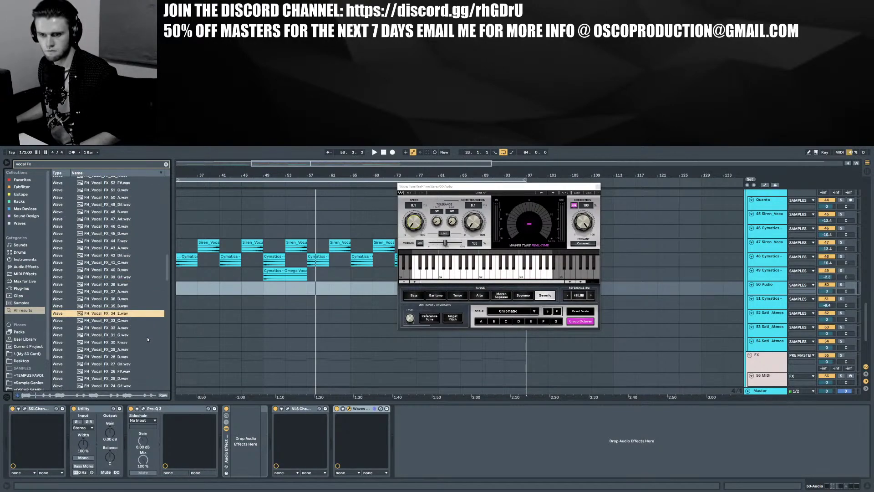
scroll(137, 332, "down", 1)
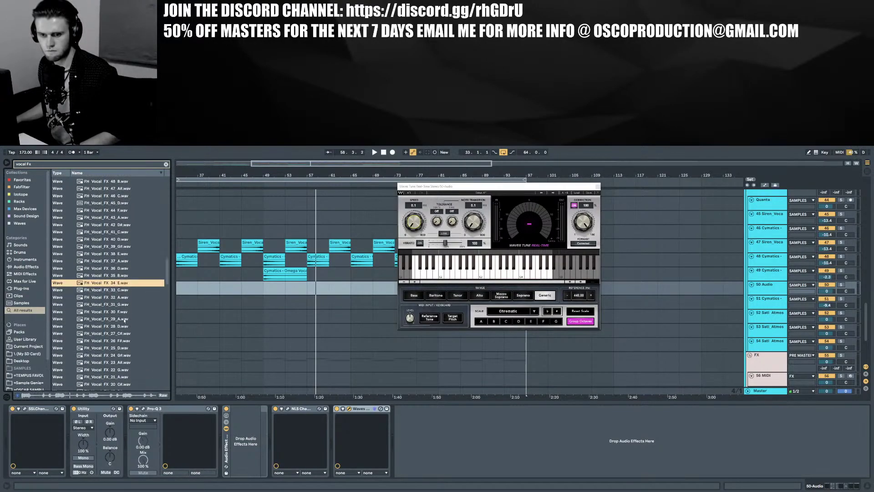
Compare one more FH vocal sample, and place FH_Vocal_FX_34_E on audio track 50 at bar 57
left_click(121, 326)
left_click(116, 282)
left_click_drag(225, 292, 314, 288)
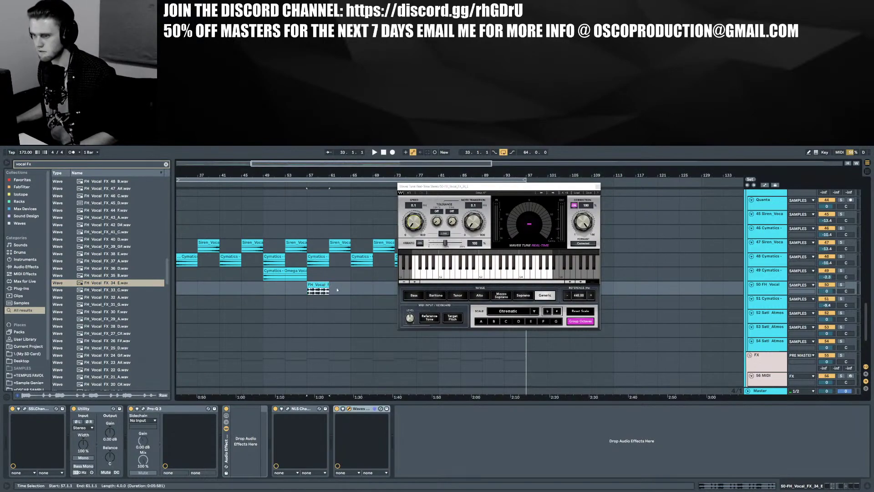
Set the grid to 1/4 and cut the FH_Vocal_FX_34_E clip down to its first beat at bar 57
scroll(316, 284, "up", 5, "ctrl")
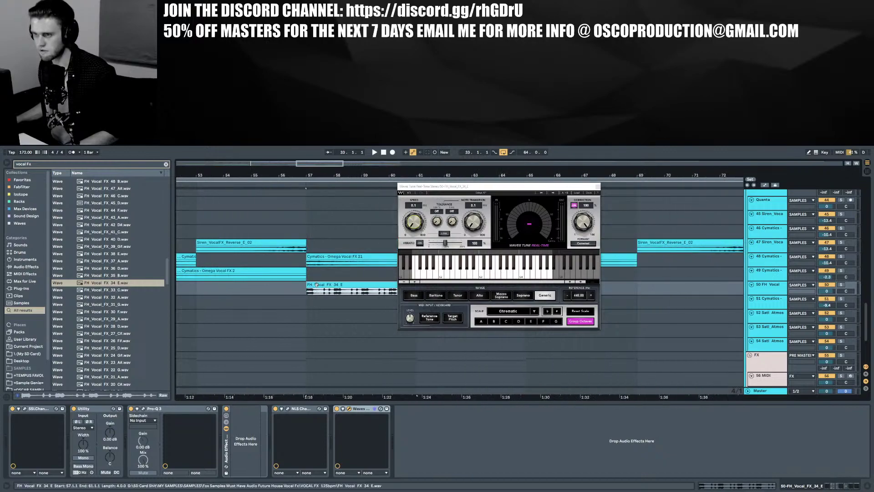
right_click(316, 284)
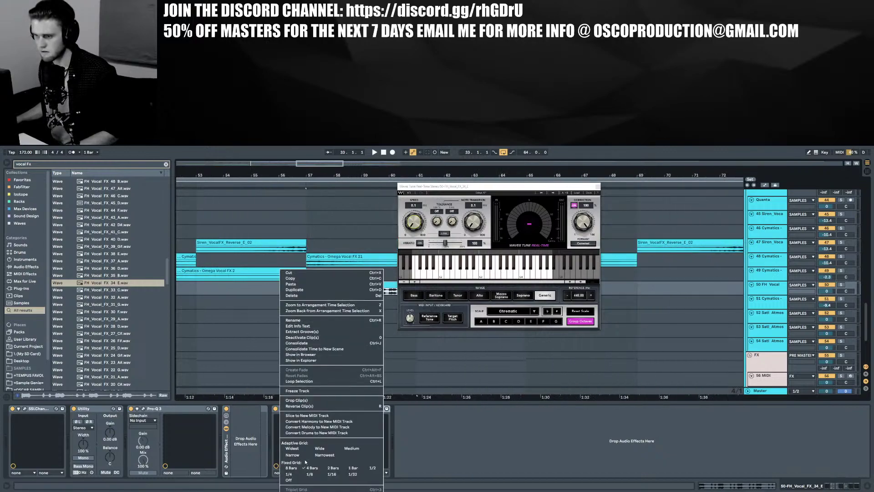
left_click(289, 475)
left_click_drag(318, 295, 309, 294)
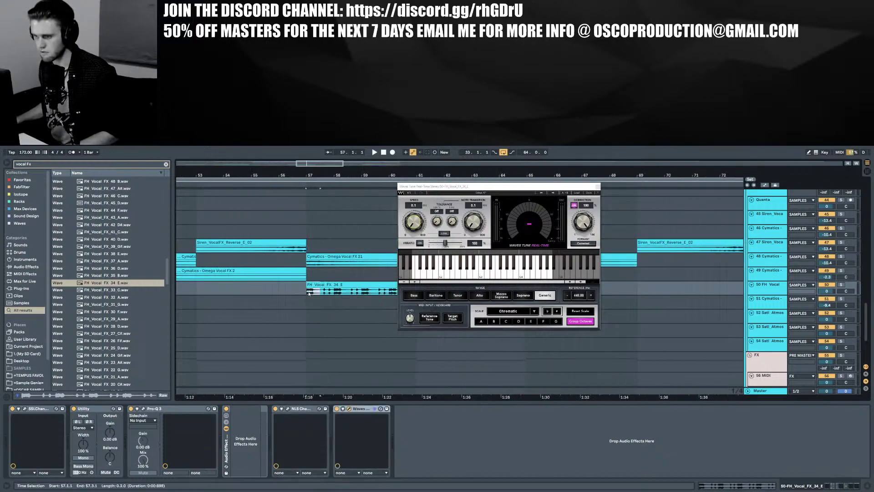
left_click(311, 286)
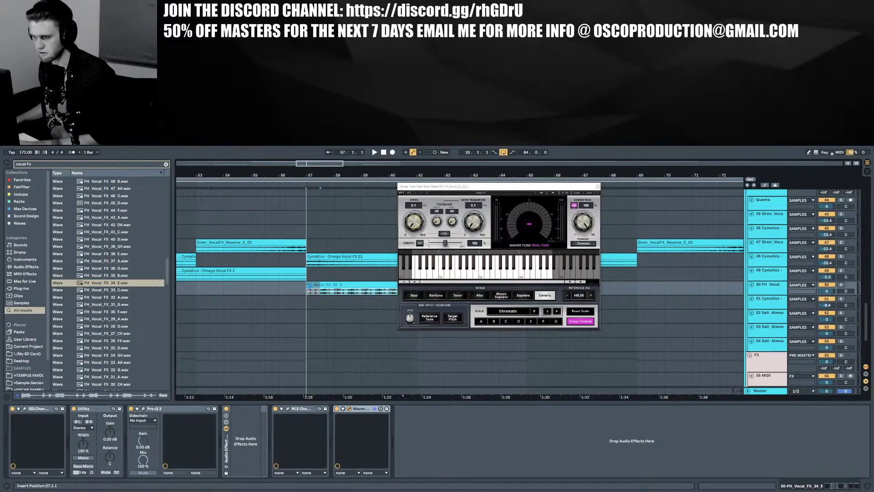
left_click_drag(314, 290, 326, 290)
key("Delete")
left_click(332, 285)
key("Delete")
left_click(310, 285)
Move the clip's sample start to just before the vocal hit, set the grid to 1/8, and shorten the clip to end at 57.1.3
double_click(309, 293)
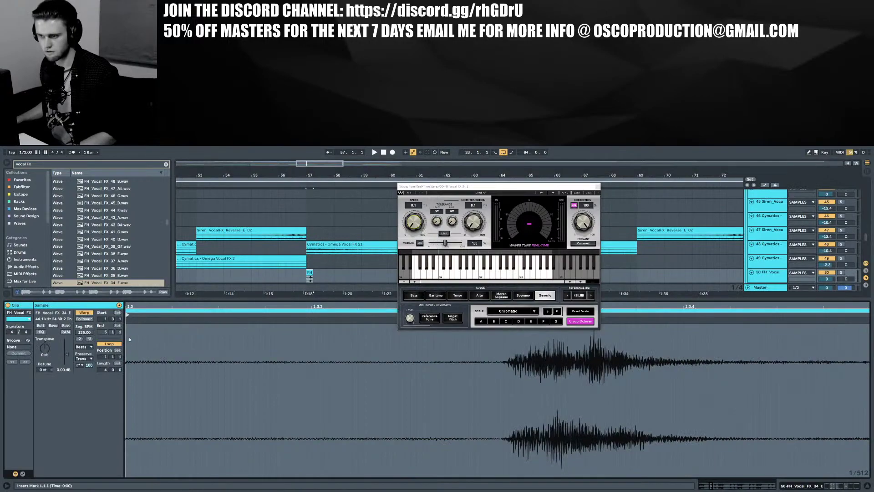
left_click_drag(130, 316, 491, 318)
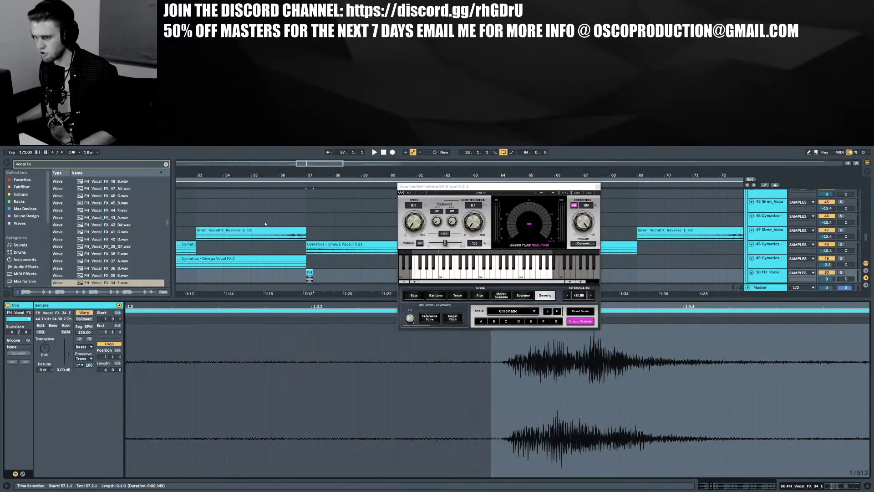
left_click_drag(303, 170, 306, 202)
right_click(349, 270)
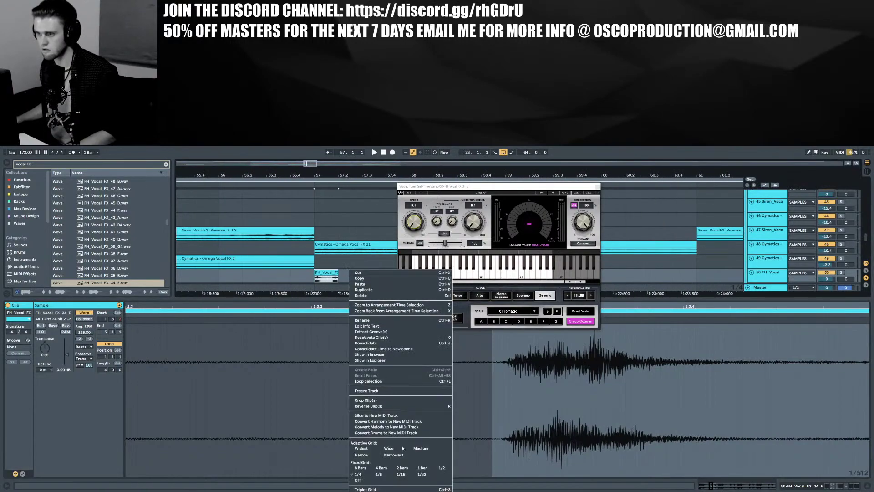
left_click(387, 476)
left_click_drag(338, 273, 328, 273)
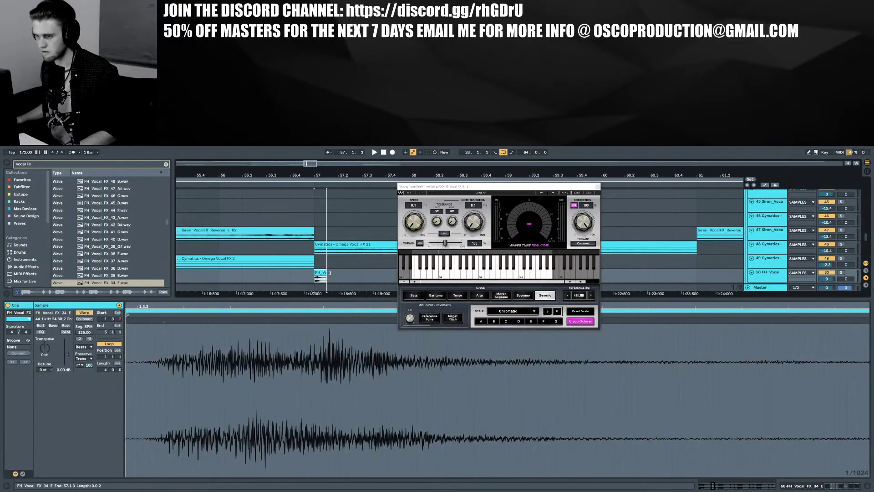
Play the trimmed vocal and set the Waves Tune Real-Time scale to E Harmonic Minor
key("space")
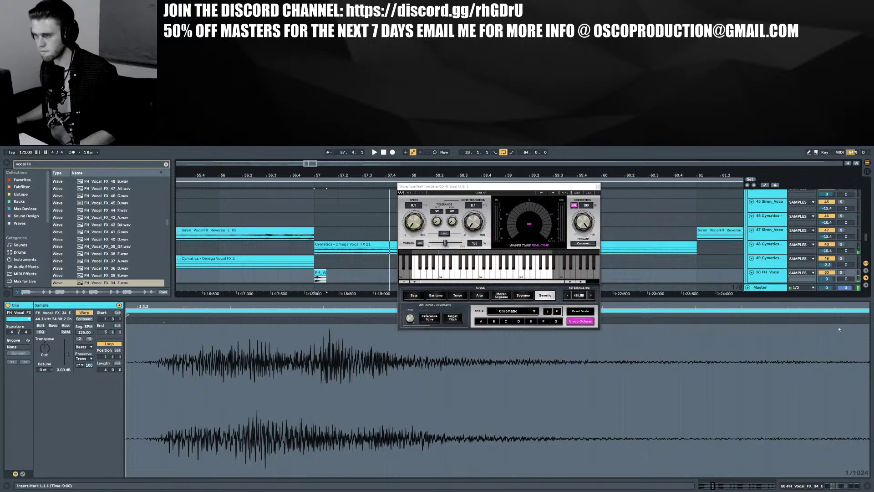
left_click(867, 487)
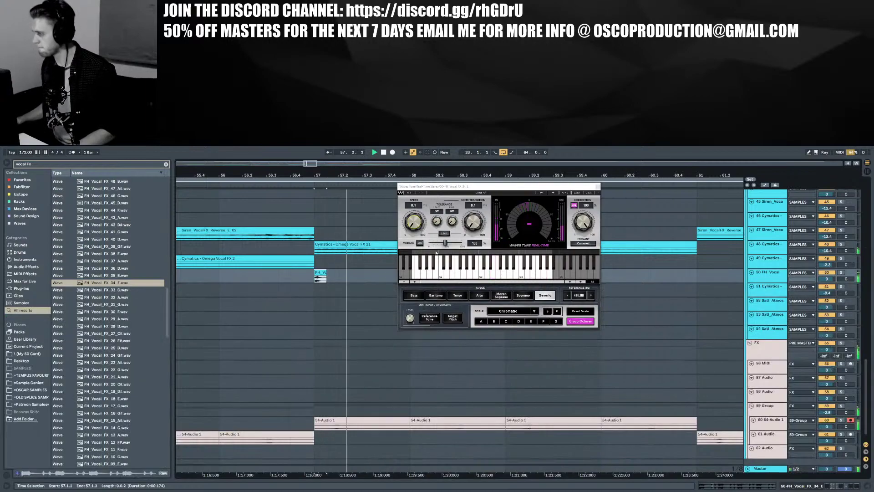
left_click(530, 321)
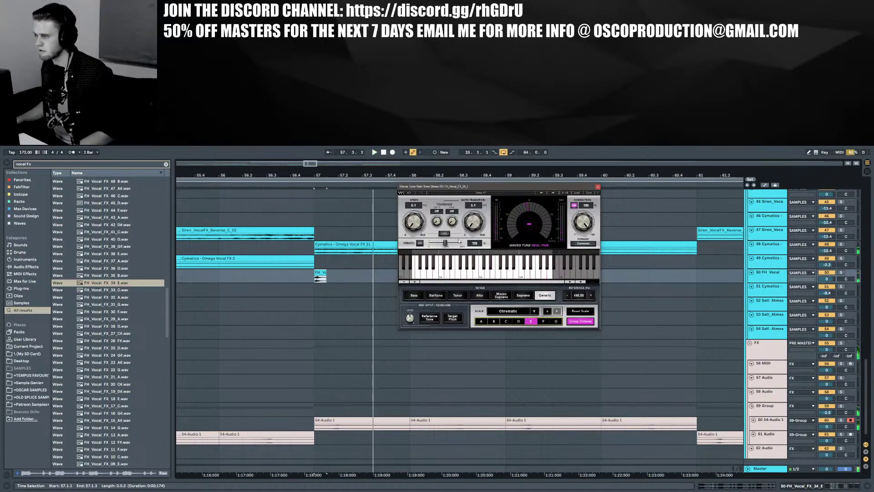
left_click(532, 309)
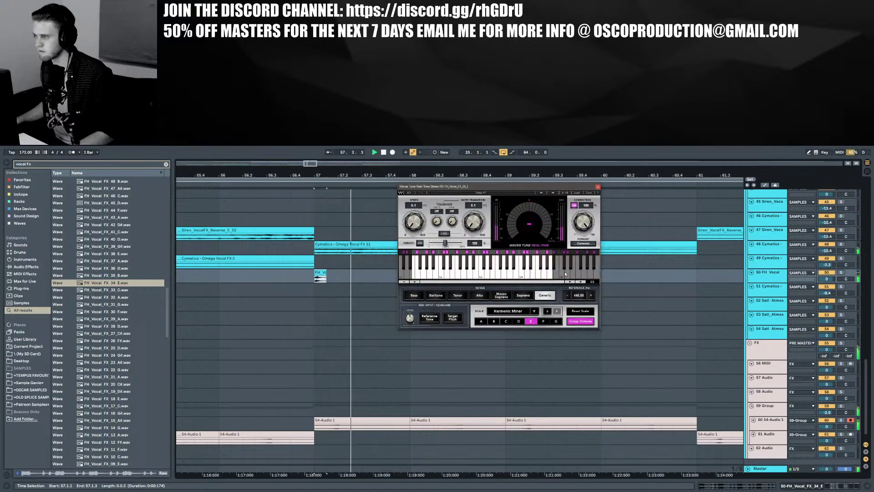
Transpose the short vocal clip by -12 st and change its warp mode to Complex while listening to it
left_click_drag(309, 174, 312, 132)
left_click(314, 277)
double_click(314, 275)
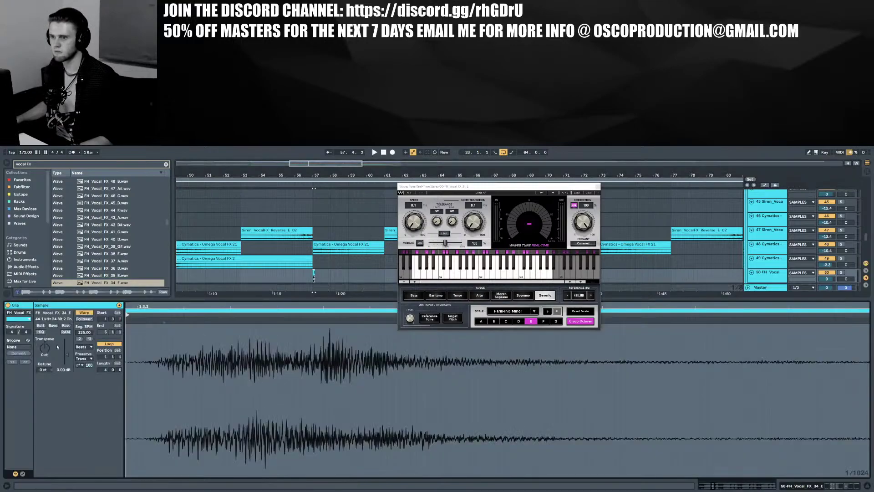
key("space")
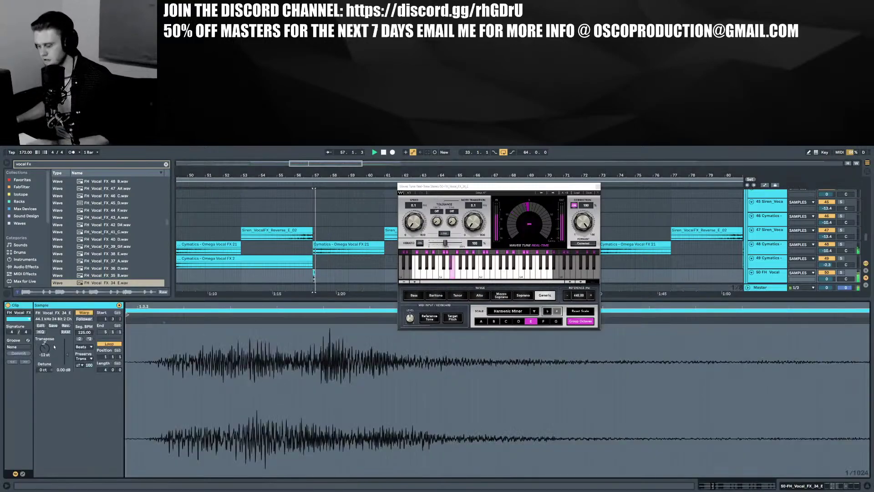
left_click(85, 347)
left_click(85, 374)
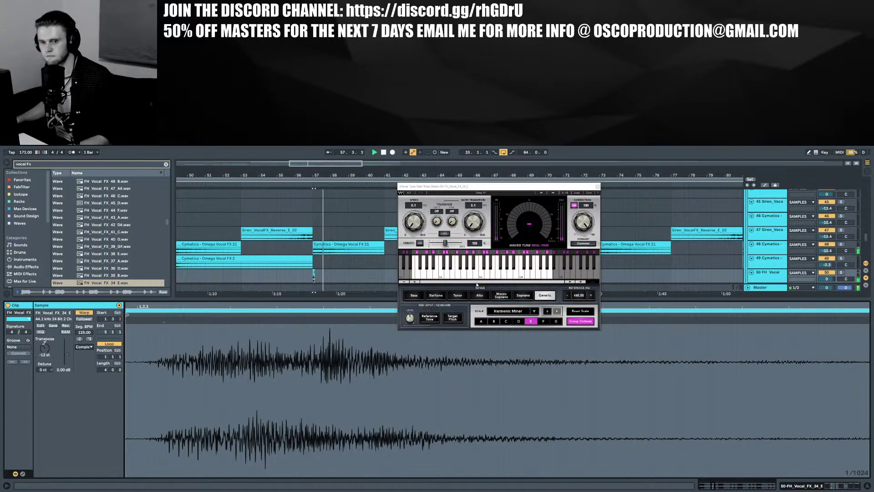
left_click(867, 485)
Move the short vocal clip from bar 57 to bar 41 on track 50
left_click_drag(296, 175, 382, 154)
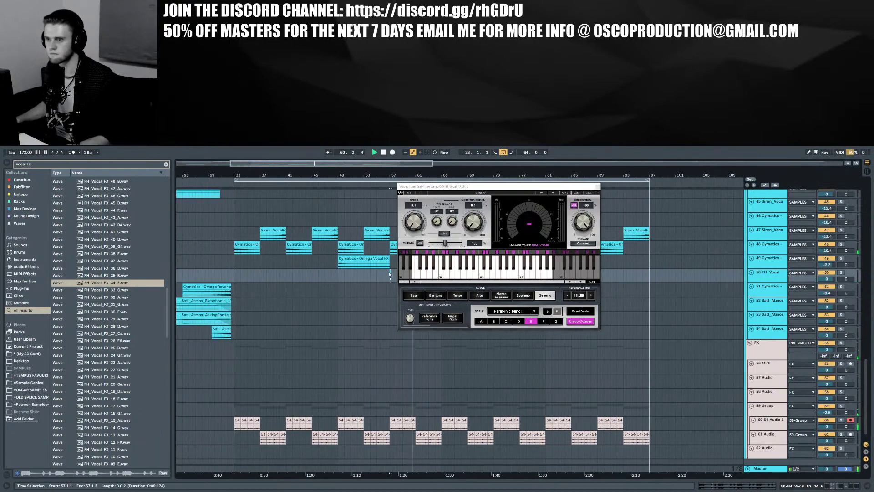
left_click(292, 270)
left_click(286, 273)
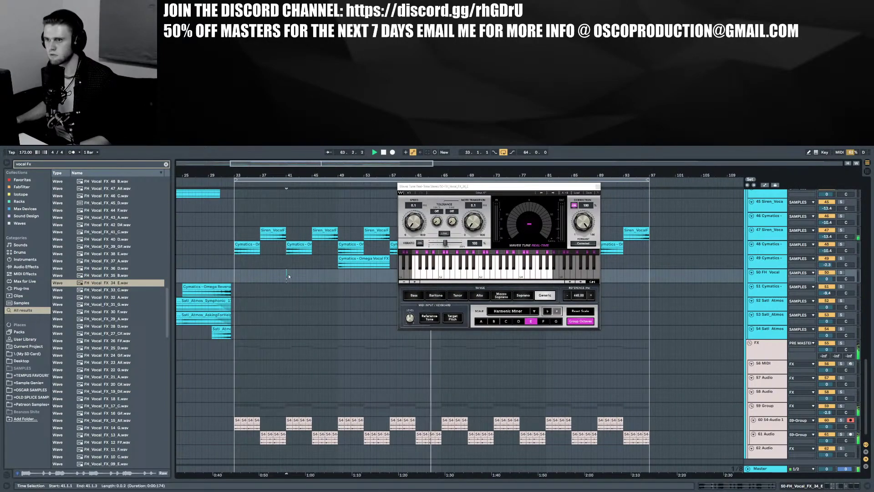
left_click_drag(286, 175, 304, 154)
key("plus")
key("plus")
key("plus")
key("plus")
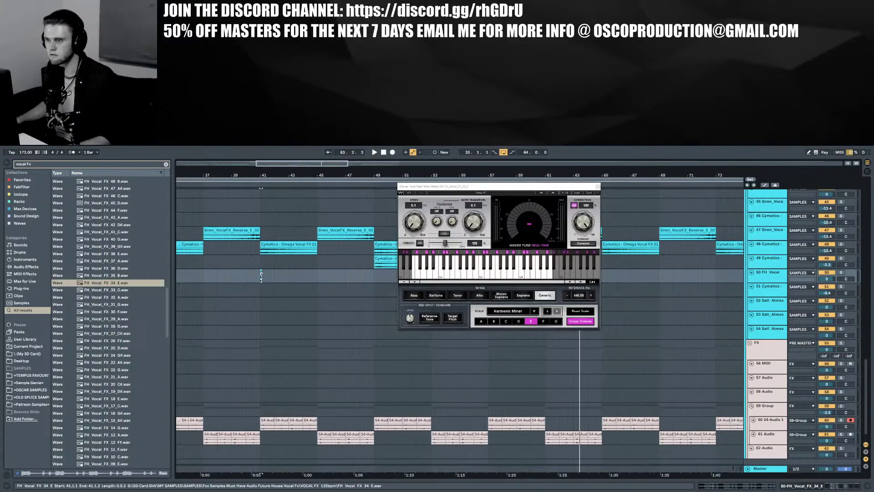
key("minus")
key("minus")
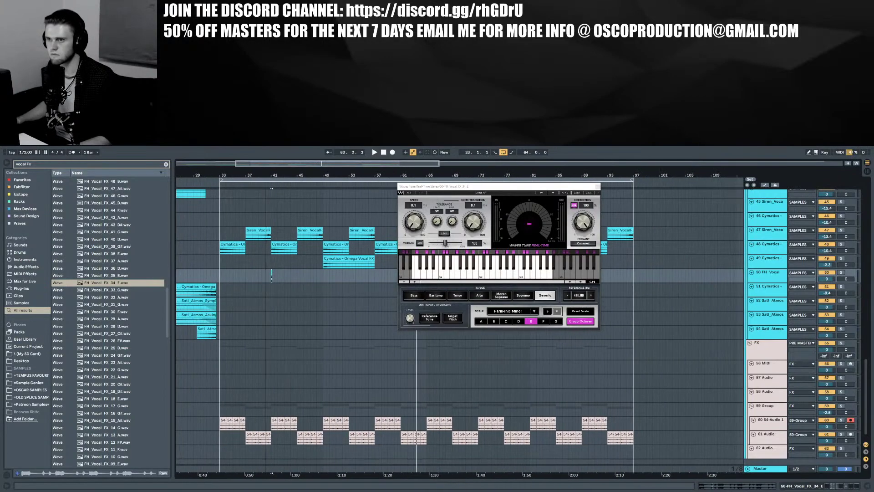
Set the grid to 4 bars and duplicate bars 33 to 49 of track 50 directly after themselves
right_click(323, 275)
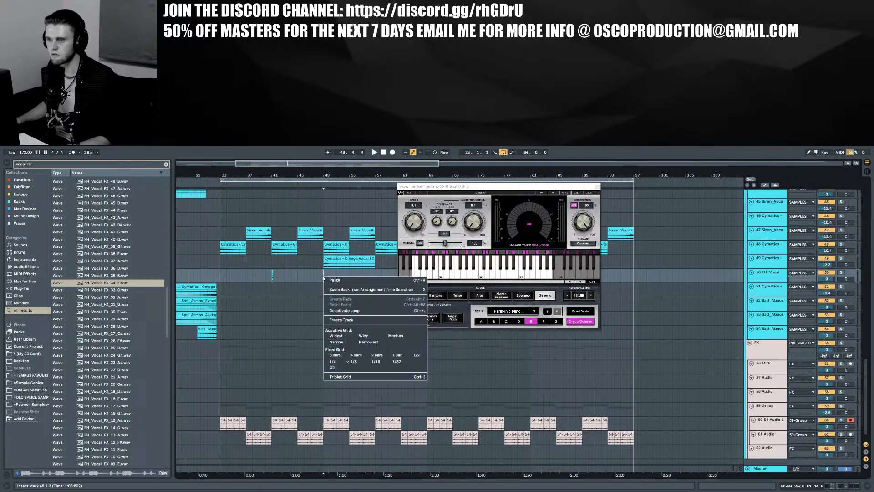
left_click(353, 358)
left_click_drag(321, 274, 220, 275)
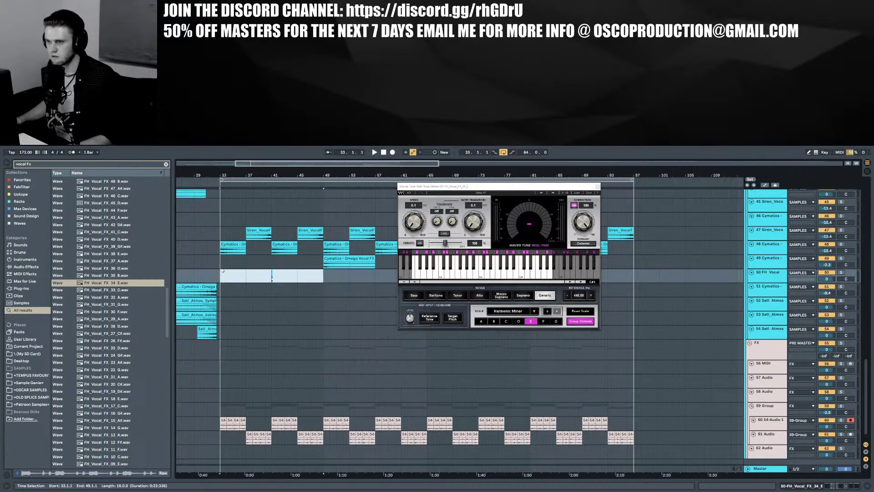
key("ctrl+d")
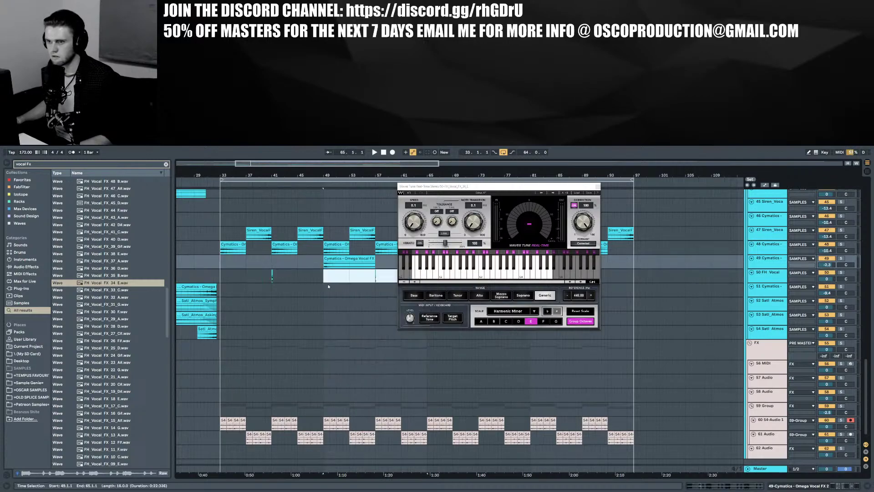
Shift the sample start of the bar 57 vocal clip to a different vocal hit, auditioning it with track 50 soloed and in the mix
double_click(375, 272)
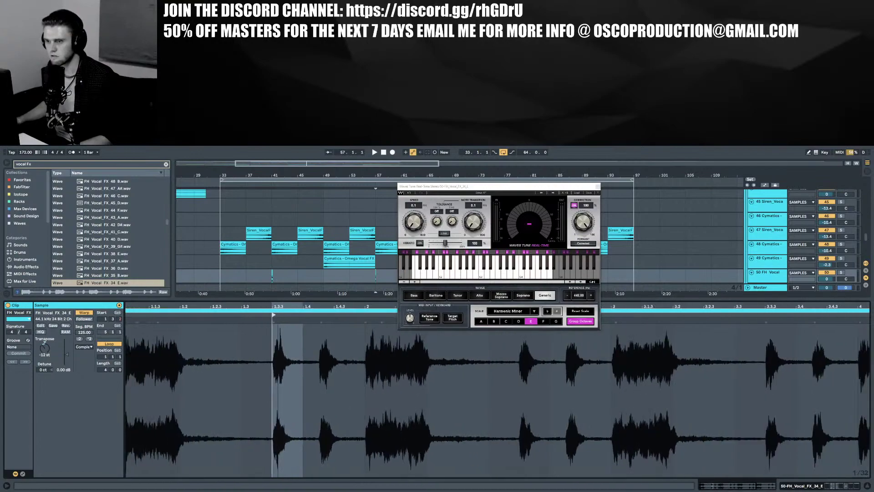
key("space")
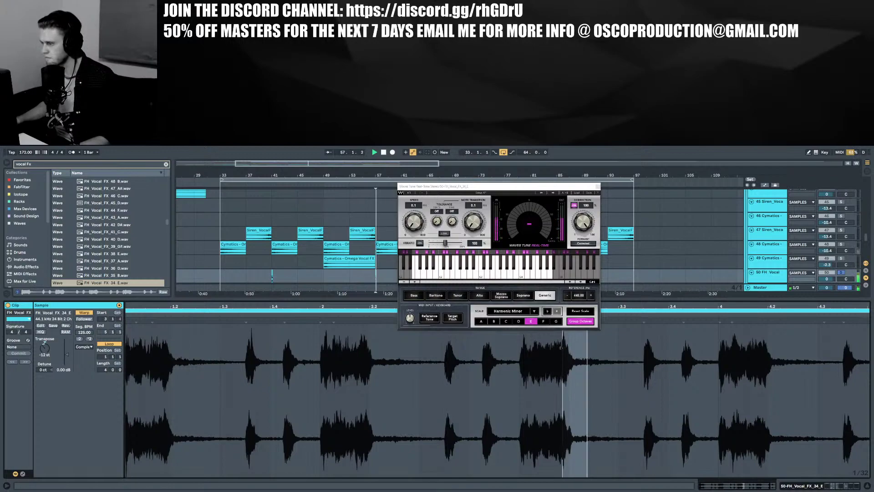
left_click_drag(553, 348, 561, 348)
key("space")
key("space")
key("space")
key("space")
key("space")
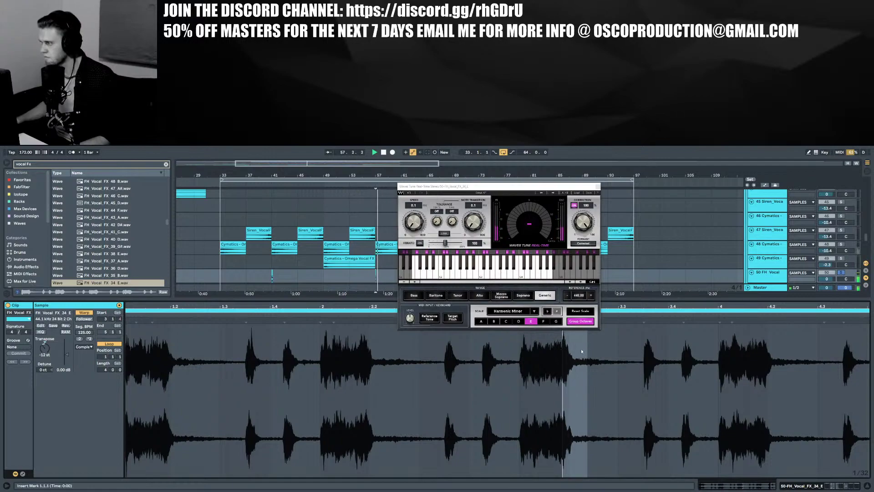
key("s")
key("space")
key("space")
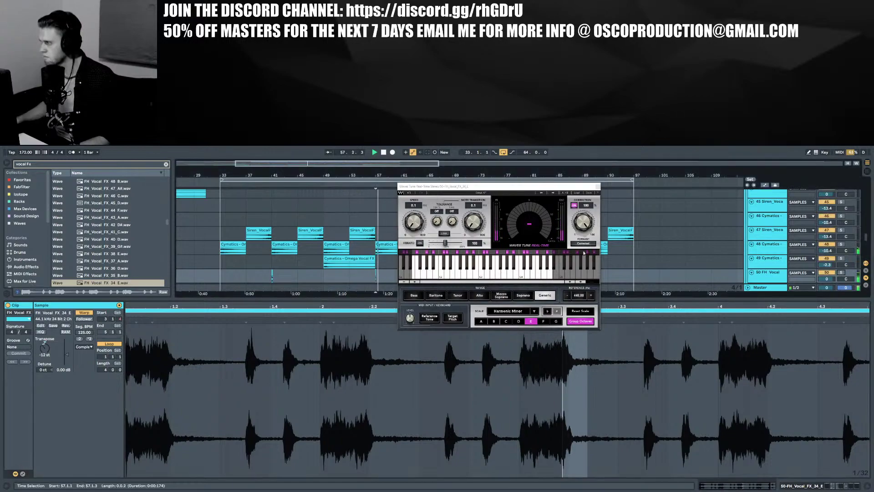
Close the Waves Tune window and duplicate bars 33 to 65 of track 50 so the vocal pattern runs to bar 97
left_click(597, 186)
scroll(416, 252, "down", 1)
left_click_drag(427, 253, 221, 257)
key("ctrl+d")
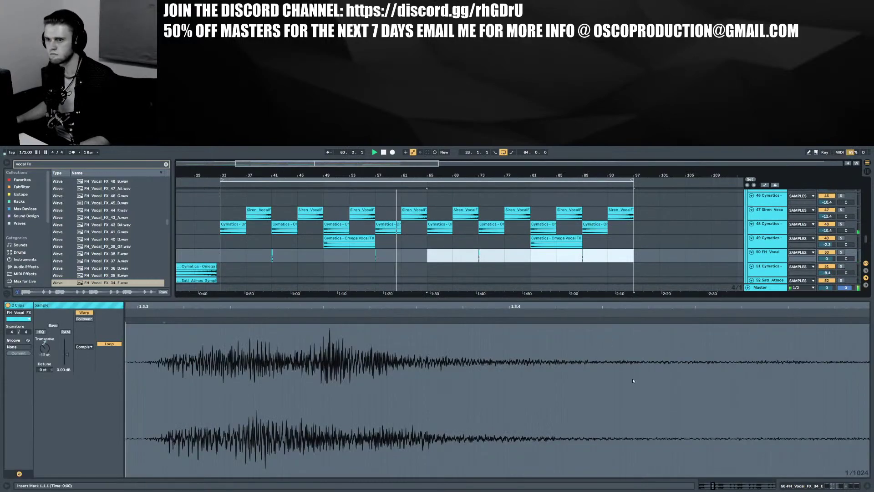
key("ctrl+alt+l")
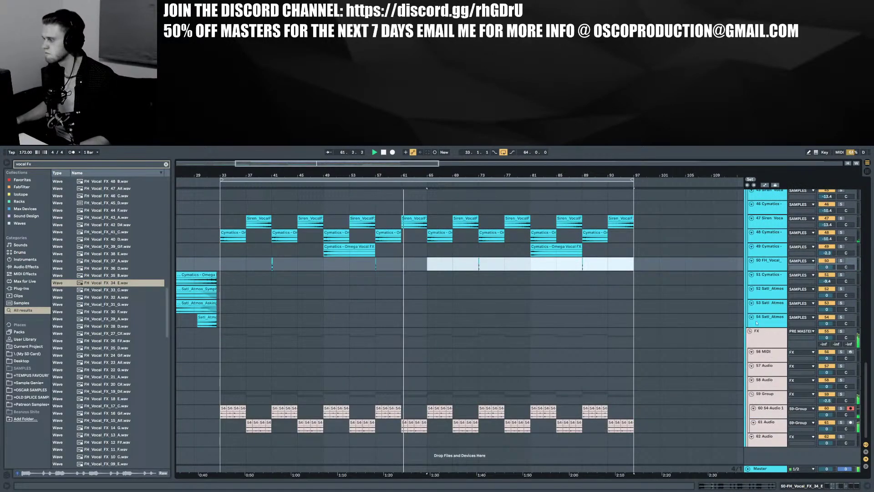
Insert a new audio track below track 50 and audition FH_Vocal_FX_30_F and another sample further down the list
left_click(760, 266)
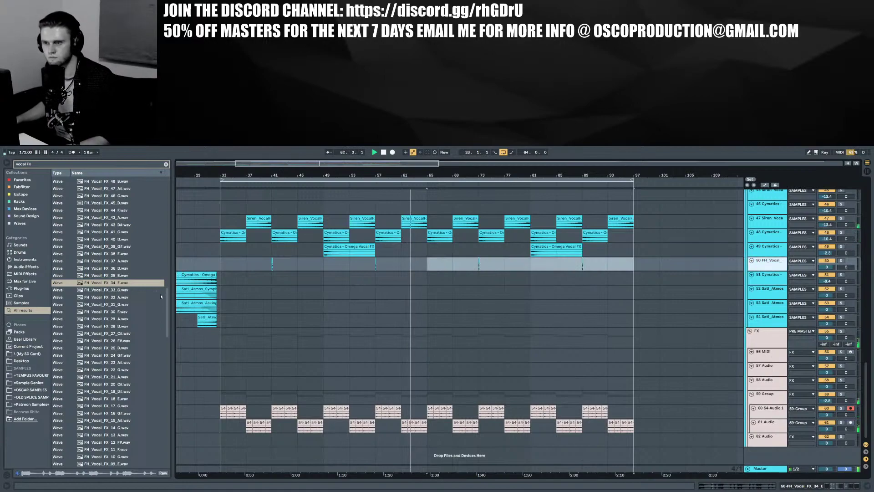
key("ctrl+t")
scroll(122, 300, "down", 2)
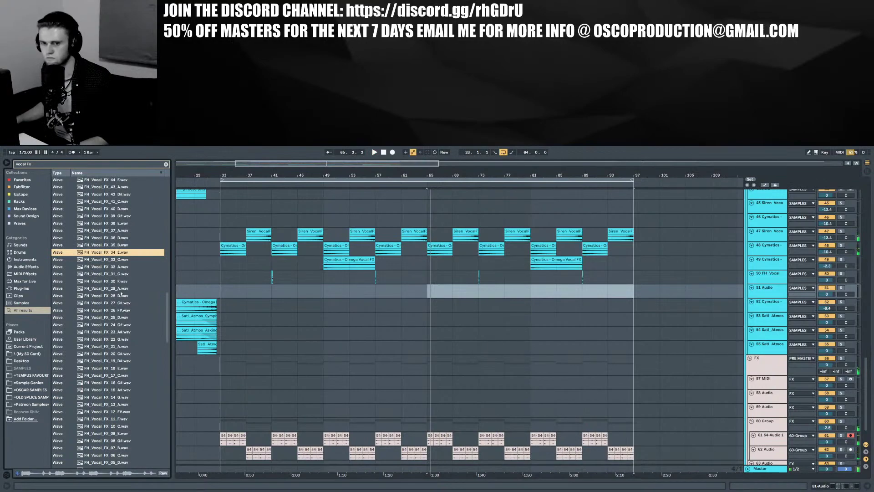
left_click(113, 281)
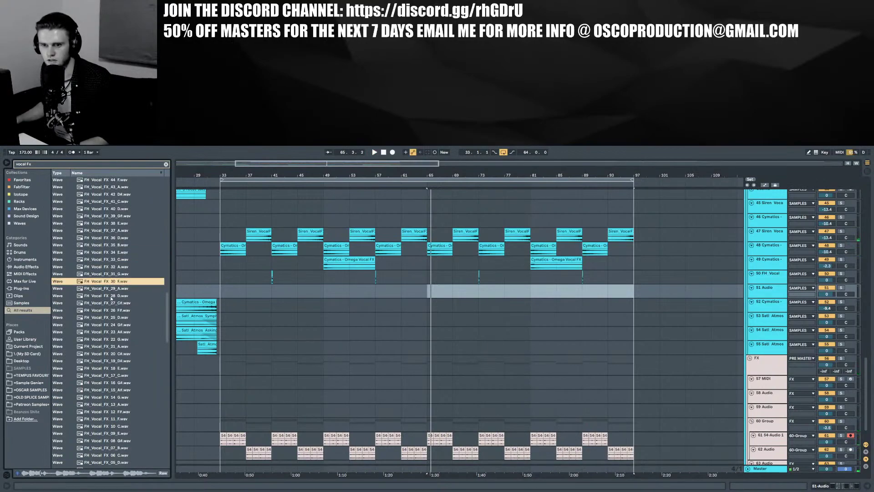
scroll(113, 301, "down", 5)
left_click(114, 313)
Audition ENE_170_Vocal_FX_02 and the Cymatics Omega reverse FX 6 - D sample, and select the Siren vocal track 47
scroll(115, 314, "down", 12)
left_click(116, 314)
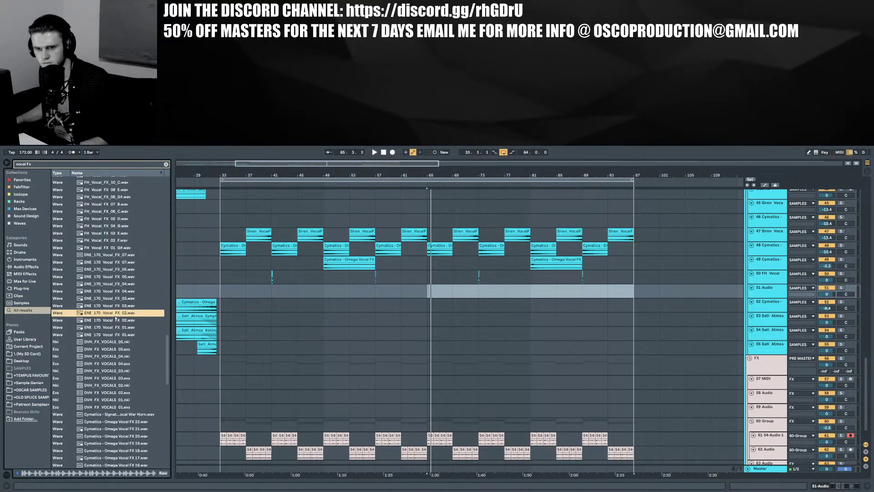
scroll(116, 318, "down", 4)
scroll(128, 301, "down", 15)
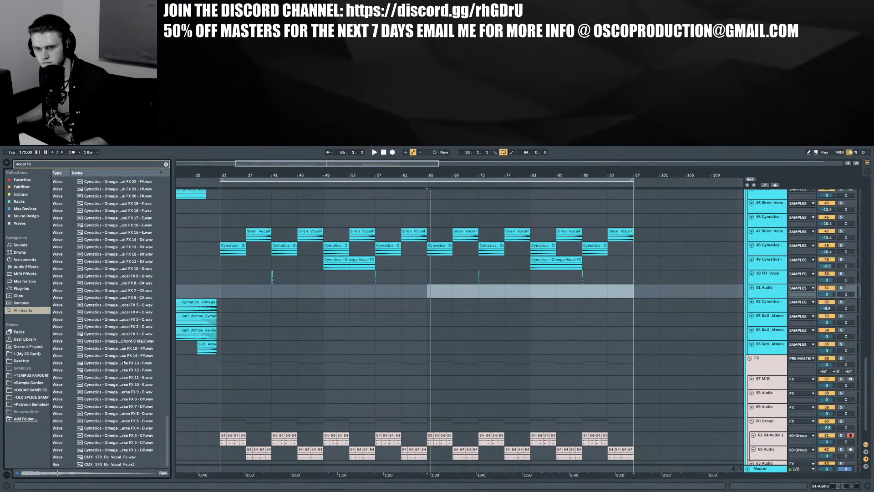
left_click(119, 412)
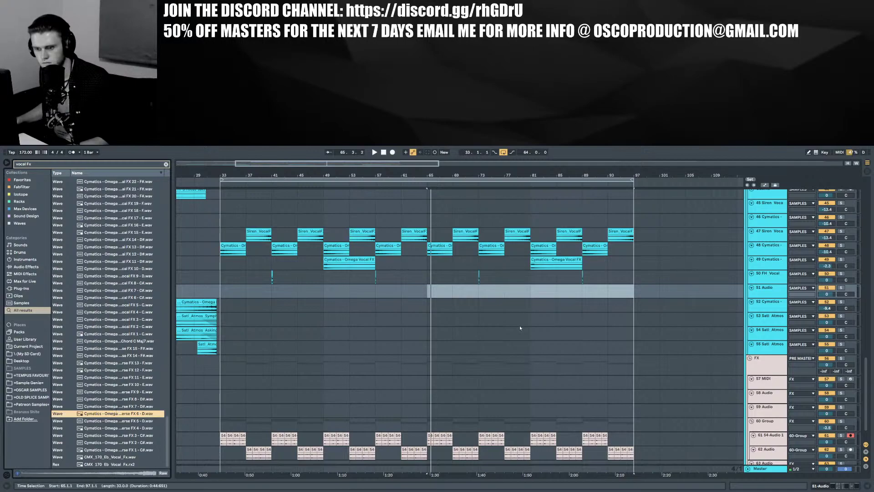
left_click(764, 232)
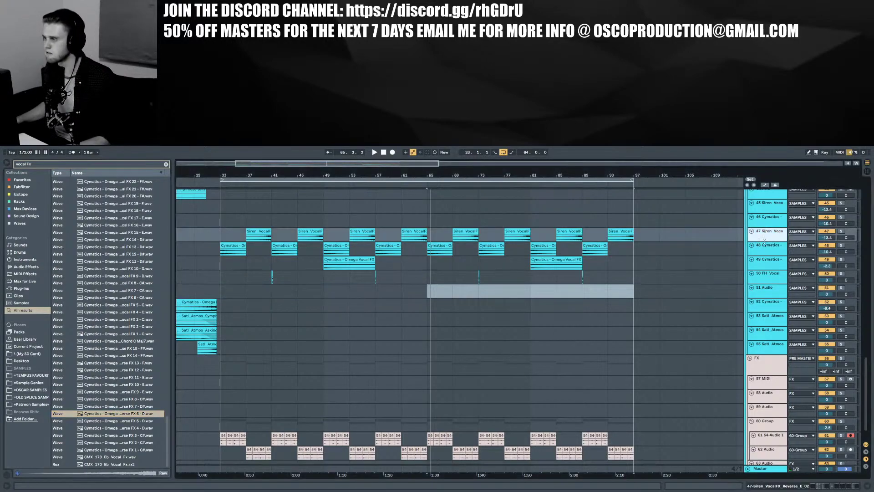
Audition the Cymatics Omega Vocal Reverse FX 9 - E sample and place it on track 51 at bar 48, using a 1 Bar grid
left_click(764, 288)
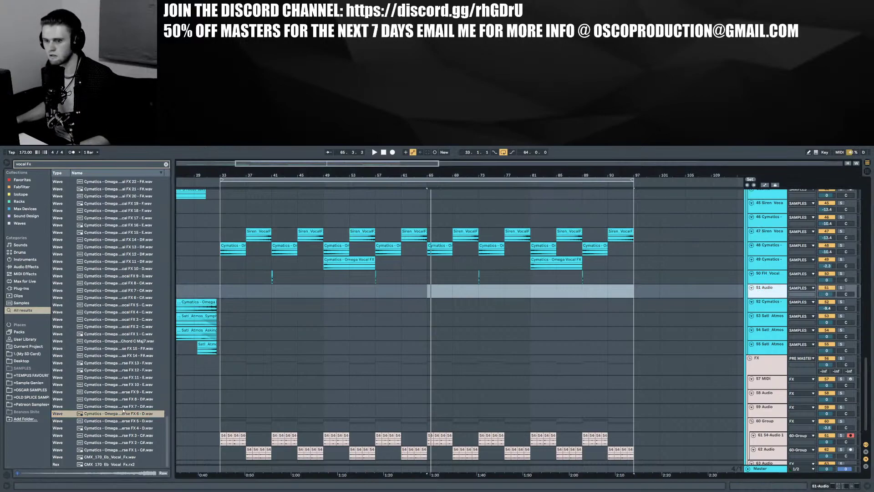
left_click(138, 391)
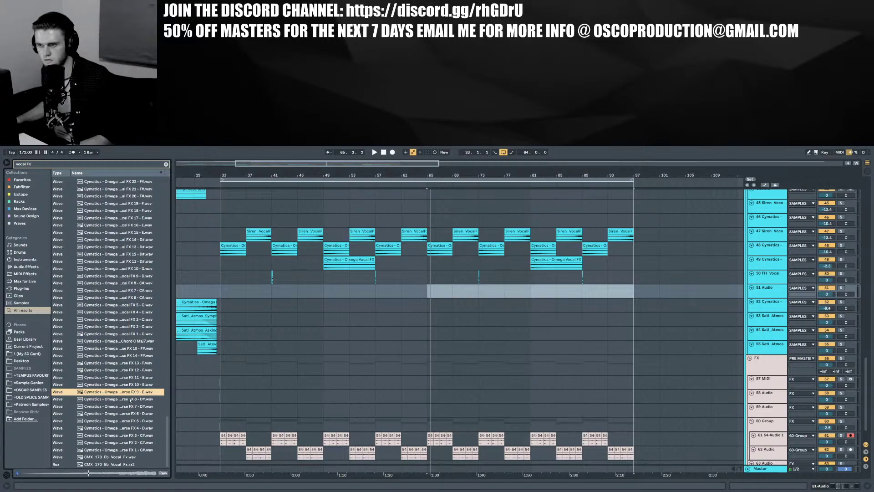
left_click_drag(133, 393, 318, 287)
right_click(318, 286)
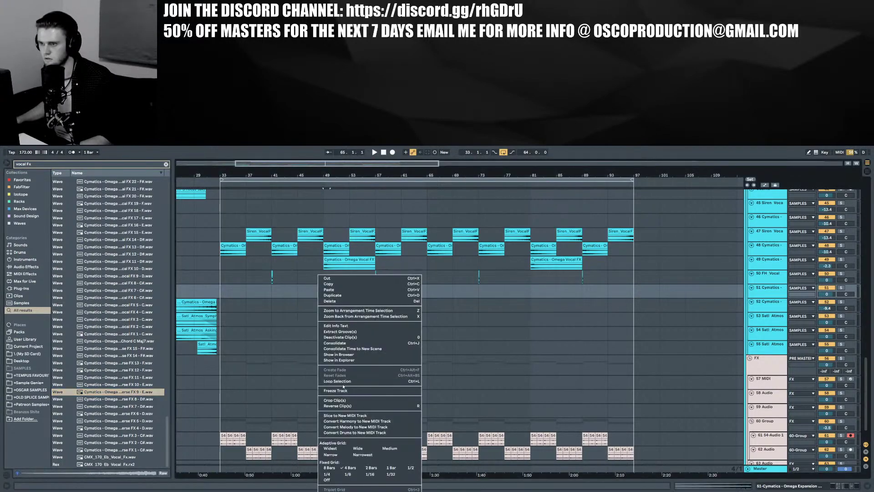
left_click(395, 468)
left_click(320, 290)
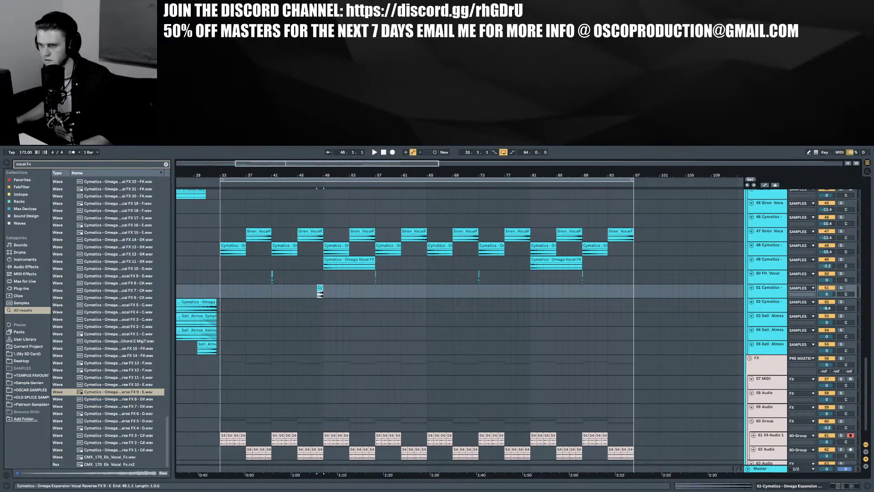
Duplicate bars 33 to 49 of track 51 three times so the reverse vocal repeats every 16 bars to bar 97
left_click_drag(322, 292, 218, 291)
key("ctrl+d")
key("ctrl+d")
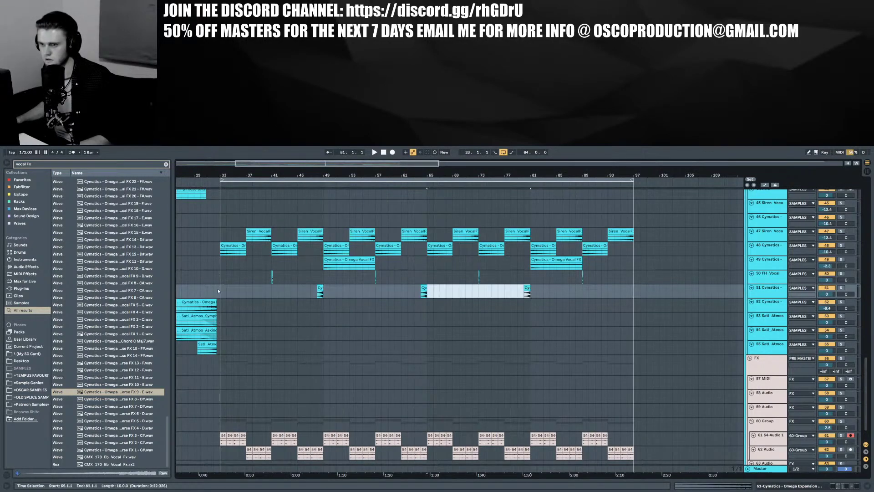
key("ctrl+d")
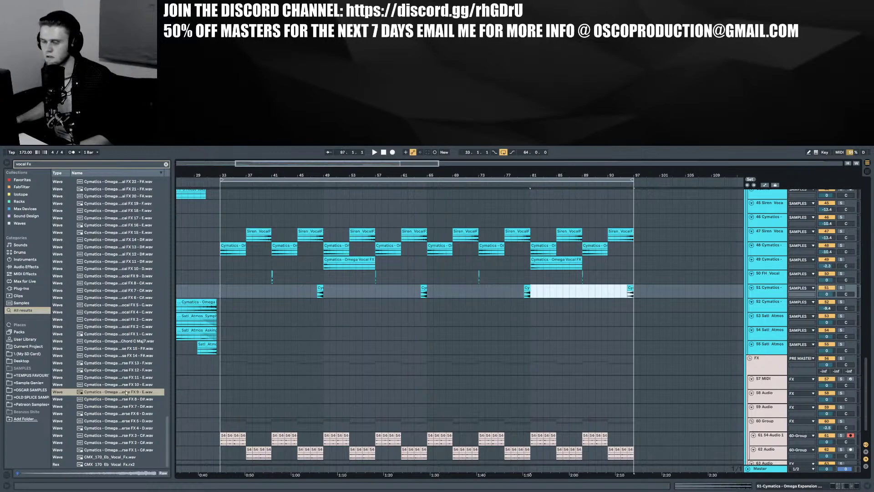
Audition the Cymatics Omega reverse FX 11 - E and 10 - E samples, and place FX 10 - E at bar 37 on a new audio track below track 51
left_click(123, 377)
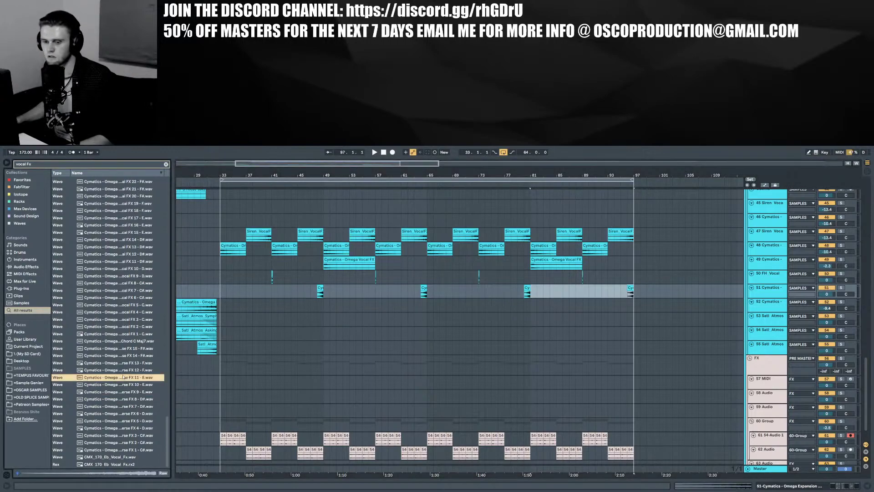
left_click(126, 384)
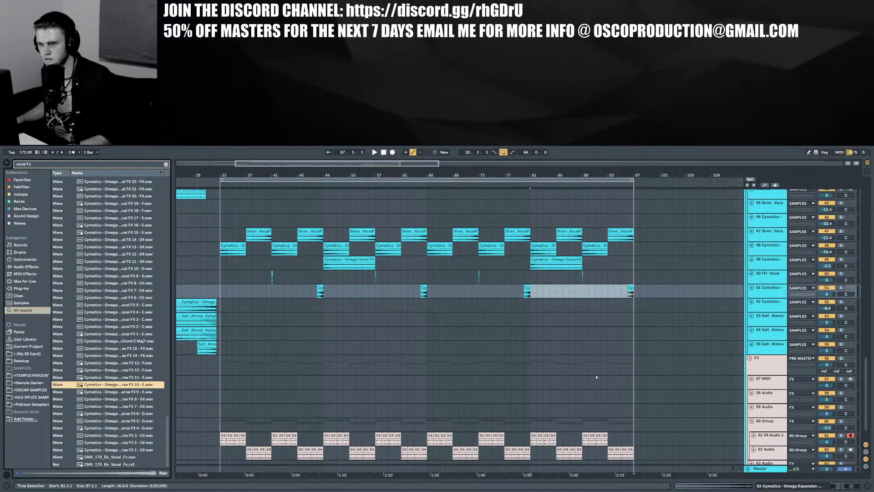
left_click(762, 292)
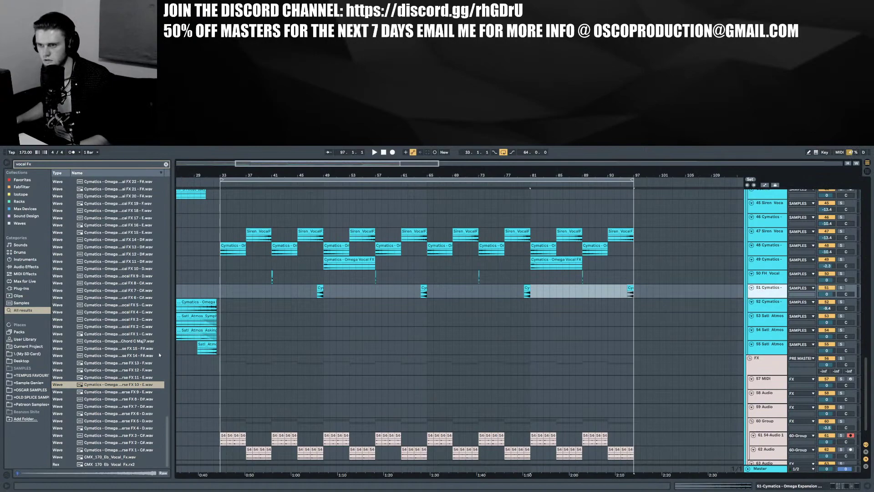
key("ctrl+t")
left_click_drag(136, 385, 245, 308)
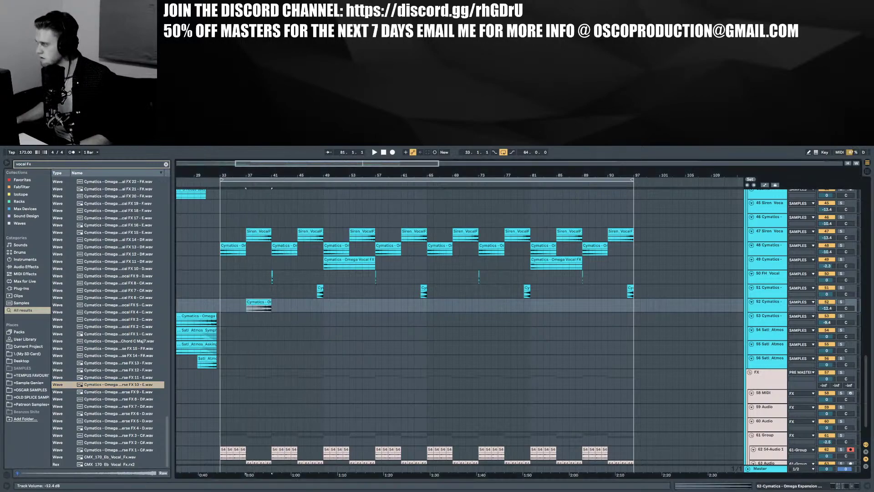
Duplicate bars 33 to 49 of track 52 three times up to bar 97, and audition the section from bar 33
left_click_drag(325, 308, 221, 306)
key("ctrl+d")
key("ctrl+d")
key("ctrl+d")
left_click(218, 307)
key("space")
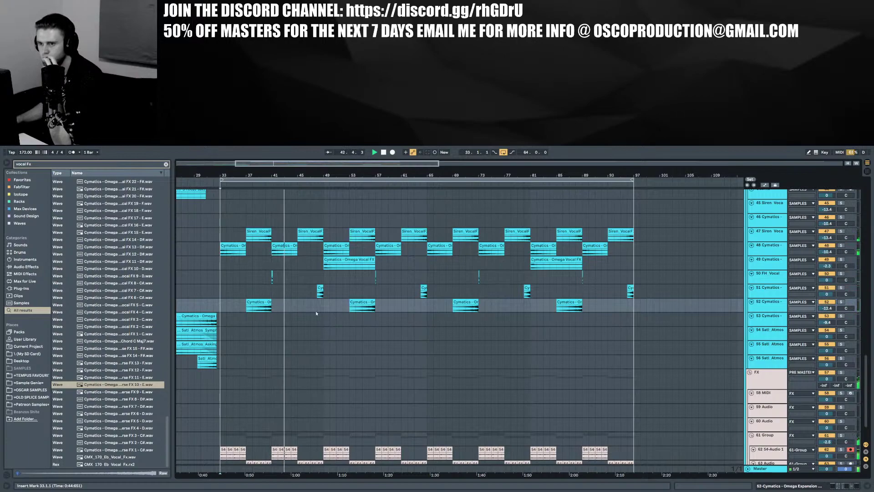
left_click(272, 276)
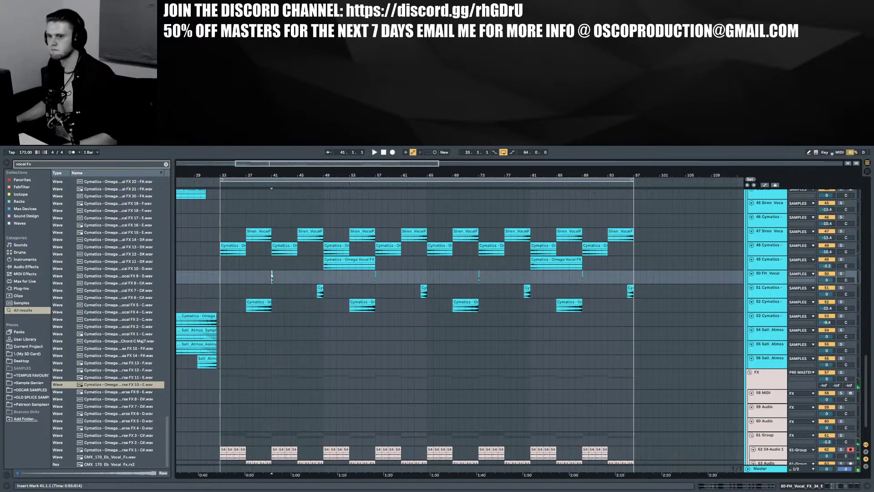
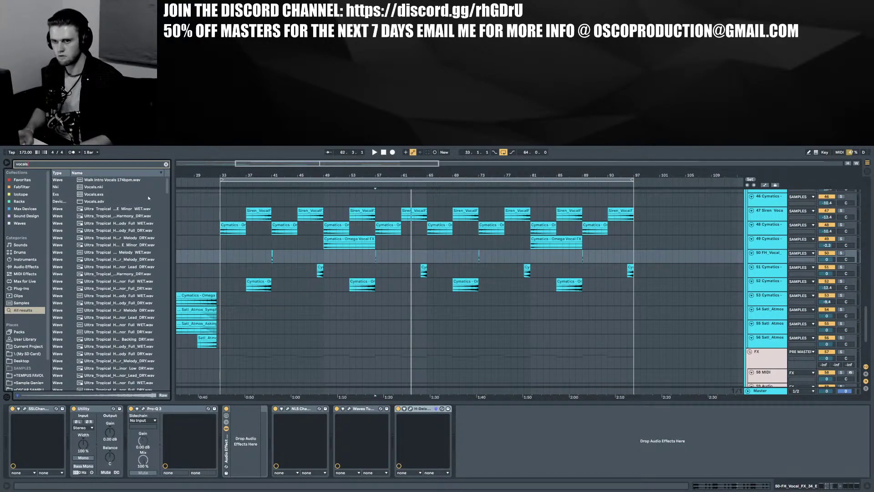
Look through the browser results for vocals, and search for Vox and look through those results too
left_click_drag(166, 189, 162, 231)
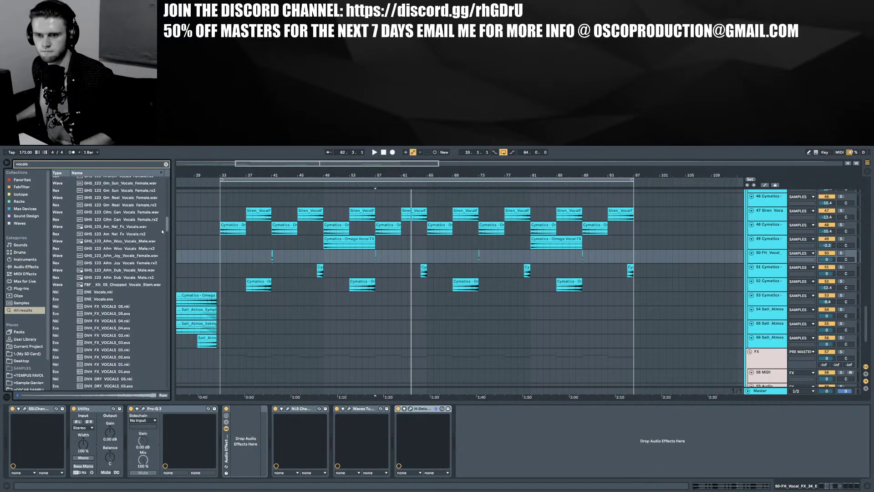
scroll(162, 232, "down", 1)
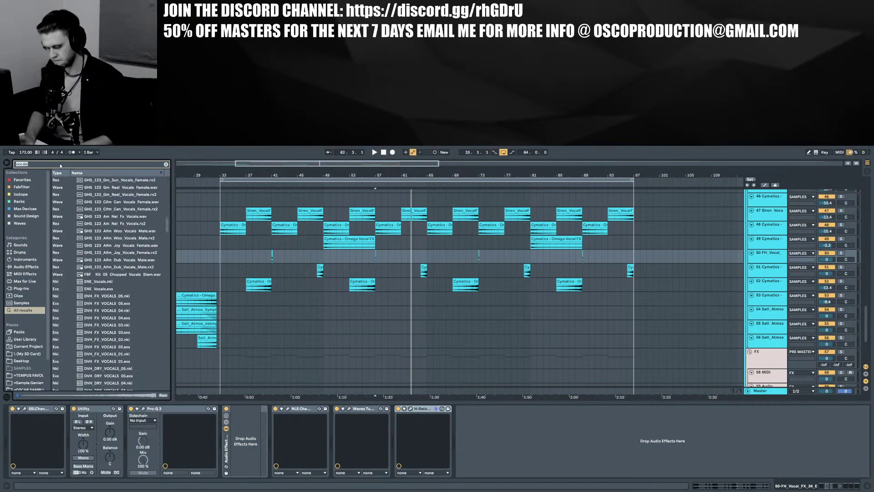
left_click(60, 166)
type("Vox")
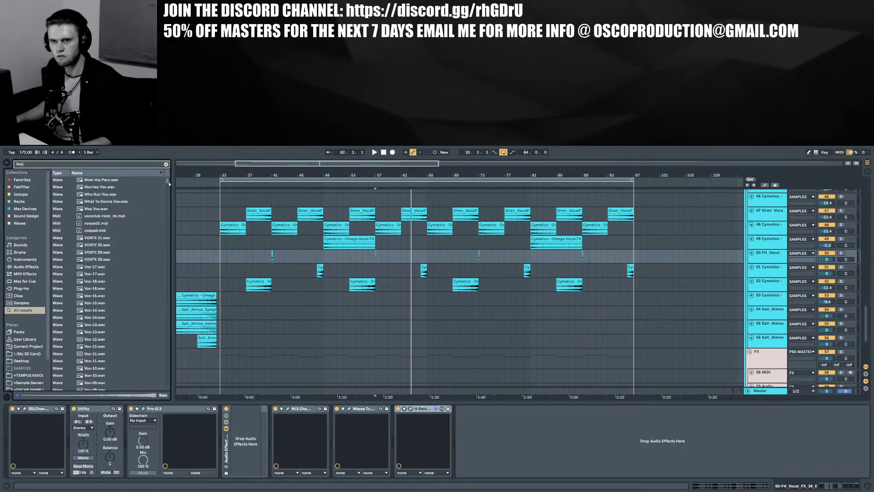
left_click_drag(168, 182, 158, 391)
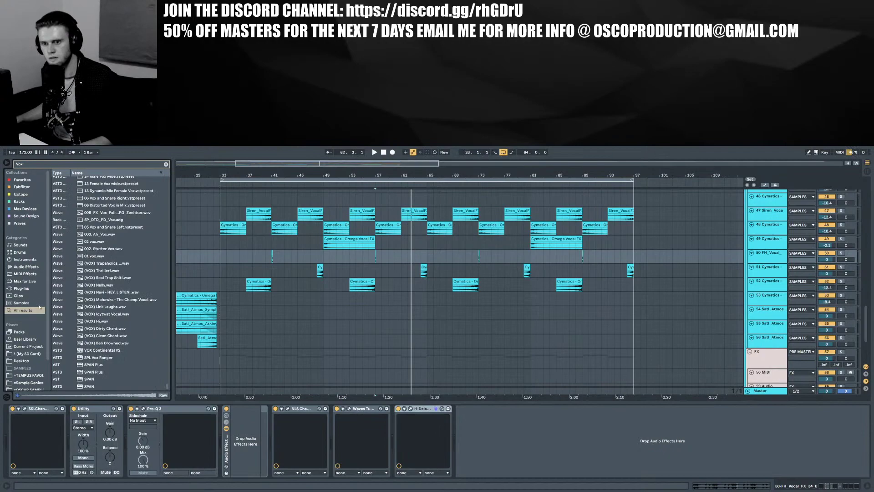
Search the browser for Vel, look through the matching files, and clear the search
key("BackSpace")
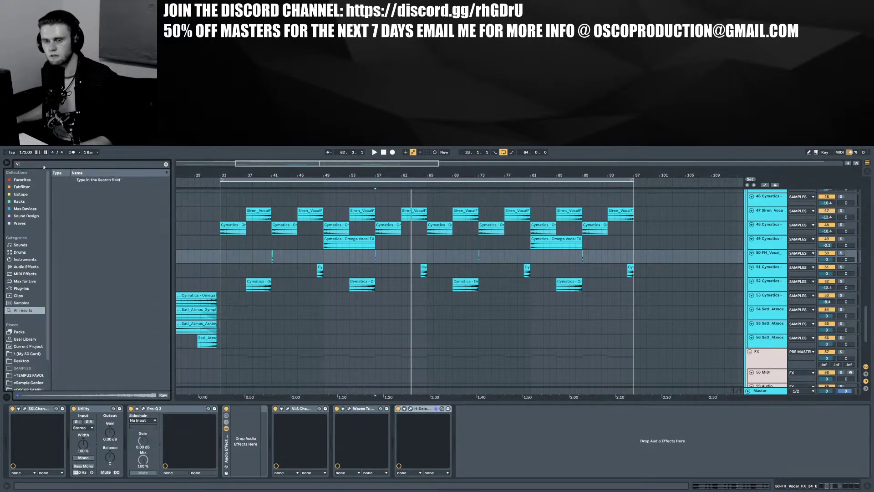
type("elwe")
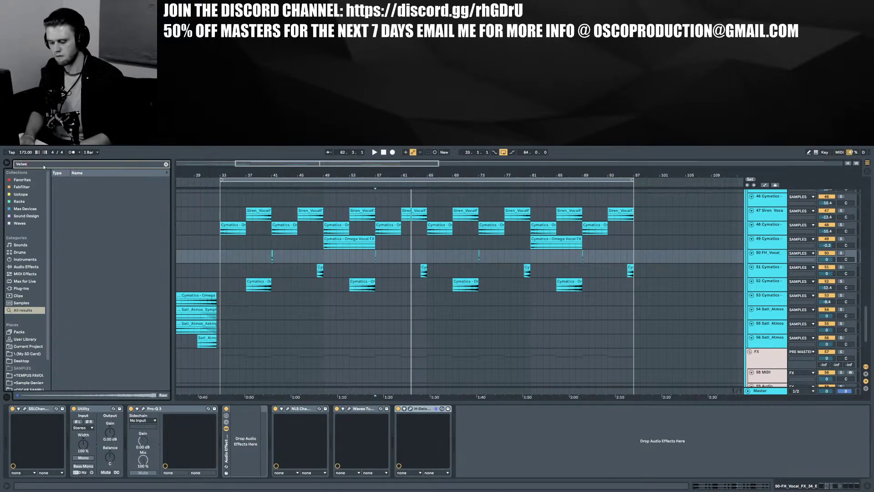
key("BackSpace")
key("BackSpace")
key("BackSpace")
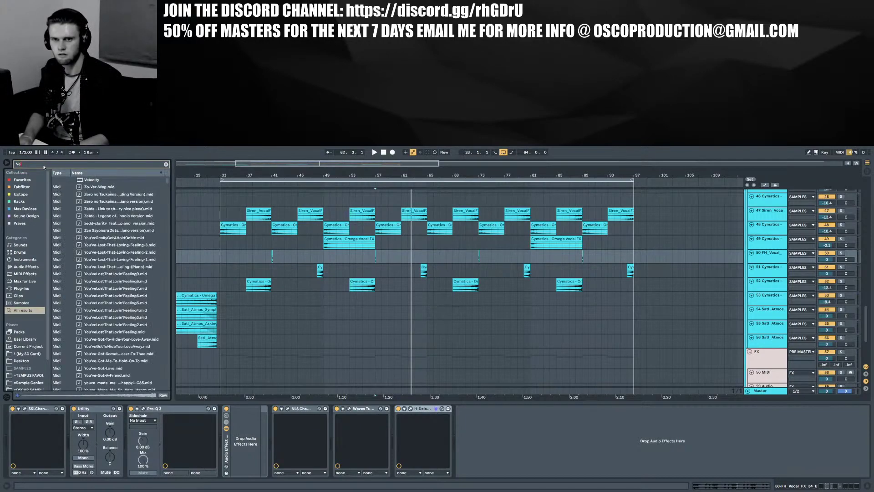
type("e")
key("BackSpace")
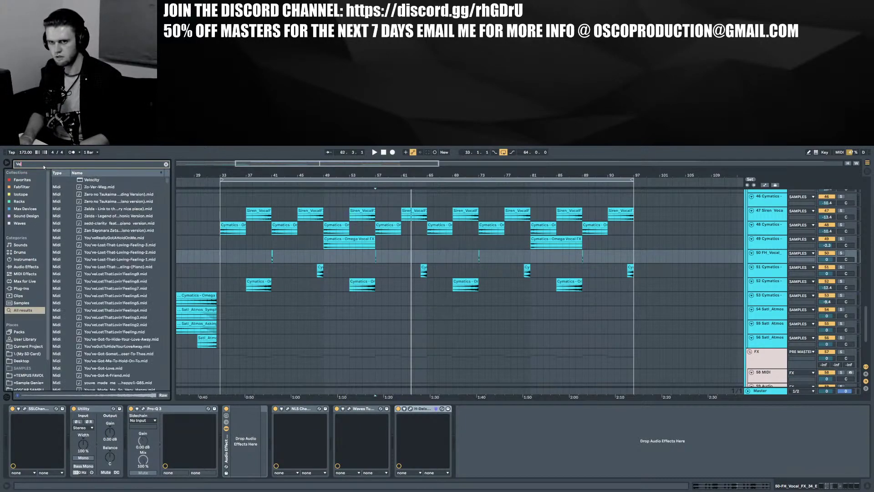
type("l")
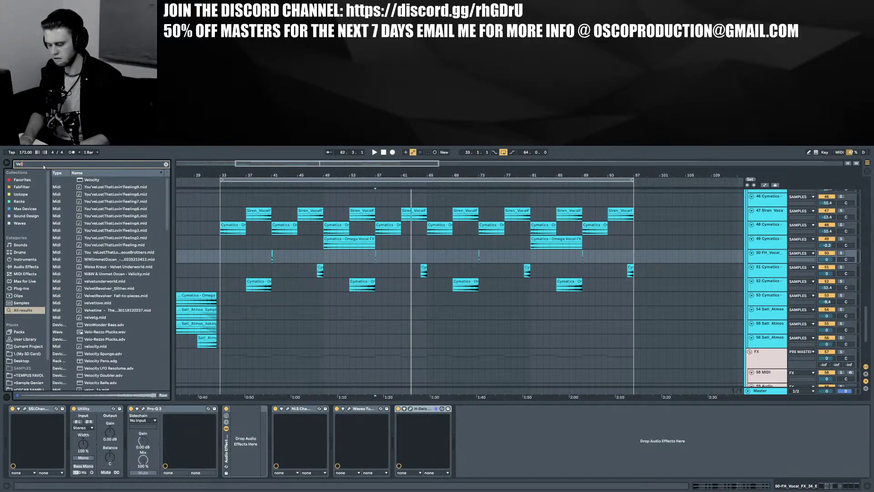
left_click_drag(167, 205, 174, 383)
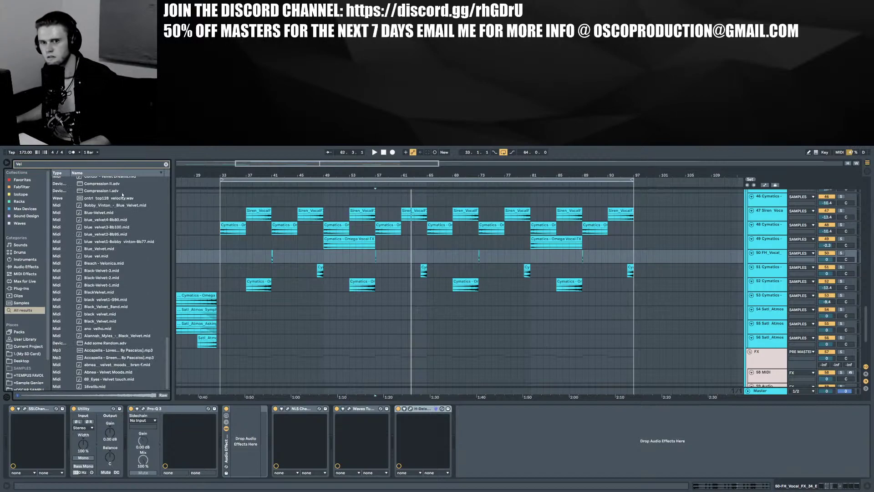
left_click(166, 165)
Browse the SD card's MY SAMPLES and SAMPLES folders to the Vocal FX folder of the Siren Vocals by Veela pack
left_click(23, 353)
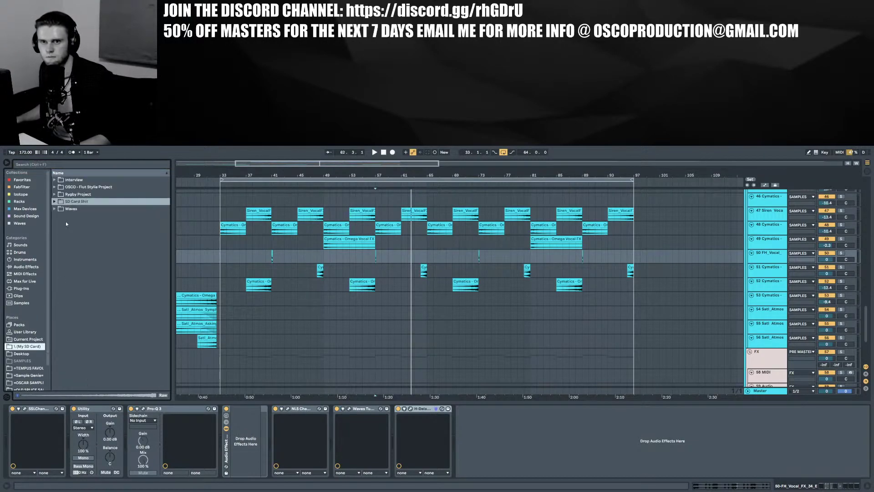
scroll(77, 232, "down", 5)
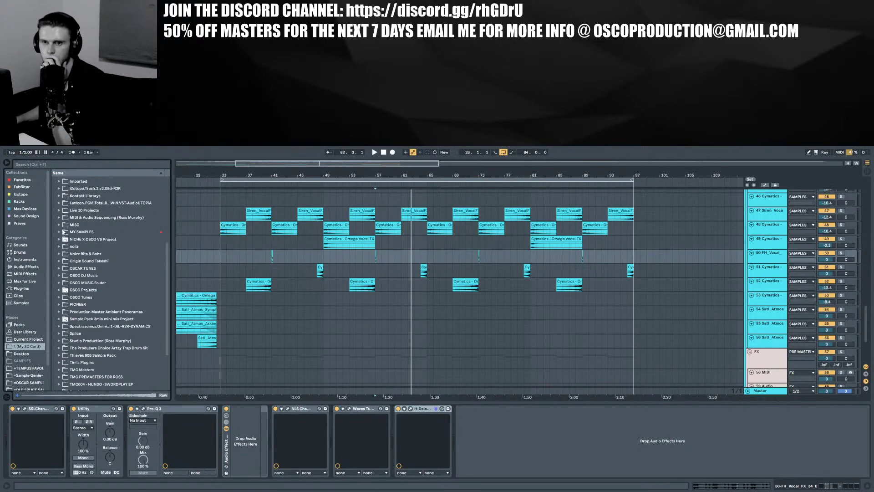
double_click(77, 232)
scroll(81, 245, "down", 3)
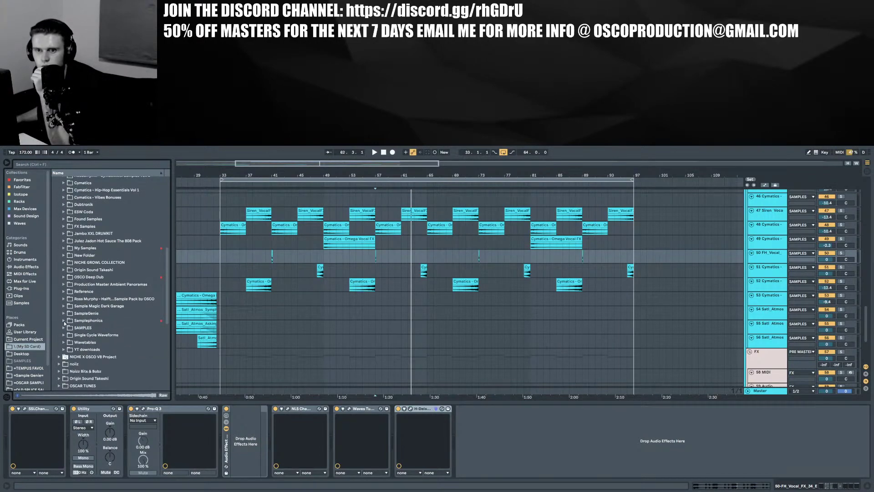
left_click(65, 328)
scroll(73, 323, "down", 5)
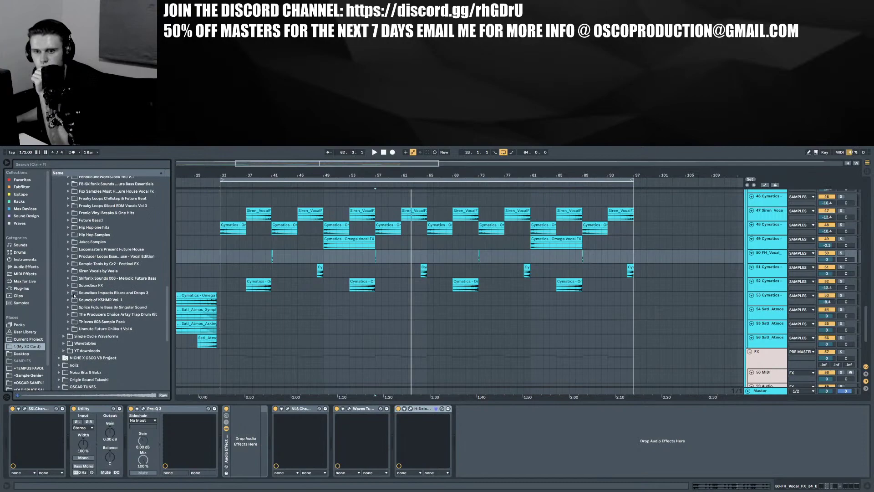
left_click(68, 270)
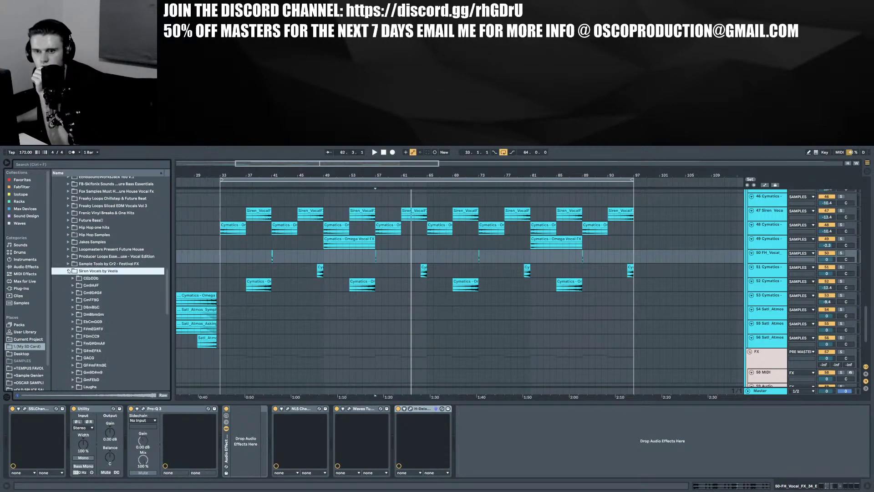
scroll(85, 308, "down", 7)
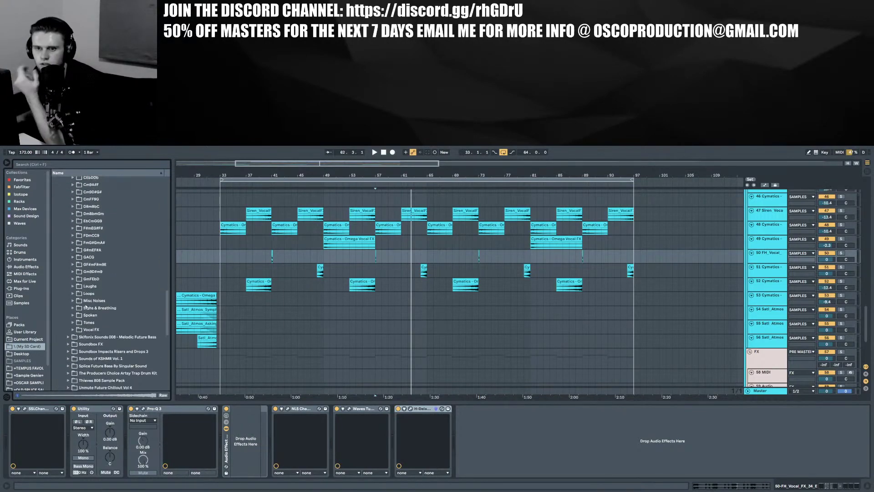
left_click(72, 329)
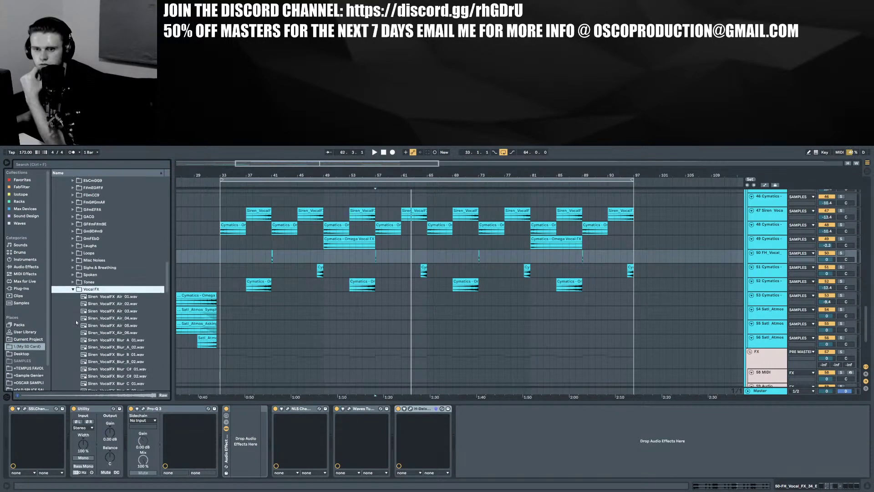
Audition the samples Siren_VocalFX_Reverse_E_02, Siren_VocalFX_Reverse_E_01 and Siren_VocalFX_Reverse_F_01
scroll(80, 324, "down", 10)
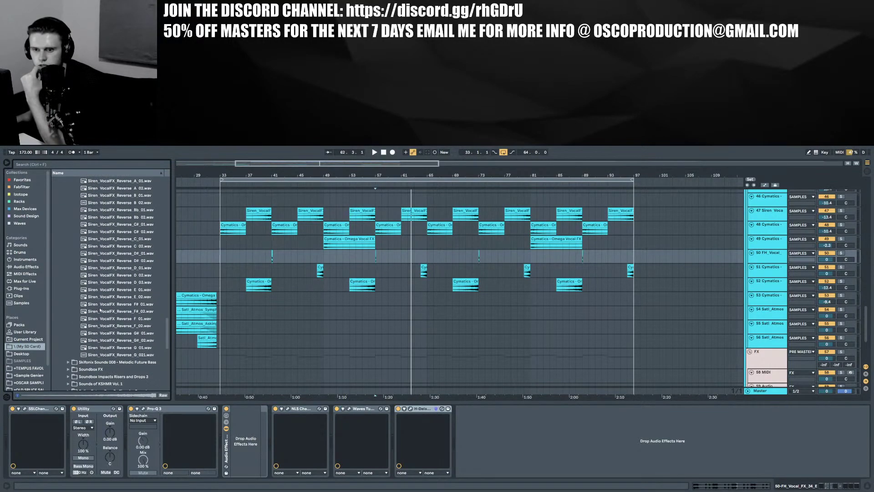
left_click(110, 297)
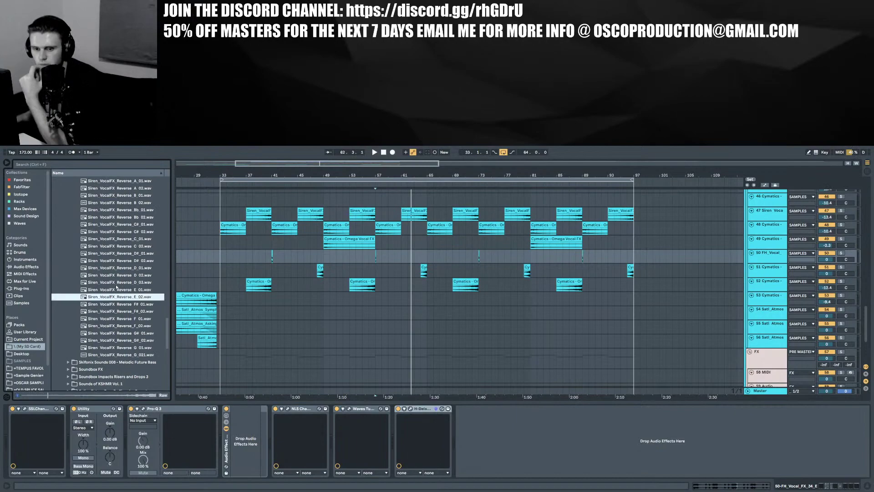
left_click(116, 289)
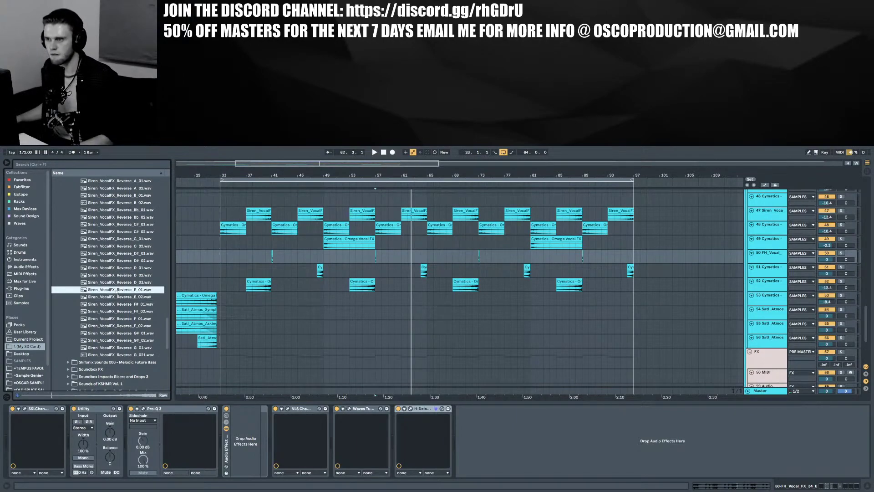
mouse_move(253, 172)
left_mouse_down()
mouse_move(252, 187)
mouse_move(252, 172)
left_mouse_up()
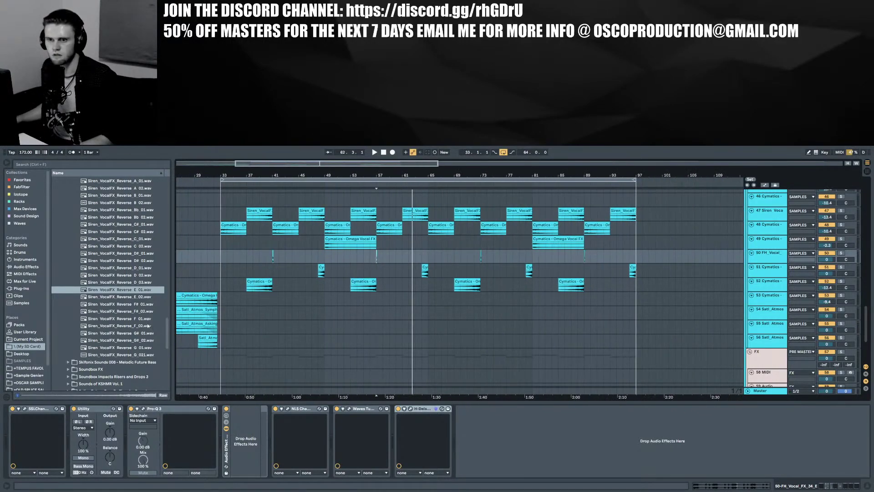
left_click(129, 318)
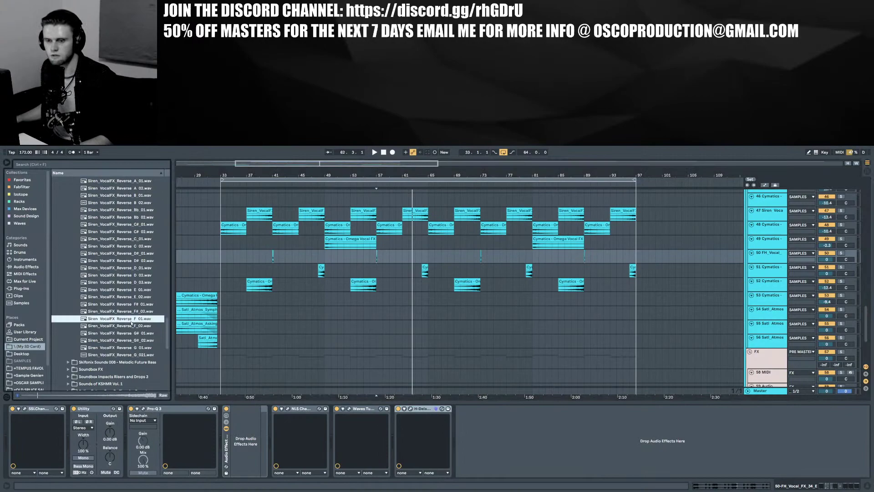
Insert an audio track below track 47 and place the sample Siren_VocalFX_Reverse_D#_01 on it at bar 45
left_click(127, 325)
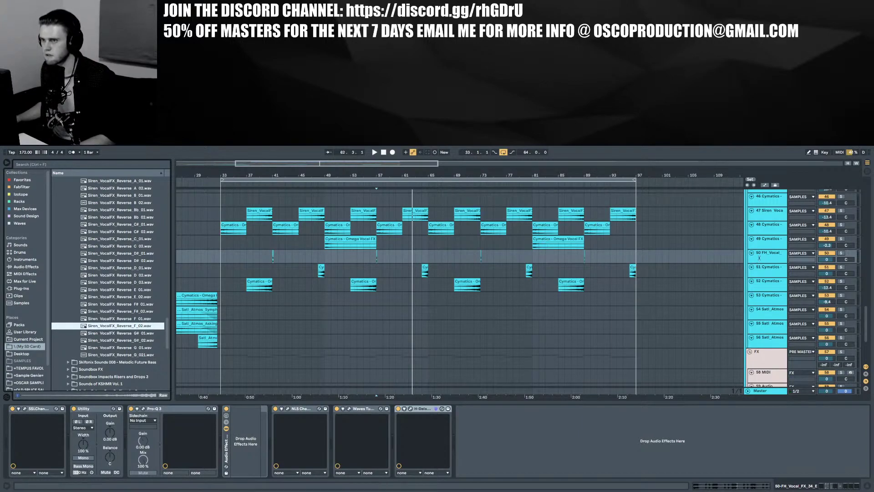
left_click(765, 211)
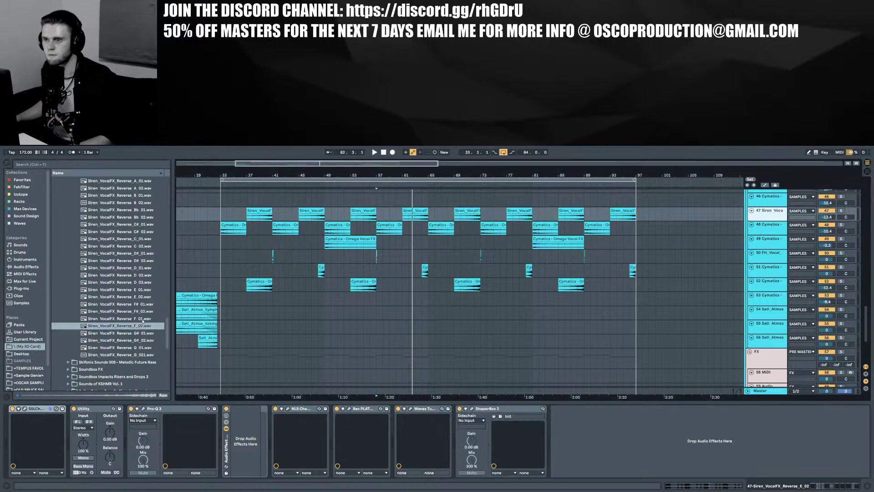
key("ctrl+t")
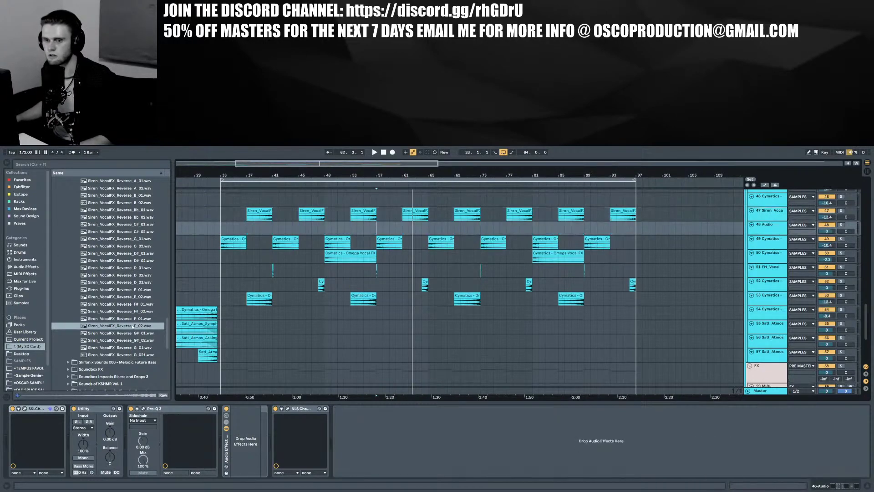
left_click(129, 255)
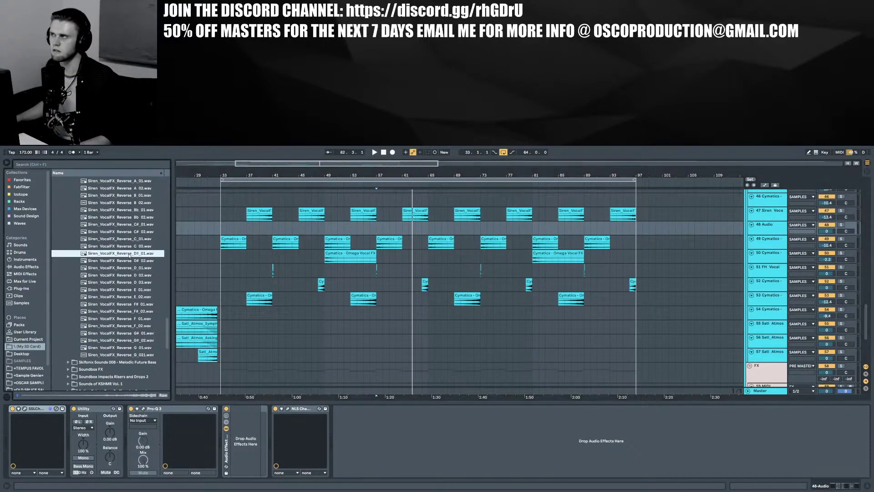
left_click_drag(129, 255, 305, 226)
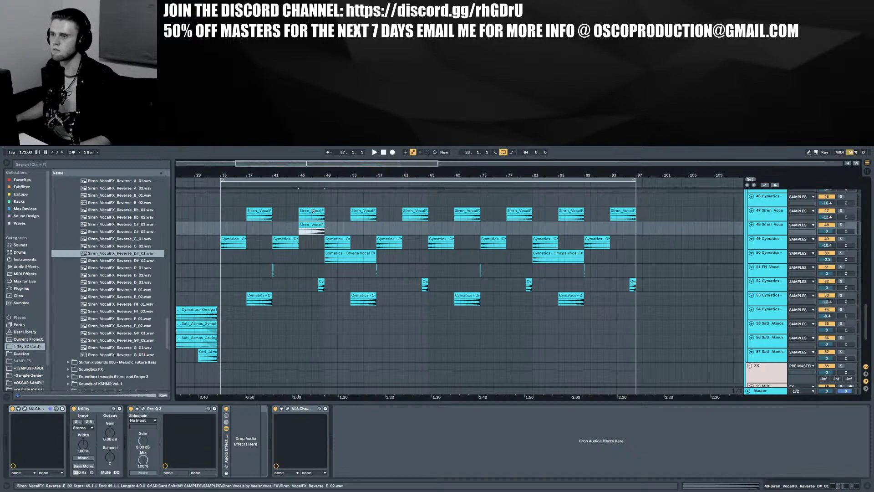
Delete every second reverse vocal clip on track 47, at bars 45, 61, 77 and 93
left_click(314, 211)
key("Delete")
left_click(414, 210)
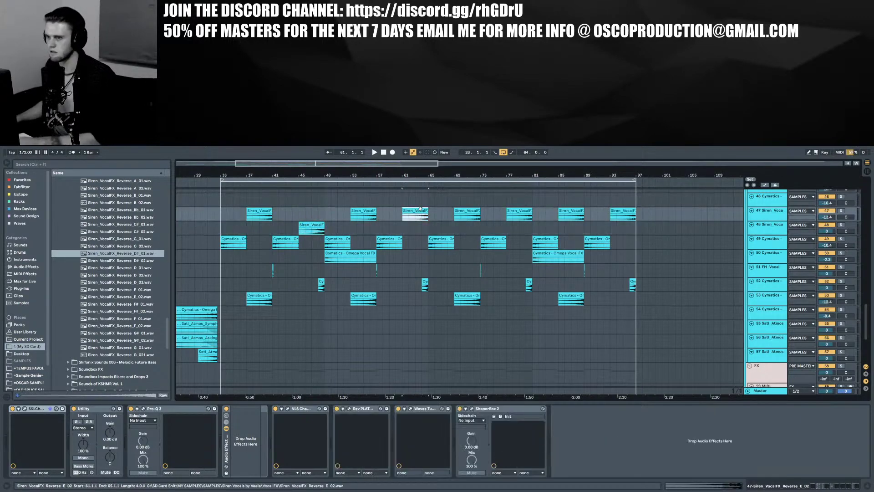
key("Delete")
left_click(528, 209)
key("Delete")
left_click(623, 210)
key("Delete")
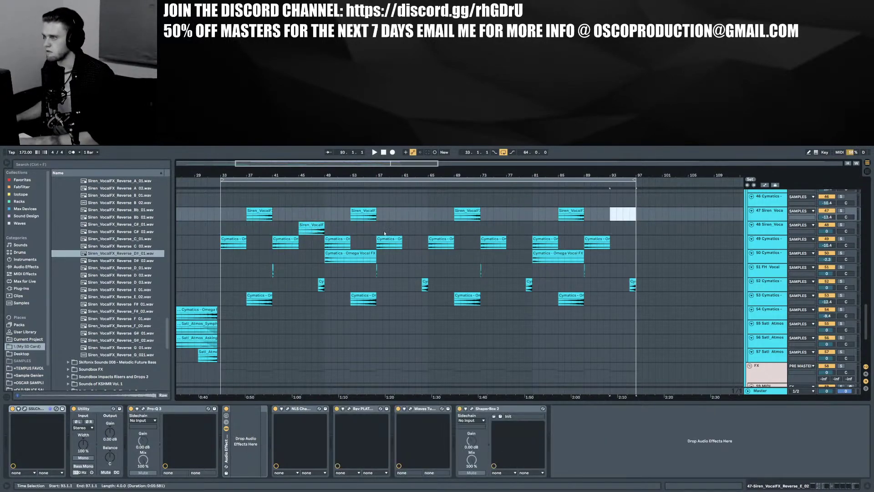
Repeat track 48's 16-bar section from bar 33 to 49 up to bar 97, and remove the surplus copy beyond it
left_click_drag(324, 227, 238, 228)
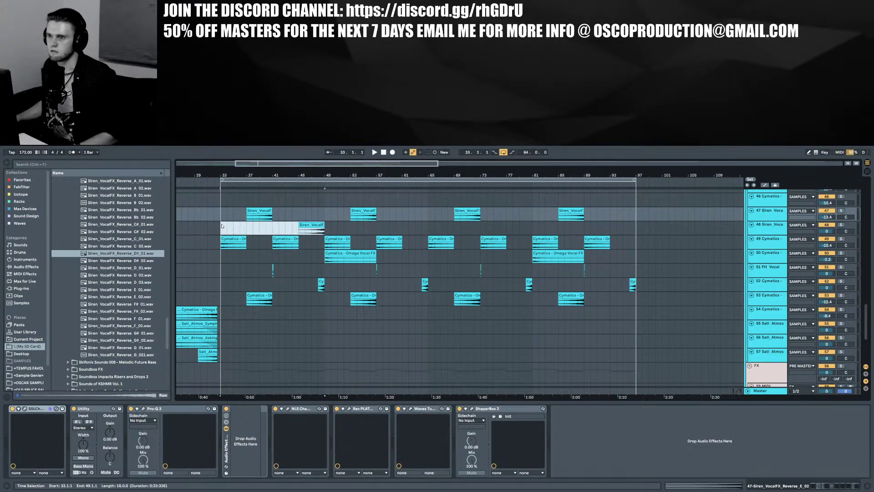
key("ctrl+d")
key("ctrl+d")
key("ctrl+d")
key("ctrl+d")
key("Delete")
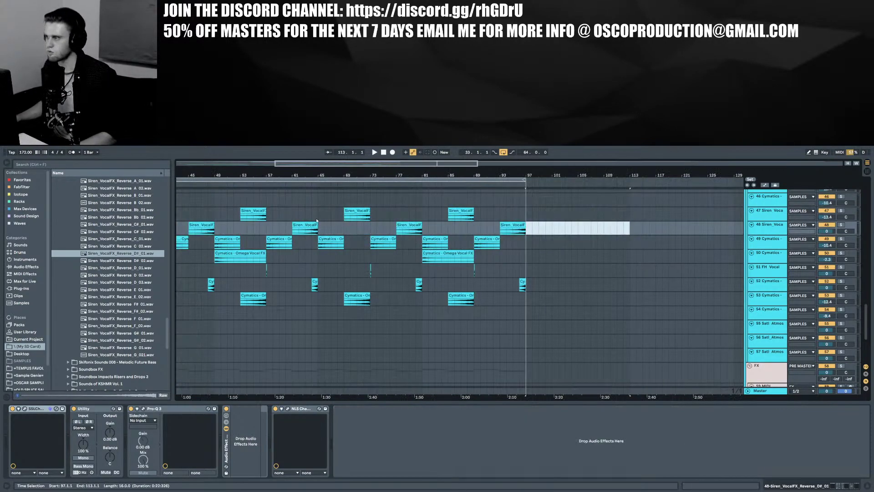
Play the arrangement from bar 33 and set the volume of track 62 Group in FX to about -2.1 dB
left_click_drag(298, 174, 349, 157)
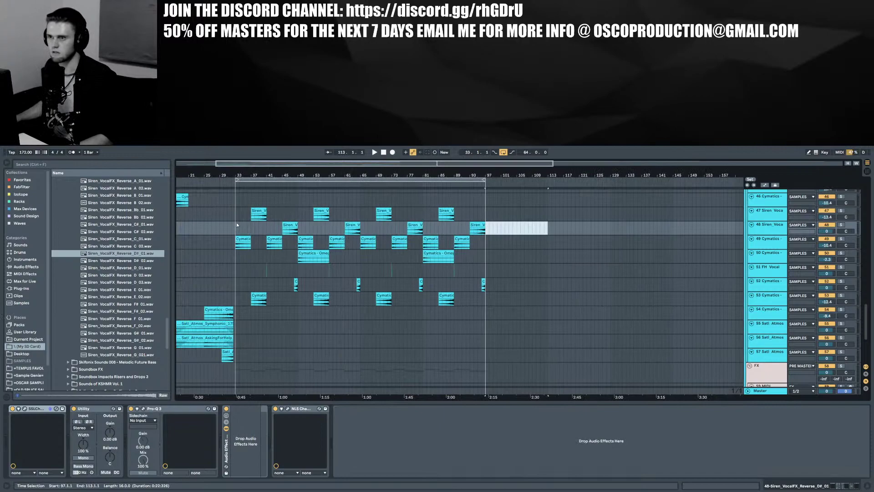
left_click(237, 224)
key("space")
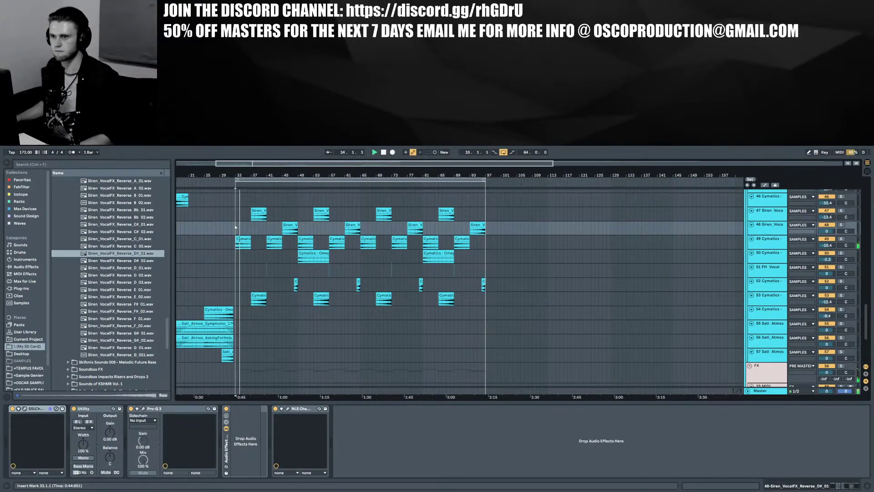
scroll(254, 247, "down", 3)
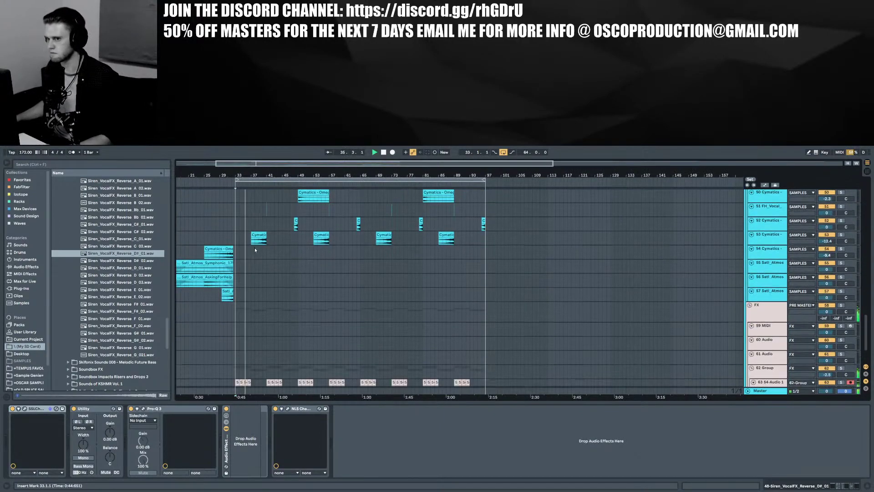
scroll(255, 247, "down", 3)
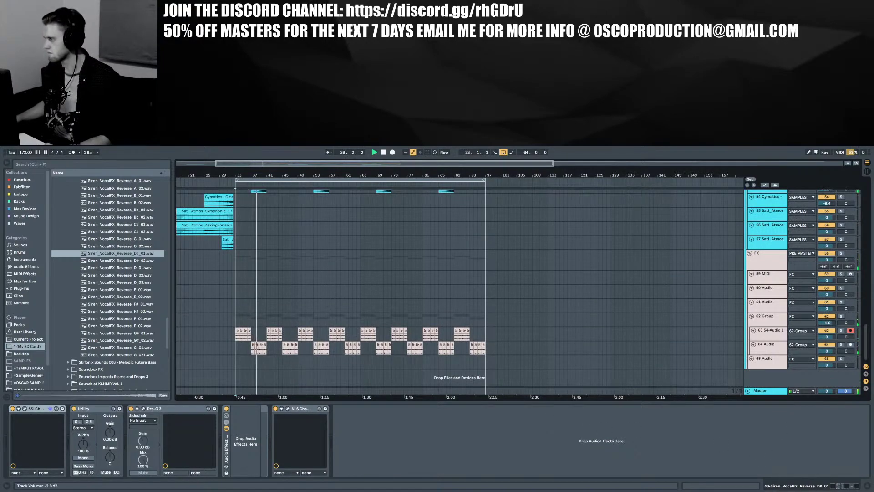
left_click_drag(826, 322, 827, 324)
Add EQ Eight to track 62 Group, cut its low end and boost the second band 4.34 dB at about 129 Hz
left_click(766, 316)
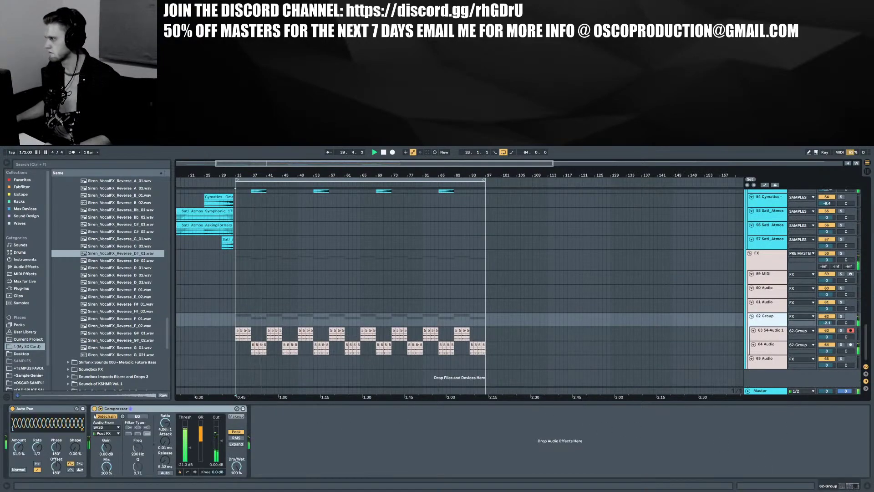
key("ctrl+f")
type("eq")
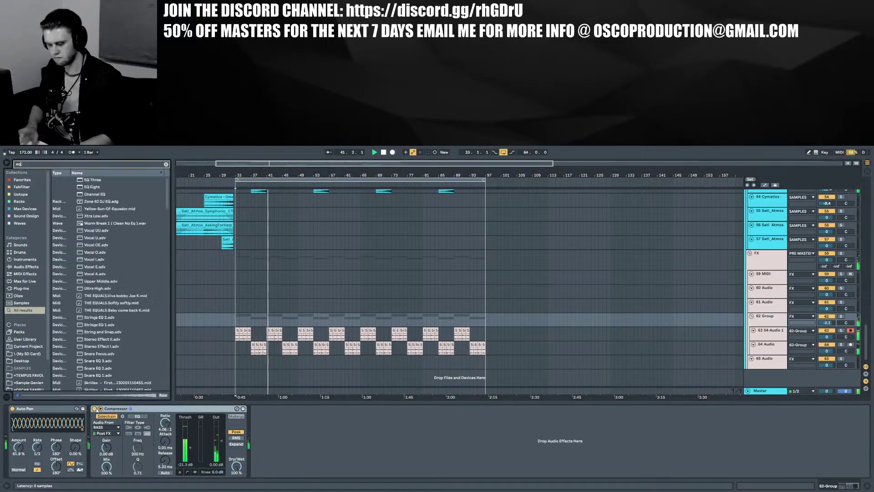
left_click(98, 202)
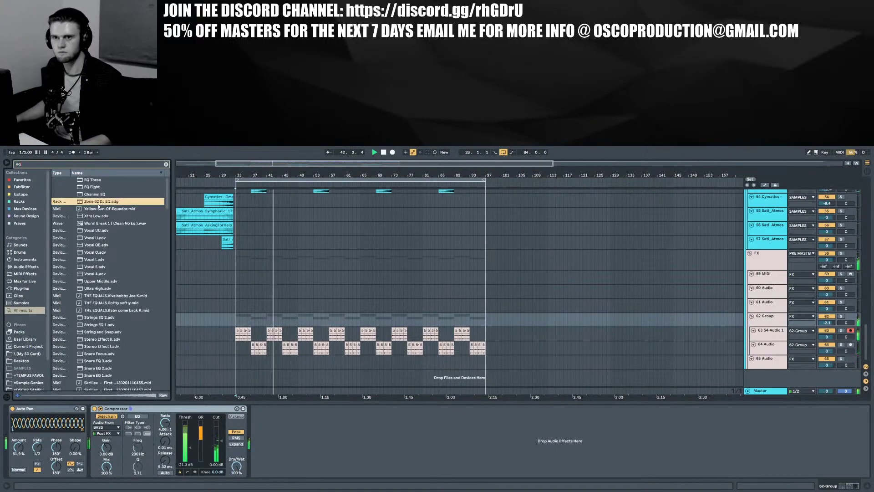
left_click(95, 187)
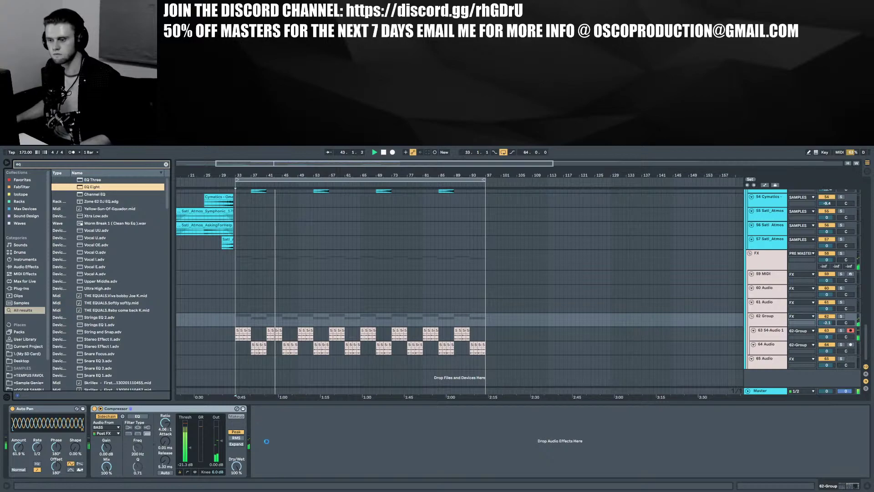
left_click_drag(265, 441, 265, 441)
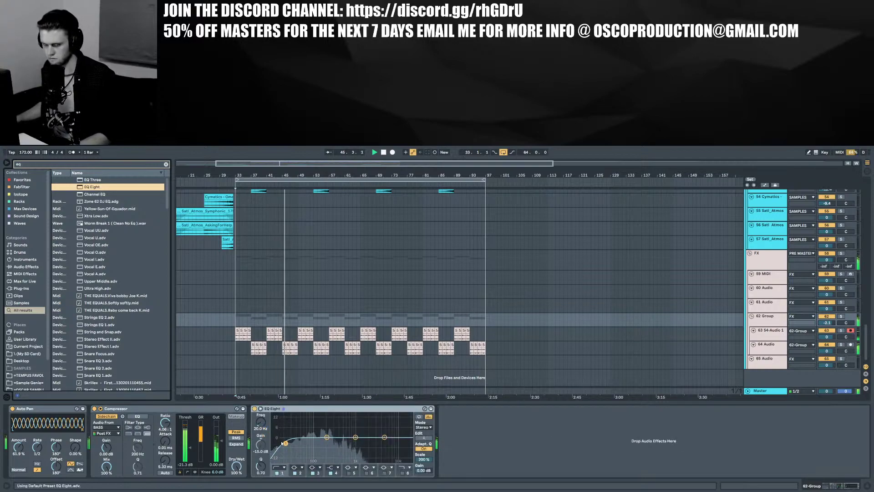
left_click(282, 466)
left_click(278, 426)
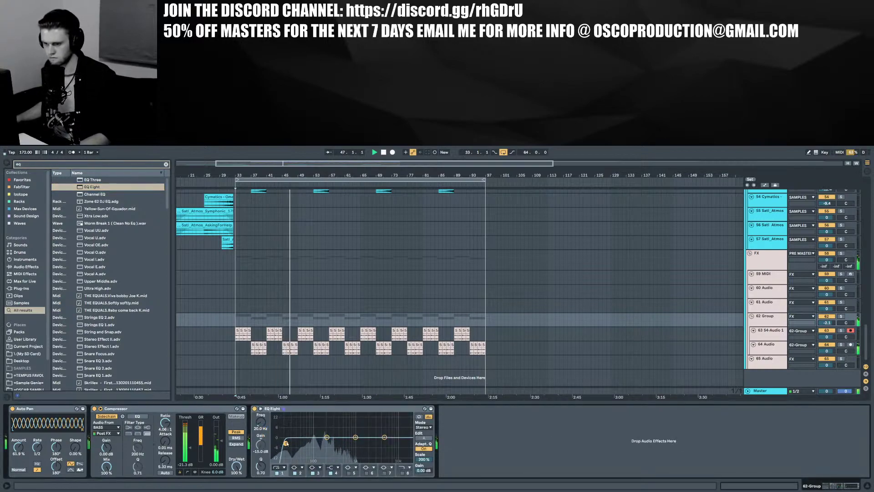
left_click_drag(285, 443, 319, 430)
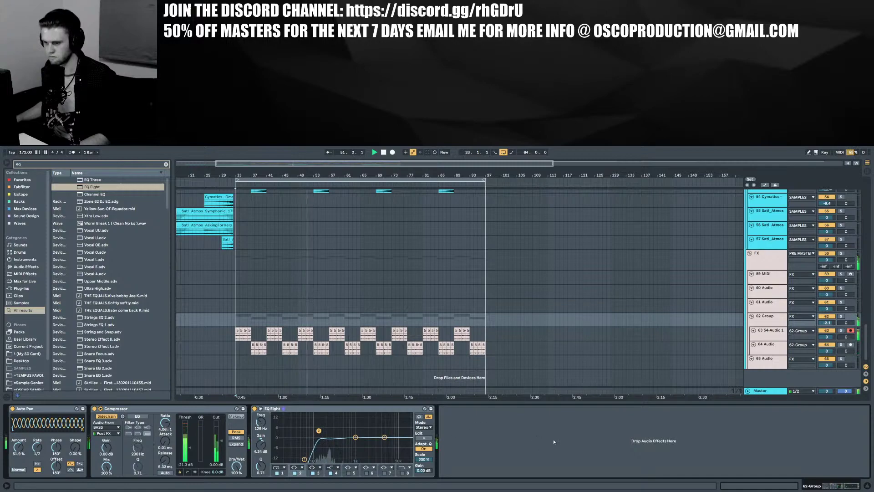
Copy the Waves Tune Real-Time device from track 47 to the end of the Omega Vocal FX 2 track's effects
left_click(867, 485)
scroll(479, 409, "up", 3)
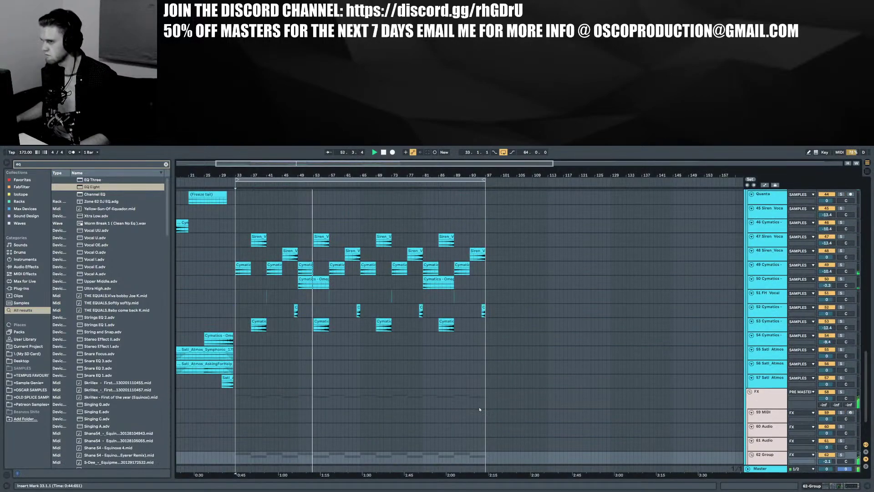
left_click(313, 280)
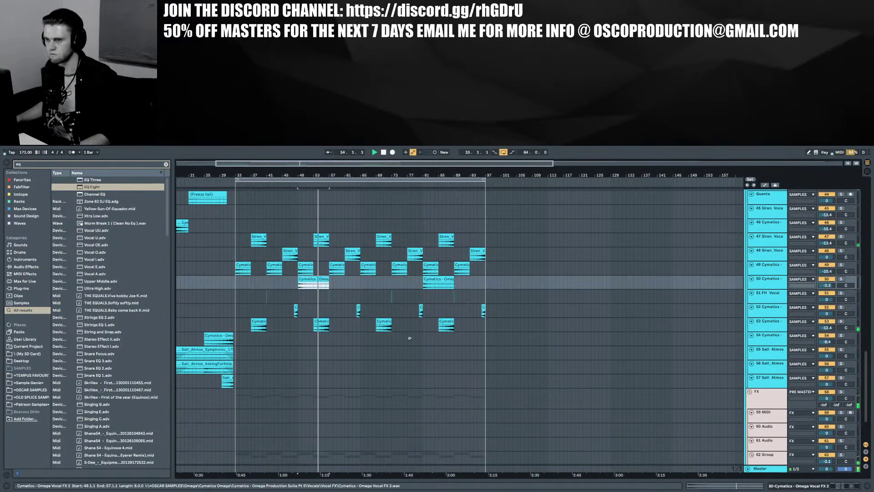
left_click(823, 486)
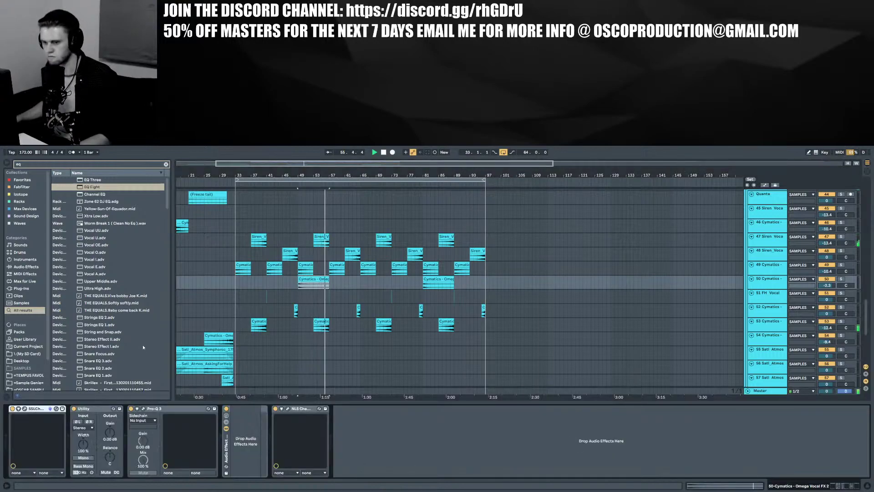
left_click(313, 240)
left_click(423, 408)
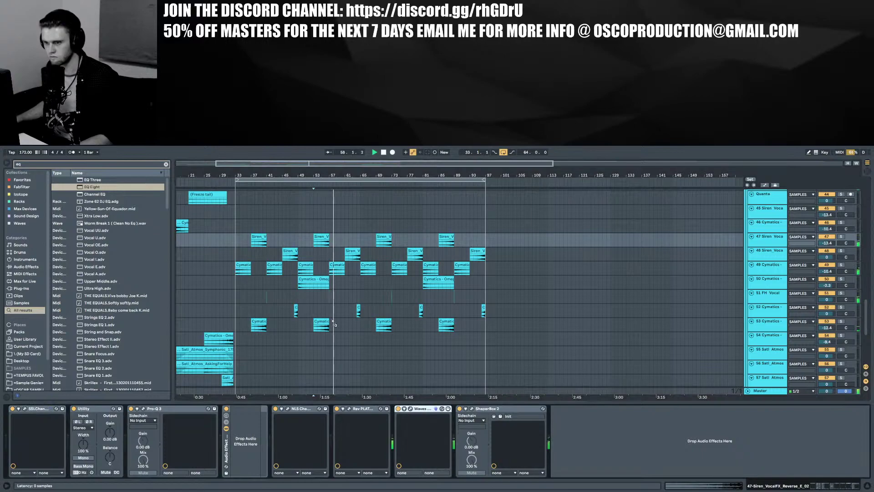
left_click(309, 282)
left_click(348, 409)
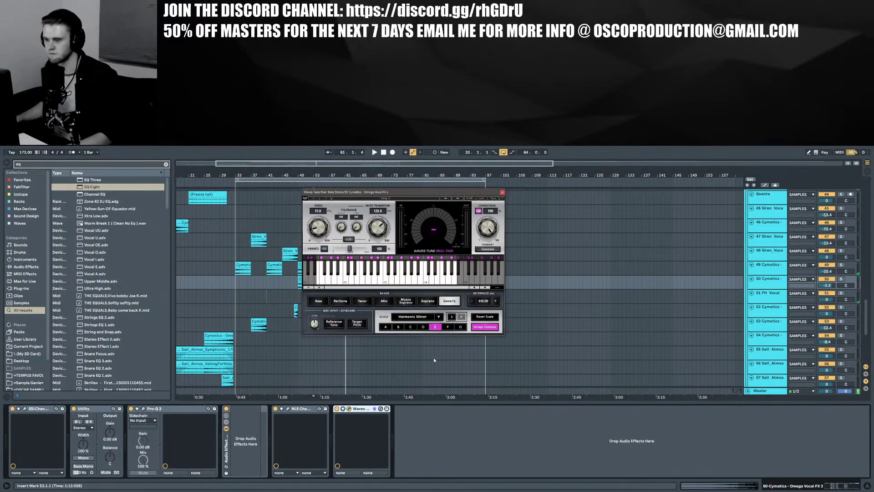
Replay the Omega Vocal FX 2 clip from bar 49, set Waves Tune's note transition to 0.1 and adjust its speed
left_click(299, 280)
key("space")
key("space")
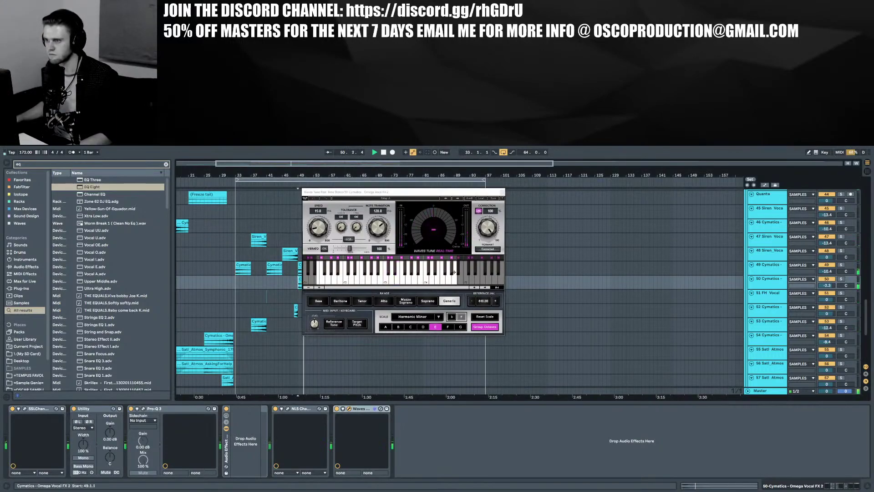
left_click_drag(381, 236, 380, 255)
key("space")
key("space")
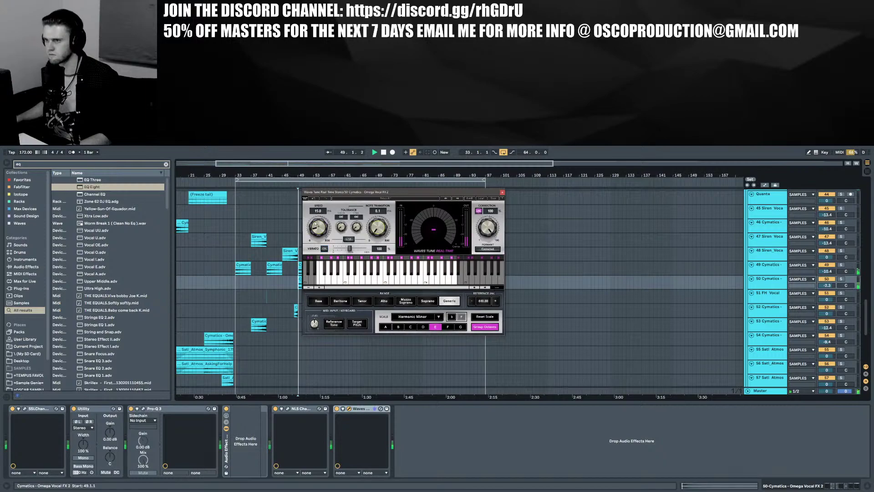
left_click_drag(321, 226, 321, 230)
left_click(502, 192)
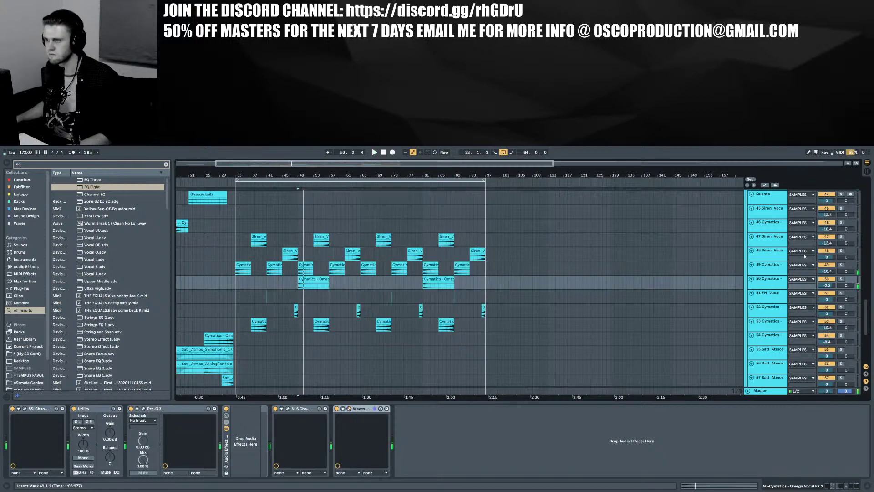
Solo the Omega Vocal FX 2 track, move its first clip's start marker to the sound's onset and shorten the clip to end at bar 56
left_click(840, 279)
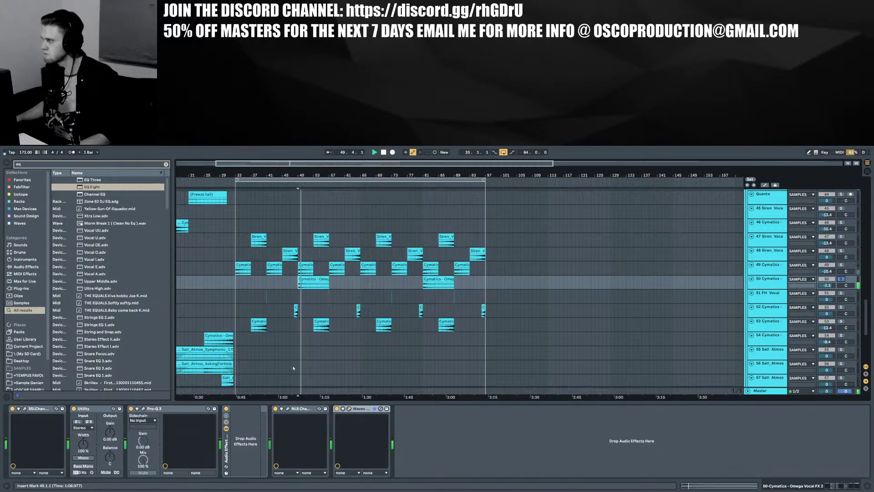
double_click(311, 286)
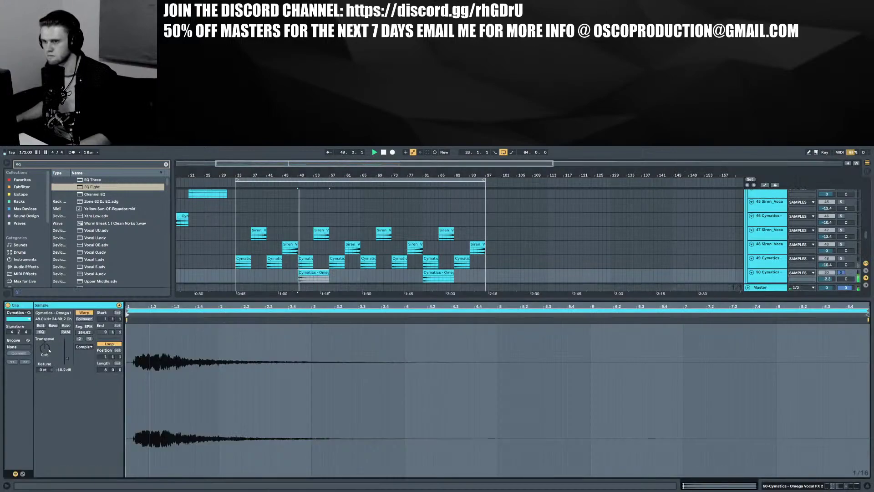
left_click_drag(127, 314, 135, 315)
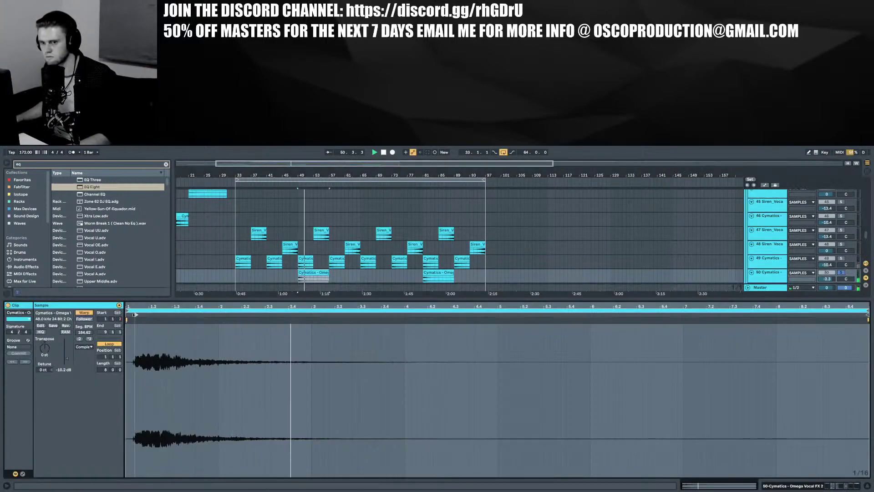
left_click(328, 272)
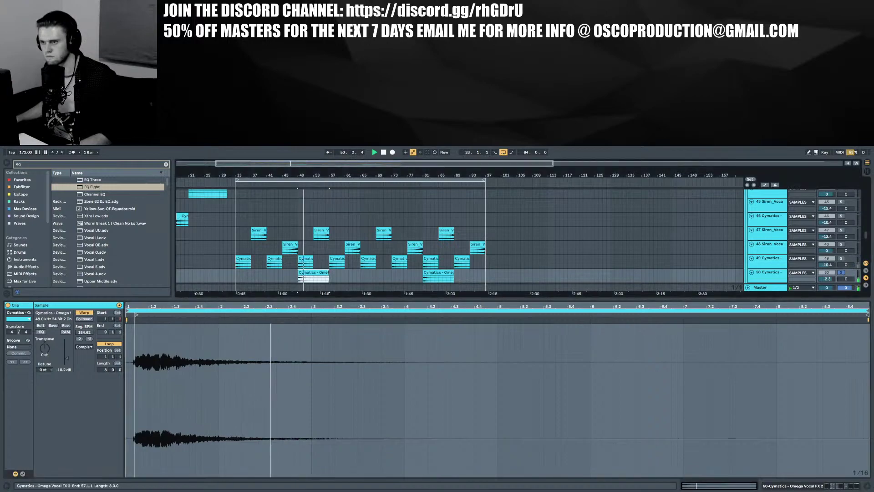
Raise the low-cut frequency of Pro-Q 3 on the Omega Vocal FX 2 track to remove more of its low end
left_click(787, 485)
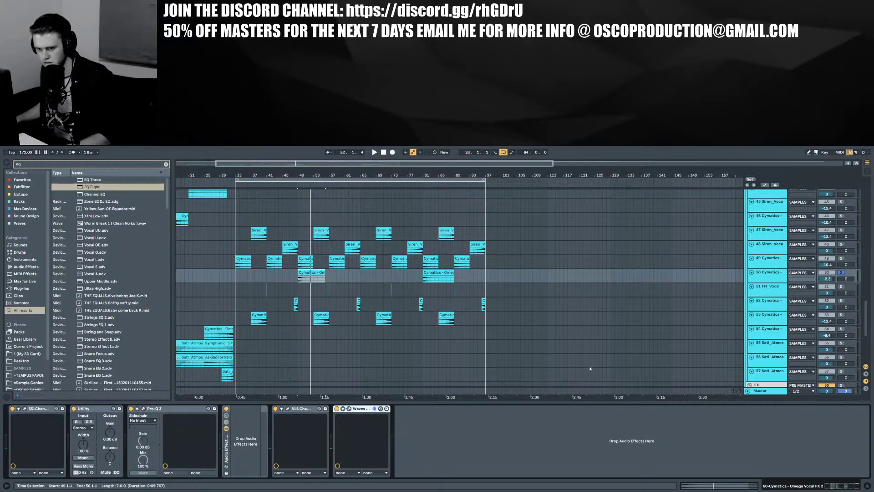
left_click_drag(765, 281, 765, 295)
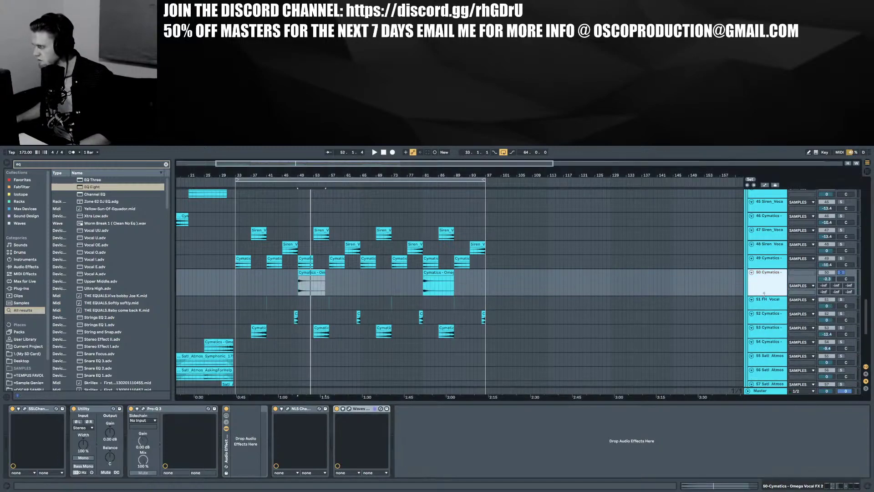
left_click(144, 408)
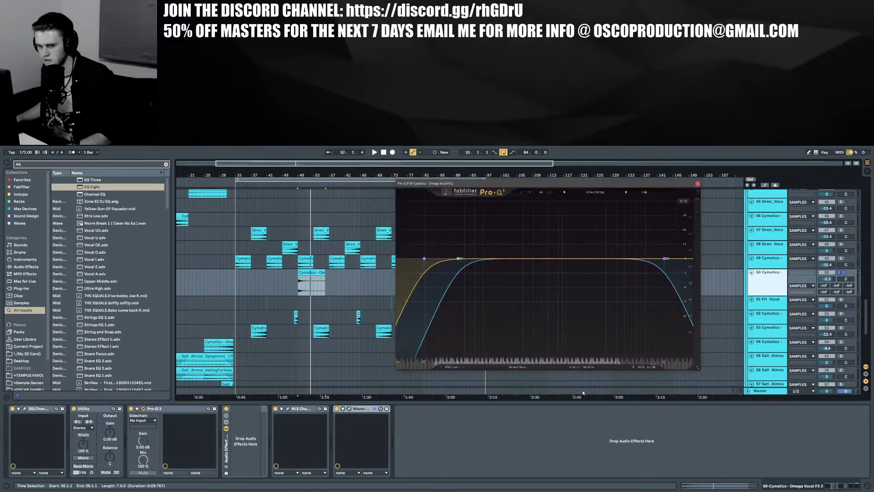
key("space")
left_click_drag(424, 259, 543, 257)
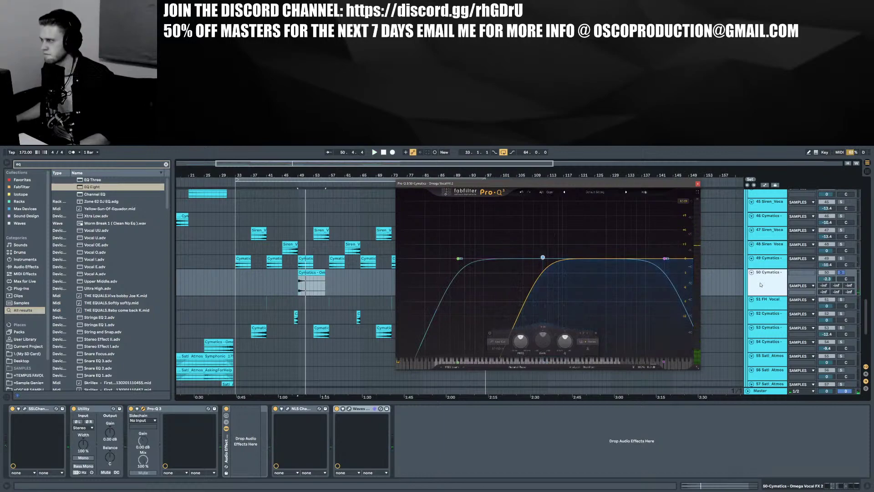
Add soothe2 to the Omega Vocal FX 2 track, setting band 2 to 12 dB at 304 Hz and the low cut to 196 Hz
key("ctrl+f")
type("soothe")
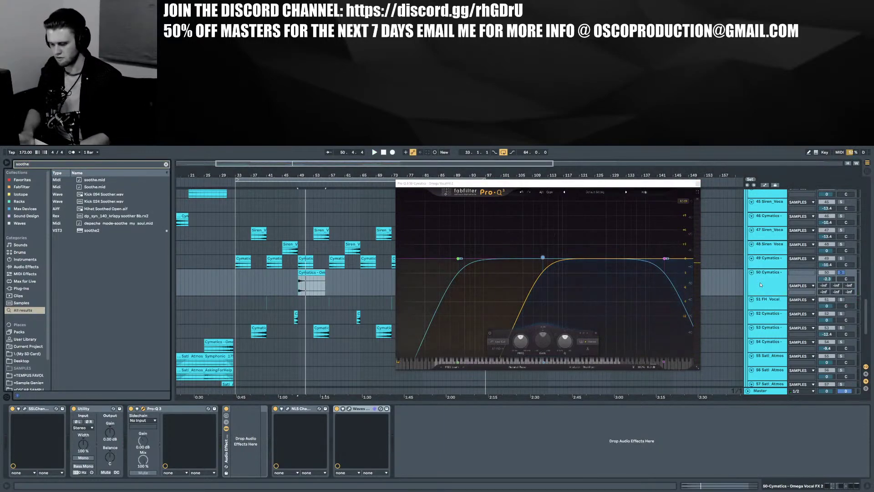
left_click(89, 230)
double_click(89, 230)
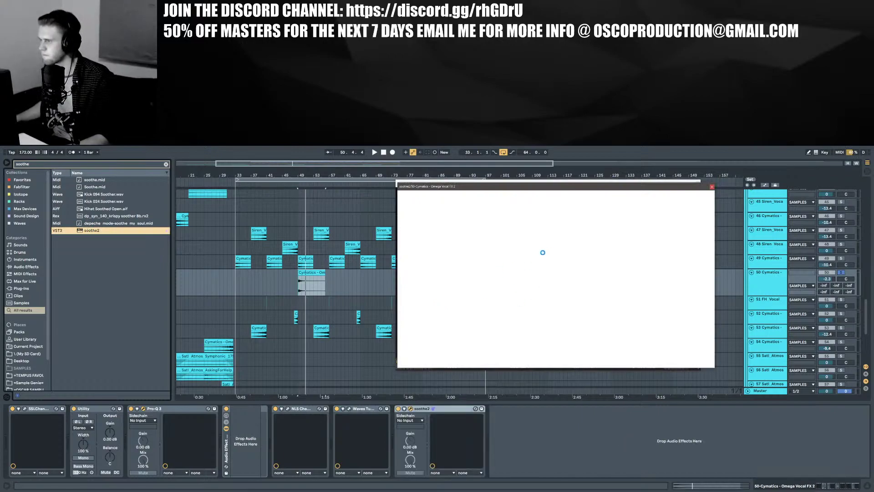
key("space")
scroll(543, 226, "down", 3)
left_click_drag(641, 249, 535, 228)
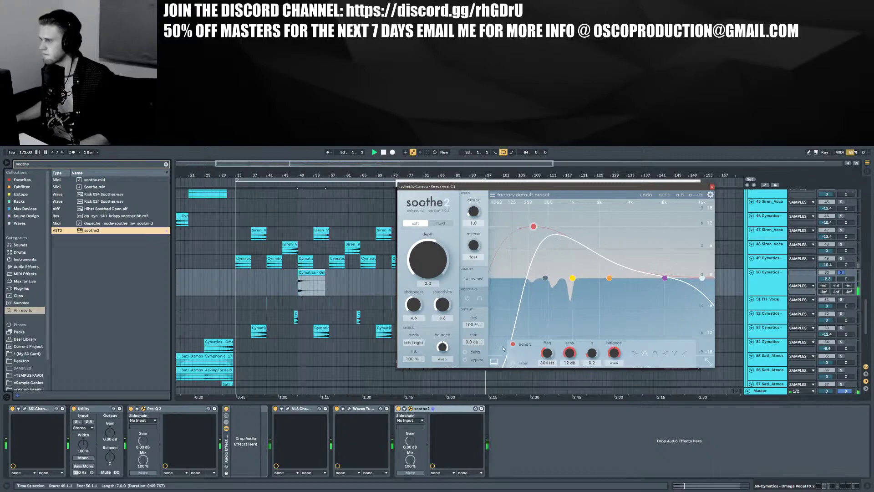
left_click_drag(544, 278, 522, 278)
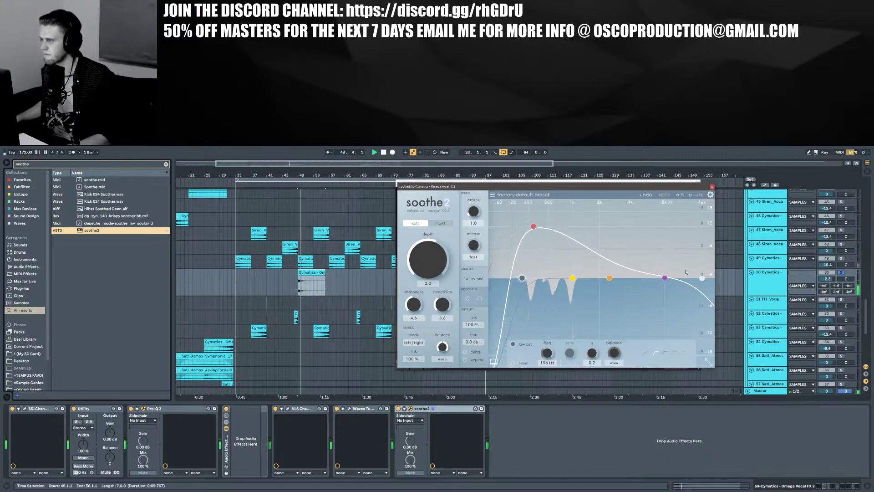
Unsolo the Omega Vocal FX 2 track, close its plug-in windows and listen to it in the full mix
left_click(841, 272)
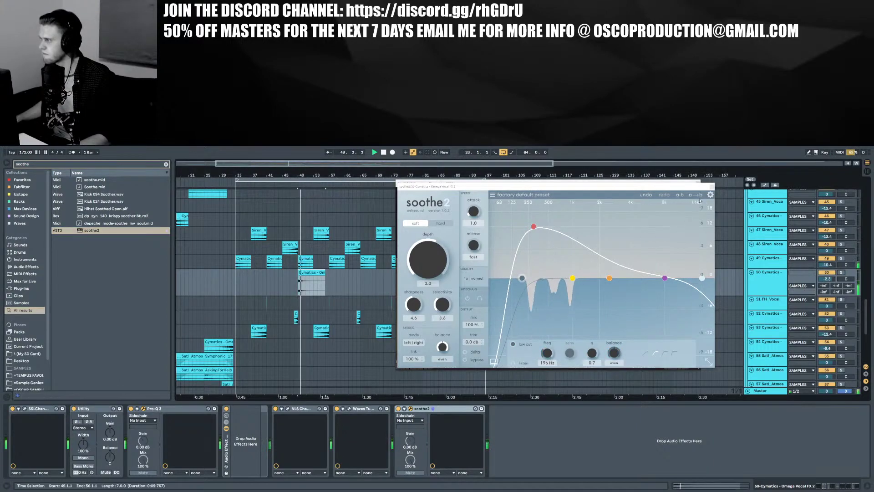
left_click(710, 186)
left_click(696, 183)
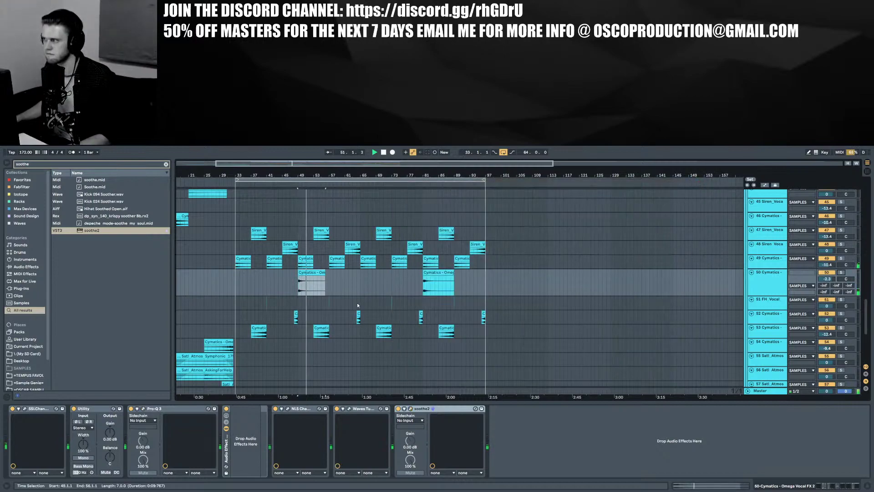
scroll(352, 299, "down", 3)
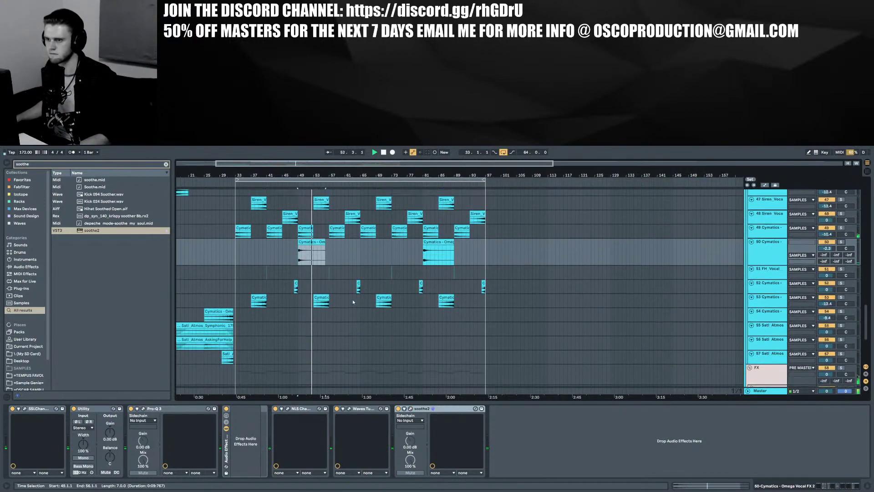
scroll(352, 301, "up", 3)
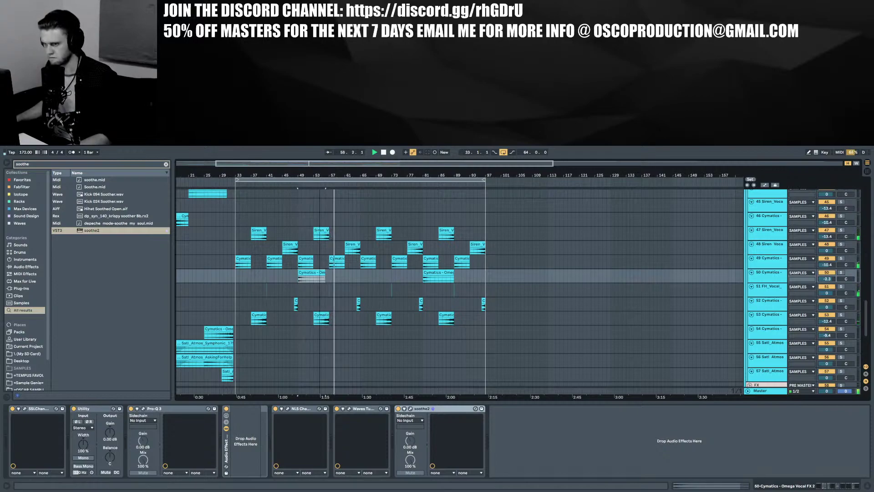
Set the fixed grid to 1/2 and shorten the Vocal Reverse FX 10 and Siren Reverse E clips starting at bar 53 to end at 56.3
left_click_drag(319, 175, 319, 273)
right_click(375, 309)
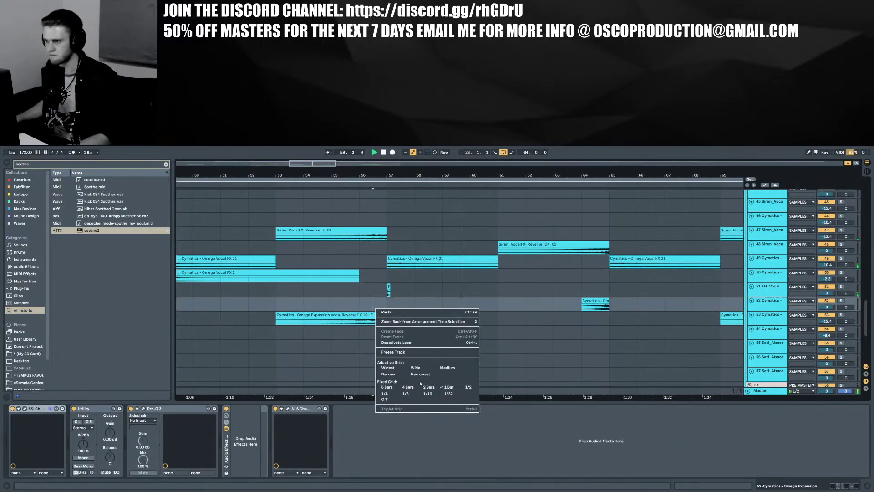
left_click(462, 387)
left_click(325, 318)
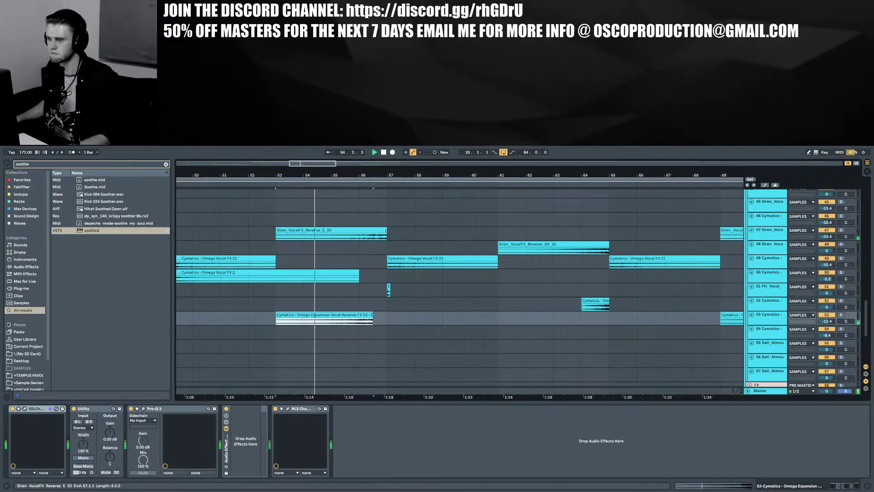
left_click_drag(389, 238, 374, 237)
scroll(377, 231, "up", 5)
scroll(377, 231, "up", 5)
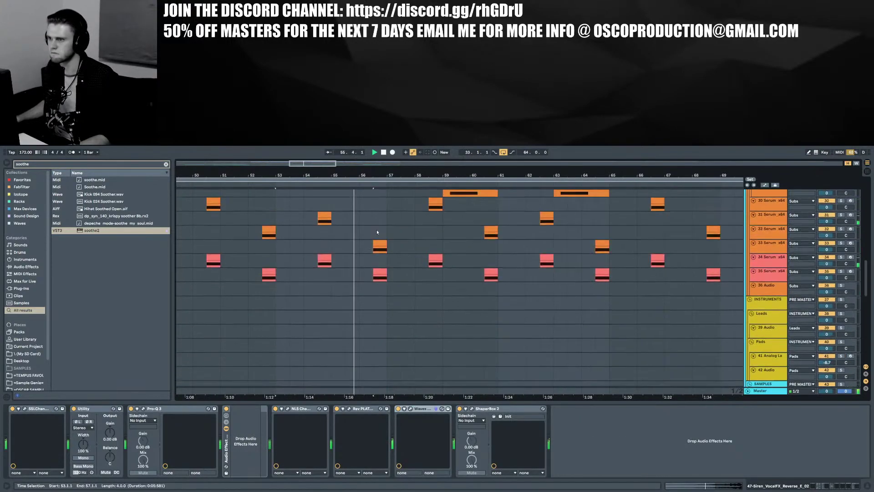
Shorten the Siren Reverse D# clip from bar 61 and the Vocal Reverse FX 9 clip at bar 64 to end at 64.3
scroll(377, 232, "down", 10)
scroll(376, 232, "down", 5)
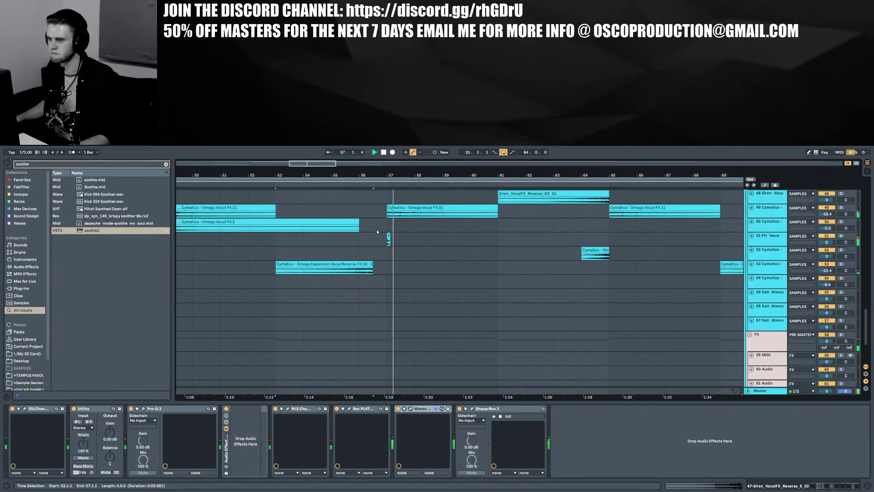
scroll(377, 234, "up", 6)
scroll(378, 230, "down", 8)
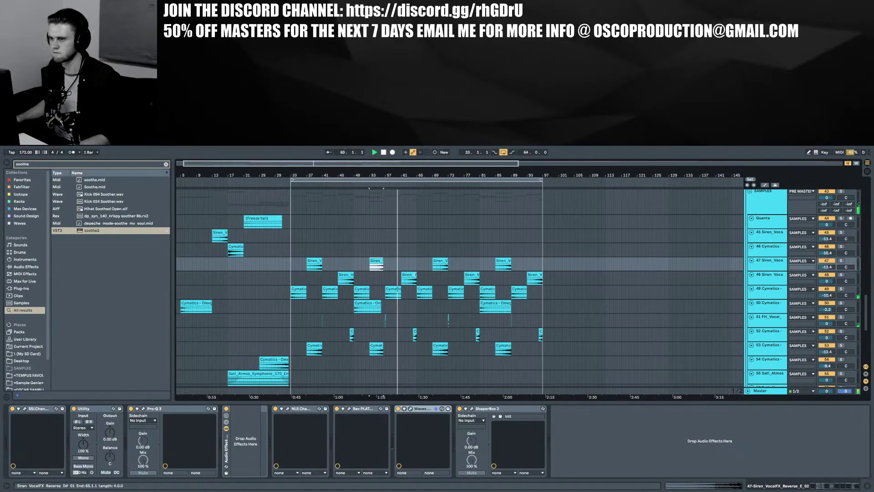
left_click(412, 277)
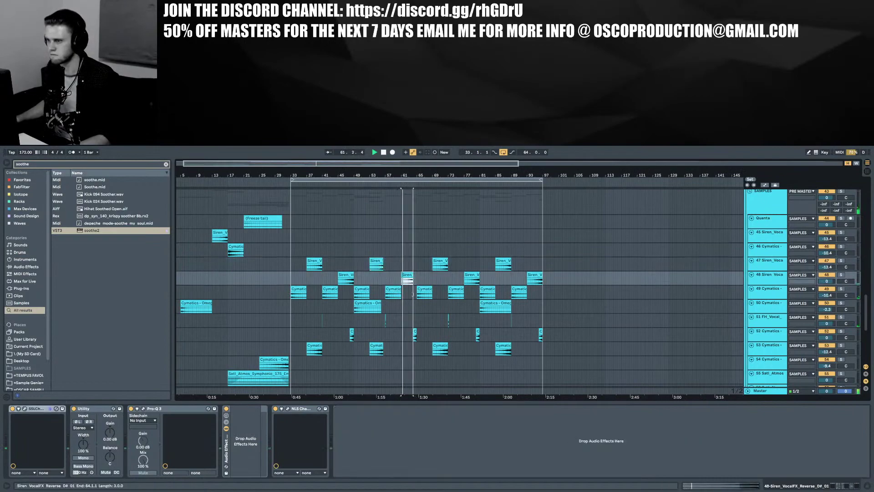
left_click_drag(412, 273, 414, 273)
left_click(414, 334)
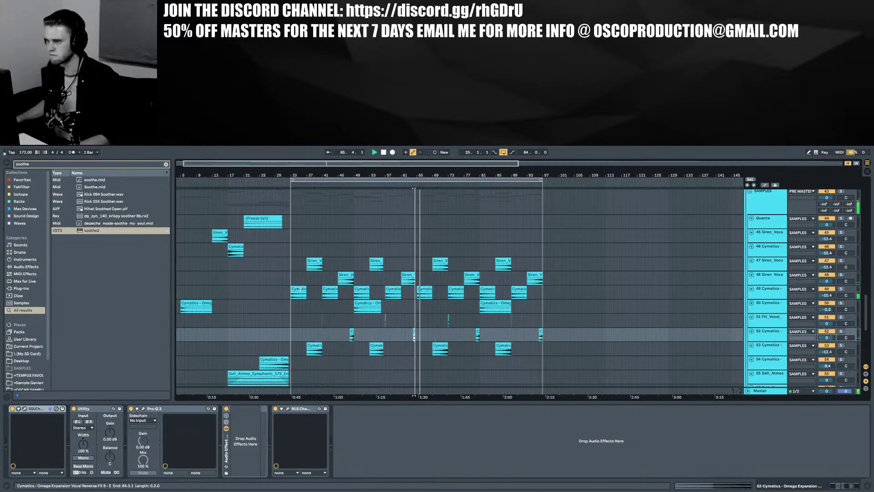
Shorten the Siren Reverse D# clip from bar 45 and the Vocal Reverse FX 9 clip at bar 48 to end at 48.3
left_click_drag(350, 176, 353, 246)
left_click(353, 275)
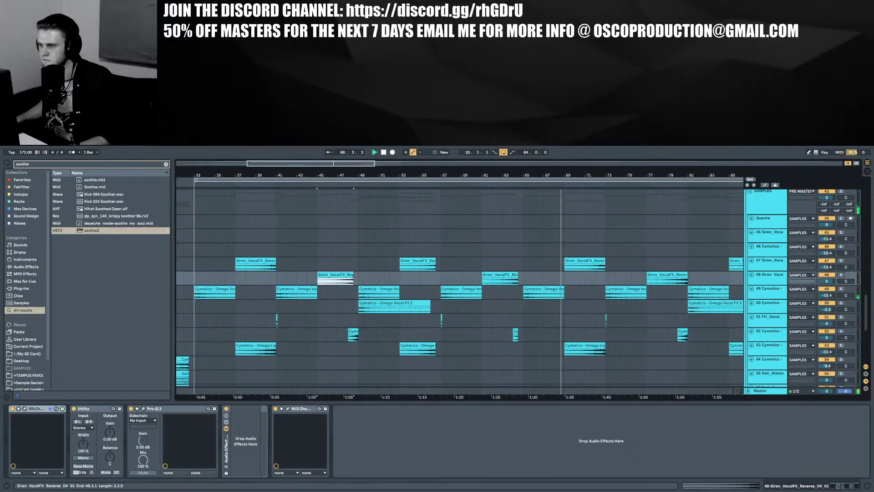
left_click_drag(358, 328, 355, 329)
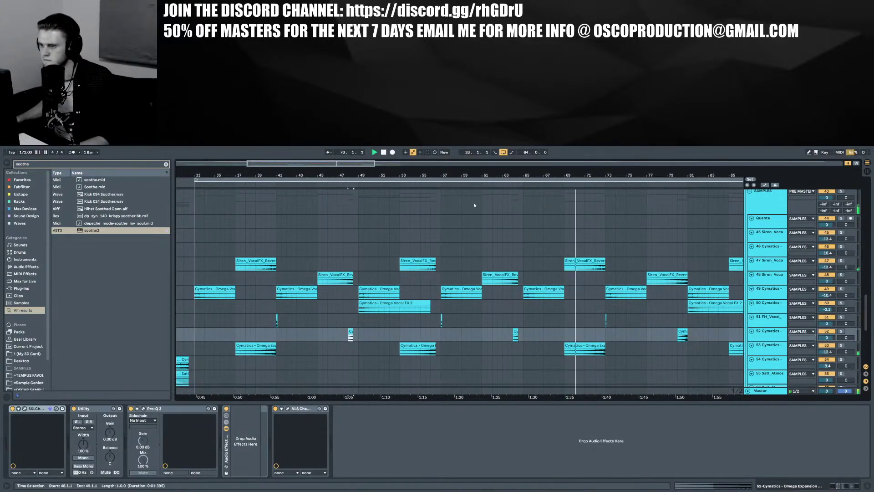
Shorten the two reverse vocal clips starting at bar 69 to end at 72.3 and the two leading into bar 81 to end at 80.3
left_click_drag(458, 173, 426, 113)
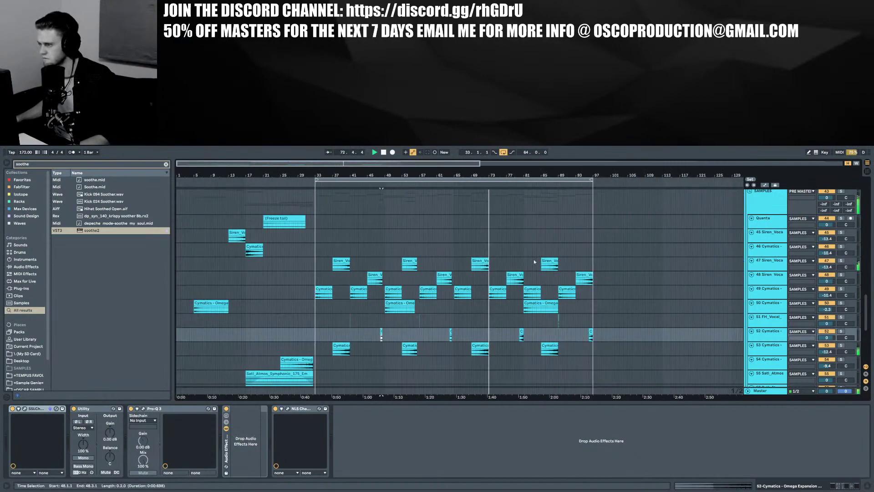
key("plus")
key("plus")
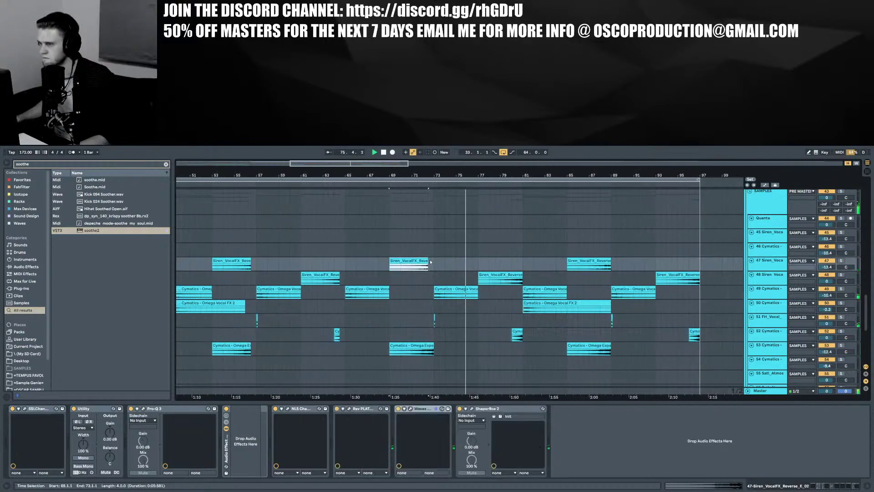
left_click(433, 345)
left_click_drag(434, 345, 428, 345)
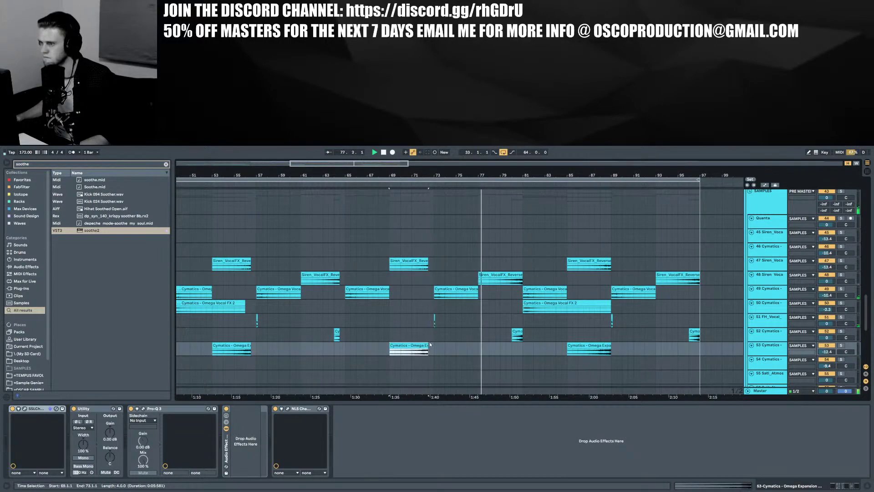
left_click_drag(521, 274, 516, 274)
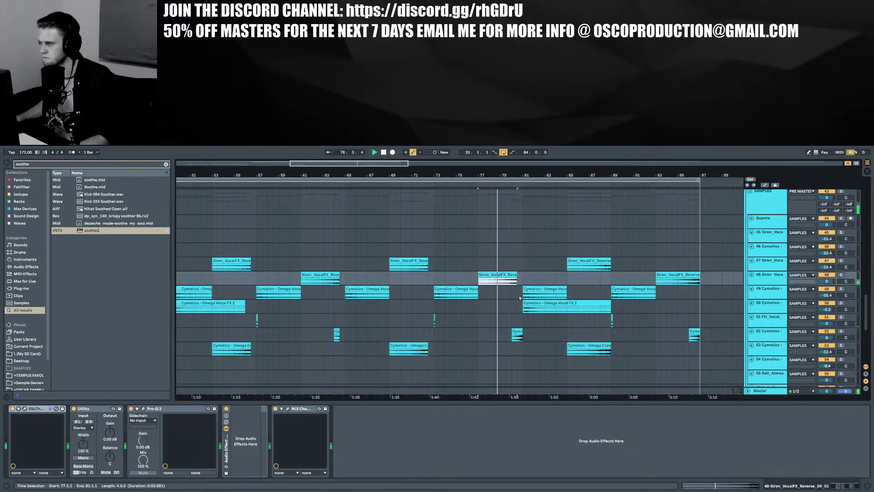
left_click_drag(523, 331, 519, 331)
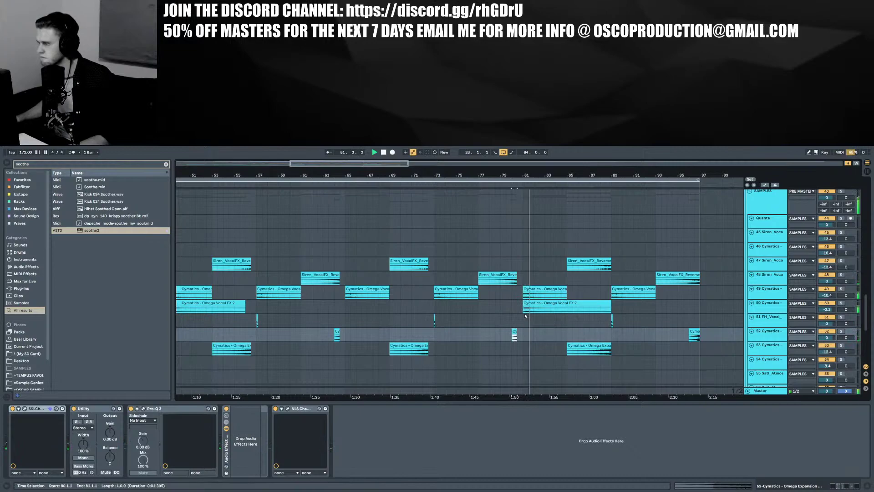
Delete the Omega Vocal FX 2 track
left_click(765, 308)
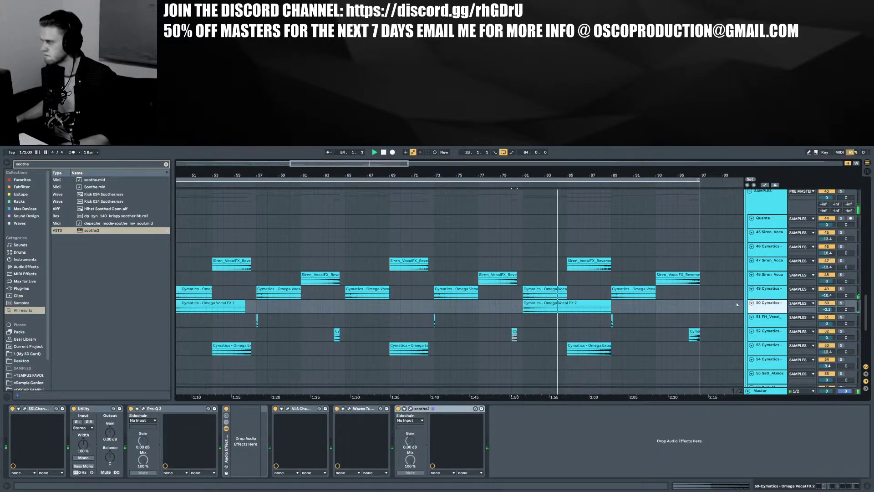
key("Delete")
Shorten the two reverse vocal clips leading into bar 97 to end at 96.3 and the two starting at bar 85 to end at 88.3
left_click(689, 275)
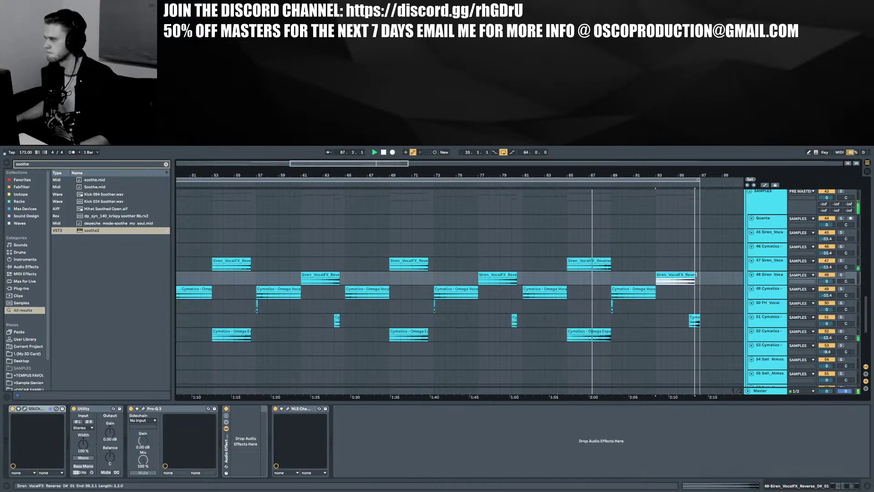
left_click(695, 316)
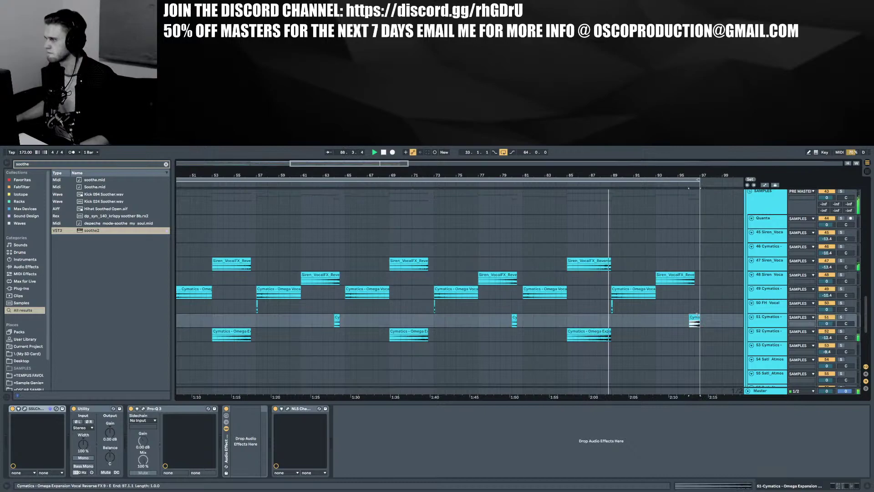
left_click_drag(697, 316, 693, 317)
left_click_drag(610, 329, 607, 328)
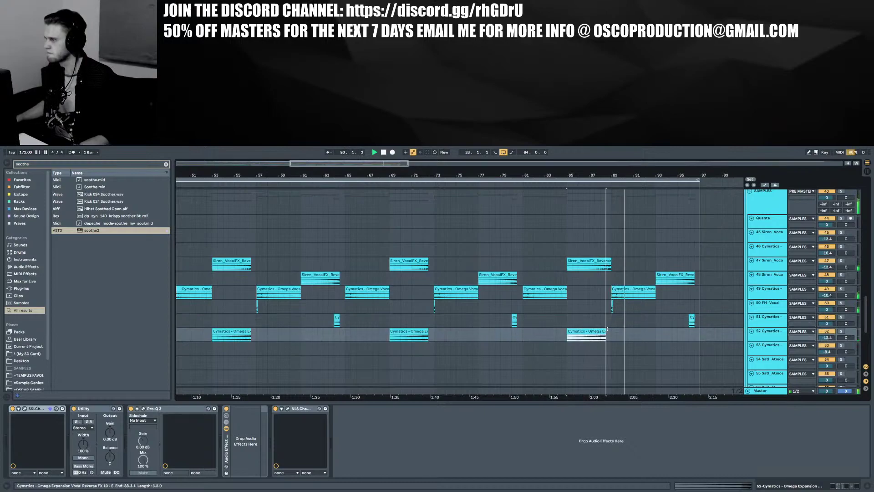
left_click_drag(610, 261, 606, 262)
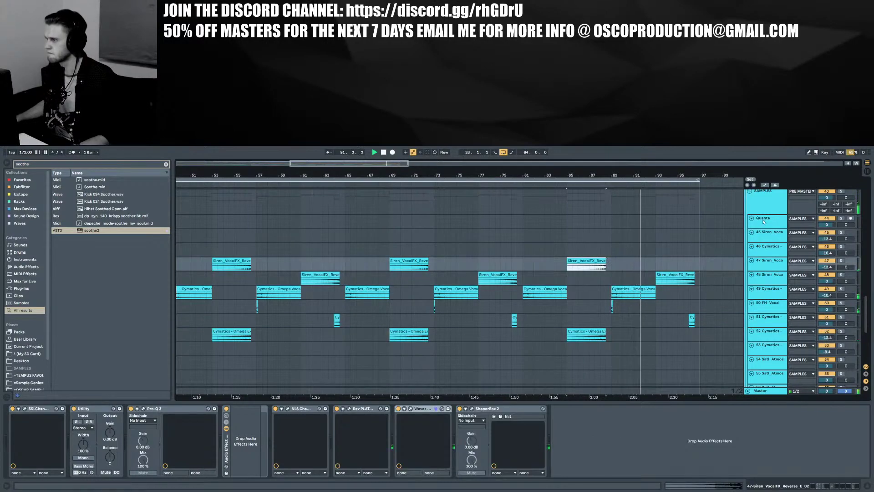
Play the arrangement from about bar 14, hide the device view and review the sample and FX tracks
key("w")
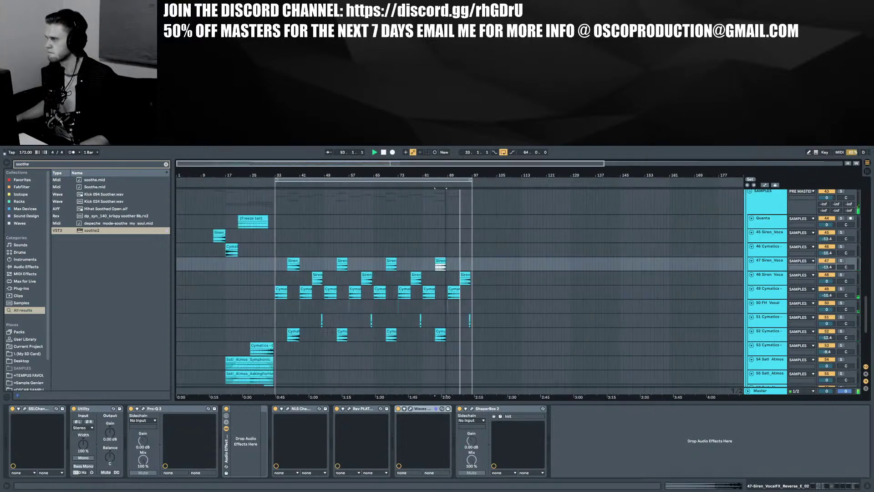
left_click(203, 218)
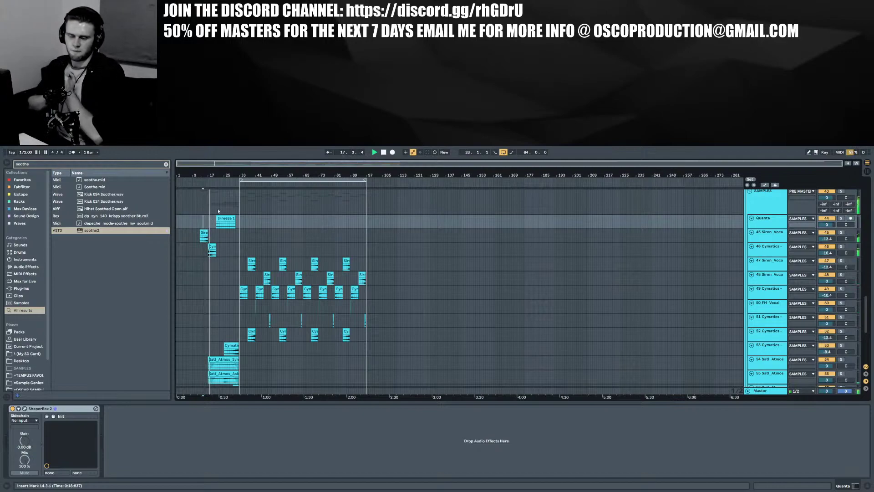
scroll(247, 231, "down", 5)
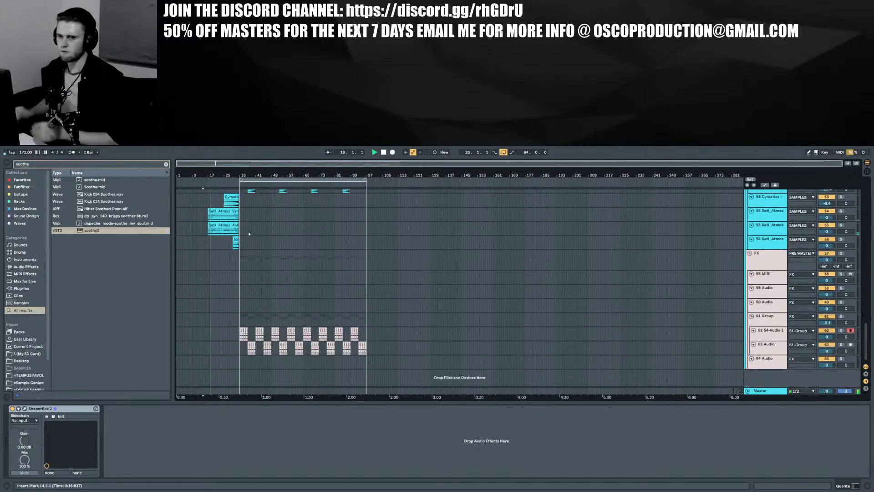
left_click(865, 486)
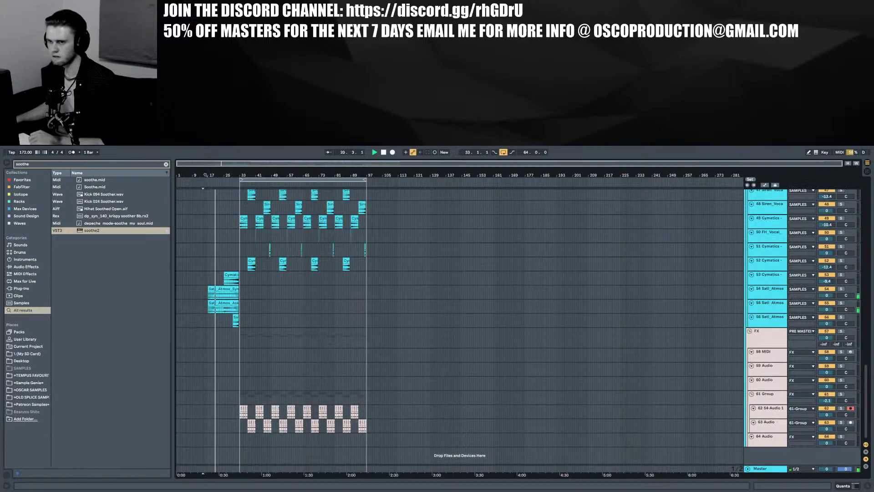
Review the sample and bass tracks during playback, and open the device chain of the Analog Lab pad track
left_click_drag(206, 175, 224, 175)
scroll(186, 258, "up", 1)
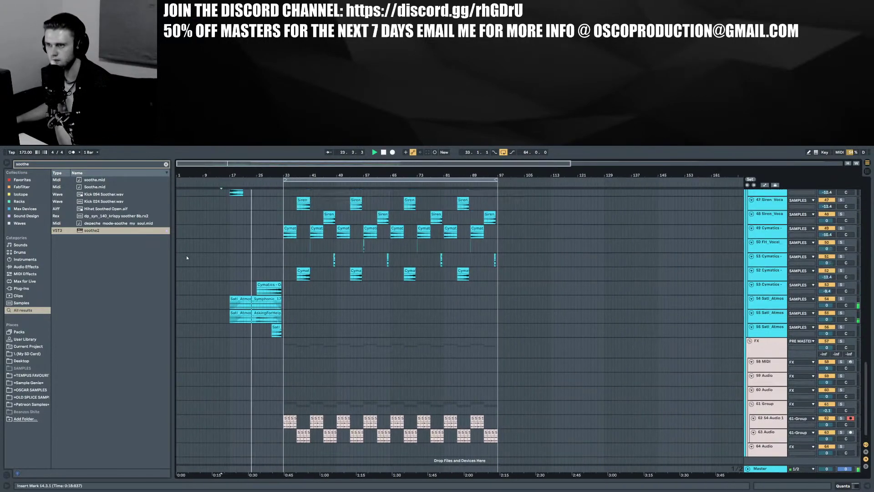
scroll(187, 258, "up", 15)
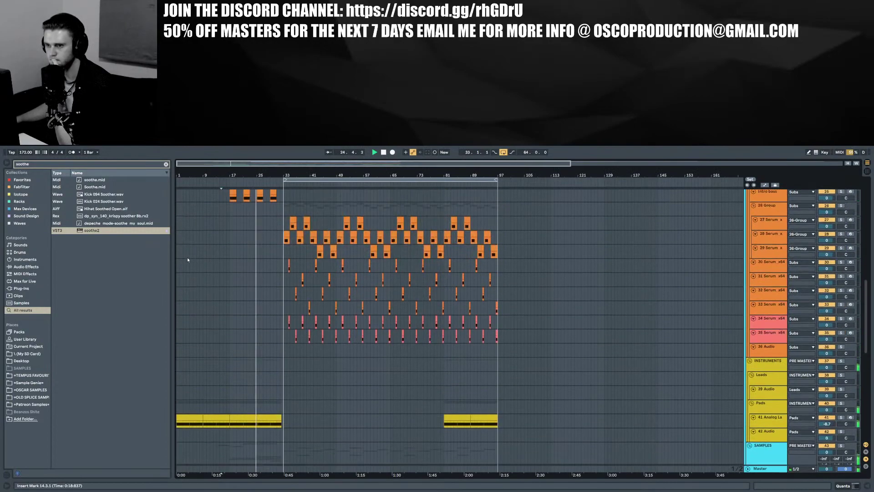
scroll(187, 258, "down", 8)
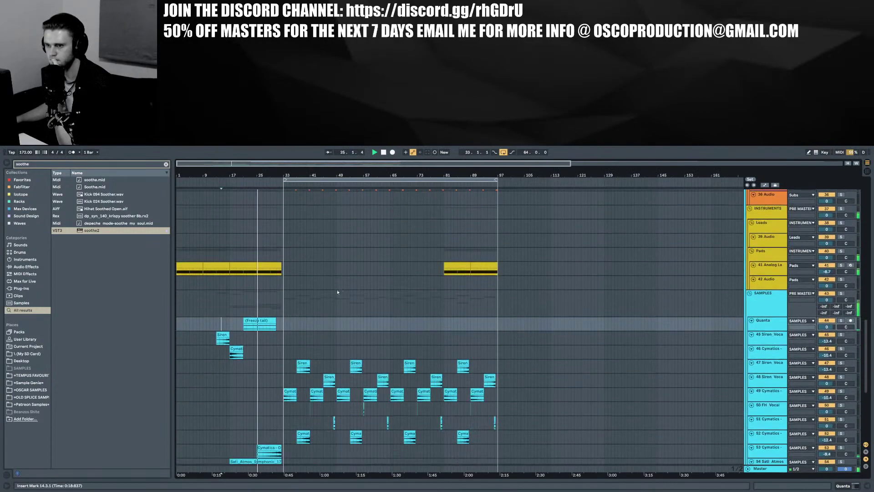
left_click(773, 270)
key("shift+Tab")
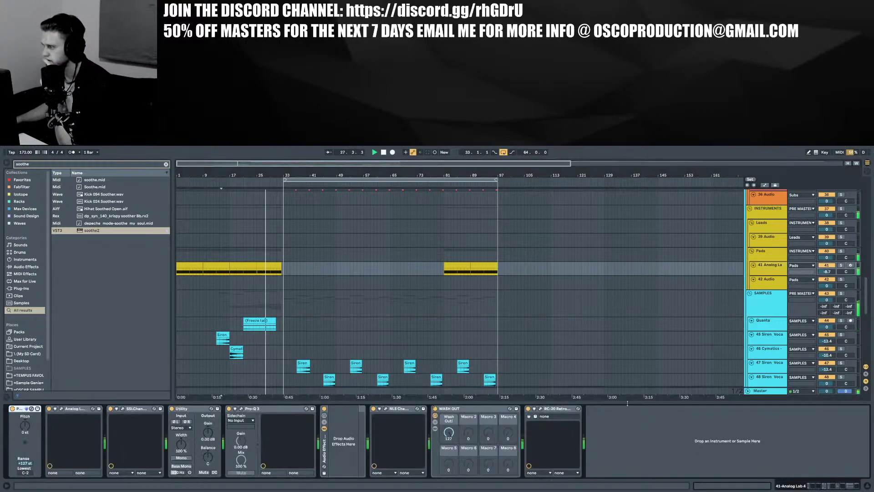
Copy the Analog Lab track's Pro-Q 3 to the end of its chain and add soothe2 to the same track
left_click(258, 409)
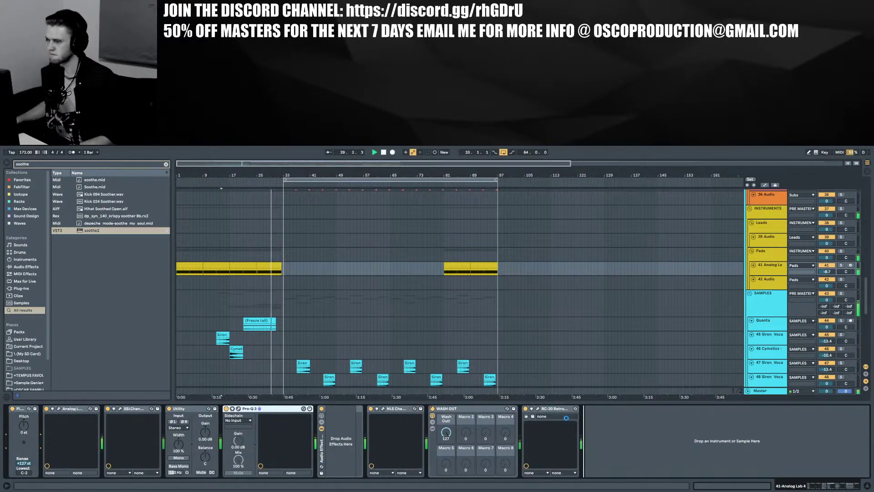
left_click(599, 409)
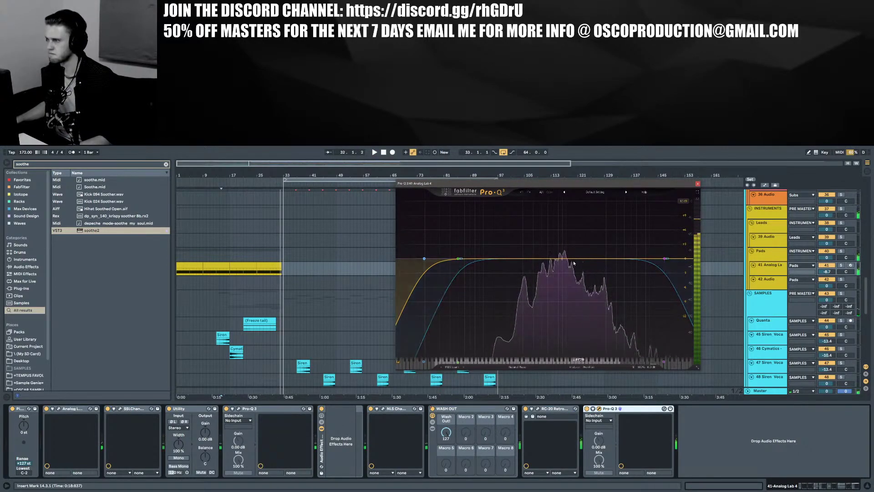
key("ctrl+f")
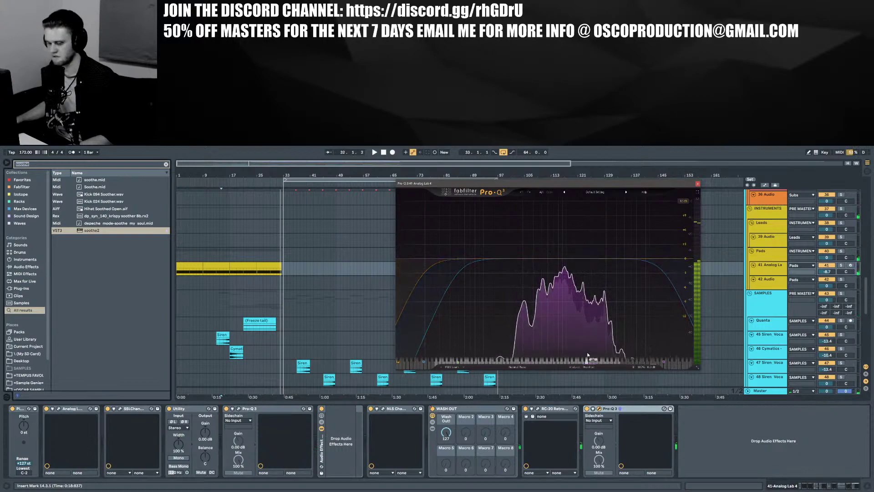
left_click_drag(90, 234, 530, 443)
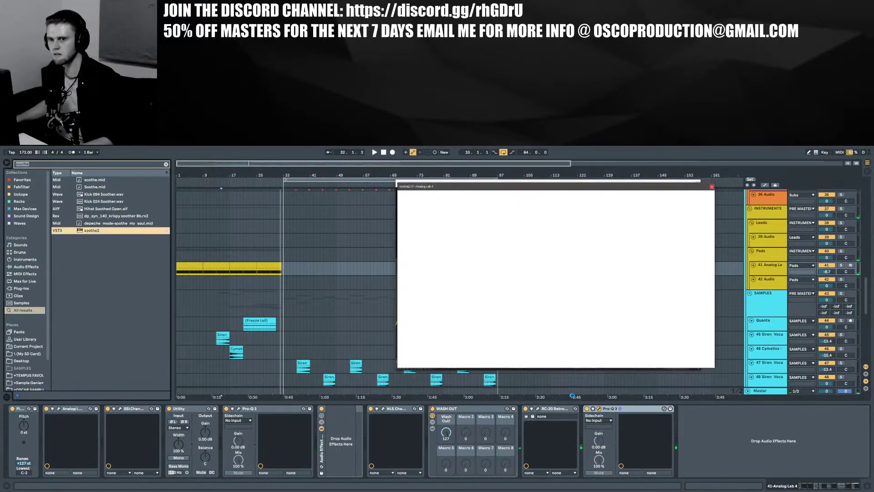
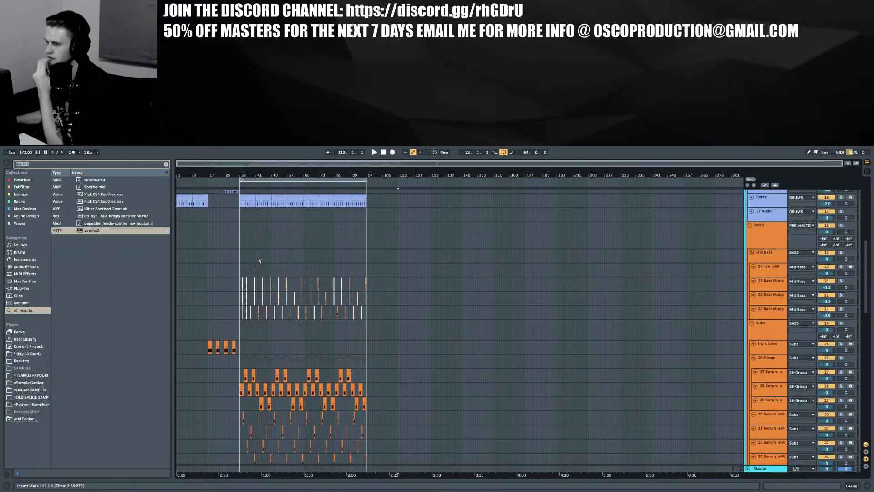
Collapse the DRUMS, BASS, INSTRUMENTS, SAMPLES and FX groups in the arrangement
scroll(259, 260, "up", 5)
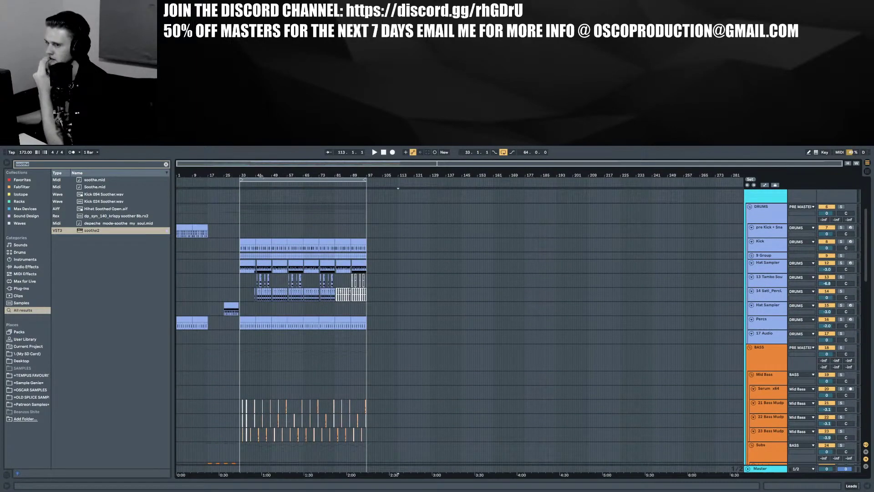
mouse_move(257, 176)
left_mouse_down()
mouse_move(257, 248)
mouse_move(257, 164)
left_mouse_up()
left_click(200, 174)
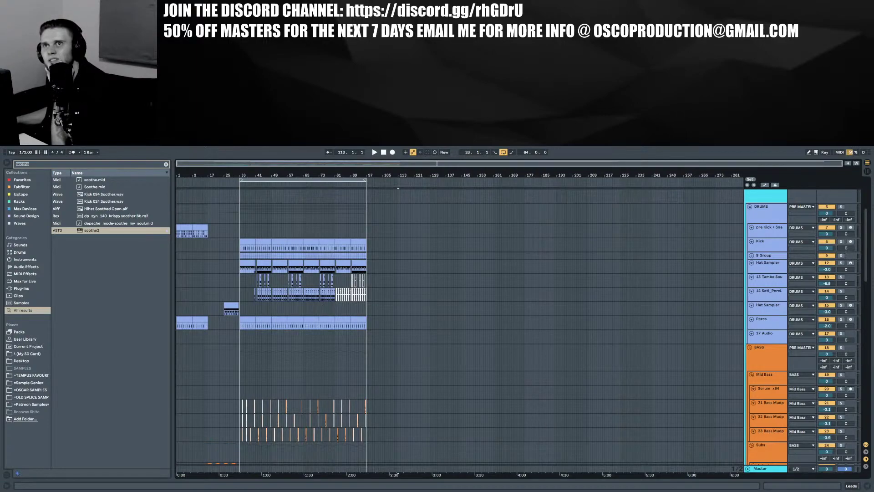
left_click_drag(196, 175, 197, 175)
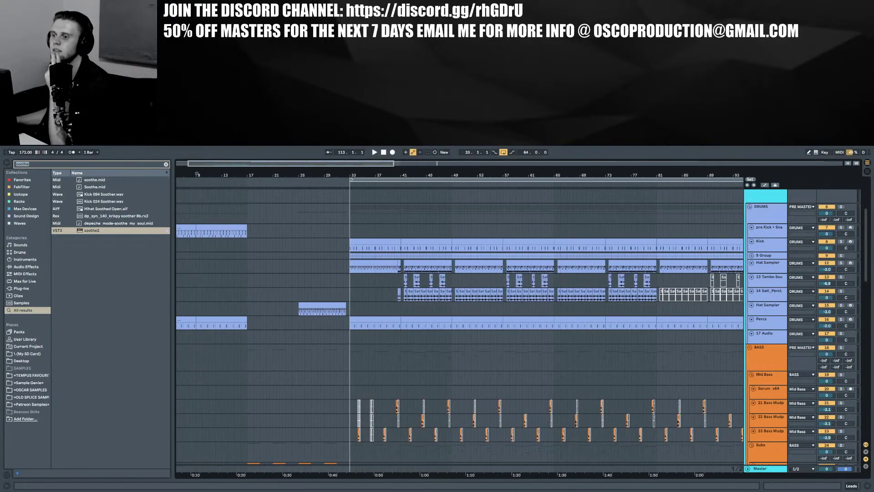
left_click(749, 207)
left_click(750, 221)
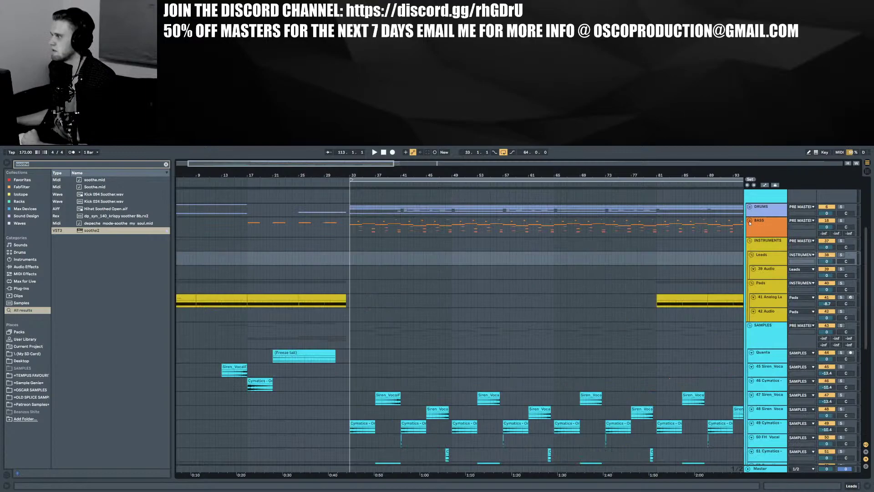
left_click(750, 240)
left_click(750, 249)
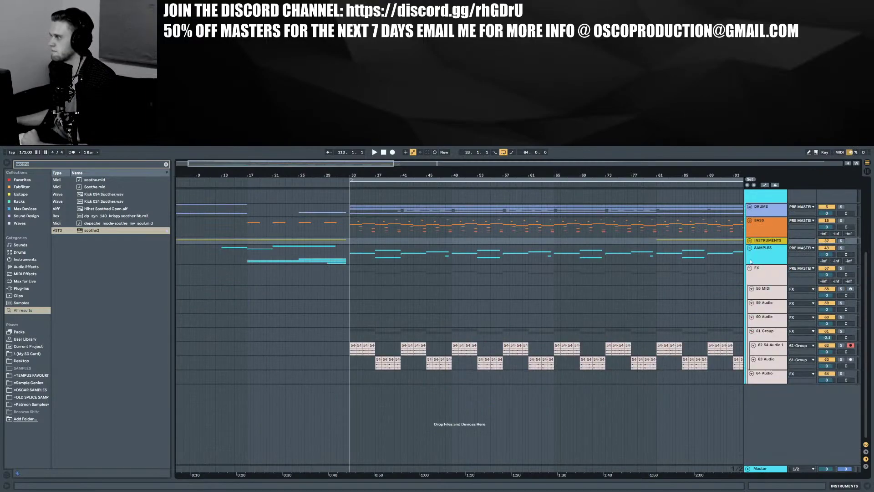
left_click(750, 268)
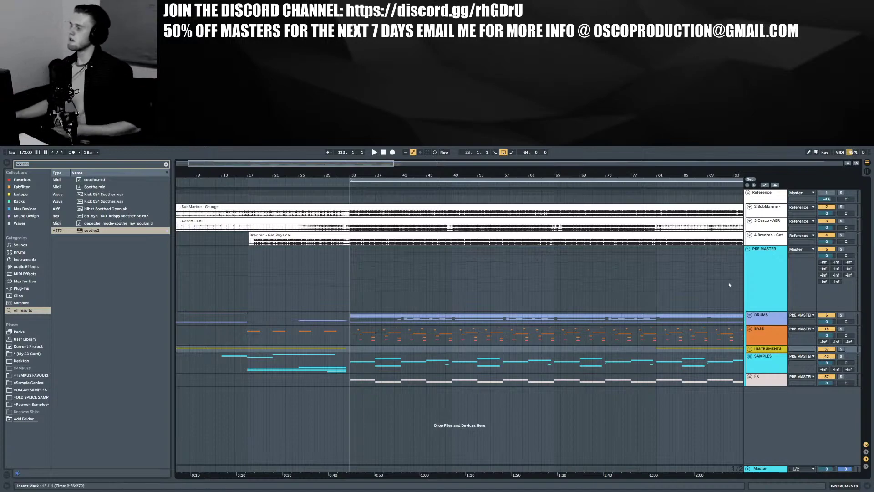
Compare the arrangement's sections and overall length with the three reference tracks above it
left_click(750, 315)
left_click(750, 315)
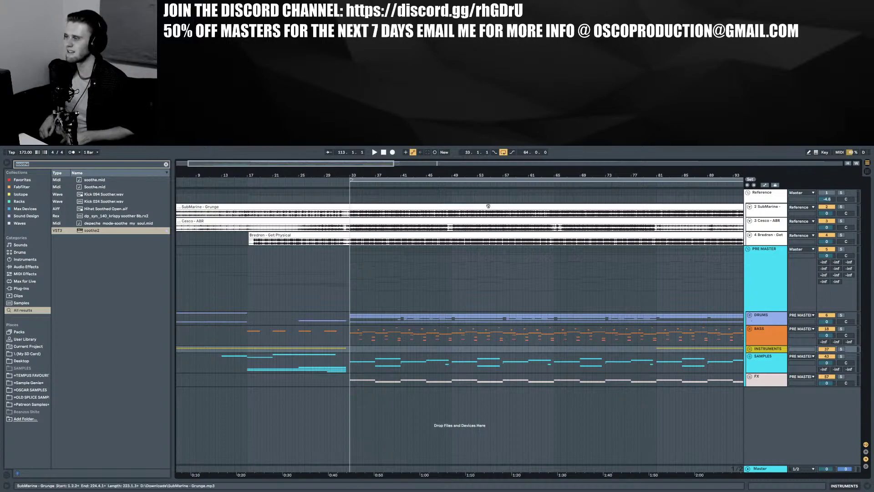
key("minus")
key("minus")
key("minus")
key("plus")
key("plus")
key("plus")
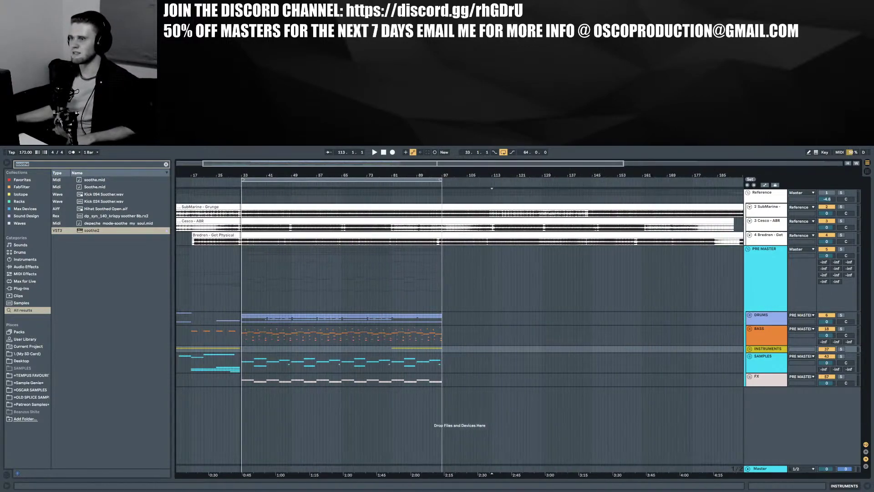
scroll(459, 318, "left", 3)
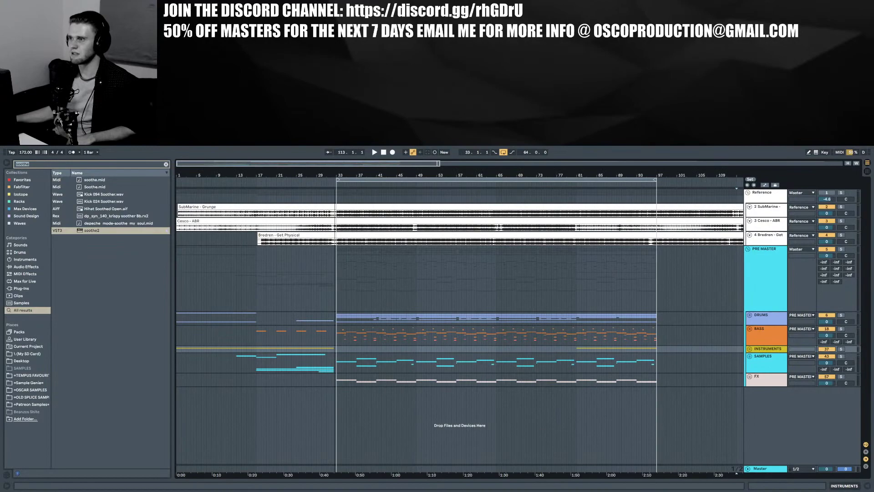
key("minus")
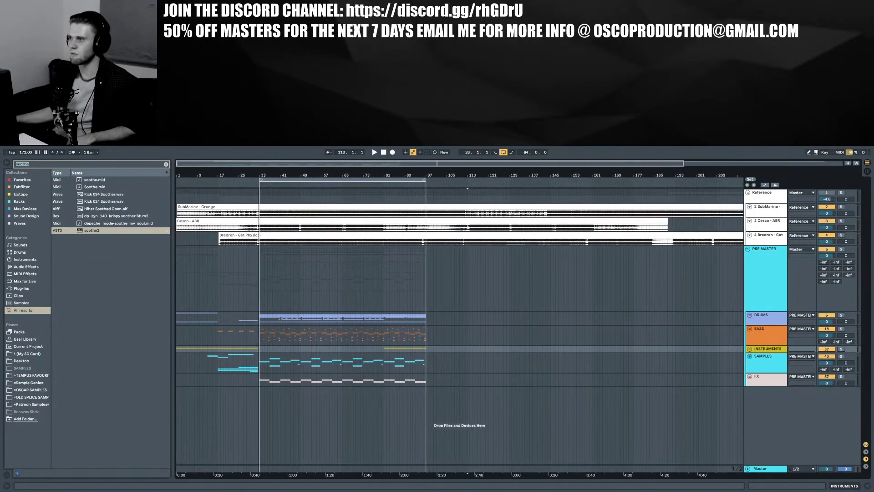
scroll(460, 318, "up", 4)
left_click_drag(316, 176, 368, 178)
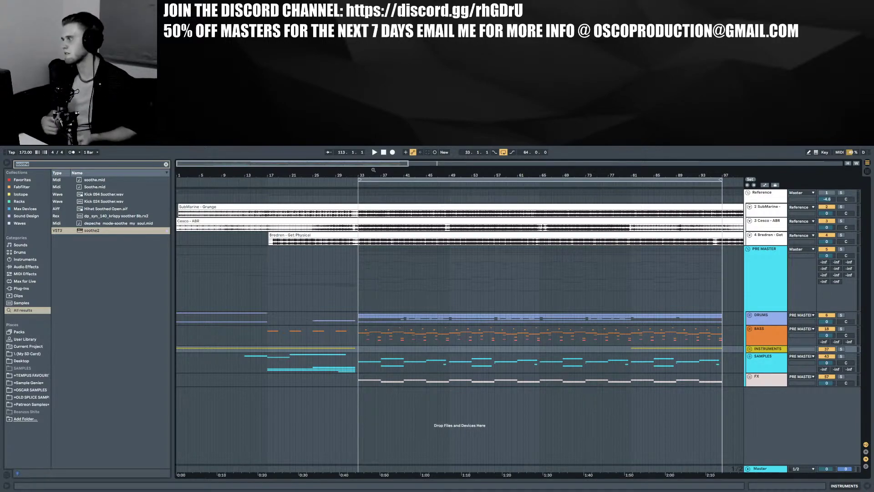
Check the contents of the INSTRUMENTS, BASS, DRUMS and SAMPLES groups, leaving each collapsed
left_click(750, 349)
left_click(749, 349)
left_click(748, 329)
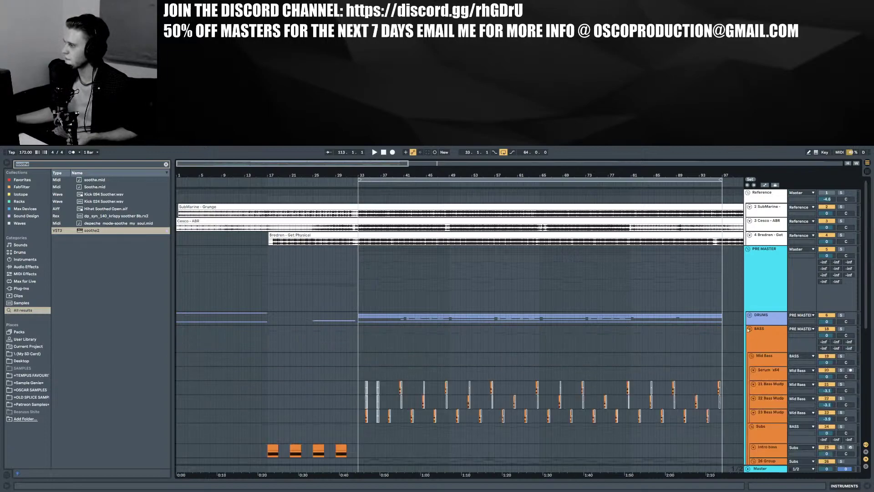
left_click(749, 329)
left_click(750, 315)
left_click(750, 315)
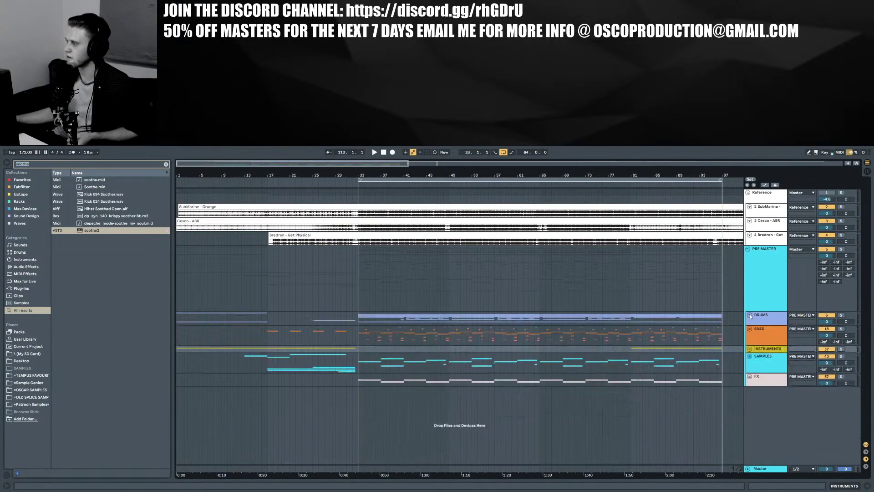
left_click(749, 356)
left_click(750, 356)
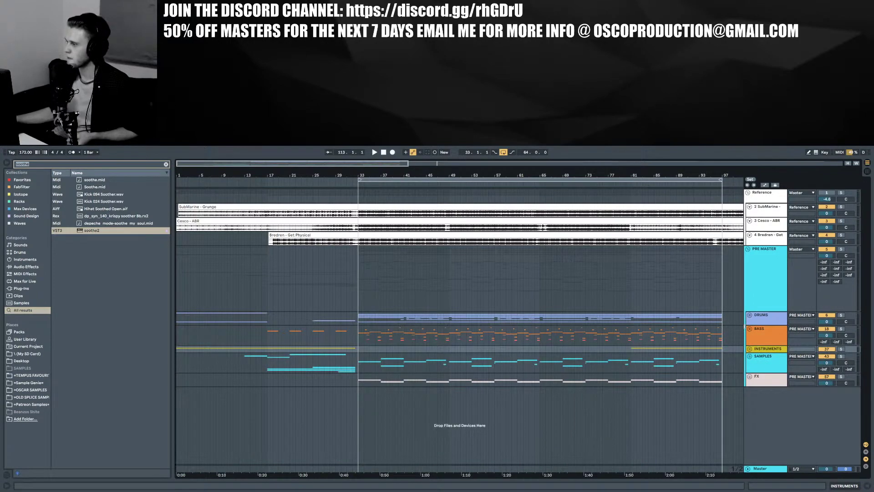
Expand the BASS group, inspect the waveform of the Bass Mudpie clip at bar 56 and close the clip view
left_click(749, 329)
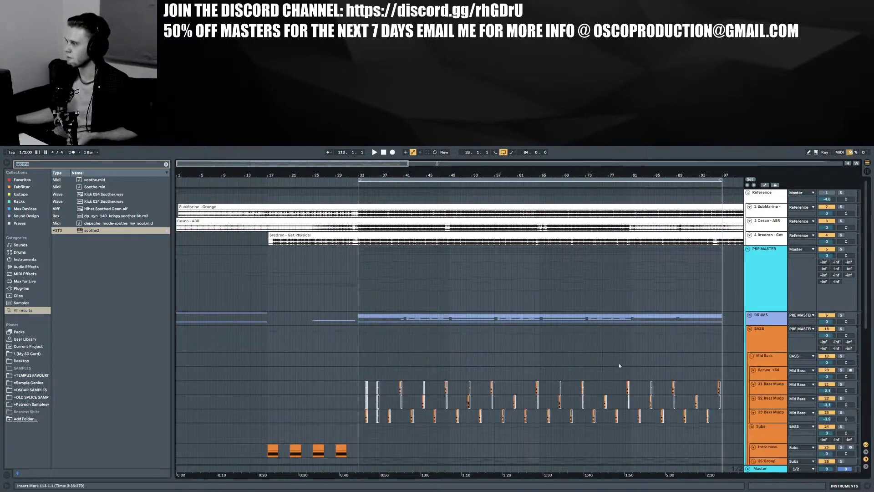
double_click(494, 386)
mouse_move(341, 306)
left_mouse_down()
mouse_move(341, 278)
mouse_move(342, 337)
left_mouse_up()
left_click_drag(389, 305, 452, 313)
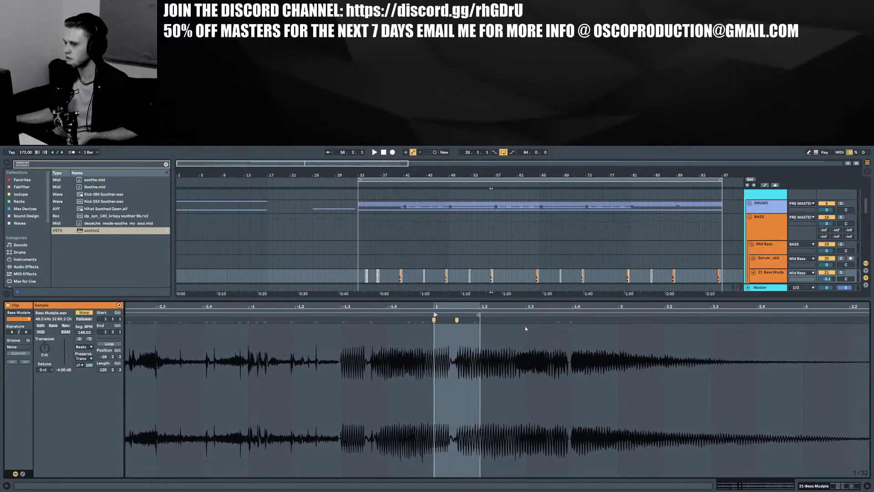
left_click(867, 485)
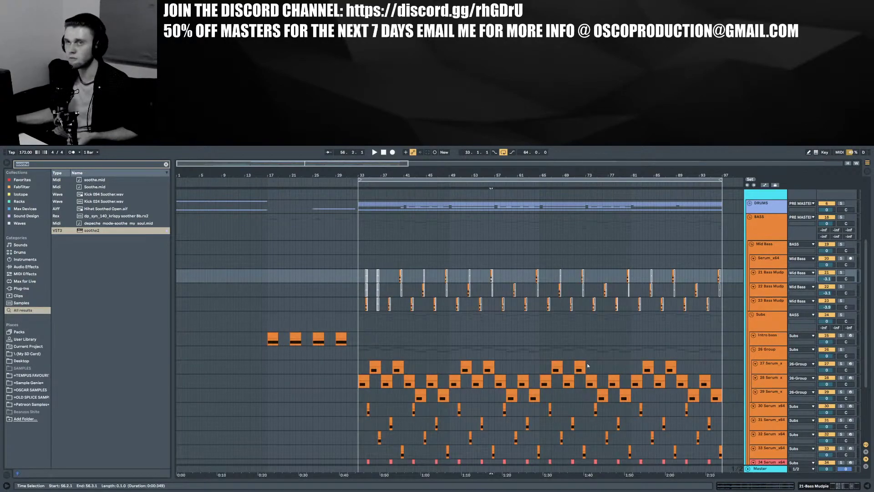